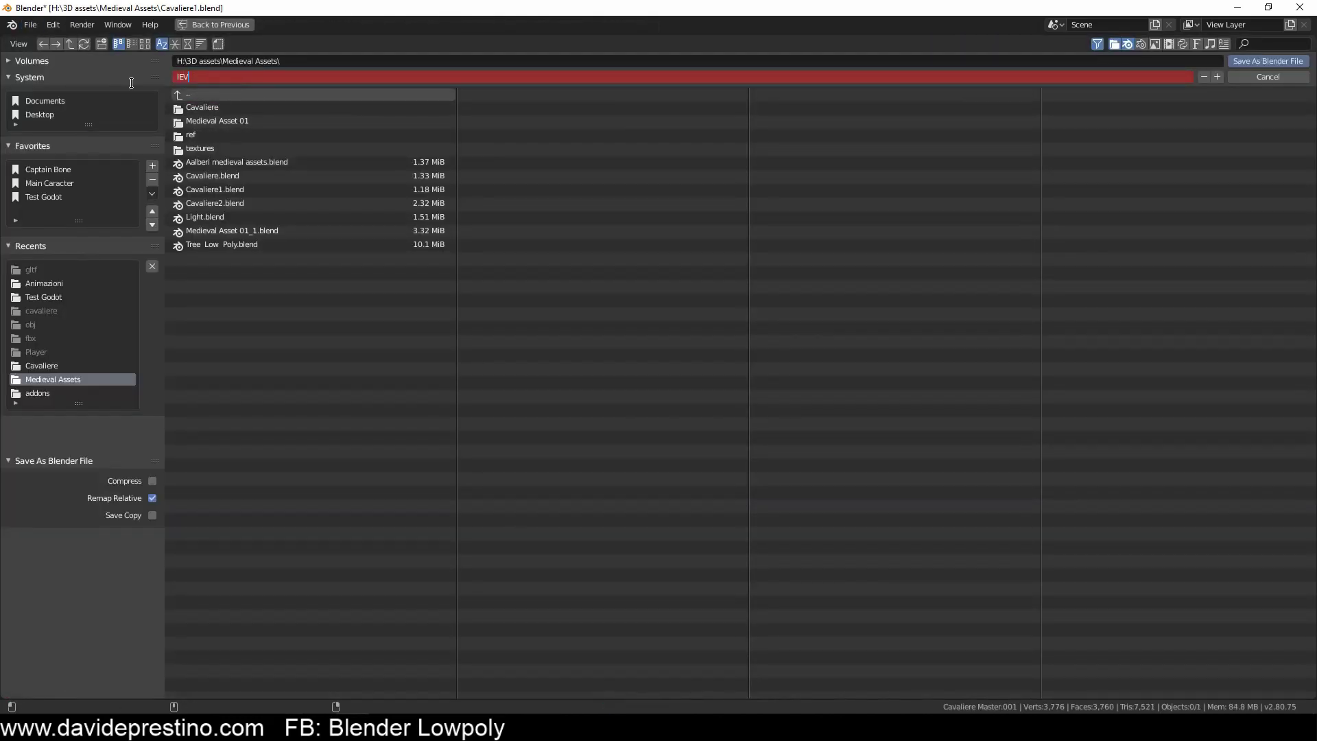
# Step: Confirm the file name Level 01 to save the knight scene as Level 01.blend
pyautogui.press('Return')
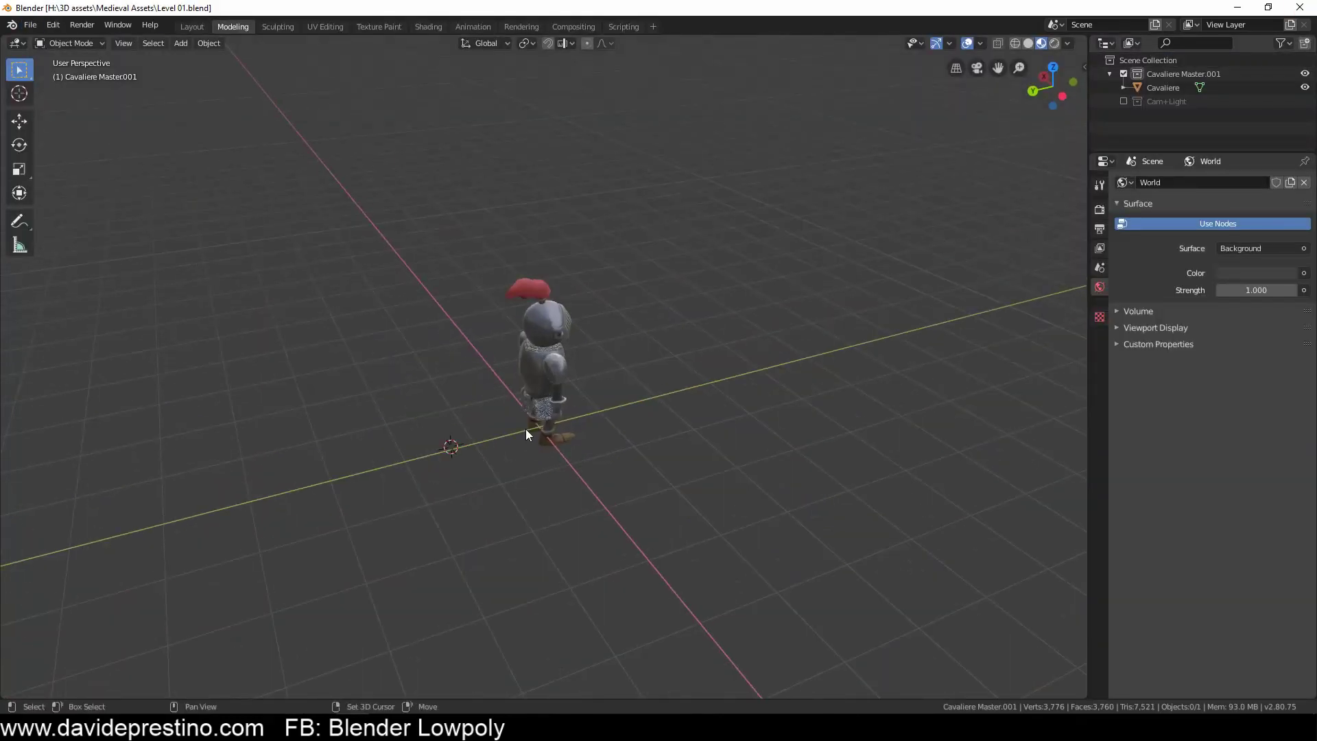
pyautogui.hotkey('shift', 'a')
# Step: Add a plane under the knight and stretch its dimensions to 1000 m
pyautogui.click(603, 168)
pyautogui.press('Tab')
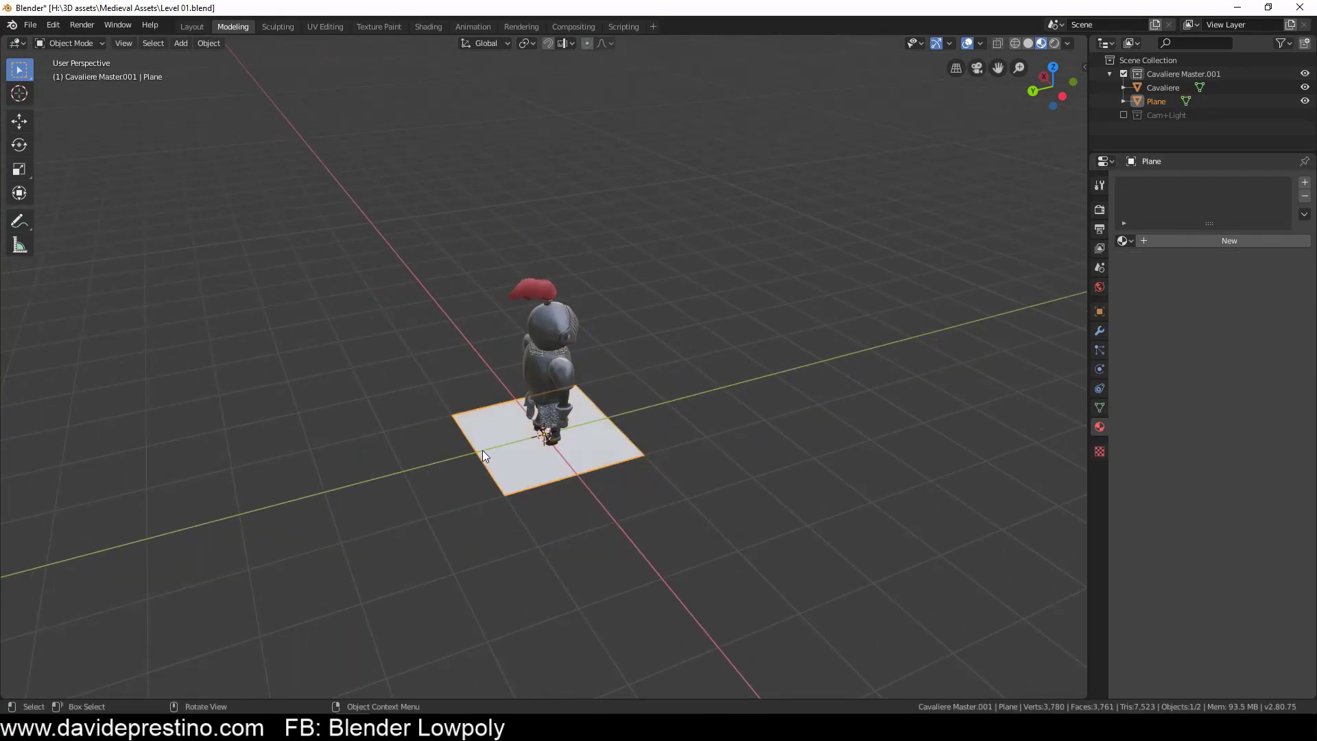
pyautogui.click(1080, 94)
pyautogui.press('Tab')
pyautogui.click(1079, 69)
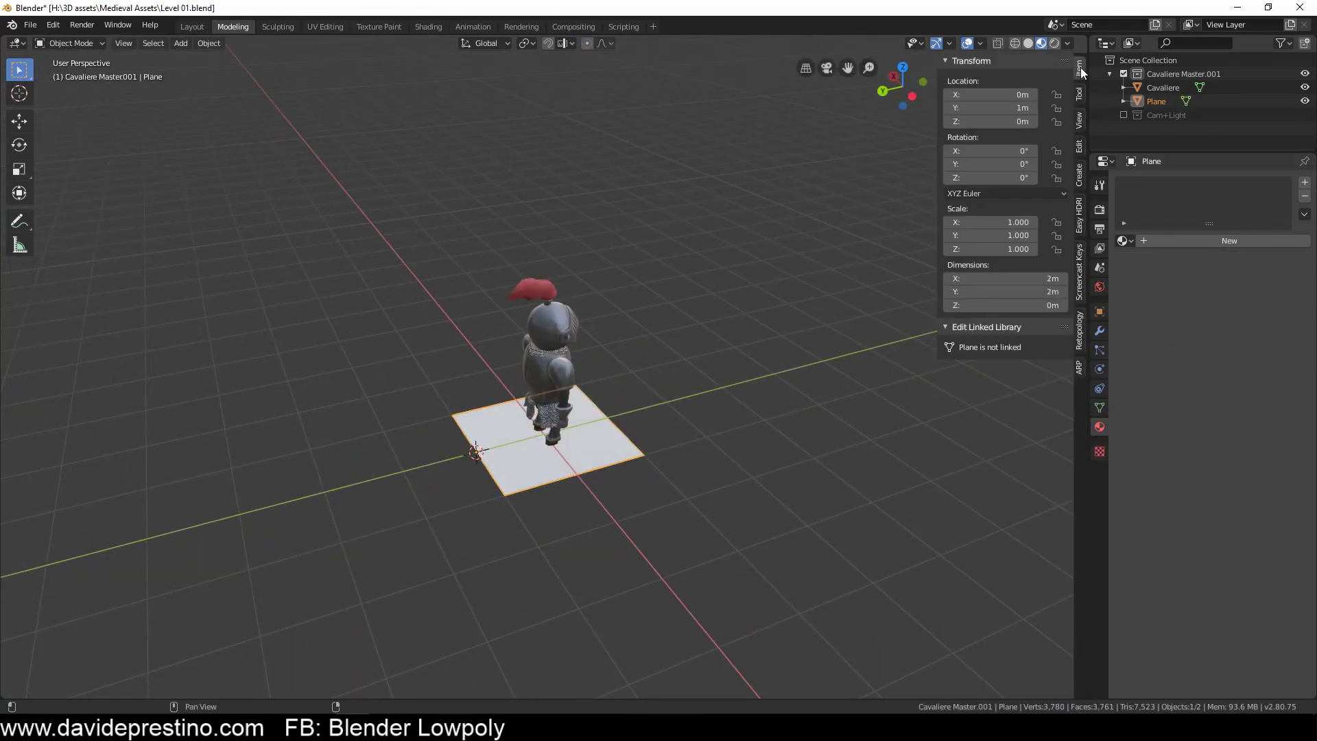
pyautogui.press('Return')
pyautogui.click(1000, 279)
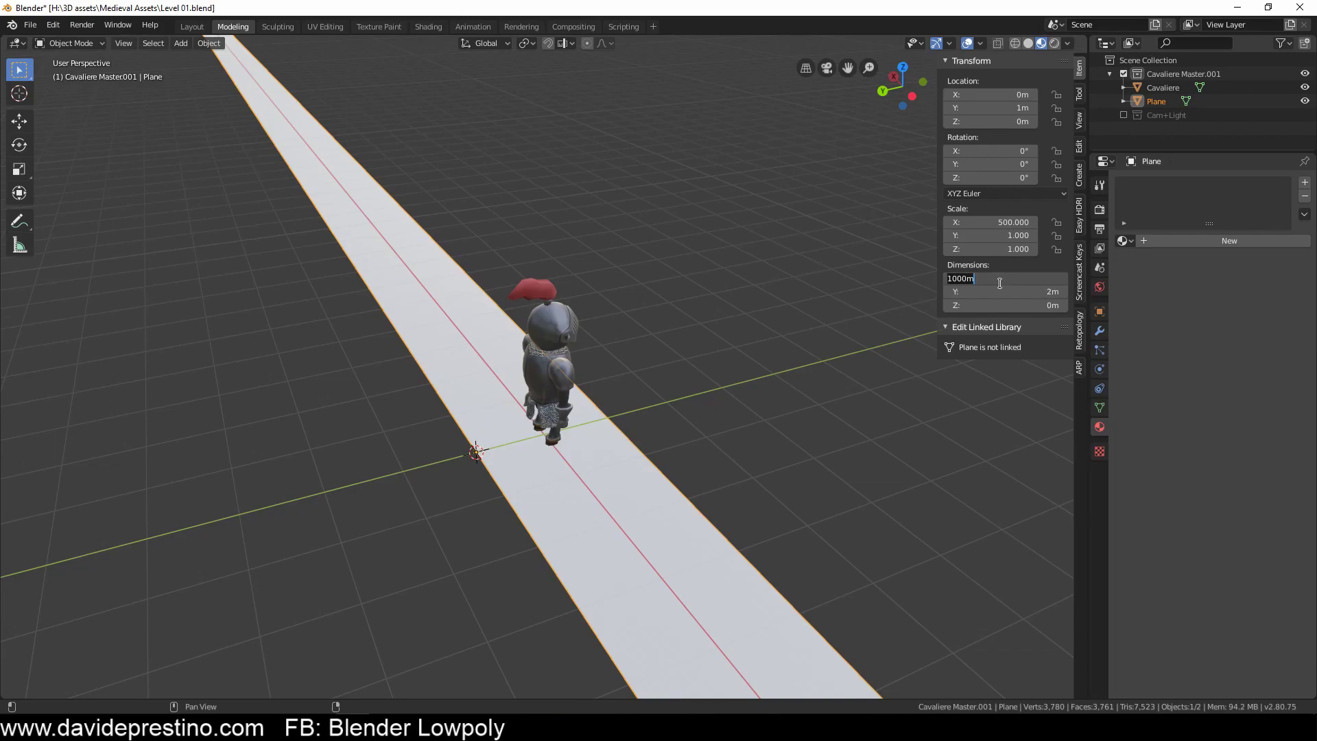
pyautogui.write('1000')
pyautogui.press('Return')
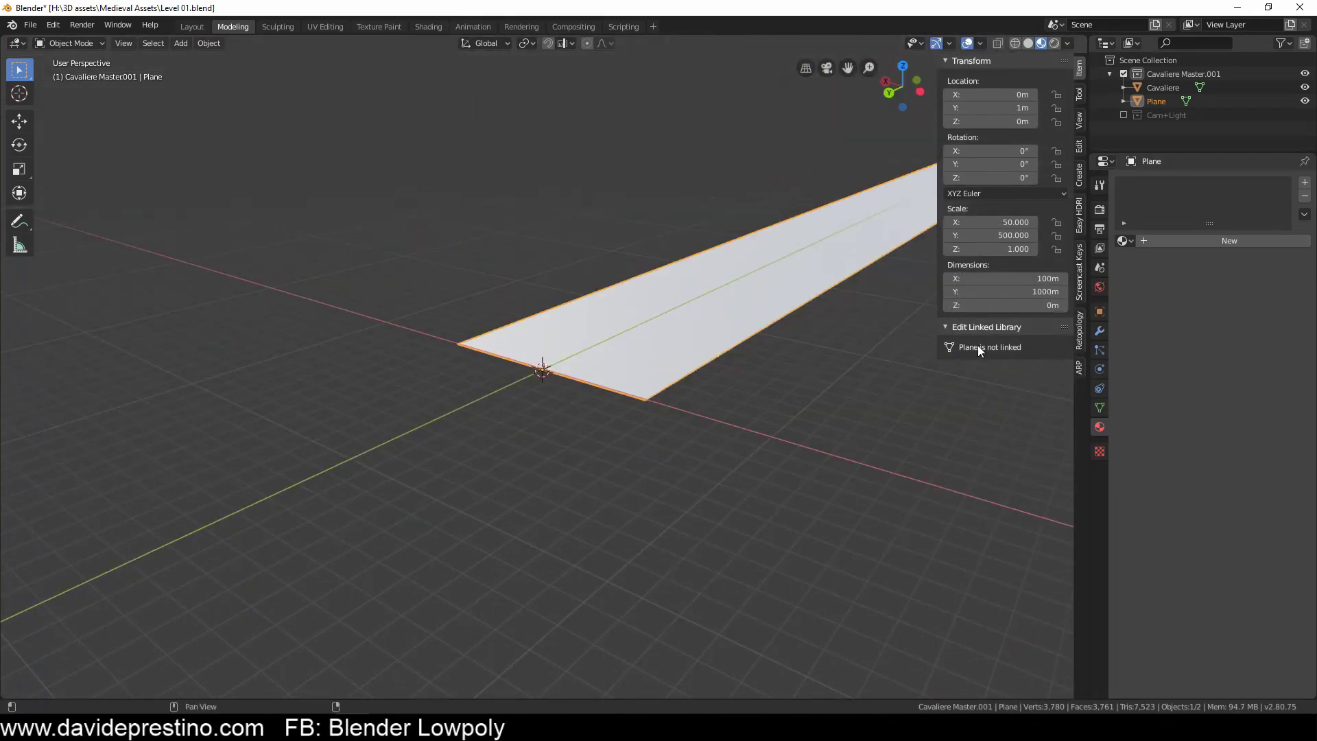
# Step: Extend the viewport Clip End to 2000 m
pyautogui.scroll(-3, 308, 458)
pyautogui.click(1079, 120)
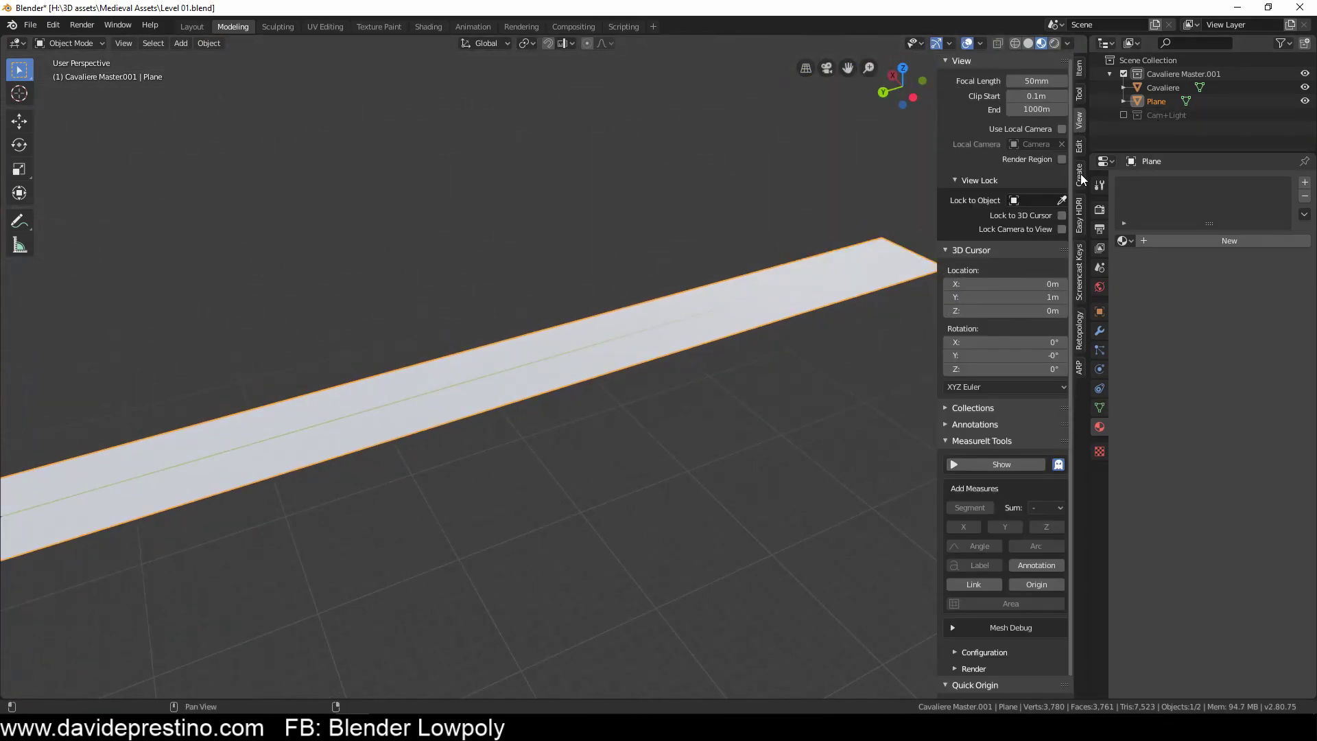
pyautogui.click(1036, 109)
pyautogui.write('2000')
pyautogui.press('Return')
pyautogui.scroll(-5, 373, 445)
pyautogui.scroll(4, 463, 325)
pyautogui.scroll(2, 508, 376)
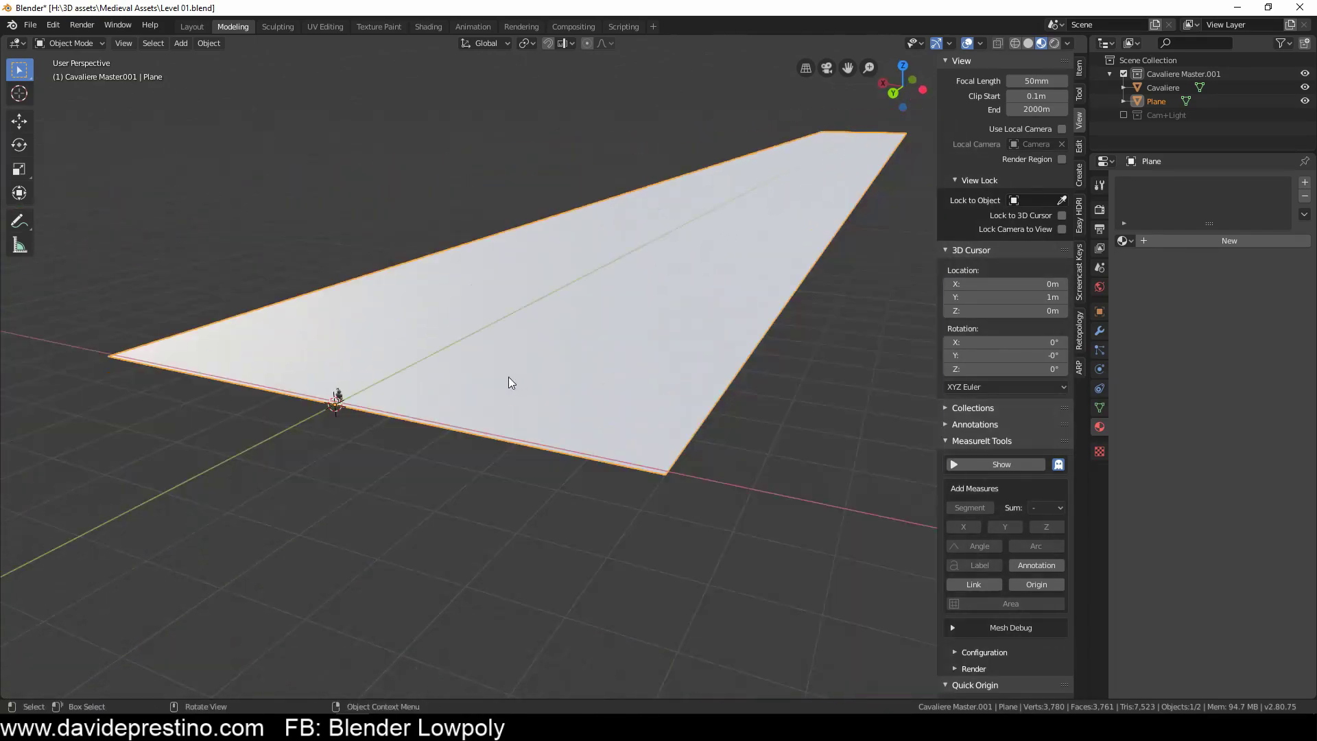
# Step: Narrow the plane's X dimension to 50 m
pyautogui.click(1078, 68)
pyautogui.doubleClick(975, 277)
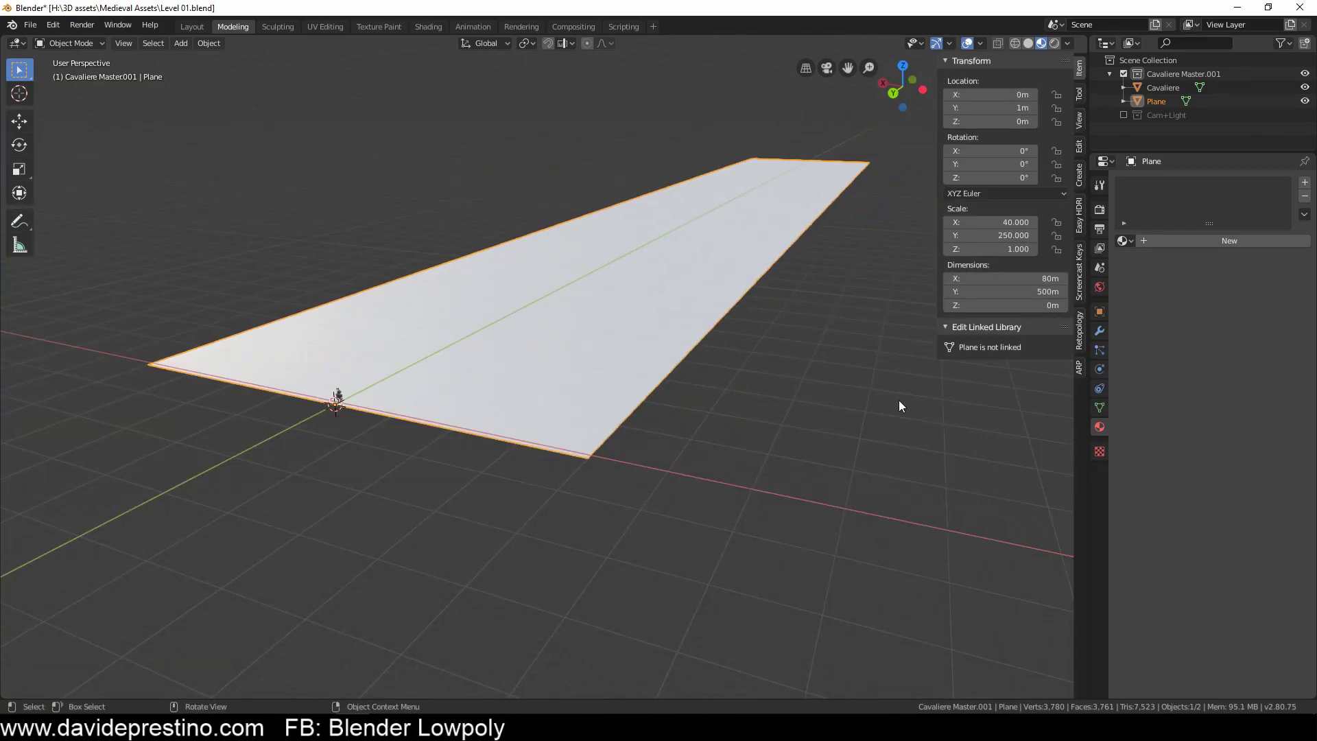
pyautogui.doubleClick(1005, 278)
pyautogui.write('50')
pyautogui.press('Return')
pyautogui.scroll(3, 480, 370)
pyautogui.moveTo(397, 368); pyautogui.dragTo(520, 375, button='middle')
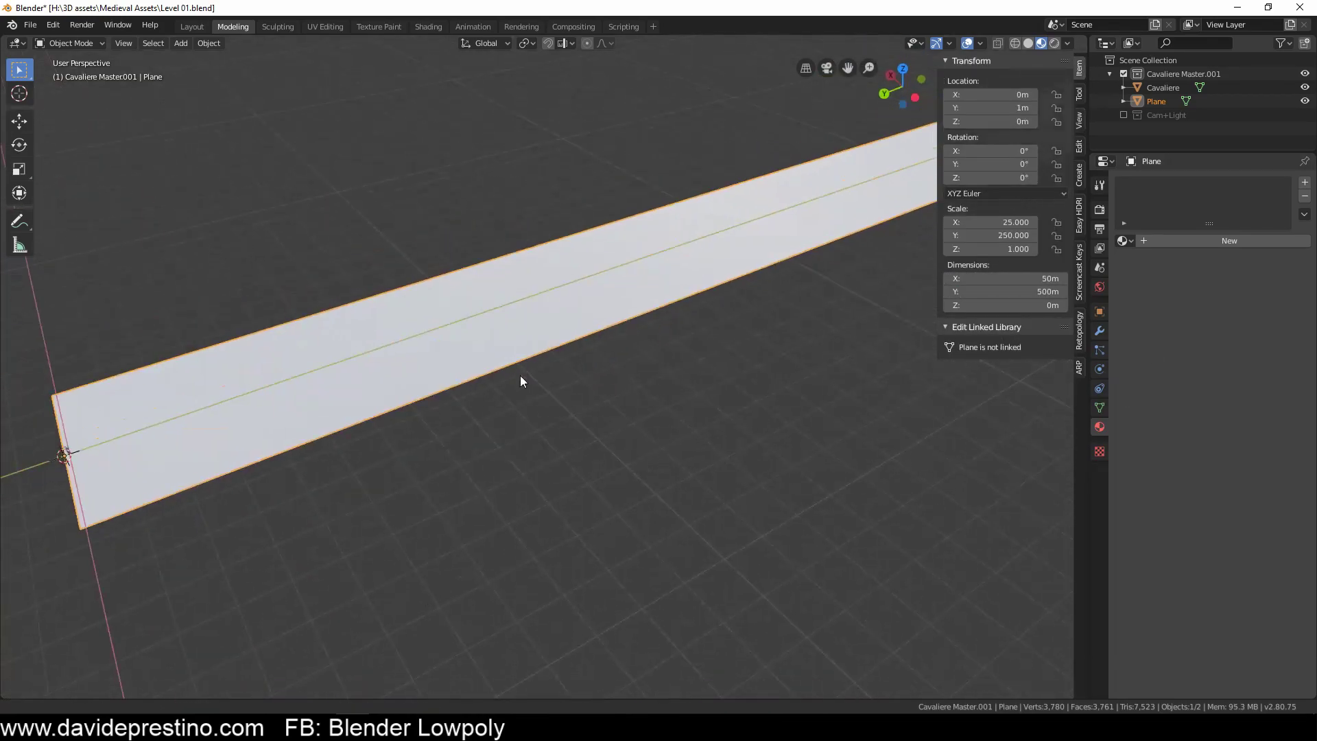
pyautogui.press('Tab')
# Step: Add a loop cut across the plane and lower the middle strip
pyautogui.hotkey('ctrl', 'r')
pyautogui.moveTo(705, 199); pyautogui.dragTo(570, 280)
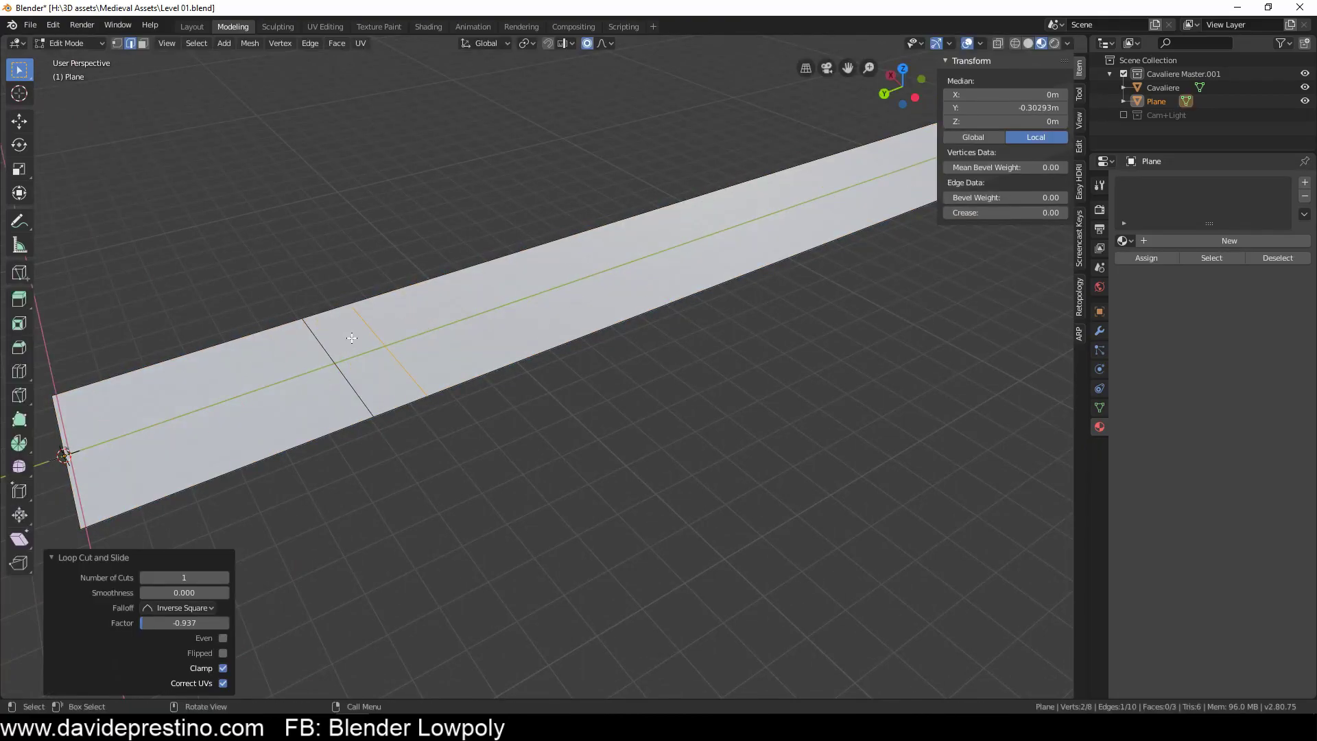
pyautogui.press('3')
pyautogui.click(347, 336)
pyautogui.scroll(2, 347, 336)
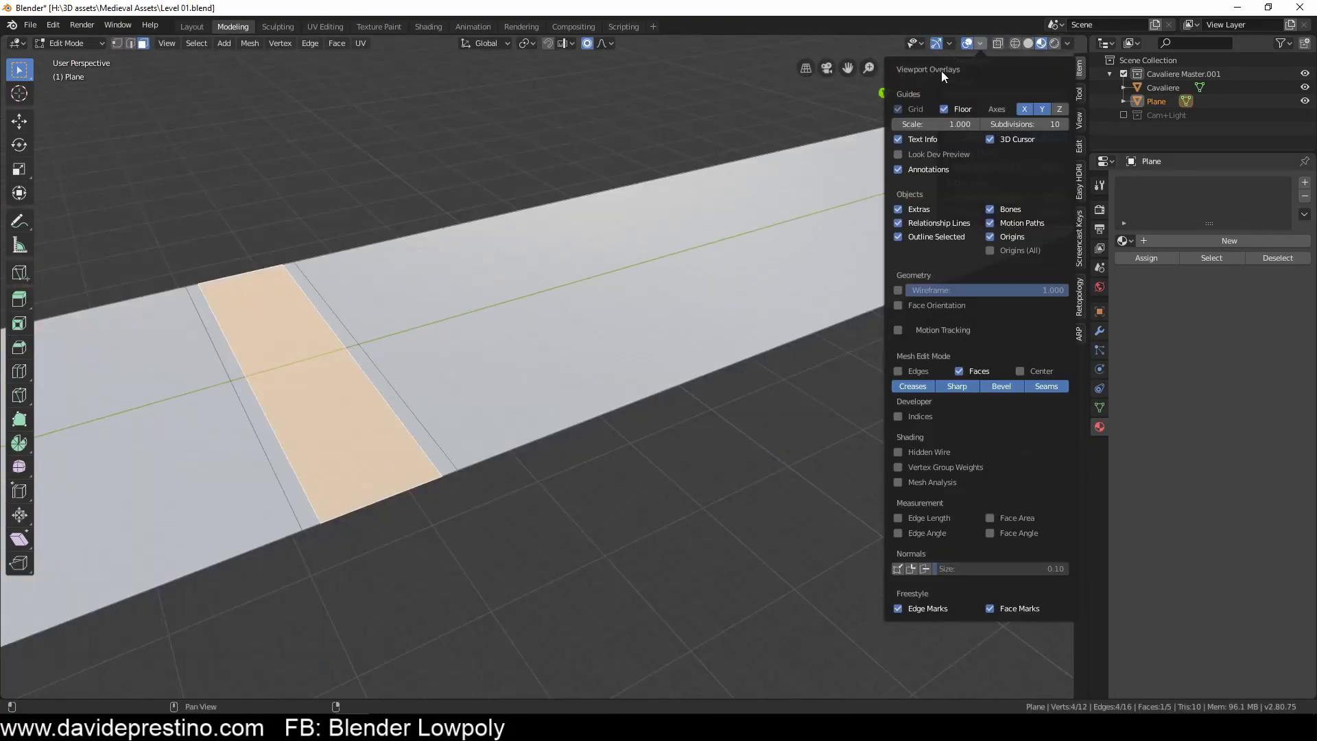
pyautogui.click(291, 344)
pyautogui.scroll(-4, 288, 441)
pyautogui.scroll(1, 472, 438)
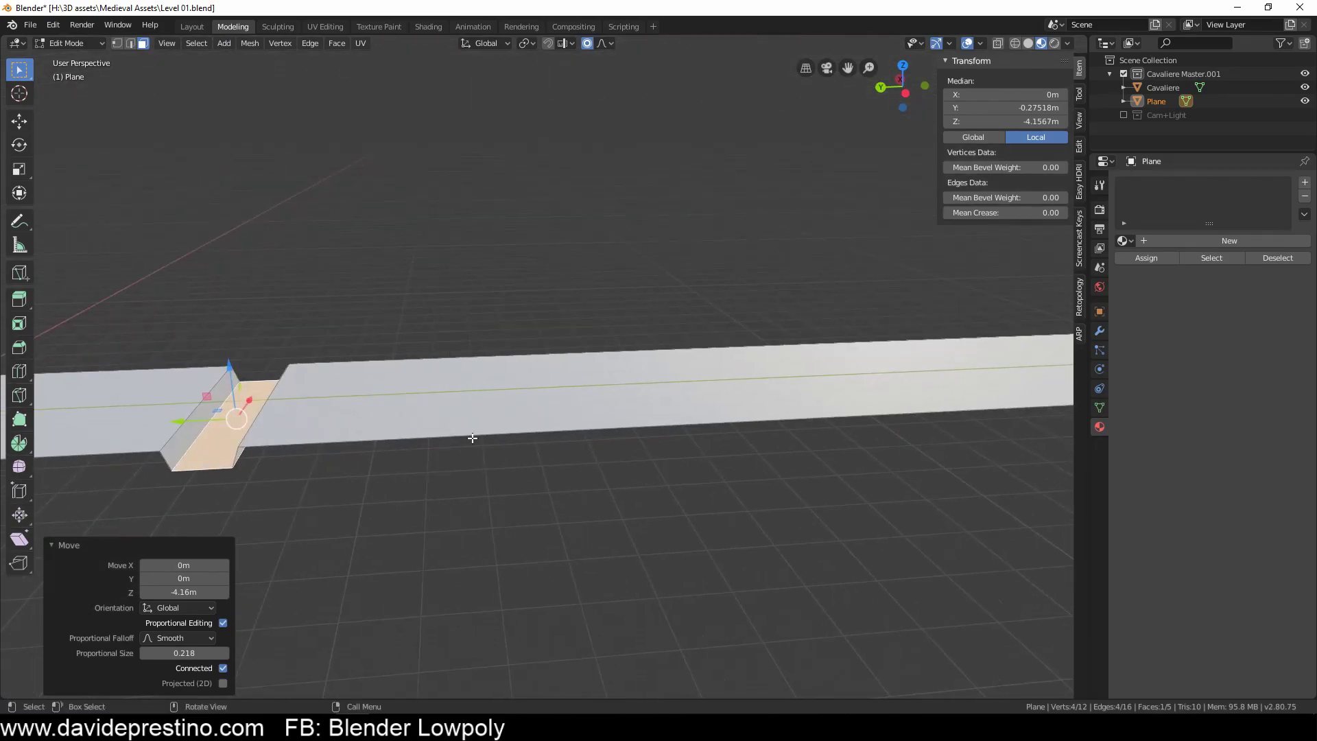
# Step: Raise the far section of the plane 3.79 m vertically
pyautogui.click(294, 393)
pyautogui.click(652, 384)
pyautogui.press('g')
pyautogui.press('z')
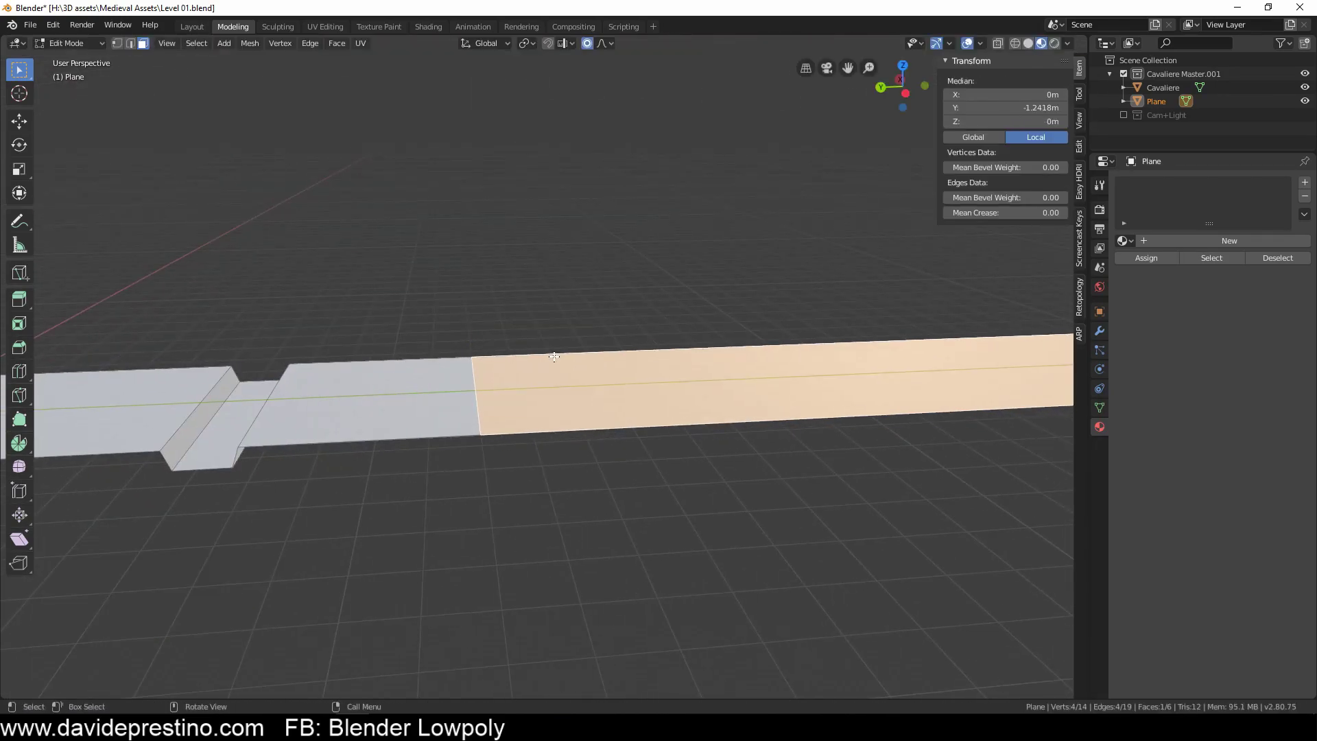
pyautogui.hotkey('ctrl', 'r')
pyautogui.click(147, 367)
pyautogui.click(773, 391)
# Step: Add loop cuts across the raised section and lower a strip into a groove
pyautogui.press('g')
pyautogui.press('z')
pyautogui.click(833, 412)
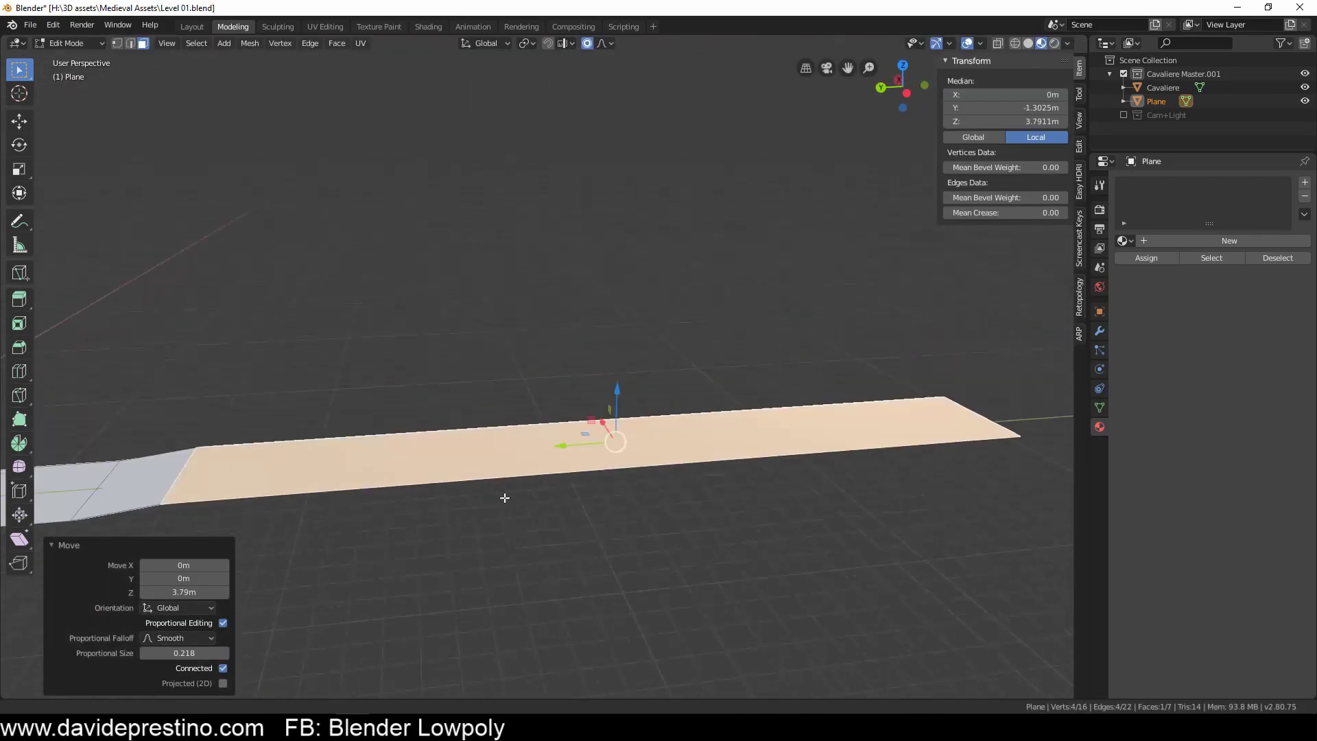
pyautogui.hotkey('ctrl', 'r')
pyautogui.click(768, 425)
pyautogui.press('Escape')
pyautogui.click(686, 456)
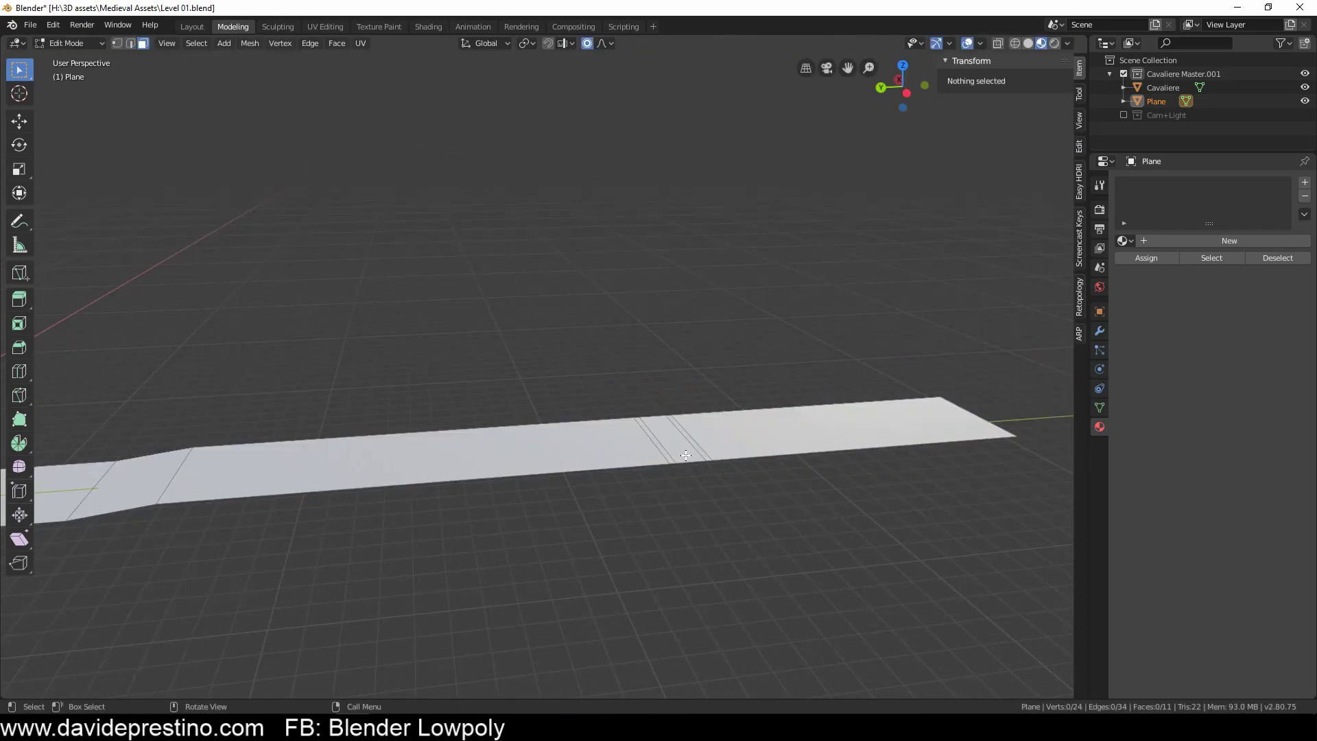
pyautogui.press('g')
pyautogui.press('z')
pyautogui.click(746, 438)
pyautogui.click(661, 454)
# Step: Raise the far end section by 13.8 m
pyautogui.click(878, 437)
pyautogui.press('g')
pyautogui.press('z')
pyautogui.click(853, 367)
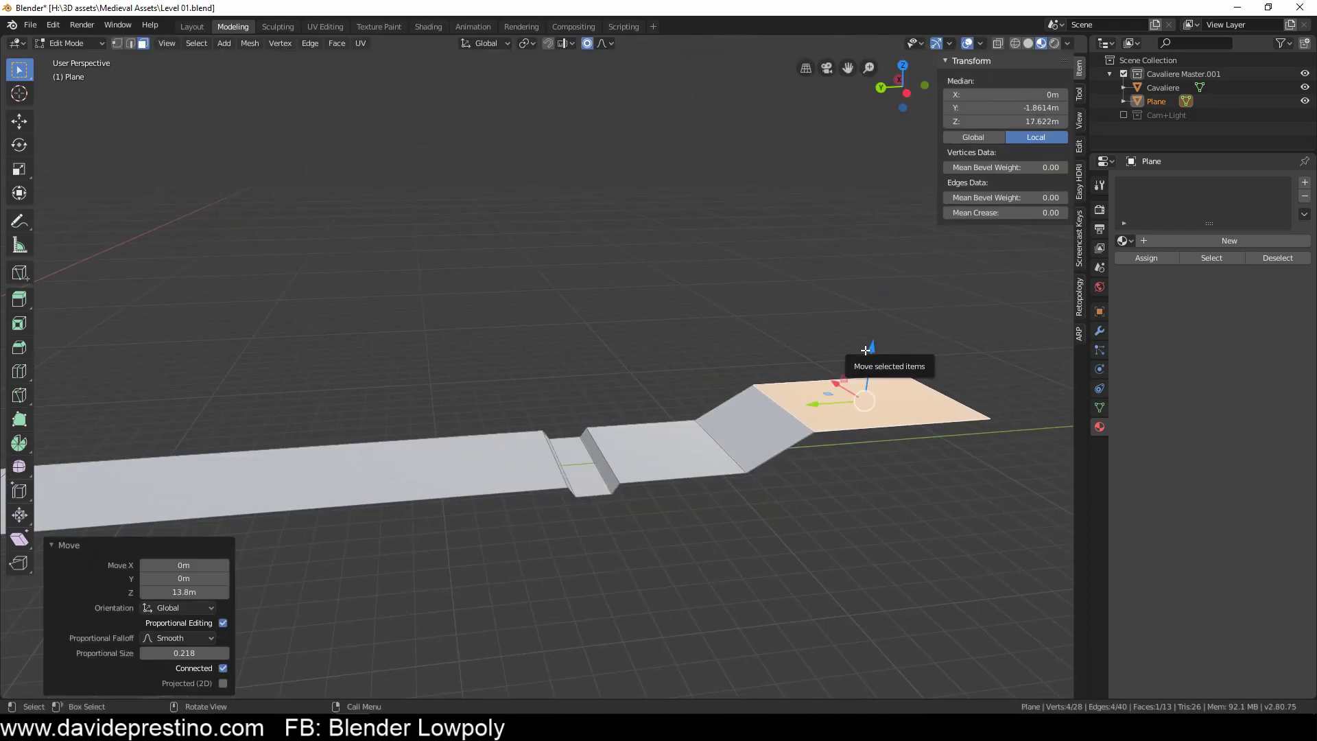
pyautogui.moveTo(853, 368)
pyautogui.mouseDown(button='middle')
pyautogui.moveTo(573, 456)
pyautogui.moveTo(591, 426)
pyautogui.moveTo(657, 515)
pyautogui.moveTo(817, 501)
pyautogui.mouseUp(button='middle')
# Step: Add another loop cut and lower the new middle strip about 3 m
pyautogui.hotkey('ctrl', 'r')
pyautogui.click(590, 425)
pyautogui.click(576, 432)
pyautogui.press('g')
pyautogui.press('z')
# Step: Apply rotation and scale to the terrain plane in Object Mode
pyautogui.press('Tab')
pyautogui.moveTo(693, 503)
pyautogui.mouseDown(button='middle')
pyautogui.moveTo(490, 450)
pyautogui.moveTo(468, 516)
pyautogui.moveTo(615, 406)
pyautogui.mouseUp(button='middle')
pyautogui.click(596, 459)
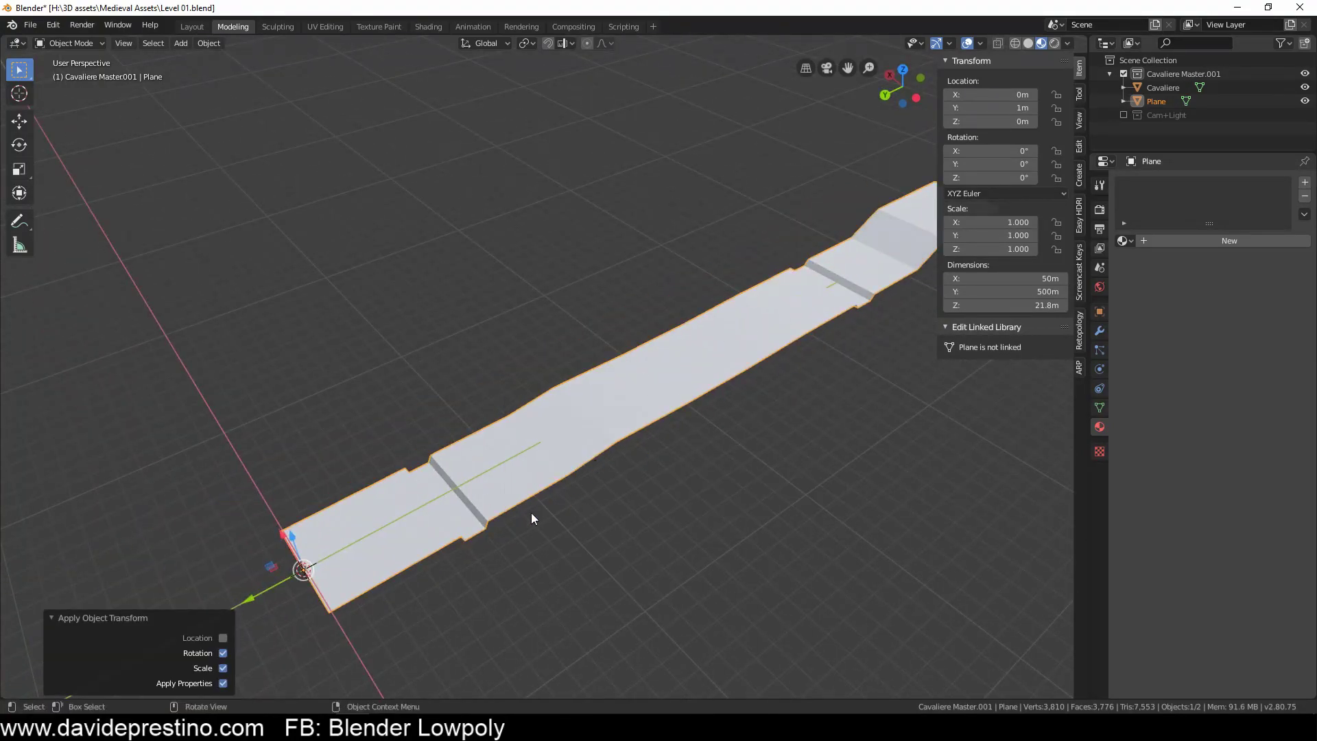
pyautogui.moveTo(531, 513); pyautogui.dragTo(391, 516, button='middle')
# Step: Extrude the terrain downward into a solid block
pyautogui.press('Tab')
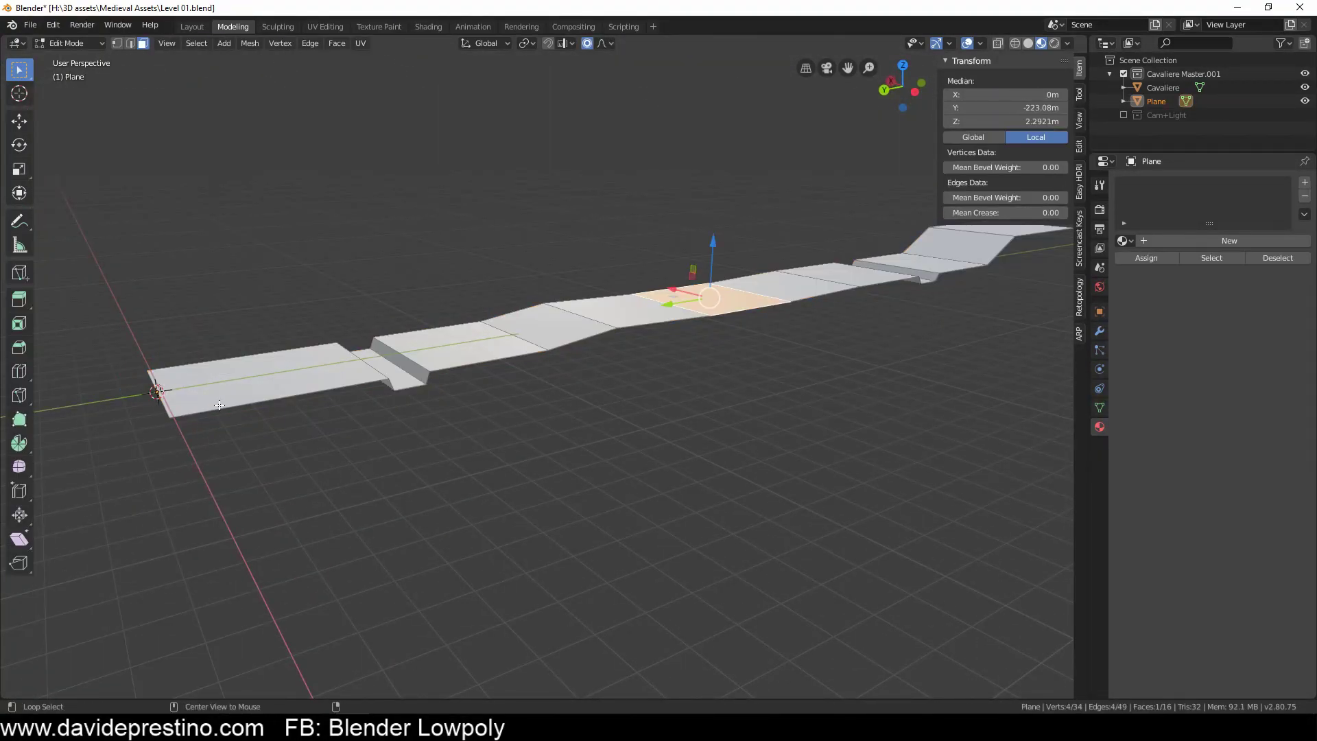
pyautogui.press('e')
pyautogui.click(594, 377)
pyautogui.hotkey('ctrl', 'z')
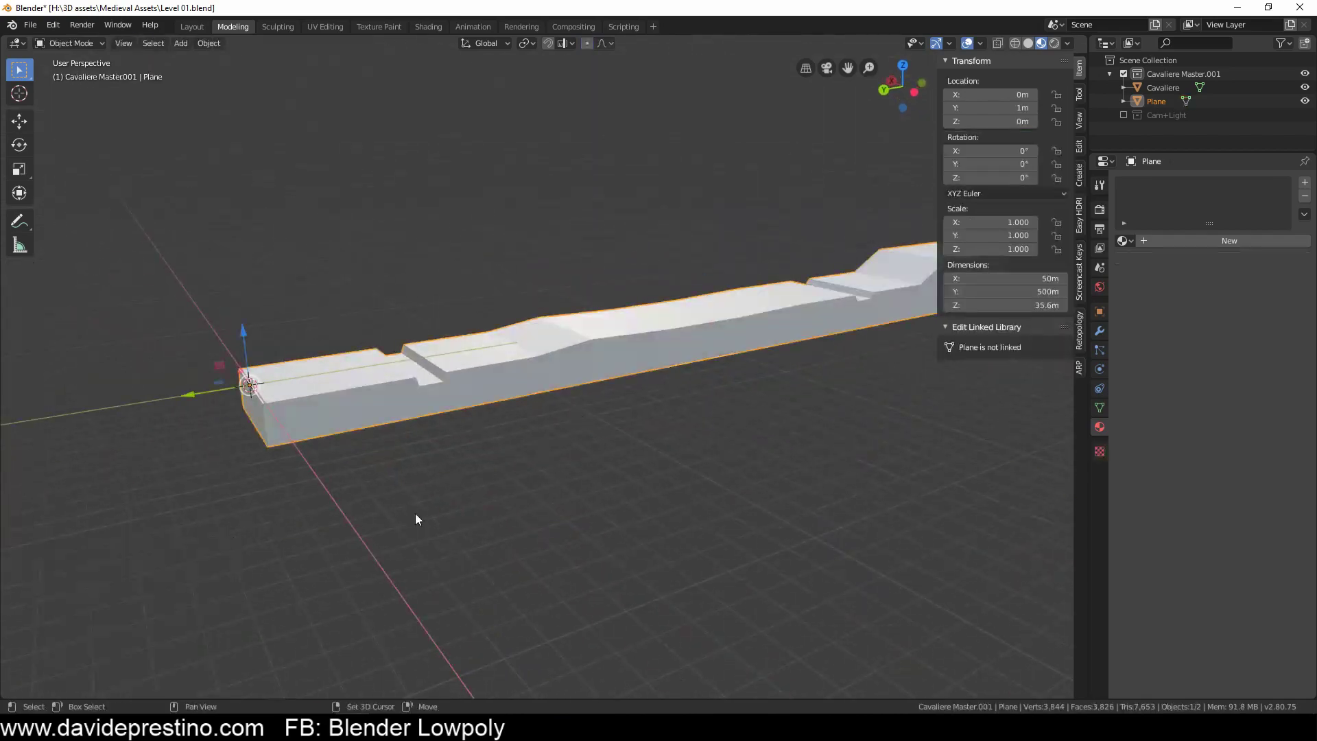
pyautogui.moveTo(414, 513); pyautogui.dragTo(507, 480, button='middle')
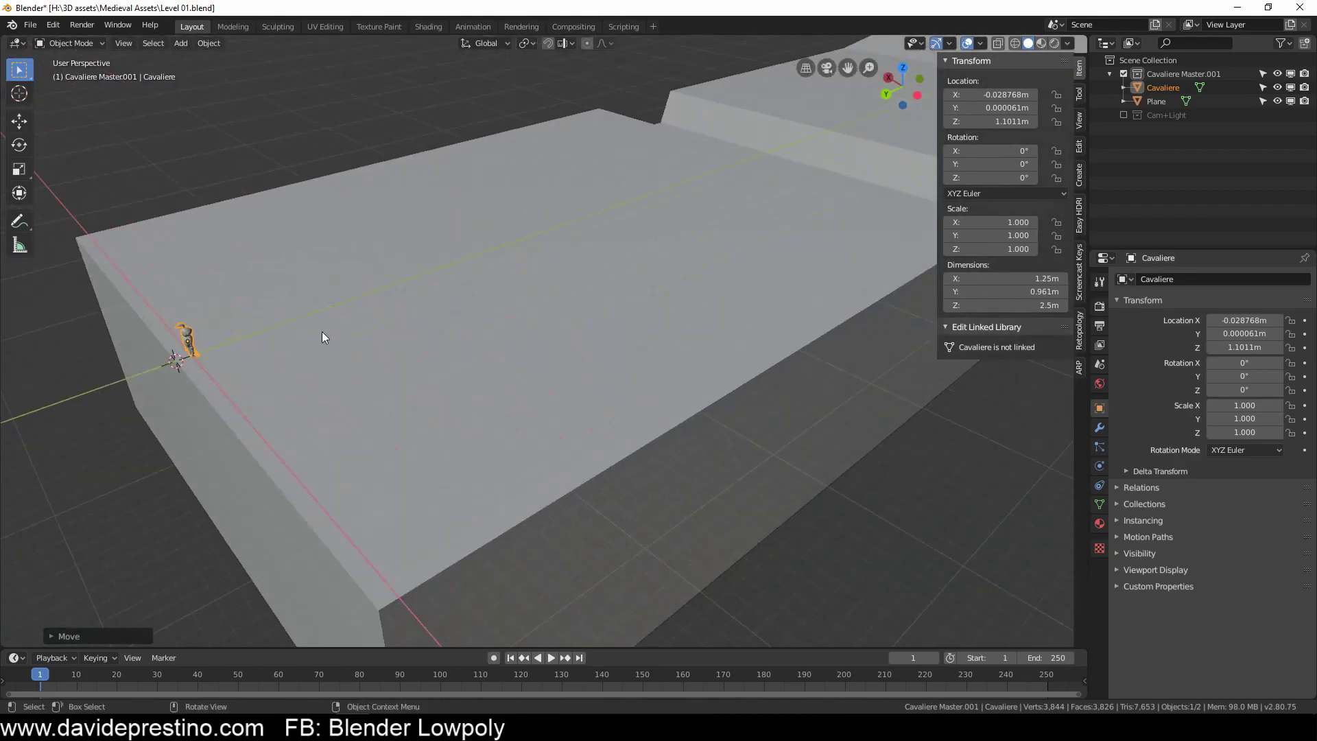
# Step: Switch to the Sculpting workspace with the terrain block in view
pyautogui.moveTo(323, 333); pyautogui.dragTo(805, 287, button='middle')
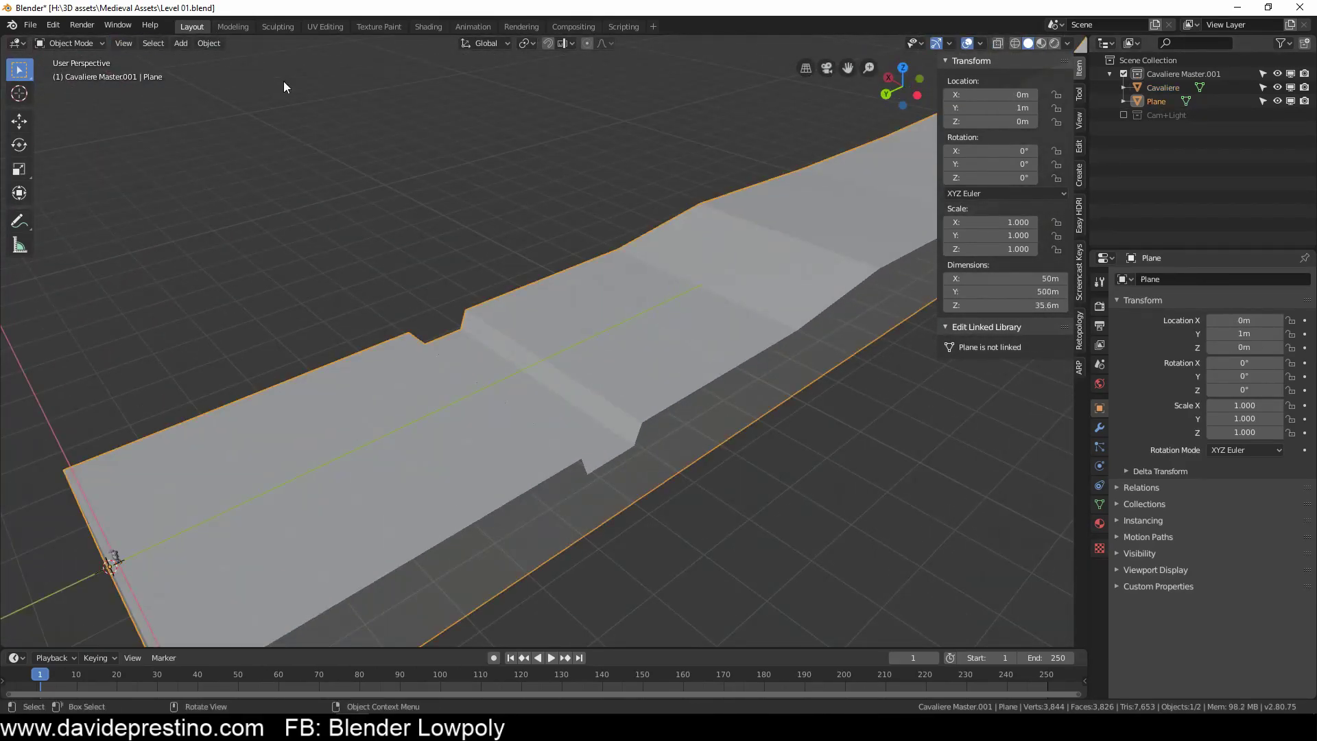
pyautogui.click(277, 26)
pyautogui.moveTo(500, 138)
pyautogui.mouseDown(button='middle')
pyautogui.moveTo(505, 353)
pyautogui.moveTo(708, 103)
pyautogui.mouseUp(button='middle')
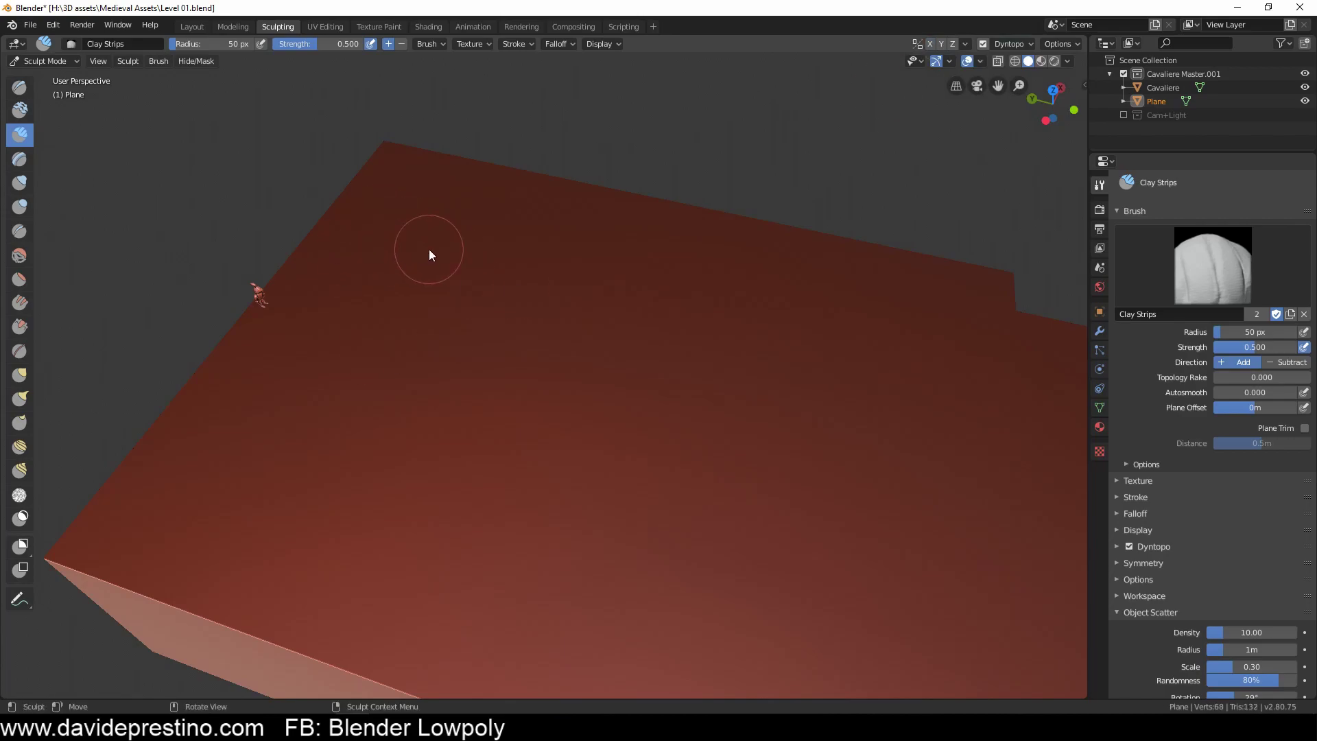
# Step: Select the Draw brush, inspect the mesh overlays in Modeling, and return to Sculpting
pyautogui.moveTo(129, 162)
pyautogui.mouseDown(button='middle')
pyautogui.moveTo(433, 432)
pyautogui.moveTo(432, 331)
pyautogui.mouseUp(button='middle')
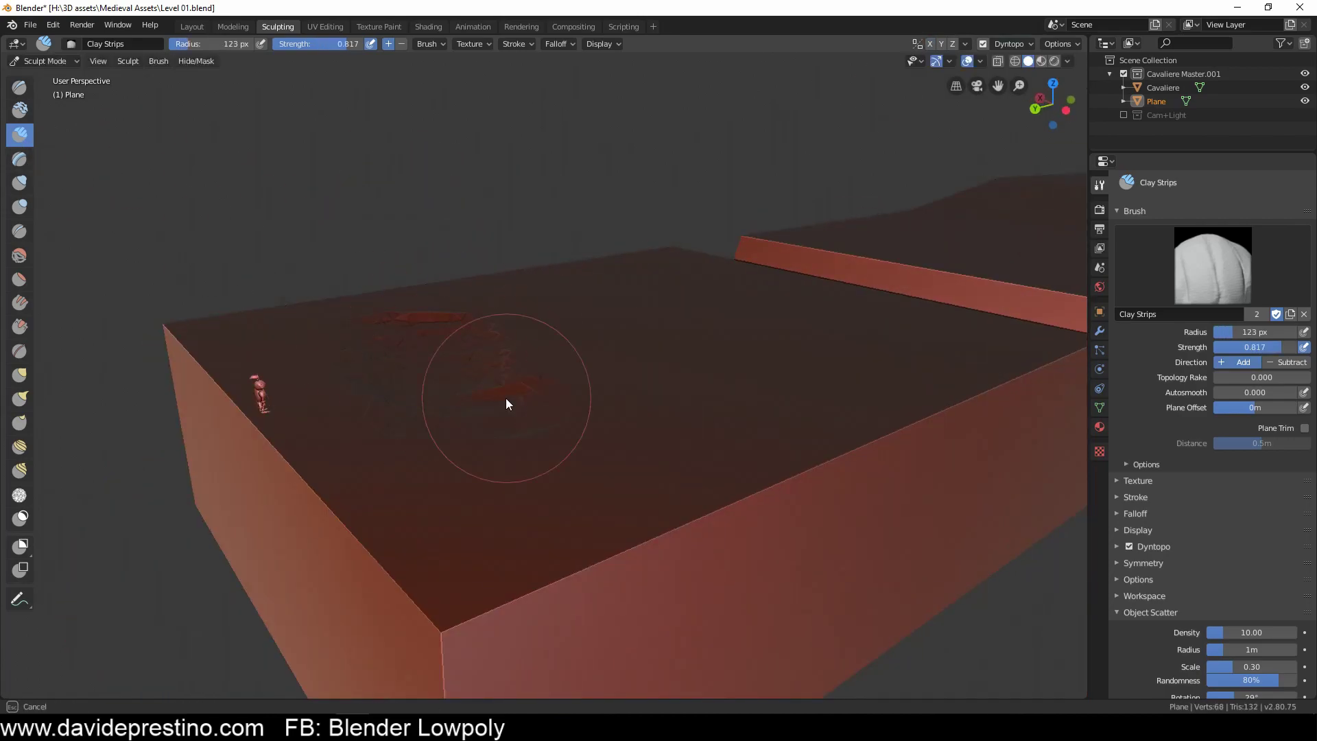
pyautogui.moveTo(572, 276)
pyautogui.mouseDown(button='middle')
pyautogui.moveTo(727, 415)
pyautogui.moveTo(381, 254)
pyautogui.mouseUp(button='middle')
pyautogui.press('x')
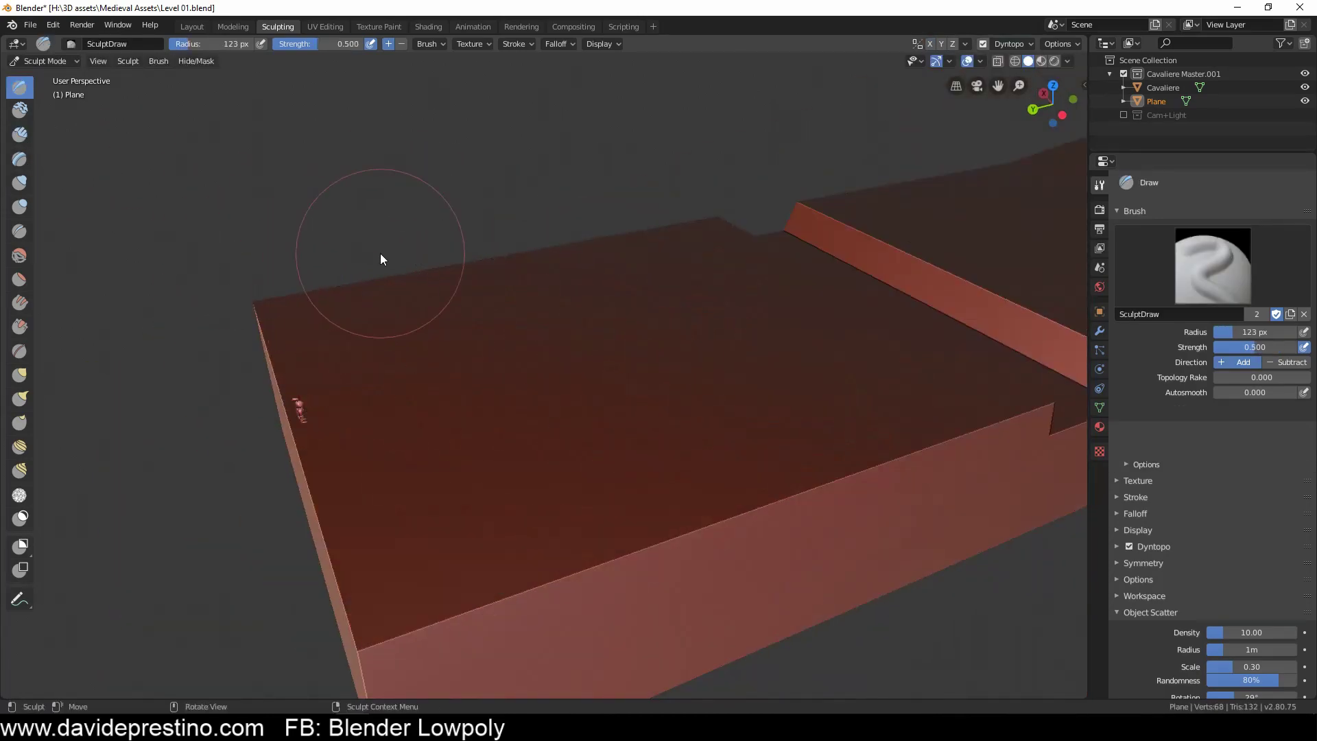
pyautogui.click(232, 26)
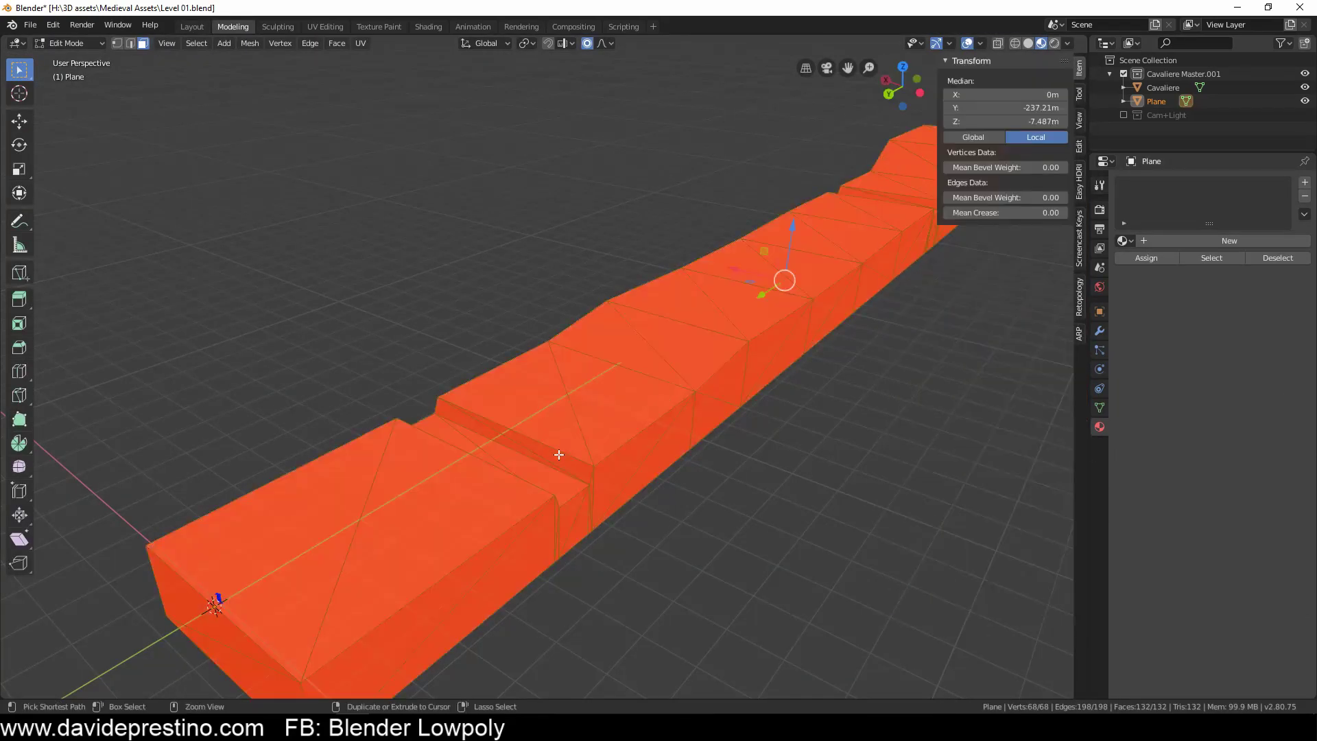
pyautogui.click(980, 43)
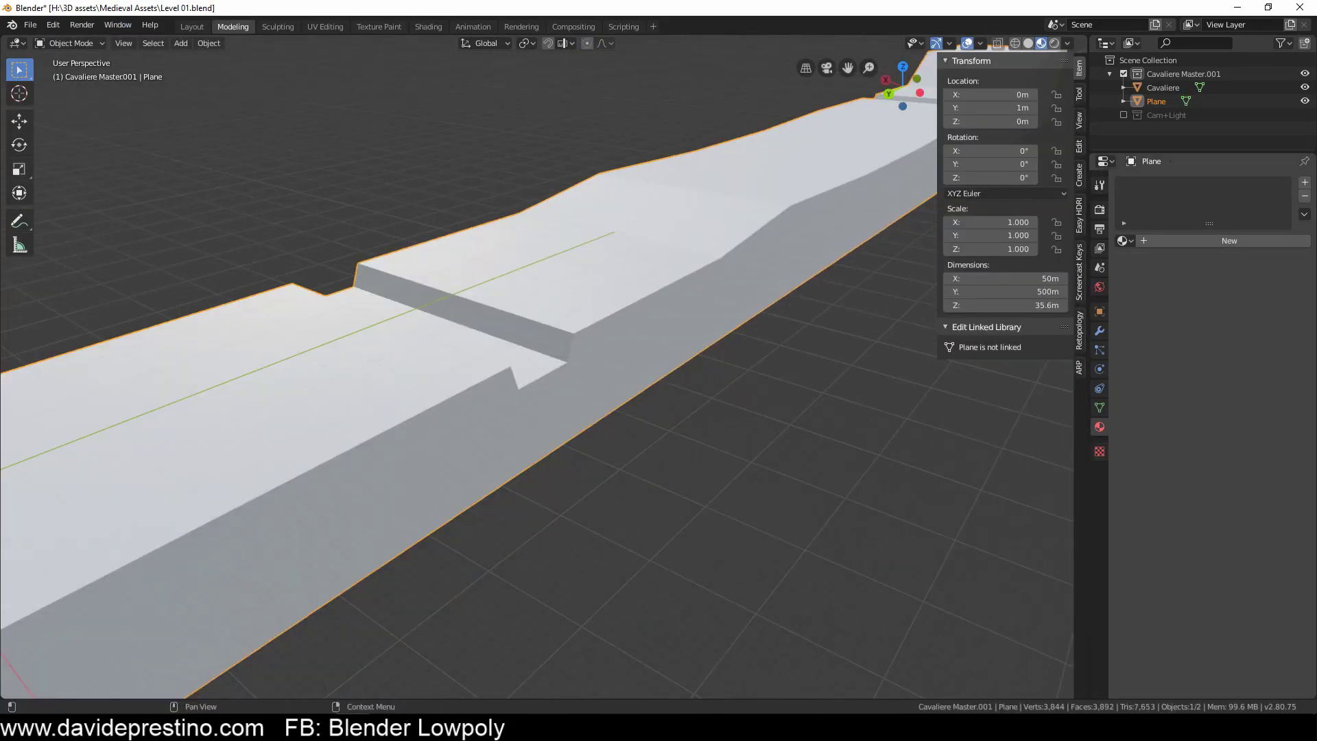
pyautogui.moveTo(301, 491); pyautogui.dragTo(473, 308, button='middle')
pyautogui.hotkey('ctrl', 'pagedown')
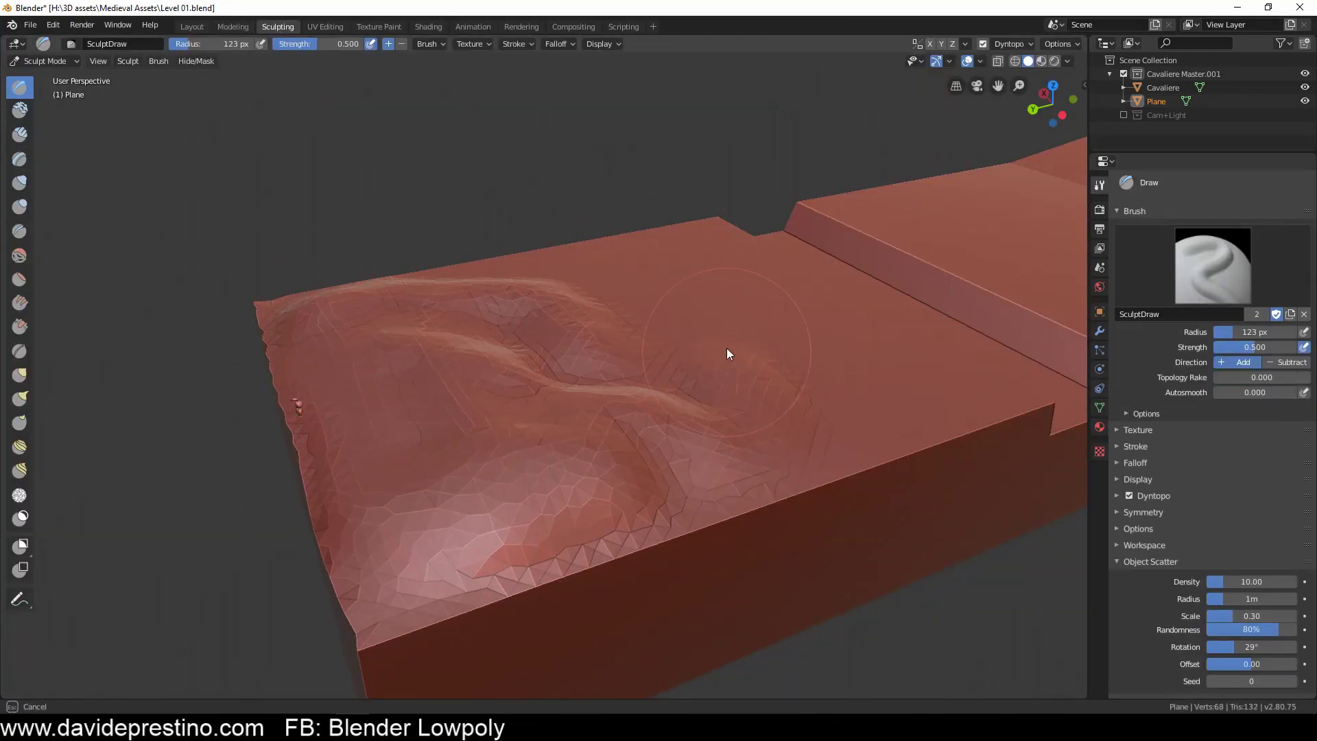
# Step: Sculpt raised clay ridges across the block top and along the step edge
pyautogui.moveTo(727, 347); pyautogui.dragTo(722, 254)
pyautogui.moveTo(593, 269)
pyautogui.mouseDown(button='middle')
pyautogui.moveTo(597, 405)
pyautogui.moveTo(653, 186)
pyautogui.mouseUp(button='middle')
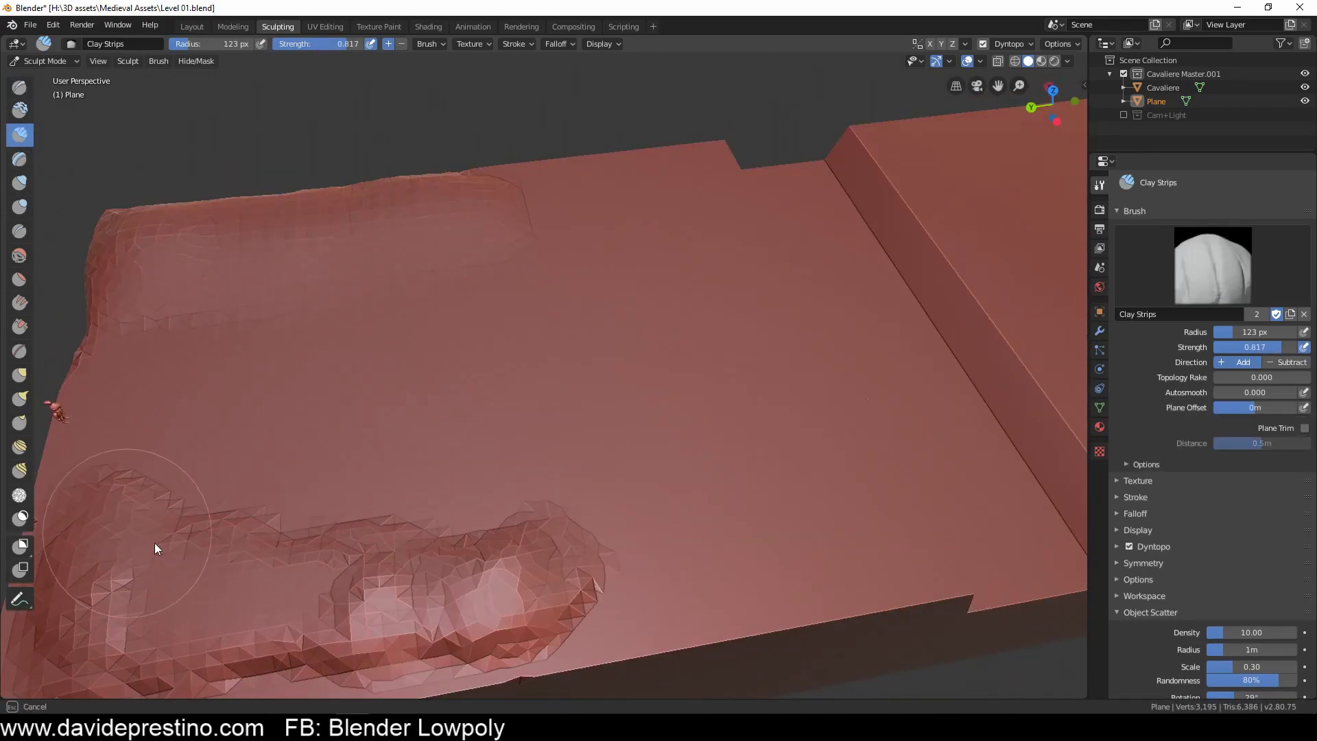
pyautogui.moveTo(175, 553)
pyautogui.mouseDown(button='middle')
pyautogui.moveTo(339, 439)
pyautogui.moveTo(661, 405)
pyautogui.mouseUp(button='middle')
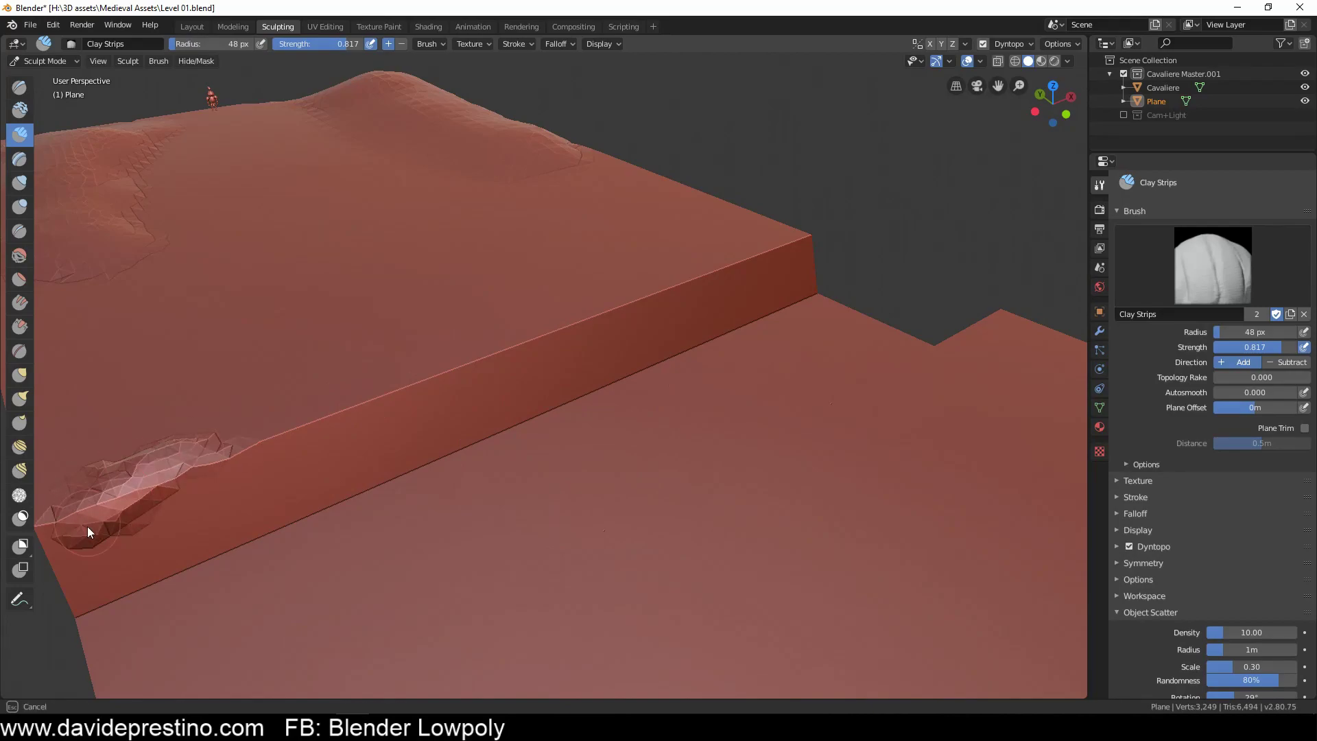
pyautogui.moveTo(88, 527); pyautogui.dragTo(402, 412)
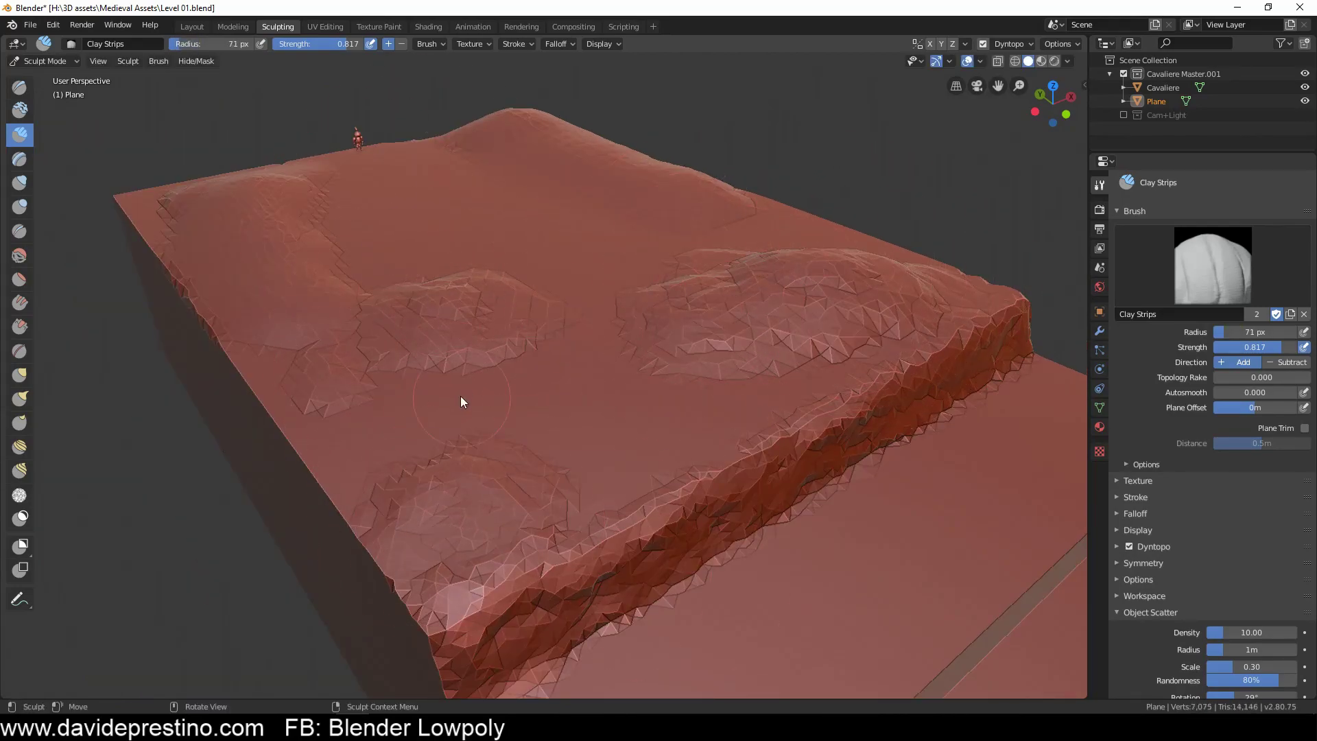
pyautogui.moveTo(461, 398)
pyautogui.mouseDown(button='middle')
pyautogui.moveTo(941, 524)
pyautogui.moveTo(221, 480)
pyautogui.mouseUp(button='middle')
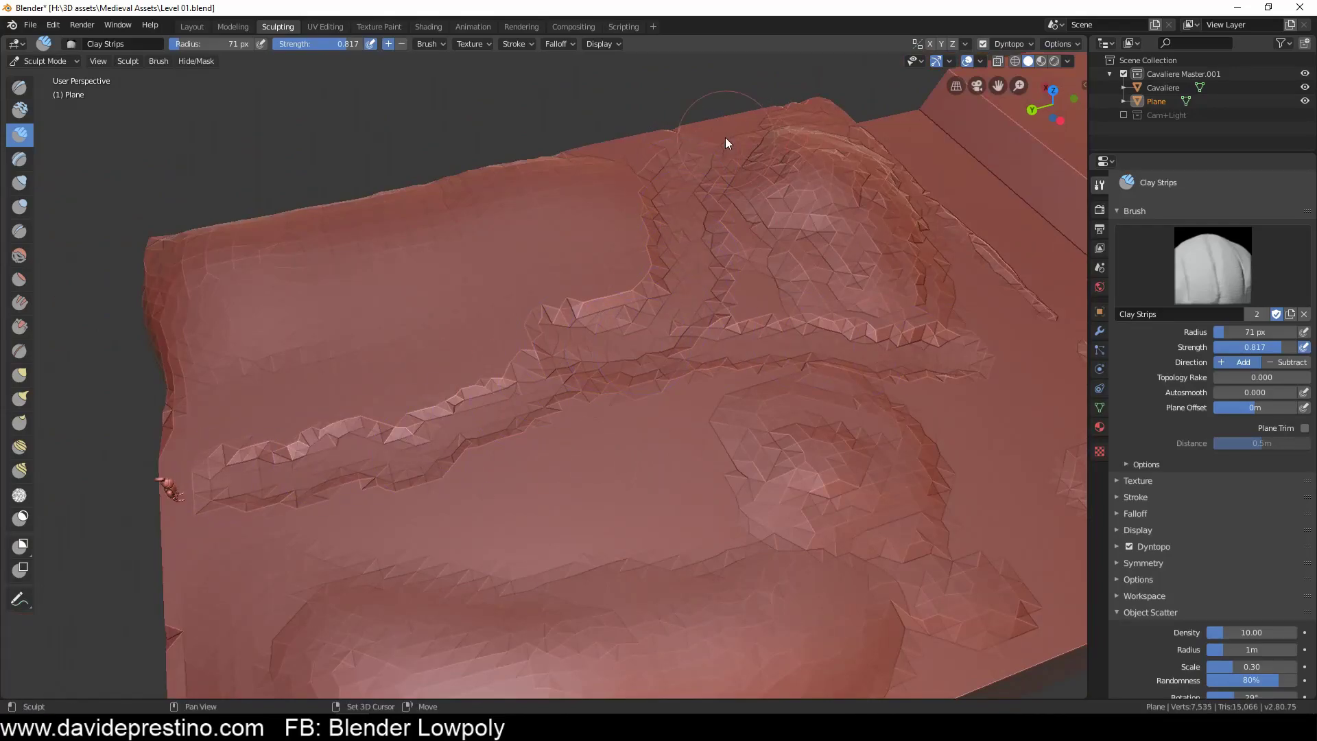
pyautogui.moveTo(528, 326)
pyautogui.mouseDown(button='middle')
pyautogui.moveTo(867, 536)
pyautogui.moveTo(616, 451)
pyautogui.moveTo(413, 489)
pyautogui.moveTo(649, 269)
pyautogui.mouseUp(button='middle')
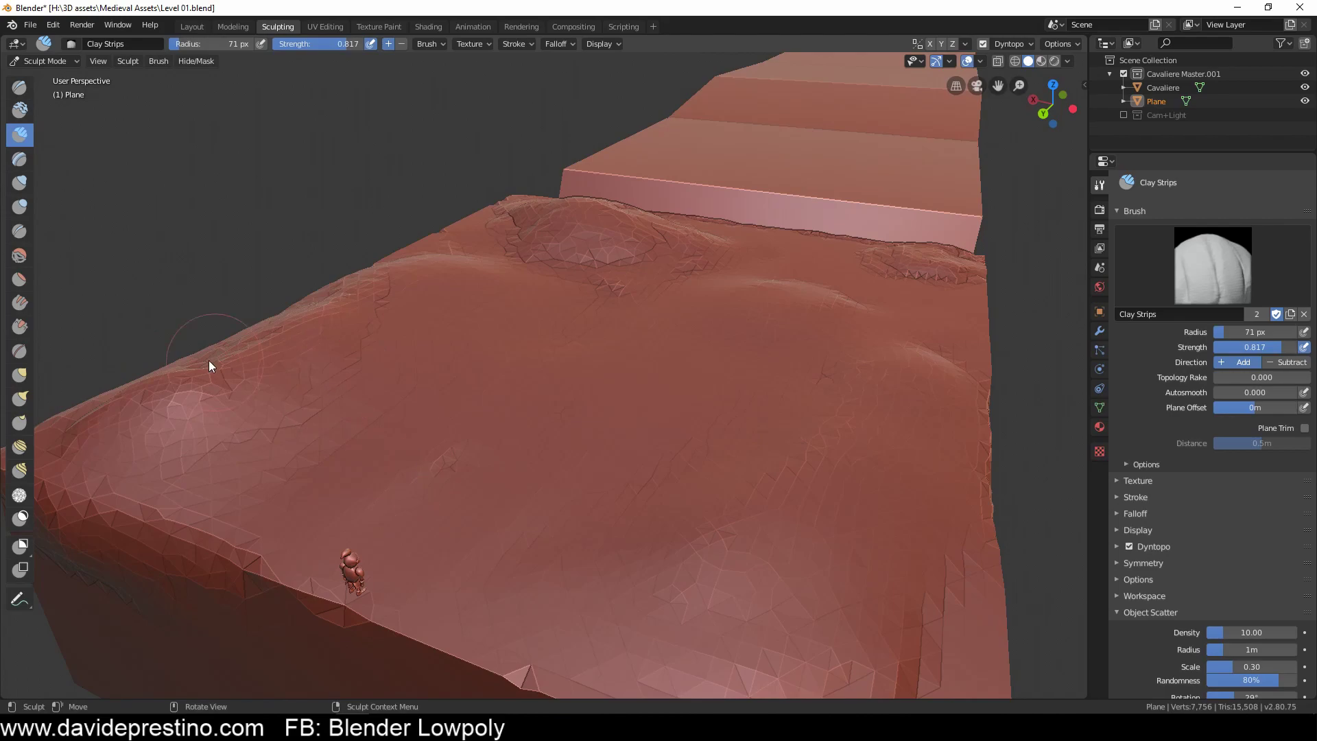
pyautogui.keyDown('shift'); pyautogui.moveTo(209, 360); pyautogui.dragTo(315, 381, button='middle'); pyautogui.keyUp('shift')
# Step: Add small clay strokes to build up the mound
pyautogui.moveTo(341, 309)
pyautogui.mouseDown(button='middle')
pyautogui.moveTo(785, 549)
pyautogui.moveTo(625, 467)
pyautogui.mouseUp(button='middle')
pyautogui.moveTo(711, 446); pyautogui.dragTo(693, 422)
pyautogui.moveTo(693, 422)
pyautogui.mouseDown(button='middle')
pyautogui.moveTo(672, 404)
pyautogui.moveTo(872, 297)
pyautogui.mouseUp(button='middle')
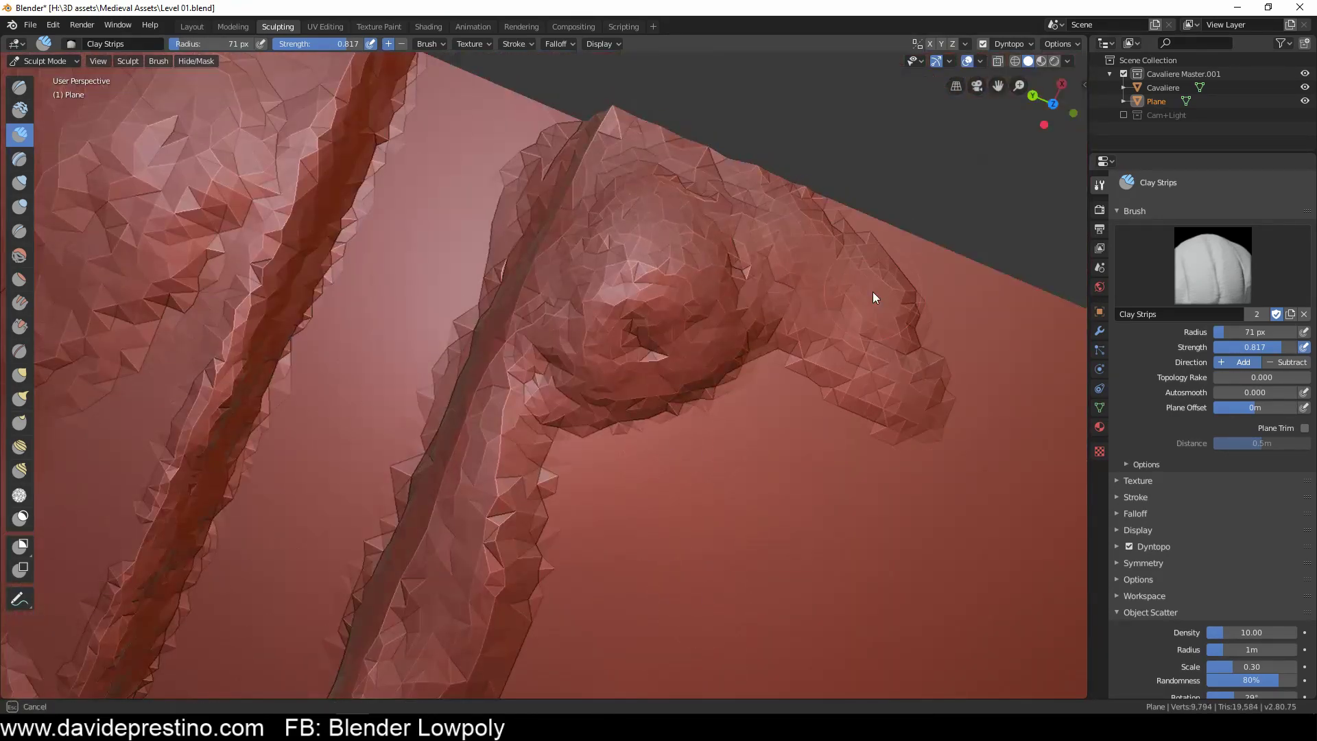
pyautogui.moveTo(566, 403); pyautogui.dragTo(561, 397, button='middle')
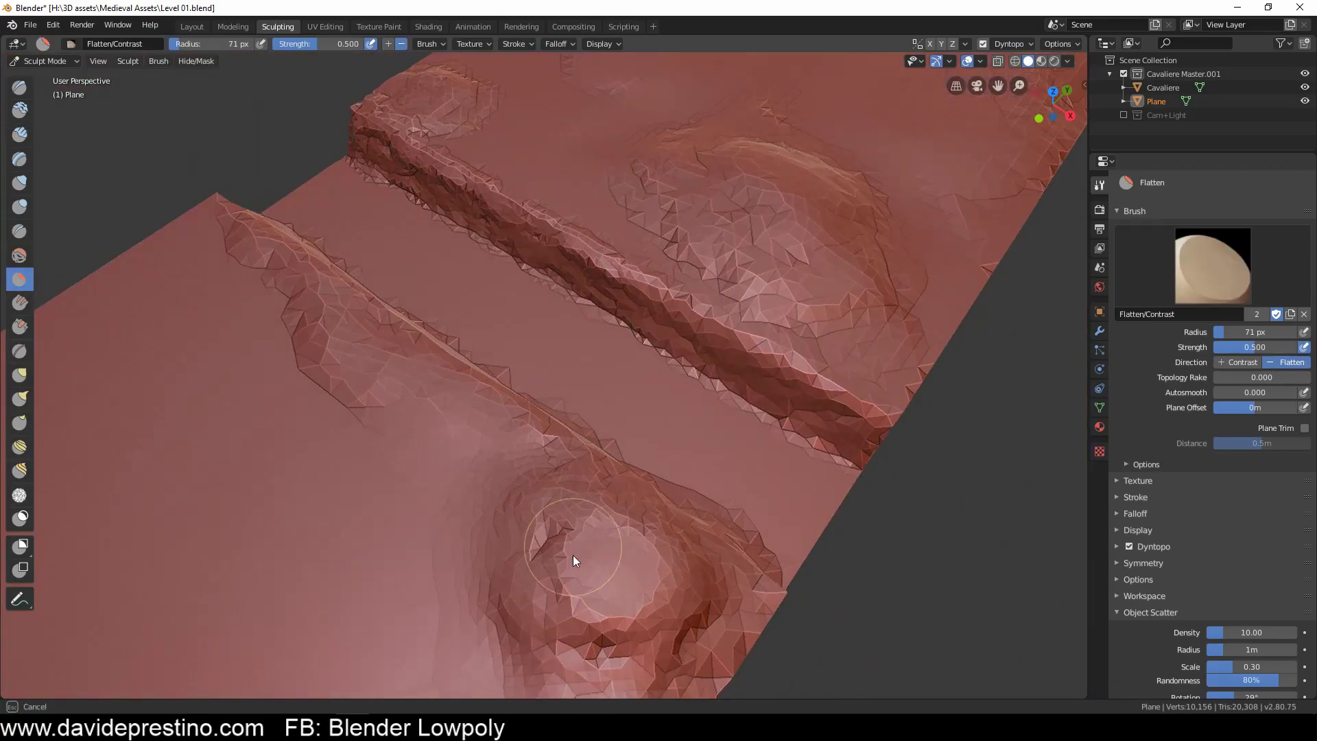
pyautogui.moveTo(573, 554)
pyautogui.mouseDown(button='middle')
pyautogui.moveTo(950, 443)
pyautogui.moveTo(789, 411)
pyautogui.mouseUp(button='middle')
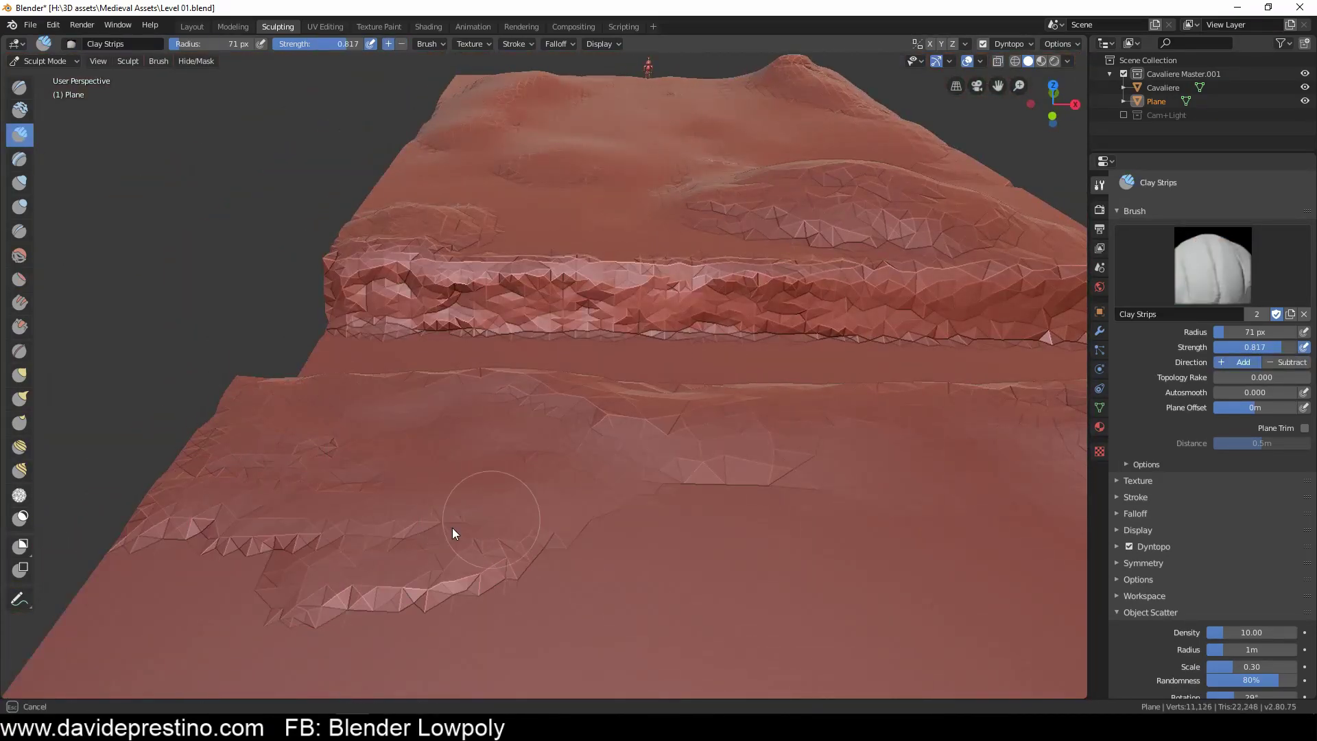
pyautogui.moveTo(455, 550)
pyautogui.mouseDown(button='middle')
pyautogui.moveTo(744, 441)
pyautogui.moveTo(220, 384)
pyautogui.moveTo(620, 329)
pyautogui.moveTo(181, 488)
pyautogui.moveTo(541, 464)
pyautogui.moveTo(741, 309)
pyautogui.moveTo(482, 479)
pyautogui.moveTo(504, 347)
pyautogui.mouseUp(button='middle')
# Step: Build up clay strokes across the terrain strip's surface
pyautogui.moveTo(644, 460); pyautogui.dragTo(679, 411, button='middle')
pyautogui.moveTo(679, 405); pyautogui.dragTo(726, 405)
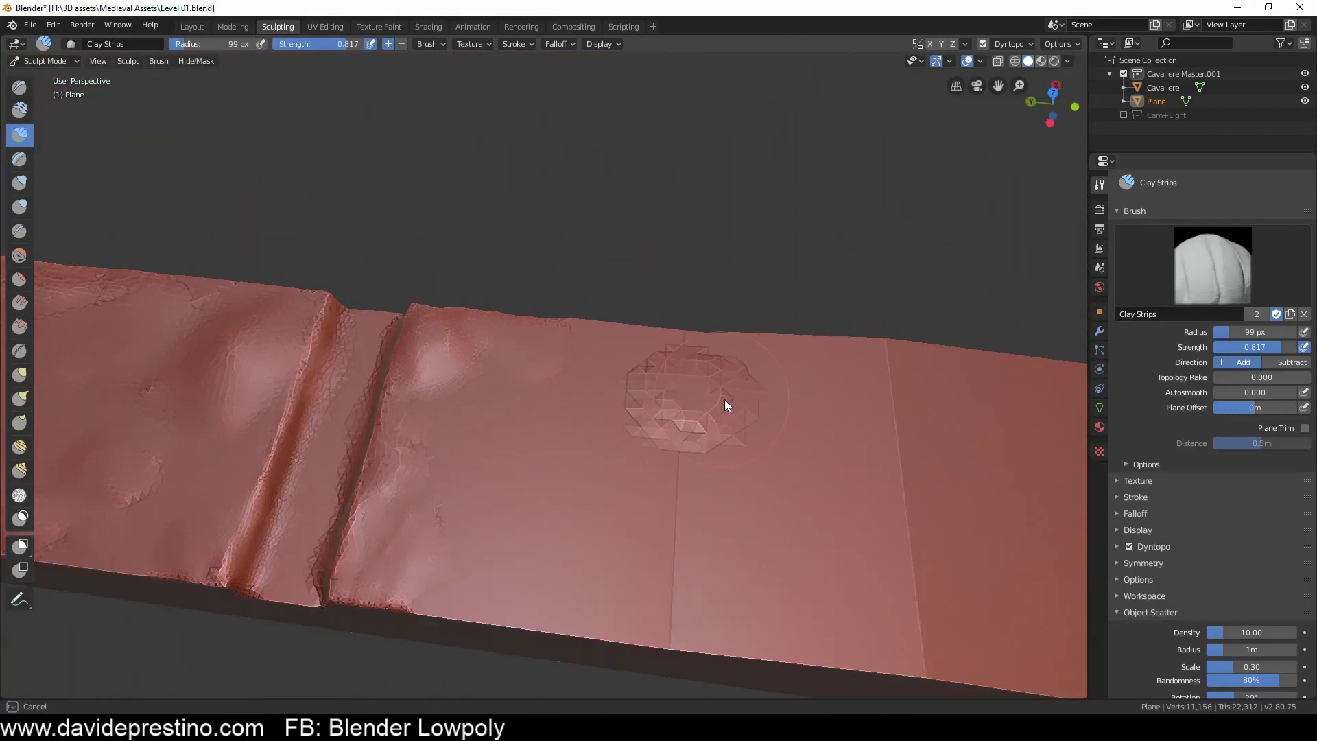
pyautogui.moveTo(748, 376)
pyautogui.mouseDown(button='middle')
pyautogui.moveTo(709, 475)
pyautogui.moveTo(691, 323)
pyautogui.mouseUp(button='middle')
pyautogui.moveTo(691, 323); pyautogui.dragTo(714, 370)
pyautogui.moveTo(713, 371)
pyautogui.mouseDown(button='middle')
pyautogui.moveTo(733, 390)
pyautogui.moveTo(559, 409)
pyautogui.moveTo(459, 245)
pyautogui.mouseUp(button='middle')
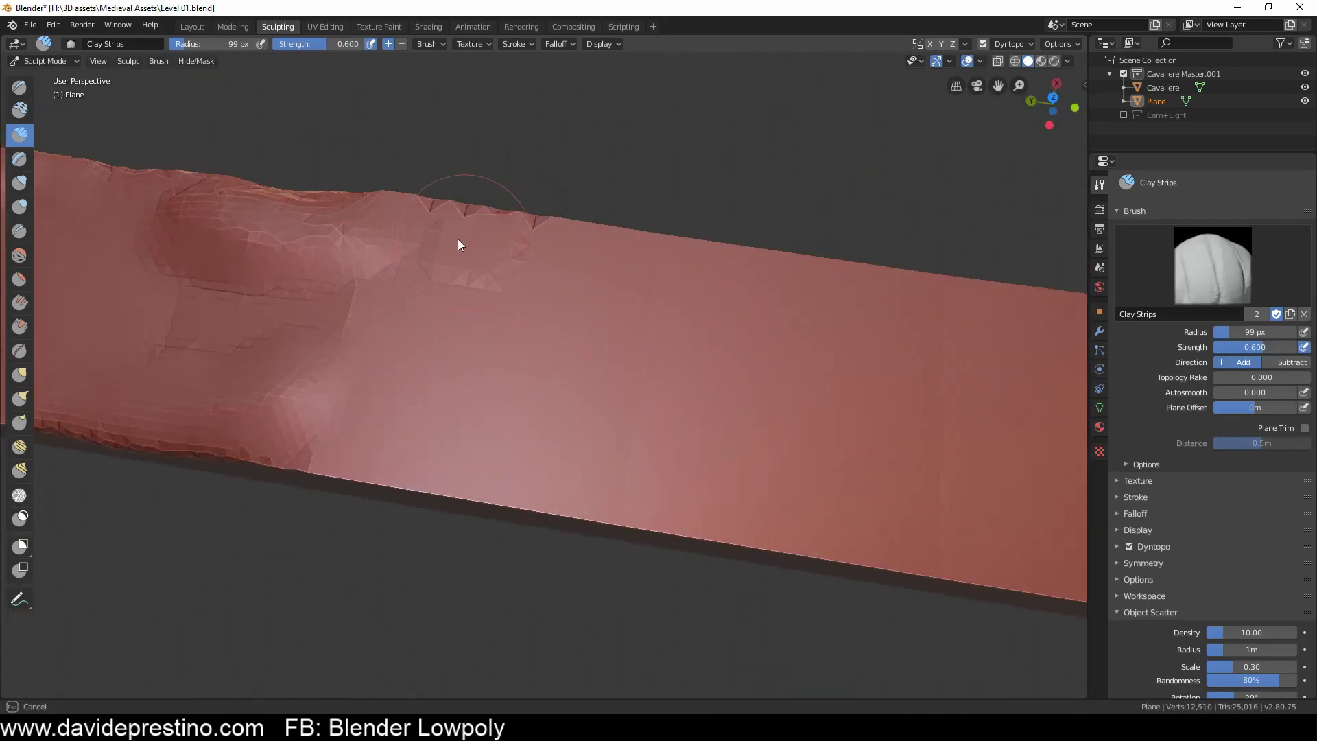
pyautogui.moveTo(992, 358)
pyautogui.mouseDown(button='middle')
pyautogui.moveTo(882, 245)
pyautogui.moveTo(517, 391)
pyautogui.moveTo(464, 492)
pyautogui.moveTo(567, 248)
pyautogui.moveTo(343, 214)
pyautogui.moveTo(526, 288)
pyautogui.mouseUp(button='middle')
# Step: Adjust the Dyntopo detail size and roughen the strip's edges with clay
pyautogui.click(1009, 43)
pyautogui.click(1062, 69)
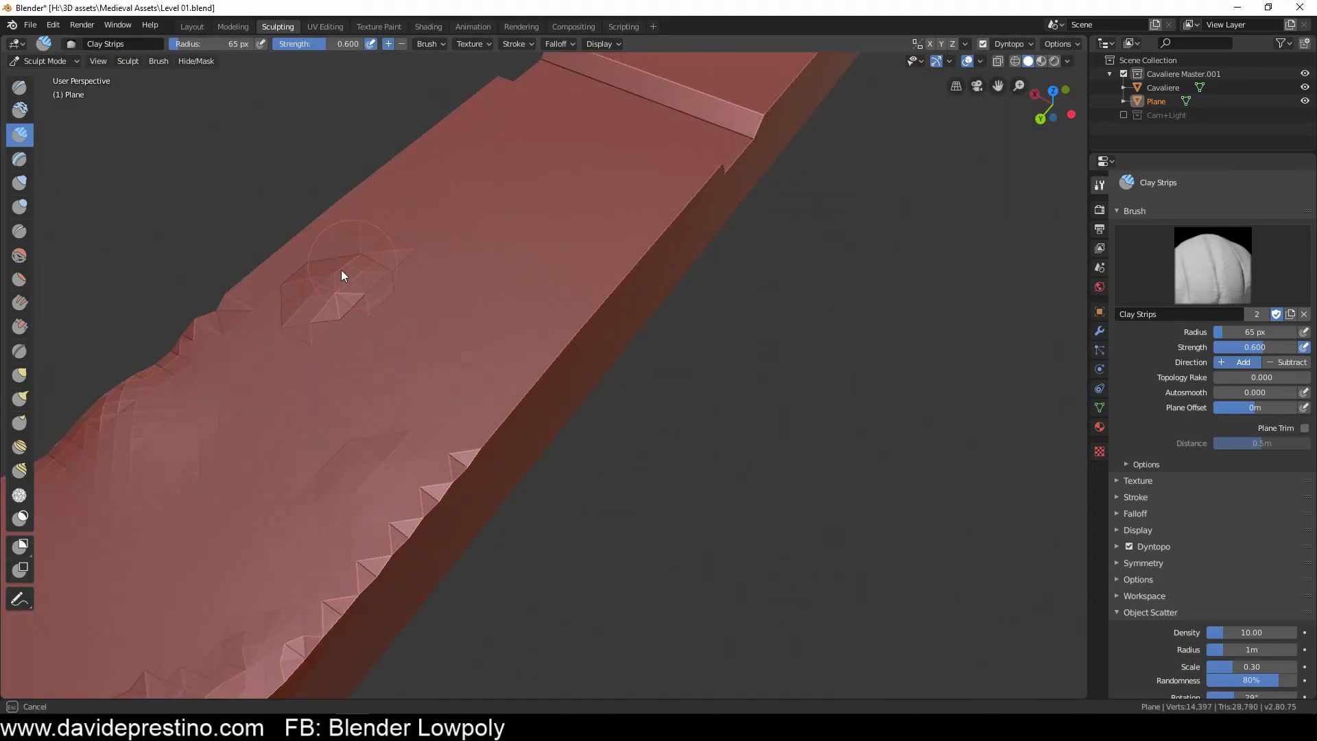
pyautogui.moveTo(568, 240)
pyautogui.mouseDown(button='middle')
pyautogui.moveTo(674, 383)
pyautogui.moveTo(619, 523)
pyautogui.mouseUp(button='middle')
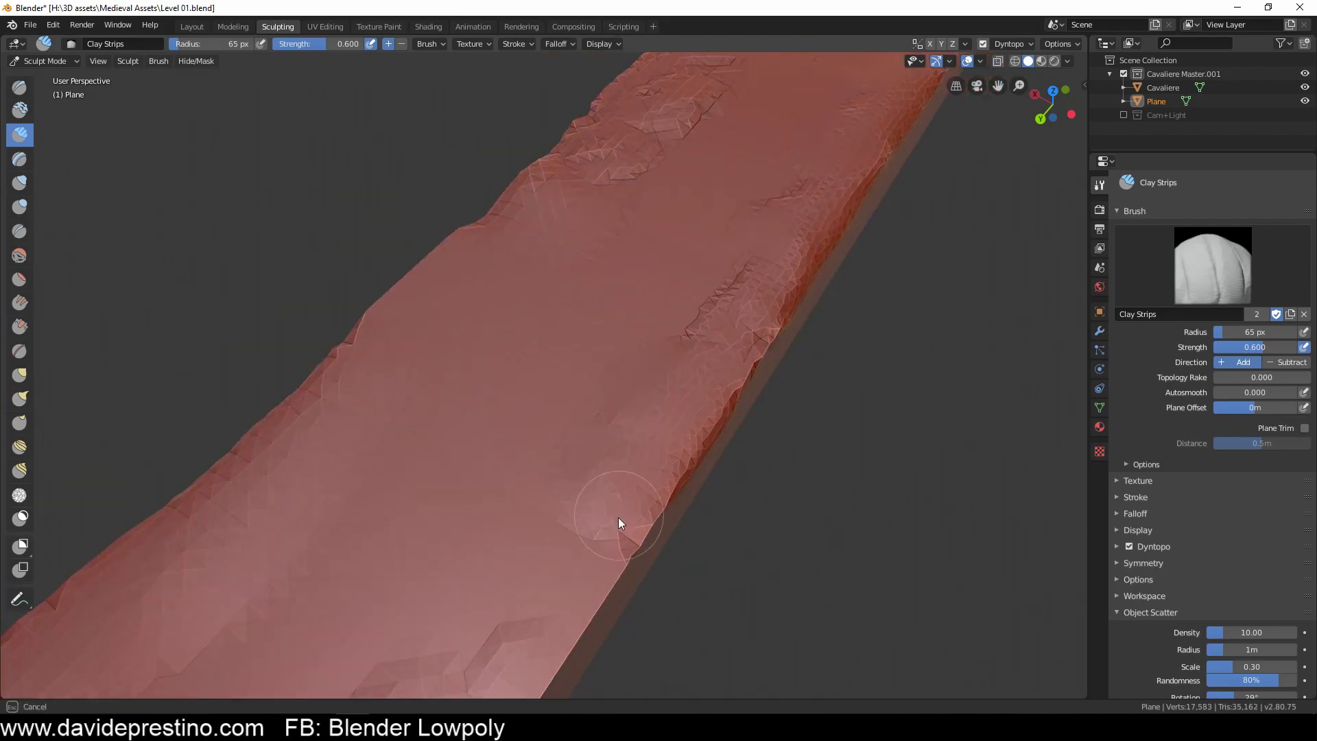
pyautogui.moveTo(405, 339)
pyautogui.mouseDown(button='middle')
pyautogui.moveTo(585, 470)
pyautogui.moveTo(456, 352)
pyautogui.moveTo(850, 441)
pyautogui.moveTo(636, 591)
pyautogui.mouseUp(button='middle')
pyautogui.moveTo(579, 569); pyautogui.dragTo(702, 513)
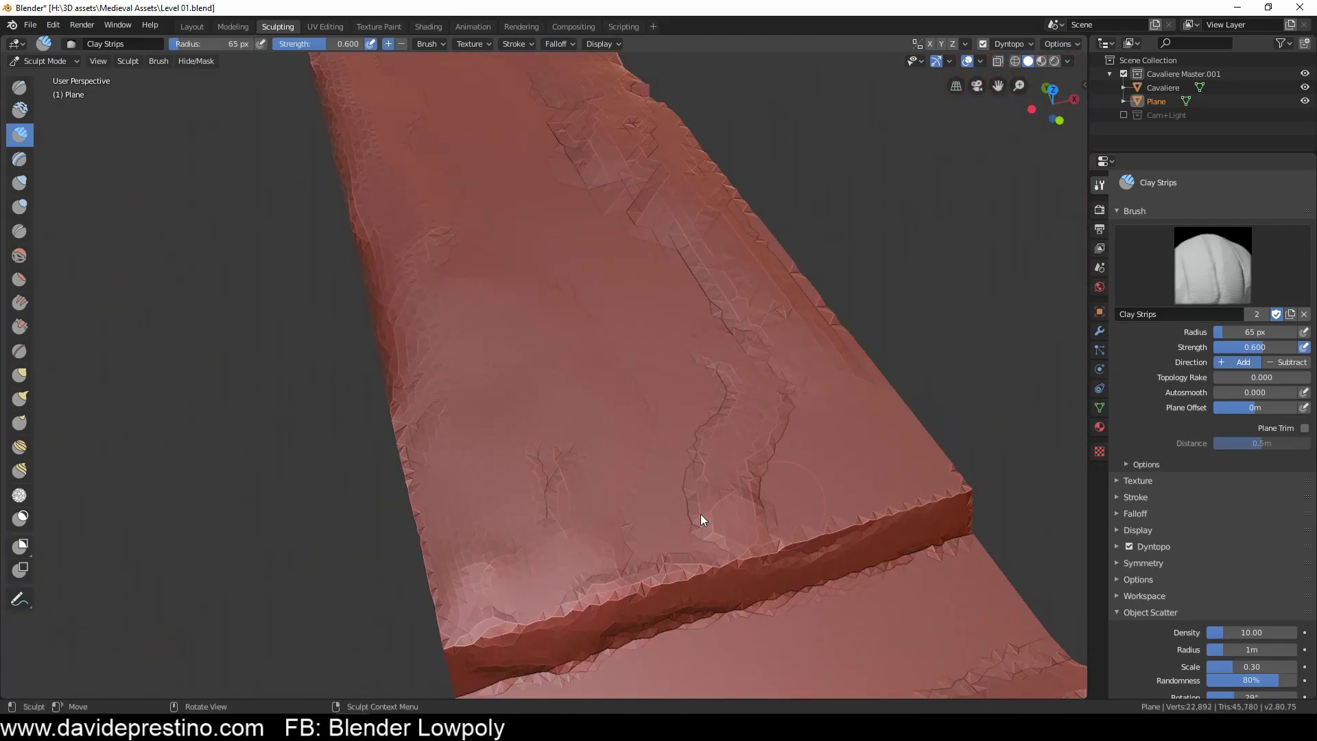
pyautogui.moveTo(752, 315)
pyautogui.mouseDown(button='middle')
pyautogui.moveTo(682, 446)
pyautogui.moveTo(835, 435)
pyautogui.moveTo(684, 477)
pyautogui.mouseUp(button='middle')
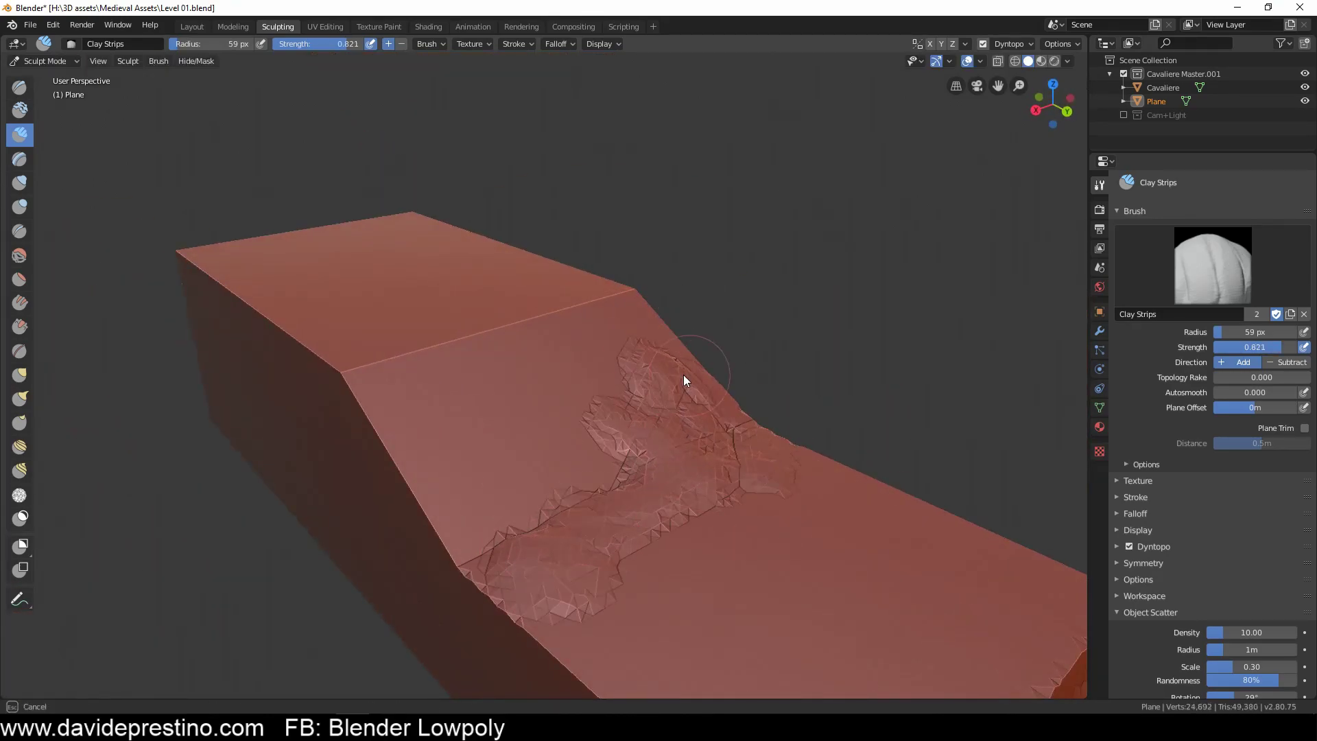
# Step: Raise a Draw brush stroke on the slope and enlarge the brush radius
pyautogui.press('x')
pyautogui.moveTo(684, 374); pyautogui.dragTo(652, 376)
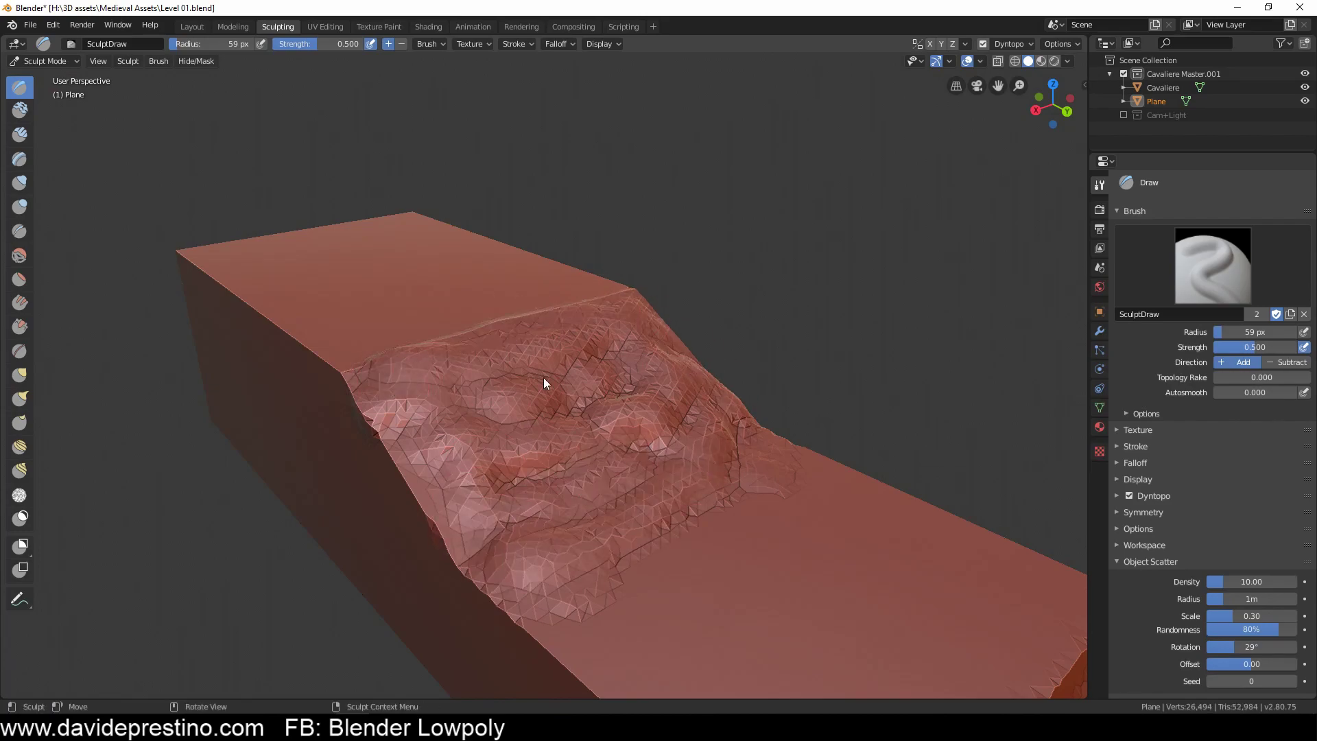
pyautogui.press('f')
pyautogui.moveTo(543, 378)
pyautogui.mouseDown(button='middle')
pyautogui.moveTo(641, 296)
pyautogui.moveTo(122, 133)
pyautogui.mouseUp(button='middle')
pyautogui.click(685, 315)
# Step: Flatten the raised mounds with the Flatten brush, then switch to Modeling
pyautogui.click(19, 280)
pyautogui.moveTo(687, 446); pyautogui.dragTo(780, 485, button='middle')
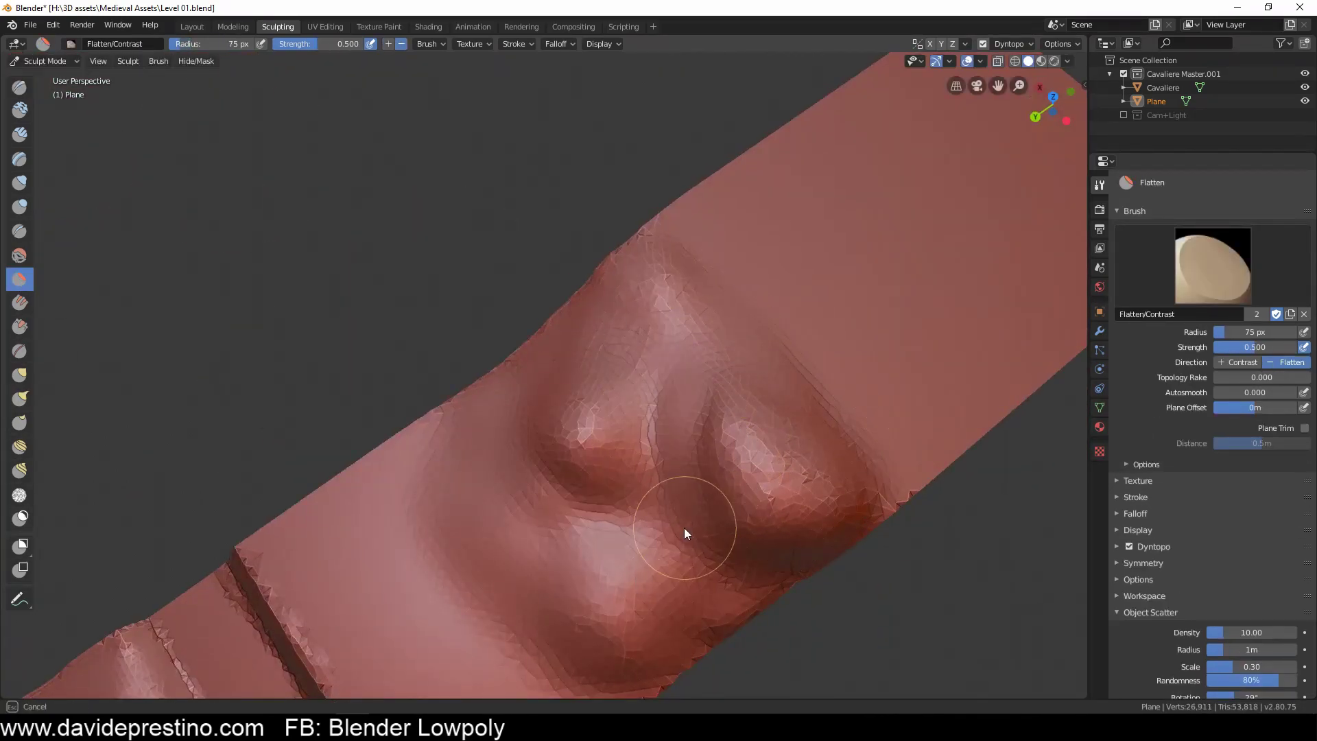
pyautogui.moveTo(682, 497); pyautogui.dragTo(656, 460, button='middle')
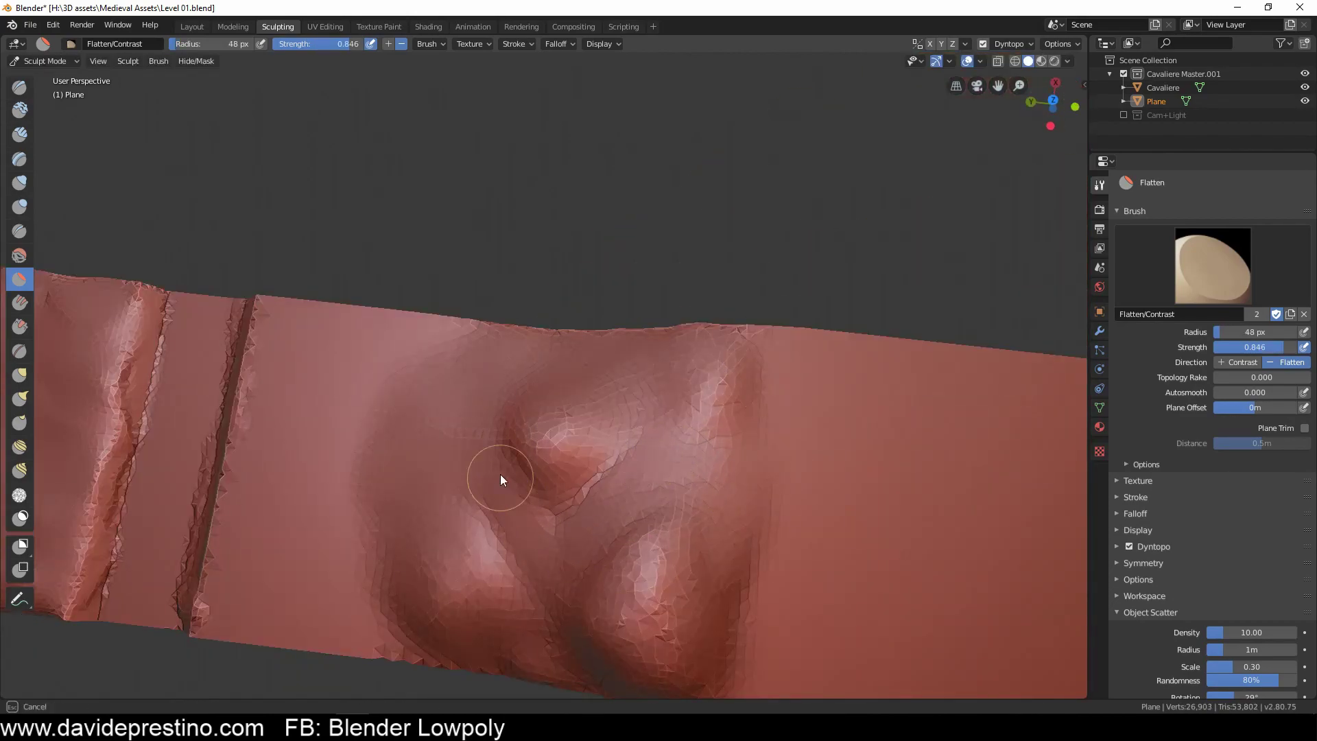
pyautogui.moveTo(494, 467)
pyautogui.mouseDown(button='middle')
pyautogui.moveTo(562, 378)
pyautogui.moveTo(414, 476)
pyautogui.moveTo(752, 418)
pyautogui.moveTo(604, 292)
pyautogui.mouseUp(button='middle')
pyautogui.click(232, 27)
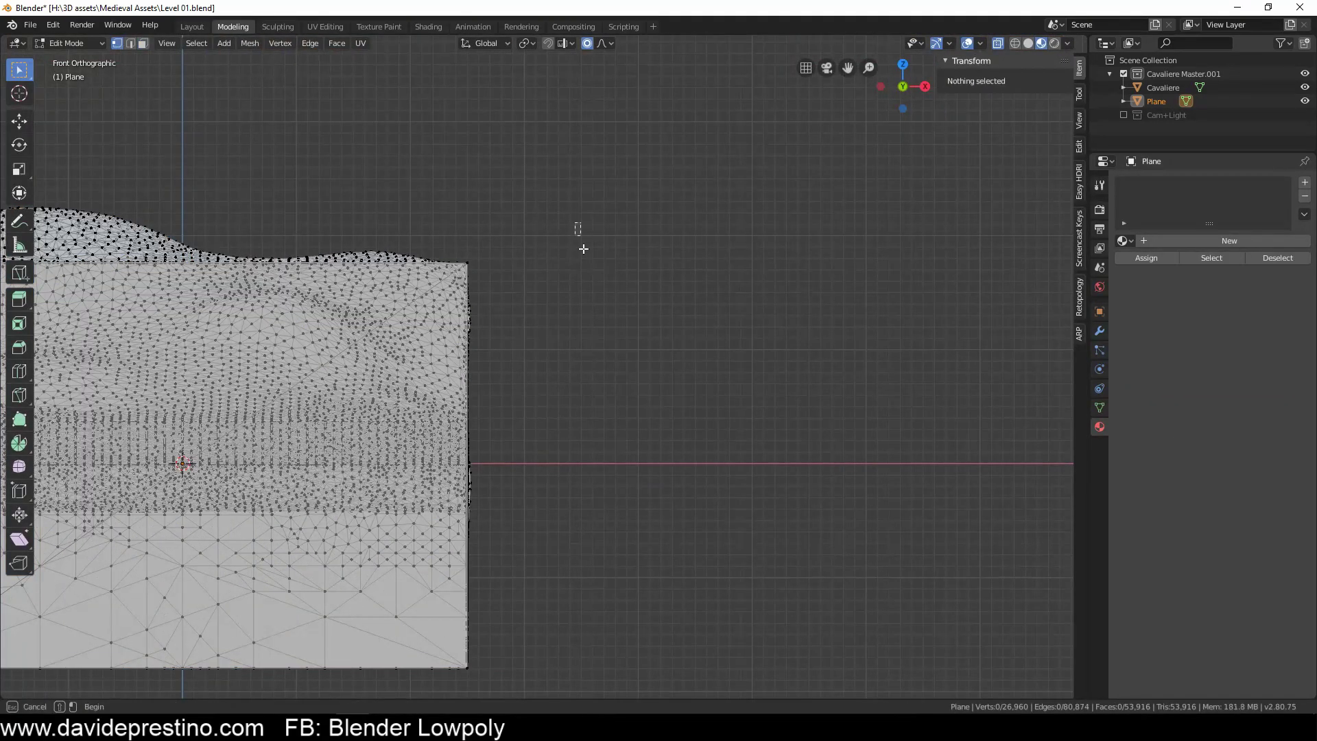
# Step: Put the terrain plane in Edit Mode and view it from the right orthographic side
pyautogui.press('Tab')
pyautogui.moveTo(582, 247)
pyautogui.mouseDown(button='middle')
pyautogui.moveTo(661, 435)
pyautogui.moveTo(647, 391)
pyautogui.moveTo(400, 418)
pyautogui.moveTo(502, 382)
pyautogui.moveTo(343, 417)
pyautogui.moveTo(463, 309)
pyautogui.moveTo(261, 32)
pyautogui.mouseUp(button='middle')
pyautogui.press('KP_1')
pyautogui.press('Tab')
pyautogui.press('Escape')
pyautogui.press('Tab')
pyautogui.press('Tab')
pyautogui.press('KP_1')
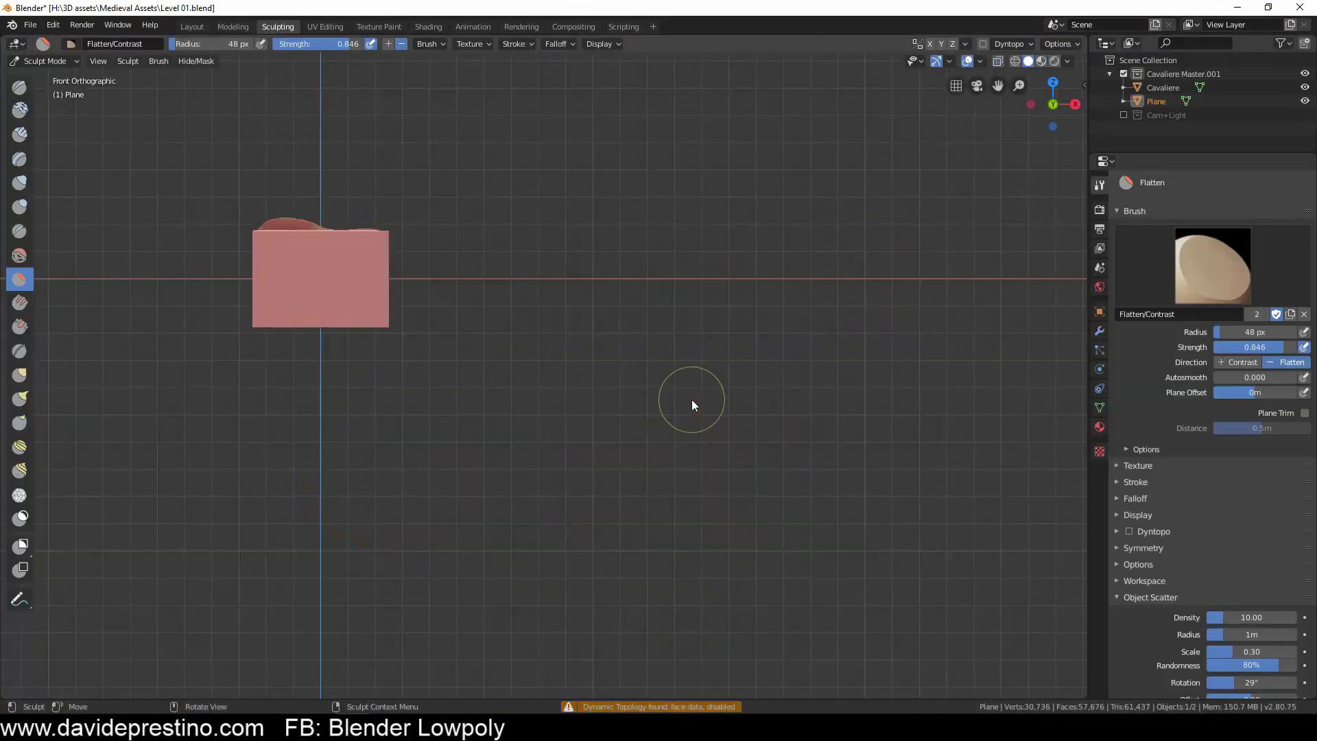
pyautogui.moveTo(692, 399); pyautogui.dragTo(553, 259, button='middle')
pyautogui.press('KP_3')
# Step: Box-select and delete the ragged end vertices so the strip ends straight
pyautogui.moveTo(712, 133); pyautogui.dragTo(567, 505)
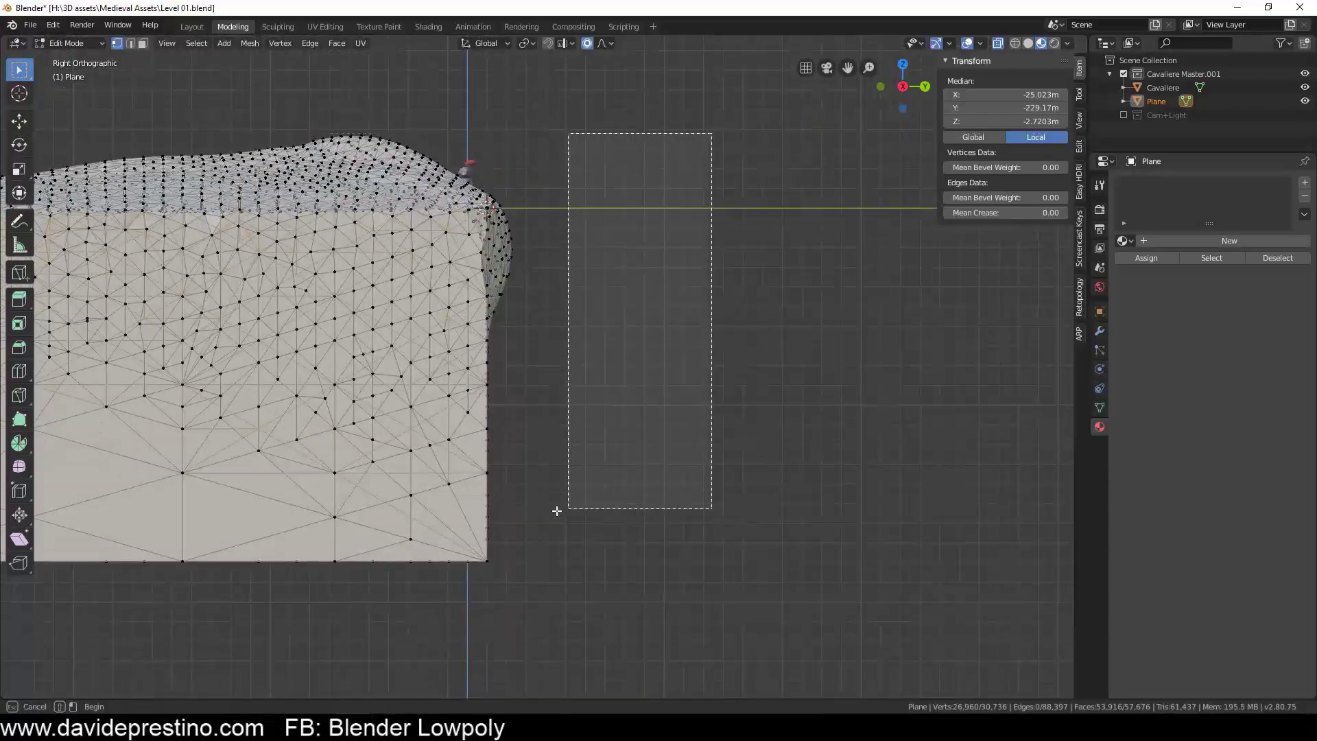
pyautogui.moveTo(568, 167); pyautogui.dragTo(506, 559)
pyautogui.press('h')
pyautogui.moveTo(624, 156); pyautogui.dragTo(477, 629)
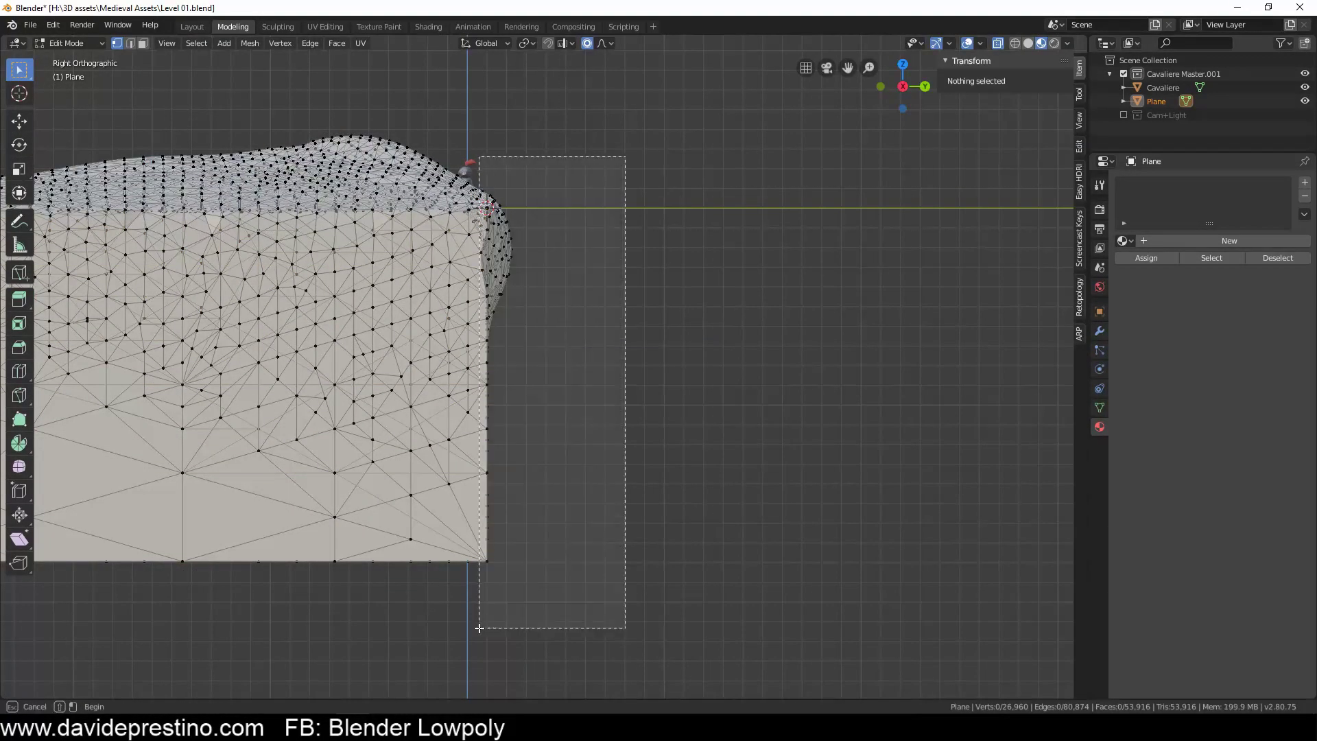
pyautogui.press('Tab')
# Step: Return to Sculpt Mode in top view with an enlarged Grab brush
pyautogui.moveTo(533, 393); pyautogui.dragTo(376, 367, button='middle')
pyautogui.click(278, 26)
pyautogui.press('KP_7')
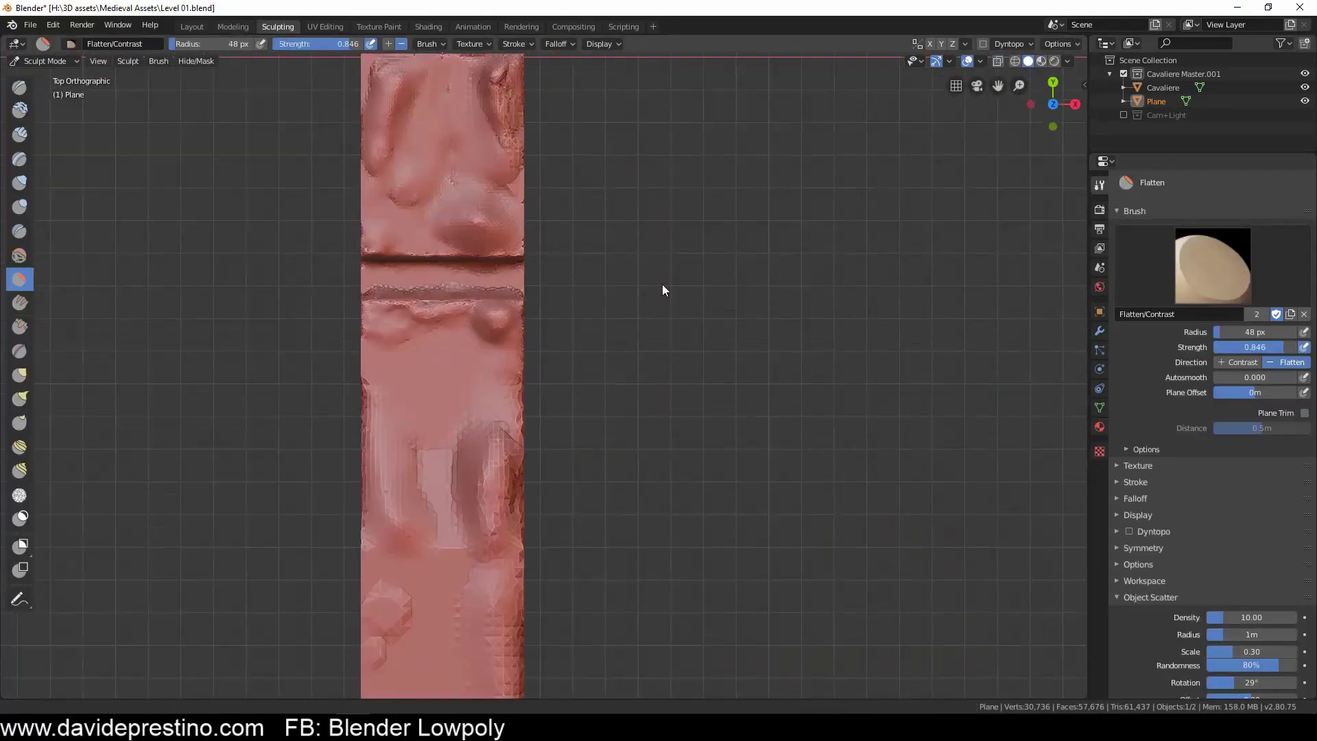
pyautogui.scroll(3, 661, 284)
pyautogui.press('f')
pyautogui.click(21, 376)
# Step: Adjust brush strength, switch back to the Draw brush and show the mesh wireframe
pyautogui.hotkey('shift', 'f')
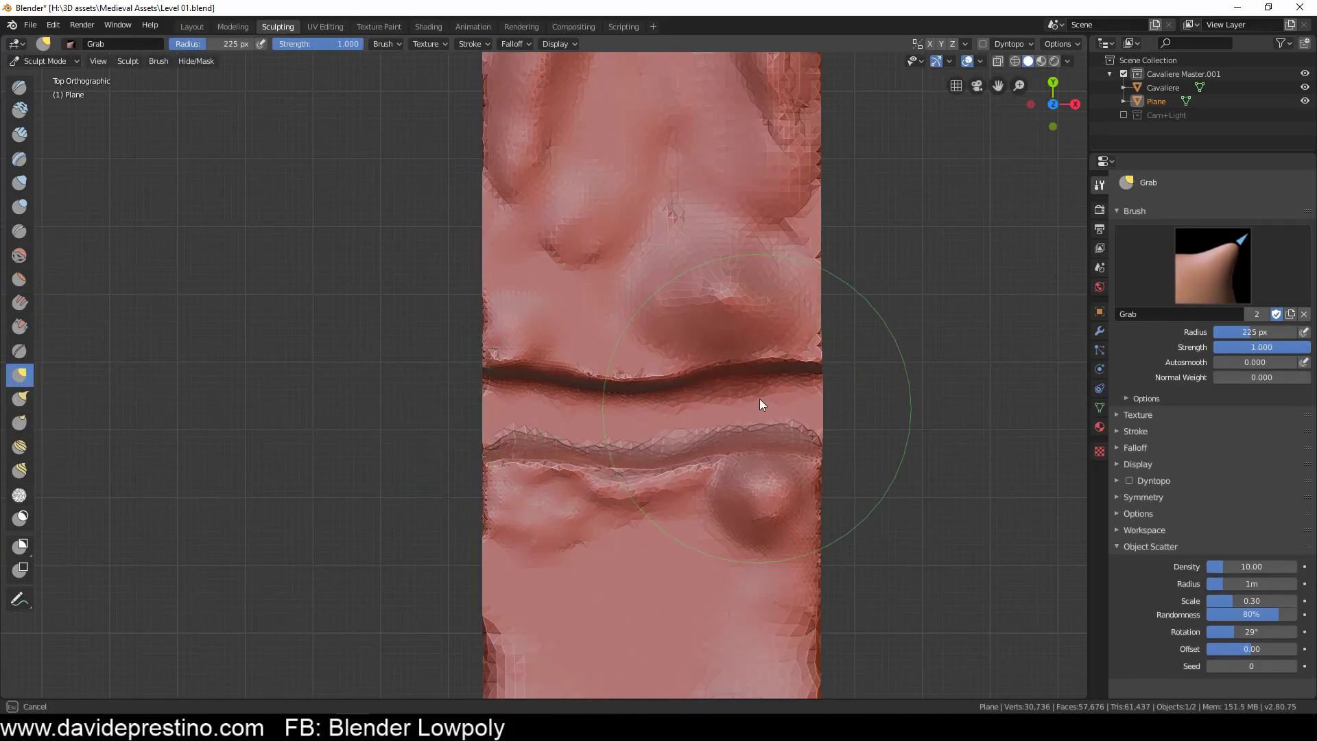
pyautogui.moveTo(711, 570)
pyautogui.mouseDown(button='middle')
pyautogui.moveTo(491, 387)
pyautogui.moveTo(681, 361)
pyautogui.moveTo(780, 408)
pyautogui.mouseUp(button='middle')
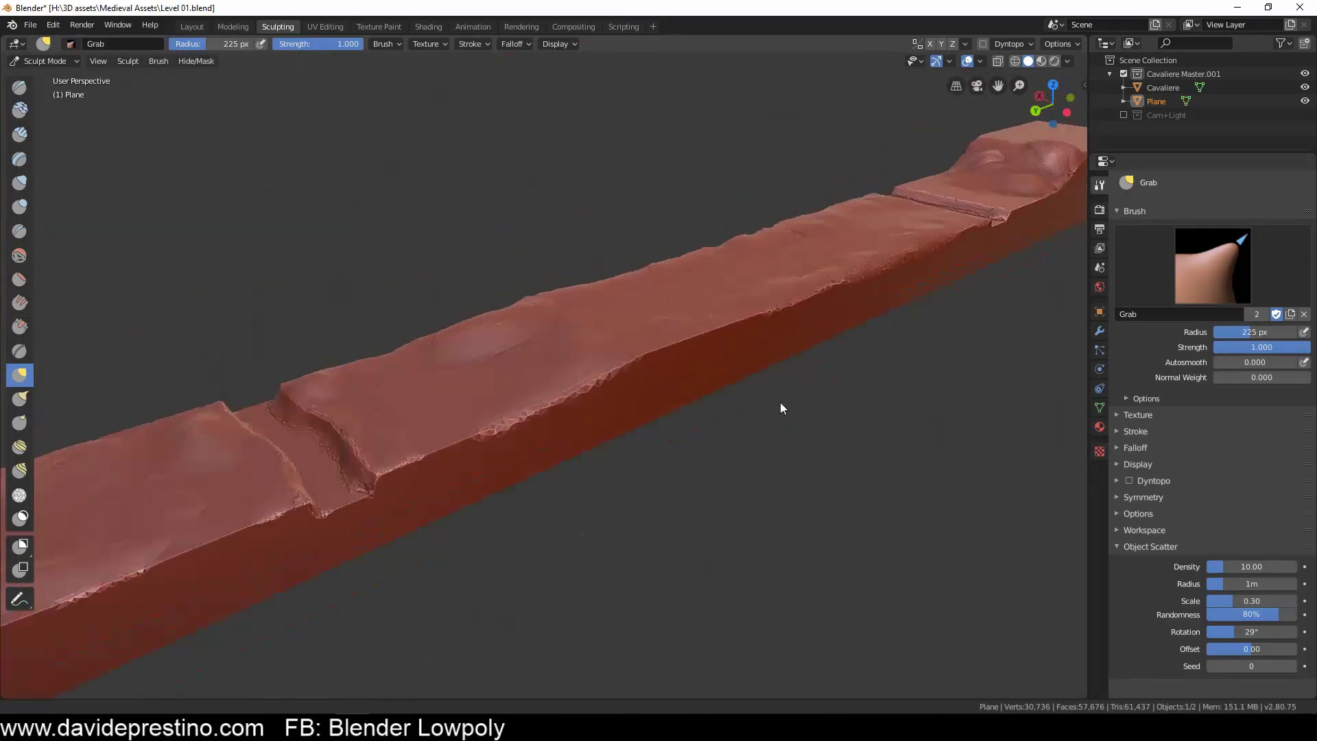
pyautogui.scroll(-2, 447, 348)
pyautogui.press('x')
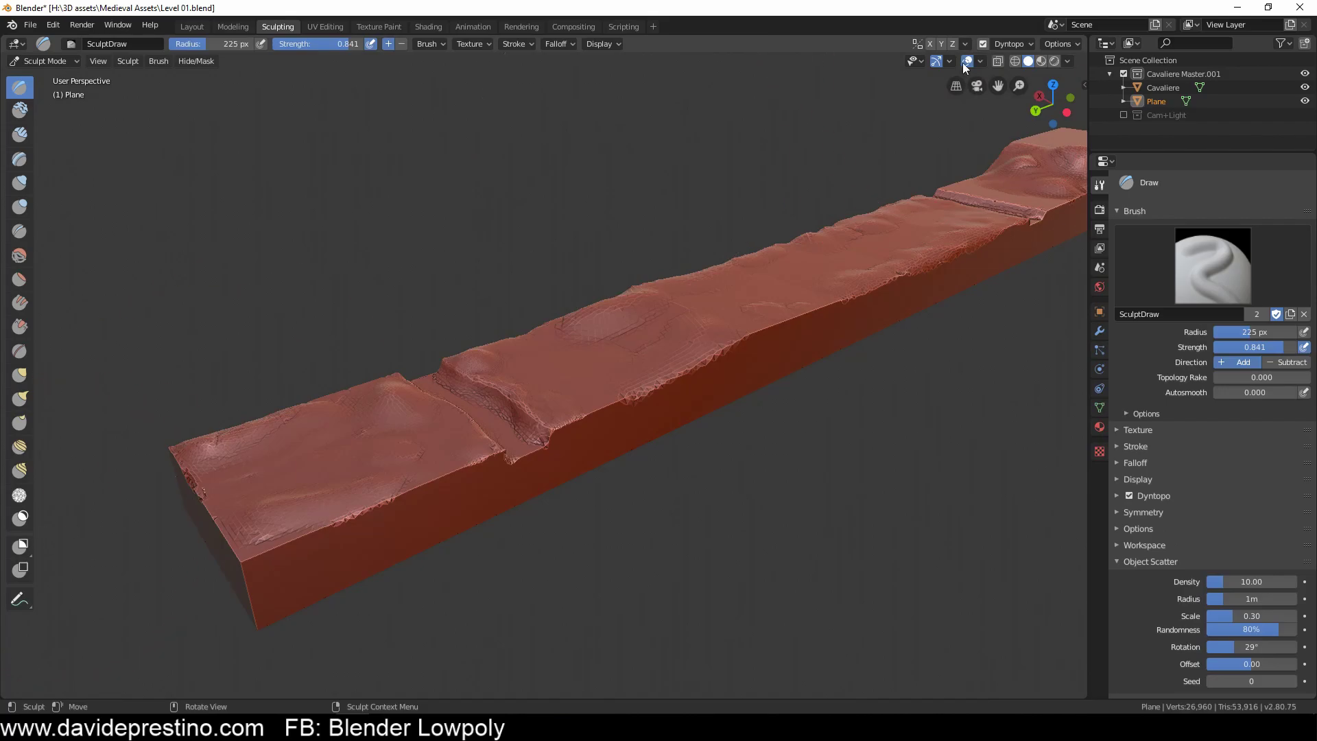
pyautogui.click(980, 61)
pyautogui.click(900, 302)
# Step: Check Dyntopo settings, then add an 8-vertex cylinder (radius 1 m, depth 2 m) on the hill
pyautogui.click(1010, 44)
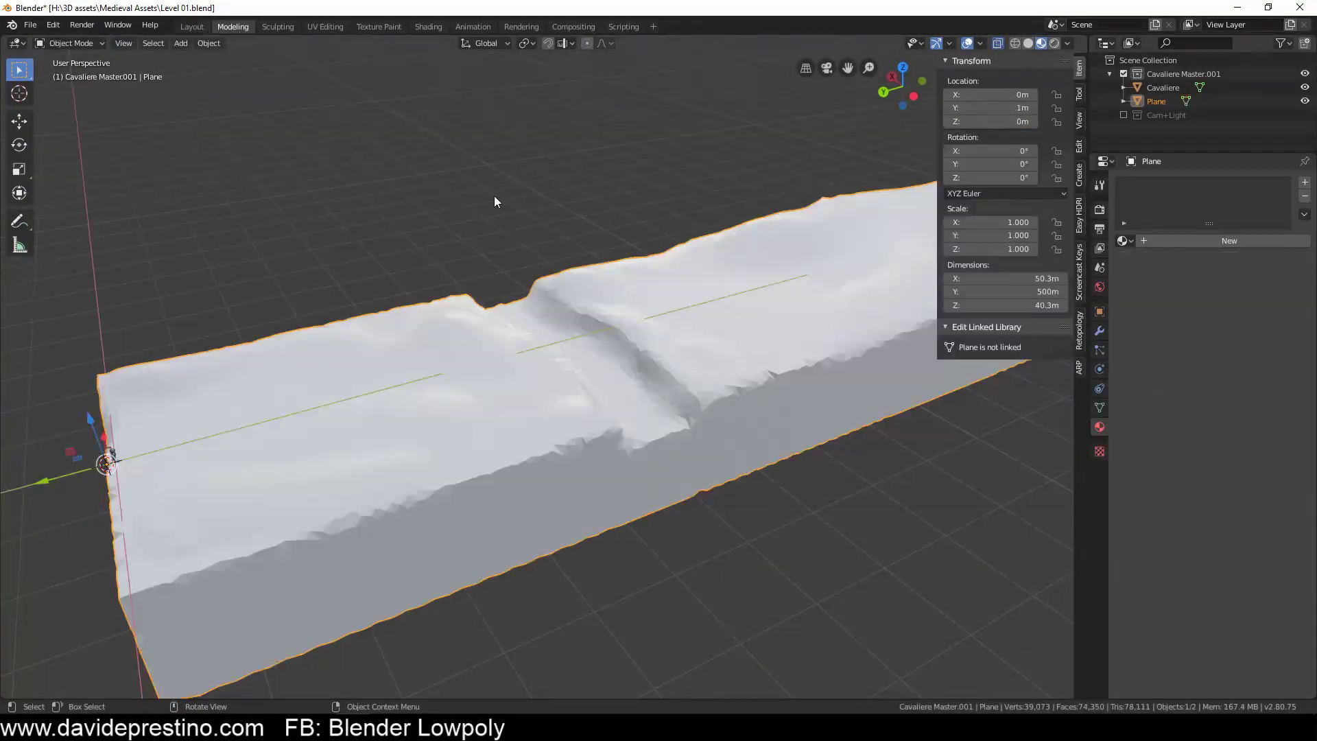
pyautogui.moveTo(495, 200)
pyautogui.mouseDown(button='middle')
pyautogui.moveTo(505, 356)
pyautogui.moveTo(373, 453)
pyautogui.moveTo(456, 426)
pyautogui.moveTo(498, 461)
pyautogui.moveTo(568, 441)
pyautogui.mouseUp(button='middle')
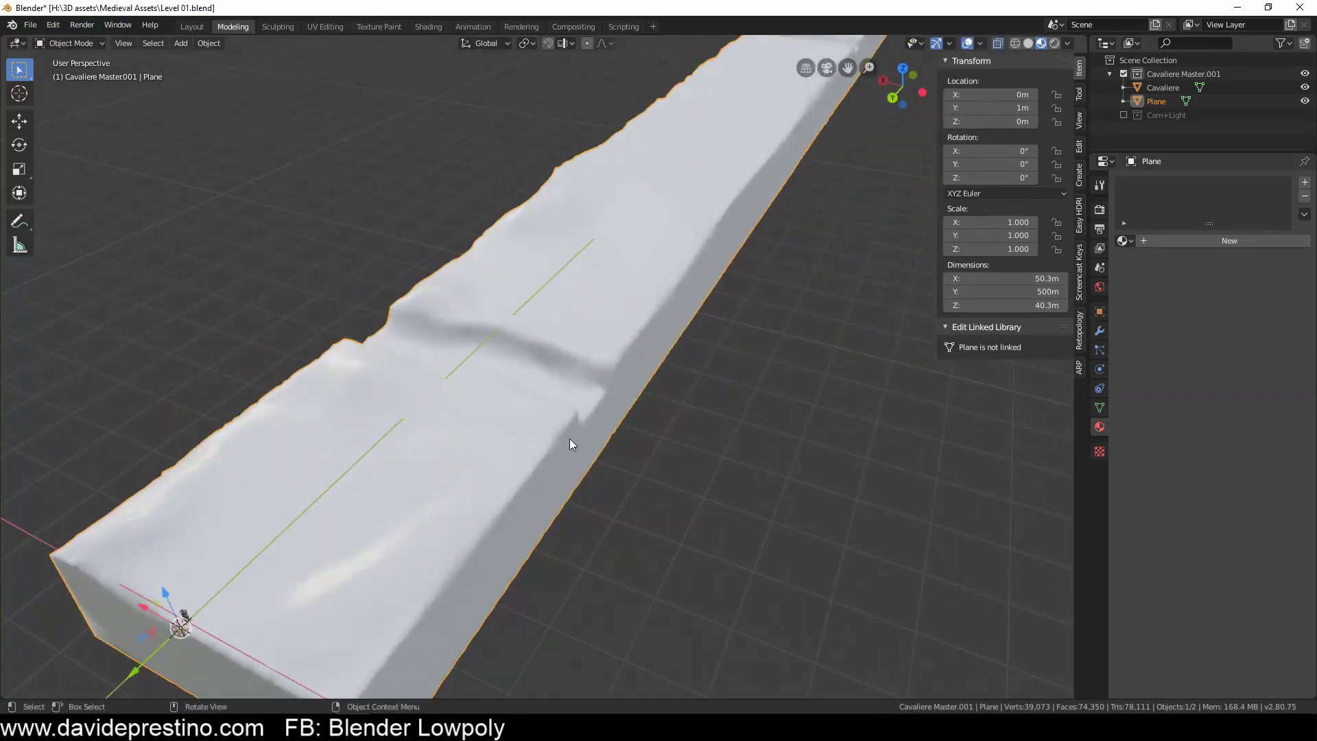
pyautogui.scroll(5, 568, 441)
pyautogui.scroll(-3, 682, 491)
pyautogui.scroll(-3, 568, 420)
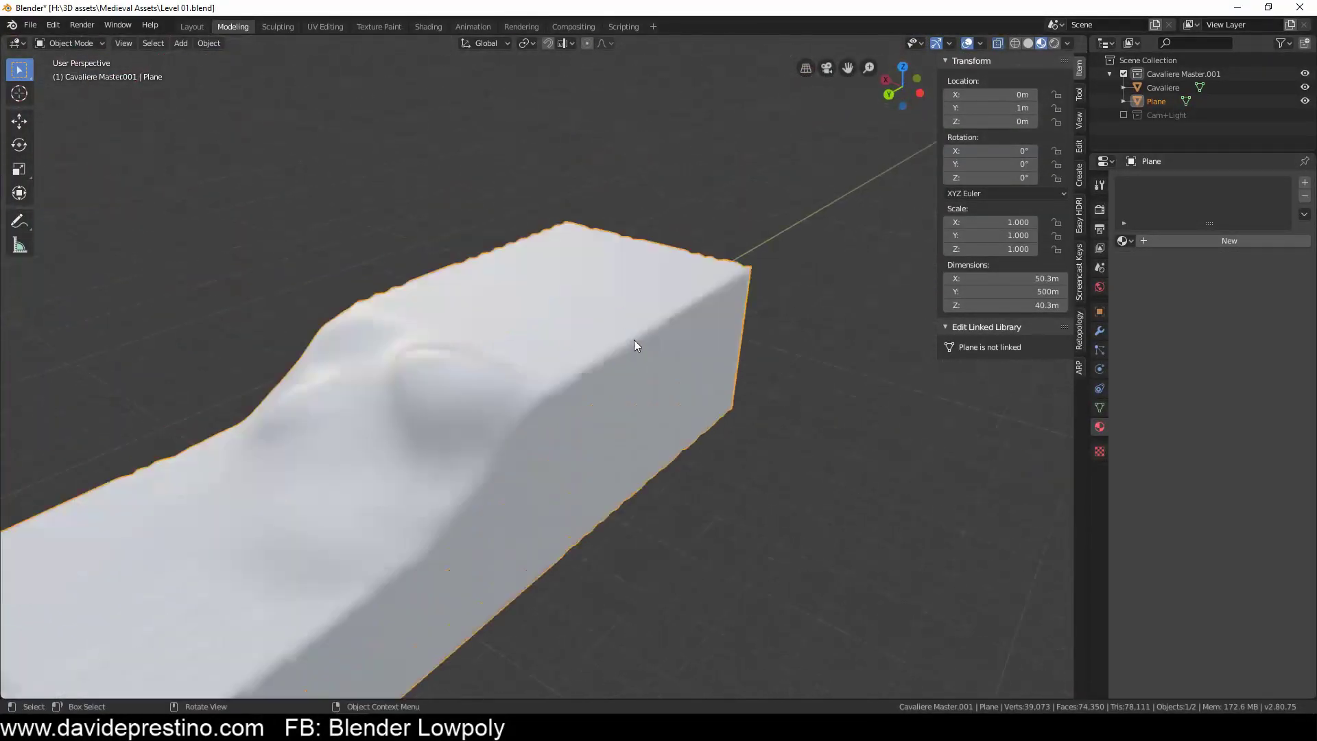
pyautogui.hotkey('shift', 'a')
pyautogui.click(574, 443)
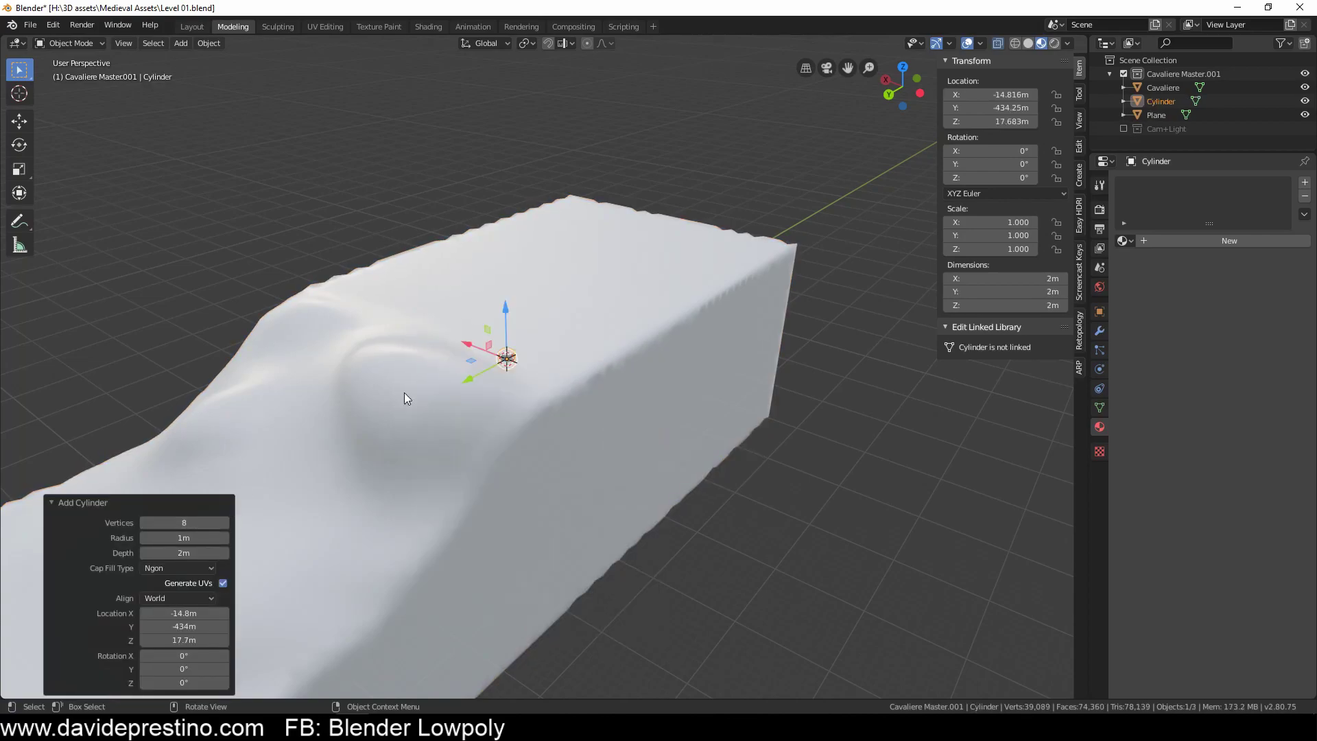
# Step: Extrude the cylinder's top face to form the tower's rimmed top
pyautogui.moveTo(428, 331); pyautogui.dragTo(583, 324, button='middle')
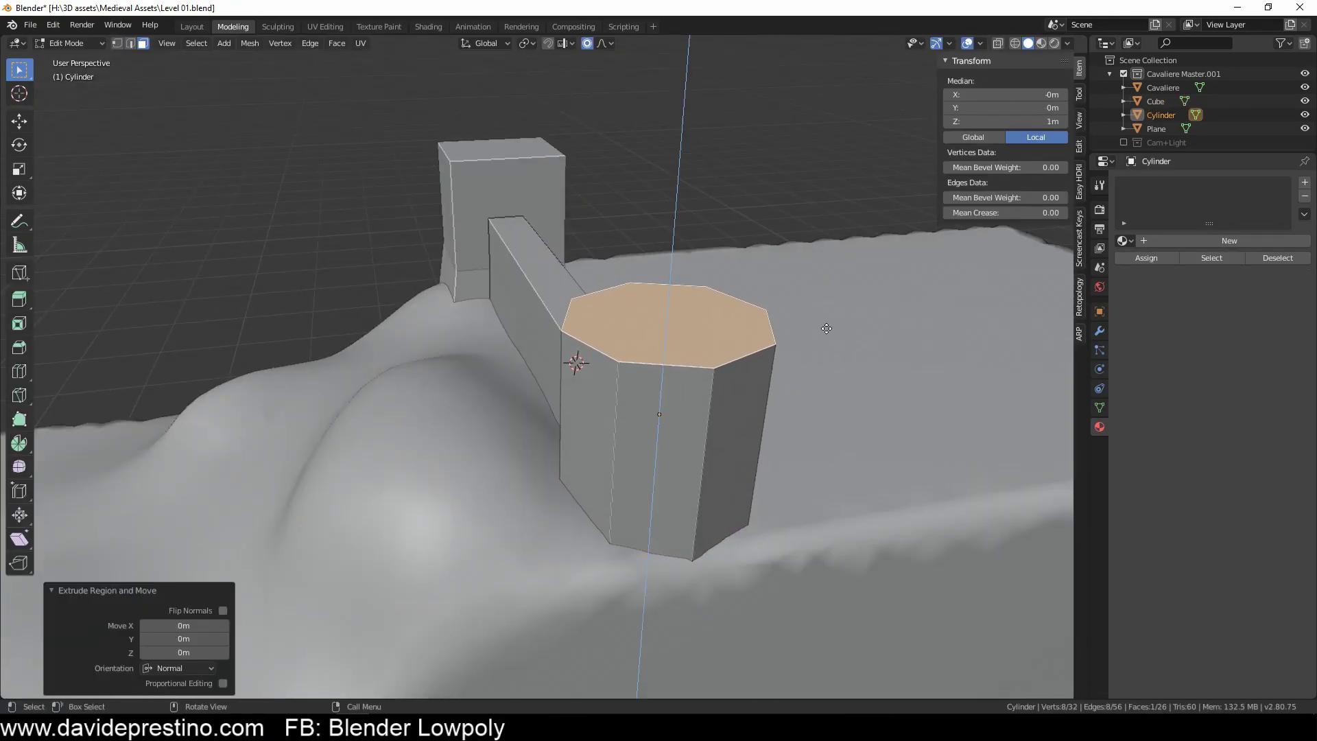
pyautogui.rightClick(682, 273)
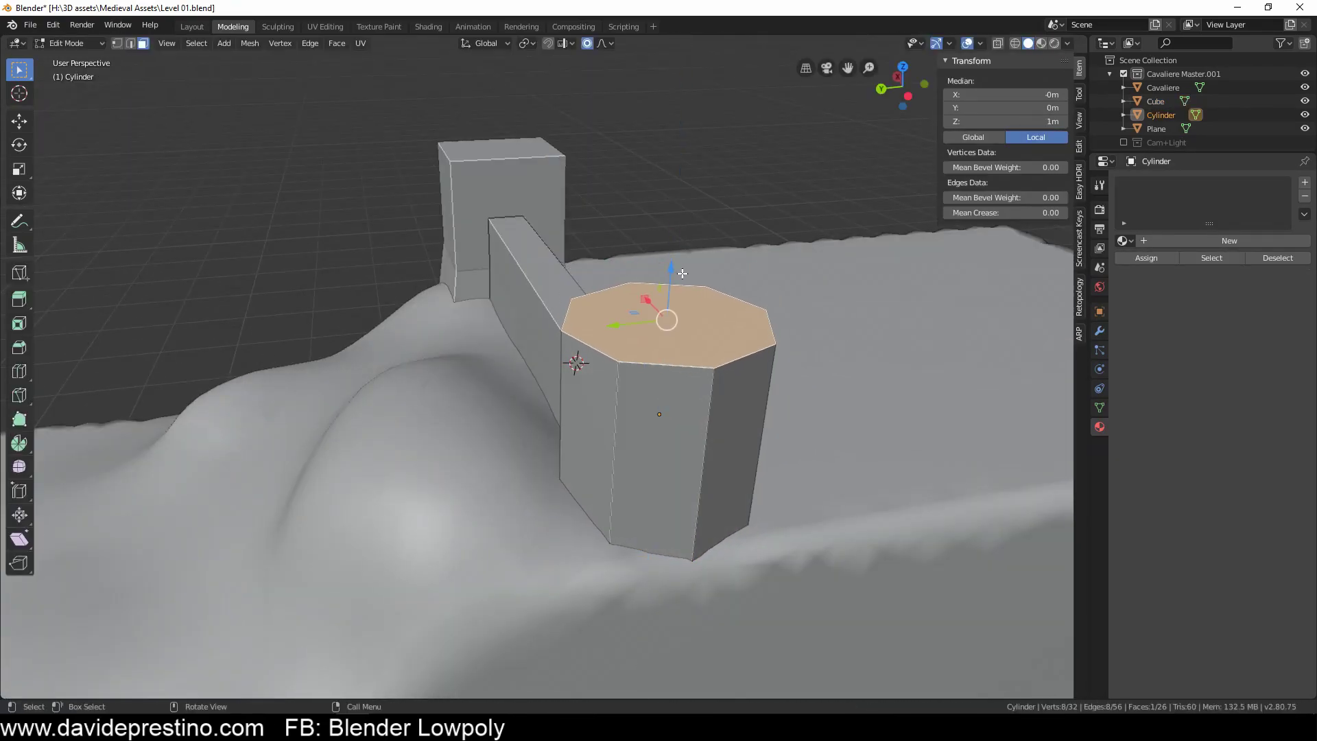
pyautogui.click(673, 259)
pyautogui.hotkey('alt', 'e')
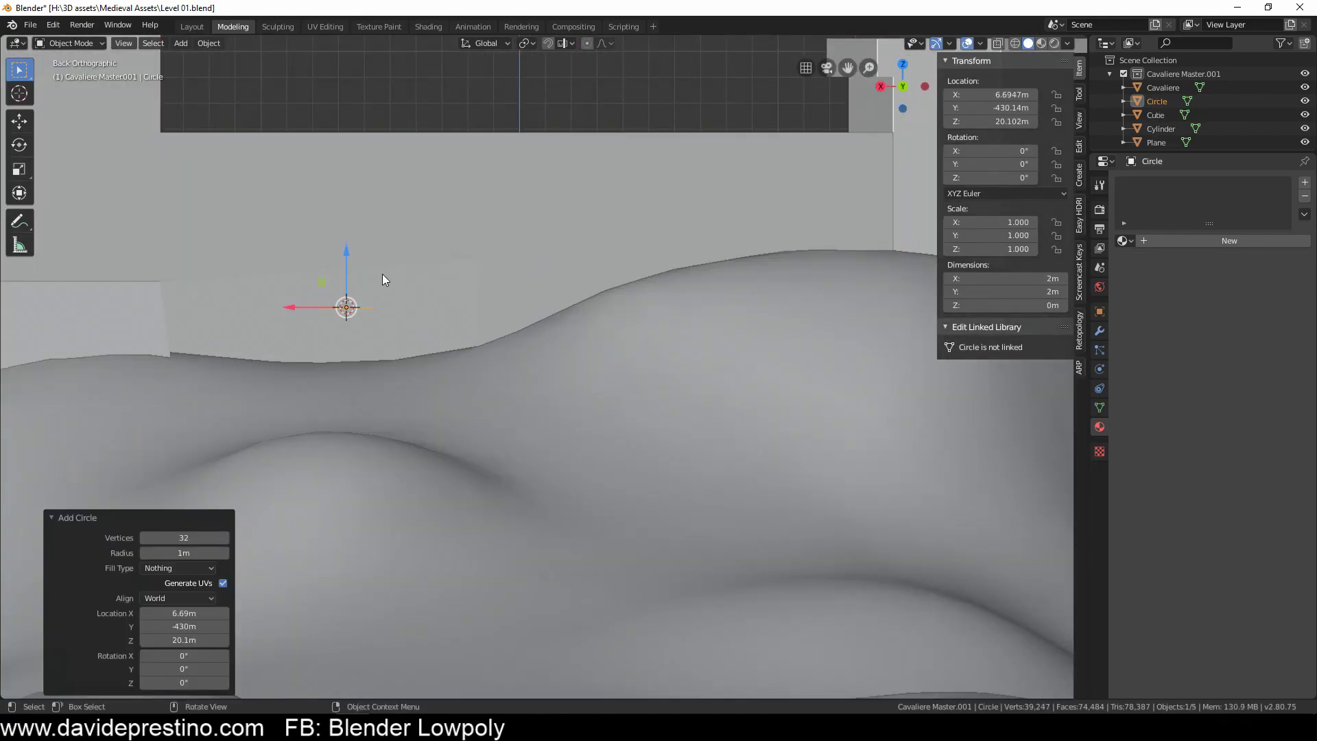
# Step: Dissolve the lower half of the circle to leave a half-circle arch
pyautogui.moveTo(383, 280)
pyautogui.mouseDown(button='middle')
pyautogui.moveTo(626, 323)
pyautogui.moveTo(500, 298)
pyautogui.mouseUp(button='middle')
pyautogui.scroll(3, 301, 382)
pyautogui.press('Tab')
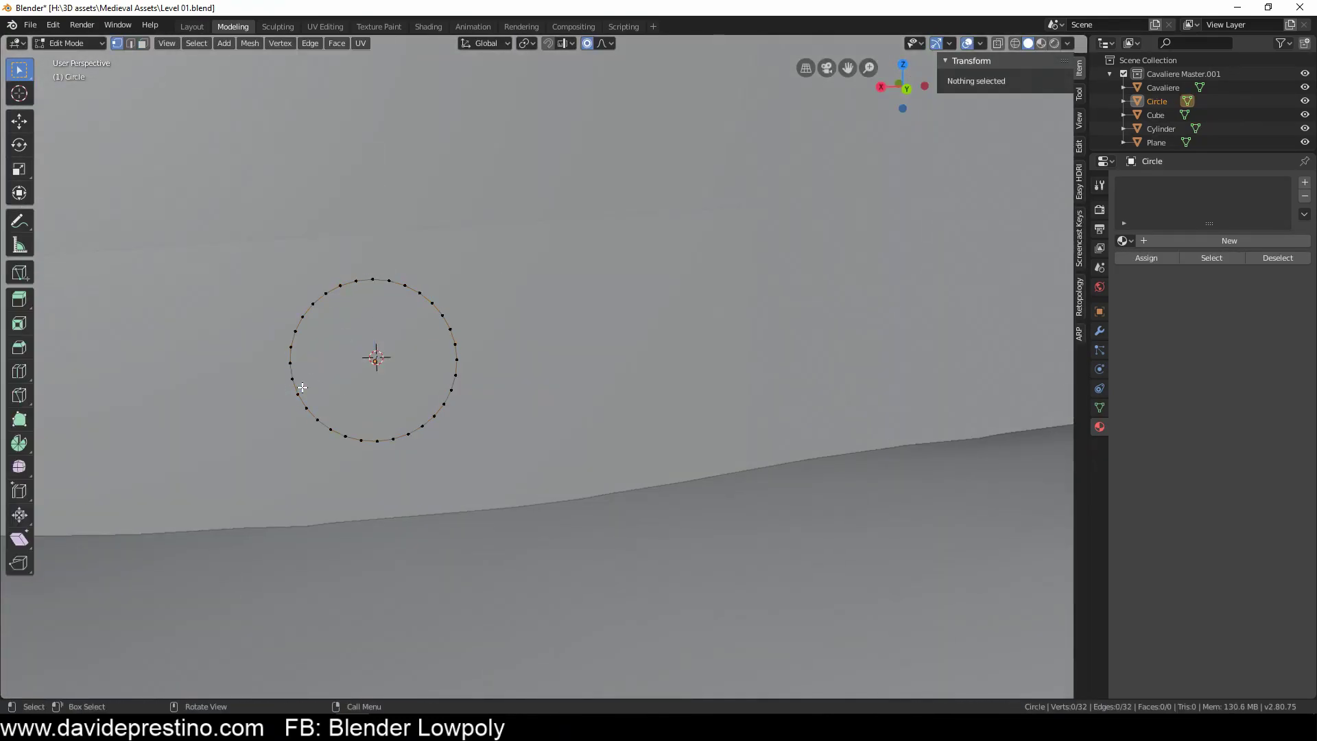
pyautogui.press('x')
pyautogui.click(448, 385)
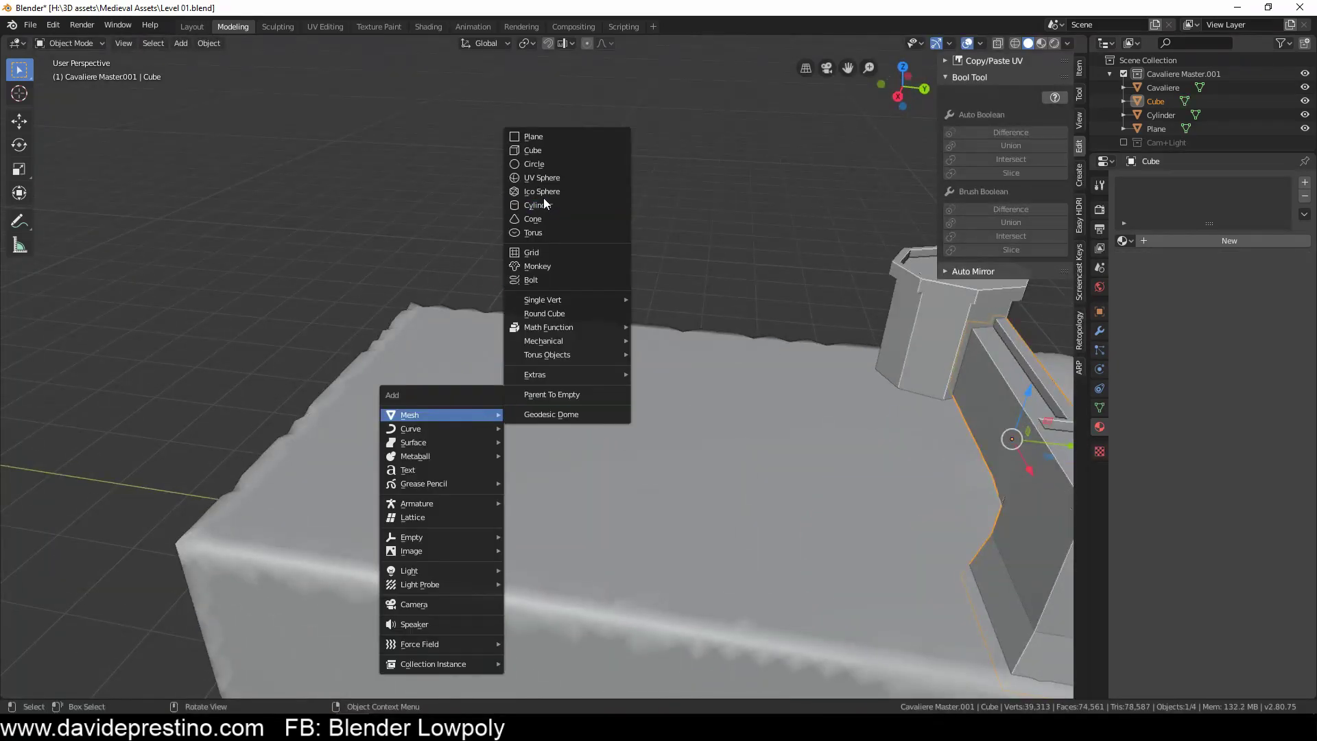
# Step: Add a scaled-up cube with a loop cut for the square tower and wall
pyautogui.click(533, 150)
pyautogui.press('s')
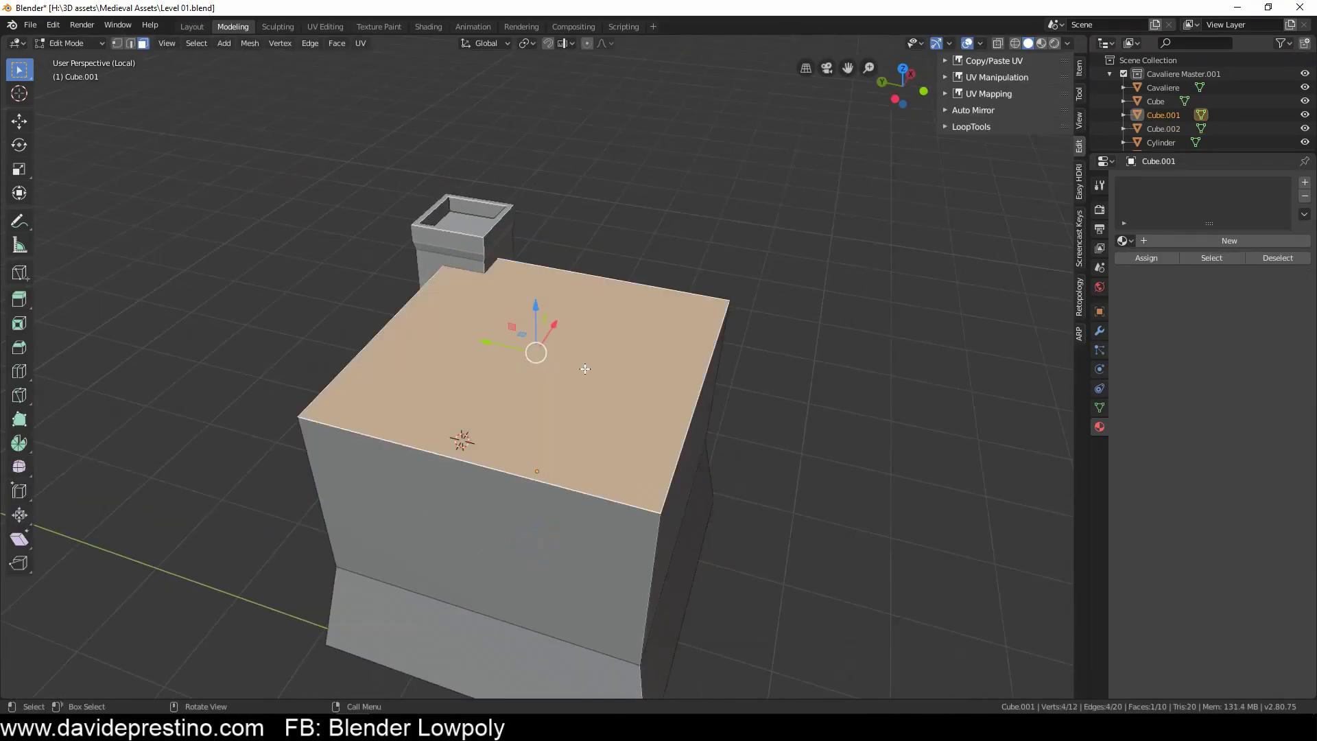
pyautogui.hotkey('ctrl', 'r')
pyautogui.click(585, 364)
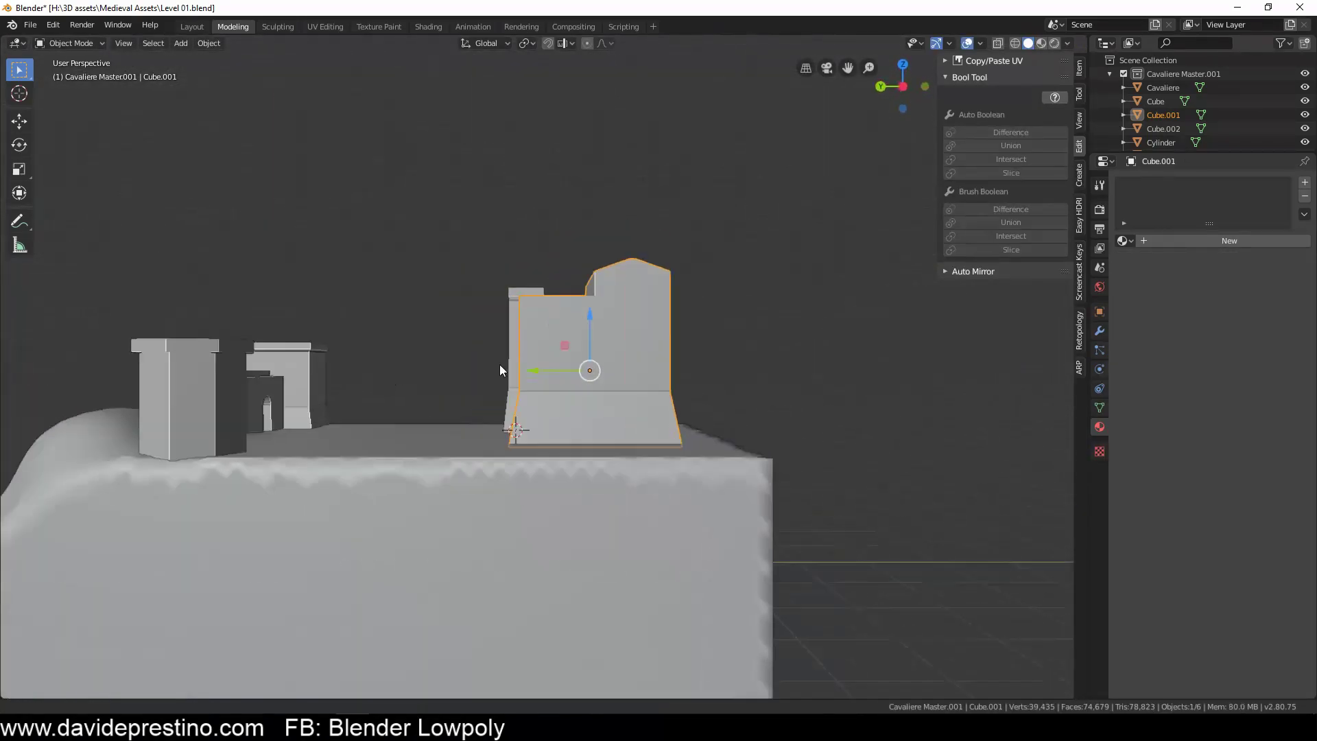
pyautogui.moveTo(556, 430)
pyautogui.mouseDown(button='middle')
pyautogui.moveTo(311, 487)
pyautogui.moveTo(541, 514)
pyautogui.moveTo(413, 443)
pyautogui.moveTo(493, 394)
pyautogui.mouseUp(button='middle')
pyautogui.scroll(-4, 406, 497)
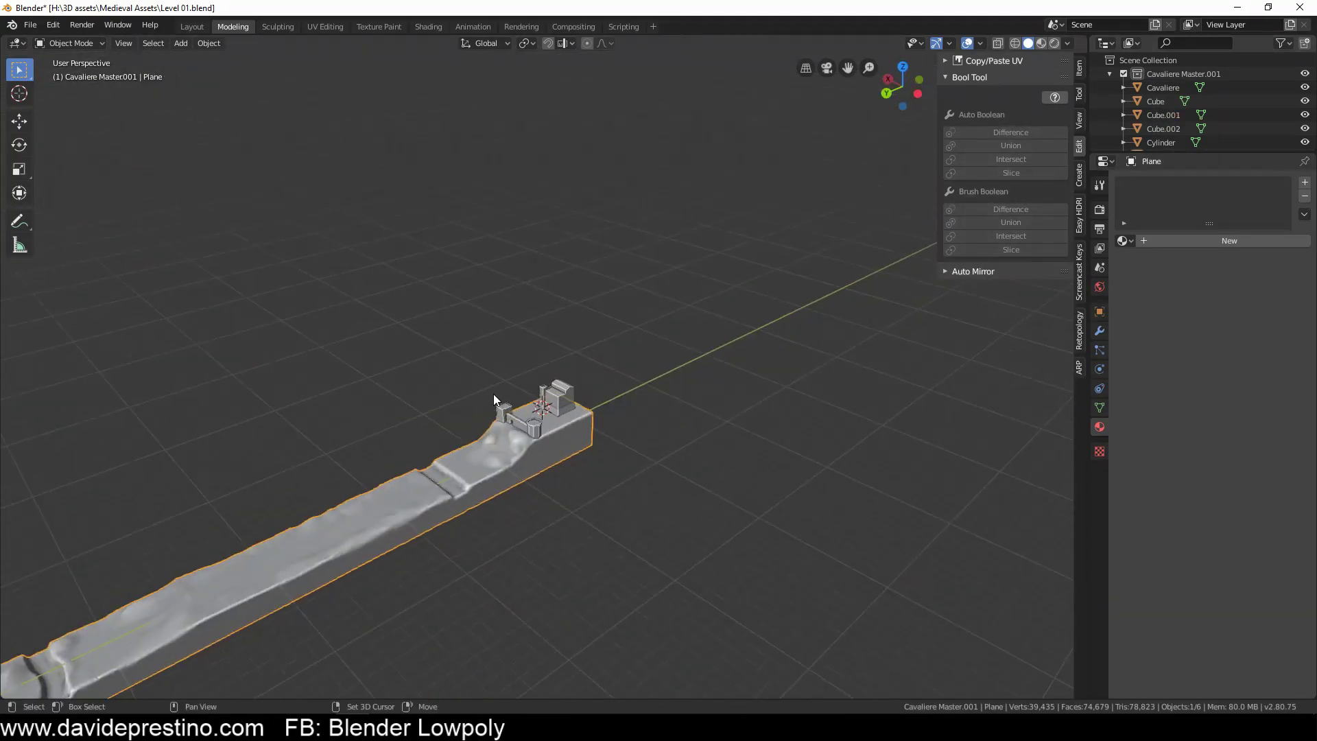
# Step: Move the castle pieces into a new CASTELLO collection and start appending from Tree Low Poly.blend
pyautogui.press('KP_Decimal')
pyautogui.click(1303, 43)
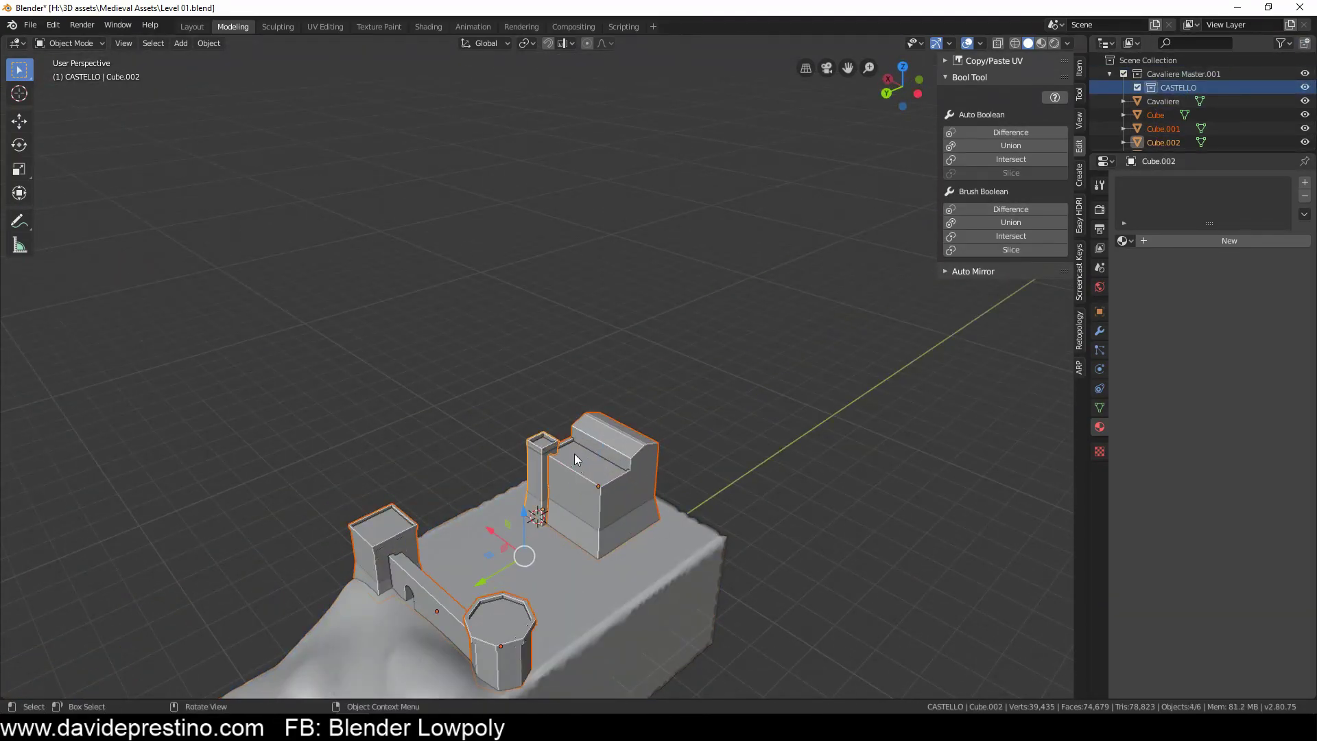
pyautogui.scroll(-5, 570, 471)
pyautogui.moveTo(570, 471); pyautogui.dragTo(384, 439, button='middle')
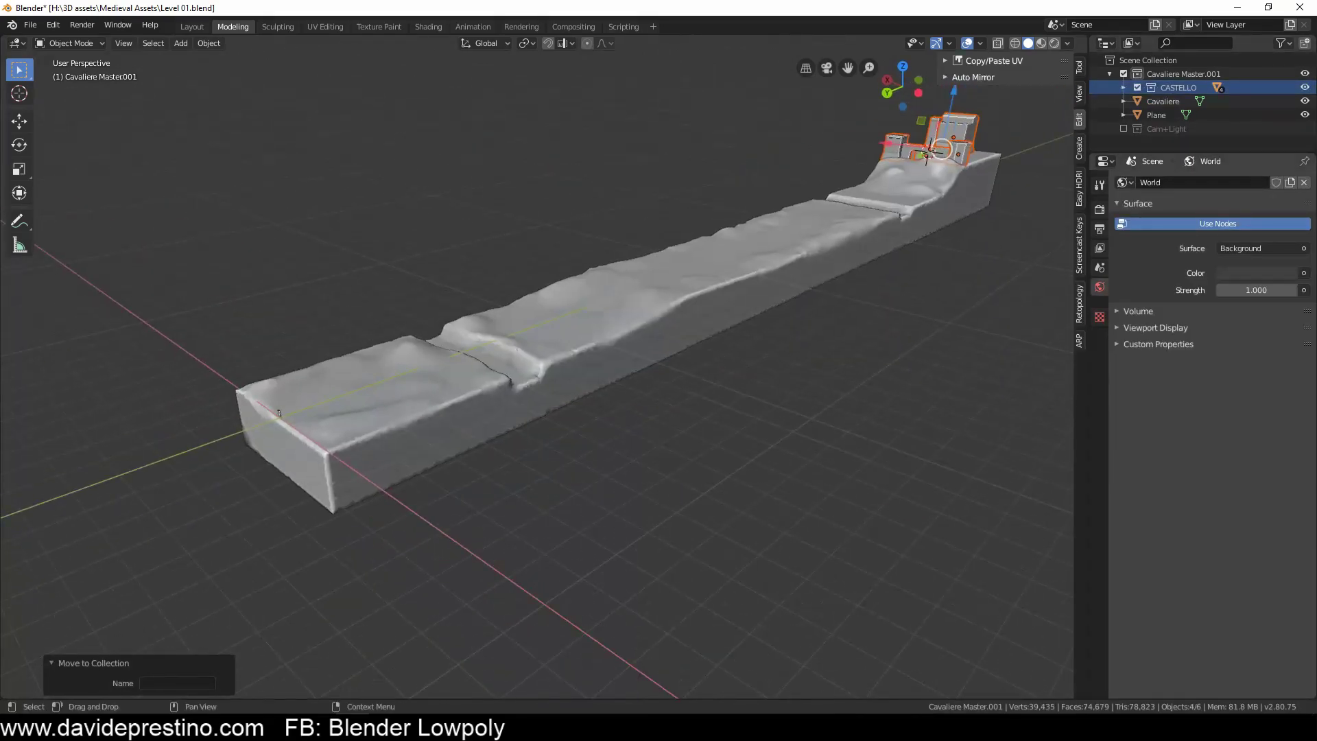
pyautogui.click(30, 24)
pyautogui.hotkey('shift', 'F1')
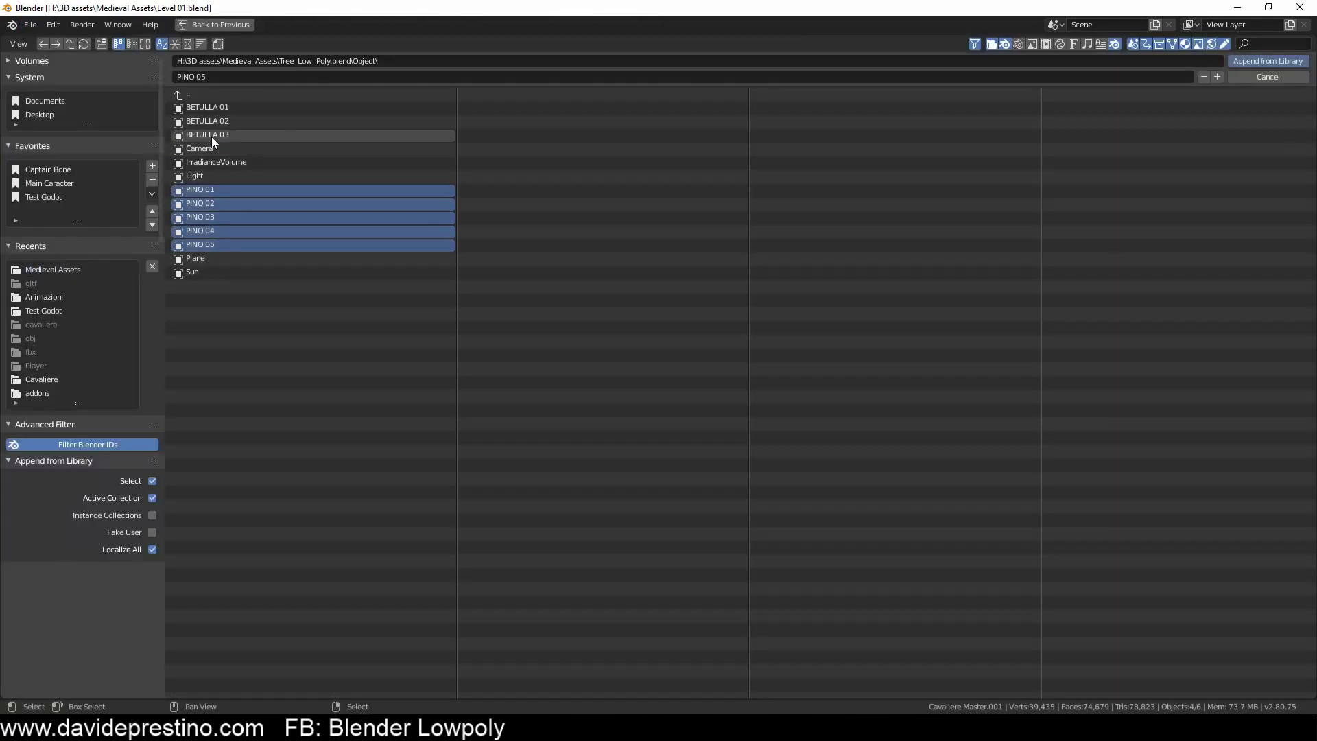
# Step: Append the pine and birch tree objects and place them at the 3D cursor
pyautogui.moveTo(213, 217); pyautogui.dragTo(210, 106)
pyautogui.press('Return')
pyautogui.press('KP_Decimal')
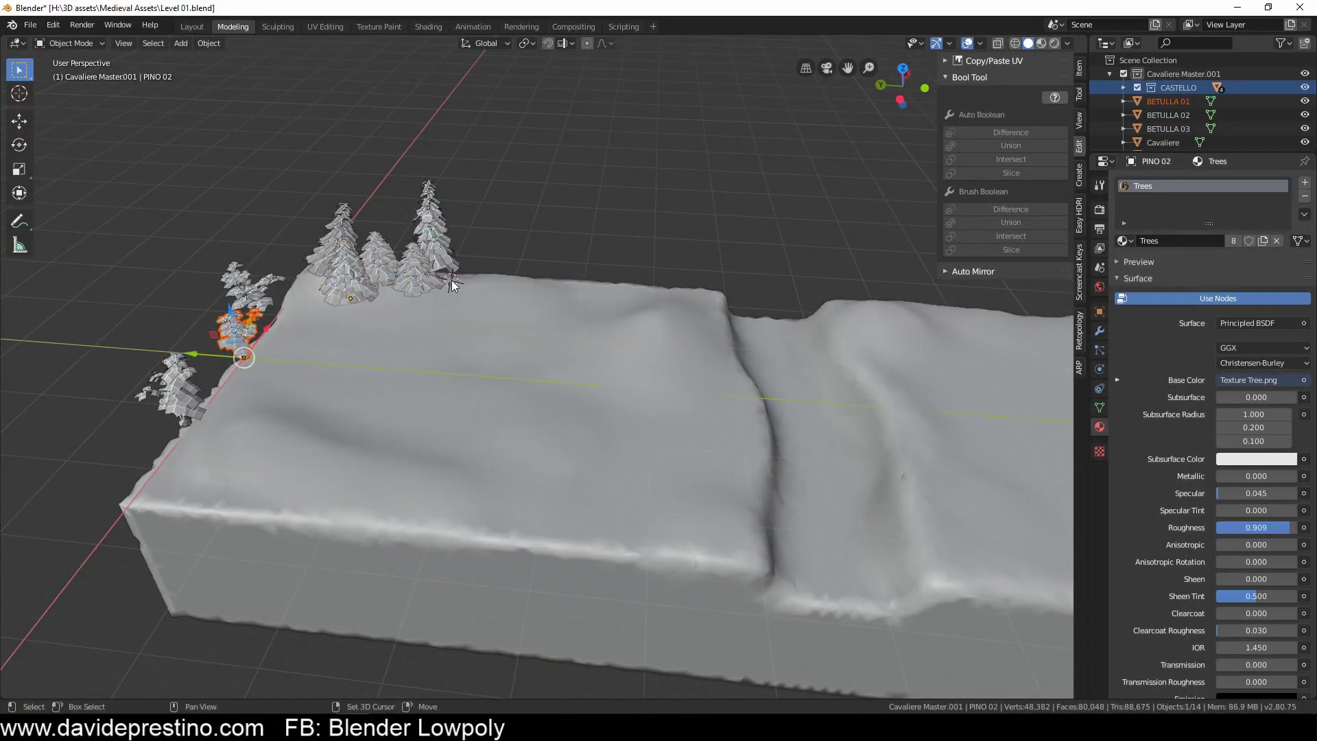
pyautogui.click(317, 243)
pyautogui.moveTo(318, 243)
pyautogui.mouseDown(button='middle')
pyautogui.moveTo(599, 343)
pyautogui.moveTo(471, 378)
pyautogui.mouseUp(button='middle')
pyautogui.press('KP_7')
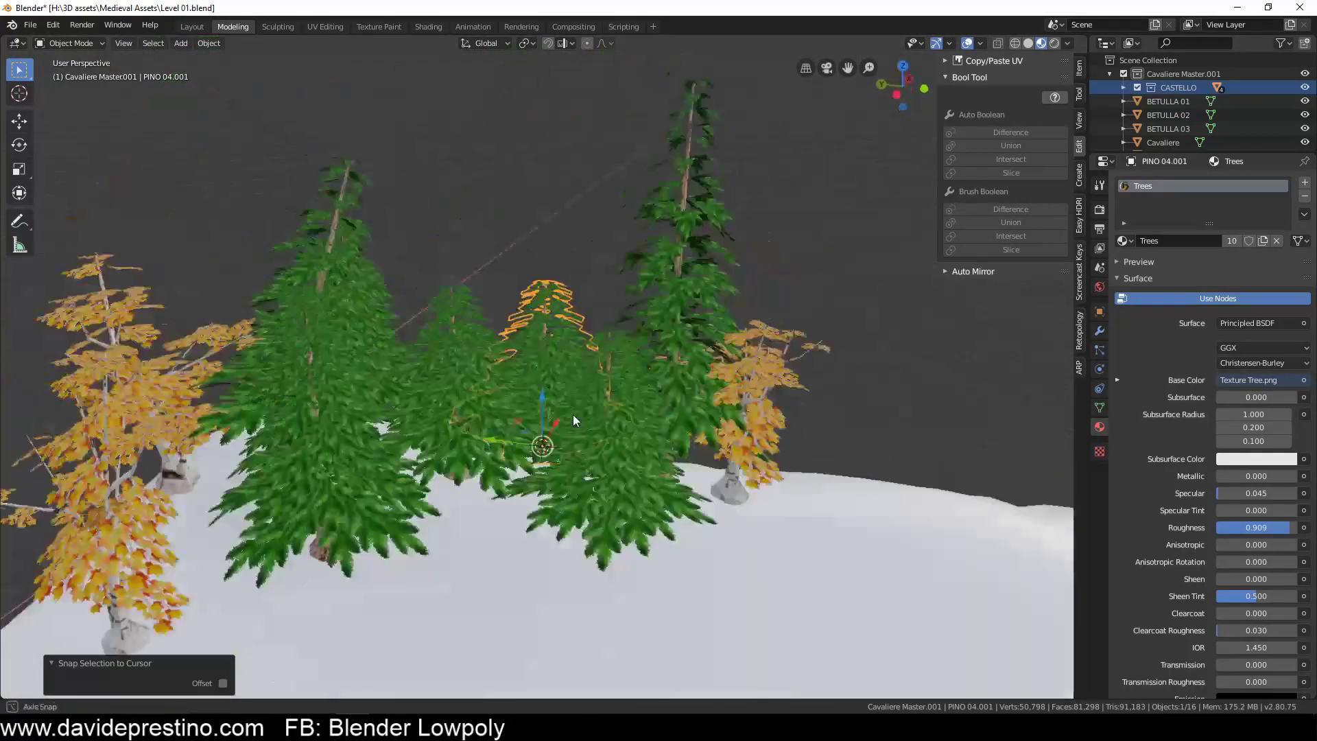
pyautogui.moveTo(491, 244)
pyautogui.mouseDown(button='middle')
pyautogui.moveTo(324, 580)
pyautogui.moveTo(493, 438)
pyautogui.moveTo(608, 488)
pyautogui.moveTo(384, 398)
pyautogui.moveTo(326, 225)
pyautogui.moveTo(516, 398)
pyautogui.moveTo(646, 358)
pyautogui.moveTo(678, 372)
pyautogui.mouseUp(button='middle')
# Step: Duplicate a birch tree, scale the copy up slightly and rotate it
pyautogui.click(324, 580)
pyautogui.hotkey('shift', 'd')
pyautogui.press('s')
pyautogui.click(328, 579)
pyautogui.press('r')
pyautogui.click(576, 422)
pyautogui.press('Tab')
pyautogui.press('Tab')
pyautogui.scroll(2, 616, 344)
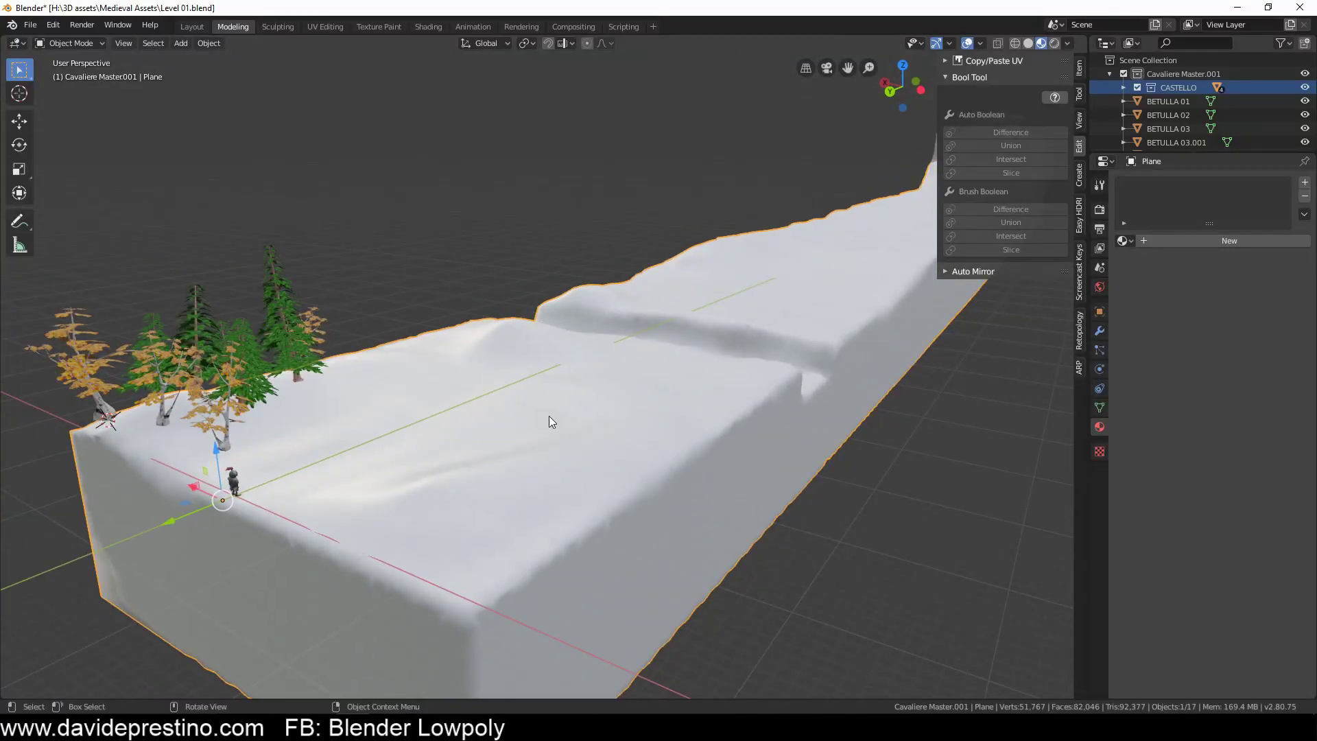
pyautogui.scroll(-3, 670, 376)
pyautogui.write('aLBERI')
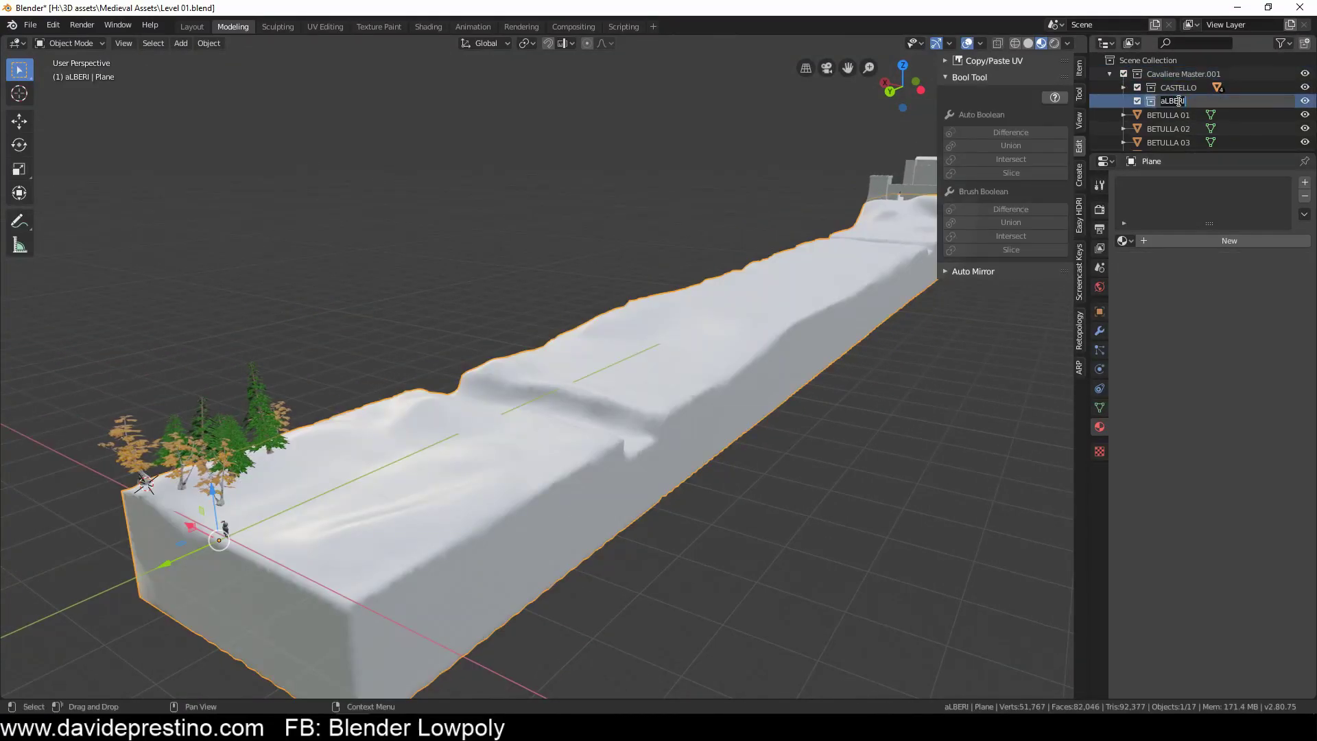
# Step: Move the trees into a new ALBERI collection and exclude it to hide them
pyautogui.hotkey('ctrl', 'a')
pyautogui.write('ALBERI')
pyautogui.click(1182, 117)
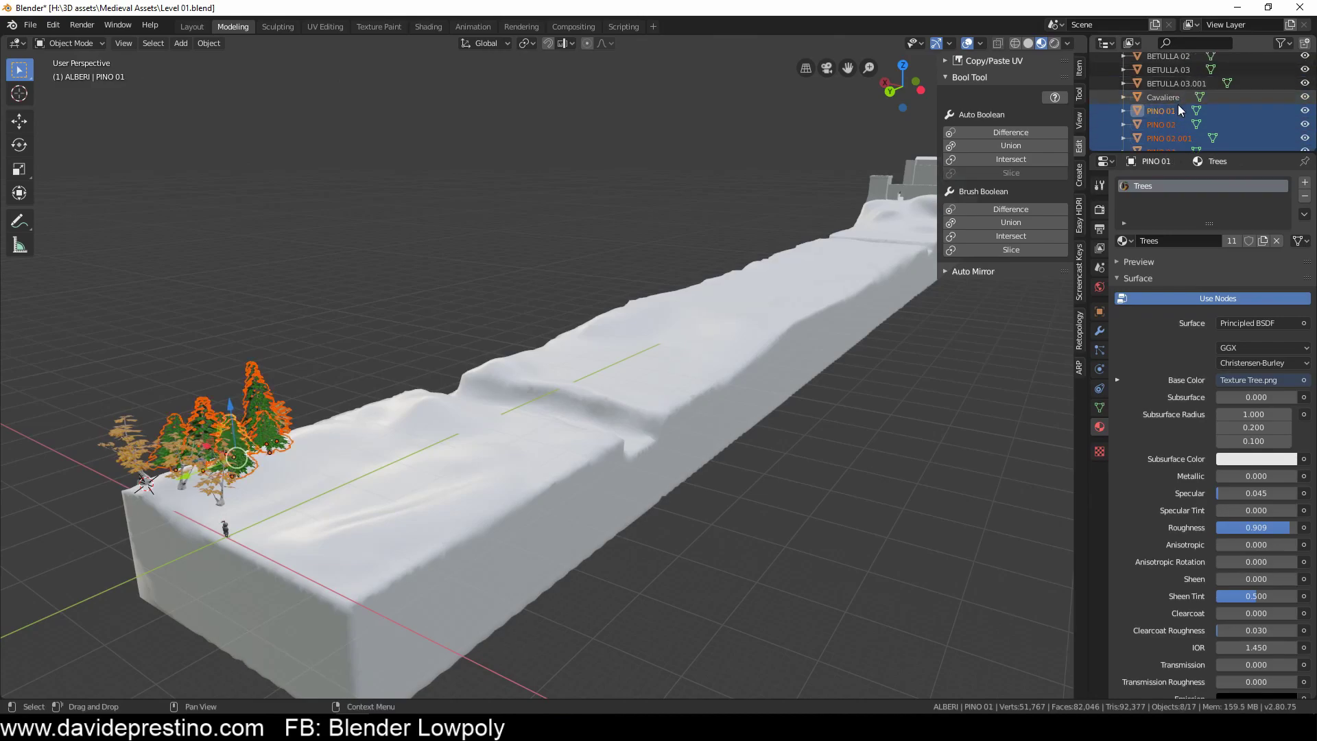
pyautogui.press('m')
pyautogui.moveTo(1167, 101); pyautogui.dragTo(1167, 100)
pyautogui.click(1138, 101)
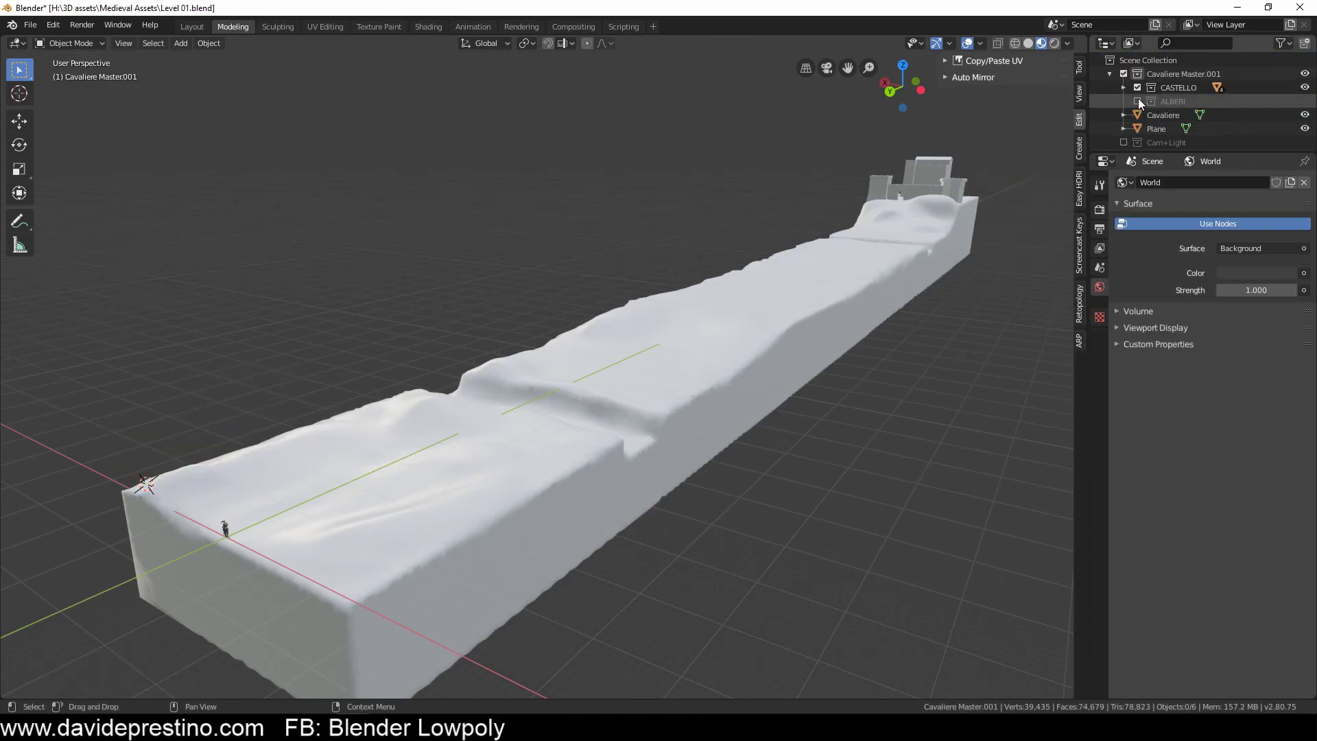
# Step: Rename the terrain object Plane to GROUND
pyautogui.doubleClick(1160, 128)
pyautogui.write('gROUND')
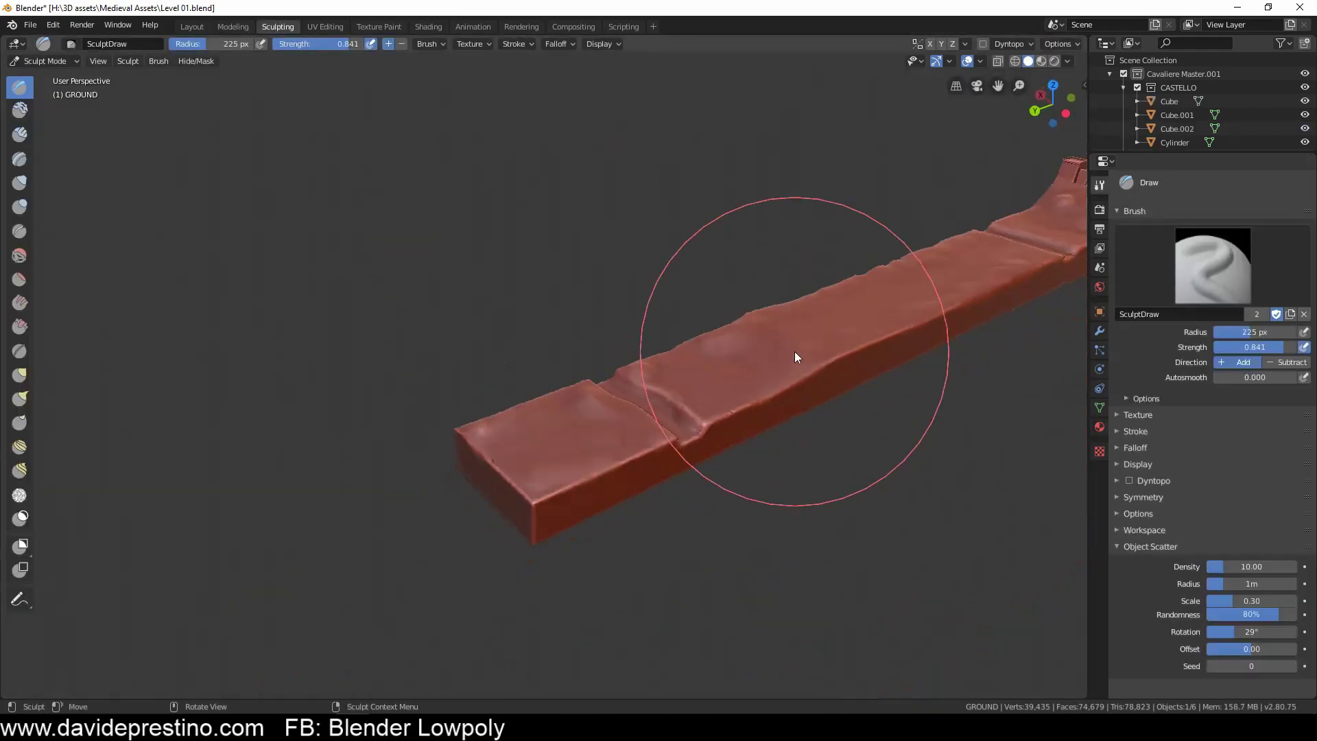
pyautogui.click(30, 25)
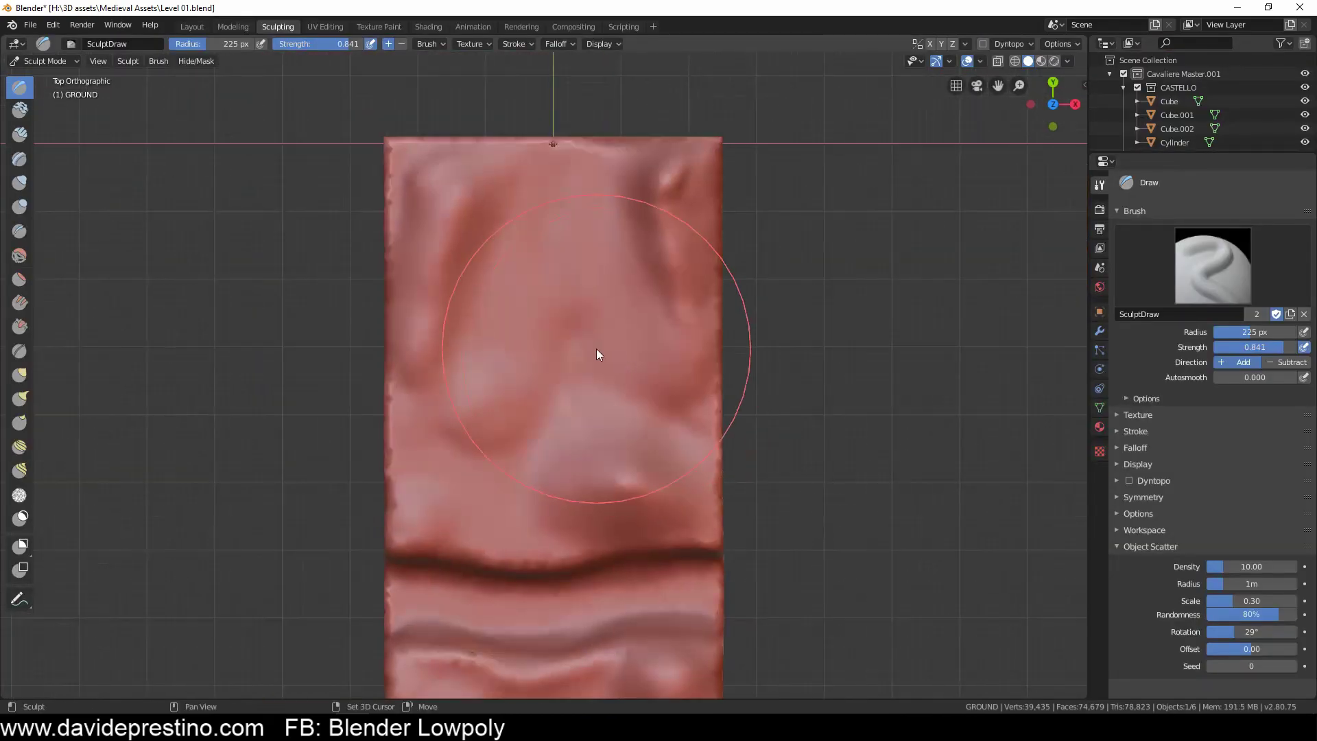
# Step: Sculpt the far end with RB_32, then enable Dyntopo with sampled detail and show wireframe
pyautogui.click(42, 43)
pyautogui.click(94, 237)
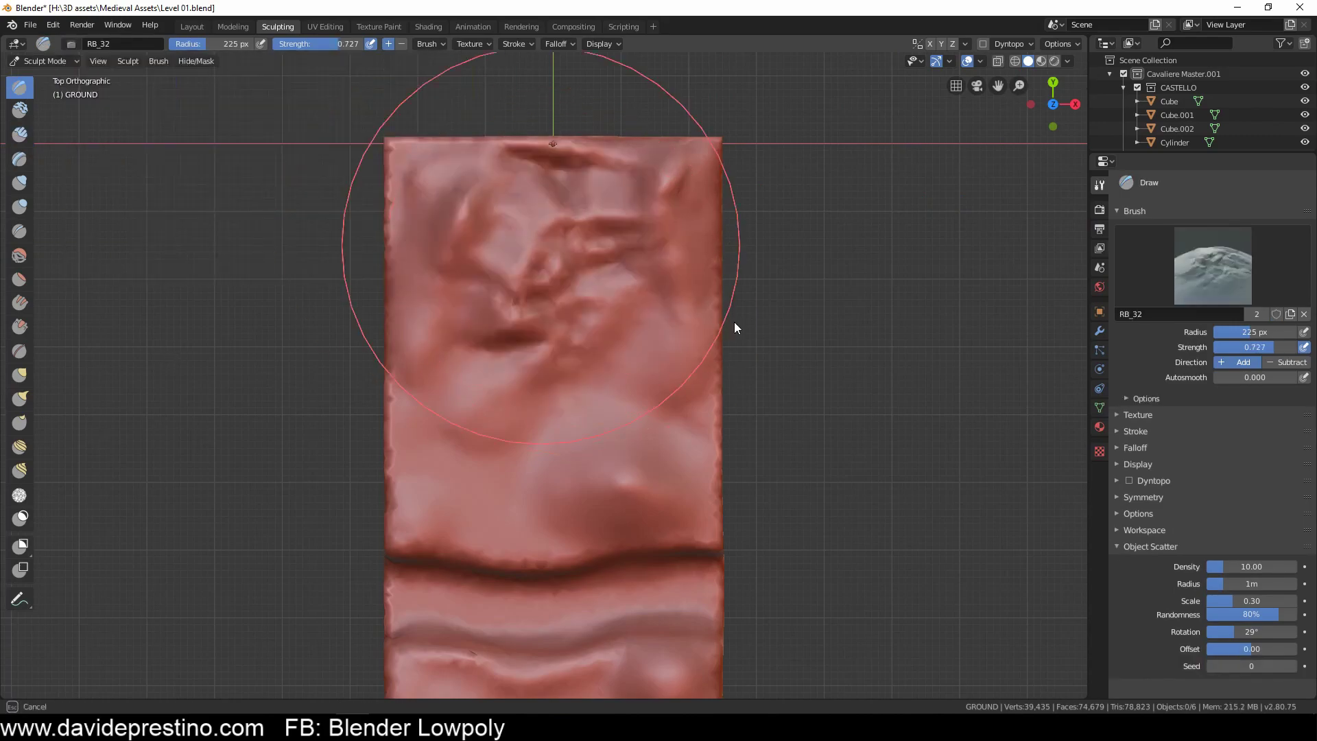
pyautogui.moveTo(559, 329); pyautogui.dragTo(877, 508)
pyautogui.click(19, 495)
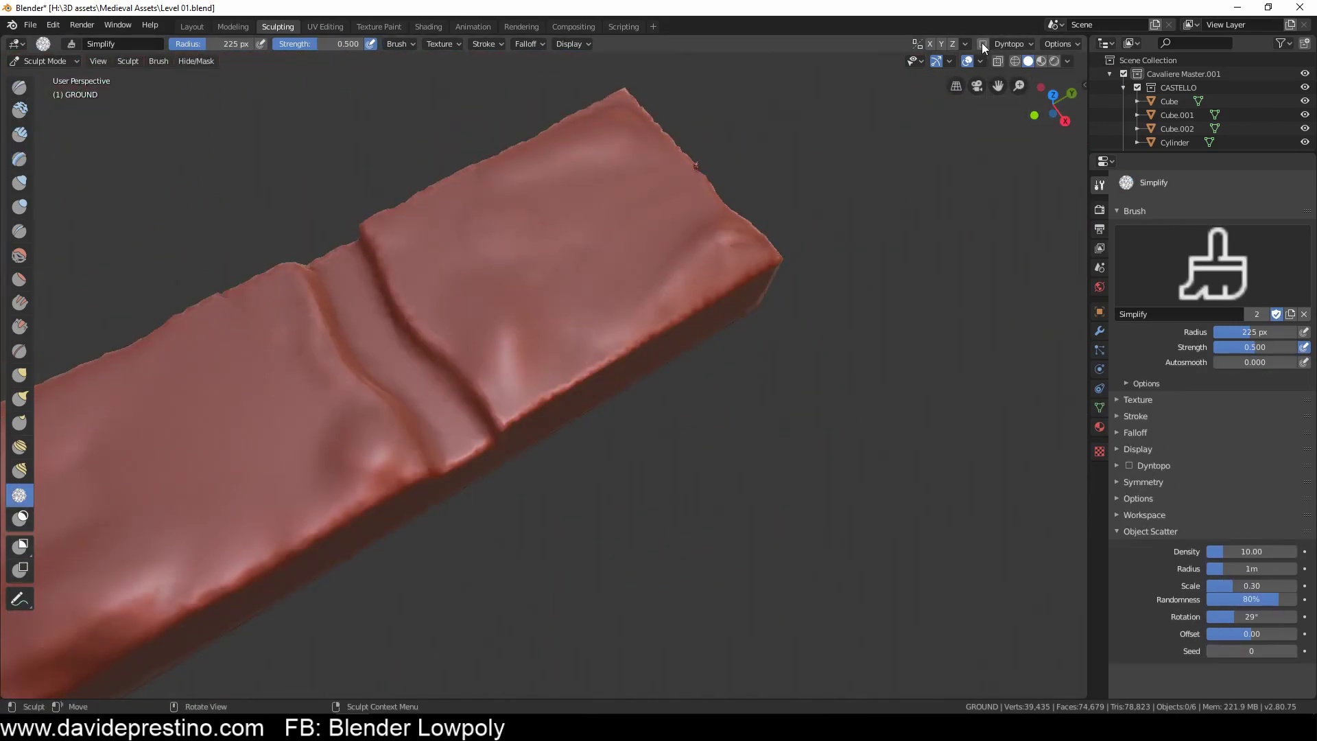
pyautogui.click(1086, 70)
pyautogui.click(202, 602)
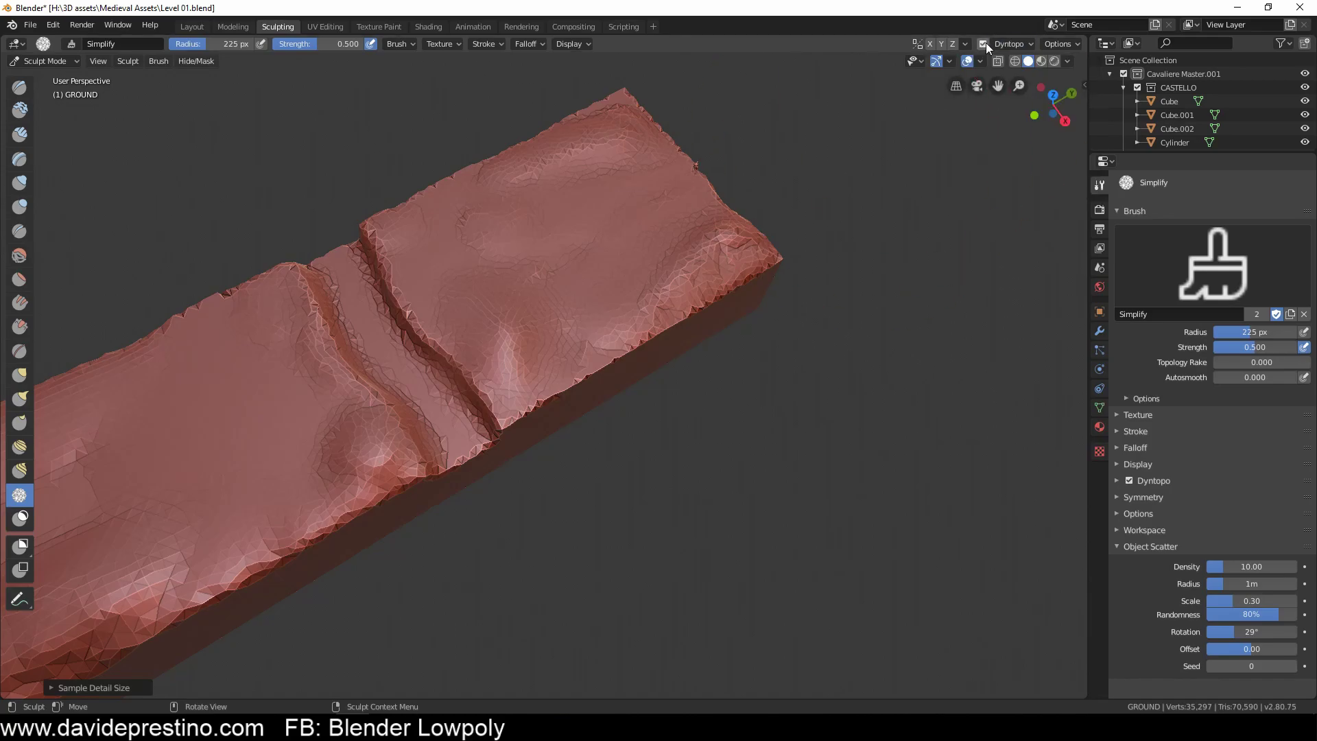
pyautogui.click(981, 60)
pyautogui.click(896, 280)
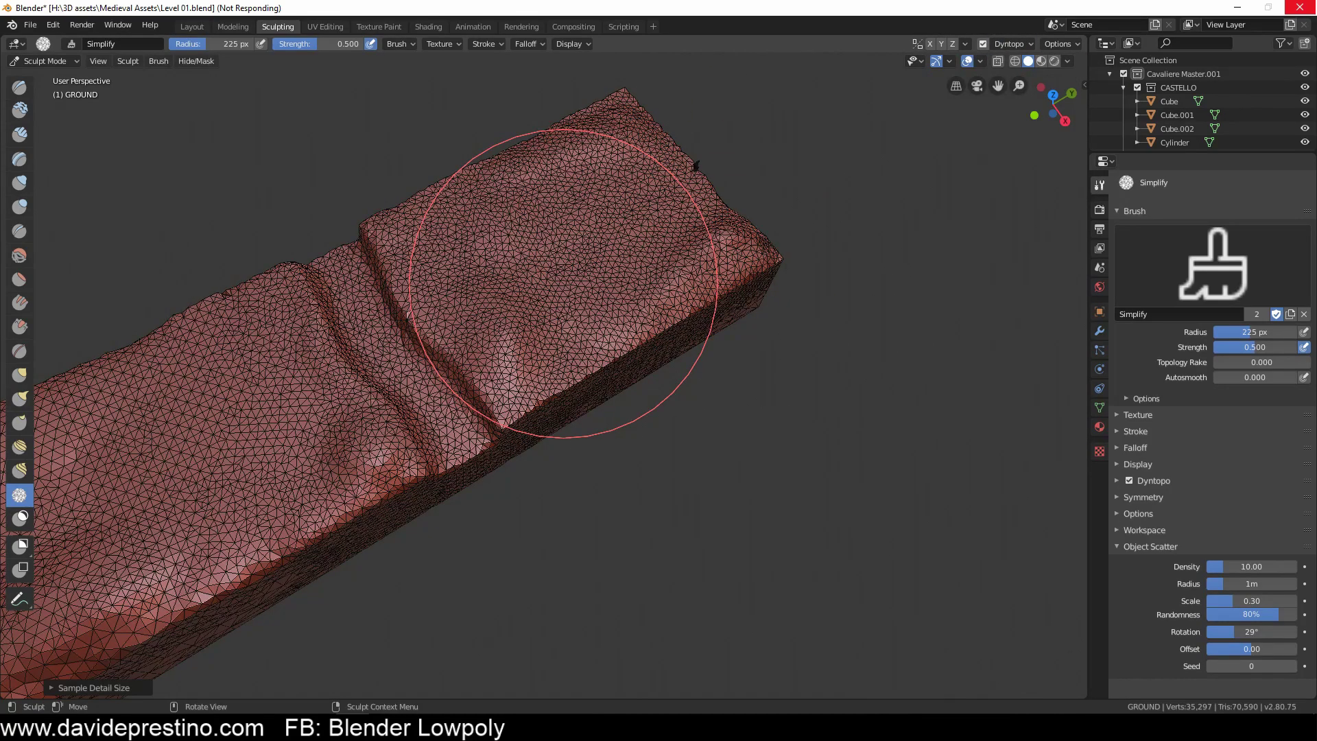
# Step: Retessellate the terrain from top view with the Simplify brush, then hide the wireframe
pyautogui.press('KP_7')
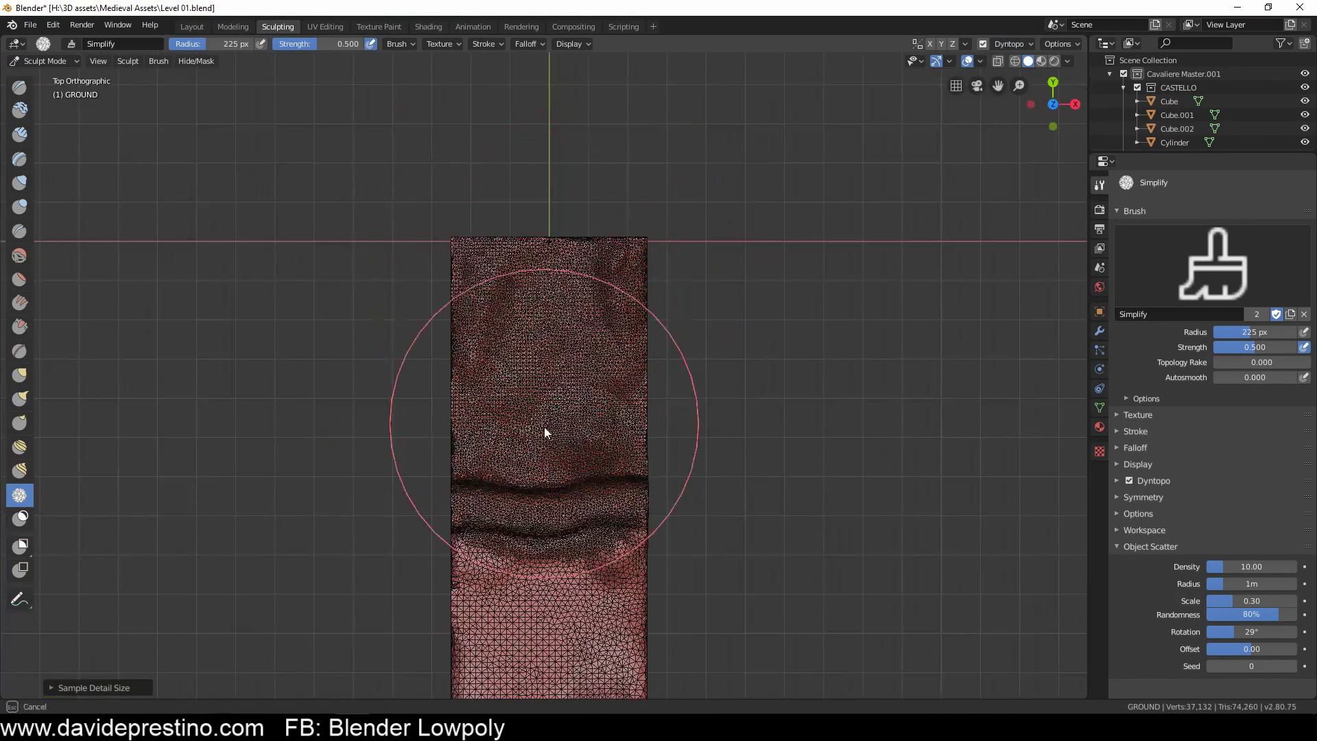
pyautogui.moveTo(544, 427)
pyautogui.mouseDown()
pyautogui.moveTo(671, 525)
pyautogui.moveTo(703, 460)
pyautogui.moveTo(702, 614)
pyautogui.mouseUp()
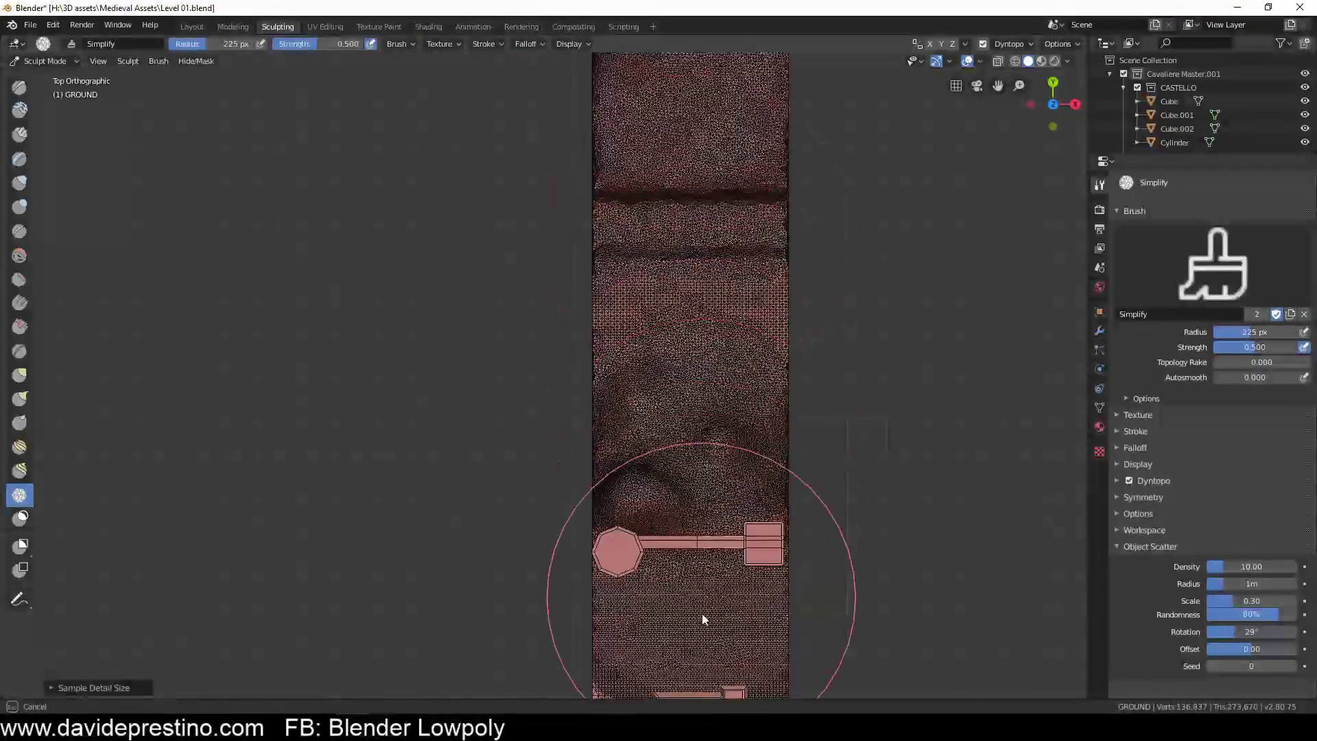
pyautogui.keyDown('shift'); pyautogui.moveTo(816, 267); pyautogui.dragTo(757, 528, button='middle'); pyautogui.keyUp('shift')
pyautogui.click(981, 60)
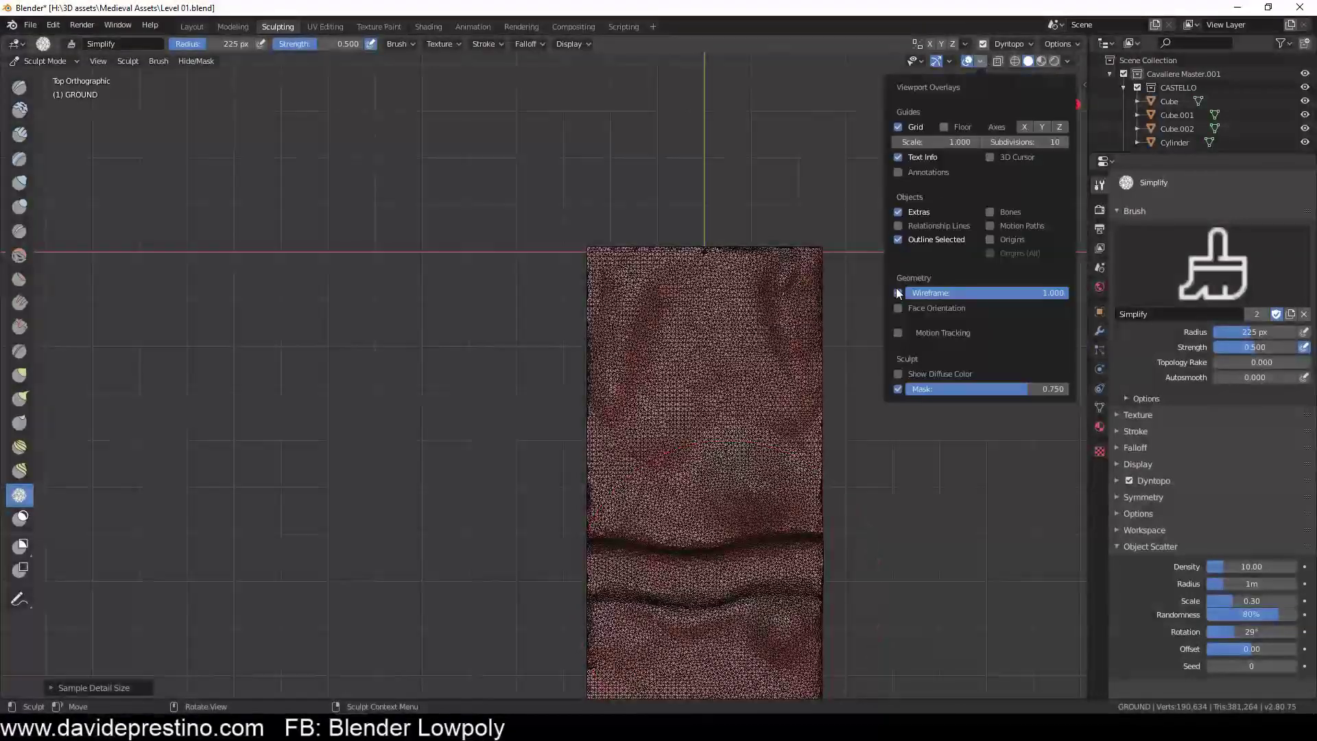
pyautogui.click(896, 287)
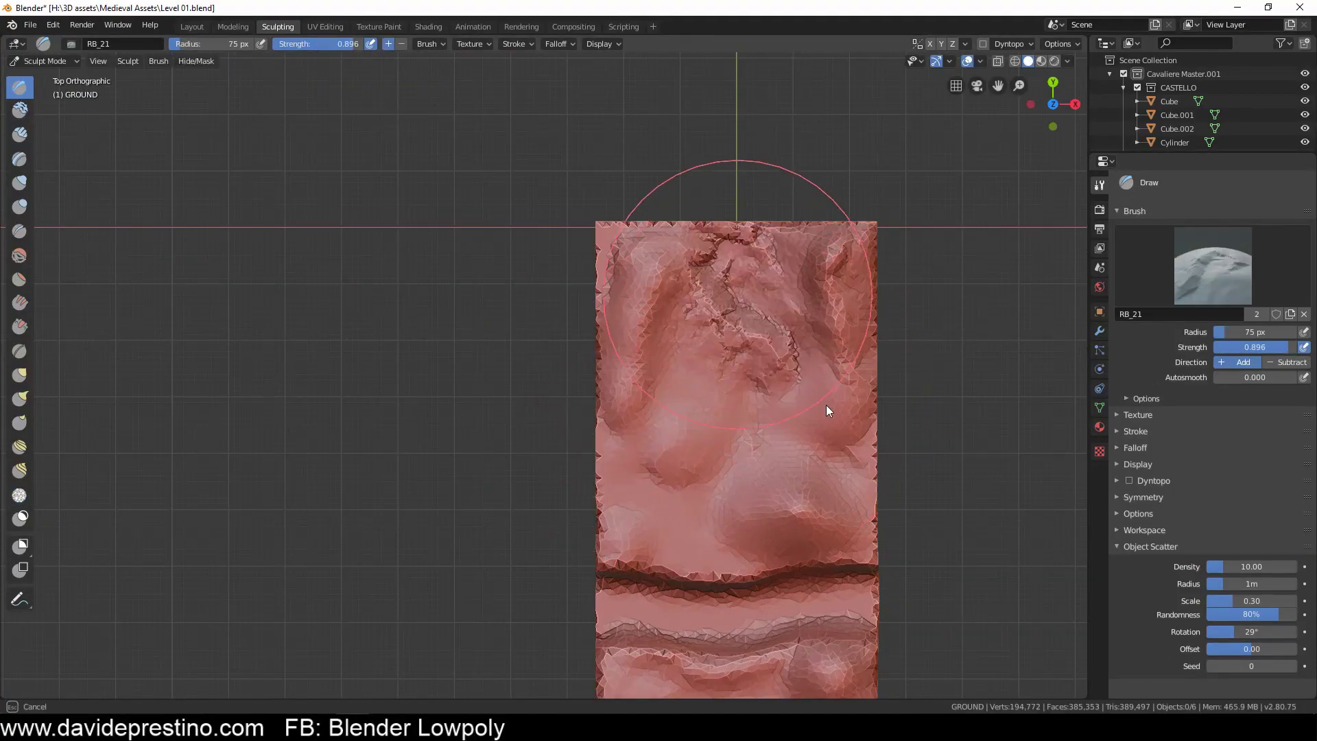
# Step: Resize the brush and sculpt bumps onto the terrain
pyautogui.moveTo(826, 410)
pyautogui.mouseDown(button='middle')
pyautogui.moveTo(633, 518)
pyautogui.moveTo(714, 329)
pyautogui.mouseUp(button='middle')
pyautogui.press('f')
pyautogui.moveTo(409, 443); pyautogui.dragTo(623, 488)
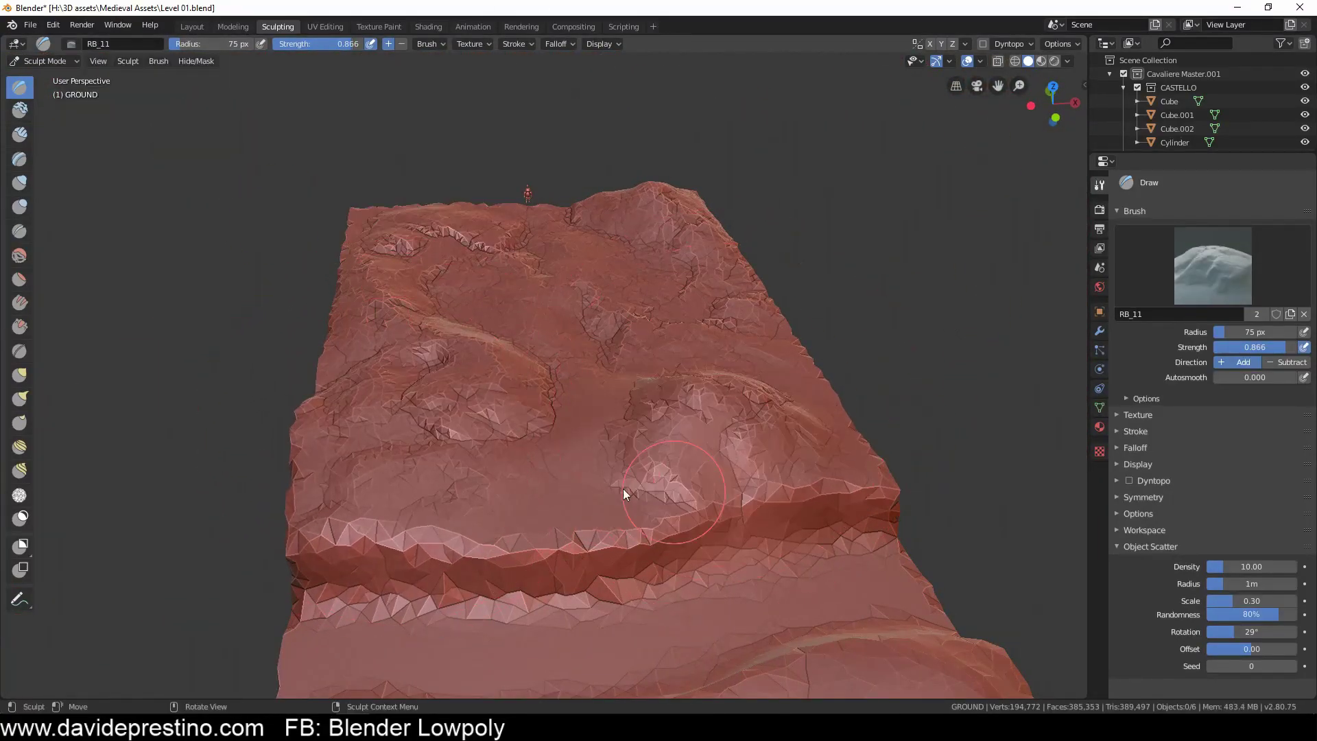
pyautogui.moveTo(738, 582)
pyautogui.mouseDown(button='middle')
pyautogui.moveTo(611, 398)
pyautogui.moveTo(581, 304)
pyautogui.moveTo(645, 365)
pyautogui.mouseUp(button='middle')
pyautogui.scroll(4, 645, 365)
# Step: Switch to the RB_14 rock brush and work around the terrain
pyautogui.click(42, 43)
pyautogui.click(388, 134)
pyautogui.moveTo(387, 134)
pyautogui.mouseDown(button='middle')
pyautogui.moveTo(763, 455)
pyautogui.moveTo(604, 368)
pyautogui.mouseUp(button='middle')
pyautogui.scroll(2, 595, 365)
pyautogui.scroll(-3, 594, 364)
pyautogui.moveTo(607, 601)
pyautogui.mouseDown(button='middle')
pyautogui.moveTo(569, 446)
pyautogui.moveTo(749, 401)
pyautogui.moveTo(617, 274)
pyautogui.mouseUp(button='middle')
pyautogui.scroll(1, 743, 409)
# Step: Sculpt with RB_24, shrinking its radius to 121 px, then 70 px
pyautogui.click(43, 43)
pyautogui.click(415, 153)
pyautogui.moveTo(415, 153); pyautogui.dragTo(713, 460, button='middle')
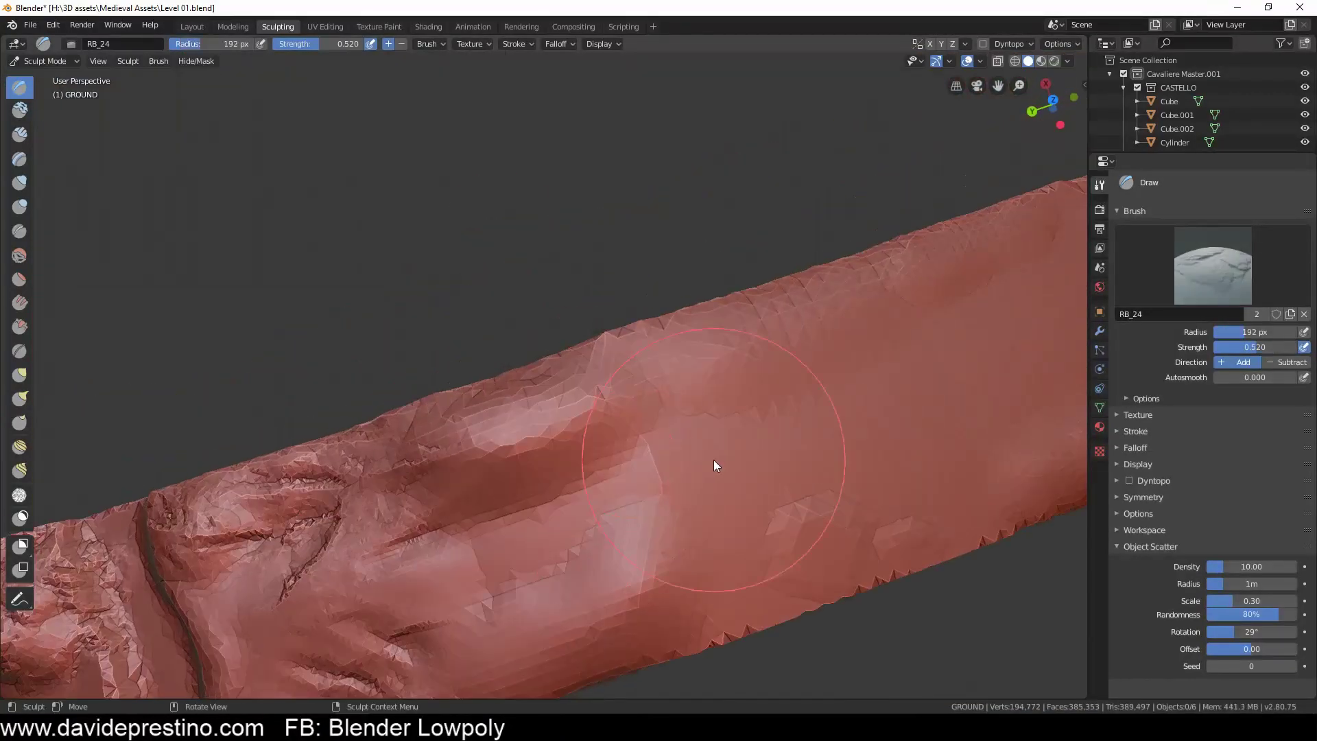
pyautogui.moveTo(506, 478); pyautogui.dragTo(483, 455, button='middle')
pyautogui.press('f')
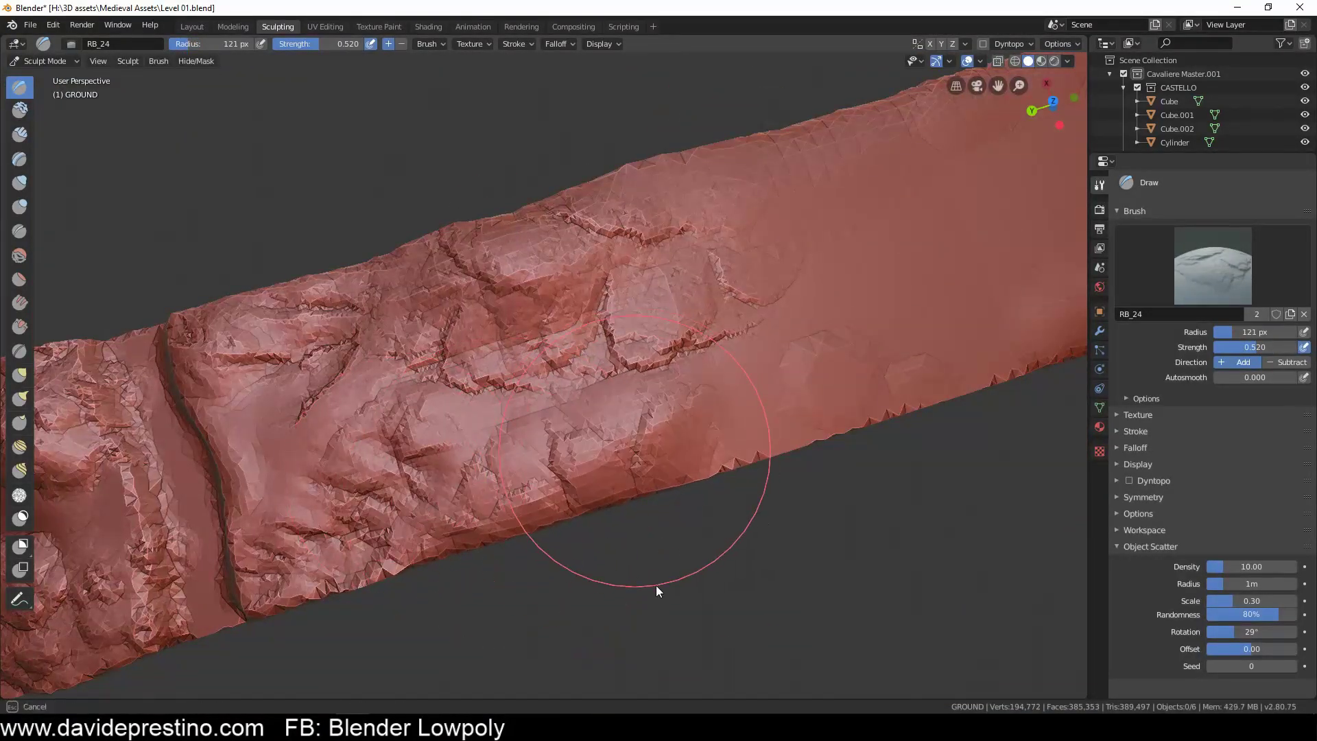
pyautogui.click(656, 586)
pyautogui.moveTo(656, 586); pyautogui.dragTo(459, 369, button='middle')
pyautogui.press('f')
pyautogui.click(603, 455)
pyautogui.moveTo(603, 455)
pyautogui.mouseDown(button='middle')
pyautogui.moveTo(541, 433)
pyautogui.moveTo(590, 303)
pyautogui.mouseUp(button='middle')
pyautogui.moveTo(479, 492)
pyautogui.mouseDown(button='middle')
pyautogui.moveTo(560, 375)
pyautogui.moveTo(492, 434)
pyautogui.mouseUp(button='middle')
# Step: Sculpt along the strip toward the castle with the RB_01 and RB_07 brushes
pyautogui.click(44, 43)
pyautogui.click(96, 86)
pyautogui.press('f')
pyautogui.click(751, 447)
pyautogui.moveTo(751, 447)
pyautogui.mouseDown(button='middle')
pyautogui.moveTo(679, 307)
pyautogui.moveTo(719, 308)
pyautogui.moveTo(480, 311)
pyautogui.moveTo(459, 328)
pyautogui.moveTo(303, 310)
pyautogui.moveTo(517, 512)
pyautogui.mouseUp(button='middle')
pyautogui.click(43, 43)
pyautogui.click(184, 156)
pyautogui.moveTo(609, 319)
pyautogui.mouseDown(button='middle')
pyautogui.moveTo(698, 309)
pyautogui.moveTo(552, 422)
pyautogui.mouseUp(button='middle')
# Step: Continue sculpting rock detail with the RB_14 and RB_24 brushes
pyautogui.click(43, 43)
pyautogui.click(474, 226)
pyautogui.moveTo(781, 493)
pyautogui.mouseDown(button='middle')
pyautogui.moveTo(461, 257)
pyautogui.moveTo(668, 484)
pyautogui.mouseUp(button='middle')
pyautogui.click(43, 43)
pyautogui.click(476, 223)
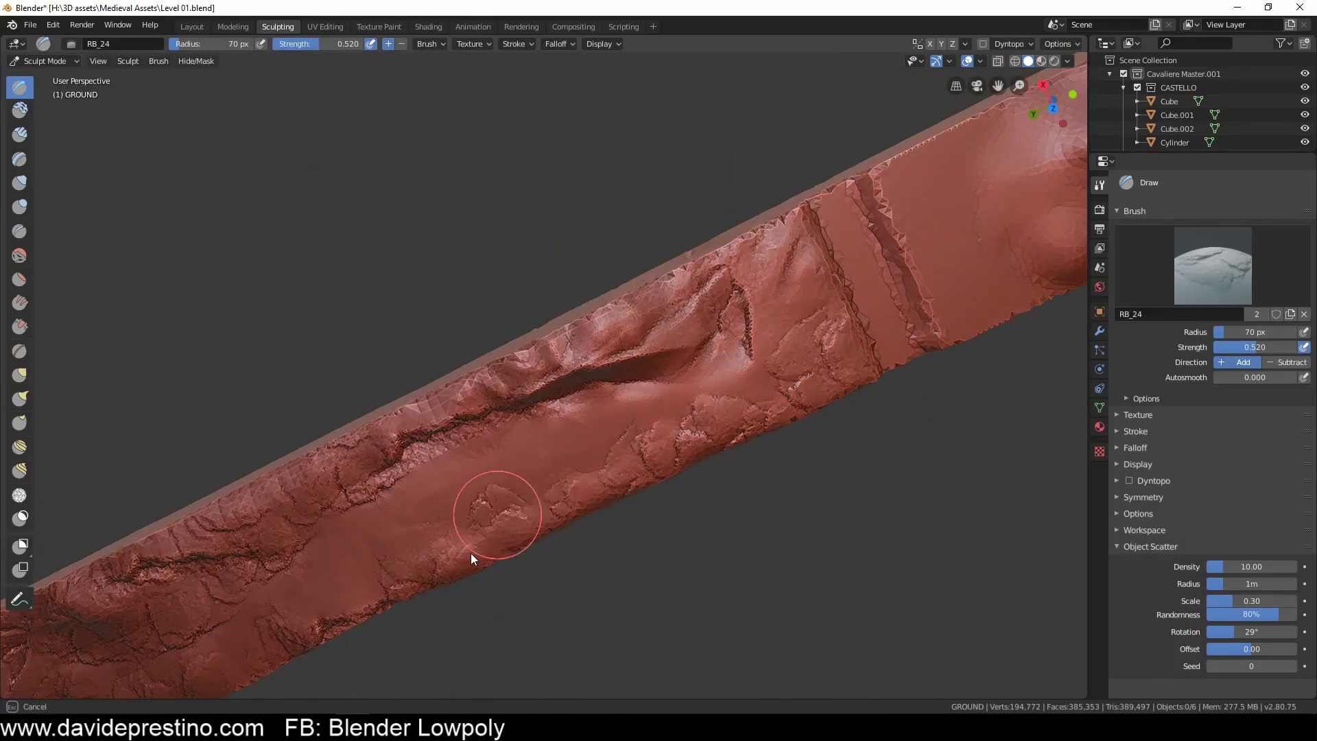
pyautogui.moveTo(470, 553)
pyautogui.mouseDown(button='middle')
pyautogui.moveTo(616, 302)
pyautogui.moveTo(549, 385)
pyautogui.moveTo(644, 299)
pyautogui.moveTo(718, 541)
pyautogui.mouseUp(button='middle')
# Step: Sculpt the castle end with RB_17 at strength 0.195, radius 132 px, then return to Object Mode
pyautogui.click(71, 43)
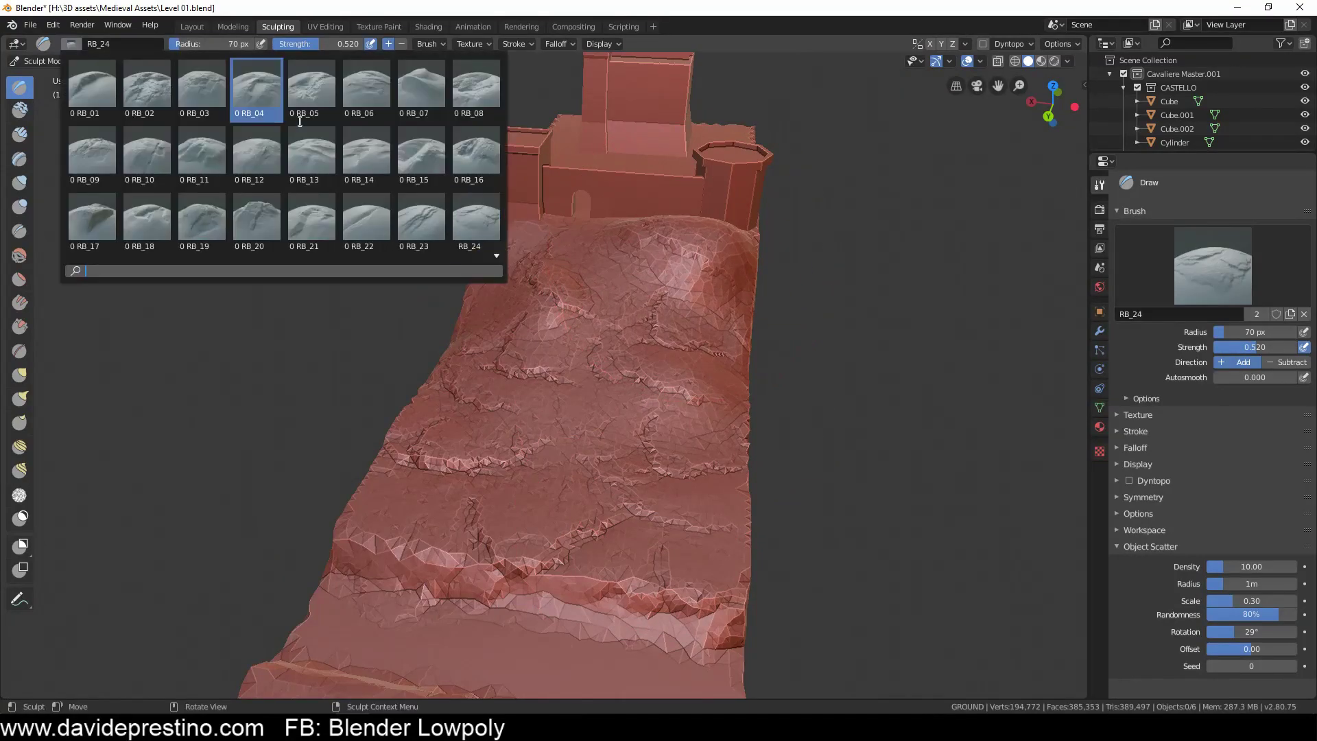
pyautogui.click(93, 233)
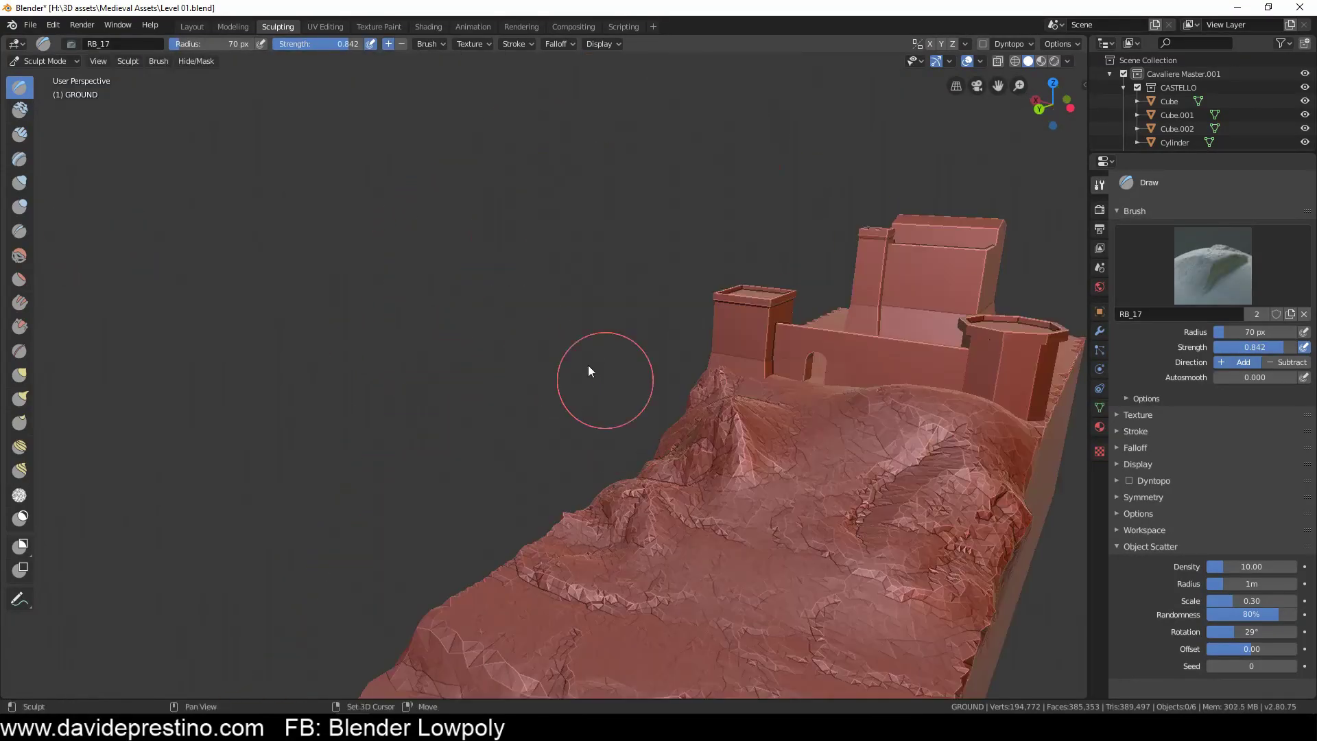
pyautogui.moveTo(570, 373); pyautogui.dragTo(723, 275, button='middle')
pyautogui.press('f')
pyautogui.click(724, 275)
pyautogui.press('f')
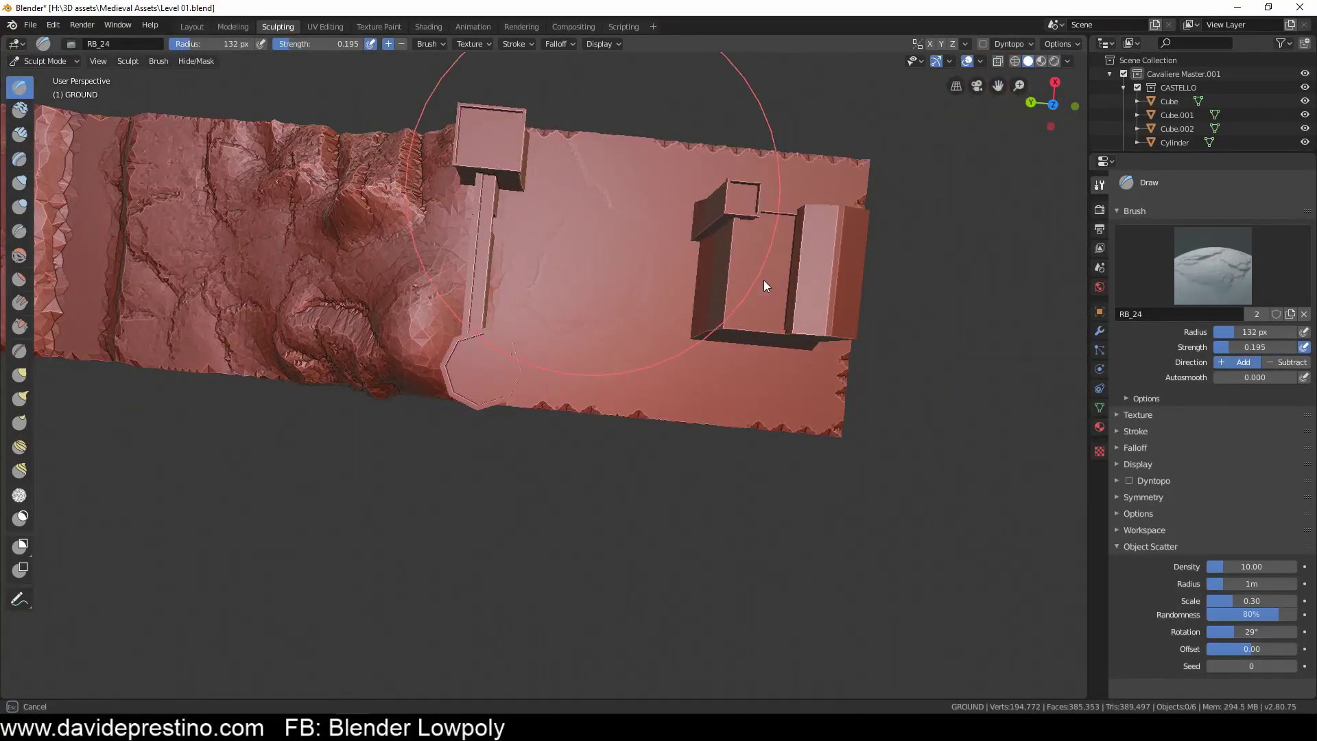
pyautogui.click(854, 485)
pyautogui.moveTo(854, 485)
pyautogui.mouseDown(button='middle')
pyautogui.moveTo(545, 285)
pyautogui.moveTo(652, 221)
pyautogui.moveTo(603, 318)
pyautogui.moveTo(752, 251)
pyautogui.moveTo(617, 309)
pyautogui.mouseUp(button='middle')
pyautogui.hotkey('ctrl', 'pageup')
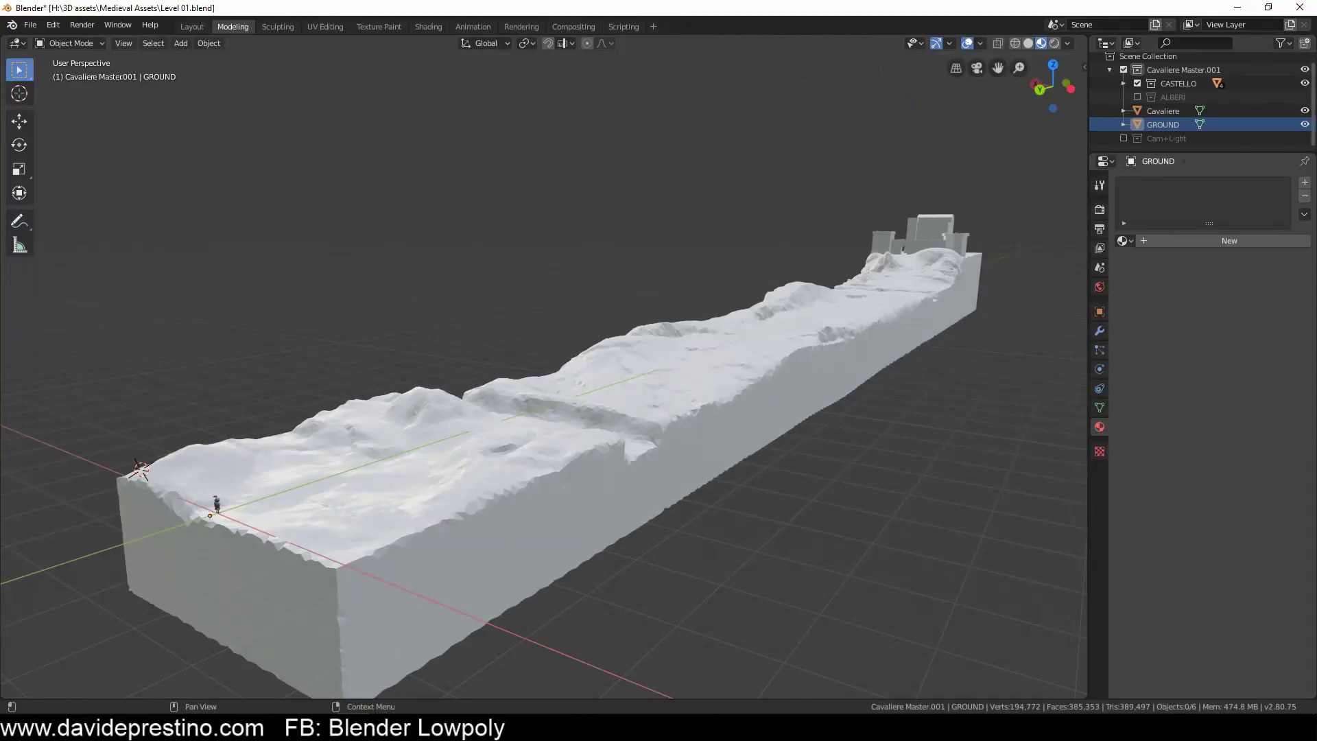
# Step: Preview the sculpted terrain with a beige clay MatCap, then with Studio lighting
pyautogui.click(278, 26)
pyautogui.click(1068, 61)
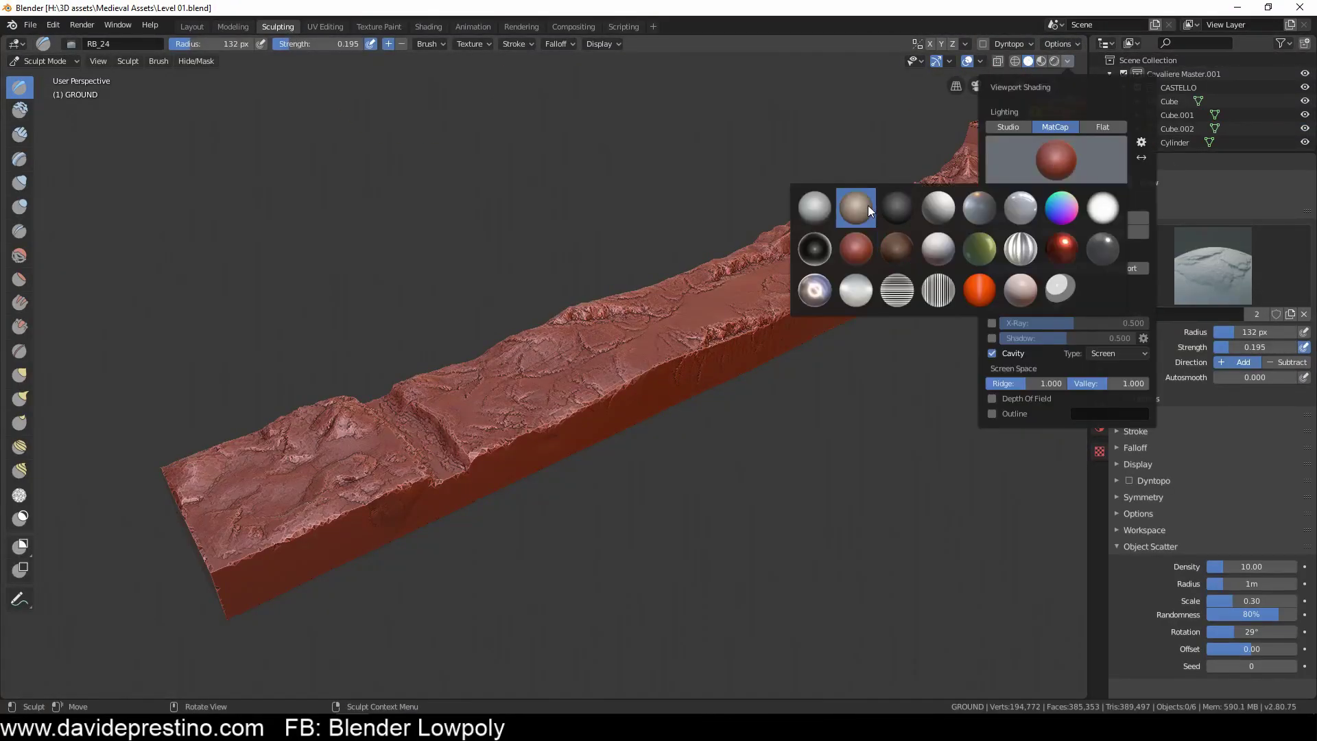
pyautogui.click(867, 204)
pyautogui.click(1067, 61)
pyautogui.click(1007, 127)
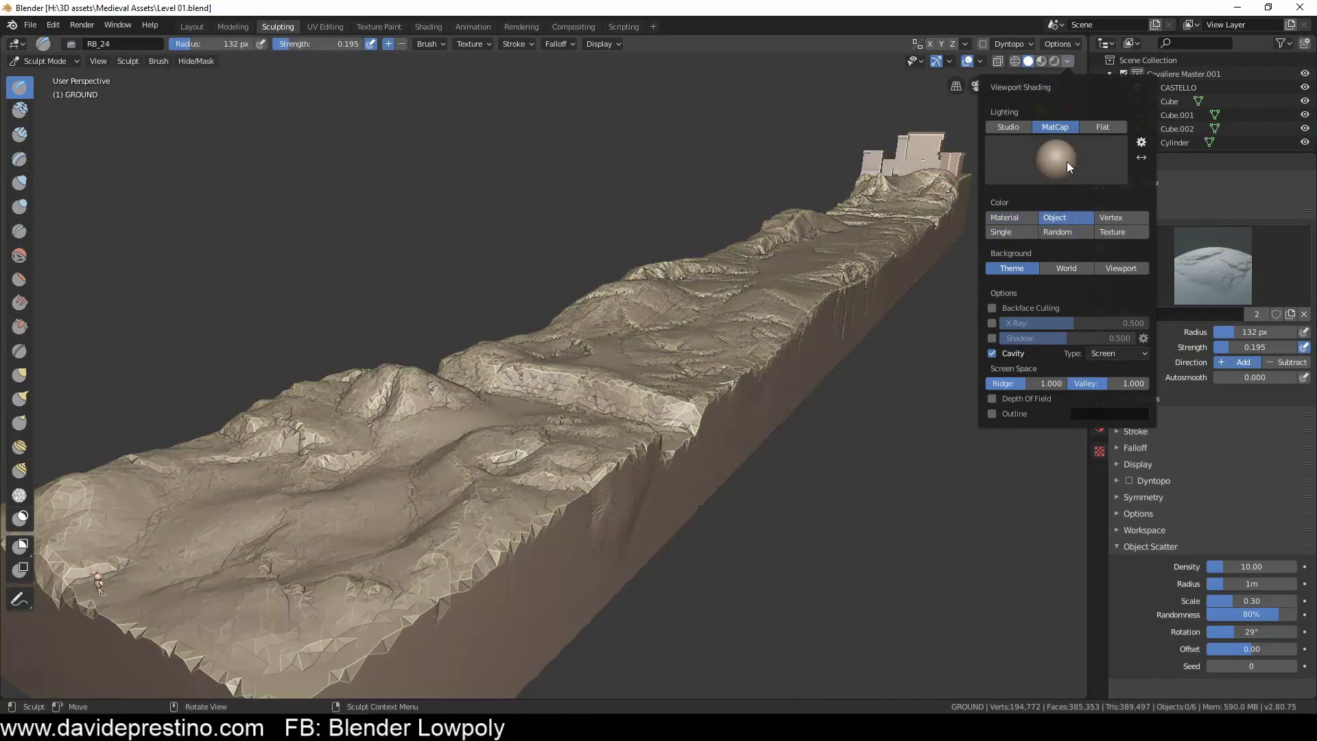
# Step: Cycle back through several MatCaps, settle on red clay, and return to the Layout workspace
pyautogui.click(1055, 126)
pyautogui.click(1057, 159)
pyautogui.click(968, 199)
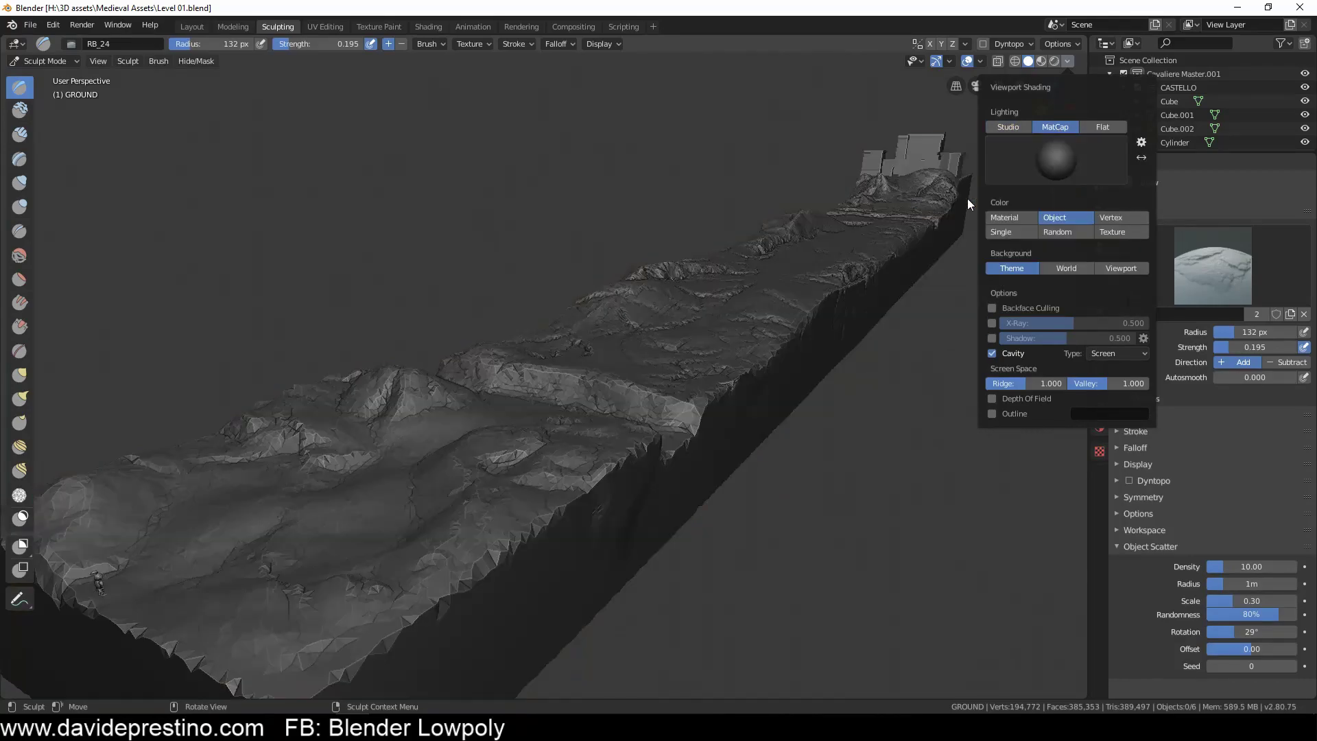
pyautogui.click(1032, 179)
pyautogui.click(892, 206)
pyautogui.click(192, 26)
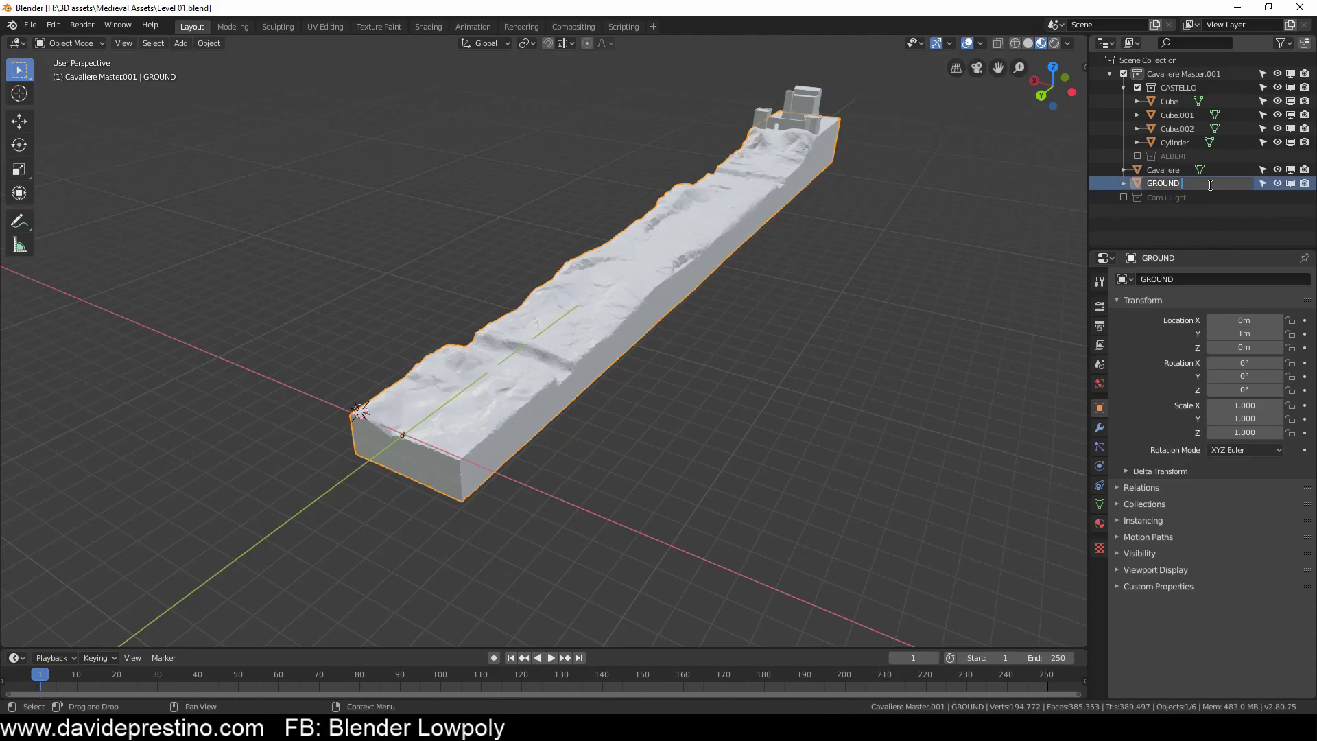
# Step: Frame the main castle wall and add a loop cut near its base
pyautogui.press('KP_Decimal')
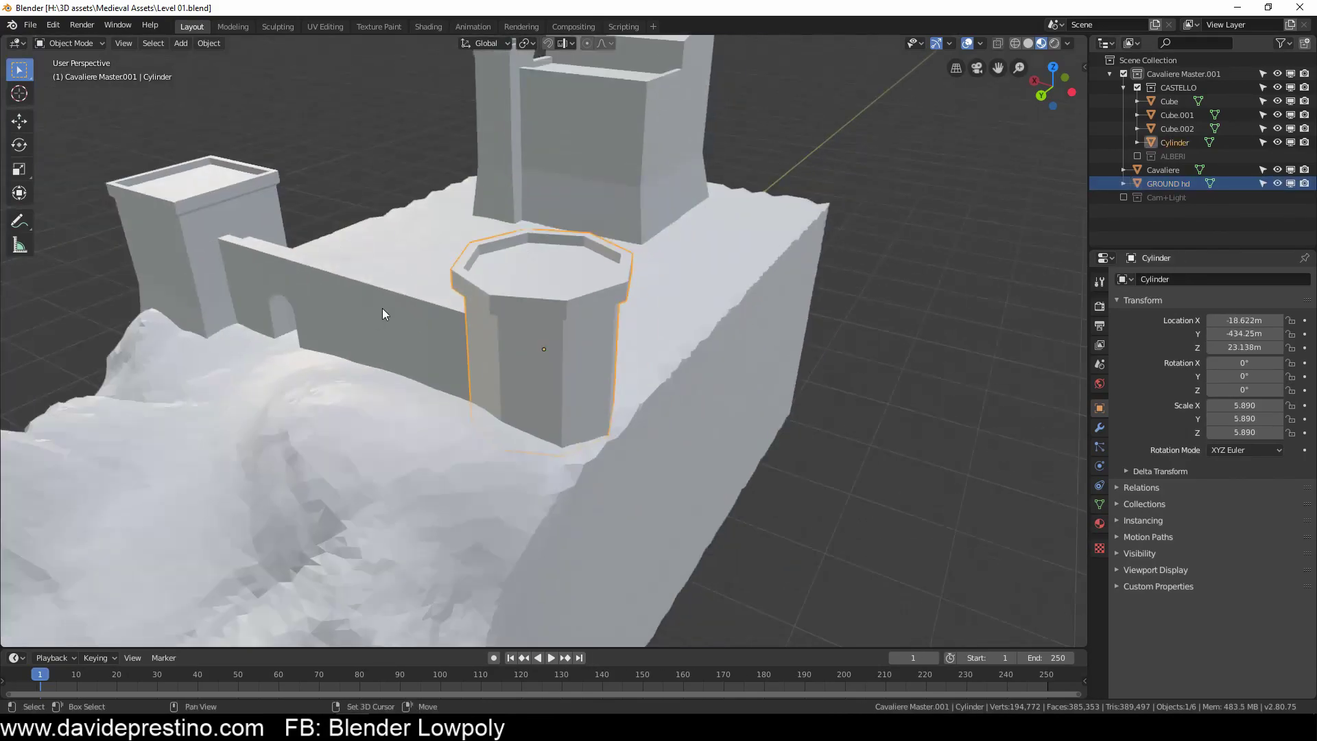
pyautogui.click(573, 183)
pyautogui.press('KP_Decimal')
pyautogui.scroll(2, 608, 374)
pyautogui.press('Tab')
pyautogui.hotkey('ctrl', 'r')
pyautogui.click(531, 405)
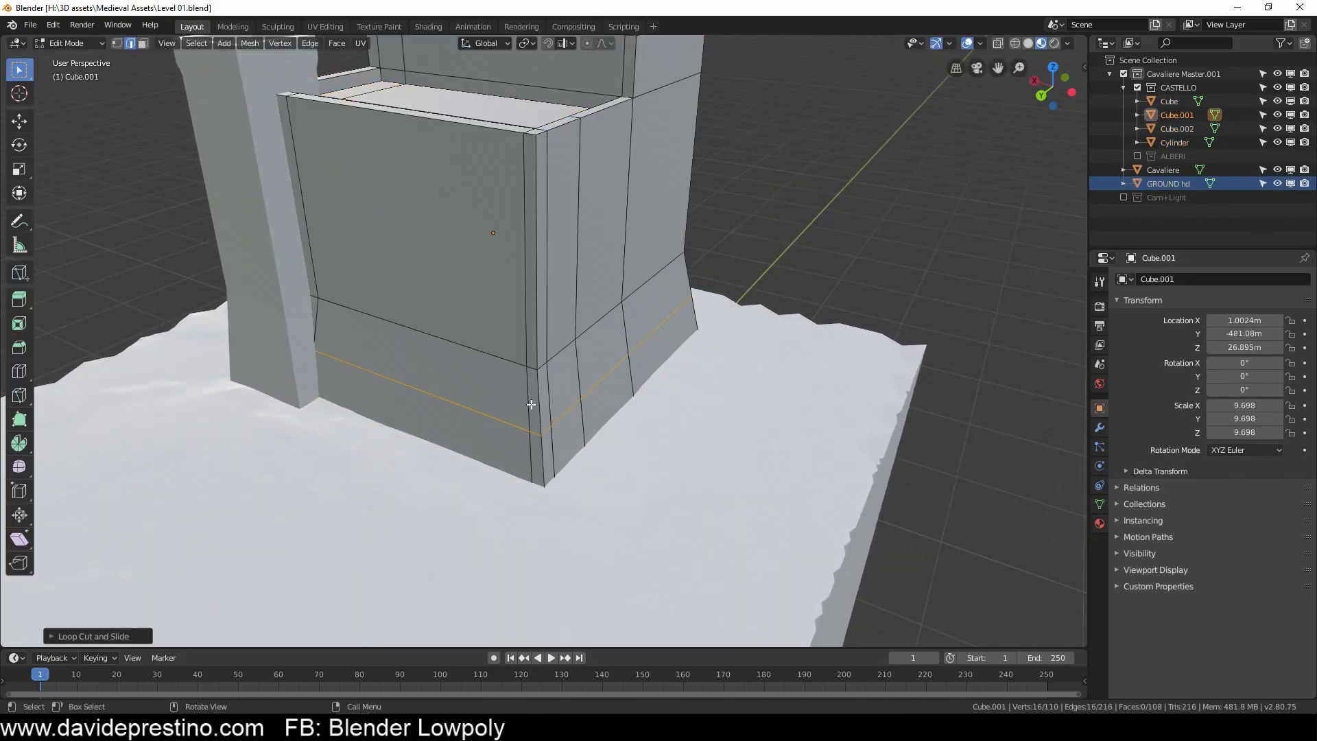
# Step: Extrude the wall's lower face outward and lower its end into a sloped ramp
pyautogui.press('3')
pyautogui.click(346, 384)
pyautogui.moveTo(347, 384); pyautogui.dragTo(478, 428, button='middle')
pyautogui.scroll(3, 469, 499)
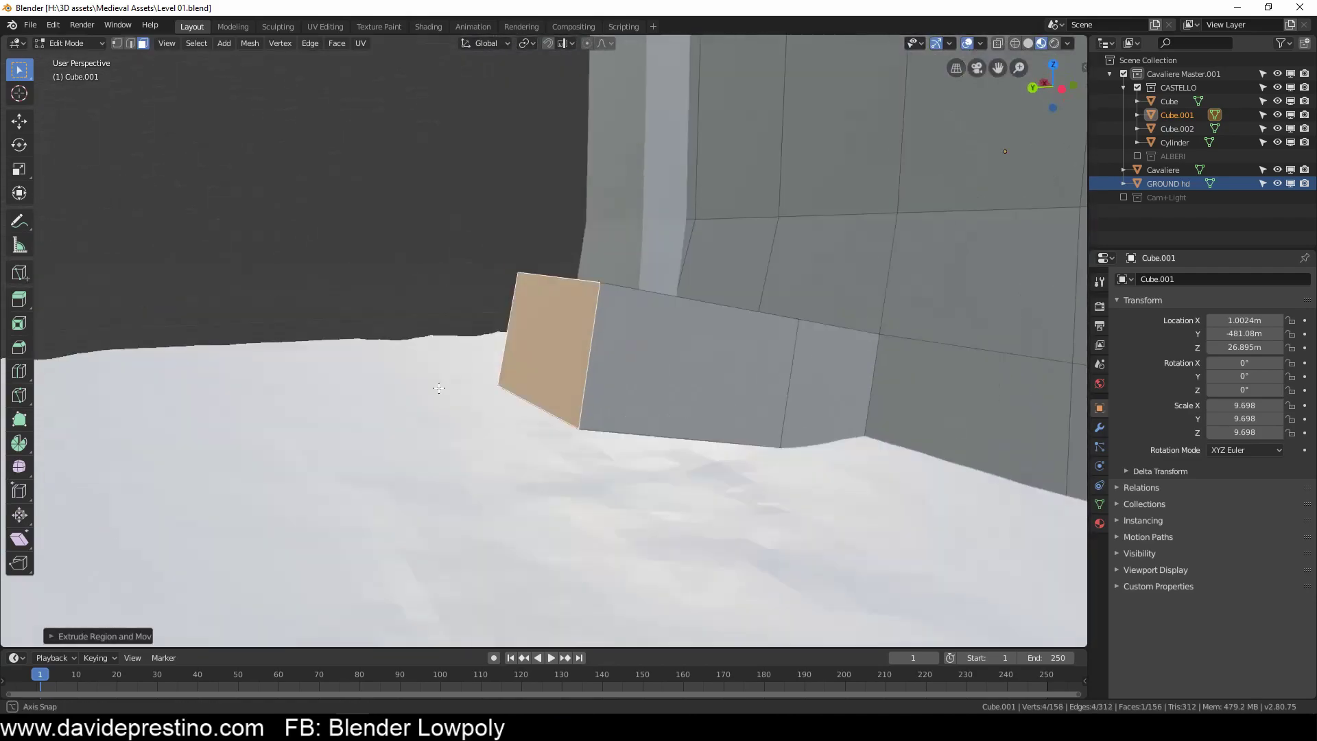
pyautogui.press('g')
pyautogui.click(524, 436)
pyautogui.click(540, 426)
pyautogui.moveTo(539, 425); pyautogui.dragTo(828, 335, button='middle')
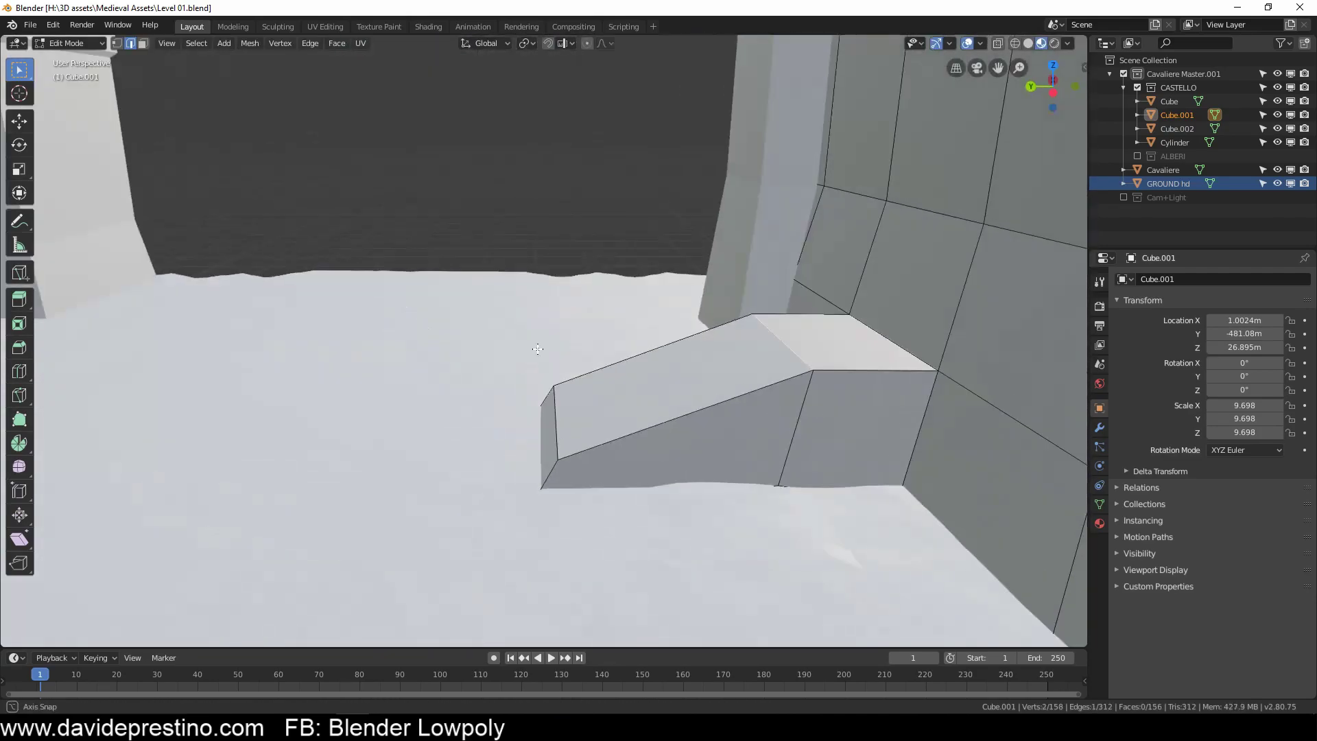
# Step: Separate the ramp into its own object and dissolve its extra edges
pyautogui.press('p')
pyautogui.click(640, 475)
pyautogui.press('Tab')
pyautogui.click(568, 409)
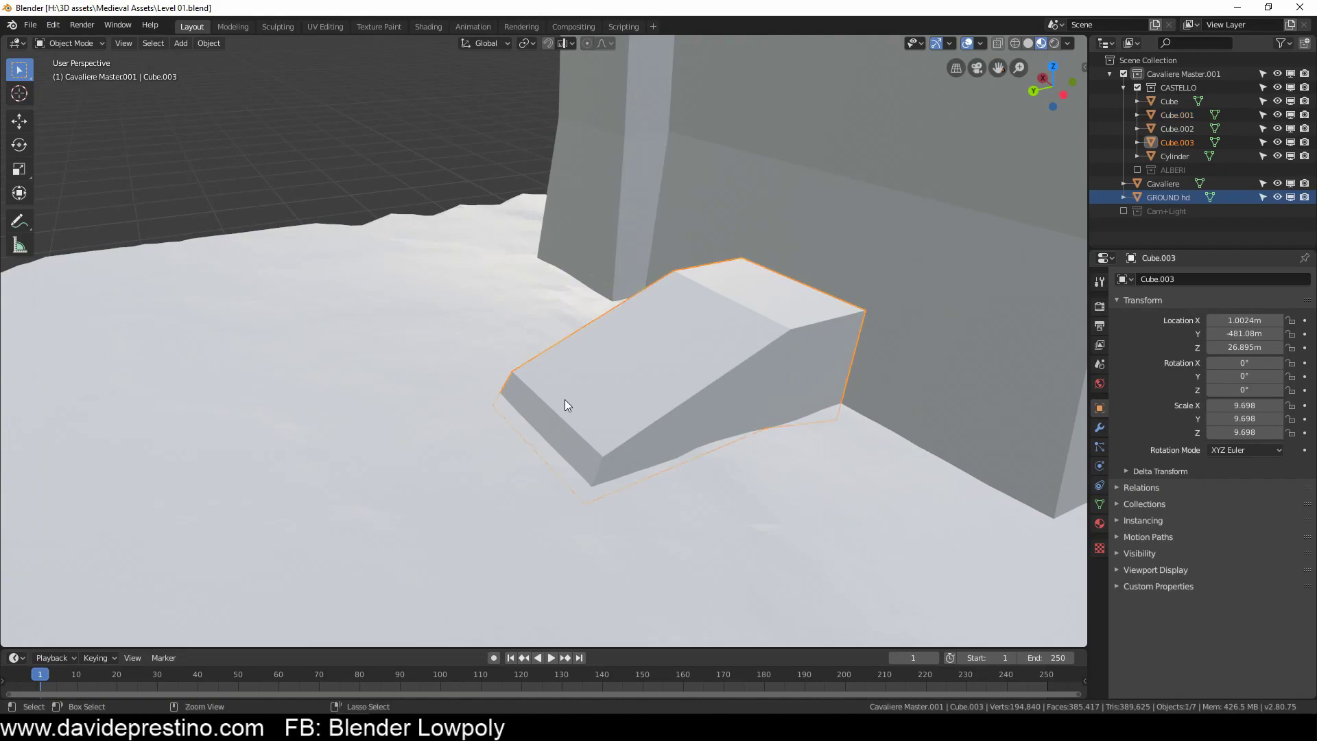
pyautogui.press('Tab')
pyautogui.moveTo(558, 415); pyautogui.dragTo(596, 258, button='middle')
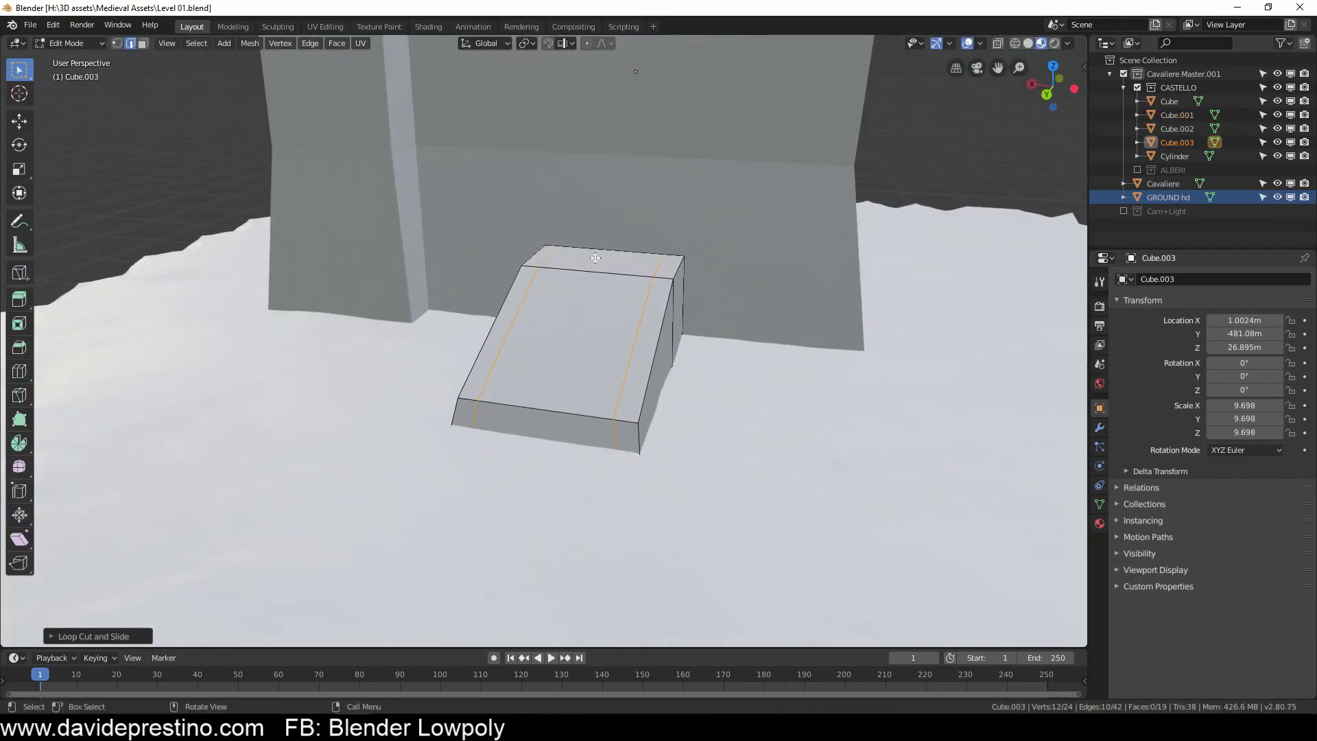
pyautogui.moveTo(537, 408); pyautogui.dragTo(617, 402, button='middle')
pyautogui.press('x')
pyautogui.click(563, 409)
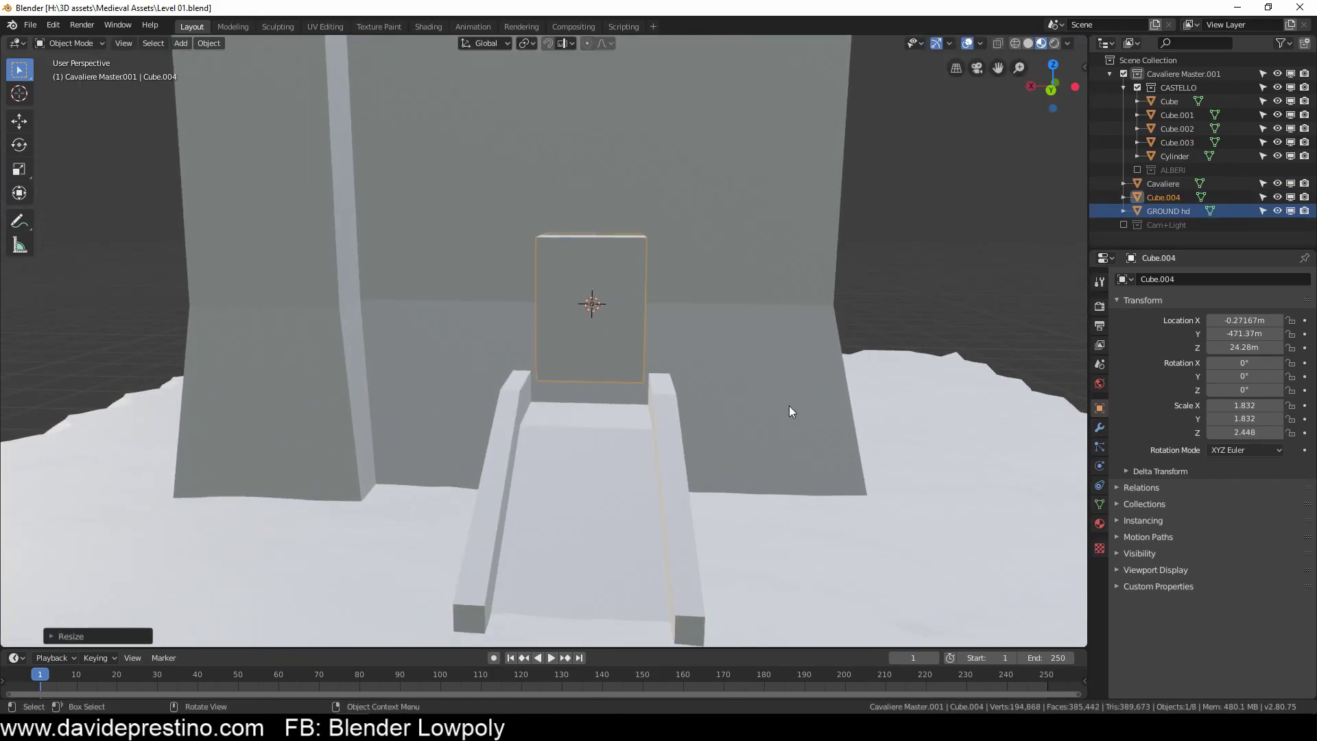
# Step: Lower a doorway block into the wall and subtract it with Bool Tool Difference
pyautogui.press('g')
pyautogui.press('z')
pyautogui.click(789, 425)
pyautogui.moveTo(789, 425); pyautogui.dragTo(619, 389, button='middle')
pyautogui.click(576, 413)
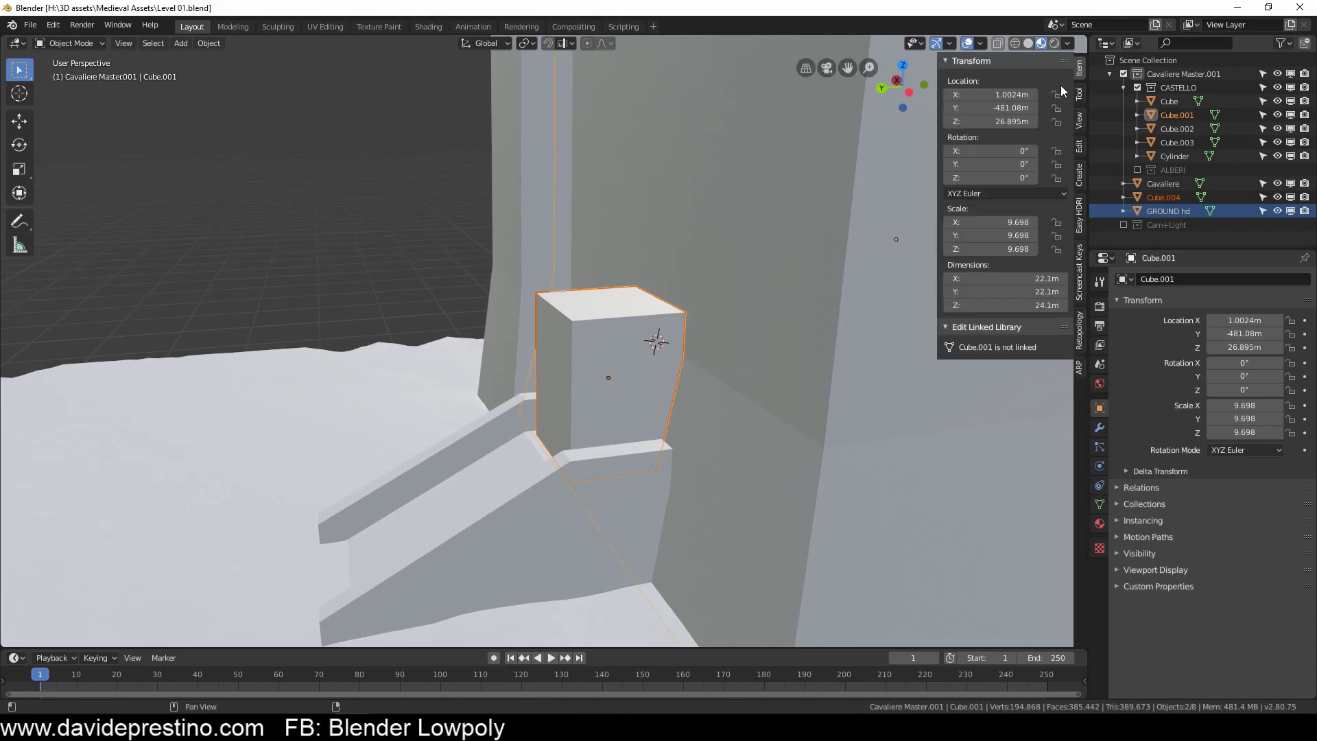
pyautogui.click(1079, 93)
pyautogui.click(1011, 132)
pyautogui.moveTo(1011, 131)
pyautogui.mouseDown(button='middle')
pyautogui.moveTo(643, 533)
pyautogui.moveTo(613, 492)
pyautogui.moveTo(738, 388)
pyautogui.moveTo(767, 450)
pyautogui.moveTo(617, 456)
pyautogui.mouseUp(button='middle')
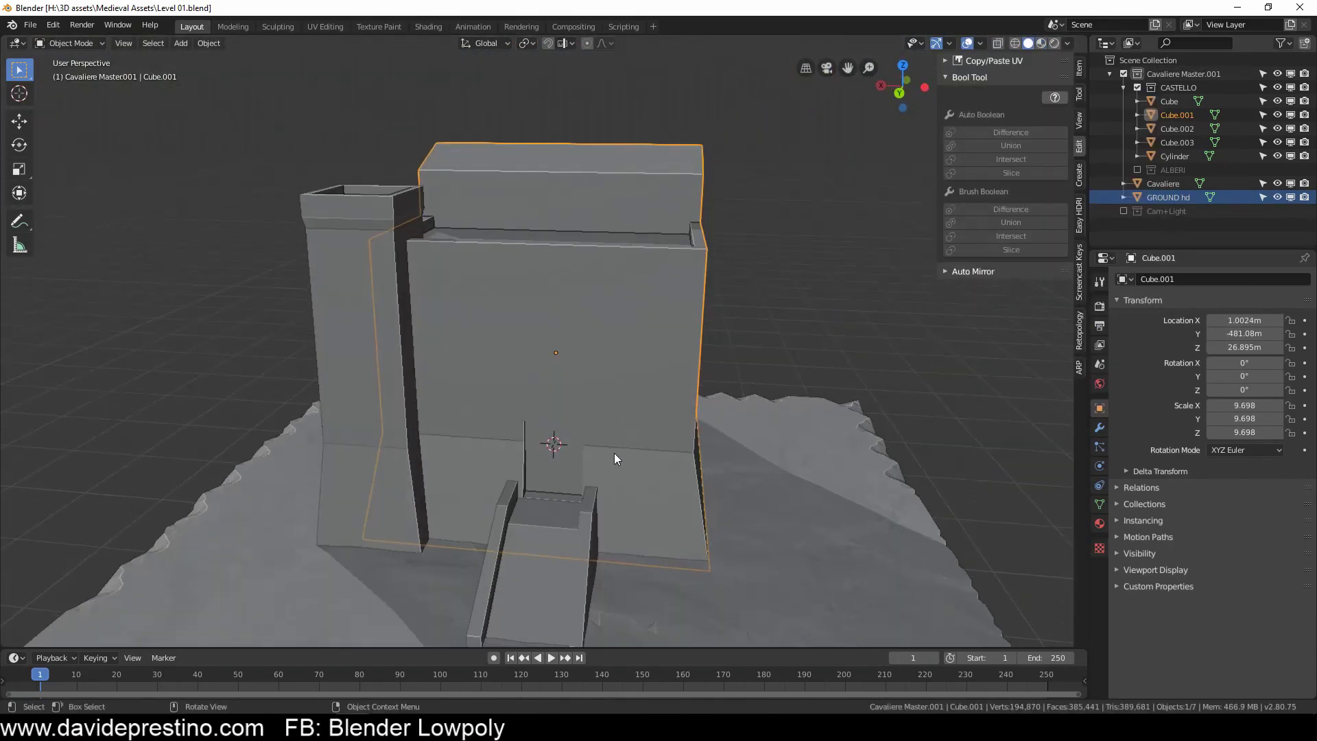
# Step: Select spaced wall-top faces and raise them into a row of merlons
pyautogui.press('Tab')
pyautogui.keyDown('alt'); pyautogui.click(584, 212); pyautogui.keyUp('alt')
pyautogui.scroll(3, 584, 212)
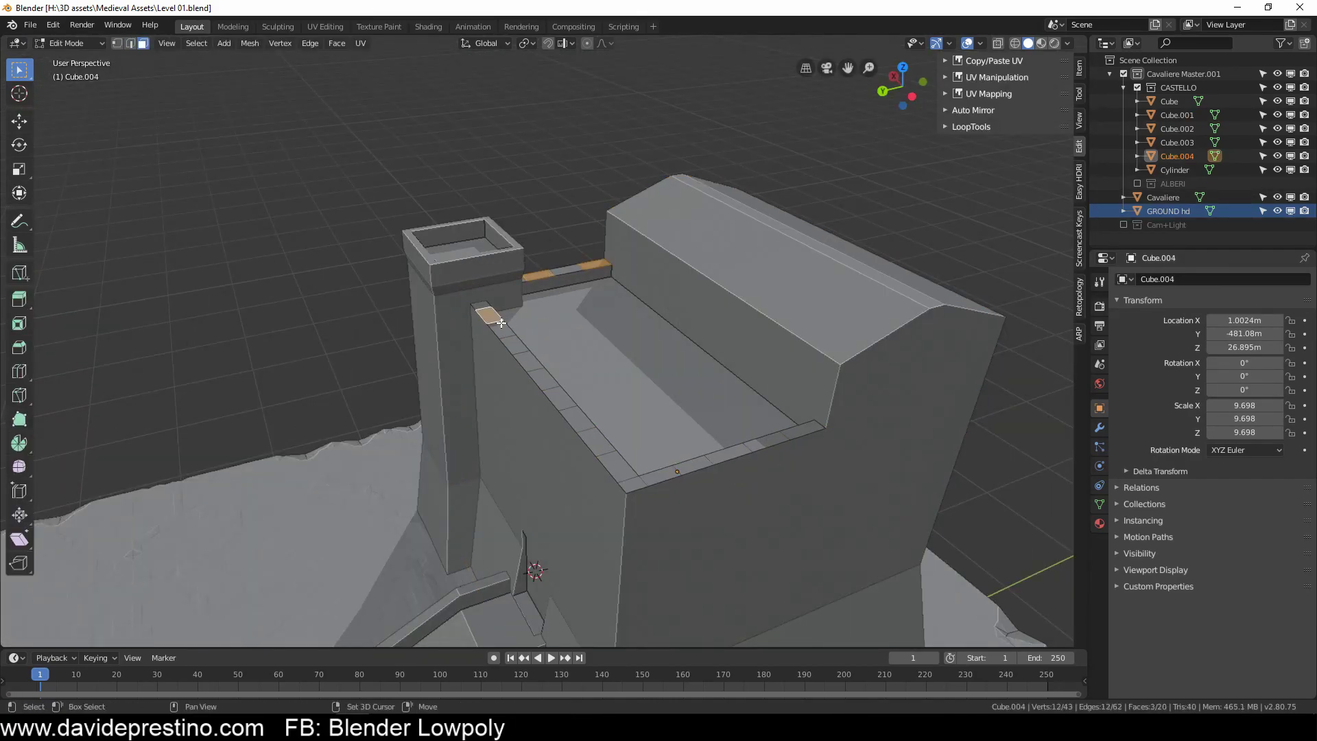
pyautogui.press('2')
pyautogui.keyDown('alt'); pyautogui.click(704, 466); pyautogui.keyUp('alt')
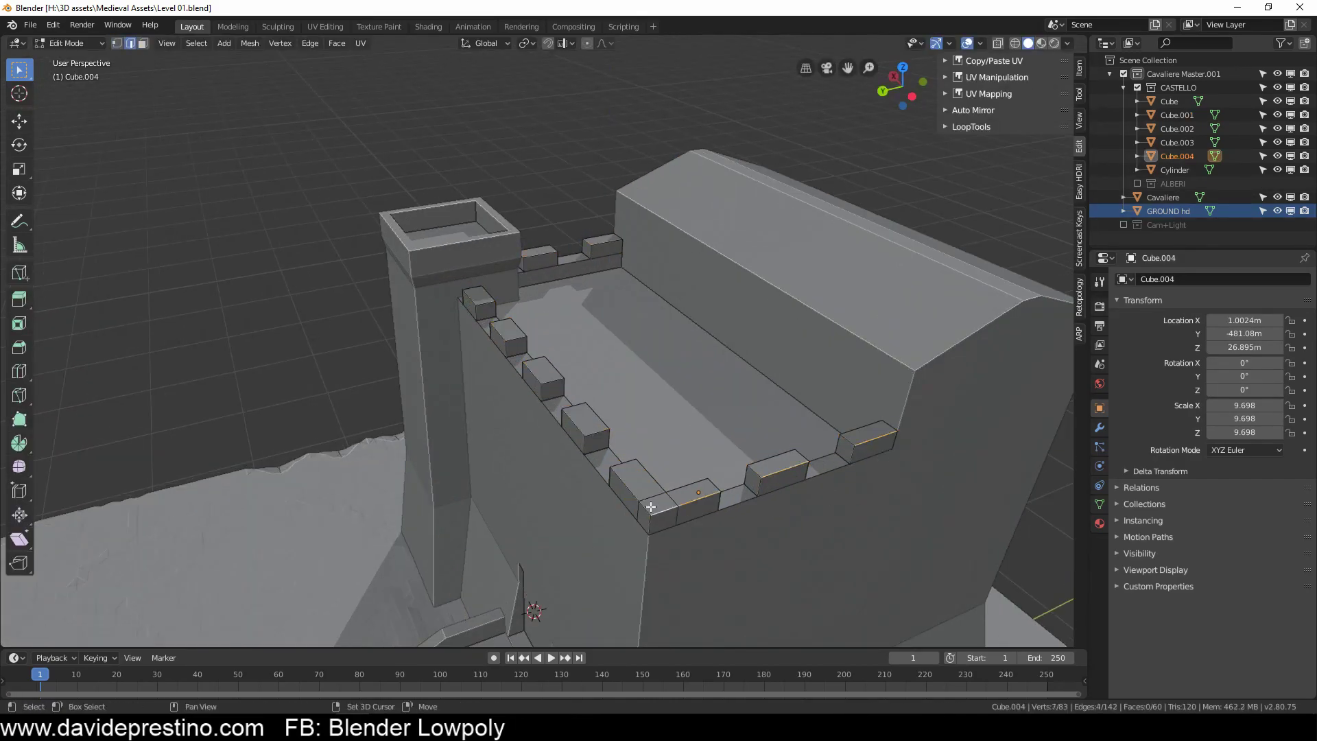
pyautogui.scroll(3, 626, 367)
pyautogui.scroll(3, 626, 462)
pyautogui.keyDown('alt'); pyautogui.keyDown('shift'); pyautogui.click(894, 444); pyautogui.keyUp('shift'); pyautogui.keyUp('alt')
pyautogui.scroll(-2, 391, 180)
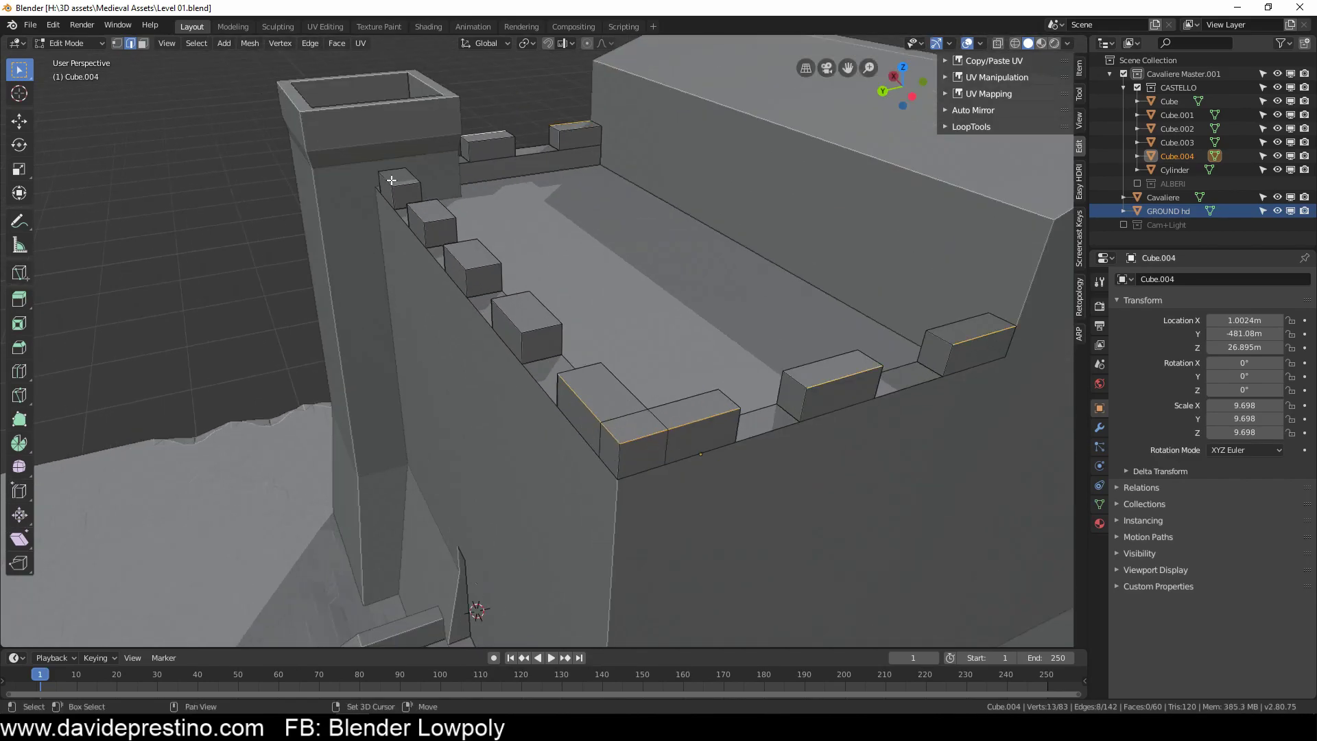
pyautogui.click(609, 354)
pyautogui.scroll(2, 676, 454)
pyautogui.scroll(1, 712, 502)
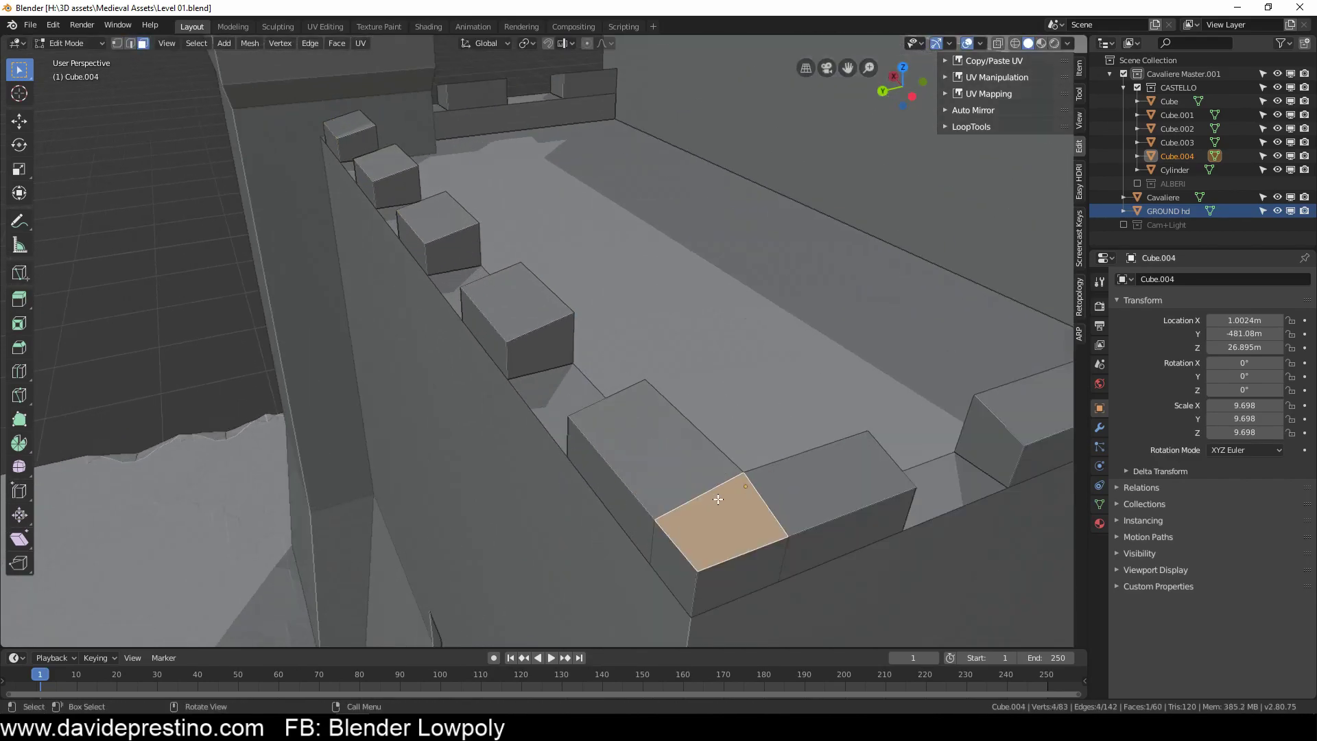
pyautogui.scroll(-3, 705, 566)
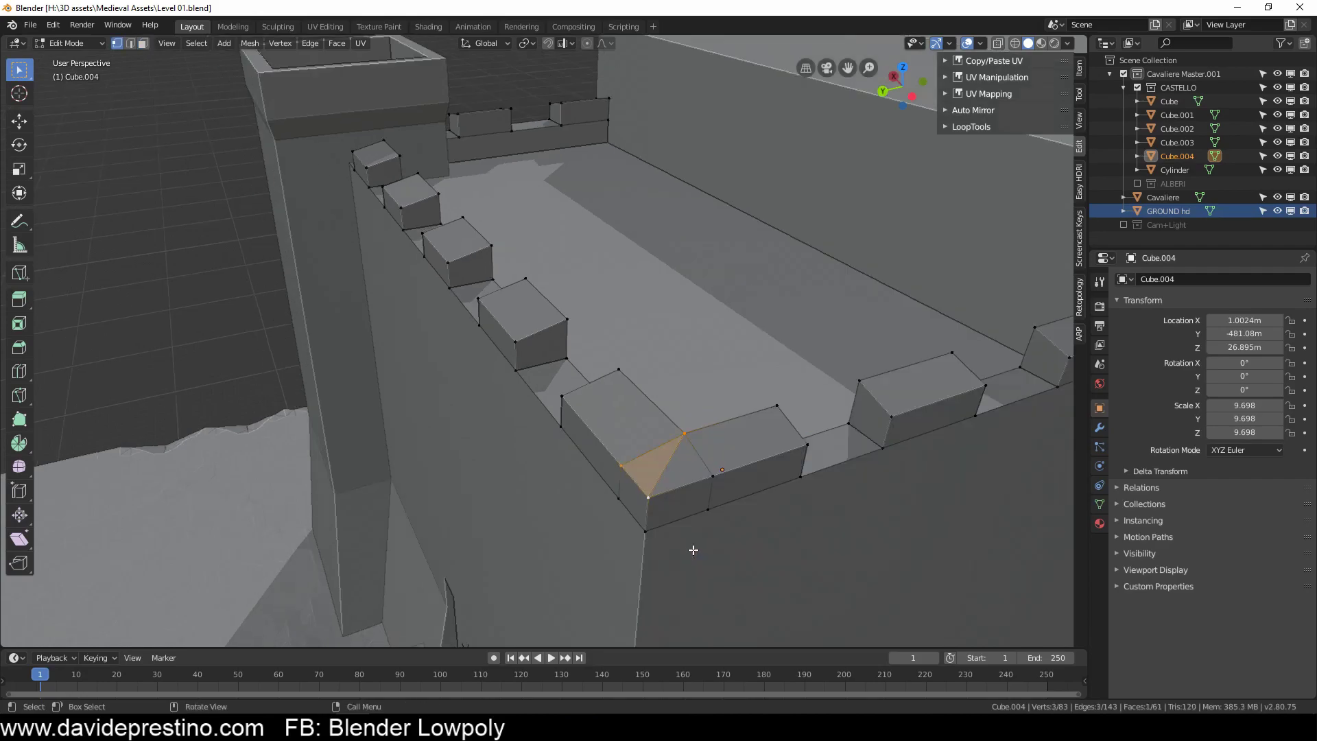
# Step: Separate the corner tower's top and loop-cut it into crenellations
pyautogui.press('Tab')
pyautogui.click(588, 434)
pyautogui.press('Tab')
pyautogui.scroll(3, 587, 371)
pyautogui.click(752, 269)
pyautogui.hotkey('ctrl', 'r')
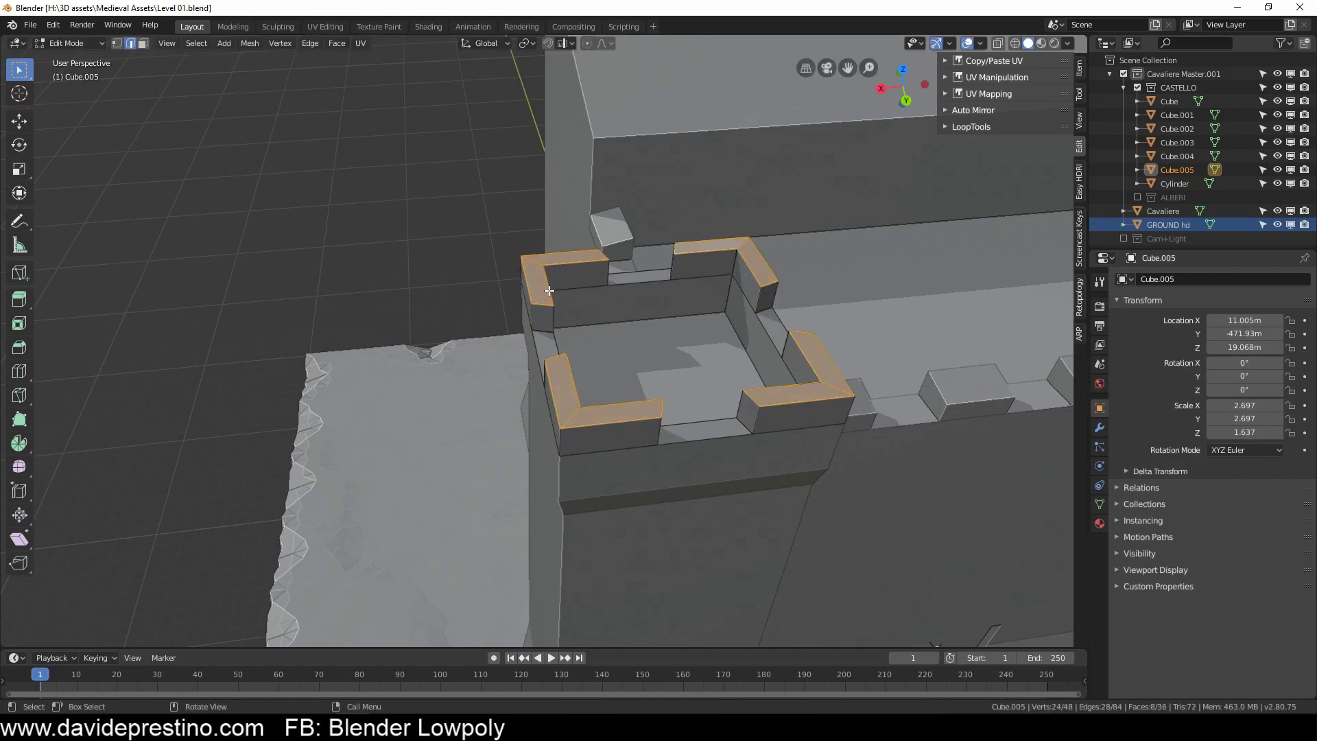
pyautogui.press('Tab')
pyautogui.scroll(-3, 720, 272)
# Step: Snap the Cavaliere knight to the 3D cursor on the wall walk
pyautogui.moveTo(642, 411); pyautogui.dragTo(588, 441, button='middle')
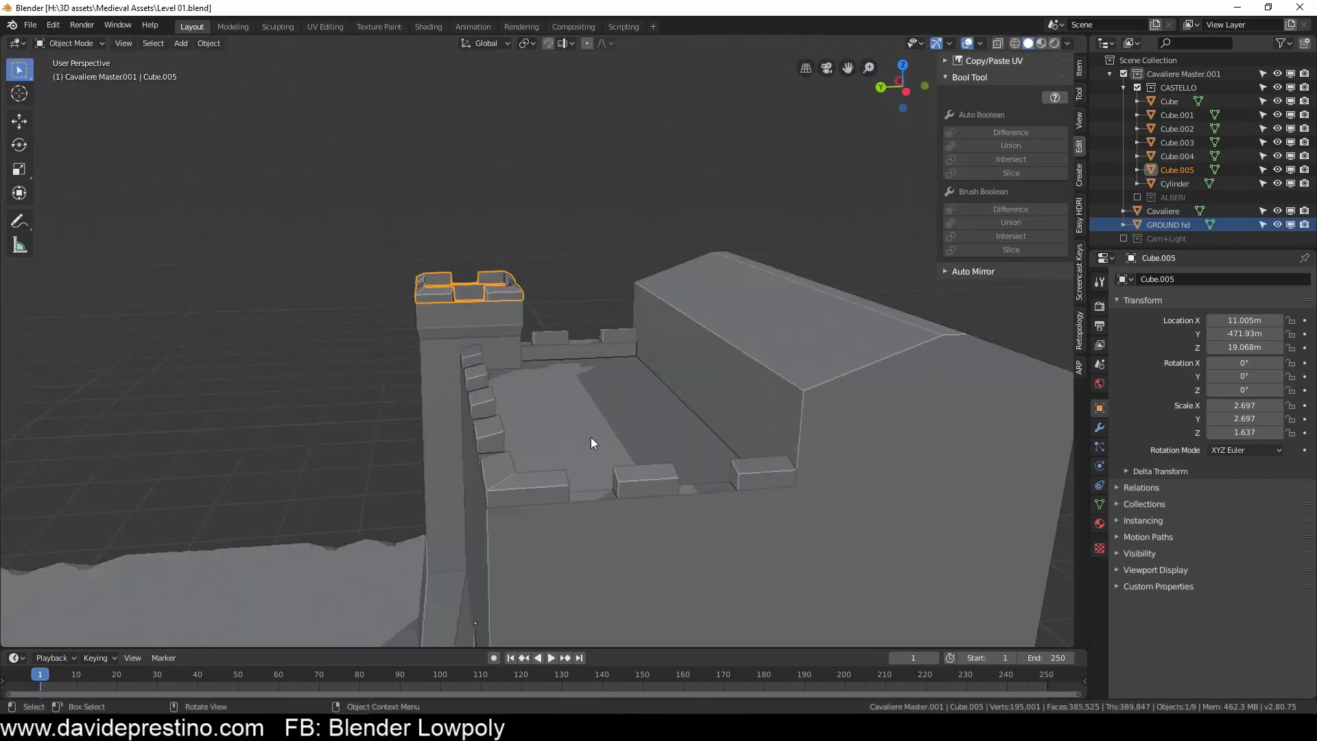
pyautogui.click(1164, 210)
pyautogui.scroll(3, 776, 380)
pyautogui.hotkey('shift', 's')
pyautogui.click(710, 318)
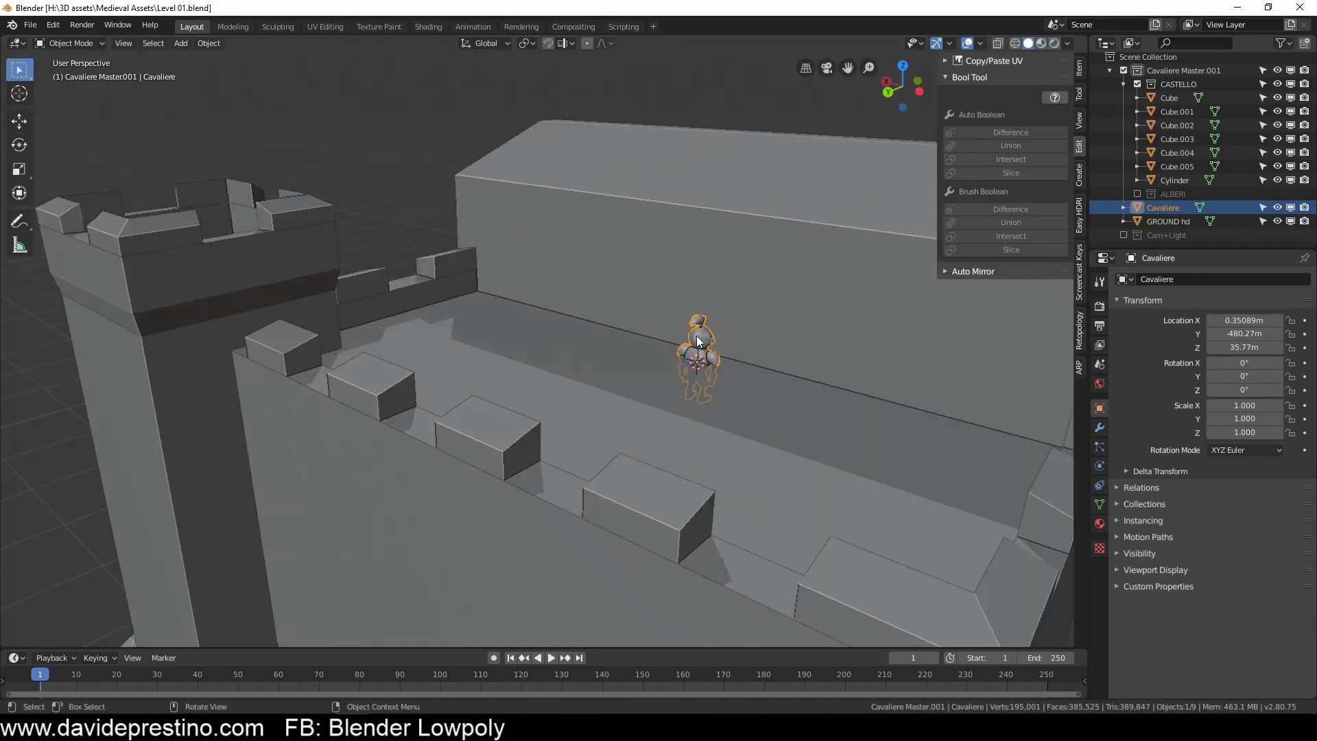
pyautogui.click(700, 295)
# Step: Add a cube at the knight's spot and reshape its faces in Edit Mode
pyautogui.hotkey('shift', 'a')
pyautogui.click(727, 387)
pyautogui.press('Tab')
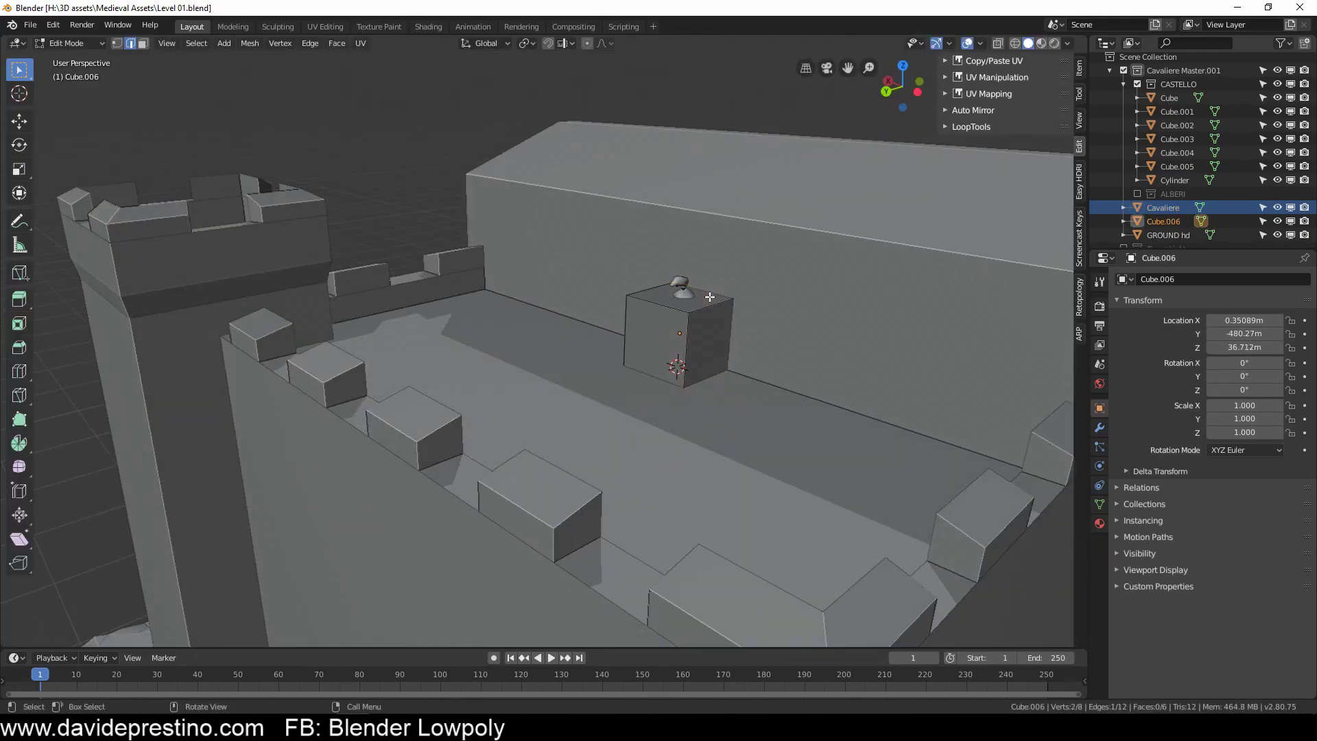
pyautogui.click(704, 259)
pyautogui.press('Tab')
pyautogui.moveTo(704, 260); pyautogui.dragTo(655, 320, button='middle')
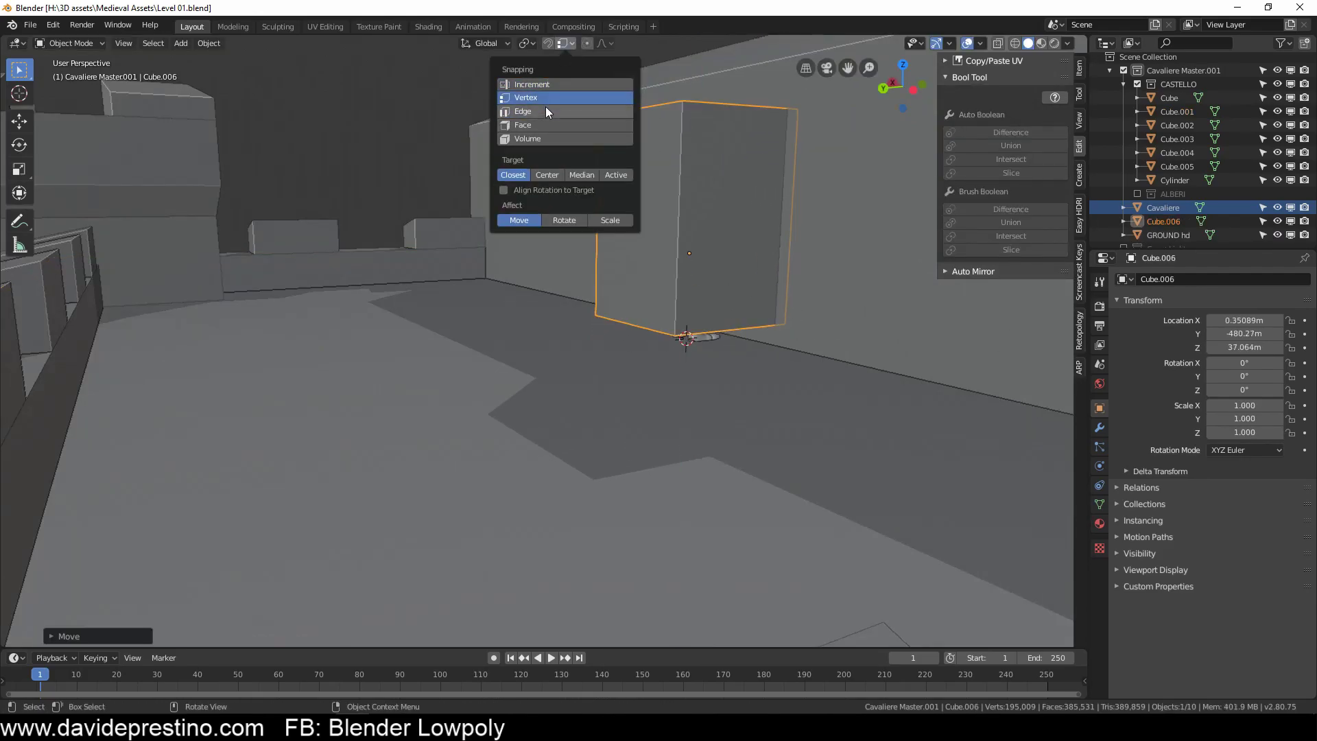
# Step: Lower the block around the knight and Boolean-Difference it out of the wall
pyautogui.moveTo(547, 111); pyautogui.dragTo(813, 284, button='middle')
pyautogui.press('g')
pyautogui.click(720, 229)
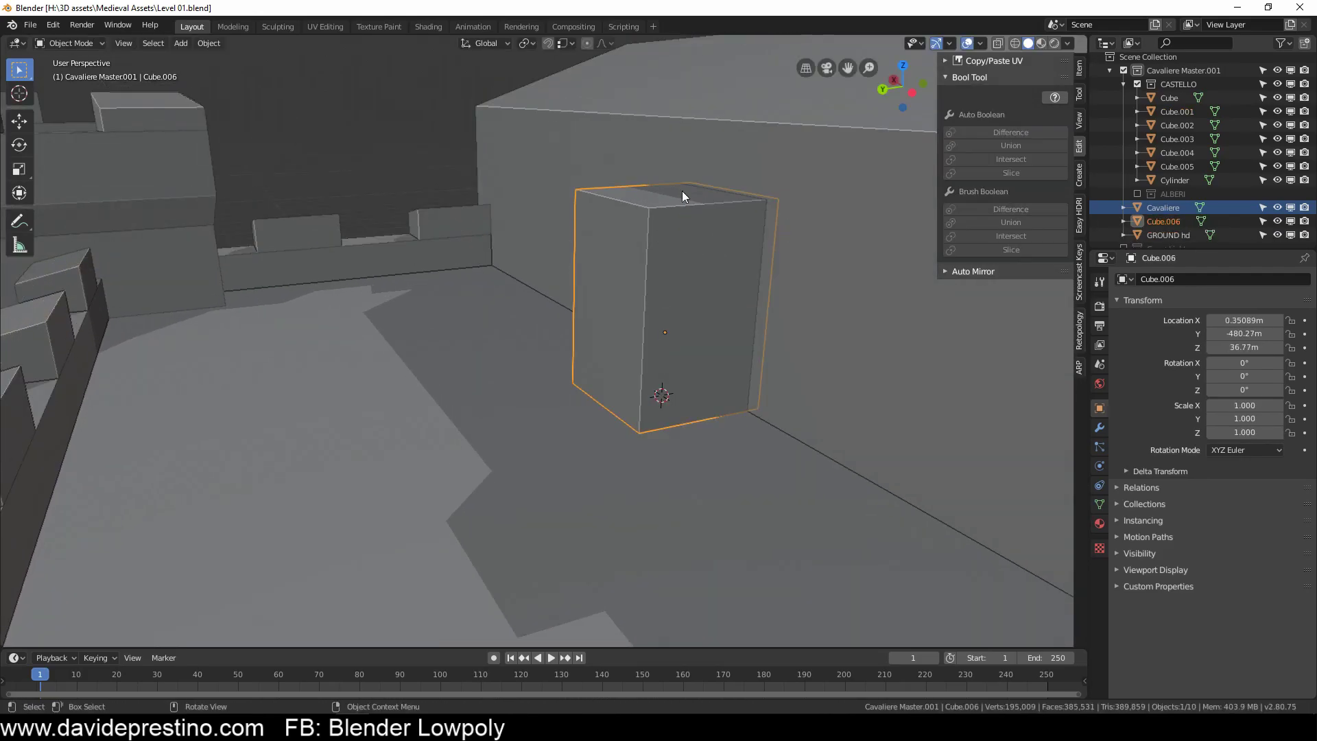
pyautogui.hotkey('ctrl', 'shift', 'b')
pyautogui.click(947, 137)
pyautogui.moveTo(746, 308)
pyautogui.mouseDown(button='middle')
pyautogui.moveTo(679, 448)
pyautogui.moveTo(590, 459)
pyautogui.moveTo(511, 494)
pyautogui.mouseUp(button='middle')
# Step: Add a cylinder scaled to 0.223 and extrude its top into a tall flagpole
pyautogui.hotkey('shift', 'a')
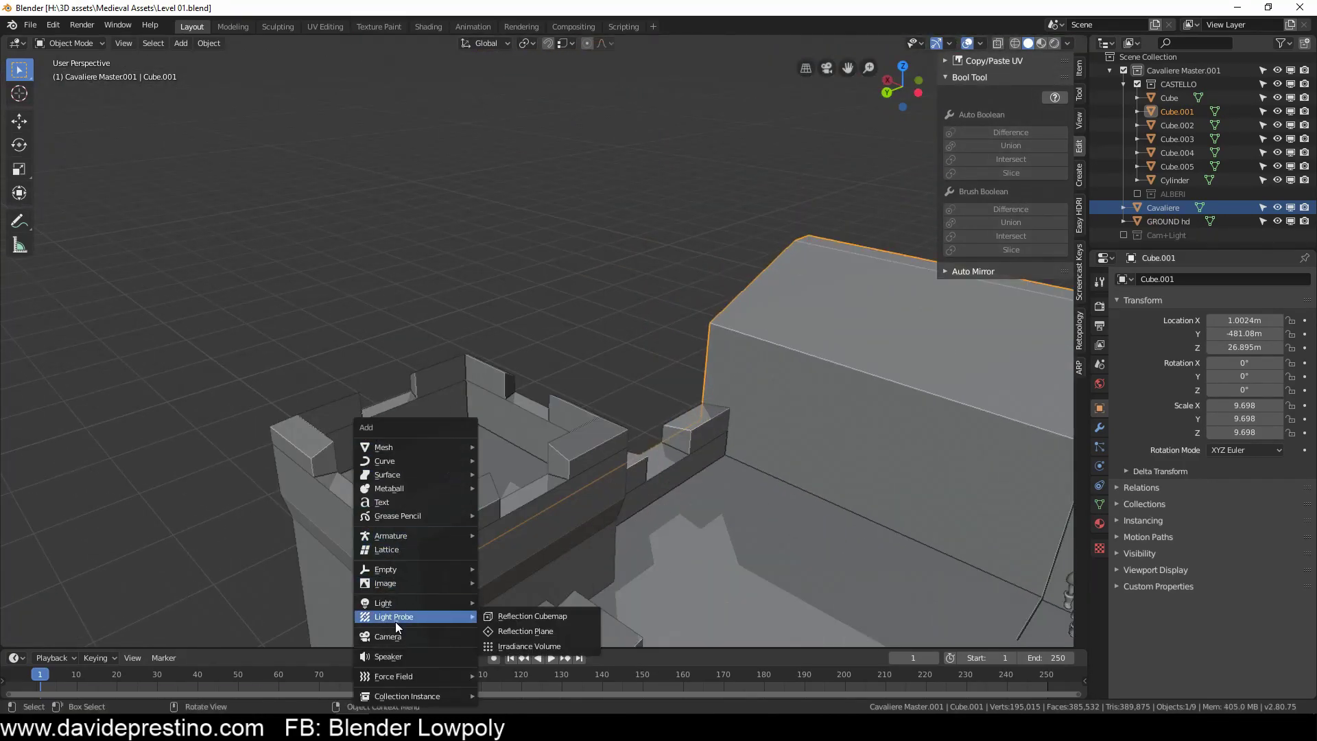
pyautogui.click(513, 254)
pyautogui.press('s')
pyautogui.click(461, 514)
pyautogui.scroll(3, 461, 515)
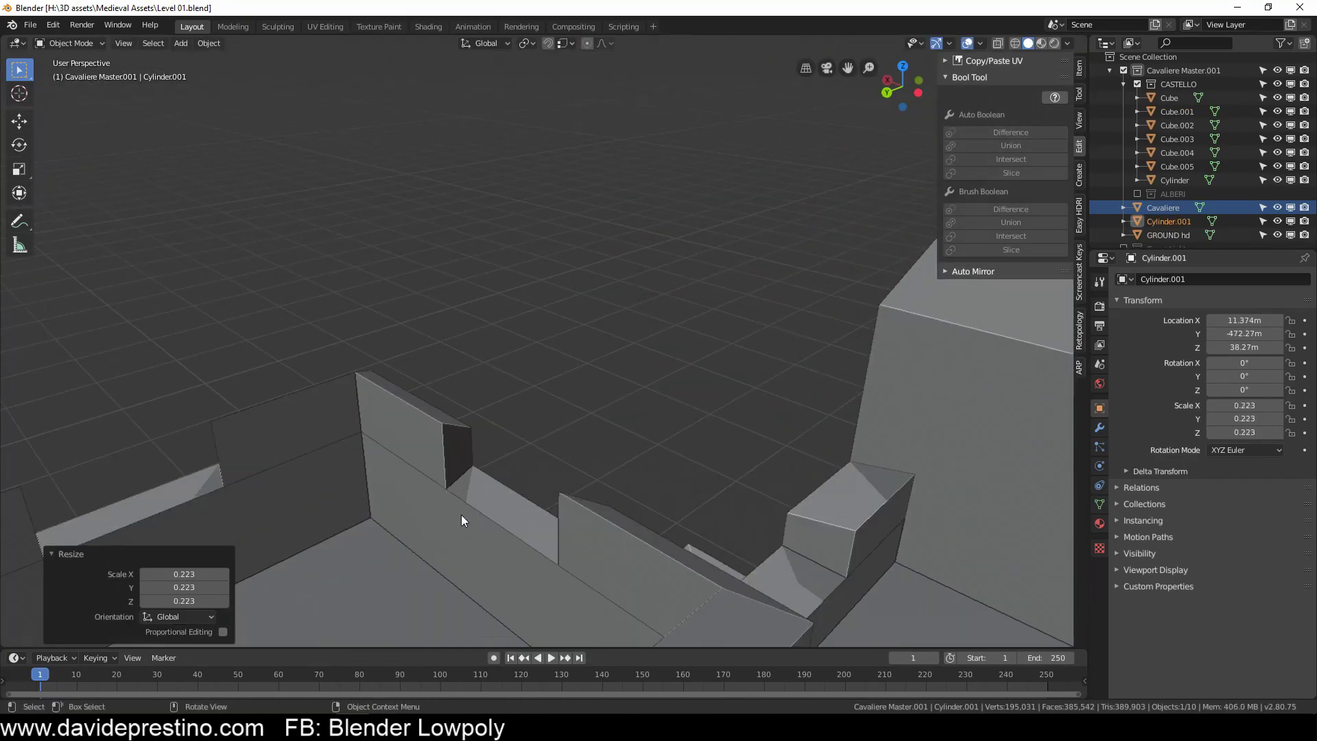
pyautogui.moveTo(461, 515)
pyautogui.mouseDown(button='middle')
pyautogui.moveTo(568, 472)
pyautogui.moveTo(590, 411)
pyautogui.mouseUp(button='middle')
pyautogui.press('Tab')
pyautogui.press('e')
pyautogui.click(633, 204)
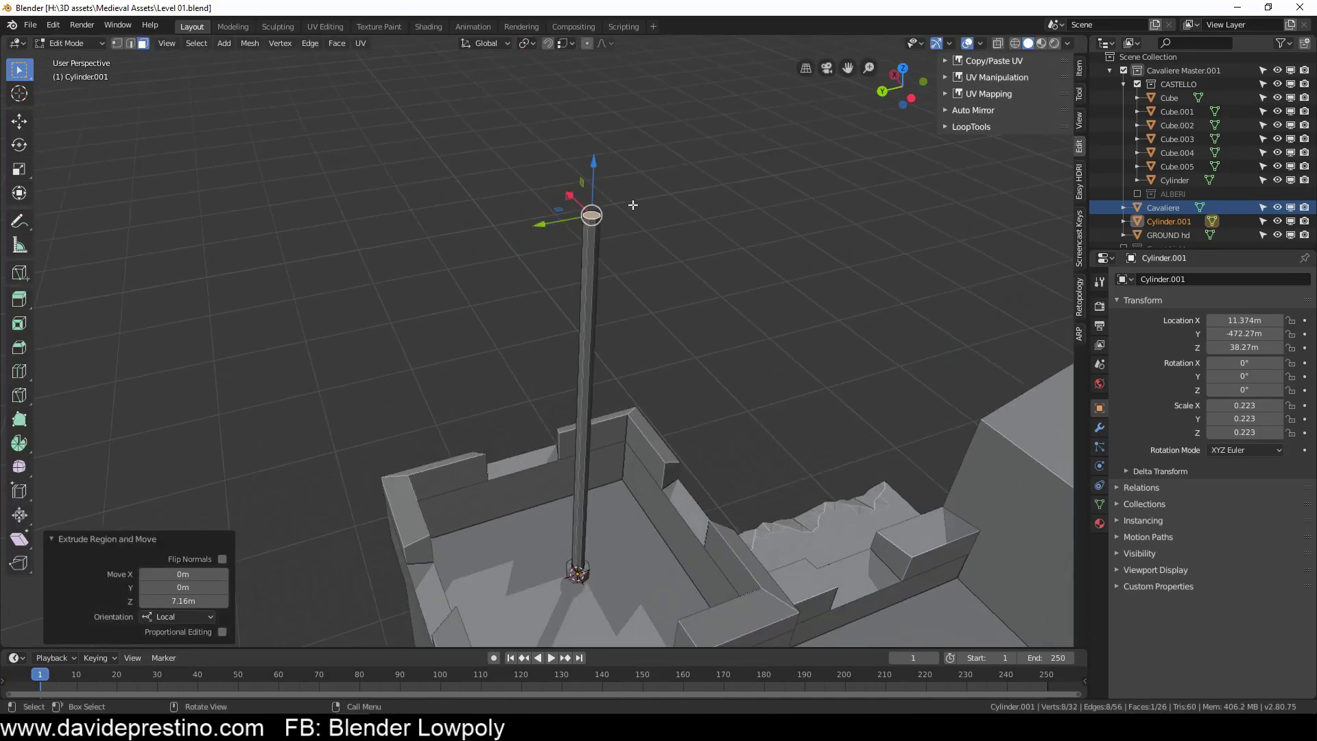
pyautogui.press('Tab')
# Step: Duplicate the flagpole and snap the copy to the 3D cursor on another tower
pyautogui.moveTo(695, 169)
pyautogui.mouseDown(button='middle')
pyautogui.moveTo(509, 379)
pyautogui.moveTo(664, 367)
pyautogui.mouseUp(button='middle')
pyautogui.hotkey('shift', 'd')
pyautogui.click(509, 379)
pyautogui.hotkey('shift', 's')
pyautogui.click(664, 289)
pyautogui.scroll(-5, 538, 374)
pyautogui.moveTo(538, 373); pyautogui.dragTo(376, 566, button='middle')
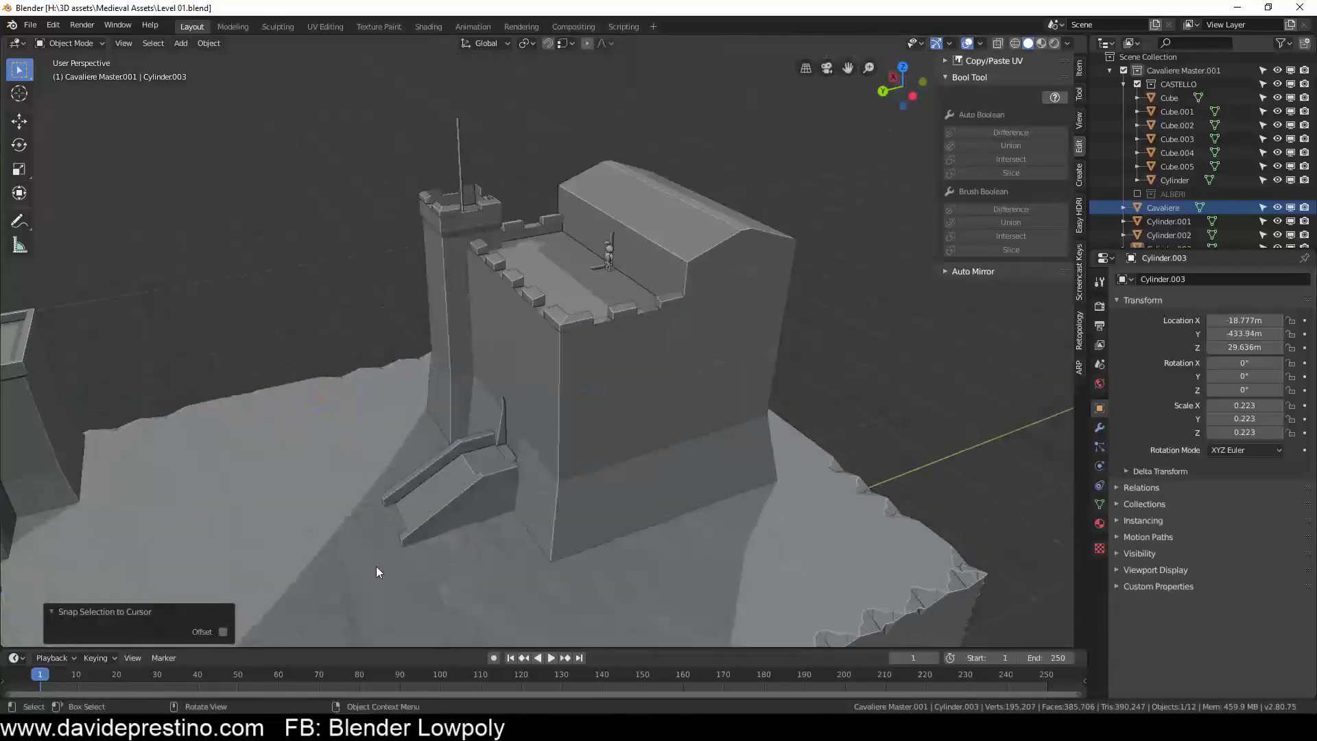
pyautogui.scroll(8, 585, 342)
# Step: Add a circle and rotate it 90° around Z against the wall
pyautogui.hotkey('shift', 'a')
pyautogui.click(702, 364)
pyautogui.write('rz90')
pyautogui.press('Return')
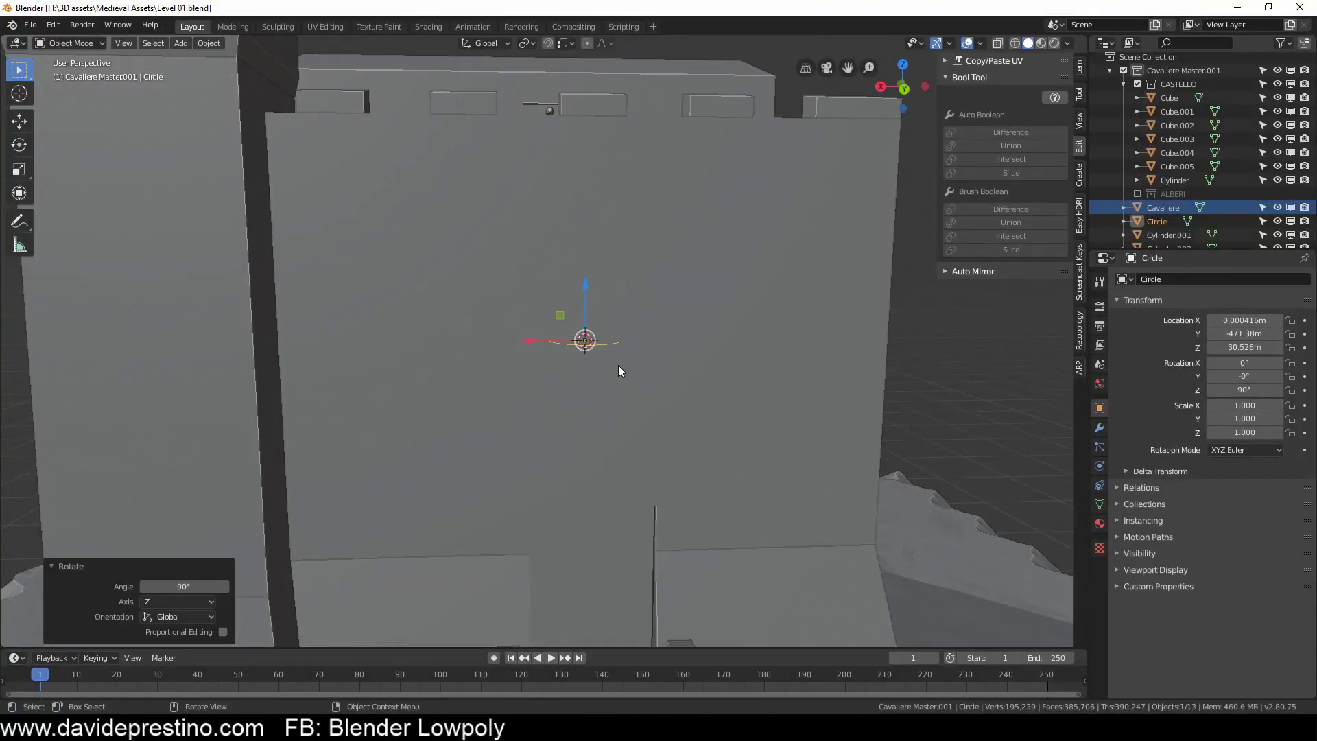
# Step: Rotate the window circle 90° on X to stand against the wall, and scale it down
pyautogui.moveTo(618, 365); pyautogui.dragTo(670, 377, button='middle')
pyautogui.write('rx90')
pyautogui.press('Return')
pyautogui.press('s')
pyautogui.press('Tab')
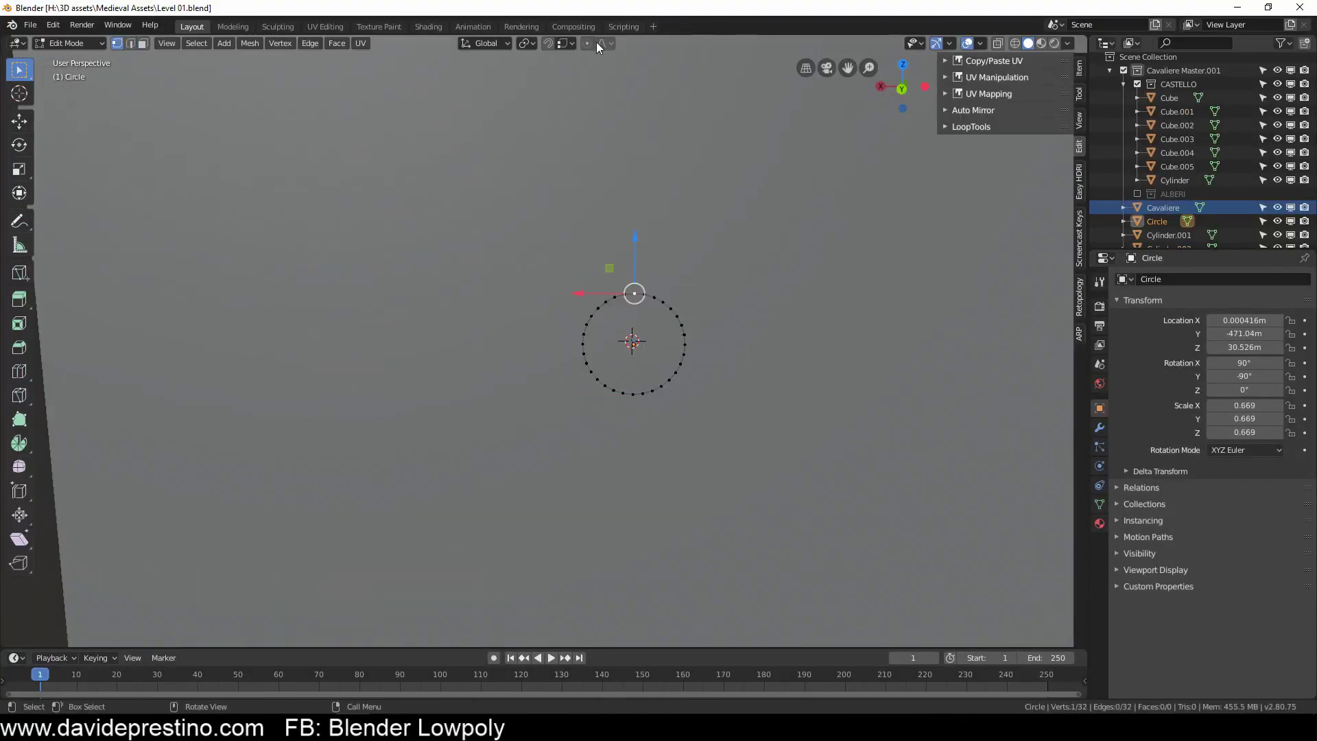
# Step: Pull the circle's top vertex up along Z with root falloff to form a pointed arch
pyautogui.click(566, 131)
pyautogui.press('g')
pyautogui.press('z')
pyautogui.click(742, 328)
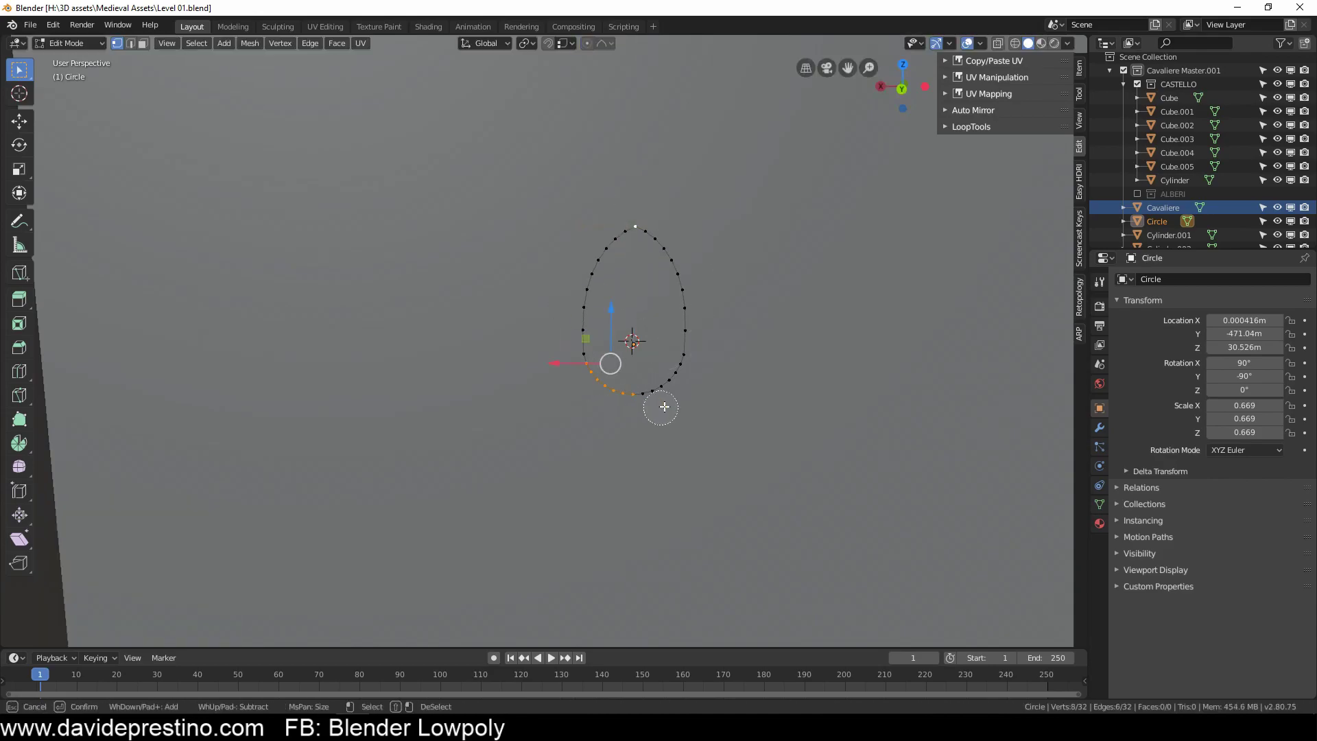
# Step: Delete the lower vertices, fill the arch outline with a face and extrude it into depth
pyautogui.click(635, 443)
pyautogui.press('a')
pyautogui.press('f')
pyautogui.press('e')
pyautogui.click(474, 420)
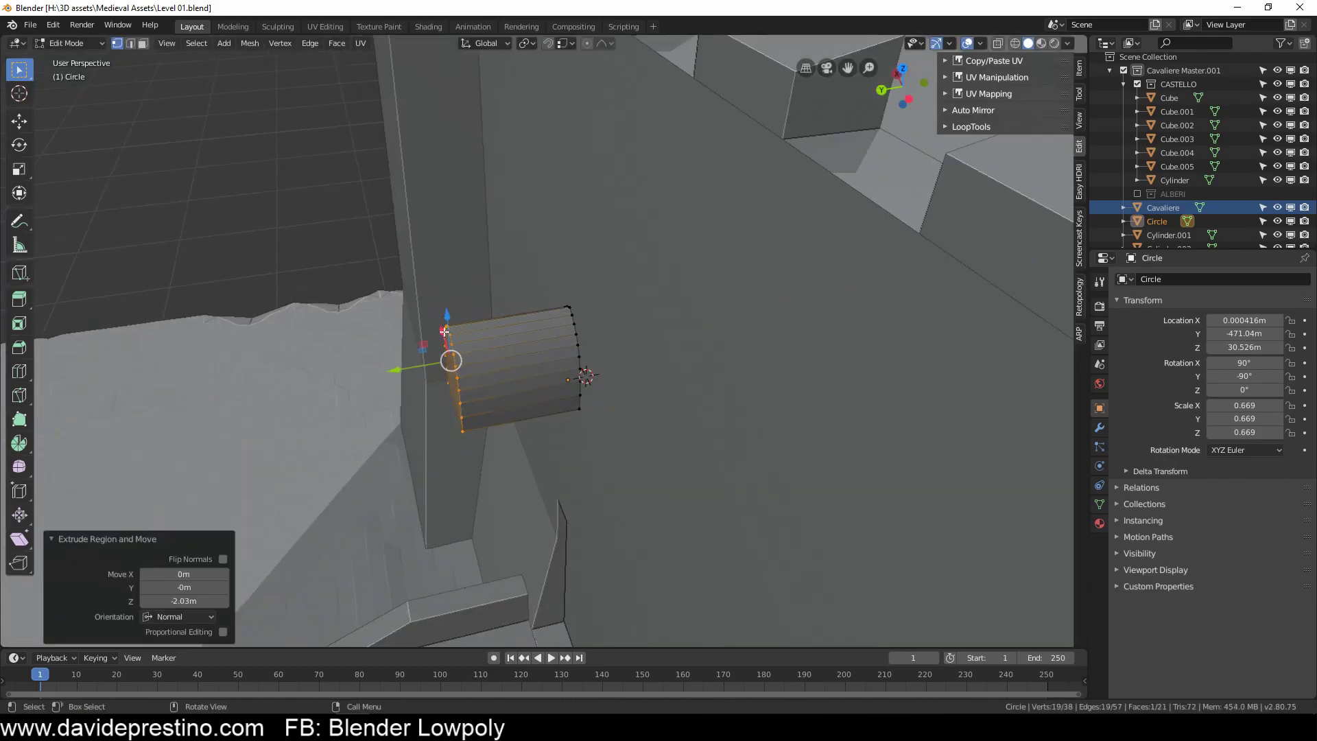
pyautogui.press('Tab')
pyautogui.moveTo(475, 421); pyautogui.dragTo(542, 375, button='middle')
# Step: Duplicate the arch cutter and space the copies along the wall on the X axis
pyautogui.hotkey('shift', 'd')
pyautogui.press('Escape')
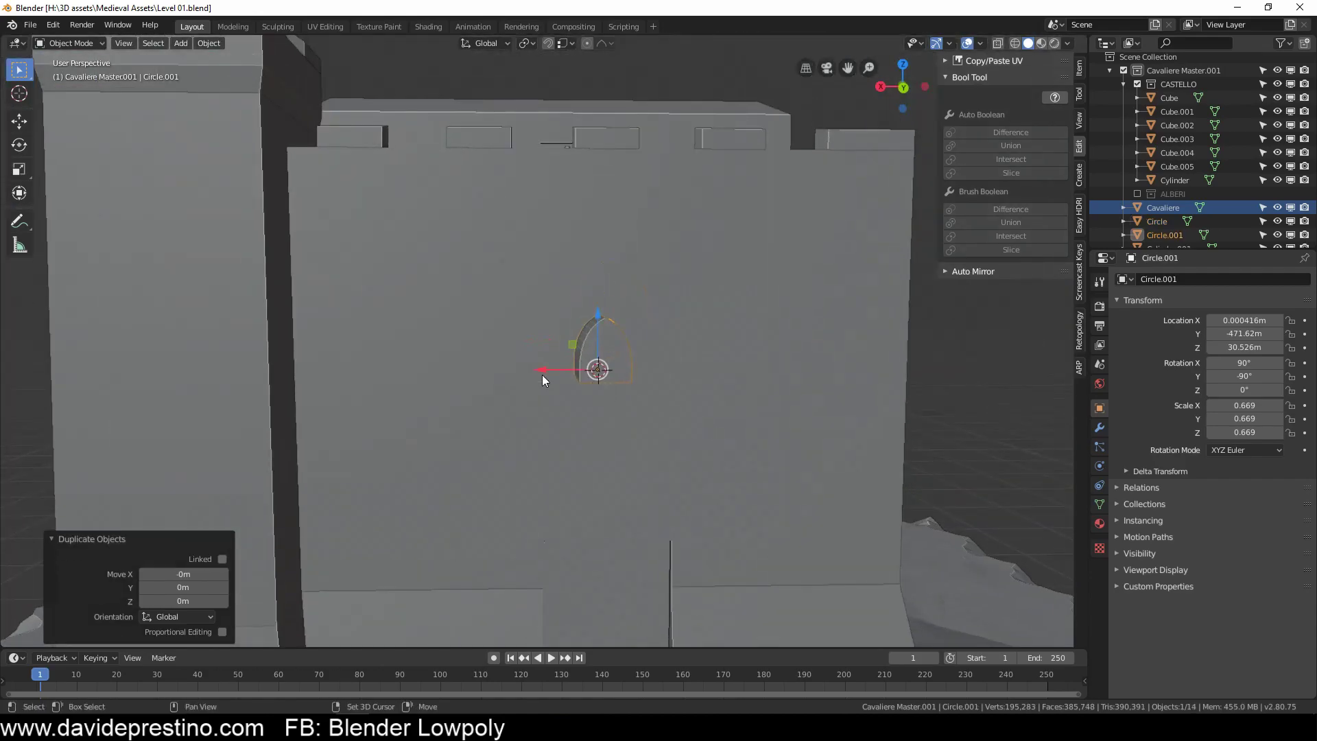
pyautogui.scroll(-5, 378, 376)
pyautogui.press('KP_7')
pyautogui.hotkey('shift', 'd')
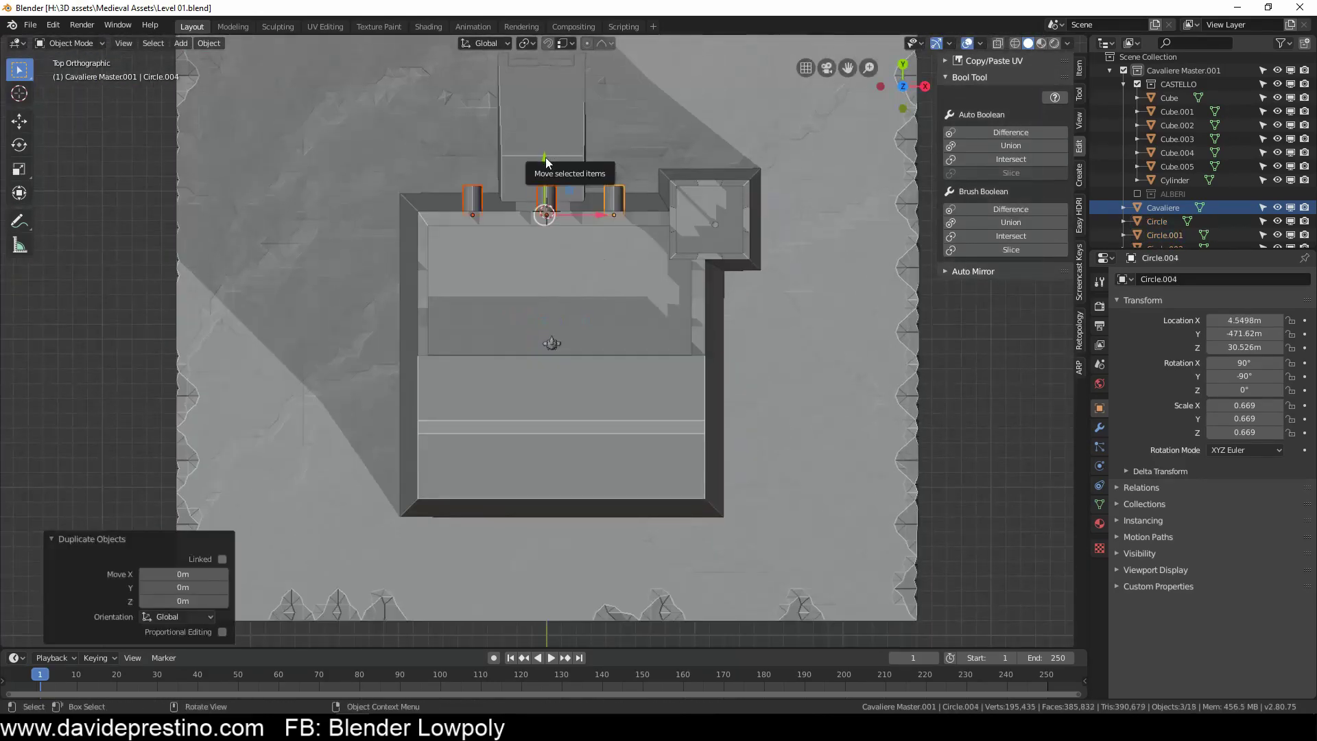
pyautogui.press('g')
pyautogui.press('x')
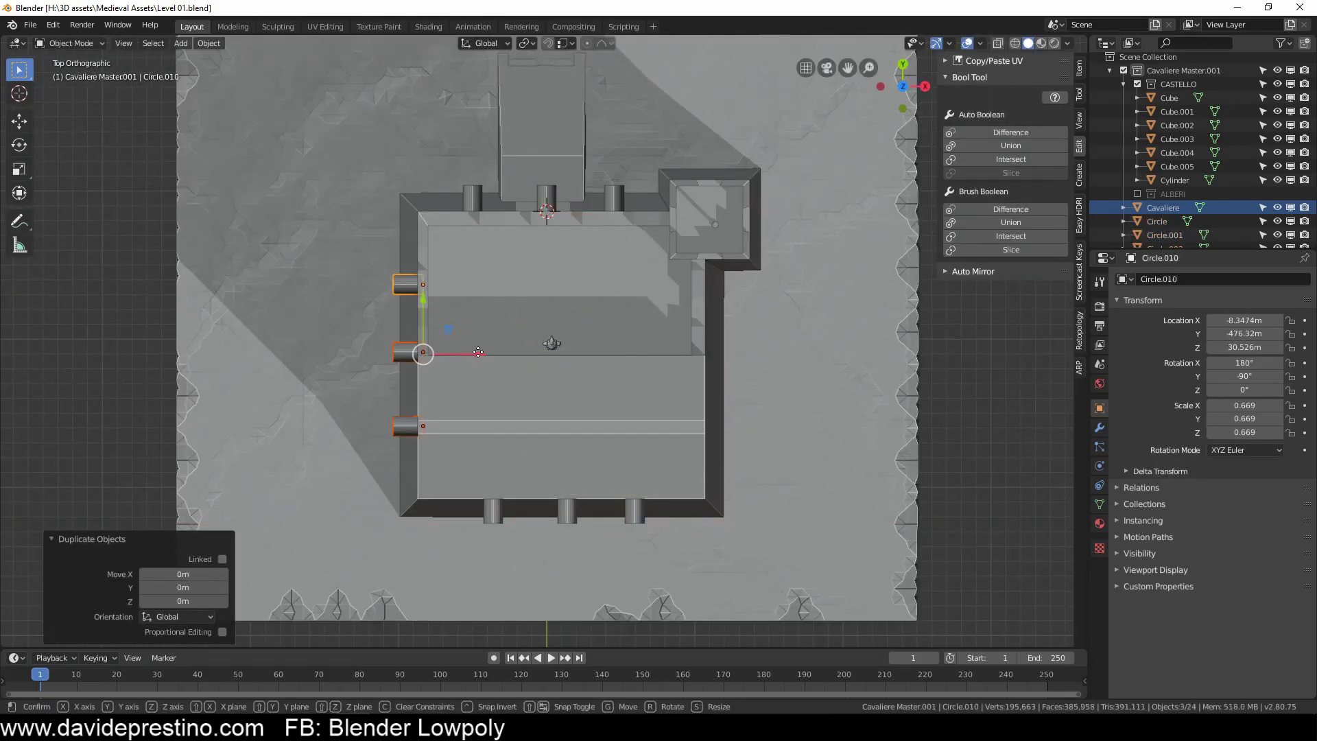
pyautogui.click(730, 324)
# Step: Add more arch copies, raised along Z and shifted along Y
pyautogui.moveTo(731, 324)
pyautogui.mouseDown(button='middle')
pyautogui.moveTo(618, 412)
pyautogui.moveTo(737, 431)
pyautogui.moveTo(465, 396)
pyautogui.mouseUp(button='middle')
pyautogui.hotkey('shift', 'd')
pyautogui.press('z')
pyautogui.click(612, 422)
pyautogui.hotkey('shift', 'd')
pyautogui.press('y')
pyautogui.click(465, 396)
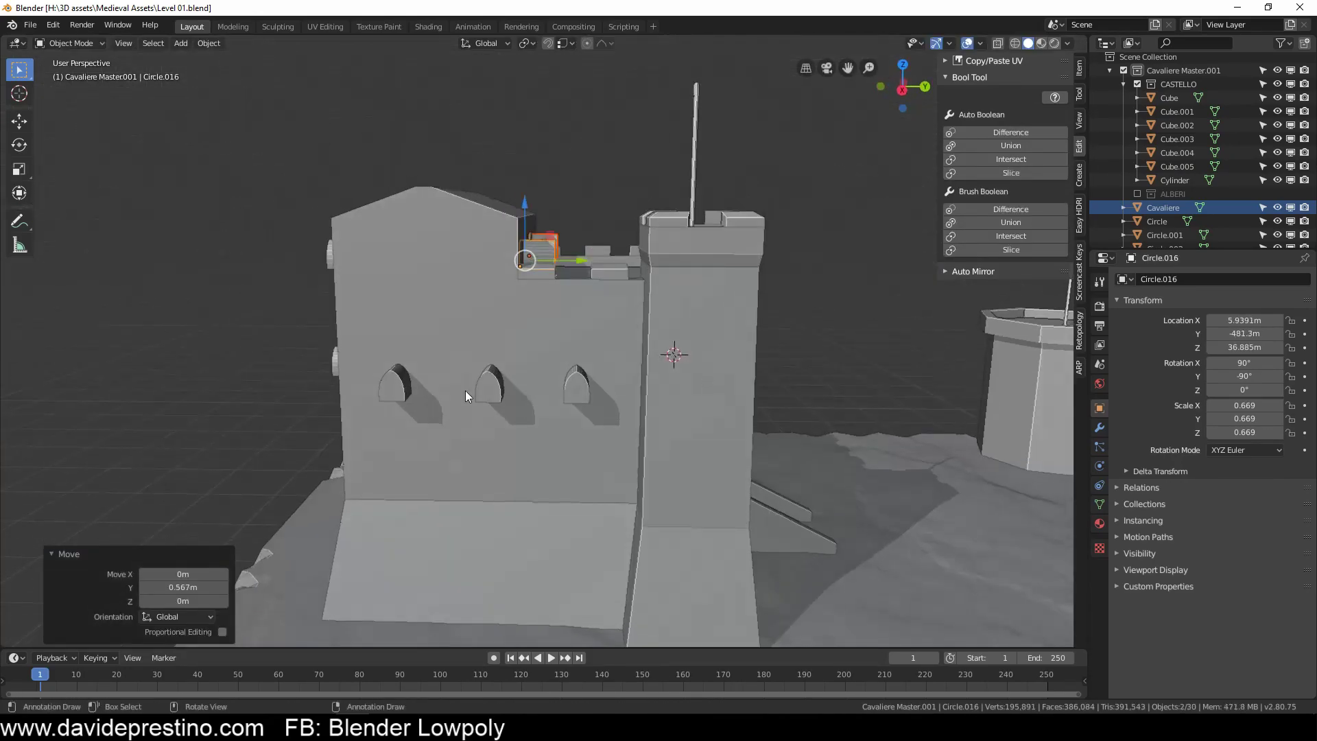
pyautogui.click(402, 207)
# Step: Duplicate another window opening and slide it into position along the wall
pyautogui.moveTo(402, 208); pyautogui.dragTo(430, 364, button='middle')
pyautogui.hotkey('shift', 'd')
pyautogui.click(523, 414)
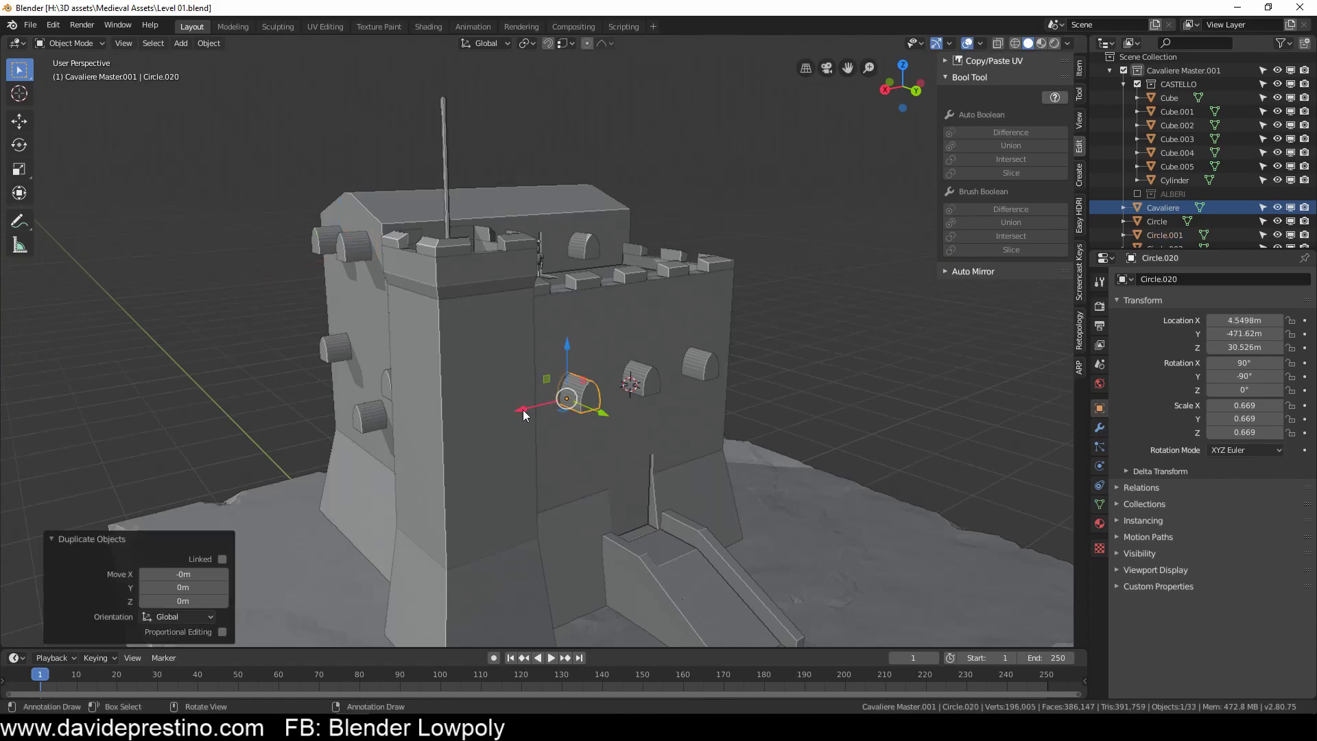
pyautogui.press('Escape')
pyautogui.moveTo(215, 343); pyautogui.dragTo(436, 402, button='middle')
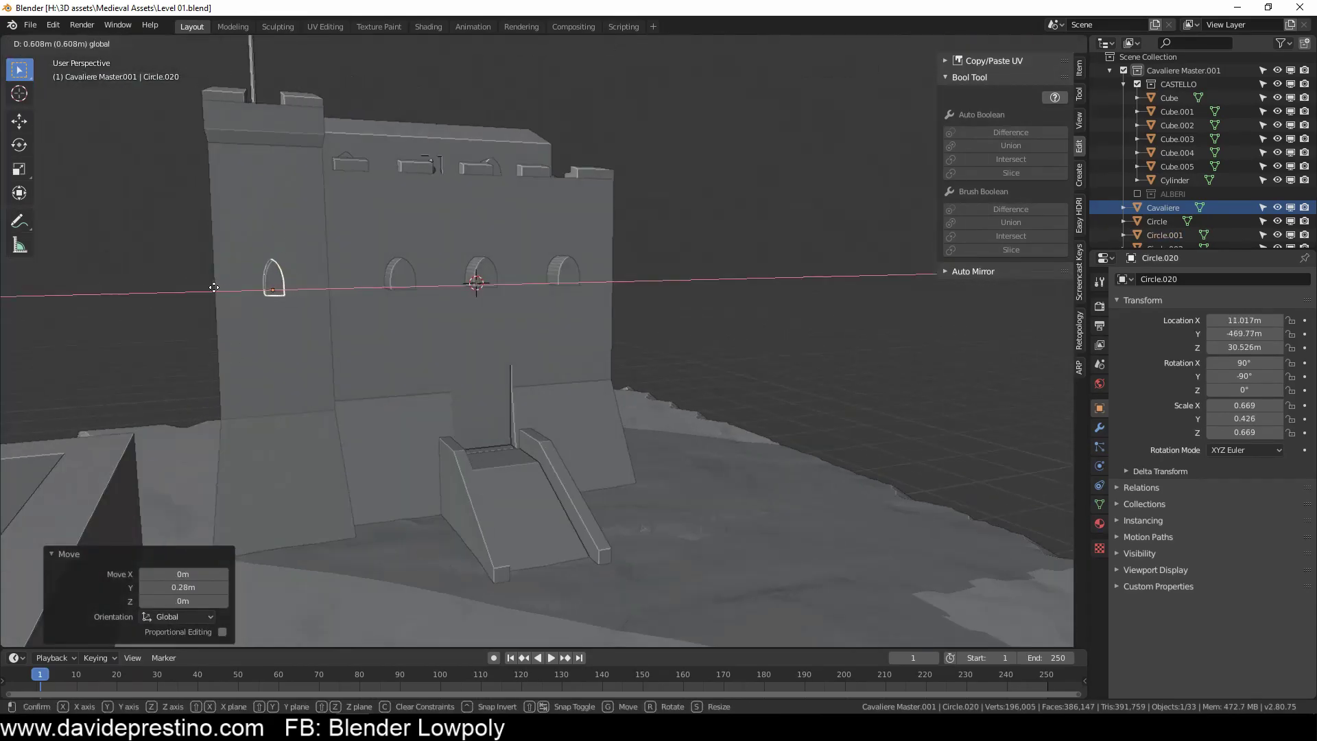
pyautogui.press('g')
pyautogui.press('z')
pyautogui.click(436, 402)
# Step: Undo the extra window copies and select the remaining window openings
pyautogui.moveTo(428, 451)
pyautogui.mouseDown(button='middle')
pyautogui.moveTo(528, 471)
pyautogui.moveTo(660, 387)
pyautogui.moveTo(913, 313)
pyautogui.moveTo(635, 392)
pyautogui.moveTo(493, 394)
pyautogui.moveTo(610, 381)
pyautogui.moveTo(814, 480)
pyautogui.moveTo(756, 328)
pyautogui.mouseUp(button='middle')
pyautogui.hotkey('ctrl', 'z')
pyautogui.click(492, 394)
pyautogui.click(533, 426)
pyautogui.moveTo(834, 277)
pyautogui.mouseDown(button='middle')
pyautogui.moveTo(712, 405)
pyautogui.moveTo(697, 380)
pyautogui.moveTo(697, 410)
pyautogui.moveTo(578, 443)
pyautogui.moveTo(521, 412)
pyautogui.mouseUp(button='middle')
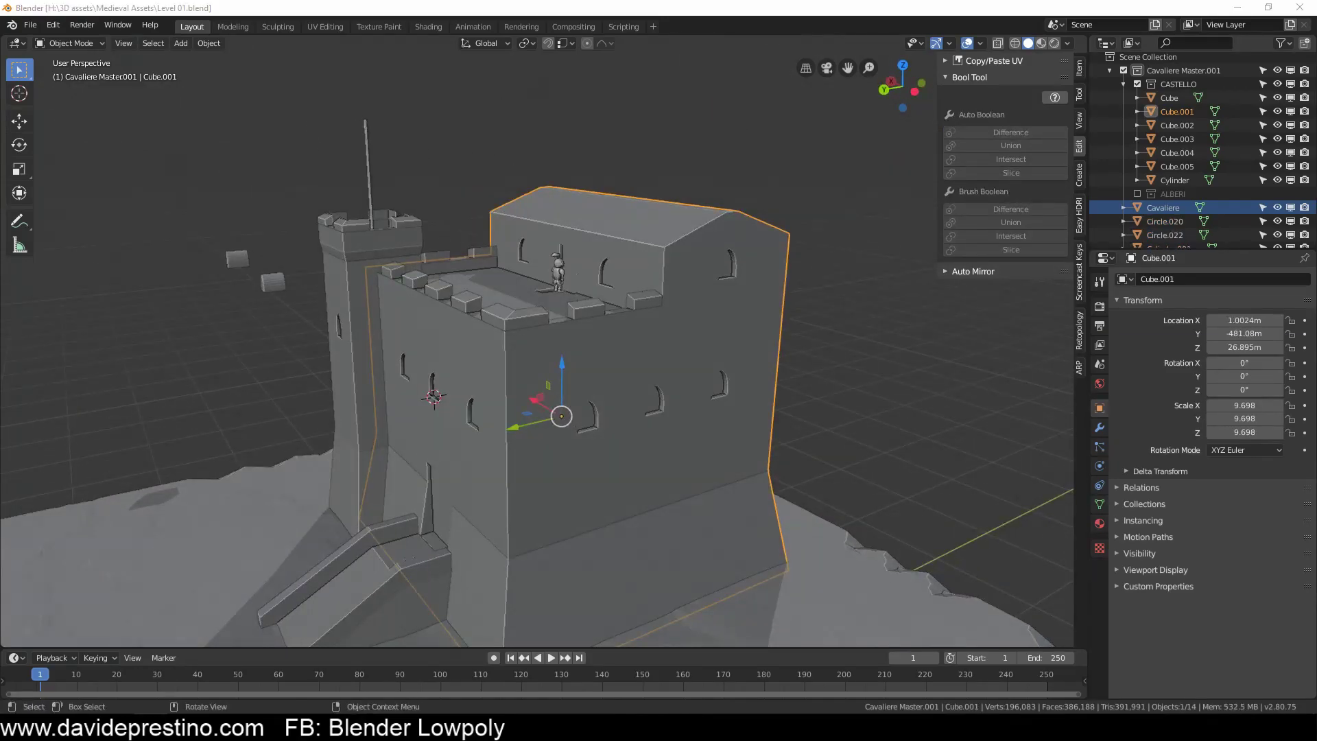
pyautogui.moveTo(205, 343)
pyautogui.mouseDown(button='middle')
pyautogui.moveTo(404, 400)
pyautogui.moveTo(524, 459)
pyautogui.mouseUp(button='middle')
# Step: Frame a window on another side, select the corner-tower window and use the object context menu
pyautogui.click(425, 563)
pyautogui.press('KP_Decimal')
pyautogui.scroll(5, 574, 435)
pyautogui.scroll(-8, 498, 455)
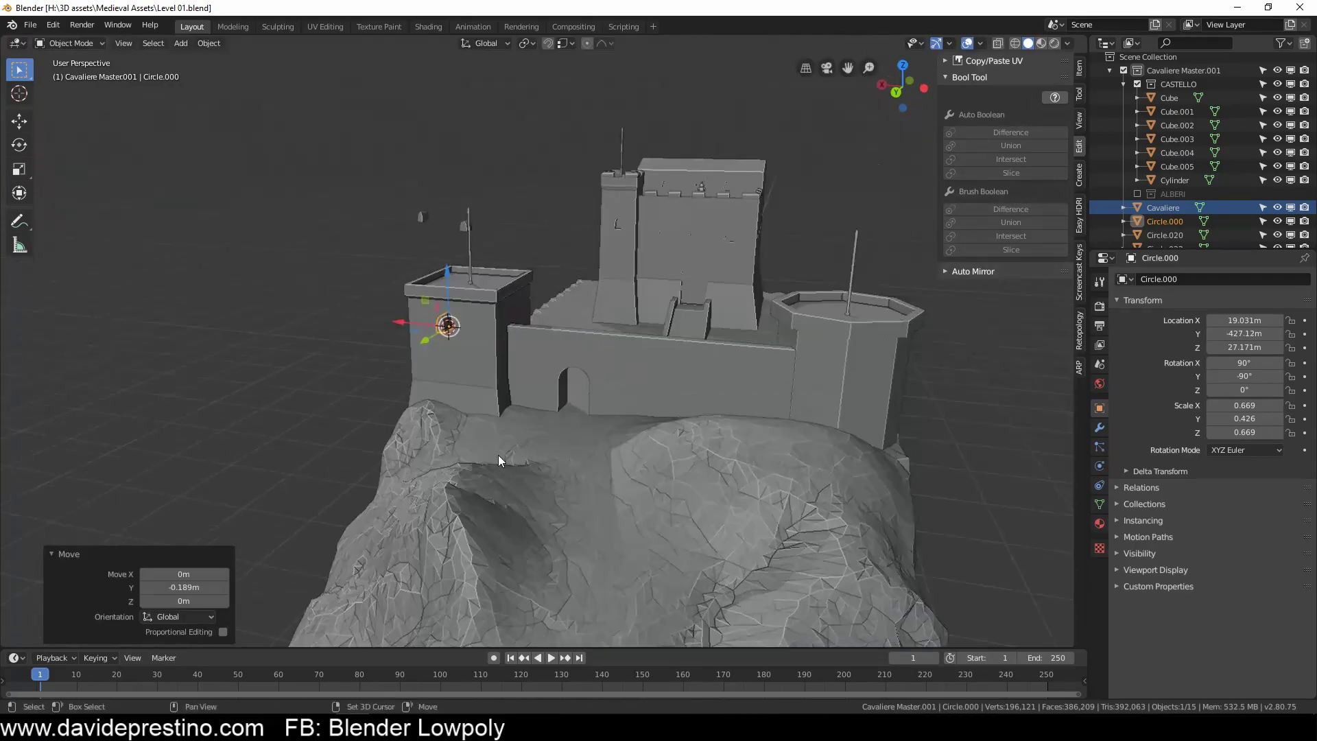
pyautogui.keyDown('shift'); pyautogui.click(498, 455); pyautogui.keyUp('shift')
pyautogui.rightClick(402, 336)
pyautogui.click(402, 337)
pyautogui.moveTo(402, 336)
pyautogui.mouseDown(button='middle')
pyautogui.moveTo(469, 494)
pyautogui.moveTo(521, 411)
pyautogui.moveTo(615, 364)
pyautogui.mouseUp(button='middle')
pyautogui.scroll(3, 469, 494)
# Step: Add two centred edge loops around the octagonal tower's rim
pyautogui.click(630, 295)
pyautogui.press('Tab')
pyautogui.scroll(3, 630, 295)
pyautogui.moveTo(630, 295); pyautogui.dragTo(747, 322, button='middle')
pyautogui.hotkey('ctrl', 'r')
pyautogui.click(747, 322)
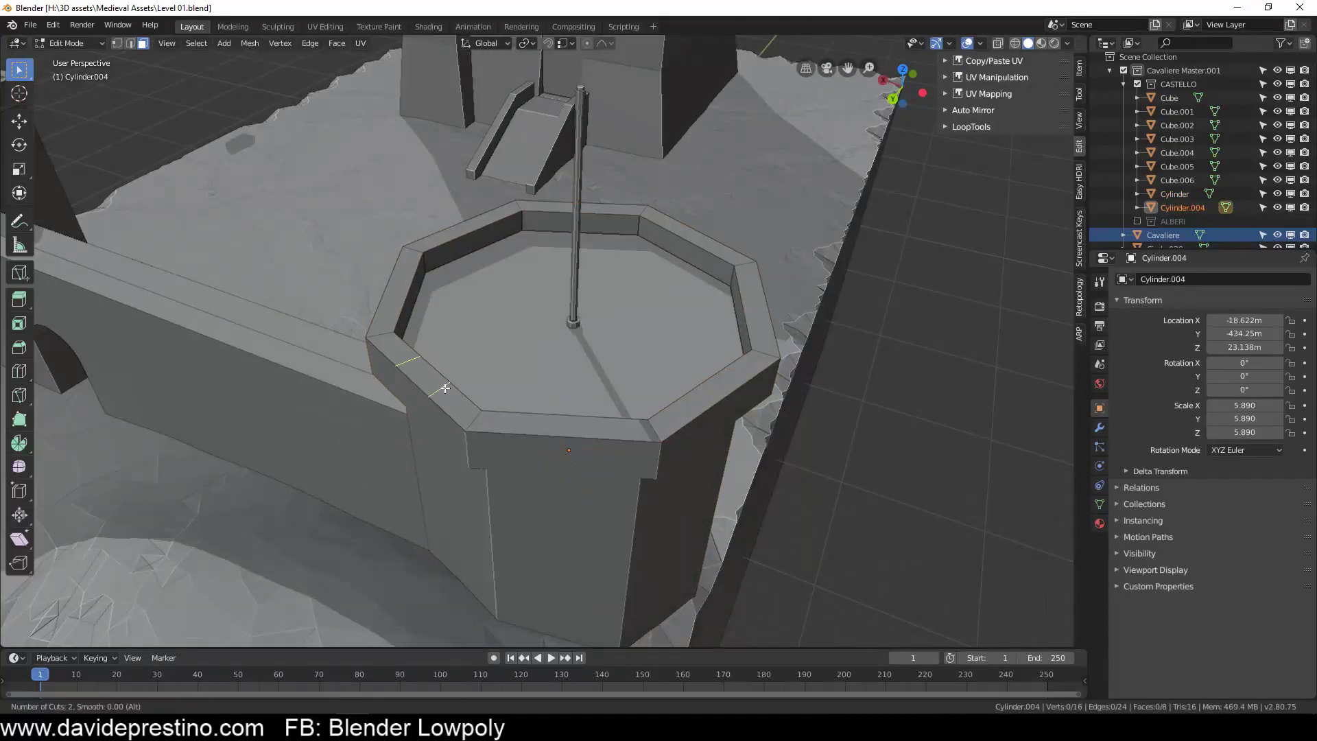
pyautogui.rightClick(747, 322)
# Step: Extrude alternating rim faces upward into battlements
pyautogui.press('3')
pyautogui.click(386, 317)
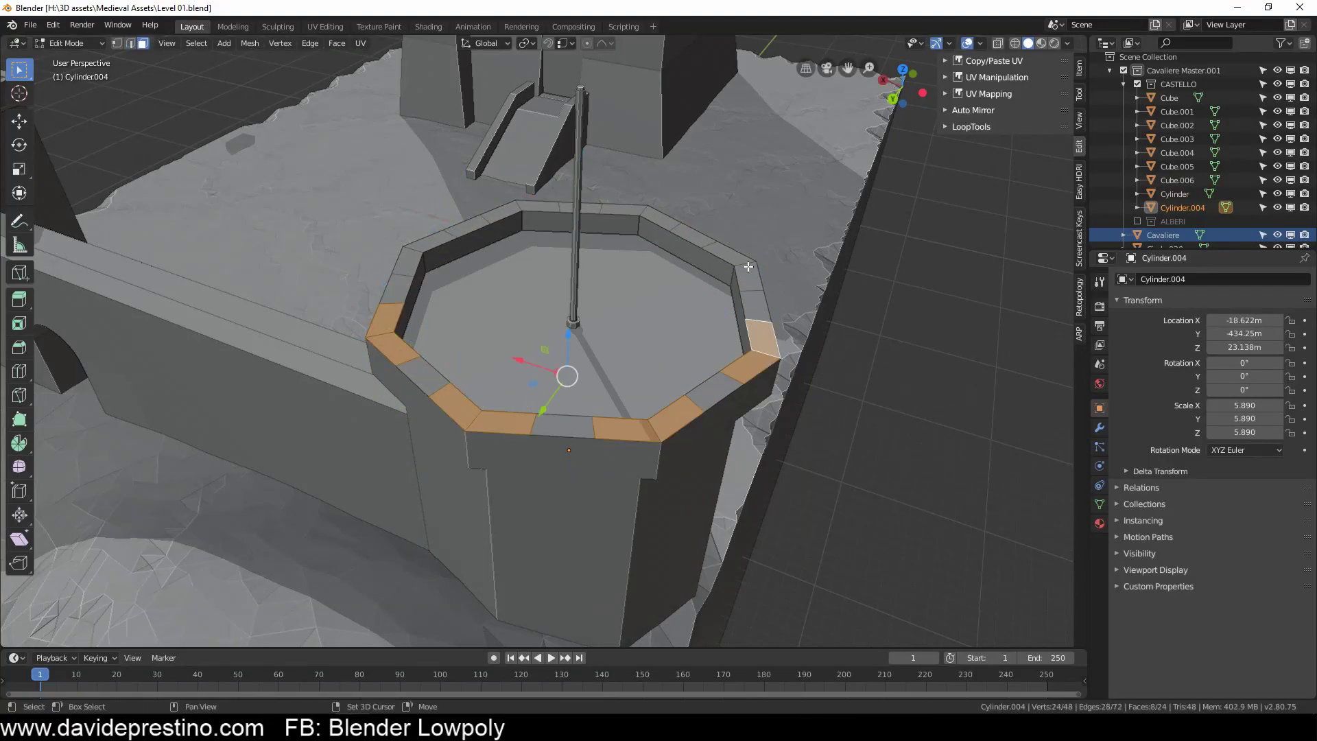
pyautogui.press('e')
pyautogui.click(532, 275)
# Step: Clean up the square tower rim with Limited Dissolve and merge vertices at last
pyautogui.press('2')
pyautogui.click(382, 318)
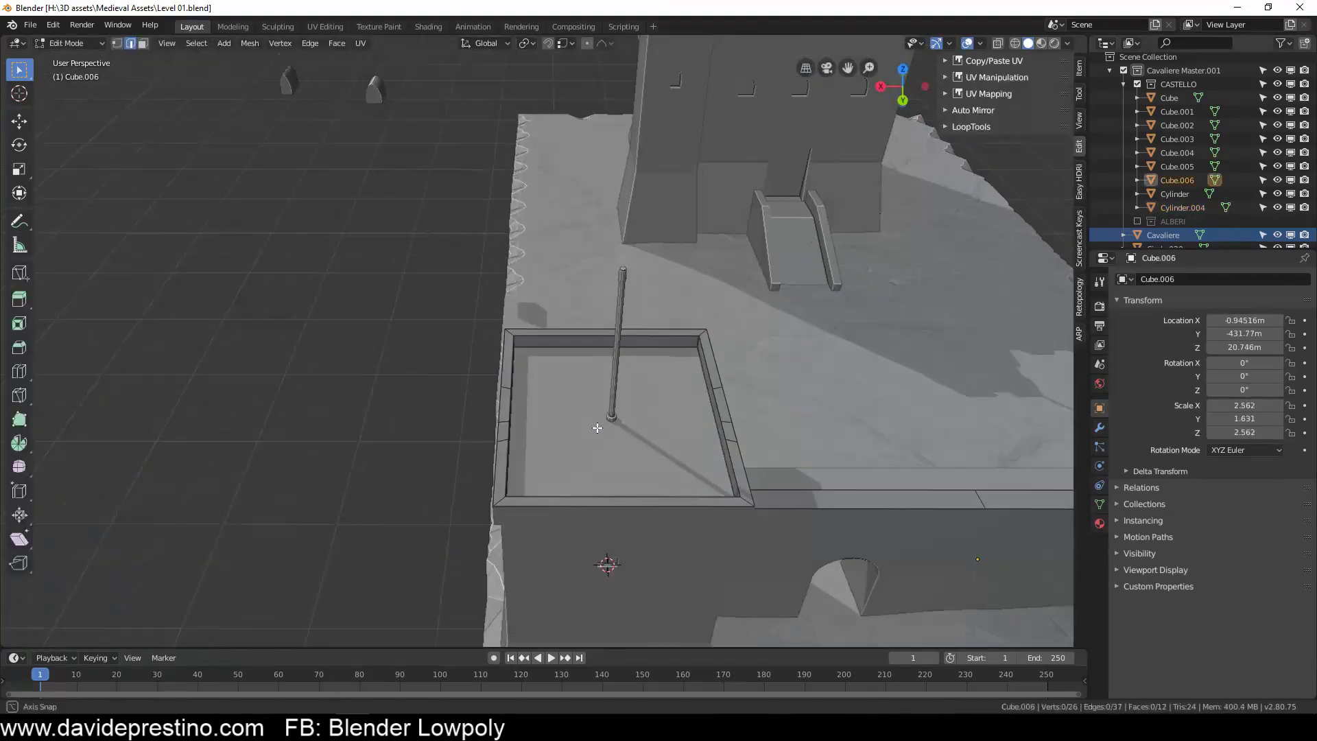
pyautogui.click(579, 475)
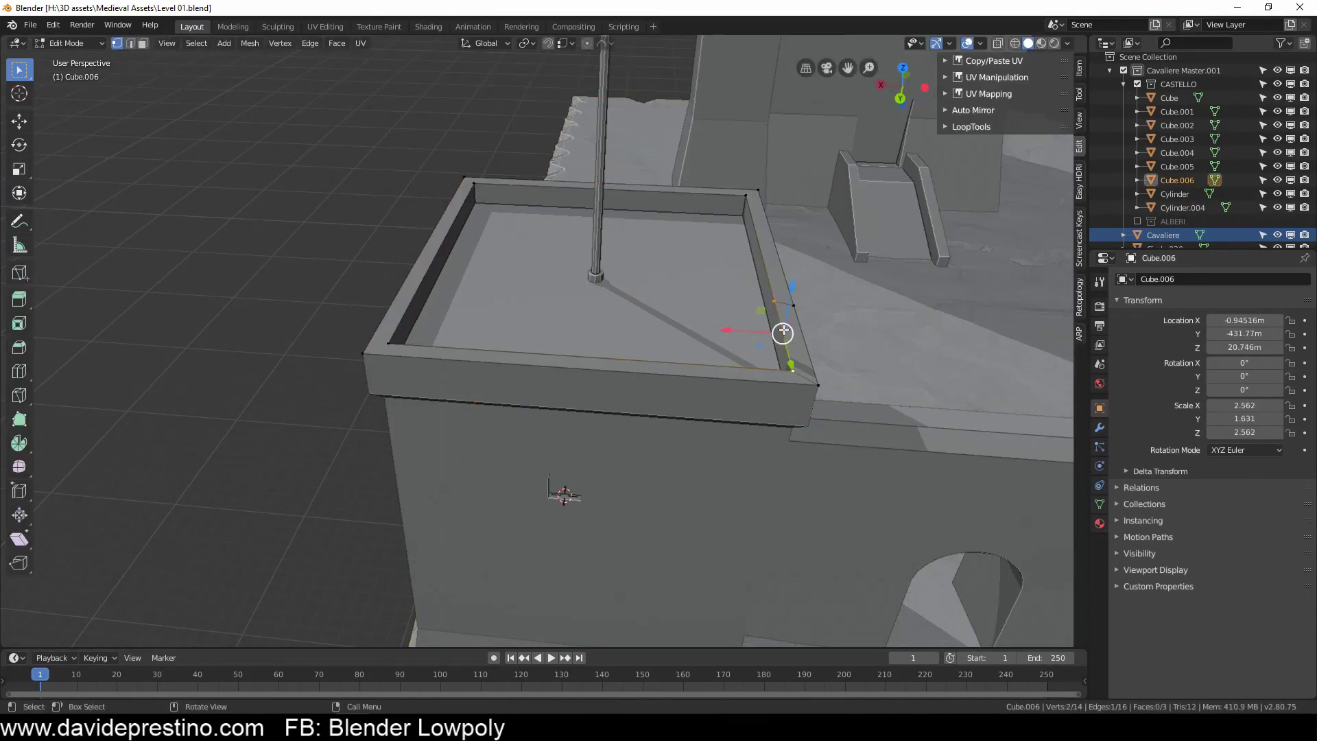
pyautogui.press('m')
pyautogui.click(775, 298)
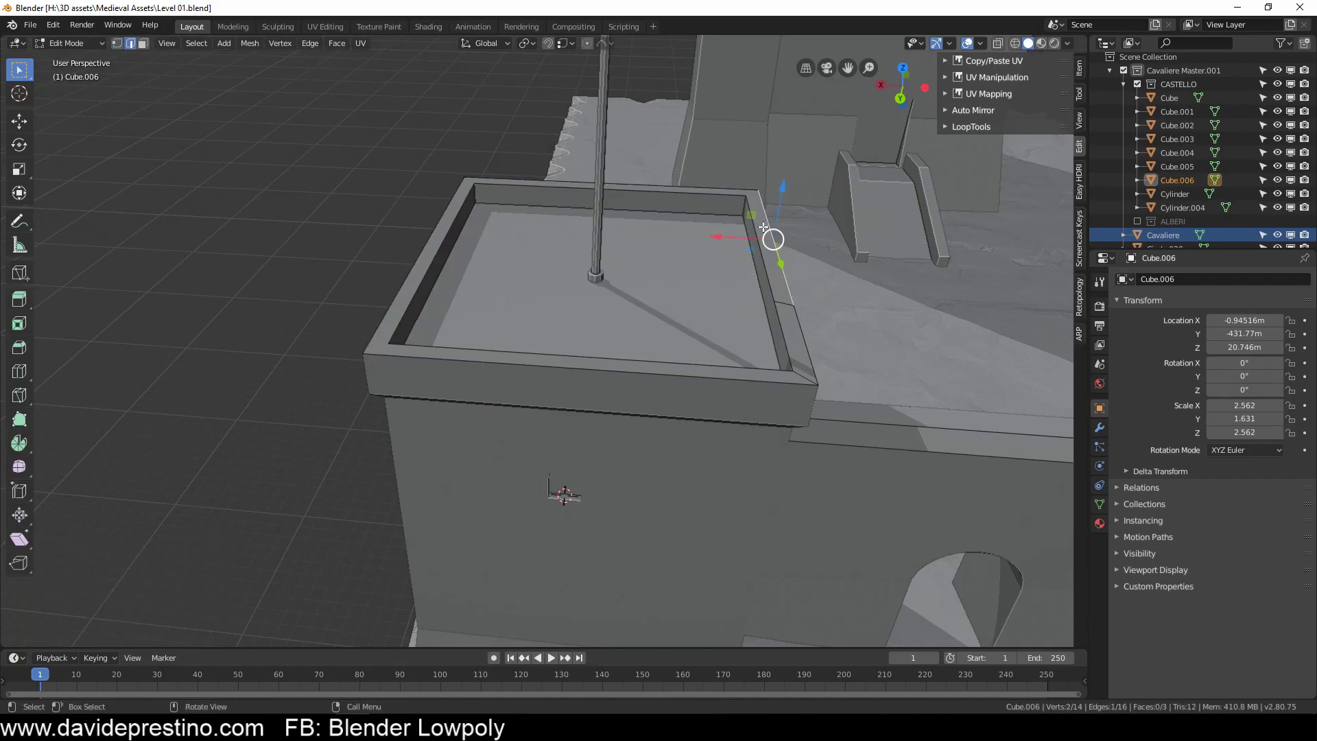
# Step: Cut four centred edge loops along the square tower's rim for merlons
pyautogui.press('3')
pyautogui.scroll(3, 764, 228)
pyautogui.moveTo(706, 374); pyautogui.dragTo(700, 300, button='middle')
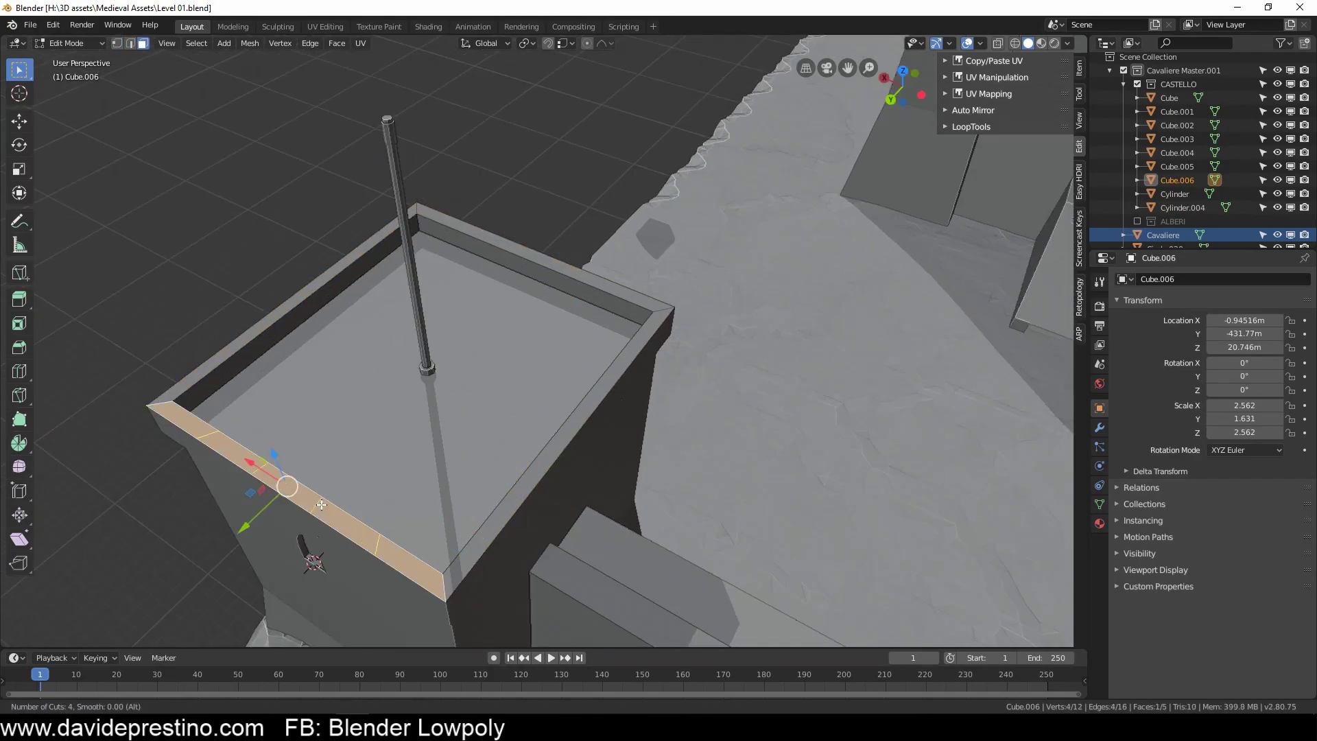
pyautogui.click(322, 505)
pyautogui.rightClick(513, 491)
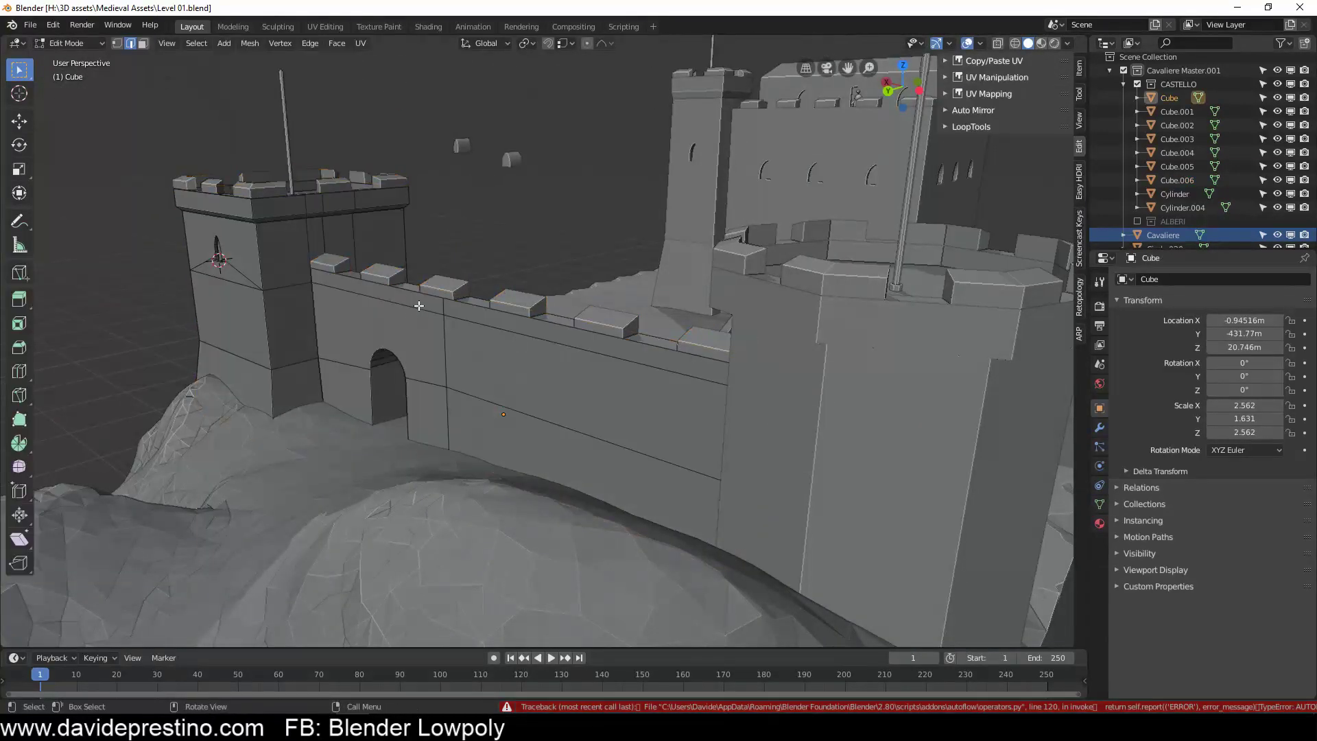
# Step: Place the 3D cursor on the ground by the gate
pyautogui.moveTo(411, 348)
pyautogui.mouseDown(button='middle')
pyautogui.moveTo(586, 417)
pyautogui.moveTo(455, 409)
pyautogui.moveTo(553, 414)
pyautogui.moveTo(382, 310)
pyautogui.mouseUp(button='middle')
pyautogui.hotkey('ctrl', 'r')
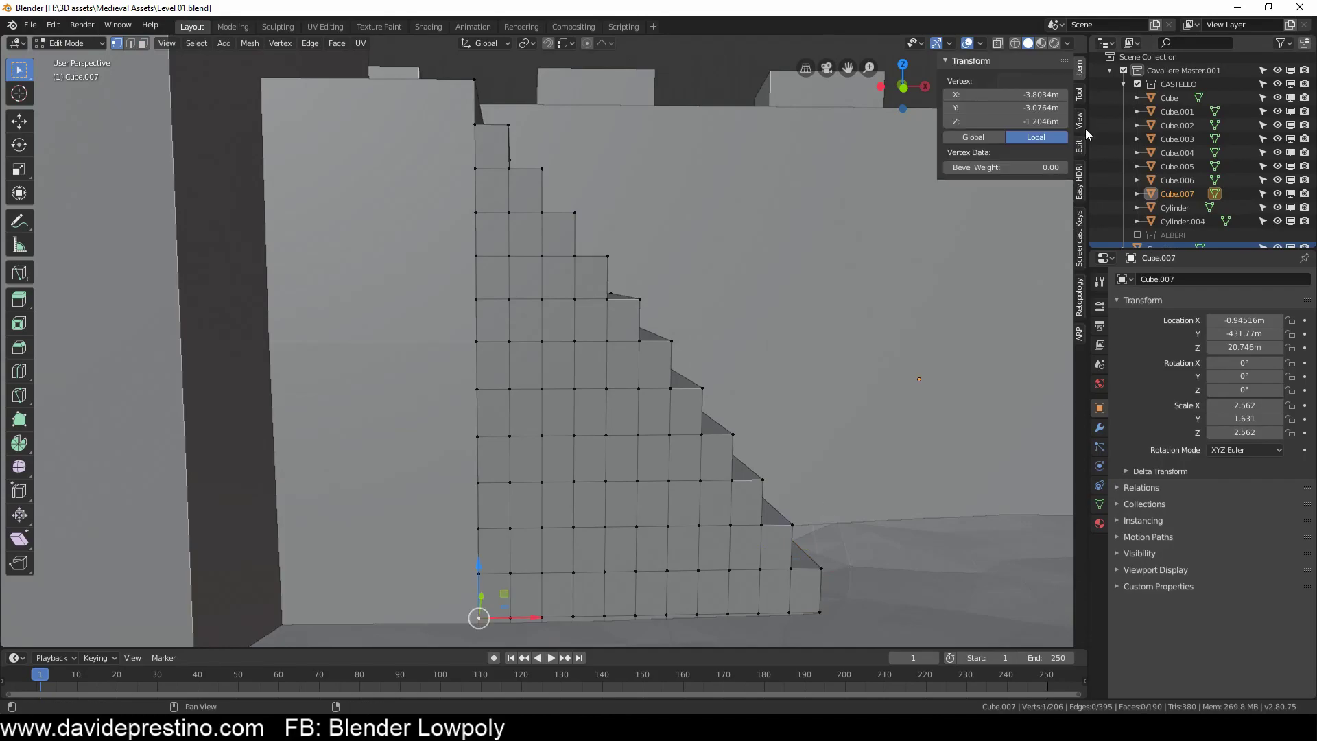
pyautogui.click(1086, 130)
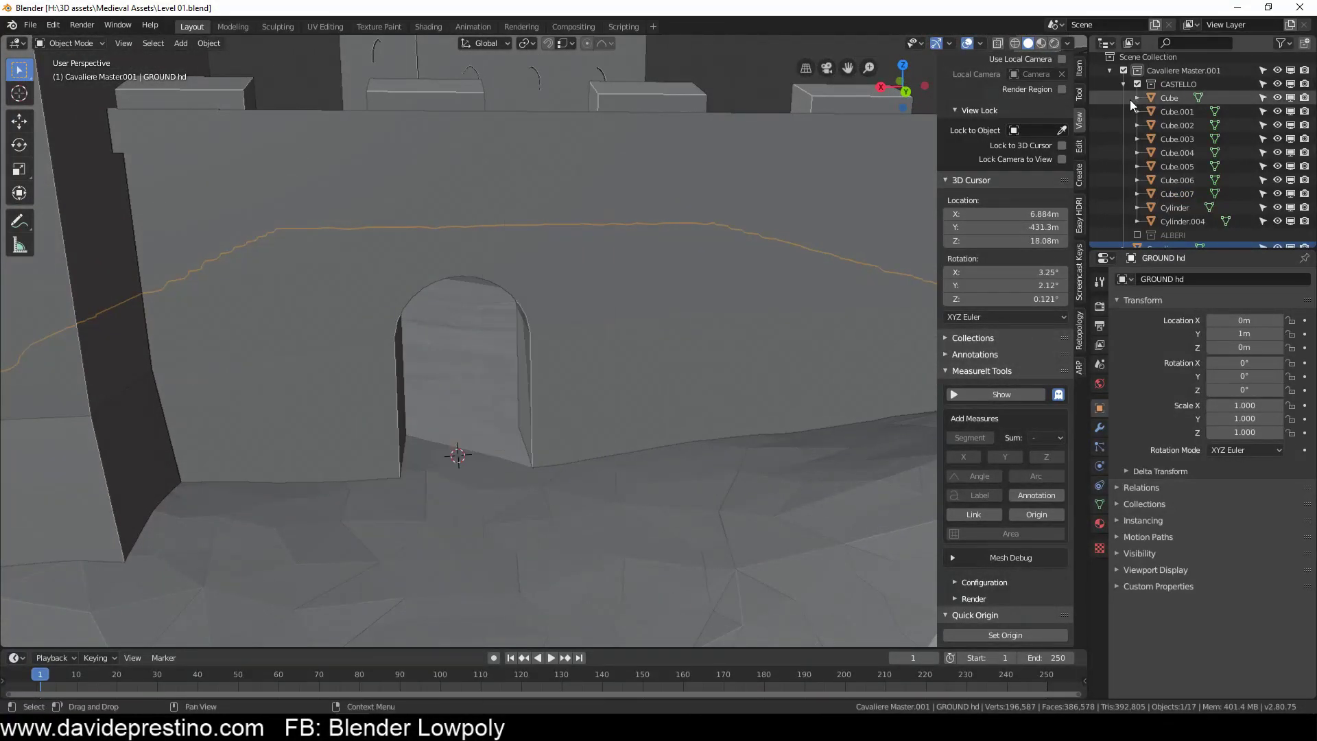
pyautogui.keyDown('shift'); pyautogui.rightClick(467, 490); pyautogui.keyUp('shift')
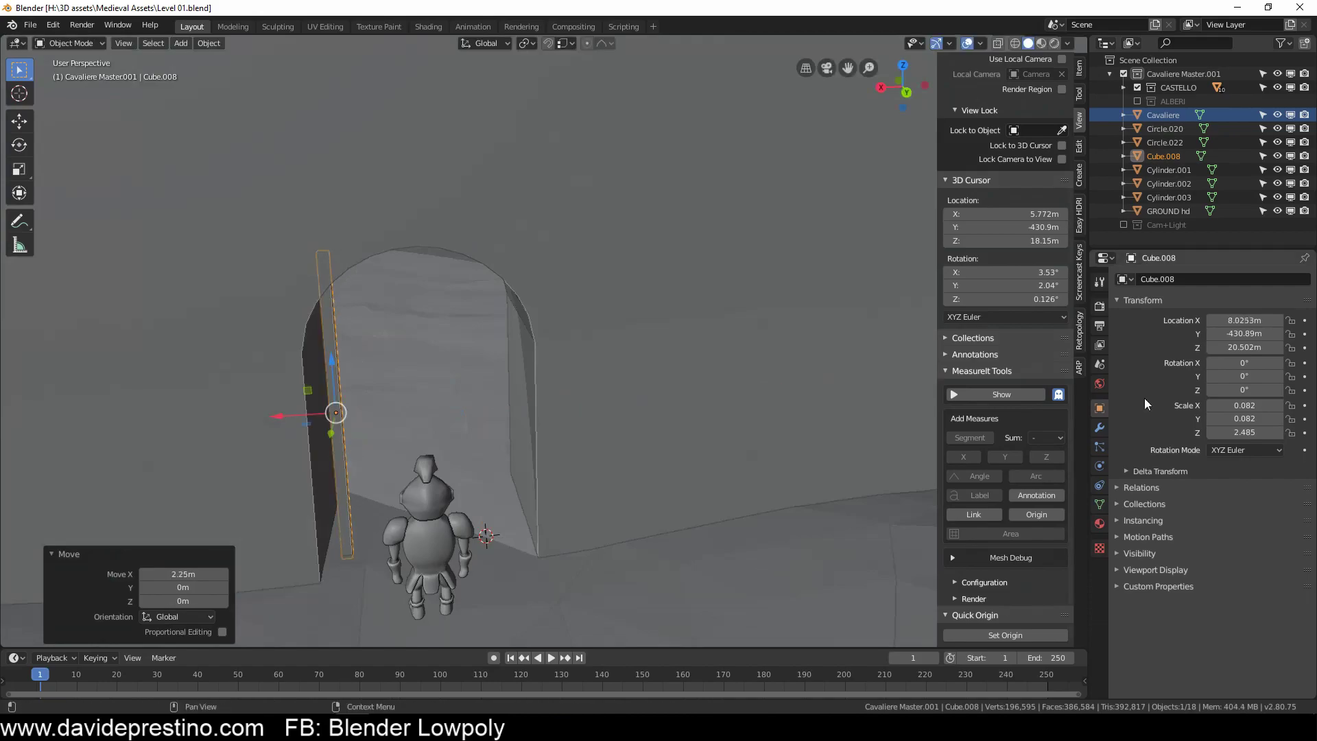
# Step: Add an Array modifier to the thin bar cube and set its count and spacing
pyautogui.click(1100, 428)
pyautogui.click(1142, 310)
pyautogui.click(1009, 300)
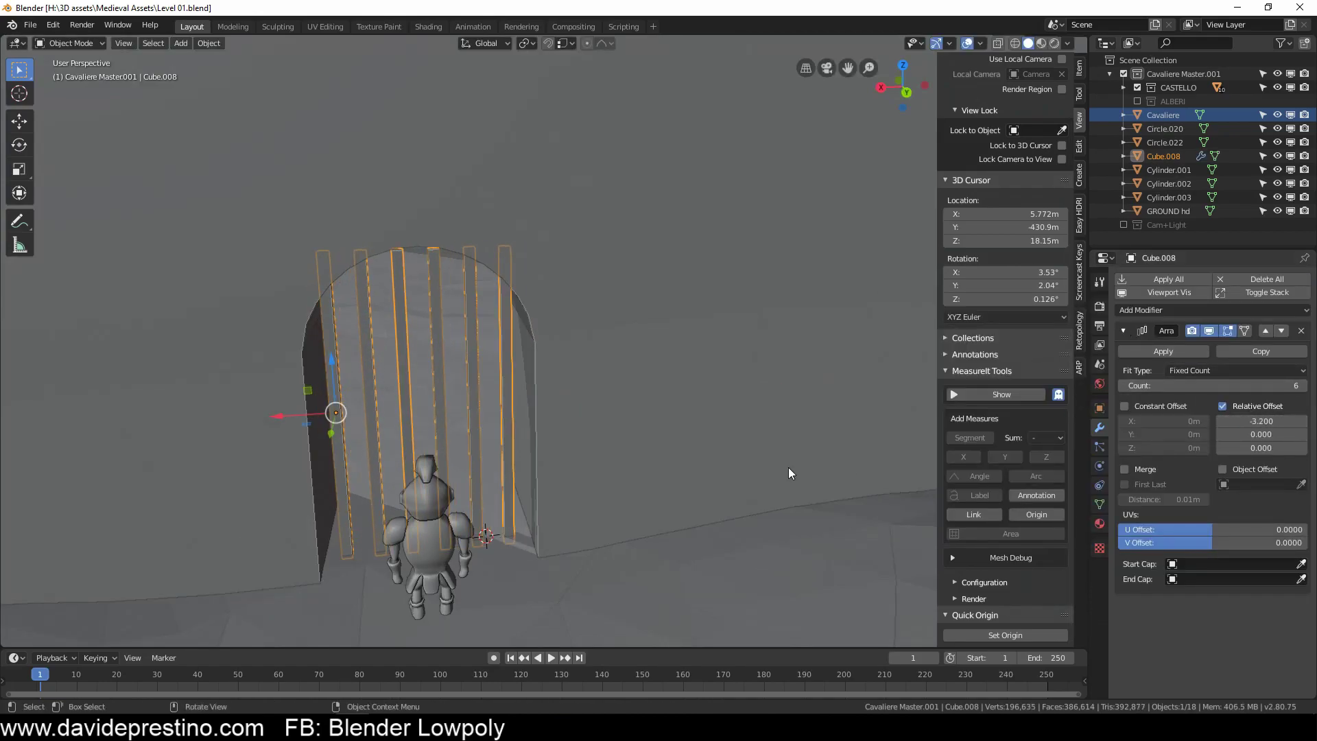
# Step: Duplicate the bar array, rotate it horizontal and lower it inside the arch
pyautogui.hotkey('shift', 'd')
pyautogui.press('r')
pyautogui.press('g')
pyautogui.press('z')
pyautogui.click(312, 484)
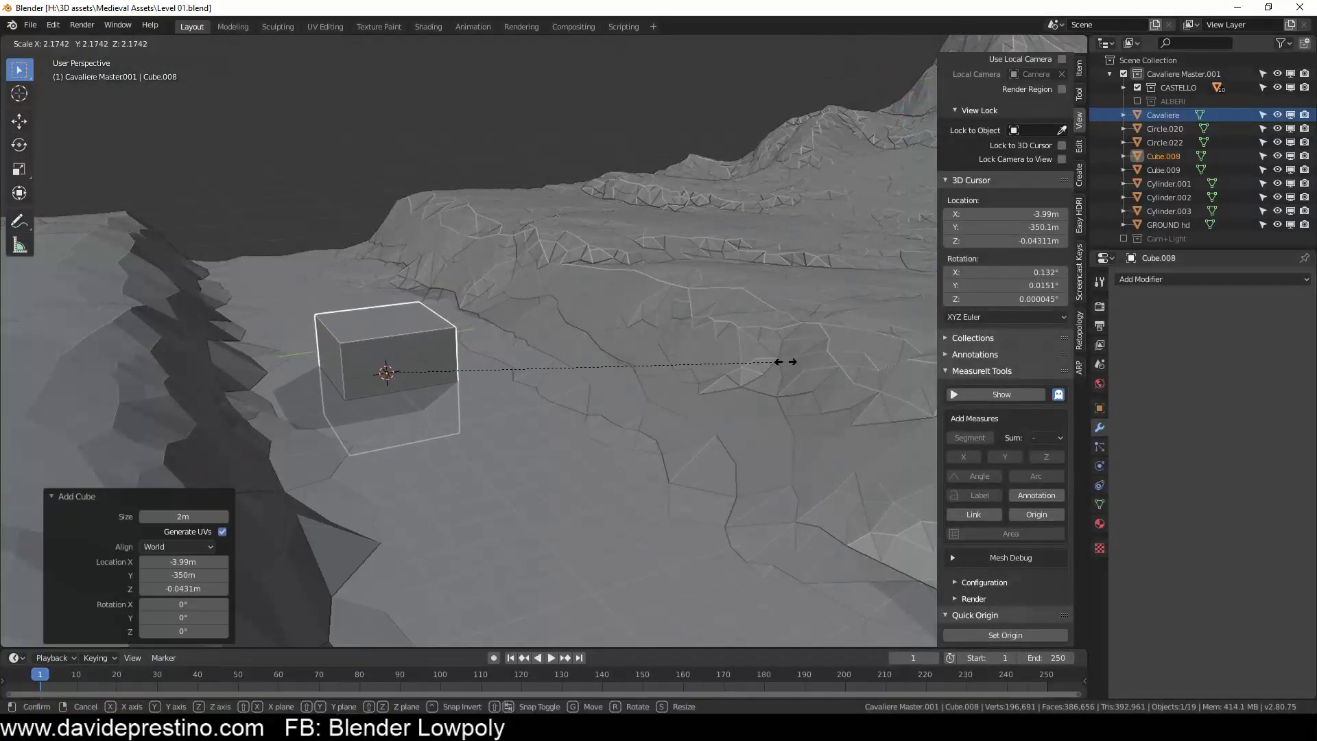
# Step: Stretch the new block across the ravine, add nine edge loops, raise and widen the deck
pyautogui.press('s')
pyautogui.press('y')
pyautogui.click(518, 329)
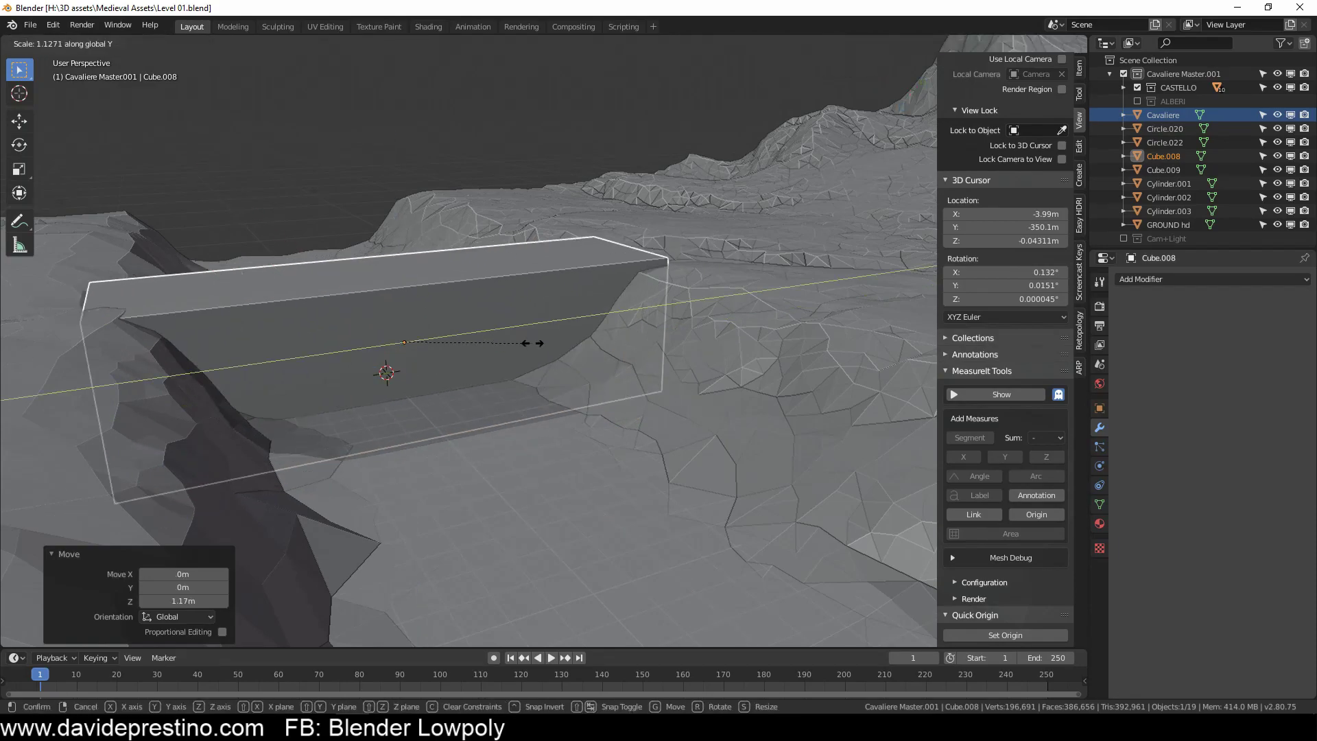
pyautogui.moveTo(518, 329); pyautogui.dragTo(348, 343, button='middle')
pyautogui.press('Tab')
pyautogui.click(430, 372)
pyautogui.rightClick(453, 346)
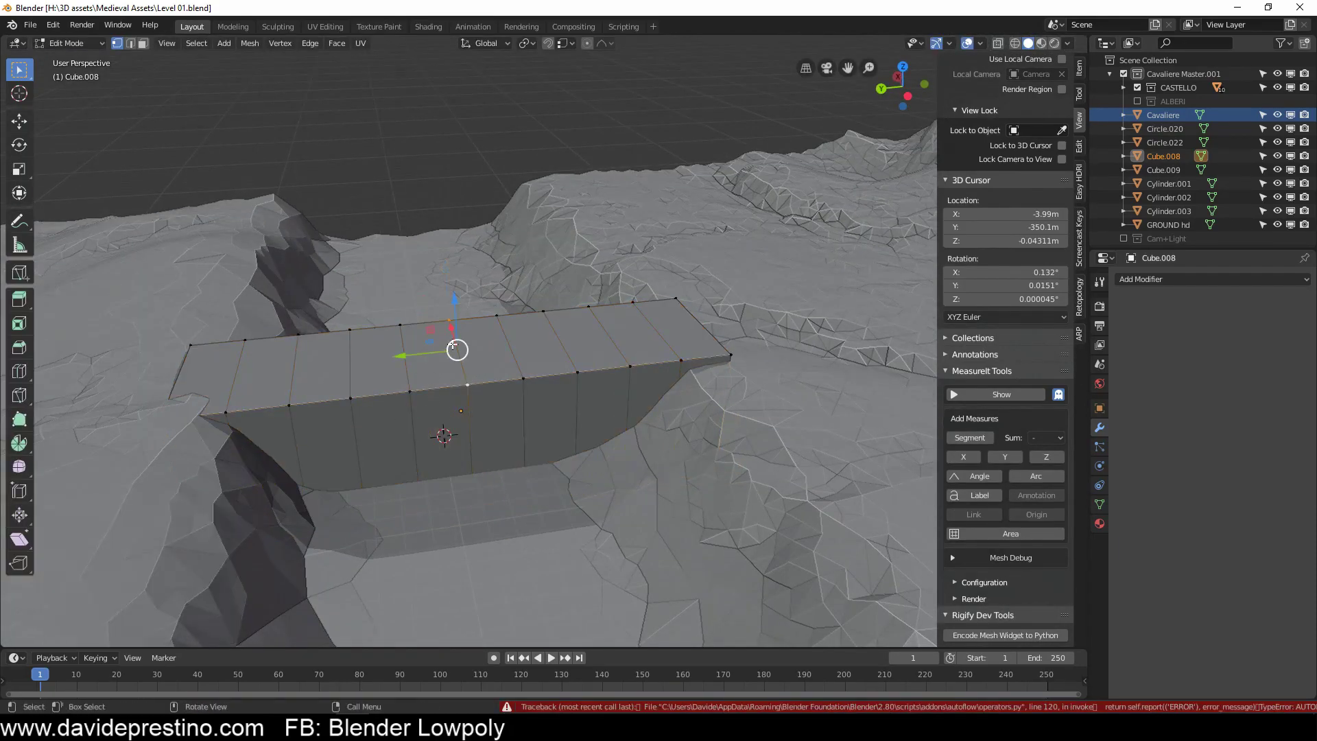
pyautogui.click(458, 302)
pyautogui.moveTo(458, 302)
pyautogui.mouseDown(button='middle')
pyautogui.moveTo(676, 327)
pyautogui.moveTo(549, 384)
pyautogui.moveTo(450, 461)
pyautogui.mouseUp(button='middle')
pyautogui.press('s')
pyautogui.click(693, 371)
# Step: Extrude the deck's outer edge faces along normals into raised side walls
pyautogui.hotkey('alt', 'a')
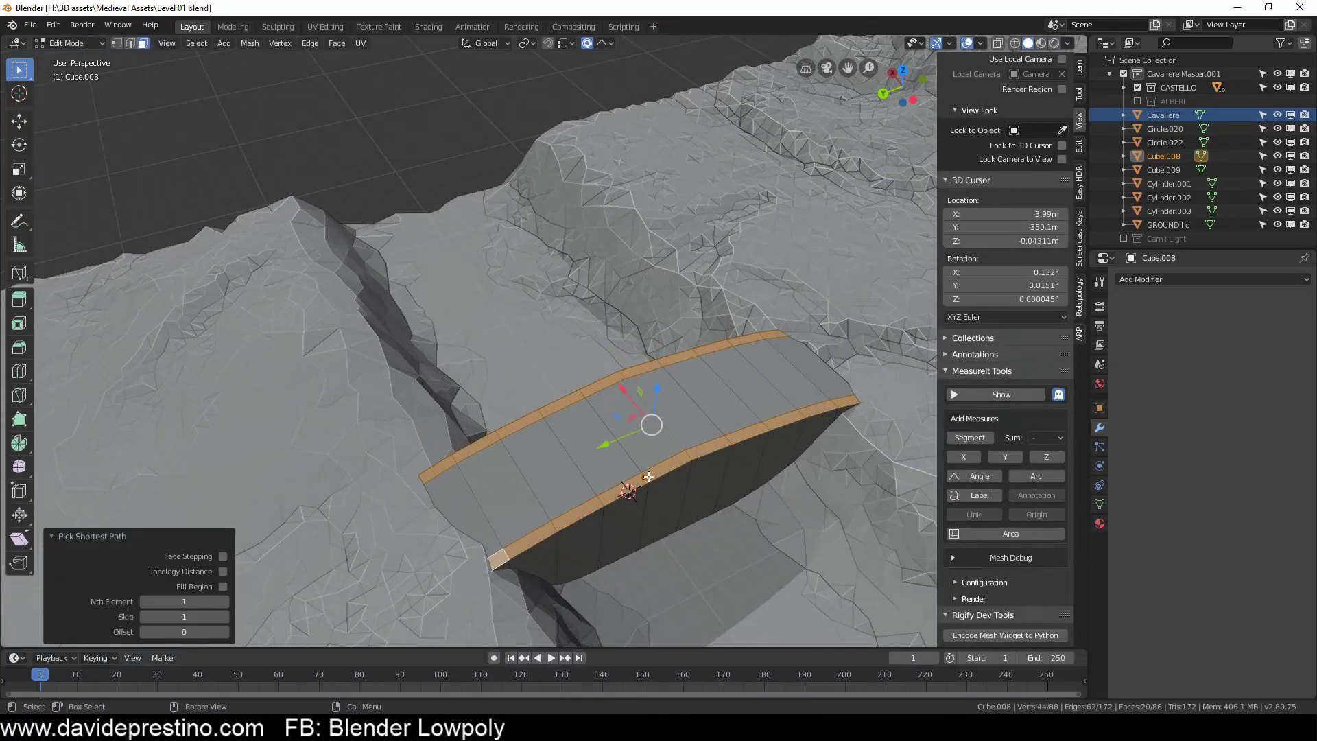
pyautogui.press('e')
pyautogui.click(649, 477)
pyautogui.moveTo(649, 477)
pyautogui.mouseDown(button='middle')
pyautogui.moveTo(542, 237)
pyautogui.moveTo(771, 278)
pyautogui.mouseUp(button='middle')
pyautogui.hotkey('alt', 'e')
pyautogui.click(540, 231)
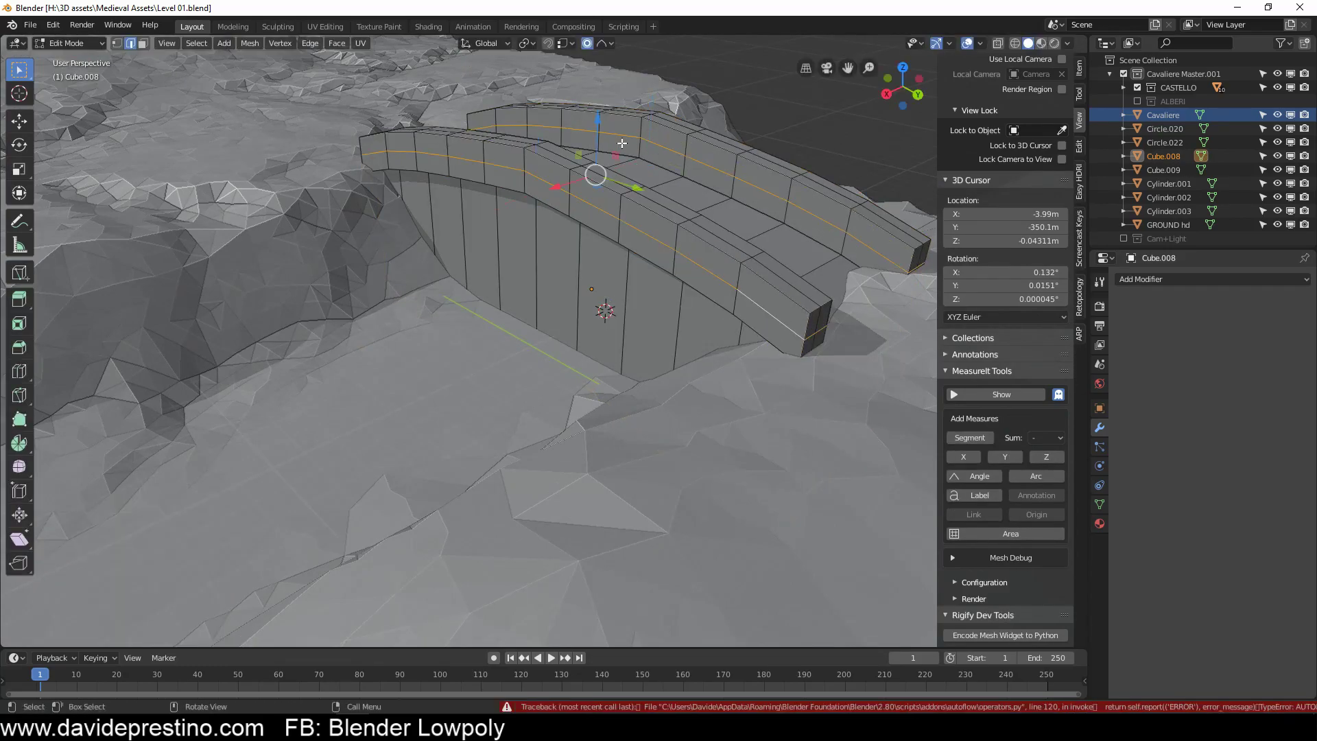
pyautogui.press('3')
pyautogui.hotkey('alt', 'a')
pyautogui.hotkey('ctrl', 'e')
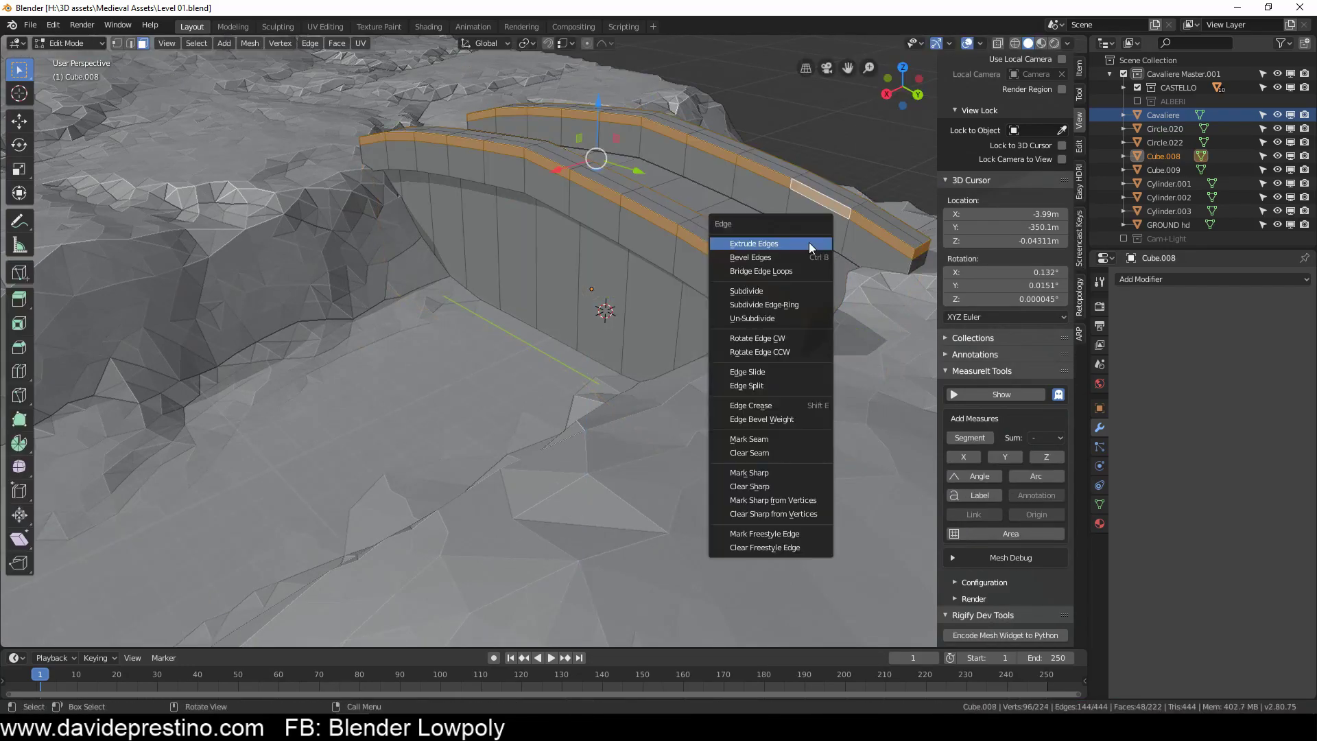
pyautogui.press('Escape')
pyautogui.click(687, 228)
pyautogui.moveTo(688, 228); pyautogui.dragTo(456, 314, button='middle')
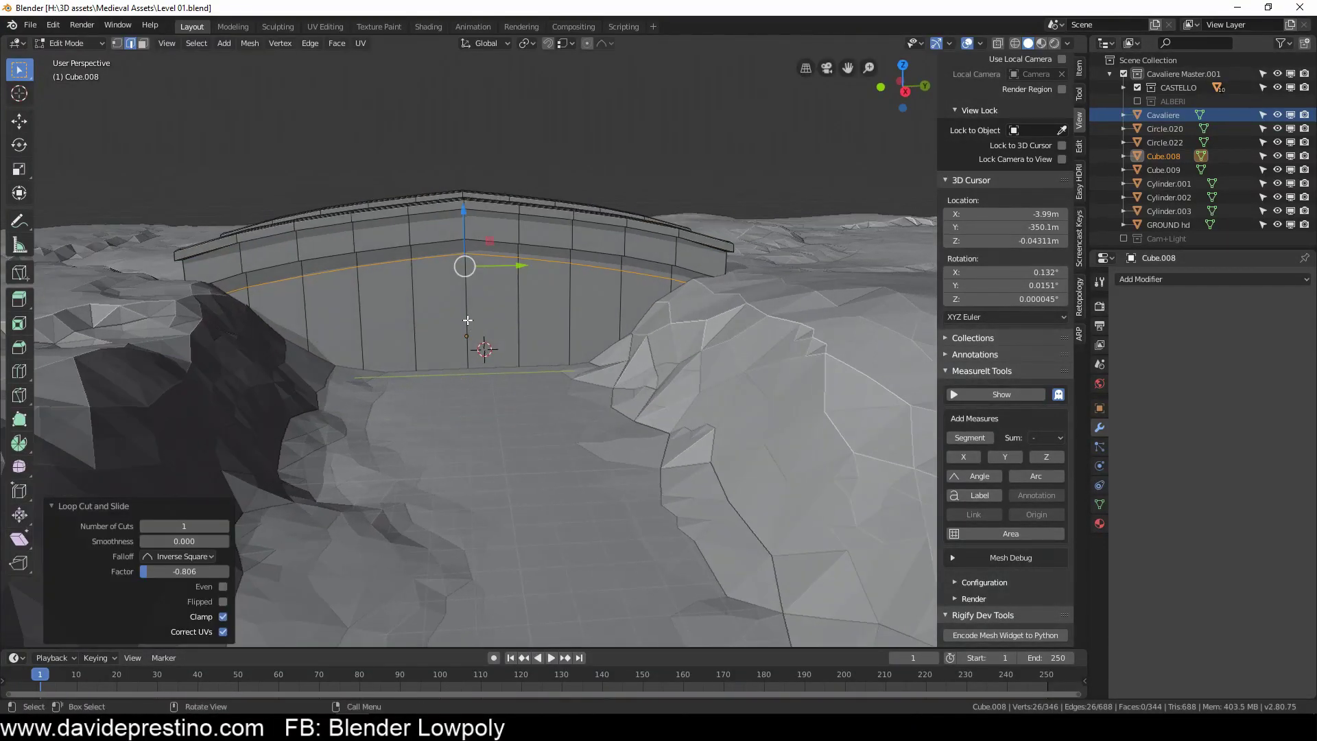
# Step: Add a circle under the bridge and rotate it upright around Y
pyautogui.press('Tab')
pyautogui.hotkey('shift', 'a')
pyautogui.click(384, 439)
pyautogui.press('r')
pyautogui.press('y')
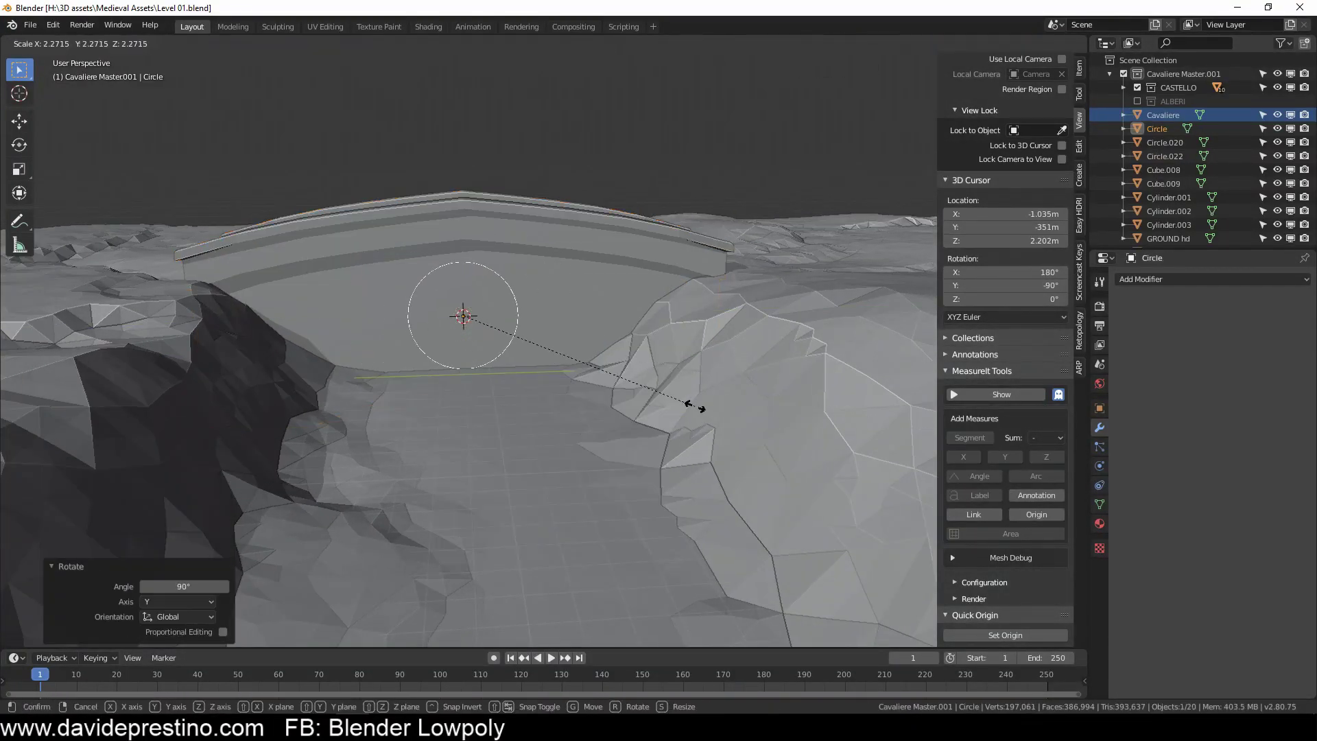
pyautogui.moveTo(447, 392); pyautogui.dragTo(480, 329, button='middle')
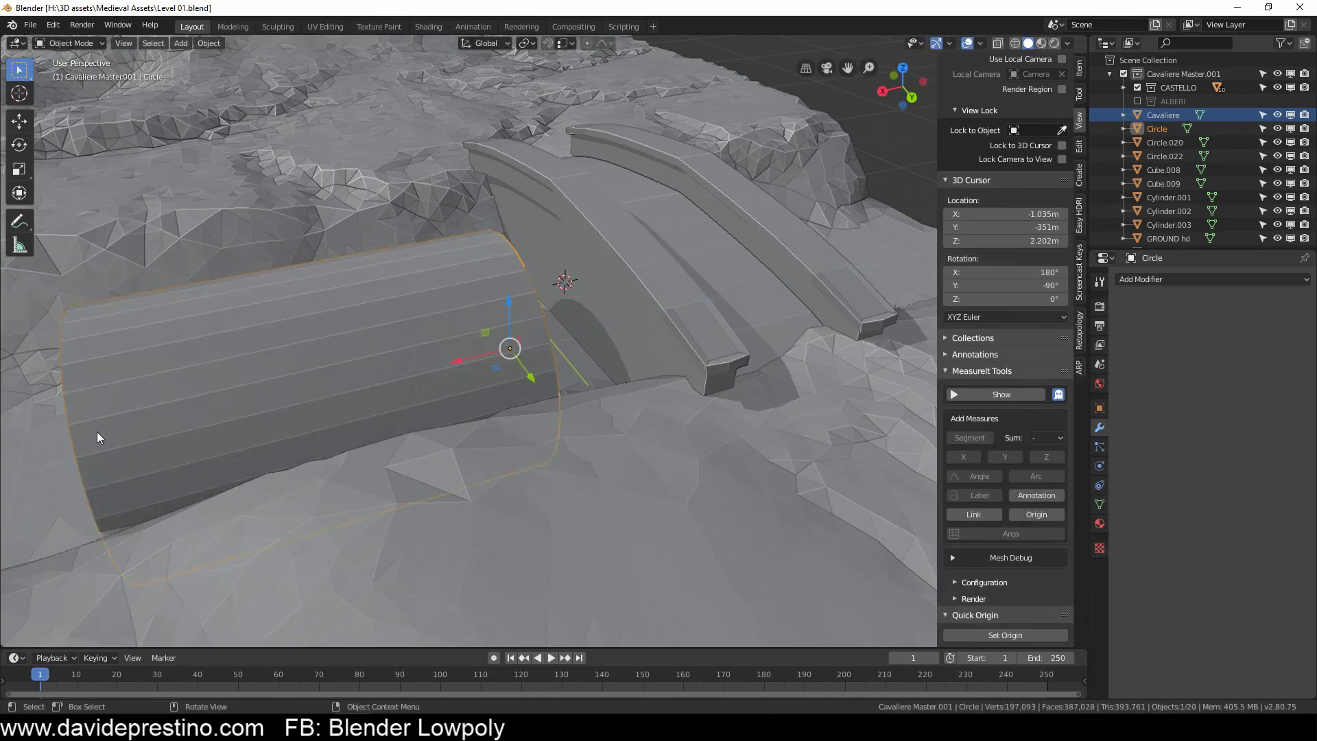
# Step: Cut the arch out of the bridge with Bool Tool Difference using the circle
pyautogui.keyDown('shift'); pyautogui.click(697, 338); pyautogui.keyUp('shift')
pyautogui.rightClick(697, 338)
pyautogui.press('Escape')
pyautogui.click(1080, 146)
pyautogui.click(1012, 132)
pyautogui.moveTo(917, 282); pyautogui.dragTo(504, 310, button='middle')
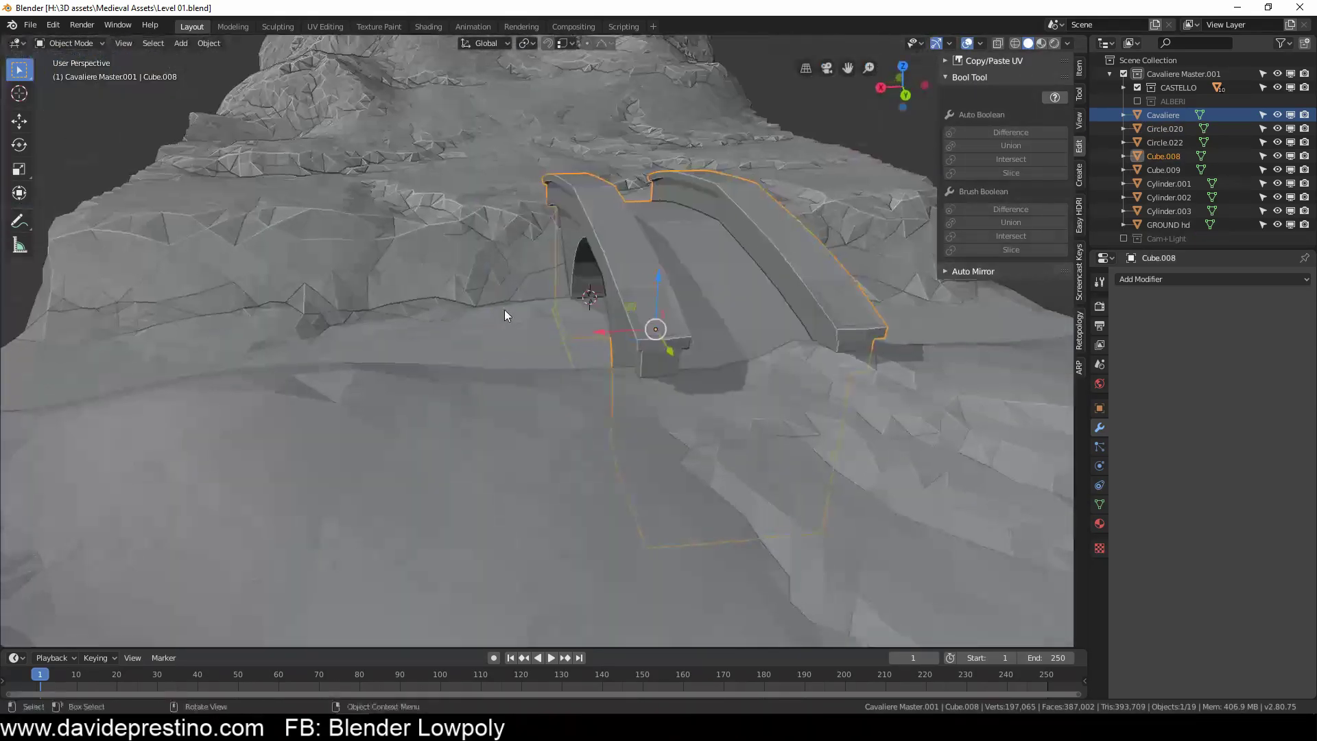
# Step: Move the knight figure to the 3D cursor, then isolate the bridge and select its faces
pyautogui.click(653, 240)
pyautogui.hotkey('shift', 's')
pyautogui.click(706, 294)
pyautogui.moveTo(706, 294)
pyautogui.mouseDown(button='middle')
pyautogui.moveTo(731, 284)
pyautogui.moveTo(477, 389)
pyautogui.moveTo(787, 440)
pyautogui.moveTo(433, 382)
pyautogui.moveTo(441, 168)
pyautogui.moveTo(546, 228)
pyautogui.mouseUp(button='middle')
pyautogui.press('Tab')
pyautogui.press('Tab')
pyautogui.press('KP_Divide')
pyautogui.press('Tab')
pyautogui.keyDown('shift'); pyautogui.click(441, 168); pyautogui.keyUp('shift')
pyautogui.press('KP_Divide')
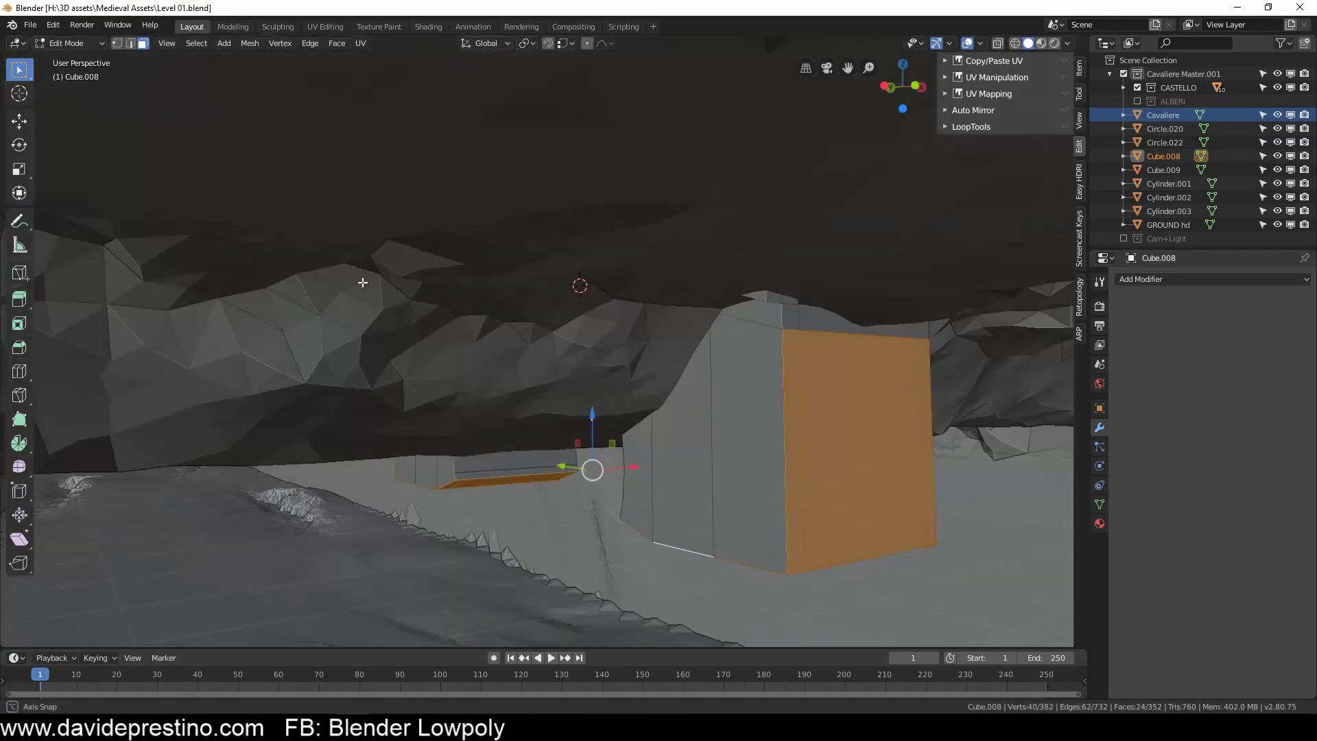
# Step: Delete the bridge's end faces and knife-cut the side walls to follow the slopes
pyautogui.moveTo(388, 357)
pyautogui.mouseDown(button='middle')
pyautogui.moveTo(674, 422)
pyautogui.moveTo(532, 462)
pyautogui.moveTo(426, 428)
pyautogui.moveTo(776, 435)
pyautogui.moveTo(548, 461)
pyautogui.mouseUp(button='middle')
pyautogui.click(427, 427)
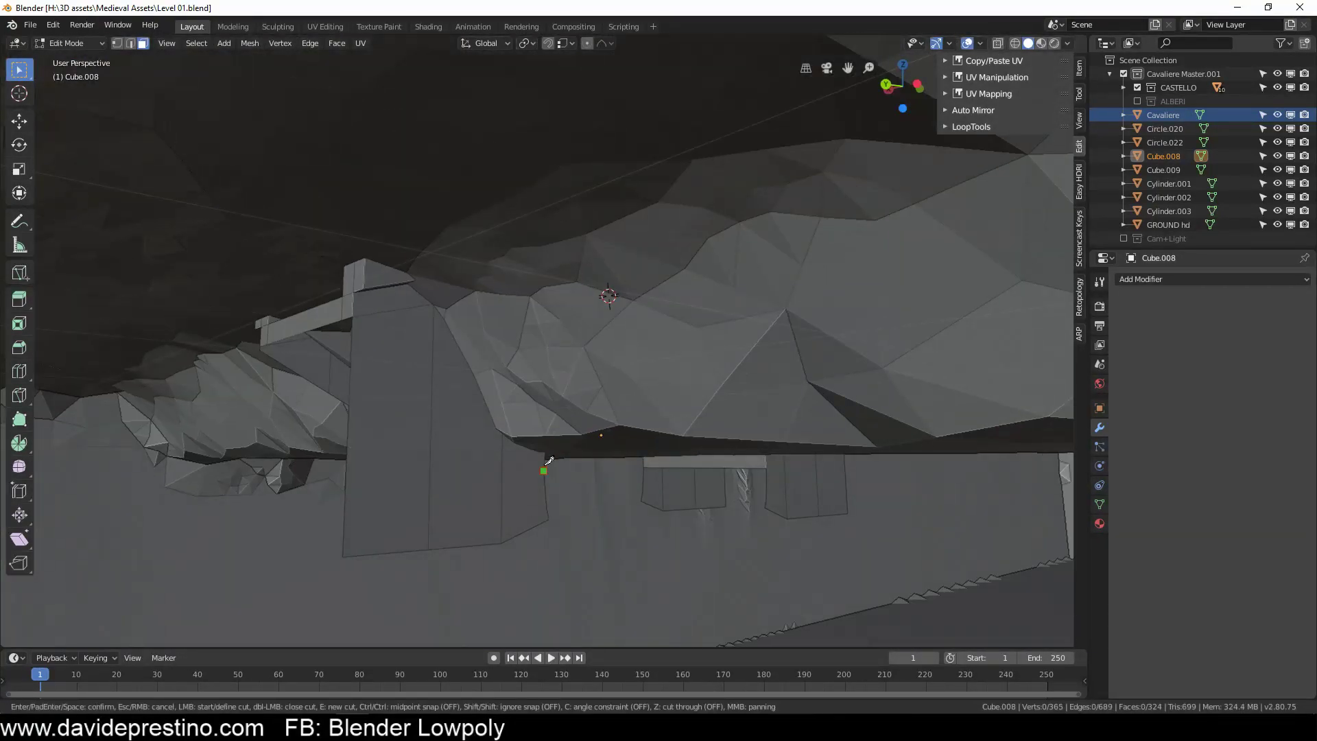
pyautogui.press('x')
pyautogui.press('f')
pyautogui.moveTo(480, 510); pyautogui.dragTo(698, 467, button='middle')
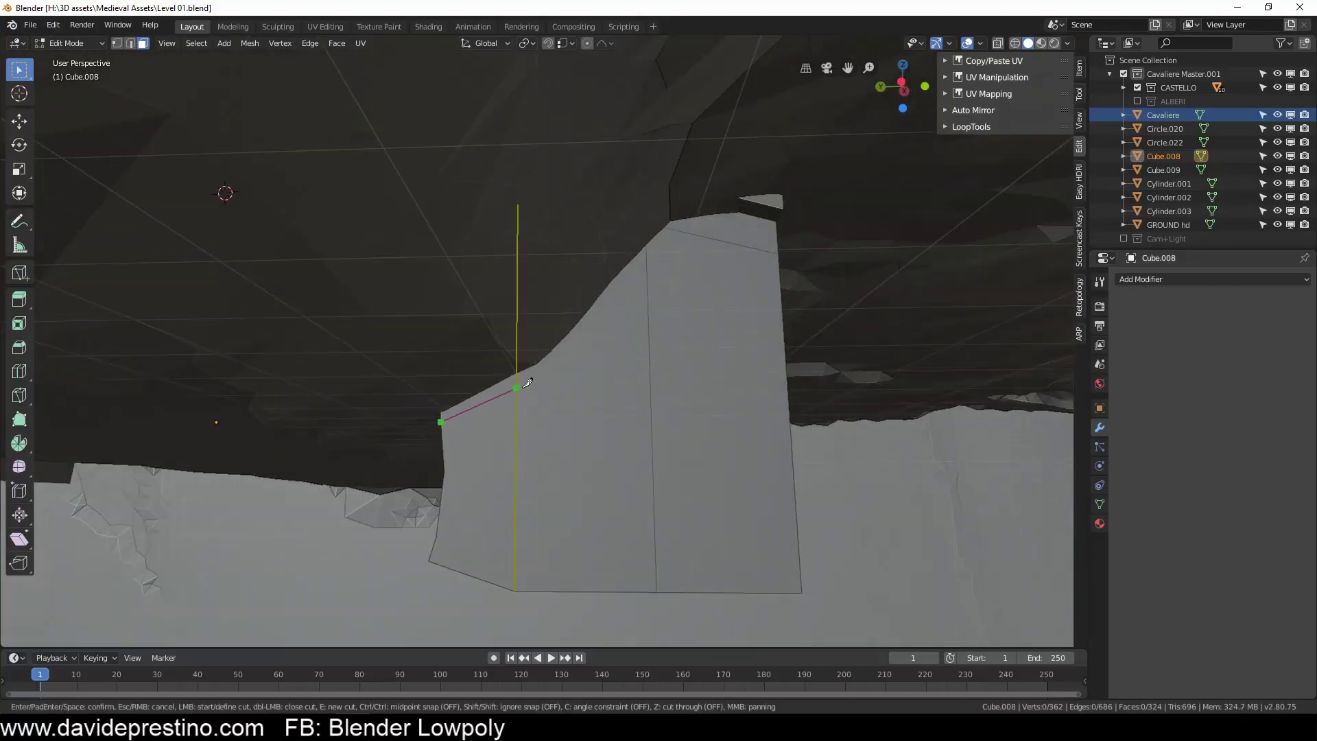
pyautogui.moveTo(469, 495)
pyautogui.mouseDown(button='middle')
pyautogui.moveTo(588, 470)
pyautogui.moveTo(365, 315)
pyautogui.mouseUp(button='middle')
pyautogui.press('k')
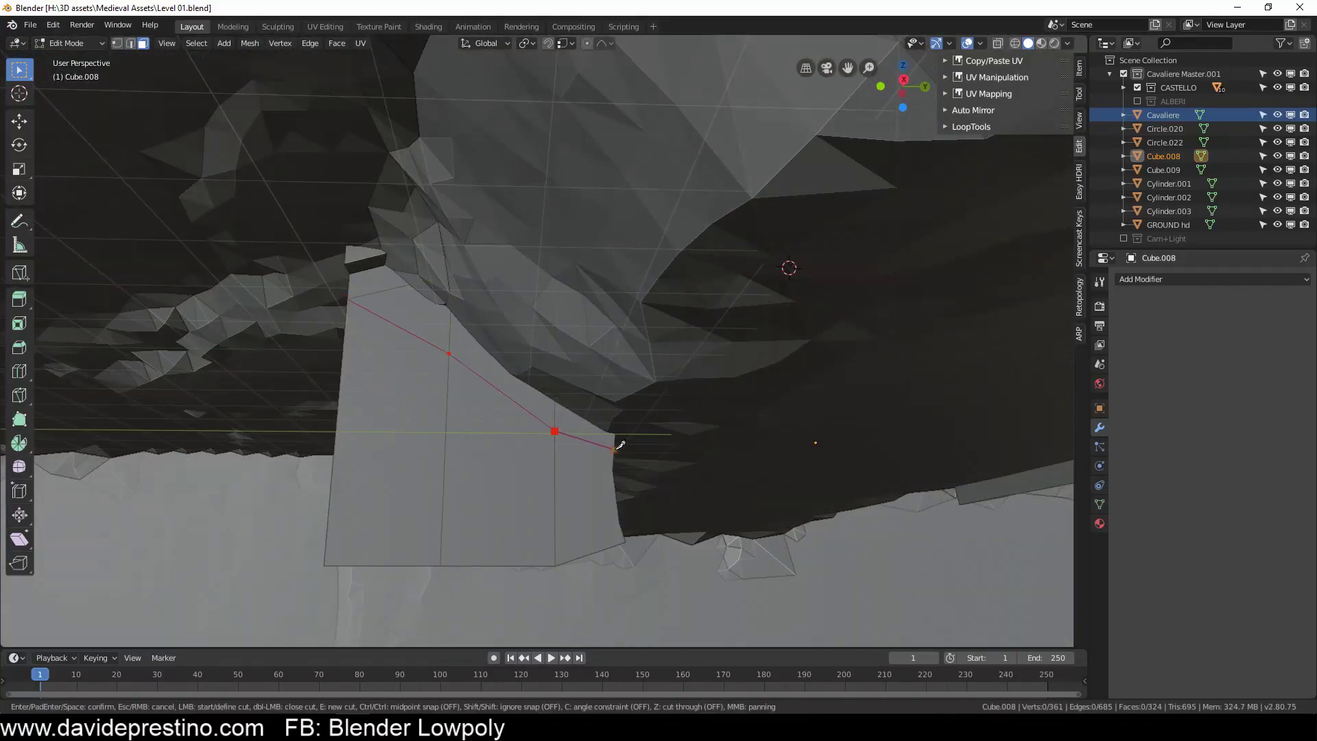
pyautogui.press('Return')
pyautogui.press('Tab')
pyautogui.scroll(-5, 569, 439)
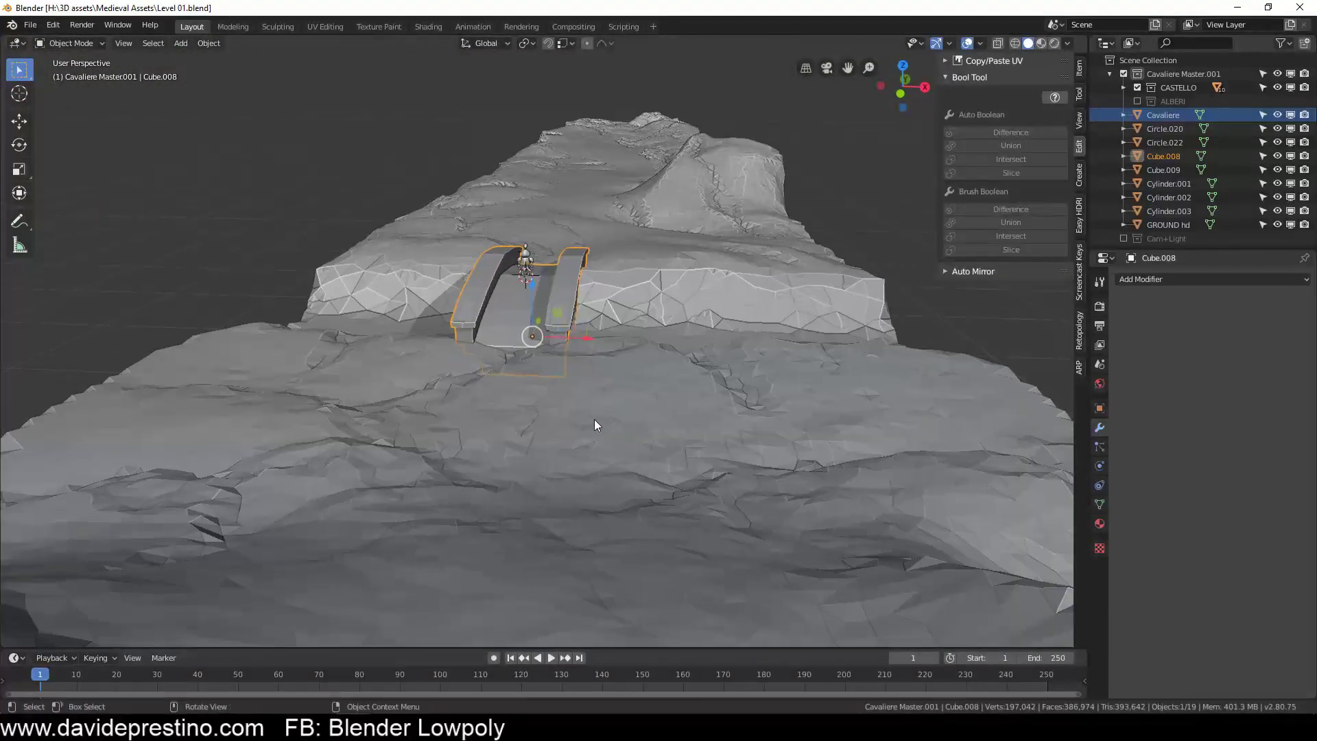
pyautogui.moveTo(594, 418)
pyautogui.mouseDown(button='middle')
pyautogui.moveTo(714, 310)
pyautogui.moveTo(859, 394)
pyautogui.moveTo(516, 469)
pyautogui.mouseUp(button='middle')
# Step: Add a cube on the slope and flatten it along Z into a plank
pyautogui.keyDown('shift'); pyautogui.rightClick(517, 388); pyautogui.keyUp('shift')
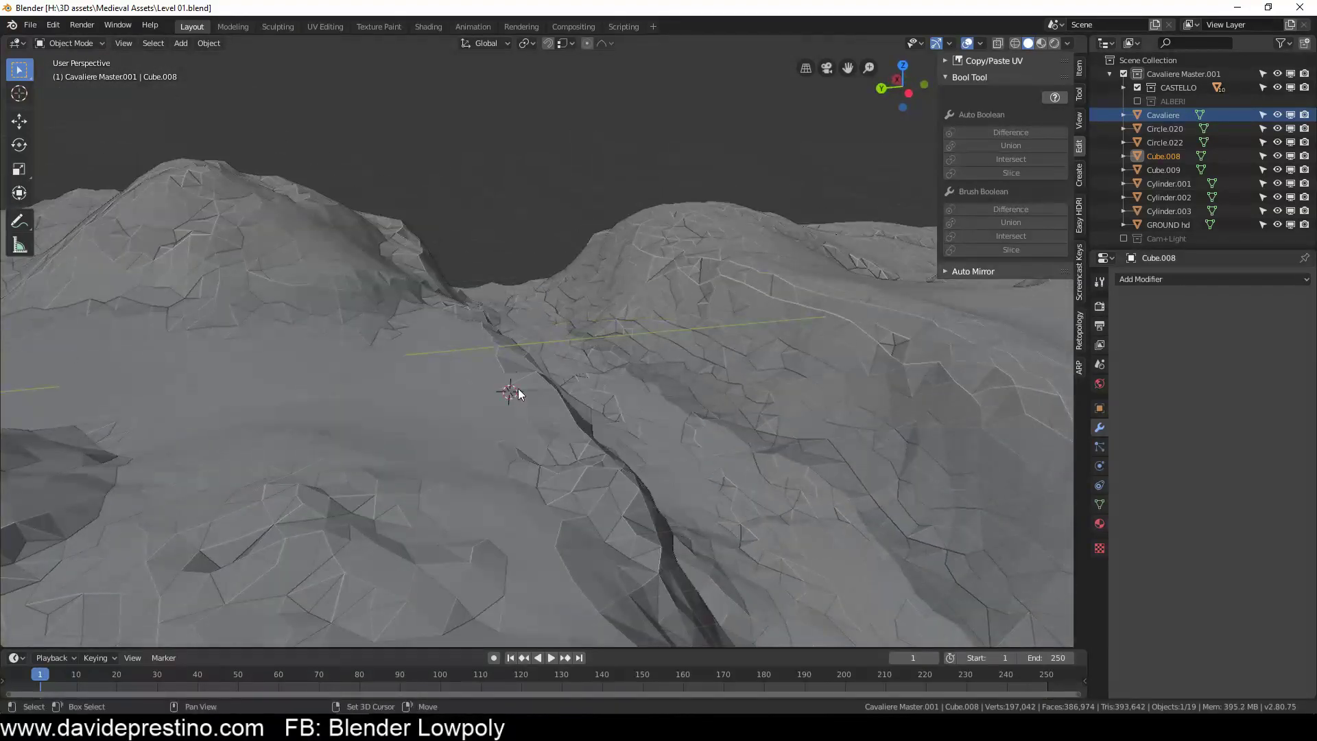
pyautogui.hotkey('shift', 'a')
pyautogui.click(441, 461)
pyautogui.scroll(3, 562, 372)
pyautogui.press('s')
pyautogui.press('z')
pyautogui.click(578, 379)
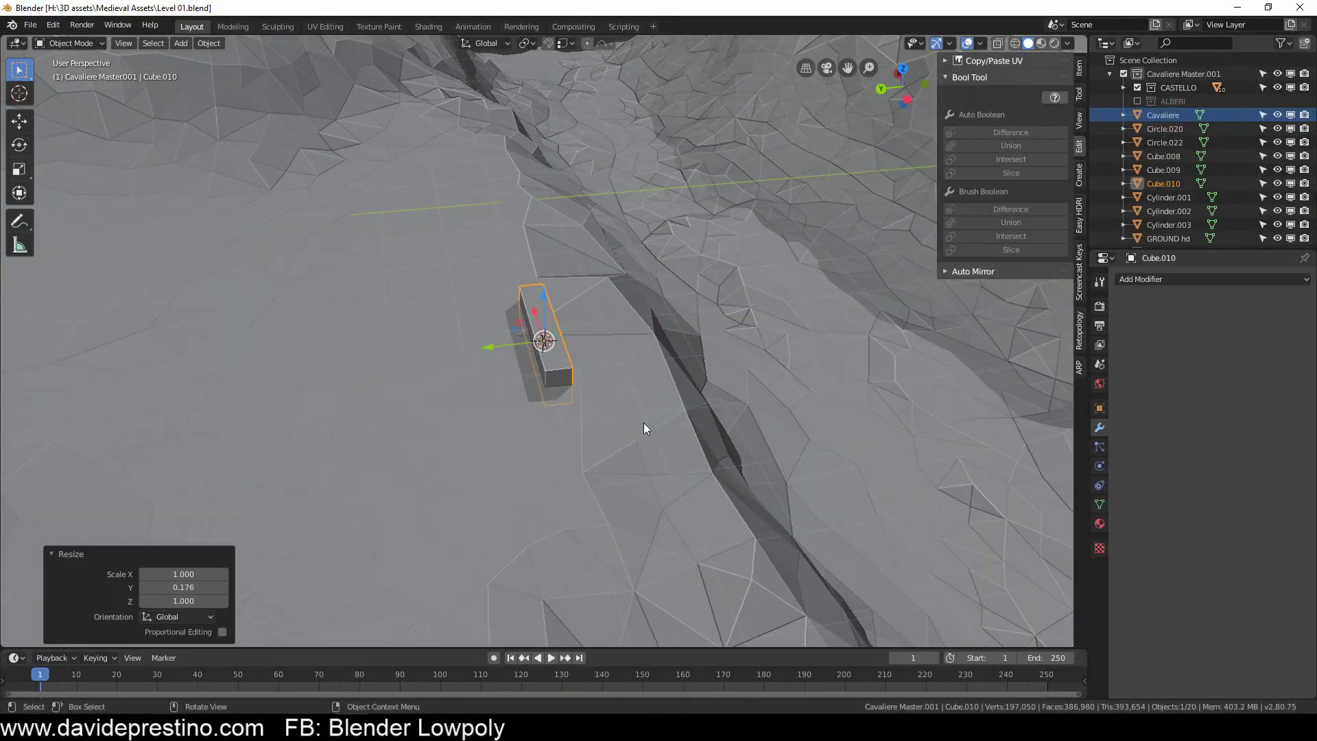
pyautogui.moveTo(505, 350); pyautogui.dragTo(686, 363, button='middle')
# Step: Give the plank an Array modifier with count 24 and Y offset -1.6
pyautogui.click(1166, 279)
pyautogui.click(1173, 296)
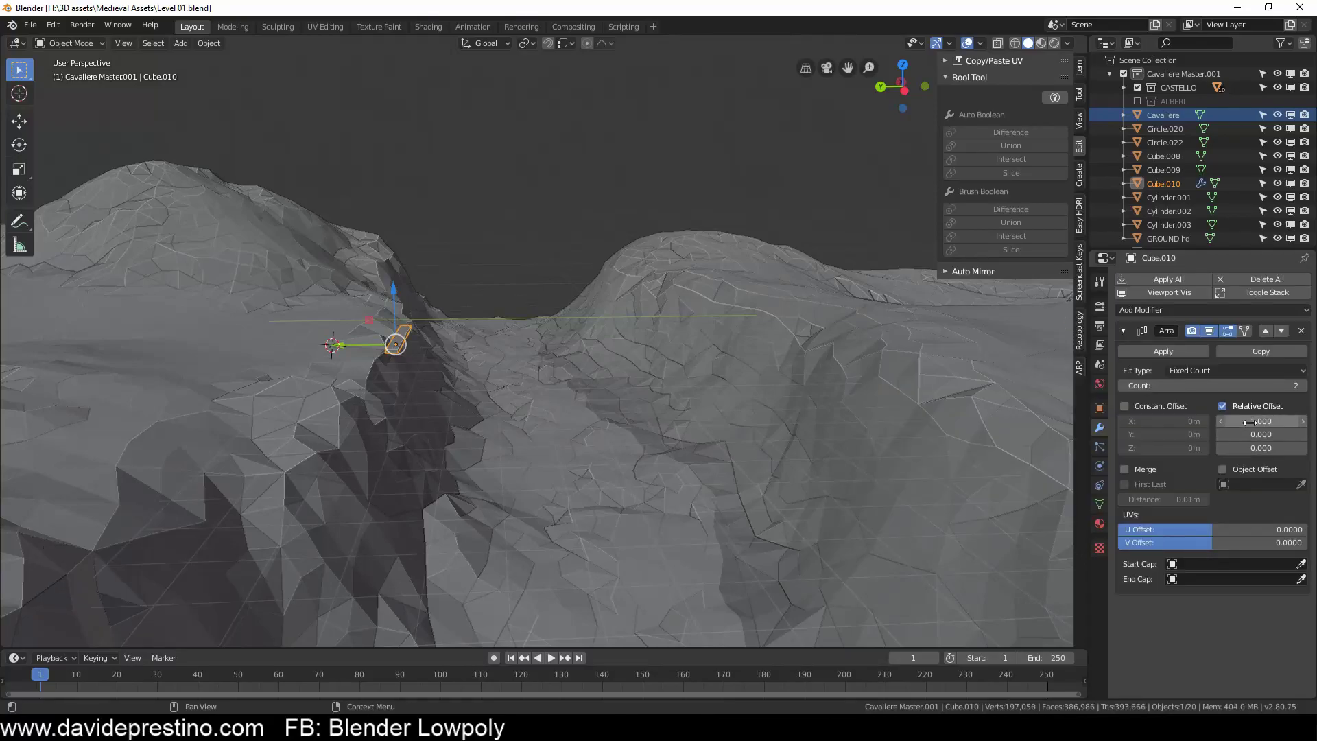
pyautogui.moveTo(480, 412)
pyautogui.mouseDown(button='middle')
pyautogui.moveTo(446, 439)
pyautogui.moveTo(480, 412)
pyautogui.moveTo(532, 470)
pyautogui.mouseUp(button='middle')
pyautogui.click(442, 435)
pyautogui.press('g')
pyautogui.press('z')
pyautogui.click(484, 433)
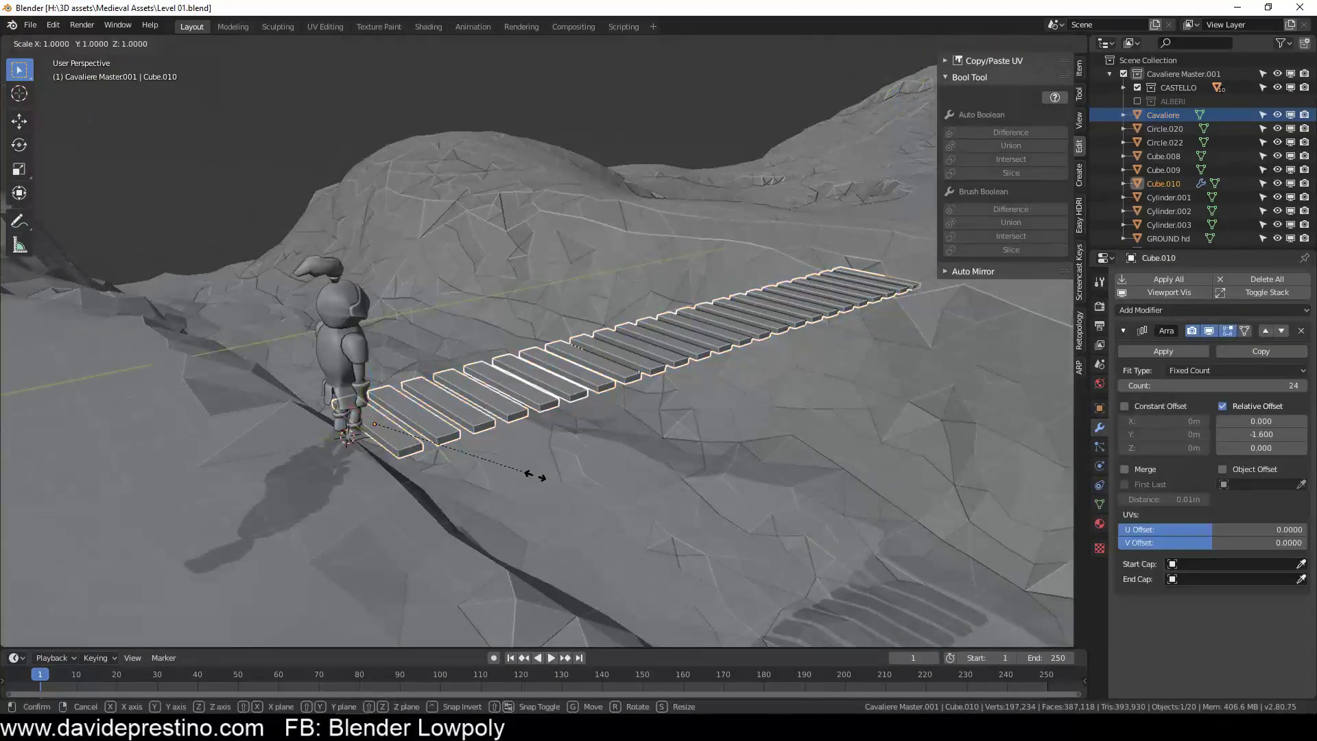
# Step: Apply the array and raise the planks into a sagging walkway
pyautogui.press('Tab')
pyautogui.moveTo(597, 442); pyautogui.dragTo(565, 482, button='middle')
pyautogui.hotkey('ctrl', 'a')
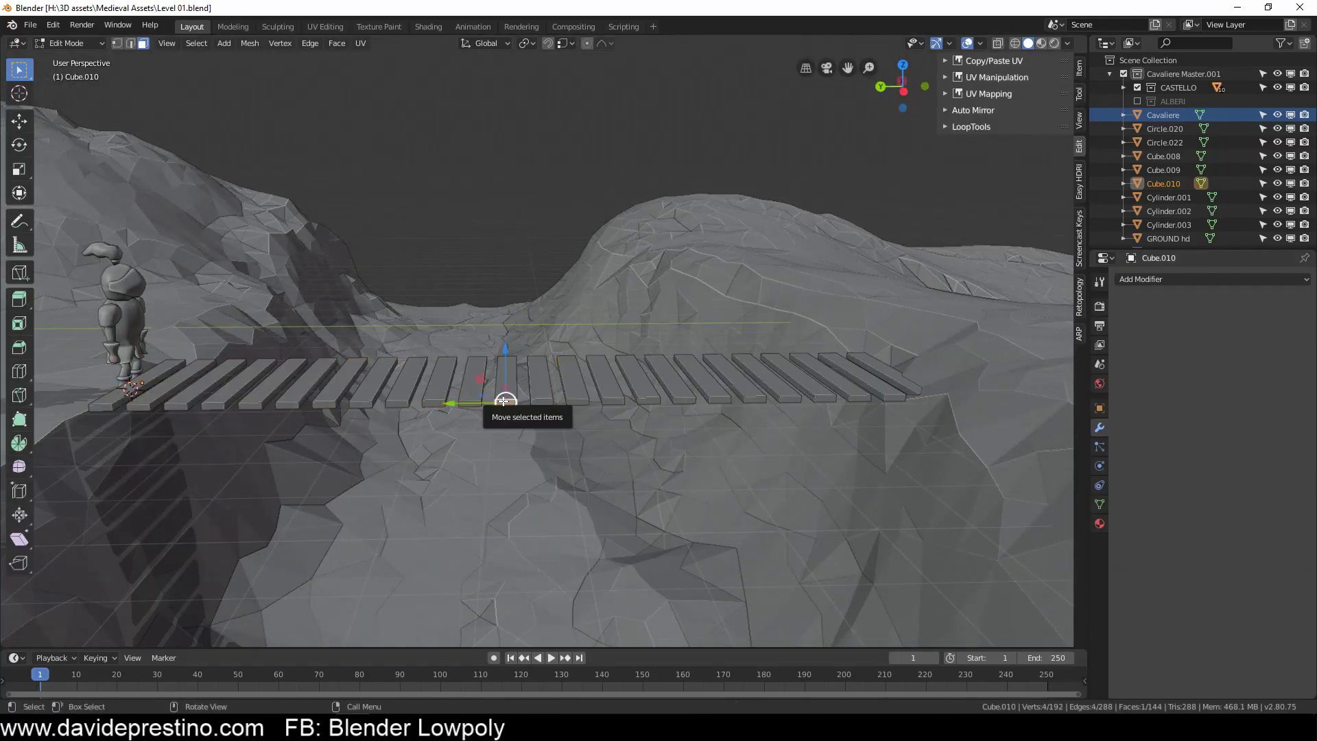
pyautogui.click(464, 305)
pyautogui.press('Tab')
pyautogui.moveTo(464, 305); pyautogui.dragTo(401, 410, button='middle')
# Step: Build a gate from a cube post, a duplicated second post and a horizontal crossbeam
pyautogui.hotkey('shift', 'a')
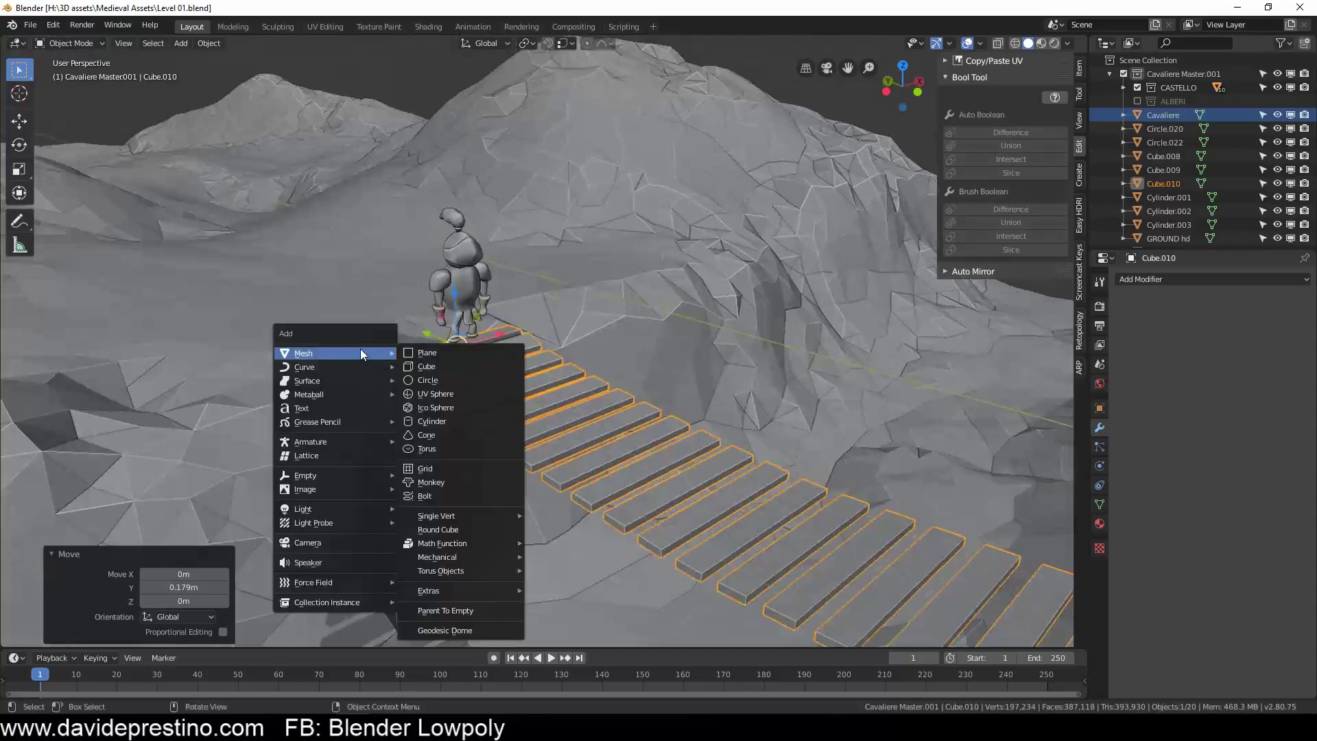
pyautogui.click(426, 366)
pyautogui.moveTo(426, 367)
pyautogui.mouseDown(button='middle')
pyautogui.moveTo(521, 412)
pyautogui.moveTo(591, 467)
pyautogui.moveTo(430, 309)
pyautogui.mouseUp(button='middle')
pyautogui.press('Tab')
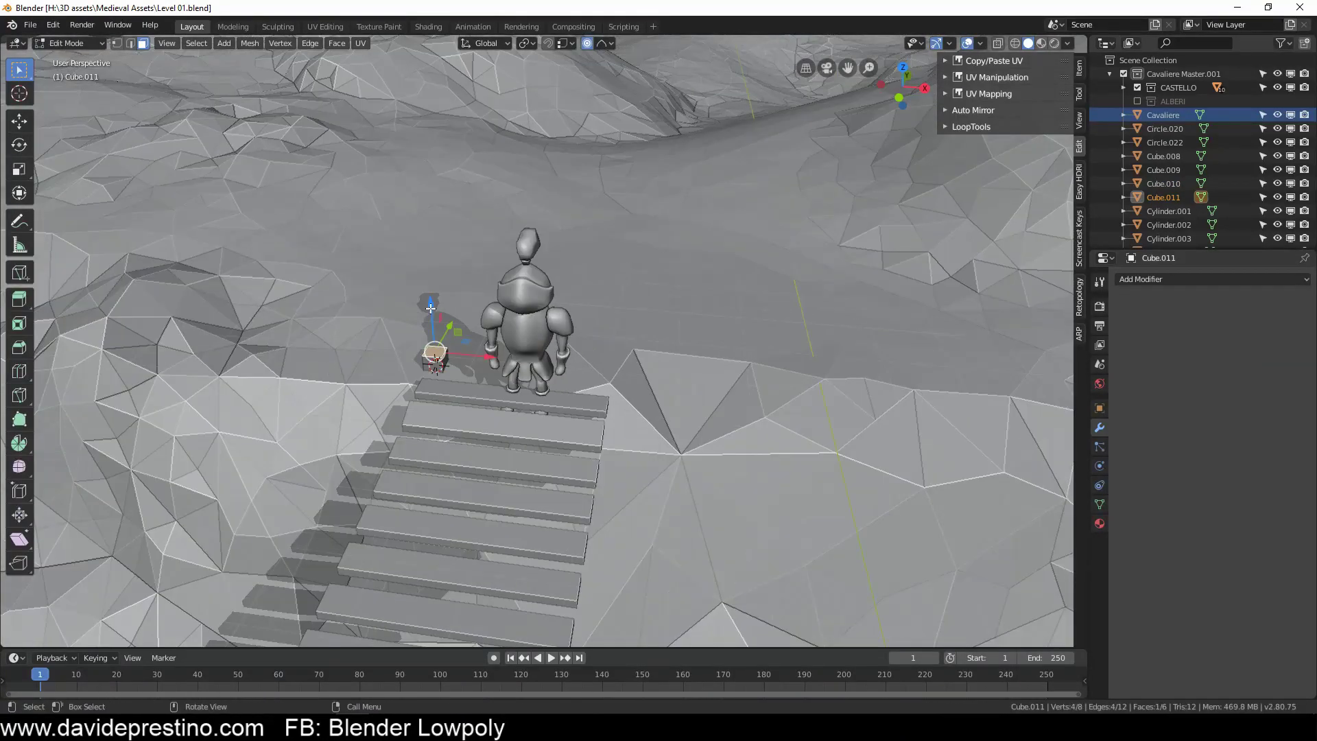
pyautogui.click(435, 549)
pyautogui.press('Tab')
pyautogui.moveTo(435, 548); pyautogui.dragTo(500, 426, button='middle')
pyautogui.hotkey('shift', 'd')
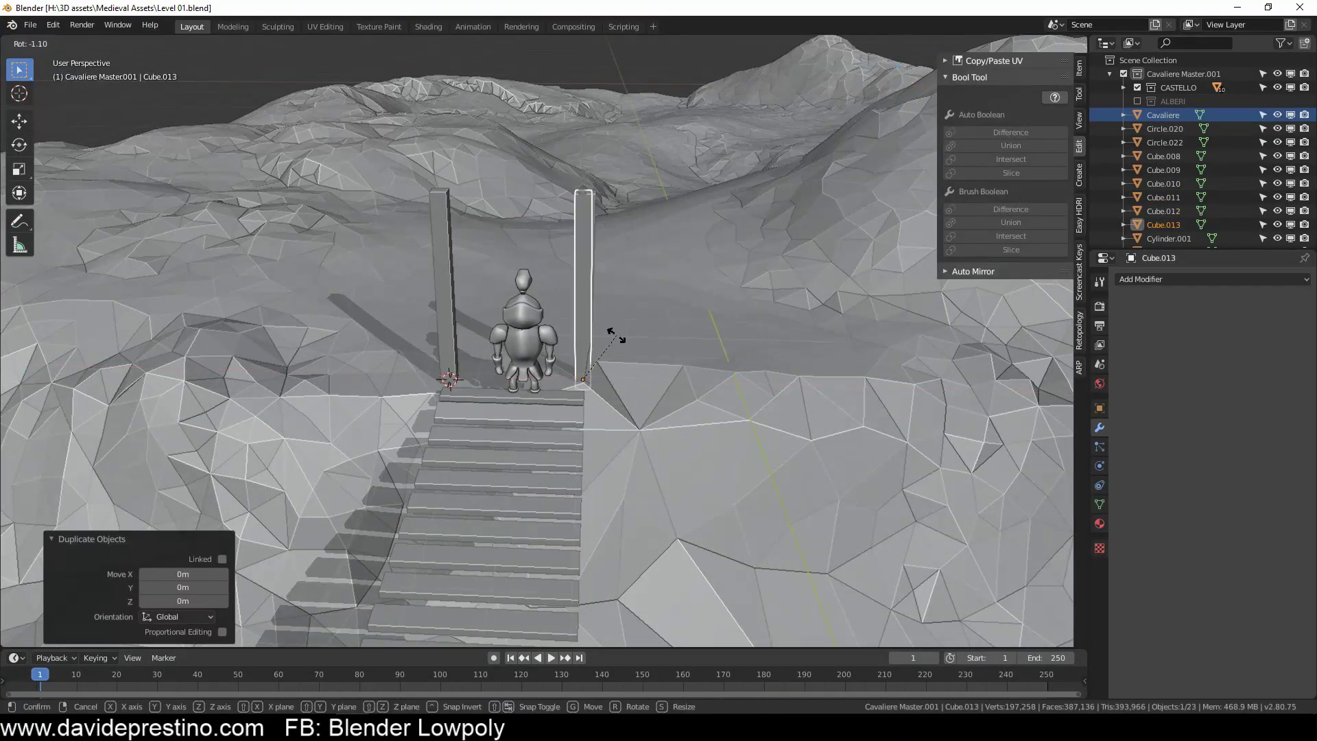
pyautogui.click(616, 335)
pyautogui.press('s')
pyautogui.press('y')
pyautogui.click(623, 313)
pyautogui.moveTo(623, 313)
pyautogui.mouseDown(button='middle')
pyautogui.moveTo(607, 297)
pyautogui.moveTo(293, 423)
pyautogui.moveTo(315, 385)
pyautogui.mouseUp(button='middle')
# Step: Copy the gate to the far end of the bridge and rotate it to fit the slope
pyautogui.keyDown('shift'); pyautogui.click(293, 423); pyautogui.keyUp('shift')
pyautogui.click(592, 347)
pyautogui.press('r')
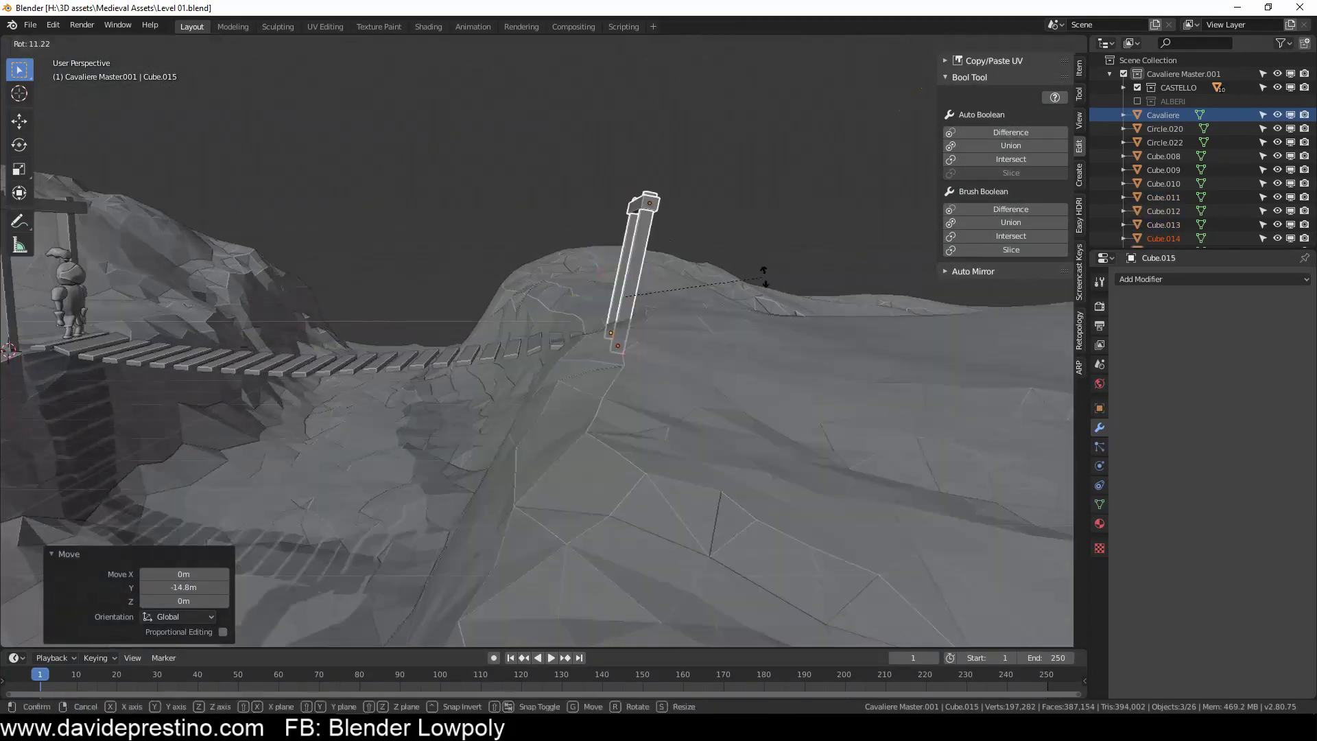
pyautogui.click(374, 426)
pyautogui.moveTo(373, 425)
pyautogui.mouseDown(button='middle')
pyautogui.moveTo(546, 470)
pyautogui.moveTo(302, 497)
pyautogui.moveTo(351, 481)
pyautogui.moveTo(474, 516)
pyautogui.moveTo(227, 483)
pyautogui.moveTo(450, 442)
pyautogui.moveTo(222, 308)
pyautogui.moveTo(129, 513)
pyautogui.moveTo(464, 604)
pyautogui.moveTo(450, 435)
pyautogui.moveTo(259, 377)
pyautogui.mouseUp(button='middle')
pyautogui.hotkey('shift', 'a')
pyautogui.moveTo(118, 407)
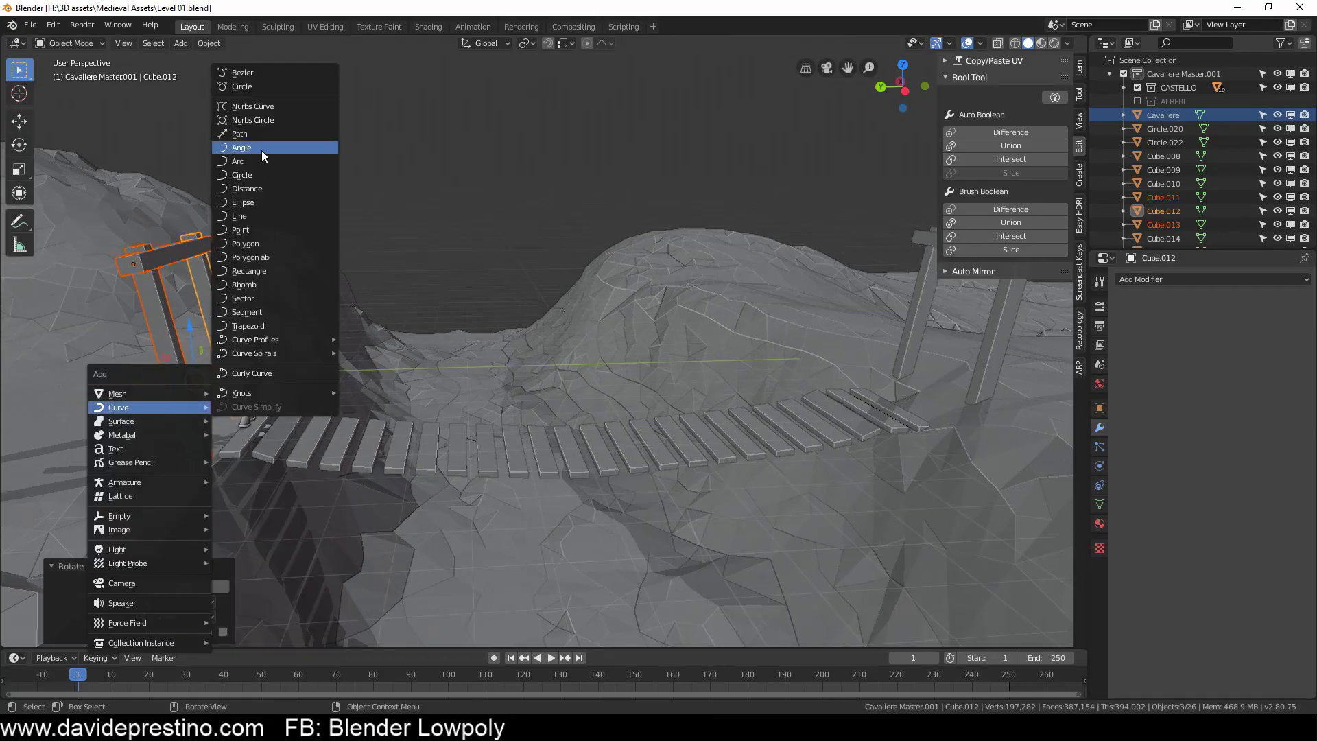
# Step: Add a Bezier curve for the rope and rotate it 90 degrees about Z
pyautogui.click(261, 150)
pyautogui.press('r')
pyautogui.press('z')
pyautogui.press('9')
pyautogui.press('0')
pyautogui.press('Return')
pyautogui.press('KP_7')
# Step: Shape the curve into a sagging rope: rotate a handle -45 degrees and move its end along Y
pyautogui.press('Tab')
pyautogui.scroll(3, 638, 229)
pyautogui.click(1080, 71)
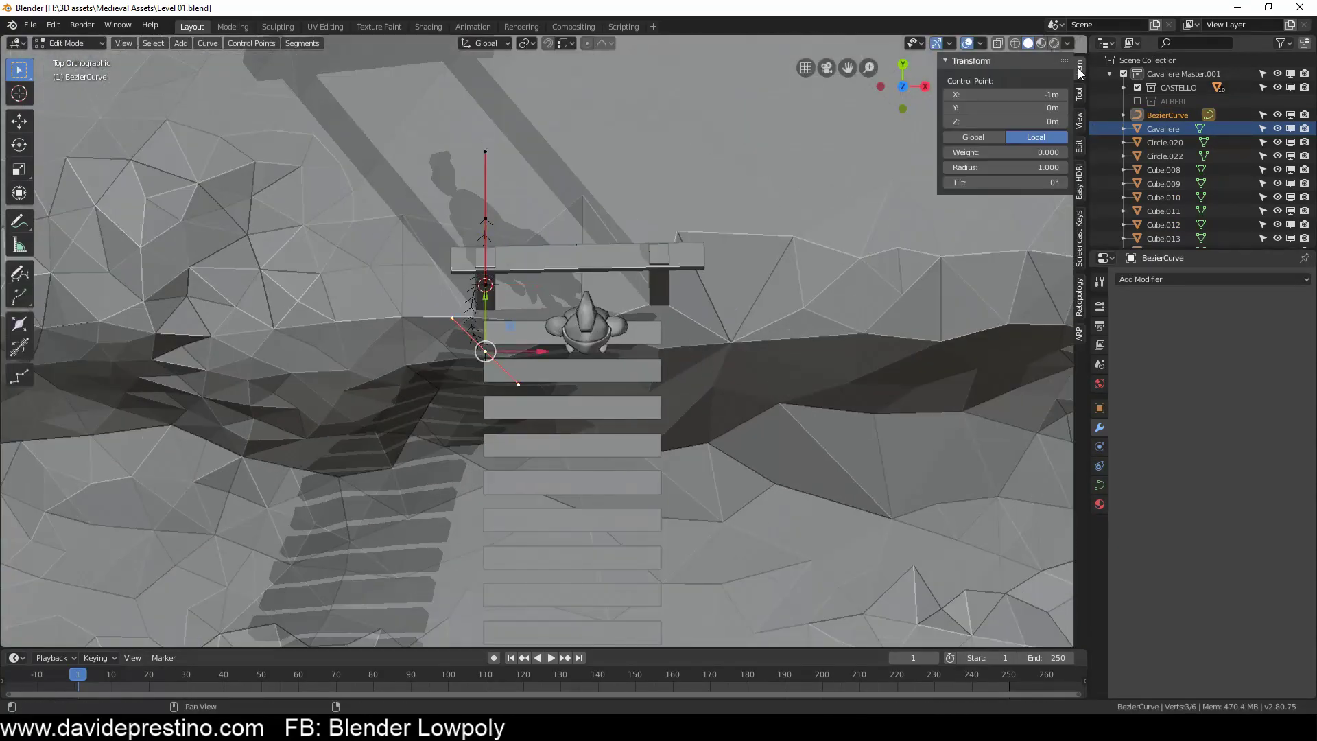
pyautogui.click(495, 205)
pyautogui.moveTo(596, 264); pyautogui.dragTo(575, 387, button='middle')
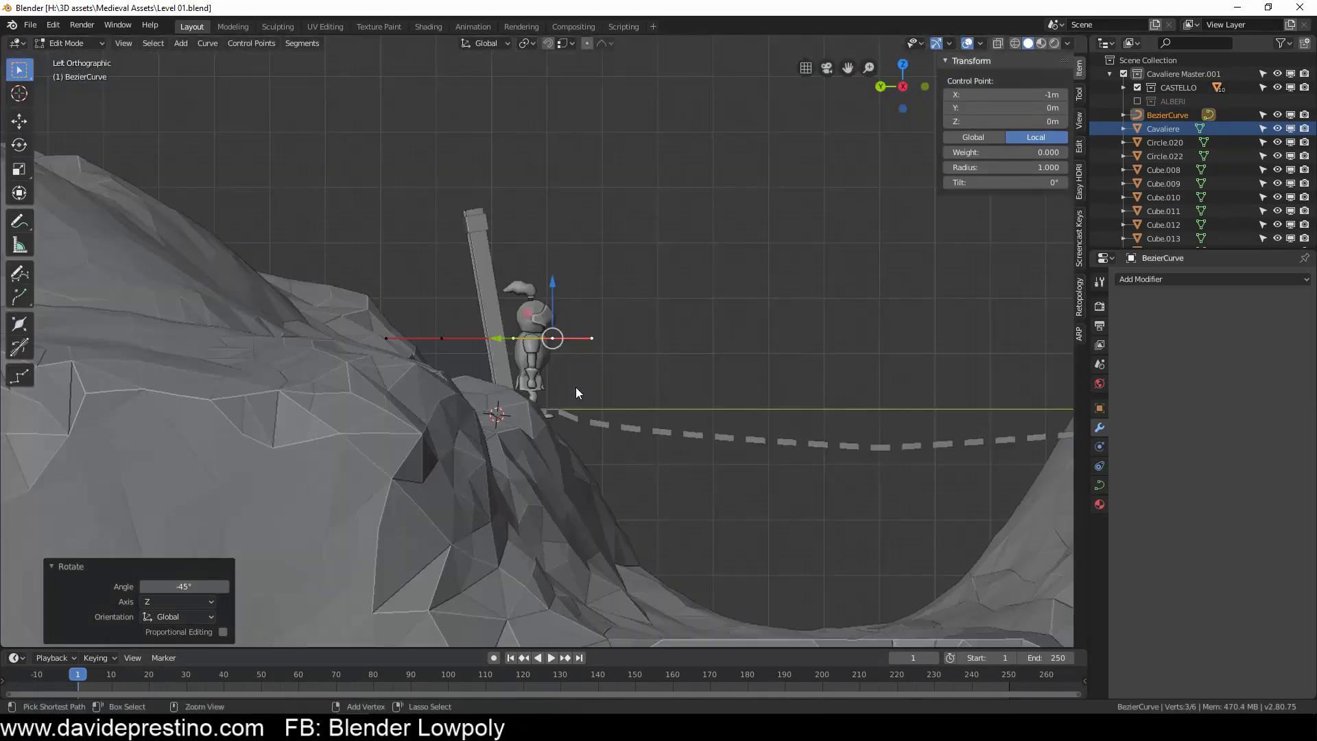
pyautogui.press('KP_3')
pyautogui.press('g')
pyautogui.press('y')
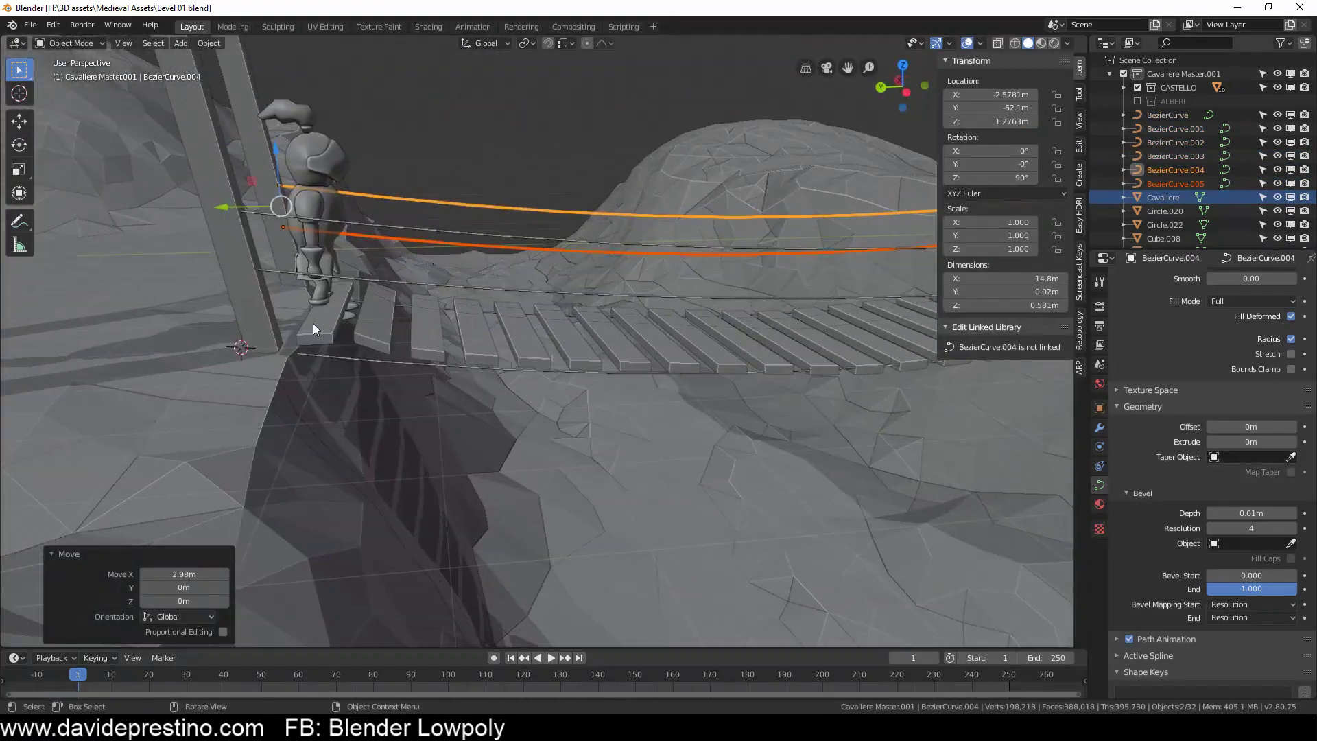
# Step: Add a cube beside the planks to serve as a railing post
pyautogui.click(355, 346)
pyautogui.hotkey('shift', 'a')
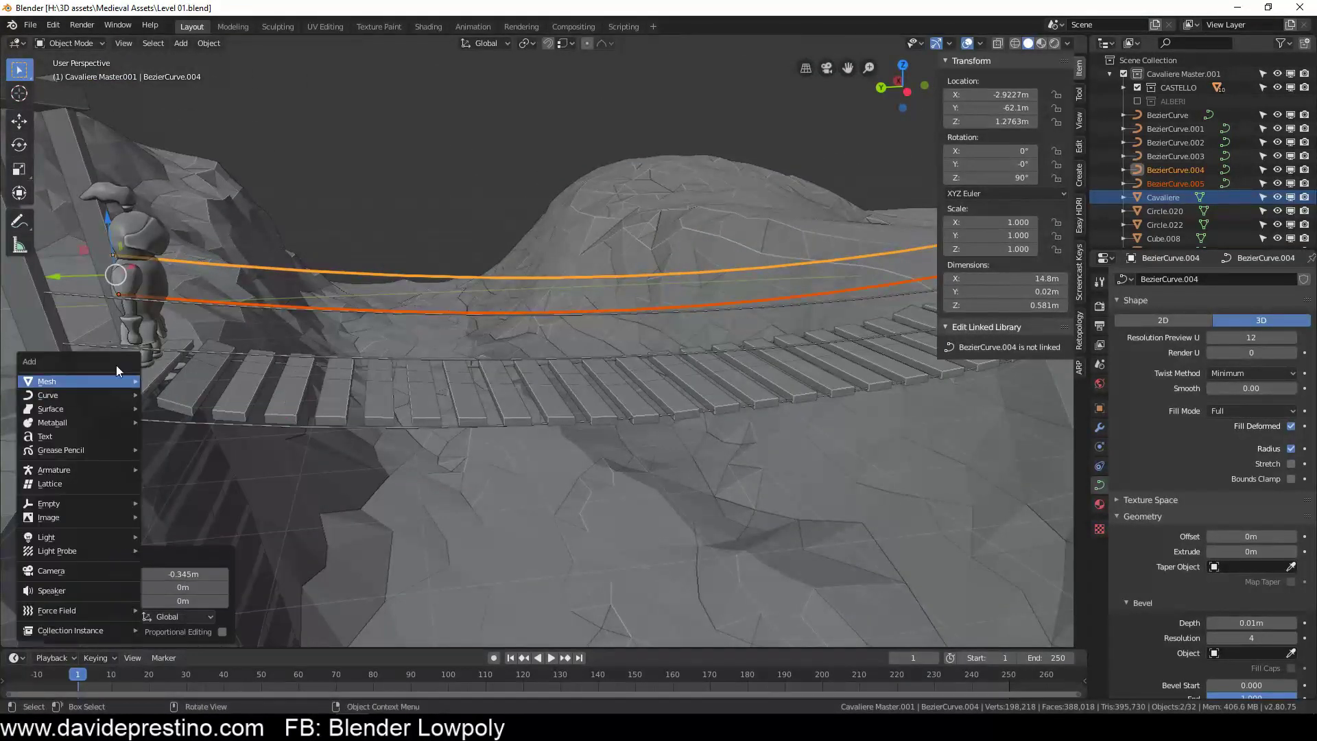
pyautogui.click(172, 395)
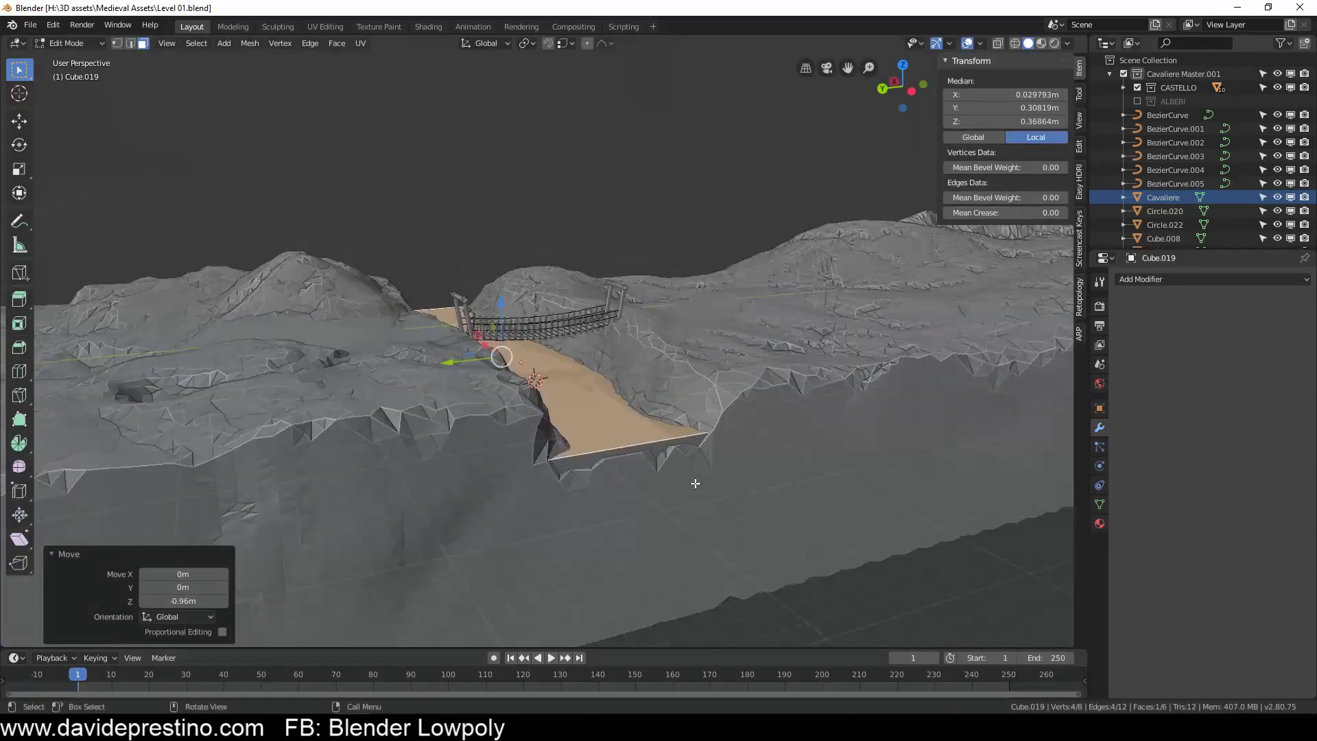
# Step: Give the ravine-floor river surface a new material named RIVER
pyautogui.press('Tab')
pyautogui.click(1100, 524)
pyautogui.doubleClick(1186, 337)
pyautogui.write('RI')
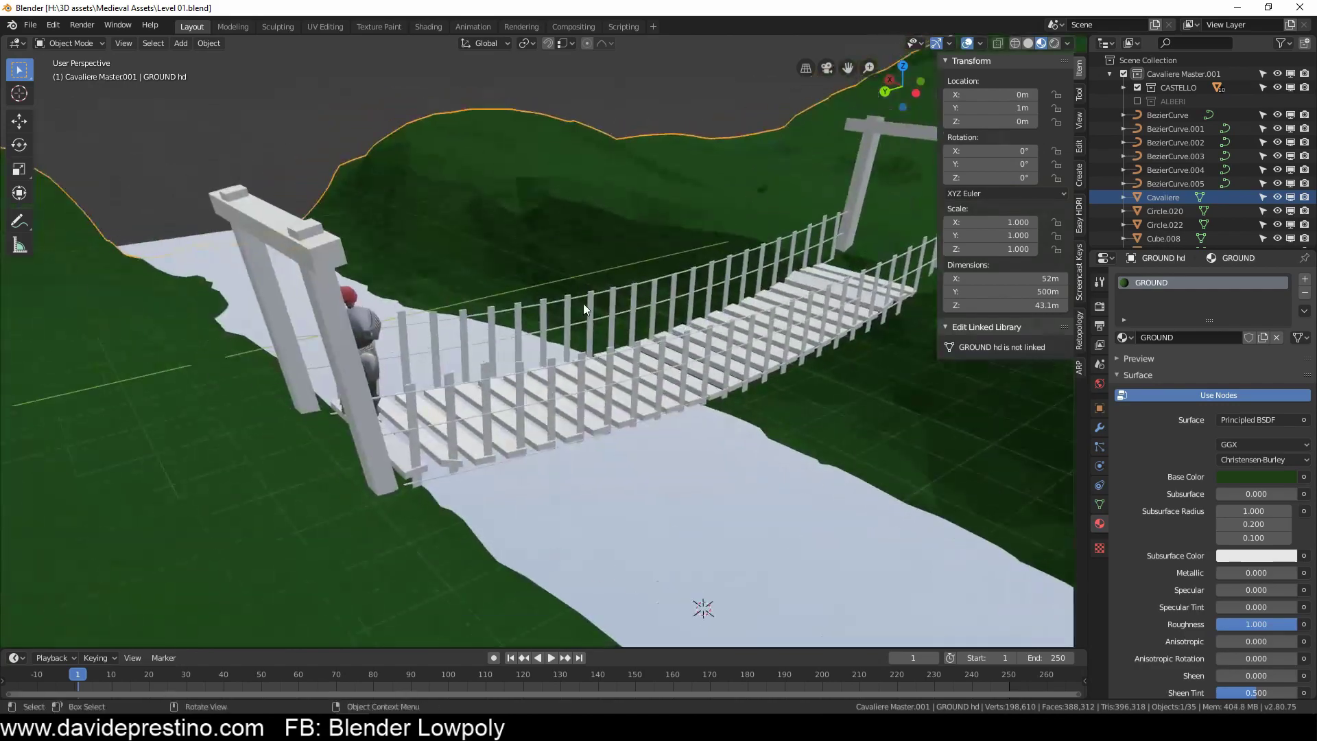
pyautogui.click(299, 332)
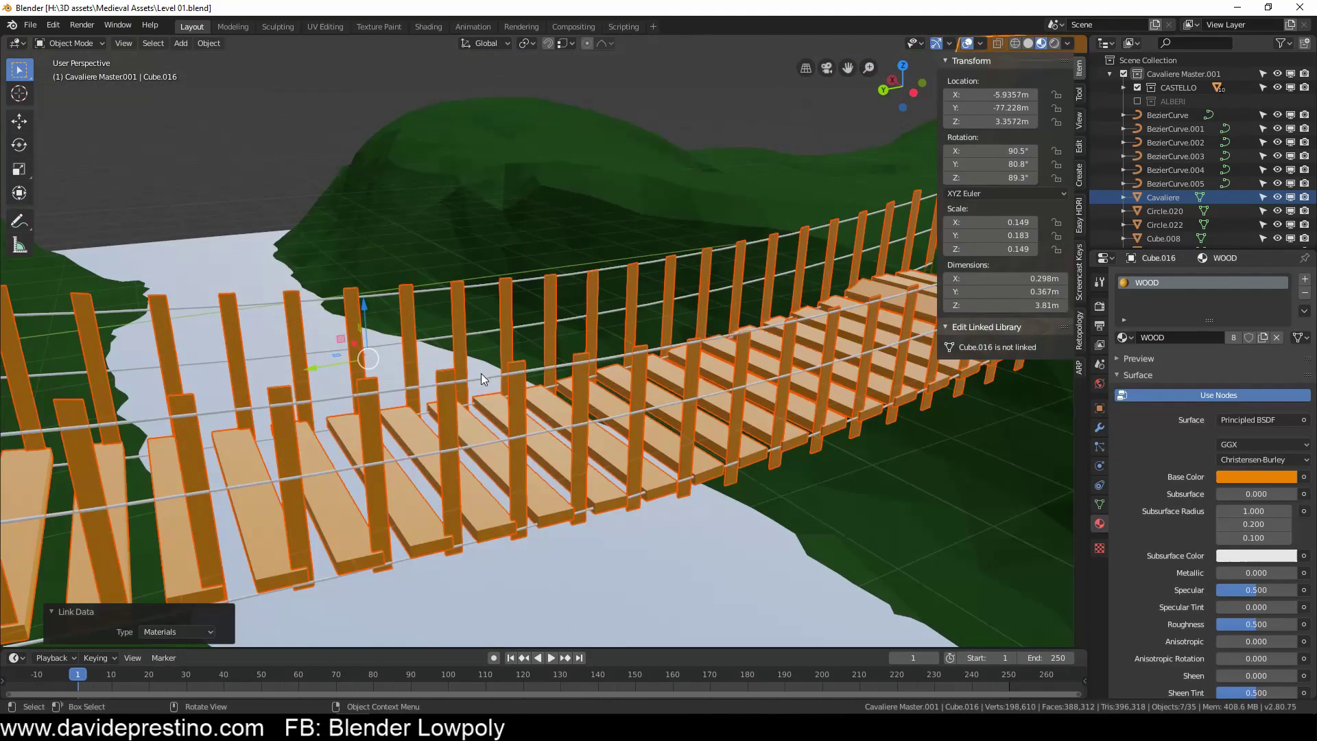
# Step: Convert each of the rope curves to a mesh
pyautogui.click(485, 370)
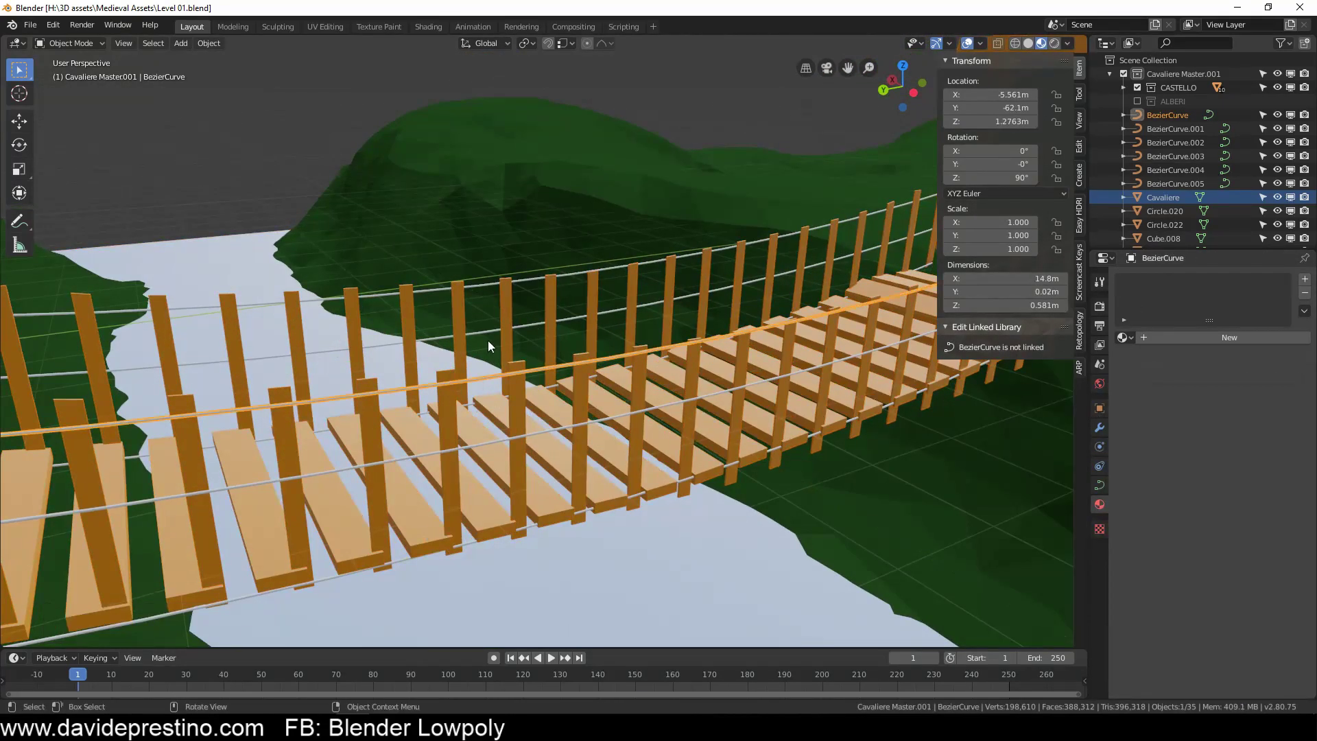
pyautogui.rightClick(420, 412)
pyautogui.click(412, 492)
pyautogui.click(464, 446)
pyautogui.rightClick(463, 450)
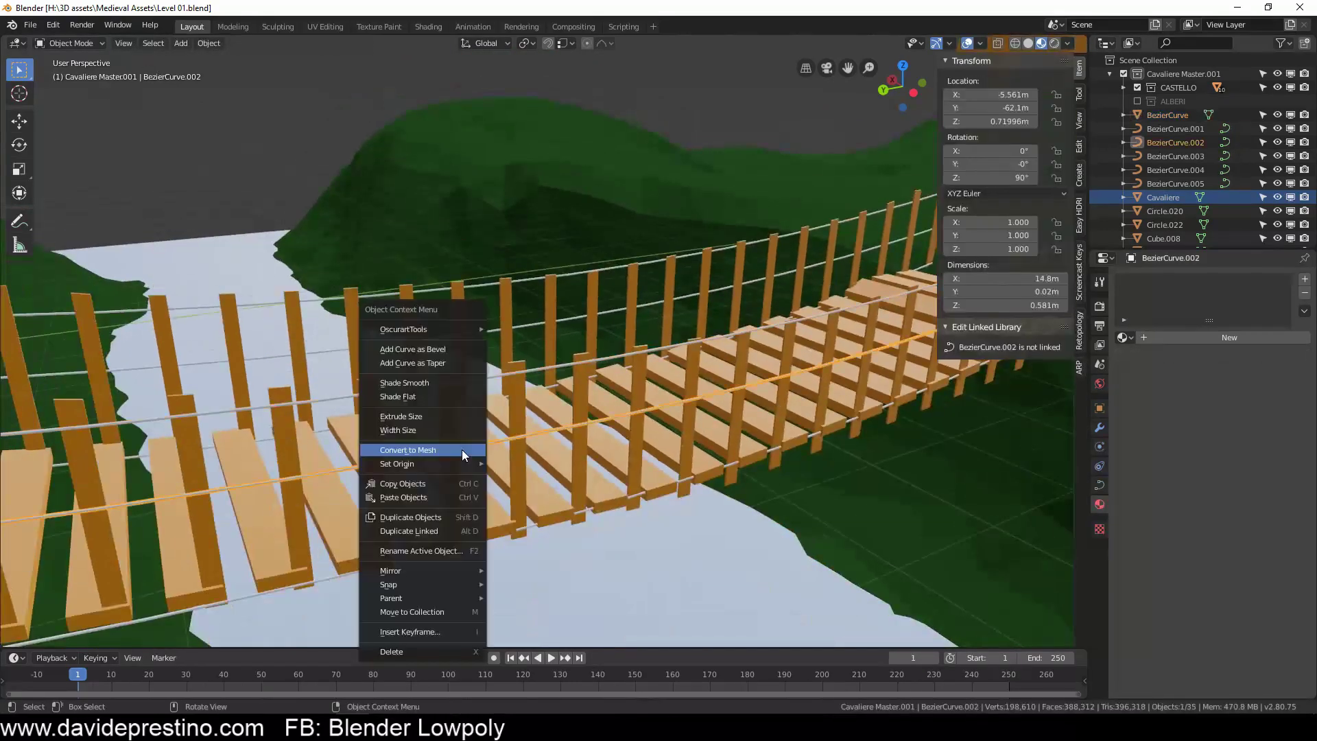
pyautogui.click(462, 450)
pyautogui.click(376, 495)
pyautogui.rightClick(376, 496)
pyautogui.click(342, 494)
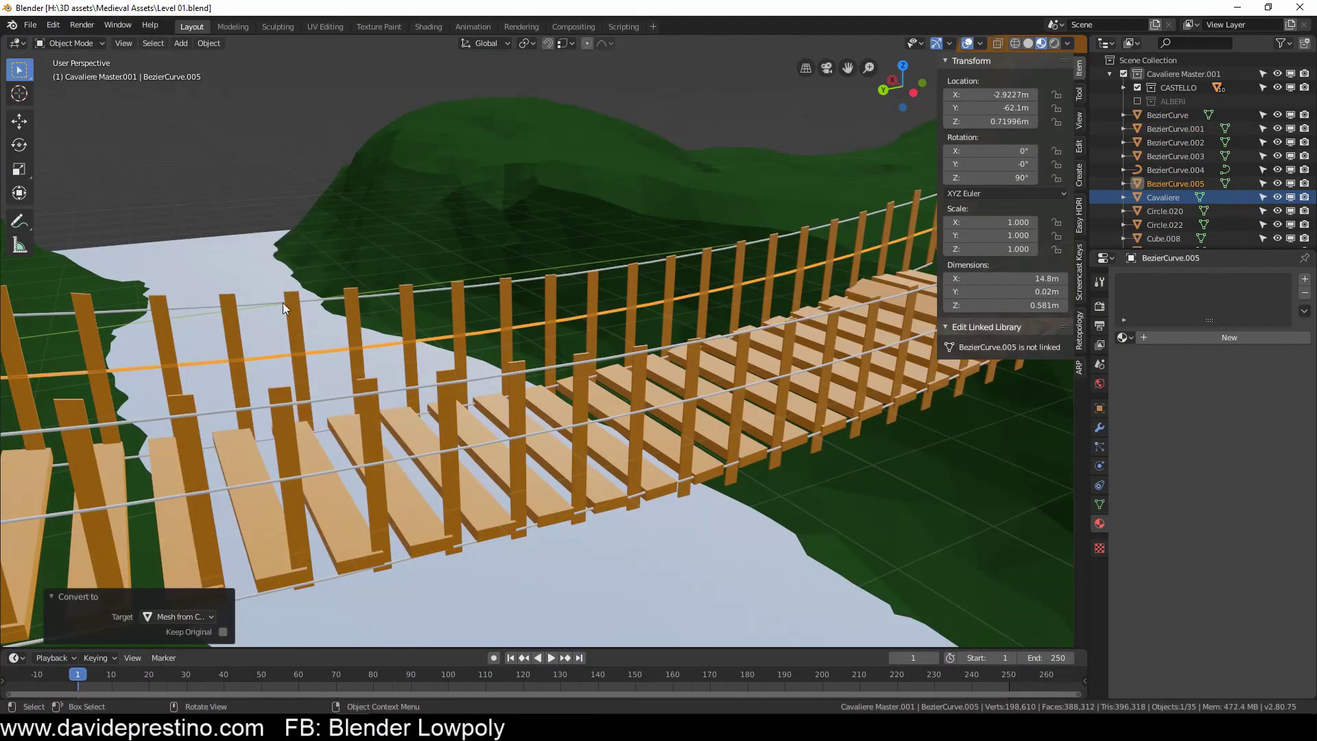
# Step: Join the rope meshes into one object named cORDE
pyautogui.write('cORDE')
pyautogui.press('Return')
pyautogui.click(1230, 337)
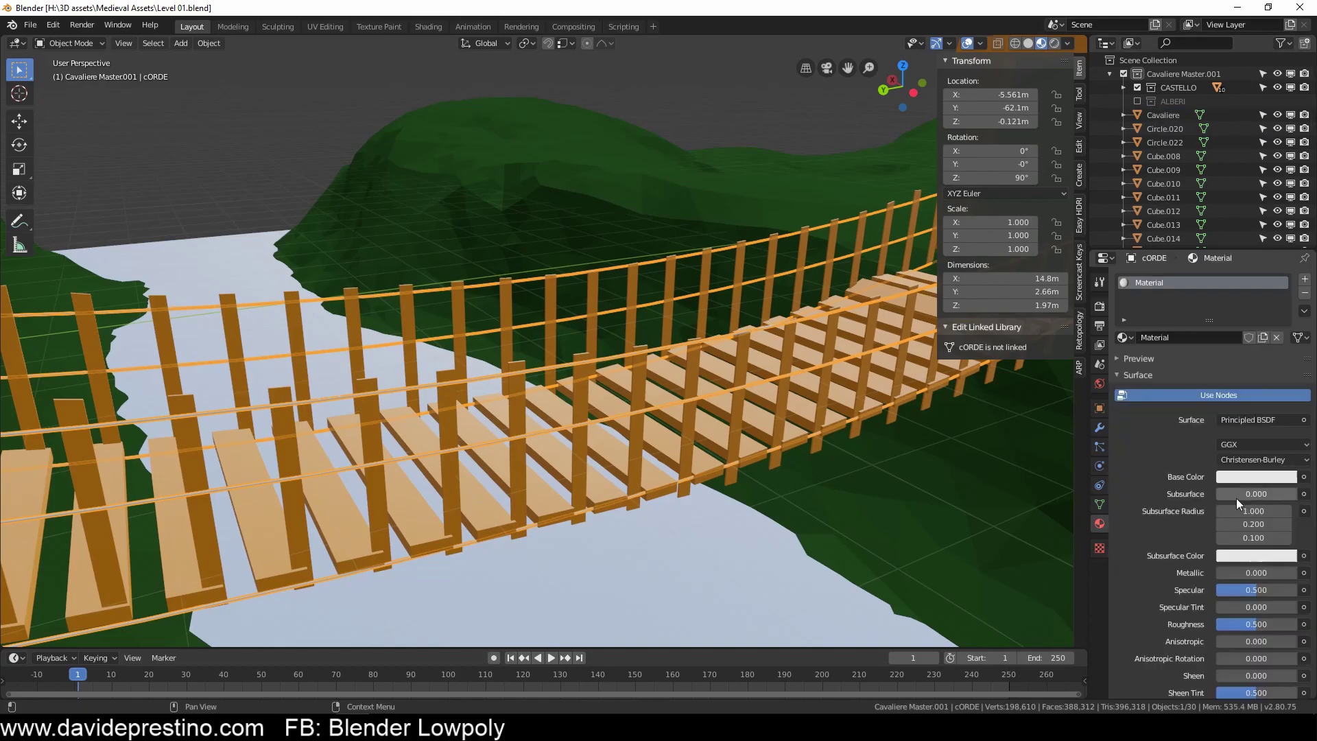
# Step: Select a railing post, then select and frame the stone bridge by the castle
pyautogui.click(978, 110)
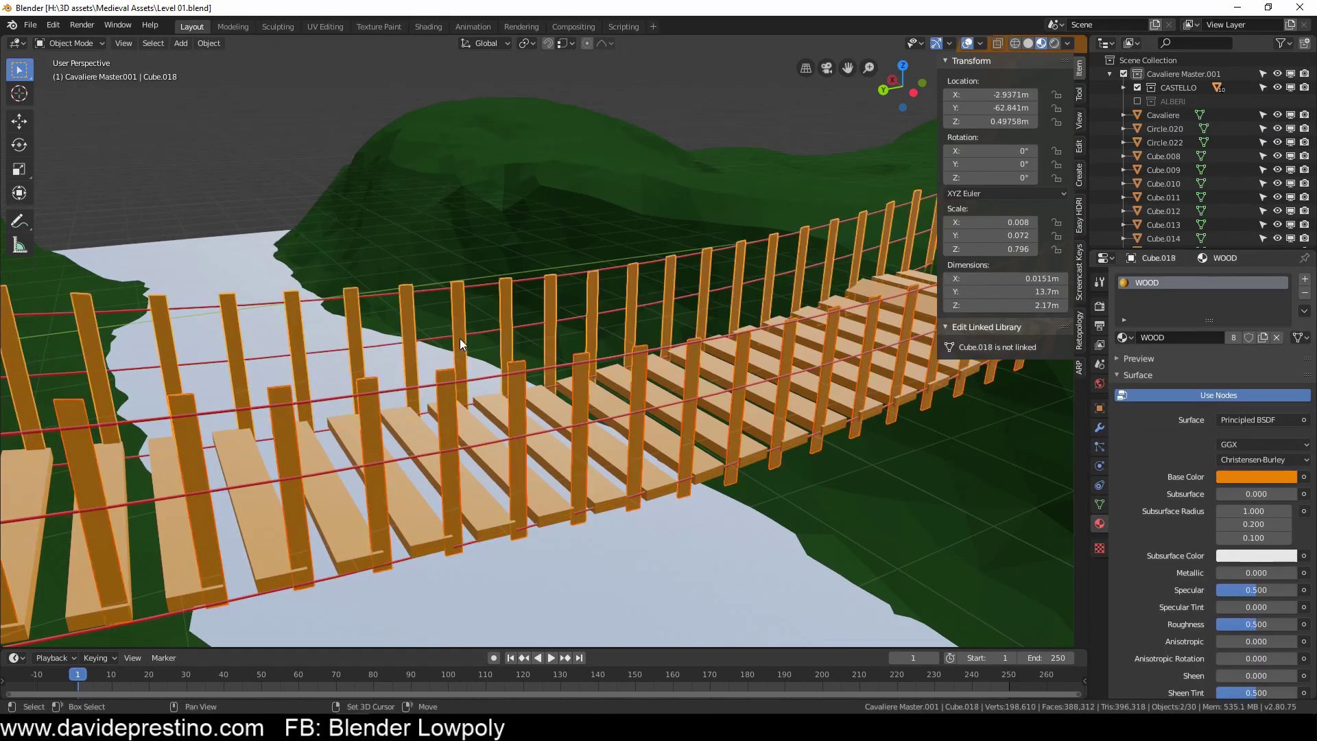
pyautogui.scroll(-5, 690, 270)
pyautogui.moveTo(617, 274); pyautogui.dragTo(690, 270, button='middle')
pyautogui.click(594, 283)
pyautogui.press('KP_Decimal')
# Step: Create and rename a new material for the stone bridge, then select the grate and flagpole
pyautogui.click(1230, 337)
pyautogui.doubleClick(1194, 337)
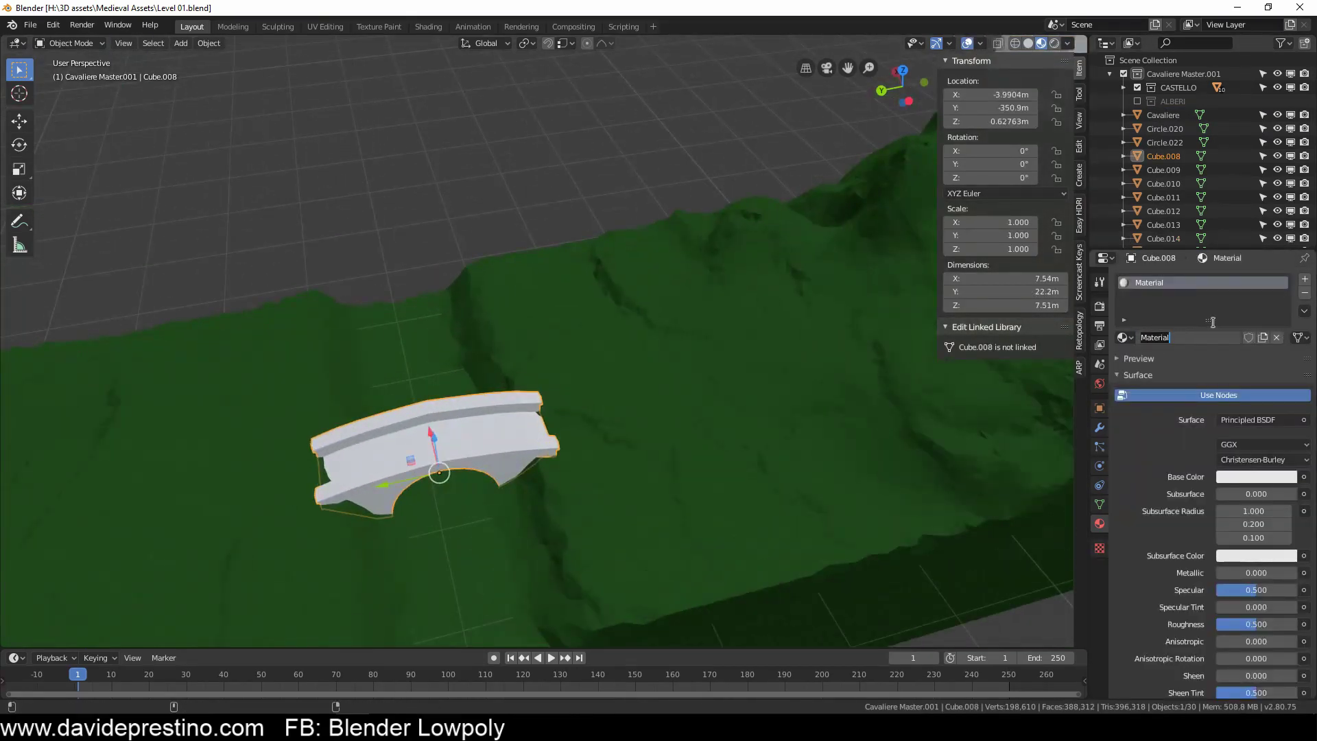
pyautogui.scroll(-5, 492, 313)
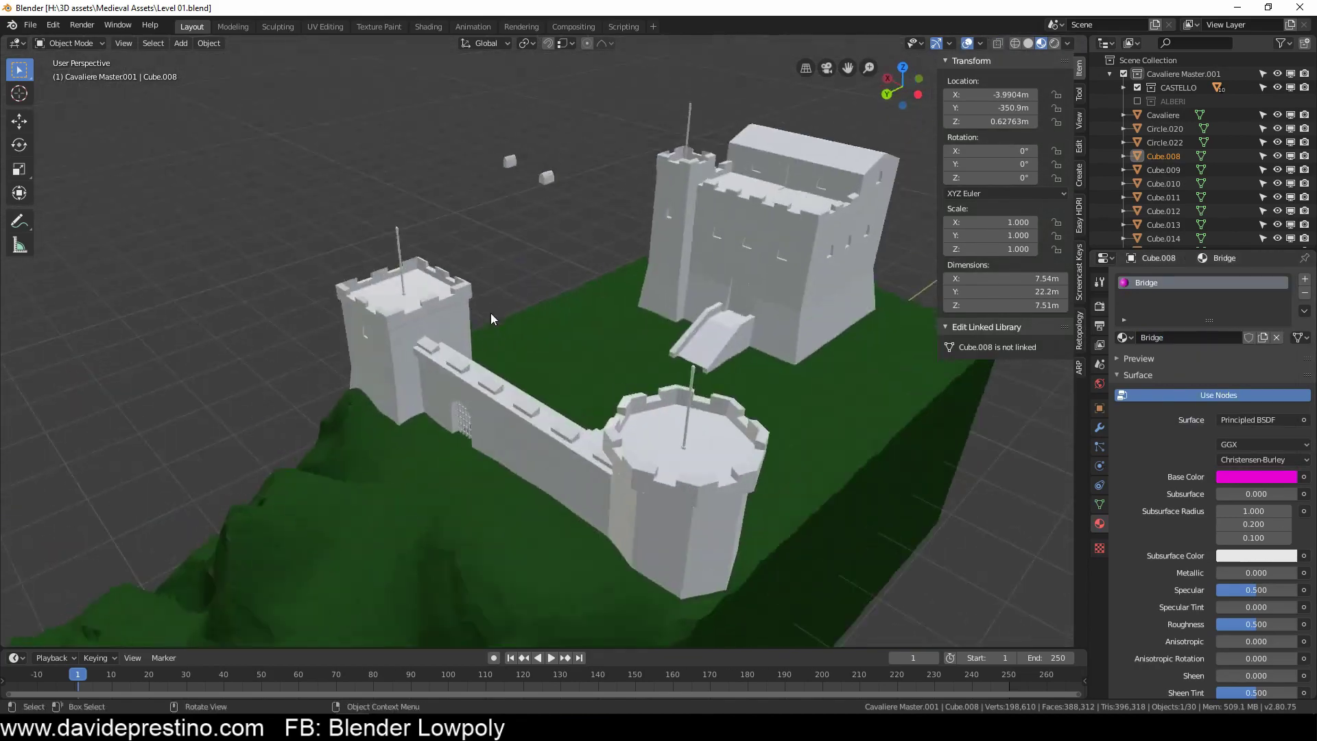
pyautogui.scroll(3, 446, 412)
pyautogui.click(416, 456)
pyautogui.click(826, 466)
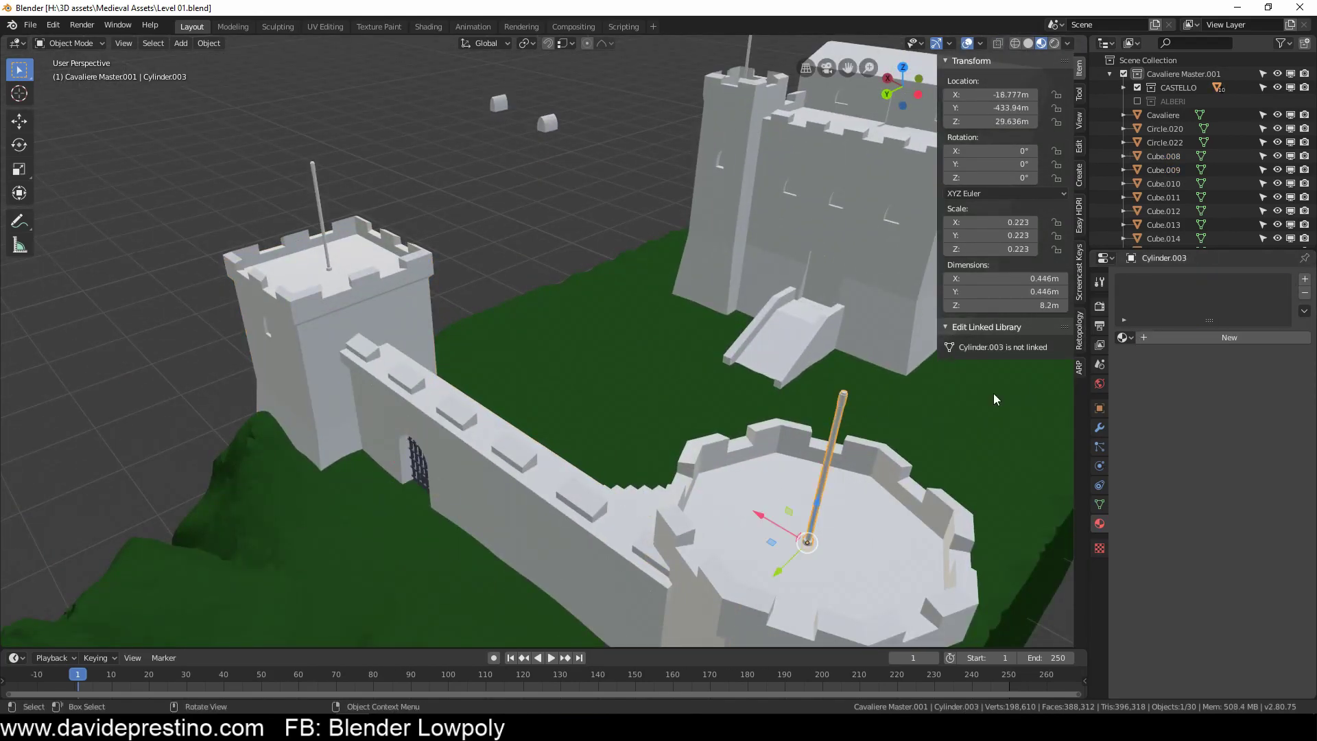
# Step: Thicken the keep roof by extruding its roof faces along their normals
pyautogui.click(325, 210)
pyautogui.press('KP_Decimal')
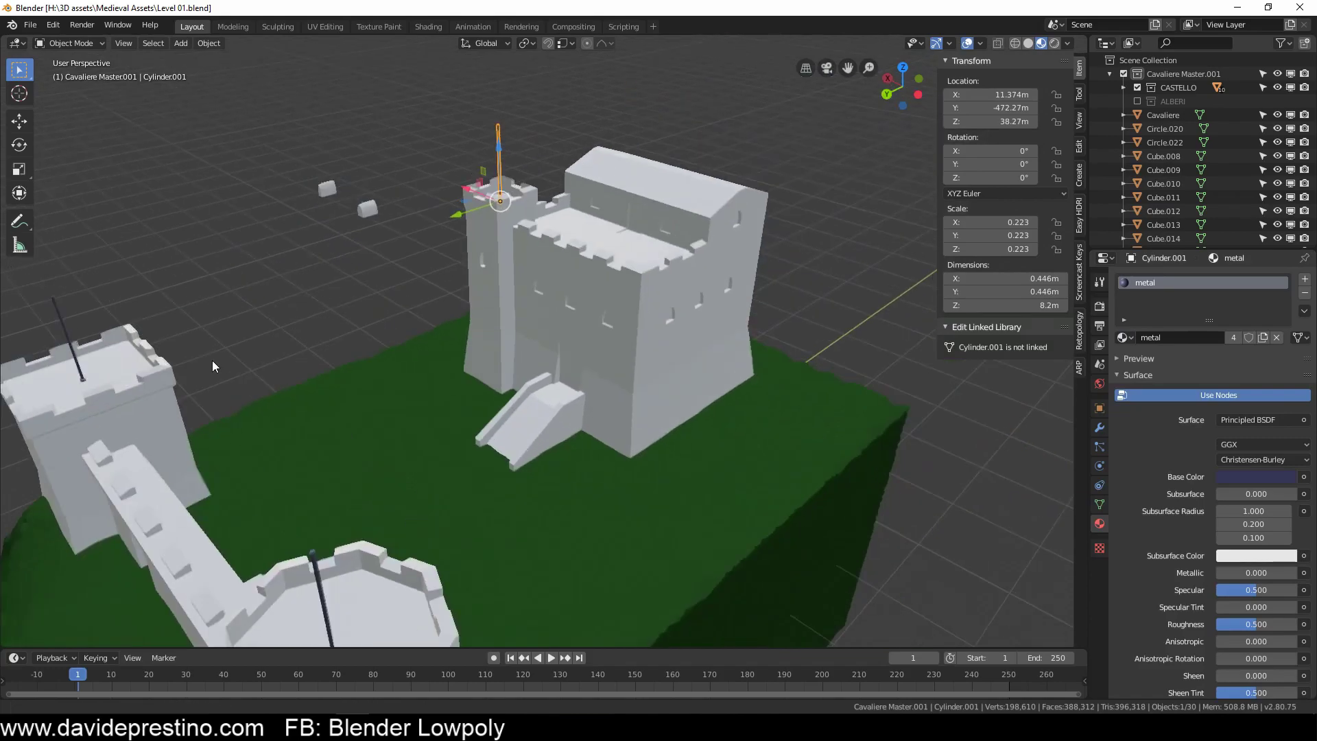
pyautogui.press('Tab')
pyautogui.click(281, 227)
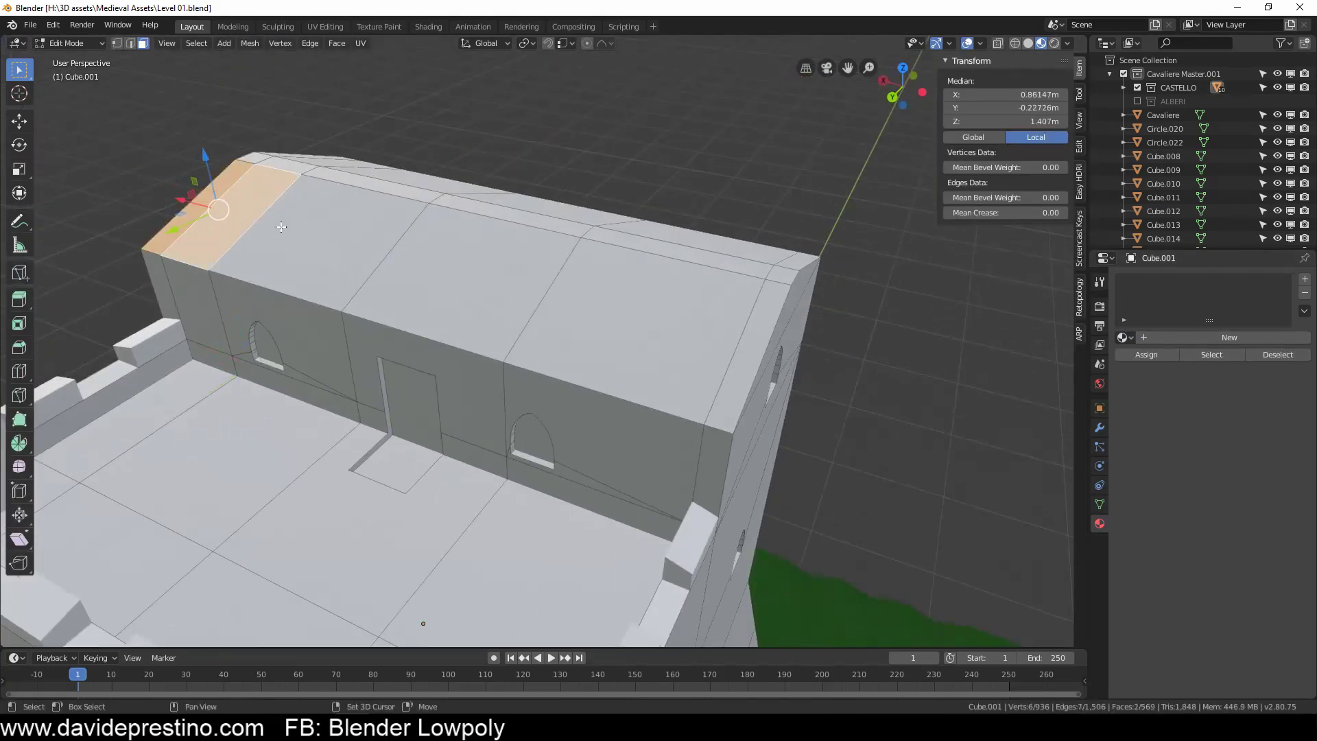
pyautogui.moveTo(372, 185); pyautogui.dragTo(480, 261, button='middle')
pyautogui.keyDown('shift'); pyautogui.click(521, 206); pyautogui.keyUp('shift')
pyautogui.moveTo(522, 206); pyautogui.dragTo(581, 281, button='middle')
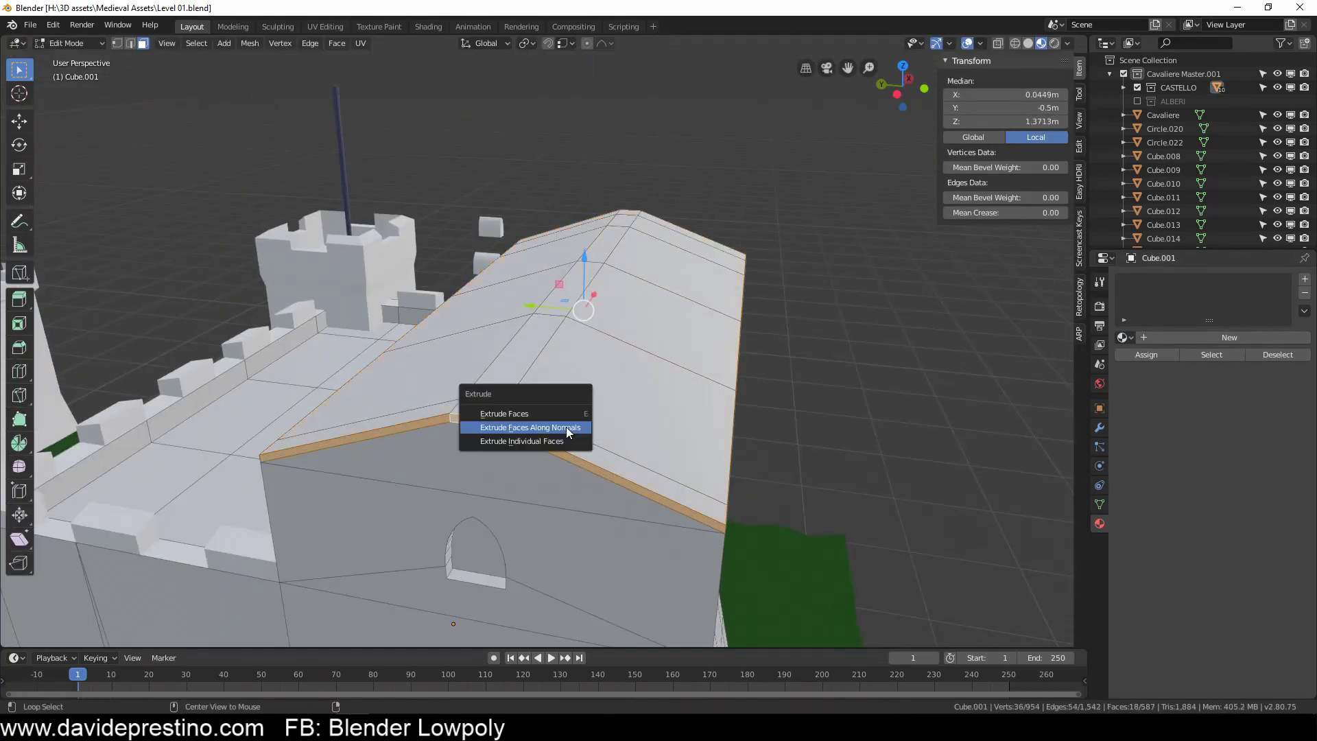
pyautogui.click(564, 428)
pyautogui.press('Tab')
pyautogui.press('KP_Decimal')
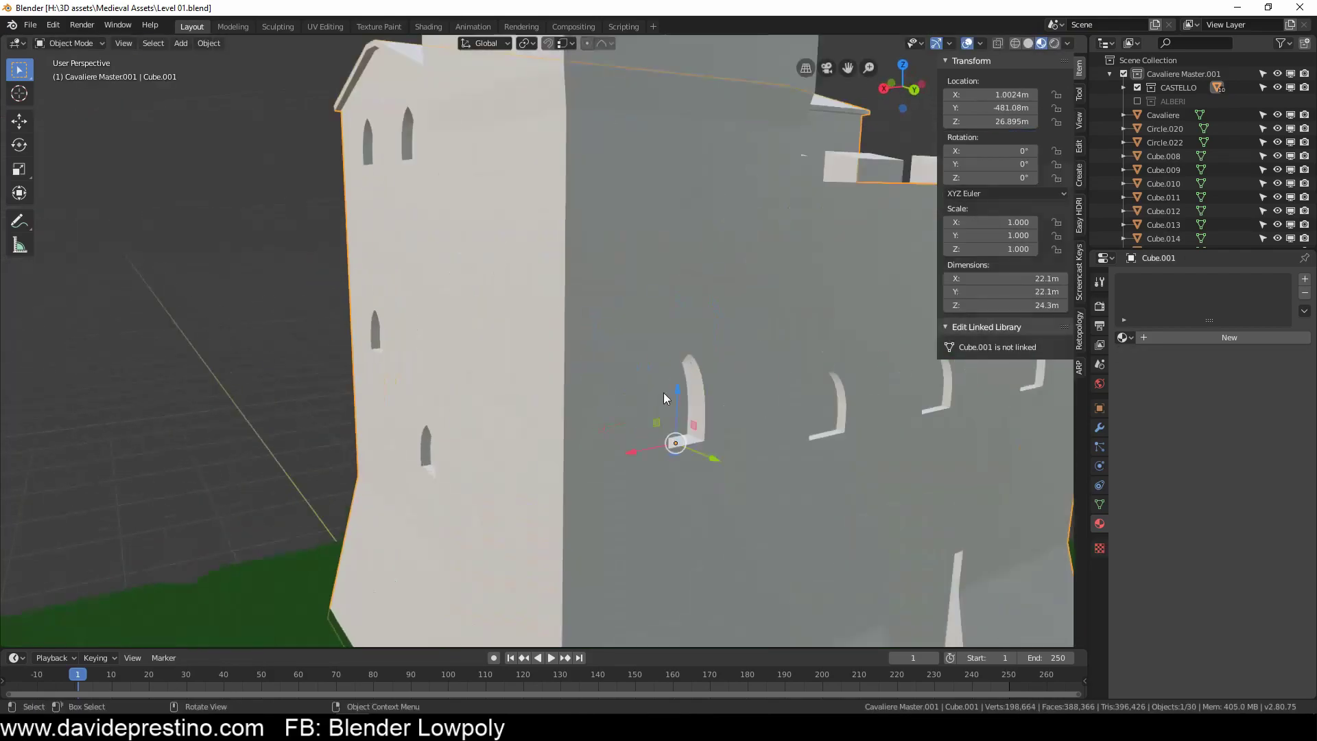
# Step: Create a new grey castle material for the keep
pyautogui.click(1230, 337)
pyautogui.doubleClick(1173, 337)
pyautogui.write('castle')
pyautogui.click(1278, 367)
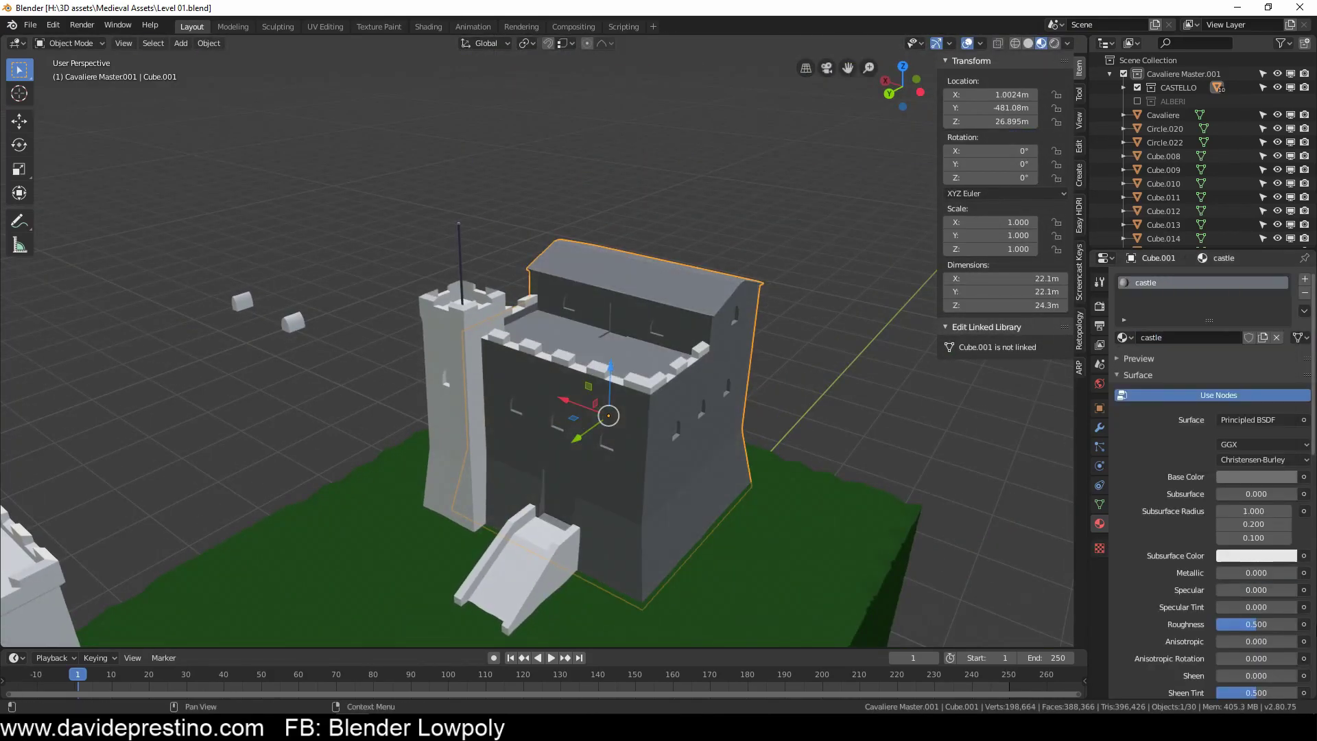
pyautogui.click(412, 412)
pyautogui.click(1123, 337)
# Step: Apply the existing castle material to the tower top, stairs and other castle parts
pyautogui.click(1147, 371)
pyautogui.click(455, 294)
pyautogui.click(1123, 336)
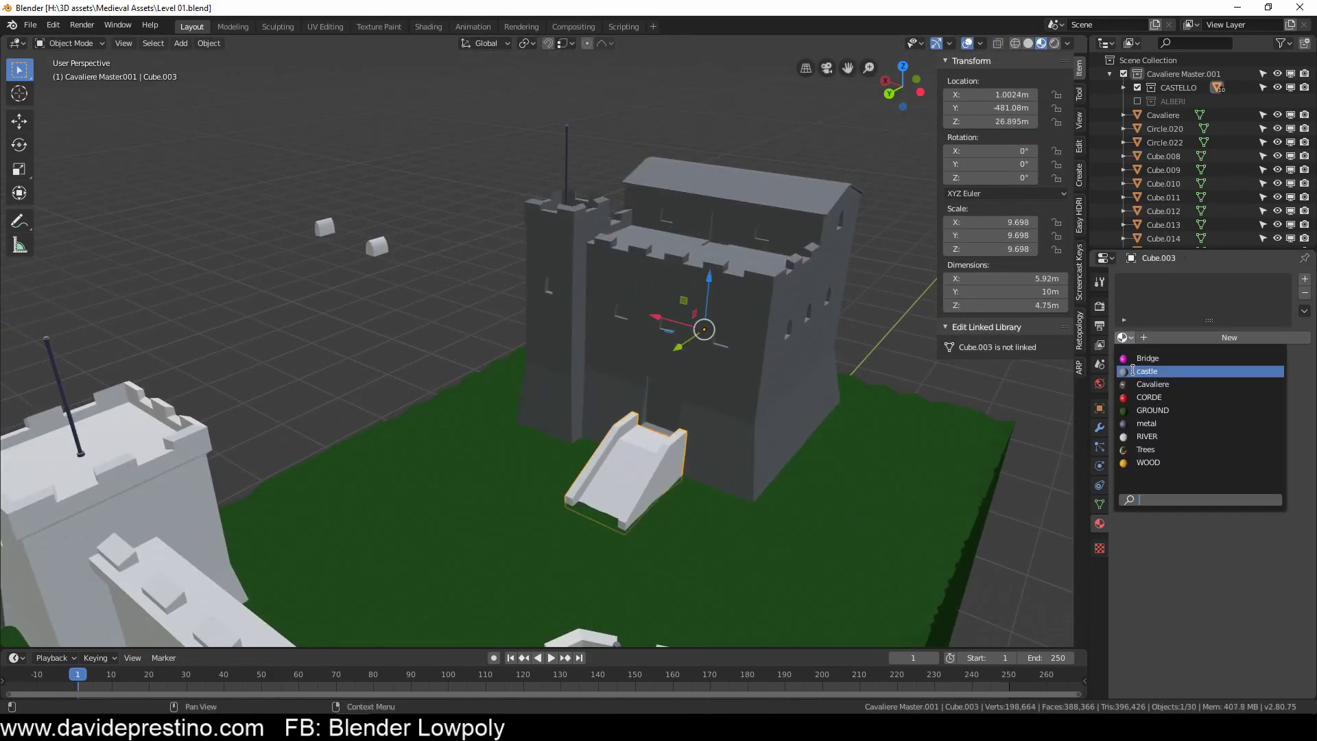
pyautogui.click(1133, 371)
pyautogui.click(1124, 336)
pyautogui.click(754, 330)
pyautogui.click(1123, 336)
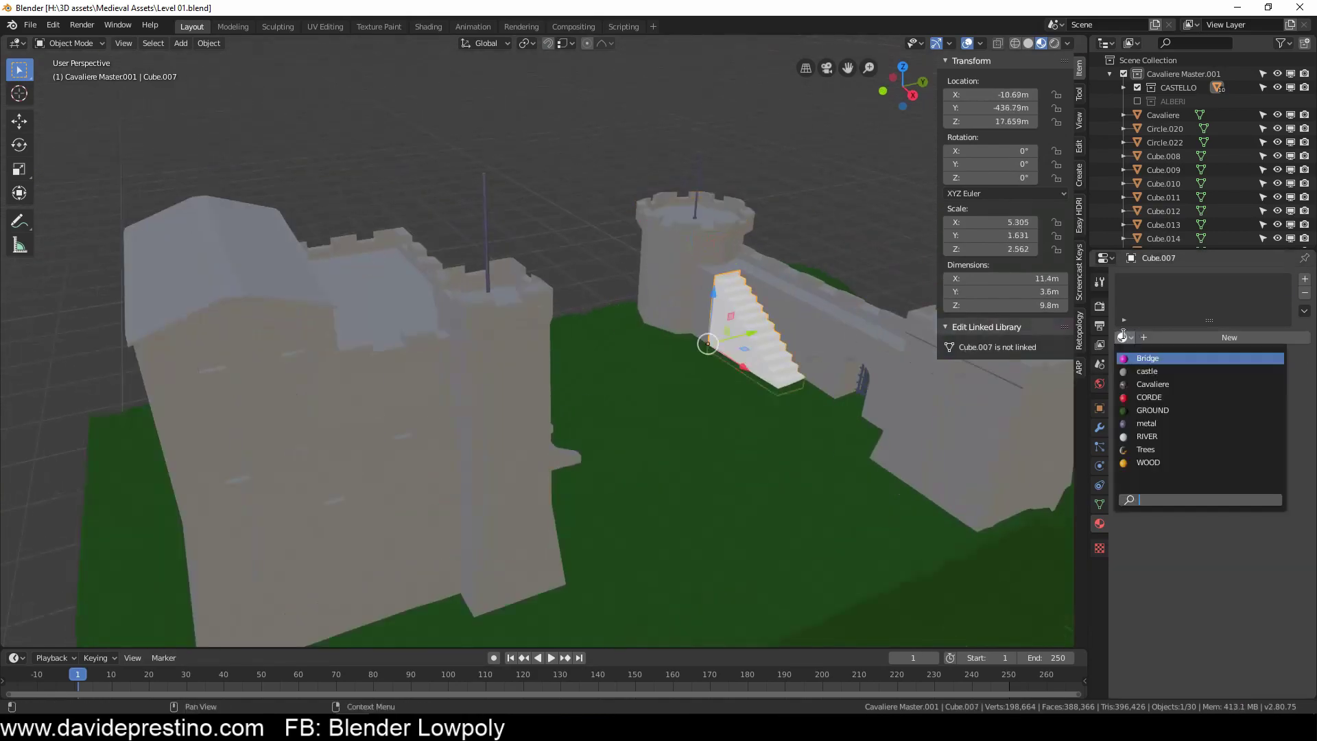
pyautogui.click(652, 446)
# Step: Add a second material slot to the keep named 'Door + windows'
pyautogui.click(1150, 296)
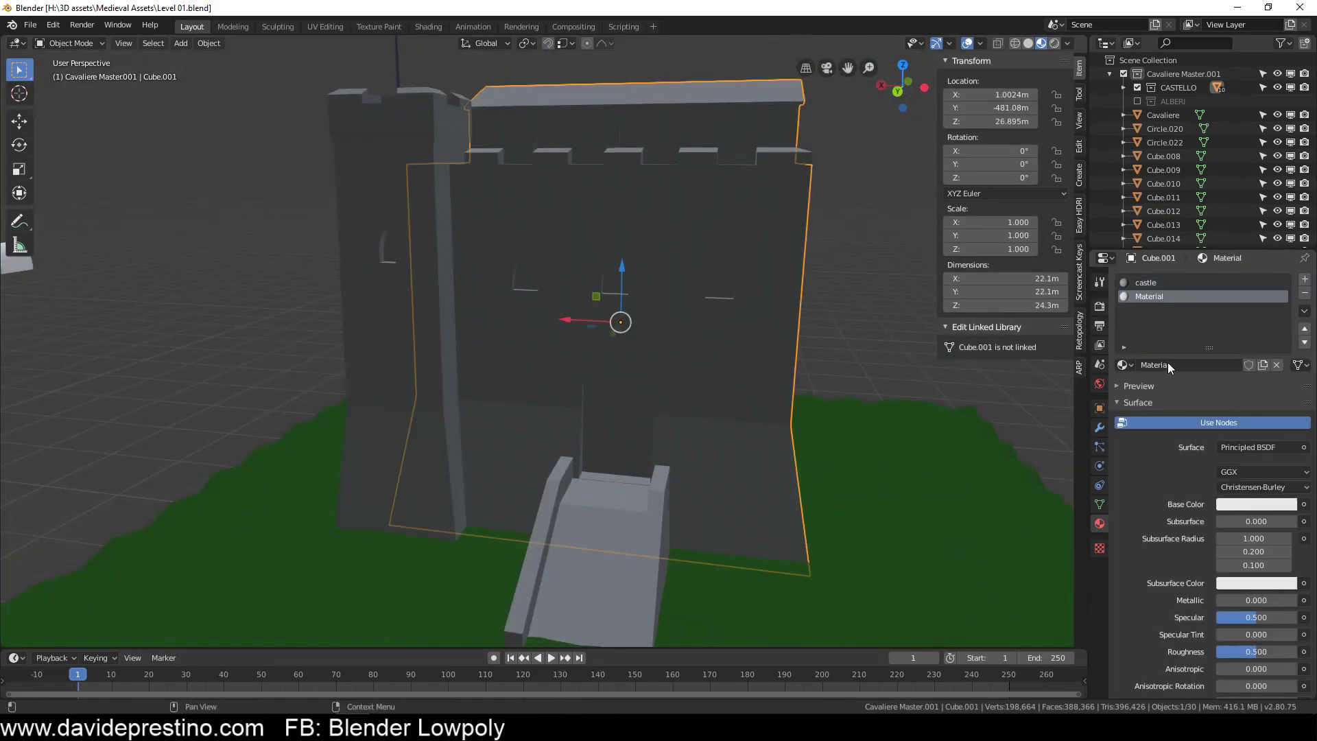
pyautogui.doubleClick(1168, 364)
pyautogui.write('Door + windows')
pyautogui.press('Return')
# Step: Select the door and roof faces and assign a new roof material slot
pyautogui.press('Tab')
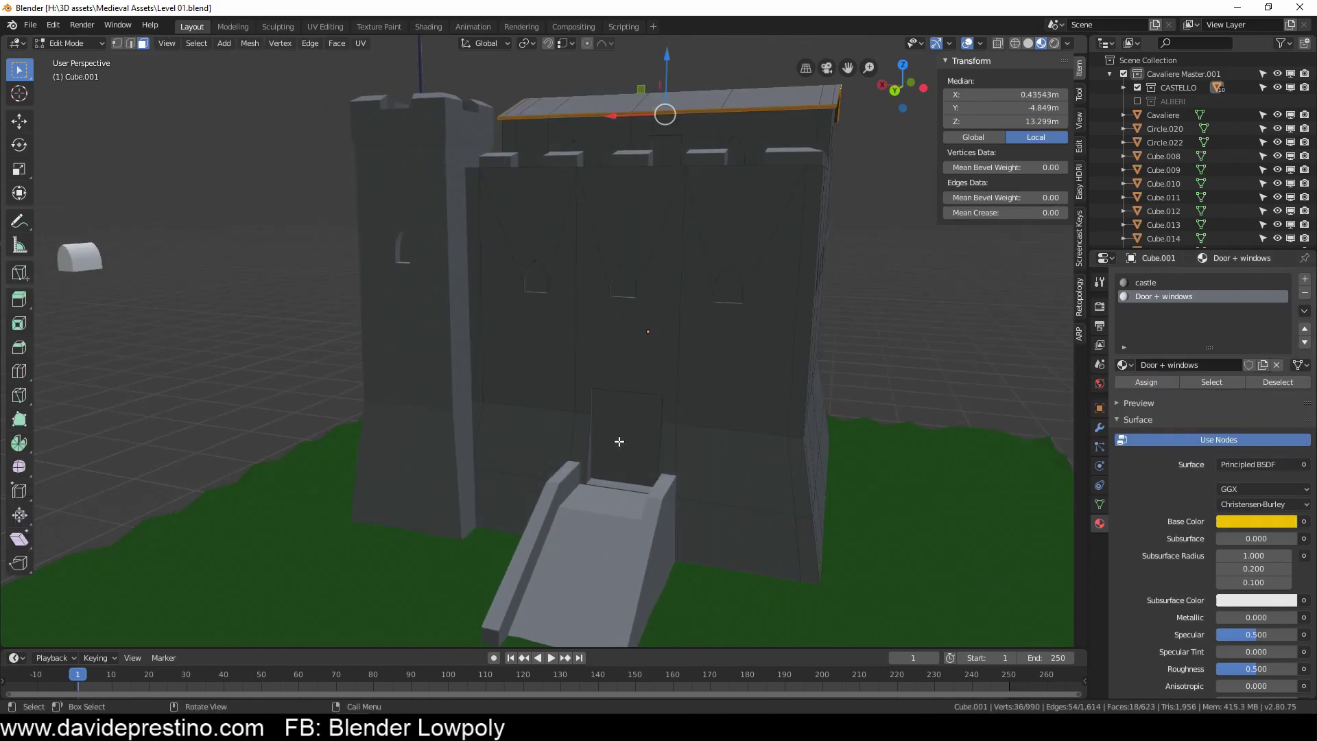
pyautogui.click(619, 442)
pyautogui.moveTo(620, 442); pyautogui.dragTo(519, 297, button='middle')
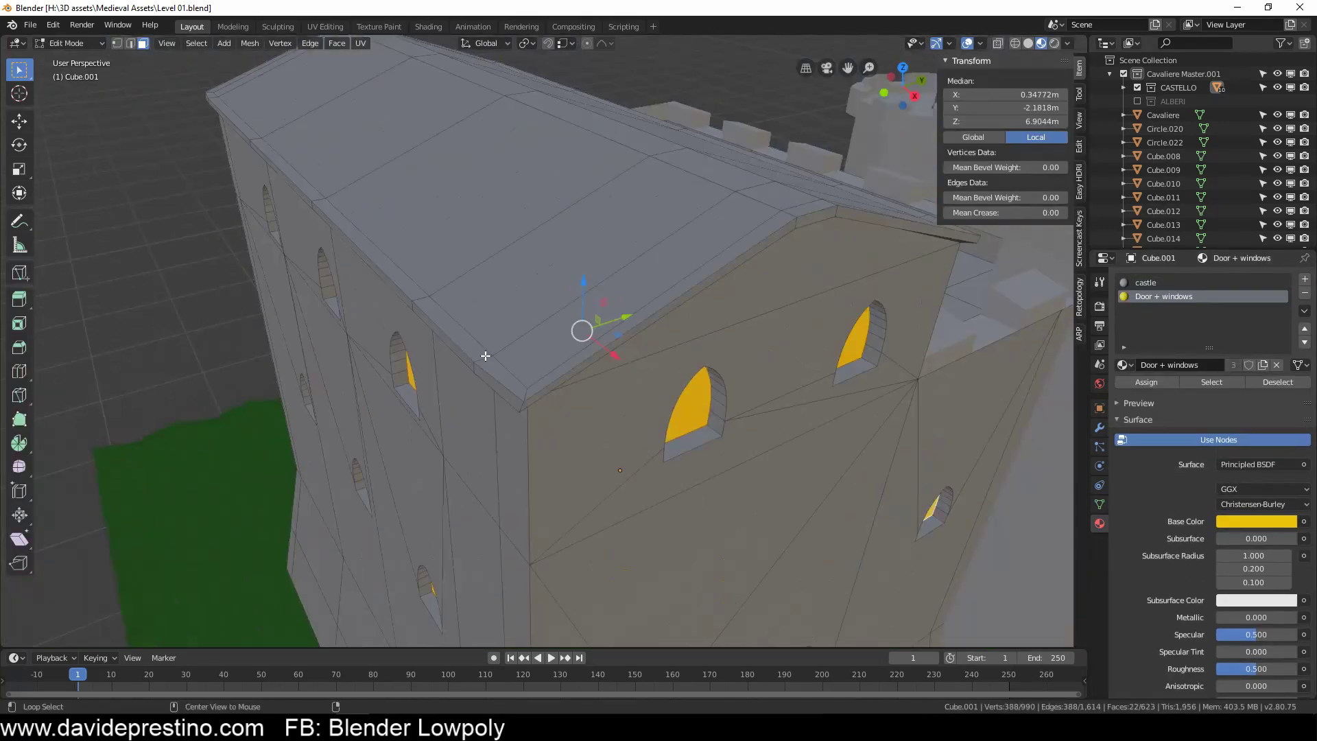
pyautogui.moveTo(909, 416); pyautogui.dragTo(480, 226)
pyautogui.click(1305, 279)
pyautogui.click(1167, 364)
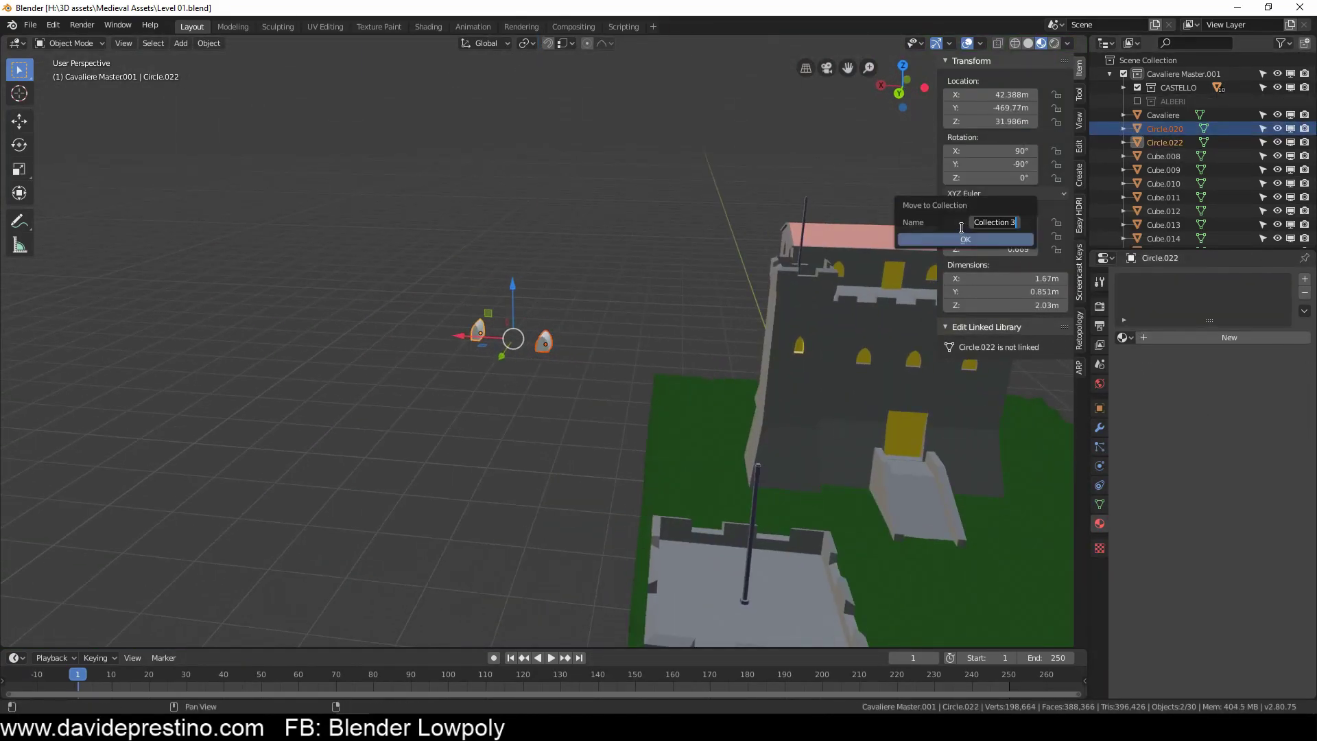
# Step: Move the circles into a new collection and the Gate and wooden bridge into CASTELLO
pyautogui.click(964, 236)
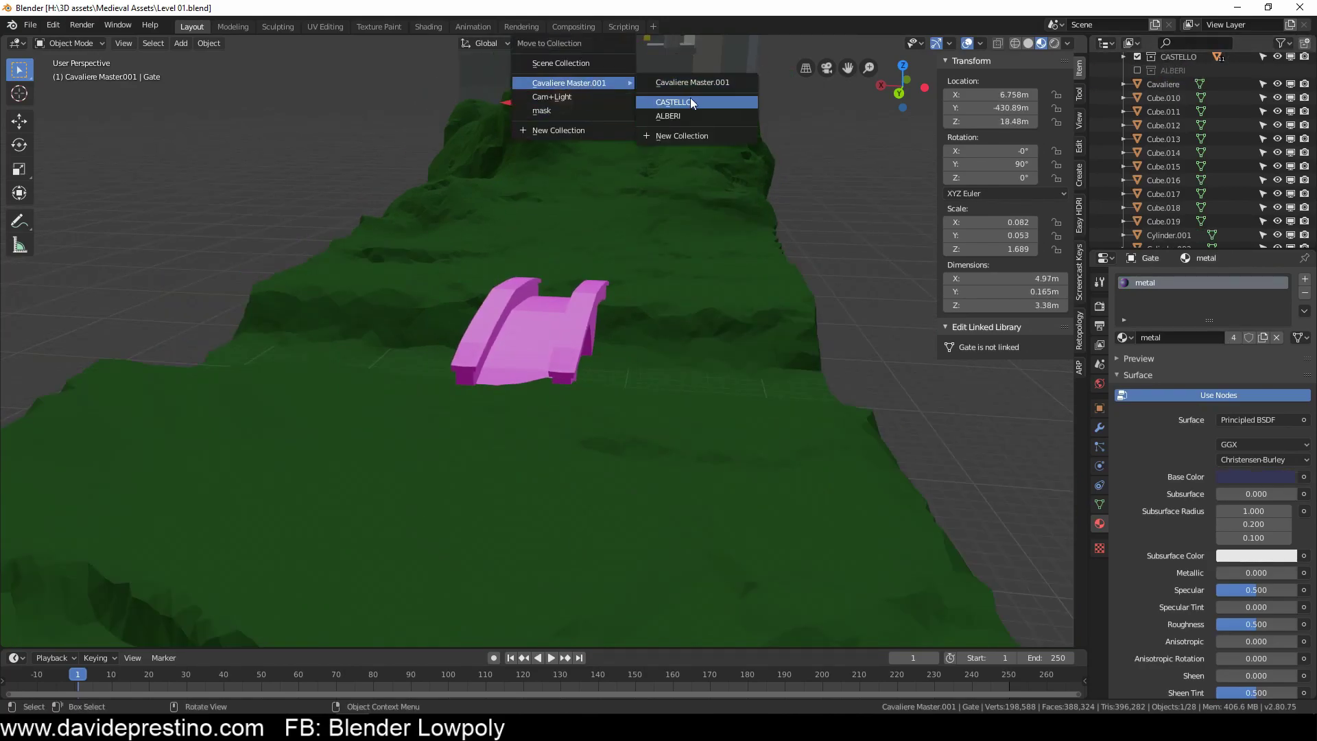
pyautogui.click(691, 103)
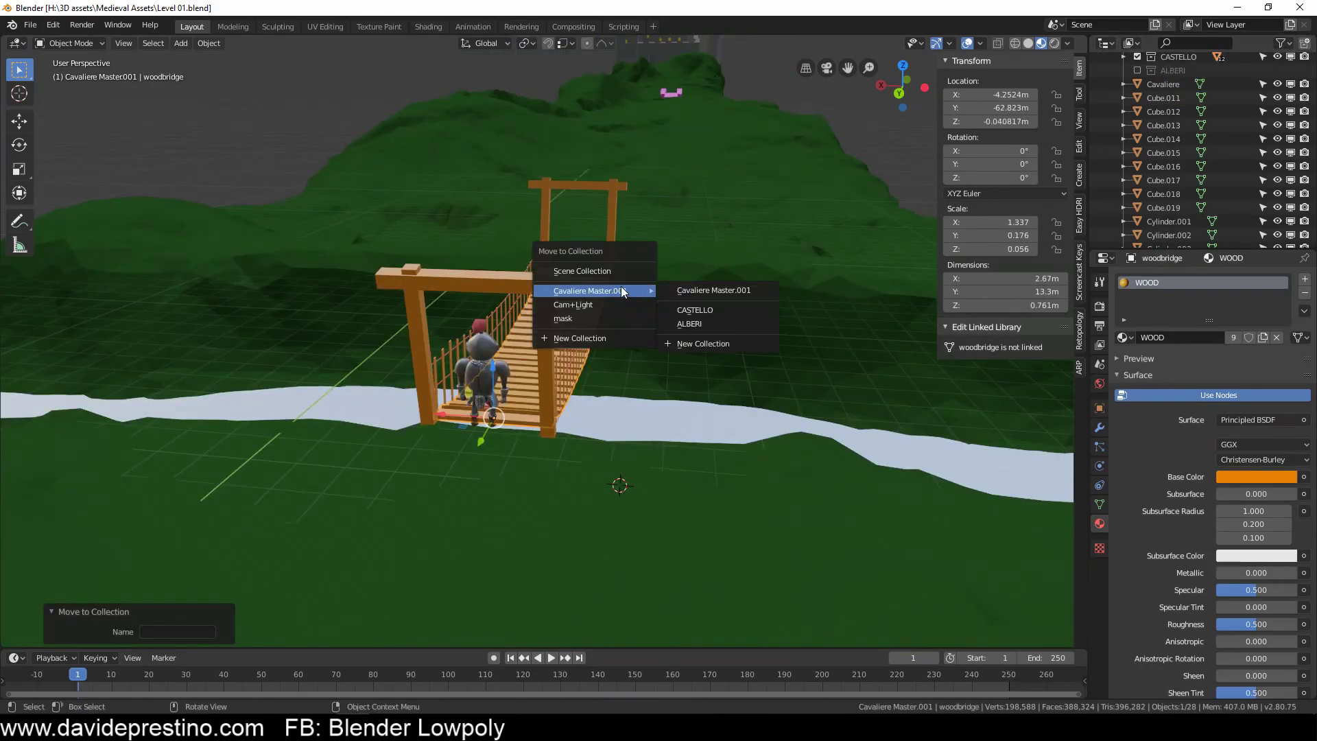
pyautogui.click(695, 310)
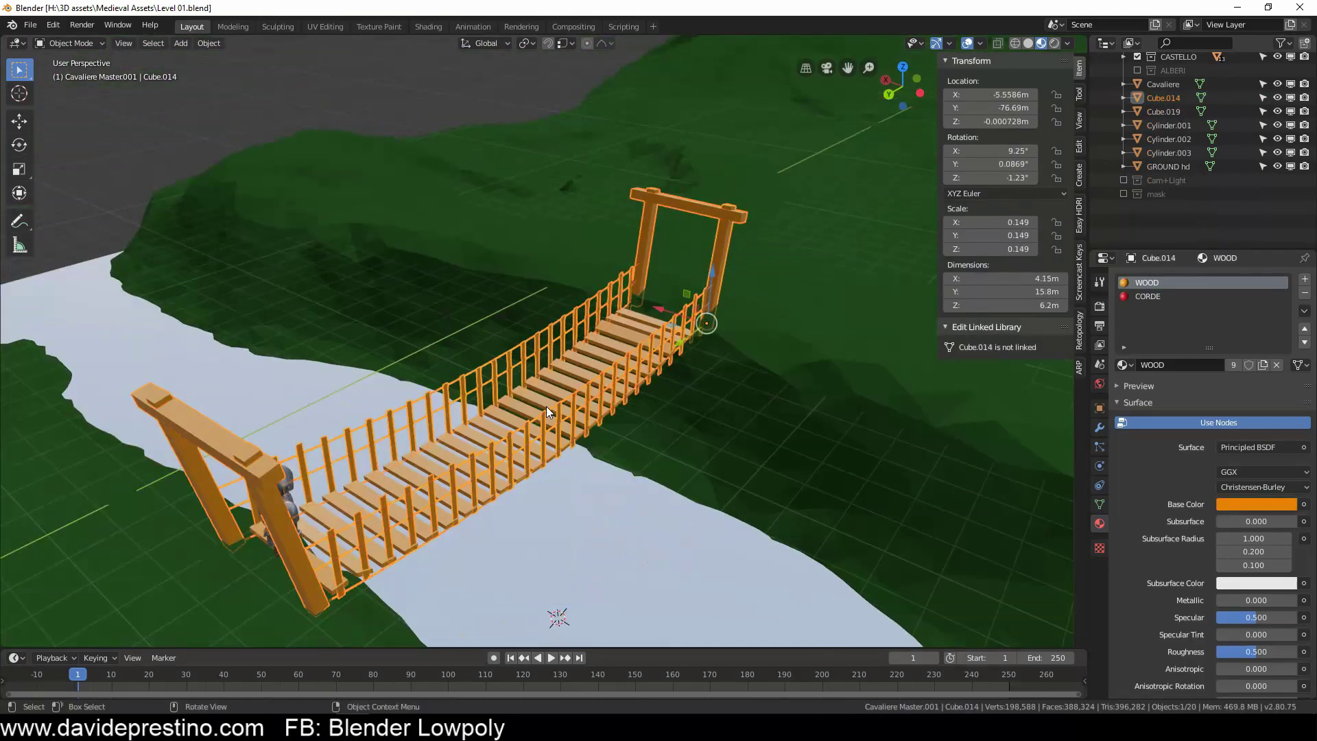
# Step: Select the river Cube.019, the flagpole cylinders and GROUND hd
pyautogui.click(1163, 129)
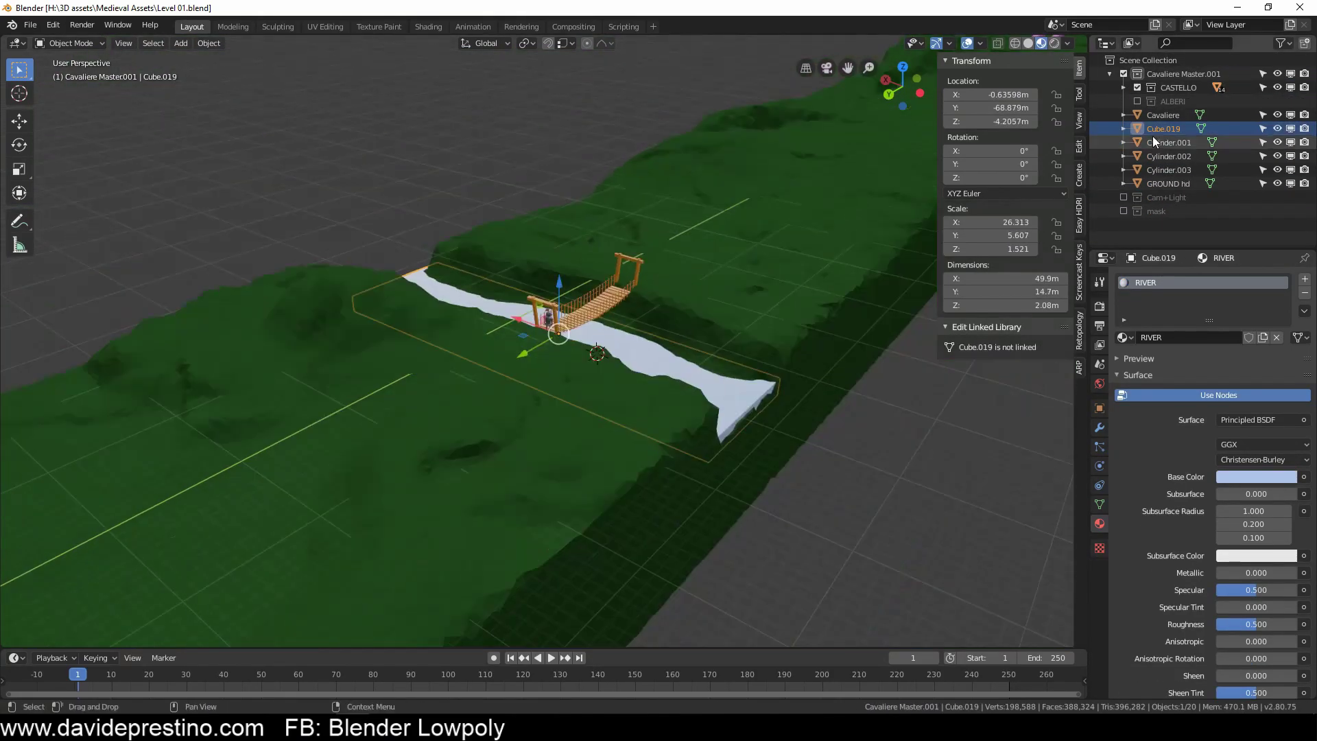
pyautogui.write('river')
pyautogui.click(1160, 130)
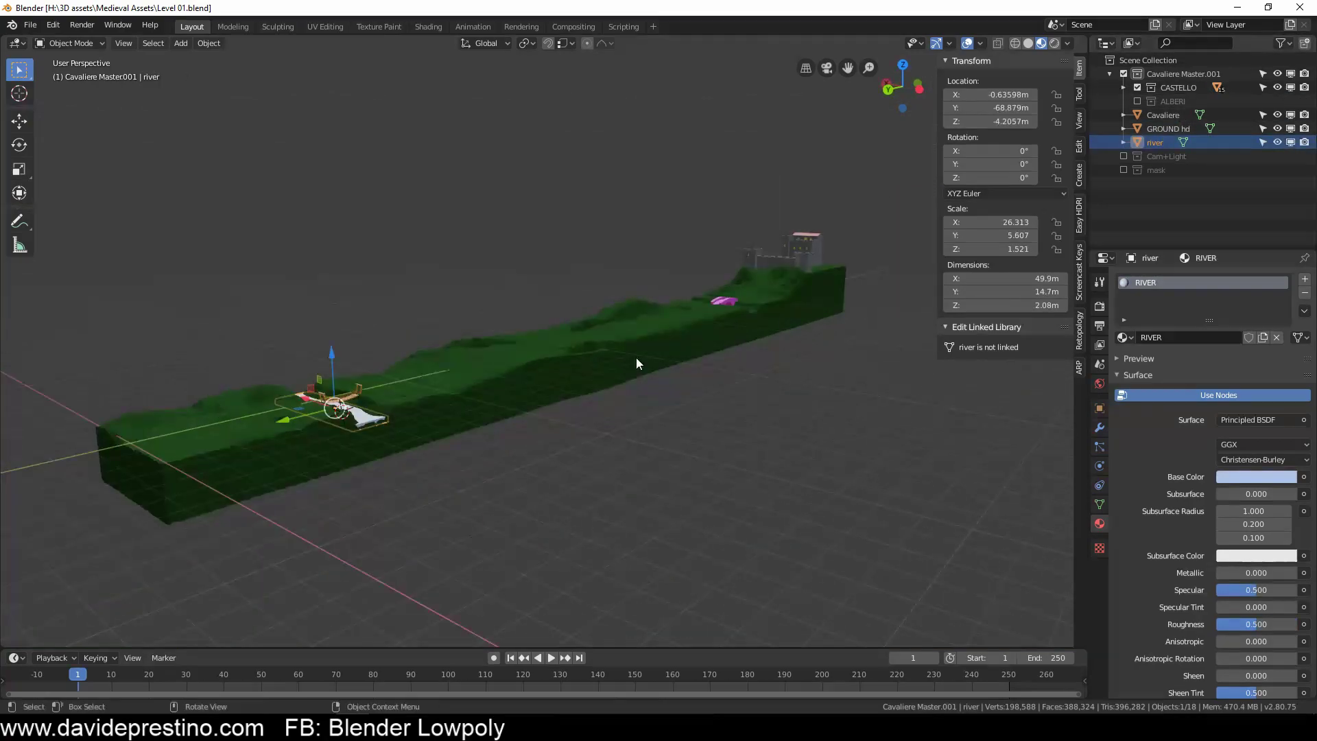
pyautogui.click(635, 362)
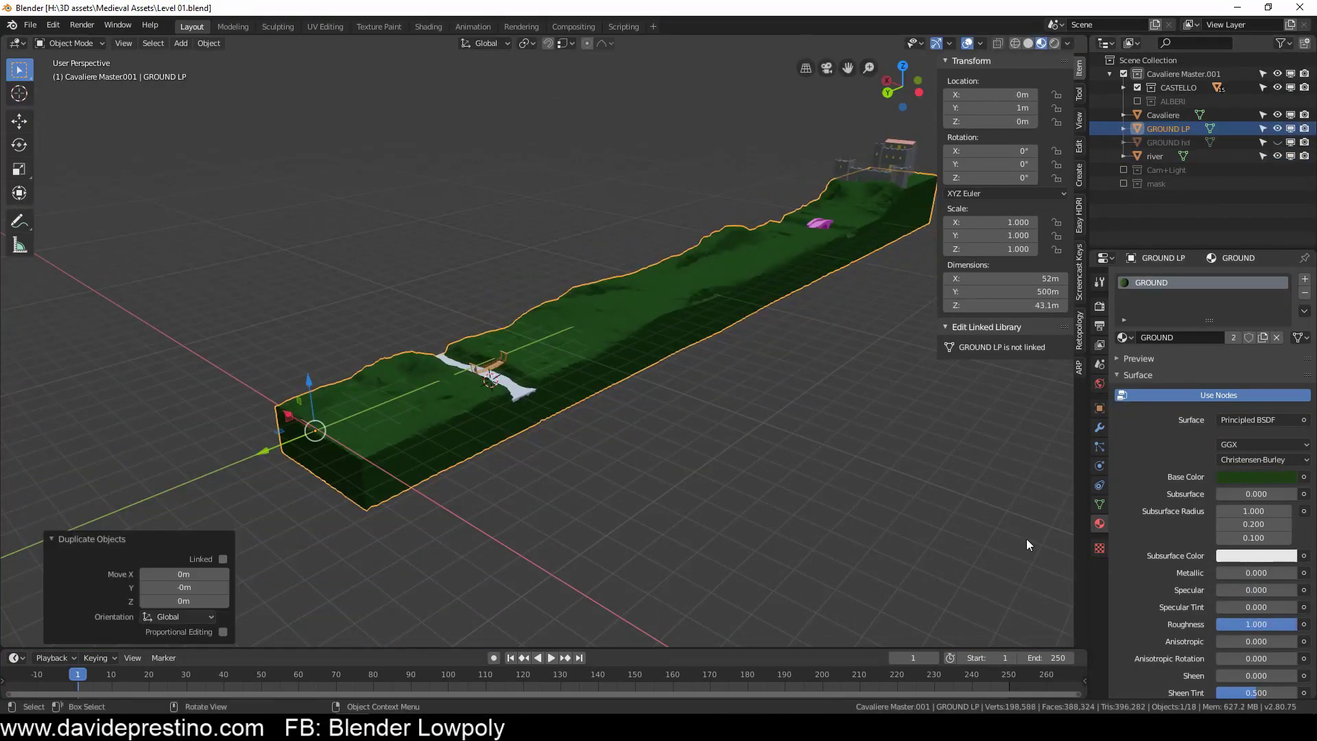
# Step: Decimate GROUND LP with copied 0.5-ratio Decimate modifiers, apply them, and add a Shrinkwrap modifier
pyautogui.click(1100, 428)
pyautogui.click(1159, 279)
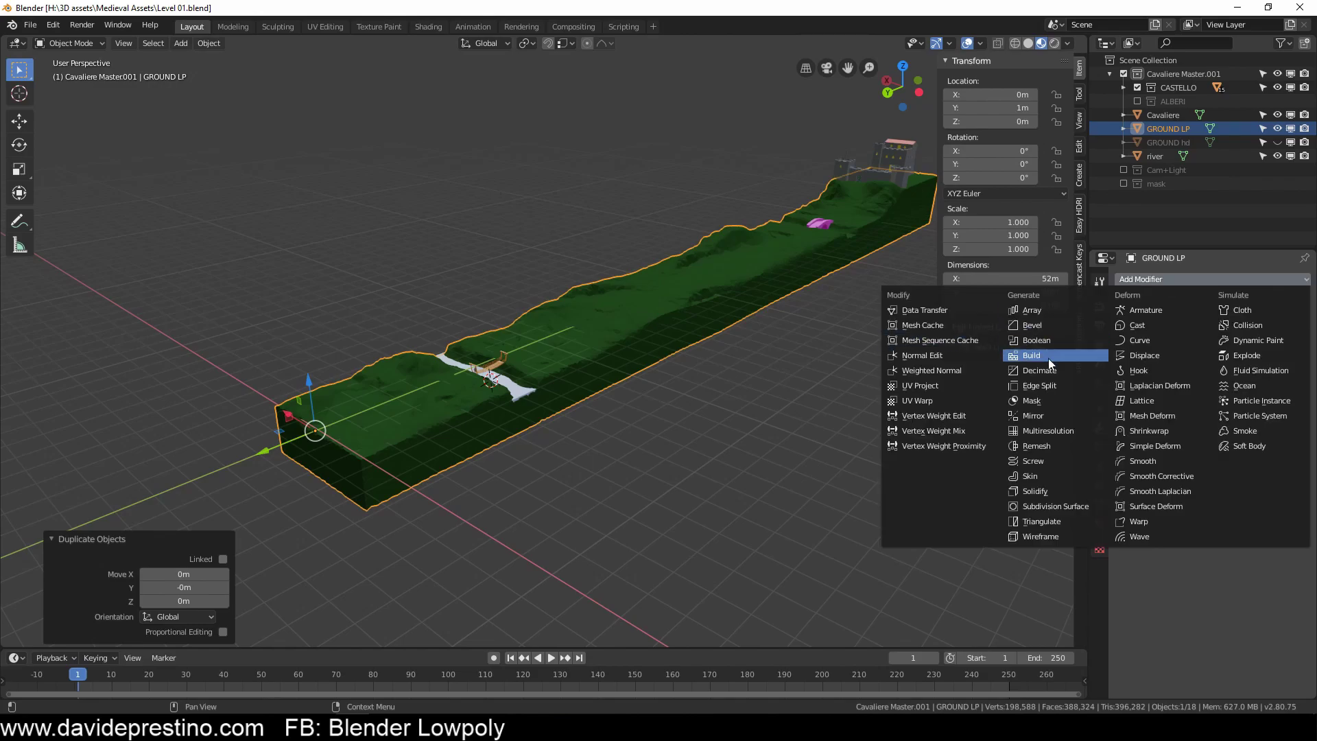
pyautogui.click(1049, 358)
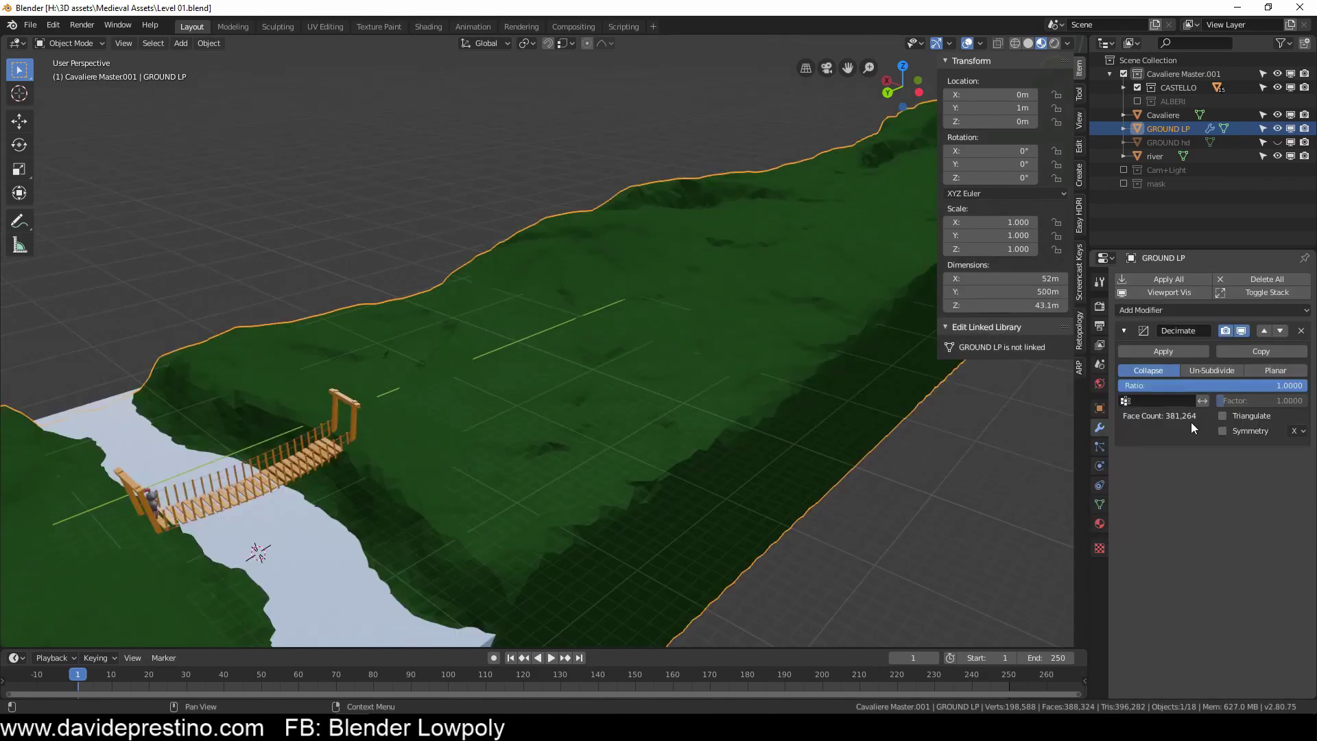
pyautogui.click(1268, 348)
pyautogui.scroll(-1, 1268, 348)
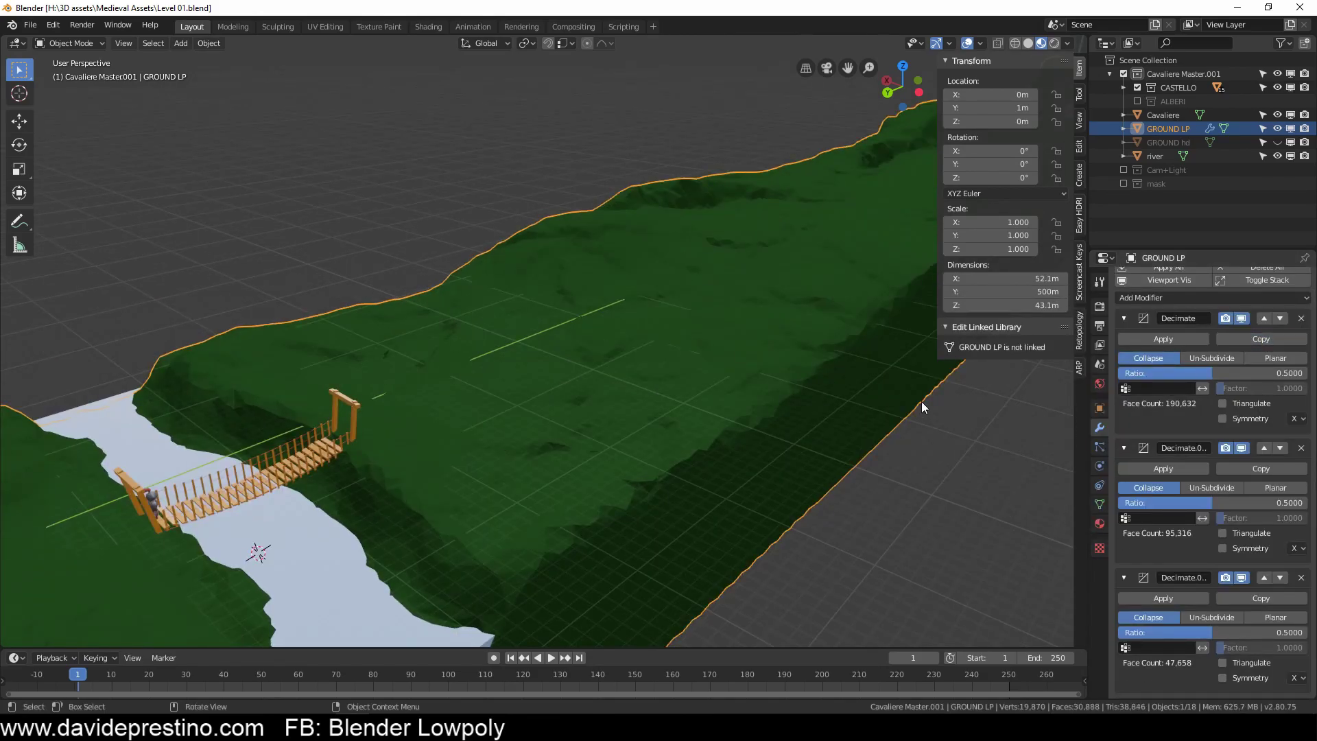
pyautogui.scroll(1, 1179, 295)
pyautogui.click(1192, 282)
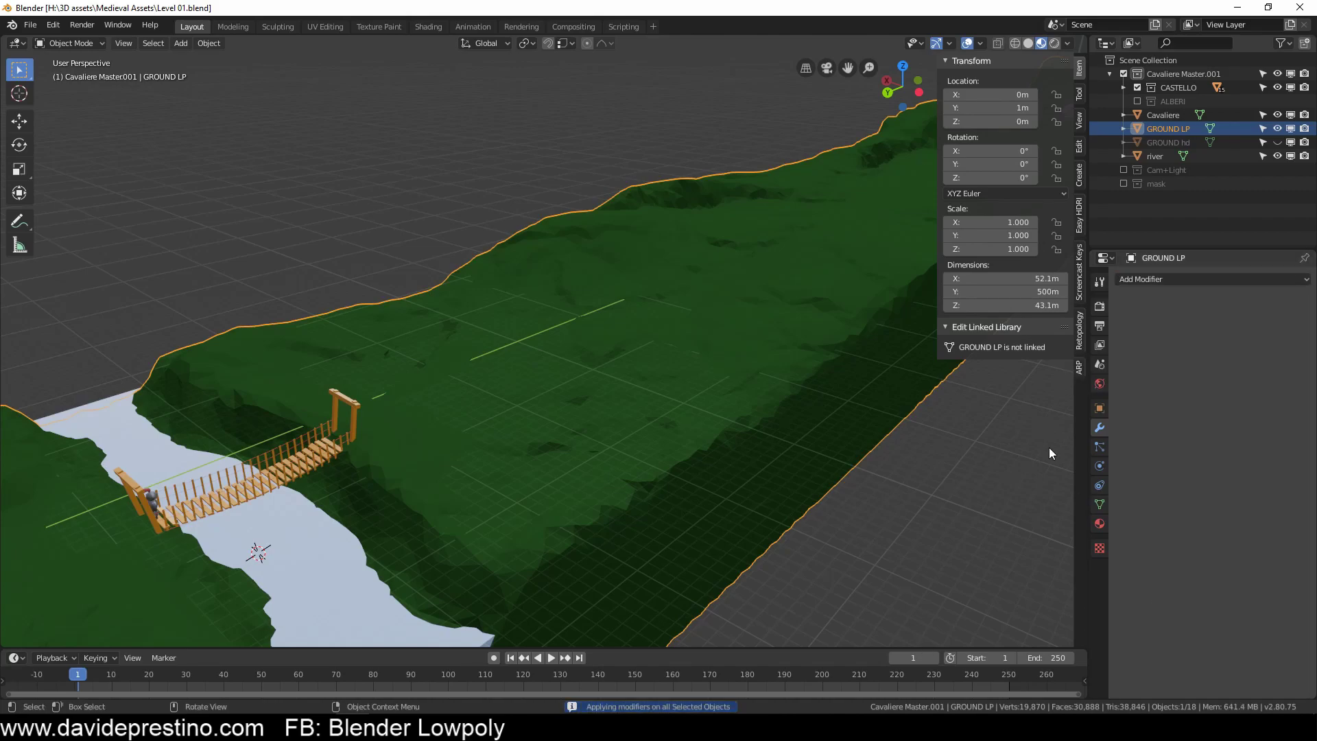
pyautogui.click(1159, 431)
pyautogui.click(1167, 386)
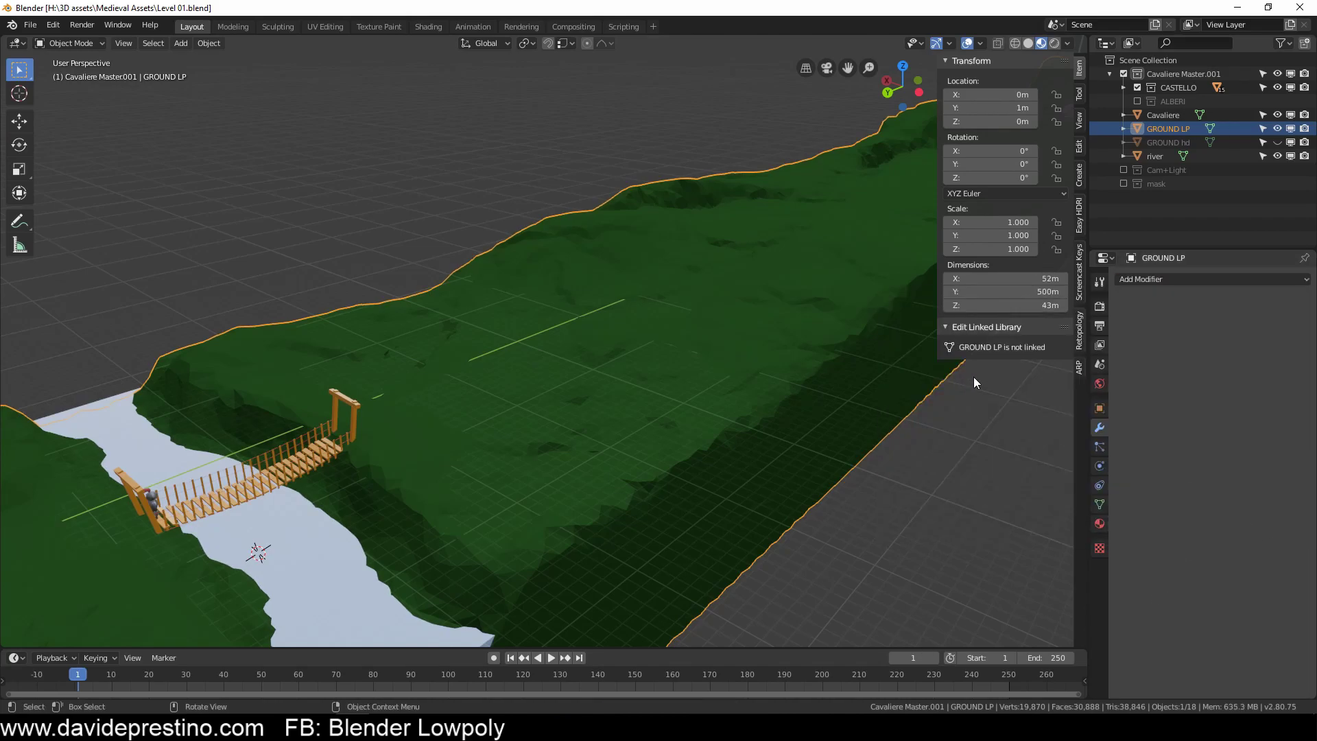
# Step: Walk and orbit around the GROUND LP terrain, checking it from top and front views
pyautogui.hotkey('shift', '`')
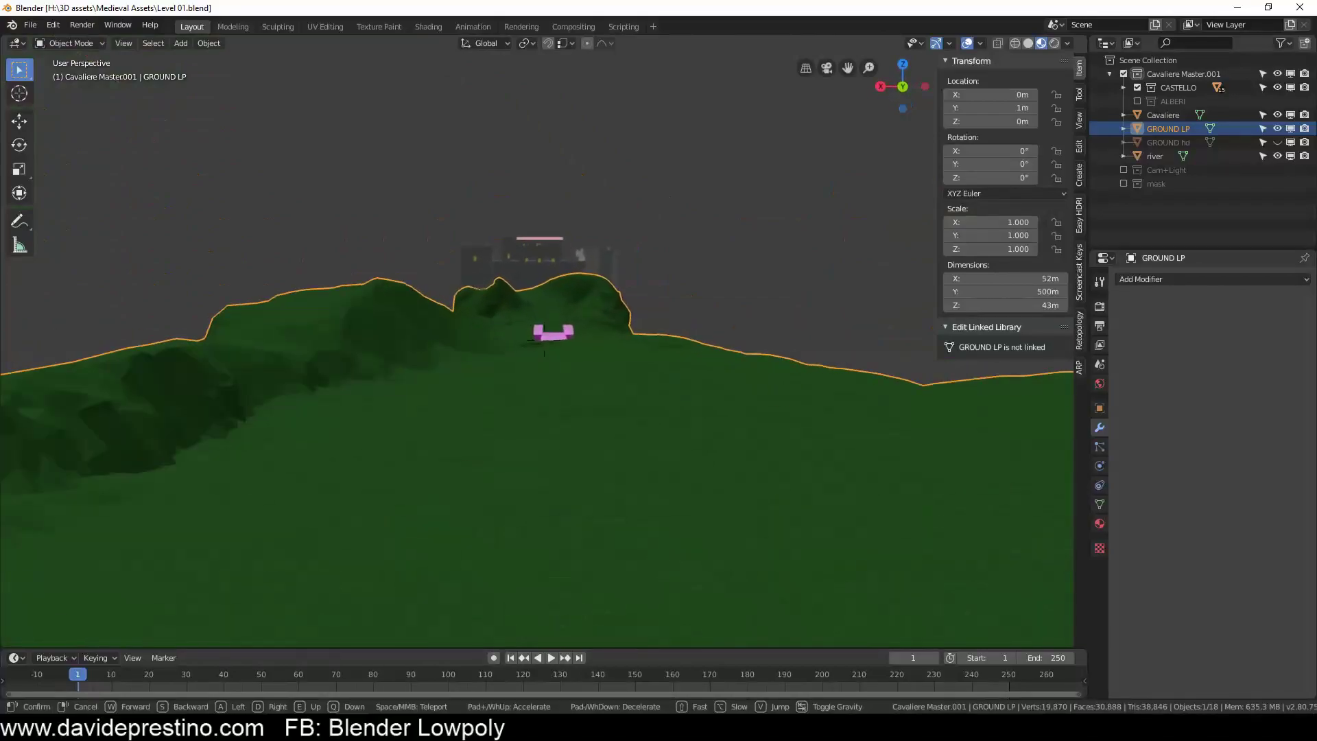
pyautogui.press('w')
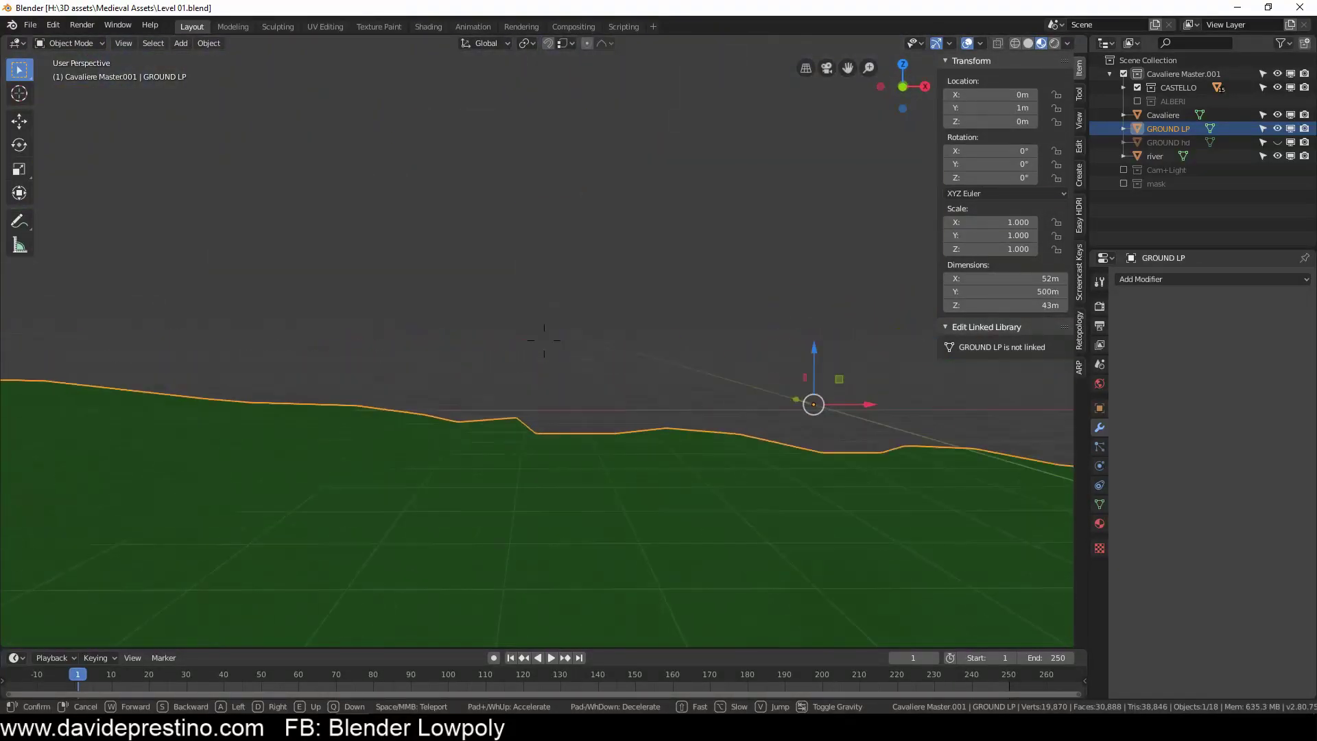
pyautogui.press('Escape')
pyautogui.scroll(3, 574, 377)
pyautogui.press('Tab')
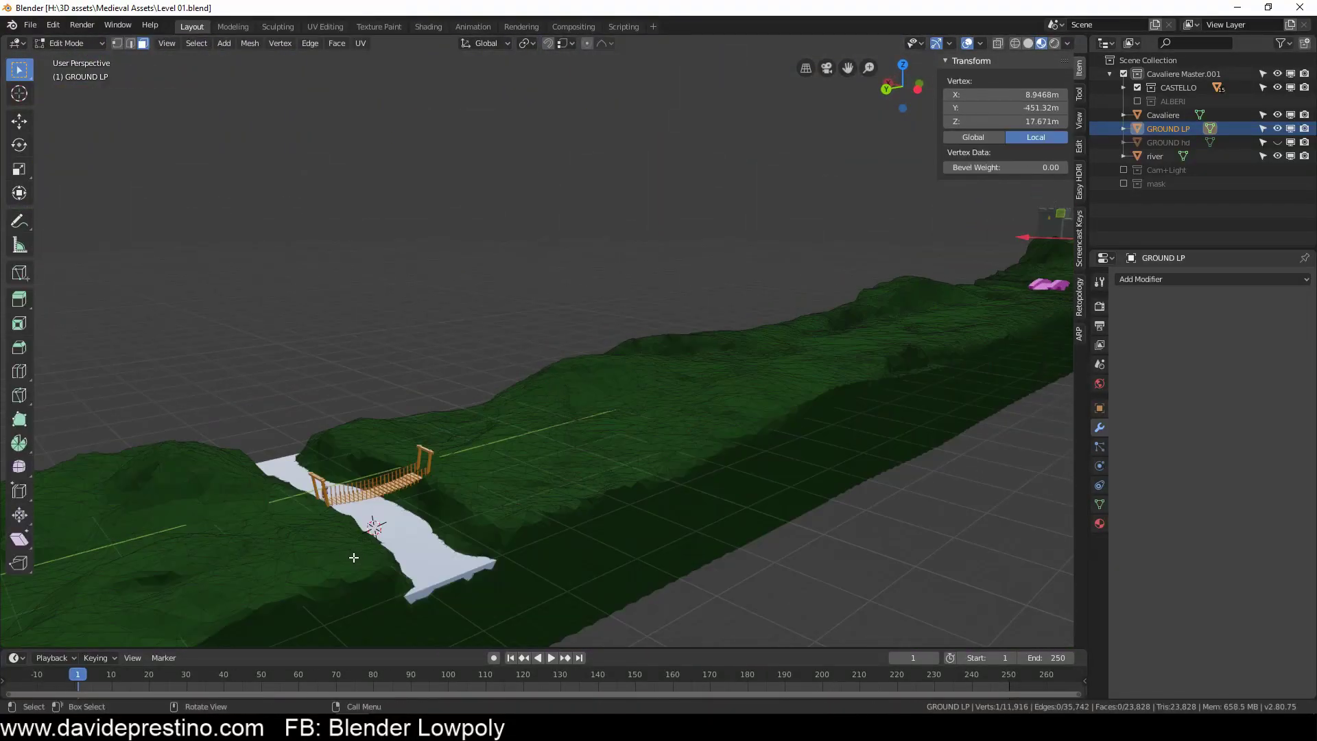
pyautogui.scroll(-3, 618, 450)
pyautogui.press('KP_7')
pyautogui.hotkey('alt', 'a')
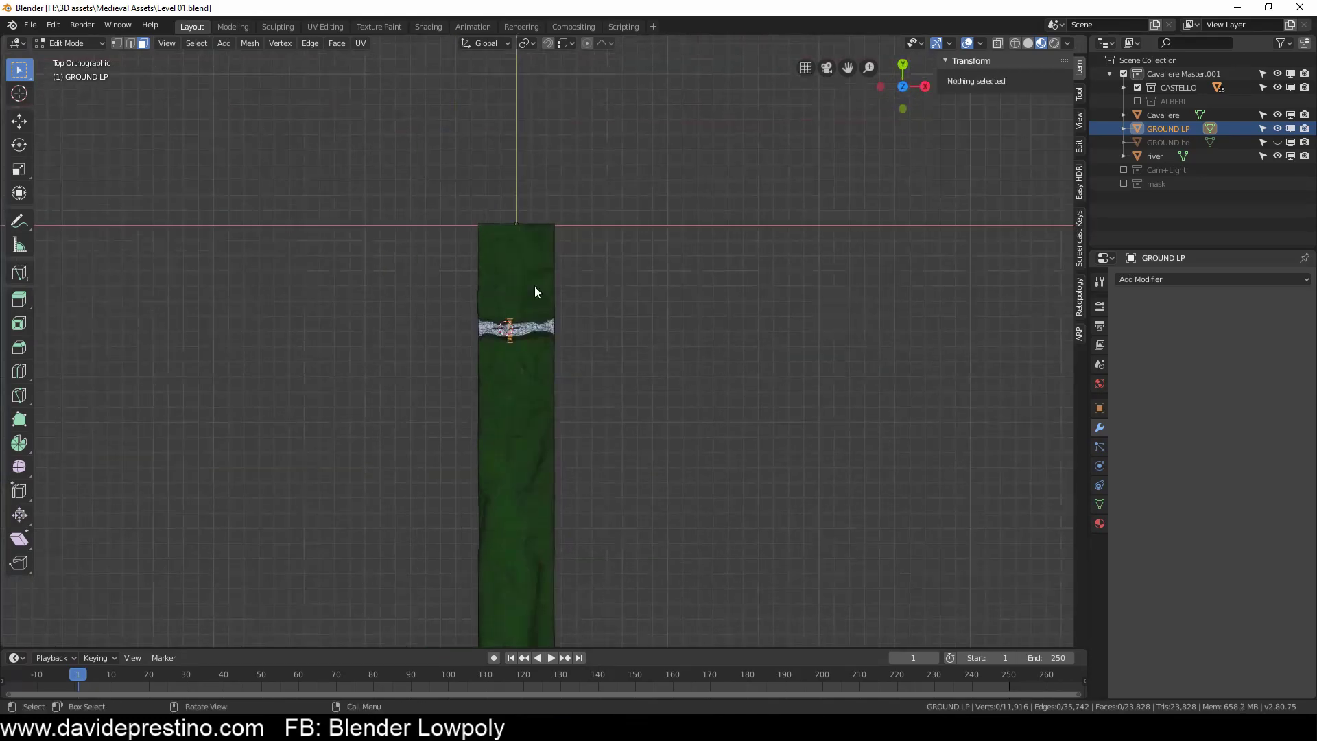
pyautogui.scroll(4, 536, 288)
pyautogui.scroll(-1, 685, 294)
pyautogui.moveTo(685, 295)
pyautogui.mouseDown(button='middle')
pyautogui.moveTo(579, 341)
pyautogui.moveTo(606, 315)
pyautogui.moveTo(659, 439)
pyautogui.mouseUp(button='middle')
pyautogui.click(623, 332)
pyautogui.press('Tab')
pyautogui.press('KP_1')
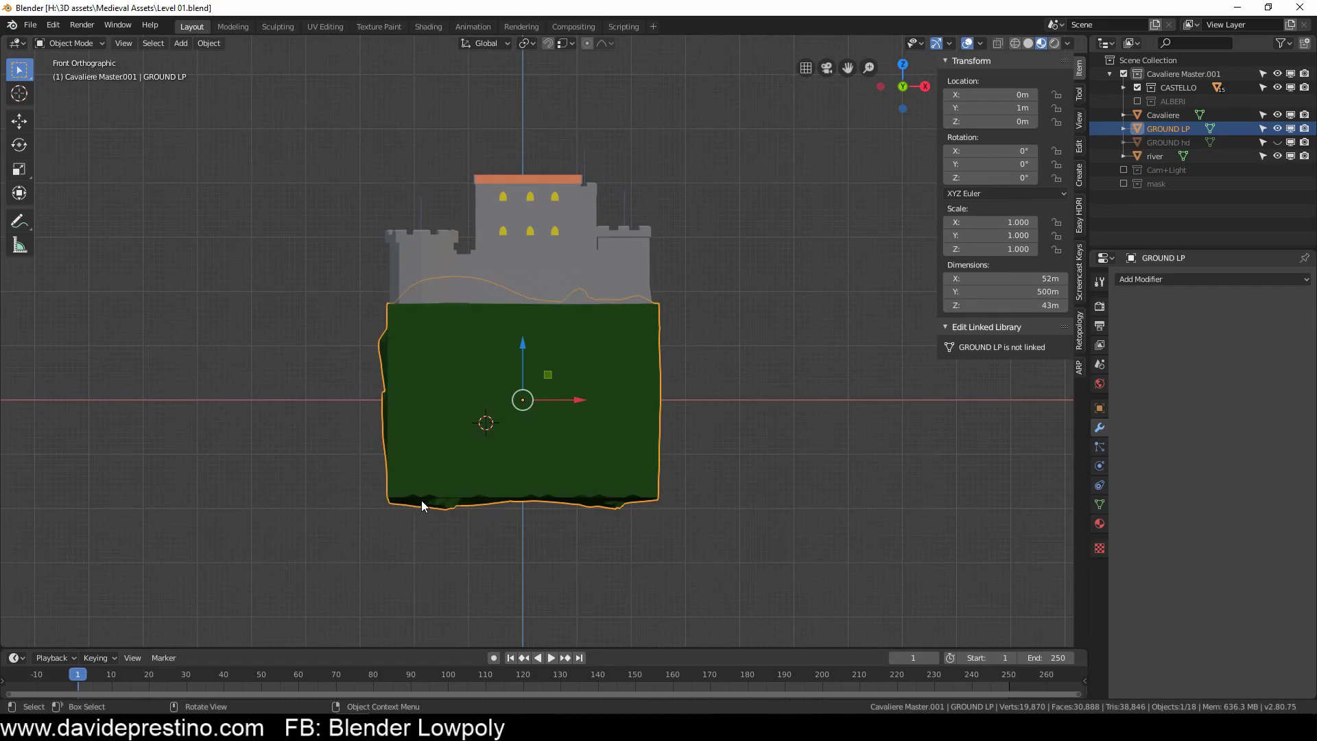
# Step: Bisect the whole ground mesh with a horizontal plane and delete the vertices below it
pyautogui.press('Tab')
pyautogui.press('a')
pyautogui.press('F3')
pyautogui.write('bisect')
pyautogui.press('Return')
pyautogui.keyDown('ctrl'); pyautogui.moveTo(358, 453); pyautogui.dragTo(695, 466); pyautogui.keyUp('ctrl')
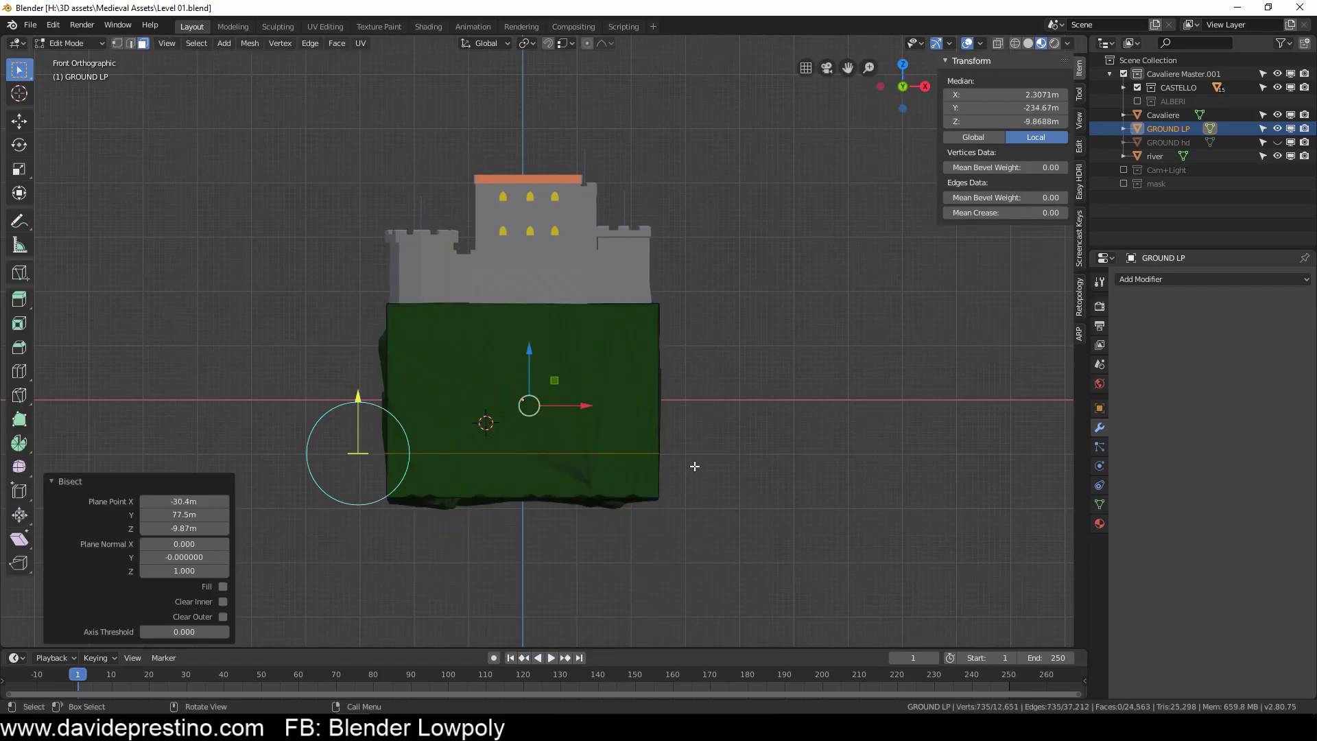
pyautogui.moveTo(695, 467); pyautogui.dragTo(588, 486, button='middle')
pyautogui.press('g')
pyautogui.press('z')
pyautogui.click(610, 384)
pyautogui.press('x')
pyautogui.click(341, 556)
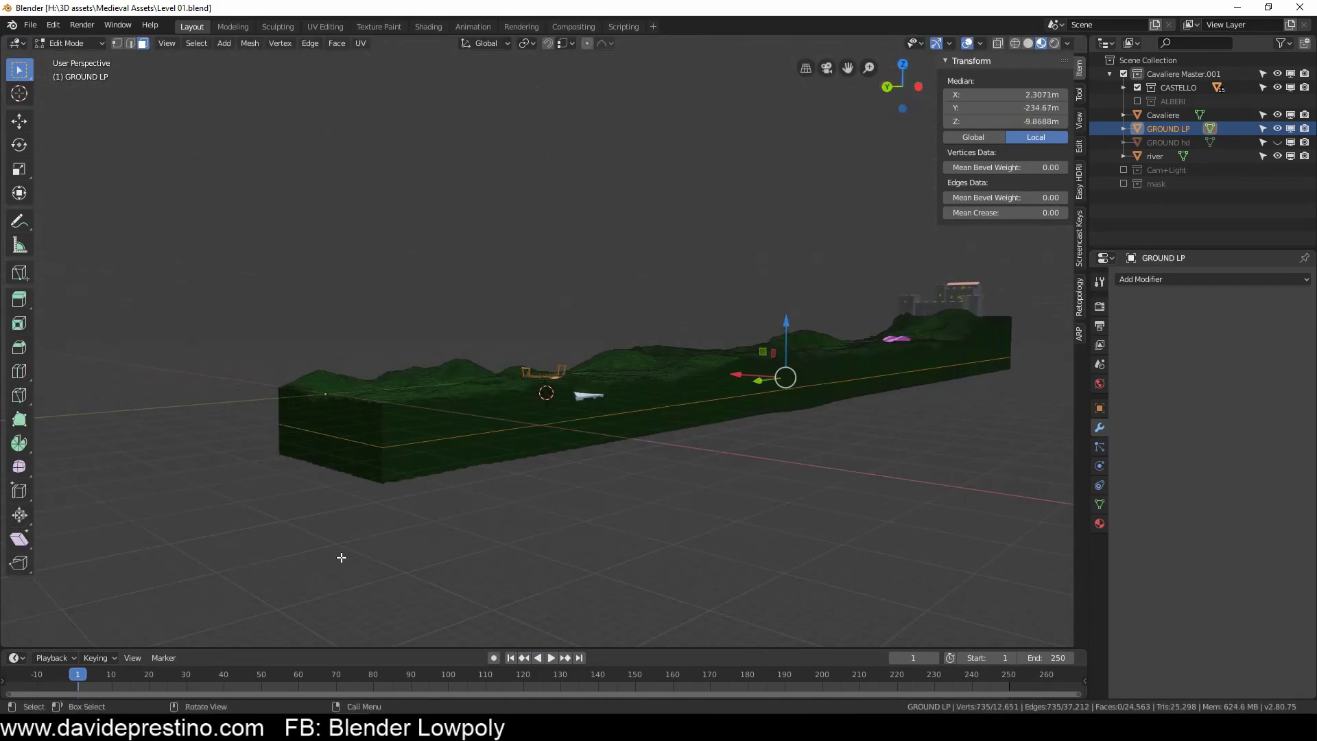
# Step: Inspect the trimmed ground from the front, ending in Edit Mode with nothing selected
pyautogui.press('a')
pyautogui.press('KP_1')
pyautogui.moveTo(227, 591)
pyautogui.mouseDown(button='middle')
pyautogui.moveTo(897, 432)
pyautogui.moveTo(871, 446)
pyautogui.mouseUp(button='middle')
pyautogui.press('Tab')
pyautogui.moveTo(414, 576)
pyautogui.mouseDown(button='middle')
pyautogui.moveTo(499, 544)
pyautogui.moveTo(615, 360)
pyautogui.moveTo(541, 443)
pyautogui.moveTo(476, 482)
pyautogui.moveTo(499, 421)
pyautogui.moveTo(650, 230)
pyautogui.moveTo(651, 321)
pyautogui.mouseUp(button='middle')
pyautogui.press('Tab')
pyautogui.hotkey('alt', 'a')
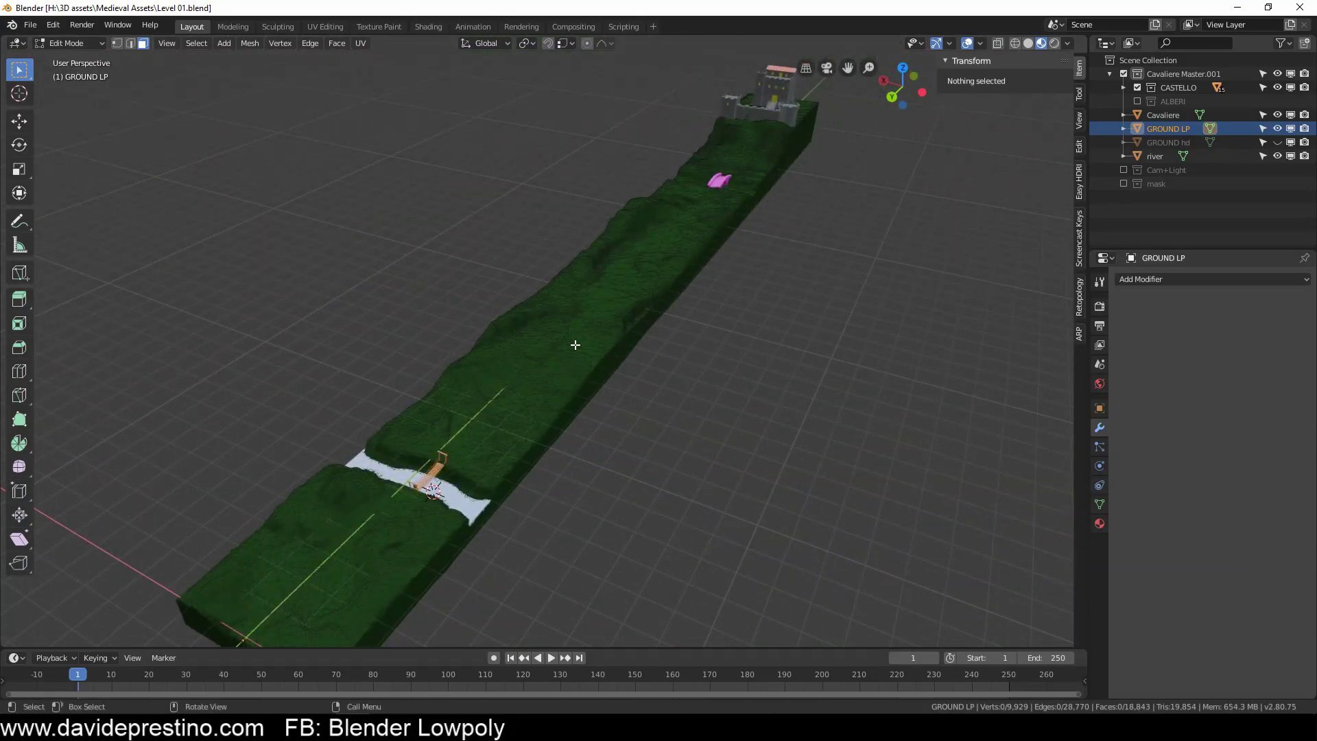
# Step: In the UV Editing workspace, knife-cut lines crosswise across the terrain
pyautogui.click(326, 26)
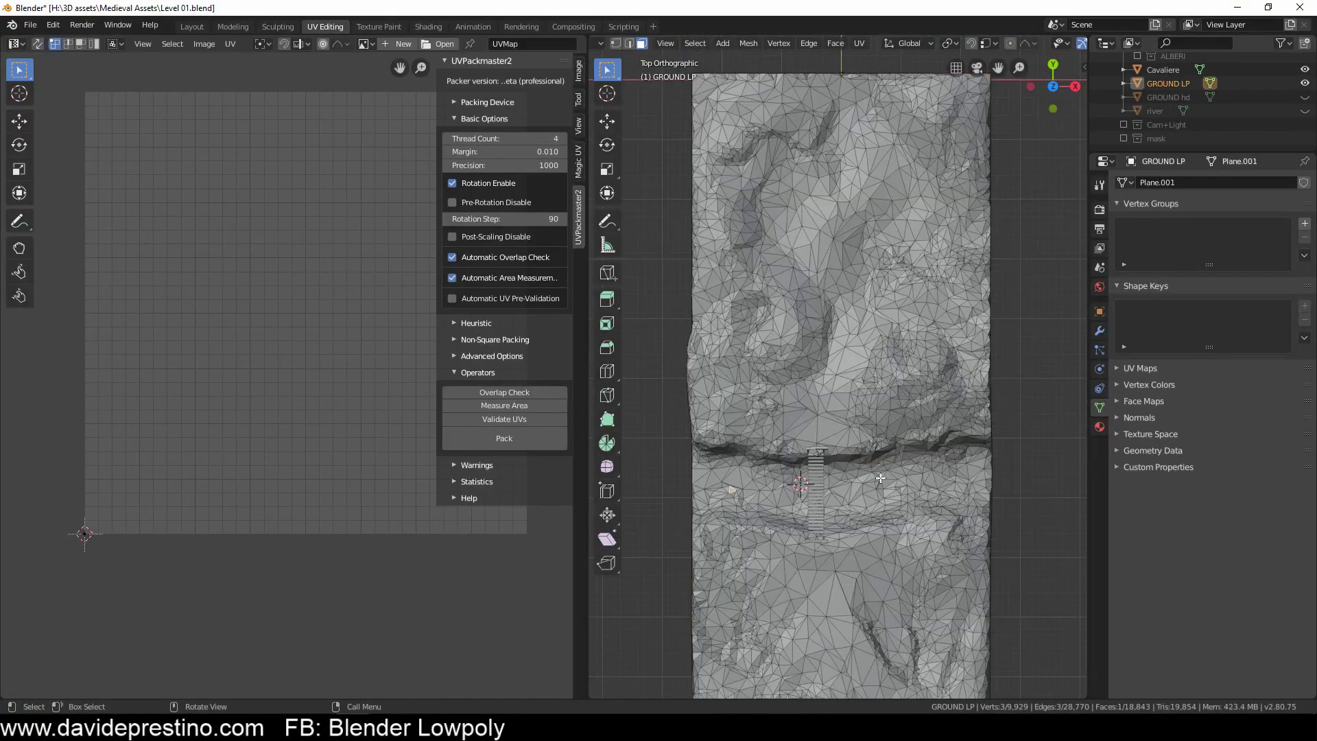
pyautogui.moveTo(640, 693); pyautogui.dragTo(824, 481, button='middle')
pyautogui.press('KP_7')
pyautogui.press('a')
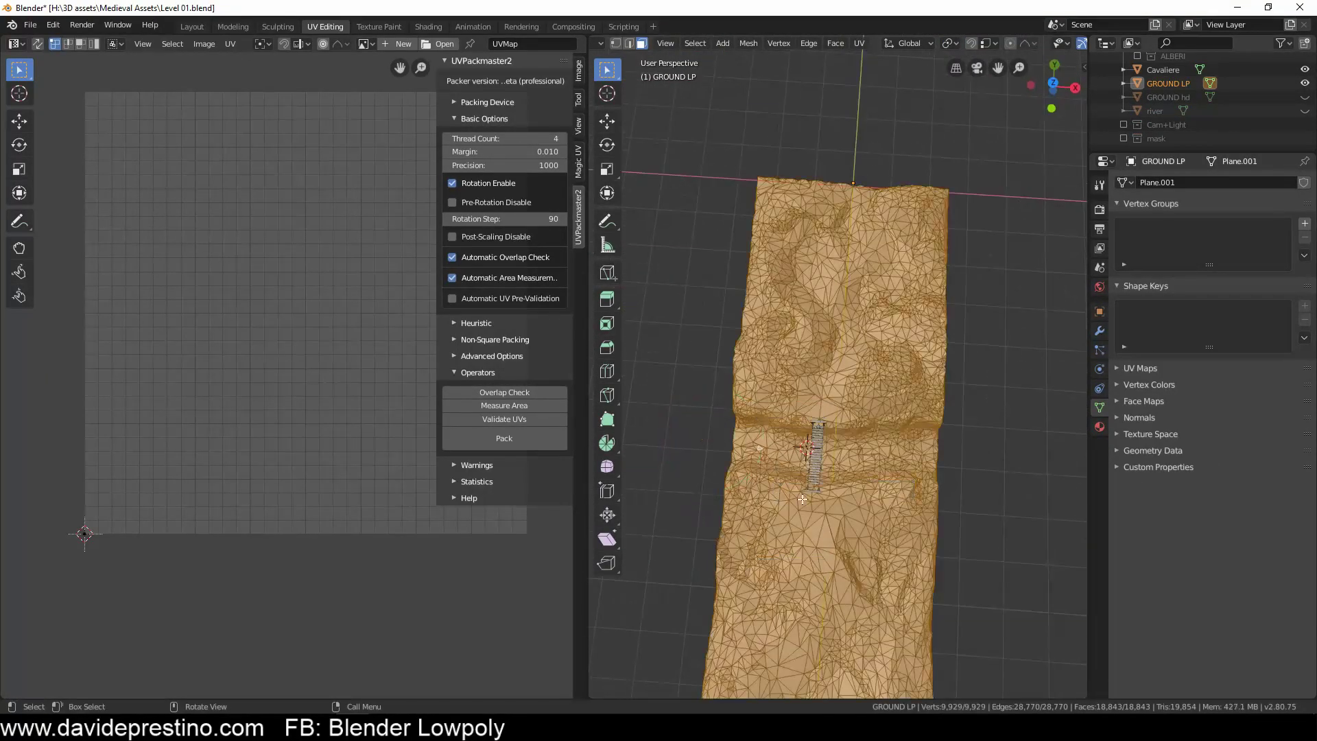
pyautogui.scroll(-3, 984, 430)
pyautogui.scroll(-4, 796, 480)
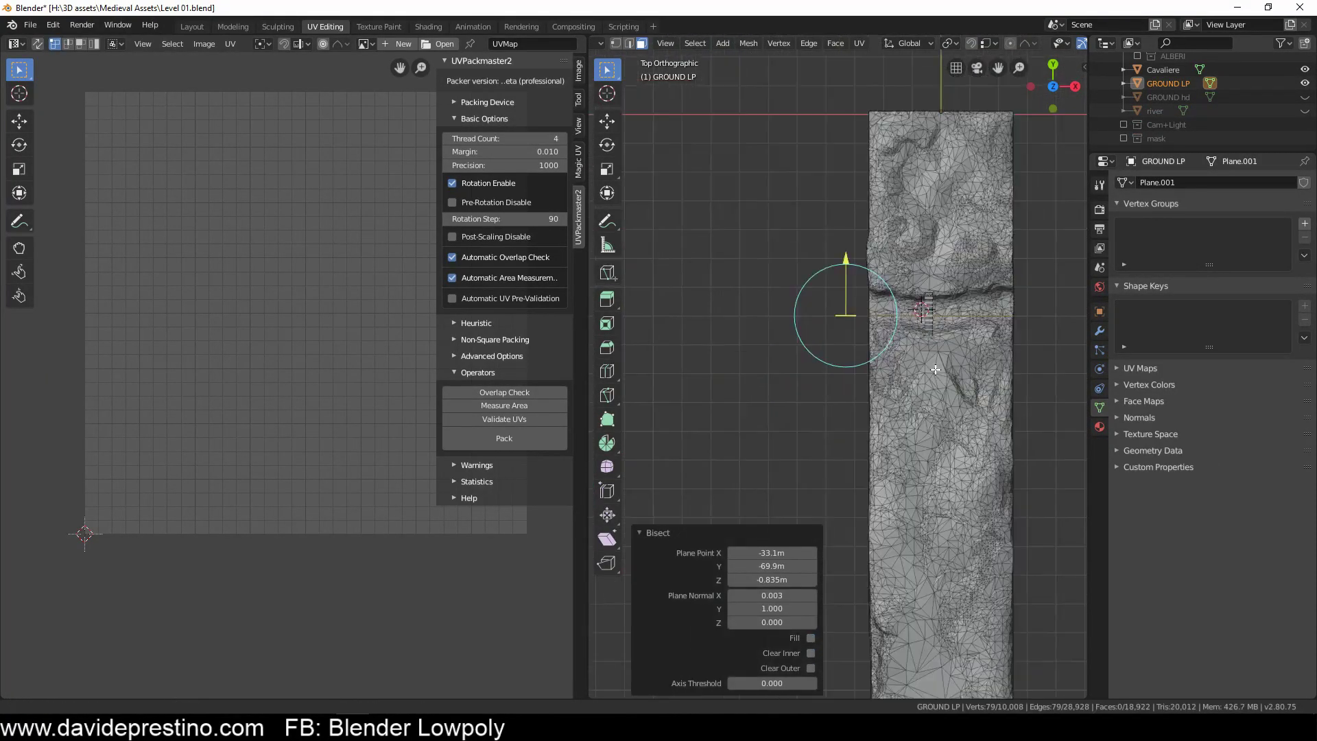
pyautogui.press('a')
pyautogui.press('a')
pyautogui.keyDown('shift'); pyautogui.scroll(-3, 796, 466); pyautogui.keyUp('shift')
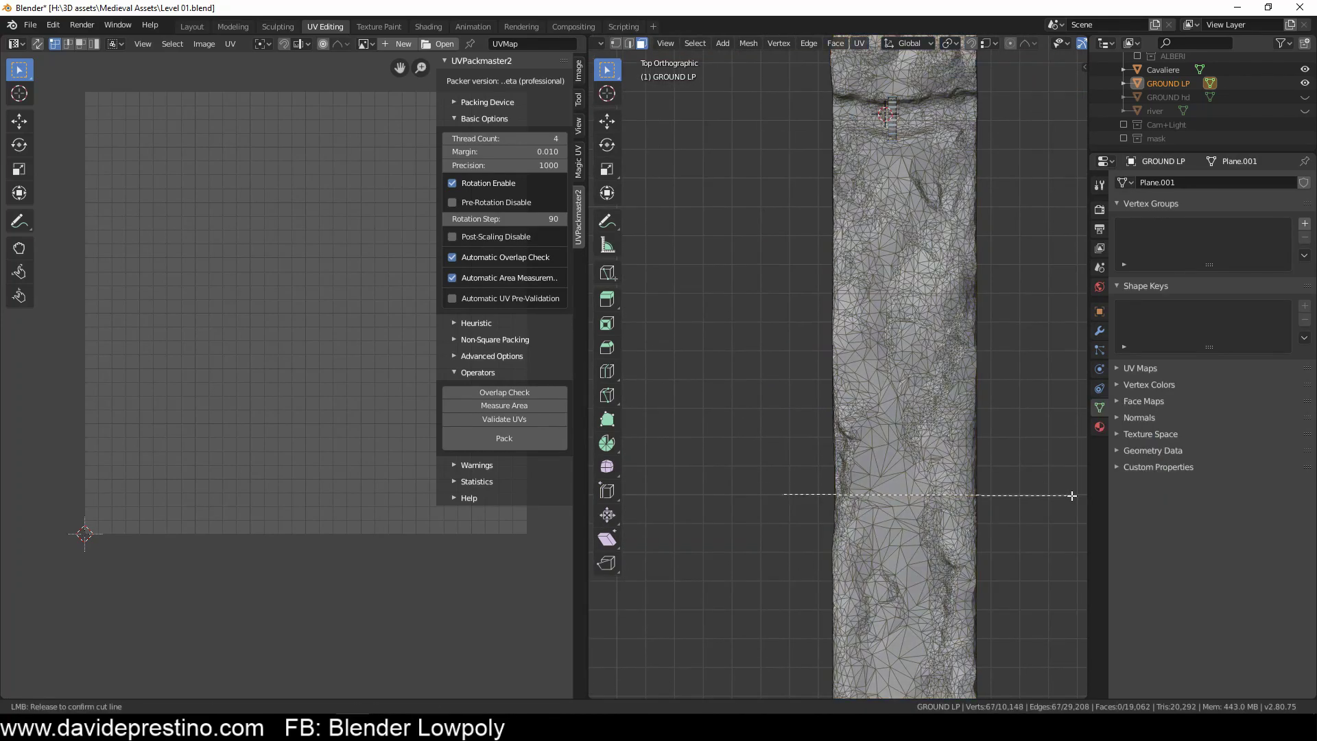
pyautogui.press('a')
pyautogui.scroll(-1, 842, 409)
pyautogui.moveTo(808, 433); pyautogui.dragTo(1049, 432)
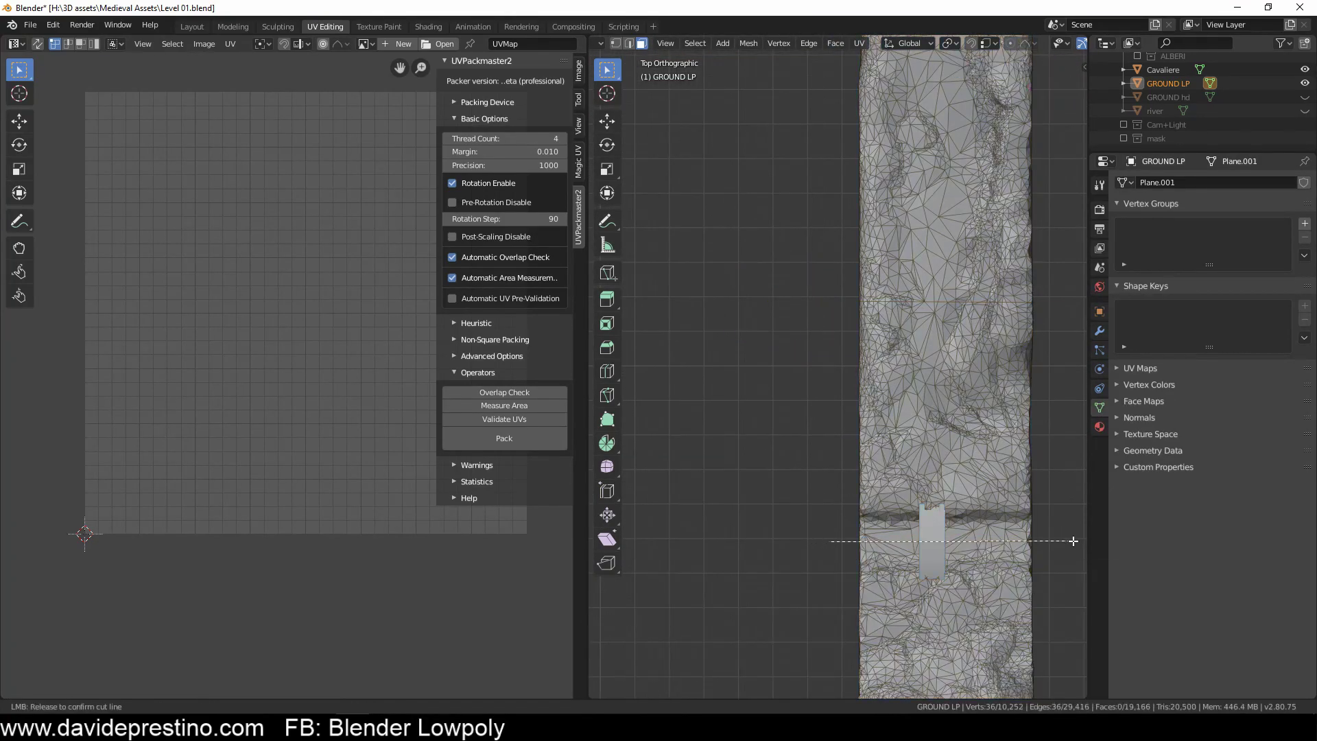
pyautogui.press('a')
pyautogui.scroll(-2, 859, 566)
# Step: Mark the cut edge loops as seams and select the whole terrain mesh
pyautogui.moveTo(1085, 631); pyautogui.dragTo(719, 360, button='middle')
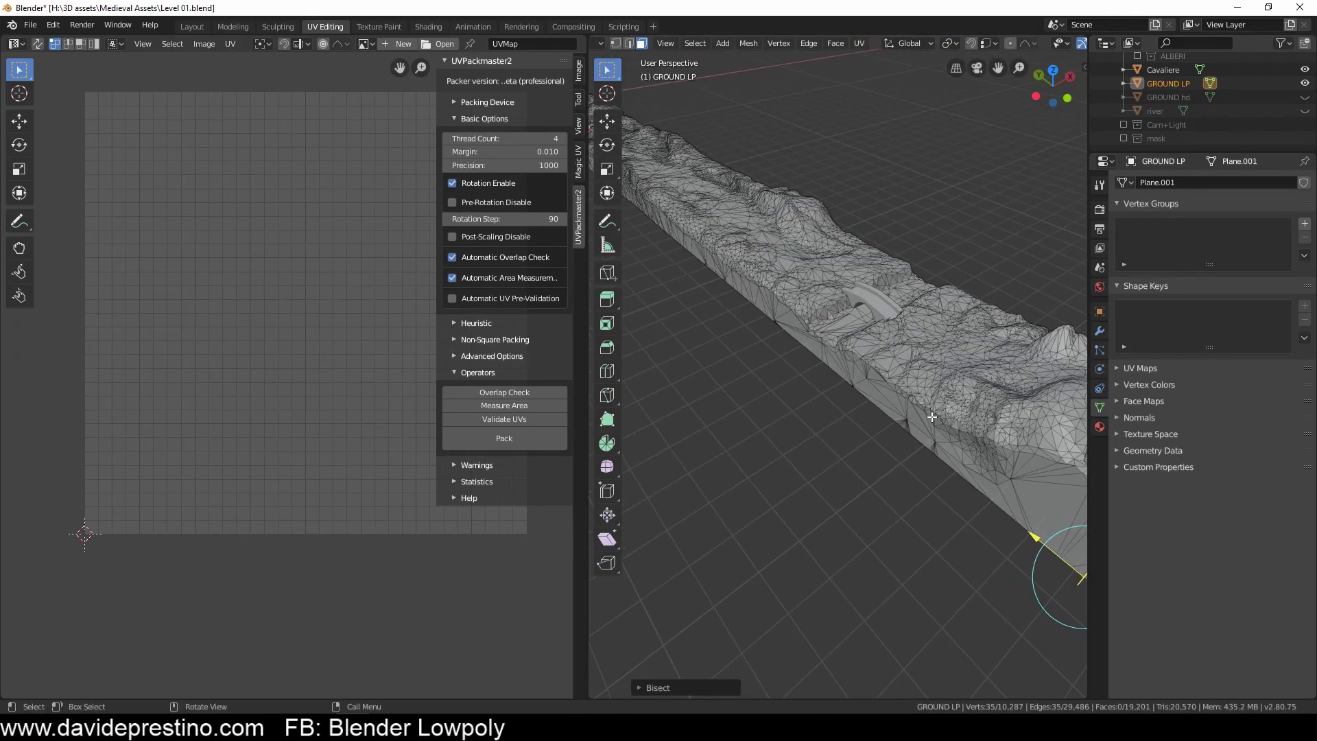
pyautogui.press('q')
pyautogui.click(719, 354)
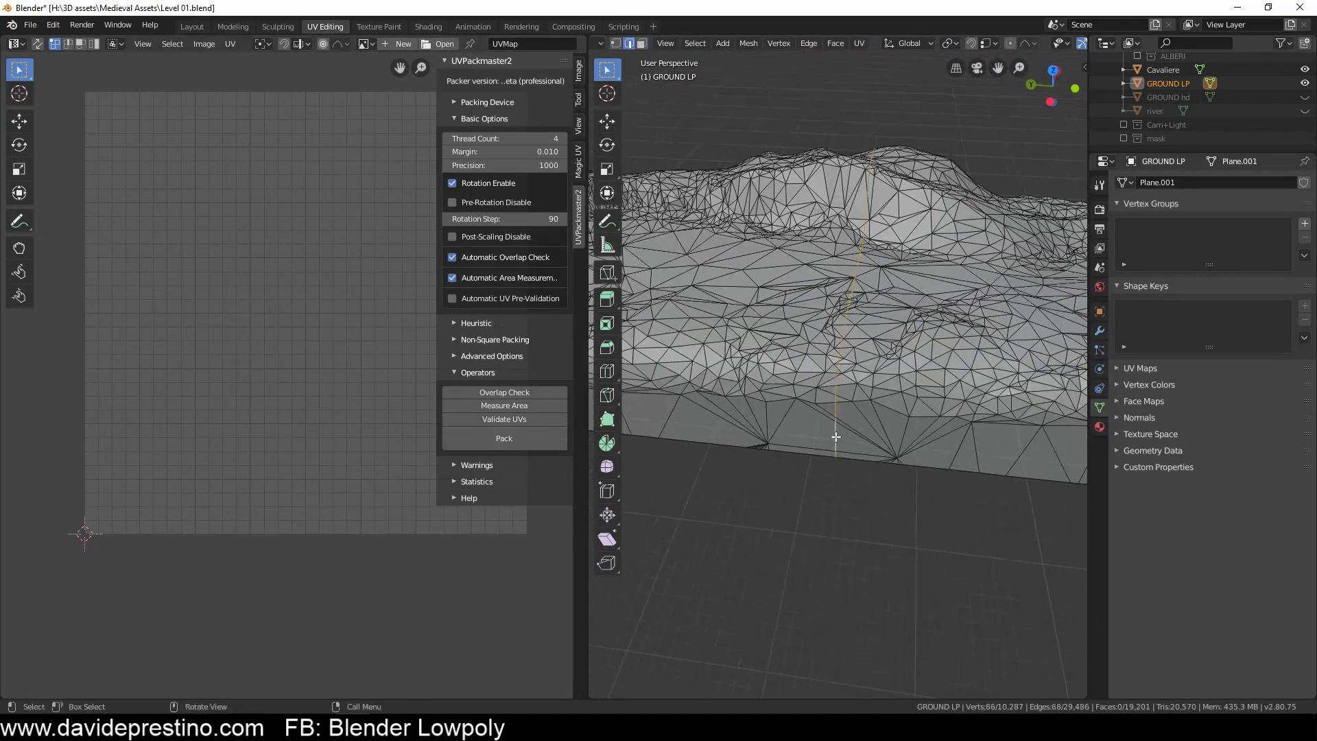
pyautogui.moveTo(836, 436)
pyautogui.mouseDown(button='middle')
pyautogui.moveTo(751, 439)
pyautogui.moveTo(832, 474)
pyautogui.mouseUp(button='middle')
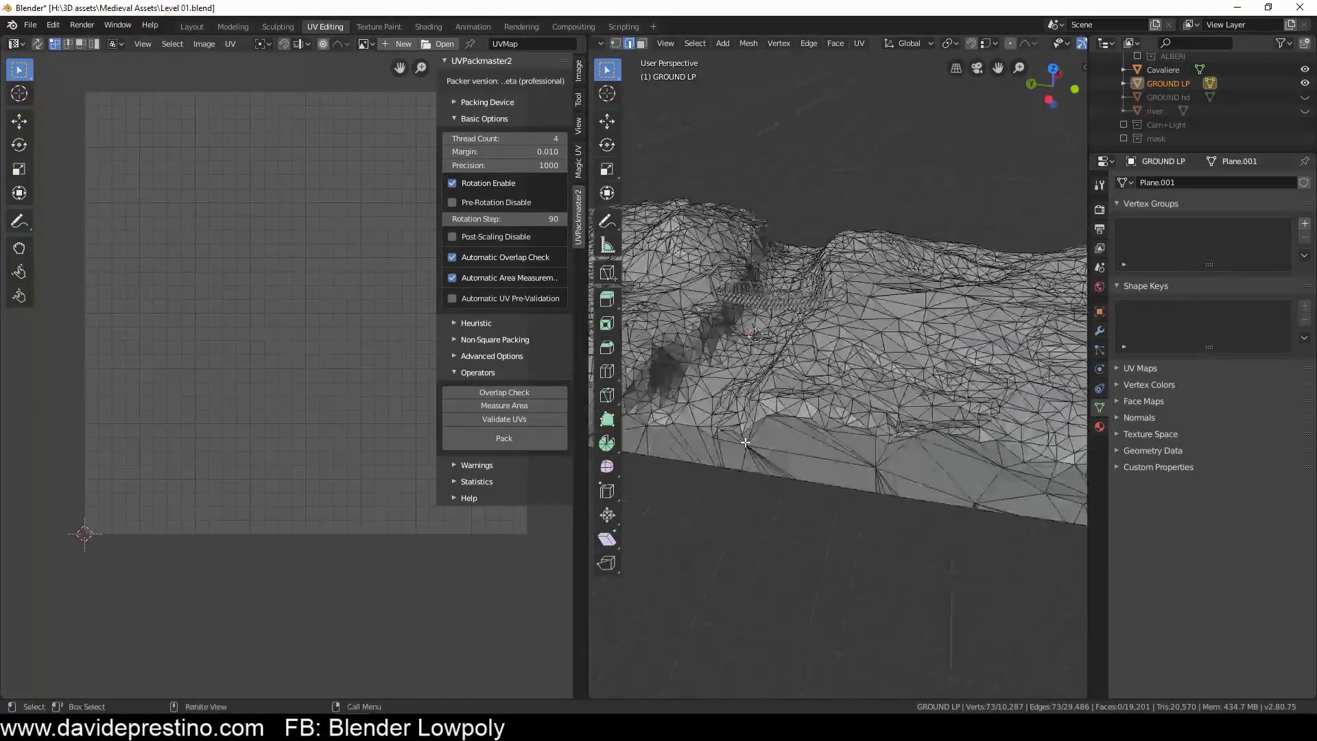
pyautogui.press('q')
pyautogui.press('Escape')
pyautogui.press('a')
pyautogui.scroll(-3, 833, 473)
# Step: Try cube projection and then a Smart UV Project unwrap on the GROUND LP terrain
pyautogui.press('u')
pyautogui.click(819, 343)
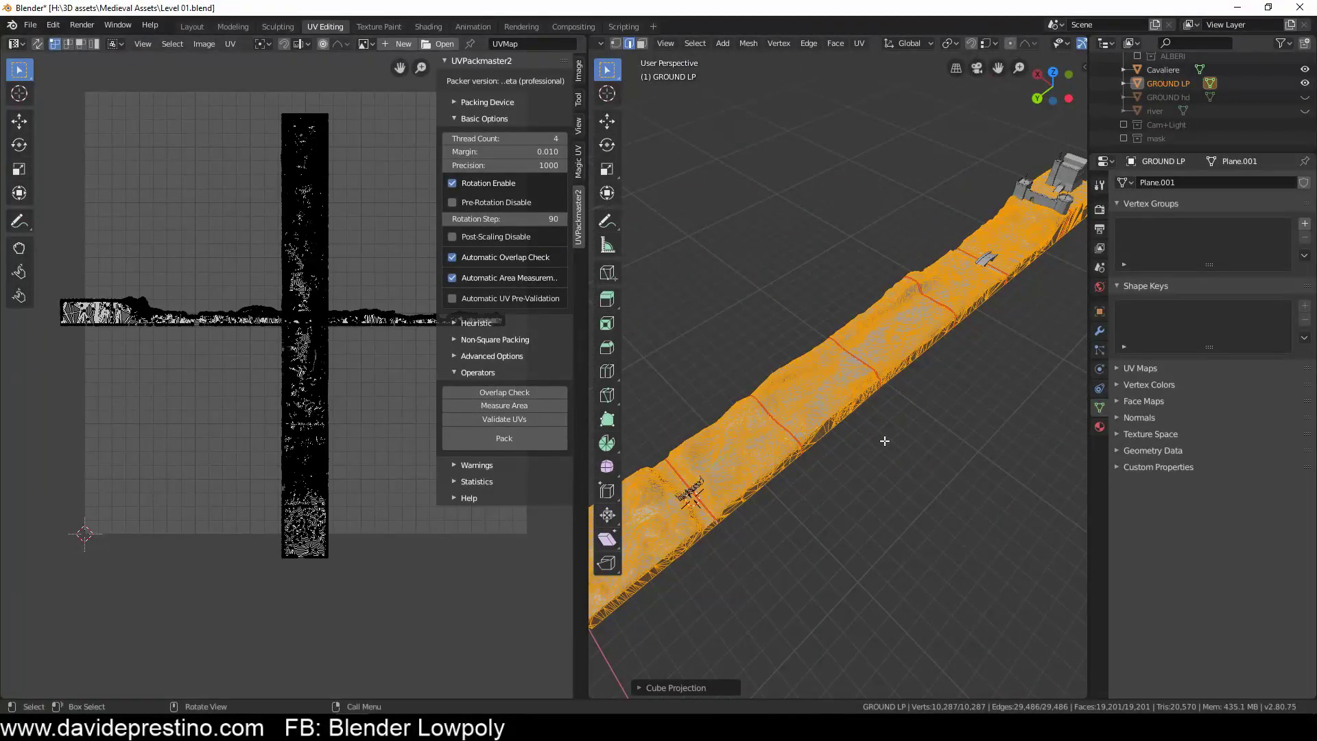
pyautogui.press('u')
pyautogui.click(848, 300)
pyautogui.press('Return')
pyautogui.moveTo(794, 512); pyautogui.dragTo(777, 431, button='middle')
pyautogui.click(858, 419)
pyautogui.scroll(-3, 443, 531)
# Step: Select the whole terrain, Lightmap Pack it, and pack its islands into the UV square
pyautogui.press('a')
pyautogui.press('u')
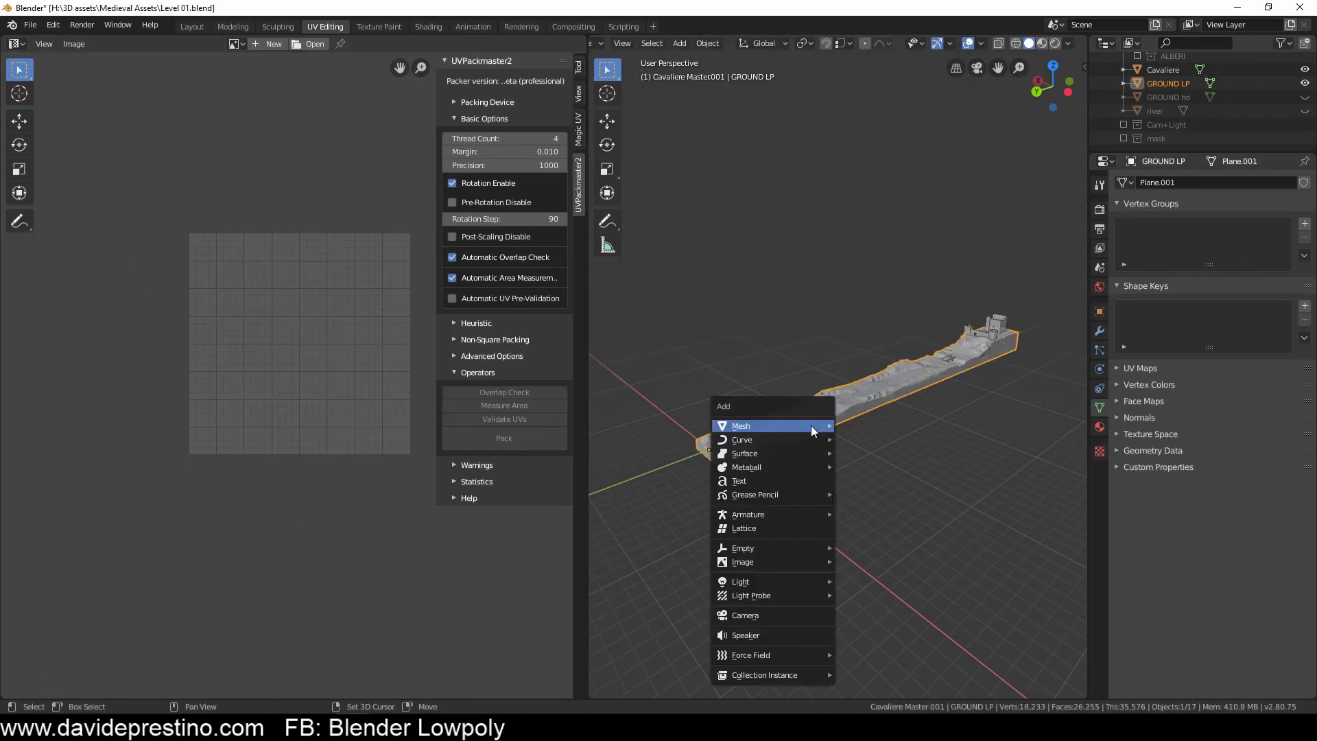
pyautogui.click(777, 431)
pyautogui.press('u')
pyautogui.click(734, 310)
pyautogui.press('Return')
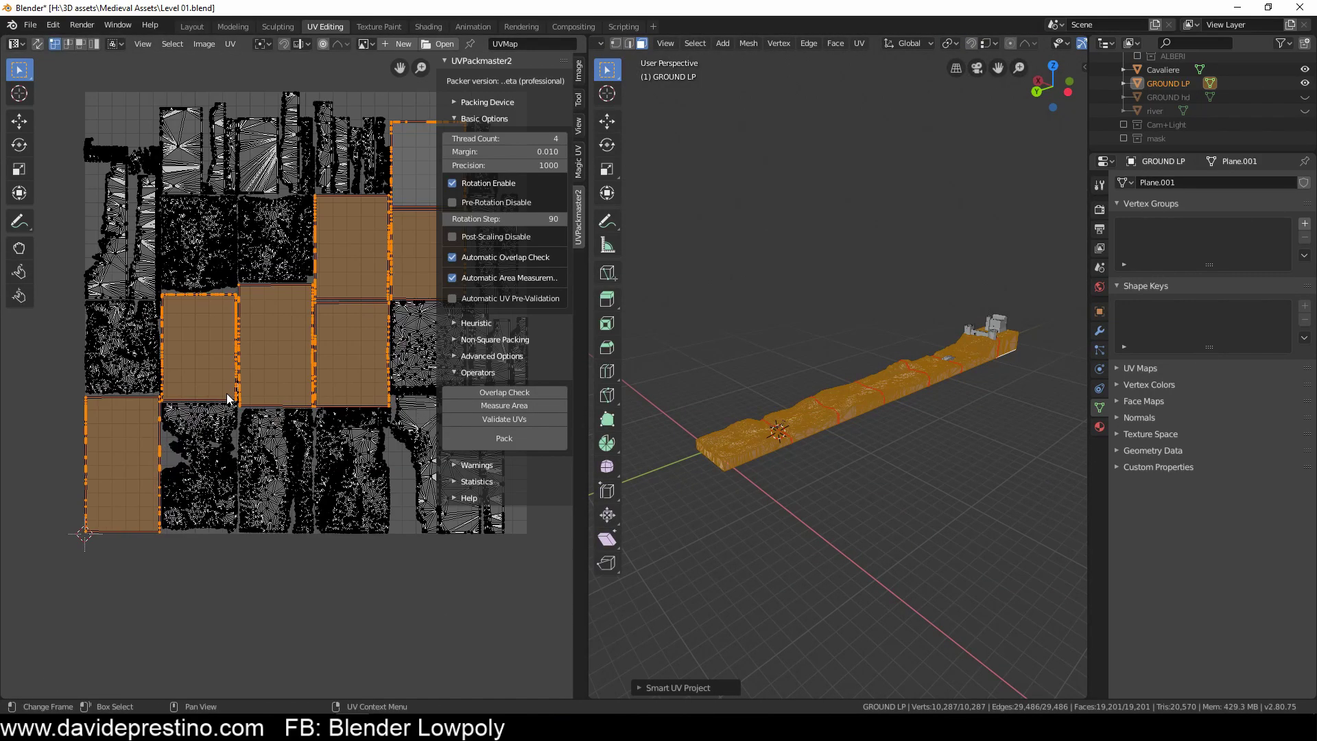
pyautogui.click(510, 439)
pyautogui.scroll(5, 184, 482)
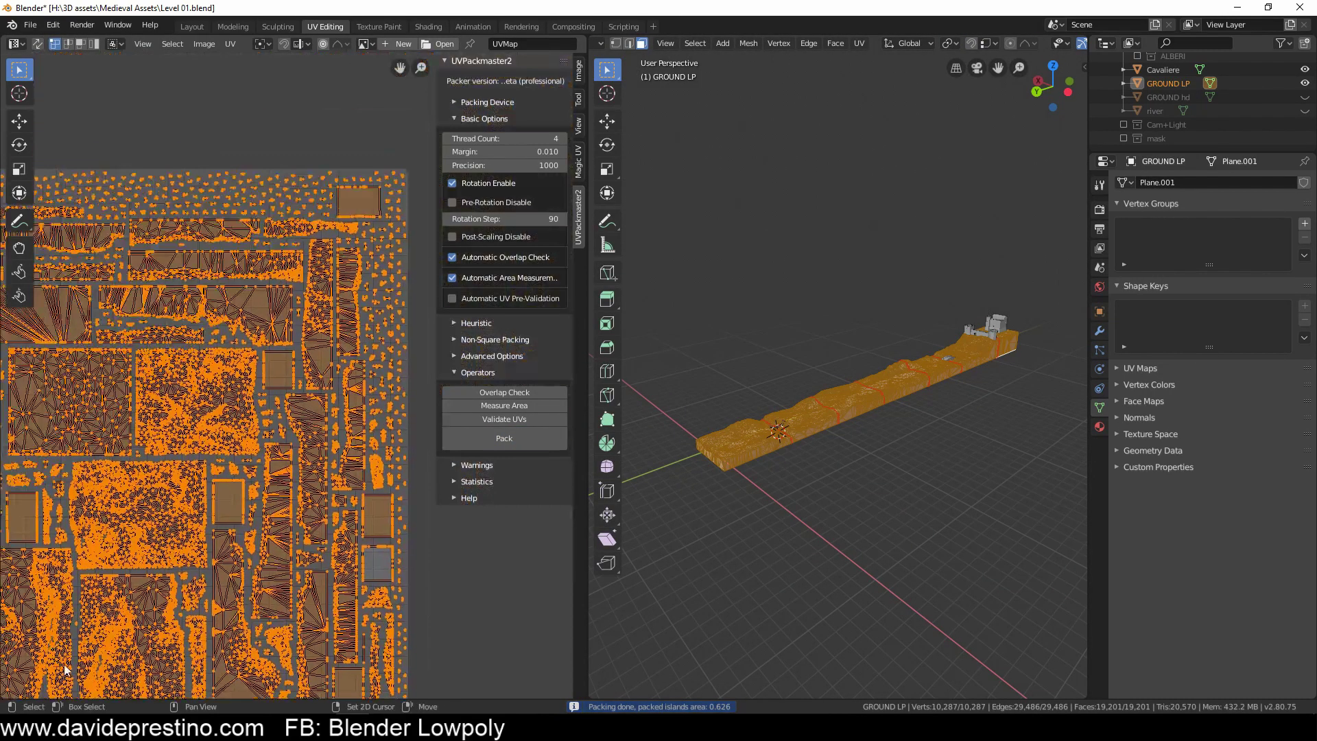
# Step: Reapply a Smart UV Project unwrap and repack the terrain islands with UVPackmaster
pyautogui.press('u')
pyautogui.click(871, 379)
pyautogui.click(832, 404)
pyautogui.scroll(3, 317, 461)
pyautogui.scroll(4, 177, 405)
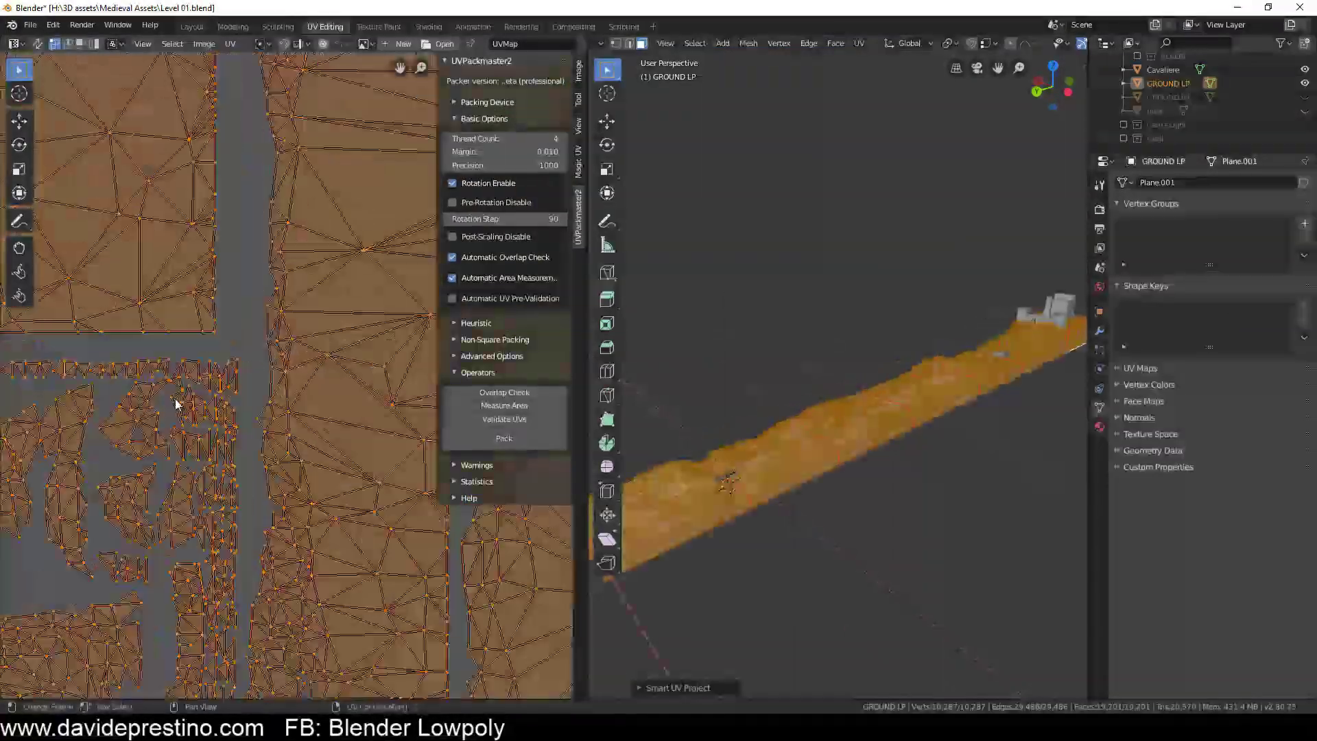
pyautogui.scroll(-4, 177, 404)
pyautogui.click(505, 438)
pyautogui.scroll(-2, 193, 378)
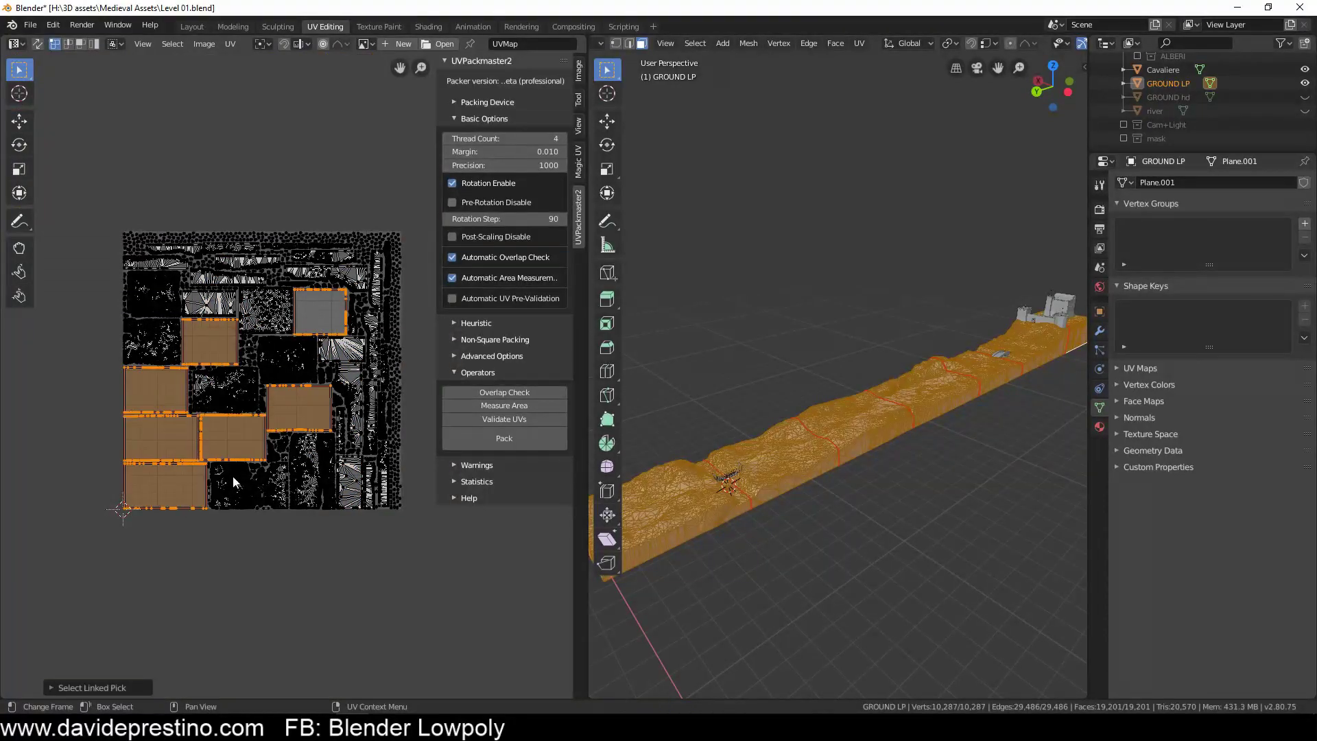
pyautogui.press('Escape')
pyautogui.hotkey('ctrl', 'z')
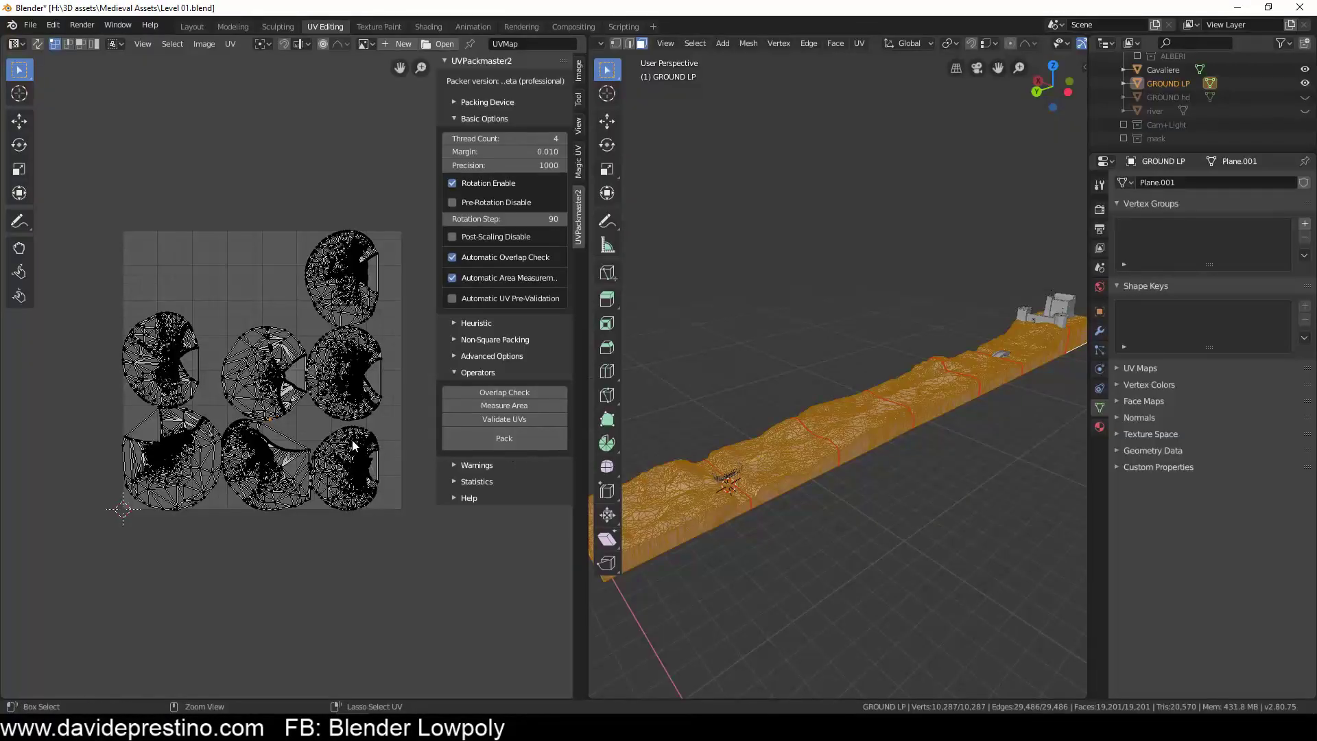
pyautogui.hotkey('ctrl', 'shift', 'z')
pyautogui.scroll(3, 275, 412)
# Step: Minimize stretch on the terrain UVs and leave Edit Mode
pyautogui.click(230, 43)
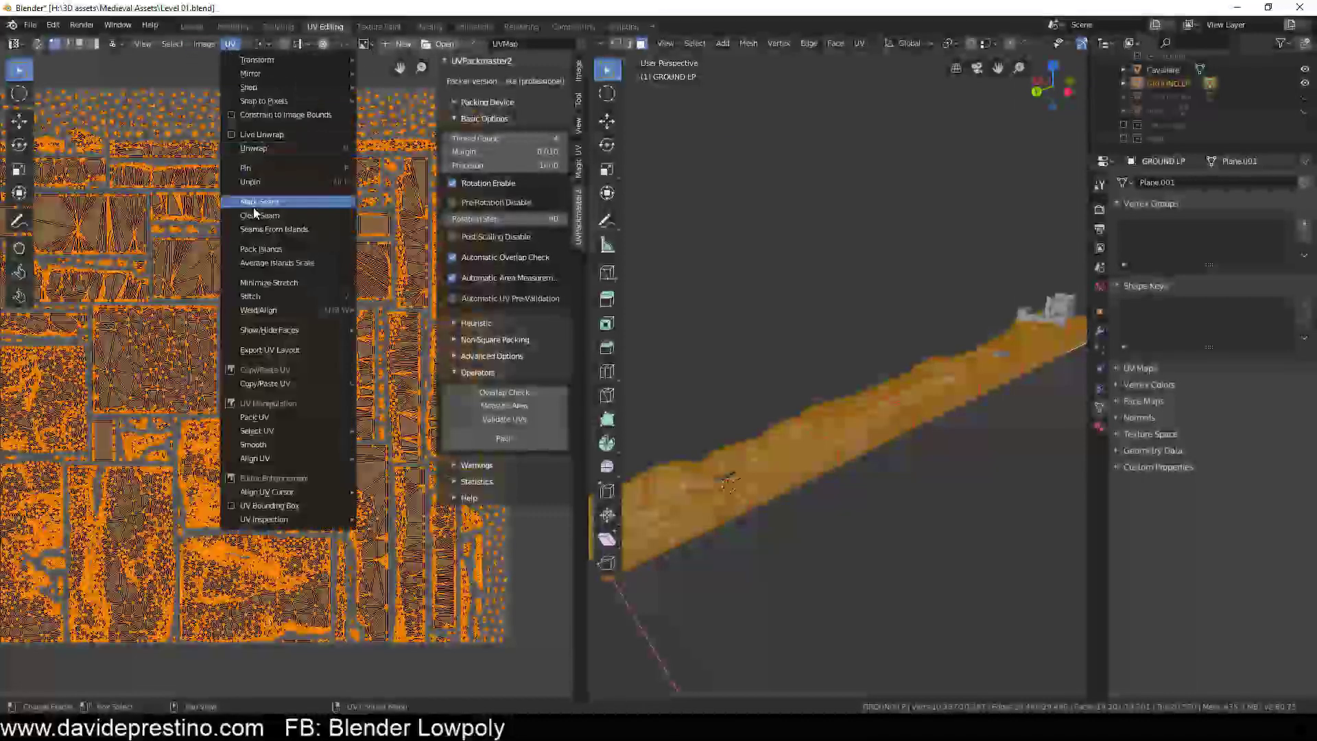
pyautogui.click(264, 283)
pyautogui.click(264, 288)
pyautogui.scroll(-3, 264, 288)
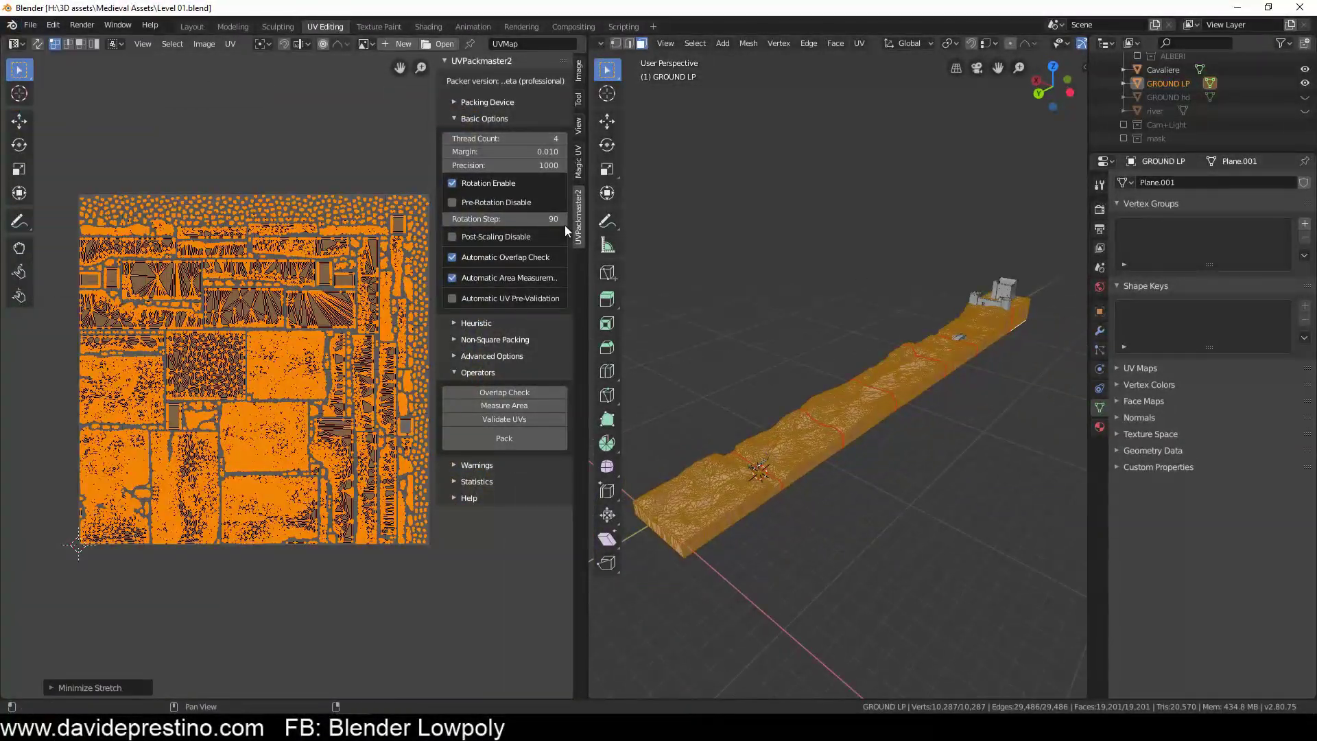
pyautogui.press('Tab')
pyautogui.click(935, 382)
# Step: Smart UV unwrap the Bridge, select all its UVs, and return to Object Mode
pyautogui.press('Tab')
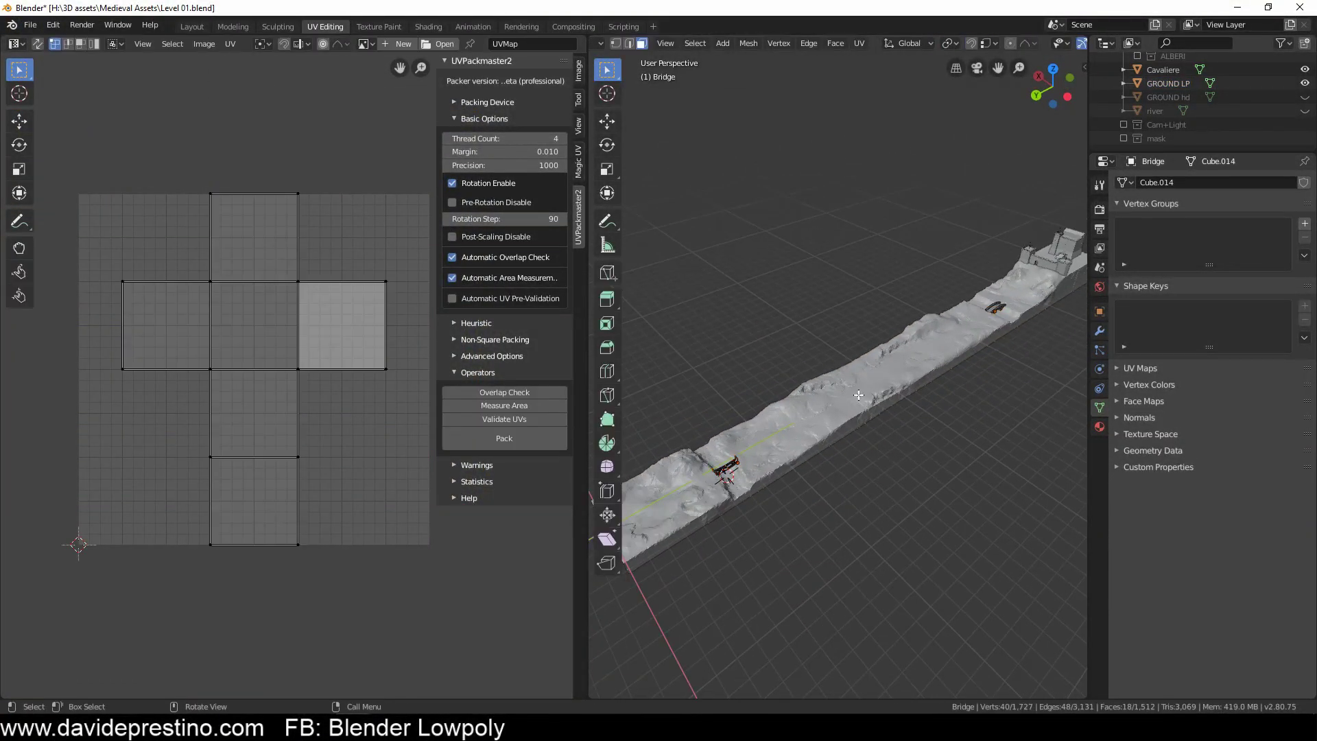
pyautogui.press('u')
pyautogui.click(803, 296)
pyautogui.click(782, 431)
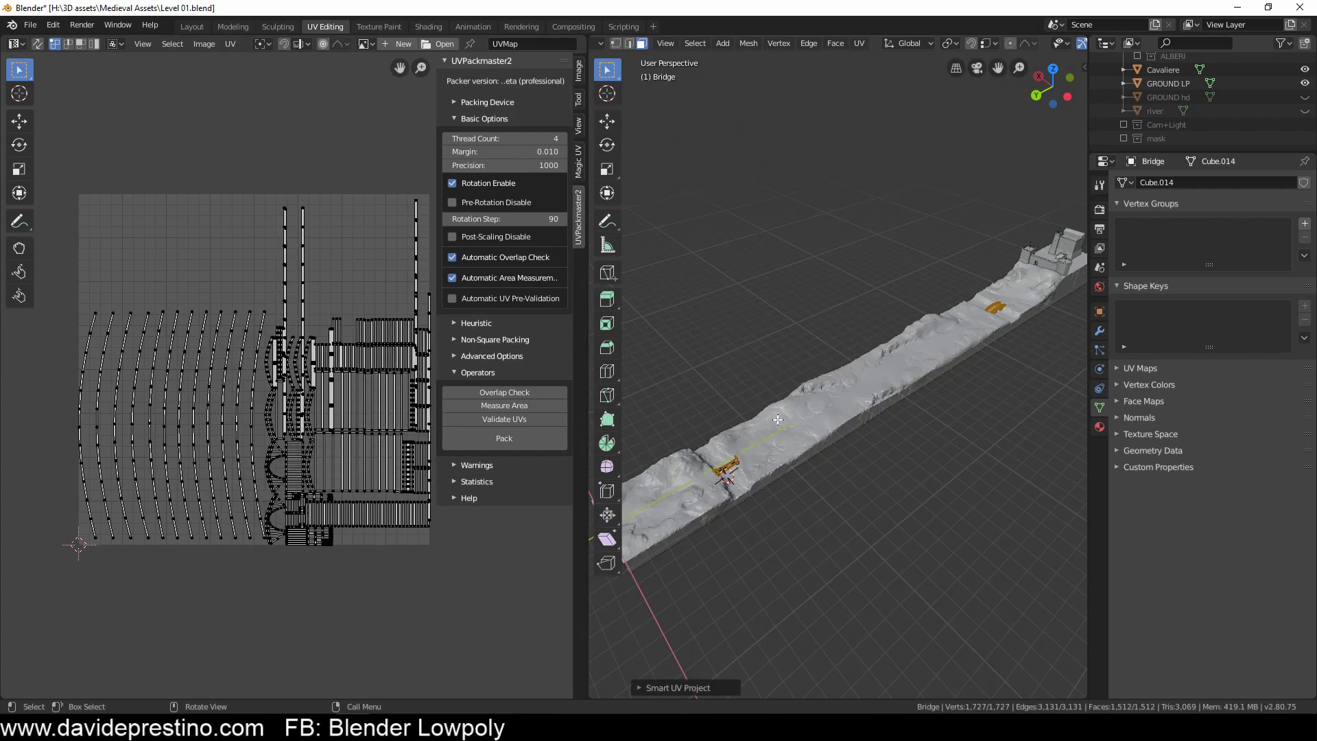
pyautogui.scroll(2, 176, 403)
pyautogui.scroll(2, 214, 462)
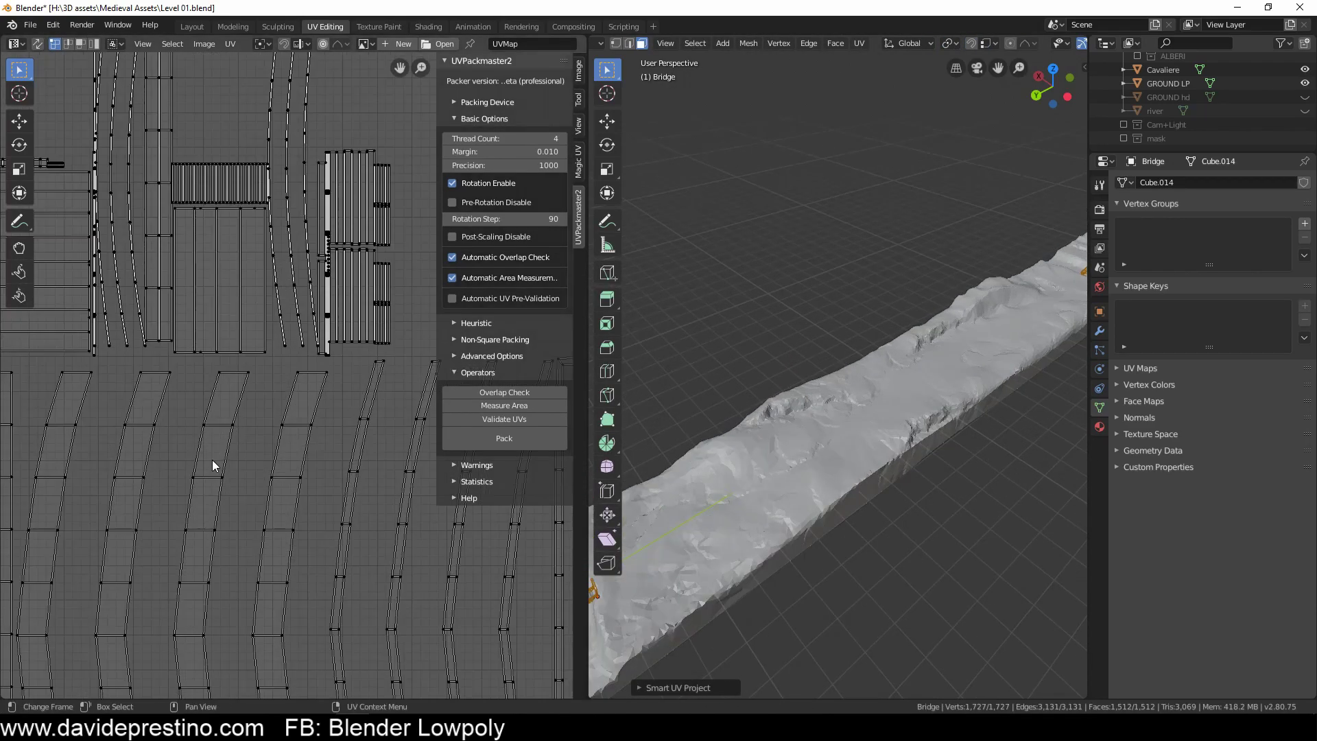
pyautogui.press('a')
pyautogui.scroll(-4, 315, 544)
pyautogui.press('Tab')
pyautogui.scroll(-3, 811, 368)
pyautogui.scroll(3, 811, 368)
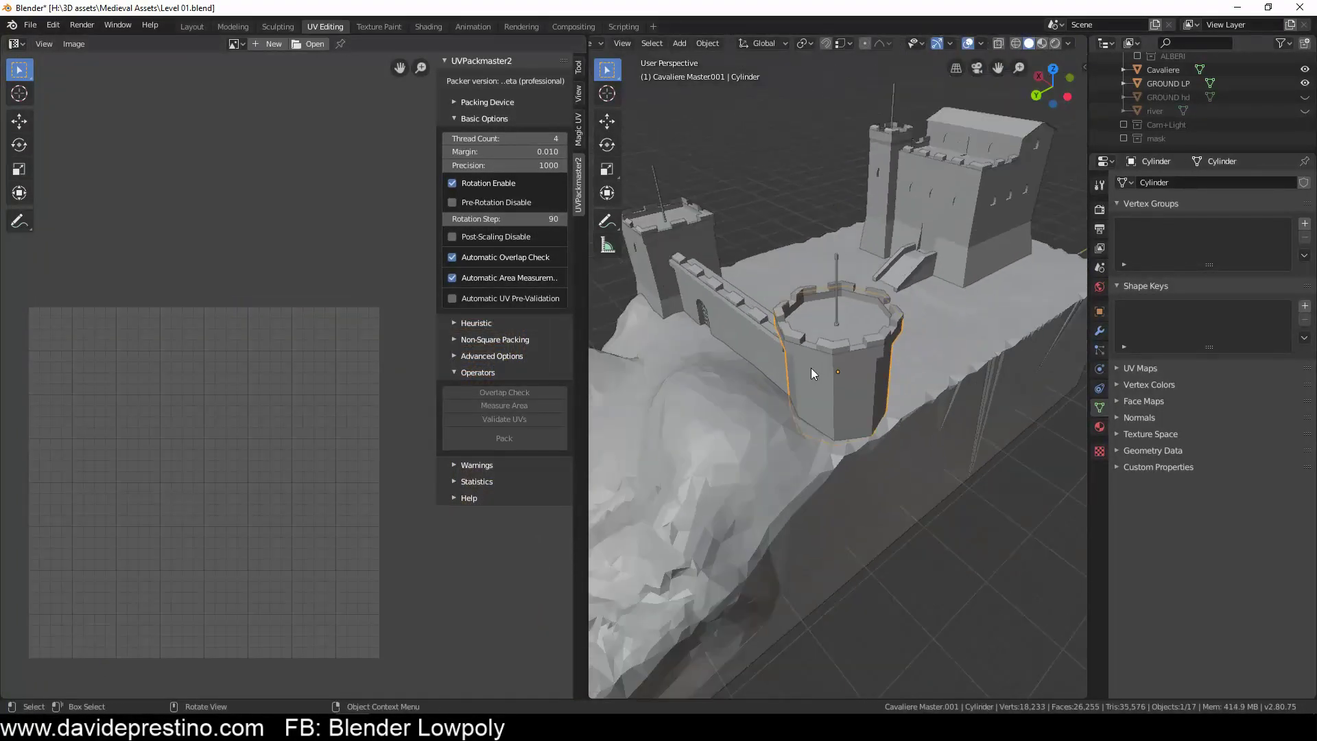
# Step: Apply a Smart UV Project unwrap to the castle walls and towers
pyautogui.moveTo(811, 367); pyautogui.dragTo(719, 339, button='middle')
pyautogui.moveTo(933, 343); pyautogui.dragTo(873, 437, button='middle')
pyautogui.scroll(2, 874, 438)
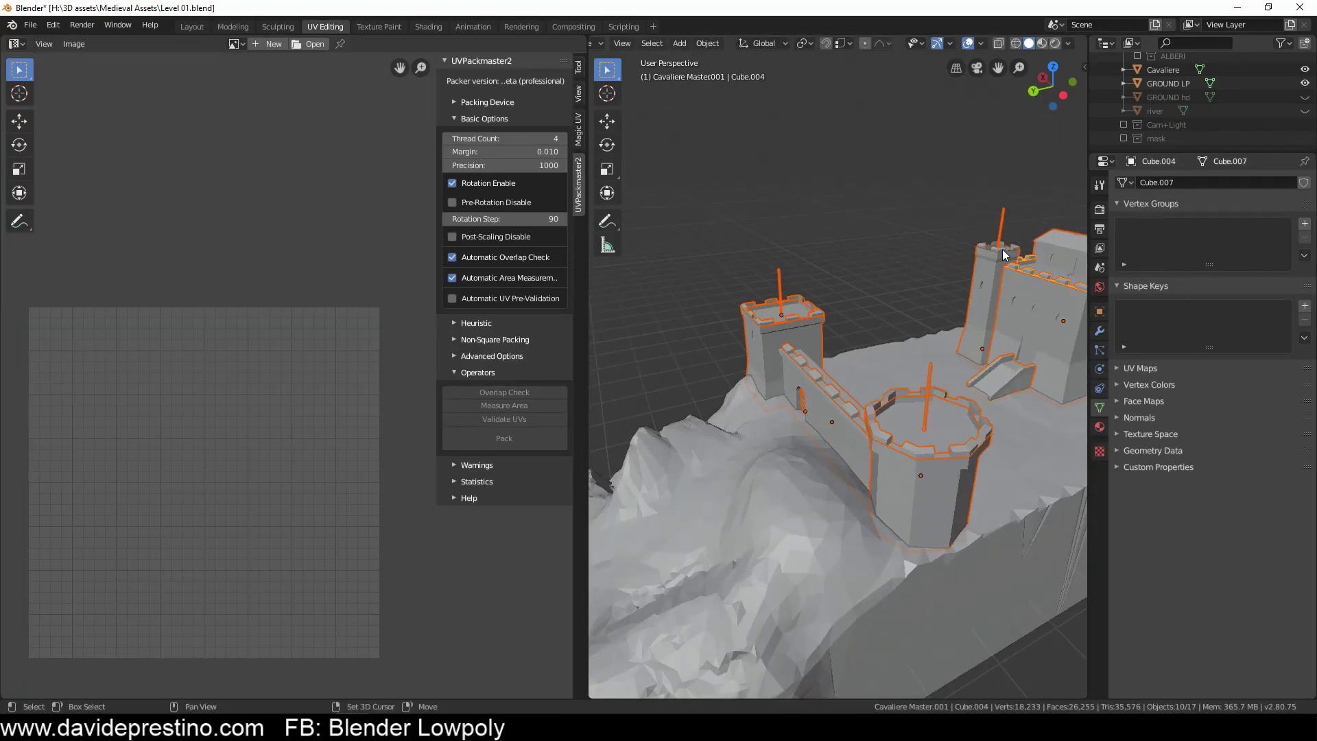
pyautogui.moveTo(1003, 256); pyautogui.dragTo(844, 343, button='middle')
pyautogui.press('Tab')
pyautogui.press('u')
pyautogui.click(869, 410)
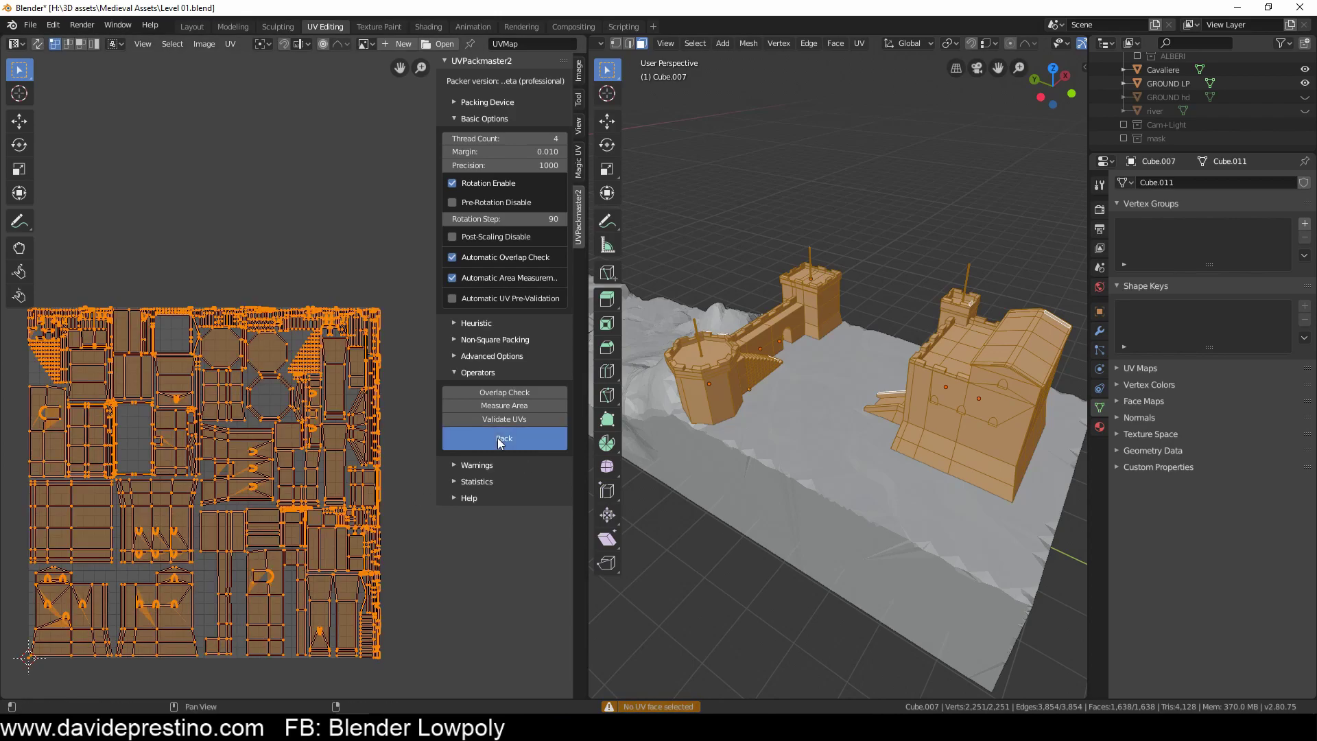
pyautogui.scroll(3, 242, 521)
pyautogui.scroll(3, 290, 549)
pyautogui.scroll(-5, 291, 549)
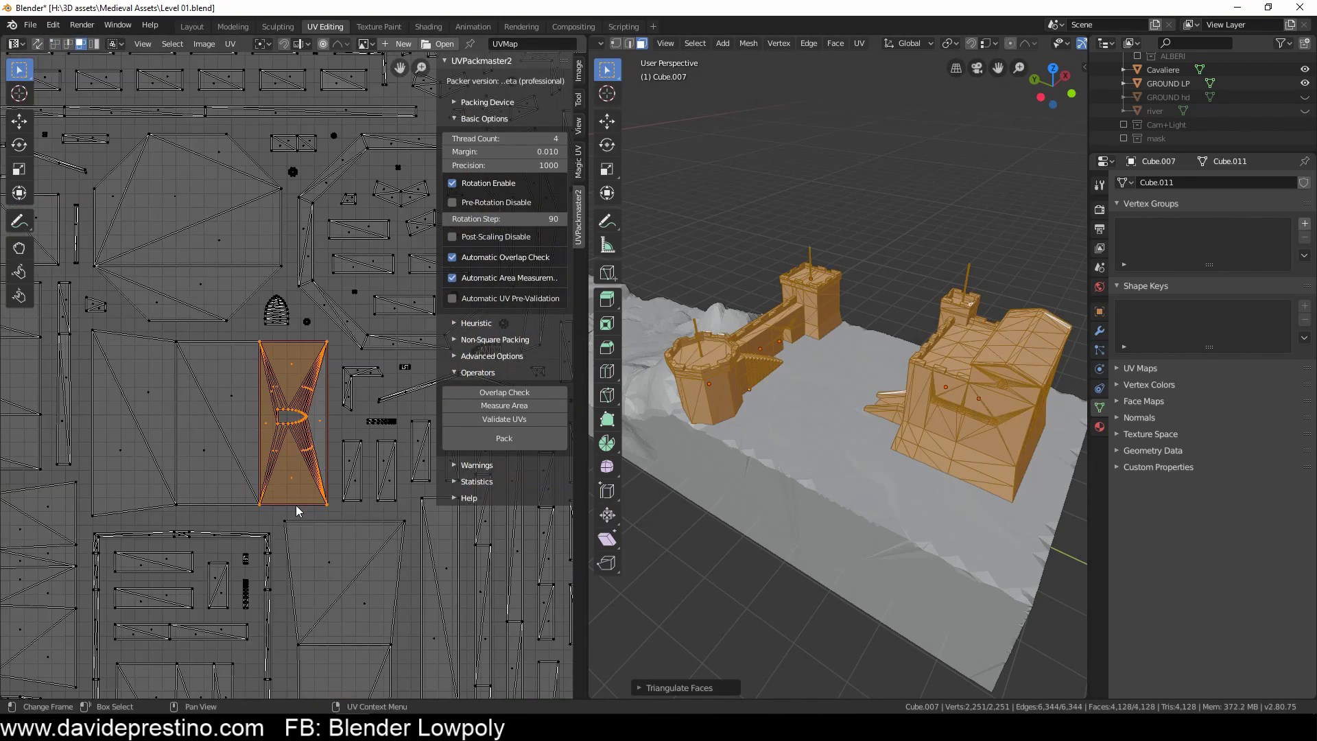
pyautogui.scroll(-3, 291, 549)
pyautogui.press('Tab')
# Step: Make GROUND LP the active object and widen the 3D view
pyautogui.moveTo(888, 434); pyautogui.dragTo(952, 453, button='middle')
pyautogui.scroll(-5, 952, 452)
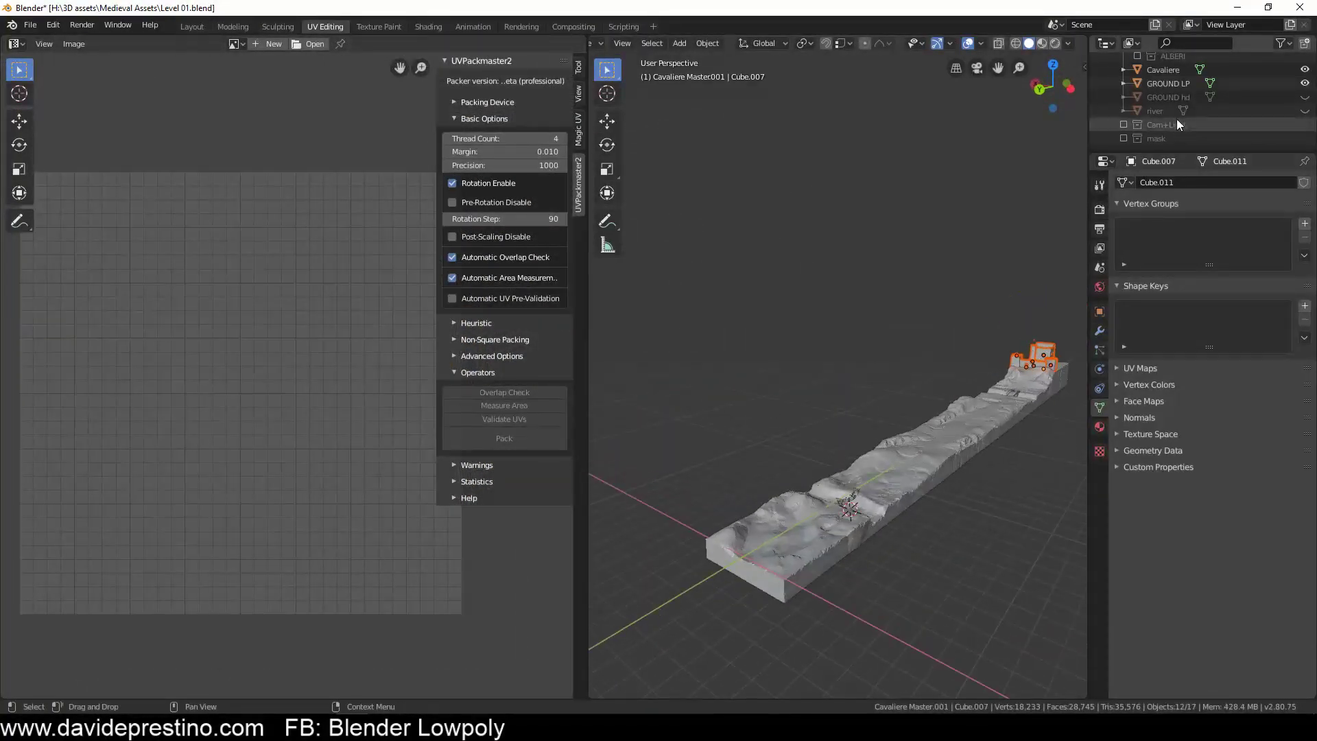
pyautogui.click(1168, 83)
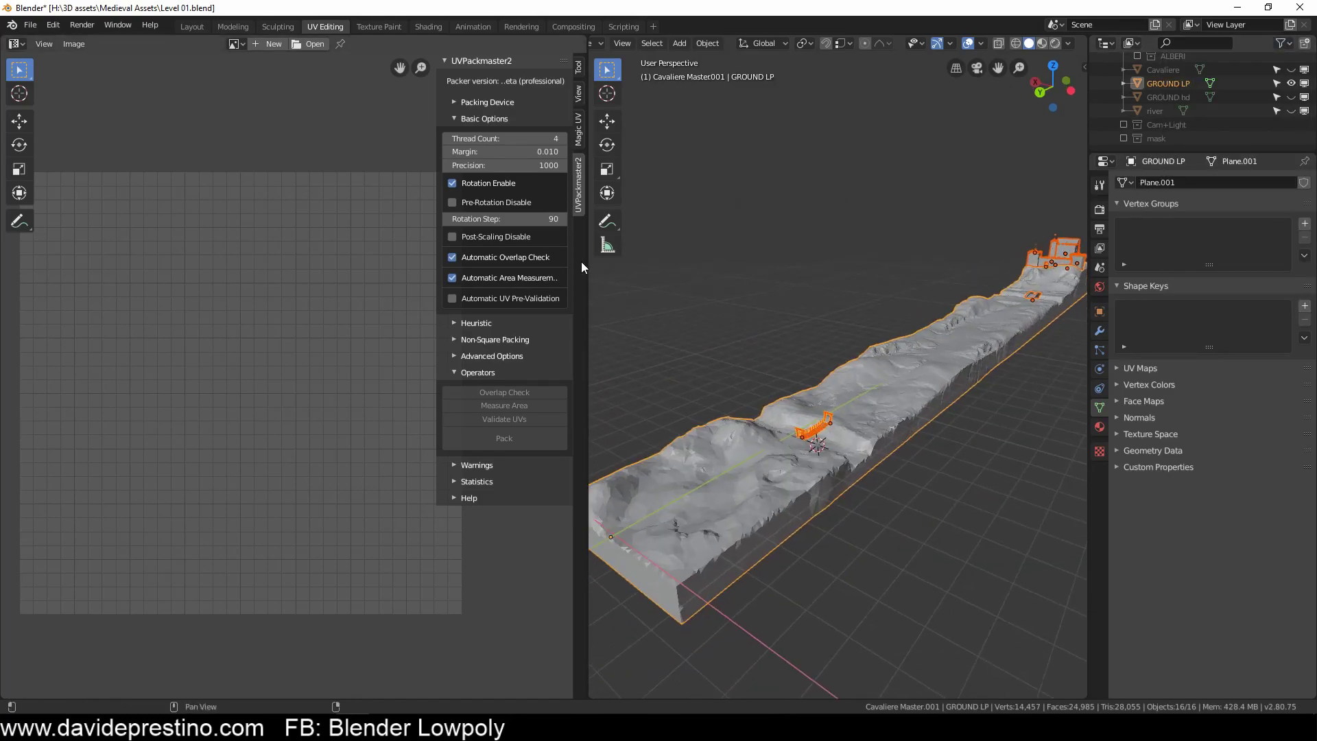
pyautogui.moveTo(582, 261); pyautogui.dragTo(285, 261)
# Step: Export the selected objects as Level 01.fbx, then hide GROUND LP and show GROUND hd
pyautogui.click(30, 25)
pyautogui.click(206, 293)
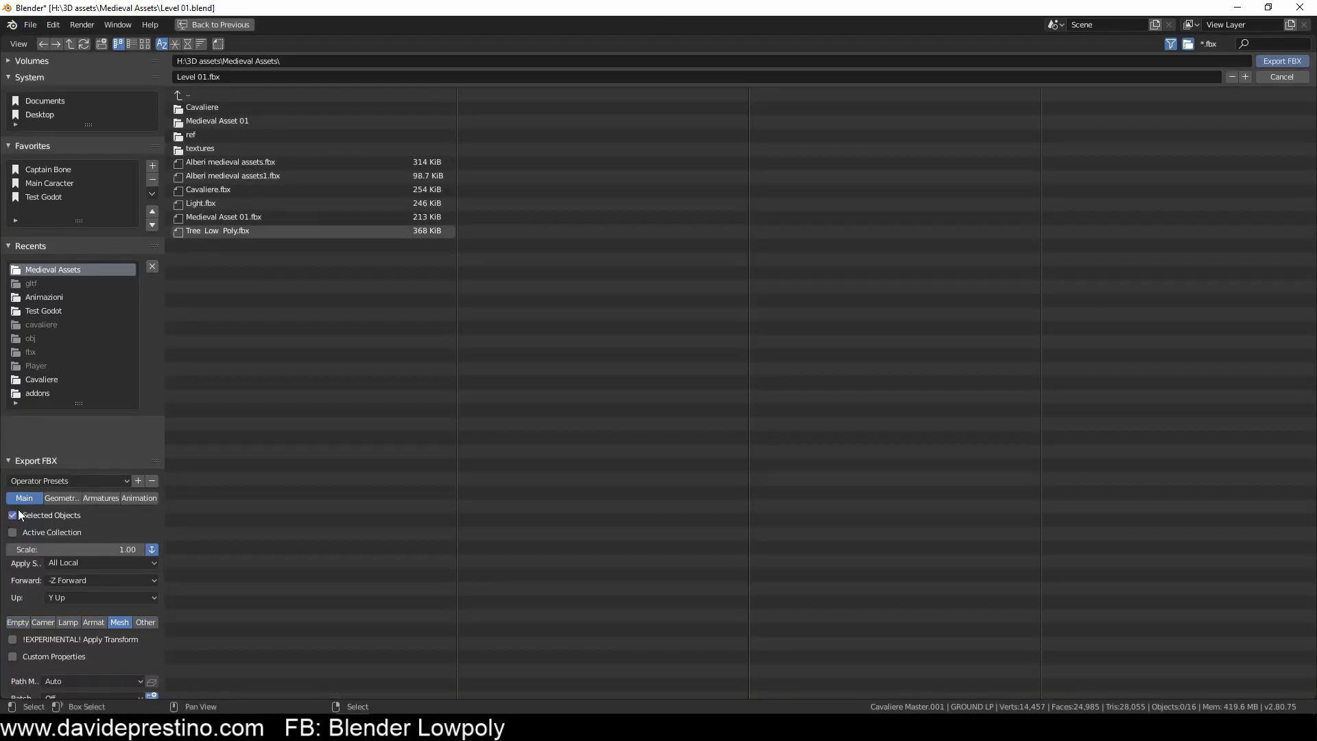
pyautogui.click(1269, 63)
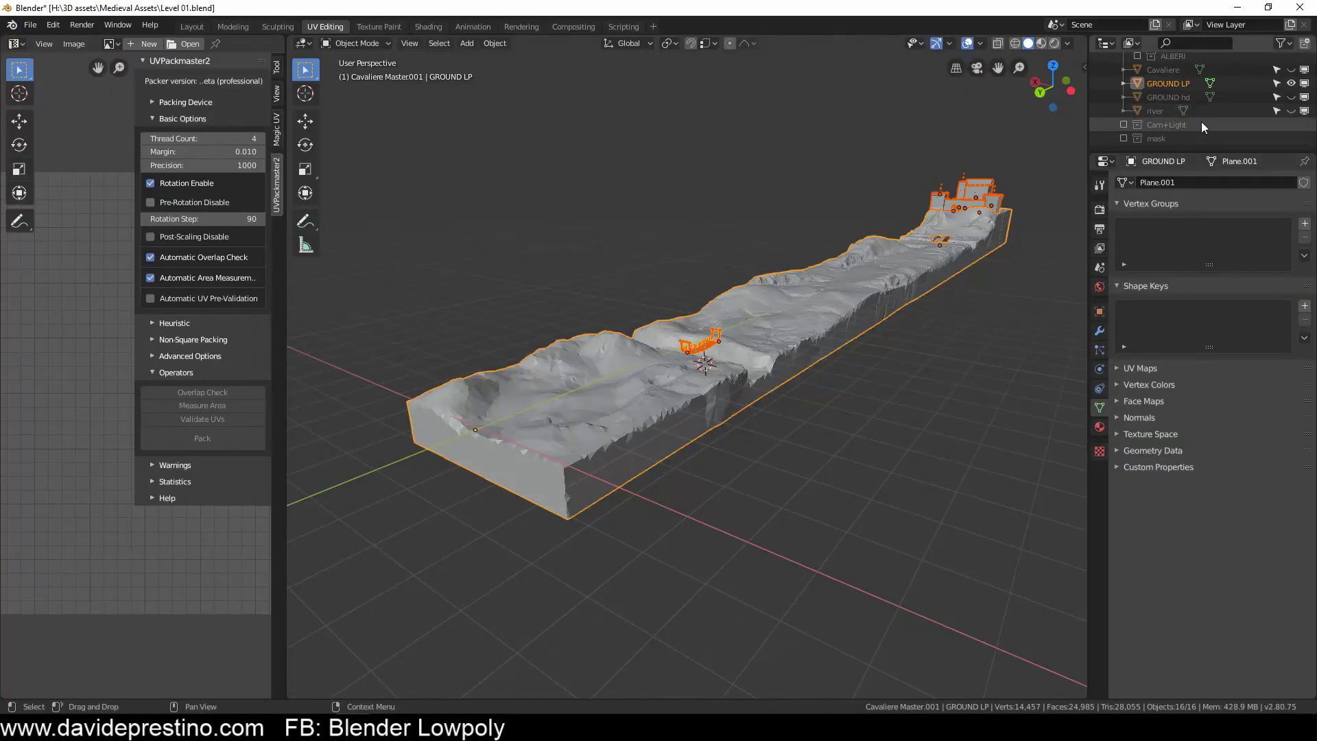
pyautogui.click(1169, 125)
pyautogui.click(1291, 110)
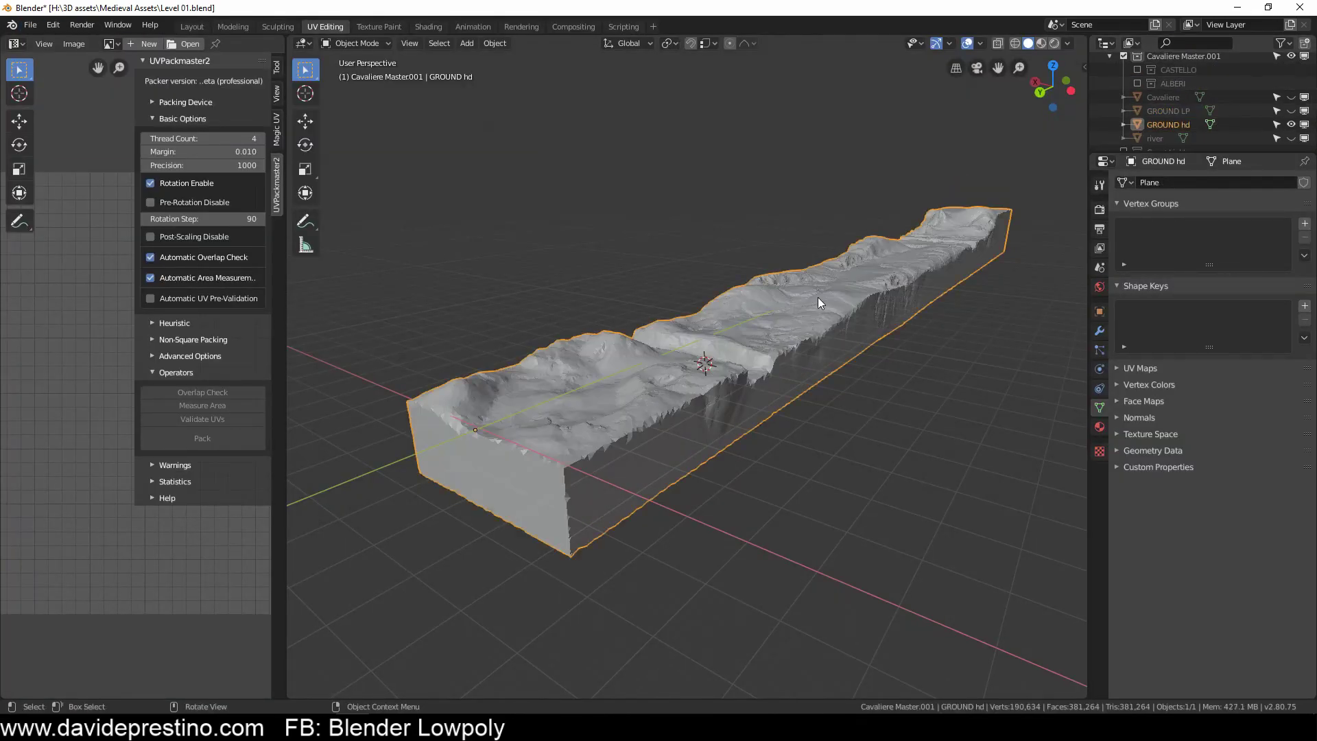
# Step: In front view, slide GROUND hd sideways off GROUND LP
pyautogui.click(1291, 110)
pyautogui.press('KP_1')
pyautogui.press('Tab')
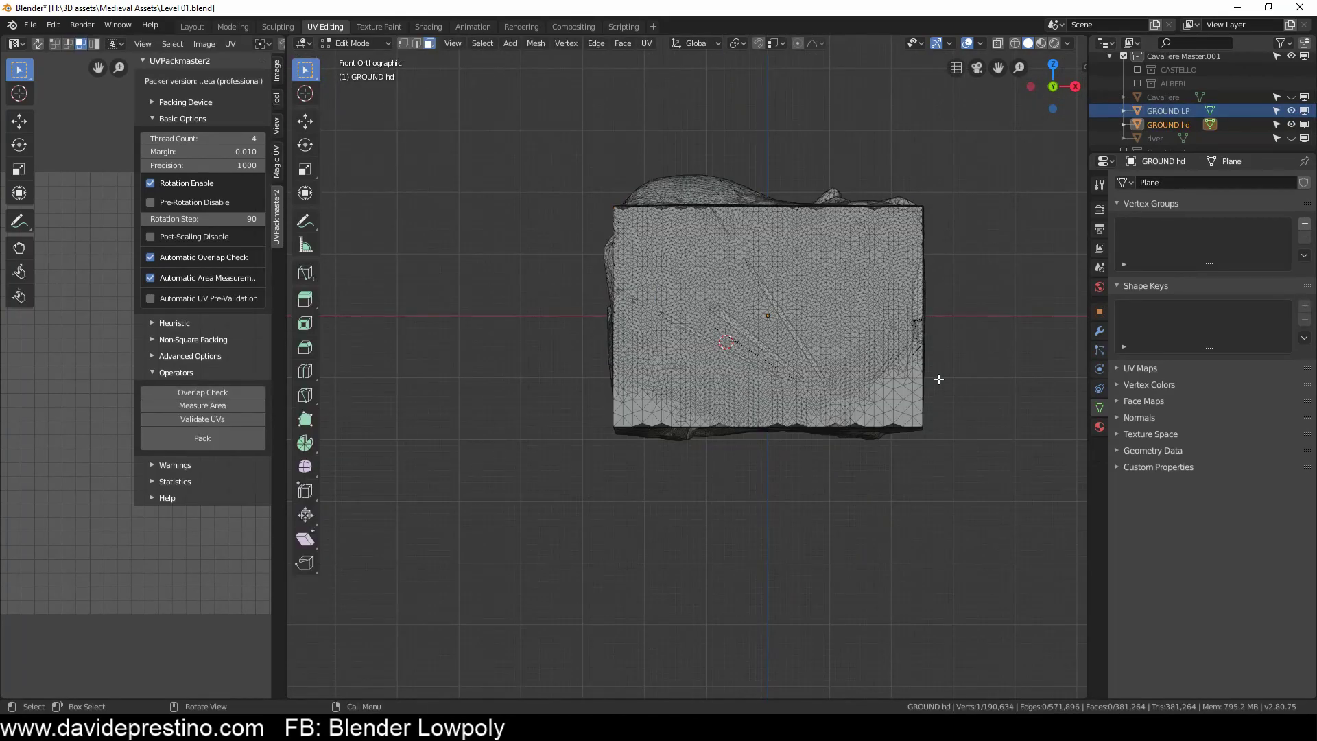
pyautogui.press('Tab')
pyautogui.press('g')
pyautogui.click(522, 267)
pyautogui.keyDown('shift'); pyautogui.moveTo(535, 357); pyautogui.dragTo(706, 370, button='middle'); pyautogui.keyUp('shift')
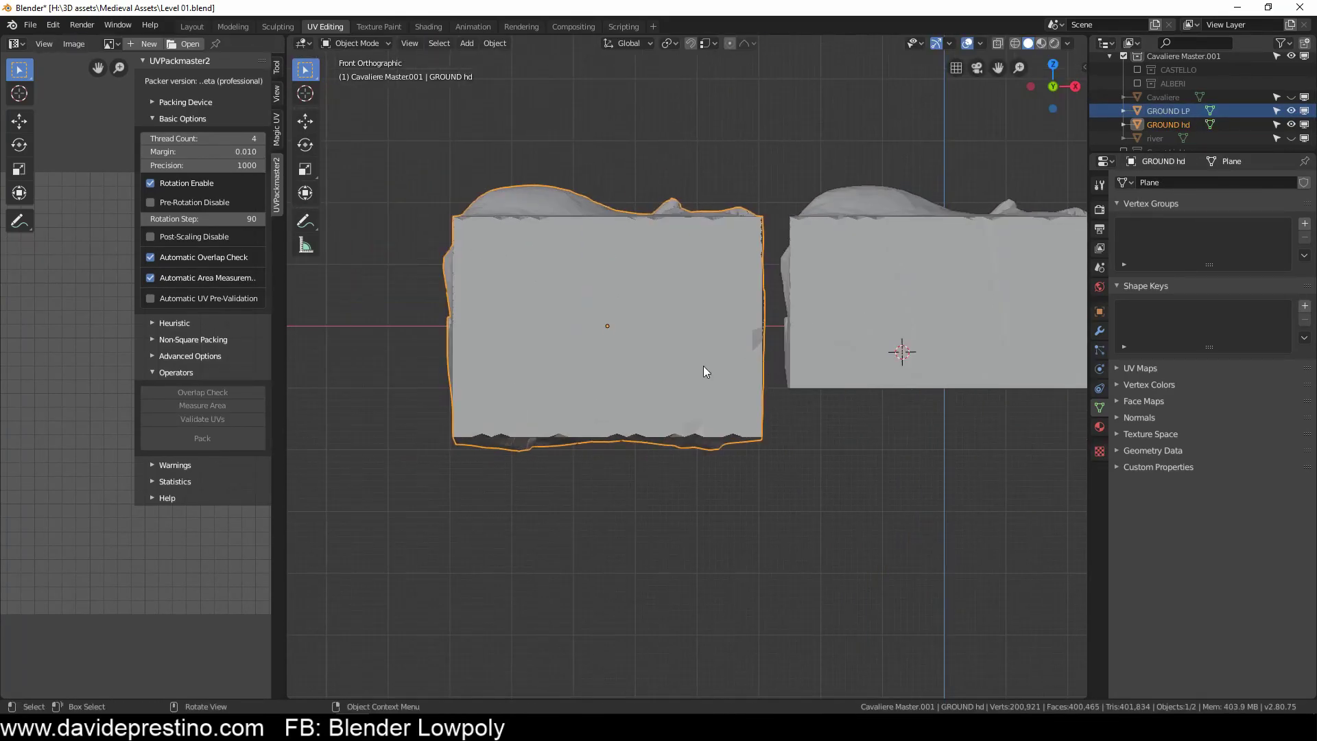
# Step: Bisect GROUND hd along a horizontal plane with Clear Inner and Clear Outer
pyautogui.press('Tab')
pyautogui.press('k')
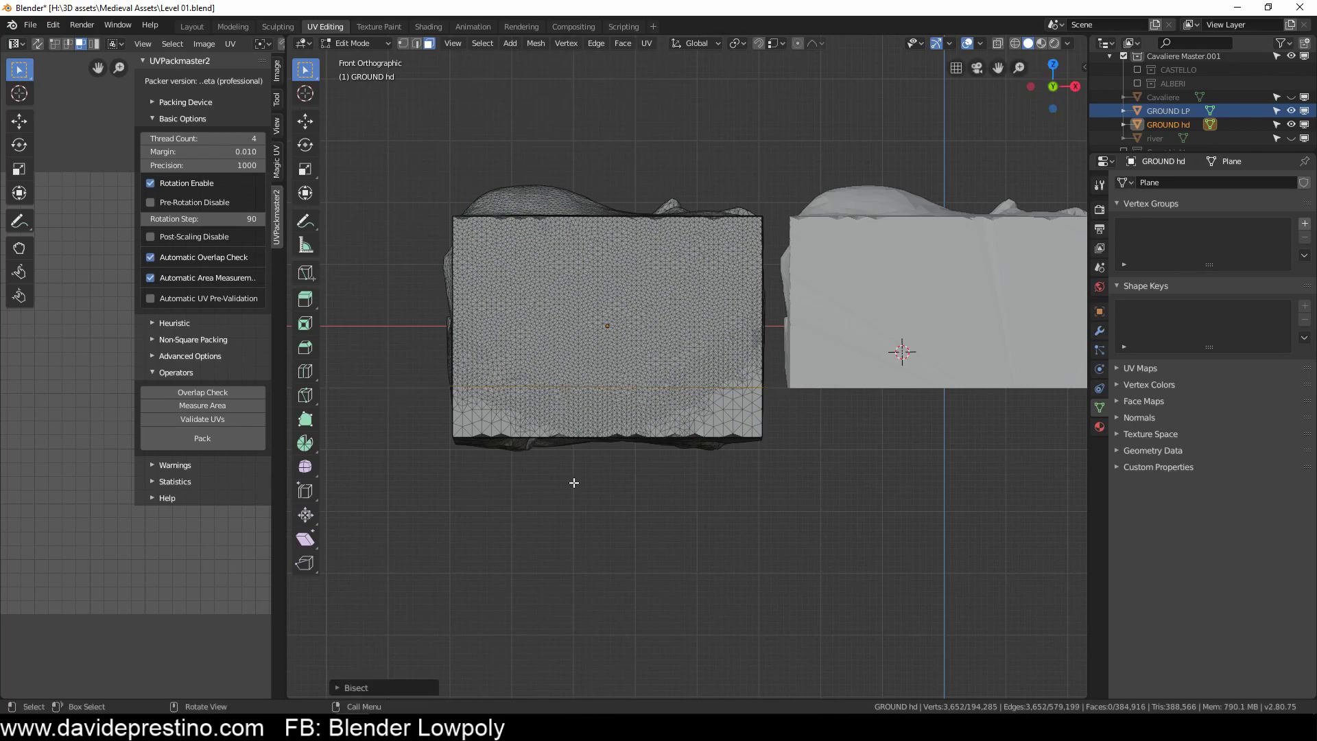
pyautogui.press('k')
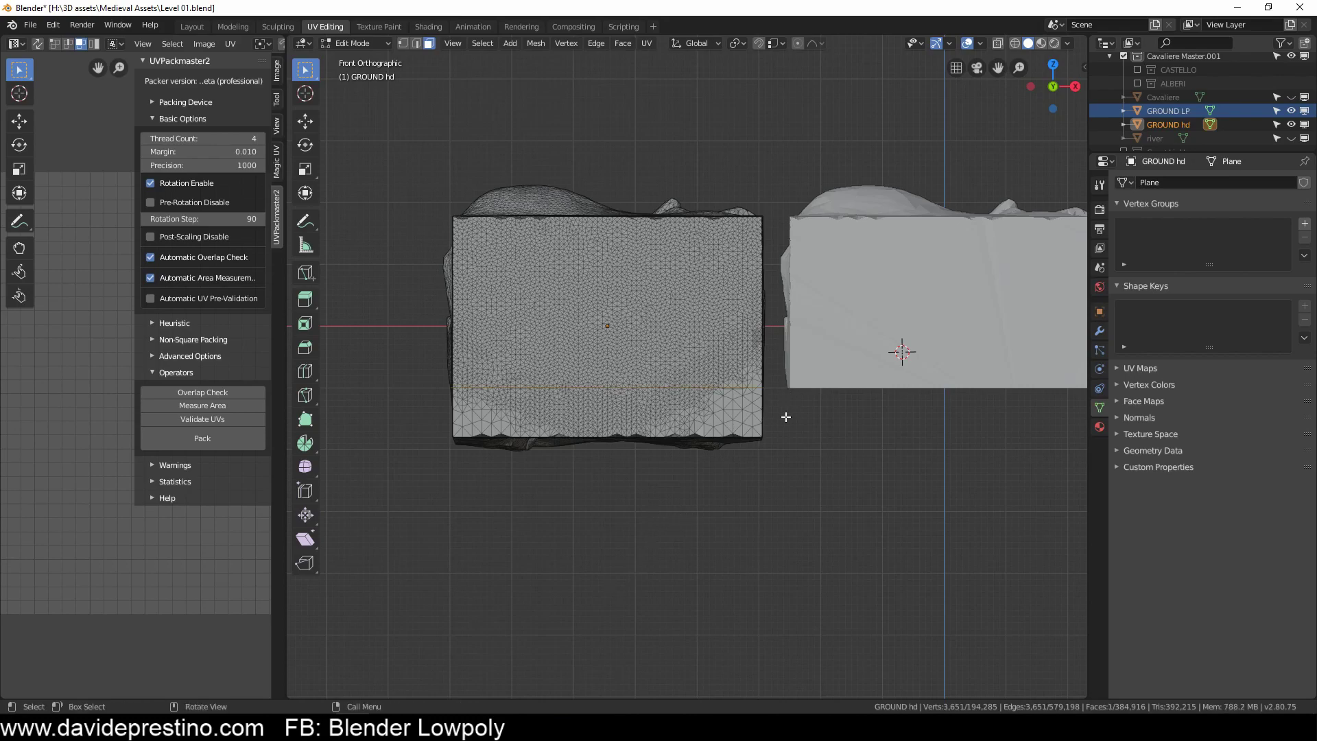
pyautogui.press('a')
pyautogui.press('k')
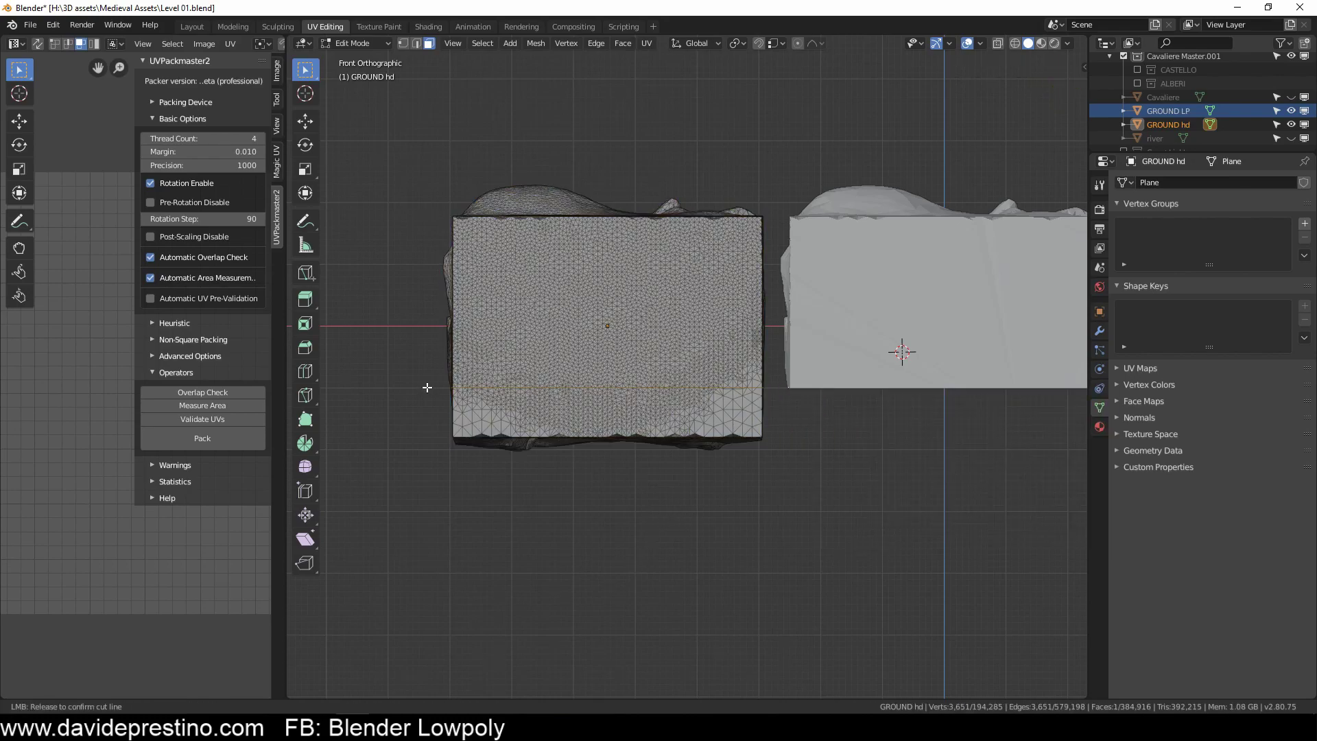
pyautogui.click(509, 653)
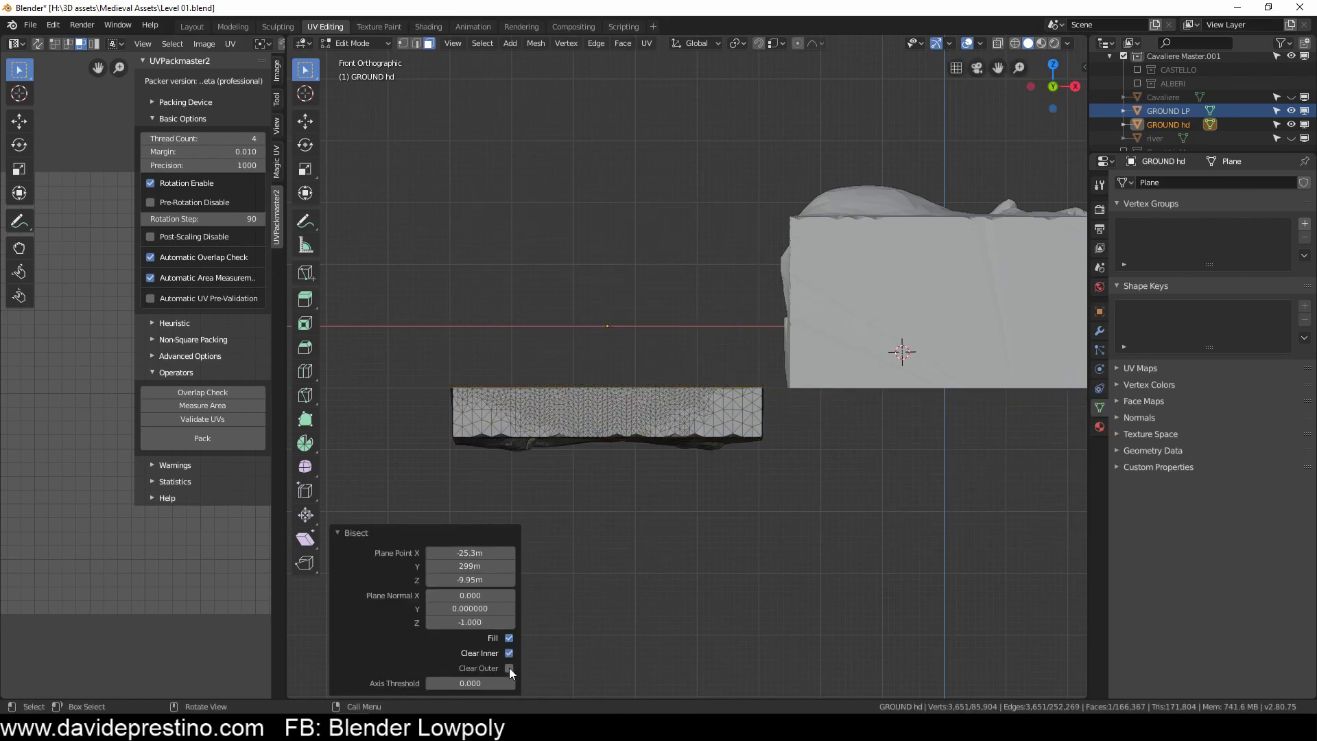
pyautogui.click(509, 669)
pyautogui.press('Tab')
# Step: Return GROUND hd to Location X 0 m and start its FBX export, naming it 'Gro…'
pyautogui.press('n')
pyautogui.moveTo(960, 94); pyautogui.dragTo(1003, 90)
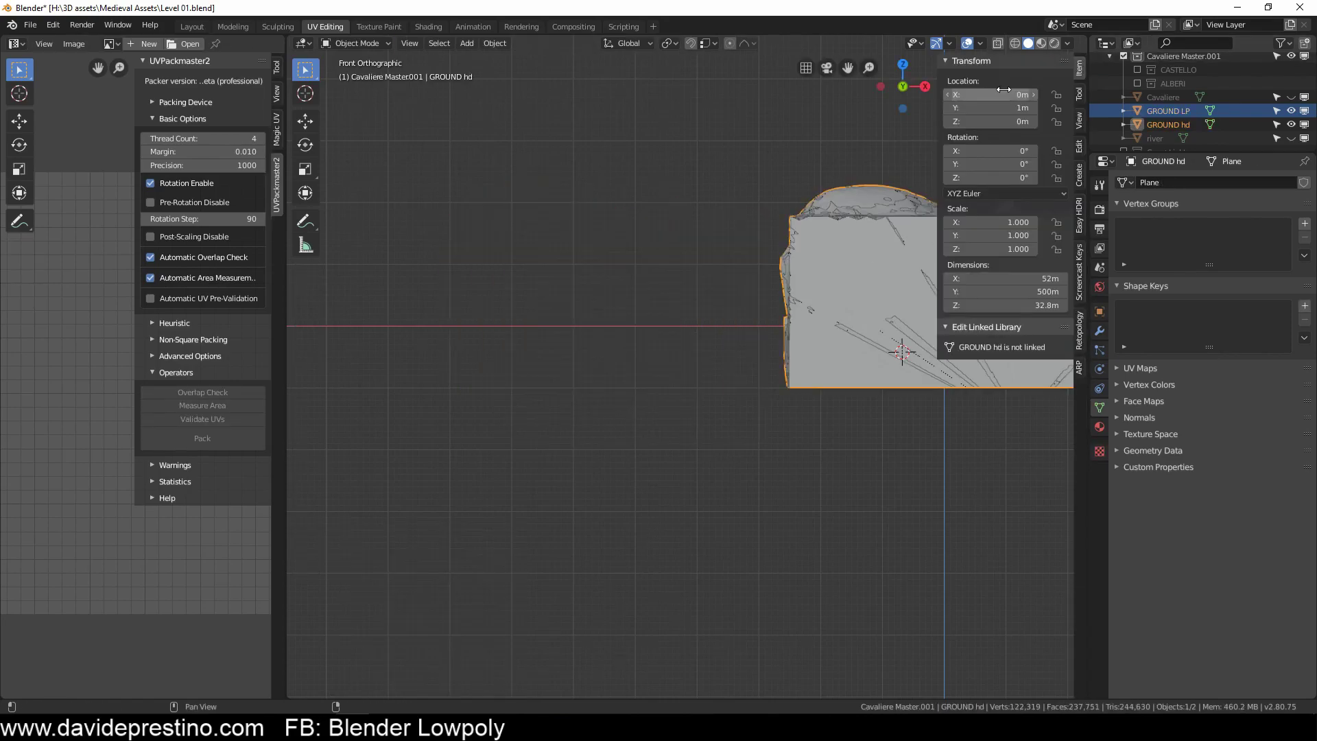
pyautogui.moveTo(671, 376); pyautogui.dragTo(141, 43, button='middle')
pyautogui.click(225, 250)
pyautogui.write('Gro')
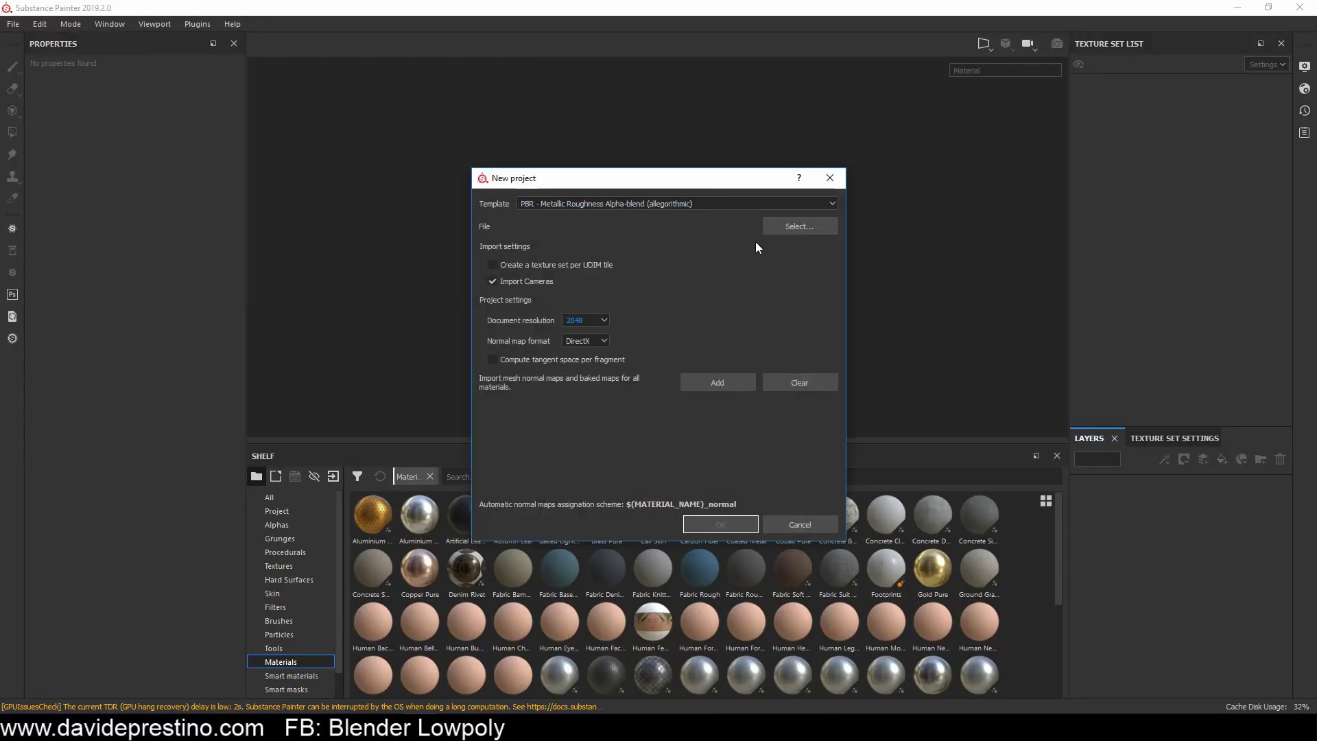
# Step: Create a new Substance Painter project from Level 01.fbx
pyautogui.click(796, 226)
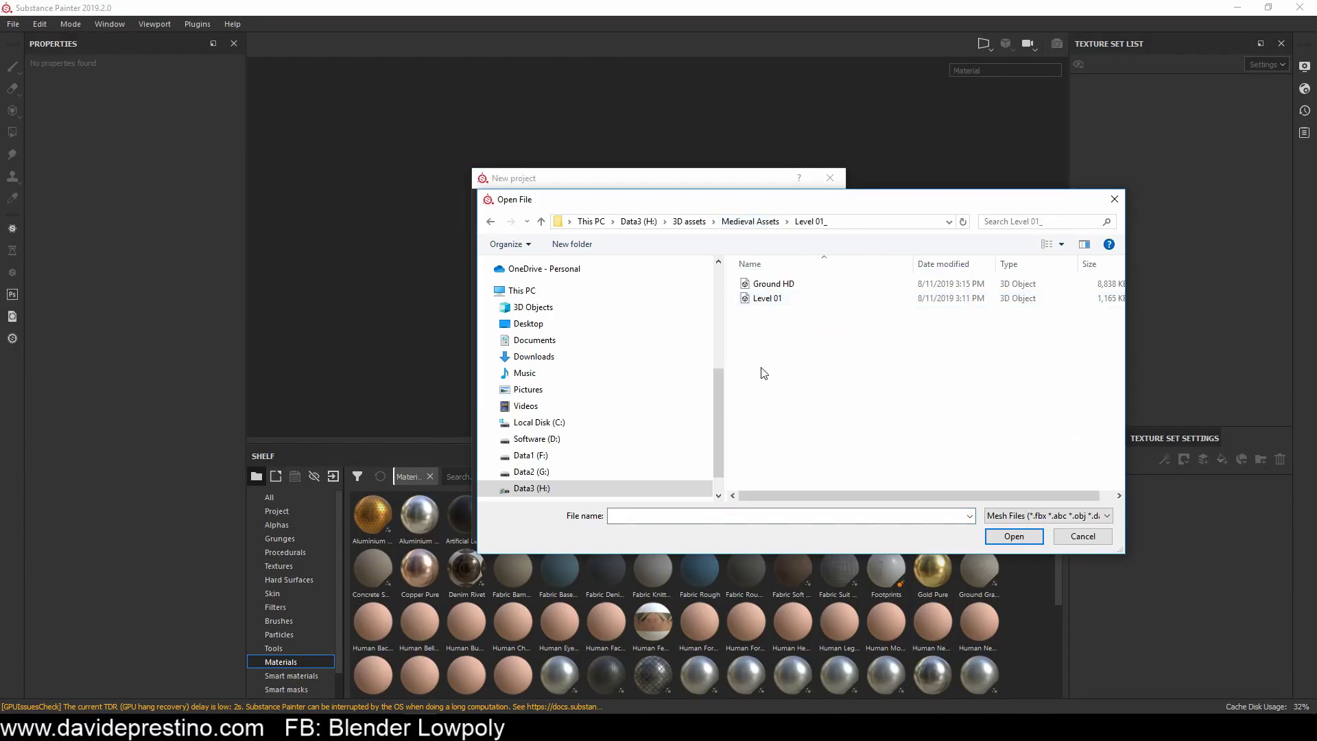
pyautogui.click(1039, 538)
pyautogui.click(720, 525)
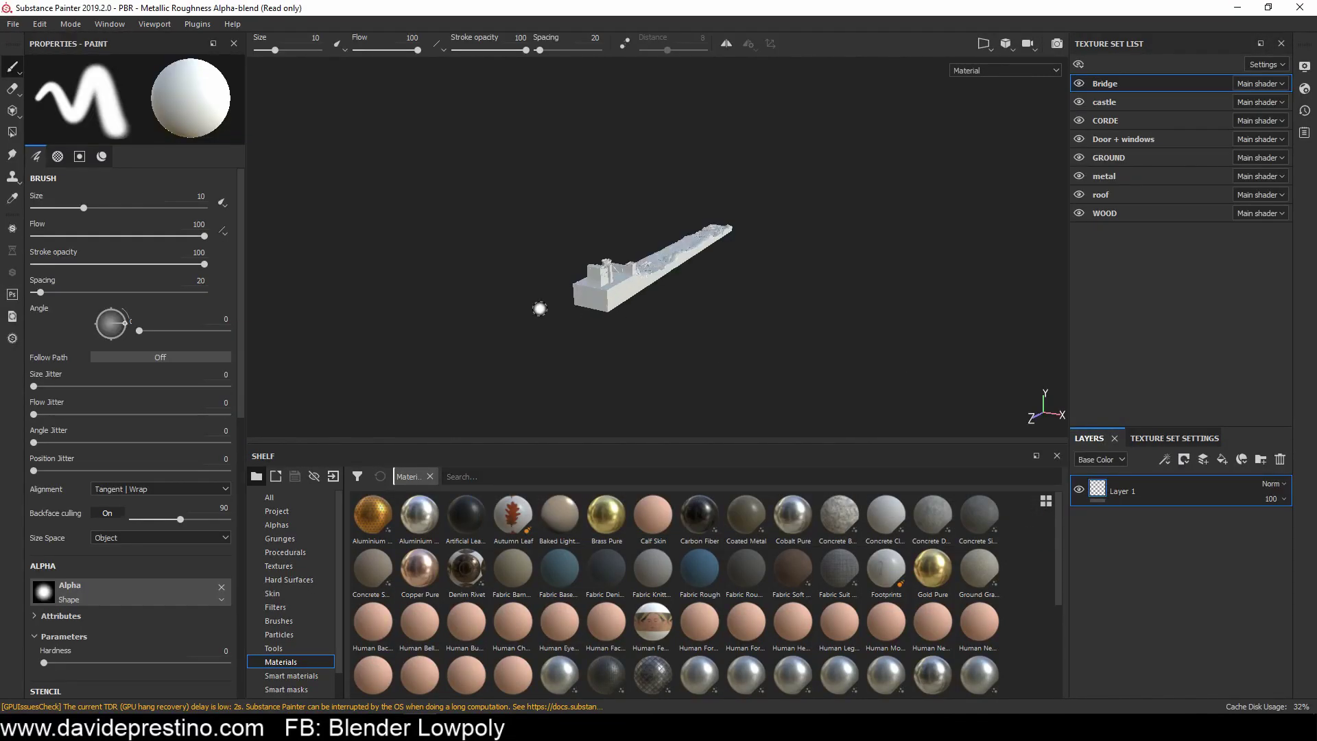
# Step: Bake all texture sets' mesh maps at 2048, using the low-poly mesh as high poly
pyautogui.click(1274, 180)
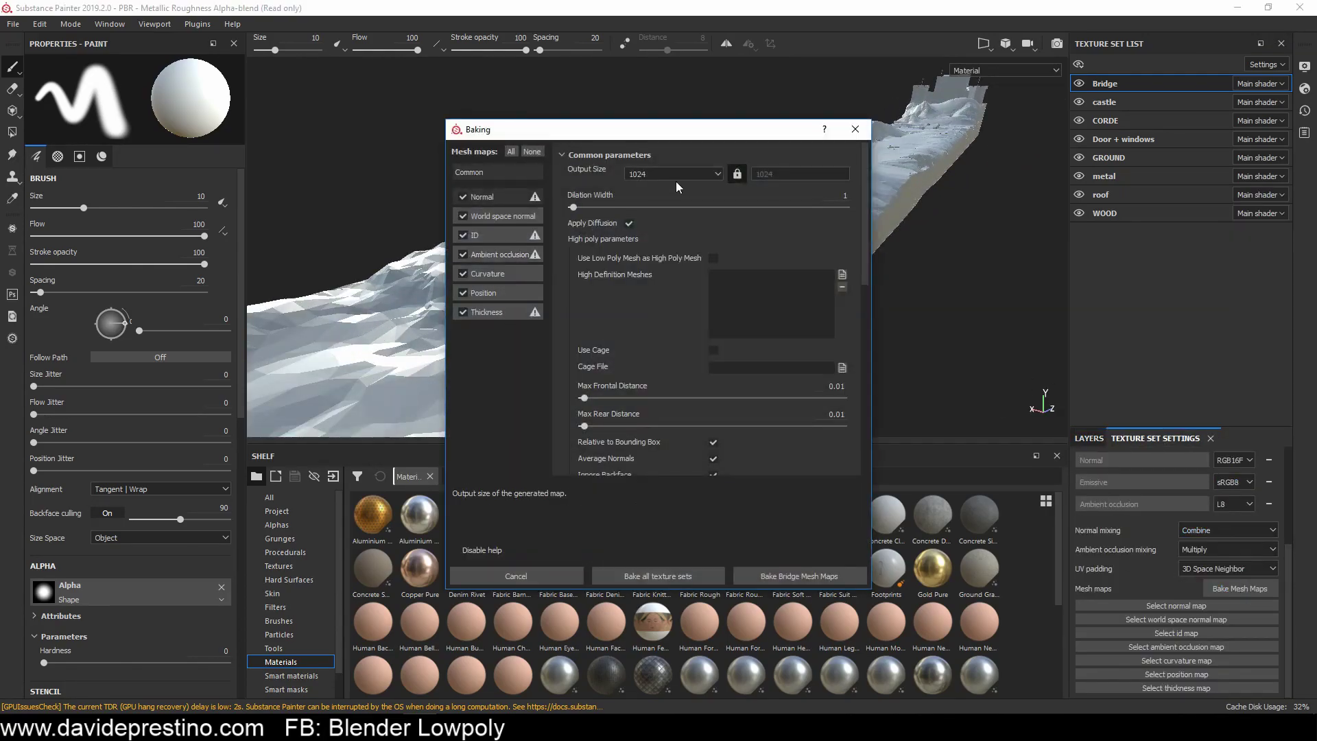
pyautogui.click(714, 259)
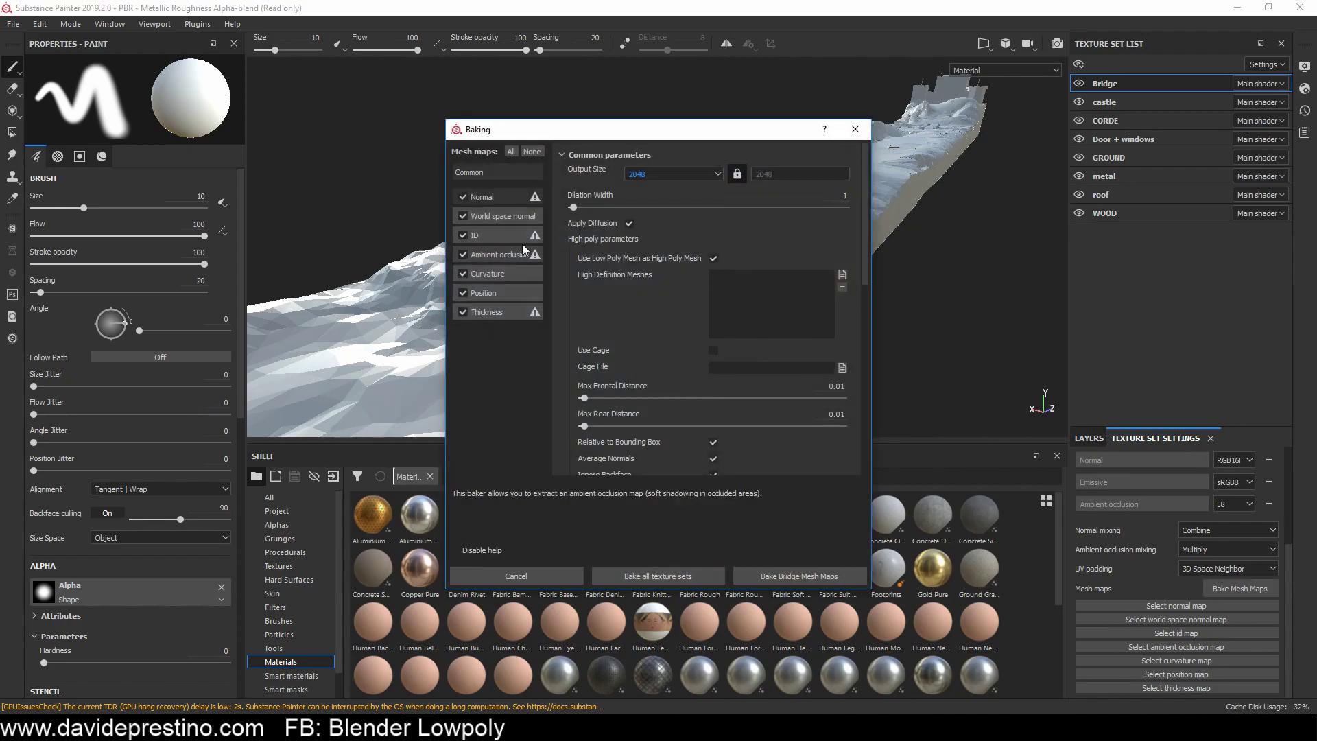
pyautogui.click(698, 578)
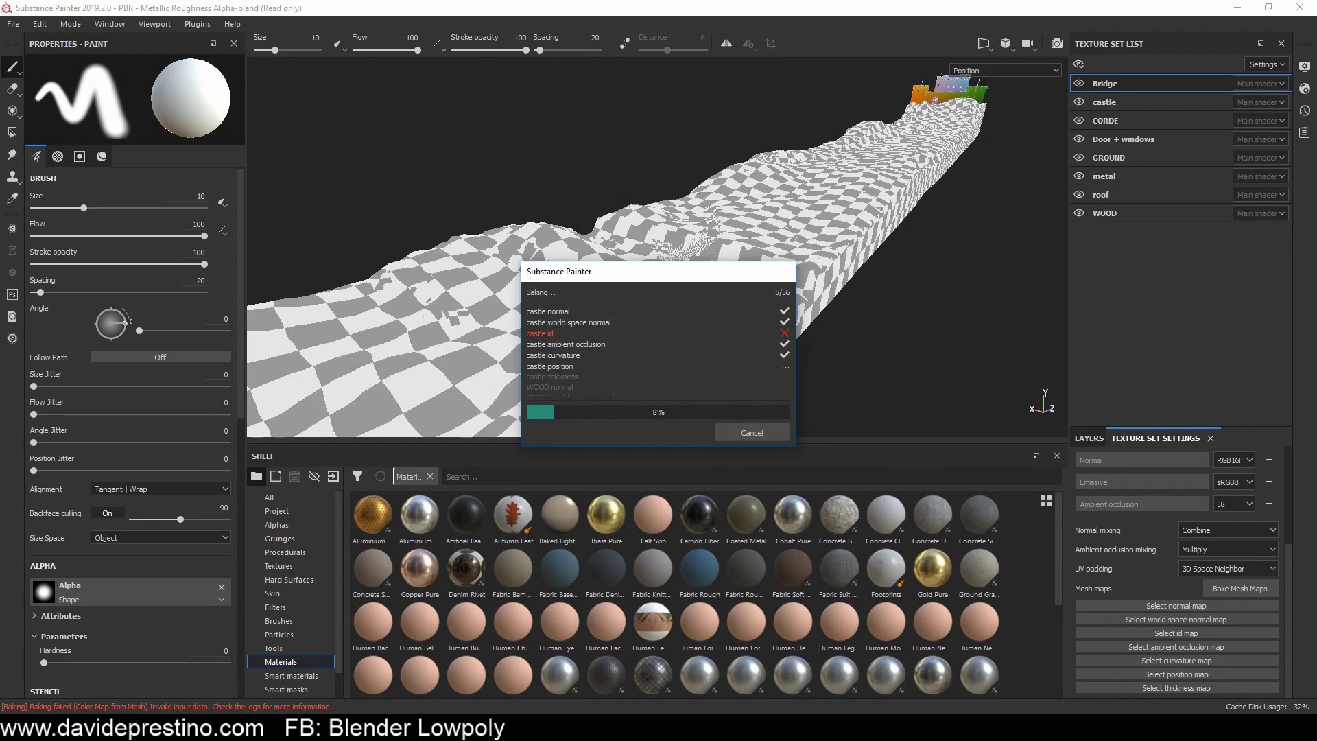
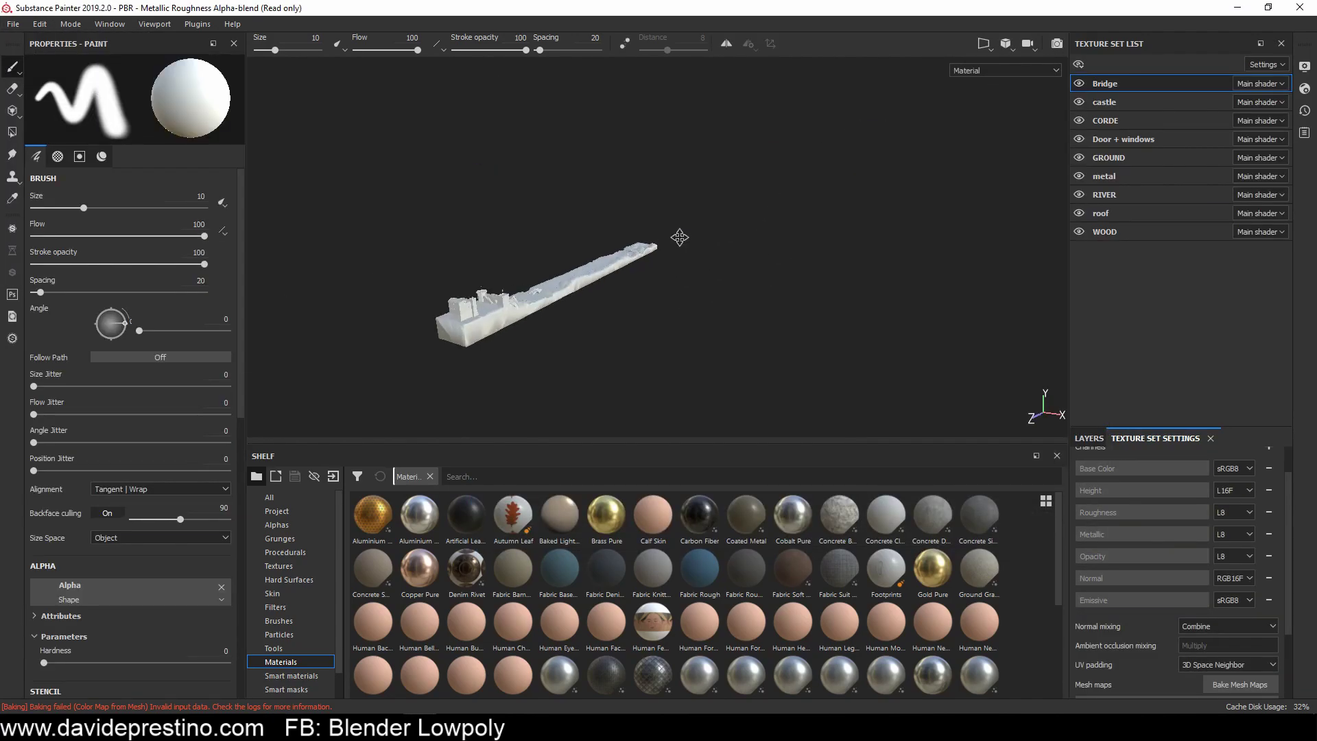
# Step: Bake the Bridge mesh maps with ambient occlusion added to the bake list
pyautogui.scroll(5, 590, 291)
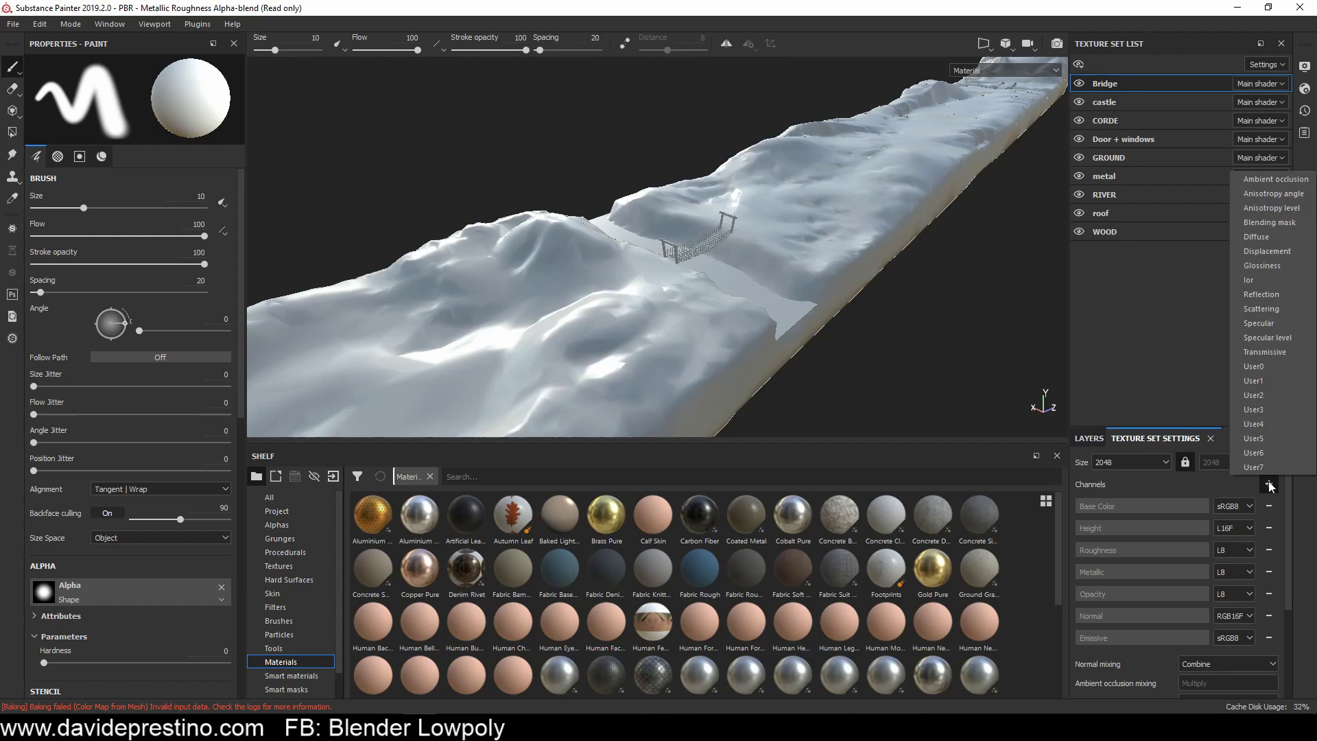
pyautogui.click(1276, 179)
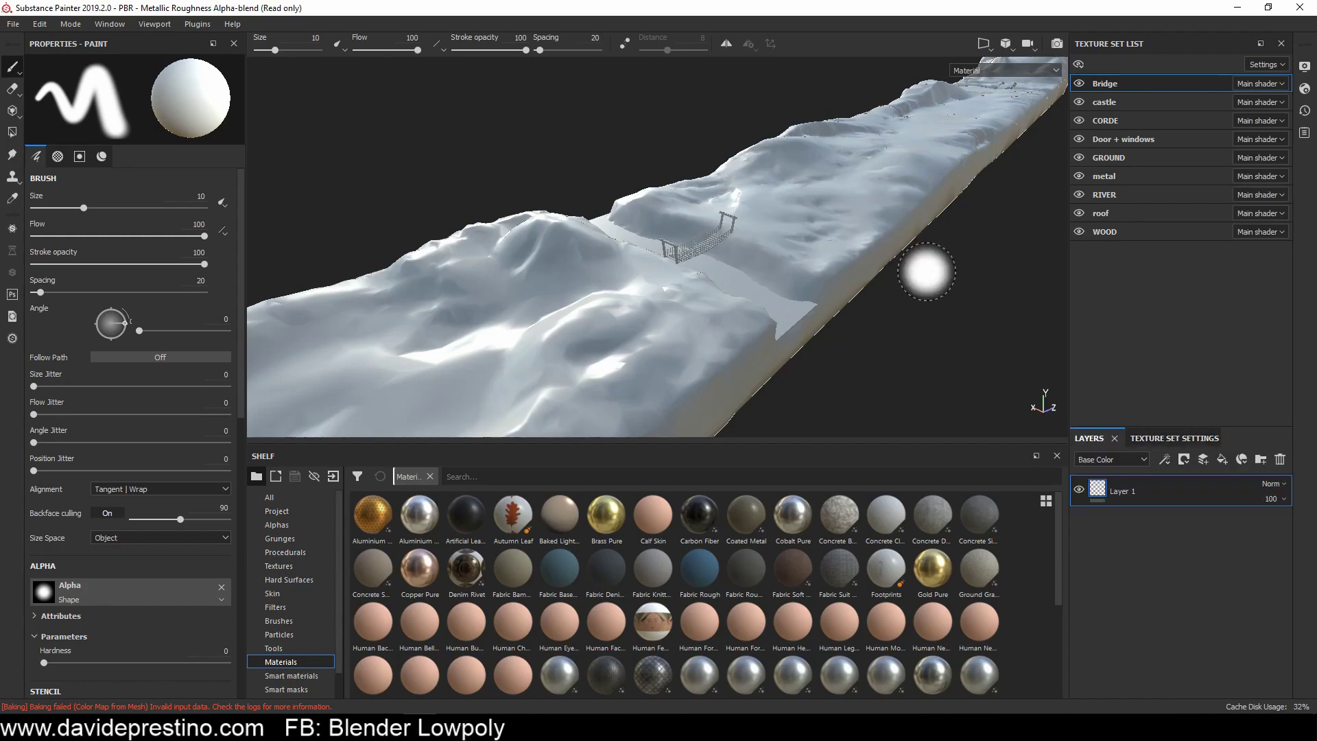
pyautogui.scroll(-5, 1180, 583)
pyautogui.click(1240, 588)
pyautogui.click(837, 573)
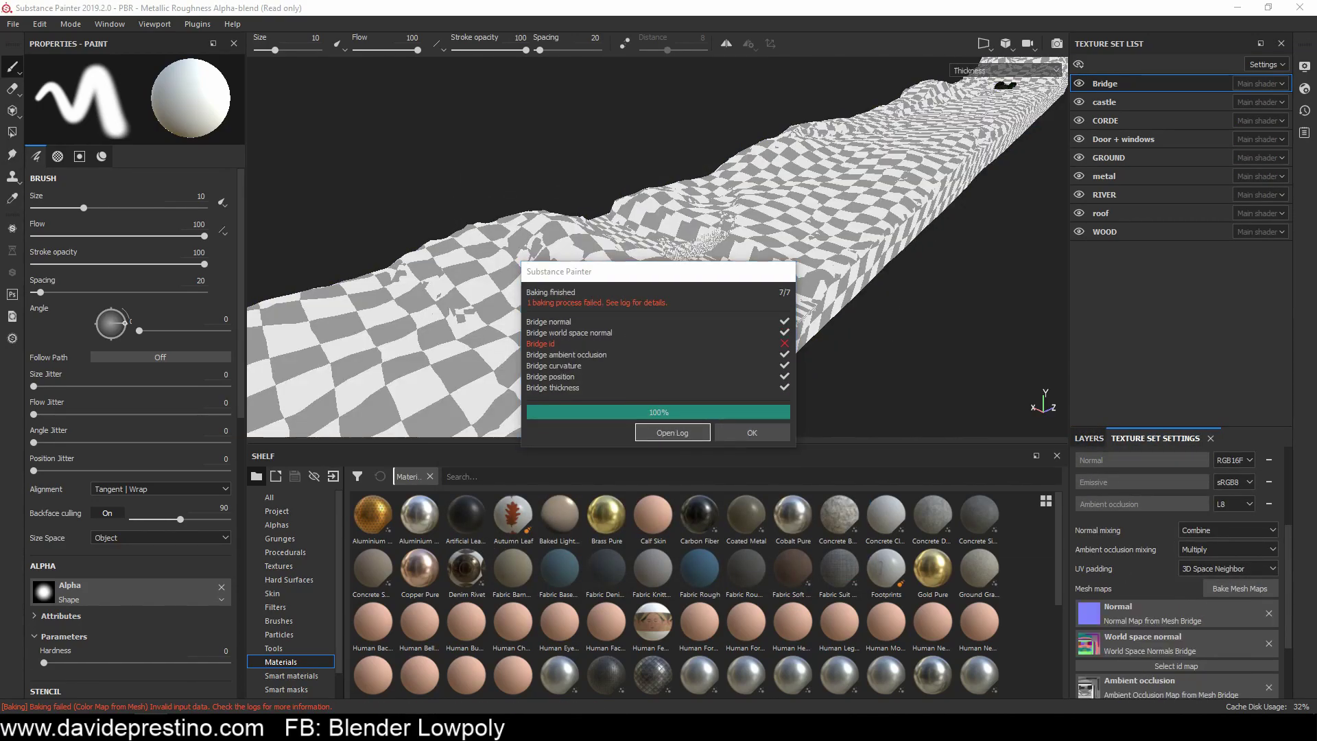
pyautogui.click(752, 432)
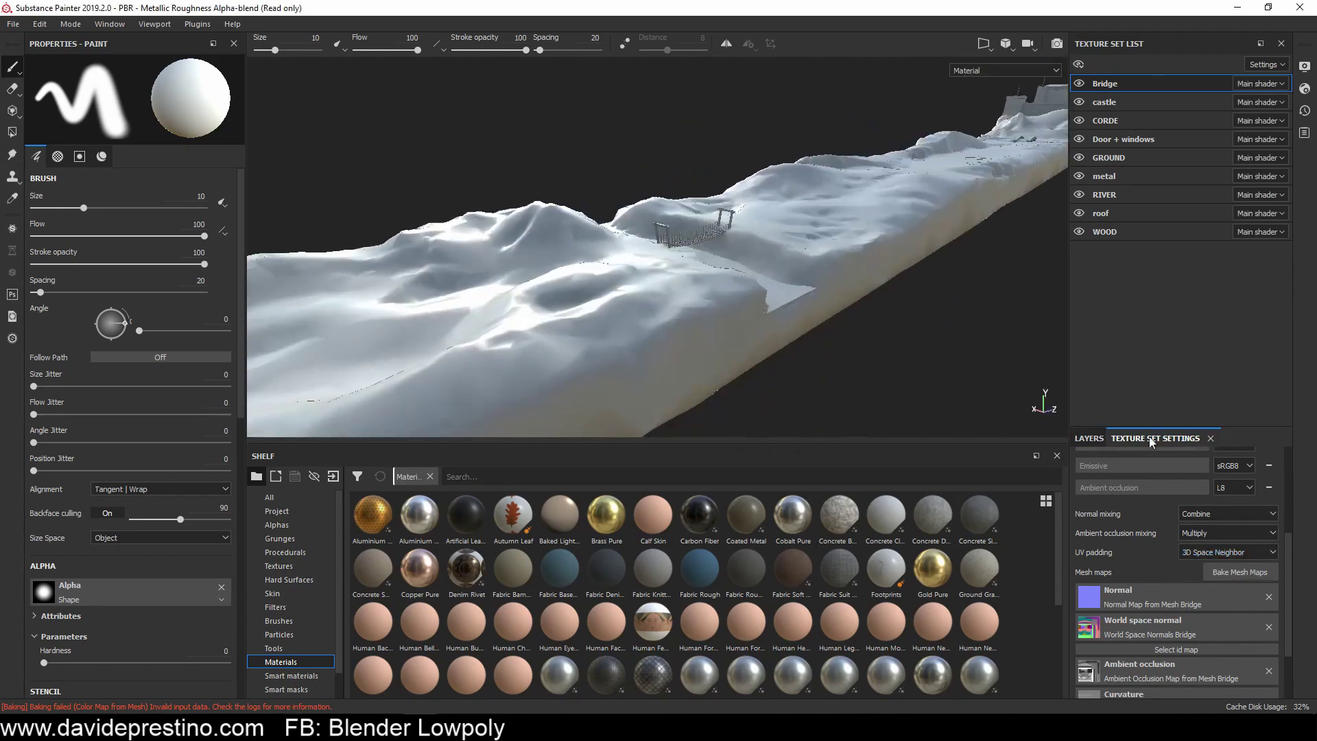
# Step: Bake the GROUND texture set's mesh maps and inspect the baked terrain
pyautogui.click(1109, 157)
pyautogui.click(1240, 557)
pyautogui.click(789, 575)
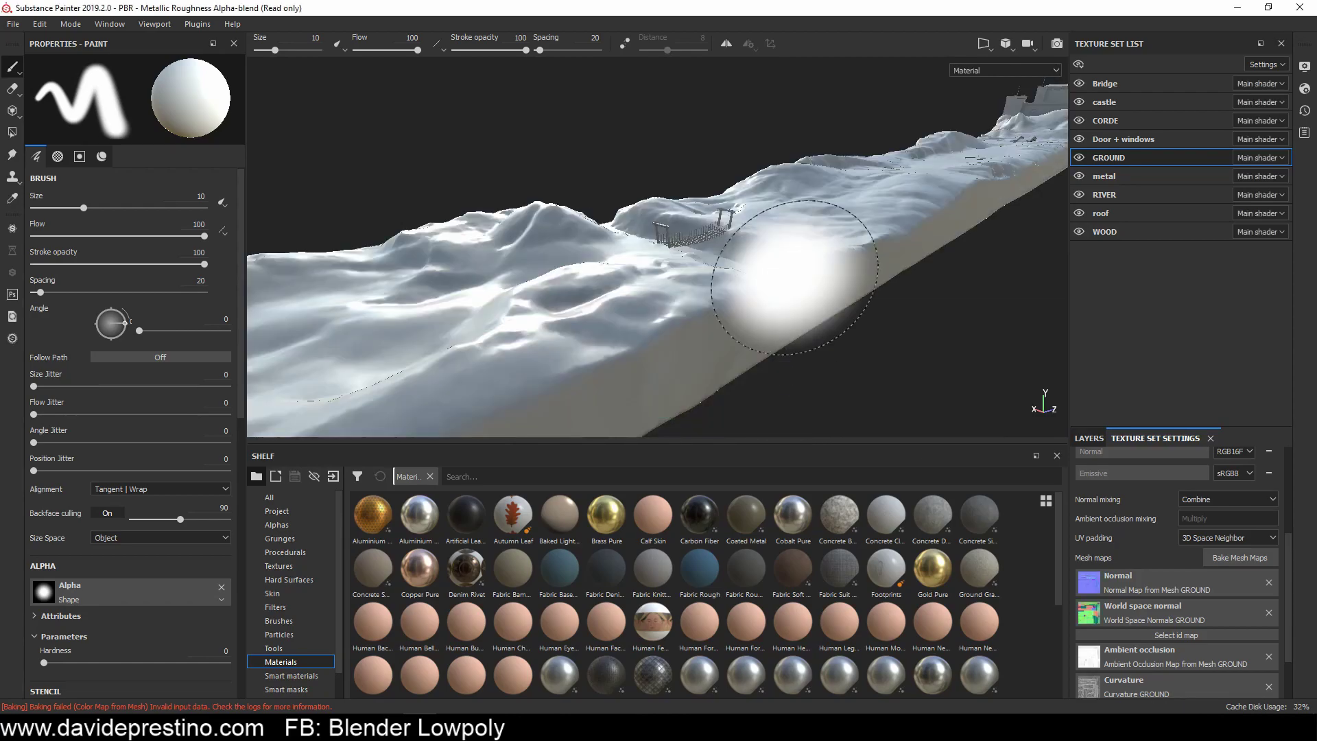
pyautogui.moveTo(1020, 430)
pyautogui.keyDown('alt'); pyautogui.mouseDown()
pyautogui.moveTo(818, 193)
pyautogui.moveTo(720, 199)
pyautogui.mouseUp(); pyautogui.keyUp('alt')
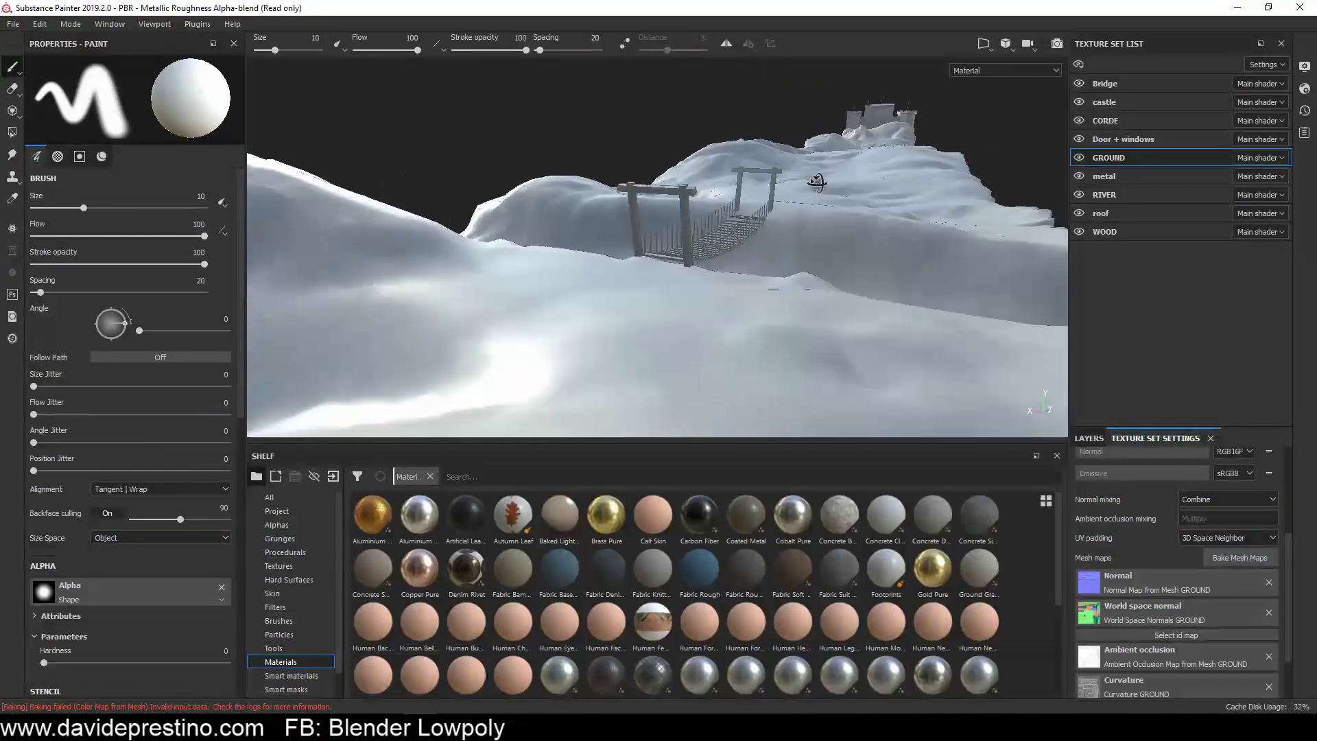
pyautogui.keyDown('alt'); pyautogui.moveTo(603, 264); pyautogui.dragTo(755, 206); pyautogui.keyUp('alt')
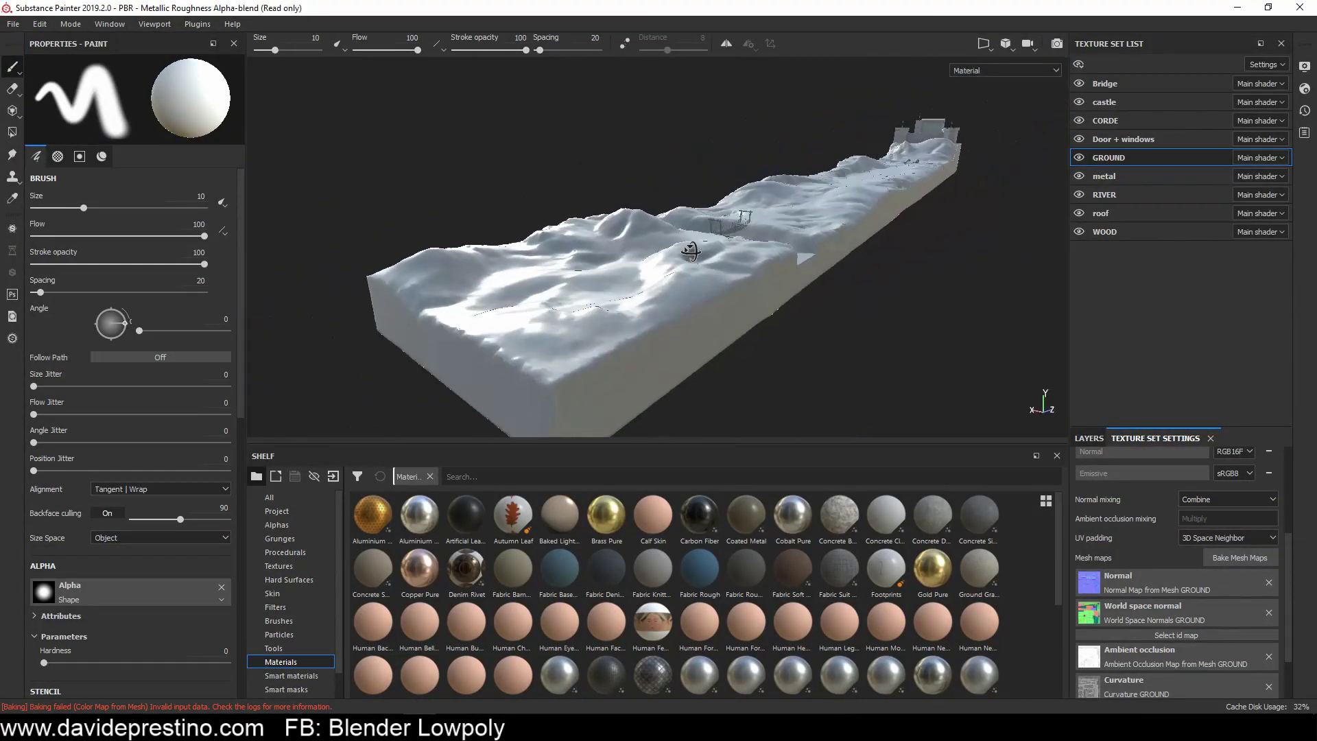
# Step: Add a brown fill layer to the GROUND texture set
pyautogui.click(1089, 438)
pyautogui.click(1223, 459)
pyautogui.click(130, 395)
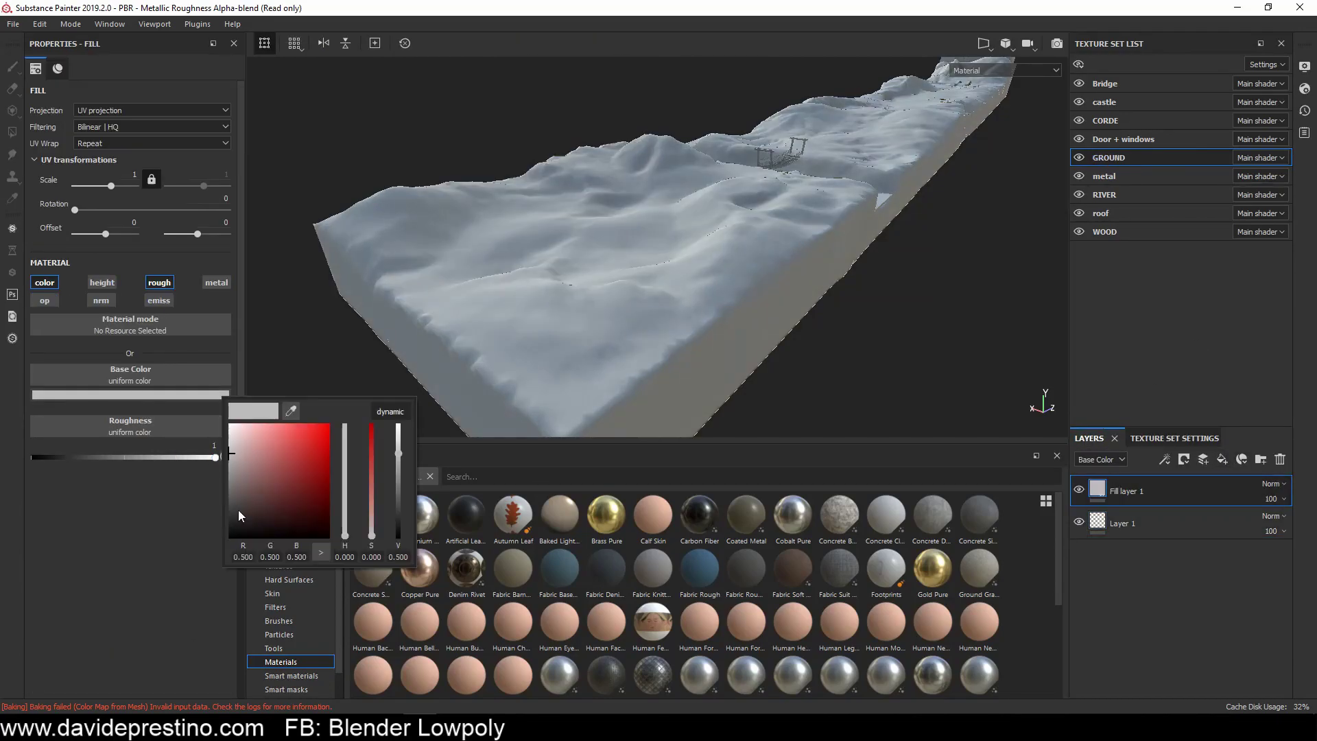
pyautogui.click(256, 515)
pyautogui.moveTo(398, 523); pyautogui.dragTo(398, 480)
pyautogui.moveTo(705, 279)
pyautogui.keyDown('alt'); pyautogui.mouseDown()
pyautogui.moveTo(567, 282)
pyautogui.moveTo(491, 176)
pyautogui.mouseUp(); pyautogui.keyUp('alt')
# Step: Add a faint fill layer to RIVER at about 0.18 opacity, then view the CORDE planks
pyautogui.click(1166, 194)
pyautogui.click(1160, 491)
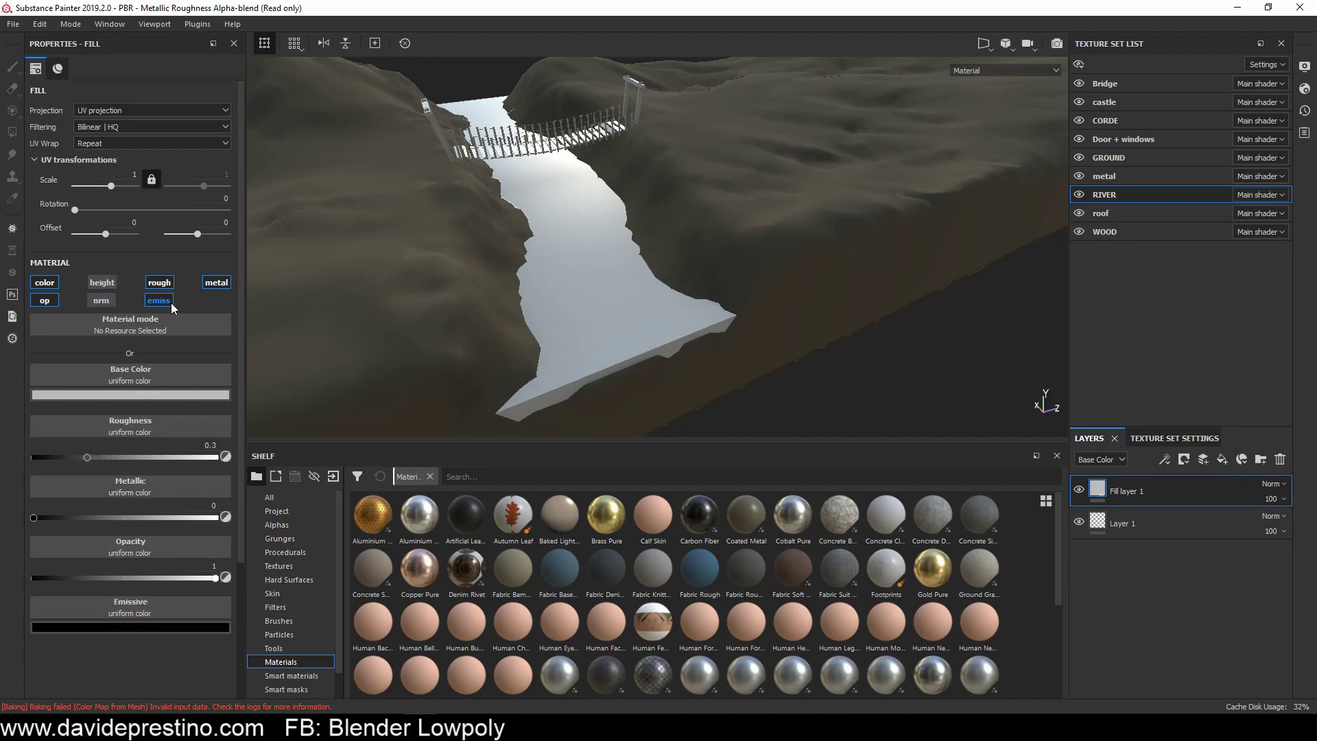
pyautogui.moveTo(50, 519); pyautogui.dragTo(66, 518)
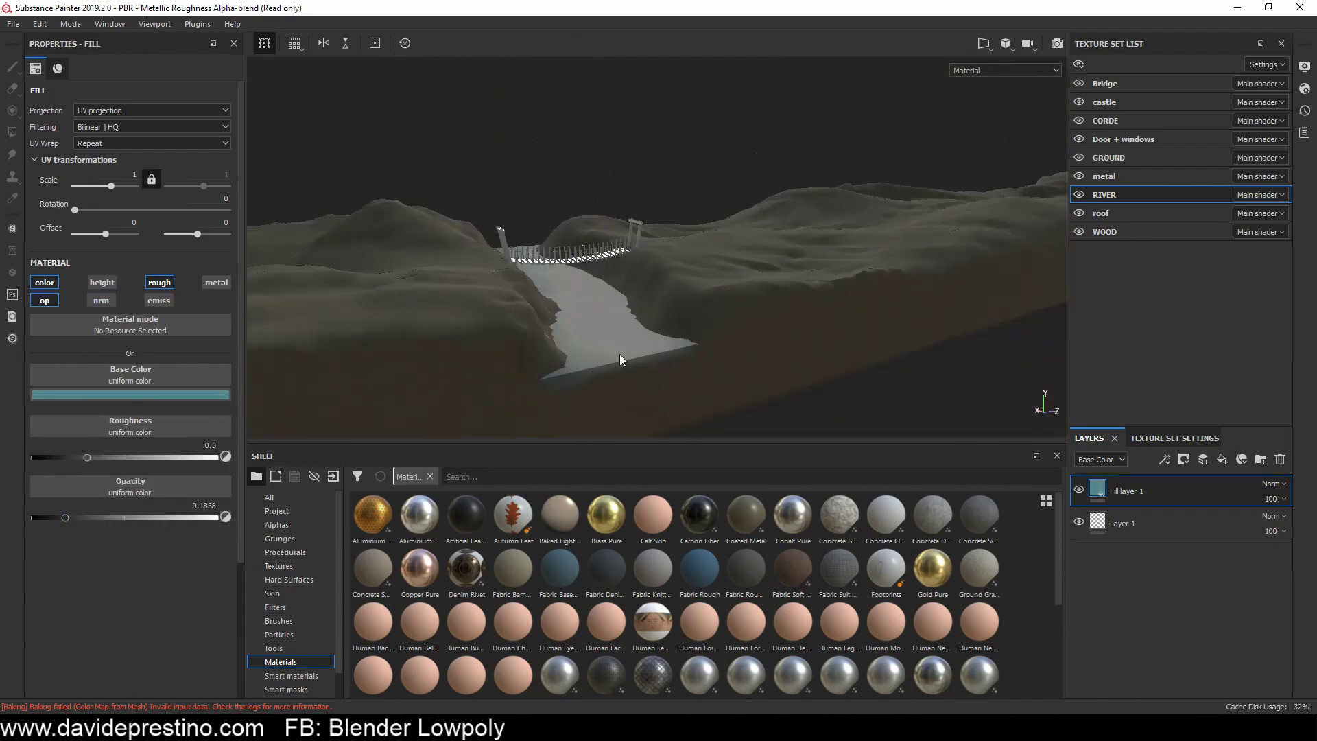
pyautogui.keyDown('alt'); pyautogui.moveTo(618, 356); pyautogui.dragTo(582, 247); pyautogui.keyUp('alt')
pyautogui.click(1132, 121)
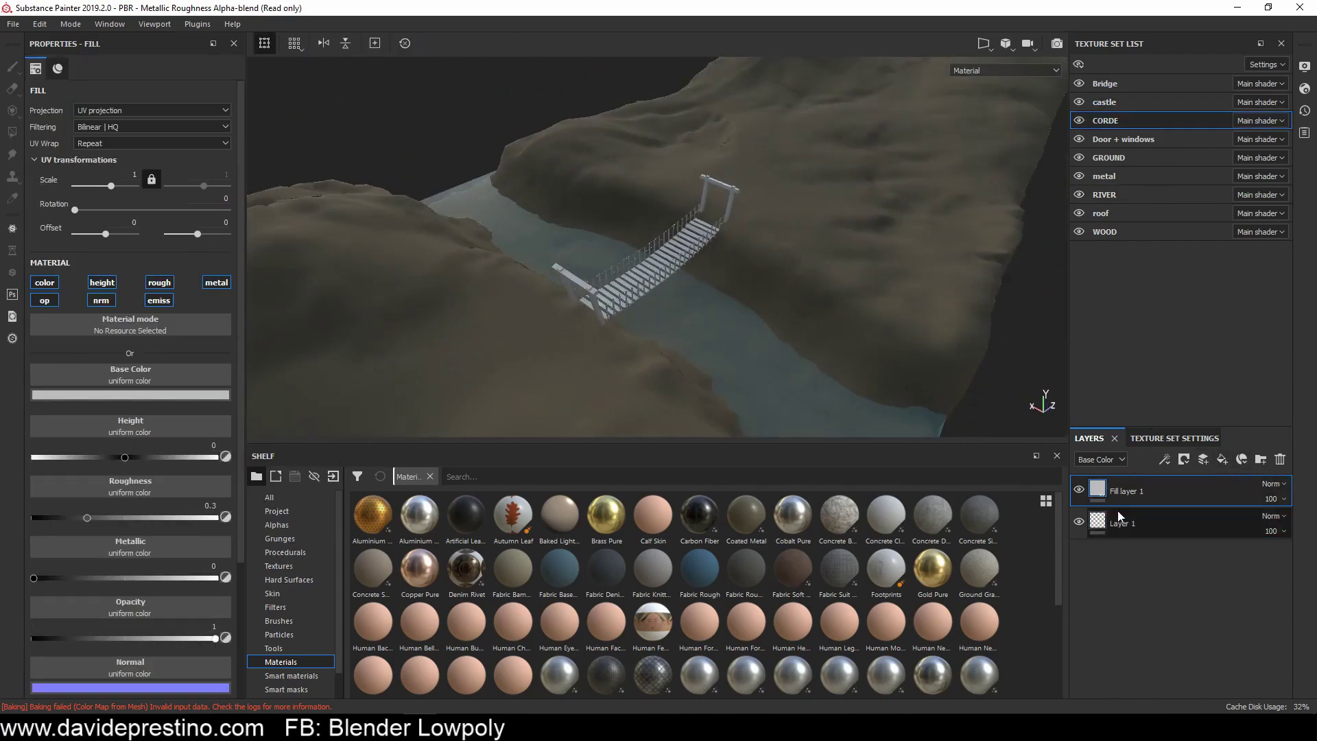
pyautogui.moveTo(521, 356)
pyautogui.keyDown('alt'); pyautogui.mouseDown()
pyautogui.moveTo(618, 323)
pyautogui.moveTo(755, 343)
pyautogui.moveTo(697, 295)
pyautogui.mouseUp(); pyautogui.keyUp('alt')
pyautogui.scroll(5, 773, 344)
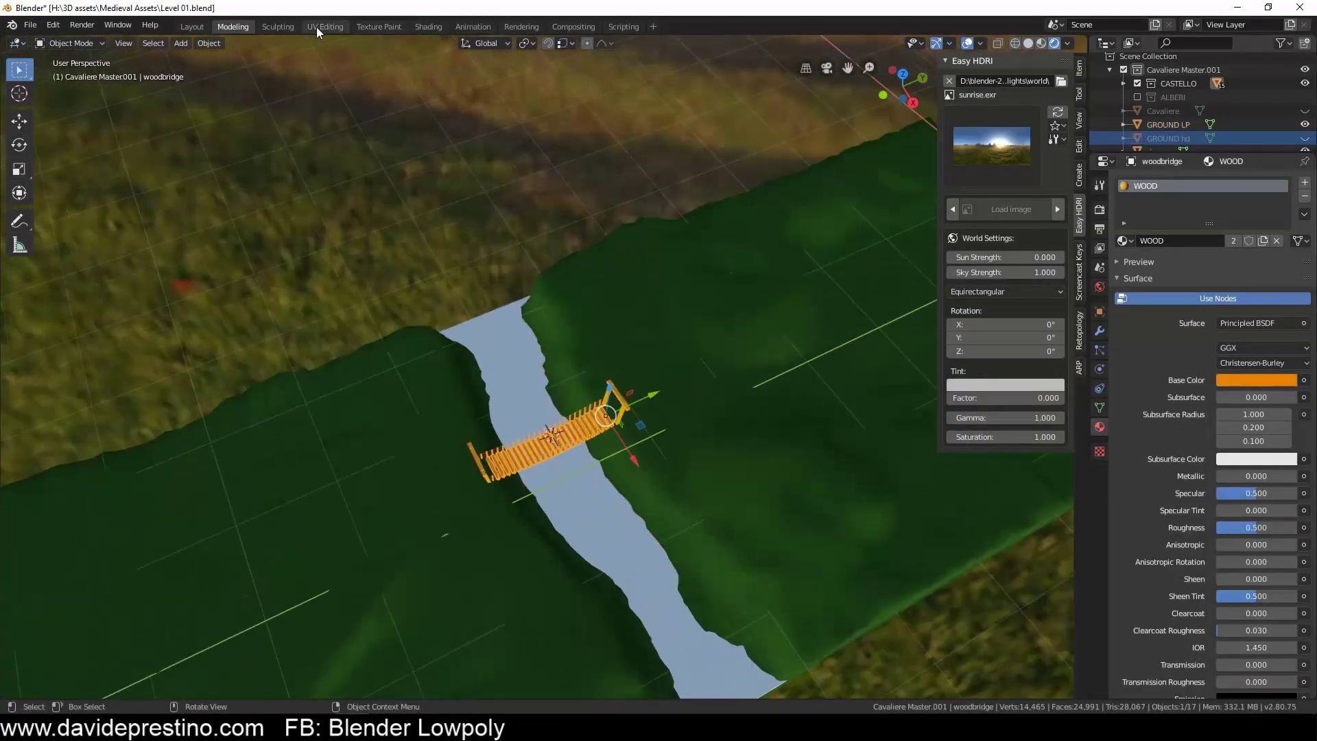
# Step: In the UV Editing workspace, put the wood bridge into Edit Mode to show its UVs
pyautogui.click(322, 27)
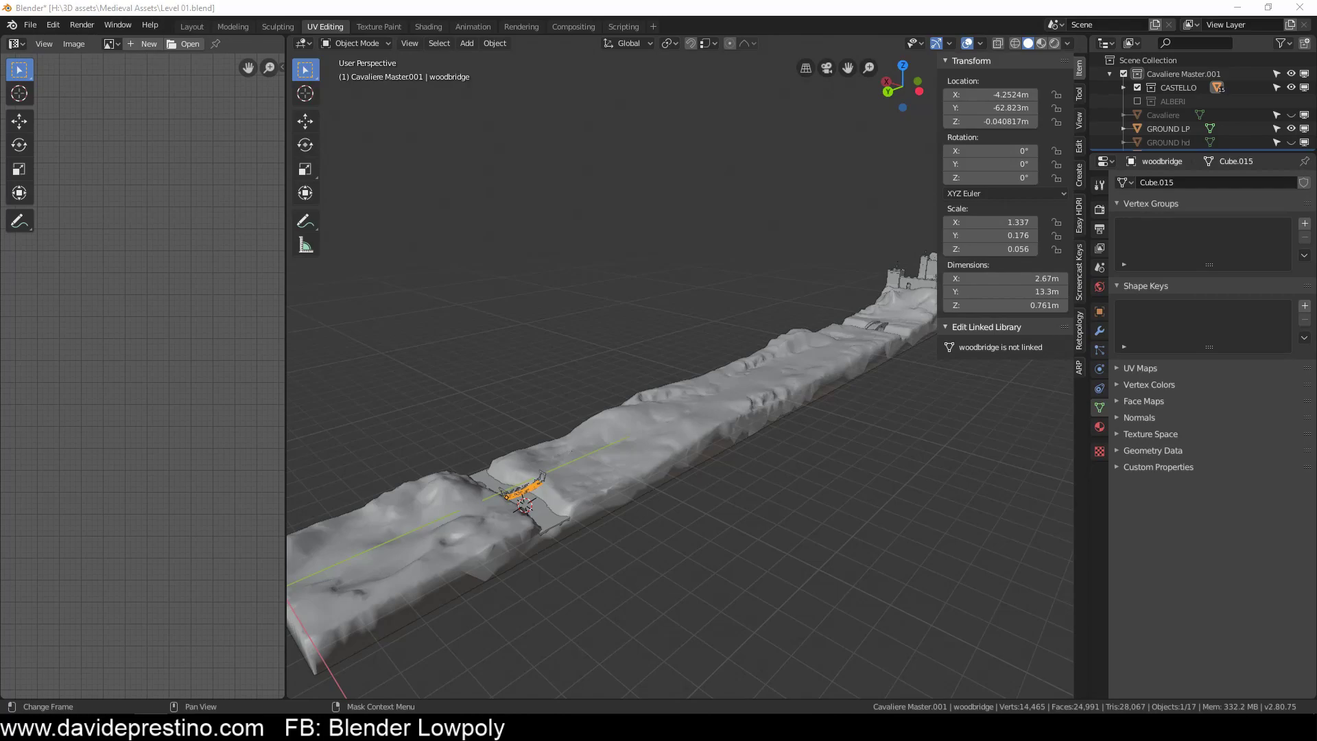
pyautogui.click(555, 510)
pyautogui.press('Tab')
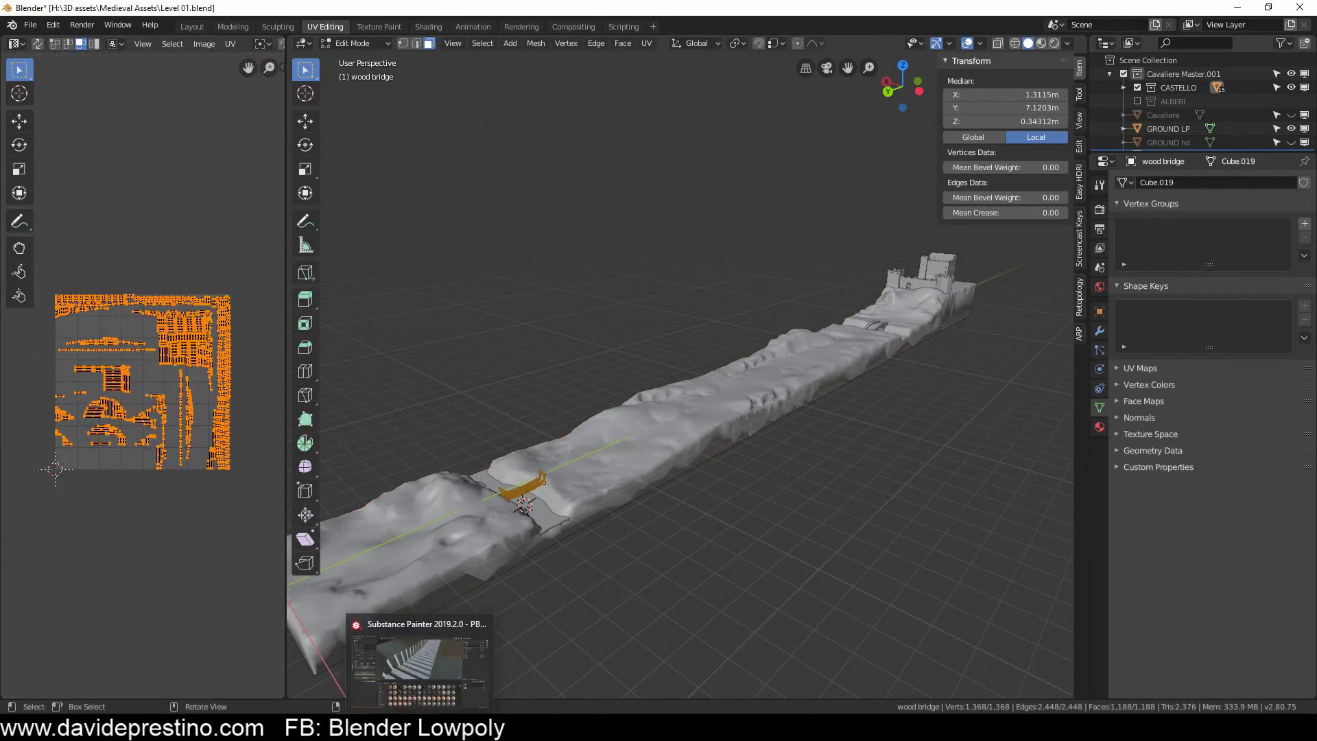
pyautogui.scroll(3, 143, 382)
pyautogui.scroll(2, 143, 382)
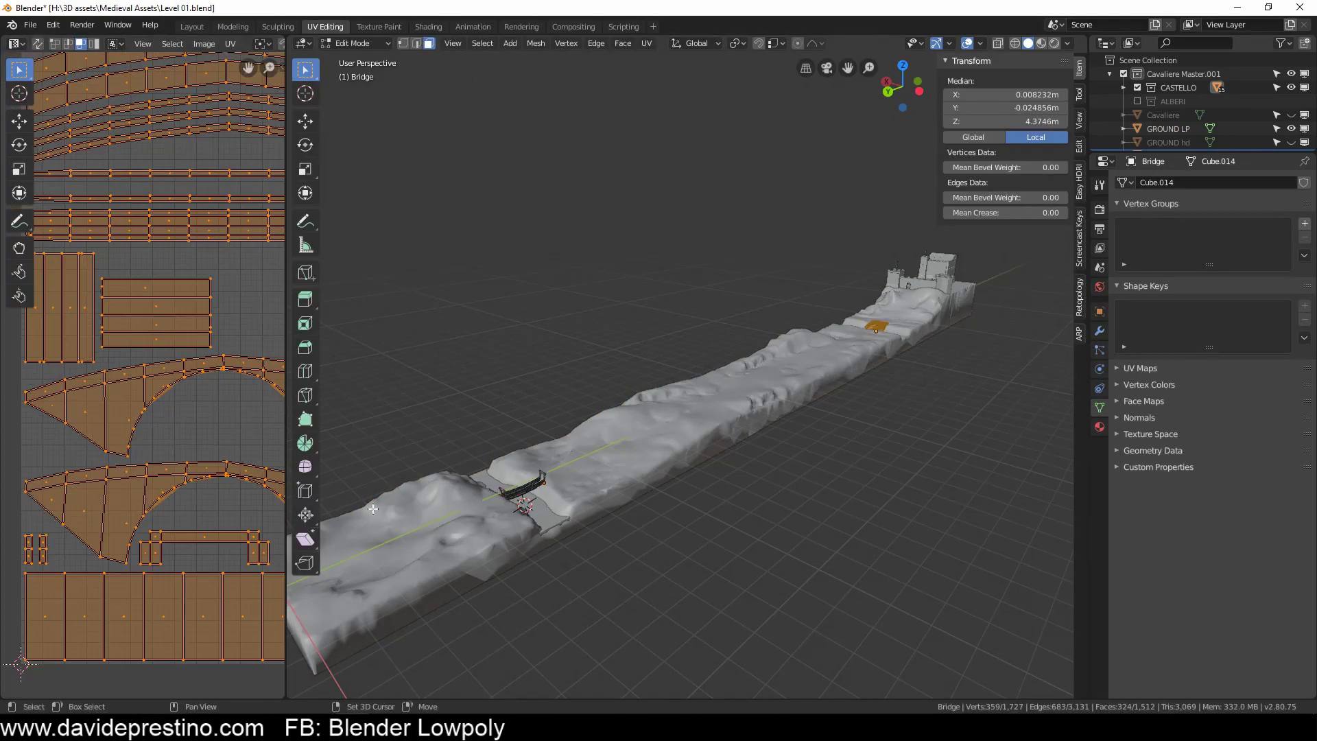
# Step: Select all Bridge UVs in an enlarged UV editor and inspect an arc-shaped strip
pyautogui.press('a')
pyautogui.moveTo(286, 412); pyautogui.dragTo(717, 411)
pyautogui.scroll(-2, 433, 430)
pyautogui.scroll(3, 433, 429)
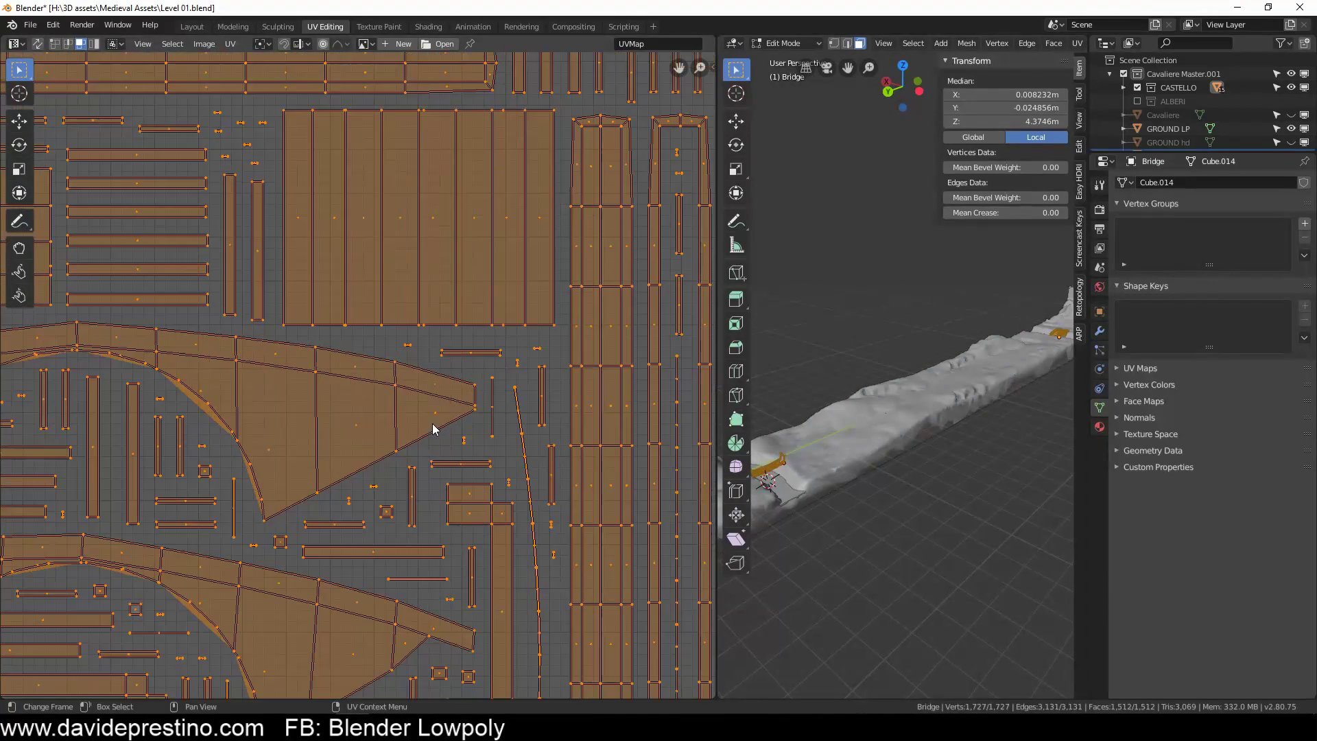
pyautogui.scroll(3, 397, 605)
pyautogui.keyDown('alt'); pyautogui.click(266, 461); pyautogui.keyUp('alt')
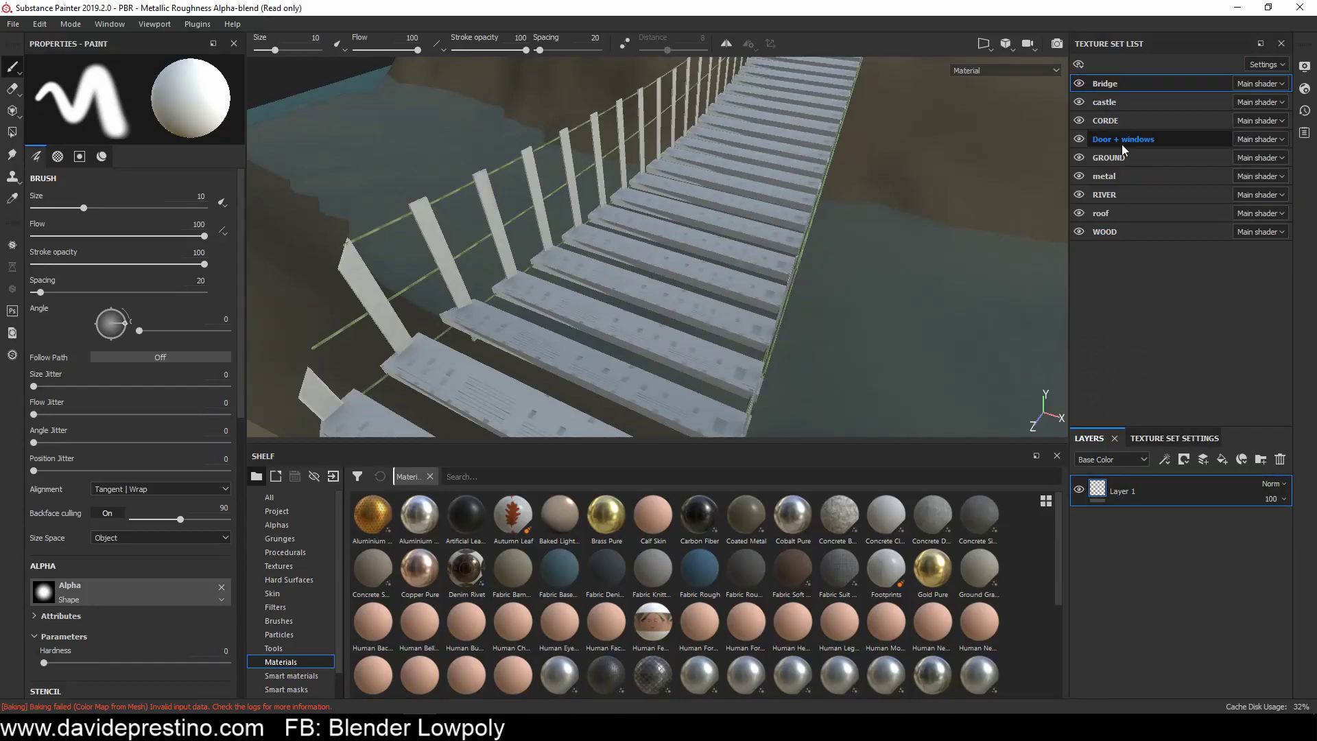
# Step: Give the WOOD texture set an olive-brown fill layer
pyautogui.click(1101, 231)
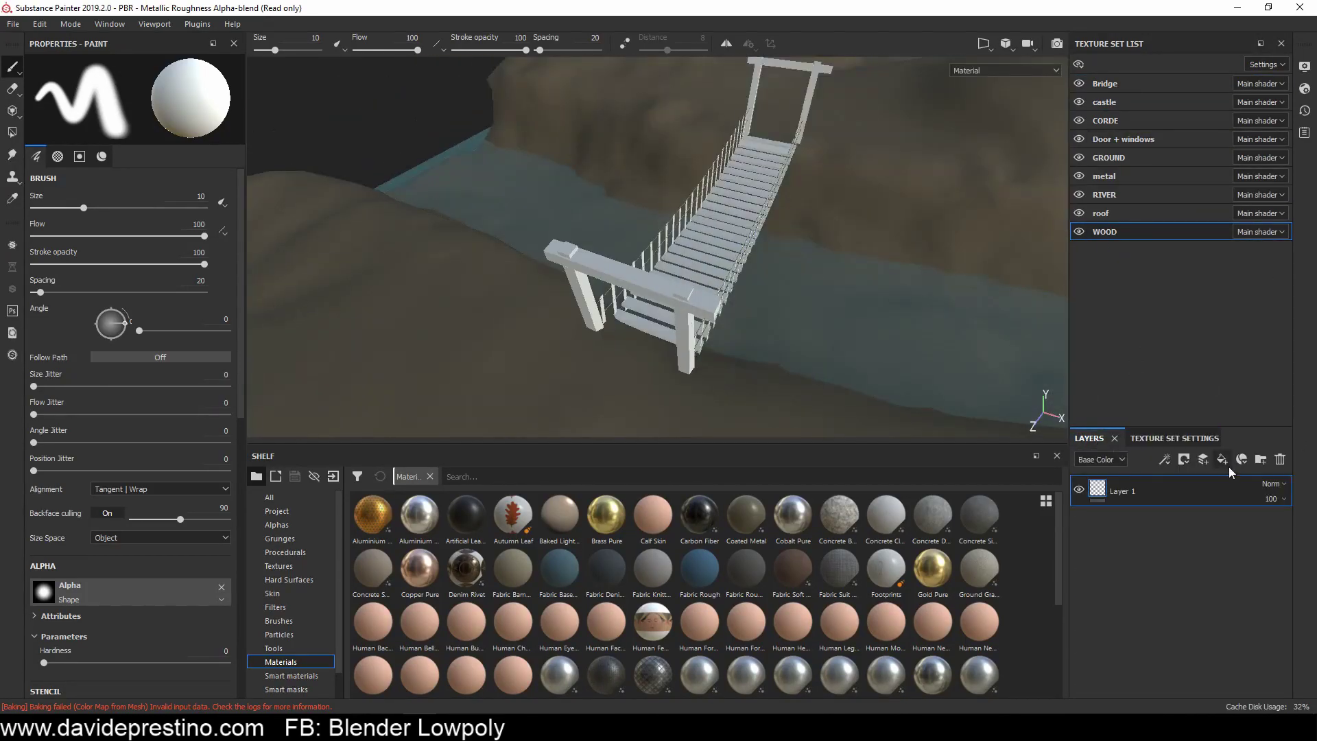
pyautogui.click(1222, 459)
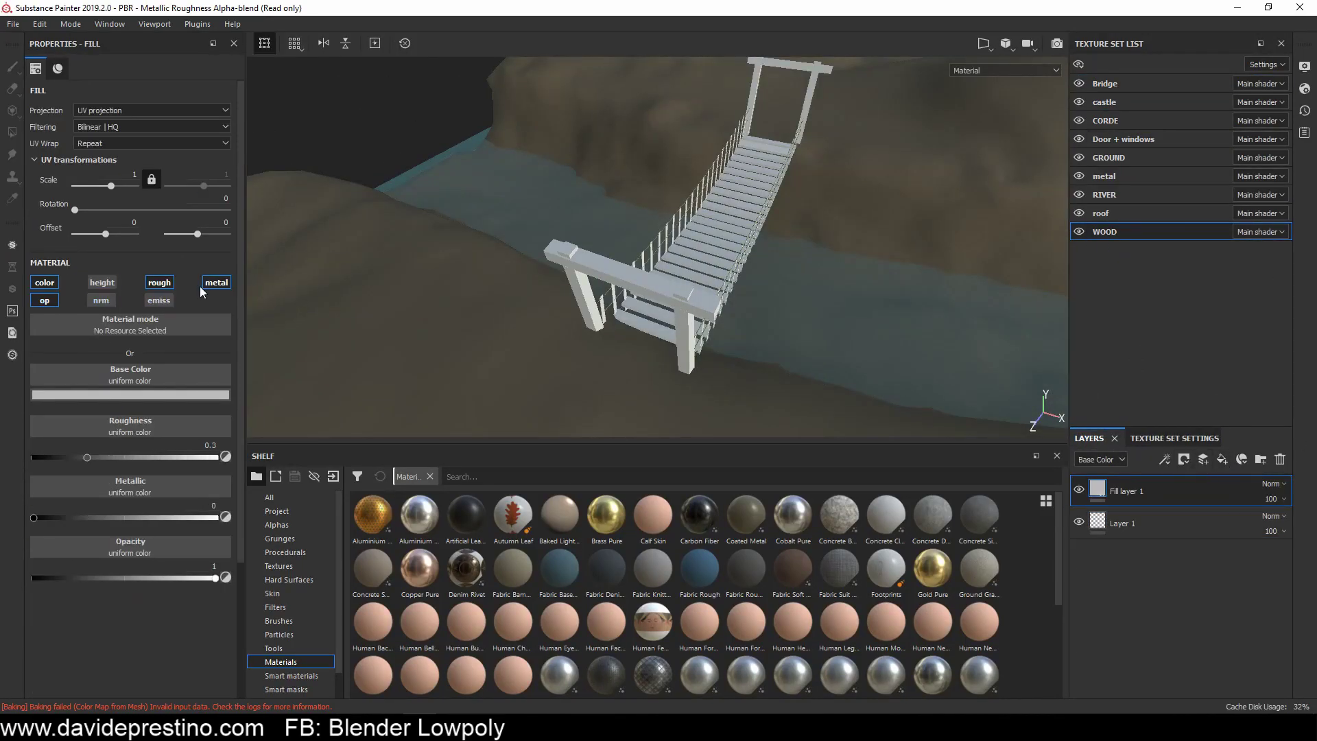
pyautogui.click(130, 395)
pyautogui.moveTo(275, 494); pyautogui.dragTo(281, 529)
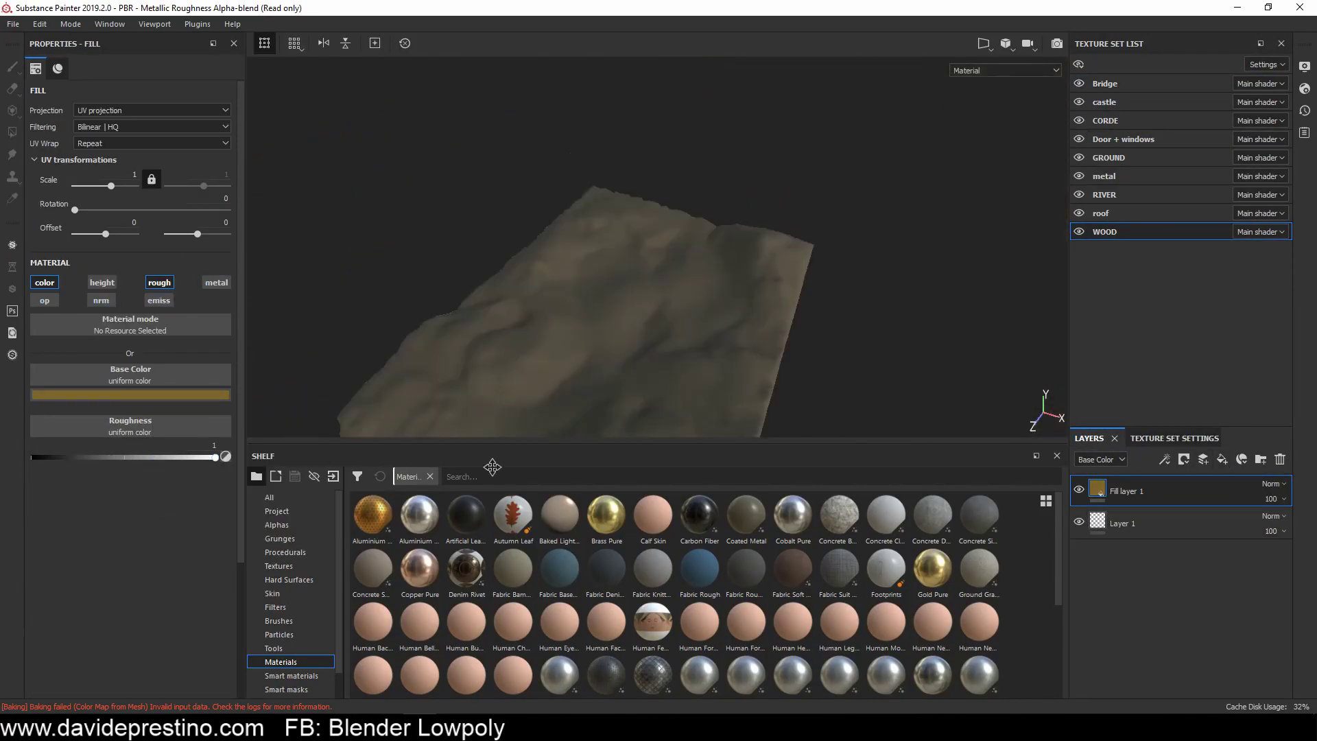
pyautogui.moveTo(618, 275)
pyautogui.keyDown('alt'); pyautogui.mouseDown()
pyautogui.moveTo(730, 315)
pyautogui.moveTo(1017, 347)
pyautogui.moveTo(892, 288)
pyautogui.mouseUp(); pyautogui.keyUp('alt')
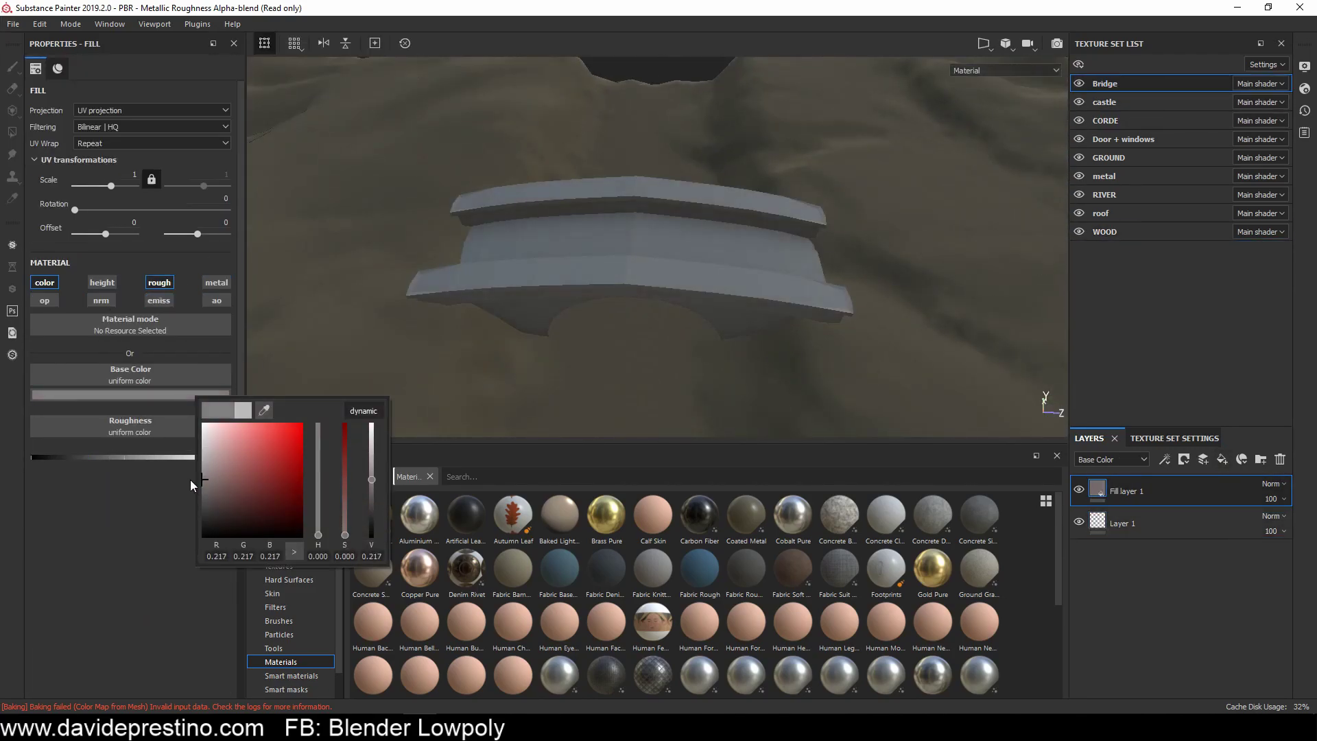
pyautogui.scroll(-10, 640, 291)
pyautogui.keyDown('alt'); pyautogui.moveTo(641, 291); pyautogui.dragTo(588, 254); pyautogui.keyUp('alt')
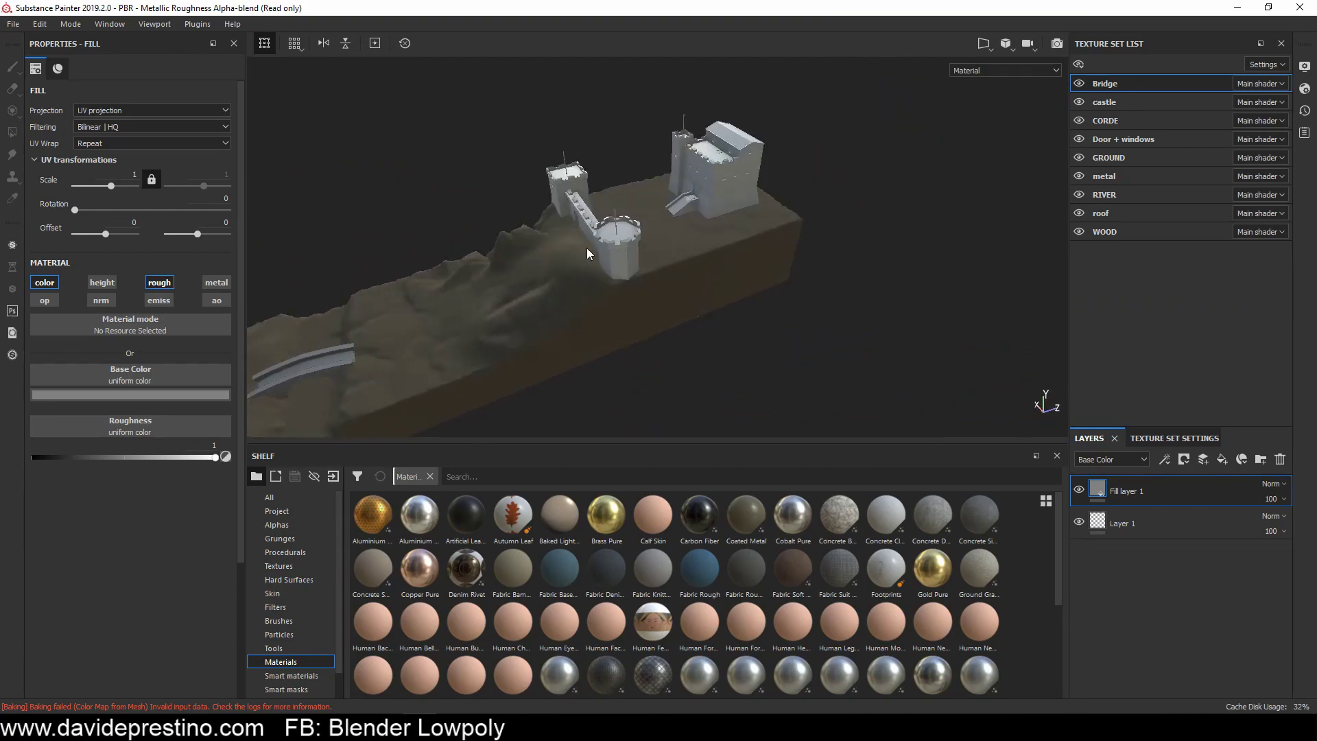
# Step: Apply a cartoon metal smart material to the metal texture set
pyautogui.keyDown('ctrl'); pyautogui.keyDown('alt'); pyautogui.rightClick(587, 254); pyautogui.keyUp('alt'); pyautogui.keyUp('ctrl')
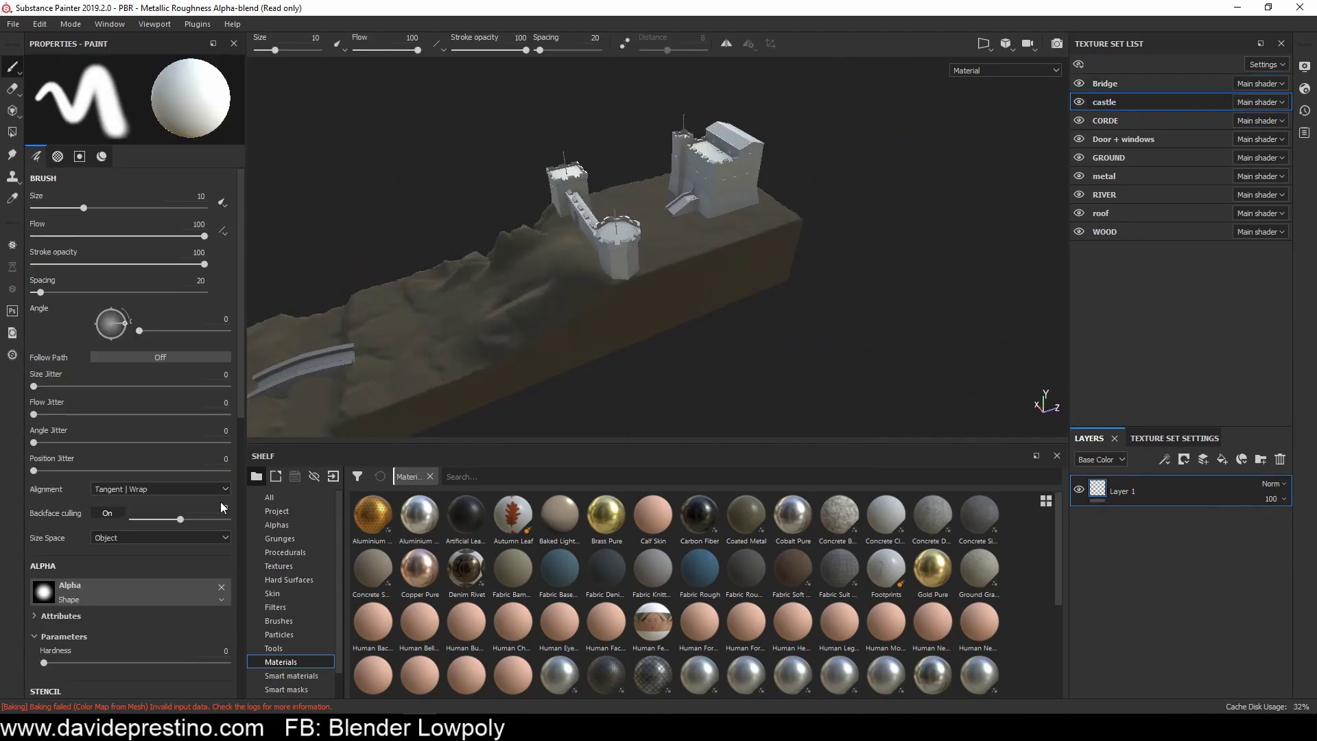
pyautogui.click(1139, 139)
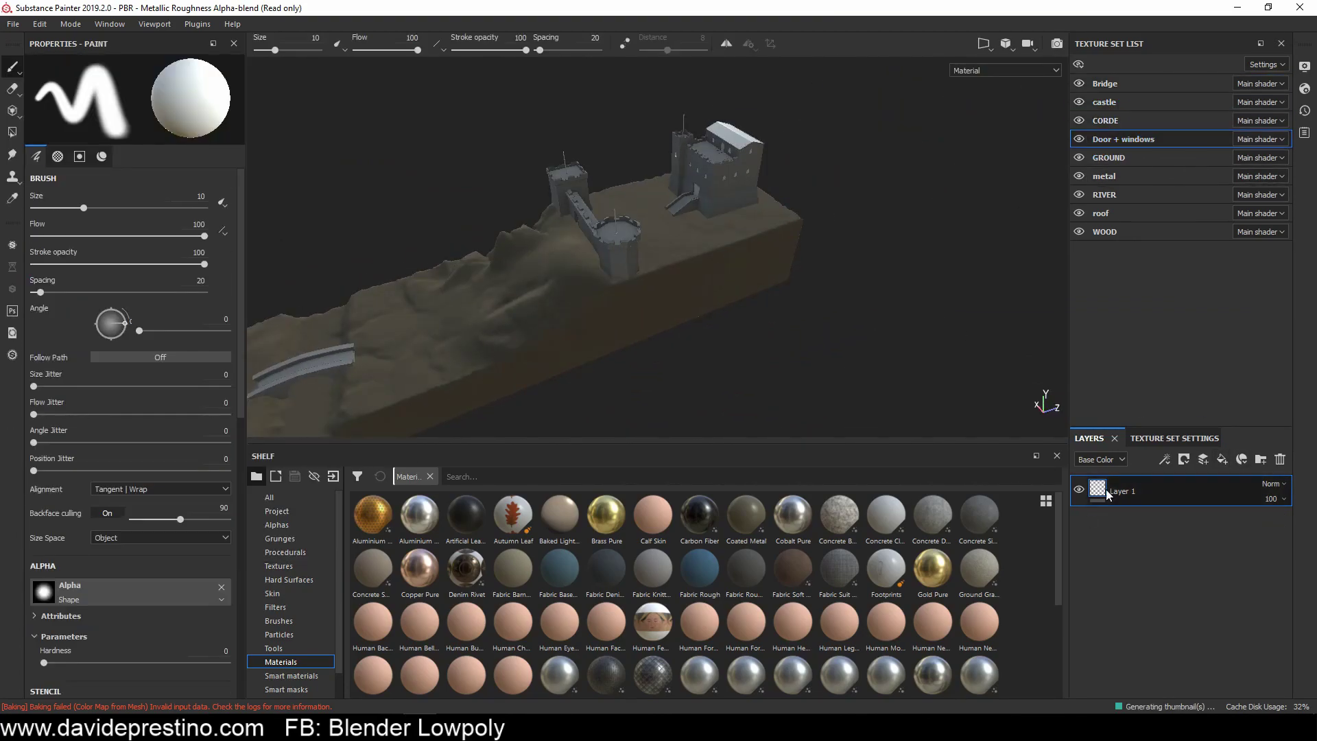
pyautogui.click(1123, 177)
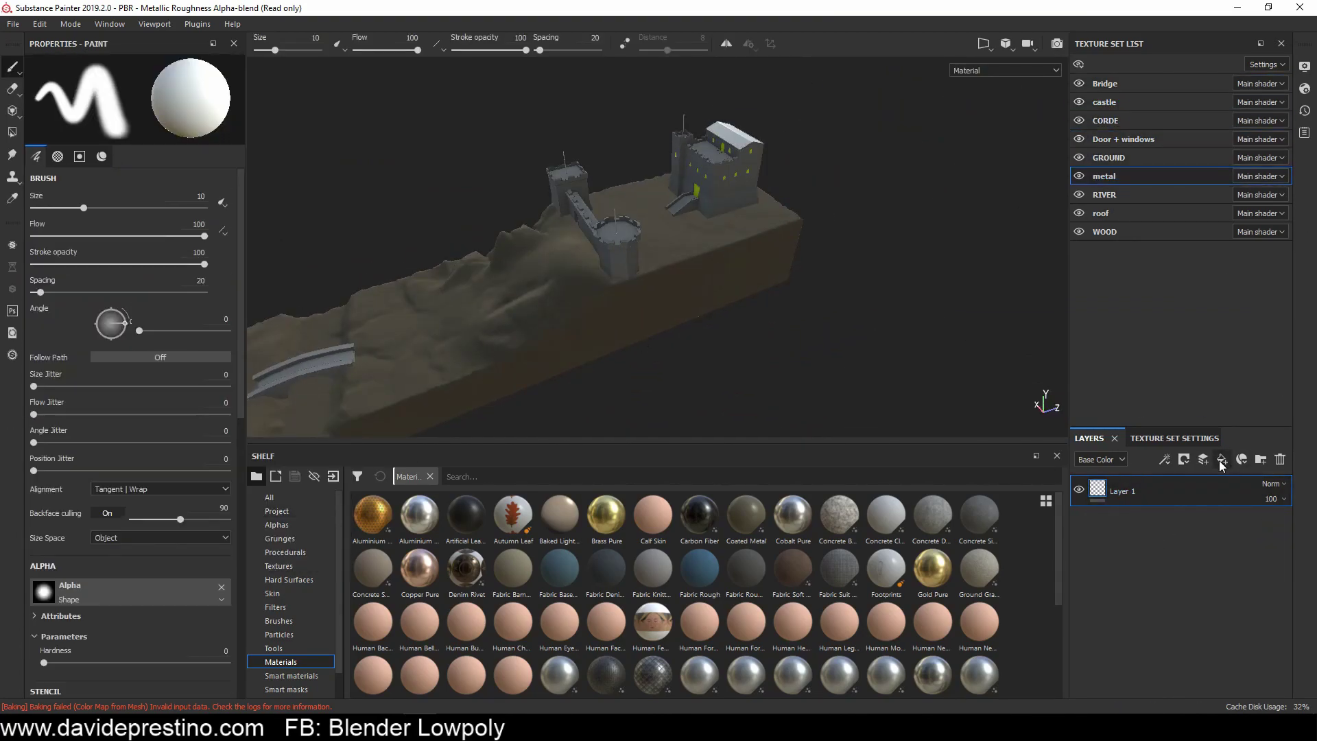
pyautogui.click(164, 301)
pyautogui.press('Down')
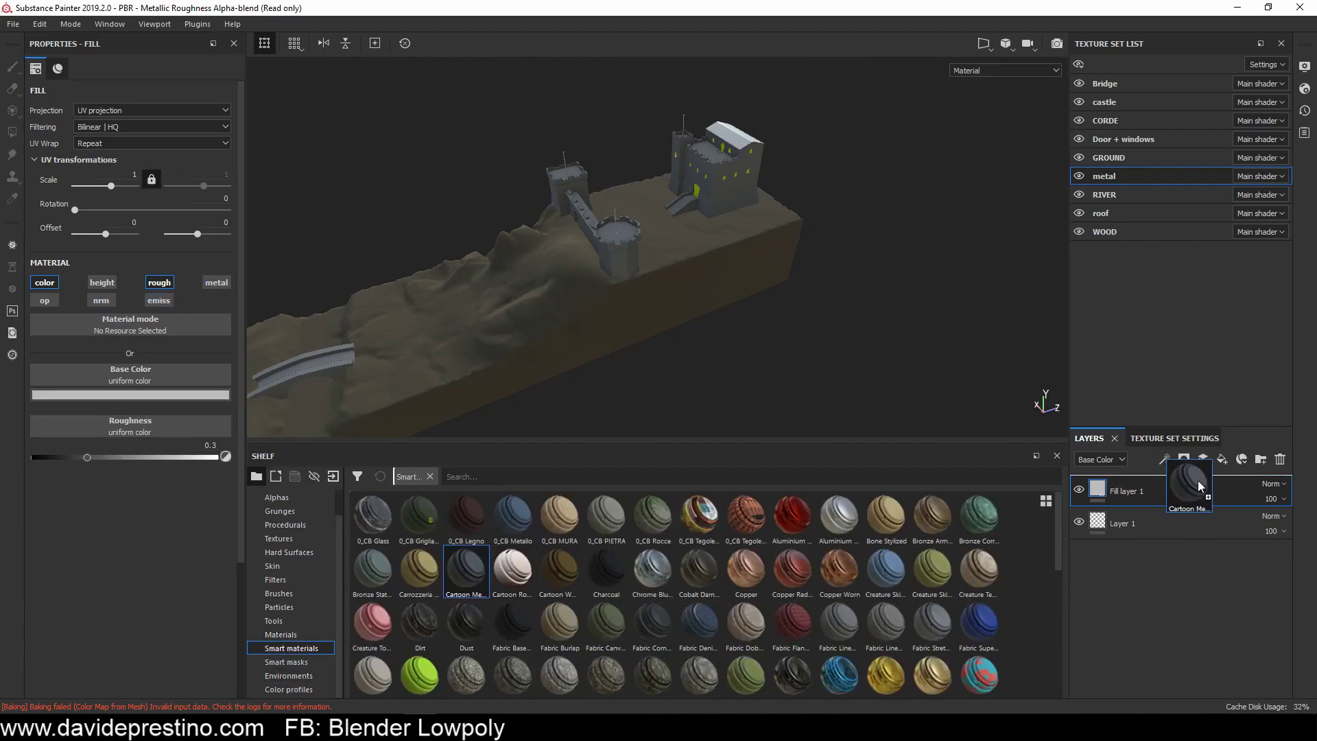
pyautogui.moveTo(1199, 485); pyautogui.dragTo(1199, 489)
# Step: Apply the 0_CB Tegole smart material to the roof with tile scale 8.33
pyautogui.click(1101, 212)
pyautogui.moveTo(745, 515); pyautogui.dragTo(782, 265)
pyautogui.scroll(5, 755, 288)
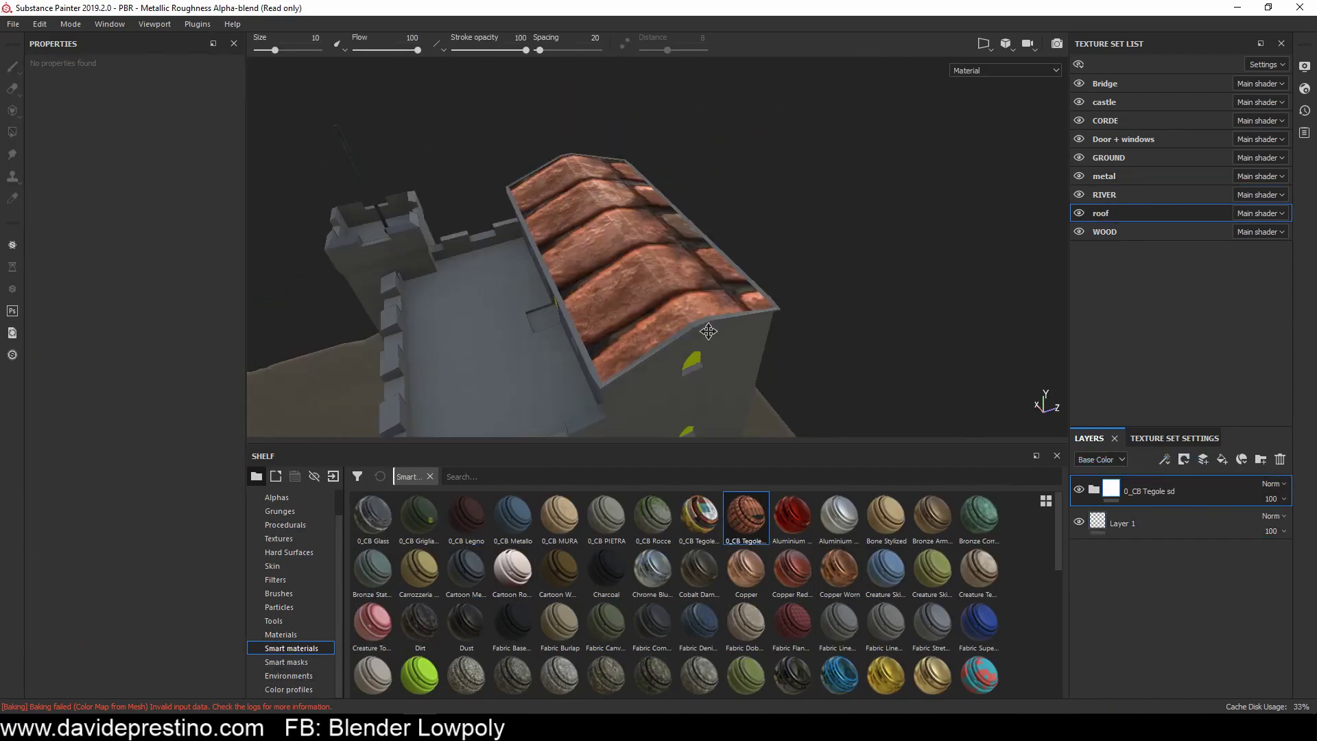
pyautogui.click(1095, 490)
pyautogui.click(1139, 588)
pyautogui.moveTo(96, 186); pyautogui.dragTo(117, 186)
pyautogui.keyDown('alt'); pyautogui.moveTo(521, 261); pyautogui.dragTo(349, 254); pyautogui.keyUp('alt')
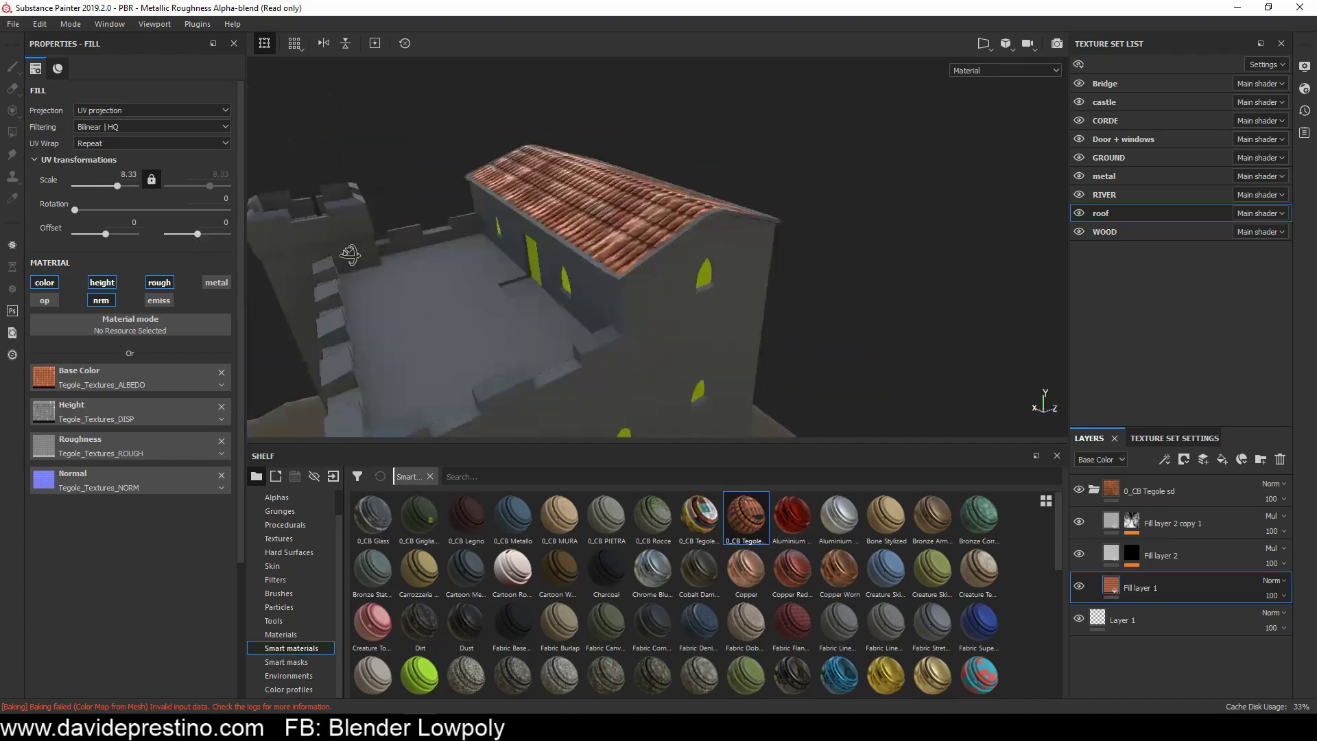
pyautogui.scroll(-5, 350, 254)
pyautogui.click(1109, 157)
# Step: Try the 0_CB Griglia smart material on GROUND, then undo it
pyautogui.moveTo(419, 515); pyautogui.dragTo(1086, 534)
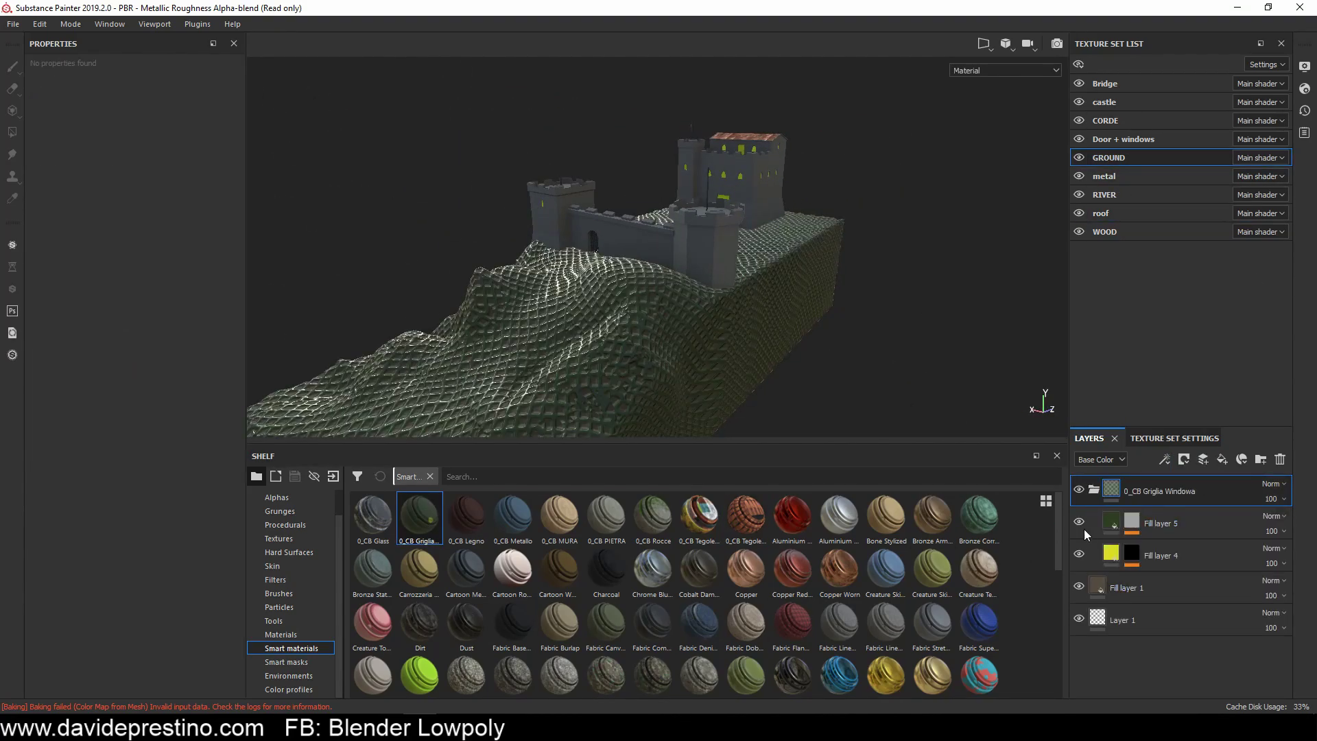
pyautogui.hotkey('ctrl', 'z')
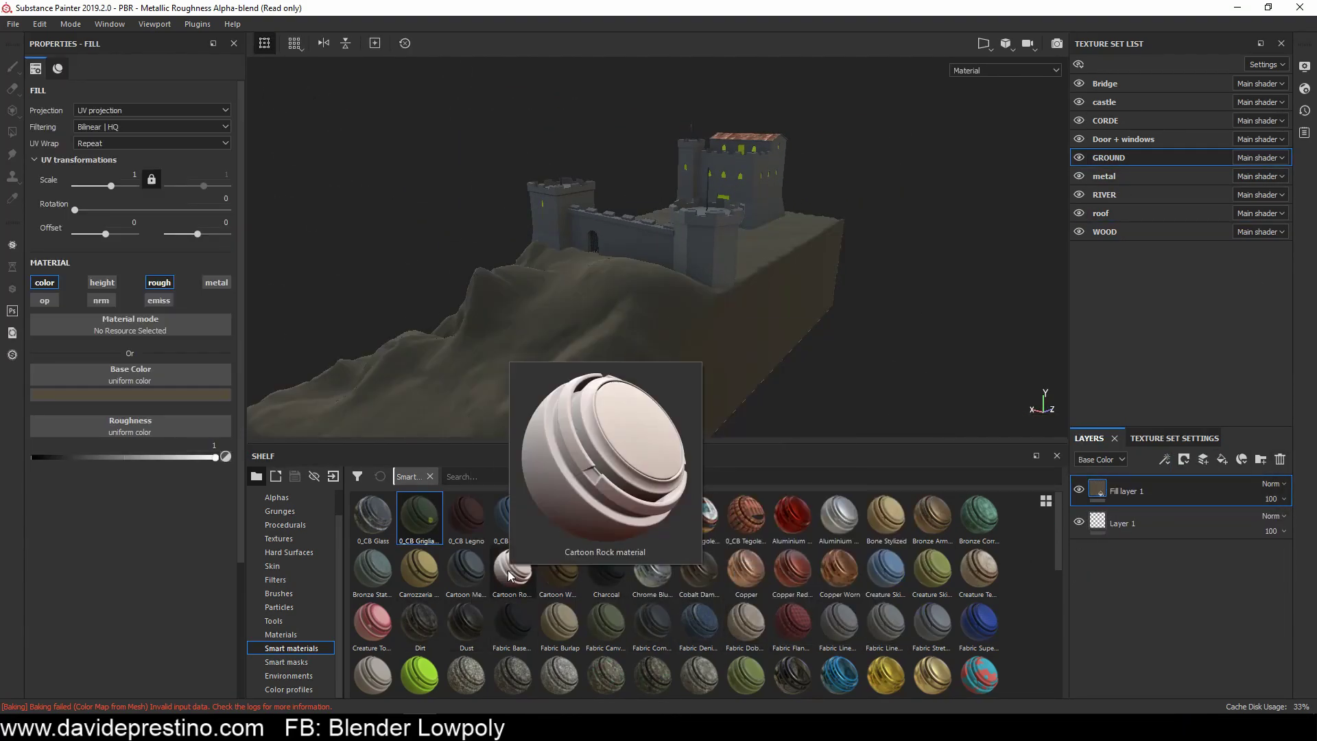
pyautogui.keyDown('alt'); pyautogui.moveTo(688, 391); pyautogui.dragTo(858, 315); pyautogui.keyUp('alt')
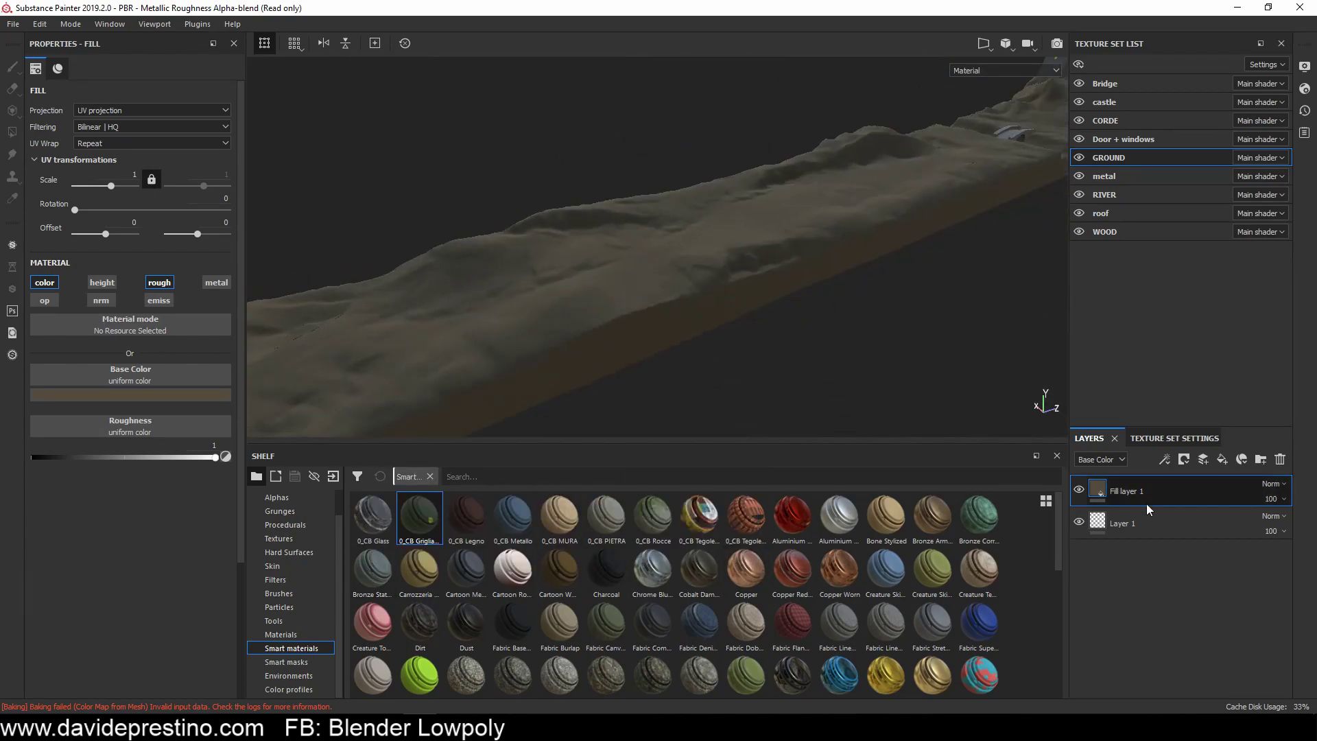
# Step: Add a dark green fill layer to GROUND and move Fill layer 2 into a folder
pyautogui.click(1222, 460)
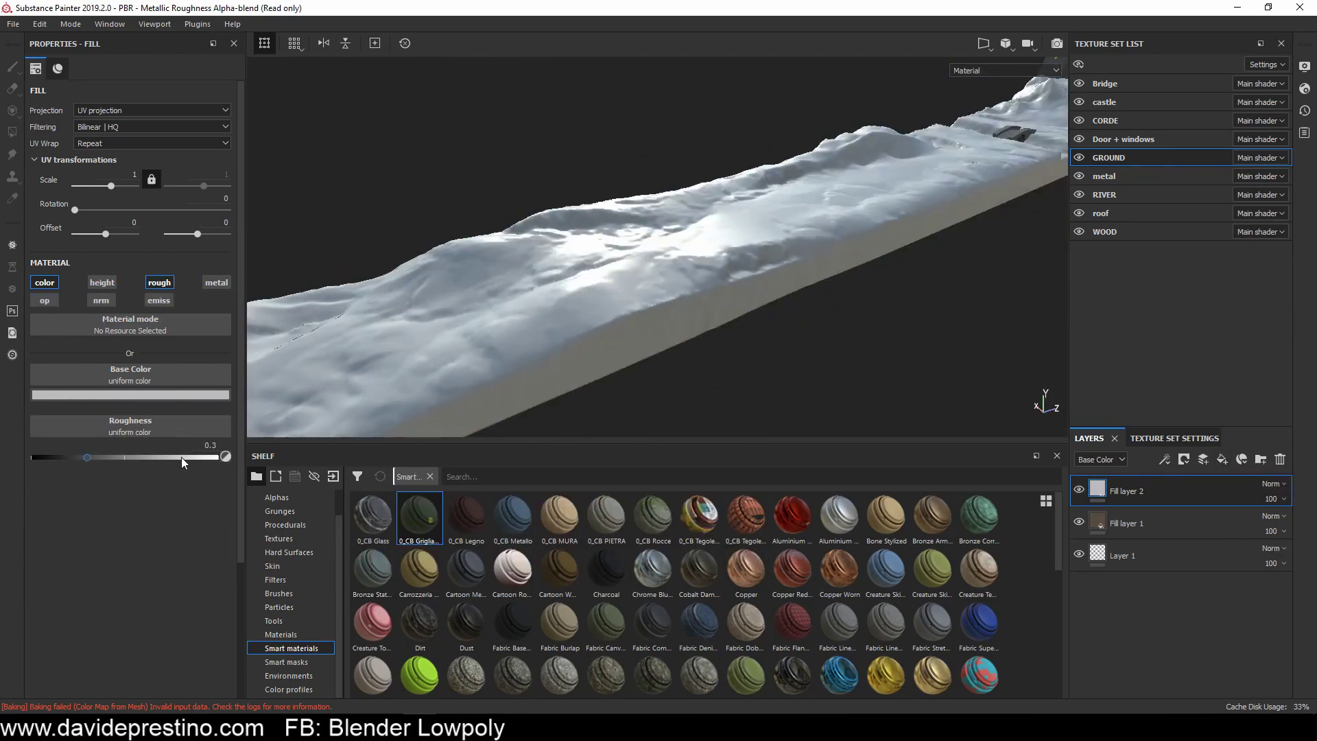
pyautogui.click(180, 395)
pyautogui.click(299, 504)
pyautogui.click(225, 507)
pyautogui.moveTo(1128, 492); pyautogui.dragTo(1156, 499)
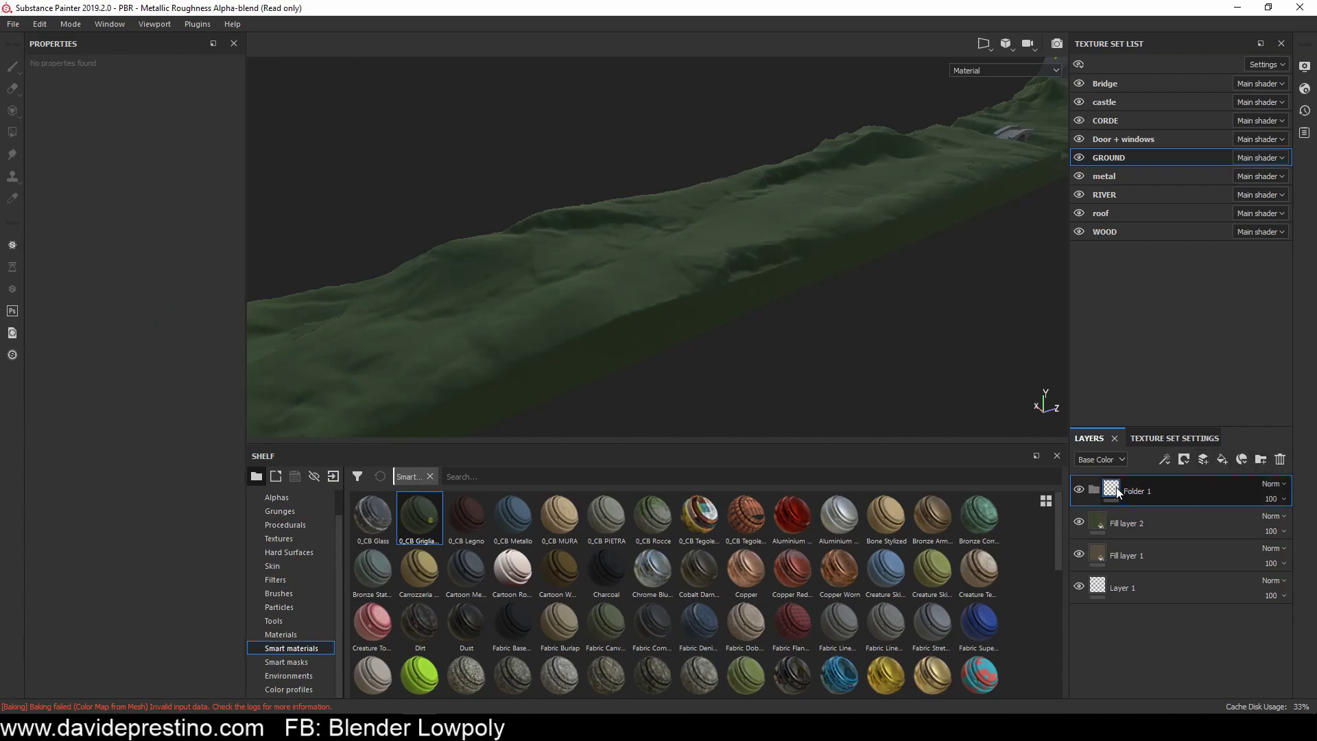
pyautogui.write('Grass')
# Step: Add green Fill layer 3 with a black mask containing the Fur 3 procedural
pyautogui.click(1222, 459)
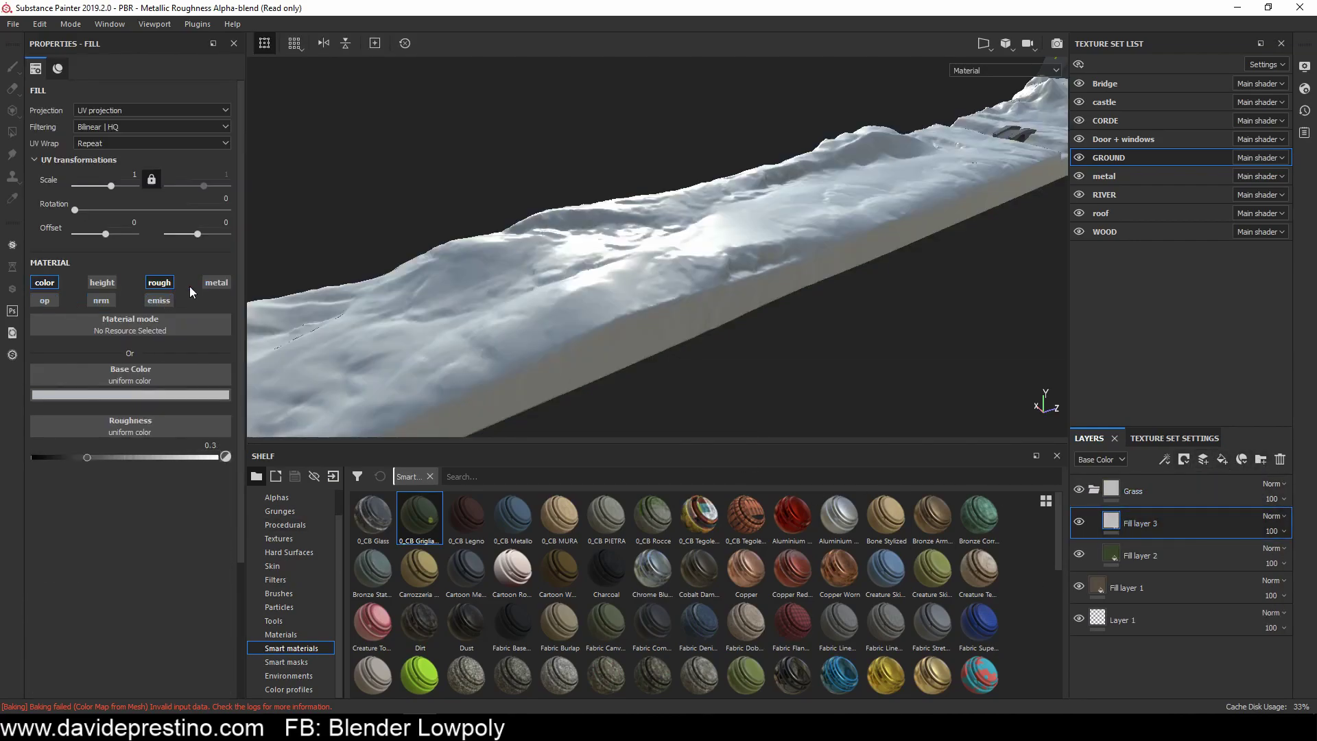
pyautogui.click(130, 395)
pyautogui.click(1185, 459)
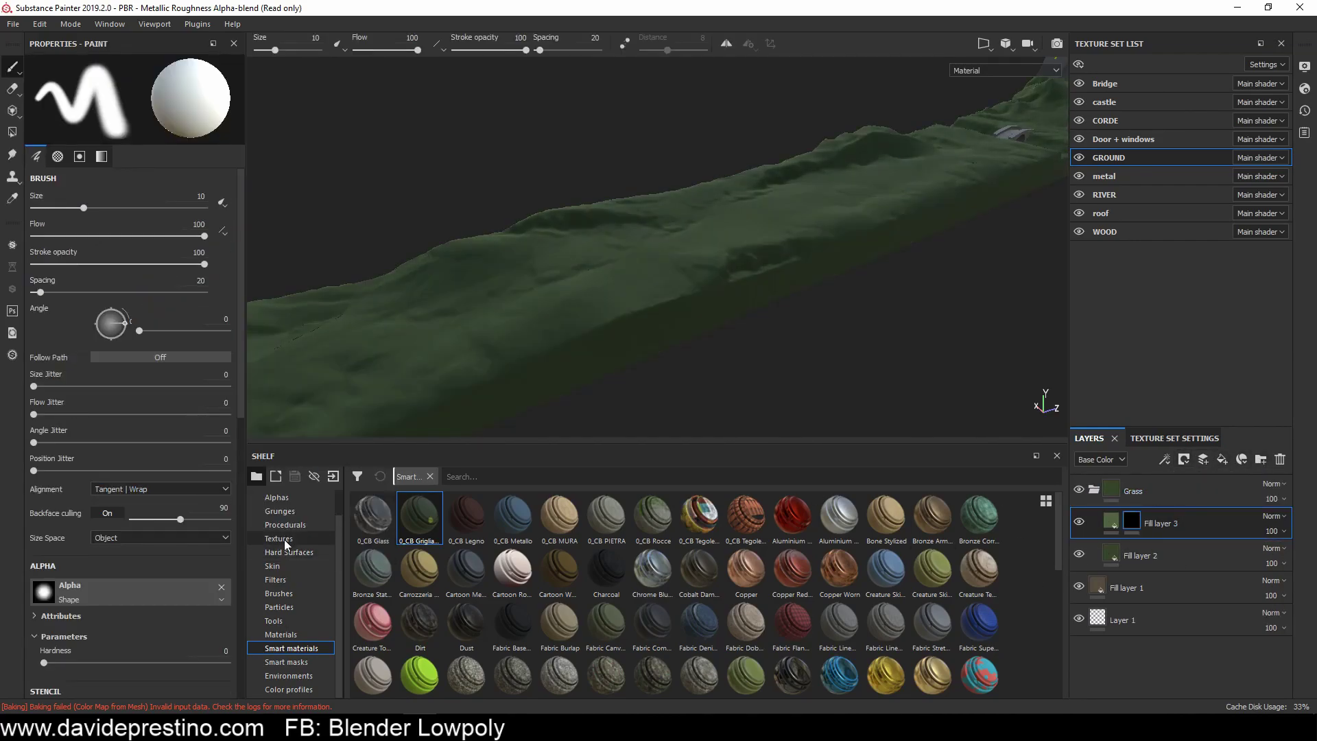
pyautogui.click(286, 525)
pyautogui.scroll(-3, 567, 618)
pyautogui.click(561, 676)
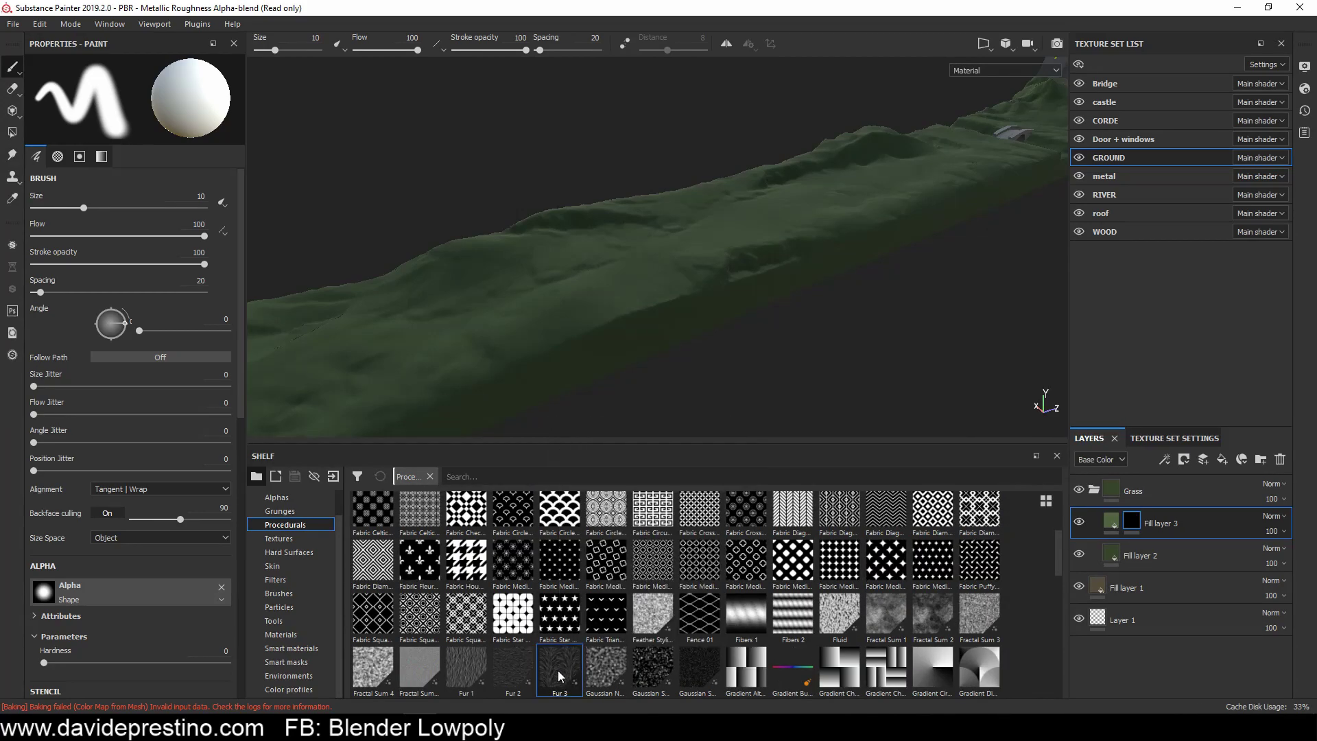
pyautogui.moveTo(948, 579); pyautogui.dragTo(1132, 523)
# Step: Set the Fur 3 mask to Tri-planar projection and adjust its noise disorder
pyautogui.scroll(3, 500, 343)
pyautogui.click(151, 110)
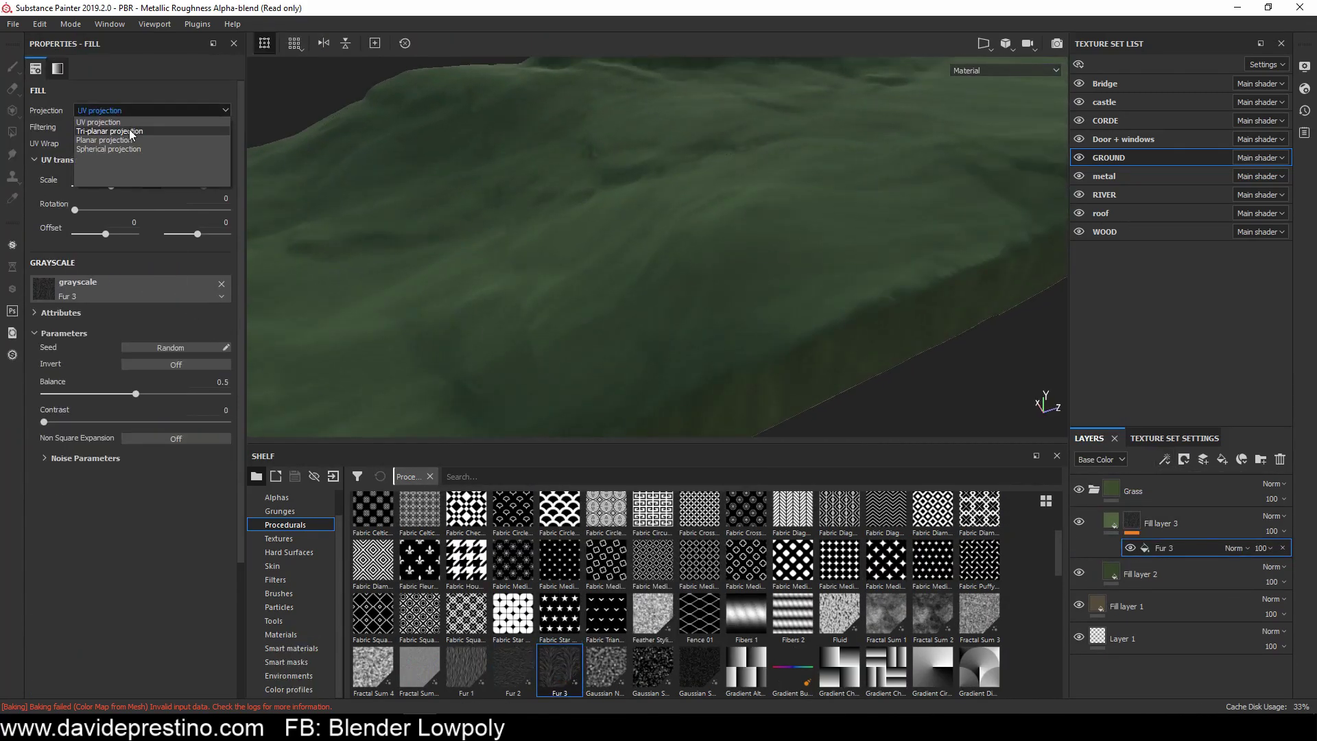
pyautogui.click(129, 129)
pyautogui.click(44, 474)
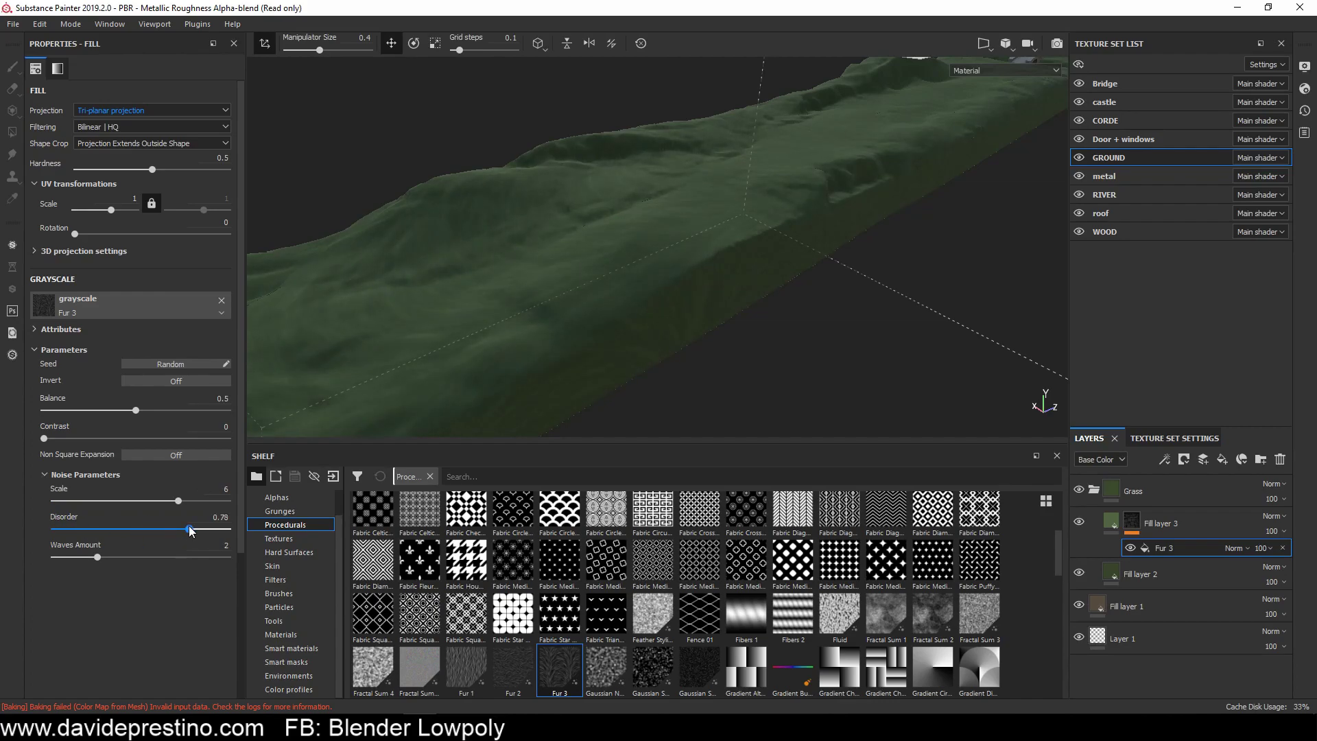
pyautogui.moveTo(111, 209); pyautogui.dragTo(119, 209)
pyautogui.scroll(3, 455, 332)
# Step: Darken the grass green, set fur balance 0.6, contrast about 0.38, and enable height
pyautogui.click(1112, 523)
pyautogui.click(131, 394)
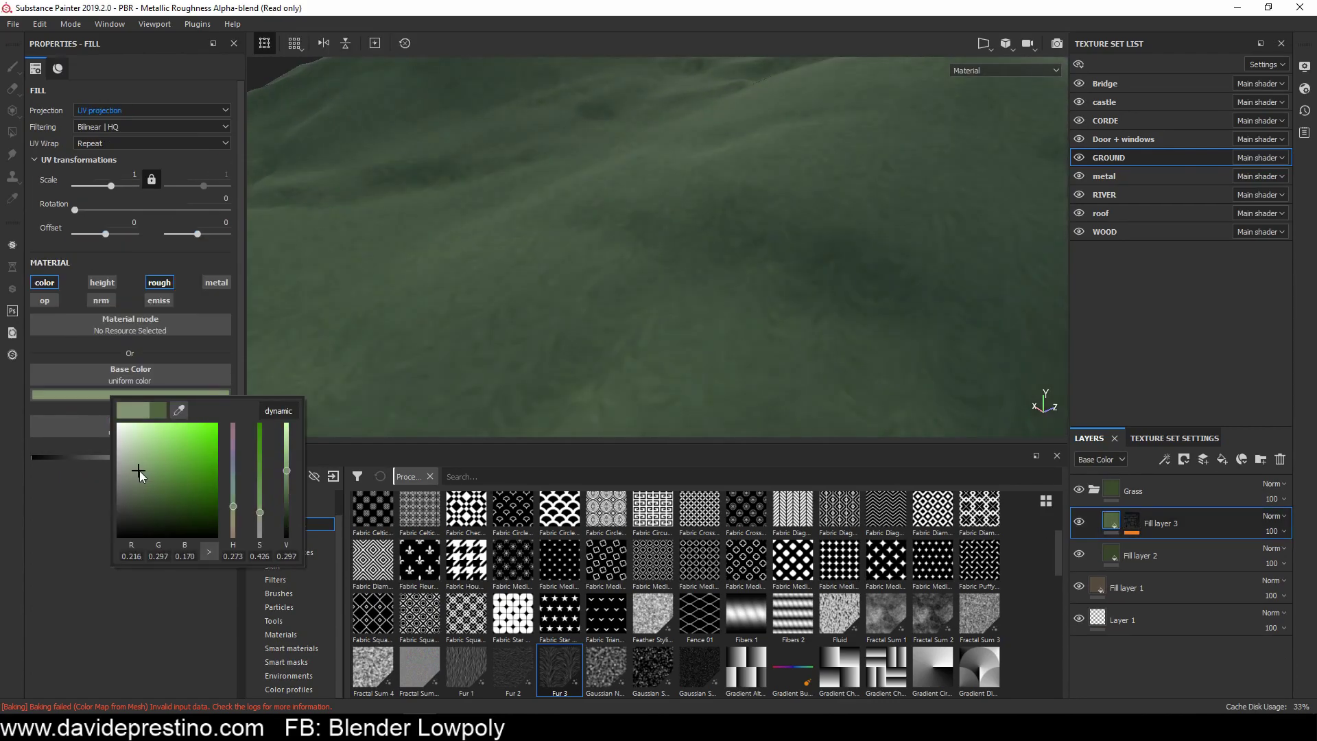
pyautogui.click(147, 472)
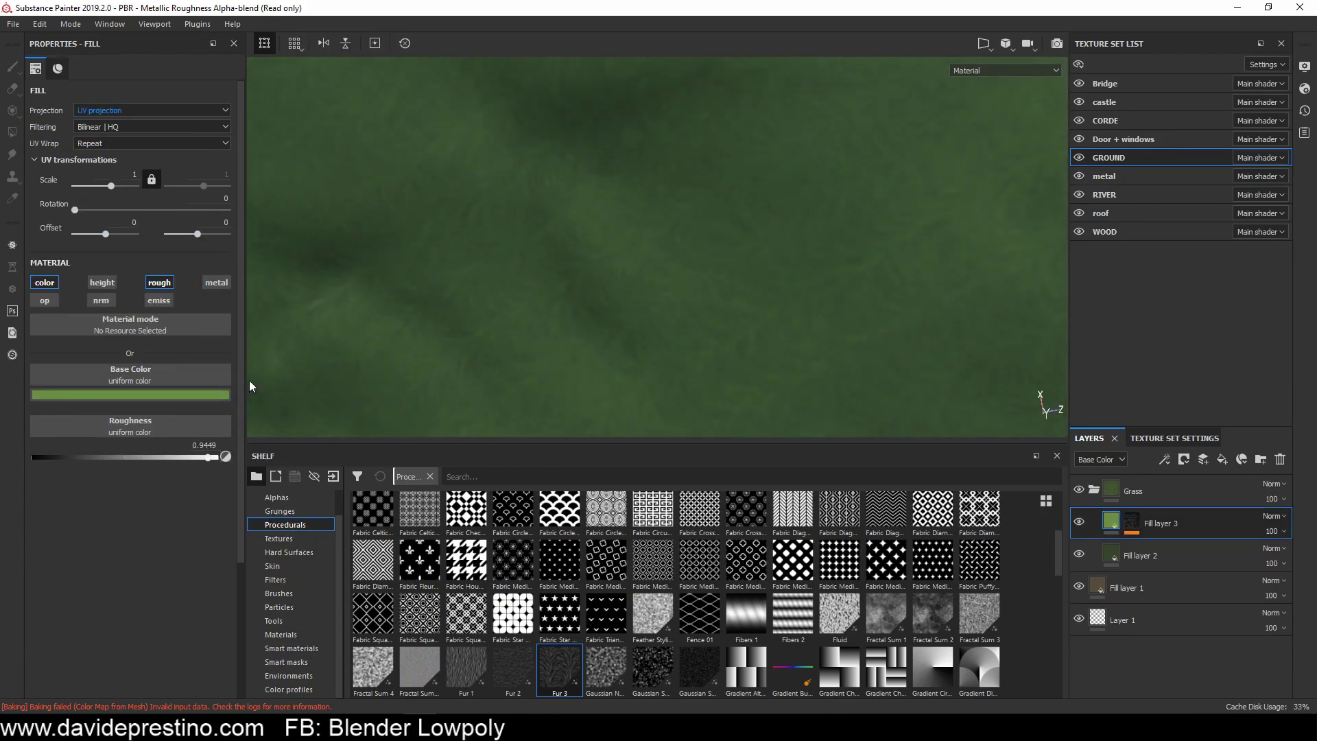
pyautogui.moveTo(135, 410); pyautogui.dragTo(154, 411)
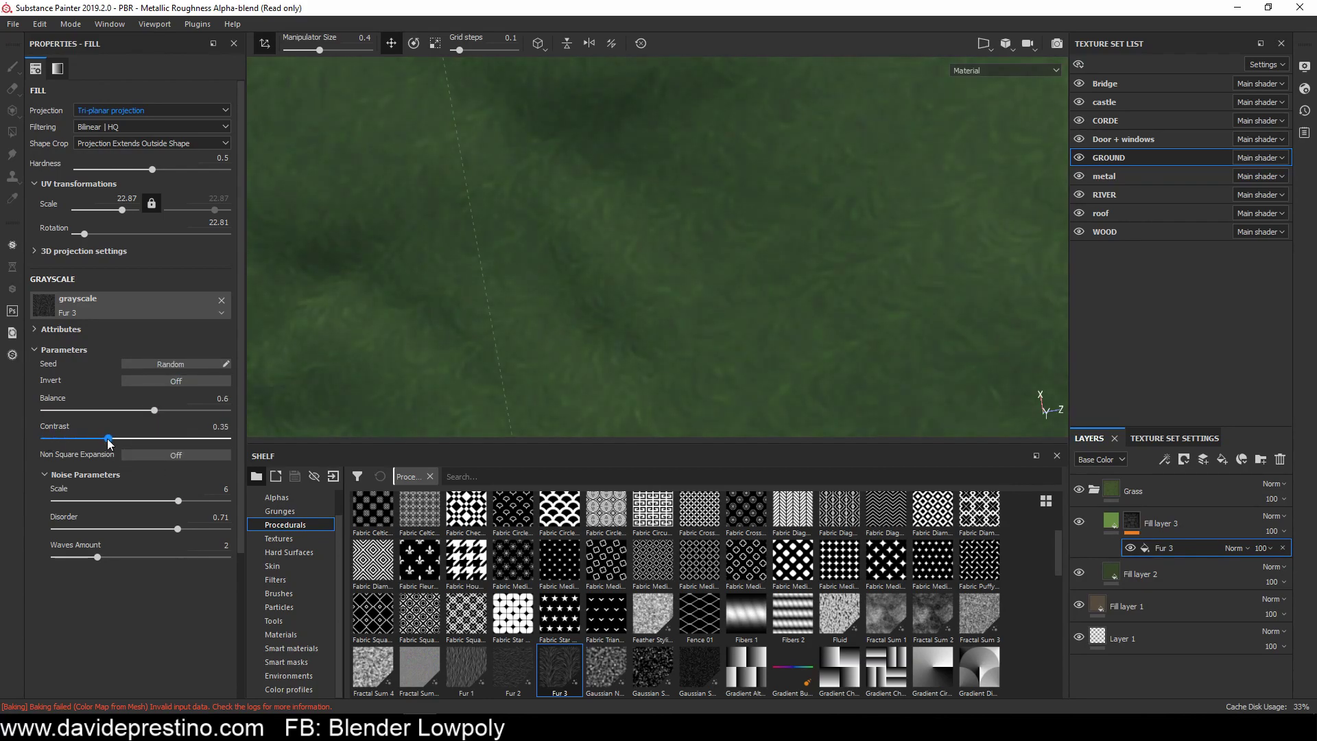
pyautogui.click(113, 438)
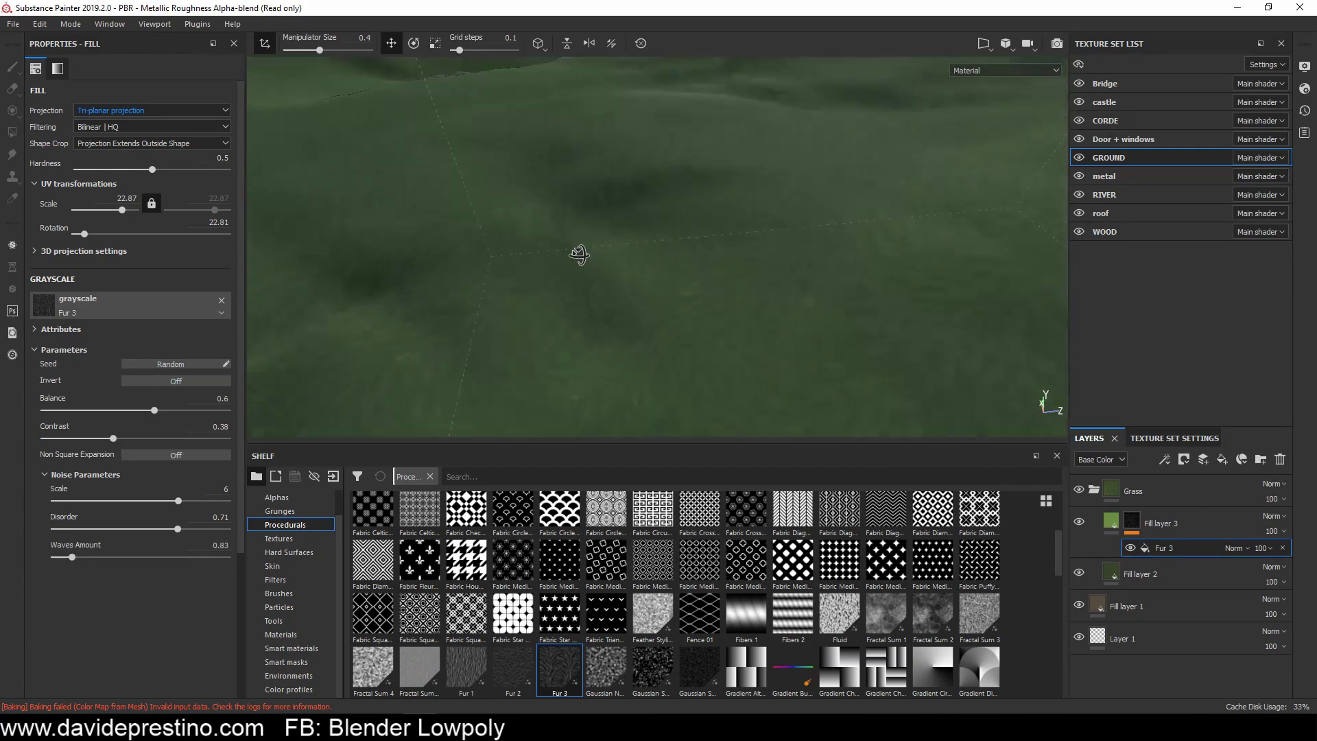
pyautogui.click(102, 282)
pyautogui.keyDown('alt'); pyautogui.moveTo(544, 220); pyautogui.dragTo(699, 256); pyautogui.keyUp('alt')
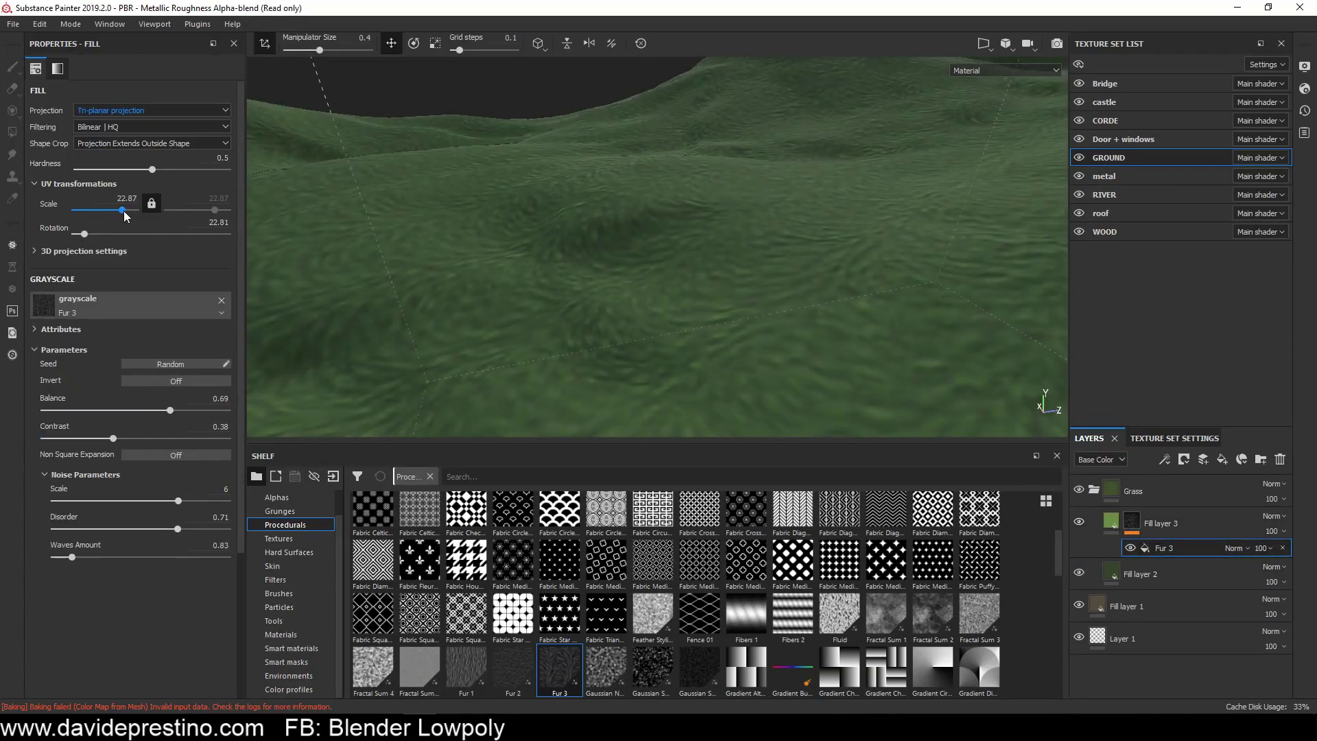
pyautogui.keyDown('alt'); pyautogui.moveTo(553, 258); pyautogui.dragTo(682, 244); pyautogui.keyUp('alt')
pyautogui.click(1169, 527)
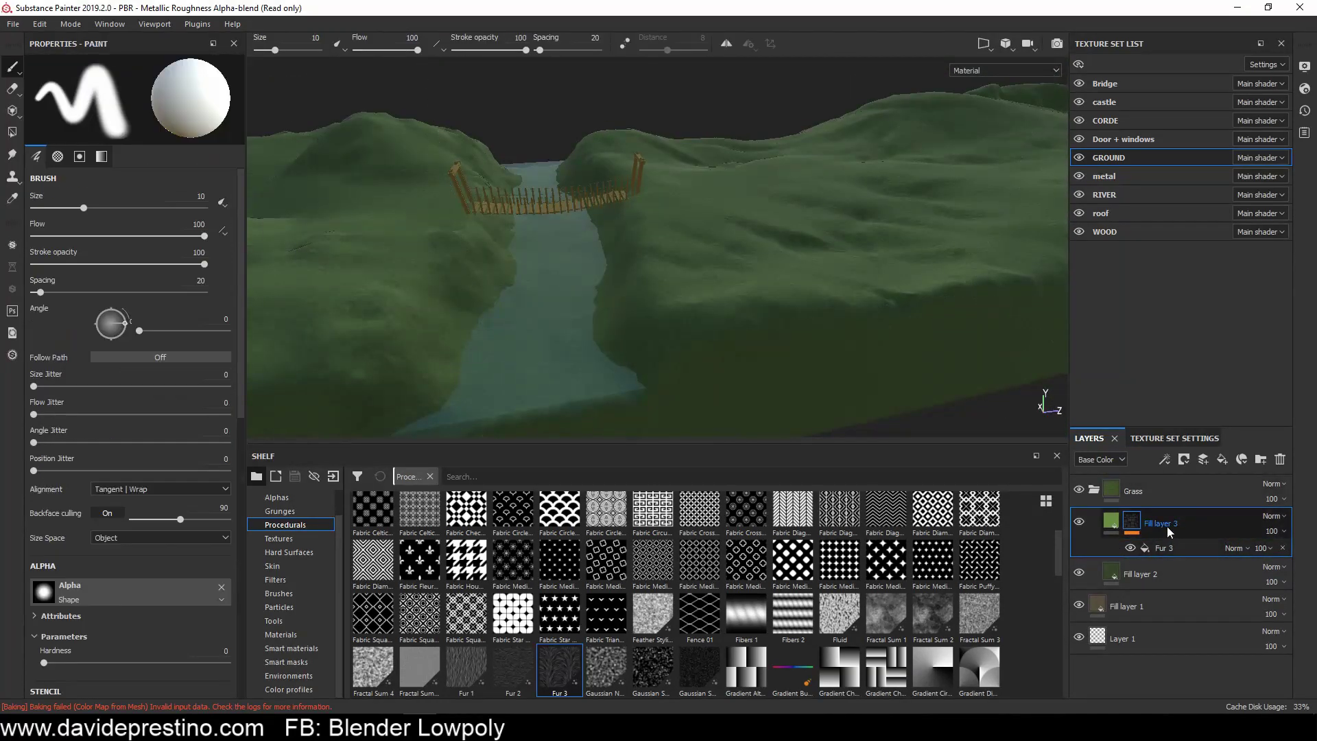
pyautogui.click(1184, 459)
# Step: Add a black mask to the Grass folder
pyautogui.click(1184, 459)
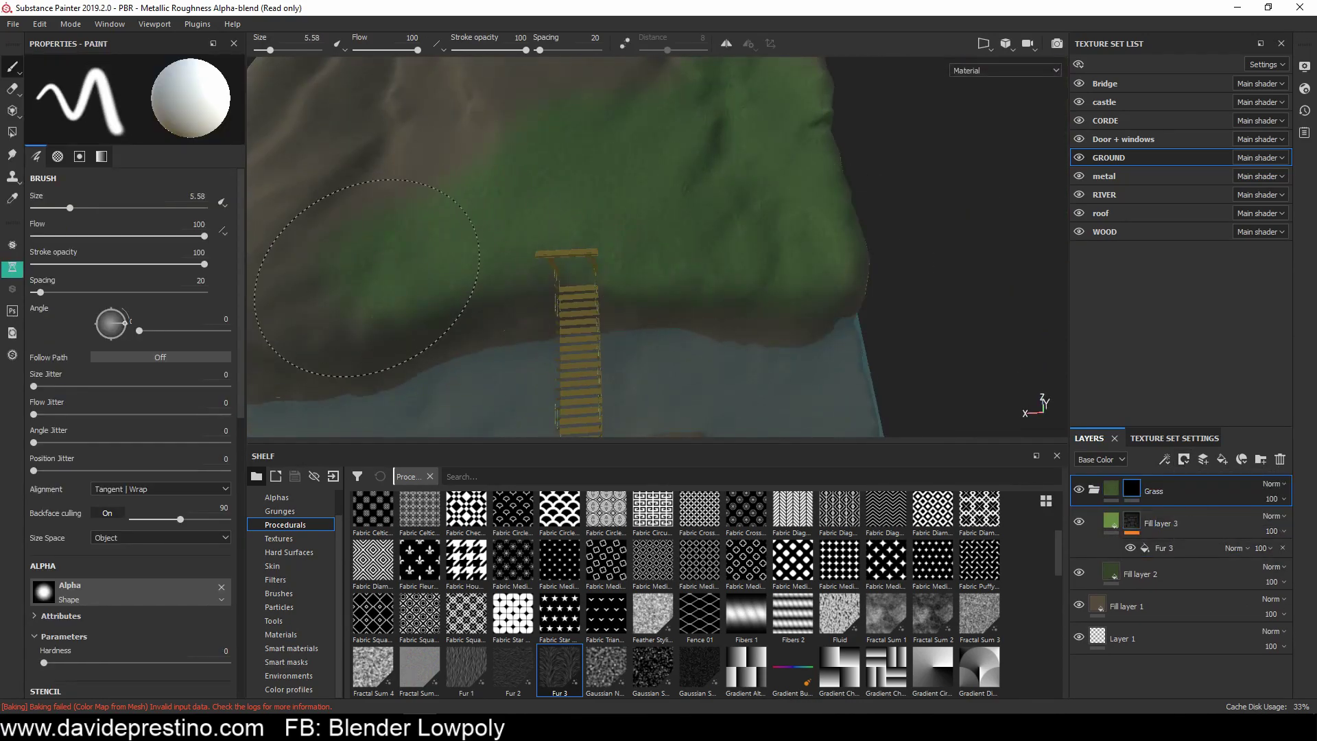
pyautogui.keyDown('alt'); pyautogui.moveTo(367, 277); pyautogui.dragTo(766, 312); pyautogui.keyUp('alt')
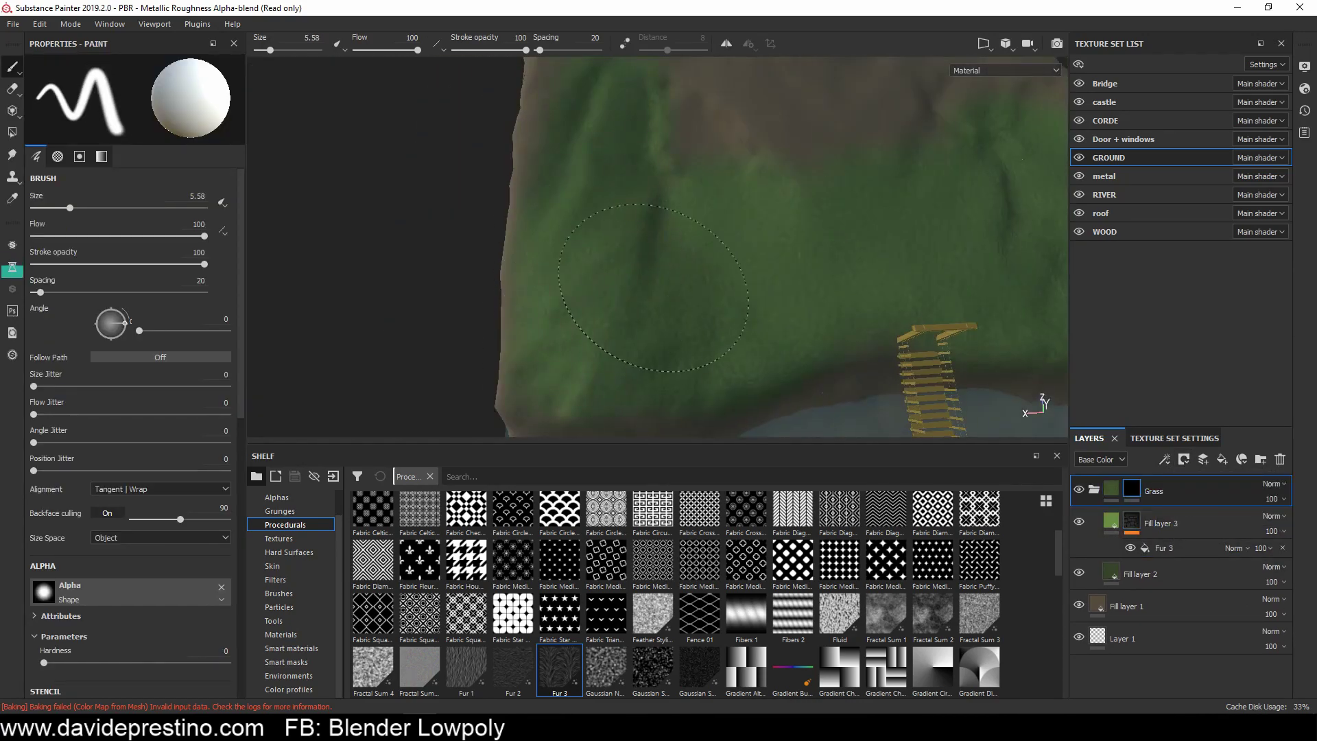
pyautogui.keyDown('alt'); pyautogui.moveTo(551, 226); pyautogui.dragTo(634, 328); pyautogui.keyUp('alt')
# Step: Save the project as 'Level 01'
pyautogui.hotkey('ctrl', 's')
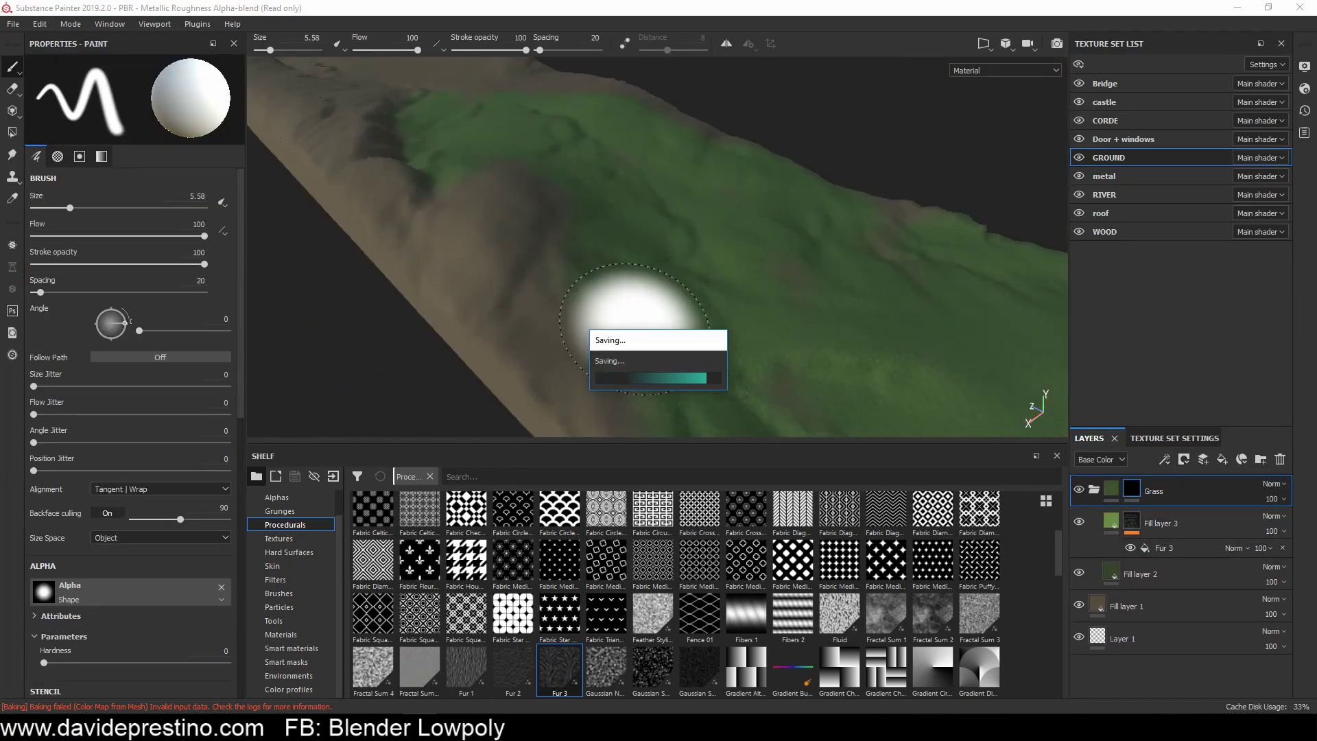
pyautogui.click(12, 23)
pyautogui.click(28, 130)
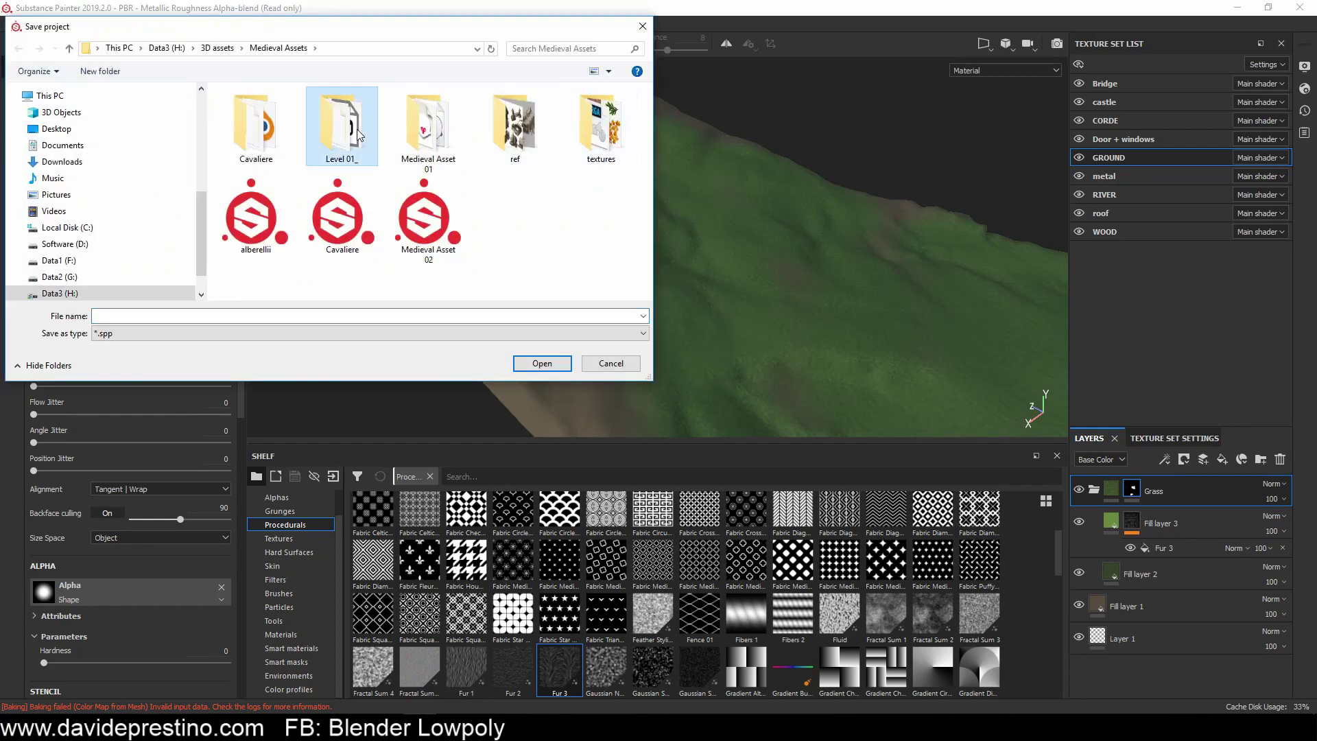
pyautogui.write('Level 0')
pyautogui.press('Return')
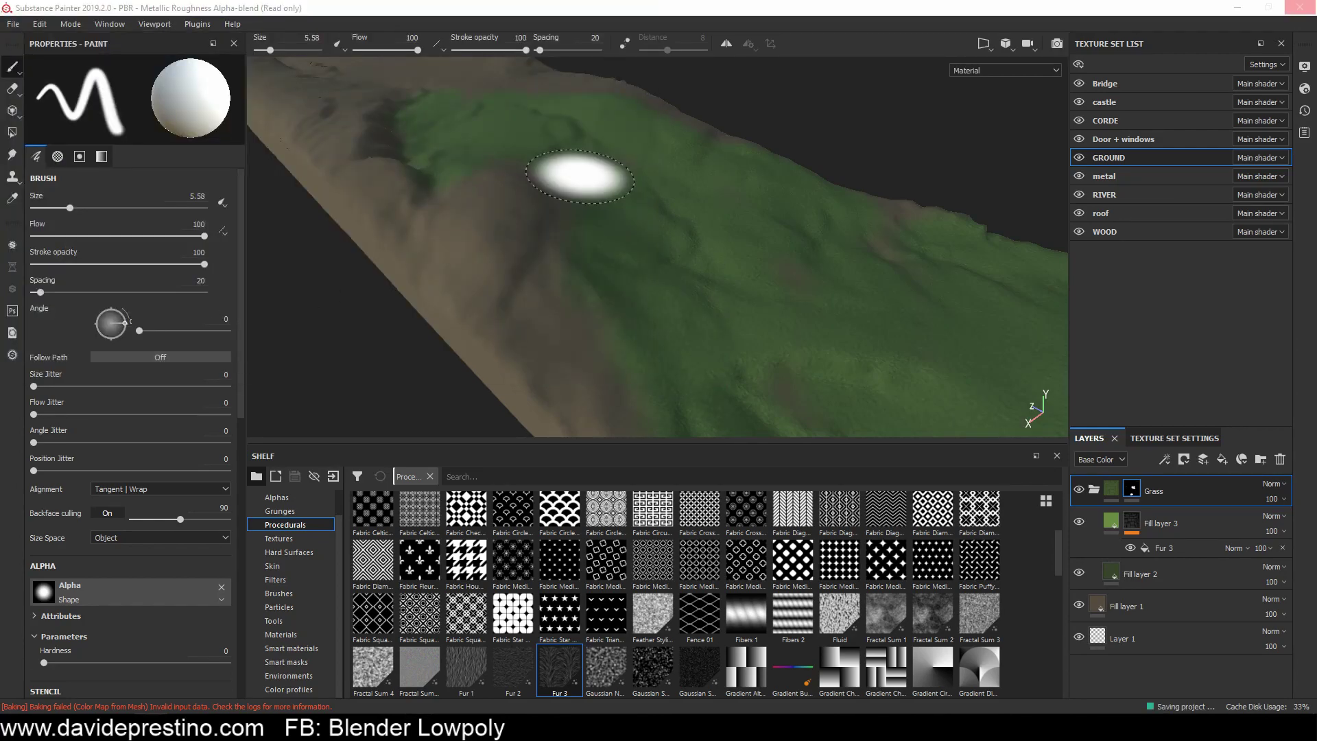
# Step: Paint grass back onto the terrain's upper areas with a 0.93 brush
pyautogui.keyDown('alt'); pyautogui.moveTo(579, 176); pyautogui.dragTo(346, 138); pyautogui.keyUp('alt')
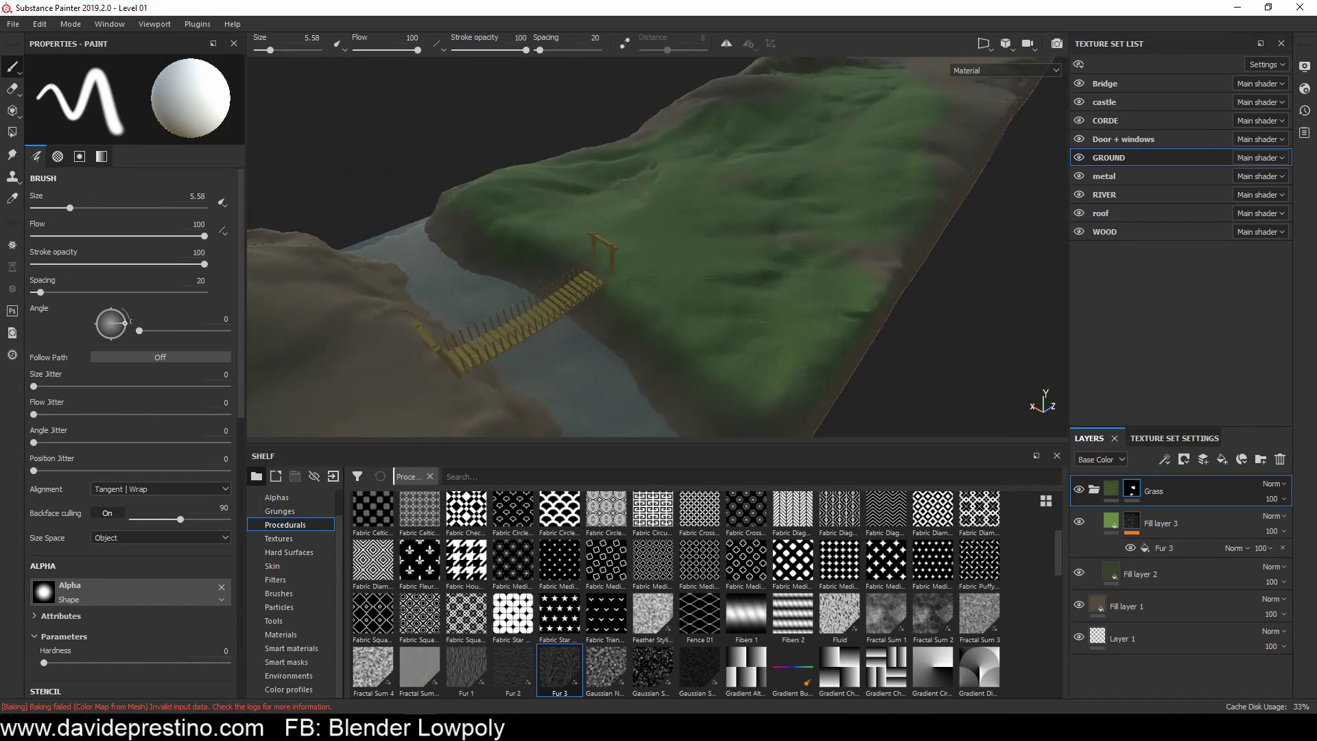
pyautogui.moveTo(686, 309)
pyautogui.keyDown('alt'); pyautogui.mouseDown()
pyautogui.moveTo(840, 367)
pyautogui.moveTo(459, 194)
pyautogui.mouseUp(); pyautogui.keyUp('alt')
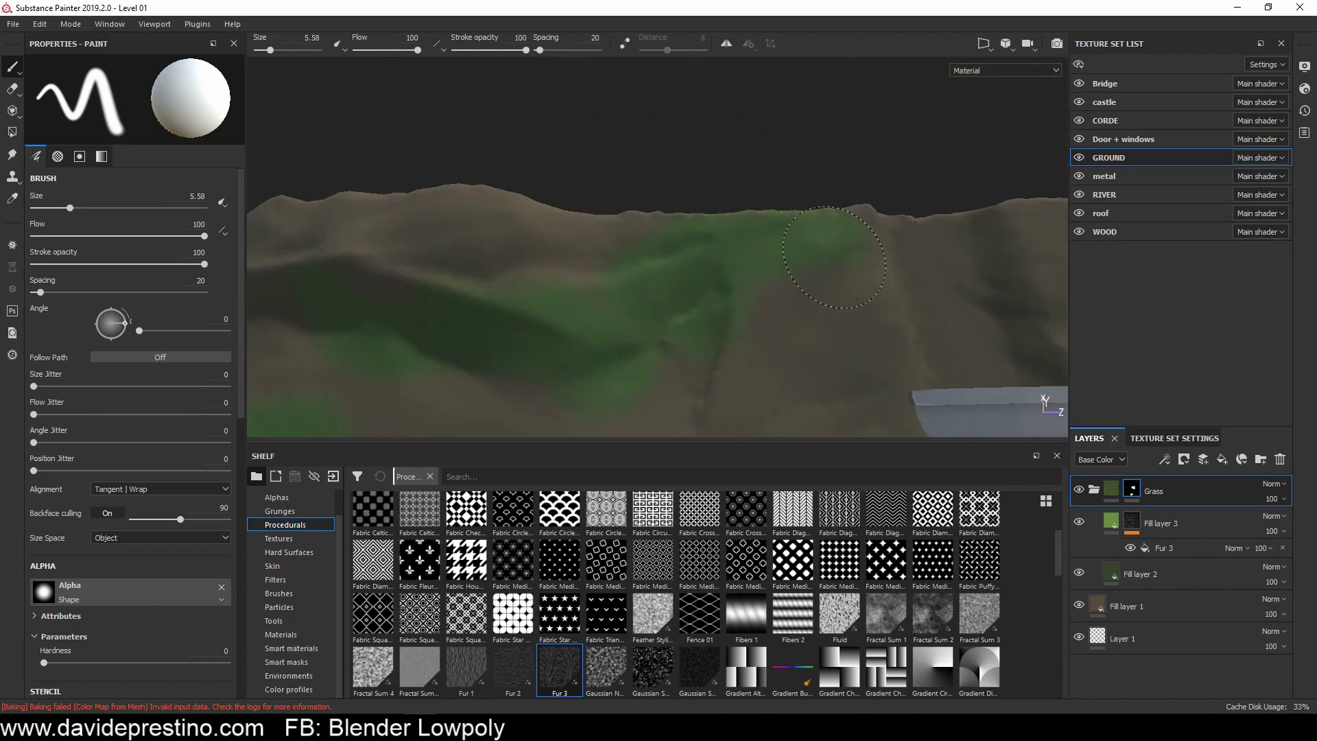
pyautogui.moveTo(635, 335)
pyautogui.keyDown('alt'); pyautogui.mouseDown()
pyautogui.moveTo(647, 170)
pyautogui.moveTo(559, 229)
pyautogui.moveTo(630, 140)
pyautogui.mouseUp(); pyautogui.keyUp('alt')
pyautogui.keyDown('alt'); pyautogui.moveTo(398, 384); pyautogui.dragTo(604, 221); pyautogui.keyUp('alt')
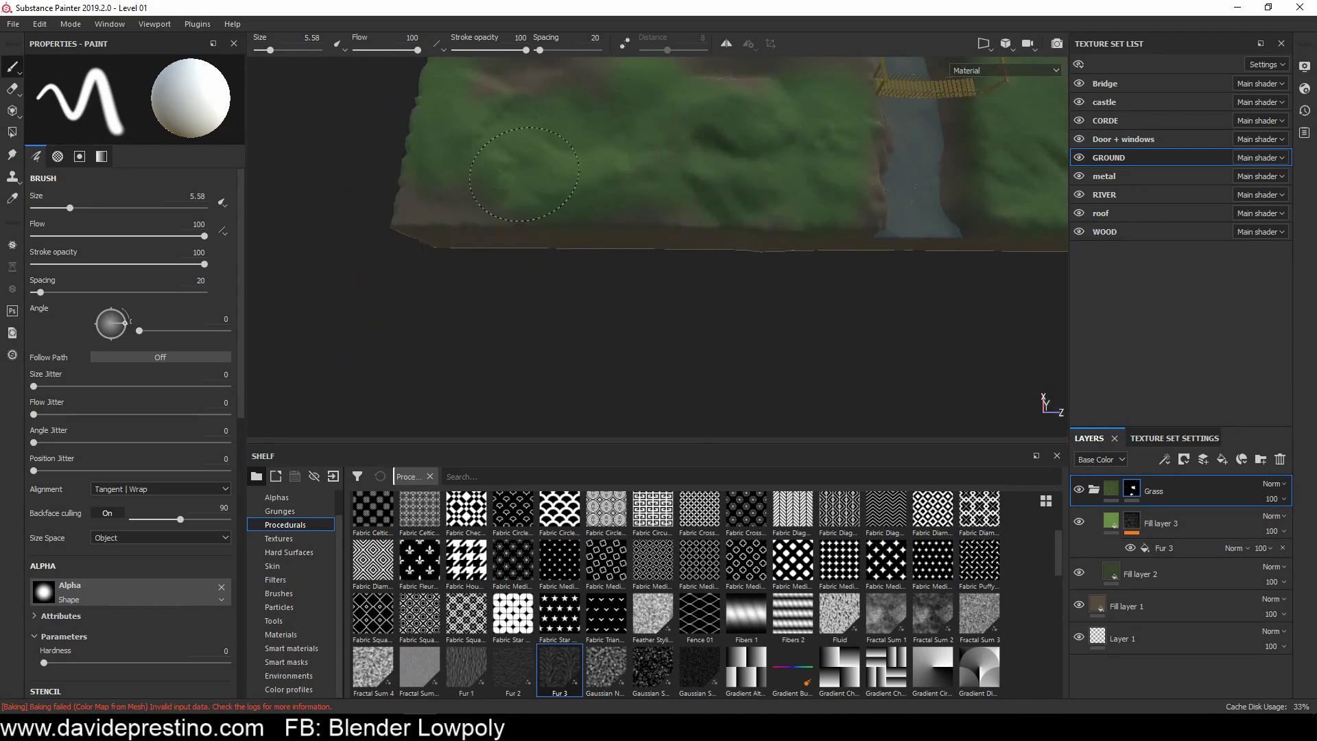
pyautogui.keyDown('ctrl'); pyautogui.moveTo(603, 220); pyautogui.dragTo(455, 162, button='right'); pyautogui.keyUp('ctrl')
pyautogui.moveTo(455, 162)
pyautogui.keyDown('alt'); pyautogui.mouseDown()
pyautogui.moveTo(649, 178)
pyautogui.moveTo(558, 226)
pyautogui.mouseUp(); pyautogui.keyUp('alt')
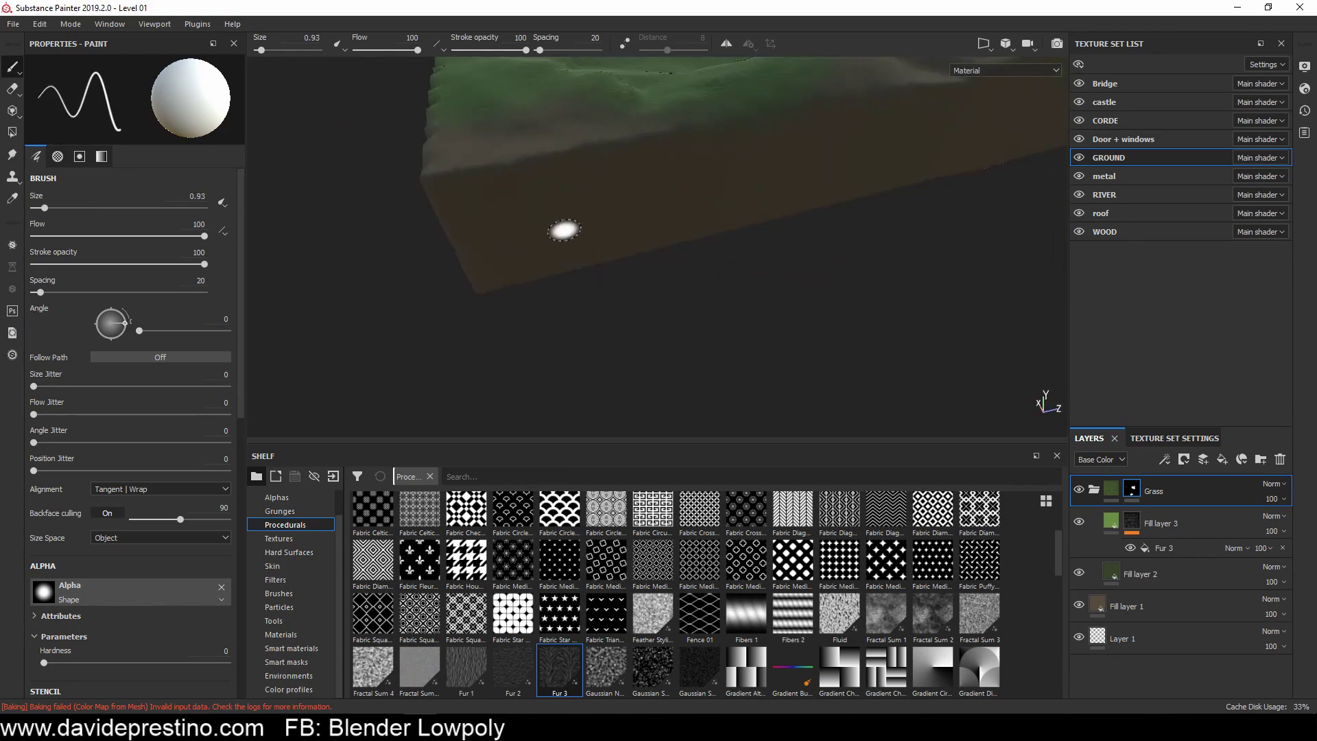
# Step: Paint broader grass patches at brush sizes 4.71 and 7.68, then choose the Dirt 1 brush
pyautogui.keyDown('ctrl'); pyautogui.moveTo(559, 227); pyautogui.dragTo(721, 183, button='right'); pyautogui.keyUp('ctrl')
pyautogui.moveTo(721, 182)
pyautogui.keyDown('alt'); pyautogui.mouseDown()
pyautogui.moveTo(953, 274)
pyautogui.moveTo(686, 351)
pyautogui.moveTo(947, 200)
pyautogui.moveTo(361, 183)
pyautogui.moveTo(761, 287)
pyautogui.moveTo(608, 214)
pyautogui.moveTo(759, 180)
pyautogui.mouseUp(); pyautogui.keyUp('alt')
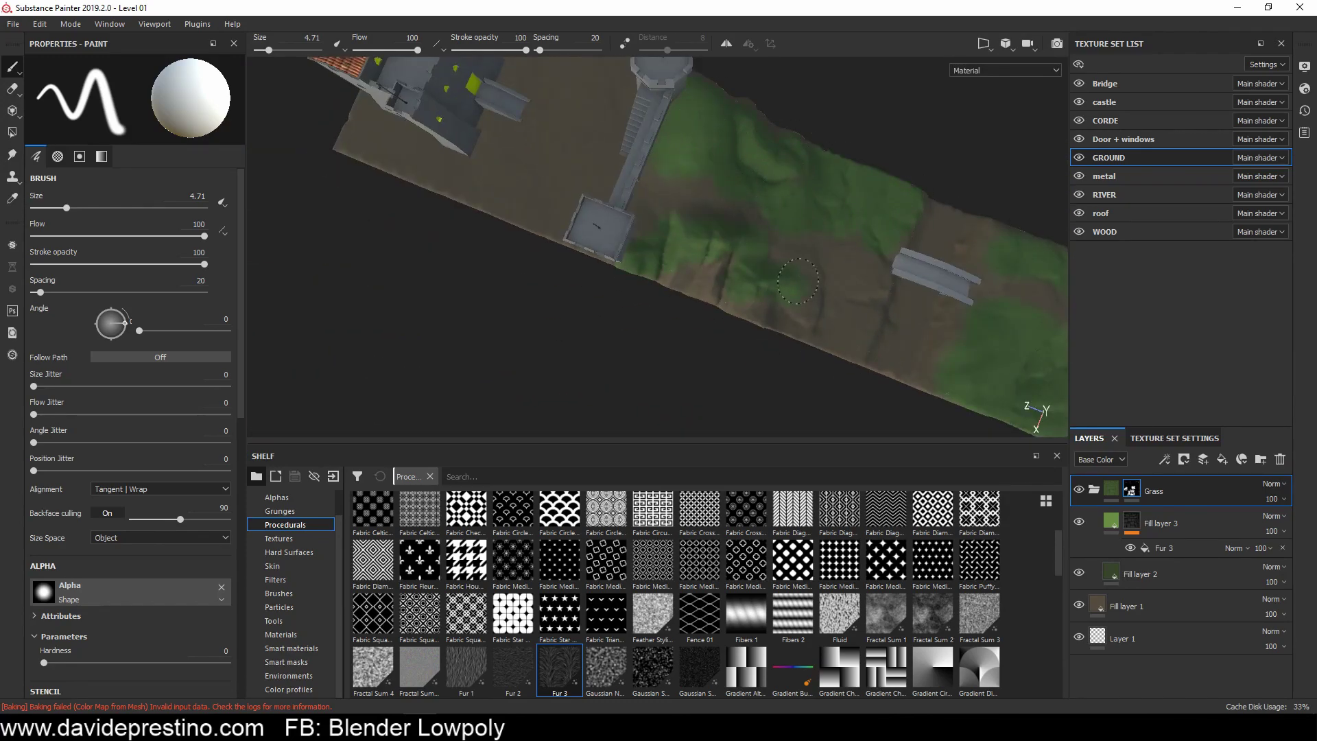
pyautogui.keyDown('alt'); pyautogui.moveTo(590, 205); pyautogui.dragTo(535, 165); pyautogui.keyUp('alt')
pyautogui.keyDown('ctrl'); pyautogui.moveTo(535, 164); pyautogui.dragTo(523, 157, button='right'); pyautogui.keyUp('ctrl')
pyautogui.keyDown('alt'); pyautogui.moveTo(729, 213); pyautogui.dragTo(618, 206); pyautogui.keyUp('alt')
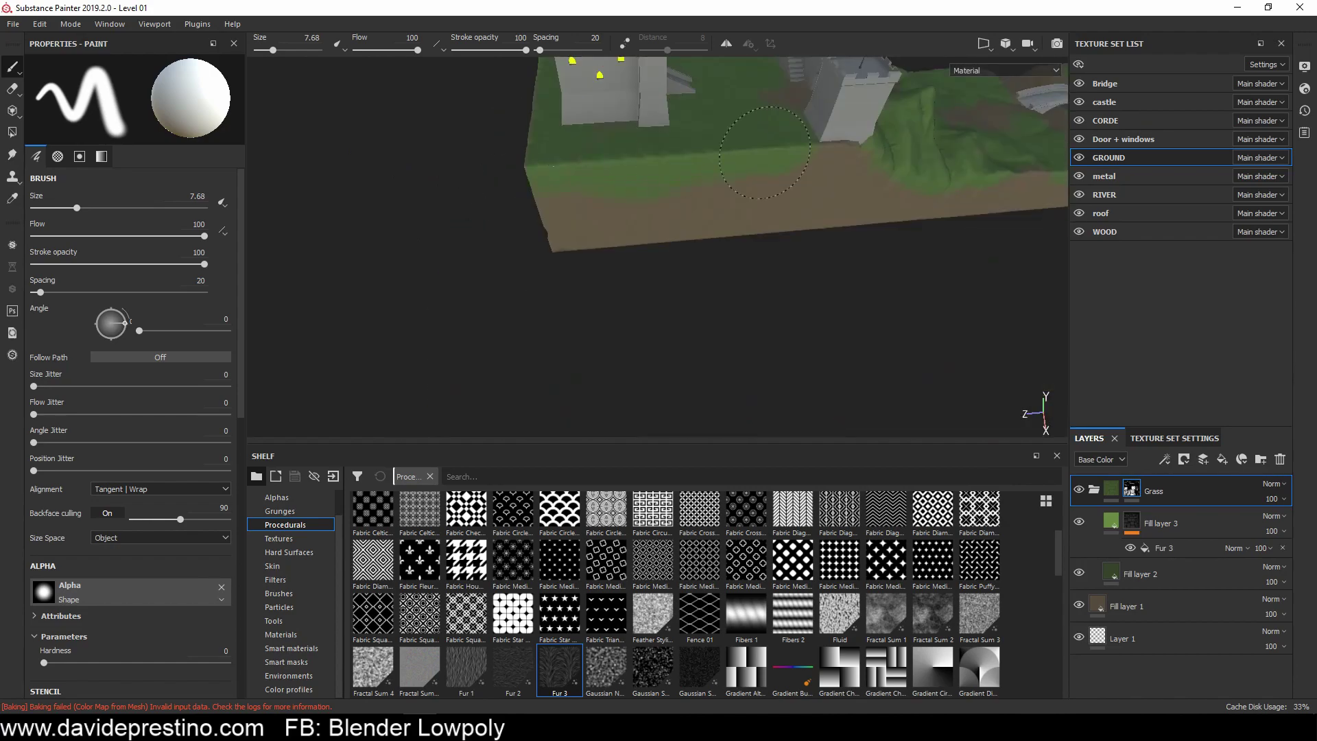
pyautogui.click(278, 593)
pyautogui.click(980, 570)
# Step: Break up grass edges near the castle and bridge with a 3.49 Dirt 1 brush
pyautogui.keyDown('ctrl'); pyautogui.moveTo(682, 192); pyautogui.dragTo(694, 212, button='right'); pyautogui.keyUp('ctrl')
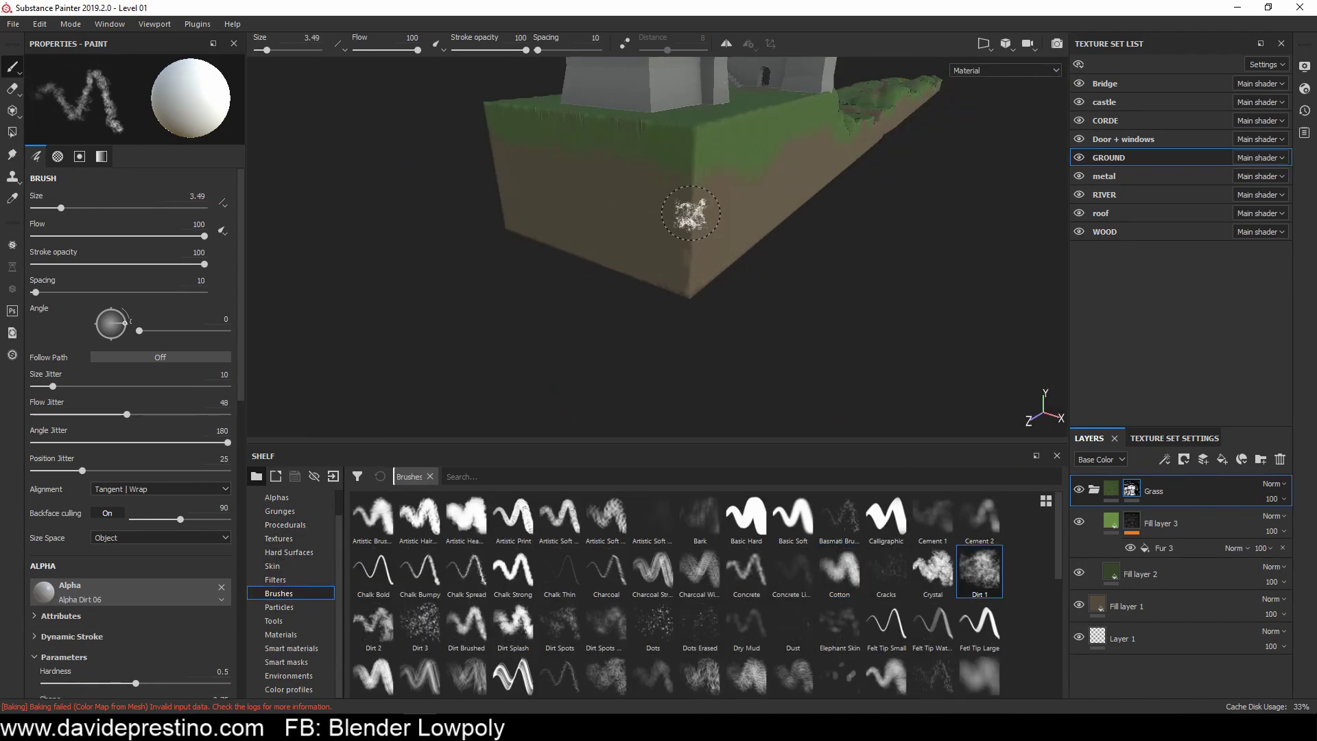
pyautogui.keyDown('alt'); pyautogui.moveTo(694, 212); pyautogui.dragTo(594, 153); pyautogui.keyUp('alt')
pyautogui.moveTo(446, 165)
pyautogui.keyDown('alt'); pyautogui.mouseDown()
pyautogui.moveTo(785, 192)
pyautogui.moveTo(670, 247)
pyautogui.moveTo(309, 161)
pyautogui.mouseUp(); pyautogui.keyUp('alt')
pyautogui.keyDown('alt'); pyautogui.moveTo(526, 272); pyautogui.dragTo(556, 173, button='middle'); pyautogui.keyUp('alt')
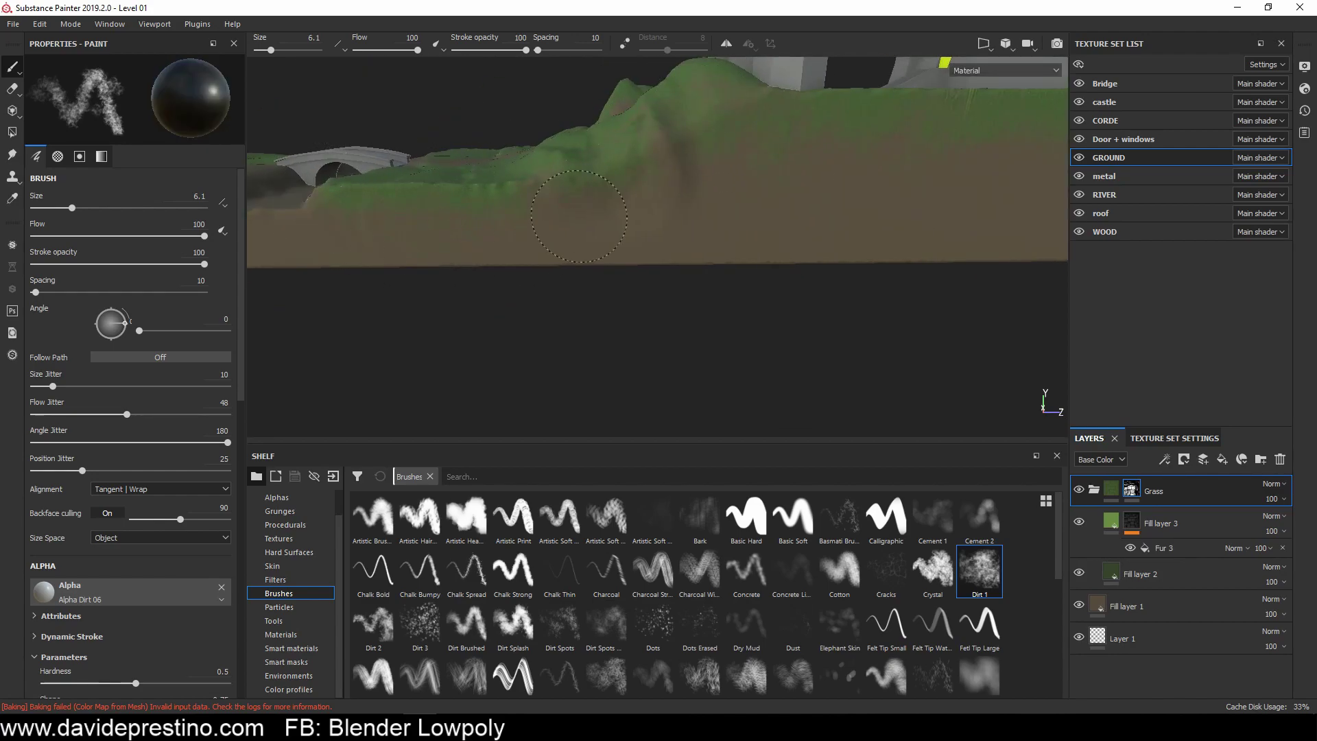
pyautogui.moveTo(578, 216)
pyautogui.keyDown('alt'); pyautogui.mouseDown()
pyautogui.moveTo(661, 293)
pyautogui.moveTo(532, 282)
pyautogui.moveTo(395, 219)
pyautogui.moveTo(690, 333)
pyautogui.moveTo(851, 352)
pyautogui.mouseUp(); pyautogui.keyUp('alt')
pyautogui.keyDown('alt'); pyautogui.moveTo(329, 309); pyautogui.dragTo(591, 307); pyautogui.keyUp('alt')
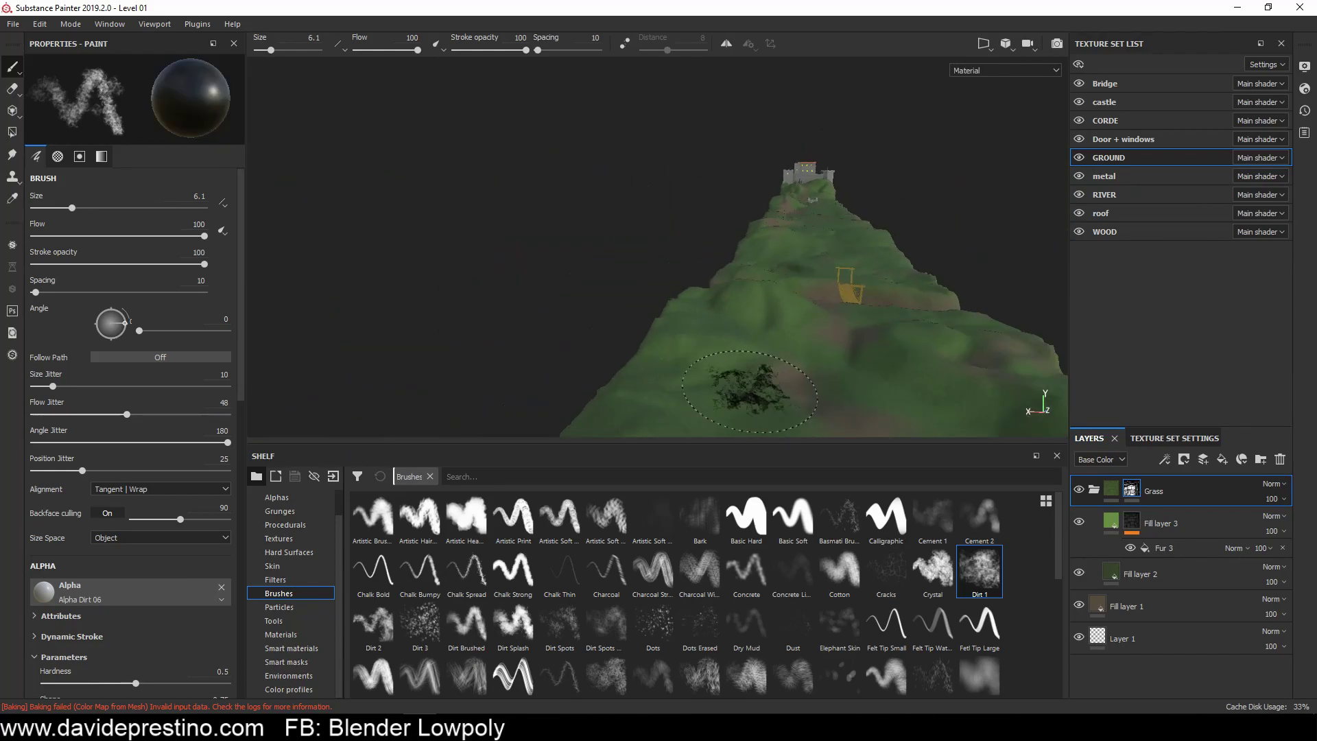
pyautogui.scroll(-5, 721, 250)
pyautogui.moveTo(720, 250)
pyautogui.keyDown('alt'); pyautogui.mouseDown()
pyautogui.moveTo(764, 220)
pyautogui.moveTo(544, 220)
pyautogui.mouseUp(); pyautogui.keyUp('alt')
pyautogui.scroll(2, 552, 304)
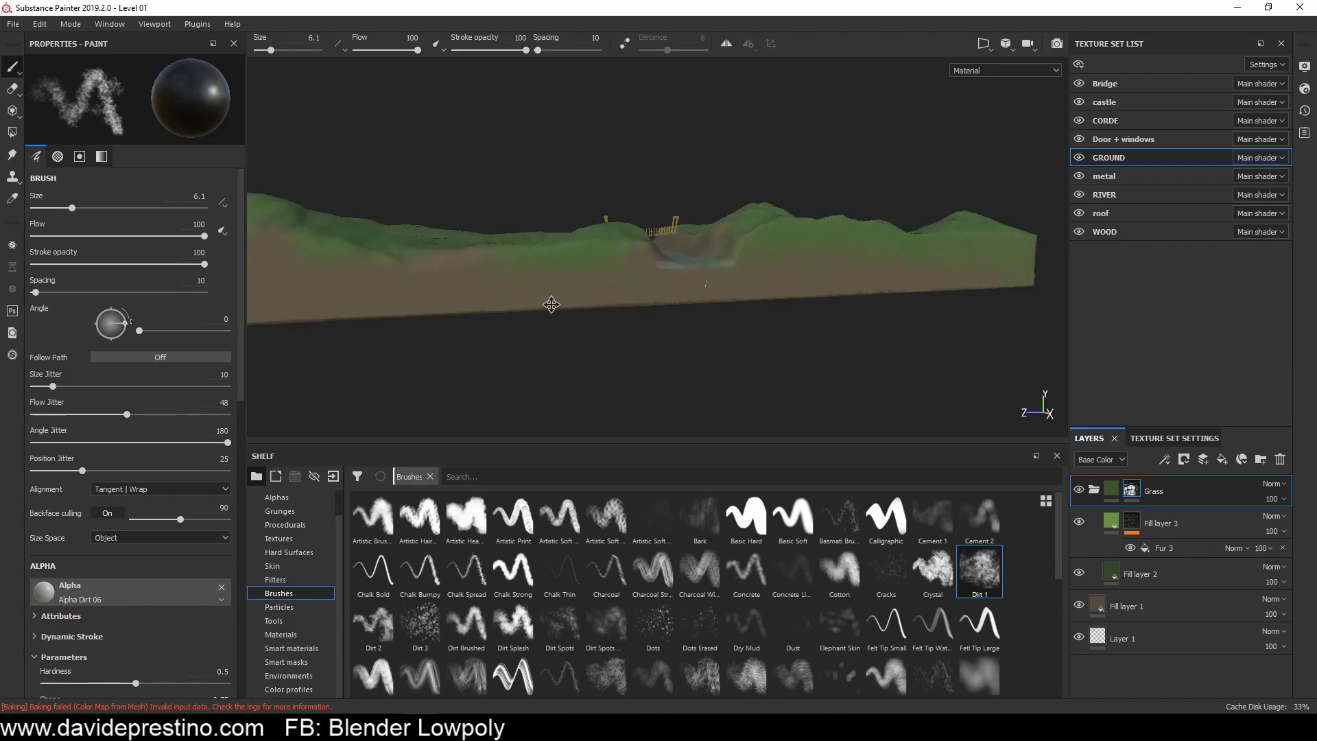
# Step: Continue dirt strokes along the terrain strip and grassy slopes, then frame the terrain
pyautogui.keyDown('alt'); pyautogui.moveTo(631, 265); pyautogui.dragTo(743, 288); pyautogui.keyUp('alt')
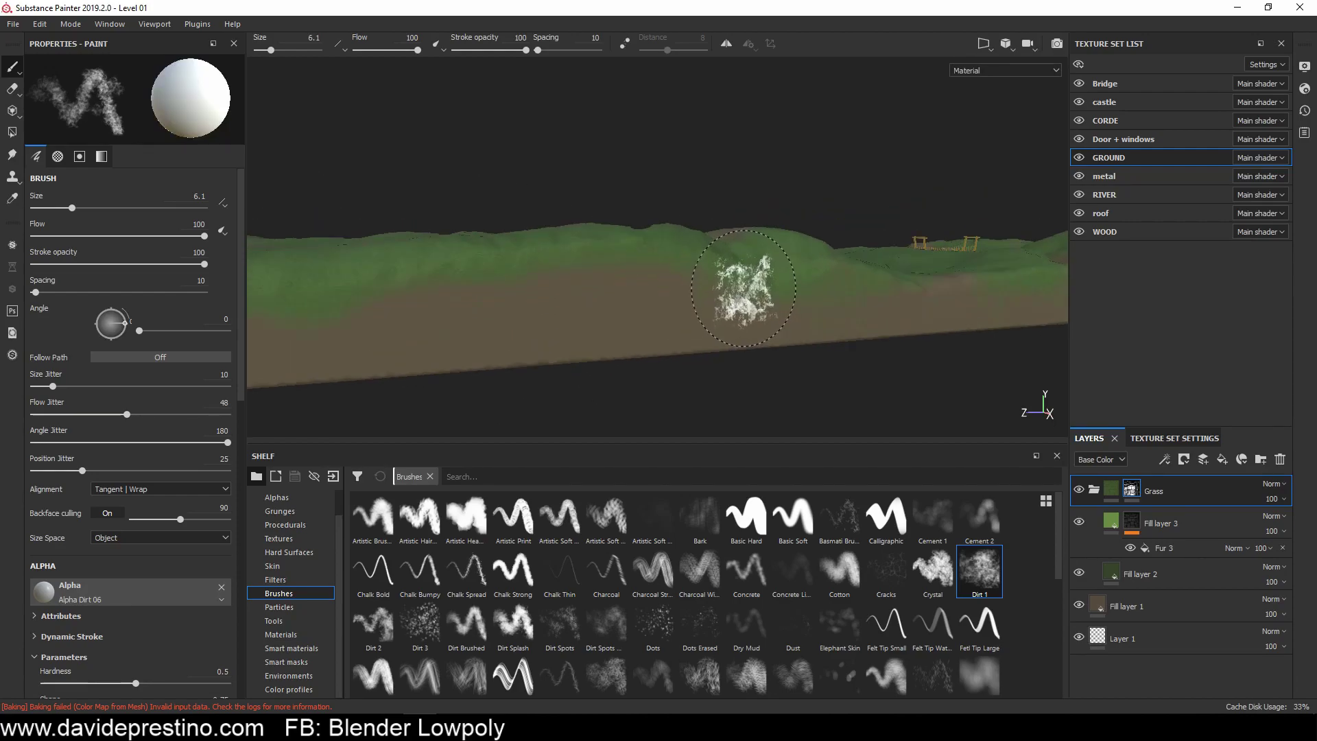
pyautogui.keyDown('alt'); pyautogui.moveTo(505, 355); pyautogui.dragTo(666, 222); pyautogui.keyUp('alt')
pyautogui.keyDown('alt'); pyautogui.moveTo(535, 314); pyautogui.dragTo(484, 252); pyautogui.keyUp('alt')
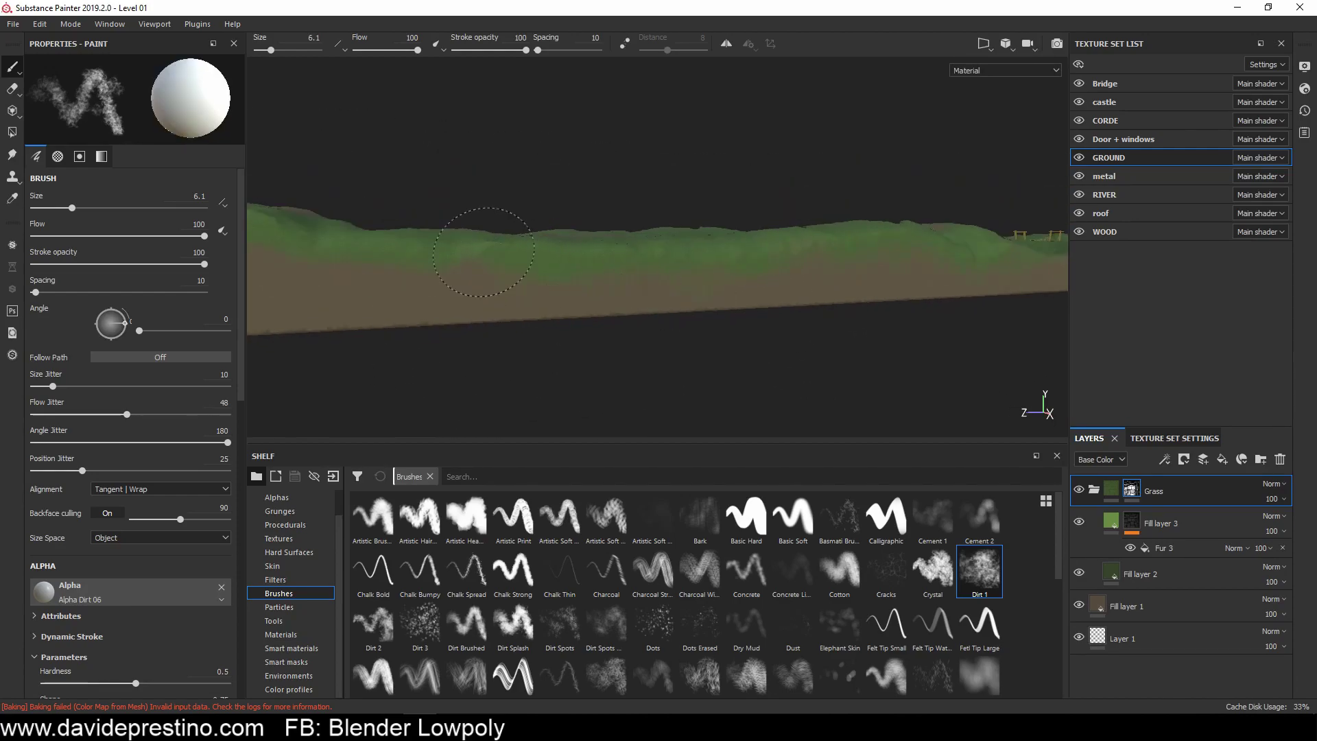
pyautogui.keyDown('alt'); pyautogui.moveTo(464, 355); pyautogui.dragTo(640, 243); pyautogui.keyUp('alt')
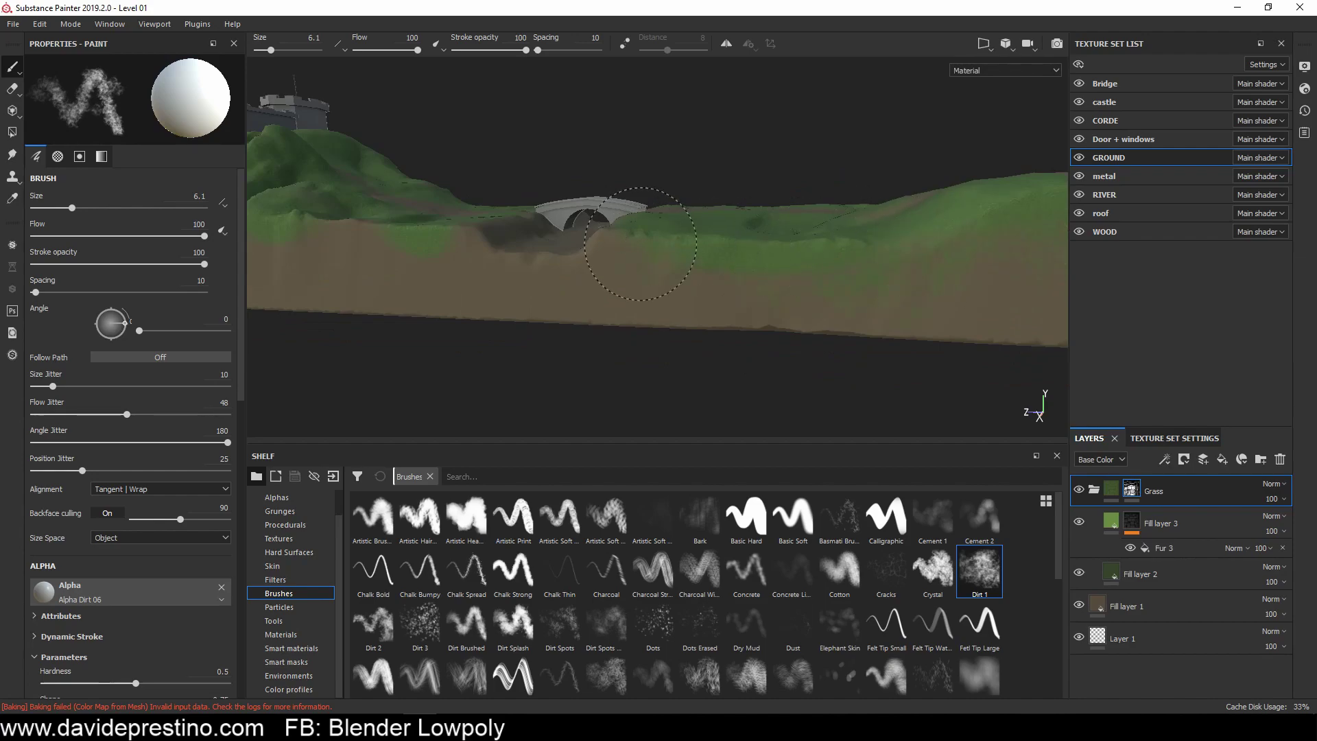
pyautogui.keyDown('alt'); pyautogui.moveTo(764, 346); pyautogui.dragTo(465, 235); pyautogui.keyUp('alt')
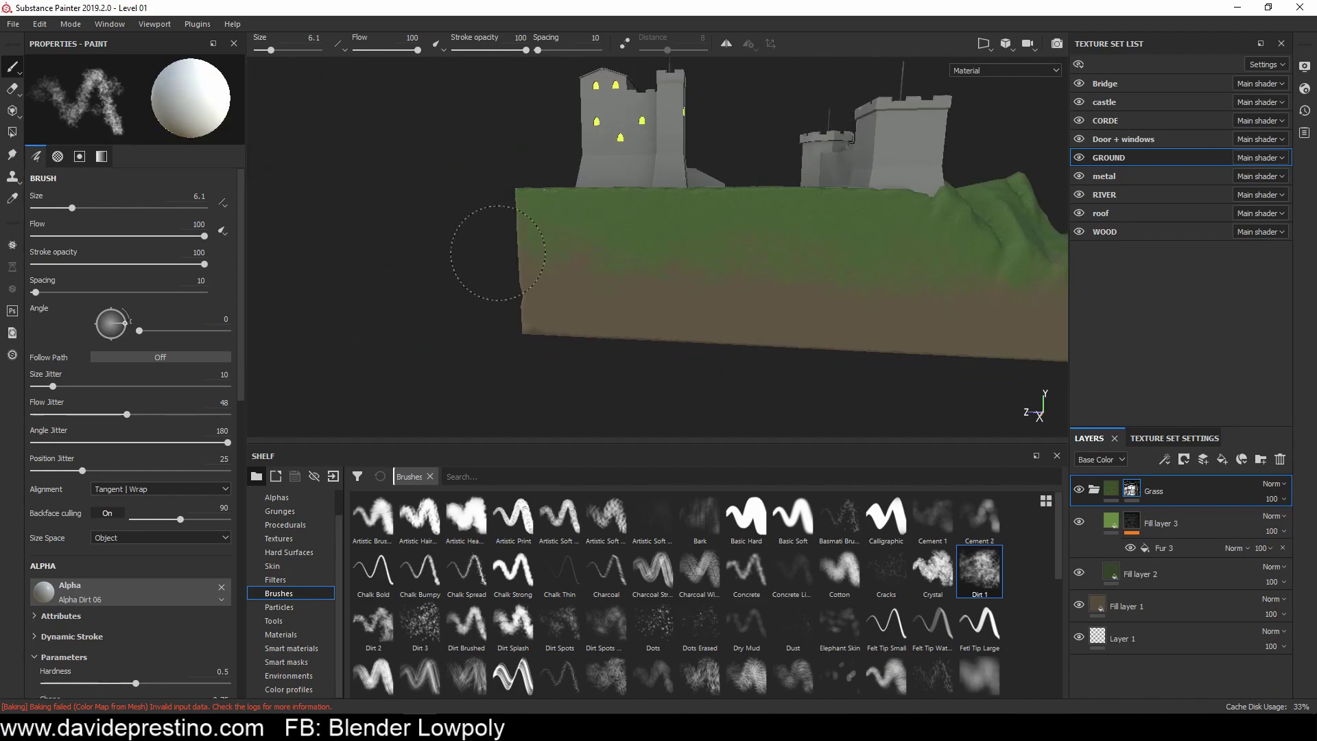
pyautogui.moveTo(605, 299)
pyautogui.keyDown('alt'); pyautogui.mouseDown()
pyautogui.moveTo(919, 439)
pyautogui.moveTo(741, 146)
pyautogui.mouseUp(); pyautogui.keyUp('alt')
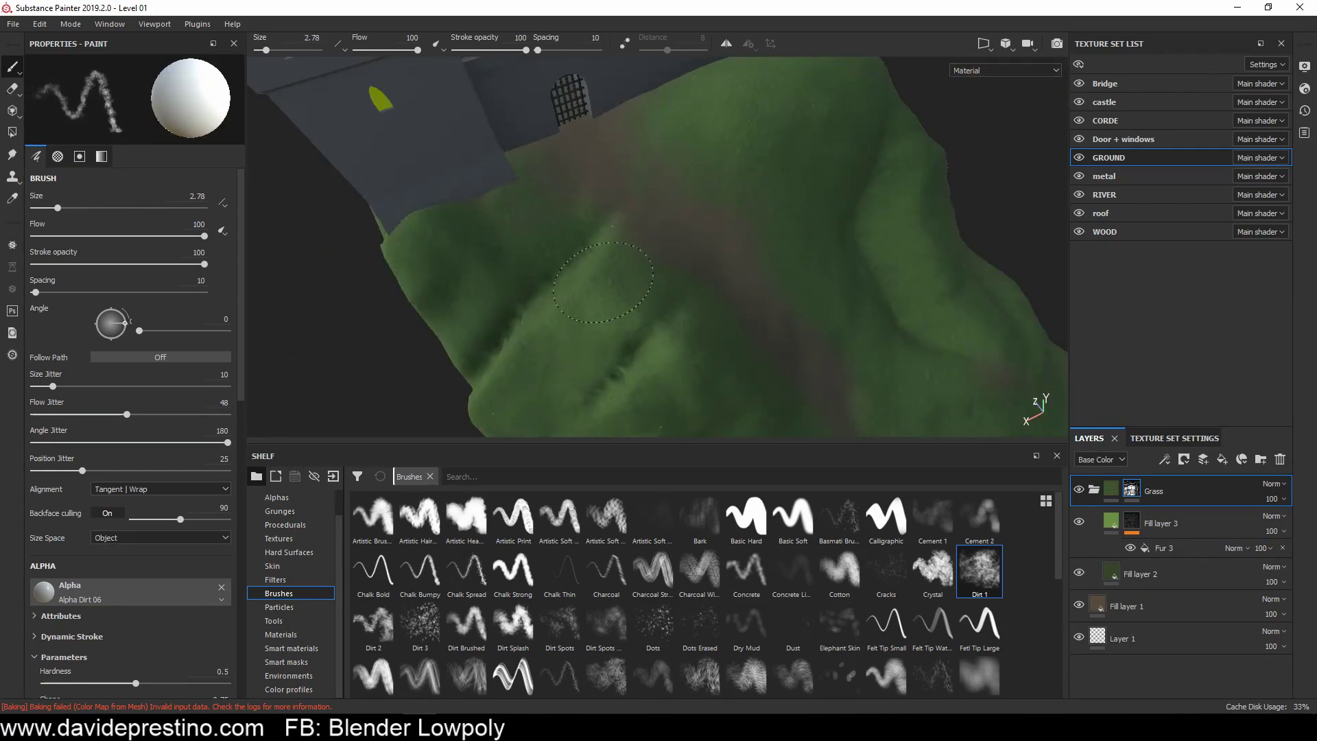
pyautogui.moveTo(602, 282)
pyautogui.keyDown('alt'); pyautogui.mouseDown()
pyautogui.moveTo(809, 353)
pyautogui.moveTo(509, 358)
pyautogui.mouseUp(); pyautogui.keyUp('alt')
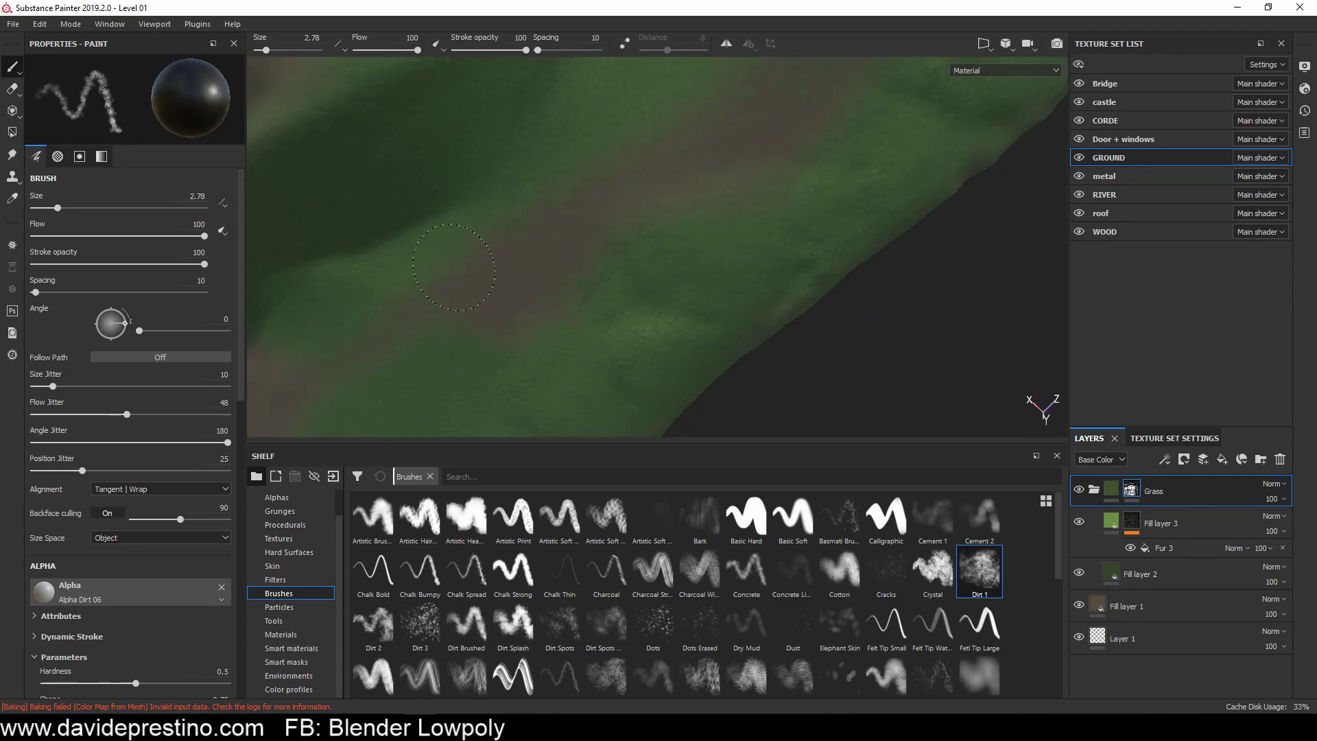
pyautogui.moveTo(454, 267)
pyautogui.keyDown('alt'); pyautogui.mouseDown()
pyautogui.moveTo(561, 193)
pyautogui.moveTo(596, 191)
pyautogui.moveTo(430, 329)
pyautogui.moveTo(332, 269)
pyautogui.moveTo(481, 295)
pyautogui.moveTo(715, 282)
pyautogui.moveTo(705, 230)
pyautogui.moveTo(892, 343)
pyautogui.mouseUp(); pyautogui.keyUp('alt')
pyautogui.press('f')
# Step: Add a white fill layer above Fill layer 3 and hide it behind a black mask
pyautogui.click(1222, 459)
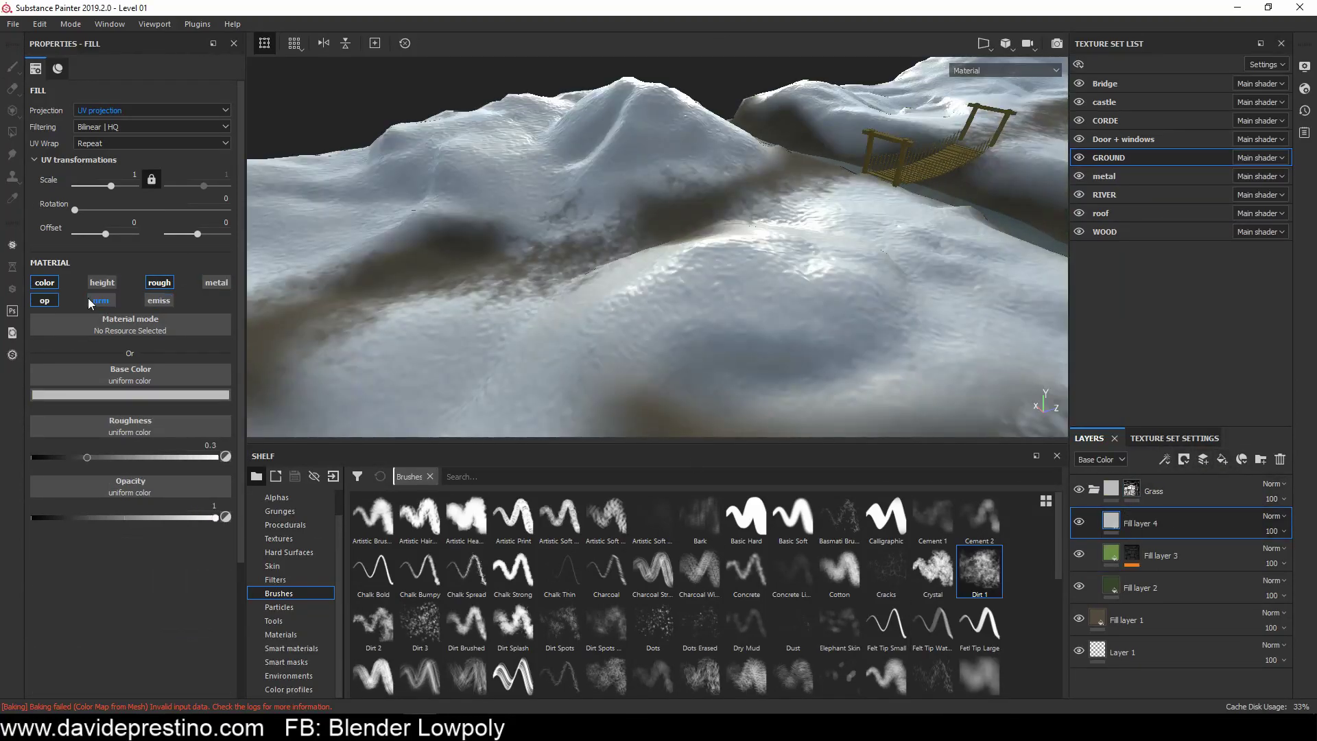
pyautogui.click(130, 394)
pyautogui.click(383, 342)
pyautogui.click(1201, 491)
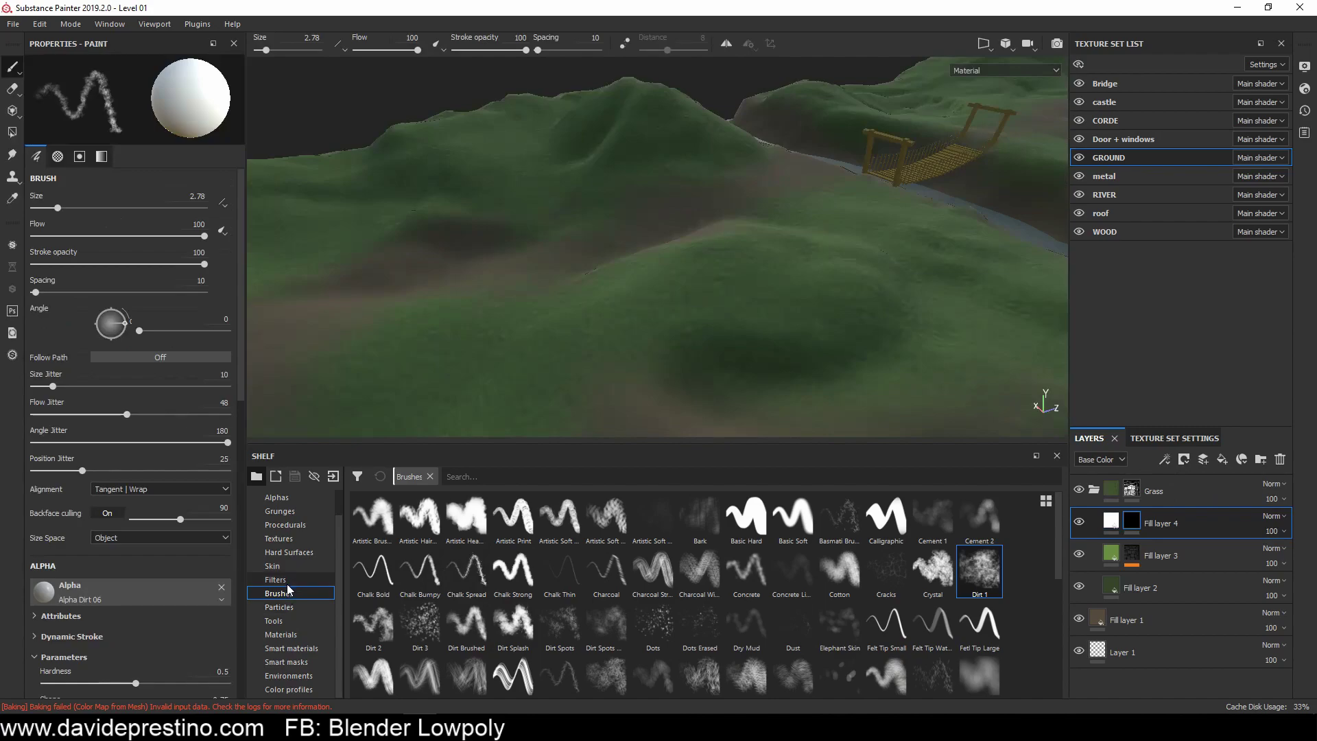
pyautogui.click(285, 525)
pyautogui.scroll(-3, 631, 608)
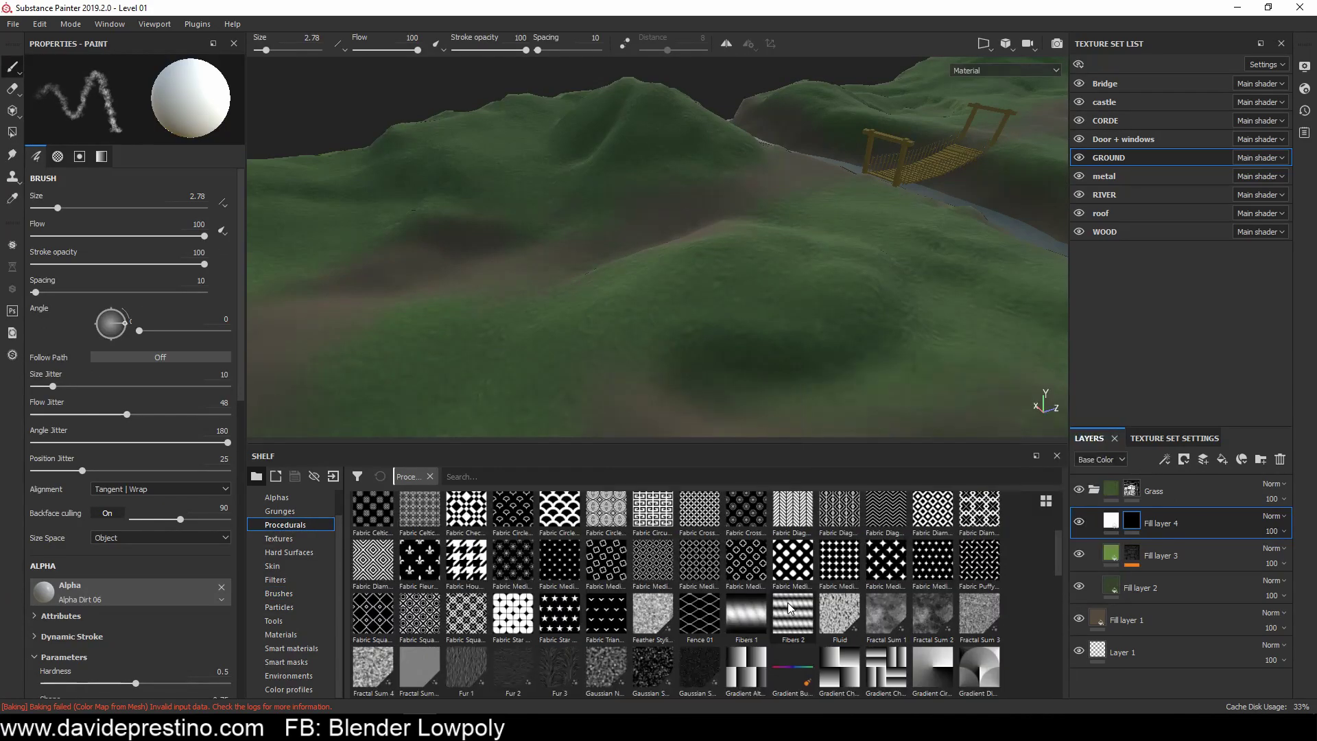
pyautogui.scroll(-3, 679, 615)
pyautogui.scroll(-2, 720, 621)
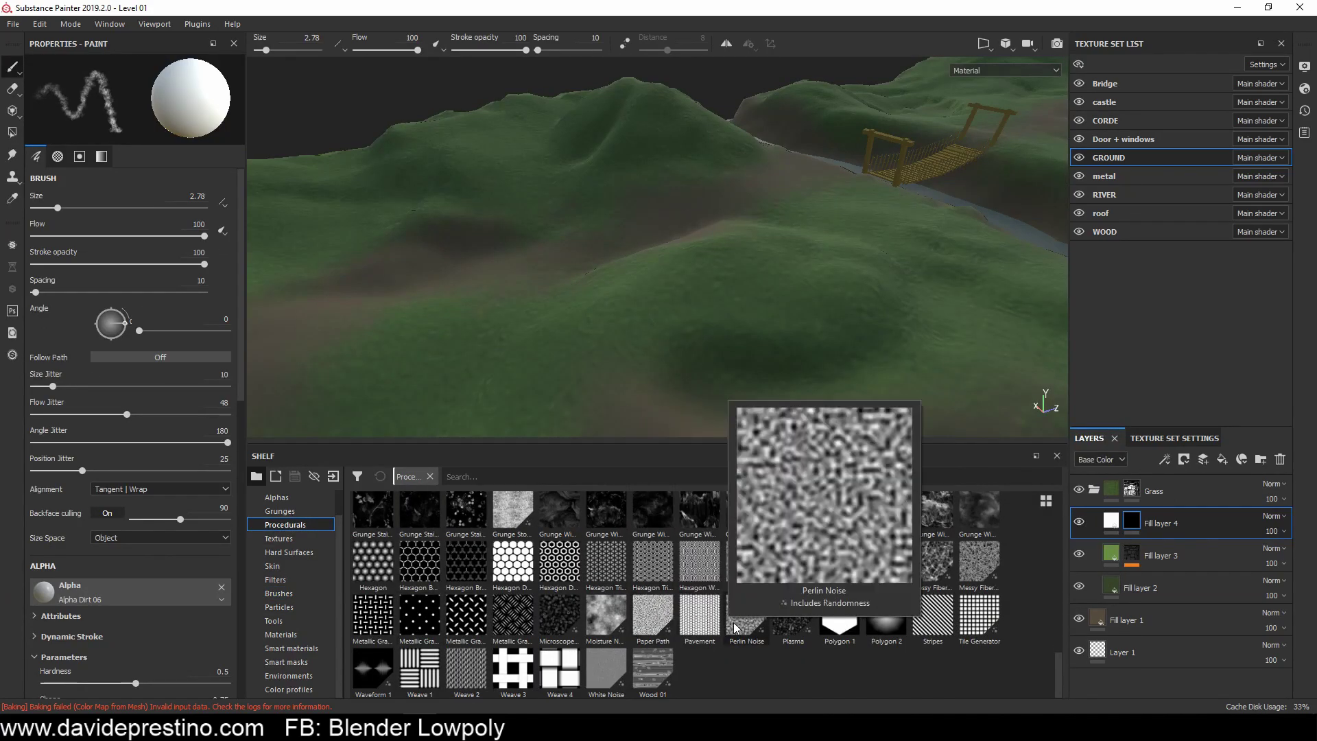
# Step: Fill the mask with Perlin Noise, tuning scale, balance, contrast and disorder into sparse white speckles
pyautogui.click(753, 616)
pyautogui.click(1182, 511)
pyautogui.moveTo(747, 616); pyautogui.dragTo(44, 288)
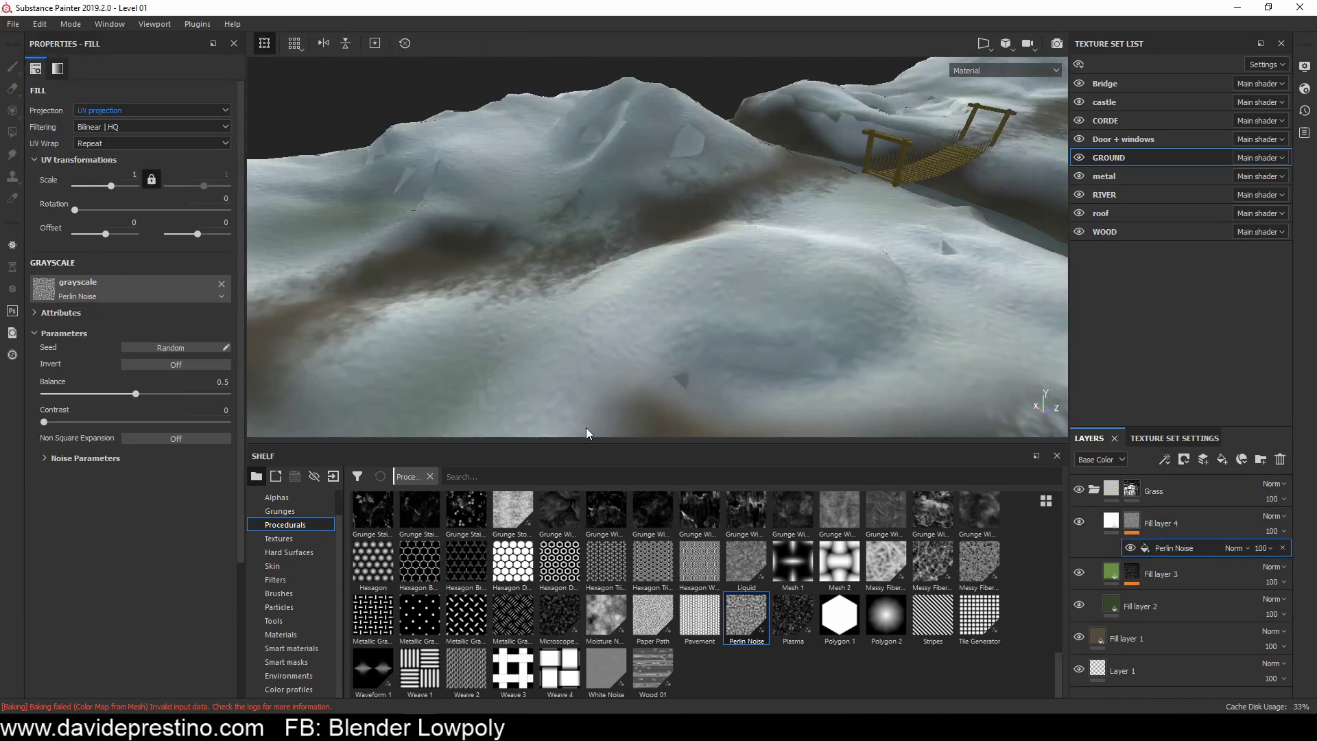
pyautogui.moveTo(136, 393); pyautogui.dragTo(68, 394)
pyautogui.moveTo(111, 186); pyautogui.dragTo(132, 186)
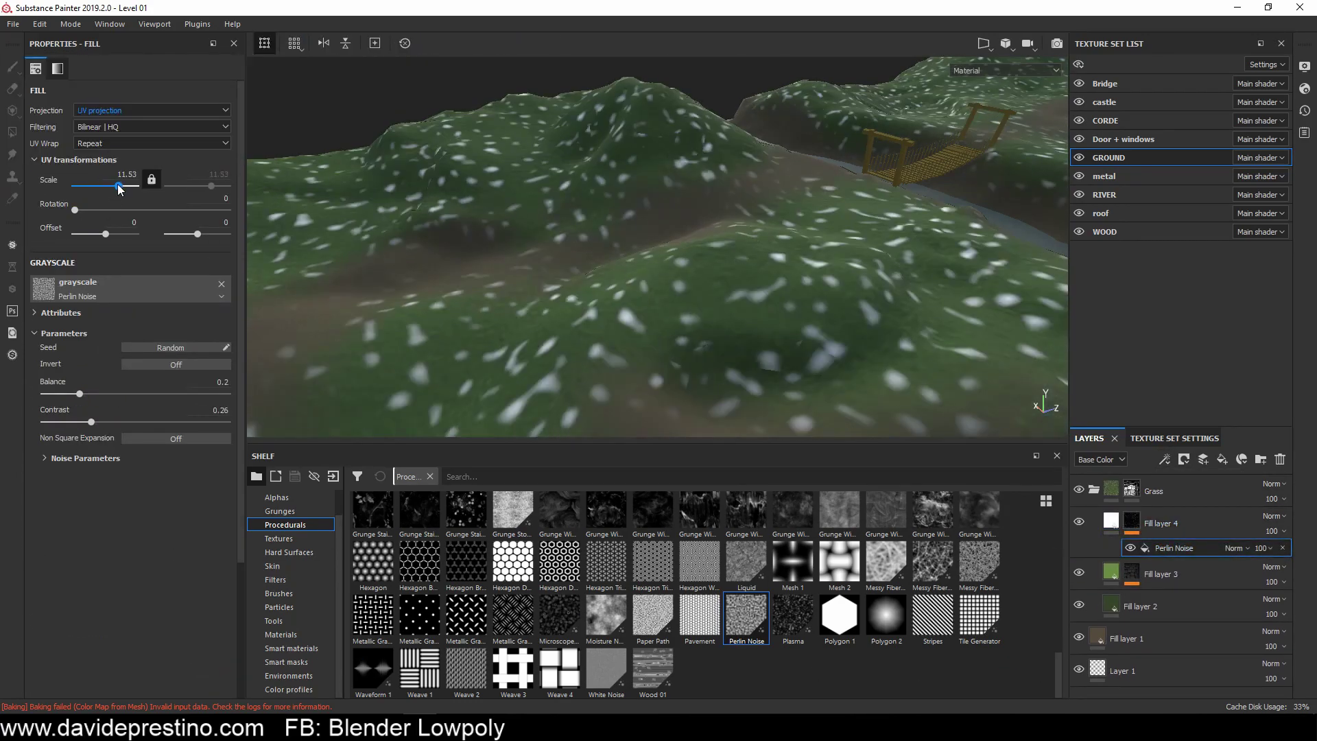
pyautogui.moveTo(44, 422); pyautogui.dragTo(304, 412)
pyautogui.click(46, 458)
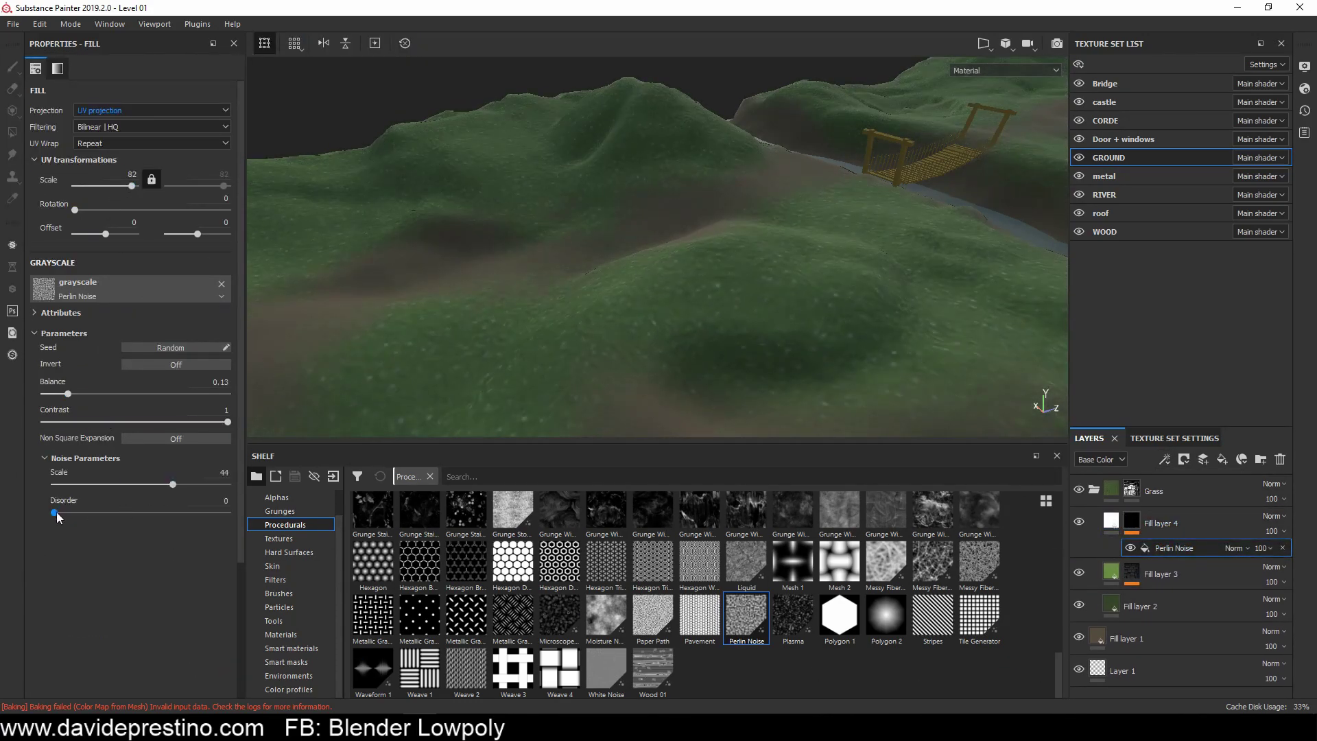
pyautogui.scroll(3, 609, 367)
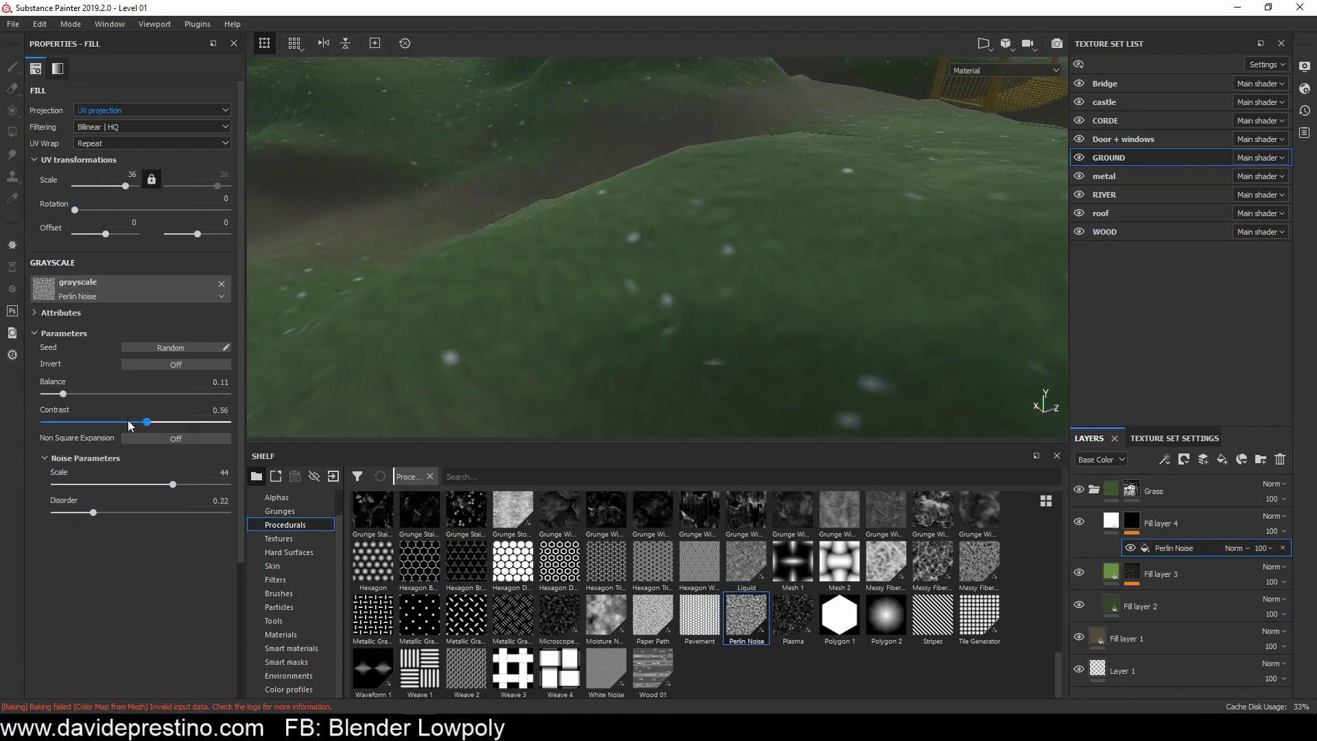
pyautogui.moveTo(176, 516); pyautogui.dragTo(144, 513)
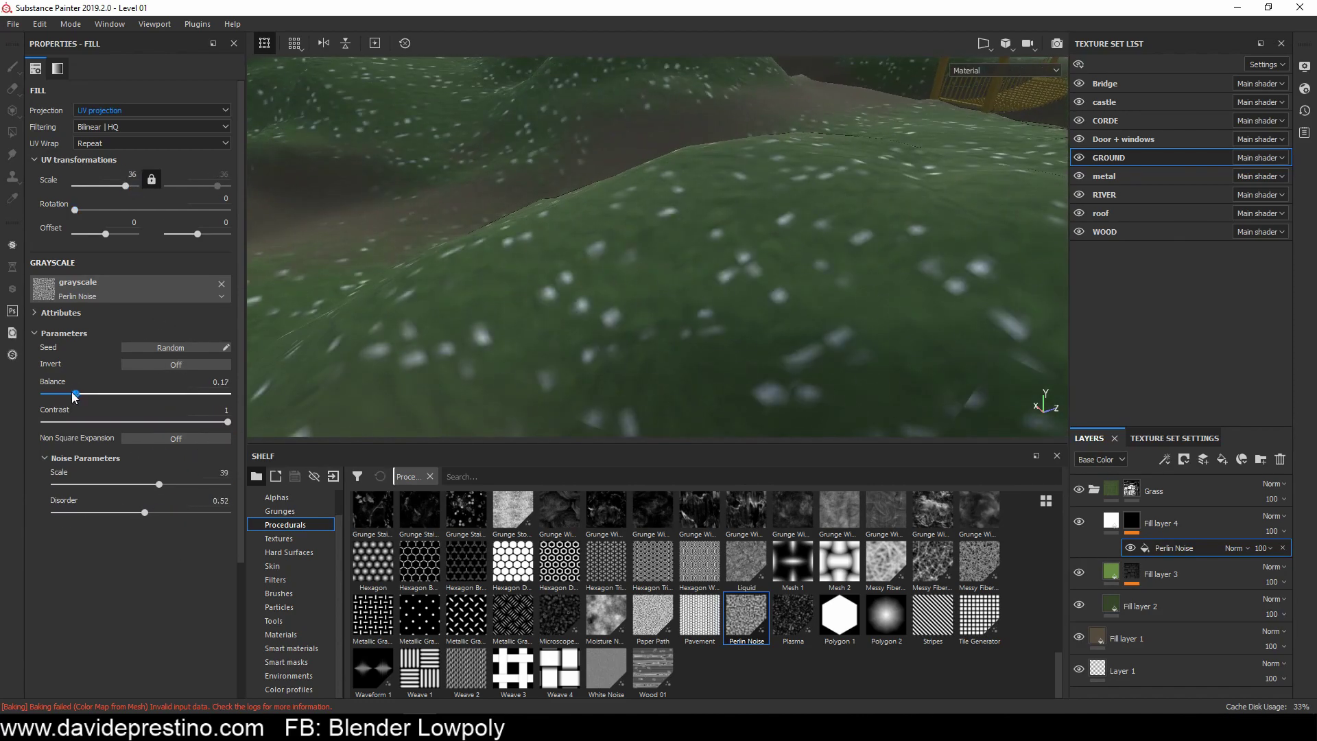
pyautogui.keyDown('alt'); pyautogui.moveTo(480, 274); pyautogui.dragTo(547, 198); pyautogui.keyUp('alt')
# Step: Duplicate the speckle layer and make the copy's speckles yellow
pyautogui.rightClick(1159, 523)
pyautogui.click(1198, 291)
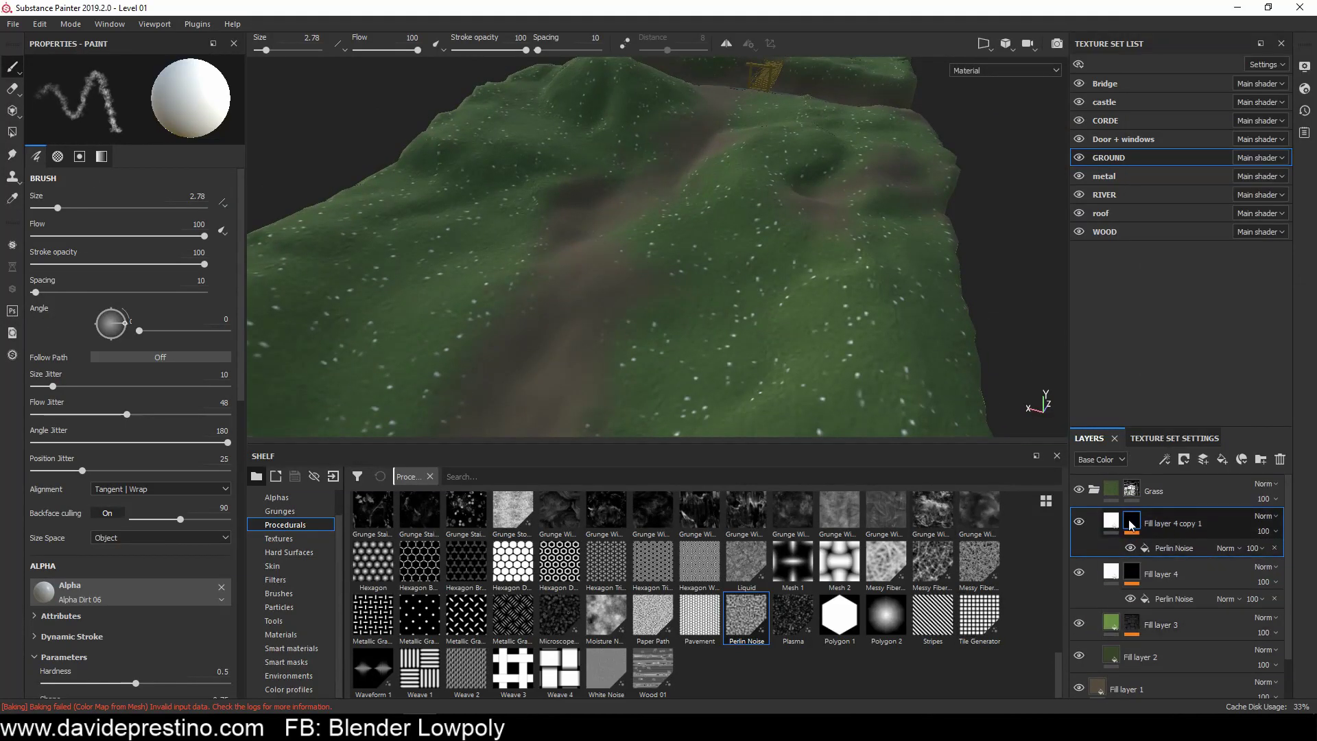
pyautogui.click(138, 395)
pyautogui.moveTo(248, 448); pyautogui.dragTo(248, 522)
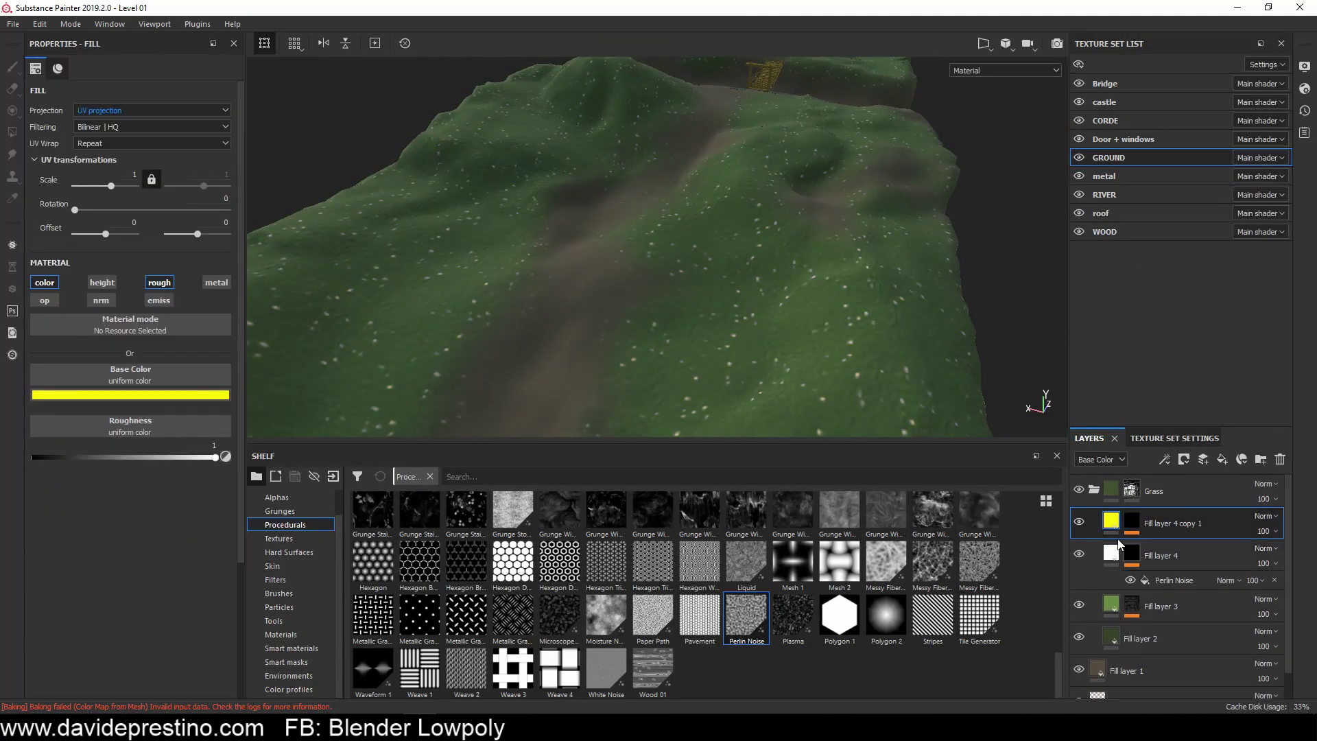
pyautogui.click(1174, 548)
pyautogui.moveTo(604, 393)
pyautogui.keyDown('alt'); pyautogui.mouseDown()
pyautogui.moveTo(838, 316)
pyautogui.moveTo(796, 355)
pyautogui.moveTo(519, 284)
pyautogui.mouseUp(); pyautogui.keyUp('alt')
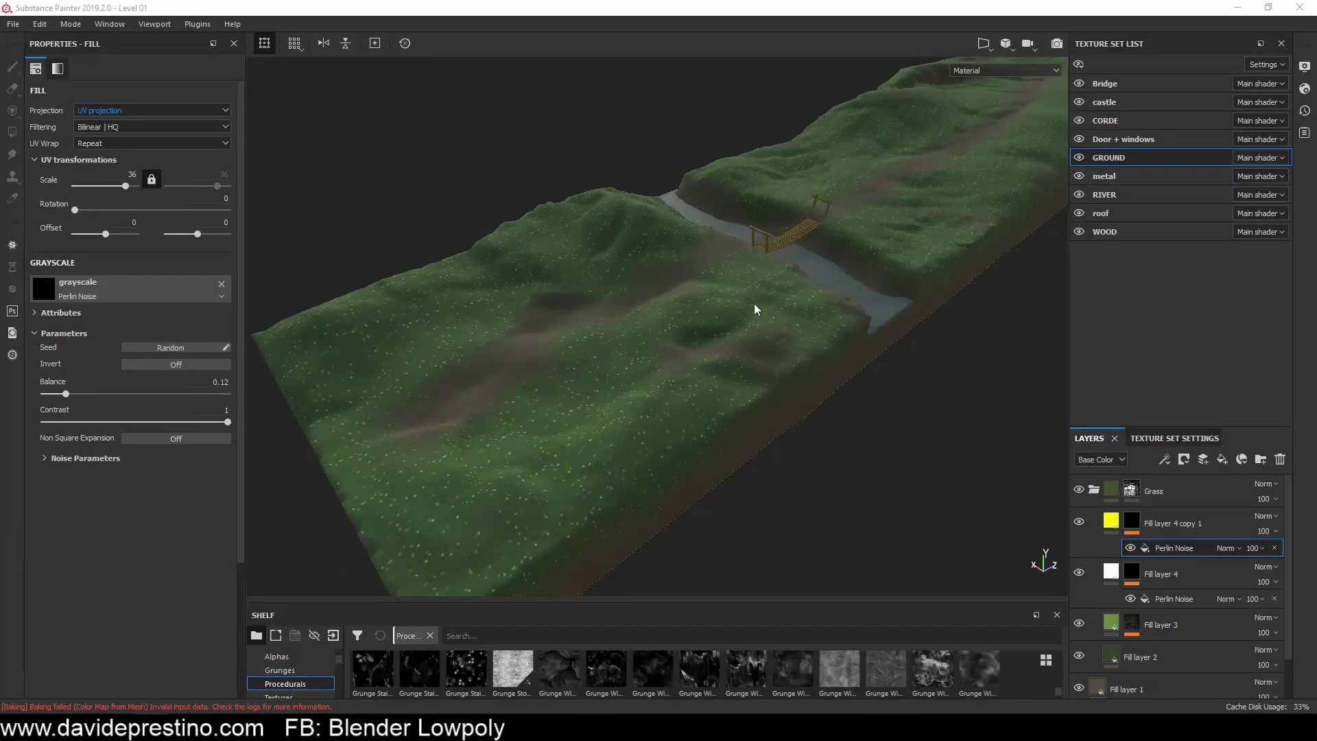
pyautogui.keyDown('alt'); pyautogui.moveTo(758, 302); pyautogui.dragTo(700, 357); pyautogui.keyUp('alt')
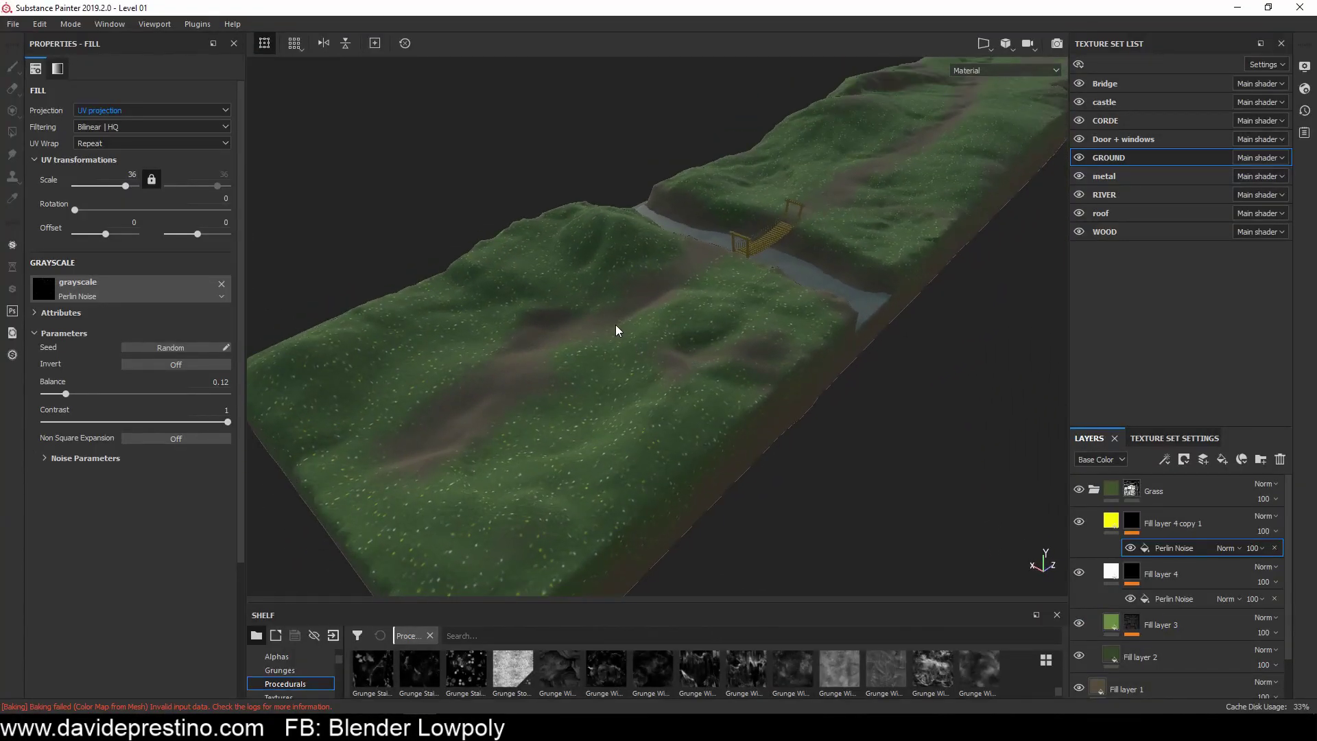
pyautogui.keyDown('alt'); pyautogui.moveTo(616, 331); pyautogui.dragTo(882, 318); pyautogui.keyUp('alt')
# Step: Create a Rock folder at the top holding a near-black fill layer
pyautogui.click(1222, 459)
pyautogui.moveTo(1153, 523); pyautogui.dragTo(1173, 488)
pyautogui.doubleClick(1175, 488)
pyautogui.click(1222, 459)
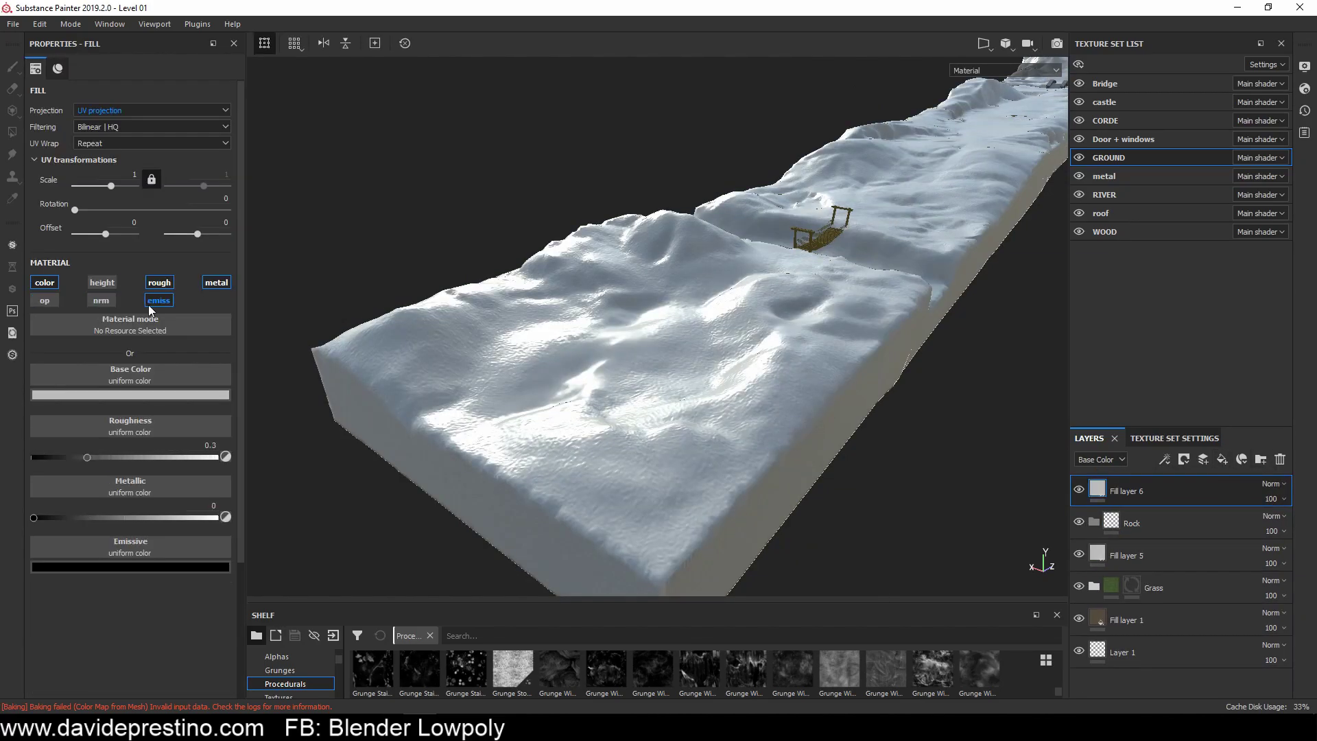
pyautogui.click(131, 395)
pyautogui.moveTo(370, 479); pyautogui.dragTo(373, 503)
pyautogui.keyDown('alt'); pyautogui.moveTo(549, 497); pyautogui.dragTo(995, 494); pyautogui.keyUp('alt')
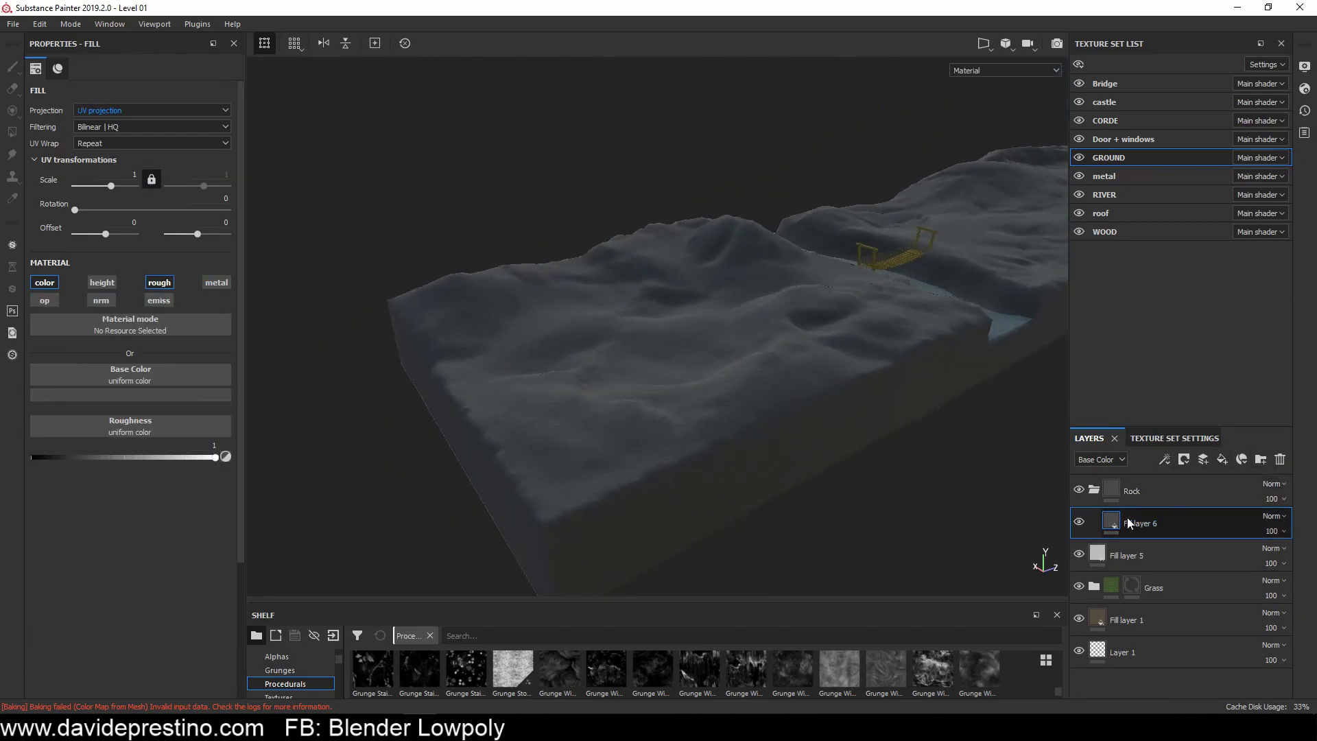
# Step: Duplicate Fill layer 6 and give the copy a lighter grey base colour
pyautogui.rightClick(1129, 523)
pyautogui.click(1170, 278)
pyautogui.click(131, 394)
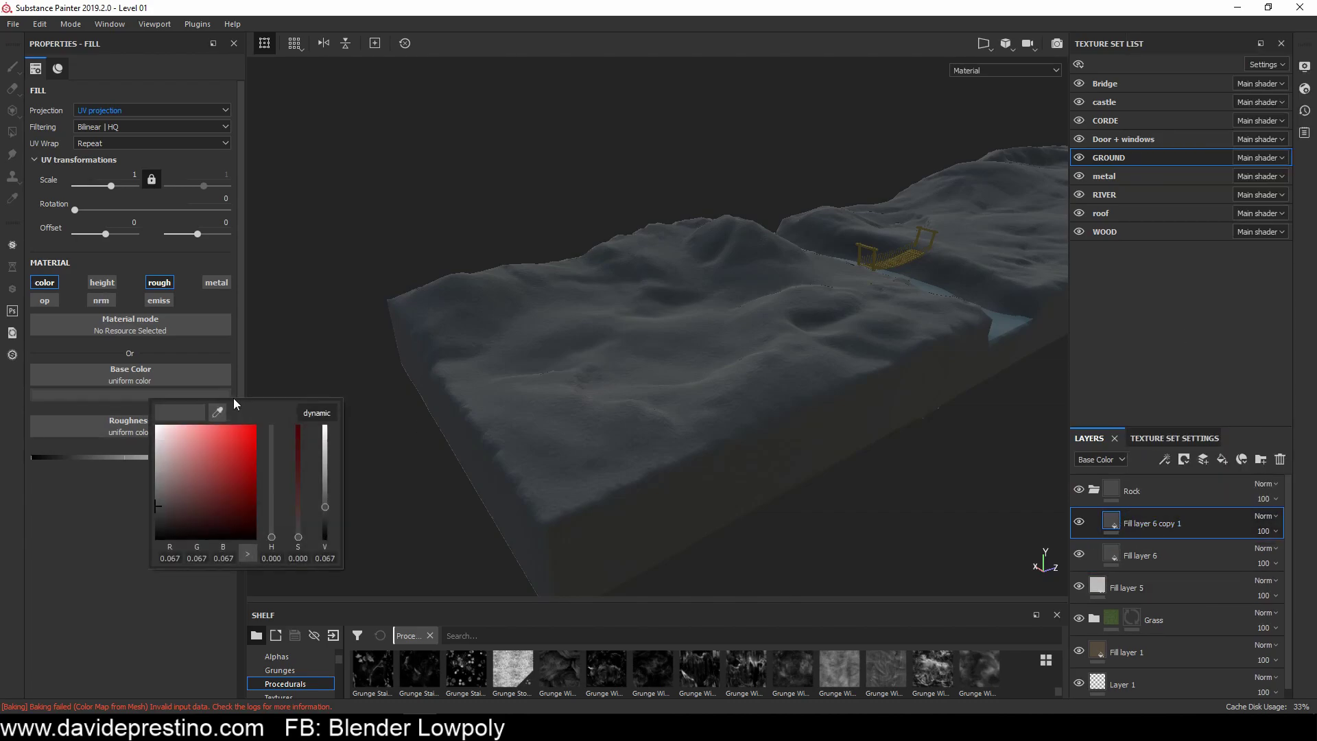
pyautogui.moveTo(205, 521); pyautogui.dragTo(172, 439)
# Step: Mask the grey copy with a Mask Builder - Legacy generator, reducing its top-down gradient for wider wear
pyautogui.rightClick(1163, 520)
pyautogui.click(1173, 422)
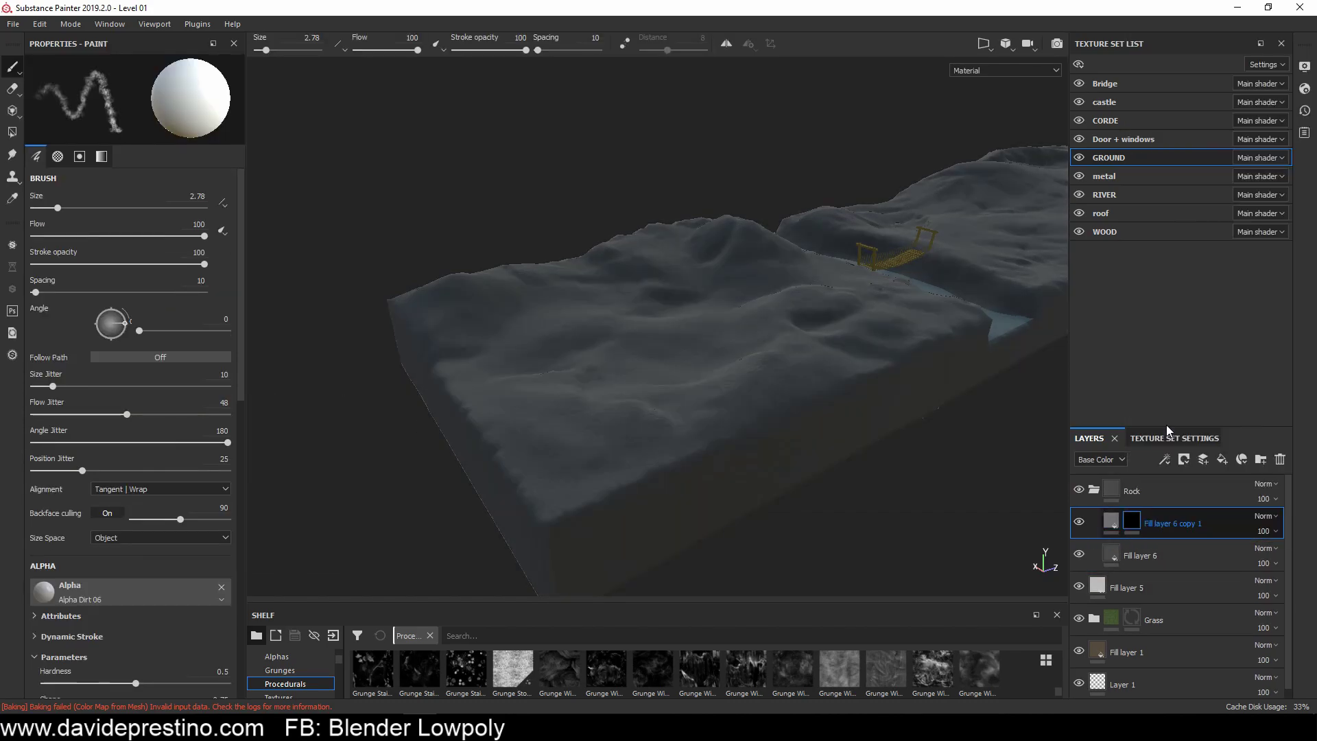
pyautogui.click(243, 177)
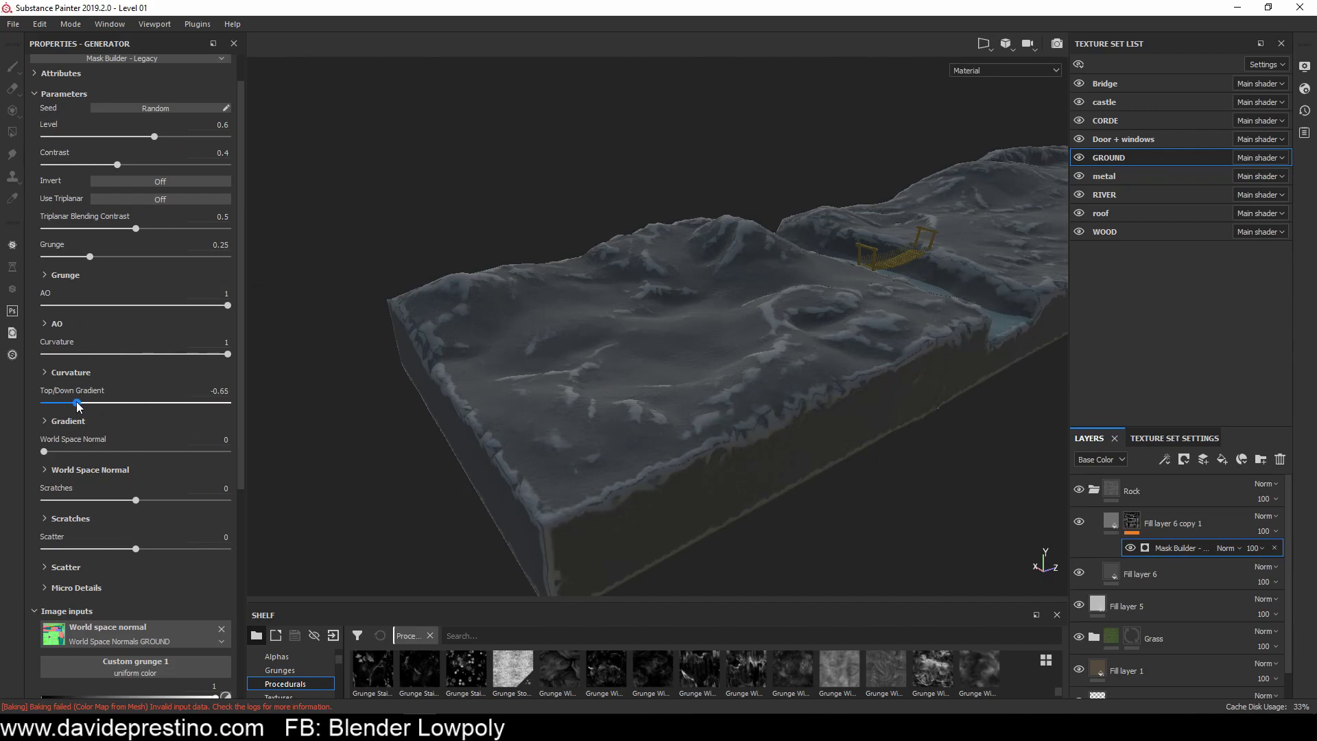
pyautogui.moveTo(100, 499); pyautogui.dragTo(132, 500)
pyautogui.scroll(-3, 144, 544)
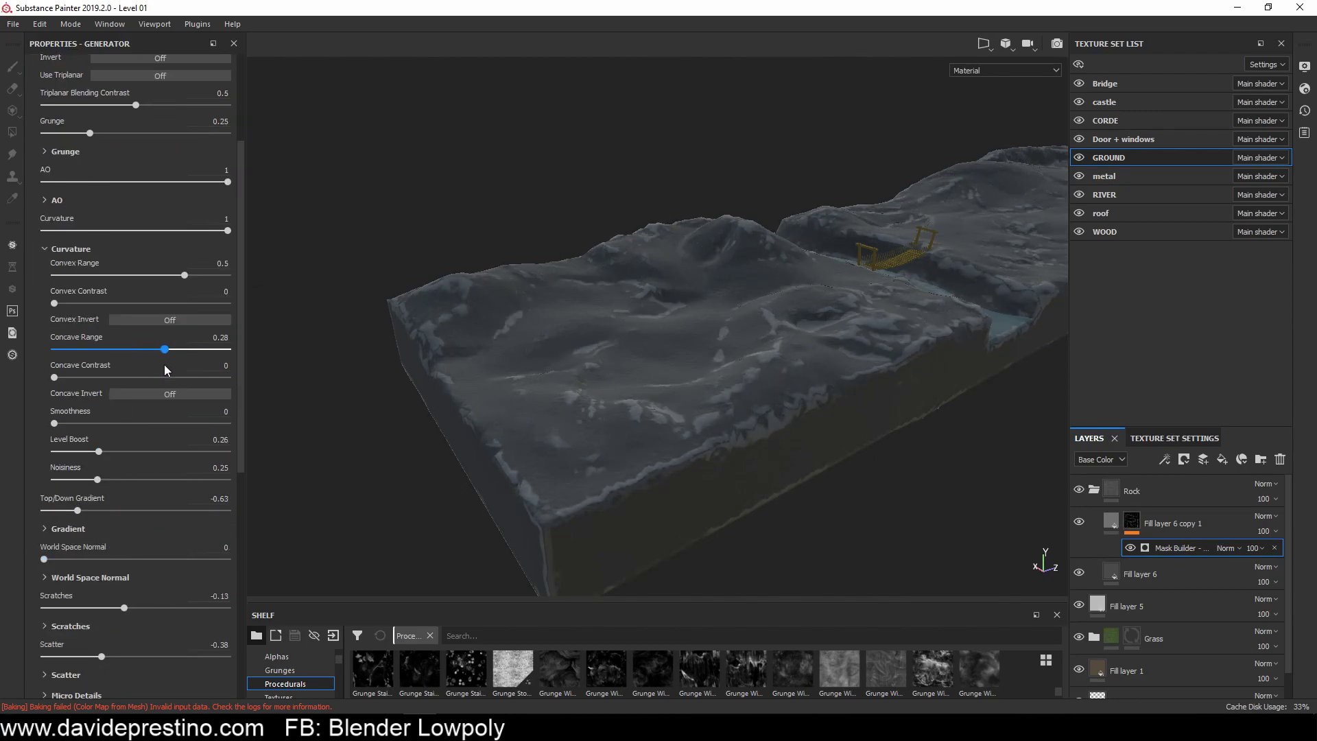
pyautogui.moveTo(78, 511); pyautogui.dragTo(131, 510)
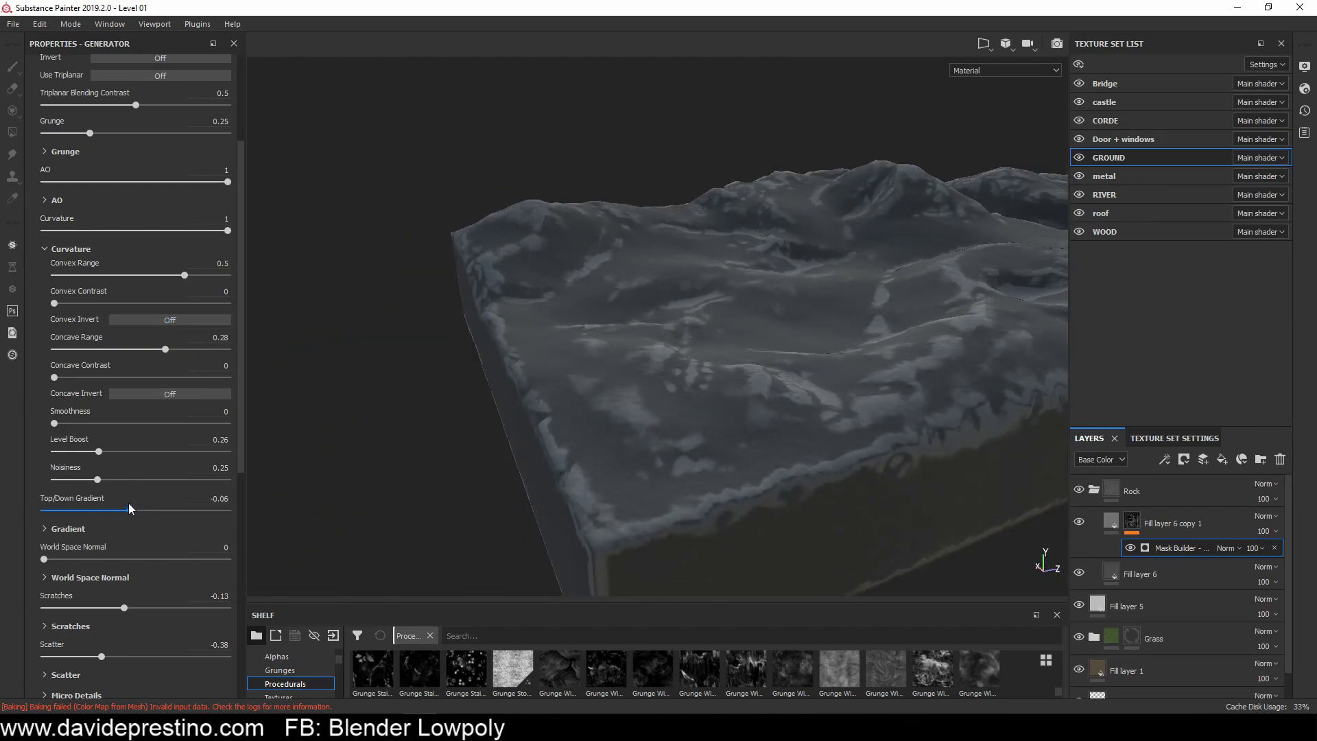
pyautogui.scroll(-3, 126, 525)
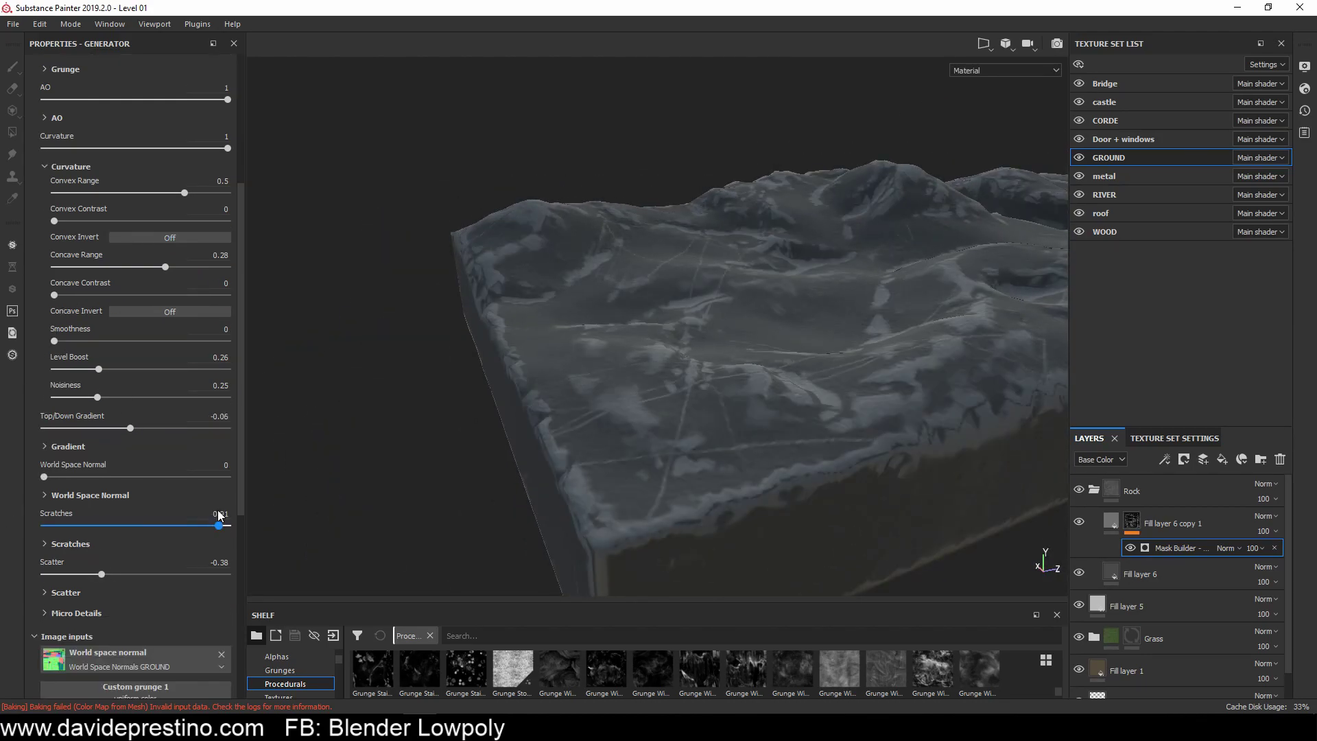
pyautogui.scroll(3, 103, 578)
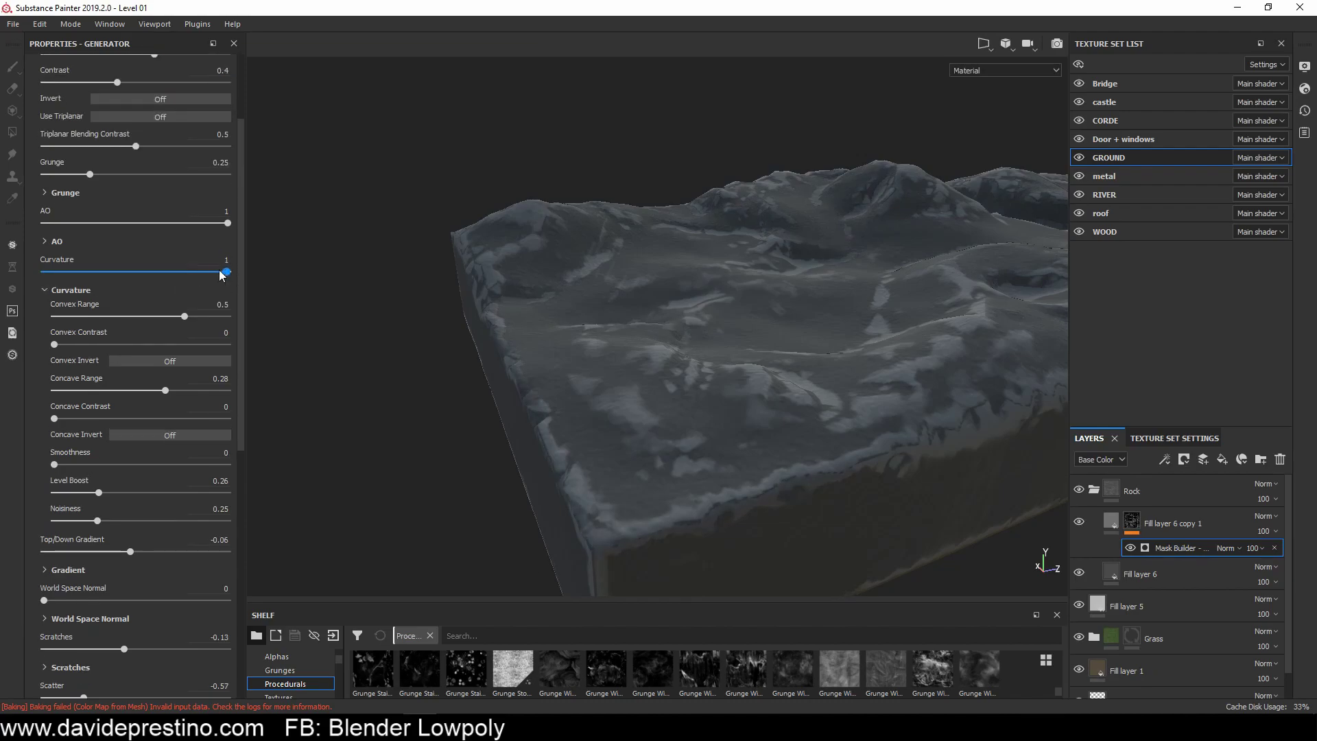
pyautogui.scroll(4, 96, 262)
pyautogui.scroll(2, 118, 208)
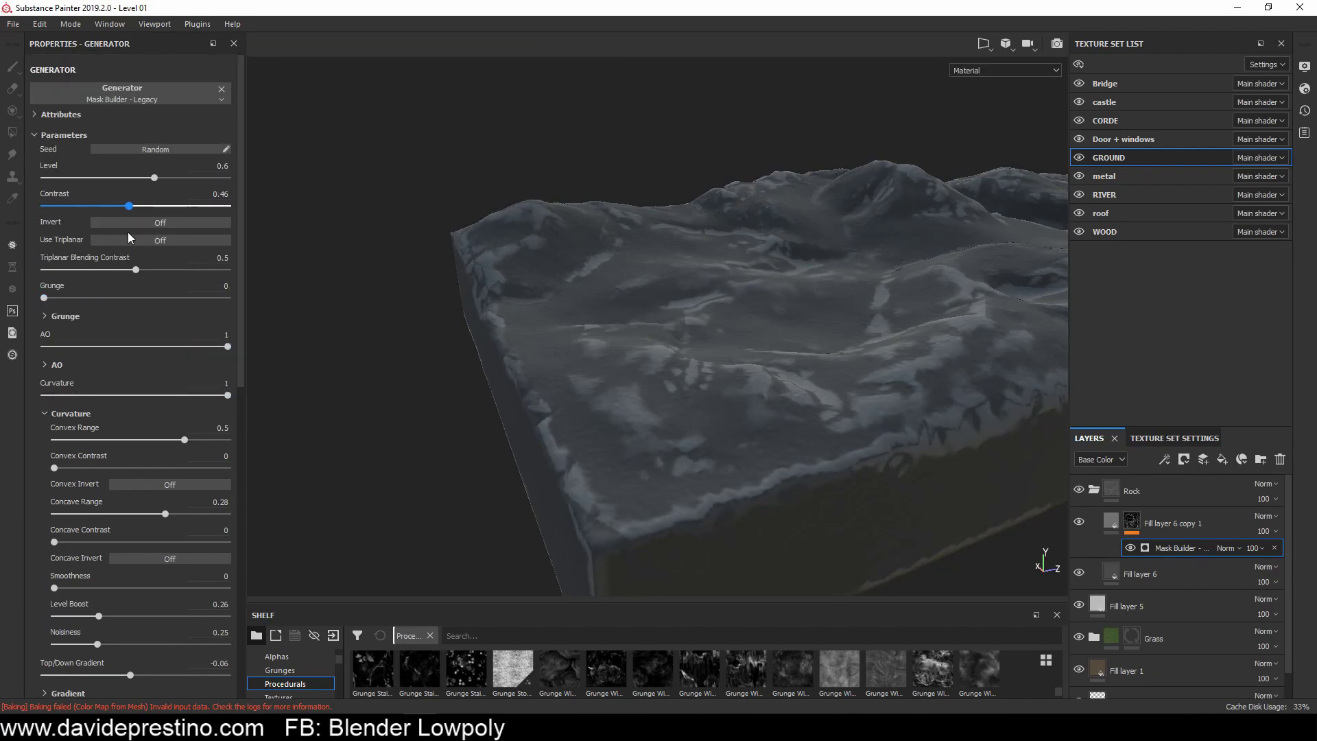
# Step: Add a new fill layer above the worn rock with Dirt 4 in its mask
pyautogui.click(1222, 459)
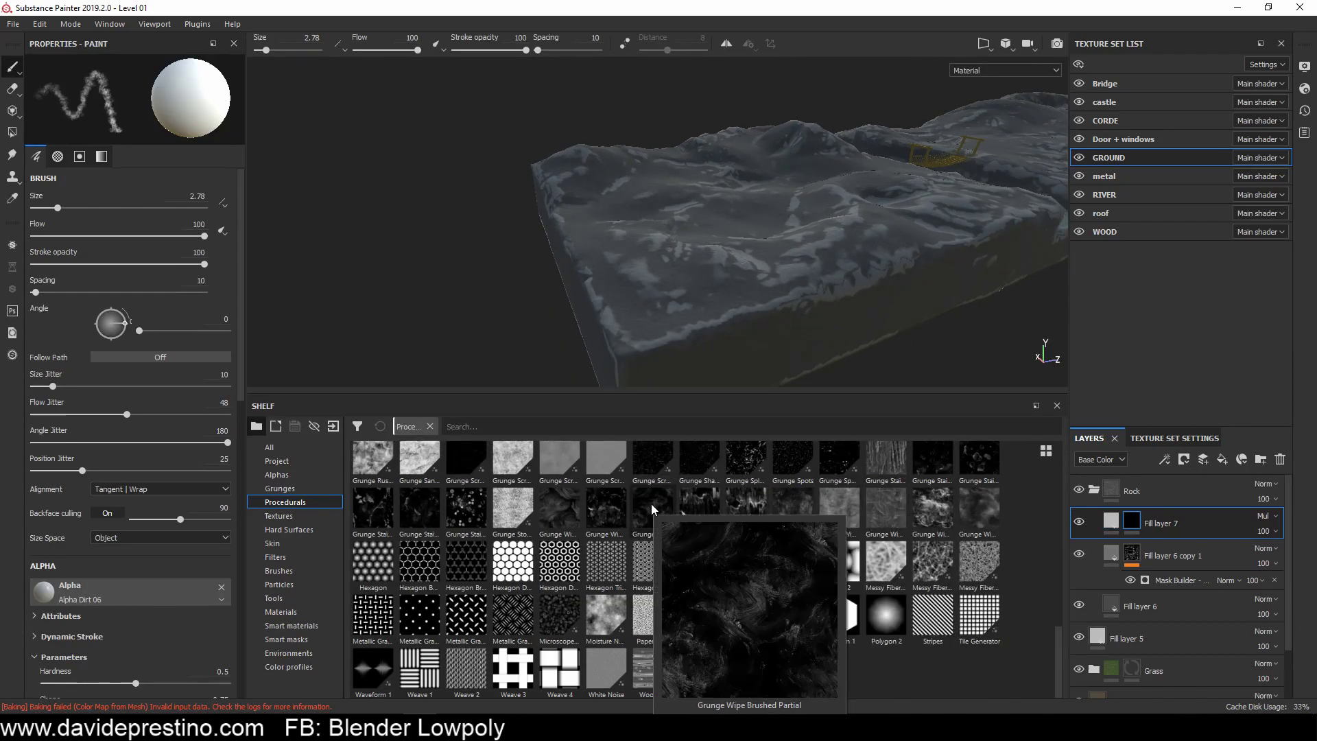
pyautogui.scroll(3, 618, 584)
pyautogui.scroll(3, 831, 627)
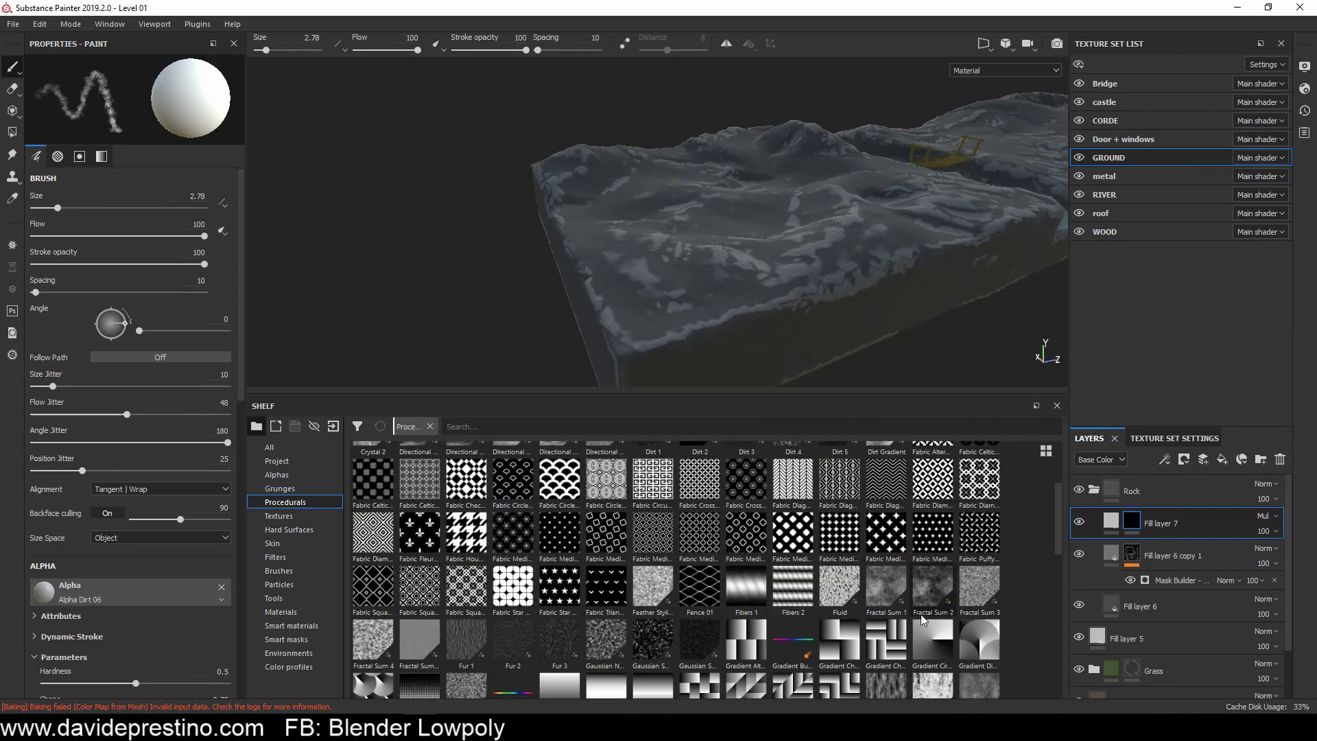
pyautogui.scroll(2, 831, 627)
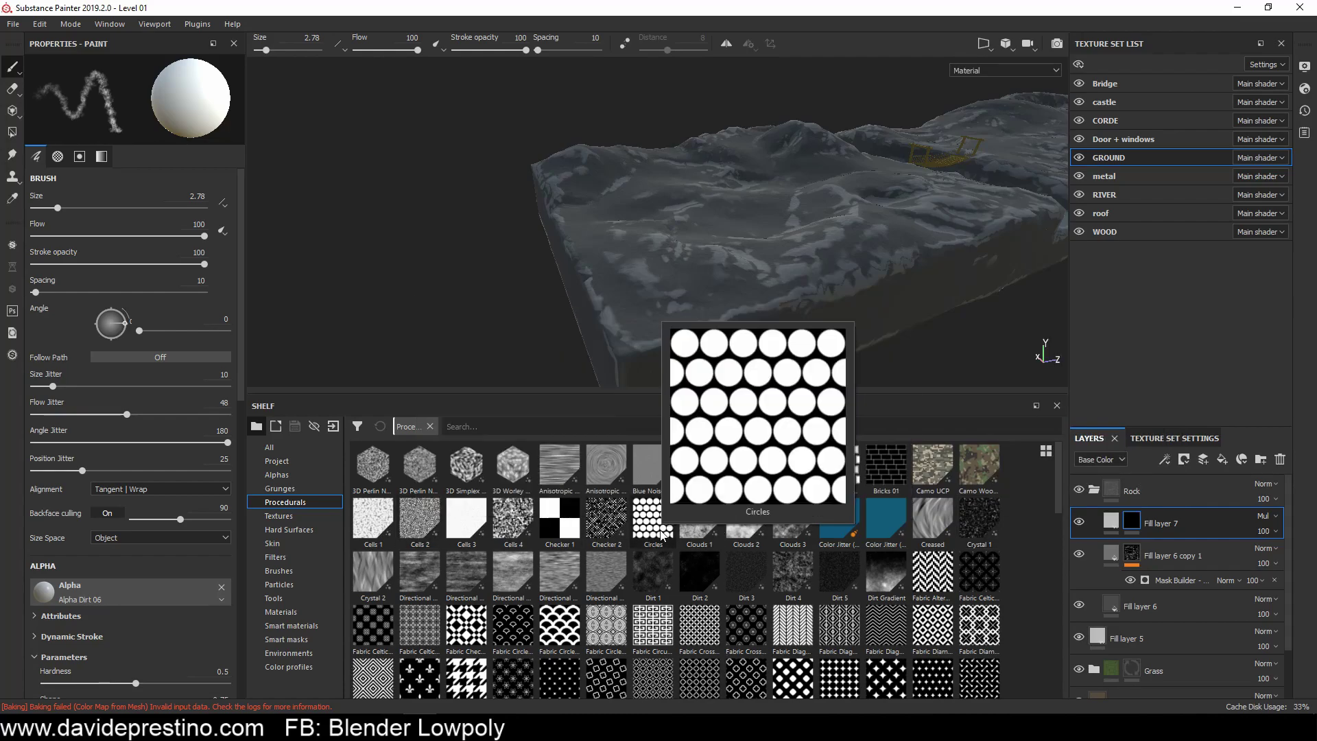
pyautogui.moveTo(793, 573); pyautogui.dragTo(1156, 576)
pyautogui.moveTo(1137, 529); pyautogui.dragTo(180, 292)
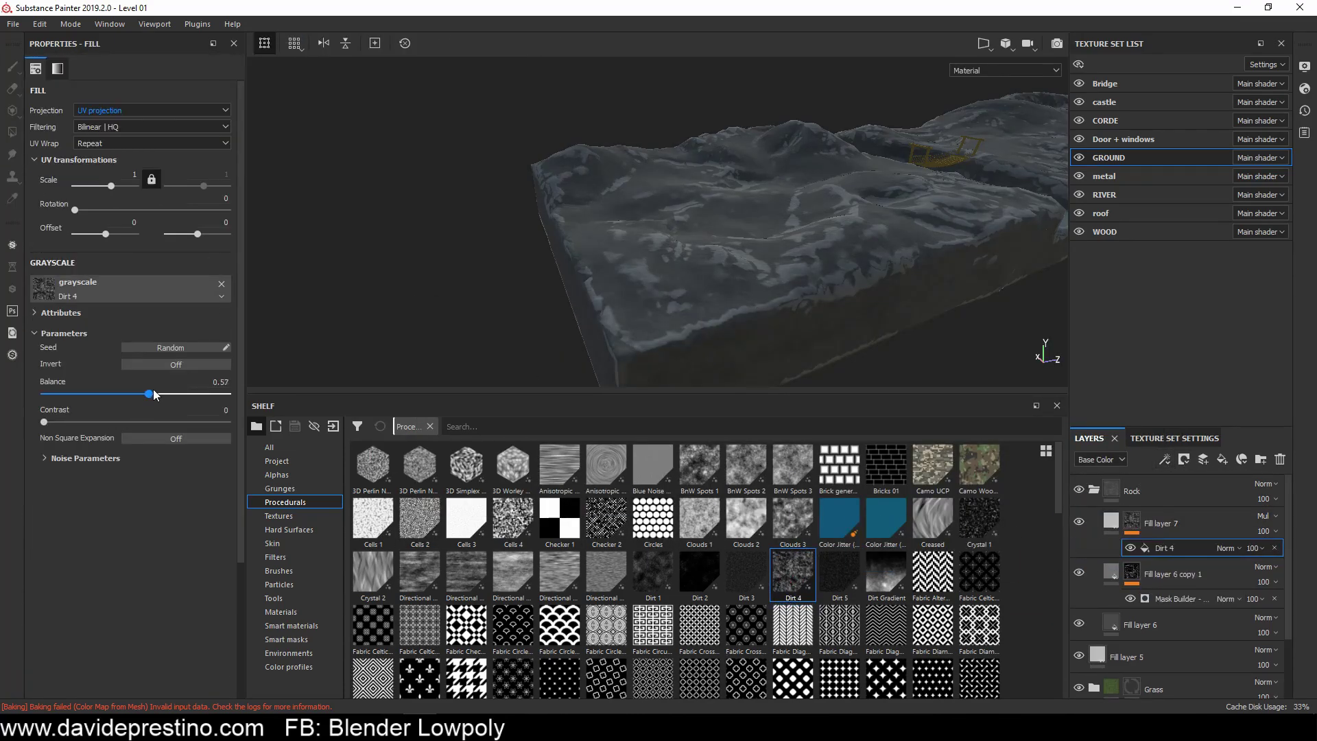
# Step: Raise the Dirt 4 balance, lower its contrast, and set tri-planar projection at scale 5.79
pyautogui.moveTo(149, 394); pyautogui.dragTo(199, 394)
pyautogui.scroll(3, 770, 214)
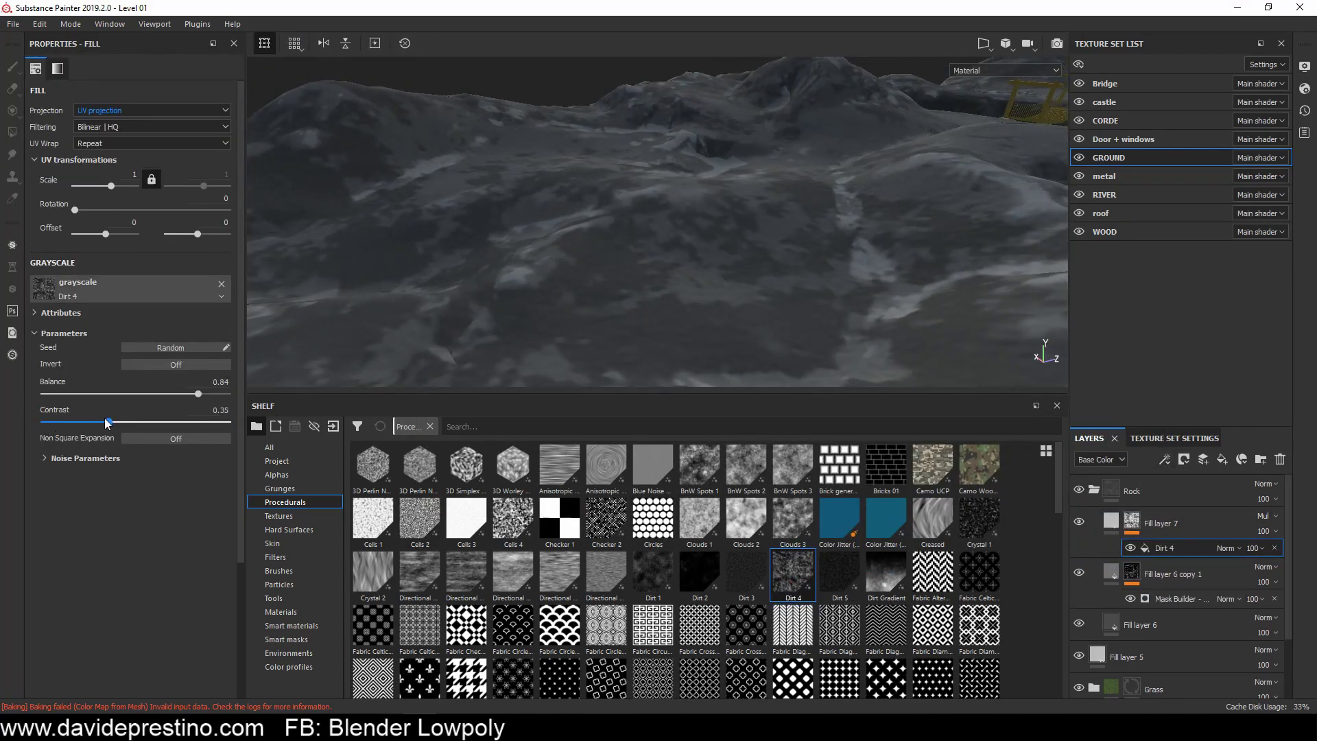
pyautogui.moveTo(108, 422); pyautogui.dragTo(87, 422)
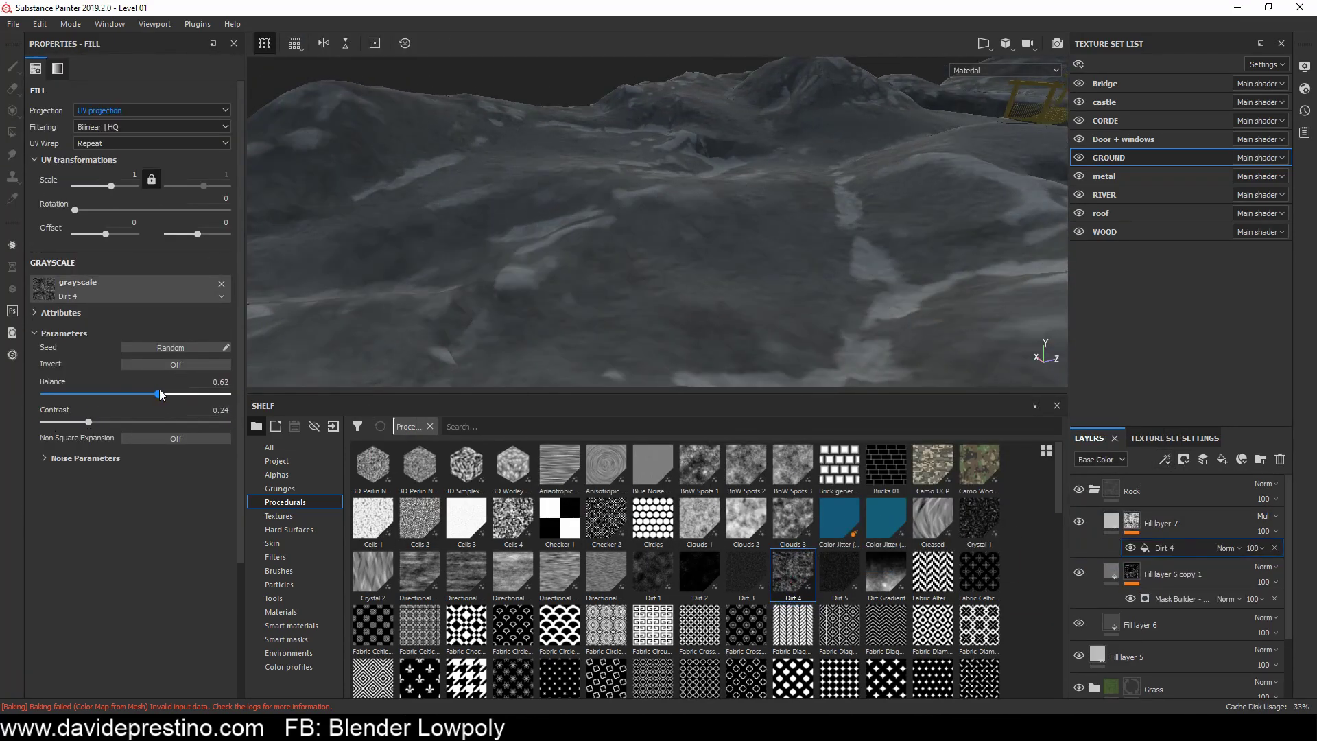
pyautogui.click(122, 111)
pyautogui.moveTo(111, 209); pyautogui.dragTo(117, 213)
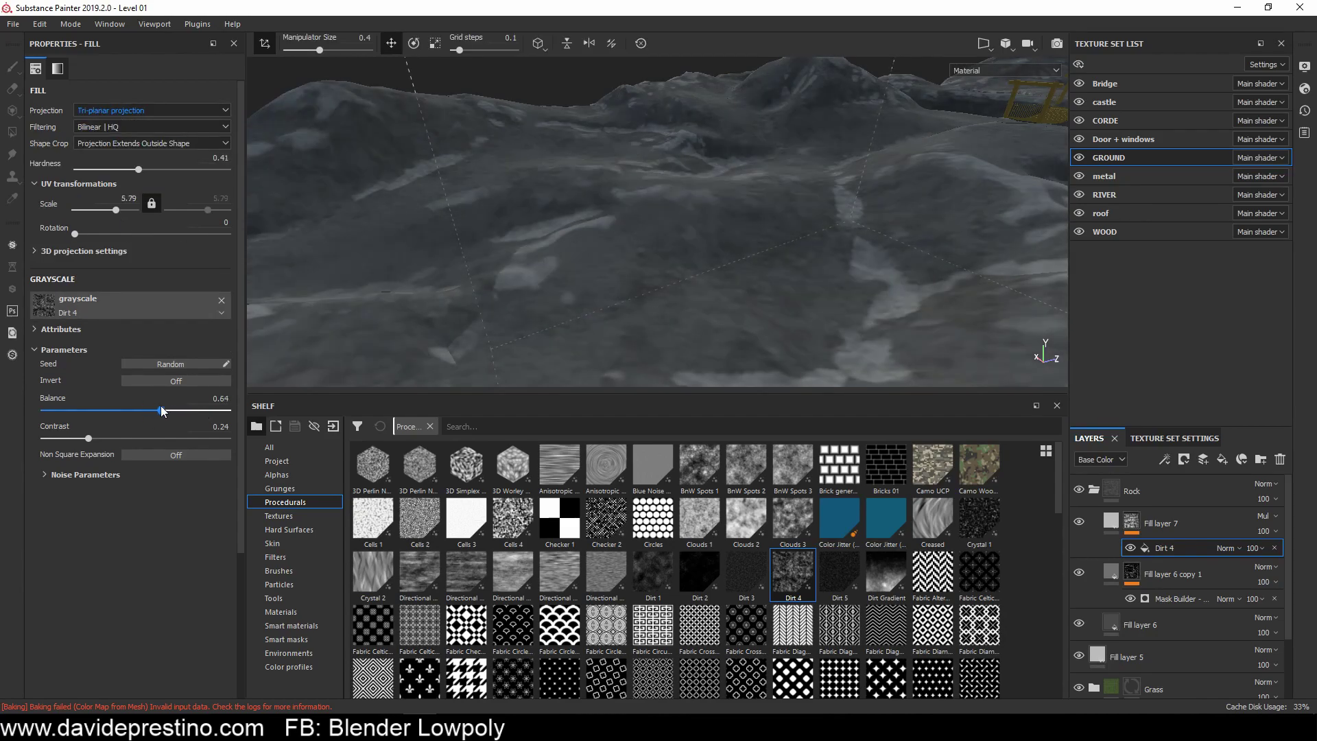
pyautogui.click(1180, 599)
pyautogui.click(1166, 574)
pyautogui.click(206, 110)
pyautogui.click(122, 122)
# Step: Give the Rock folder a black mask, trying and undoing the Dust Surface smart mask
pyautogui.click(1094, 489)
pyautogui.rightClick(1111, 491)
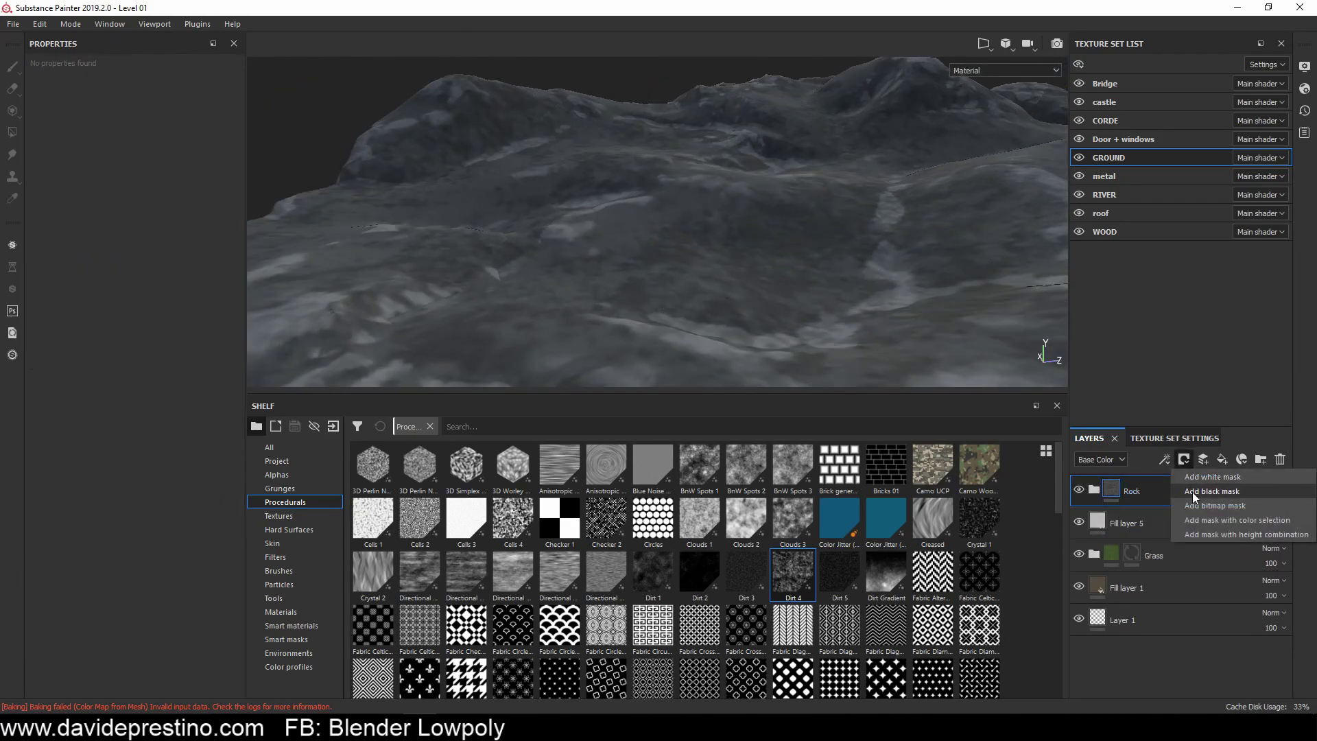
pyautogui.click(1139, 494)
pyautogui.click(305, 626)
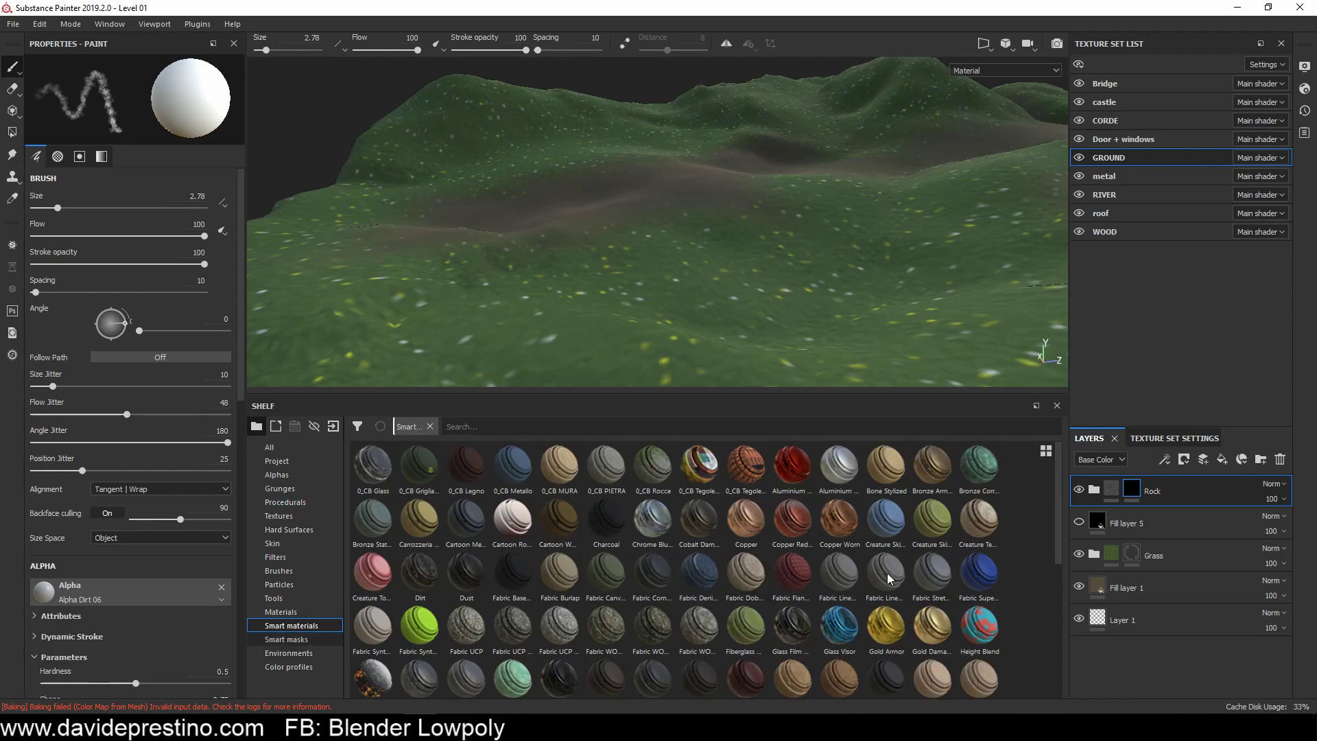
pyautogui.click(1182, 511)
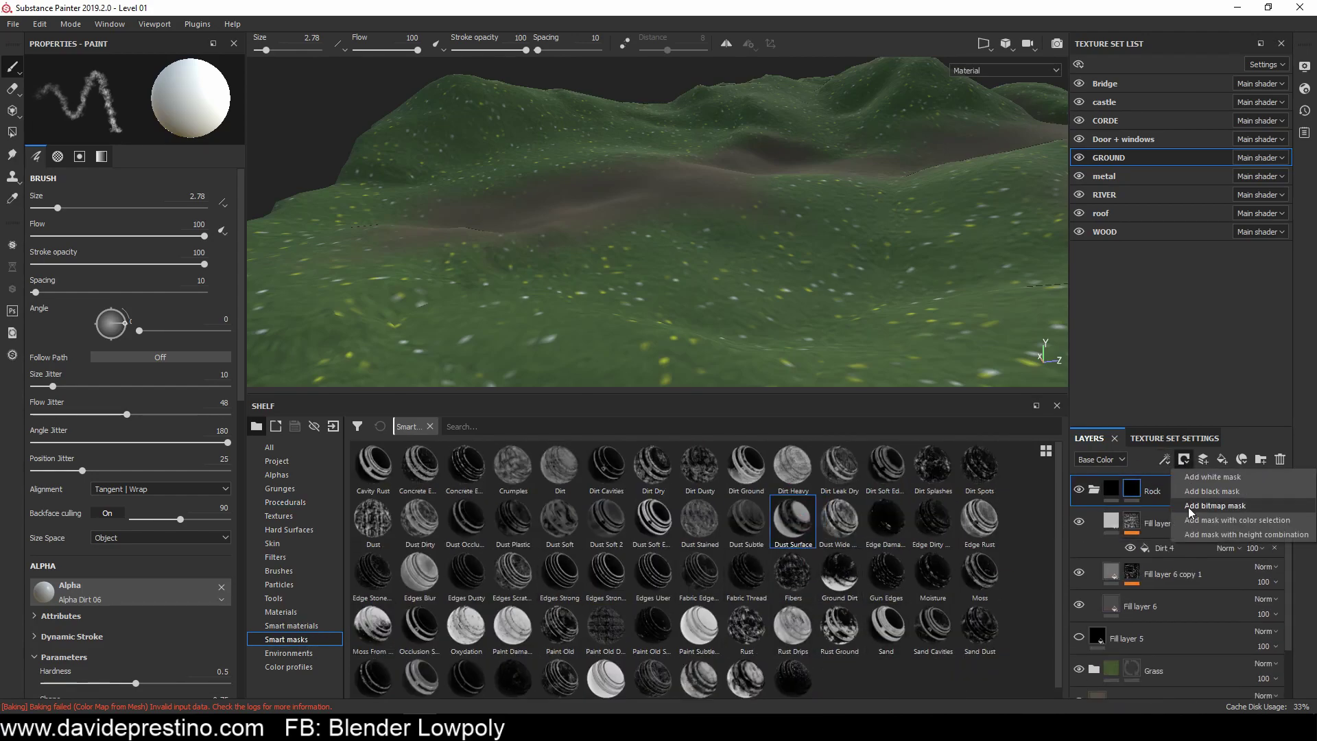
pyautogui.moveTo(793, 520); pyautogui.dragTo(846, 557)
pyautogui.hotkey('ctrl', 'z')
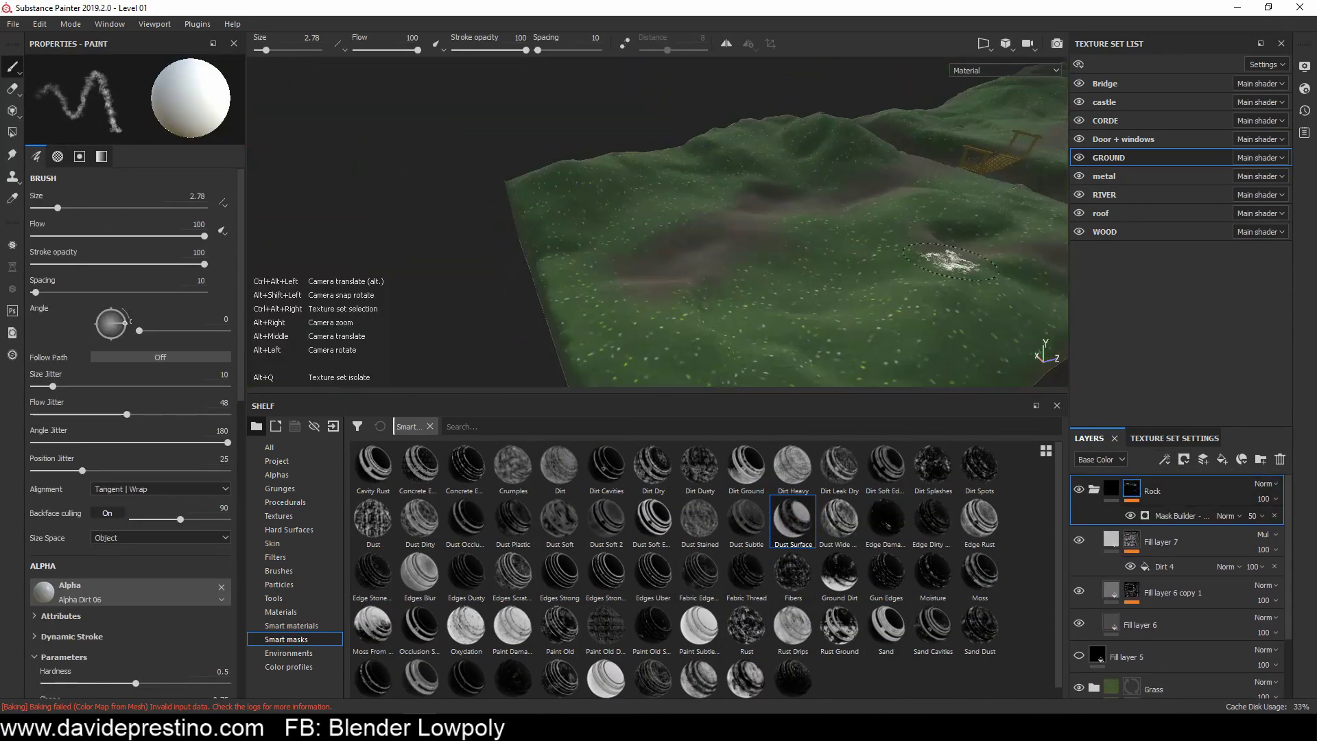
pyautogui.moveTo(947, 259)
pyautogui.keyDown('alt'); pyautogui.mouseDown()
pyautogui.moveTo(854, 299)
pyautogui.moveTo(735, 288)
pyautogui.moveTo(755, 255)
pyautogui.mouseUp(); pyautogui.keyUp('alt')
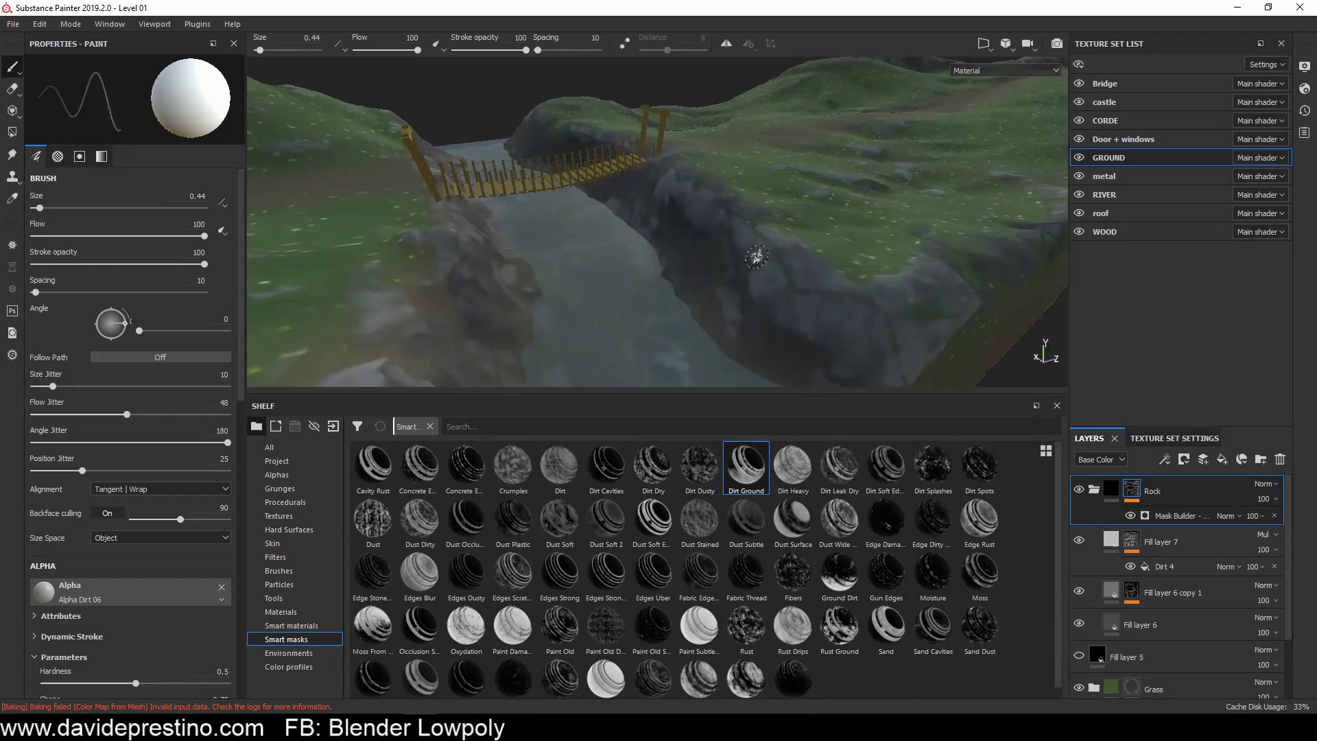
# Step: Paint Fill layer 6 copy 1's mask with the Basic Hard brush, then show the RIVER texture set
pyautogui.click(1166, 516)
pyautogui.press('1')
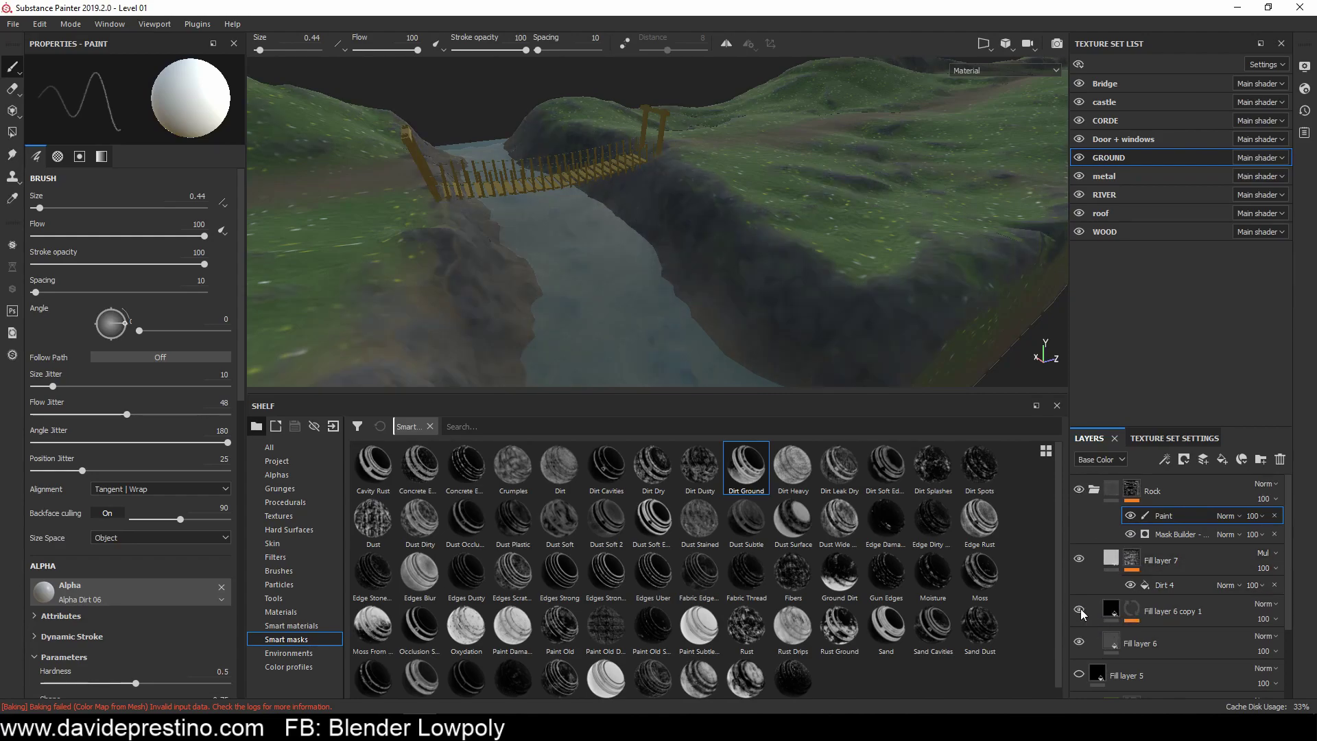
pyautogui.click(1132, 610)
pyautogui.press('1')
pyautogui.click(279, 571)
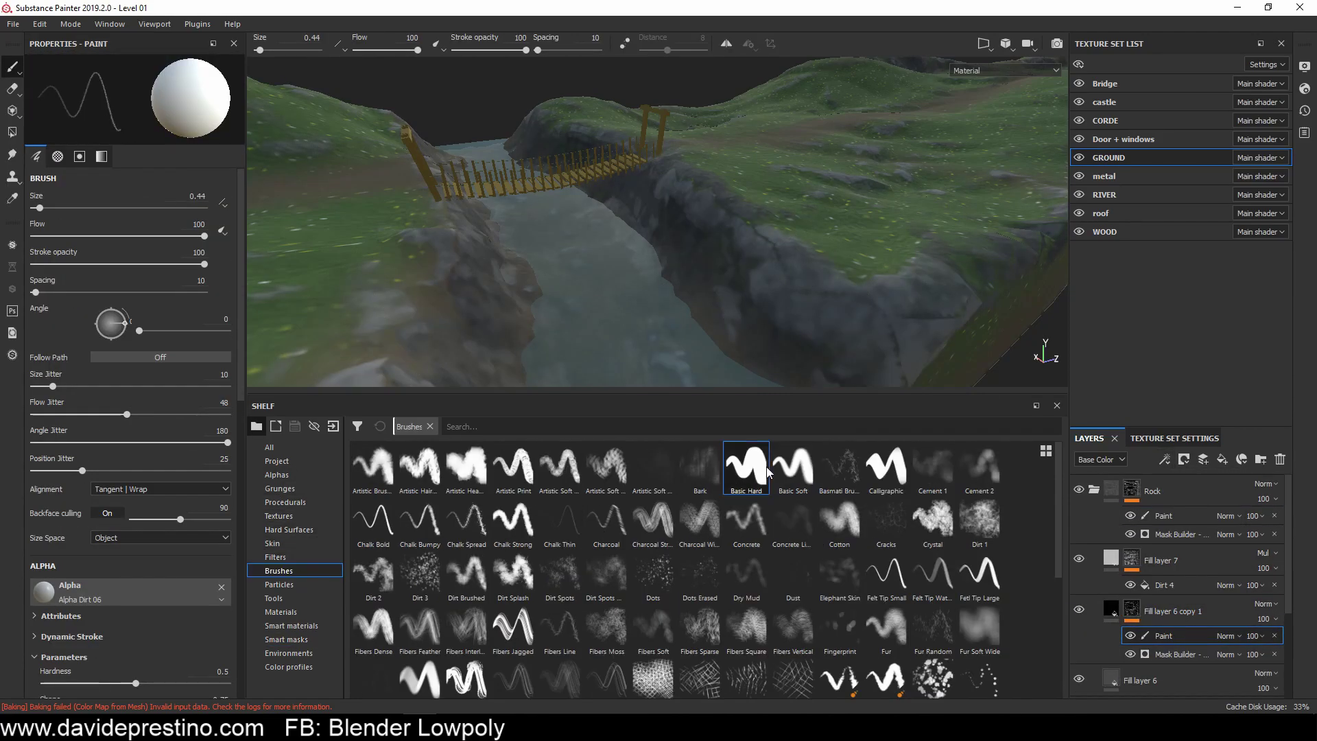
pyautogui.click(746, 467)
pyautogui.moveTo(920, 311)
pyautogui.keyDown('alt'); pyautogui.mouseDown()
pyautogui.moveTo(579, 252)
pyautogui.moveTo(1043, 178)
pyautogui.mouseUp(); pyautogui.keyUp('alt')
pyautogui.click(1111, 195)
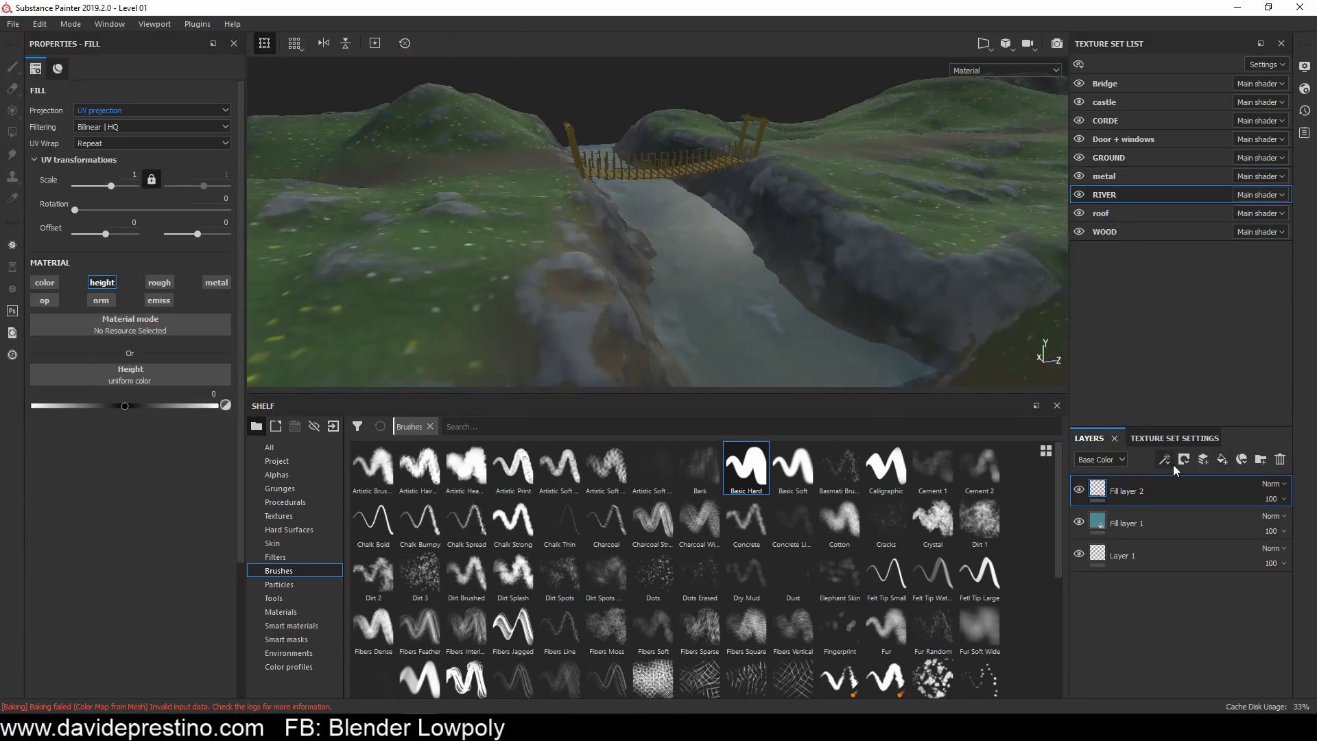
# Step: Add Fill layer 2 on RIVER and try Fur 1 in its height channel
pyautogui.click(1184, 459)
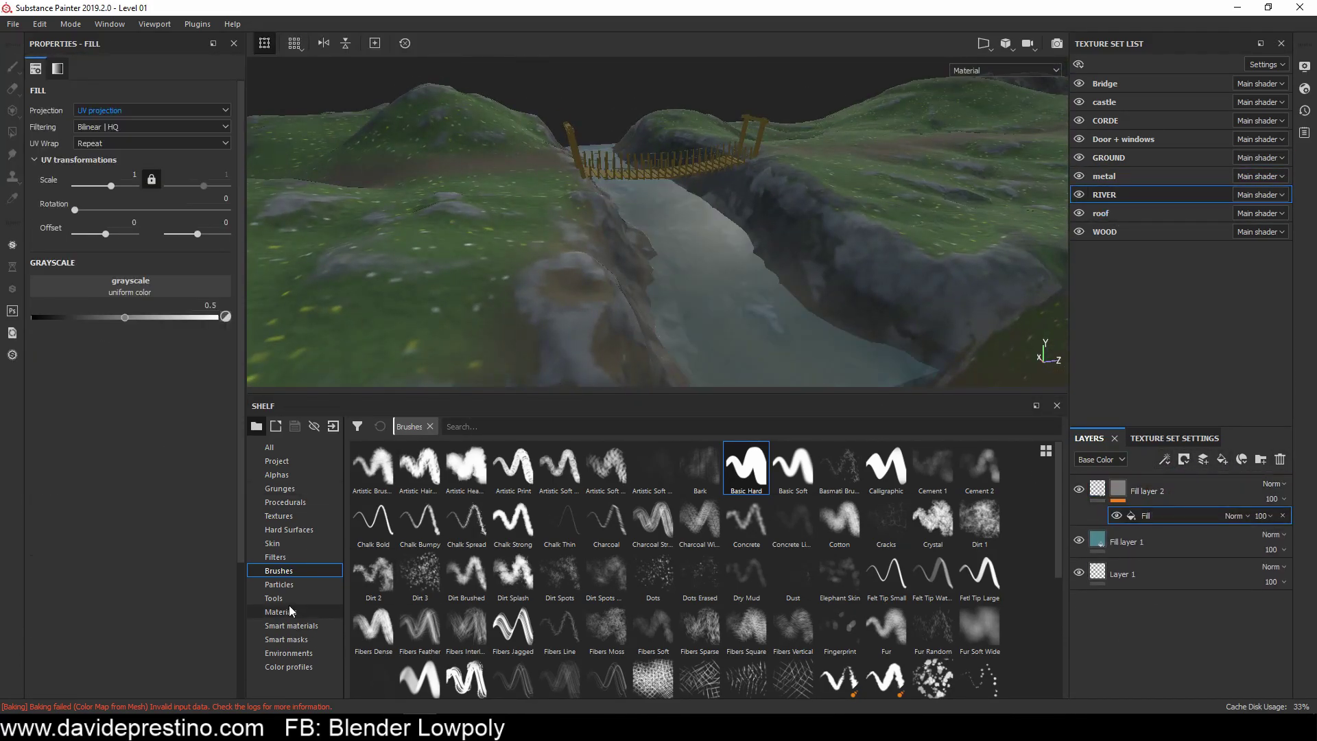
pyautogui.click(285, 502)
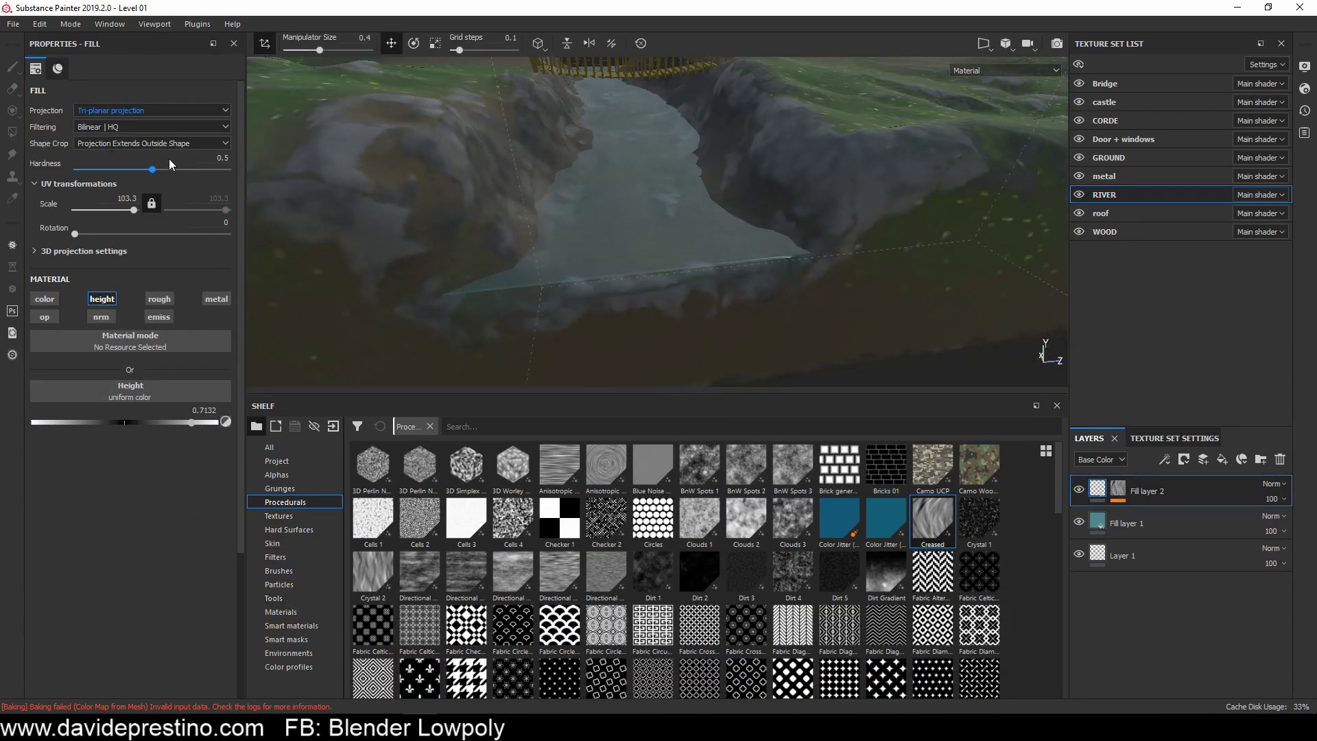
pyautogui.scroll(-3, 686, 569)
pyautogui.moveTo(513, 621); pyautogui.dragTo(43, 288)
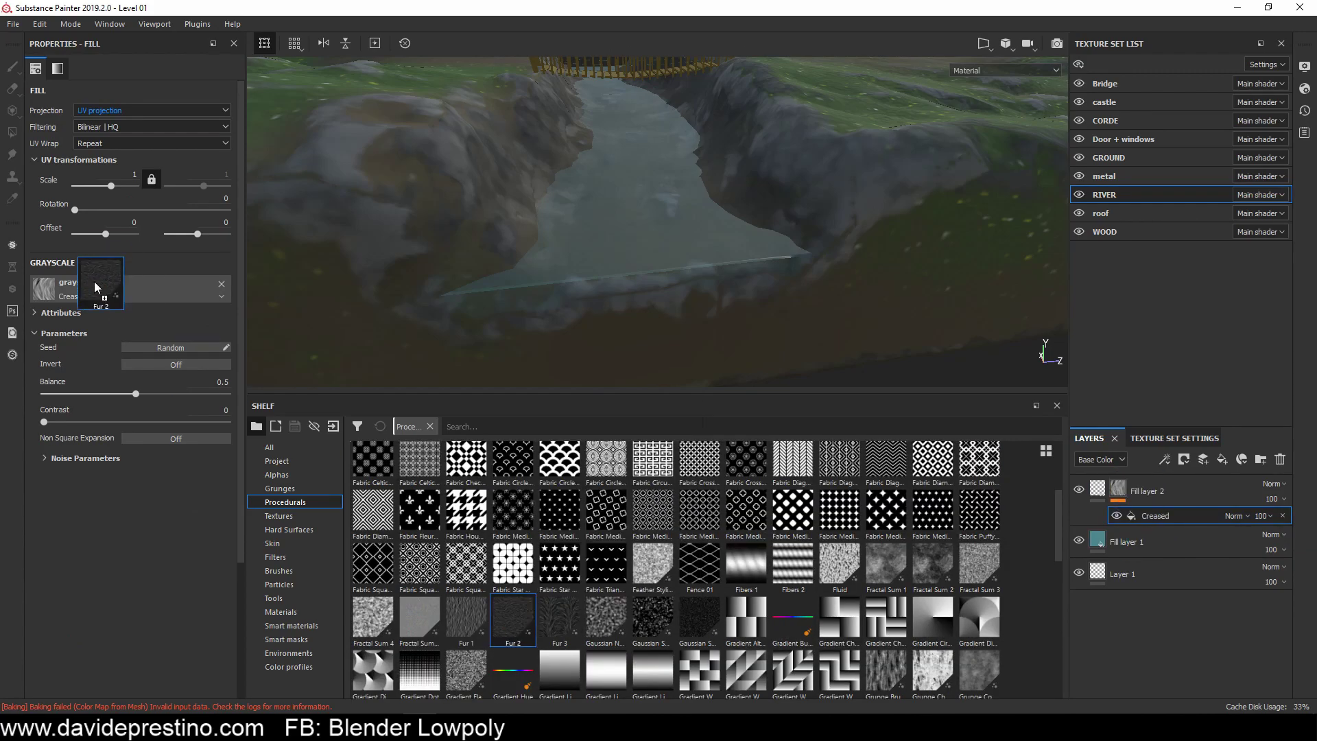
pyautogui.moveTo(74, 209); pyautogui.dragTo(95, 217)
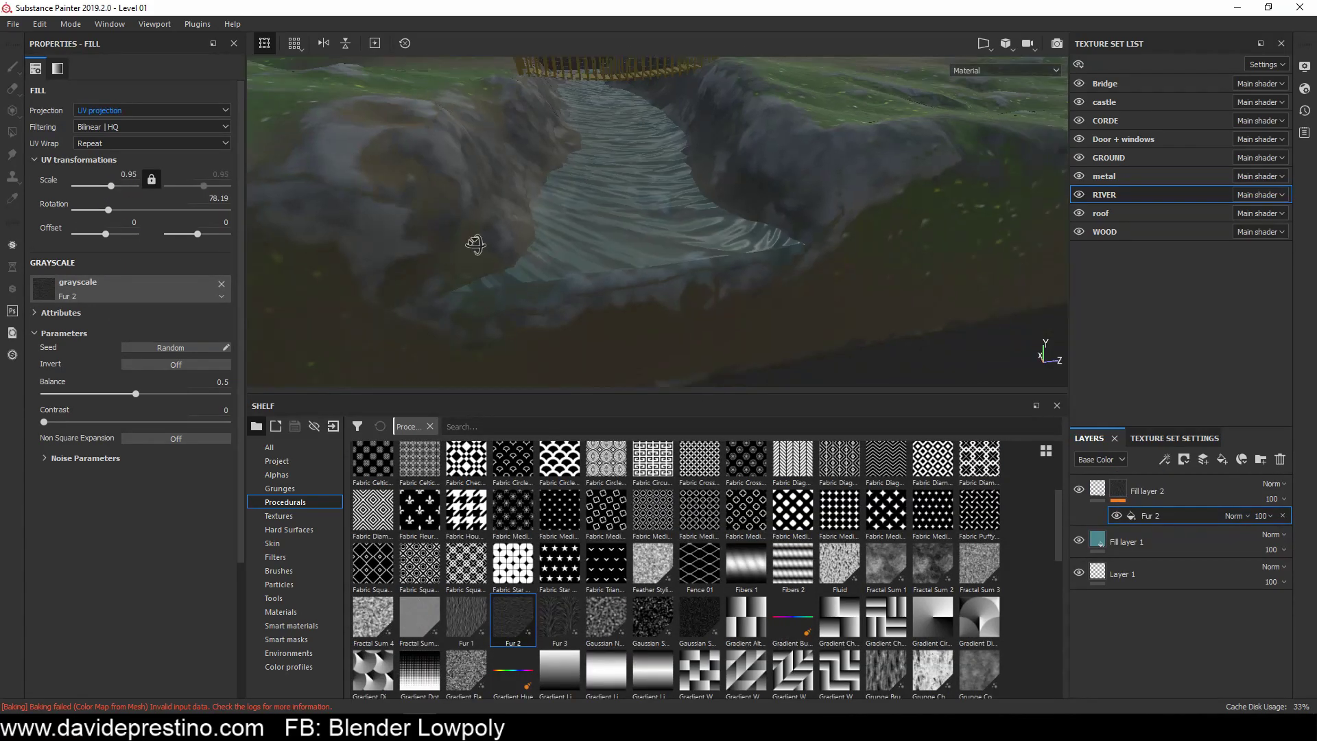
pyautogui.keyDown('alt'); pyautogui.moveTo(476, 244); pyautogui.dragTo(522, 226); pyautogui.keyUp('alt')
pyautogui.hotkey('ctrl', 'z')
pyautogui.moveTo(467, 620); pyautogui.dragTo(468, 417)
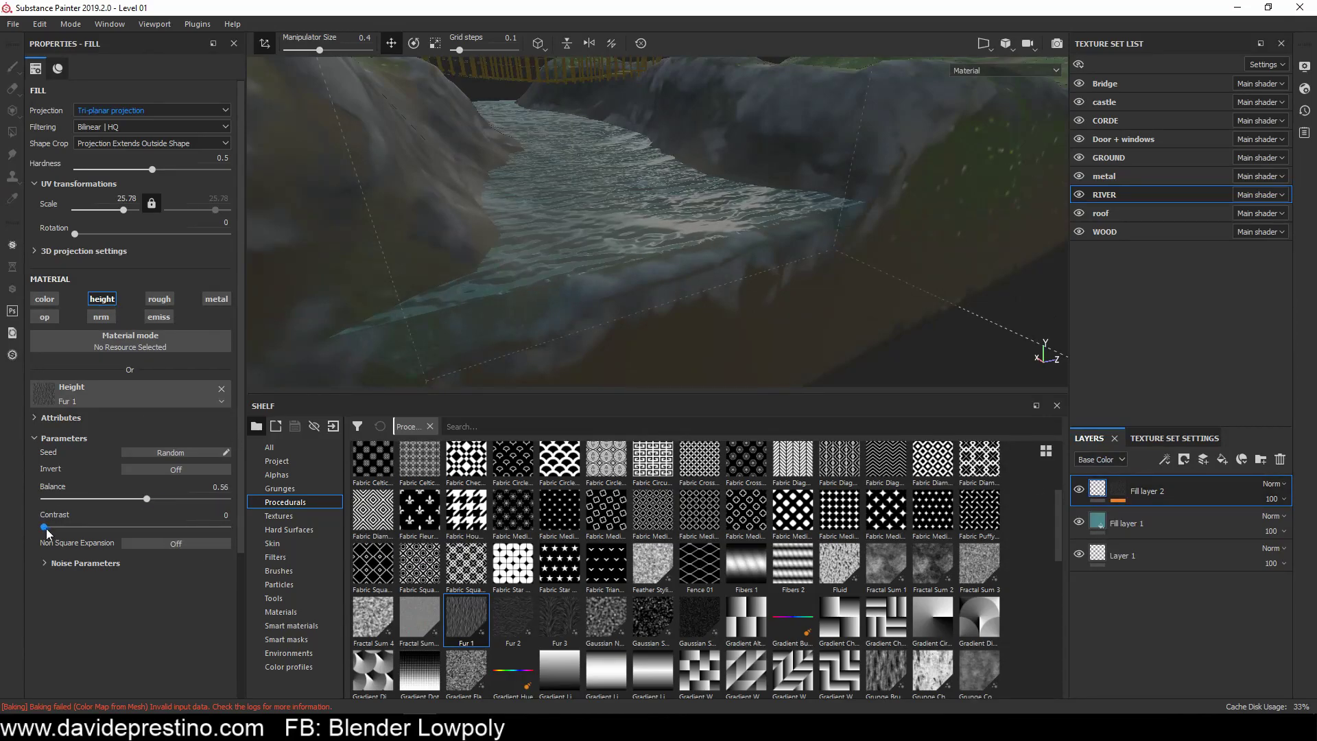
# Step: Replace Fur 1 with Fractal Sum 4 in the height channel and view the scene full-screen
pyautogui.moveTo(44, 527); pyautogui.dragTo(176, 526)
pyautogui.click(1273, 499)
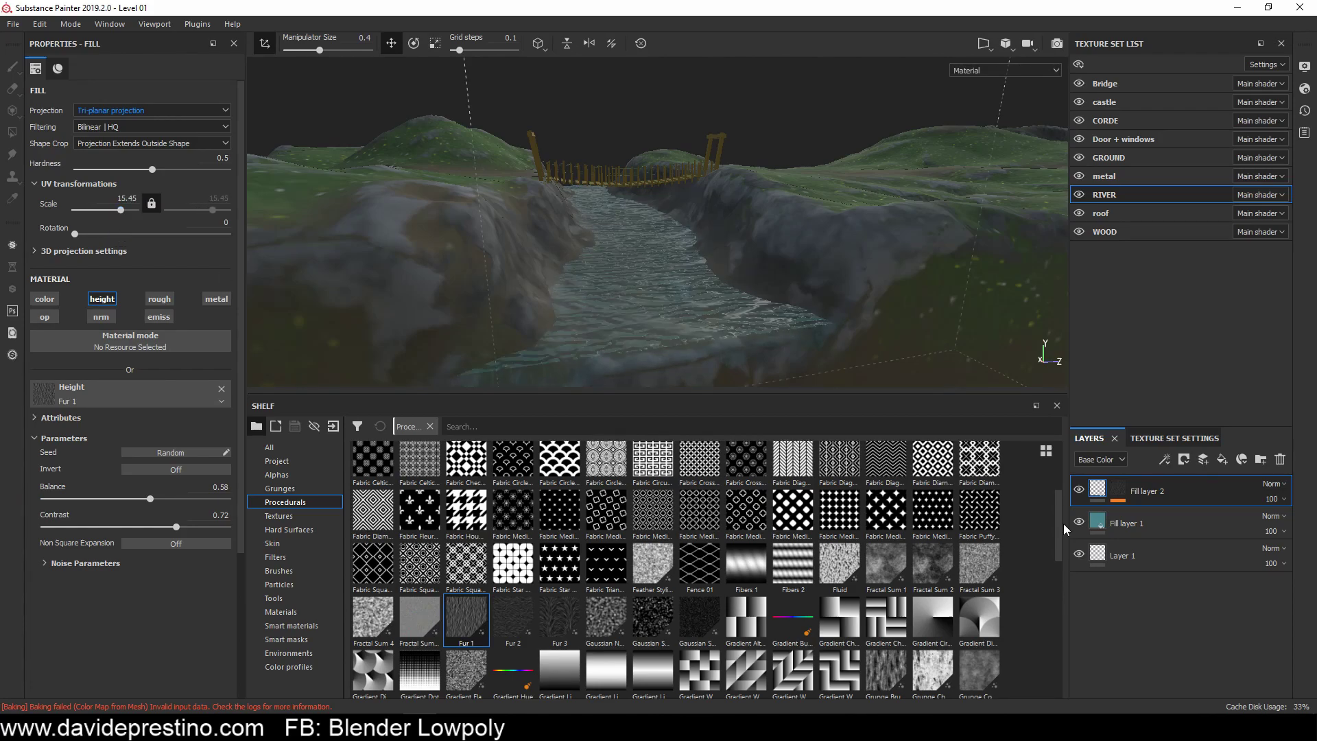
pyautogui.click(221, 388)
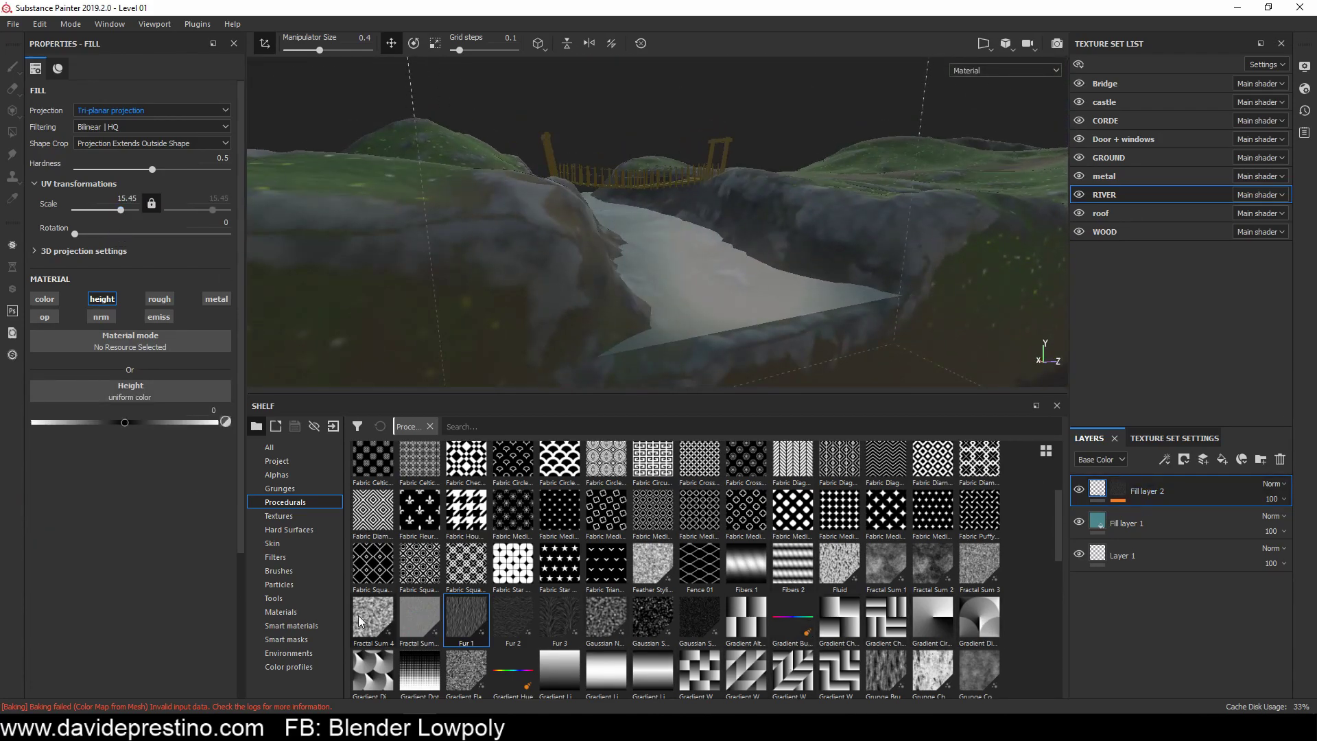
pyautogui.moveTo(359, 621); pyautogui.dragTo(131, 391)
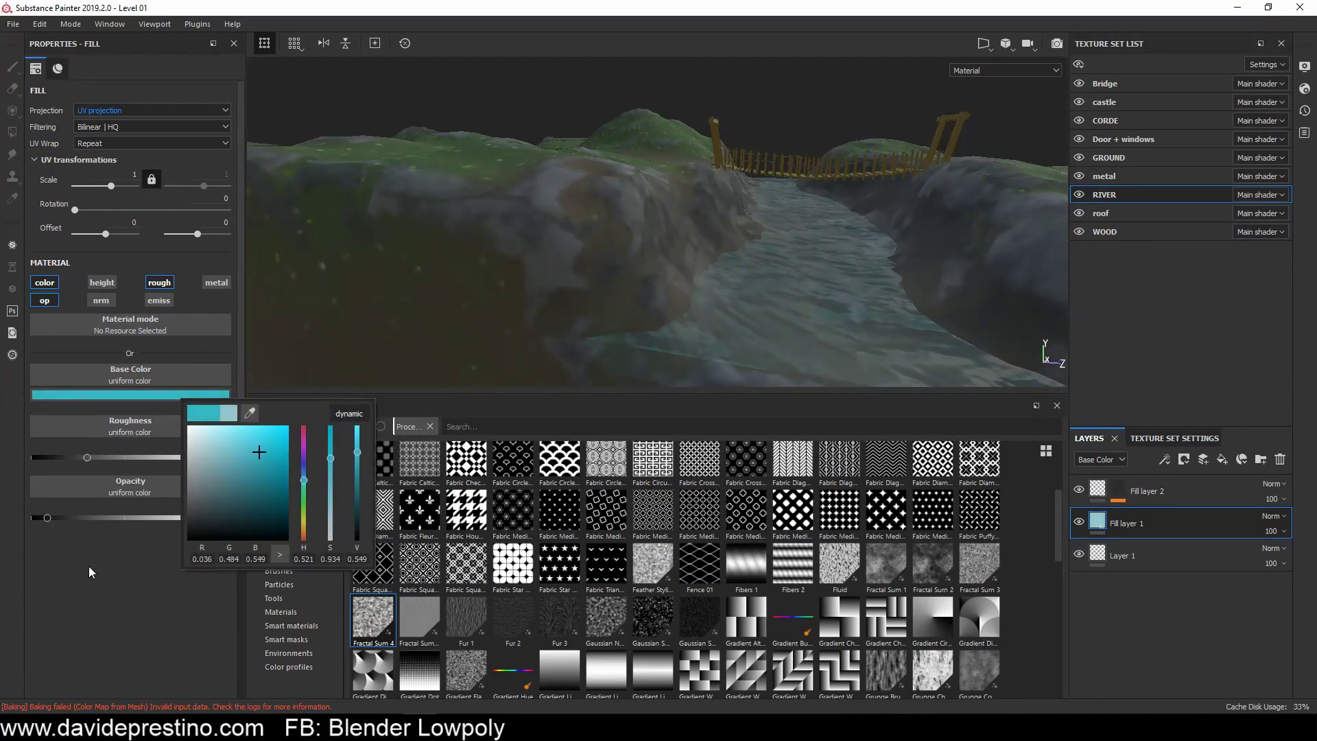
pyautogui.moveTo(565, 358)
pyautogui.keyDown('alt'); pyautogui.mouseDown()
pyautogui.moveTo(837, 273)
pyautogui.moveTo(635, 247)
pyautogui.moveTo(721, 352)
pyautogui.mouseUp(); pyautogui.keyUp('alt')
pyautogui.press('Tab')
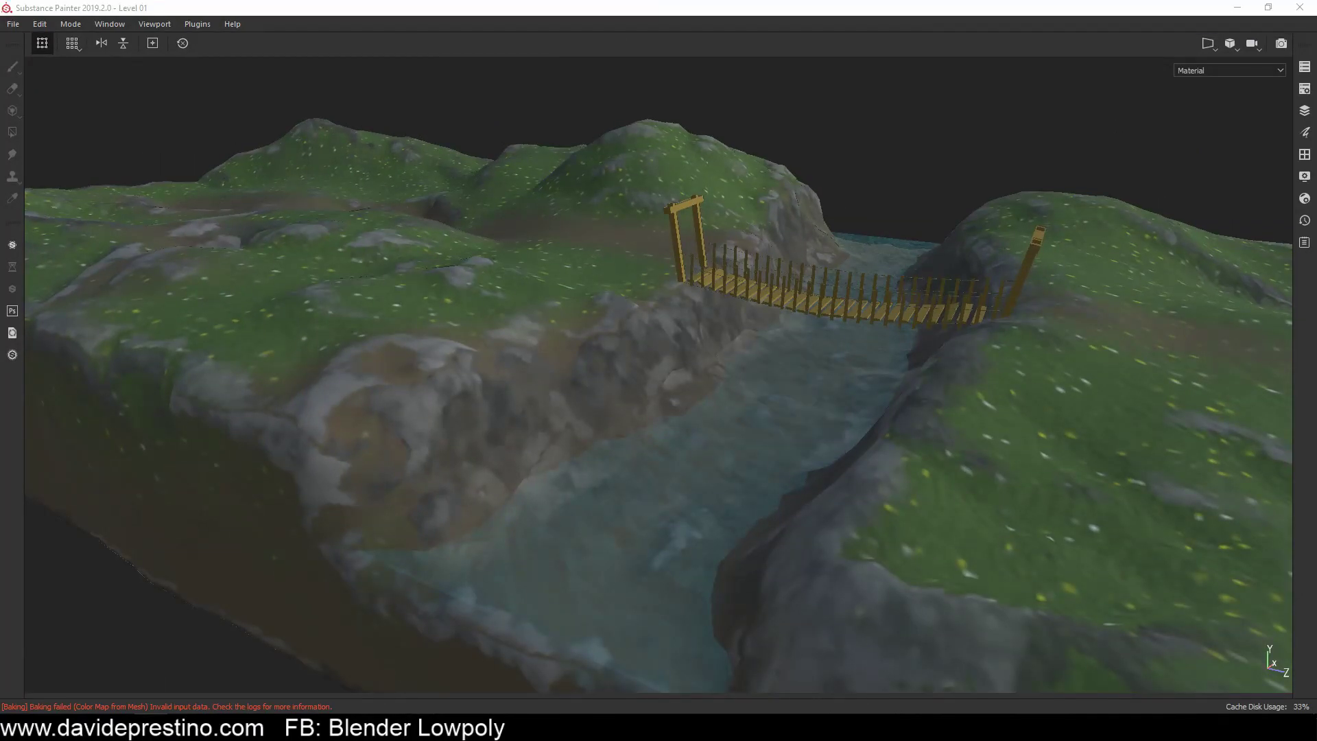
# Step: Raise the viewport environment opacity to 76 and bring the panels back
pyautogui.click(1305, 89)
pyautogui.click(1305, 177)
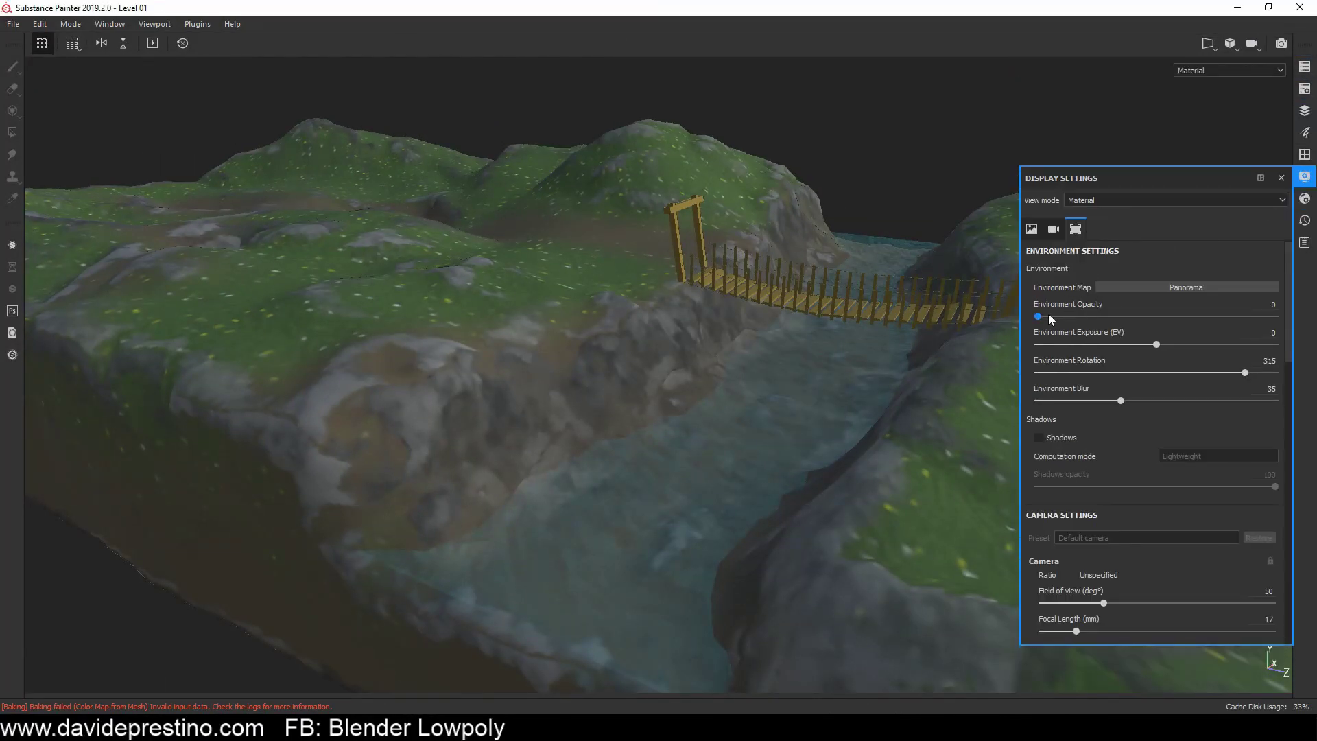
pyautogui.moveTo(1048, 316); pyautogui.dragTo(1218, 316)
pyautogui.click(1280, 178)
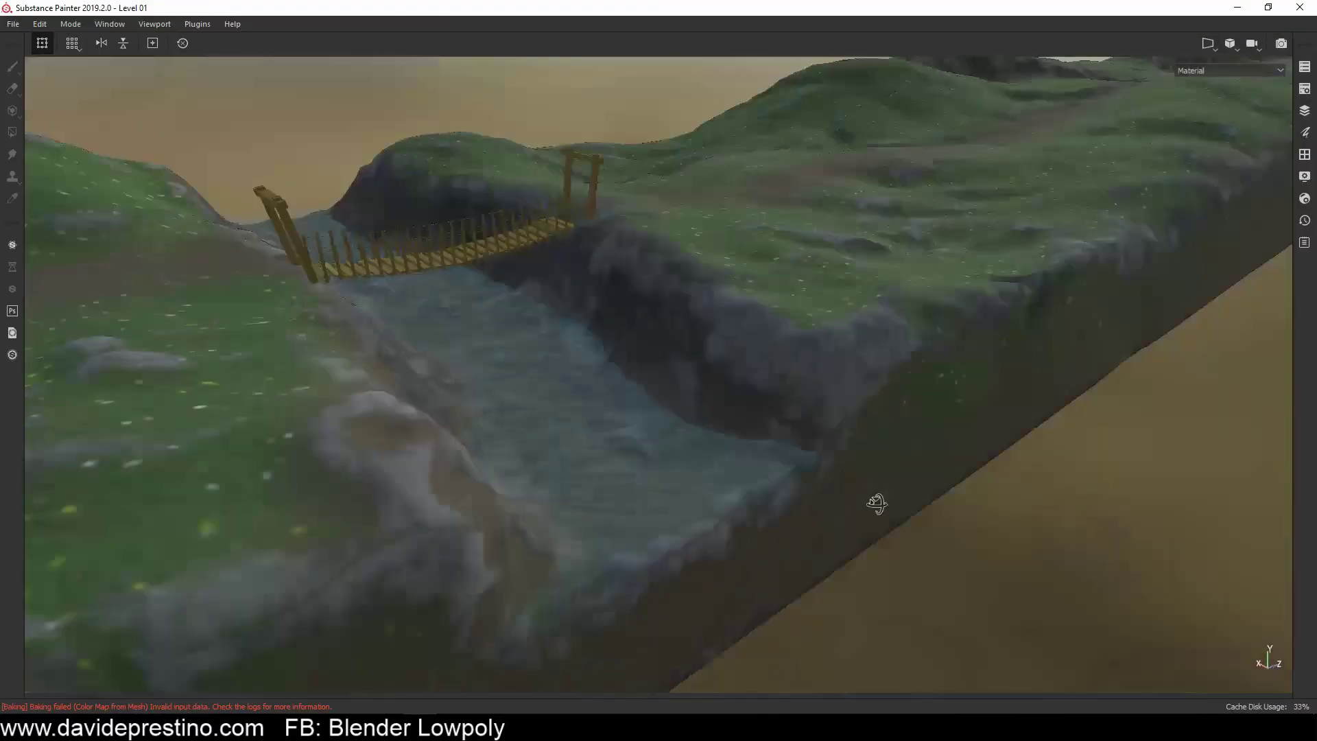
pyautogui.moveTo(871, 500)
pyautogui.keyDown('alt'); pyautogui.mouseDown()
pyautogui.moveTo(912, 471)
pyautogui.moveTo(788, 456)
pyautogui.mouseUp(); pyautogui.keyUp('alt')
pyautogui.press('Tab')
# Step: On GROUND, pick the Dirt 1 brush and move Fill layer 5 above the collapsed Rock folder
pyautogui.click(1114, 156)
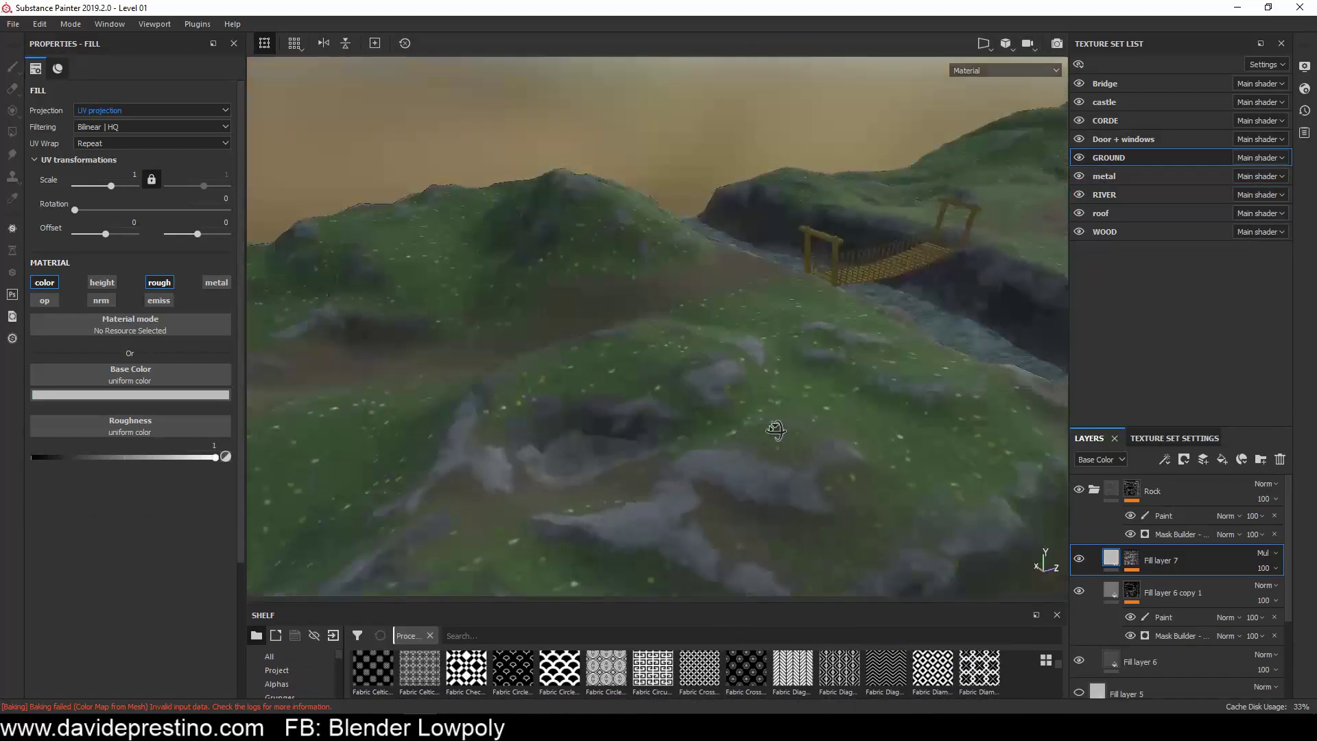
pyautogui.click(1176, 636)
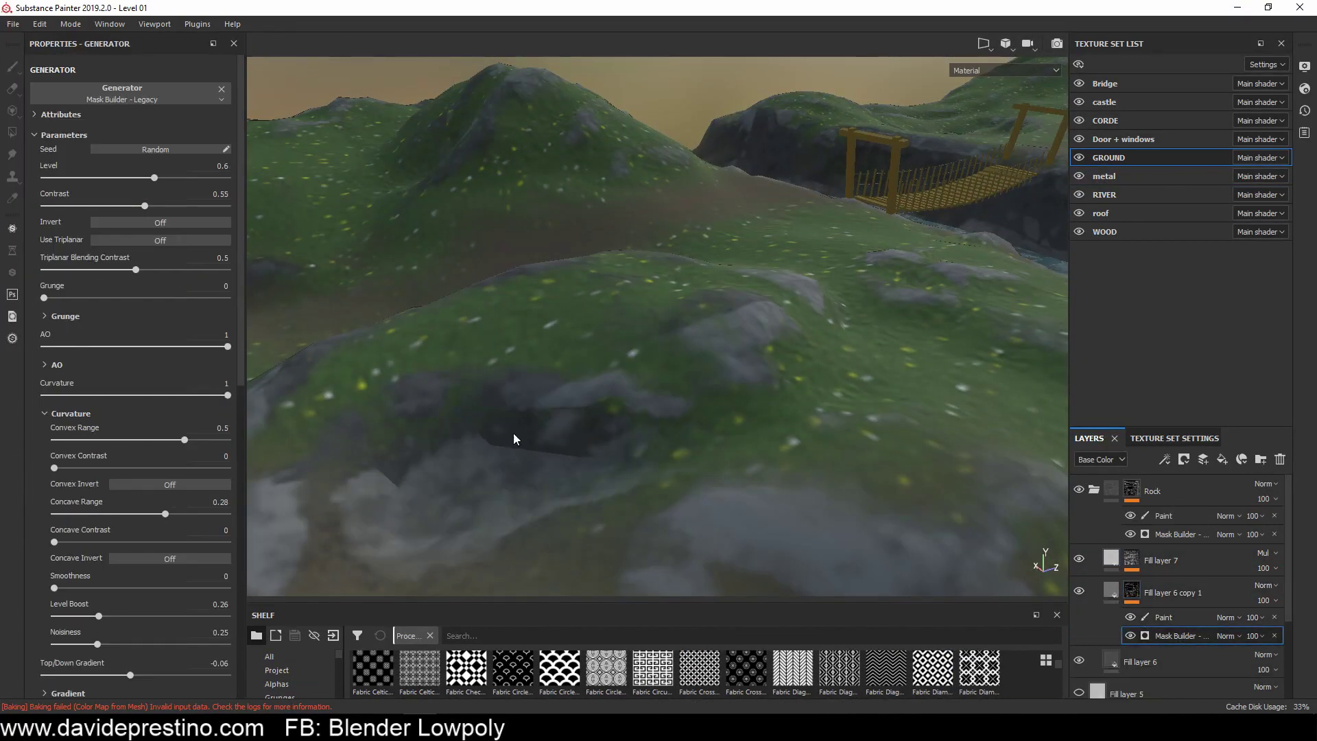
pyautogui.press('1')
pyautogui.moveTo(343, 606); pyautogui.dragTo(343, 473)
pyautogui.click(279, 652)
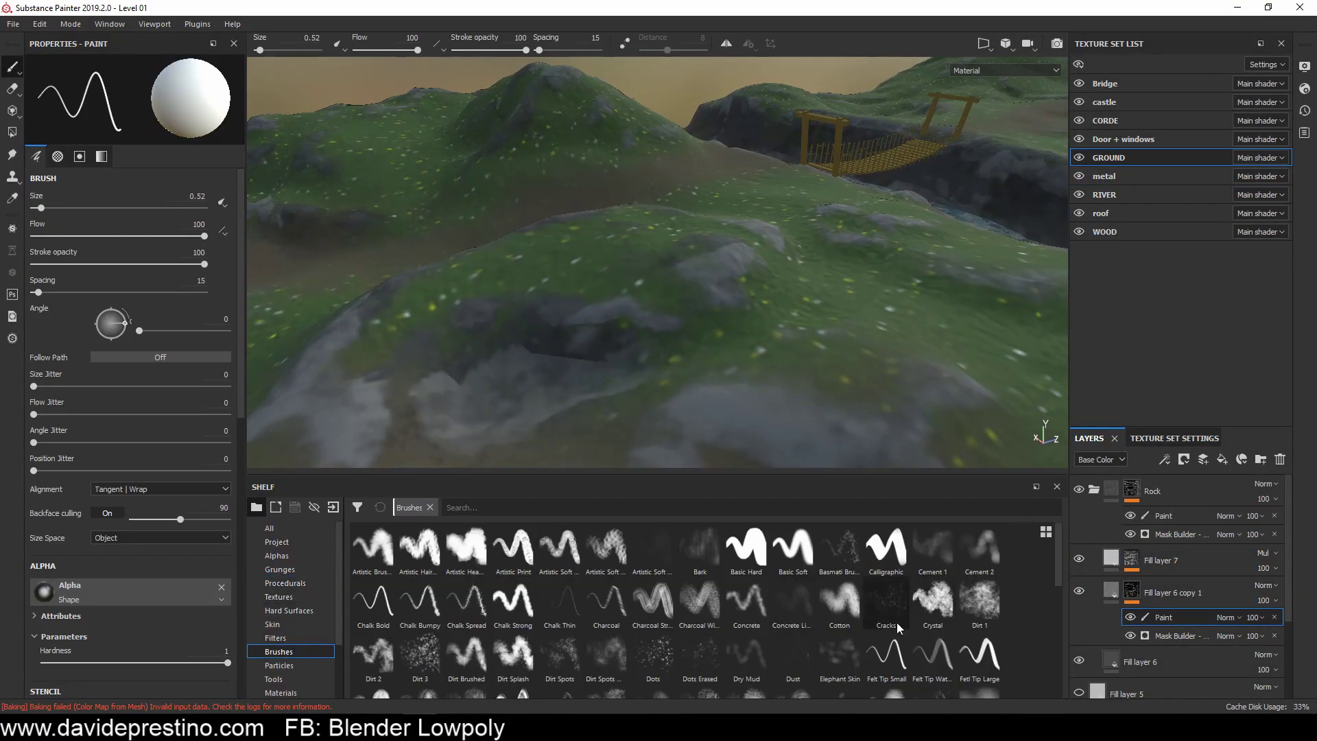
pyautogui.click(980, 602)
pyautogui.moveTo(706, 309)
pyautogui.keyDown('alt'); pyautogui.mouseDown()
pyautogui.moveTo(475, 366)
pyautogui.moveTo(755, 309)
pyautogui.mouseUp(); pyautogui.keyUp('alt')
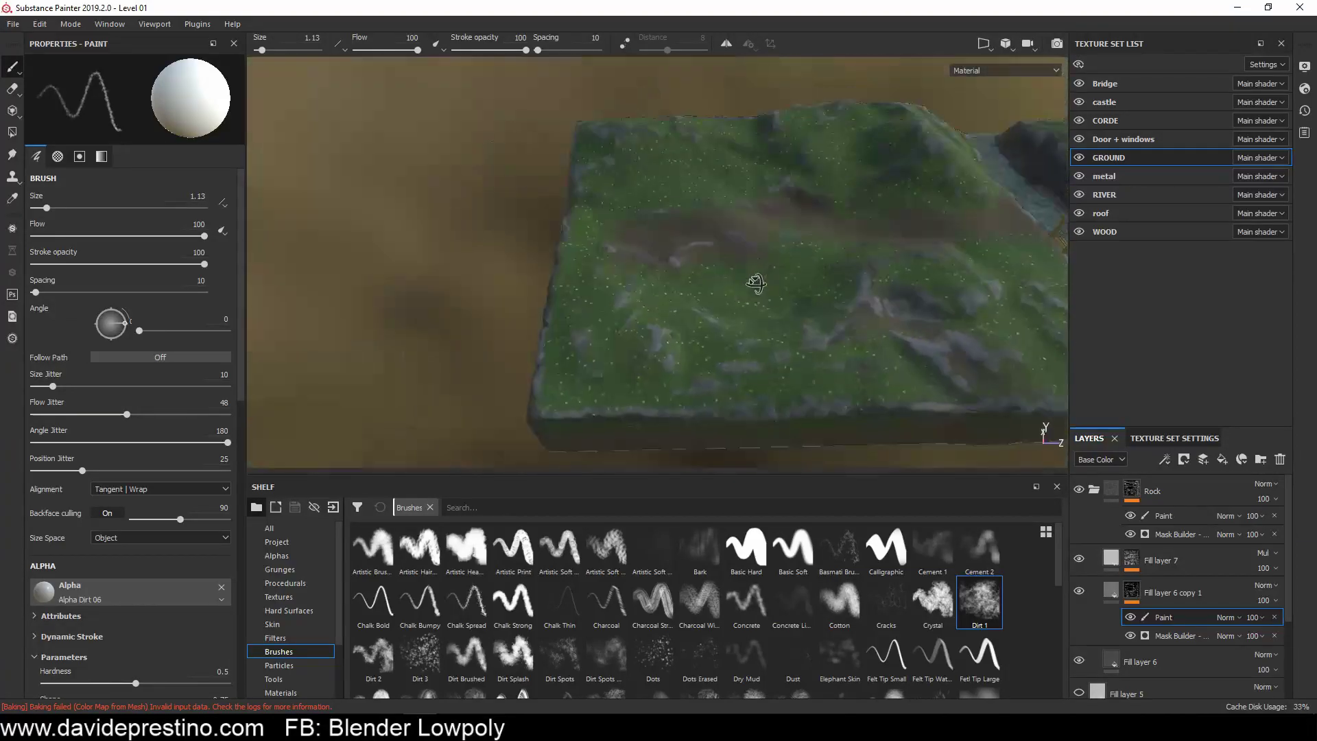
pyautogui.click(1111, 503)
pyautogui.moveTo(1125, 560); pyautogui.dragTo(1125, 488)
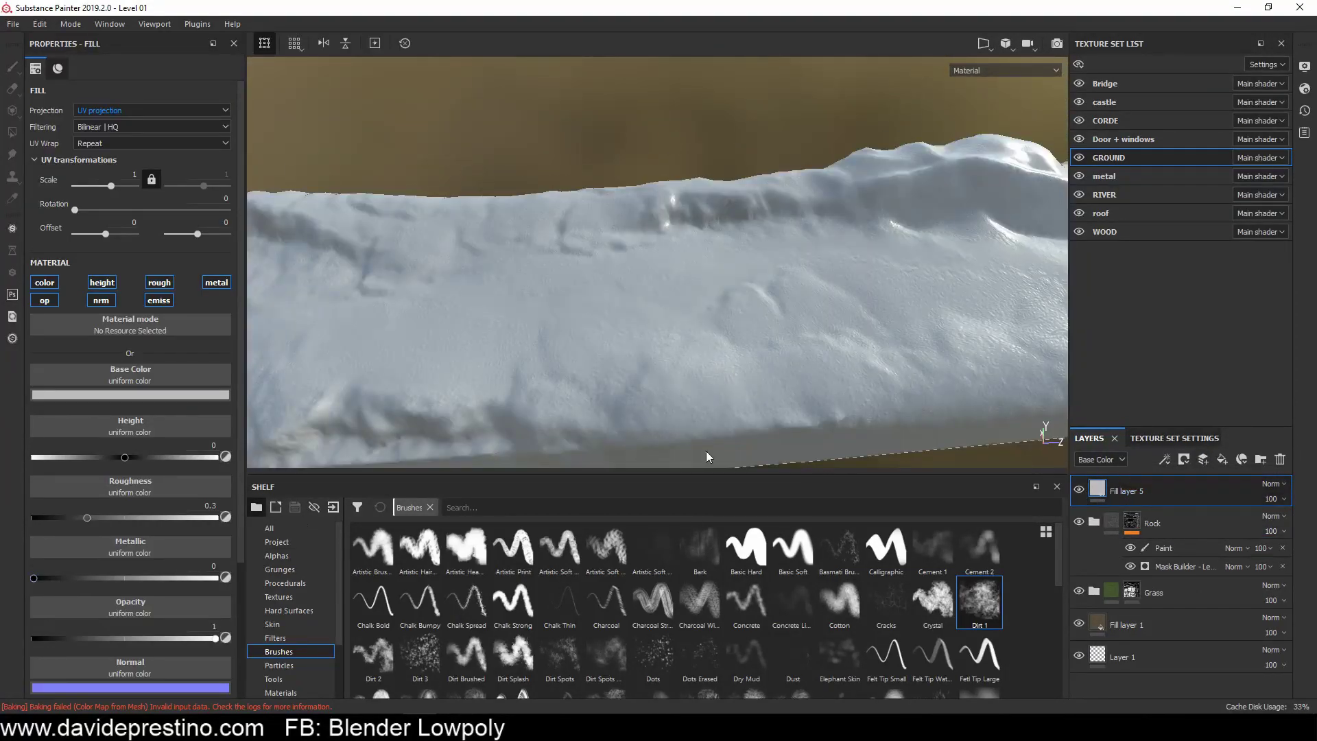
# Step: Give Fill layer 5 a black mask, trying then deleting the Moss smart mask
pyautogui.rightClick(1126, 491)
pyautogui.click(1153, 525)
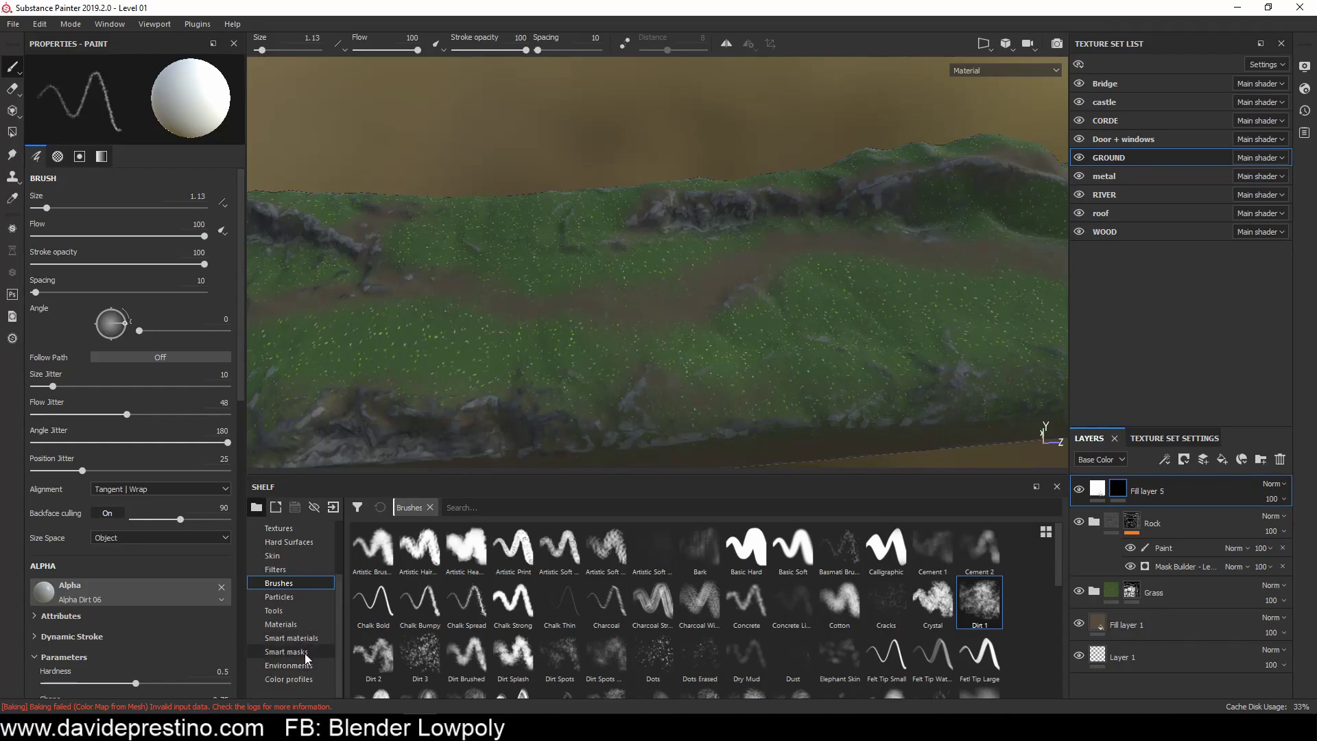
pyautogui.click(307, 652)
pyautogui.moveTo(374, 618); pyautogui.dragTo(1126, 490)
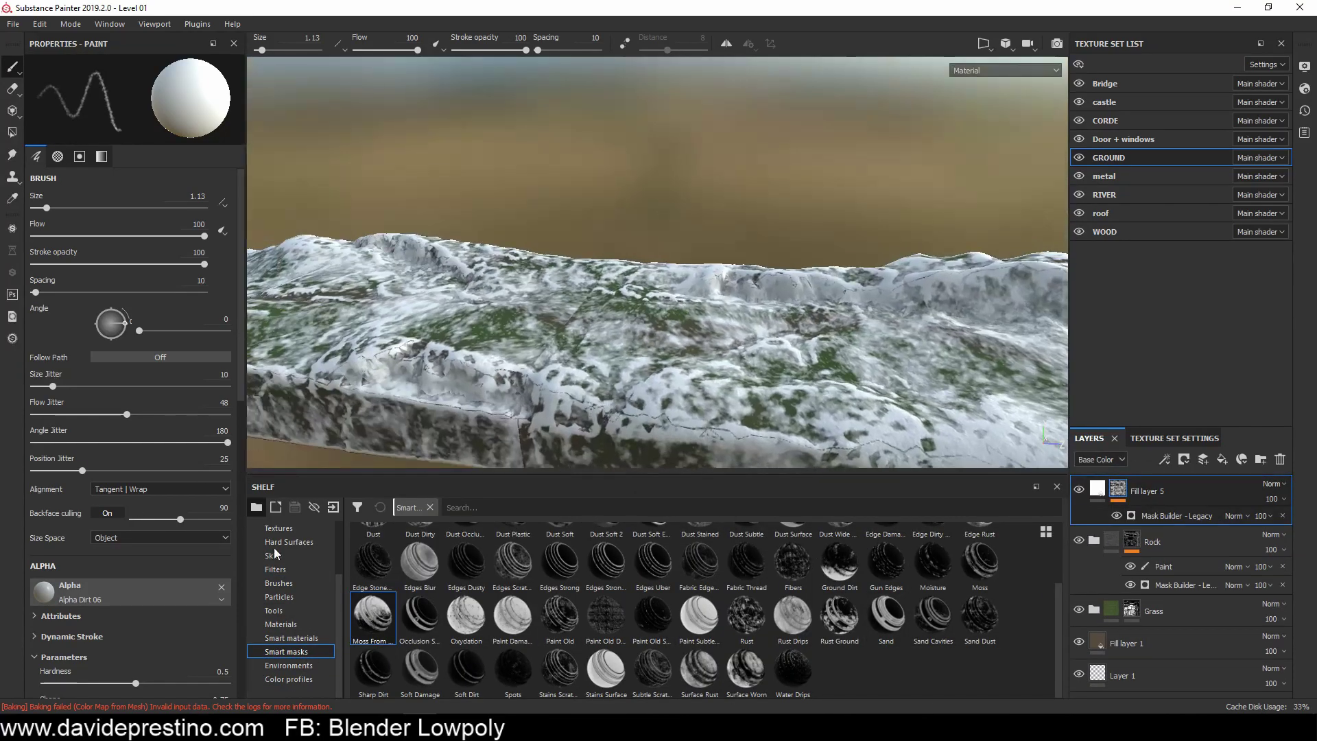
pyautogui.moveTo(135, 493); pyautogui.dragTo(44, 493)
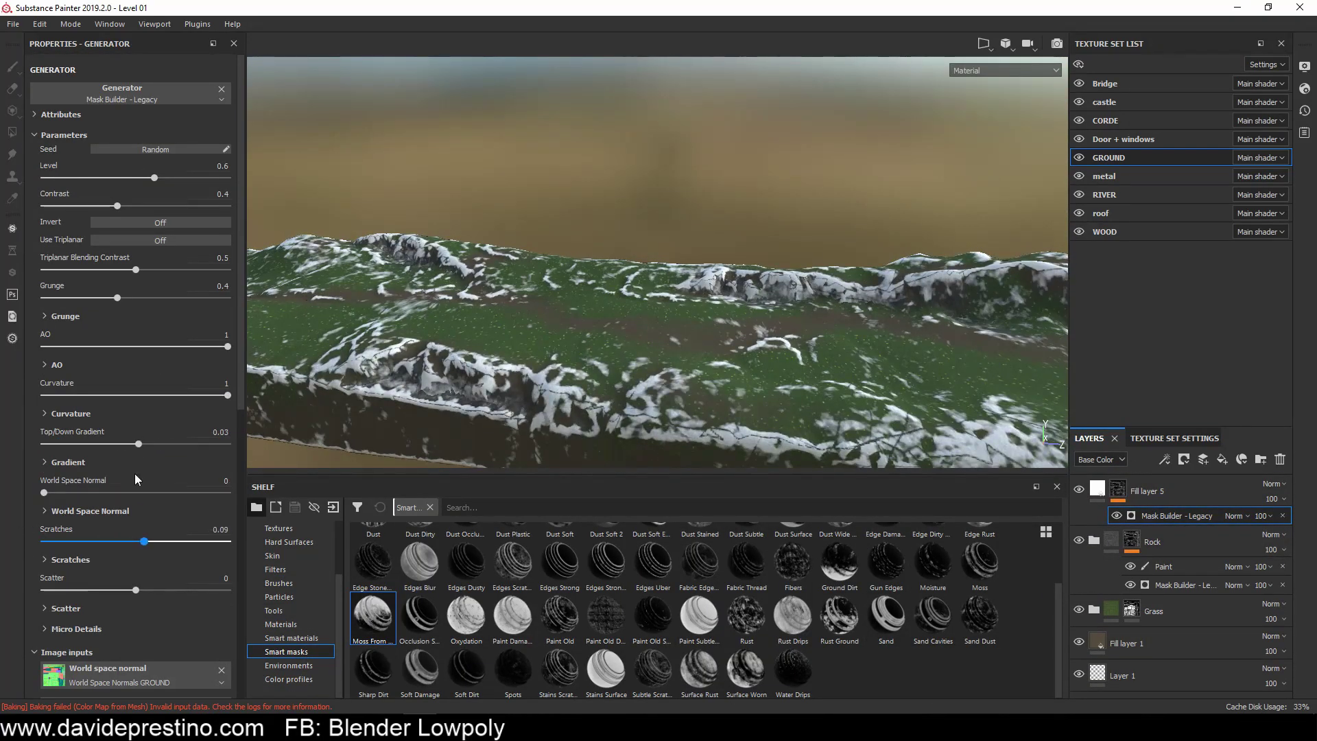
pyautogui.moveTo(755, 302)
pyautogui.keyDown('alt'); pyautogui.mouseDown()
pyautogui.moveTo(863, 303)
pyautogui.moveTo(671, 294)
pyautogui.mouseUp(); pyautogui.keyUp('alt')
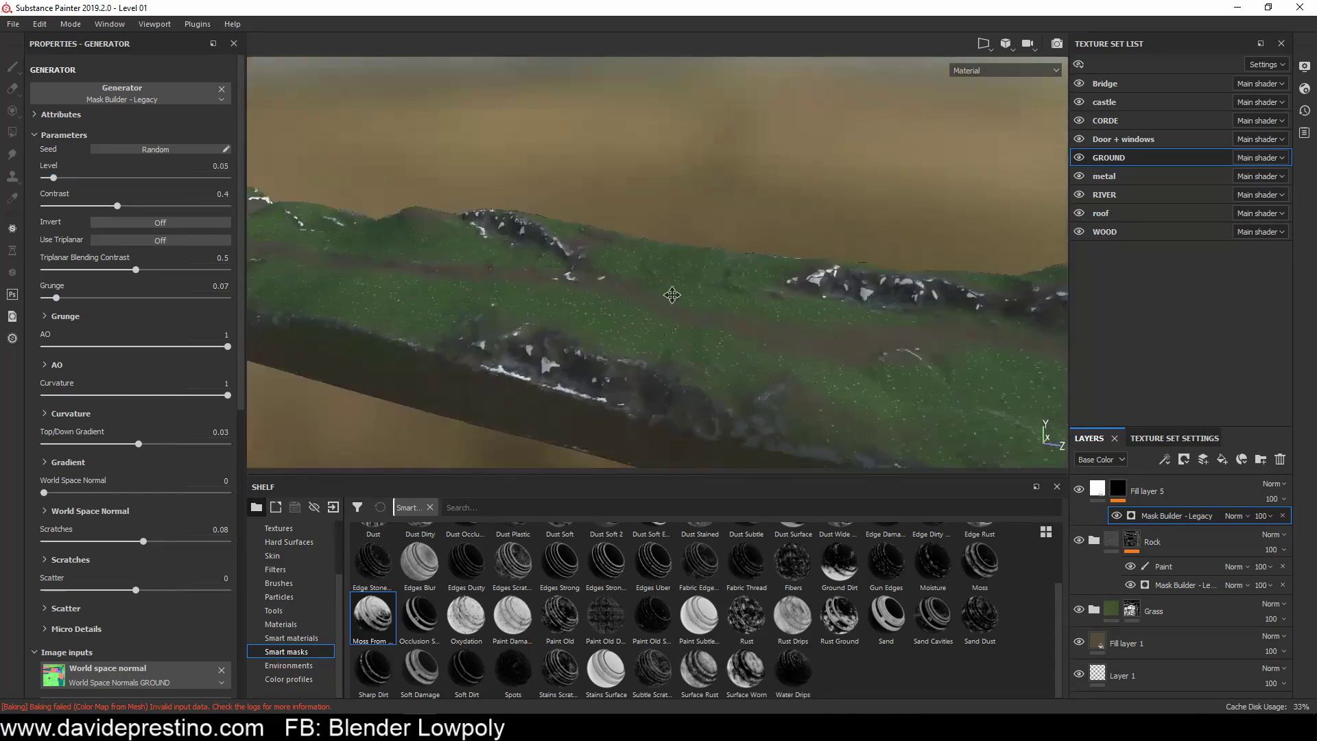
pyautogui.press('Delete')
# Step: Add a paint effect to Fill layer 5's mask and paint white along the hilltop ridges
pyautogui.click(1164, 459)
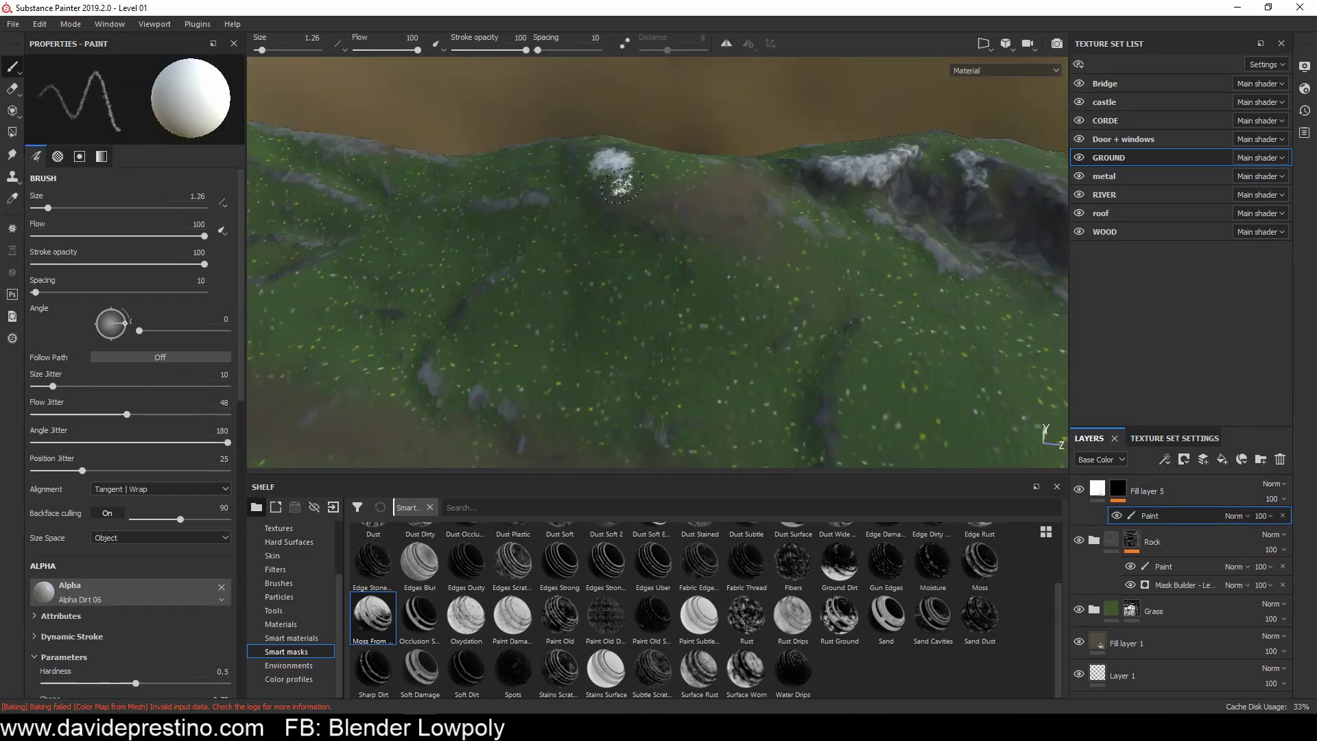
pyautogui.keyDown('alt'); pyautogui.moveTo(502, 355); pyautogui.dragTo(533, 287); pyautogui.keyUp('alt')
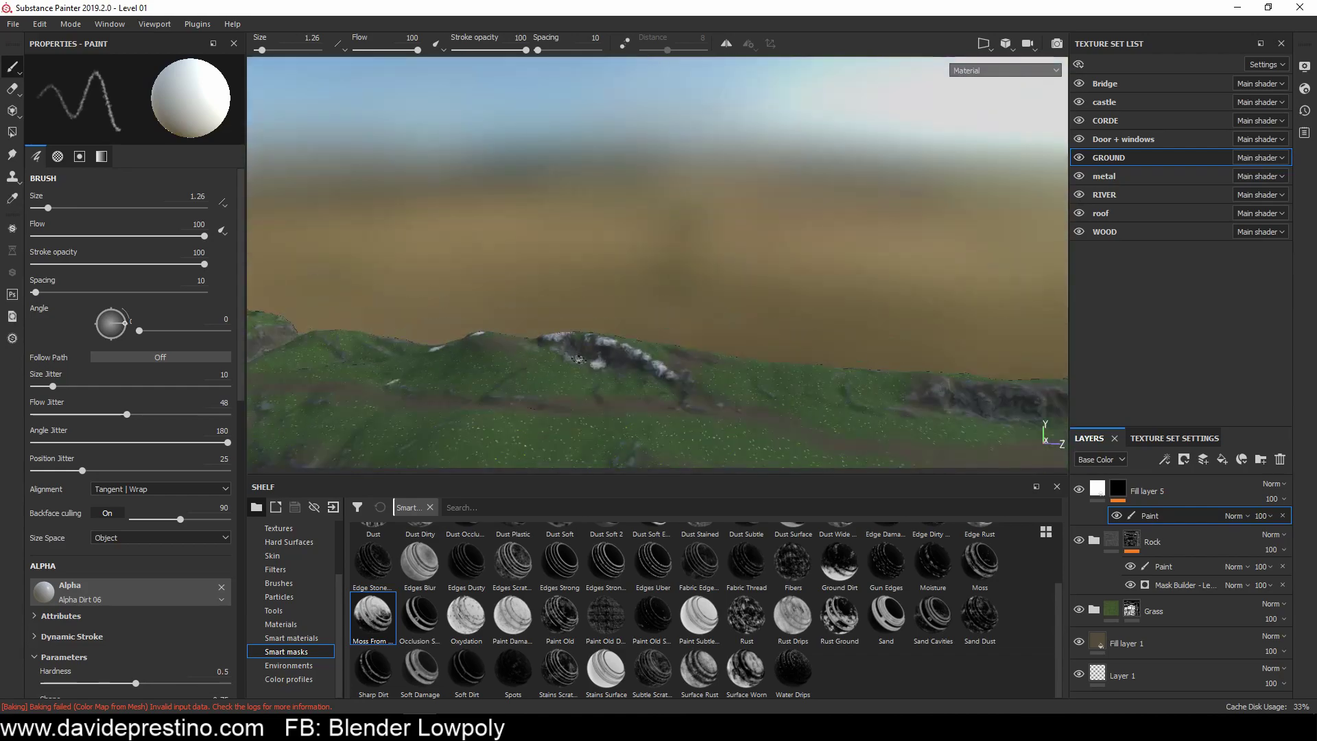
pyautogui.keyDown('alt'); pyautogui.moveTo(447, 287); pyautogui.dragTo(634, 247); pyautogui.keyUp('alt')
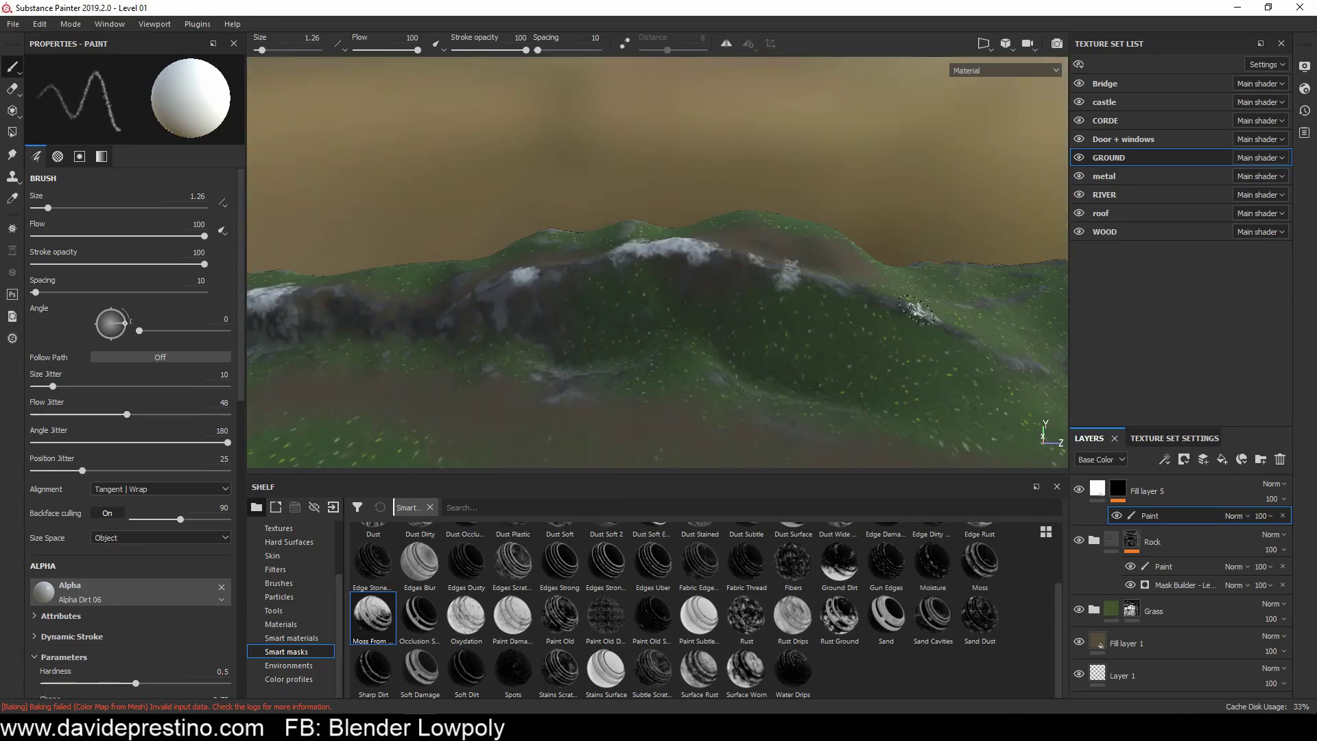
pyautogui.keyDown('alt'); pyautogui.moveTo(791, 403); pyautogui.dragTo(727, 232); pyautogui.keyUp('alt')
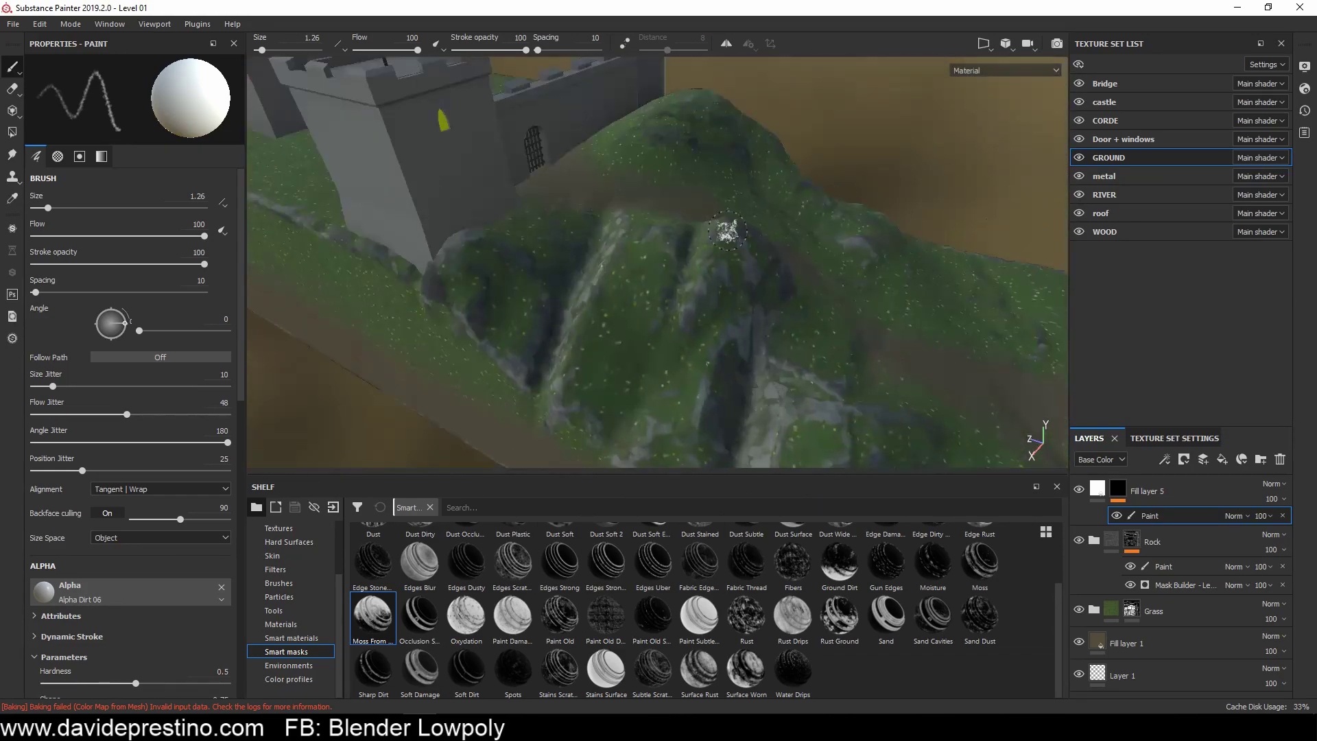
pyautogui.moveTo(478, 288)
pyautogui.keyDown('alt'); pyautogui.mouseDown()
pyautogui.moveTo(706, 285)
pyautogui.moveTo(532, 441)
pyautogui.moveTo(863, 358)
pyautogui.mouseUp(); pyautogui.keyUp('alt')
pyautogui.moveTo(1000, 349)
pyautogui.keyDown('alt'); pyautogui.mouseDown()
pyautogui.moveTo(515, 352)
pyautogui.moveTo(677, 330)
pyautogui.moveTo(396, 382)
pyautogui.moveTo(480, 343)
pyautogui.moveTo(677, 301)
pyautogui.moveTo(618, 343)
pyautogui.moveTo(382, 352)
pyautogui.moveTo(1034, 459)
pyautogui.moveTo(647, 435)
pyautogui.mouseUp(); pyautogui.keyUp('alt')
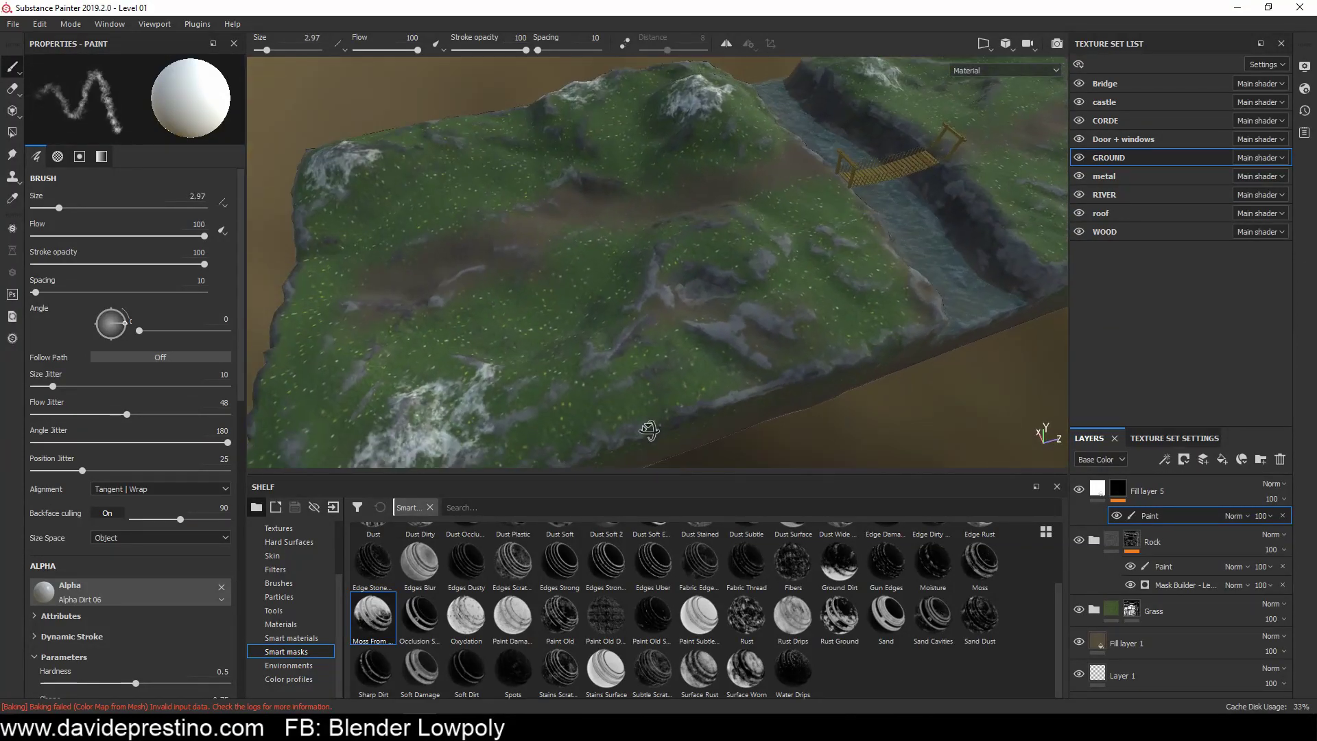
pyautogui.scroll(10, 647, 435)
pyautogui.click(1126, 643)
# Step: Add Fill layer 8 with emissive and metallic off, a darker base colour and roughness 1
pyautogui.click(1223, 459)
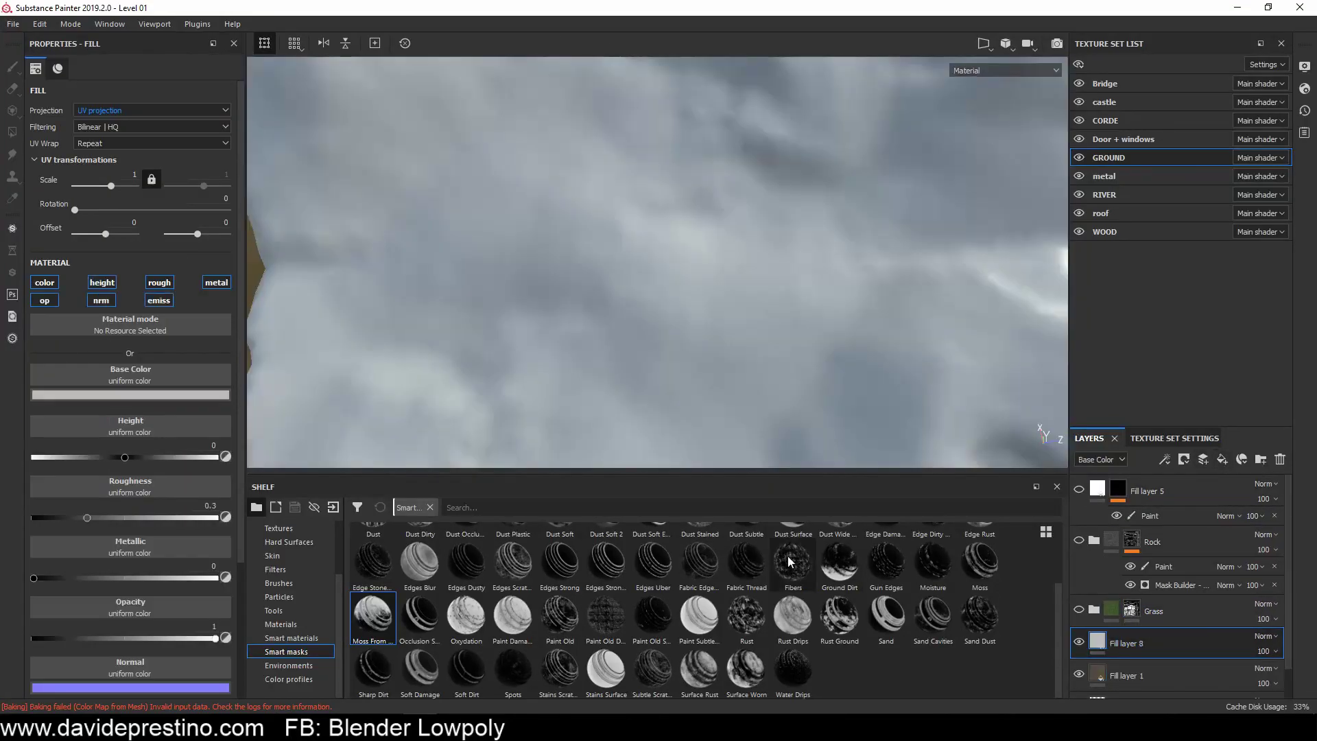
pyautogui.click(159, 300)
pyautogui.click(216, 282)
pyautogui.click(130, 395)
pyautogui.moveTo(274, 446); pyautogui.dragTo(235, 491)
pyautogui.moveTo(86, 457); pyautogui.dragTo(216, 457)
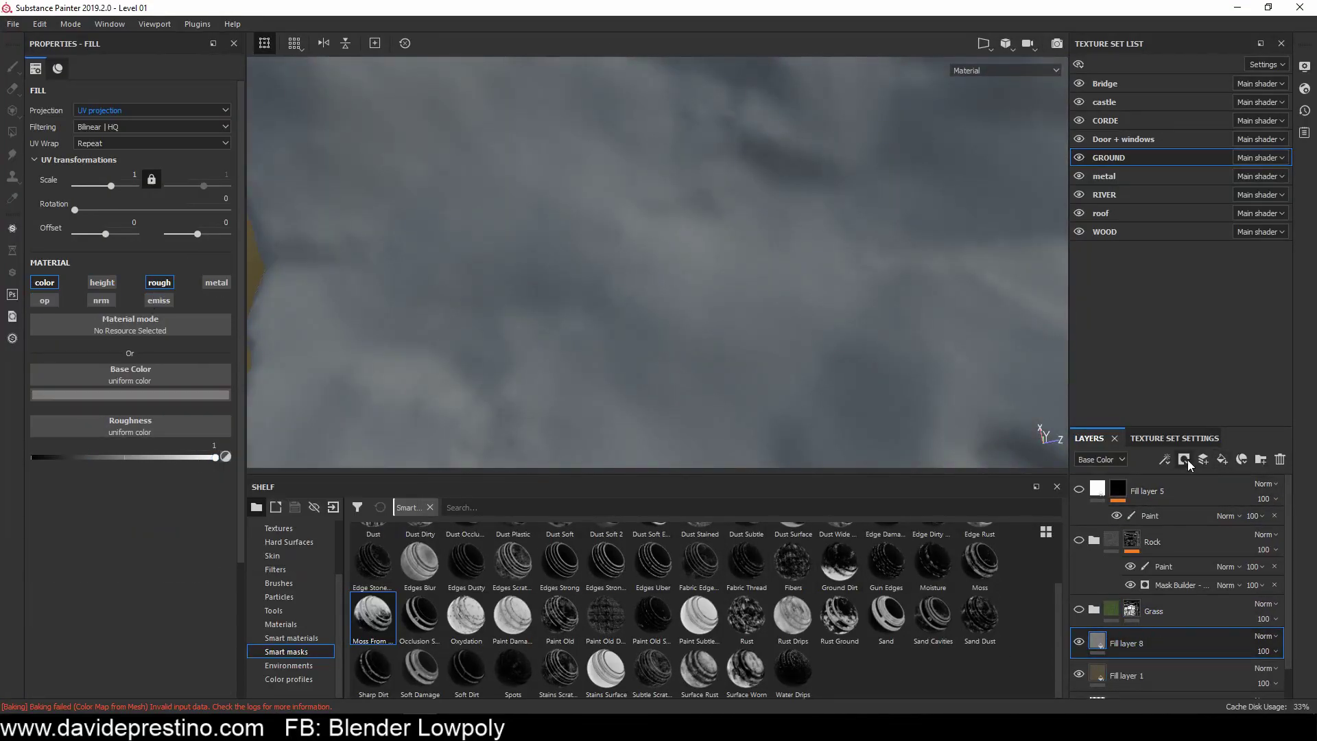
# Step: Put Fill layer 8 inside a new sentiero folder and show the procedural textures
pyautogui.click(1261, 459)
pyautogui.write('sentiero')
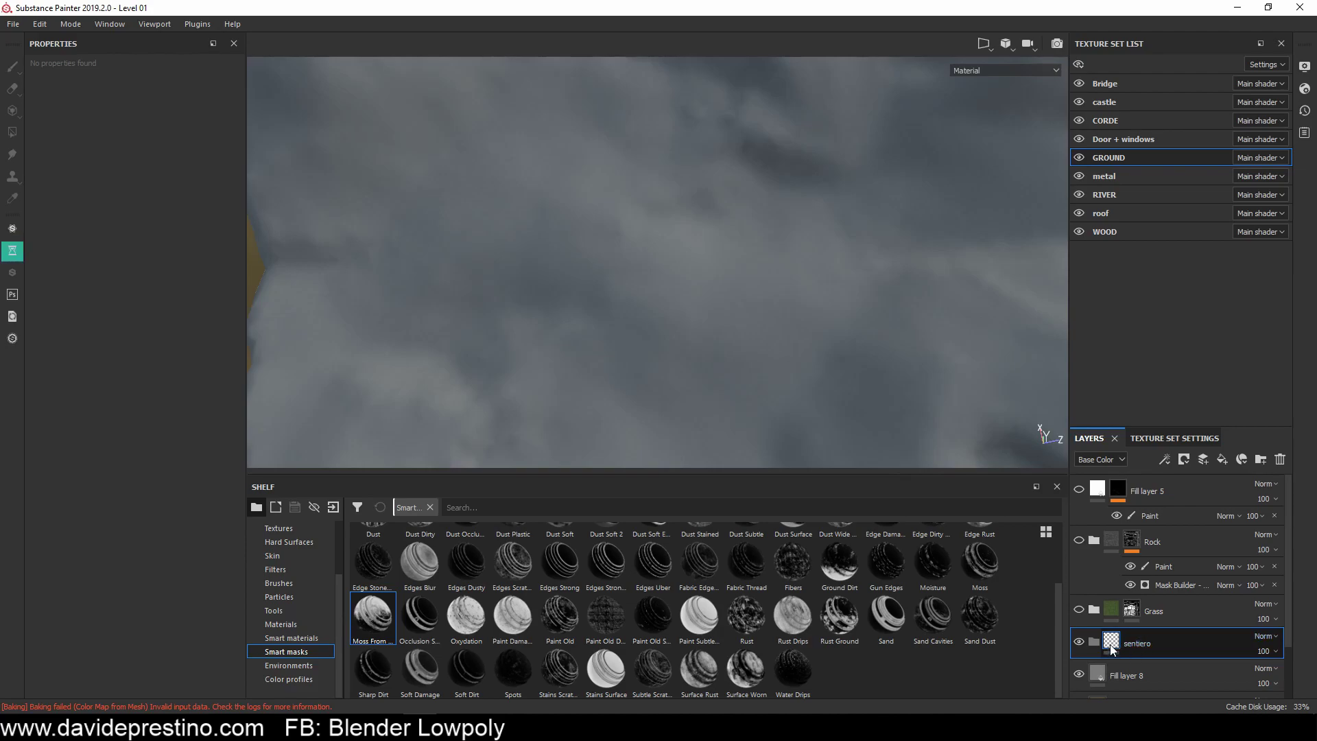
pyautogui.moveTo(1115, 676); pyautogui.dragTo(1132, 604)
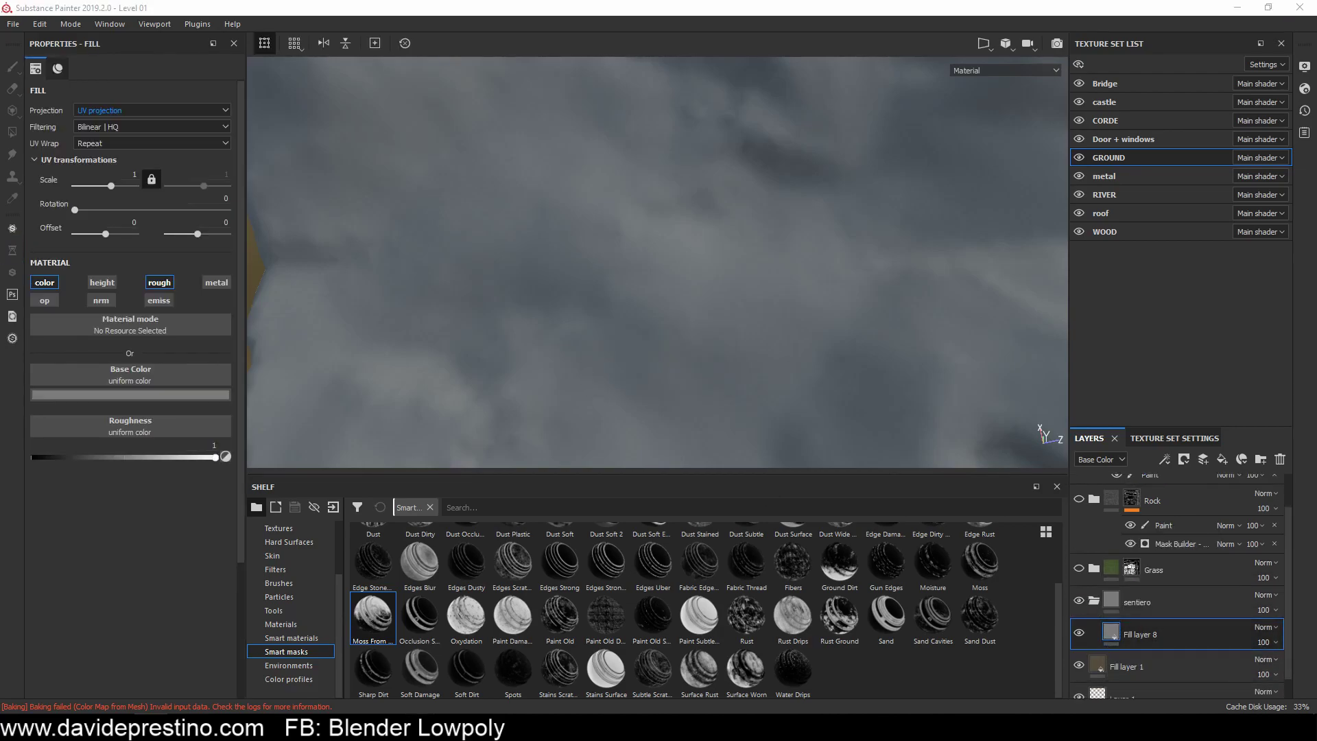
pyautogui.scroll(2, 451, 596)
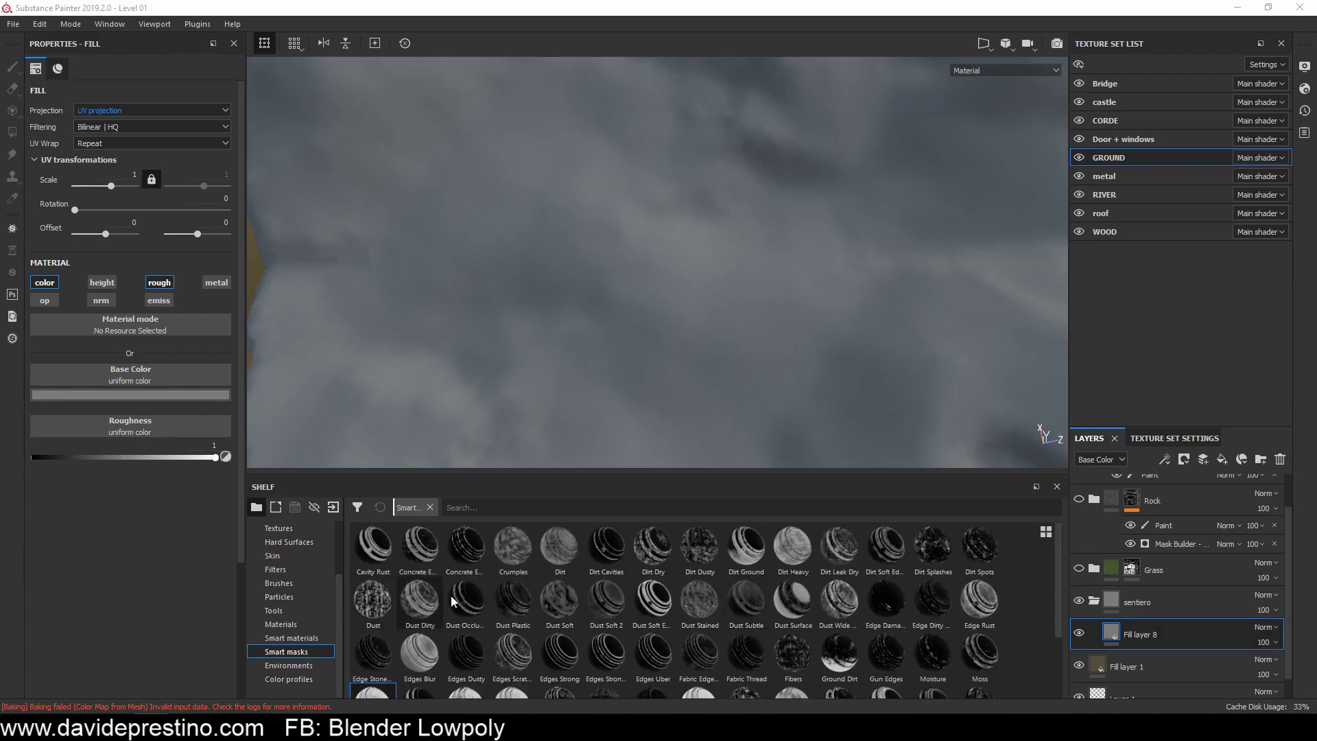
pyautogui.scroll(2, 286, 553)
pyautogui.click(286, 584)
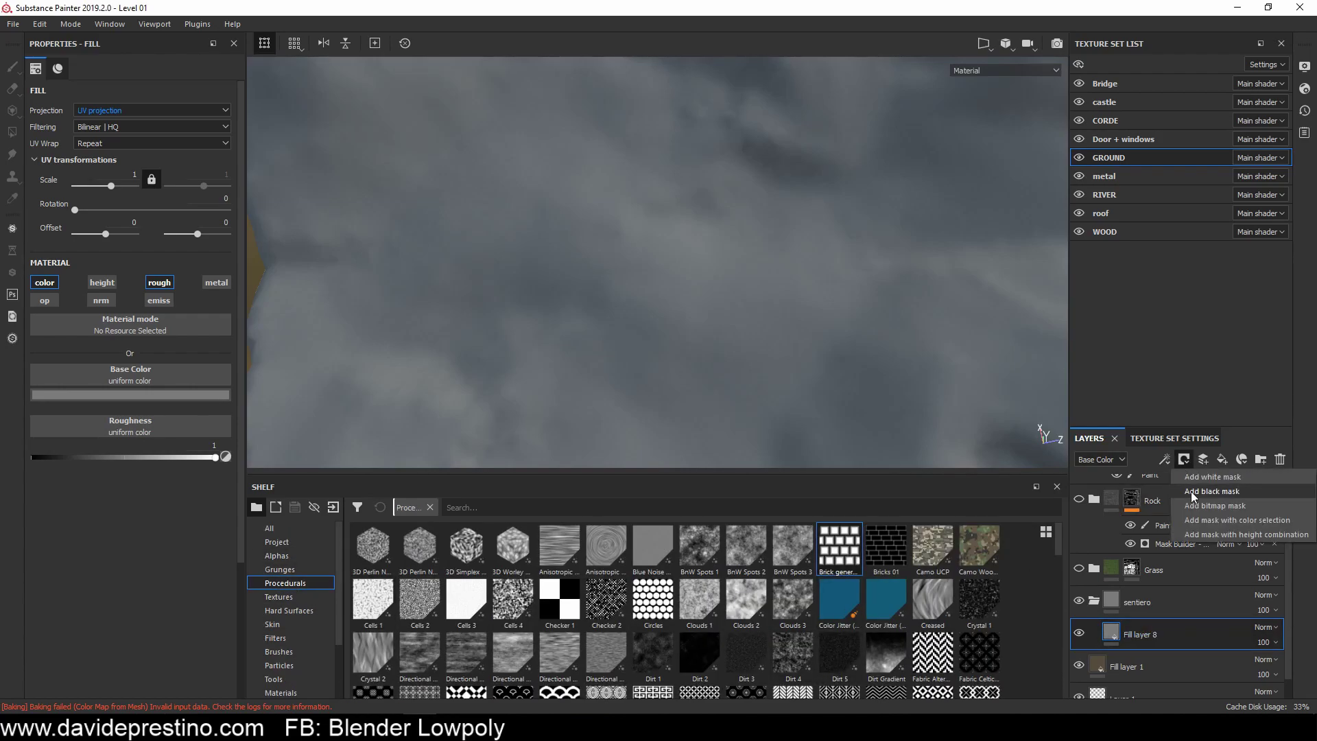
# Step: Mask Fill layer 8 in black with a Brick generator at scale about 40, position 0.38
pyautogui.click(1211, 491)
pyautogui.moveTo(839, 549); pyautogui.dragTo(553, 341)
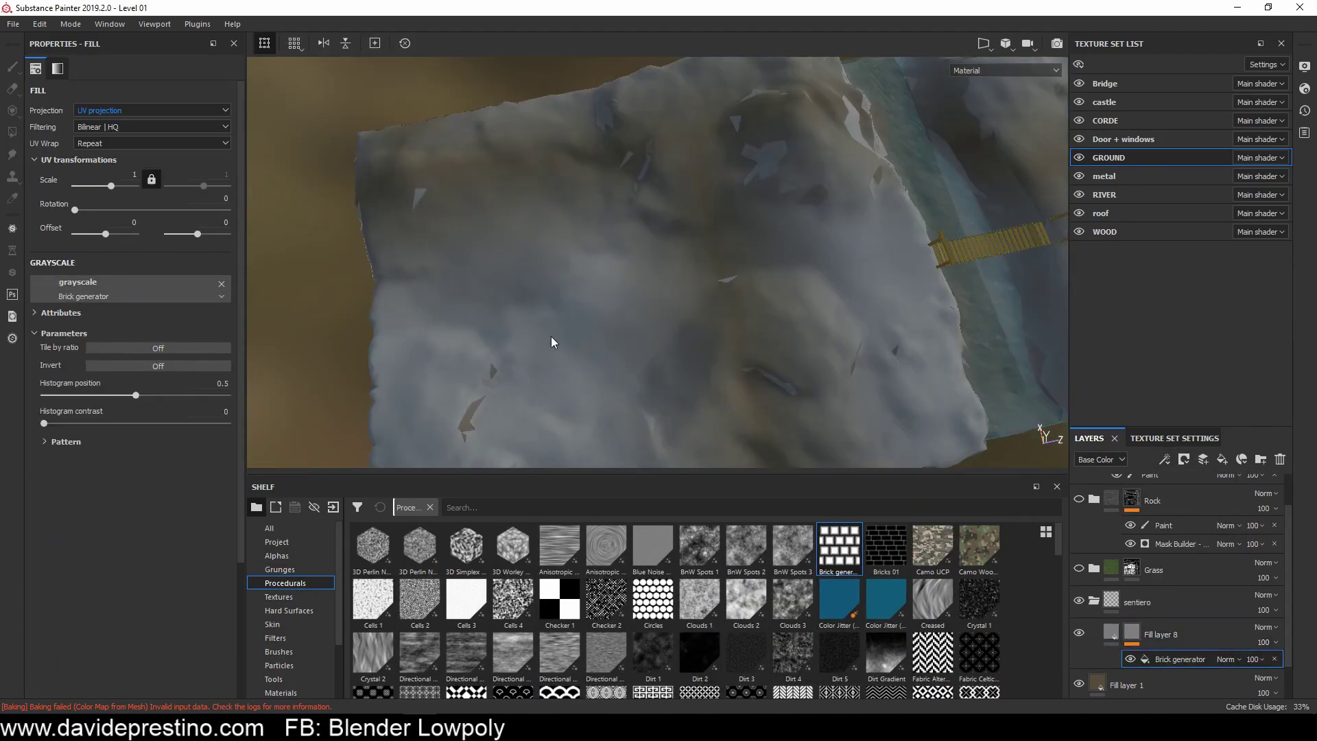
pyautogui.moveTo(111, 186); pyautogui.dragTo(125, 186)
pyautogui.scroll(5, 658, 260)
pyautogui.moveTo(136, 395); pyautogui.dragTo(114, 395)
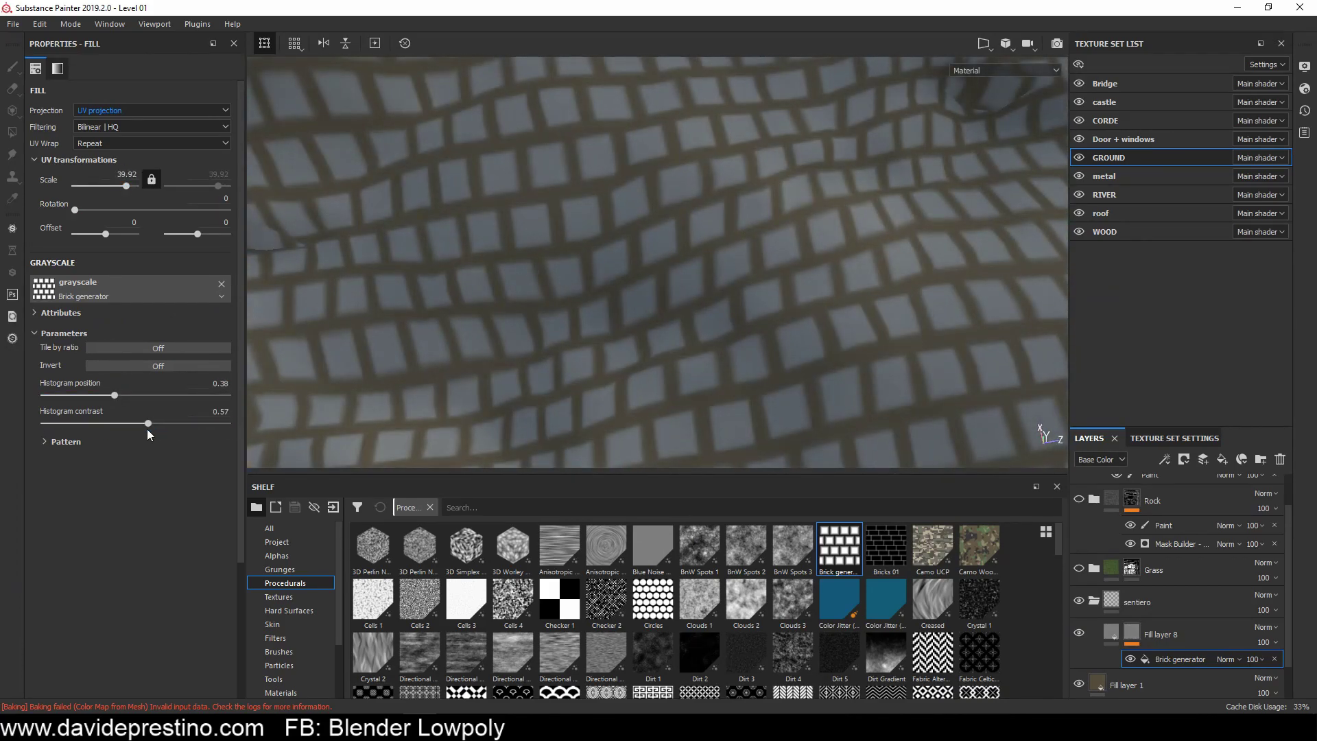
pyautogui.click(66, 441)
# Step: Reshape the brick bevels to 0.65 and 0.33 and set Bricks X to 3
pyautogui.moveTo(162, 524); pyautogui.dragTo(118, 550)
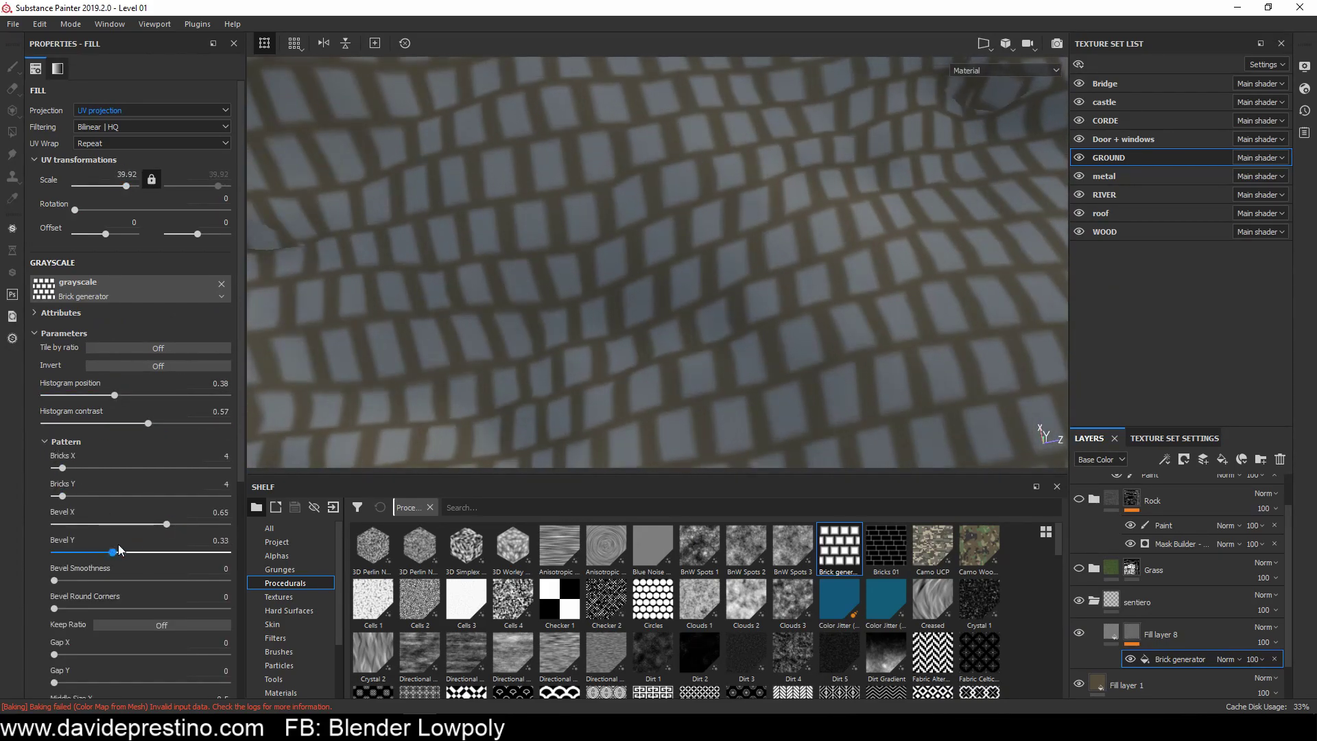
pyautogui.moveTo(251, 582); pyautogui.dragTo(233, 581)
pyautogui.scroll(-2, 103, 535)
pyautogui.moveTo(73, 525); pyautogui.dragTo(234, 527)
pyautogui.scroll(-1, 103, 535)
pyautogui.moveTo(139, 587)
pyautogui.mouseDown()
pyautogui.moveTo(116, 588)
pyautogui.moveTo(142, 616)
pyautogui.mouseUp()
pyautogui.scroll(-2, 228, 595)
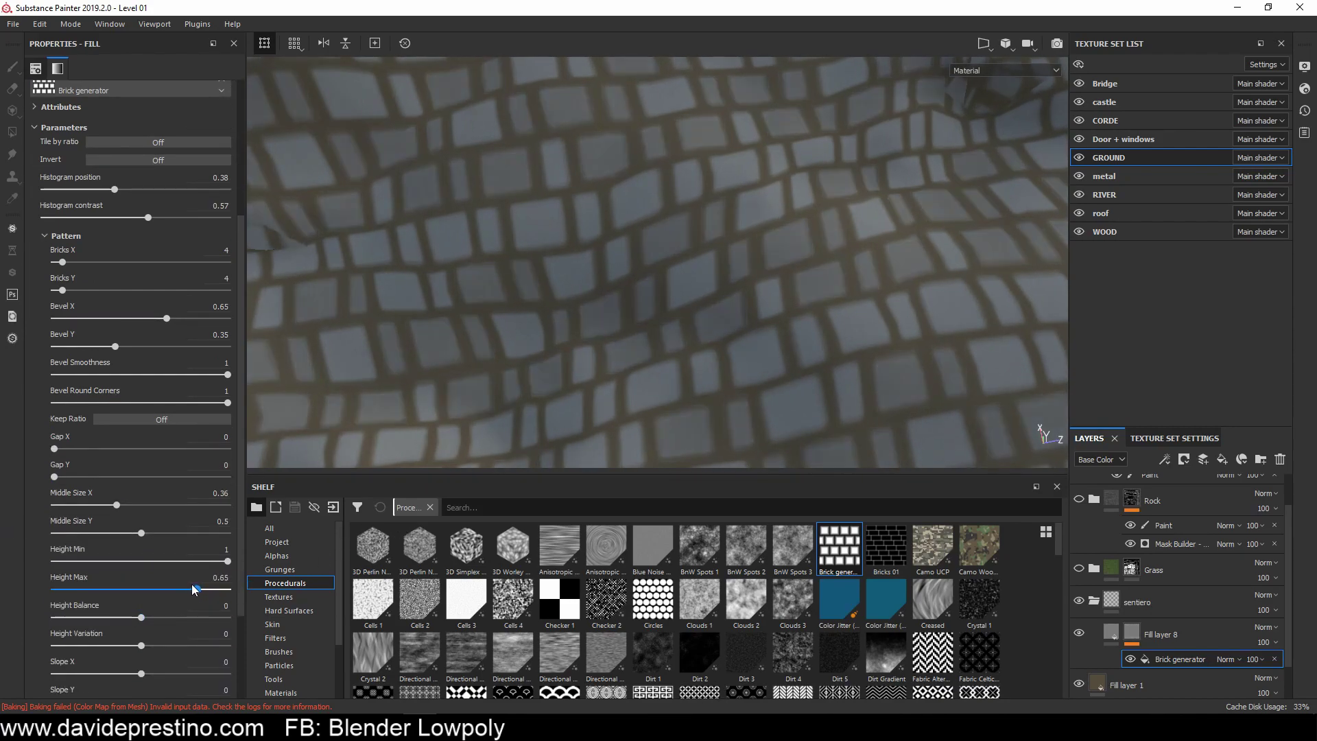
pyautogui.scroll(-1, 199, 594)
pyautogui.moveTo(142, 576); pyautogui.dragTo(166, 576)
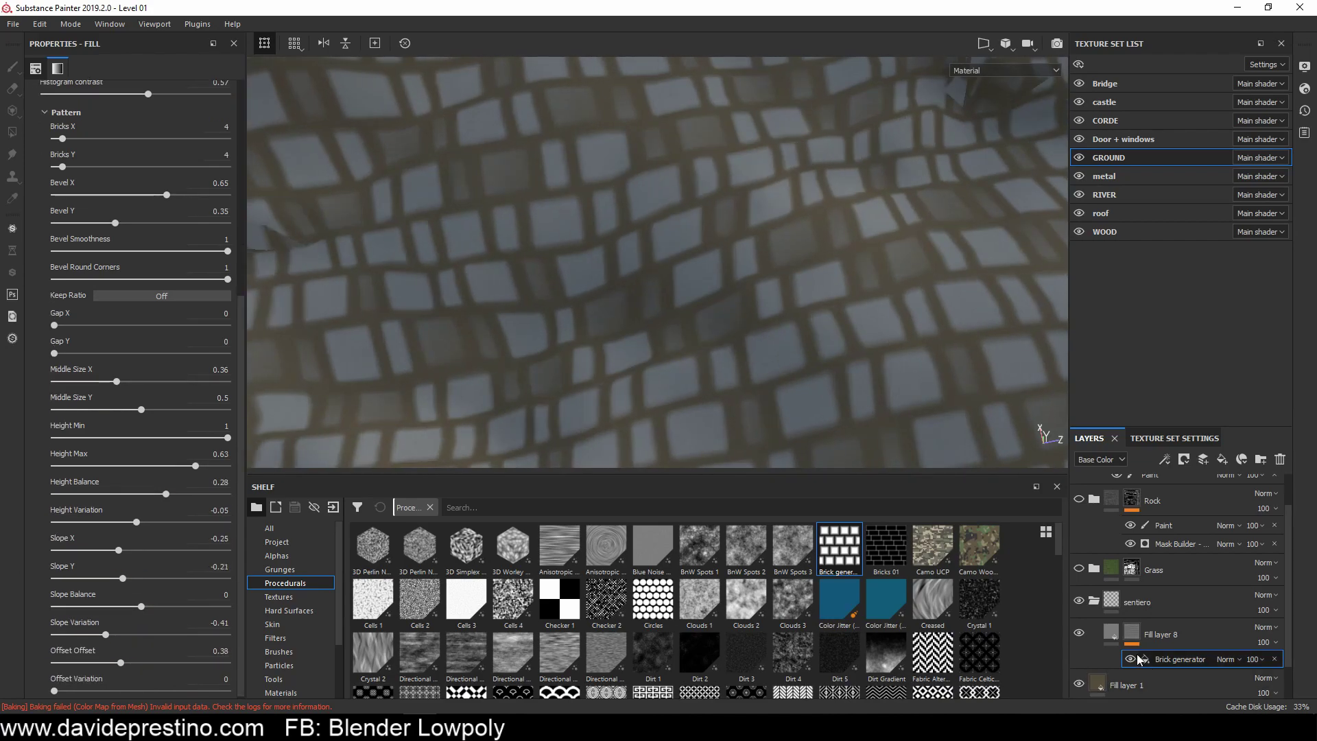
# Step: Increase Fill layer 8's height so the cobblestones stand out raised
pyautogui.click(1112, 633)
pyautogui.moveTo(126, 458); pyautogui.dragTo(133, 461)
pyautogui.keyDown('alt'); pyautogui.moveTo(618, 274); pyautogui.dragTo(618, 227); pyautogui.keyUp('alt')
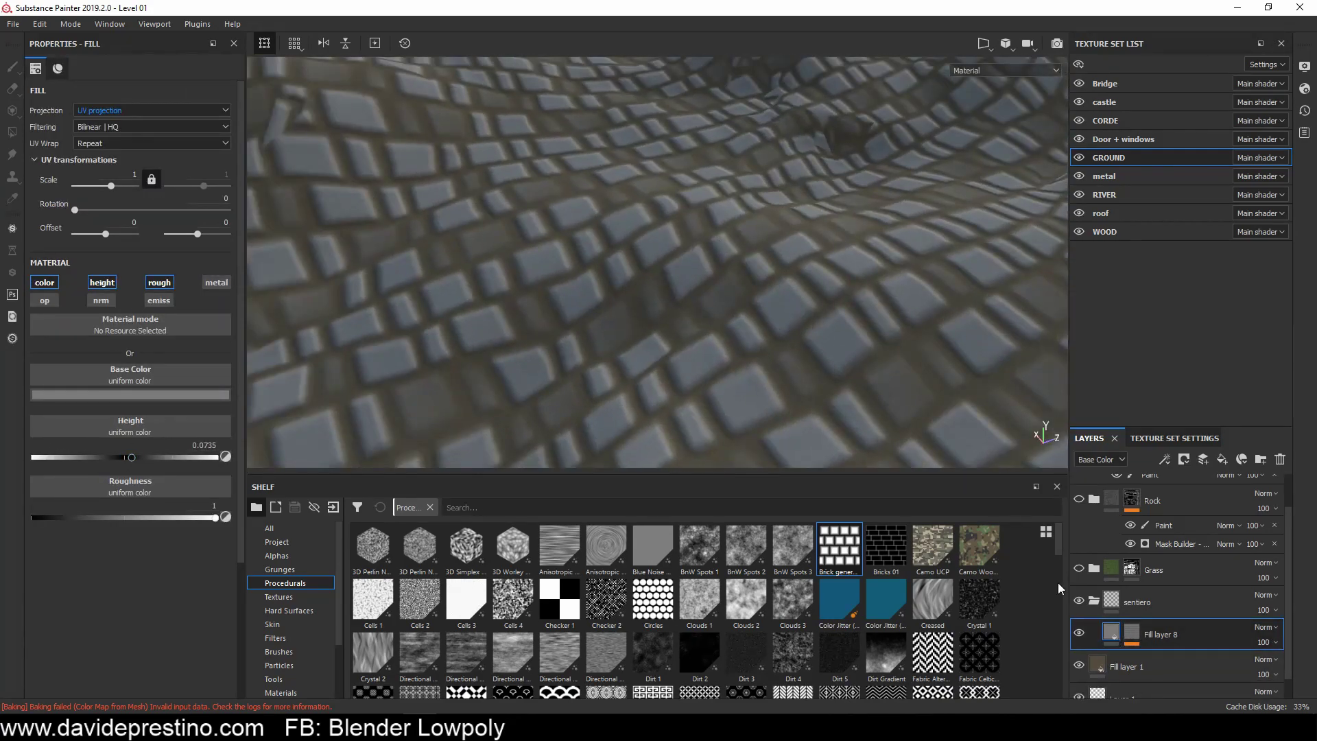
pyautogui.click(1132, 632)
pyautogui.moveTo(62, 303); pyautogui.dragTo(60, 302)
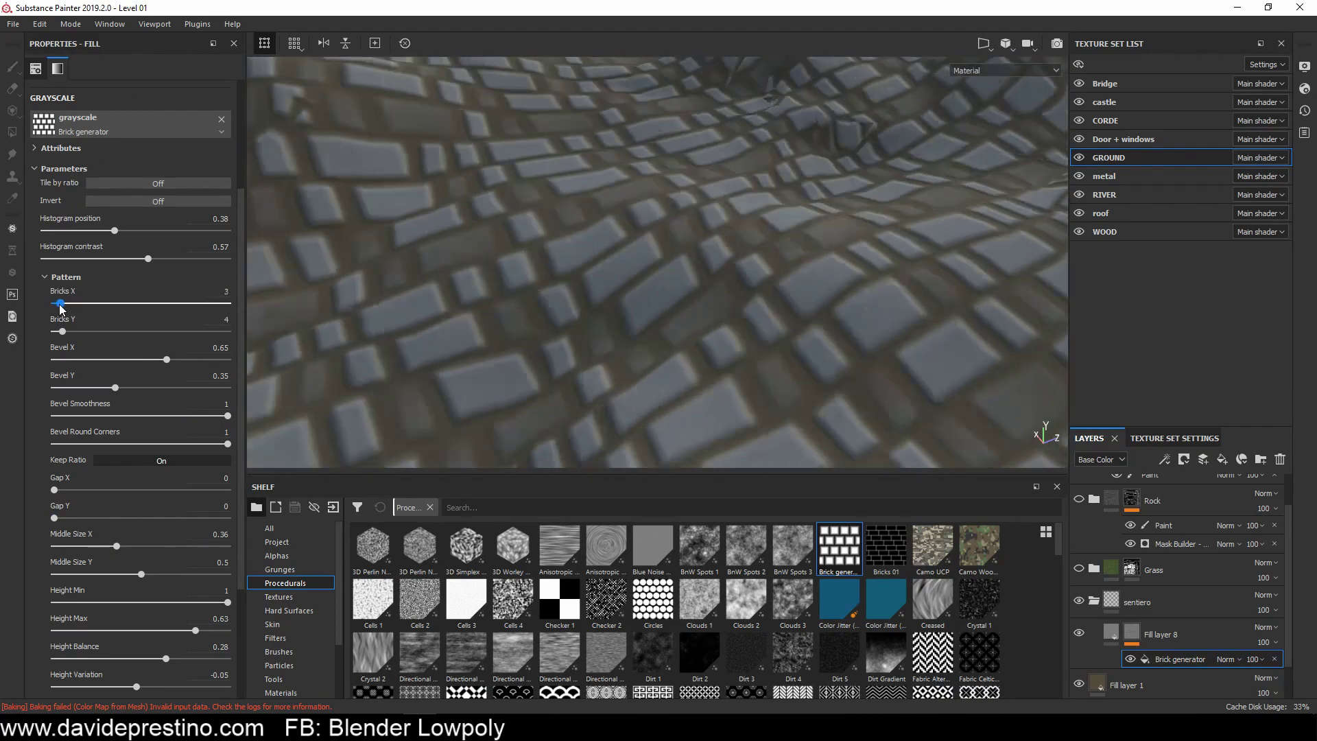
pyautogui.scroll(-4, 142, 480)
pyautogui.scroll(5, 103, 468)
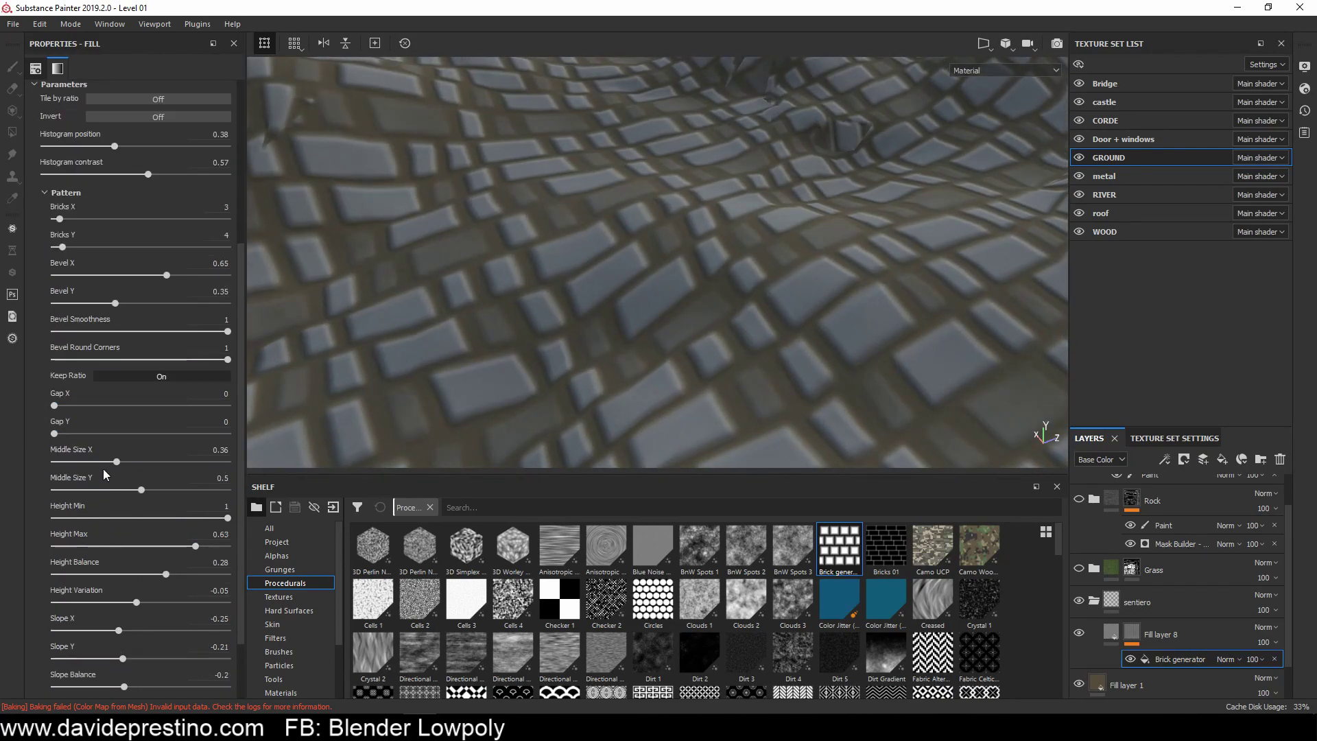
pyautogui.click(1159, 634)
pyautogui.click(1138, 602)
# Step: Give the sentiero folder a black mask and select the path's Brick generator
pyautogui.rightClick(1153, 602)
pyautogui.click(1159, 591)
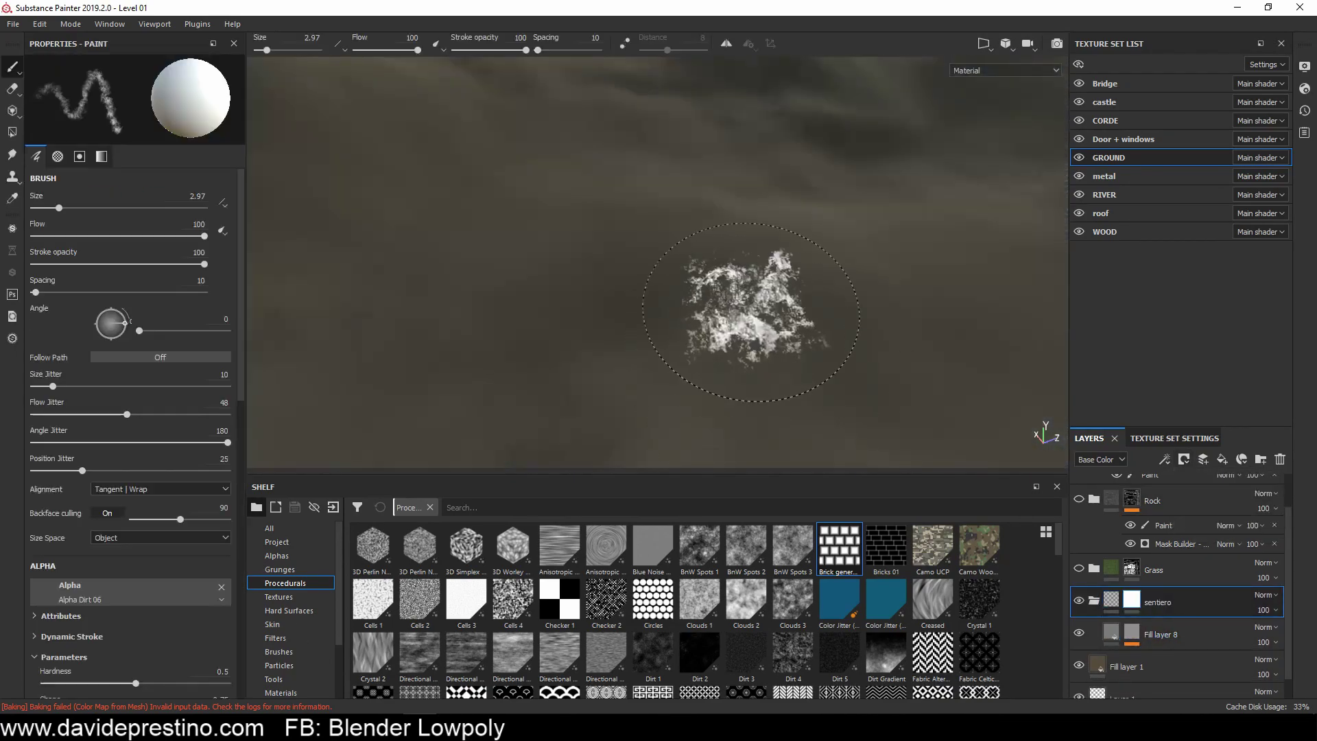
pyautogui.scroll(-5, 719, 283)
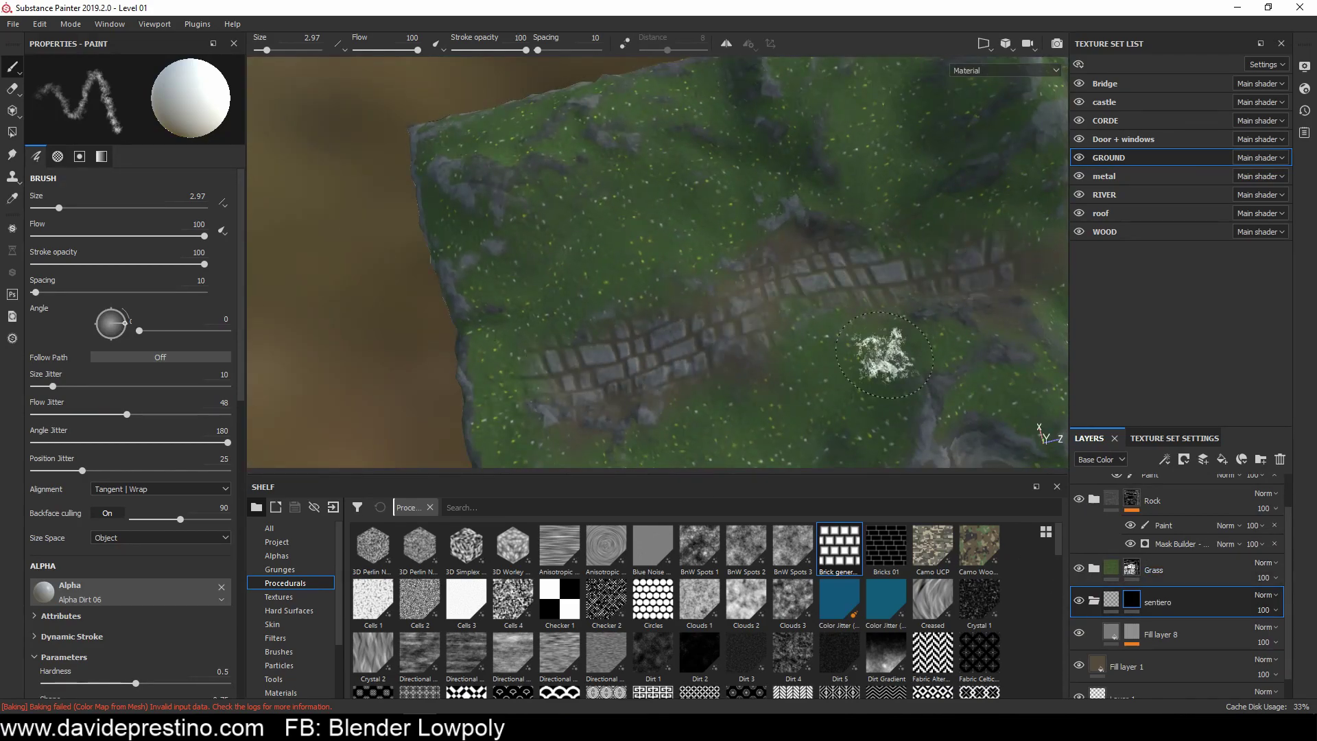
pyautogui.keyDown('alt'); pyautogui.moveTo(884, 355); pyautogui.dragTo(999, 502); pyautogui.keyUp('alt')
pyautogui.click(1140, 662)
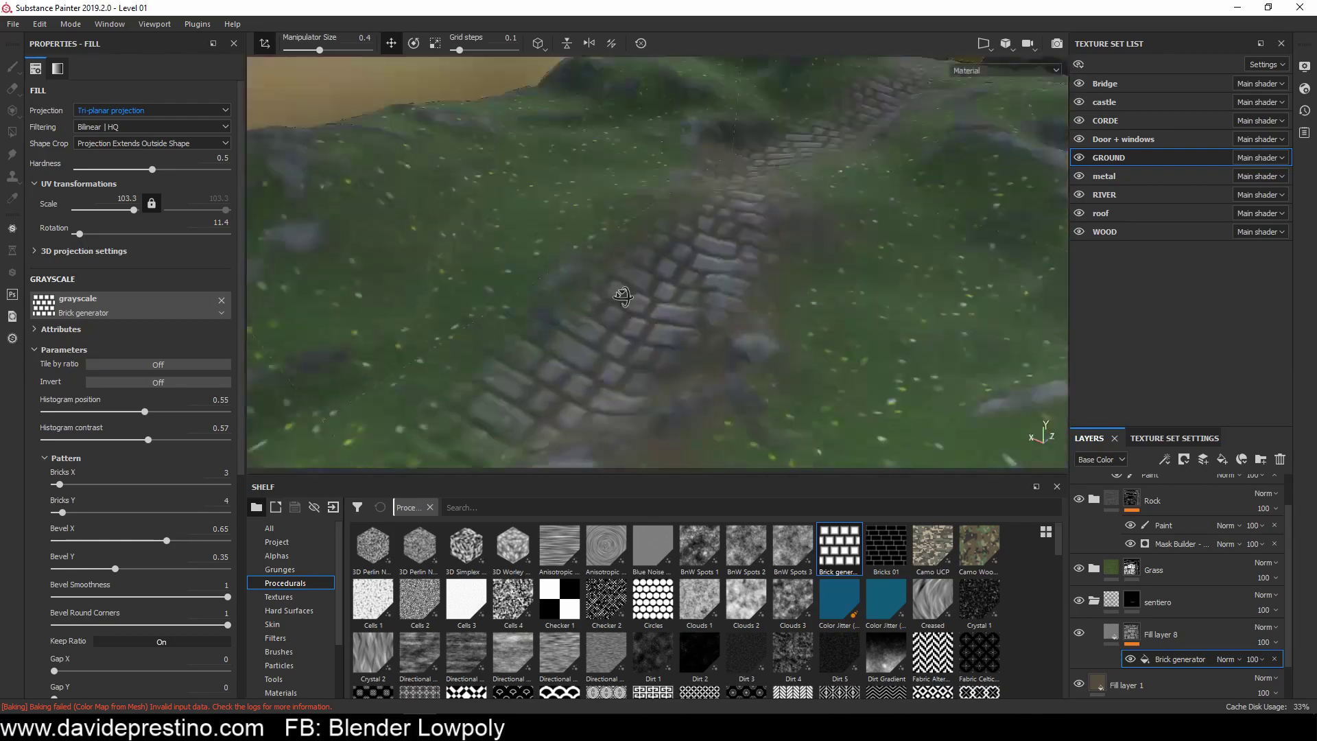
# Step: Orbit and zoom around the stone path, river and bridge to check the cobblestones
pyautogui.keyDown('alt'); pyautogui.moveTo(659, 206); pyautogui.dragTo(686, 343); pyautogui.keyUp('alt')
pyautogui.click(1158, 603)
pyautogui.keyDown('alt'); pyautogui.moveTo(726, 249); pyautogui.dragTo(506, 382); pyautogui.keyUp('alt')
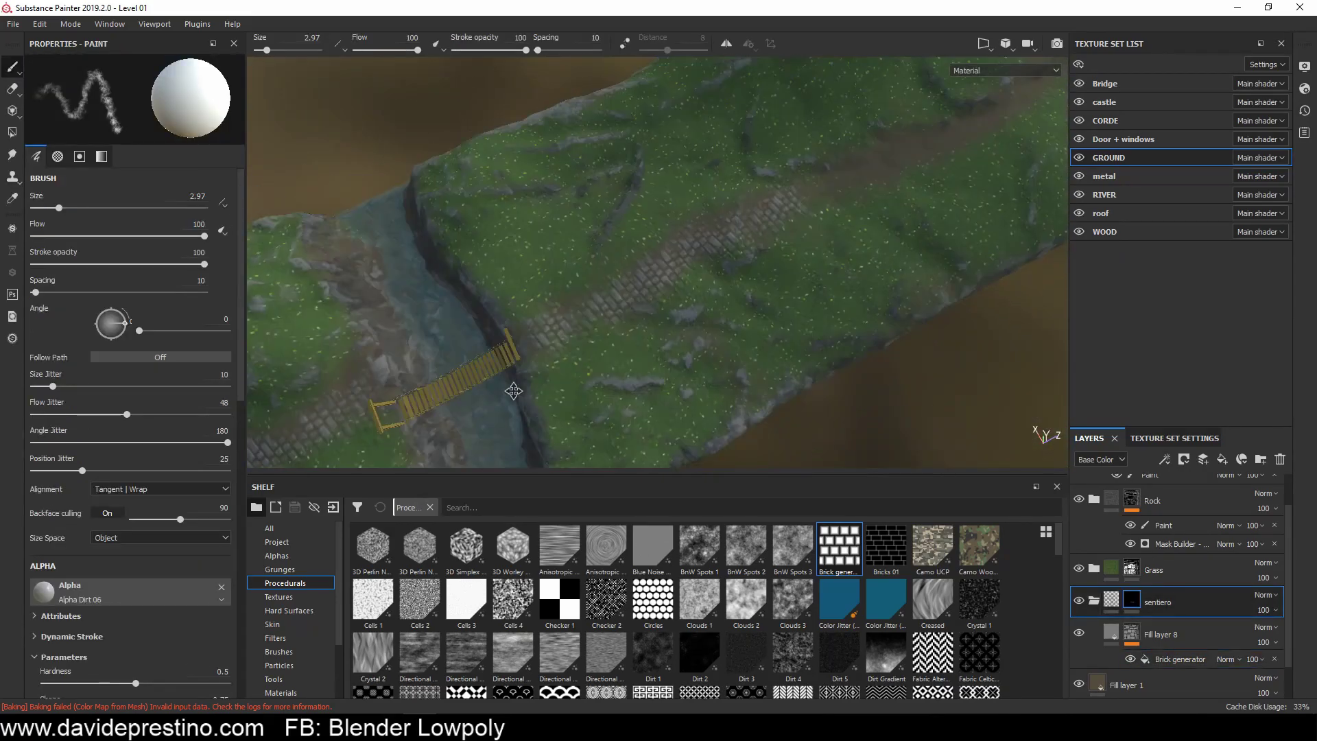
pyautogui.scroll(3, 505, 382)
pyautogui.moveTo(652, 234)
pyautogui.keyDown('alt'); pyautogui.mouseDown()
pyautogui.moveTo(715, 212)
pyautogui.moveTo(590, 420)
pyautogui.mouseUp(); pyautogui.keyUp('alt')
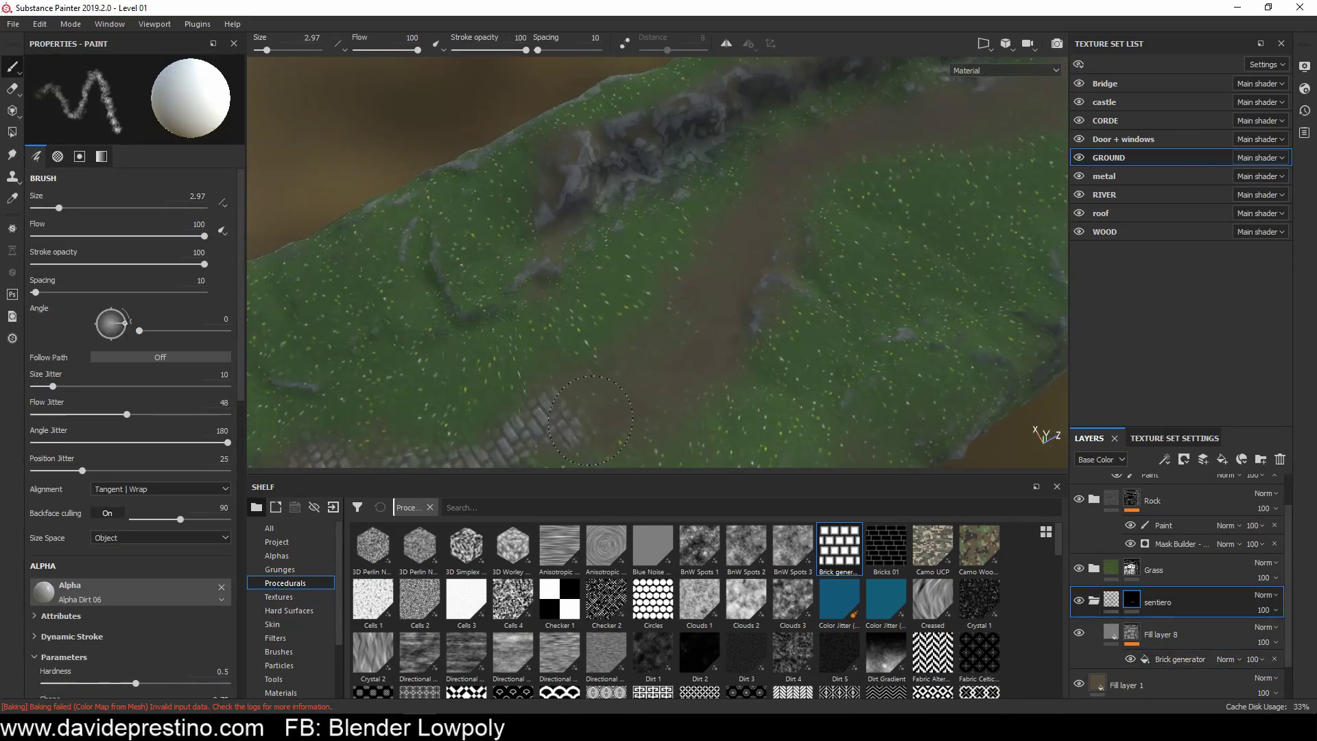
pyautogui.keyDown('alt'); pyautogui.moveTo(637, 298); pyautogui.dragTo(406, 415); pyautogui.keyUp('alt')
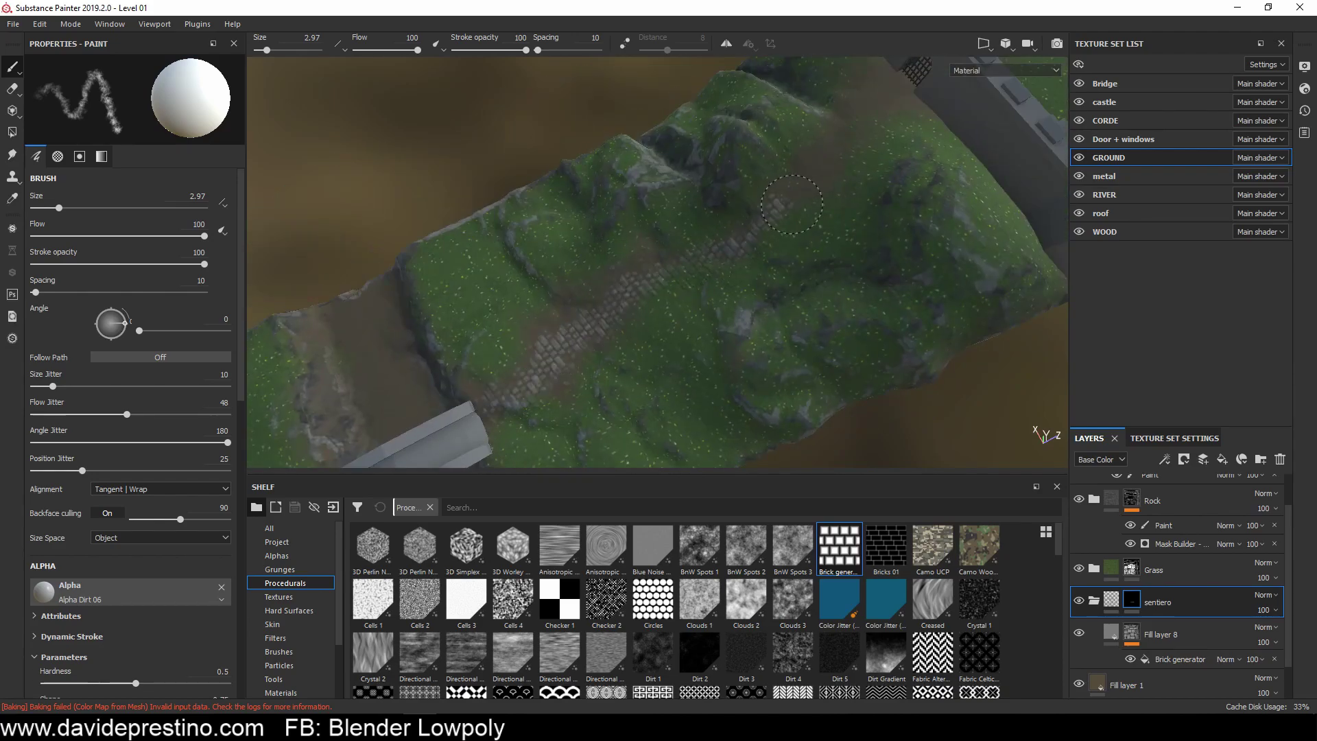
pyautogui.moveTo(792, 204)
pyautogui.keyDown('alt'); pyautogui.mouseDown()
pyautogui.moveTo(439, 355)
pyautogui.moveTo(683, 261)
pyautogui.mouseUp(); pyautogui.keyUp('alt')
pyautogui.scroll(-3, 782, 210)
pyautogui.scroll(5, 779, 212)
pyautogui.keyDown('alt'); pyautogui.moveTo(664, 321); pyautogui.dragTo(951, 192); pyautogui.keyUp('alt')
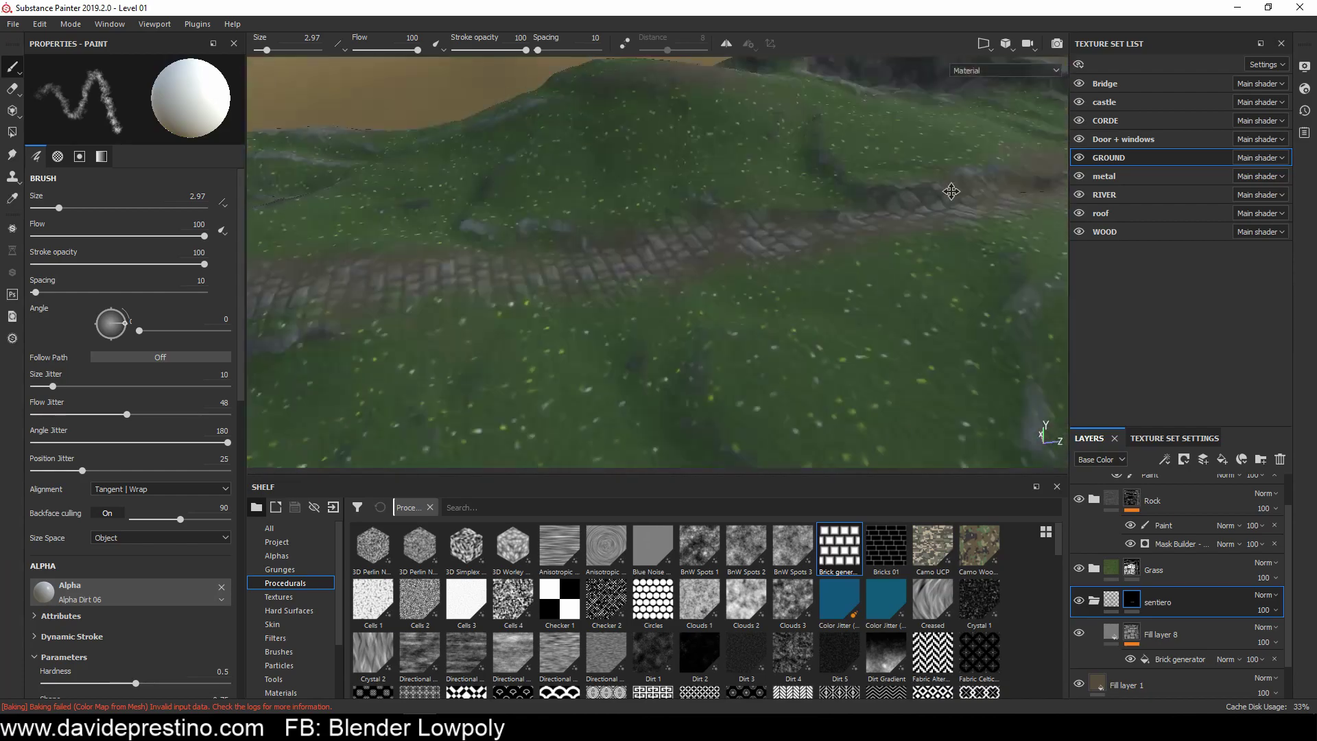
pyautogui.scroll(-3, 950, 192)
pyautogui.keyDown('alt'); pyautogui.moveTo(950, 192); pyautogui.dragTo(831, 270, button='middle'); pyautogui.keyUp('alt')
# Step: Rotate the environment lighting in the display settings and return the view to the bridge
pyautogui.press('Tab')
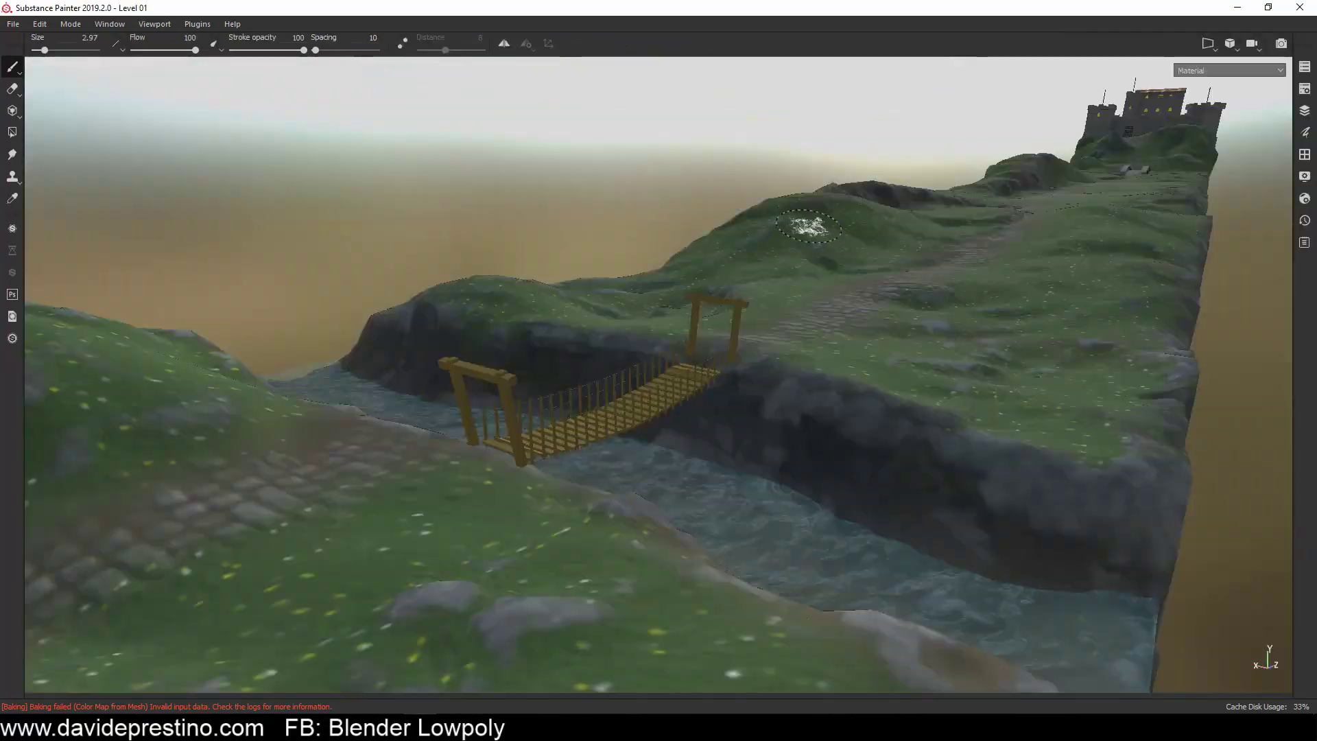
pyautogui.click(1306, 199)
pyautogui.click(1305, 177)
pyautogui.moveTo(1265, 492); pyautogui.dragTo(1229, 491)
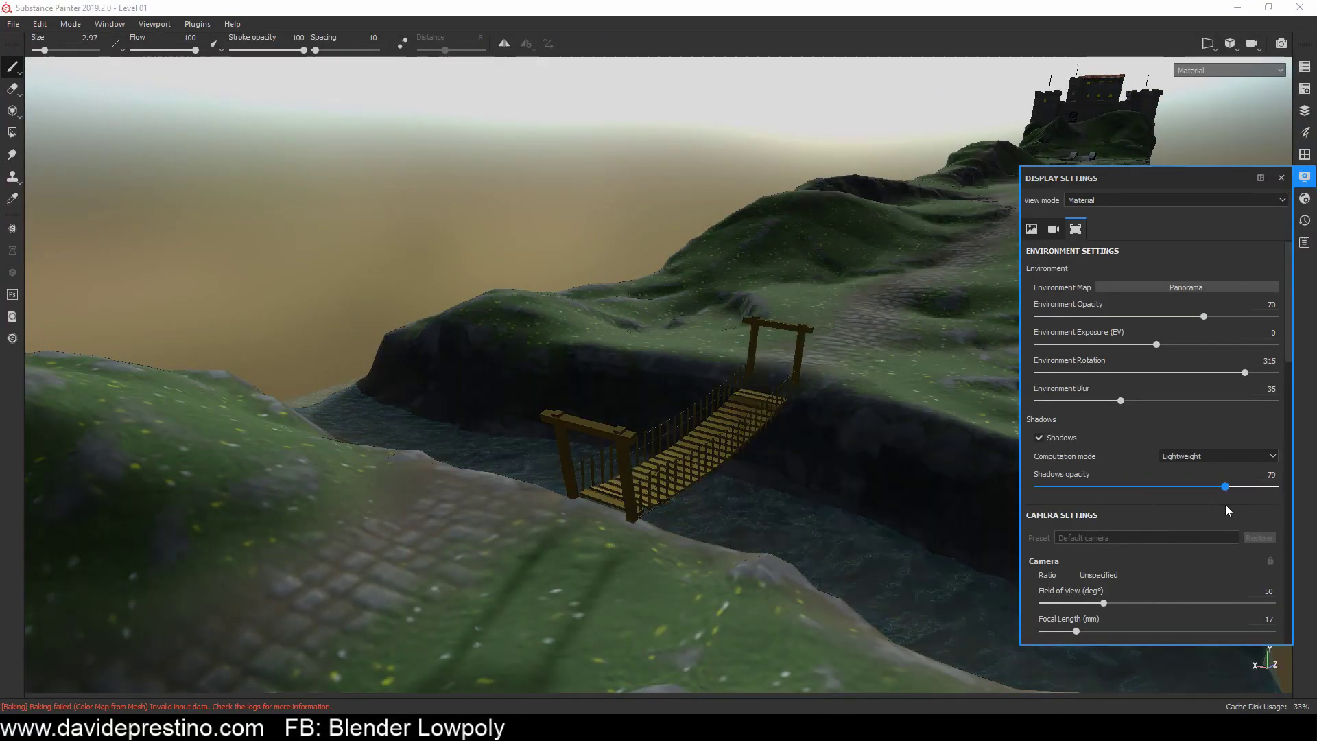
pyautogui.keyDown('shift'); pyautogui.moveTo(1070, 431); pyautogui.dragTo(973, 432, button='right'); pyautogui.keyUp('shift')
pyautogui.keyDown('alt'); pyautogui.moveTo(972, 432); pyautogui.dragTo(823, 357); pyautogui.keyUp('alt')
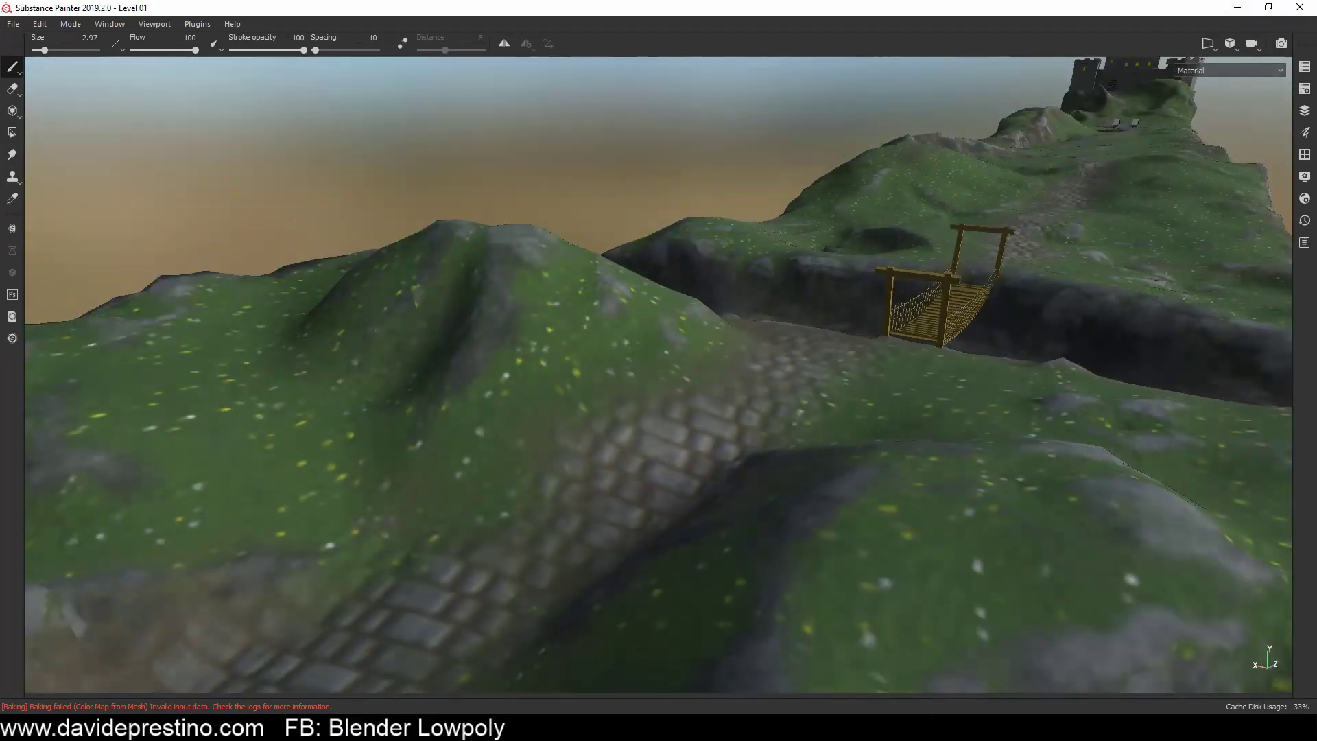
pyautogui.press('Tab')
pyautogui.click(1305, 67)
pyautogui.keyDown('alt'); pyautogui.moveTo(677, 293); pyautogui.dragTo(754, 309); pyautogui.keyUp('alt')
pyautogui.scroll(2, 1191, 501)
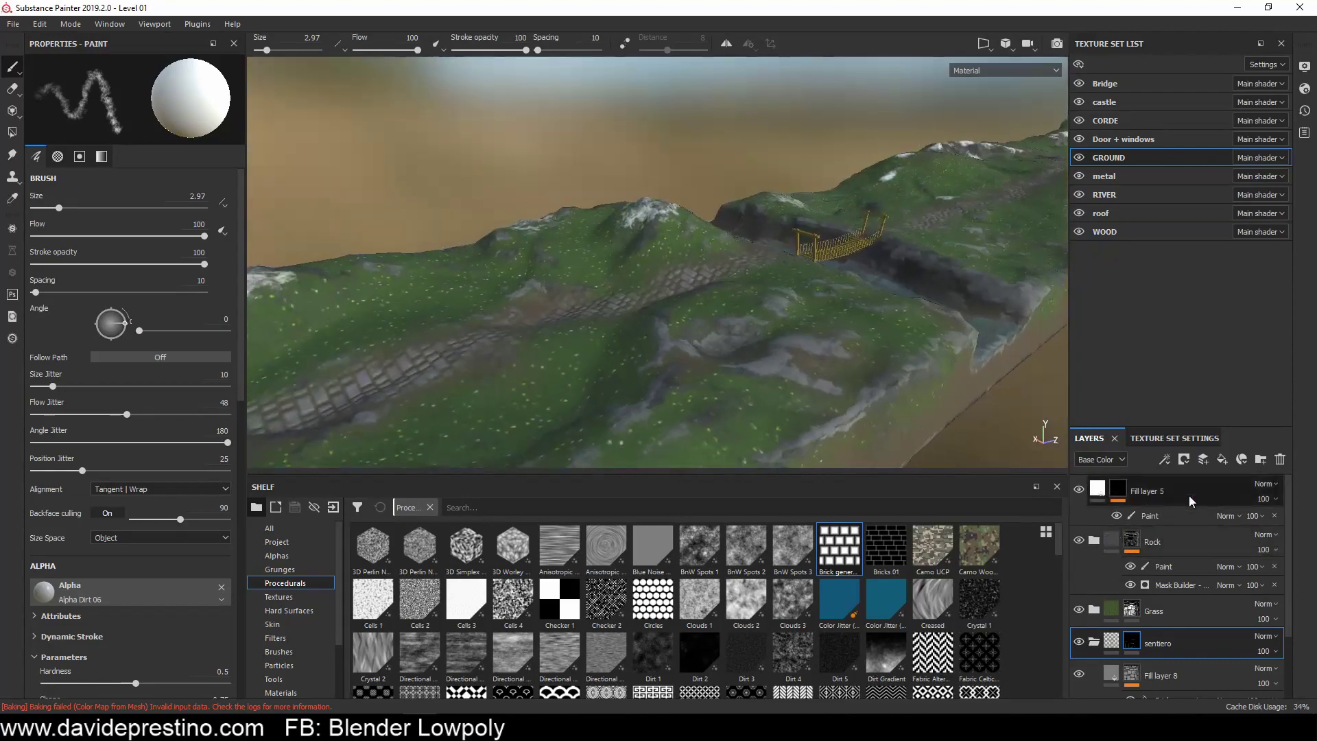
# Step: Add Fill layer 9 with Multiply blending and a black mask
pyautogui.click(1223, 459)
pyautogui.click(1266, 484)
pyautogui.click(1263, 137)
pyautogui.click(1242, 459)
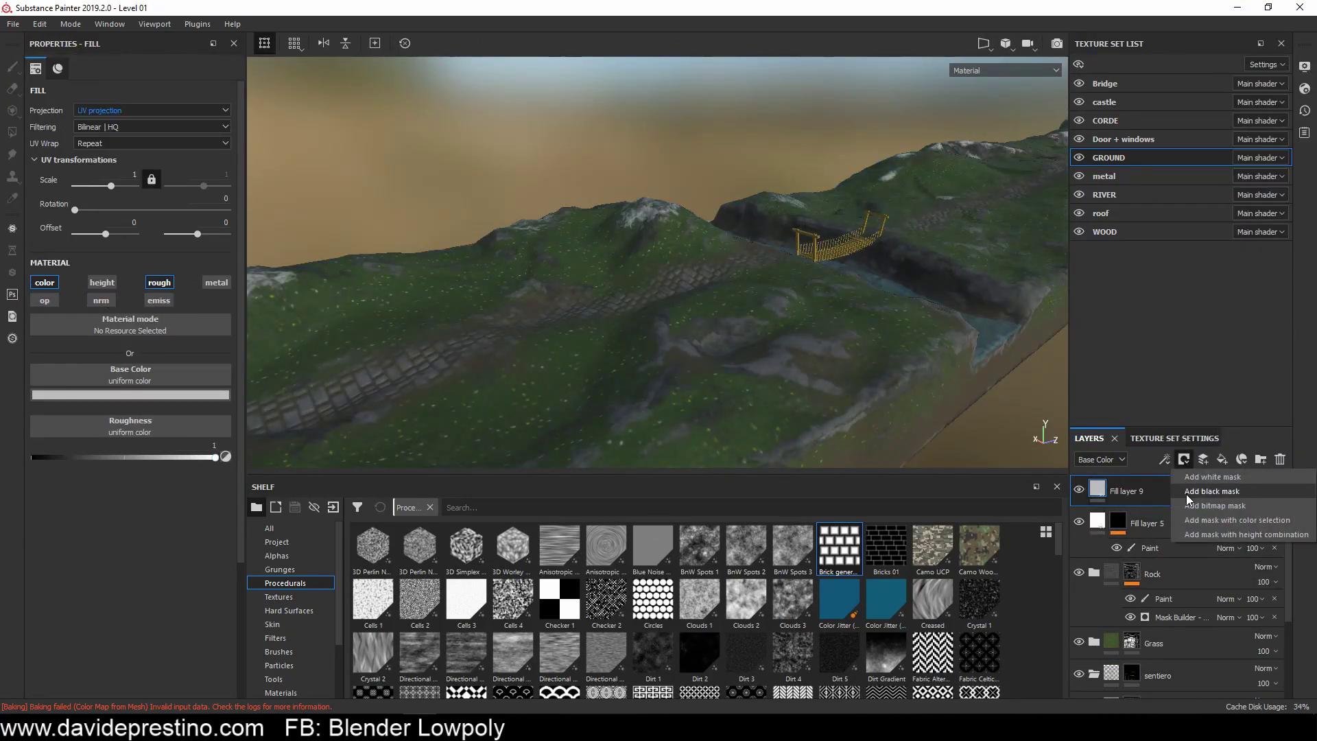
pyautogui.click(288, 652)
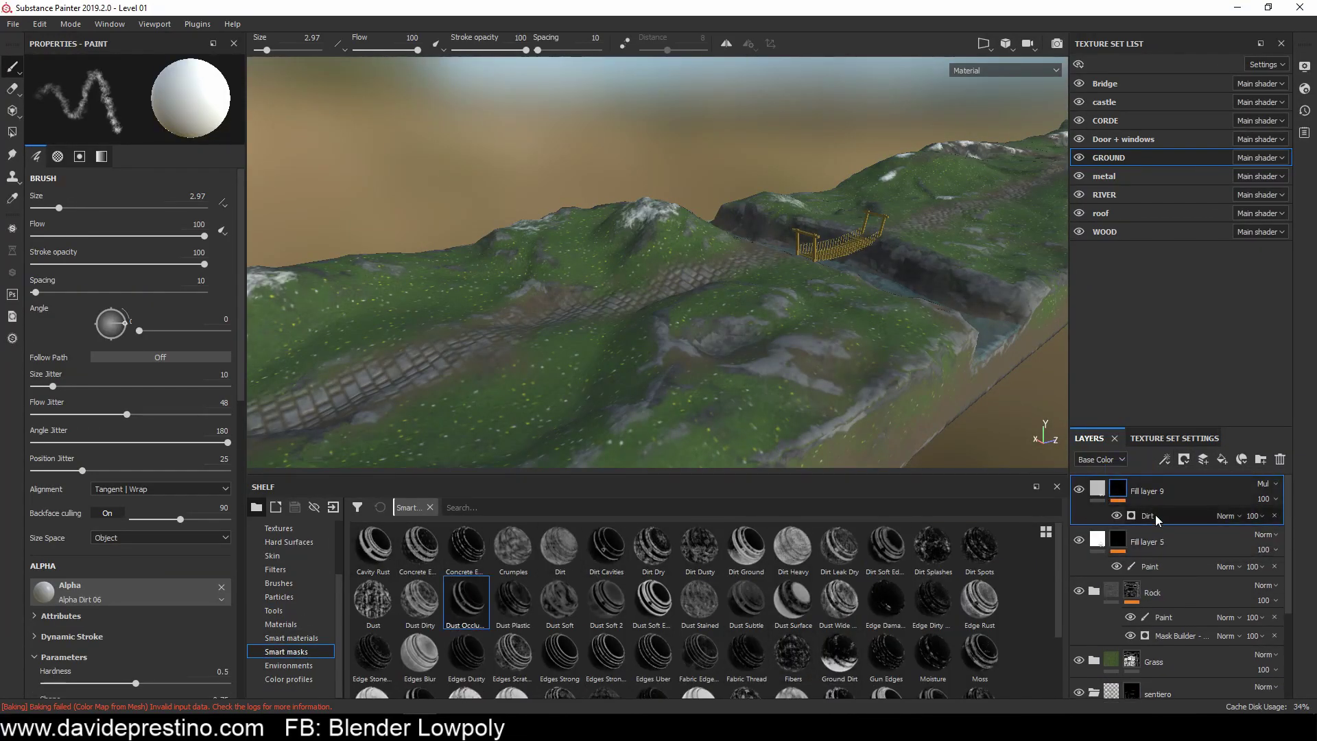
# Step: Duplicate Fill layer 9 and apply a dirt smart mask to the copy
pyautogui.rightClick(1139, 492)
pyautogui.click(1153, 446)
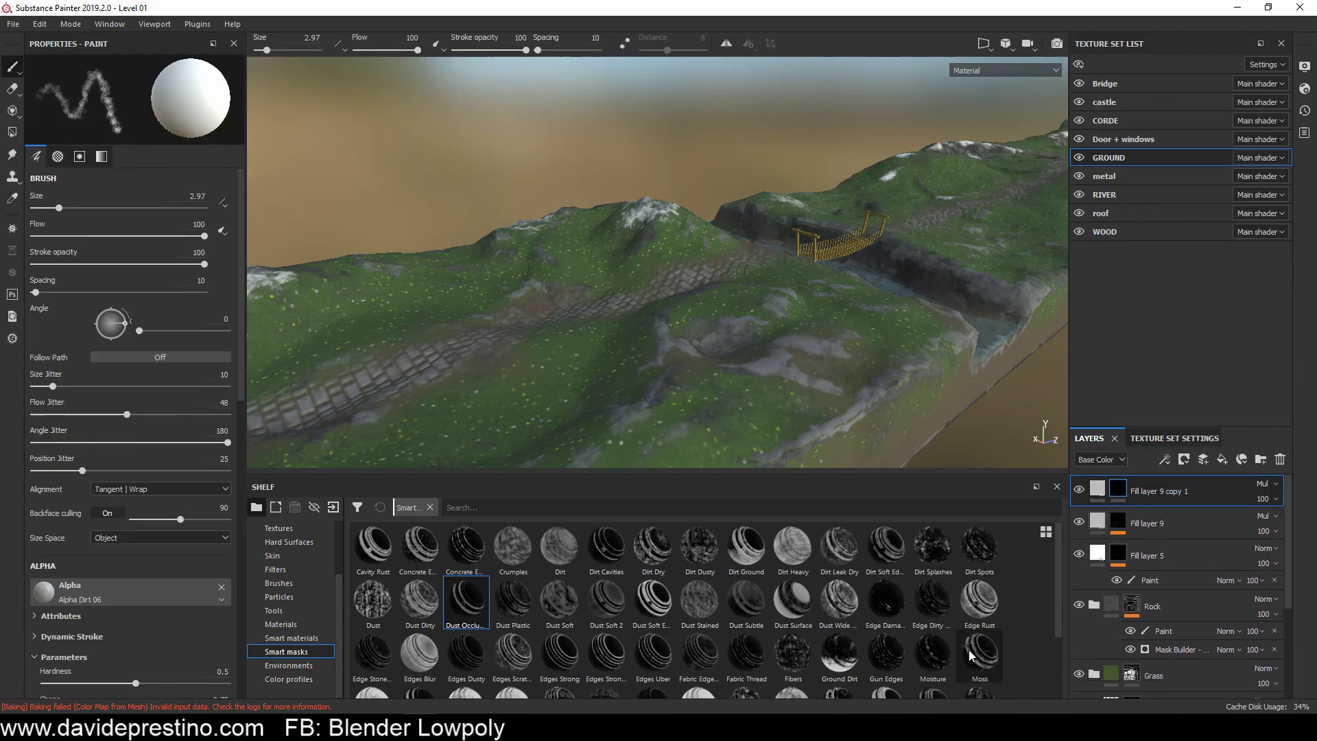
pyautogui.scroll(-2, 686, 604)
pyautogui.moveTo(839, 617); pyautogui.dragTo(1132, 525)
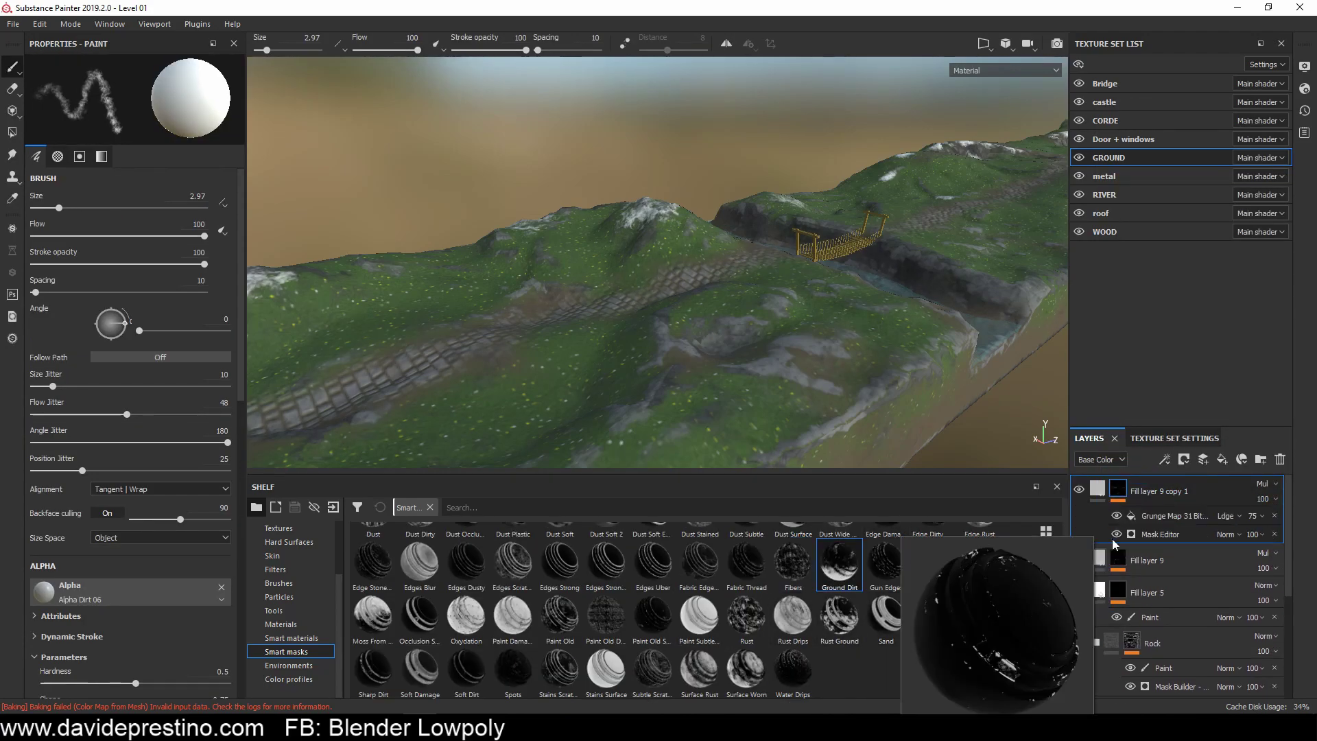
pyautogui.scroll(2, 658, 604)
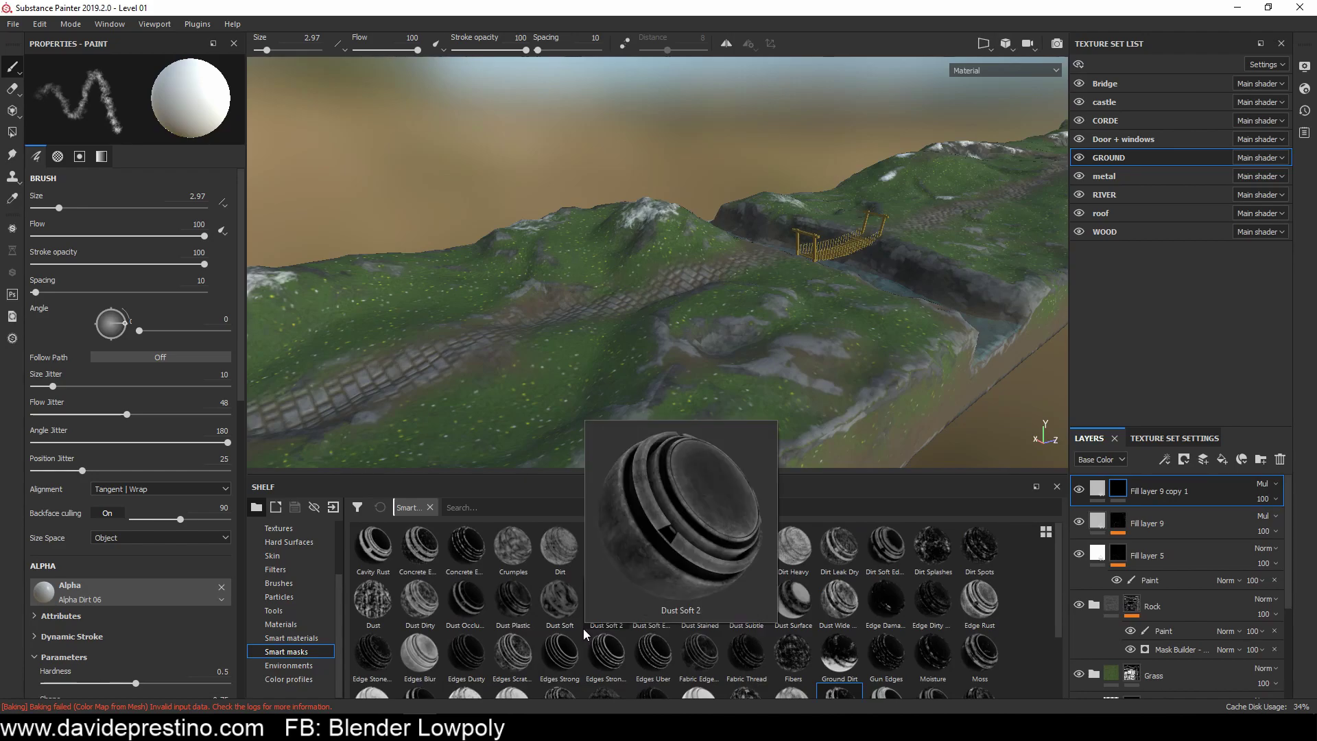
pyautogui.moveTo(823, 322)
pyautogui.keyDown('alt'); pyautogui.mouseDown()
pyautogui.moveTo(891, 323)
pyautogui.moveTo(789, 295)
pyautogui.mouseUp(); pyautogui.keyUp('alt')
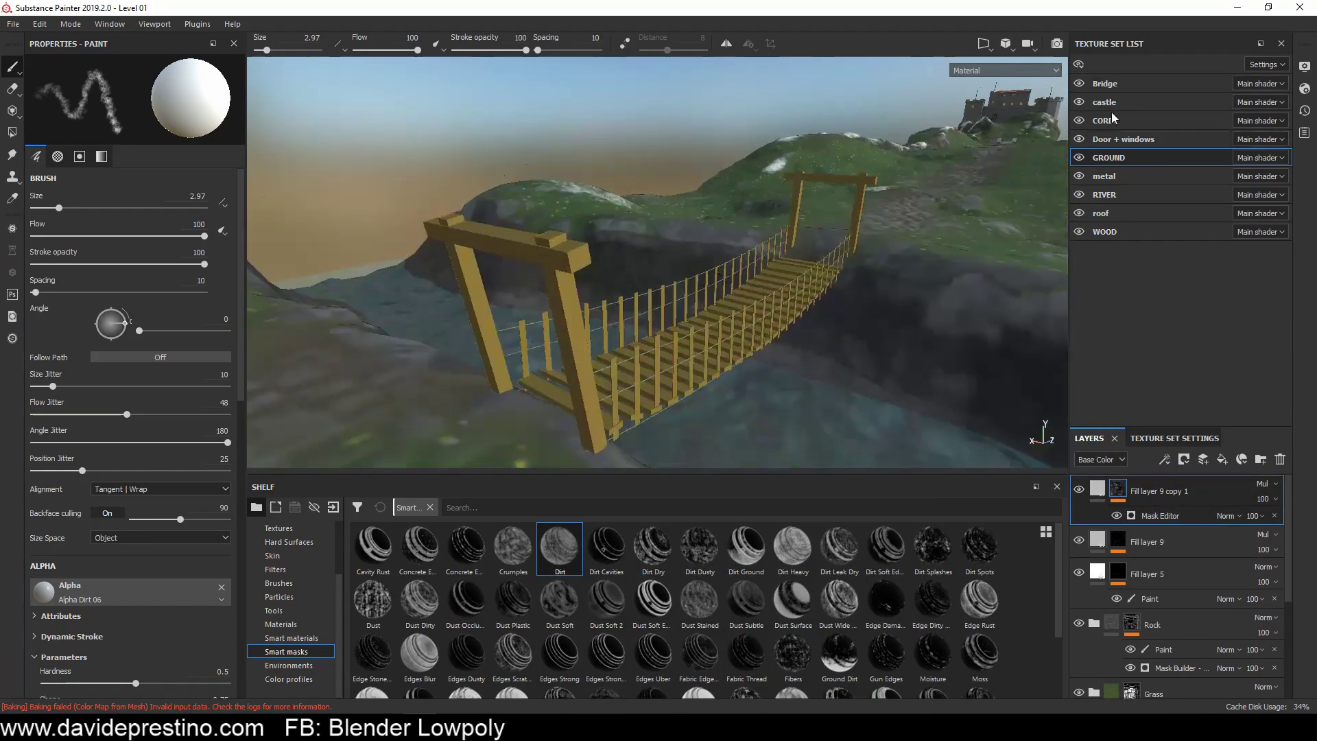
# Step: Inspect the WOOD set's Cartoon Wood group and the Wood 01 fill in Fill layer 3
pyautogui.click(1104, 231)
pyautogui.click(292, 638)
pyautogui.moveTo(559, 603); pyautogui.dragTo(1126, 490)
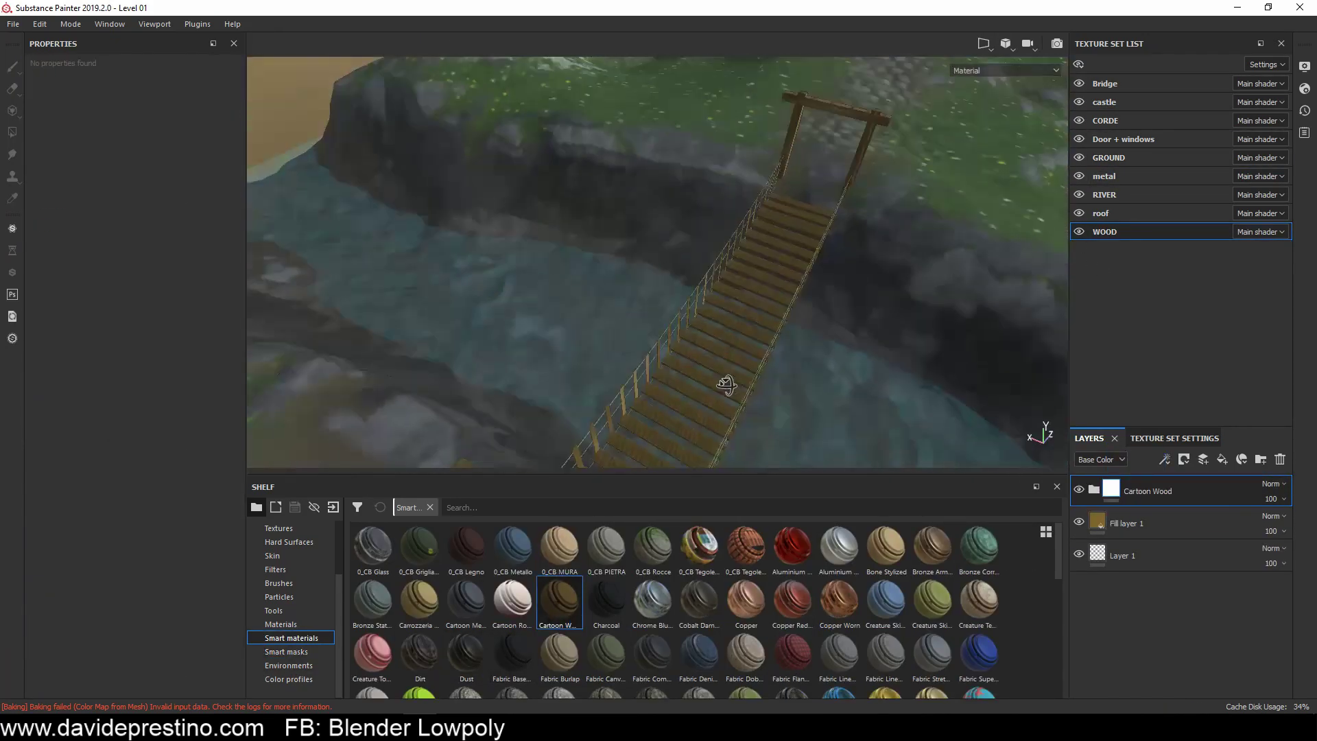
pyautogui.keyDown('alt'); pyautogui.moveTo(730, 382); pyautogui.dragTo(426, 279); pyautogui.keyUp('alt')
pyautogui.click(1093, 492)
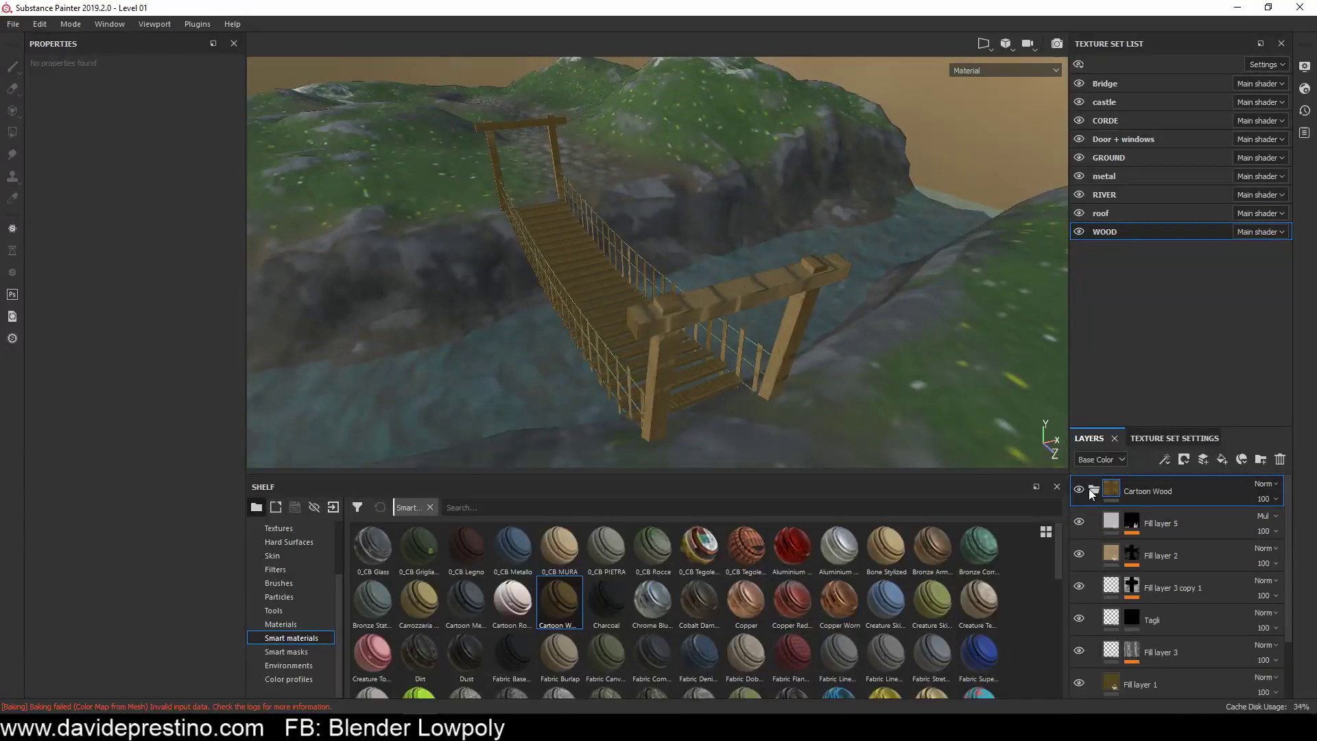
pyautogui.click(1092, 652)
pyautogui.click(1170, 631)
pyautogui.keyDown('alt'); pyautogui.moveTo(361, 214); pyautogui.dragTo(450, 252); pyautogui.keyUp('alt')
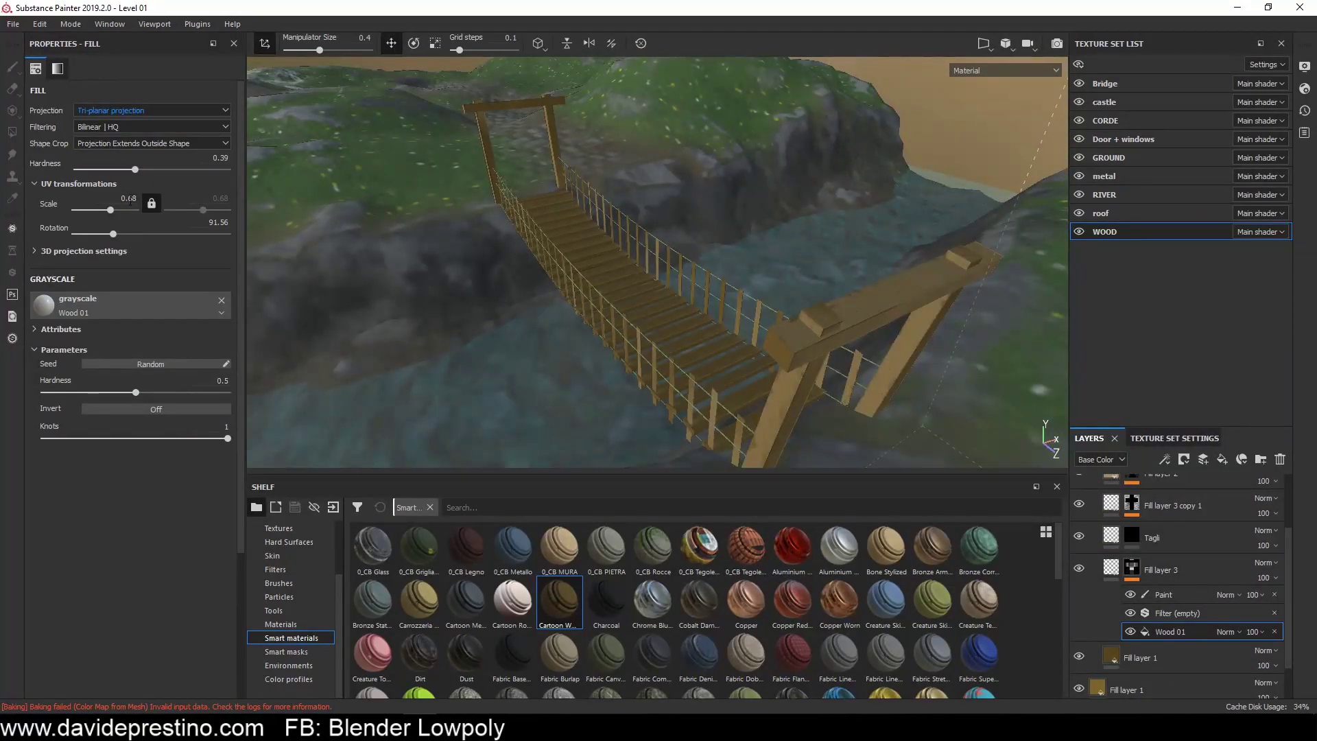
pyautogui.keyDown('alt'); pyautogui.moveTo(653, 429); pyautogui.dragTo(480, 309); pyautogui.keyUp('alt')
# Step: In the CORDE set, move Fill layer 2 to the top with Multiply blending
pyautogui.click(1105, 120)
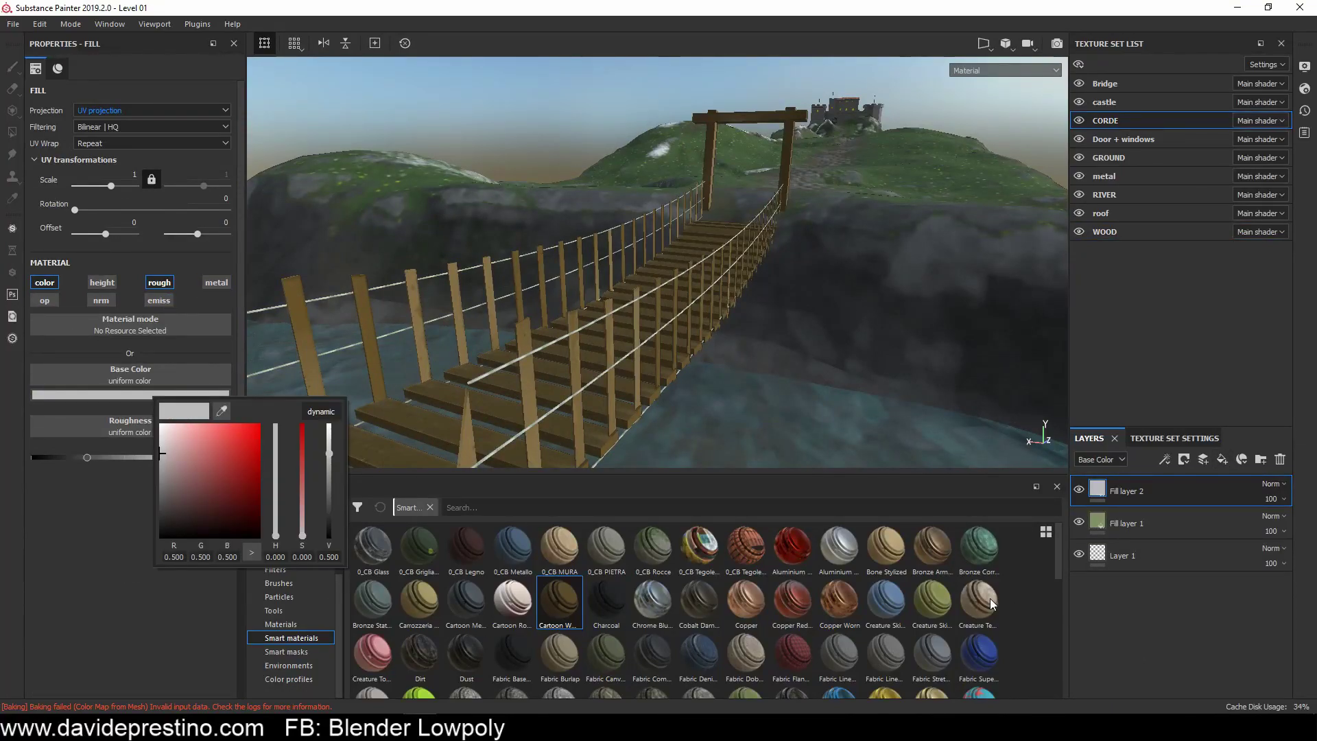
pyautogui.scroll(-5, 990, 598)
pyautogui.moveTo(980, 562); pyautogui.dragTo(1126, 490)
pyautogui.keyDown('alt'); pyautogui.moveTo(686, 289); pyautogui.dragTo(571, 343); pyautogui.keyUp('alt')
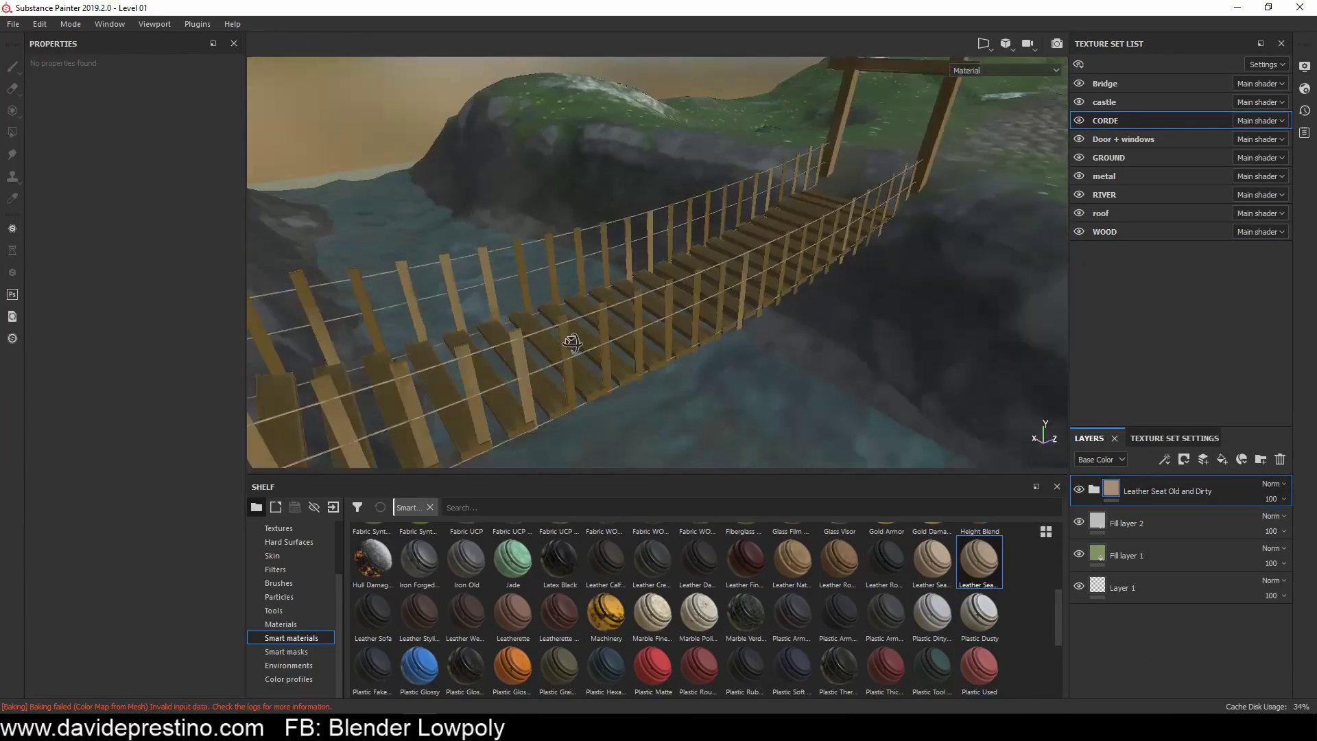
pyautogui.moveTo(1127, 523); pyautogui.dragTo(1151, 476)
pyautogui.click(1272, 484)
pyautogui.click(1184, 459)
# Step: Give Fill layer 2 a black mask with a Fibers 2 fill, delete it, and show RIVER
pyautogui.click(1208, 480)
pyautogui.click(1164, 459)
pyautogui.scroll(3, 278, 581)
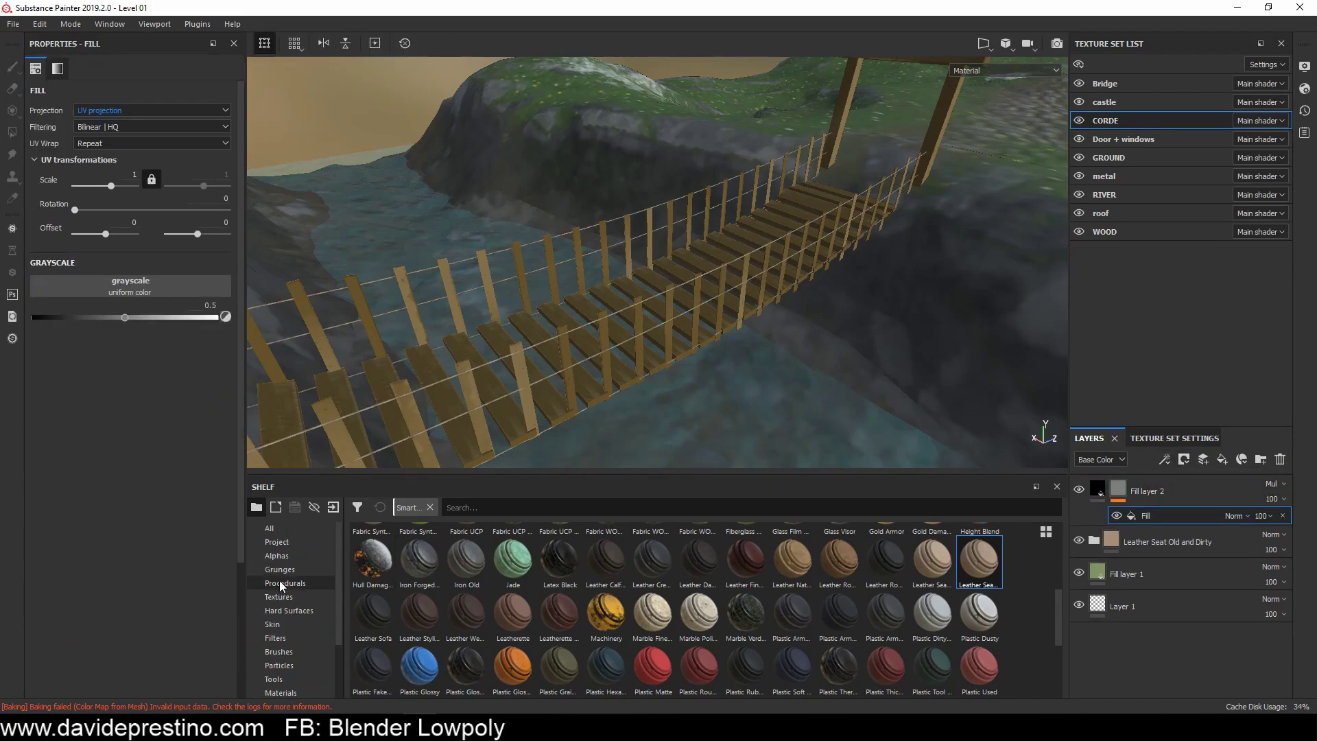
pyautogui.click(278, 581)
pyautogui.moveTo(793, 587); pyautogui.dragTo(130, 286)
pyautogui.keyDown('alt'); pyautogui.moveTo(525, 329); pyautogui.dragTo(481, 308); pyautogui.keyUp('alt')
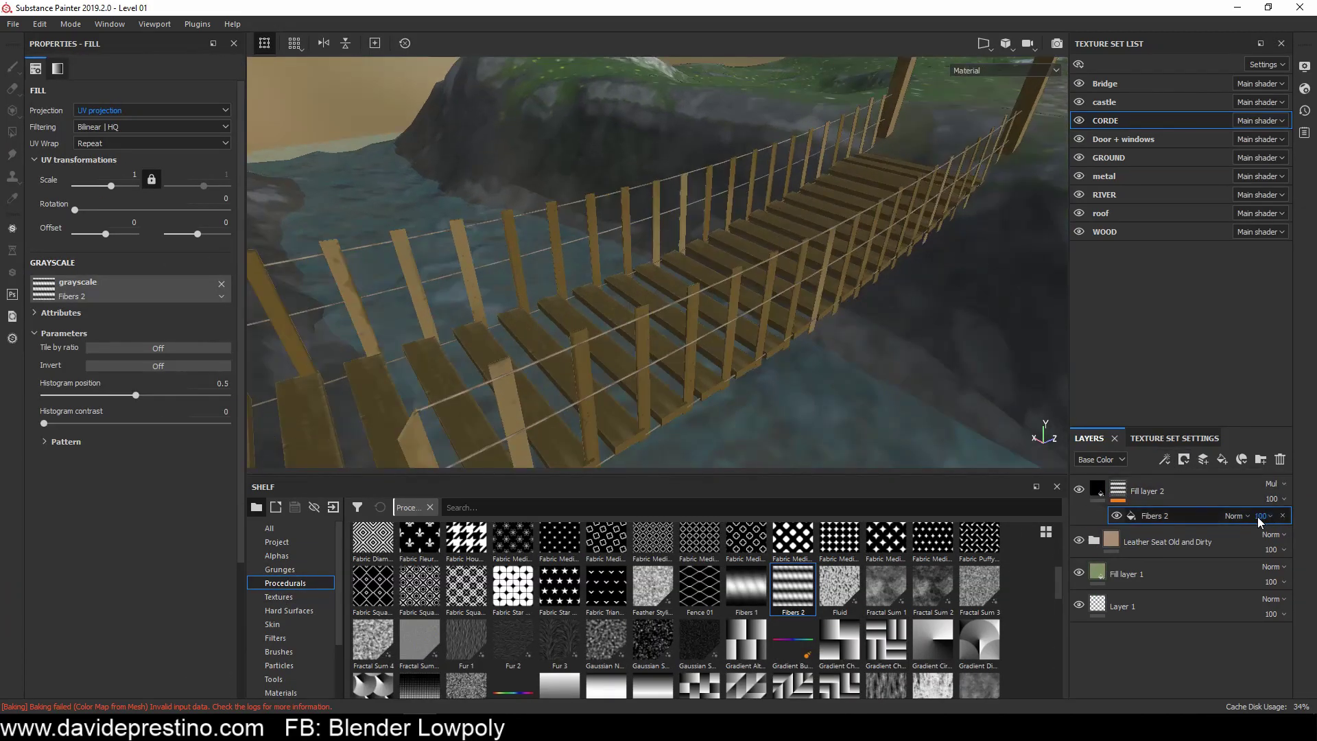
pyautogui.press('Delete')
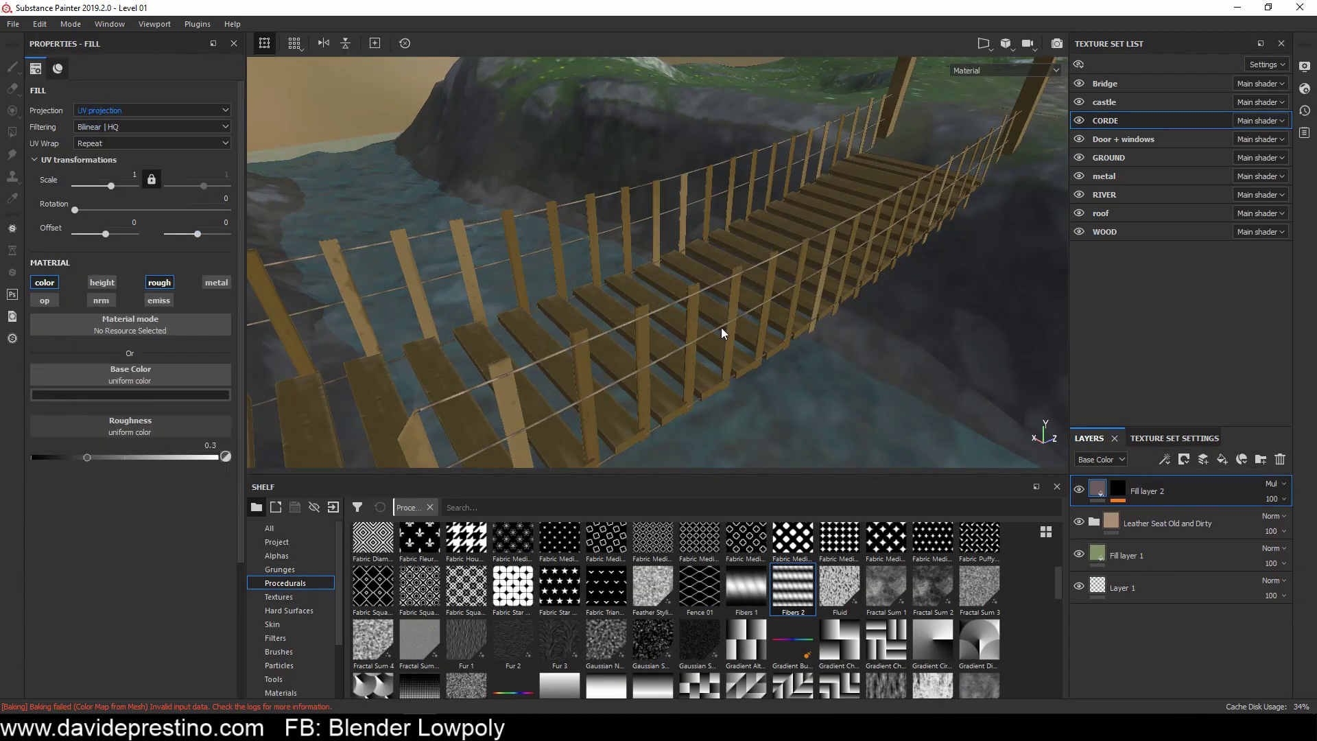
pyautogui.keyDown('alt'); pyautogui.moveTo(722, 334); pyautogui.dragTo(588, 294); pyautogui.keyUp('alt')
pyautogui.scroll(-5, 873, 244)
pyautogui.click(1104, 194)
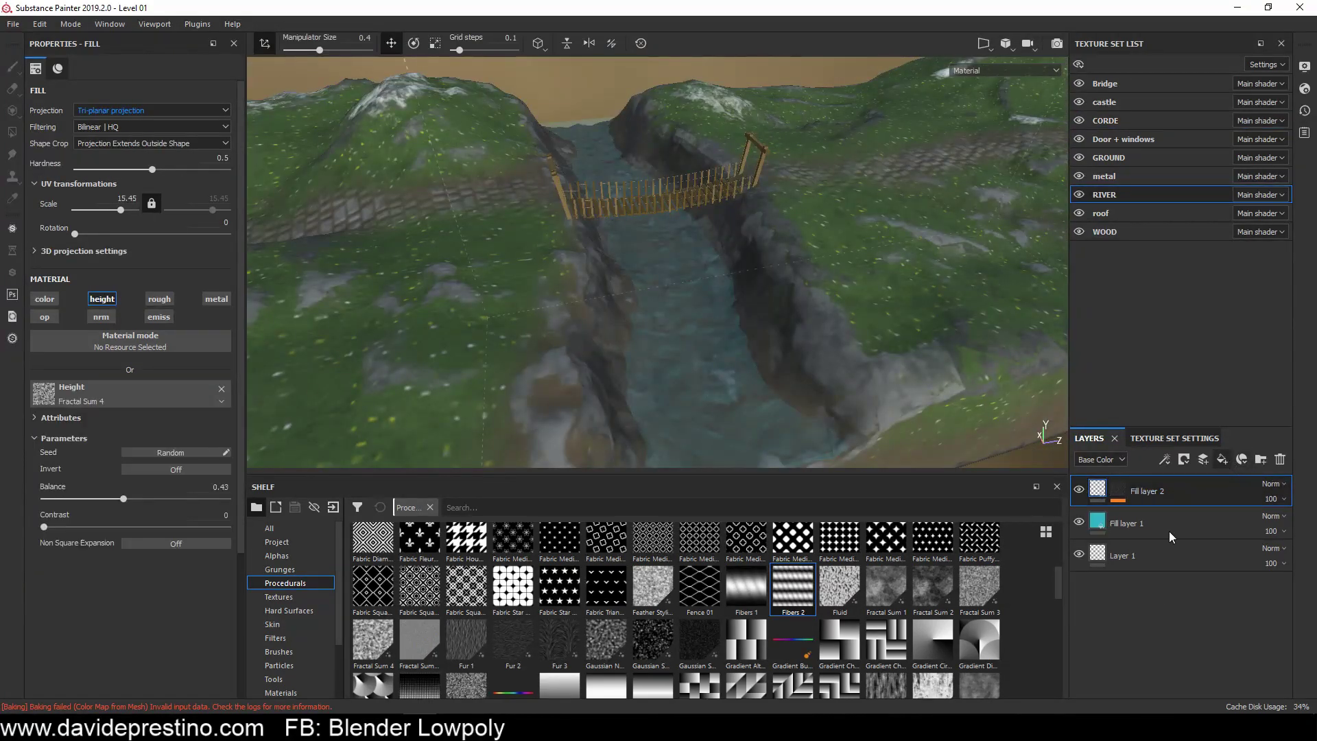
# Step: Add a white Fill layer 3 with a black mask and a Dirt 1 paint effect
pyautogui.click(1223, 459)
pyautogui.click(130, 394)
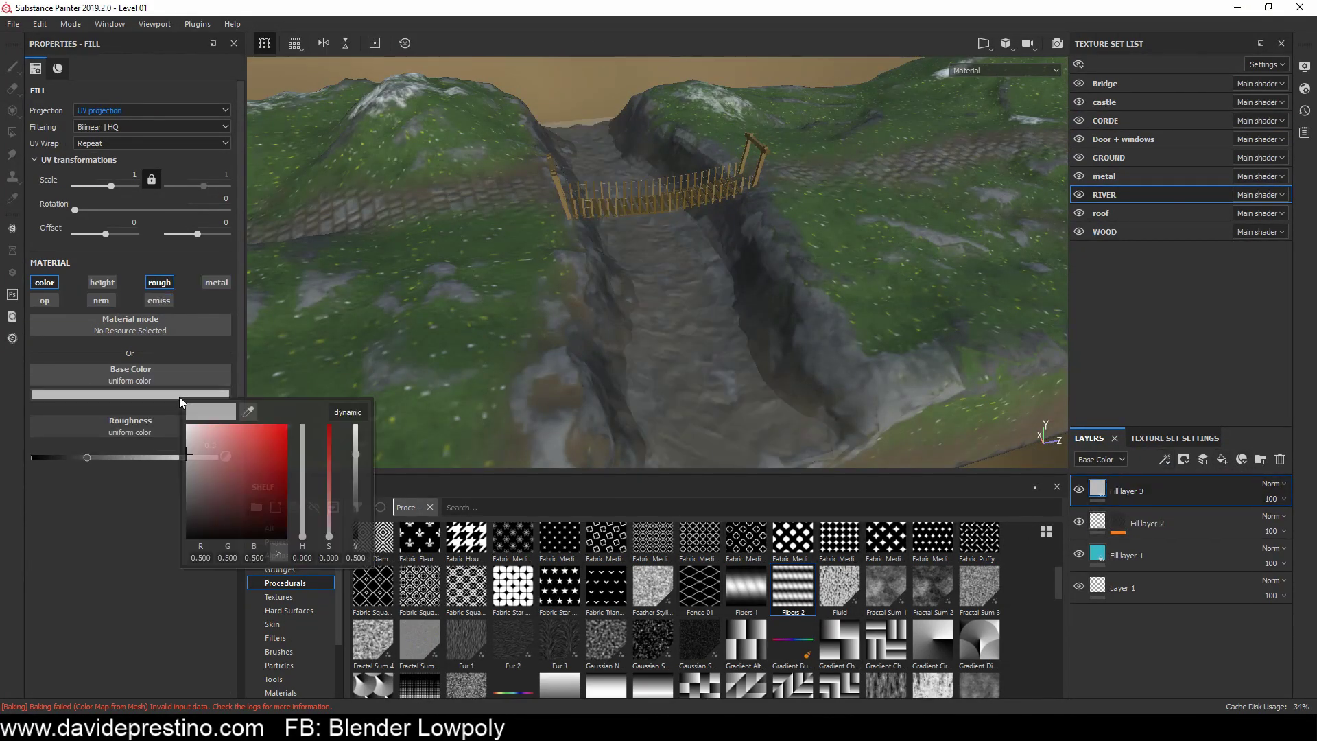
pyautogui.click(226, 480)
pyautogui.click(1165, 459)
pyautogui.click(1187, 495)
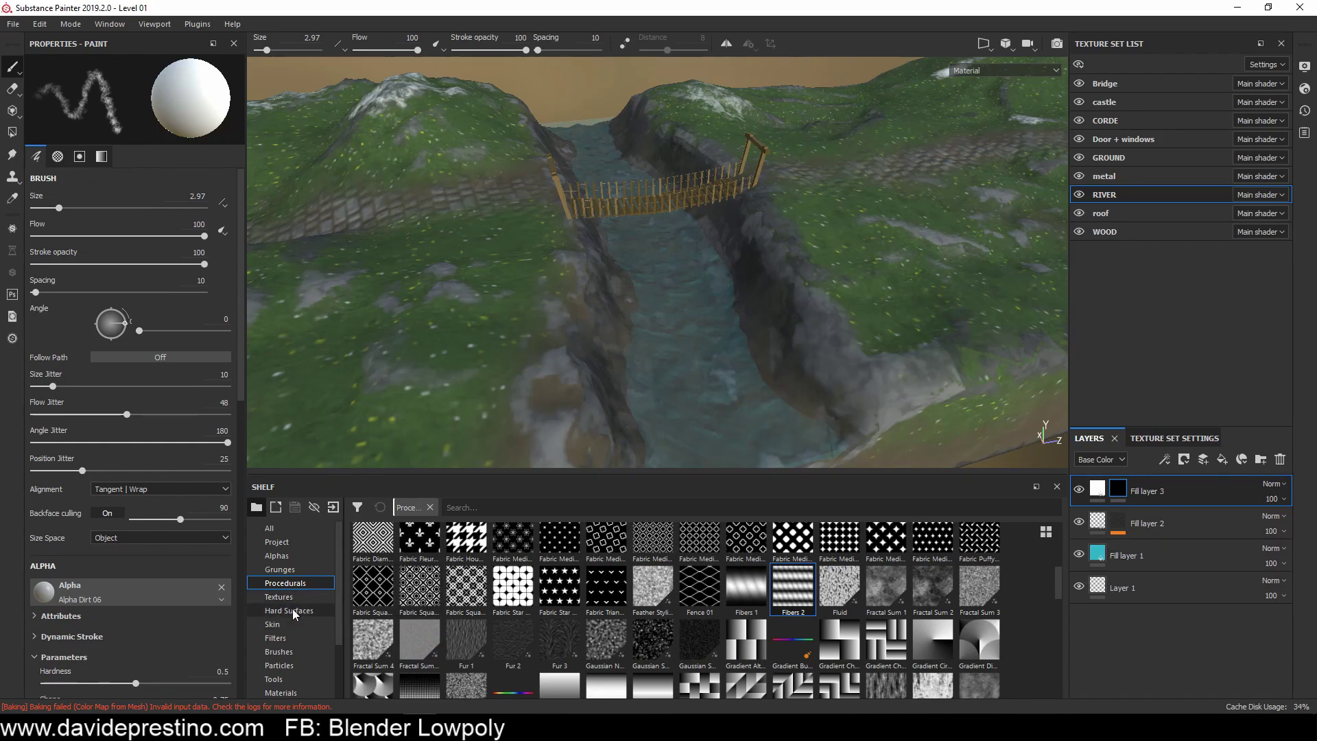
pyautogui.click(279, 651)
pyautogui.click(980, 601)
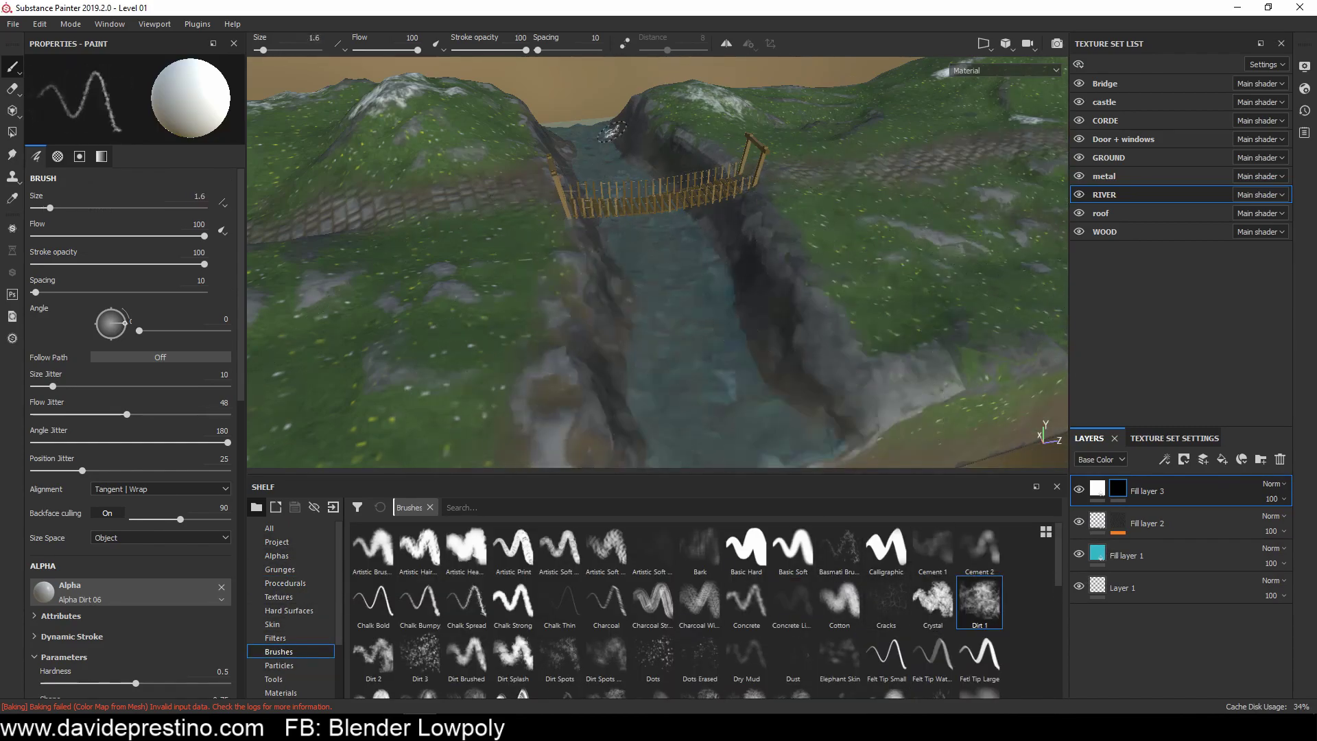
# Step: Try blend modes on Fill layer 3, settling on Normal, and select its mask
pyautogui.click(1273, 483)
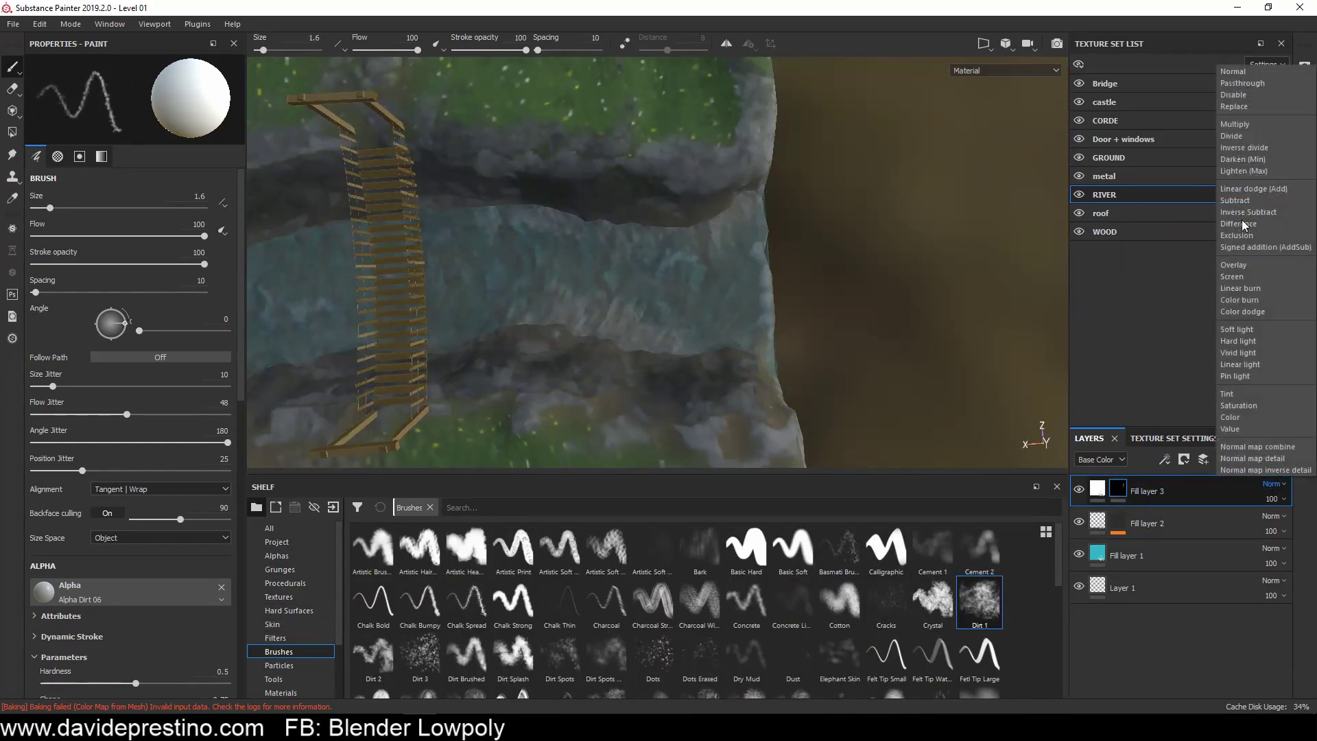
pyautogui.click(1239, 365)
pyautogui.click(1273, 484)
pyautogui.click(1249, 400)
pyautogui.click(1273, 483)
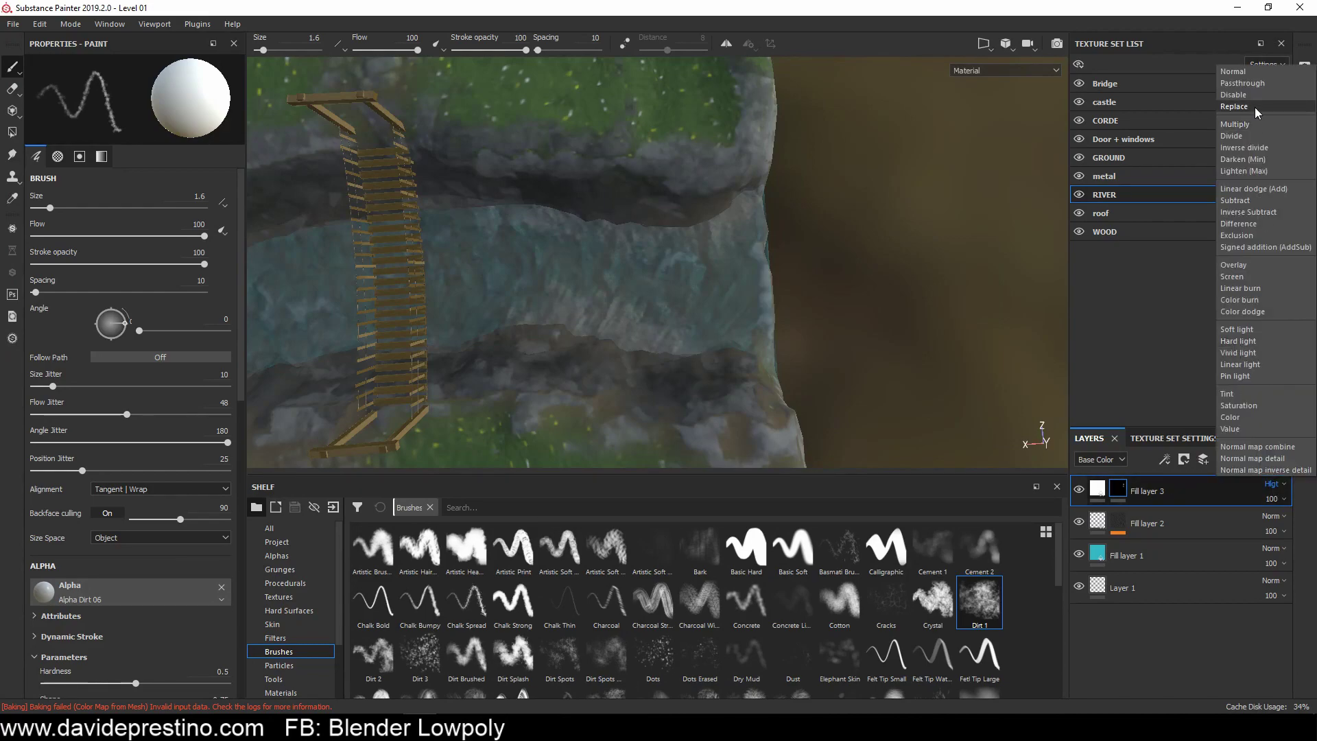
pyautogui.click(1234, 107)
pyautogui.click(1097, 489)
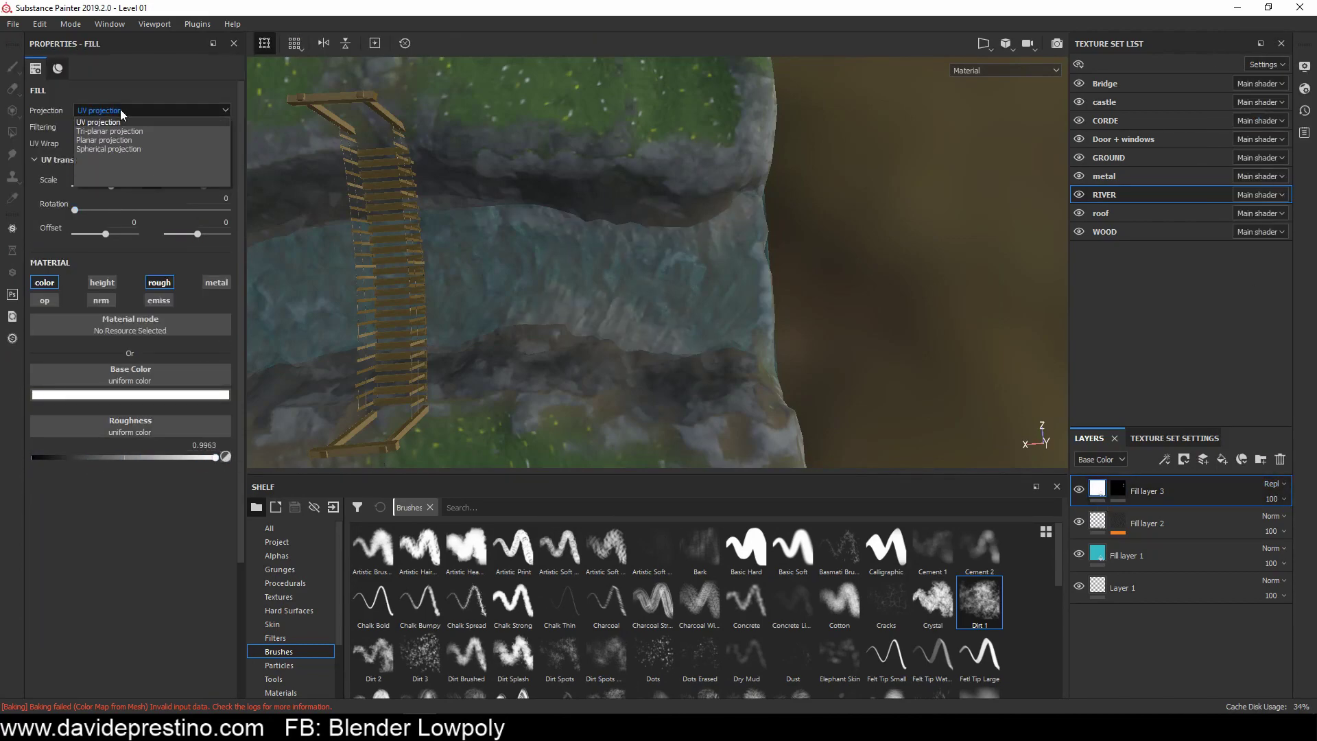
pyautogui.click(1273, 484)
pyautogui.click(1235, 77)
pyautogui.click(1273, 484)
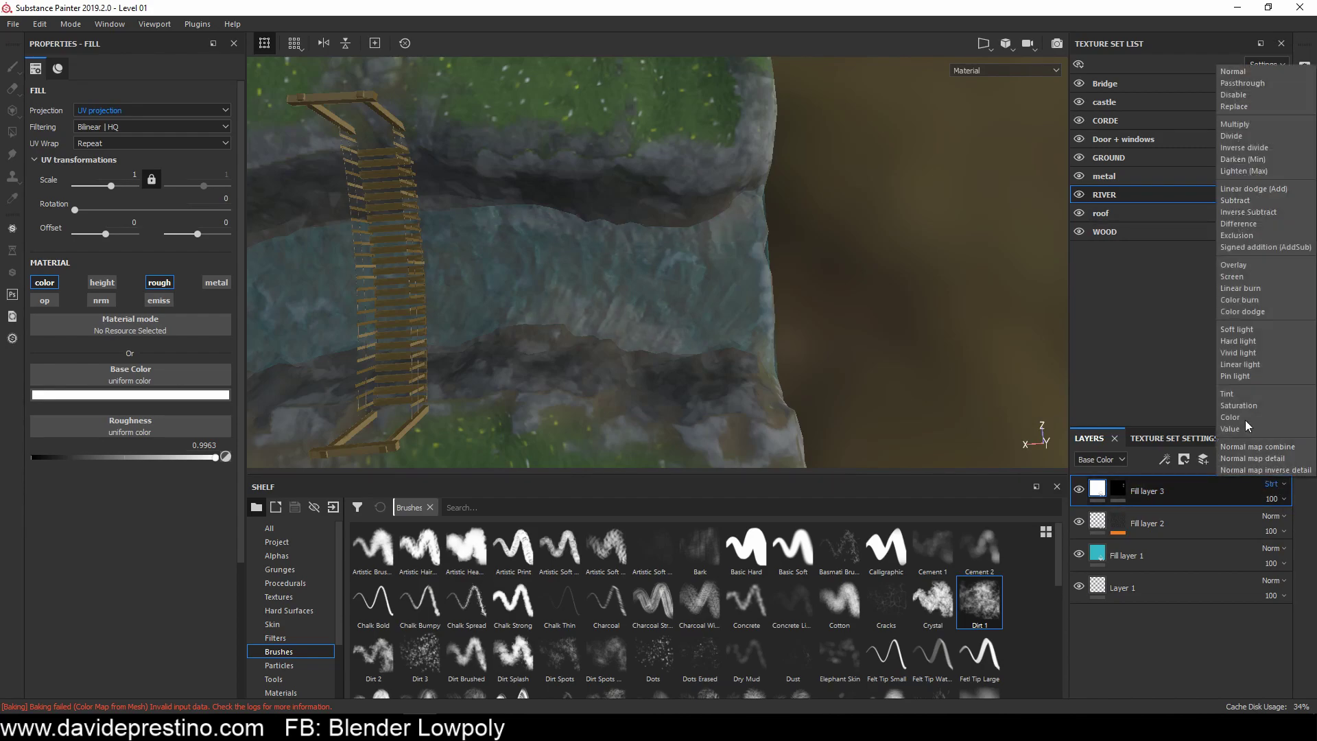
pyautogui.click(1115, 487)
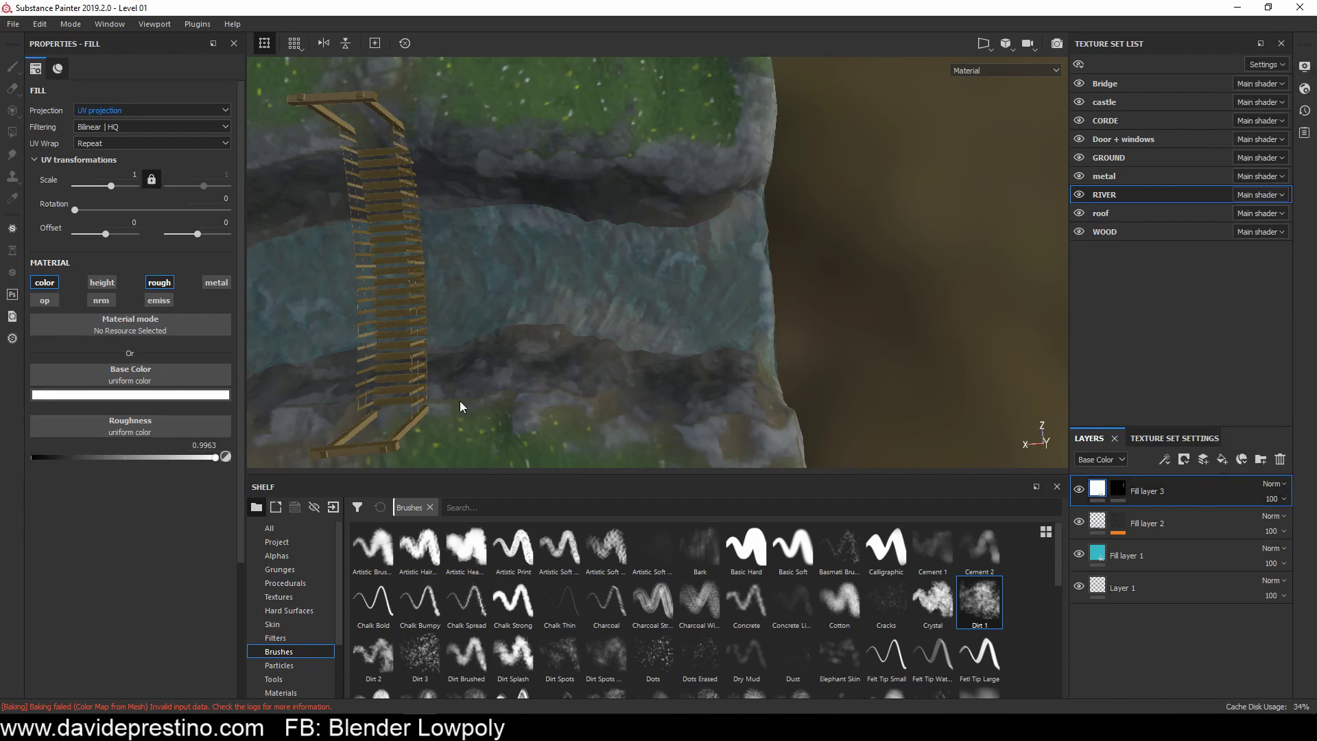
# Step: Undo an accidental duplicate of Fill layer 3 and save the project with Ctrl+S
pyautogui.click(1165, 459)
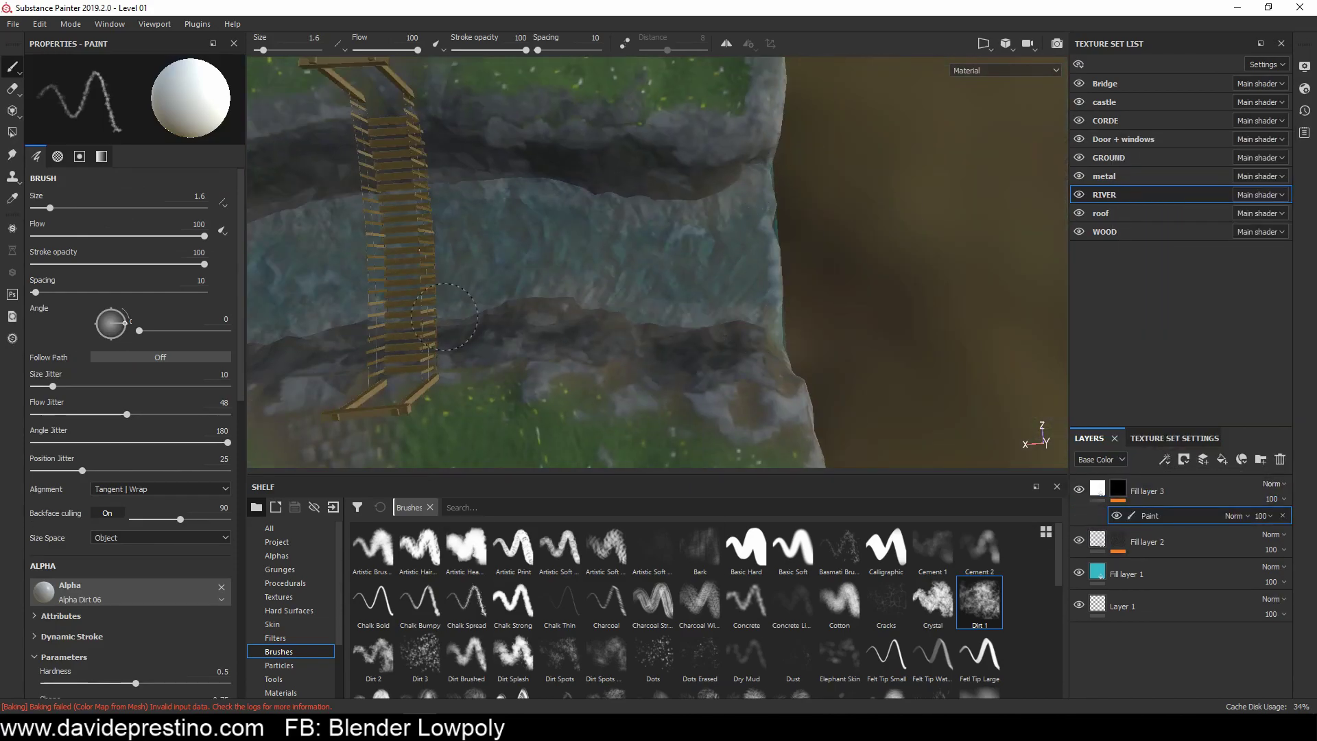
pyautogui.hotkey('ctrl', 'd')
pyautogui.hotkey('ctrl', 'd')
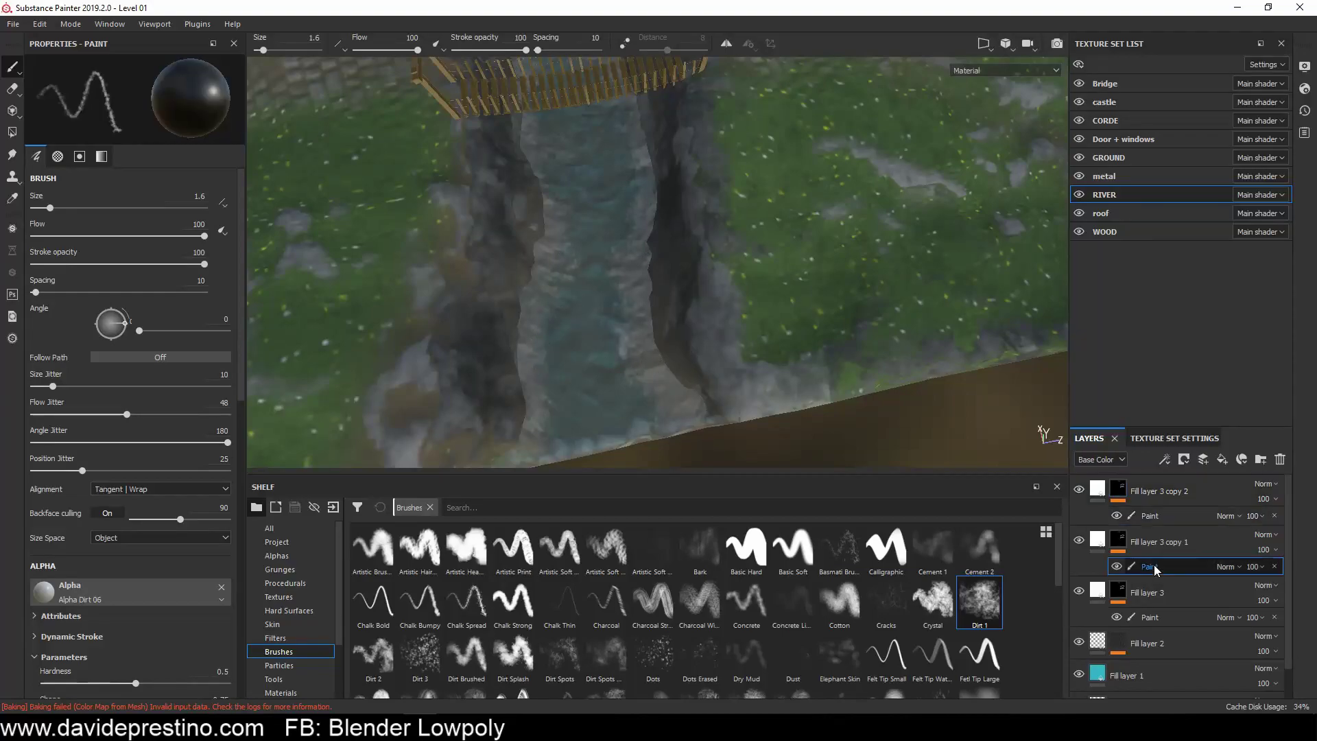
pyautogui.hotkey('ctrl', 'z')
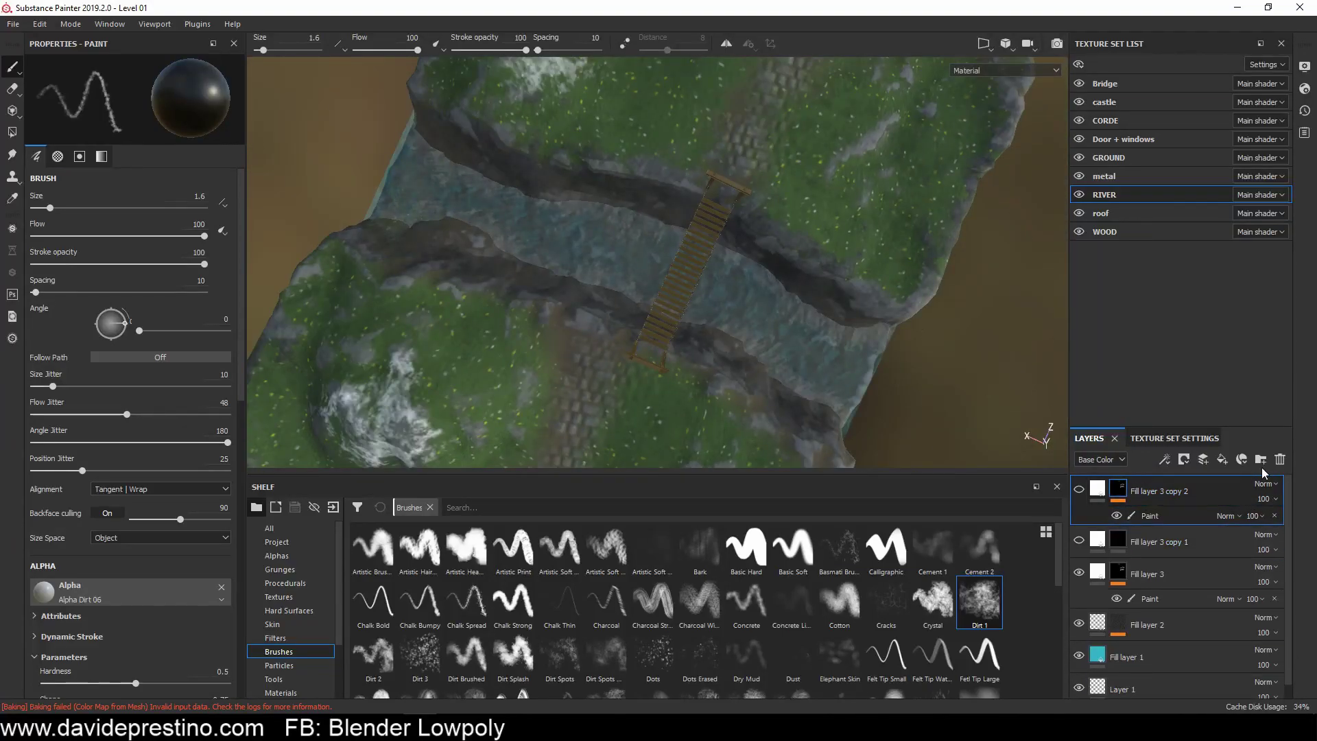
pyautogui.hotkey('ctrl', 'z')
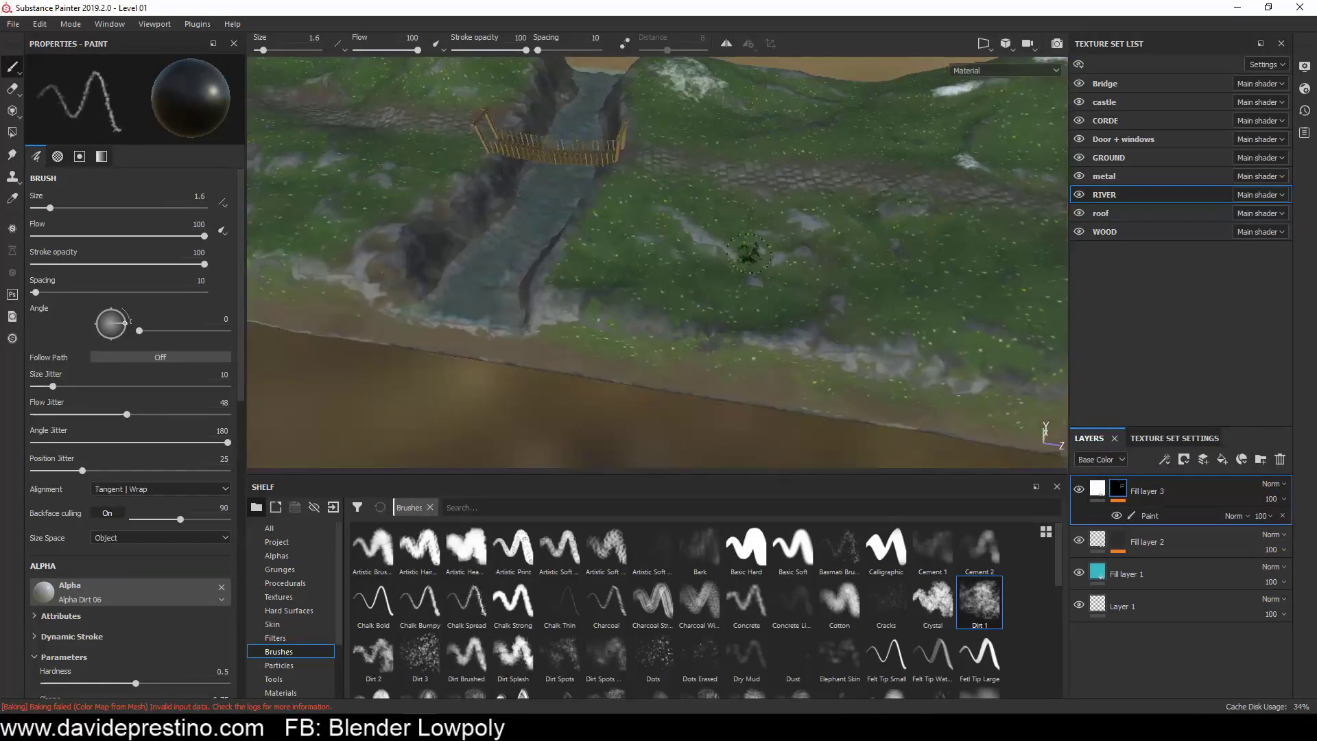
pyautogui.hotkey('ctrl', 's')
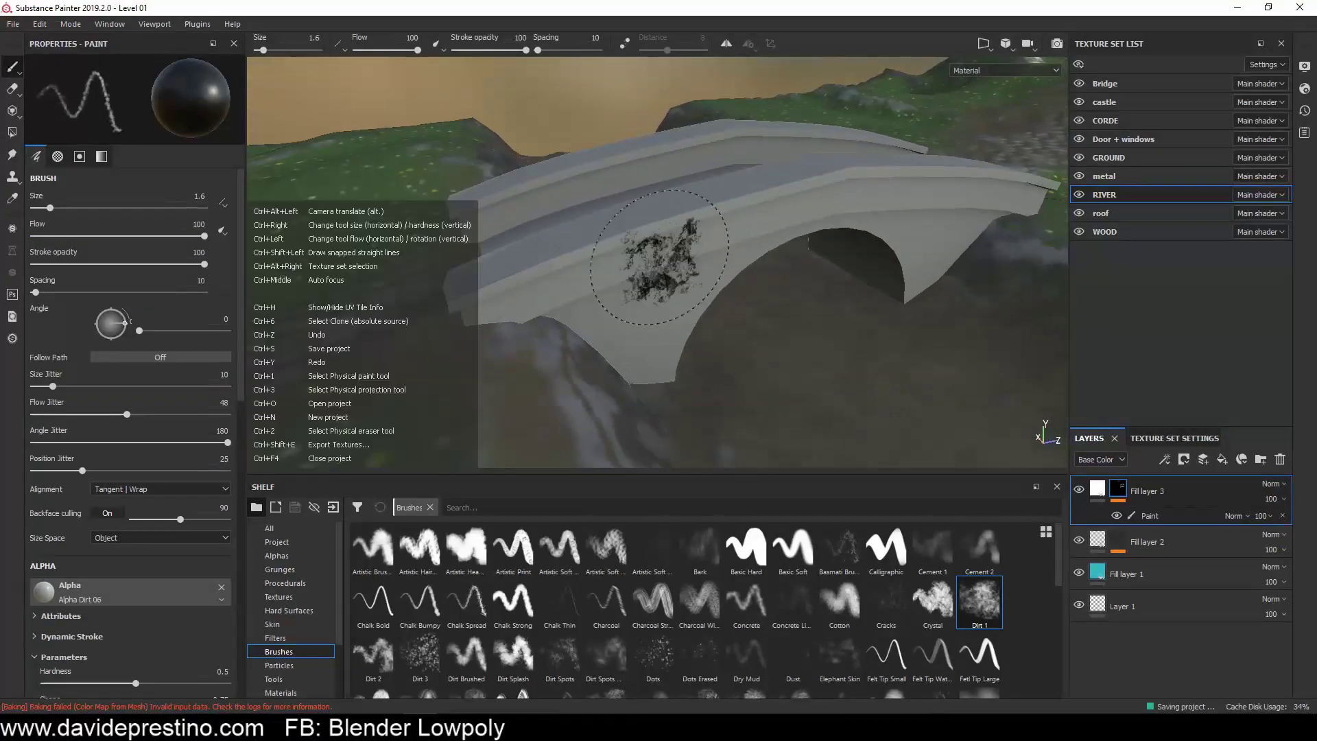
pyautogui.hotkey('alt', 'Tab')
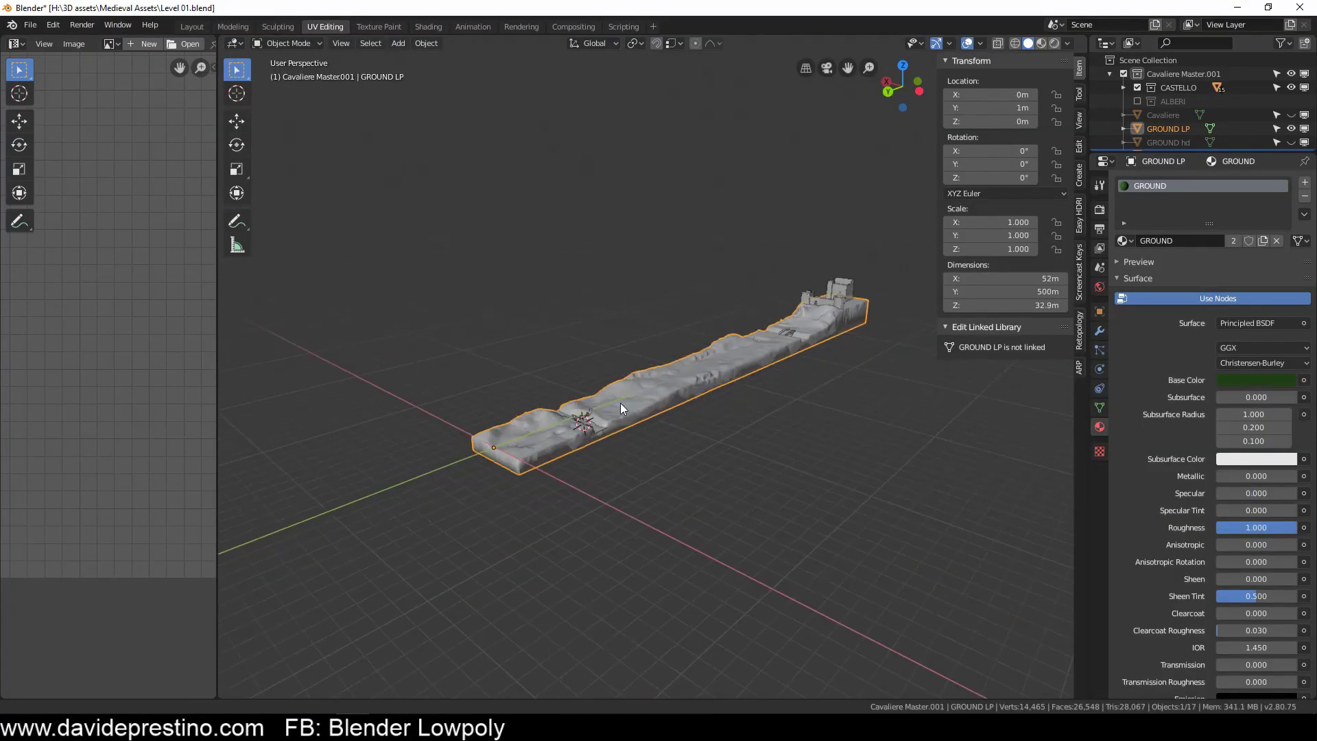
# Step: Move the river mesh under the bridge and scale it slightly along X
pyautogui.press('KP_3')
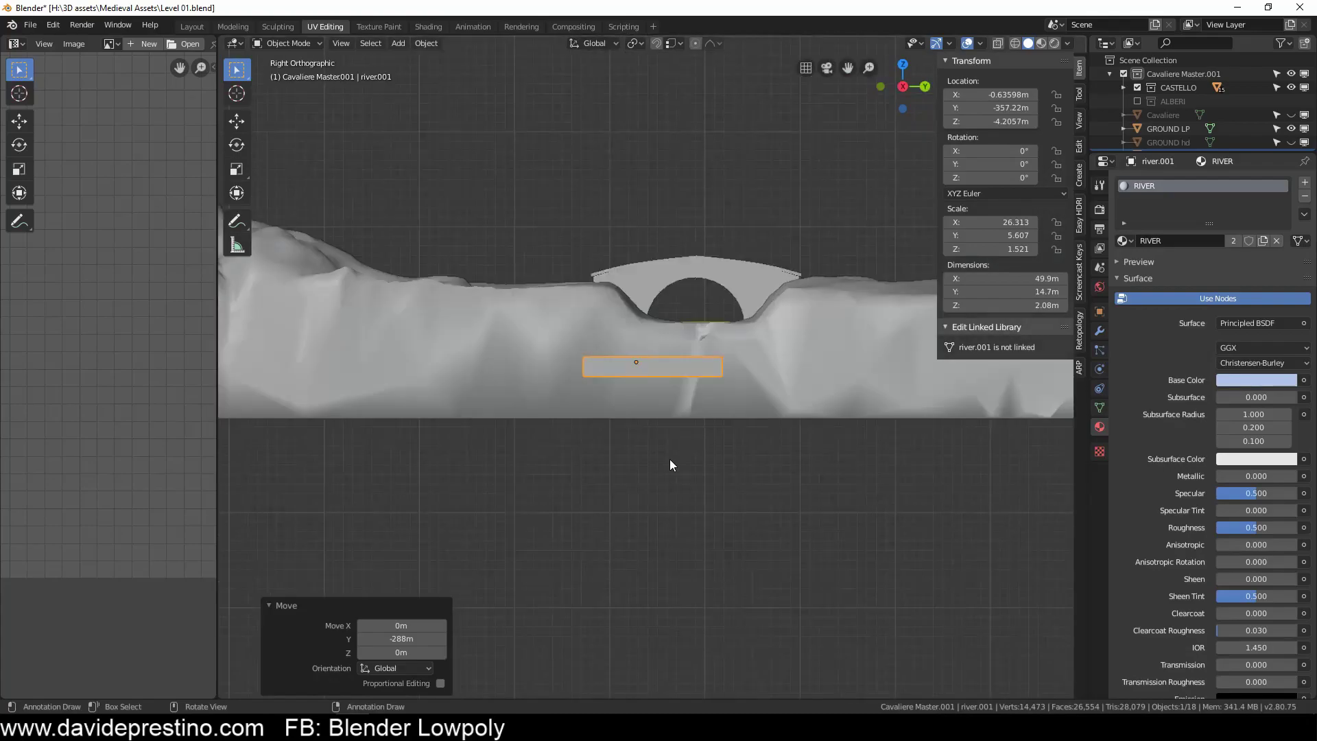
pyautogui.press('Escape')
pyautogui.moveTo(789, 501)
pyautogui.mouseDown(button='middle')
pyautogui.moveTo(632, 450)
pyautogui.moveTo(760, 409)
pyautogui.mouseUp(button='middle')
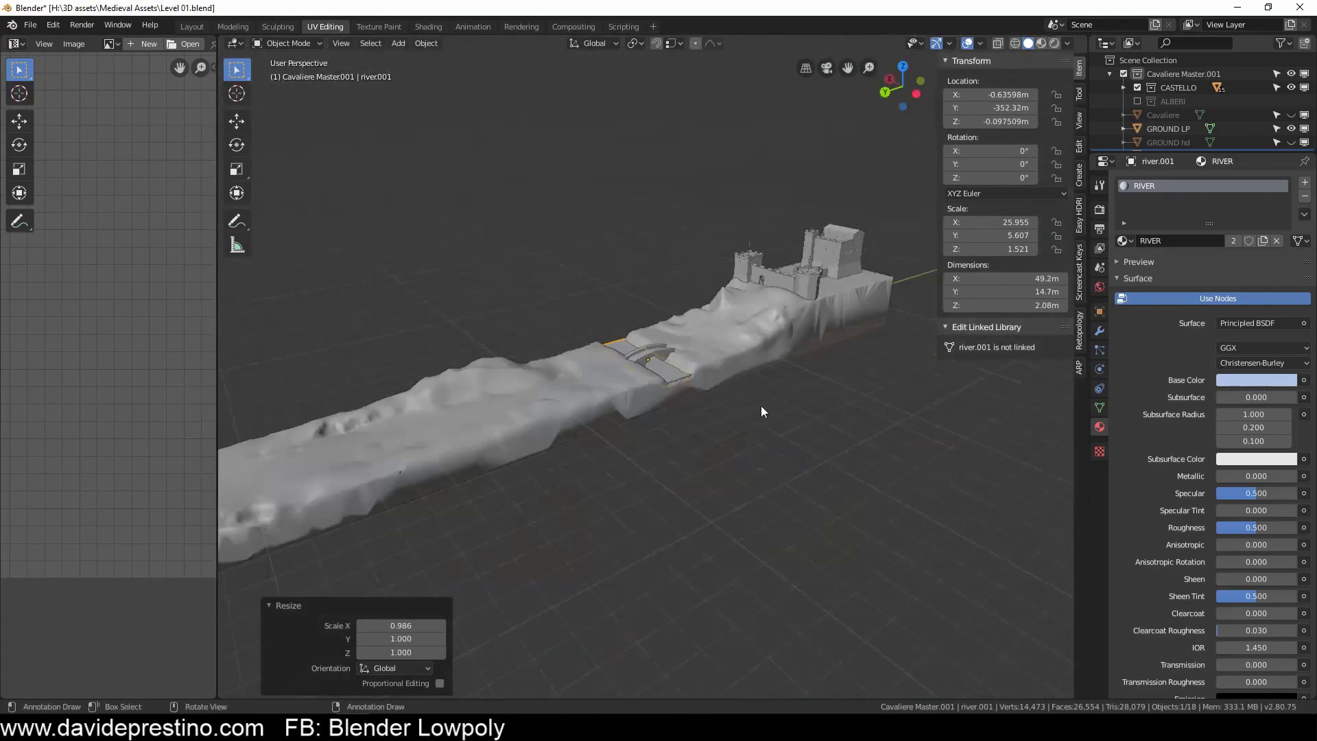
pyautogui.press('a')
pyautogui.scroll(-3, 641, 361)
pyautogui.moveTo(641, 361); pyautogui.dragTo(796, 319, button='middle')
# Step: Re-unwrap the river mesh with Cube Projection UVs and export the level again
pyautogui.click(797, 319)
pyautogui.rightClick(795, 320)
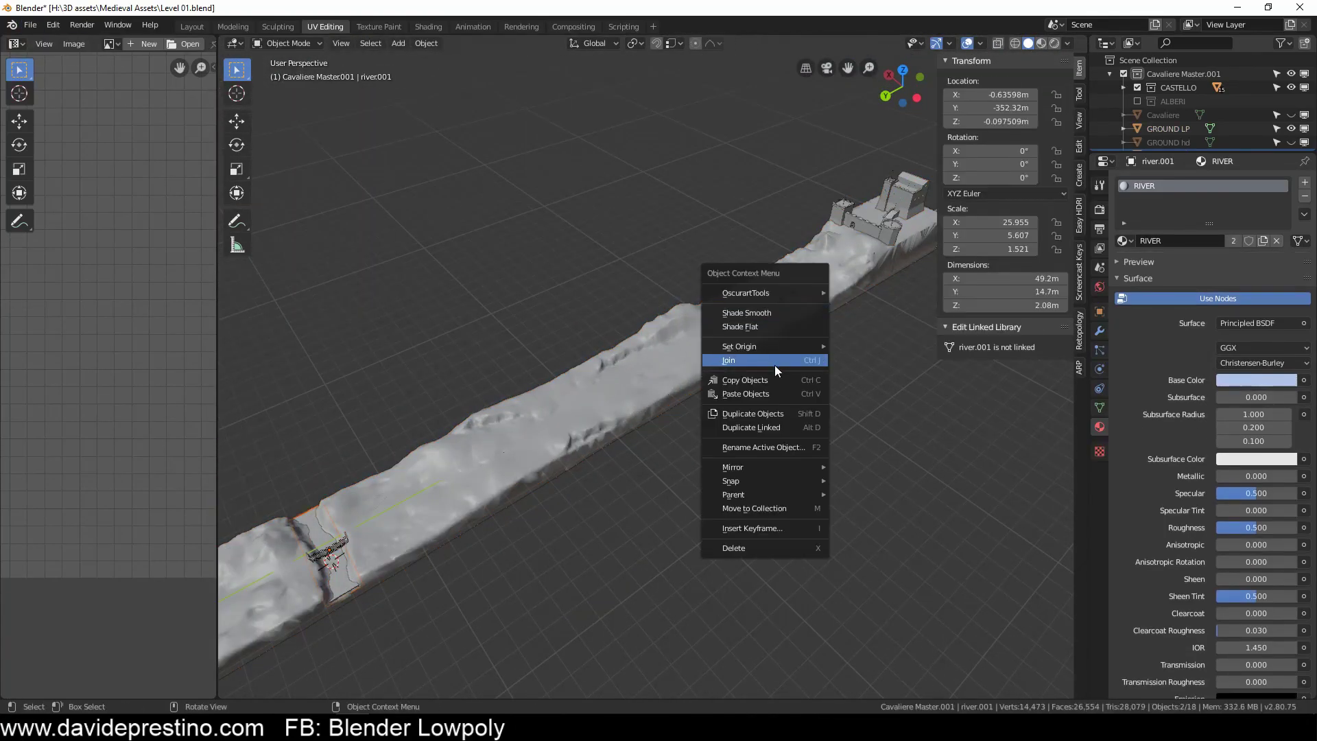
pyautogui.press('Tab')
pyautogui.press('u')
pyautogui.click(595, 262)
pyautogui.press('u')
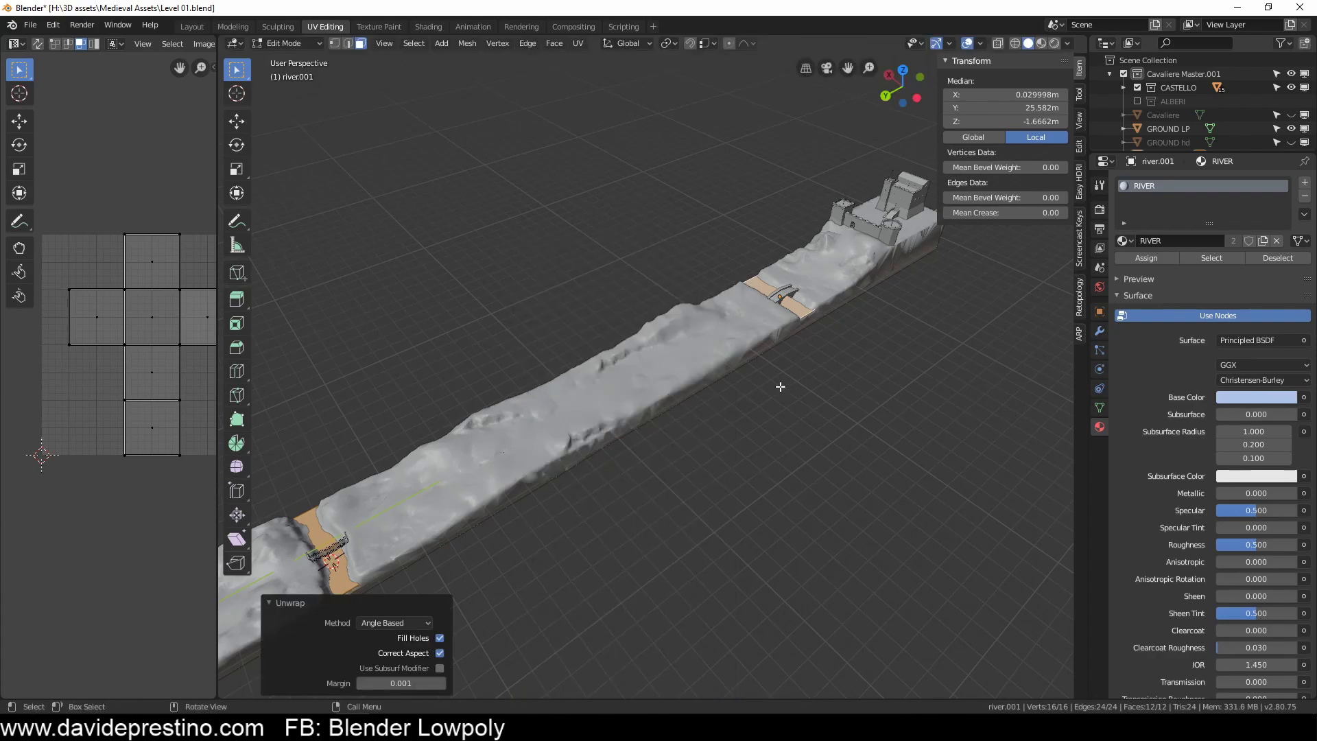
pyautogui.press('u')
pyautogui.click(755, 454)
pyautogui.click(620, 403)
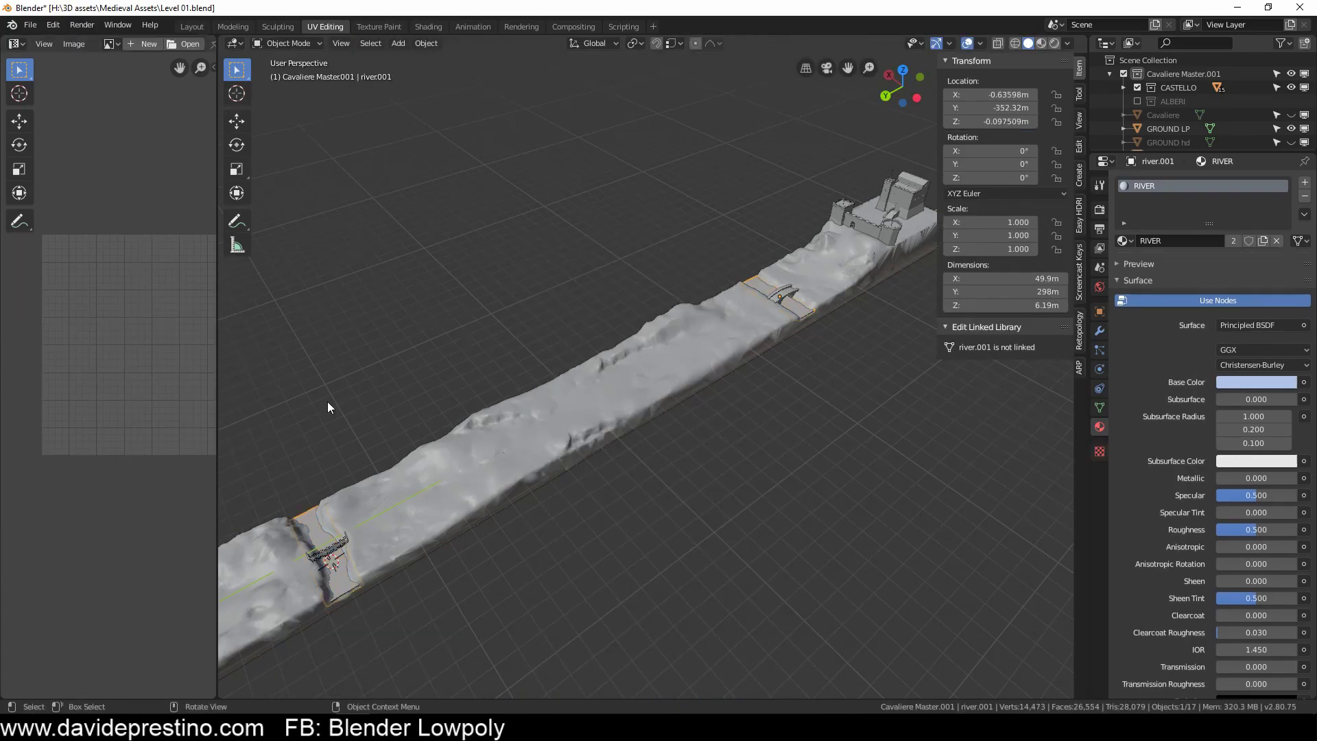
pyautogui.click(30, 25)
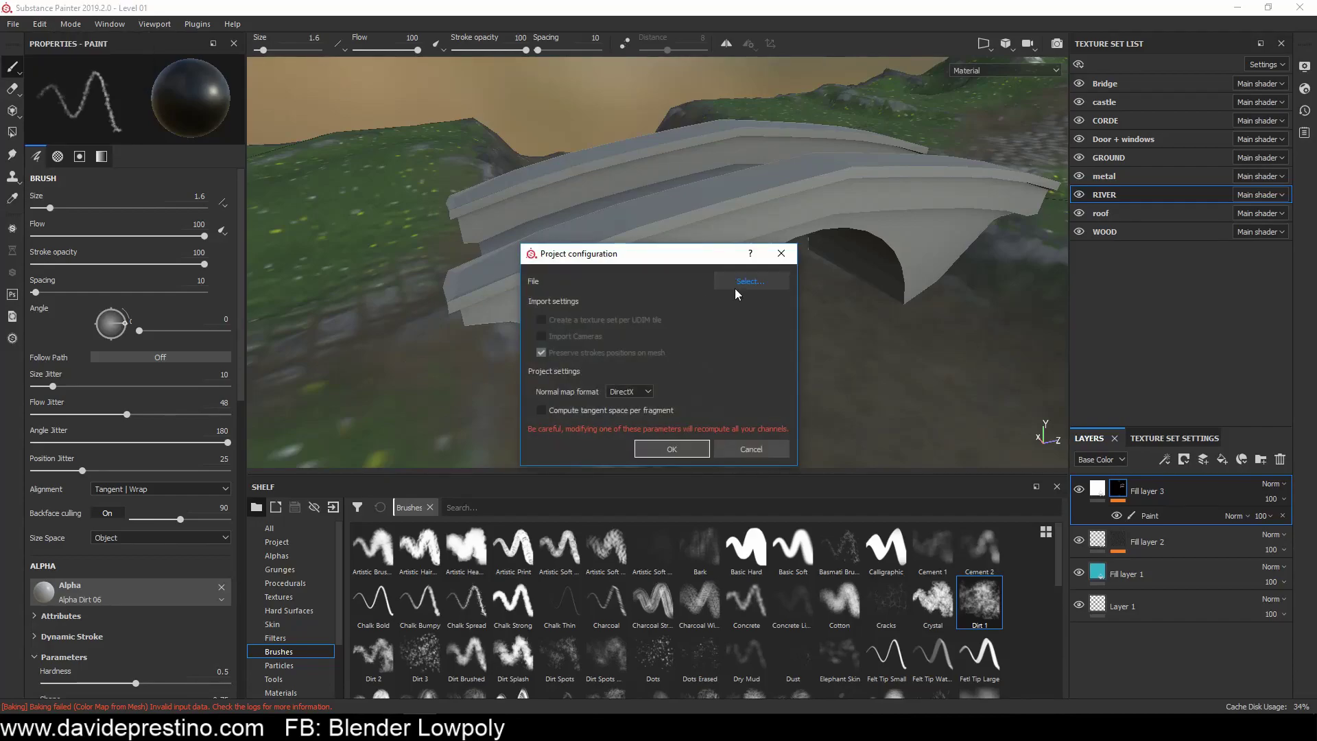
# Step: Reload the updated level mesh and bake the RIVER texture set's mesh maps
pyautogui.click(1105, 195)
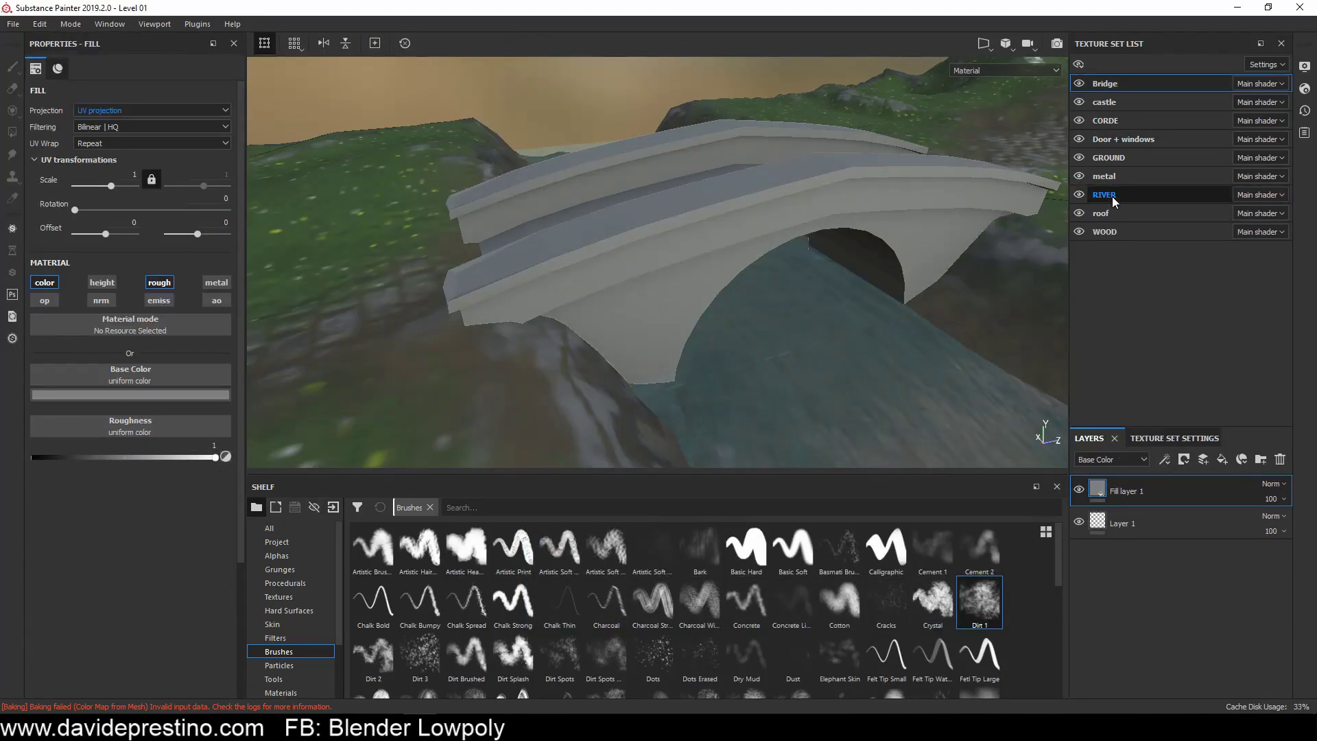
pyautogui.click(1174, 437)
pyautogui.scroll(-3, 1177, 569)
pyautogui.click(1240, 557)
pyautogui.click(793, 580)
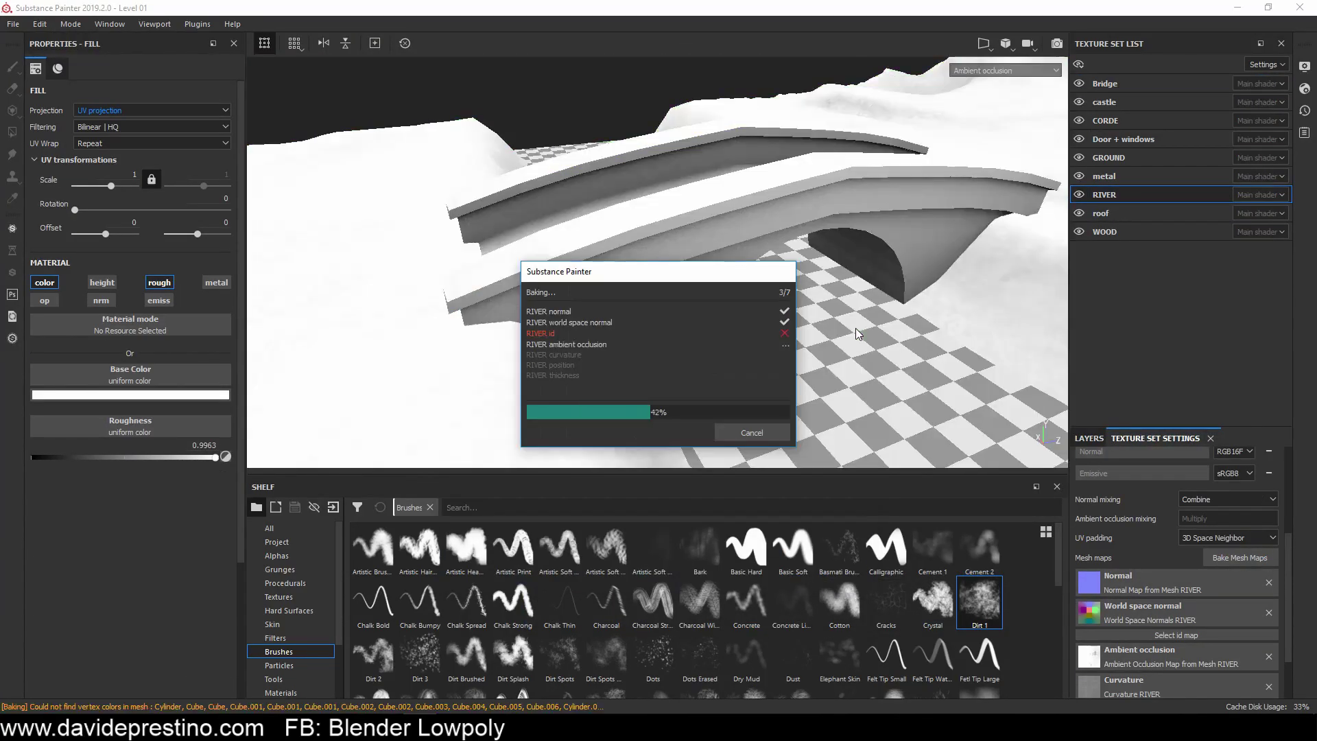
pyautogui.click(775, 434)
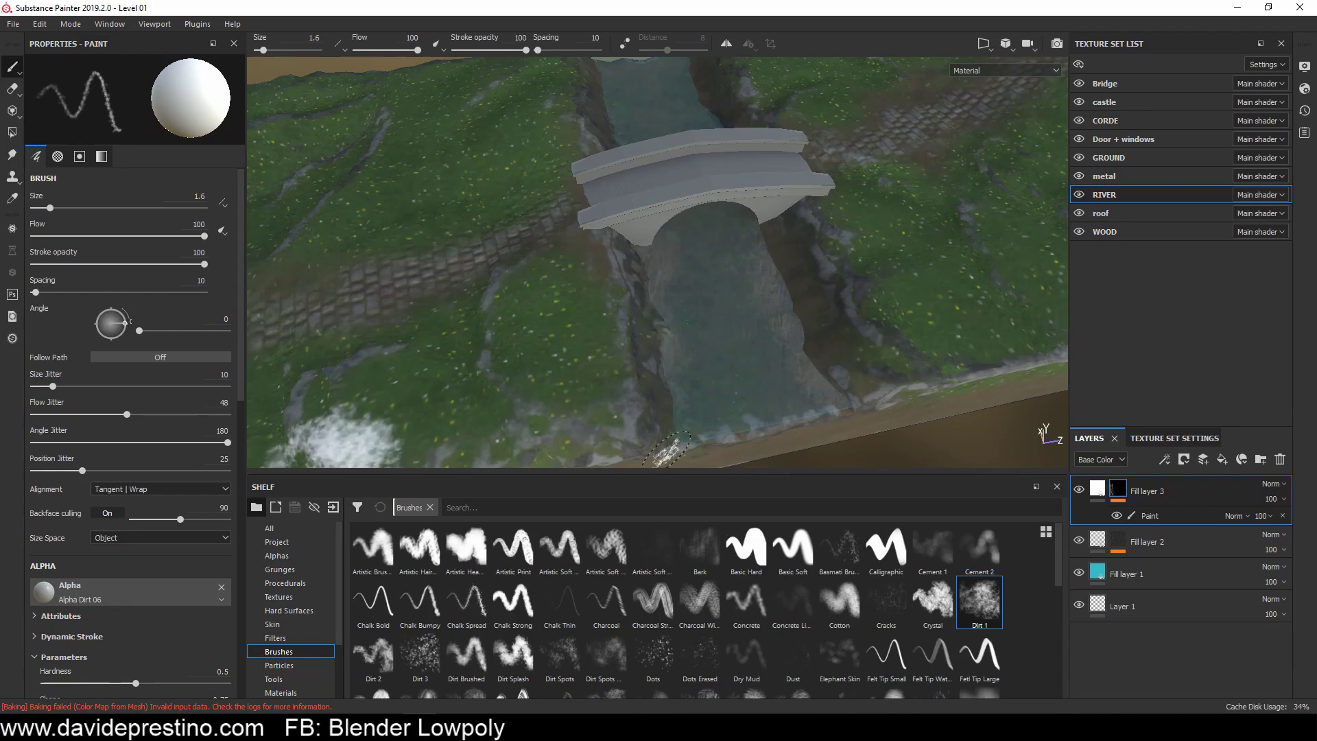
pyautogui.keyDown('alt'); pyautogui.moveTo(666, 449); pyautogui.dragTo(741, 288); pyautogui.keyUp('alt')
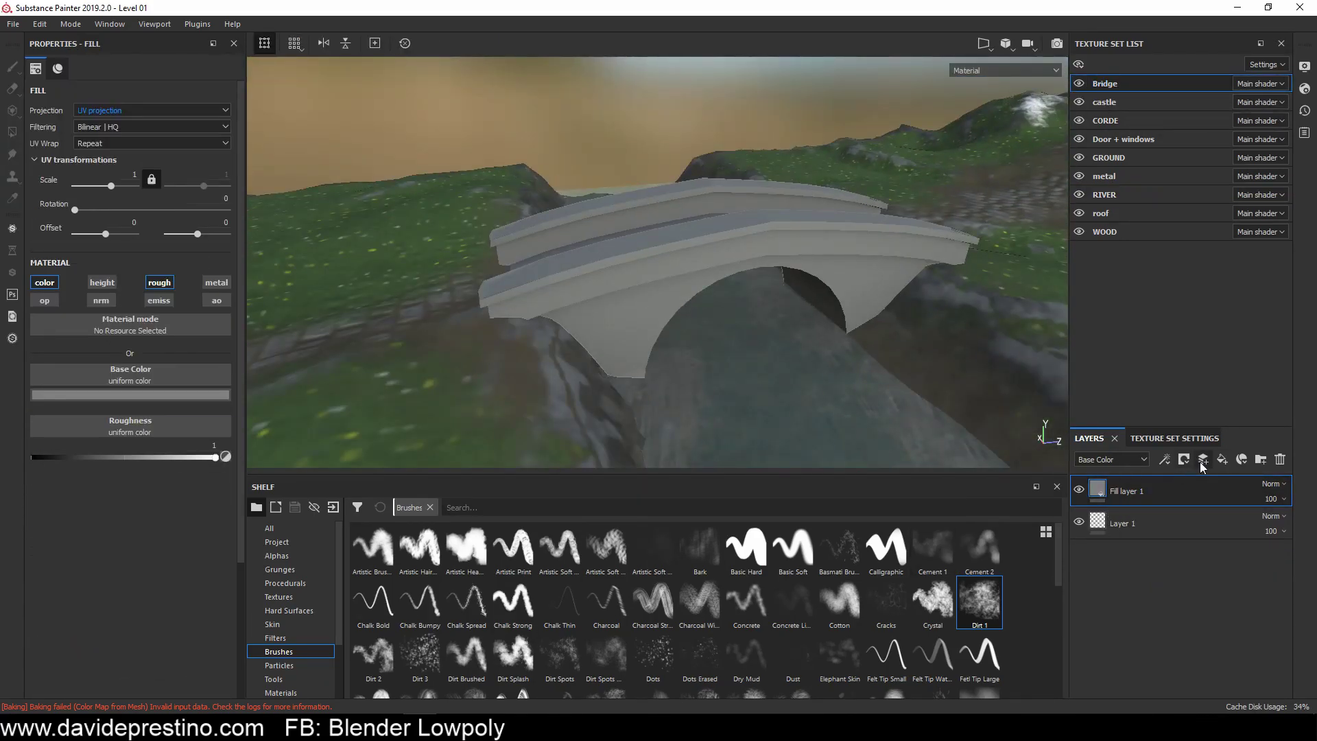
# Step: Add a fill layer to the bridge with a dark greenish-grey base colour, then brighten it
pyautogui.click(1203, 460)
pyautogui.click(185, 395)
pyautogui.click(215, 481)
pyautogui.click(325, 492)
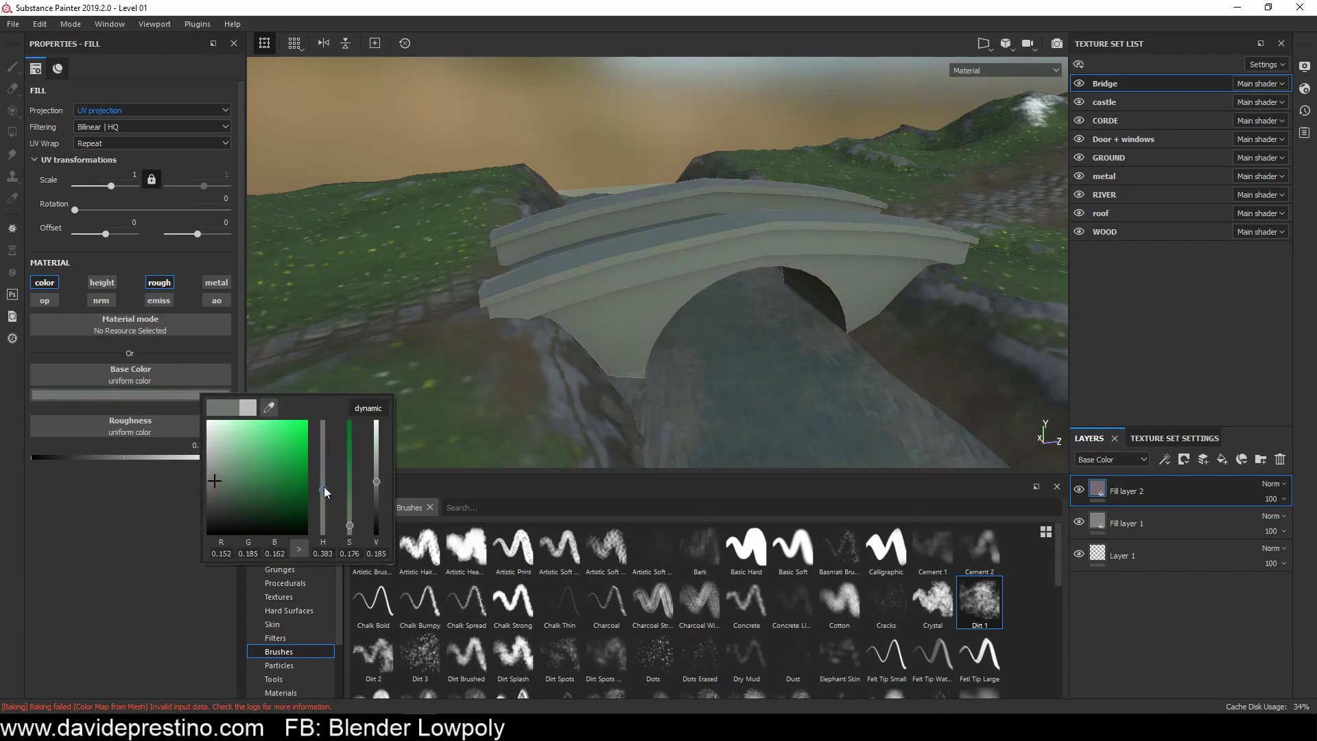
pyautogui.click(1123, 490)
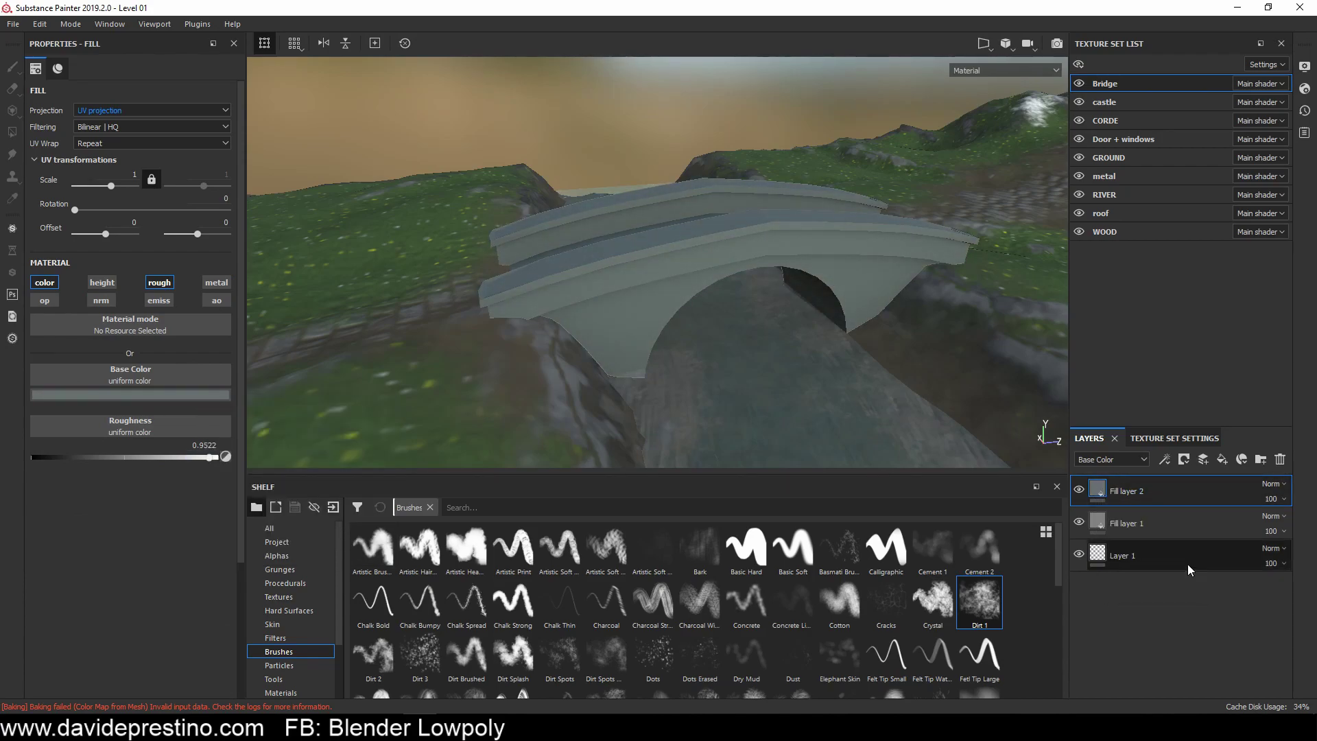
pyautogui.click(131, 395)
pyautogui.click(329, 484)
# Step: Add Fill layer 3 with a black mask holding a tri-planar projected fill effect
pyautogui.click(1222, 459)
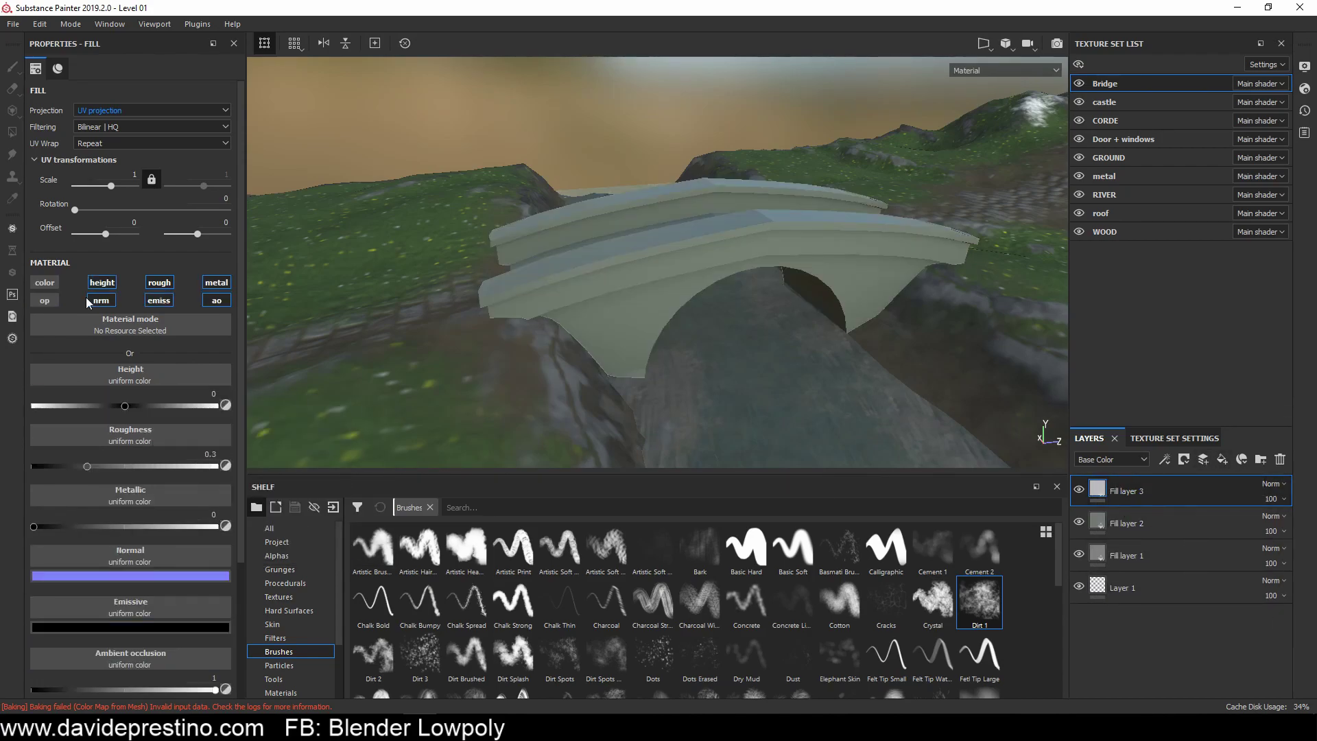
pyautogui.click(1242, 459)
pyautogui.click(1167, 495)
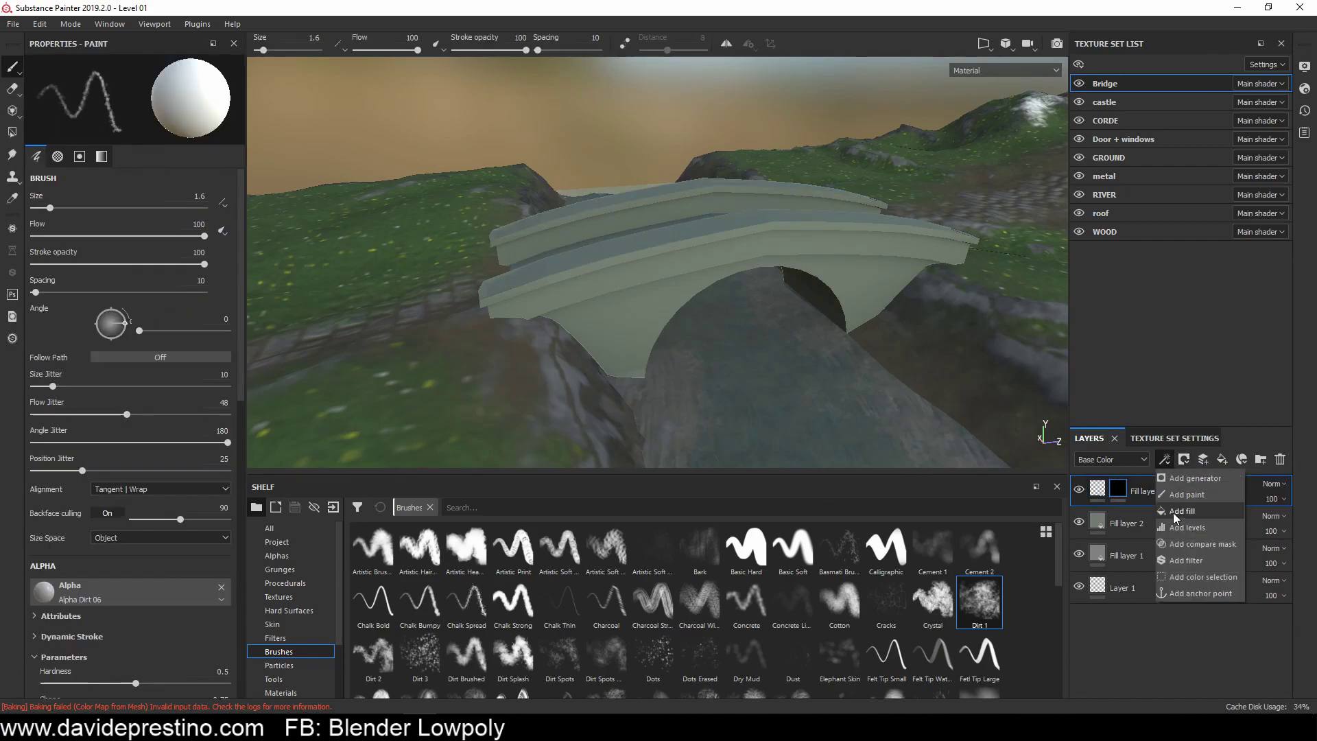
pyautogui.click(1176, 512)
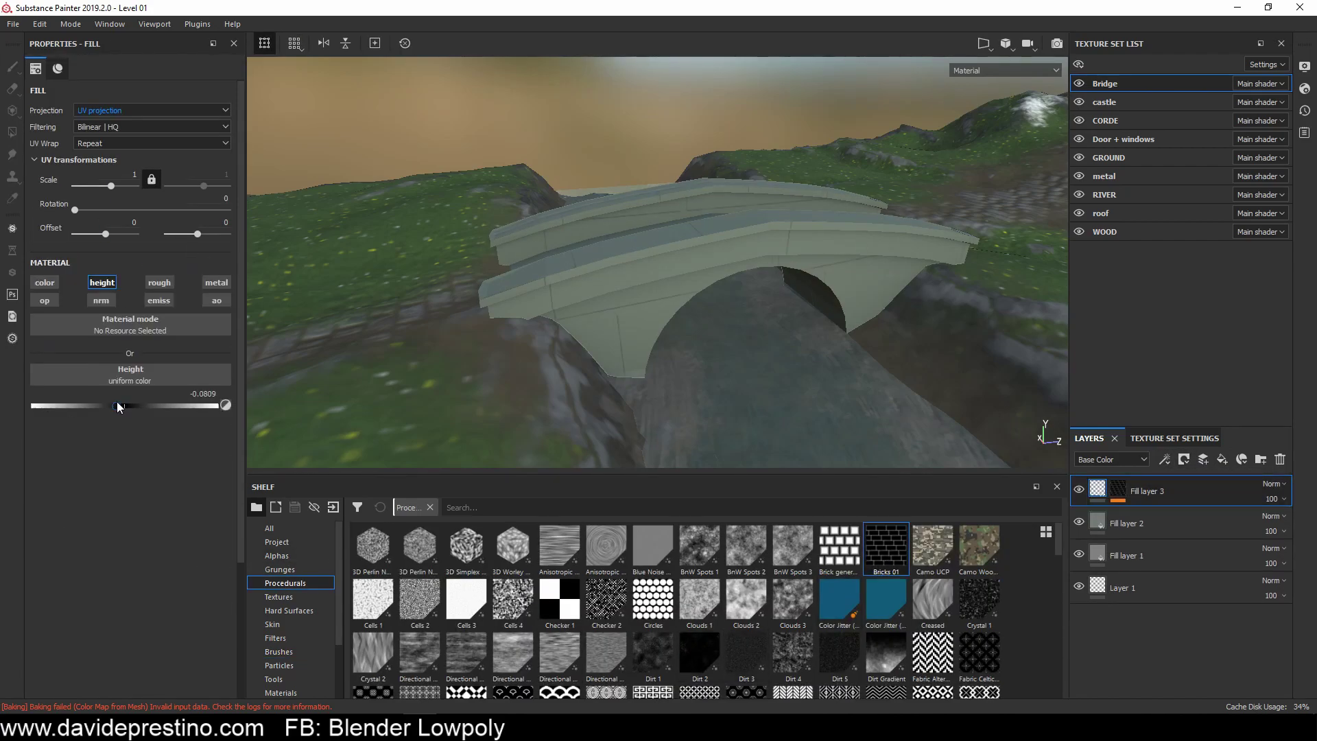
pyautogui.click(151, 110)
pyautogui.click(110, 127)
# Step: Put the Brick generator into the fill's height and reduce brick height variation to 0.08
pyautogui.moveTo(82, 209); pyautogui.dragTo(125, 210)
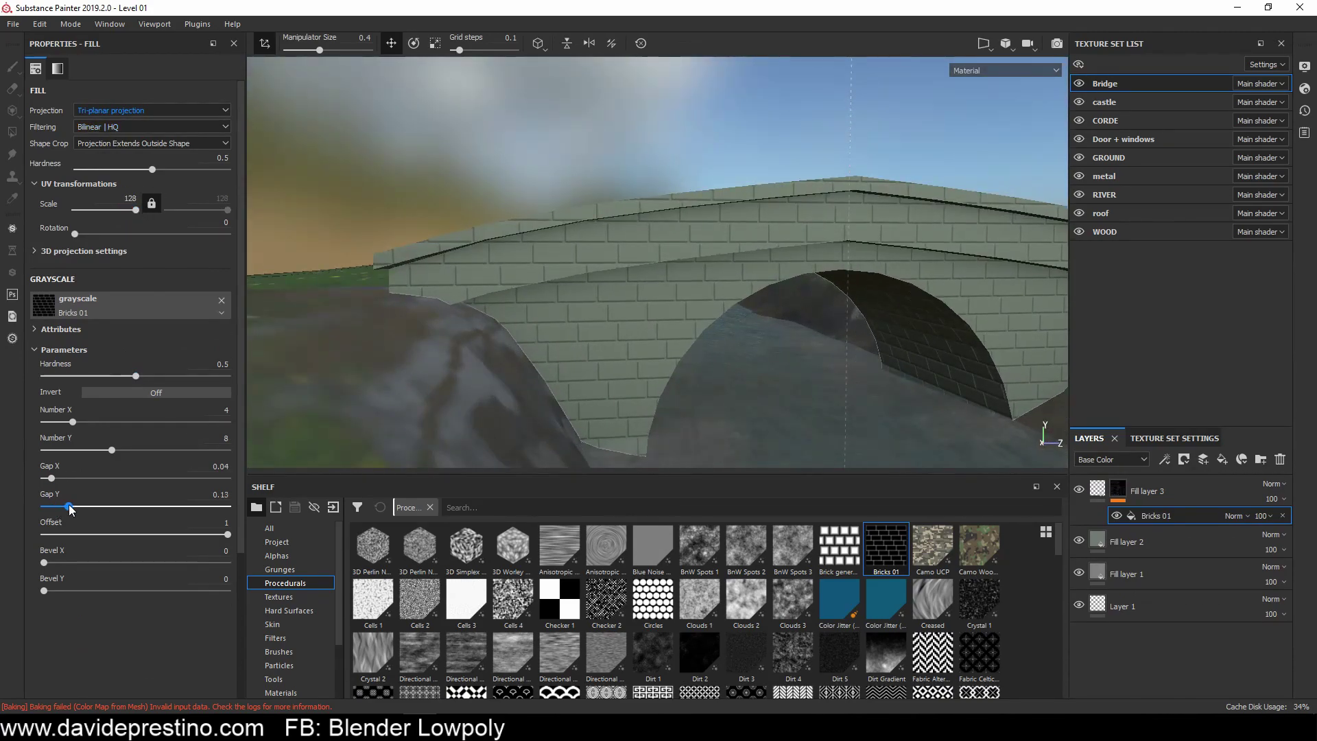
pyautogui.moveTo(66, 314); pyautogui.dragTo(66, 314)
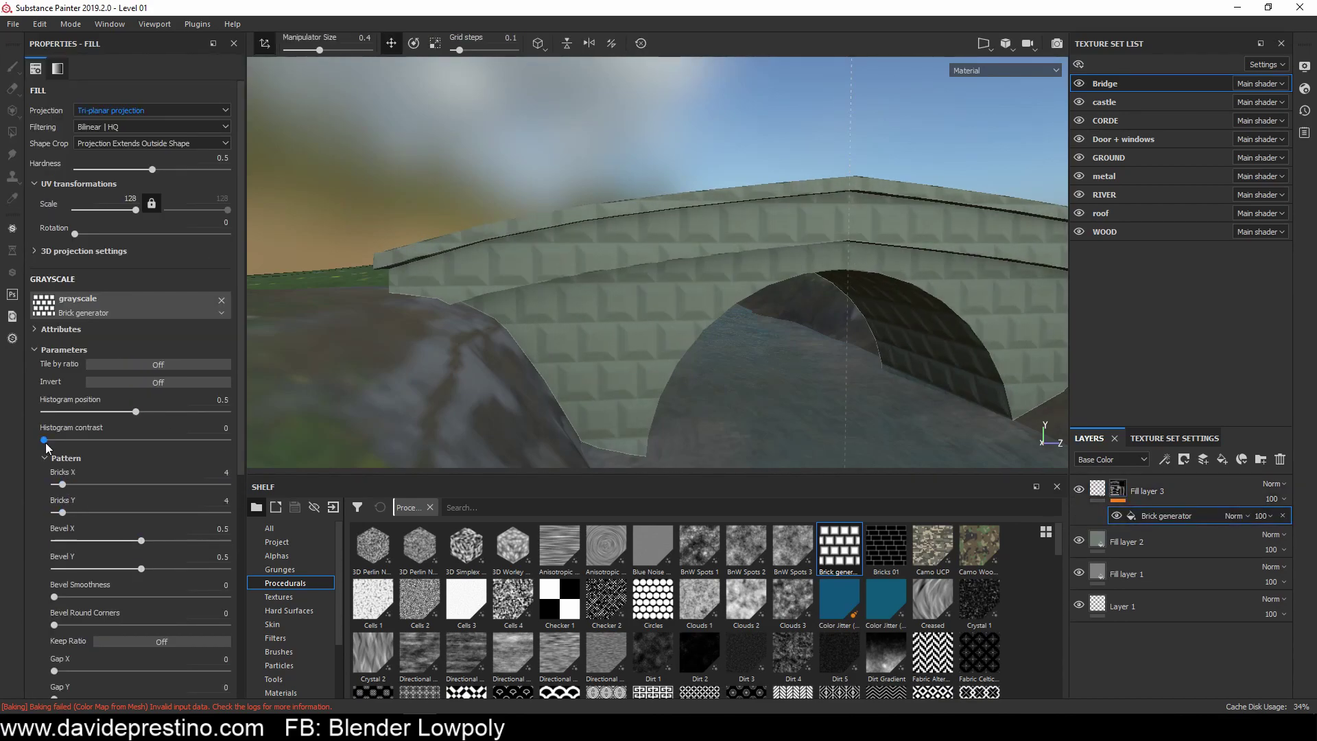
pyautogui.moveTo(45, 440); pyautogui.dragTo(183, 440)
pyautogui.scroll(-1, 183, 443)
pyautogui.scroll(-3, 141, 598)
pyautogui.scroll(-2, 180, 577)
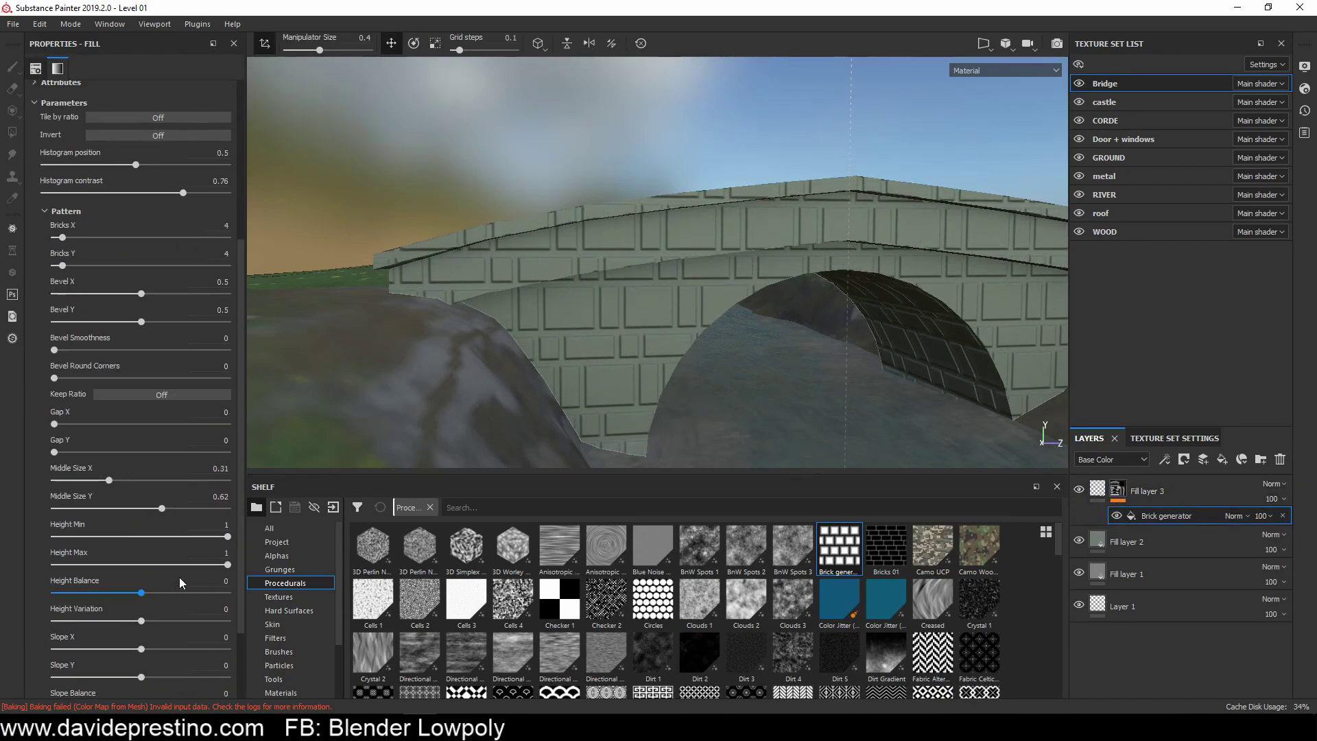
pyautogui.moveTo(179, 621); pyautogui.dragTo(149, 620)
pyautogui.keyDown('alt'); pyautogui.moveTo(659, 308); pyautogui.dragTo(624, 342); pyautogui.keyUp('alt')
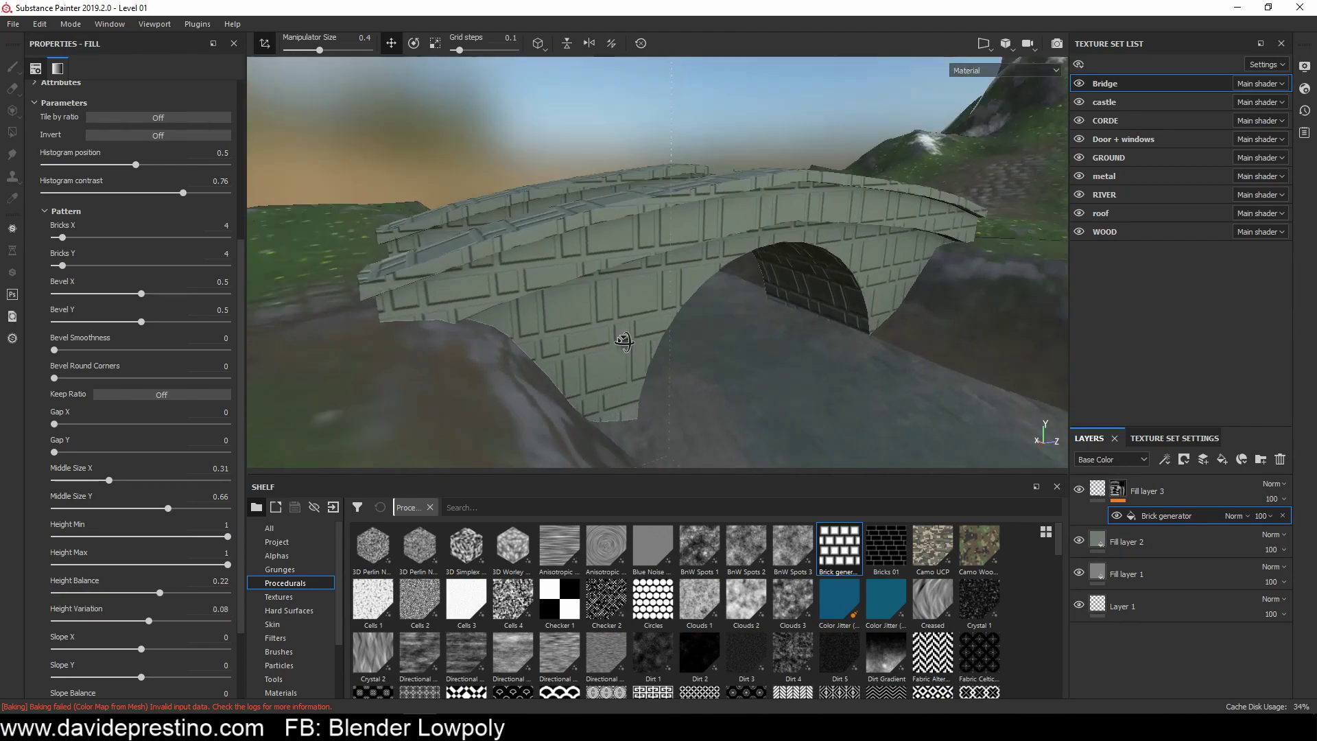
pyautogui.scroll(3, 158, 618)
pyautogui.scroll(3, 140, 412)
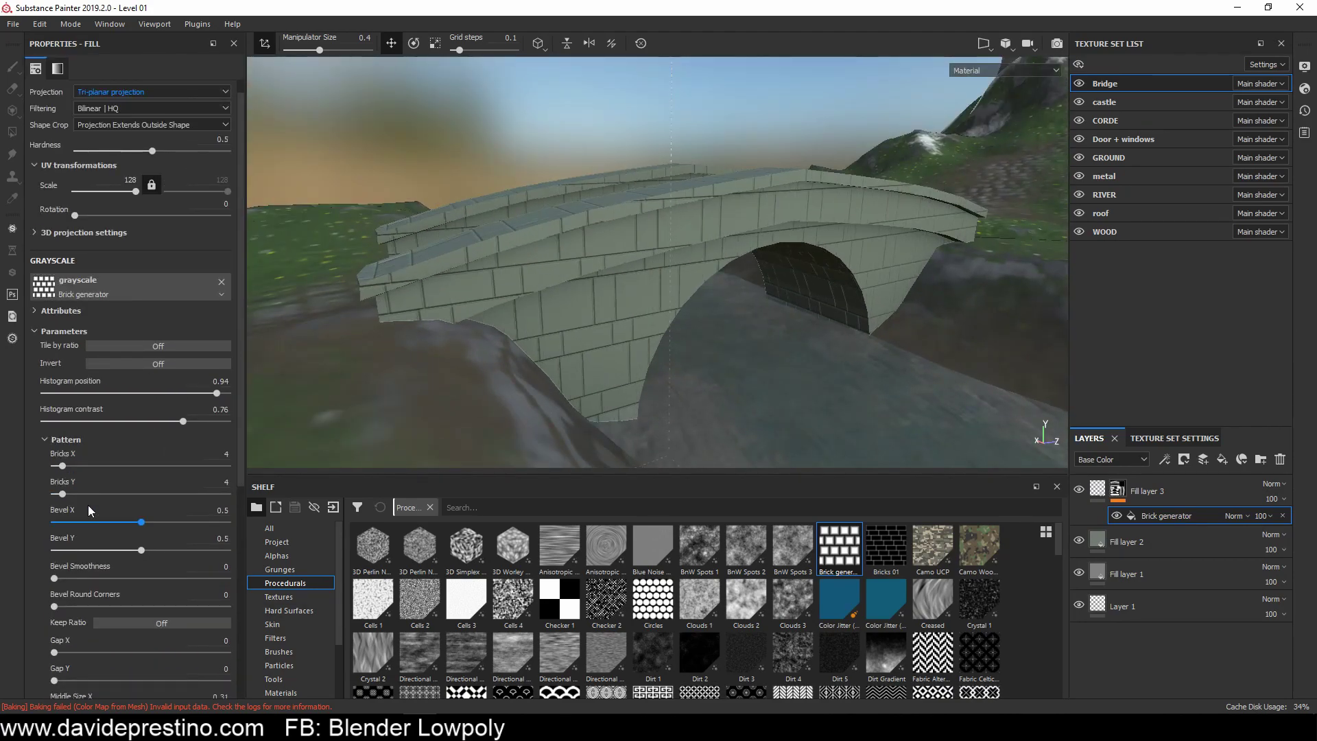
# Step: Fine-tune the horizontal brick bevel and add a paint effect to Fill layer 3
pyautogui.moveTo(171, 531); pyautogui.dragTo(168, 532)
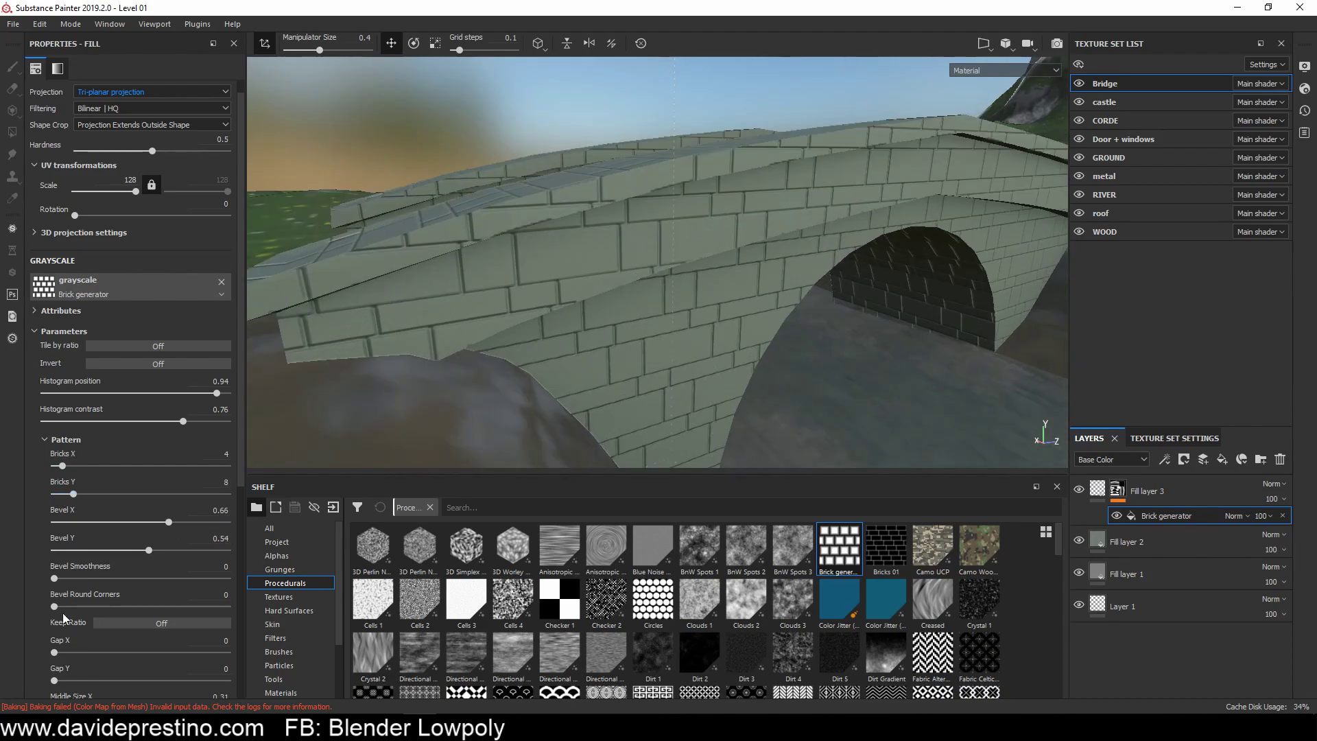
pyautogui.moveTo(55, 680); pyautogui.dragTo(70, 681)
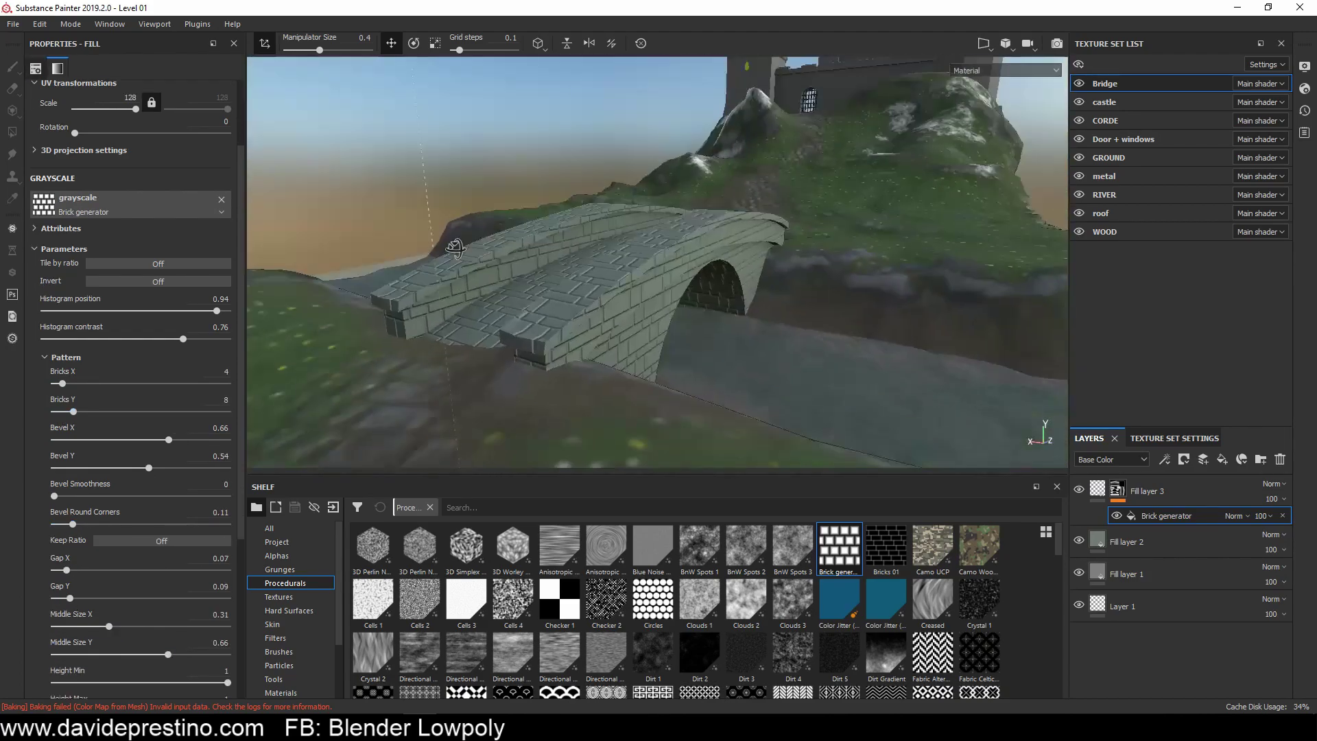
pyautogui.keyDown('alt'); pyautogui.moveTo(618, 308); pyautogui.dragTo(683, 374); pyautogui.keyUp('alt')
pyautogui.scroll(-5, 143, 617)
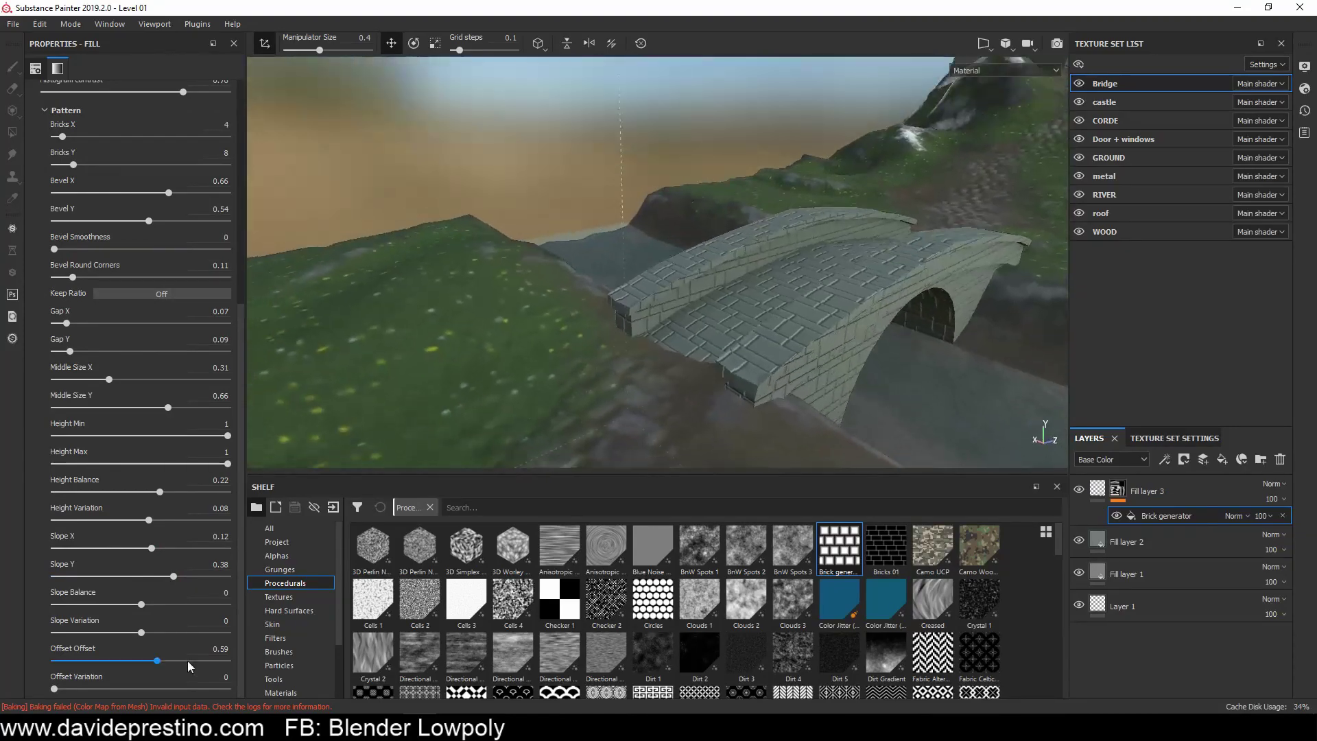
pyautogui.scroll(3, 63, 264)
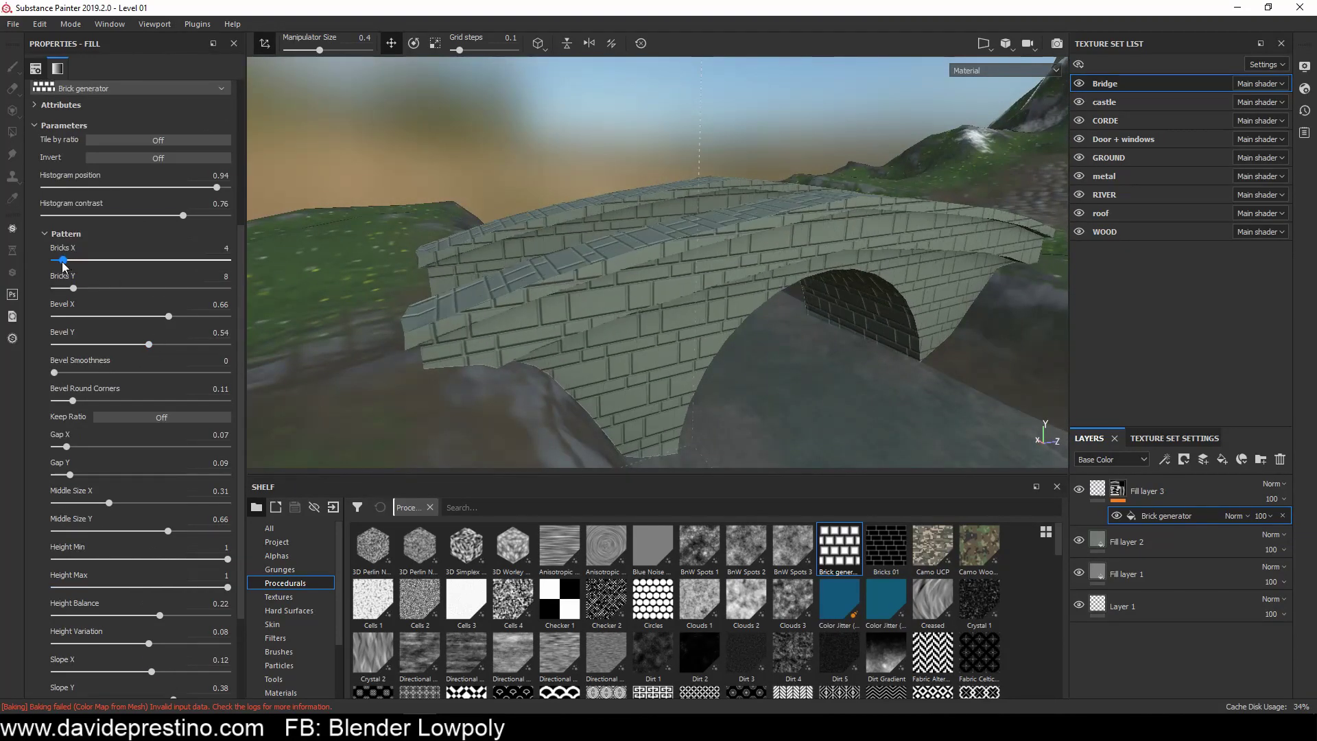
pyautogui.rightClick(1173, 518)
pyautogui.click(1167, 461)
# Step: Toggle between polygon fill selection and painting while orbiting the bridge
pyautogui.click(279, 652)
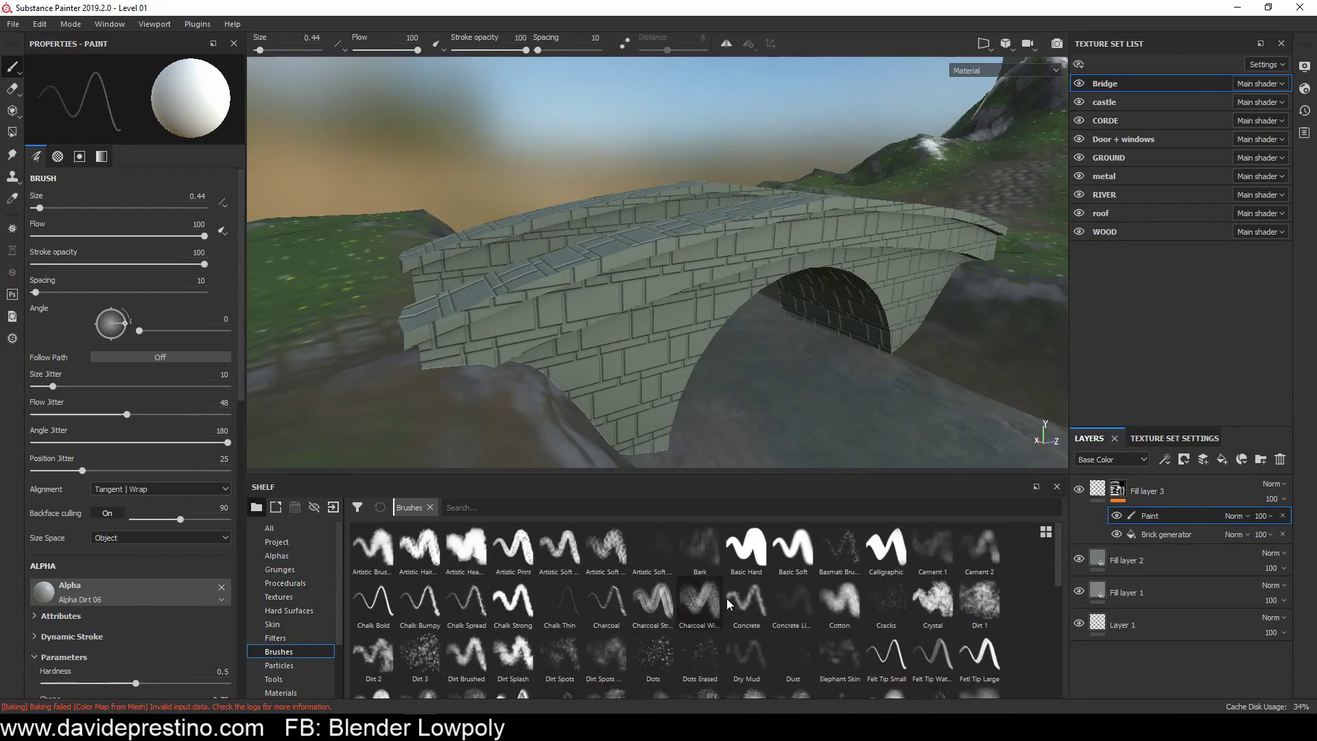
pyautogui.press('4')
pyautogui.moveTo(693, 397)
pyautogui.keyDown('alt'); pyautogui.mouseDown()
pyautogui.moveTo(478, 390)
pyautogui.moveTo(622, 406)
pyautogui.moveTo(800, 302)
pyautogui.mouseUp(); pyautogui.keyUp('alt')
pyautogui.press('1')
pyautogui.press('4')
pyautogui.press('1')
# Step: Duplicate Fill layer 2
pyautogui.click(1132, 560)
pyautogui.click(187, 396)
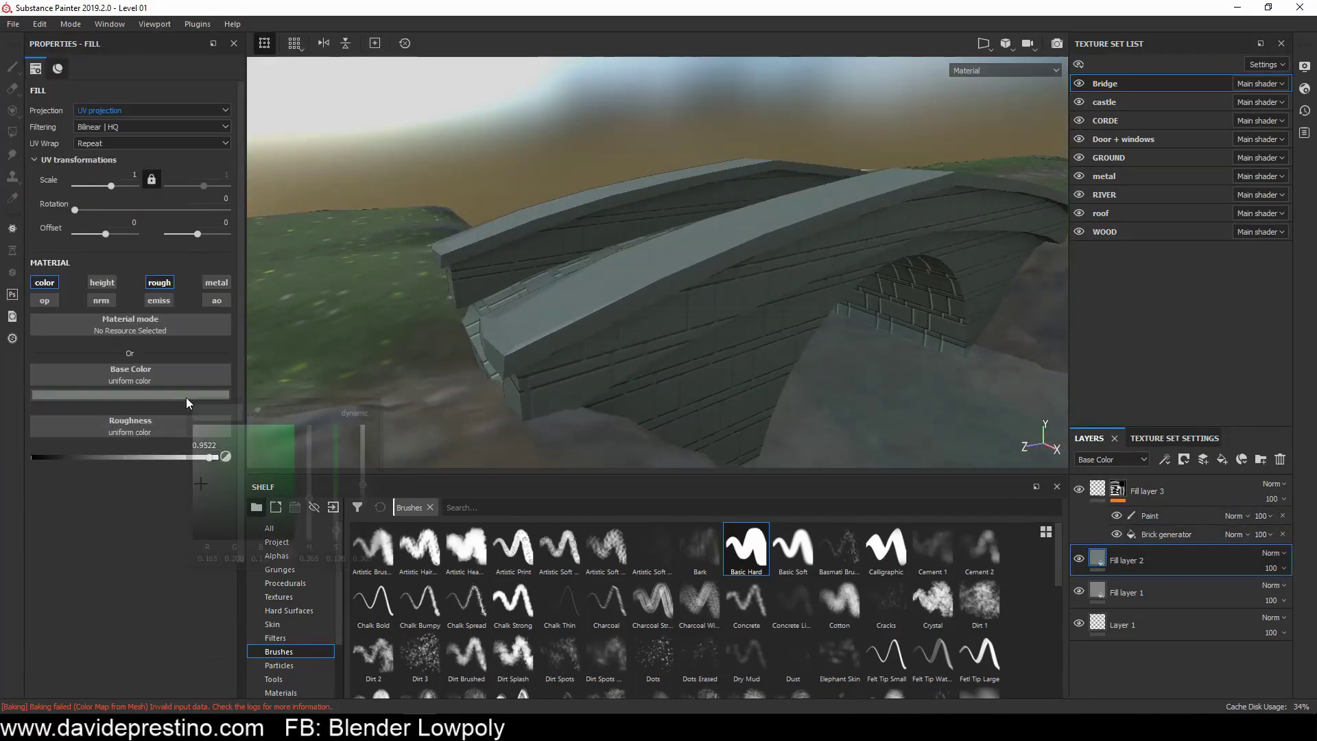
pyautogui.click(1139, 560)
pyautogui.rightClick(1139, 560)
pyautogui.click(1166, 316)
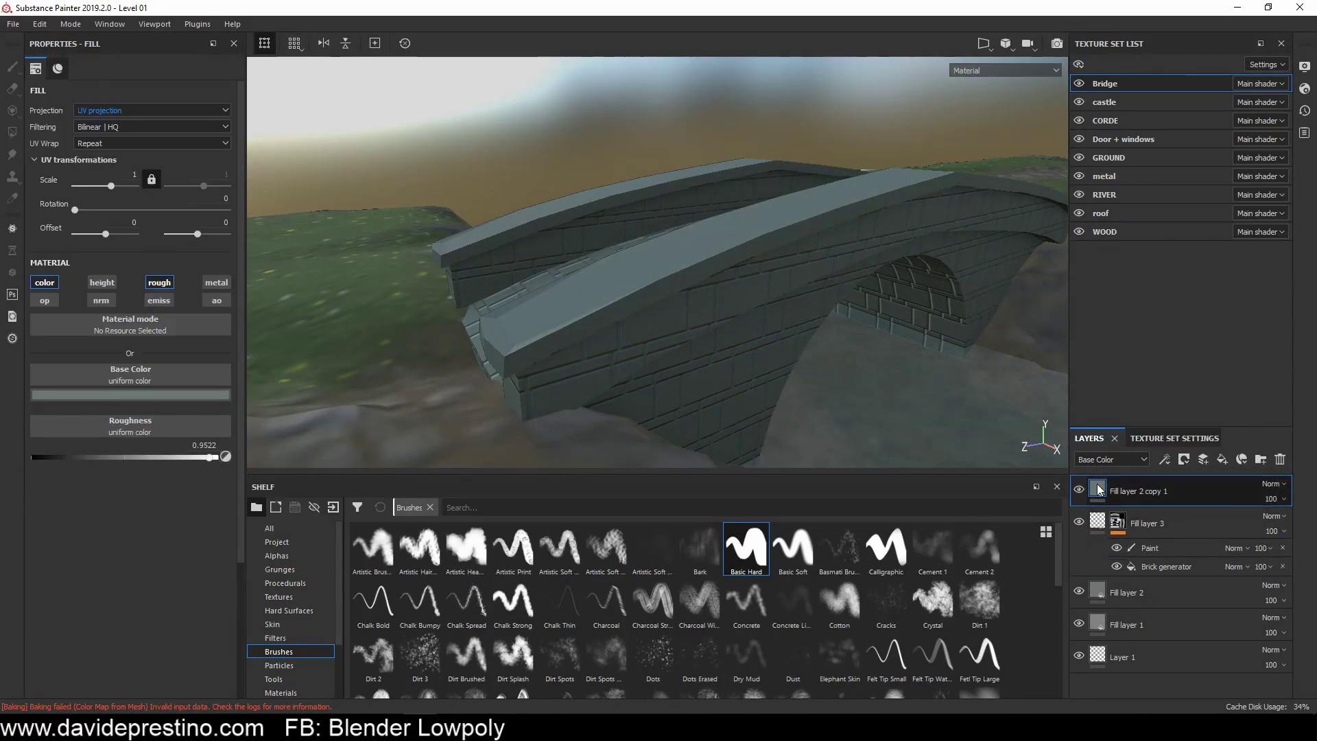
# Step: Give Fill layer 2 copy 1 a mask driven by the Mask Builder - Legacy generator
pyautogui.rightClick(1098, 489)
pyautogui.click(1166, 315)
pyautogui.click(181, 247)
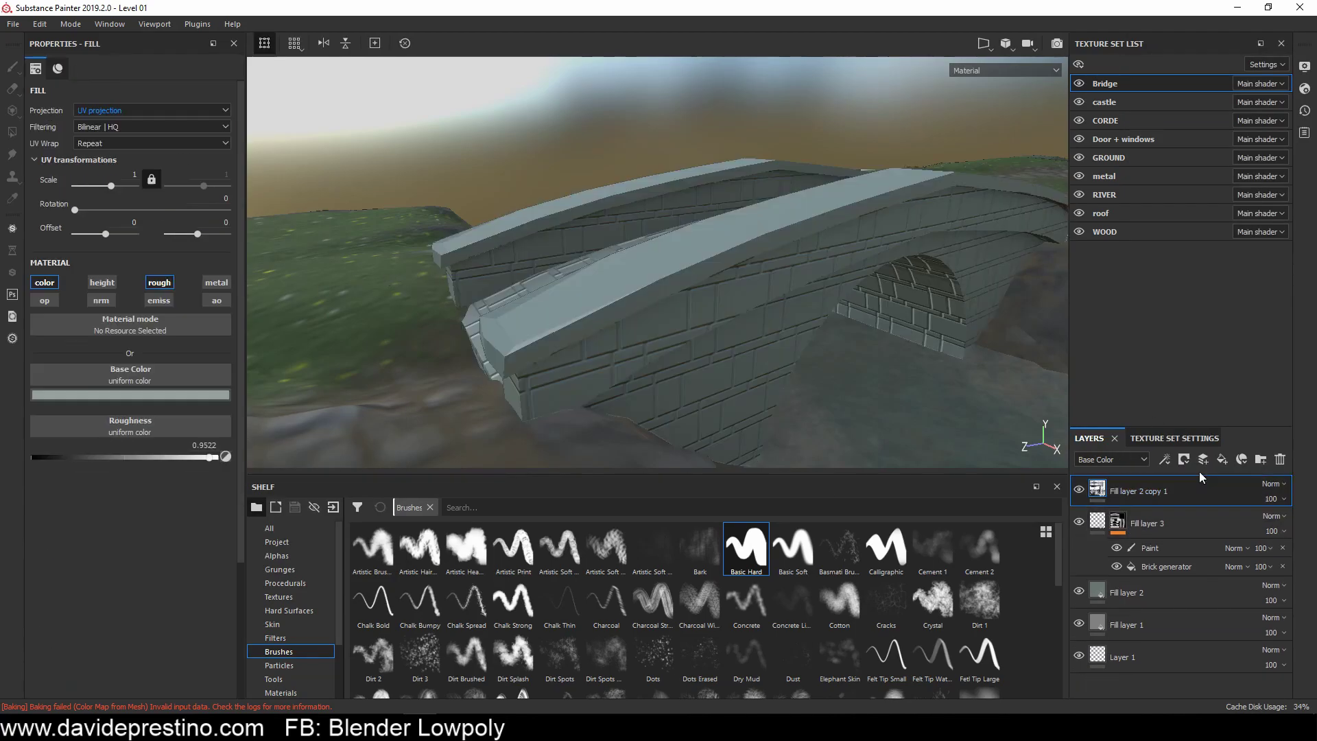
pyautogui.click(1204, 459)
pyautogui.click(1193, 505)
pyautogui.click(122, 92)
pyautogui.click(206, 206)
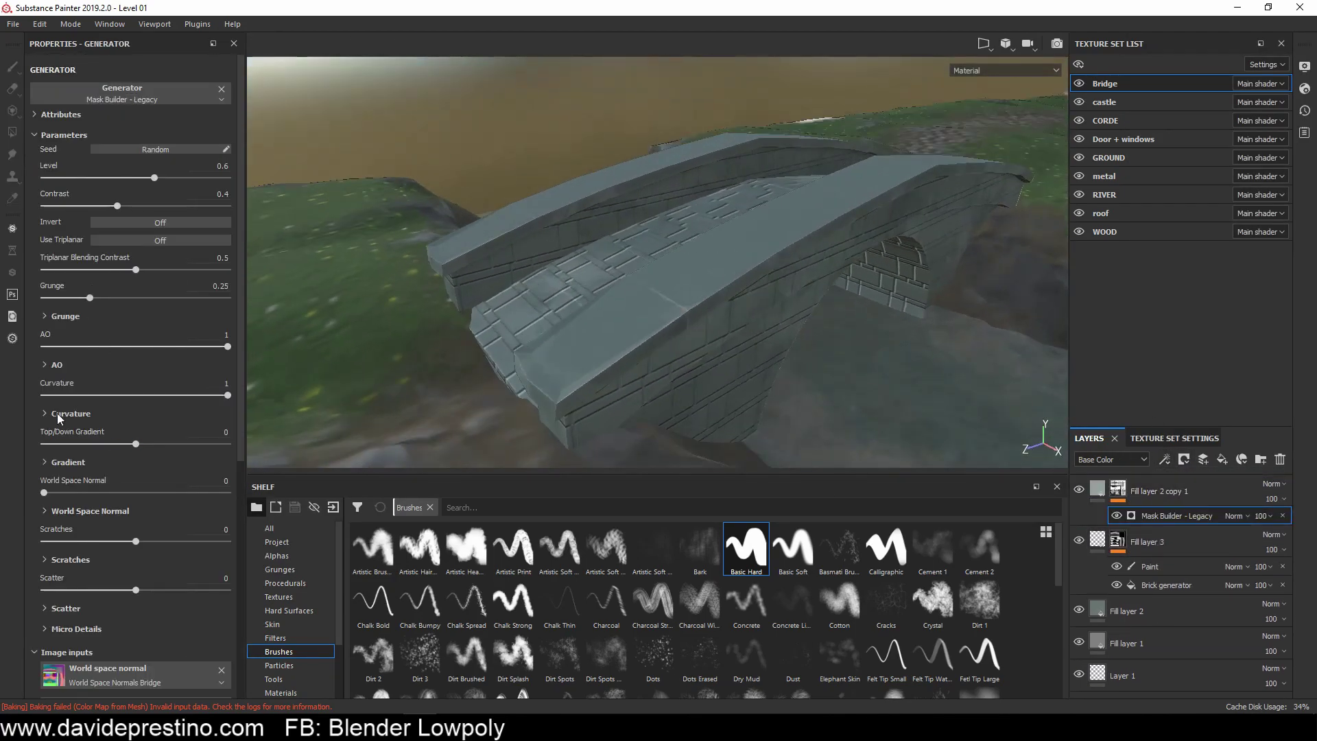
# Step: Lower the mask contrast slightly and swap the generator for Mask Editor
pyautogui.click(59, 413)
pyautogui.scroll(-3, 124, 446)
pyautogui.scroll(-3, 126, 458)
pyautogui.scroll(3, 121, 339)
pyautogui.scroll(3, 122, 384)
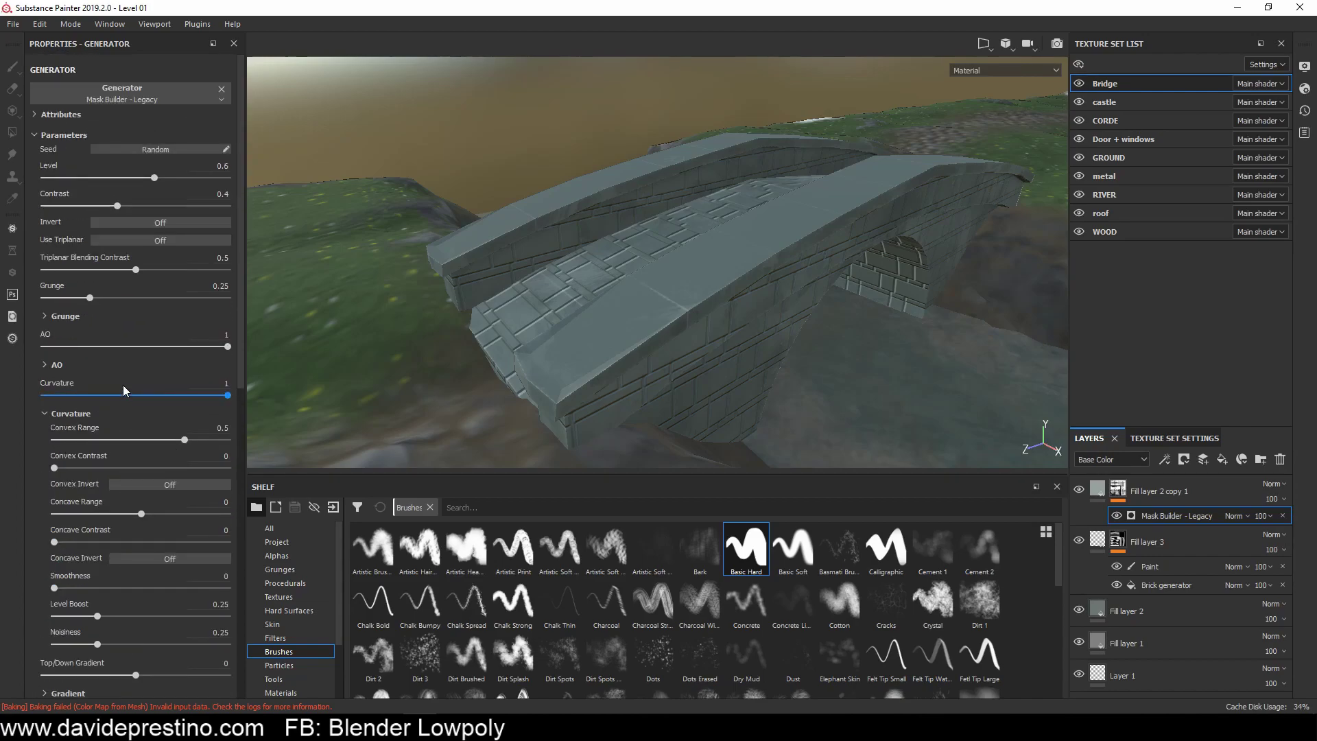
pyautogui.moveTo(116, 209); pyautogui.dragTo(114, 208)
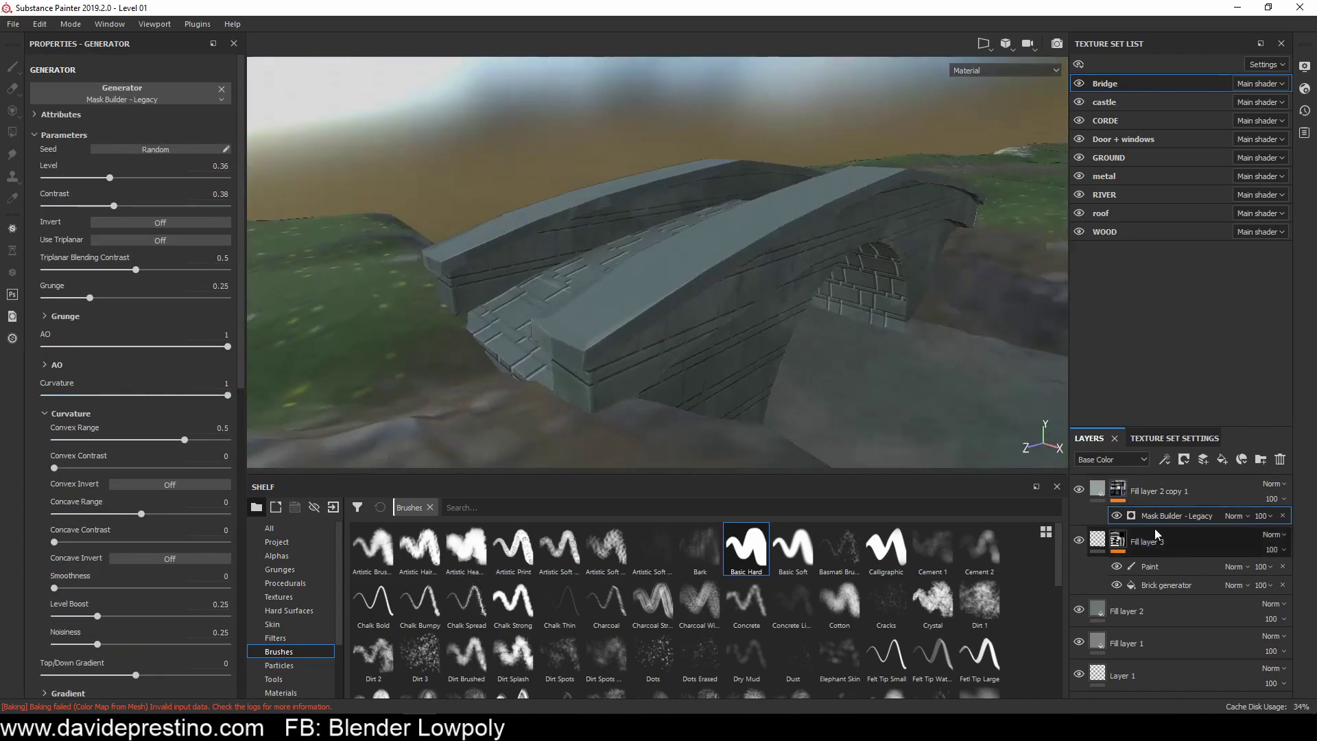
pyautogui.click(221, 99)
pyautogui.click(287, 226)
# Step: Set the curvature brightness to -0.23 and curvature opacity to 0.99
pyautogui.scroll(-5, 150, 274)
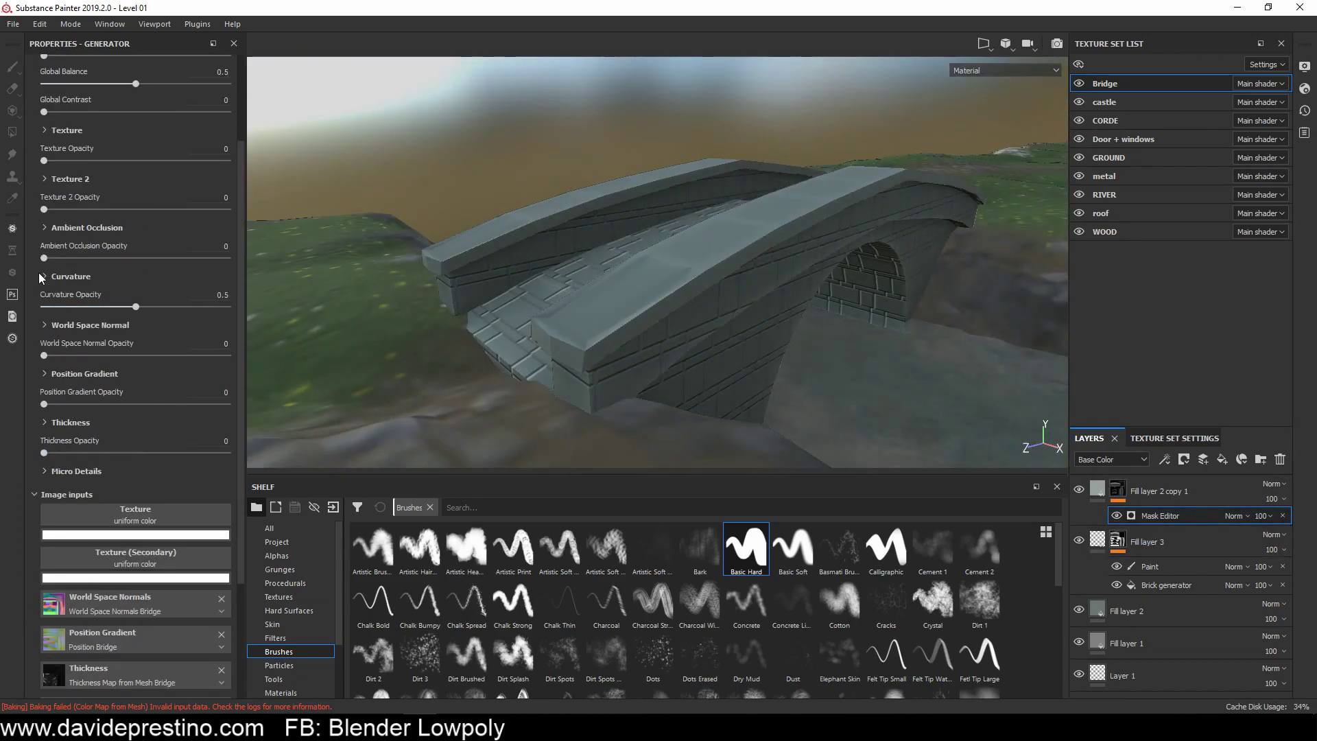
pyautogui.scroll(-5, 39, 273)
pyautogui.moveTo(227, 587); pyautogui.dragTo(121, 587)
pyautogui.click(226, 618)
pyautogui.click(227, 361)
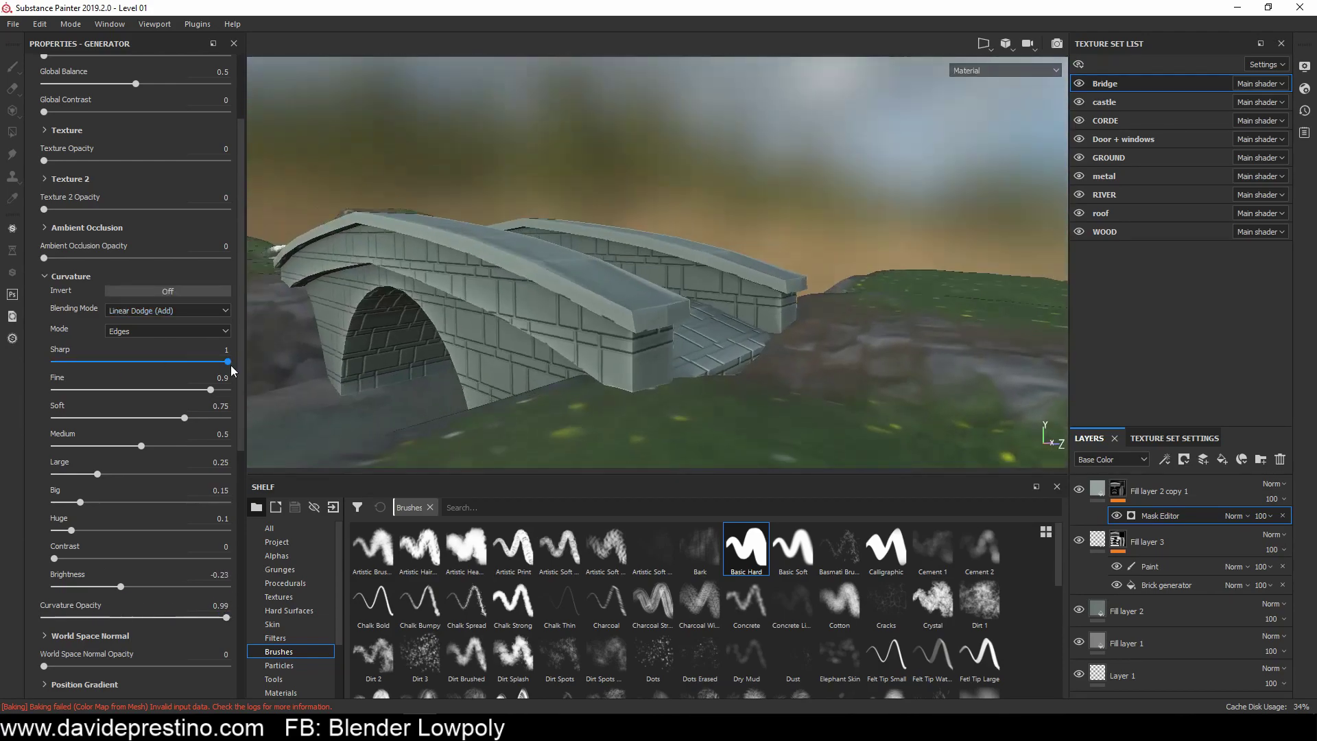
pyautogui.keyDown('alt'); pyautogui.moveTo(481, 261); pyautogui.dragTo(48, 170); pyautogui.keyUp('alt')
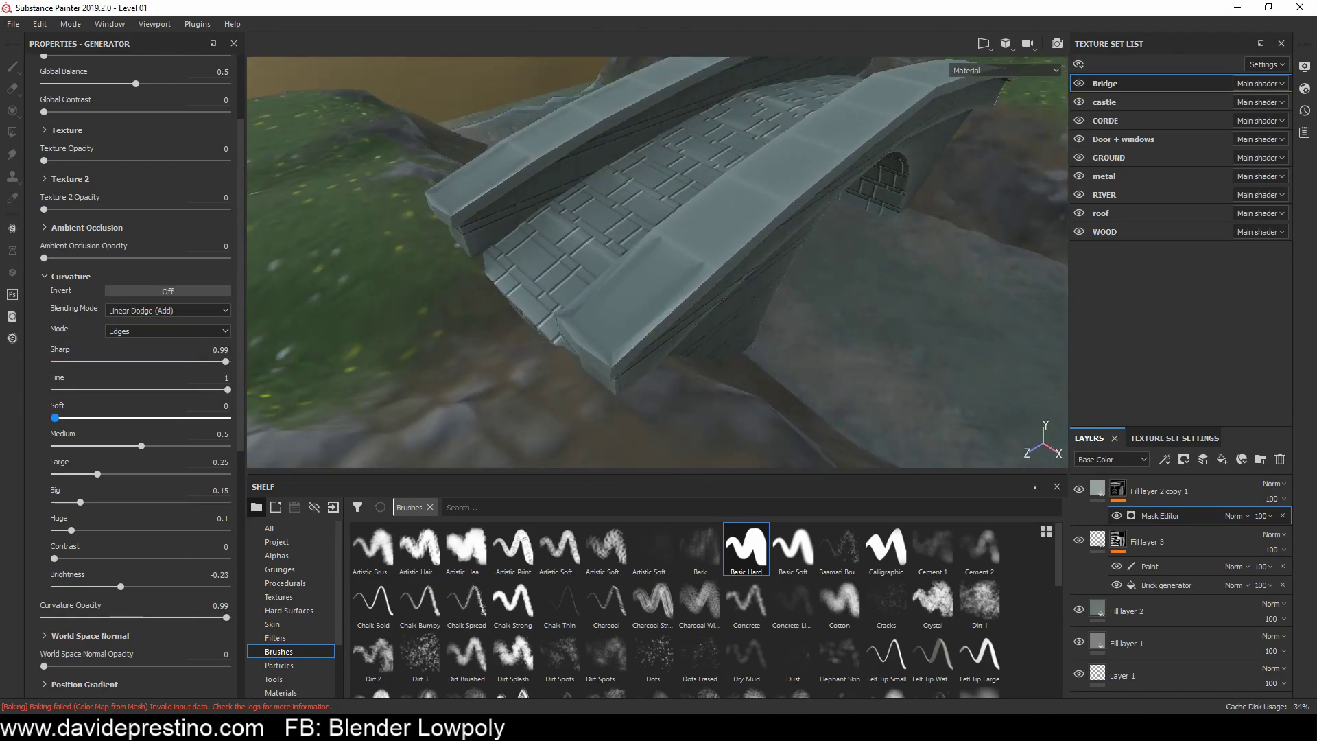
# Step: Raise the Big curvature level to 1 and adjust the remaining curvature sliders
pyautogui.moveTo(204, 502); pyautogui.dragTo(233, 502)
pyautogui.keyDown('alt'); pyautogui.moveTo(426, 288); pyautogui.dragTo(476, 234); pyautogui.keyUp('alt')
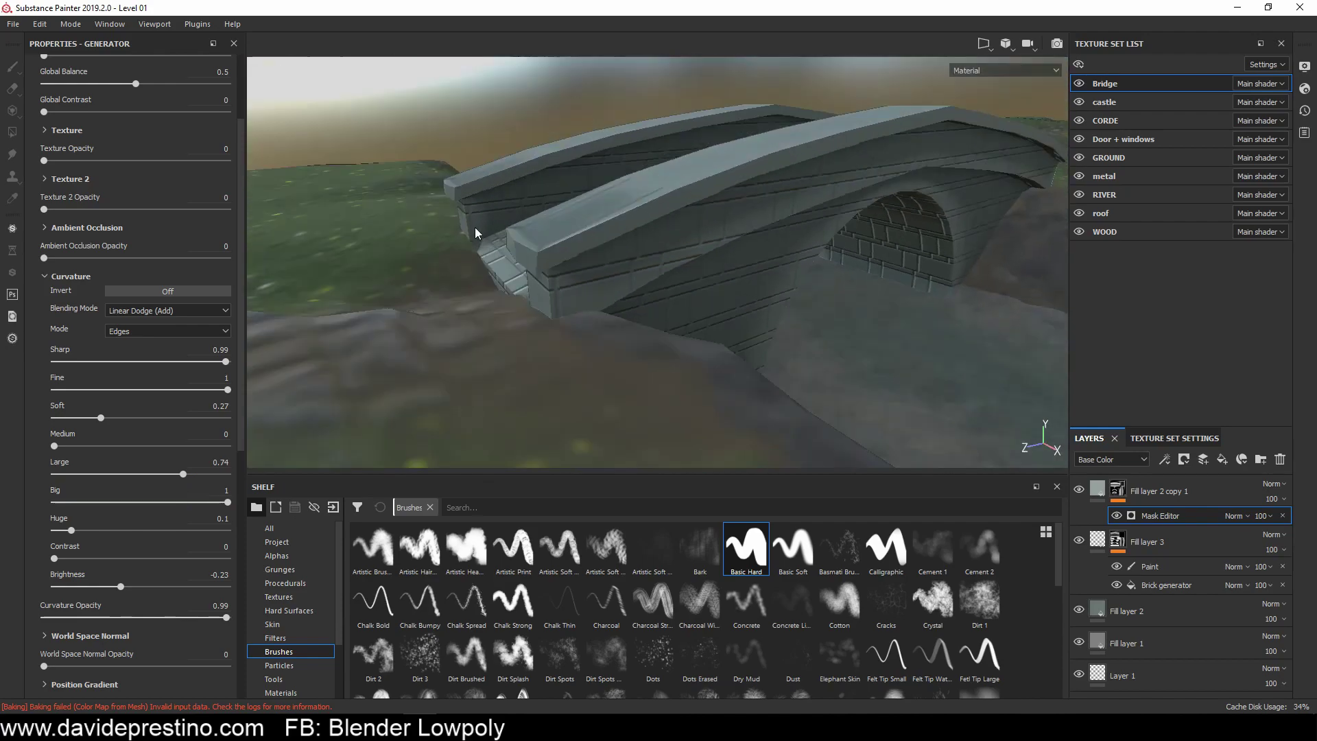
pyautogui.moveTo(55, 446); pyautogui.dragTo(148, 447)
pyautogui.scroll(-1, 164, 582)
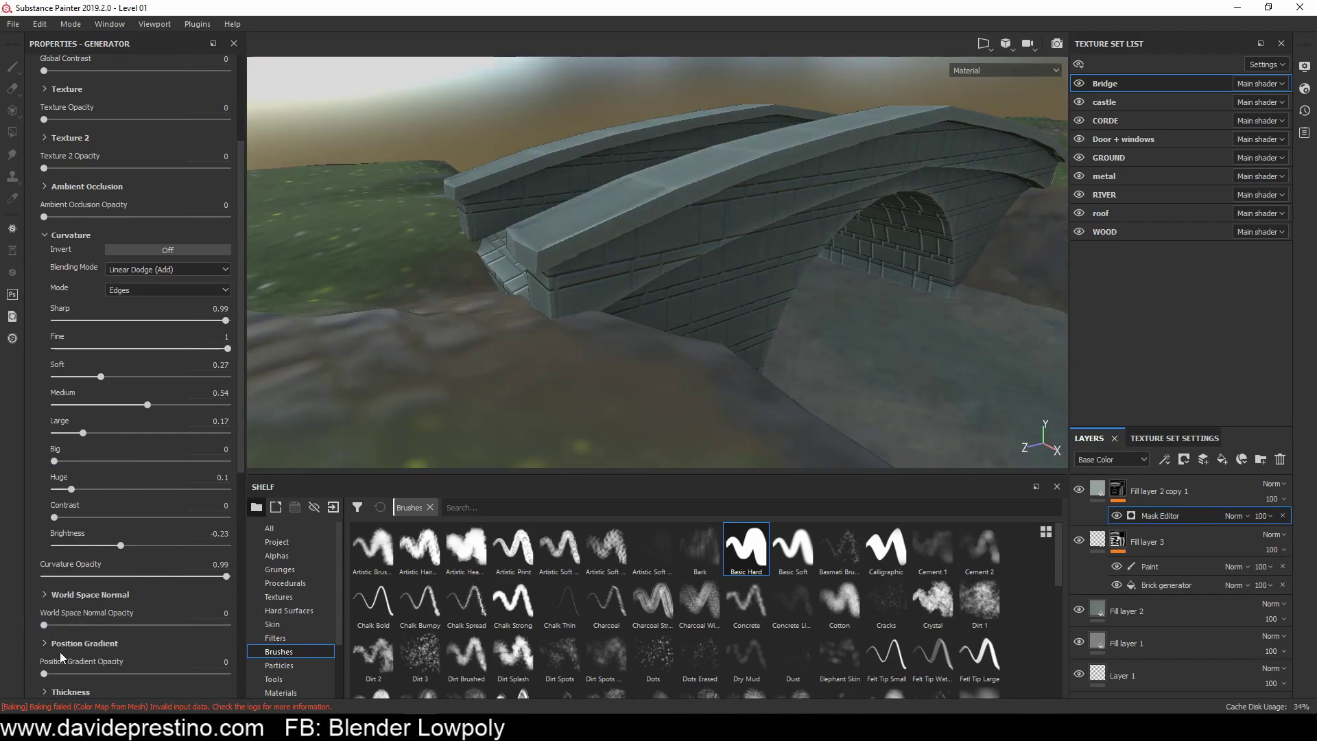
pyautogui.keyDown('alt'); pyautogui.moveTo(480, 274); pyautogui.dragTo(870, 293); pyautogui.keyUp('alt')
pyautogui.scroll(-4, 137, 617)
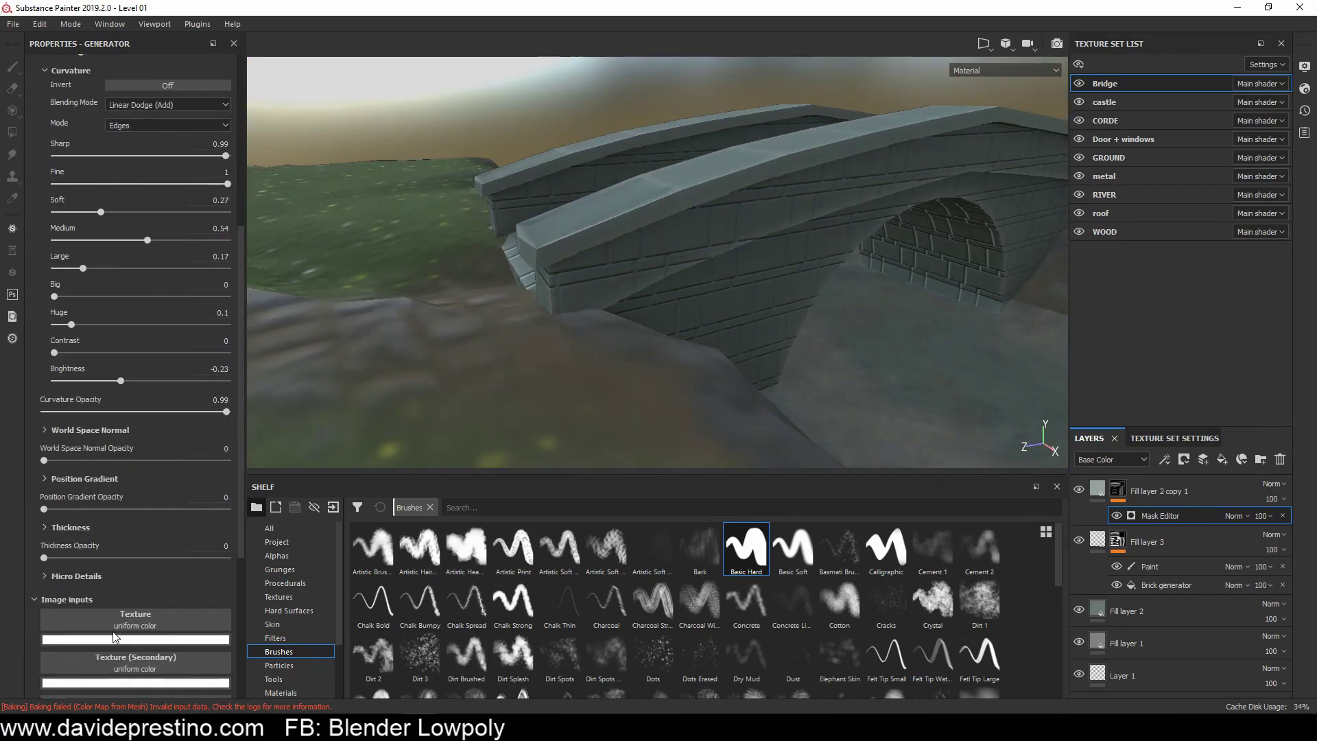
pyautogui.scroll(2, 115, 549)
pyautogui.scroll(4, 114, 411)
pyautogui.scroll(2, 182, 223)
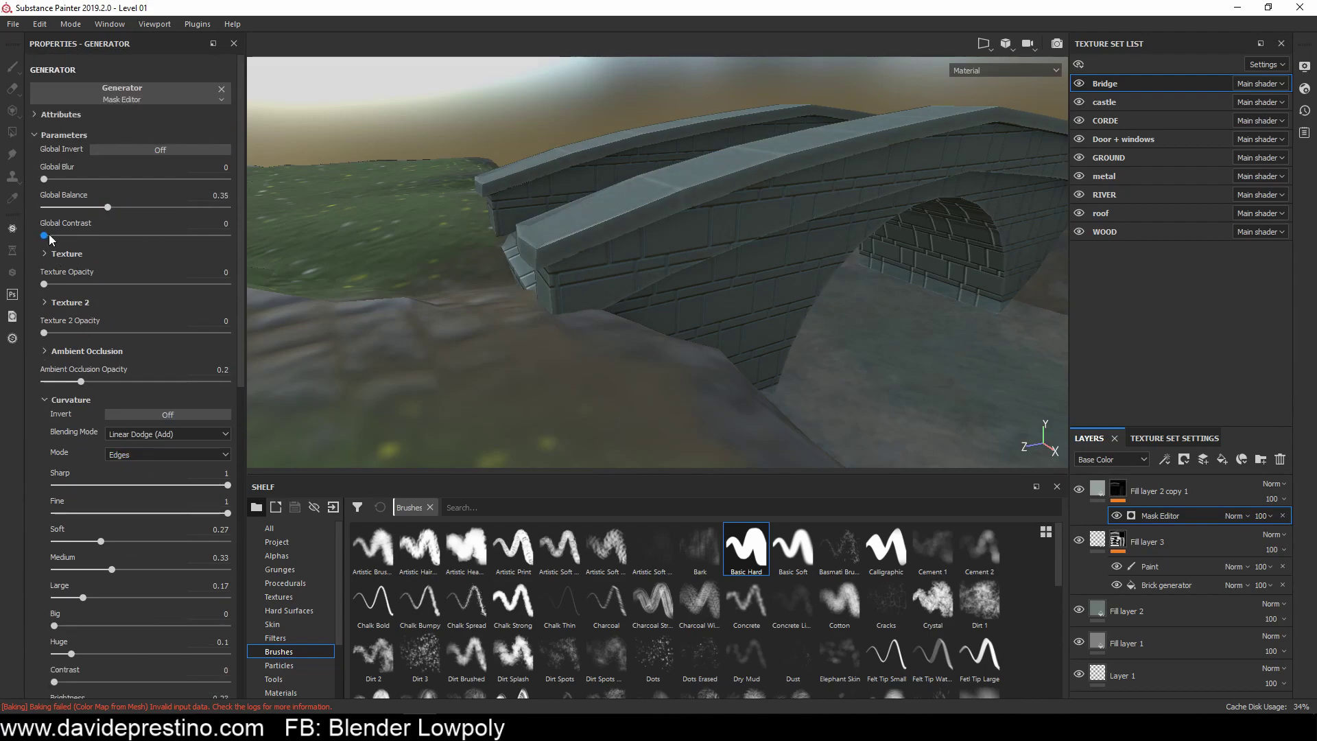
# Step: Add Fill layer 4 on top with the Dirt smart mask applied
pyautogui.keyDown('alt'); pyautogui.moveTo(617, 274); pyautogui.dragTo(789, 288); pyautogui.keyUp('alt')
pyautogui.click(1223, 459)
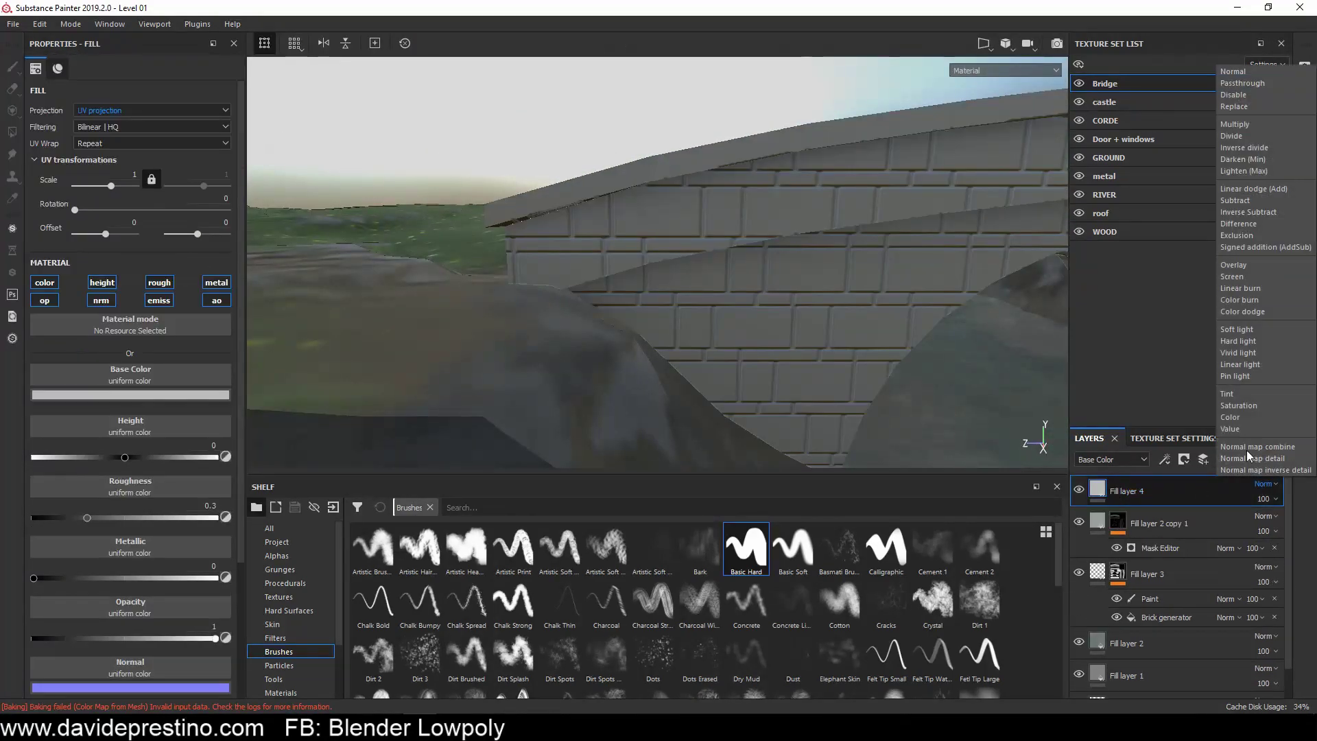
pyautogui.press('1')
pyautogui.scroll(-2, 292, 603)
pyautogui.click(286, 652)
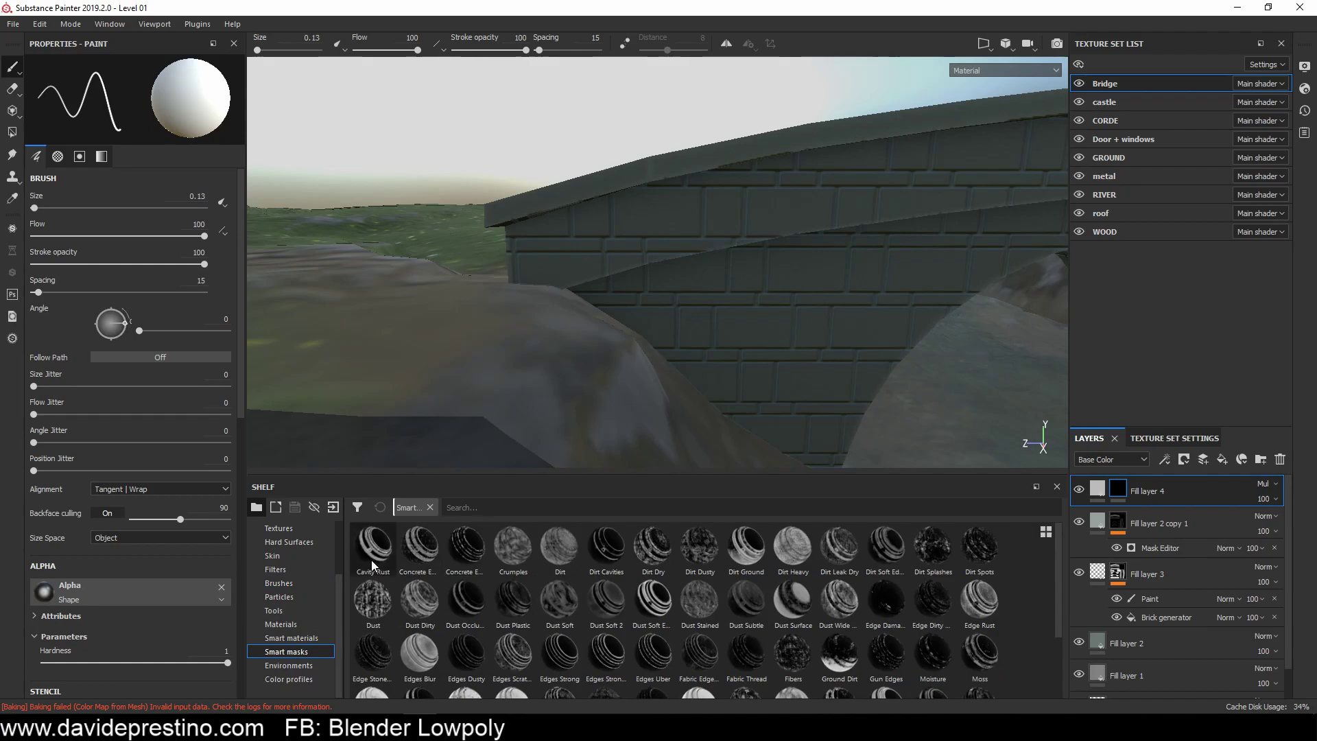
pyautogui.moveTo(372, 560); pyautogui.dragTo(1160, 491)
pyautogui.moveTo(843, 378)
pyautogui.keyDown('alt'); pyautogui.mouseDown()
pyautogui.moveTo(686, 343)
pyautogui.moveTo(789, 330)
pyautogui.mouseUp(); pyautogui.keyUp('alt')
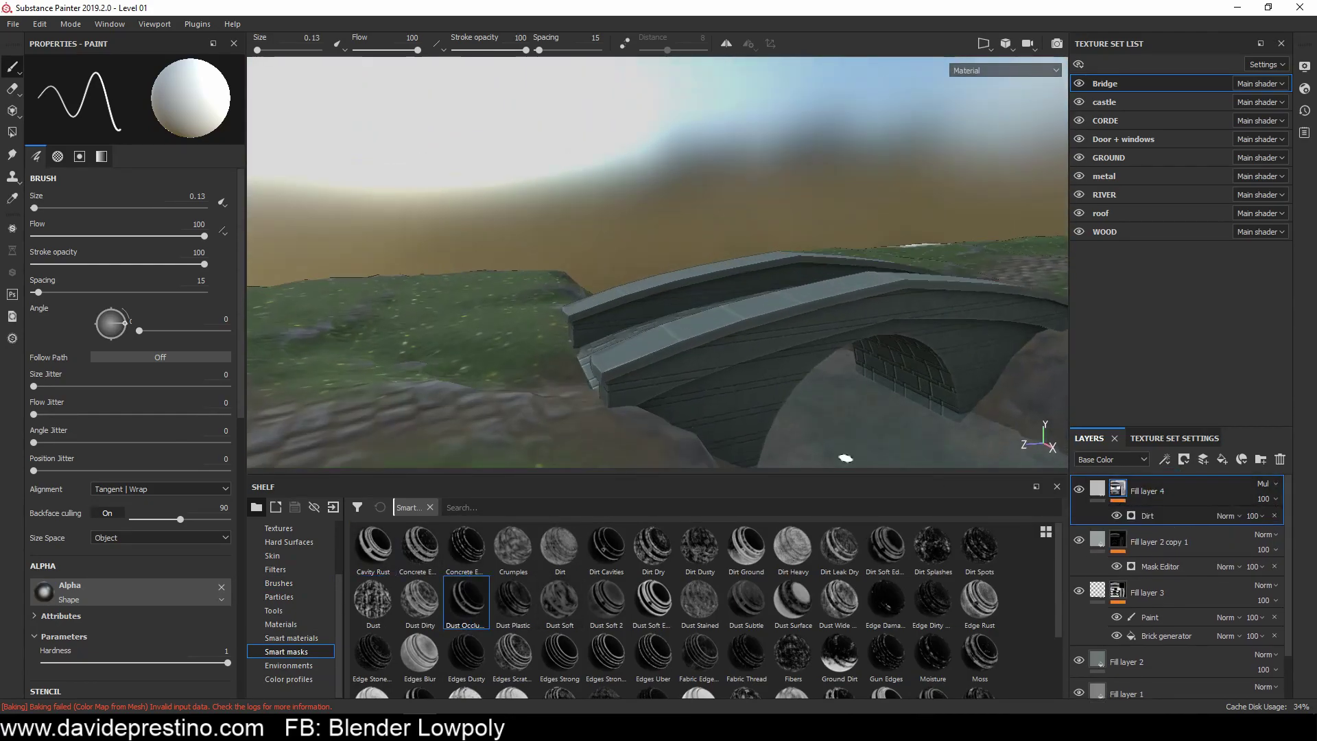
# Step: Duplicate Fill layer 4 and apply Dust Surface to the copy's mask
pyautogui.click(1098, 488)
pyautogui.click(131, 396)
pyautogui.click(1166, 491)
pyautogui.hotkey('ctrl', 'd')
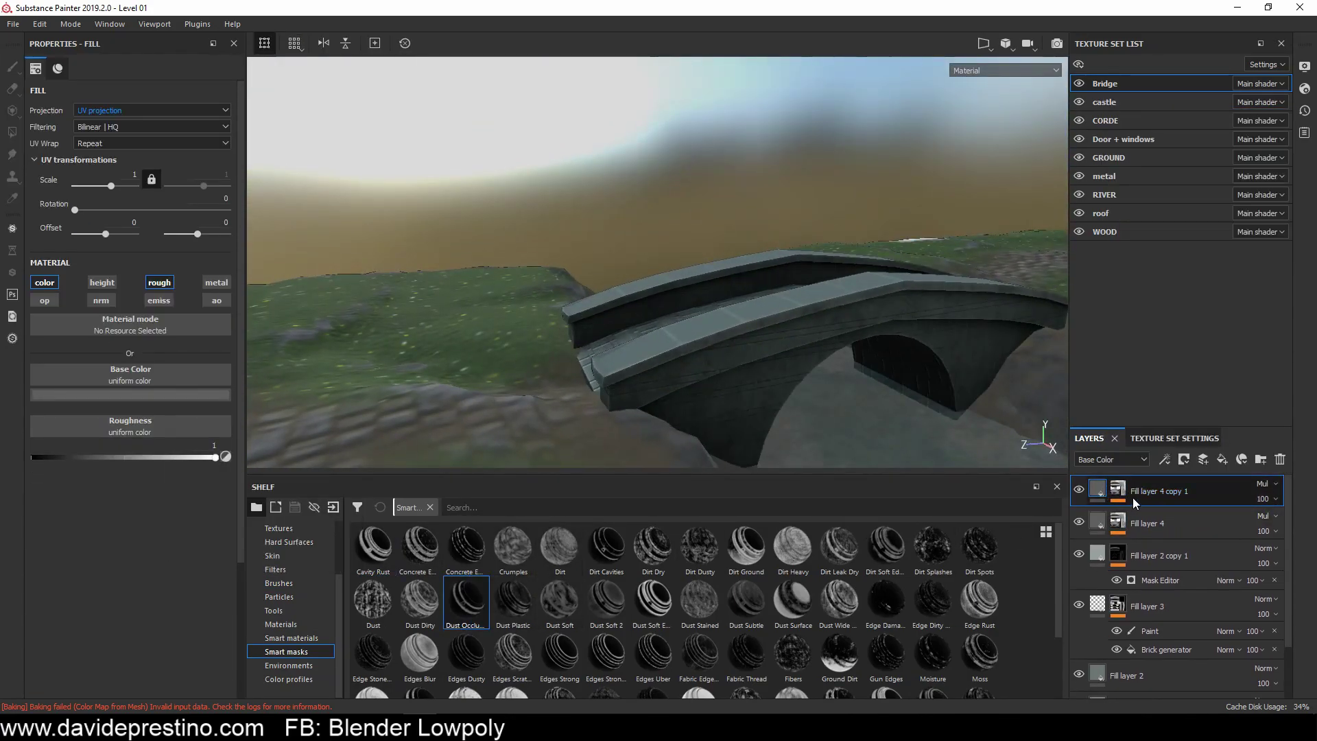
pyautogui.click(1134, 503)
pyautogui.moveTo(793, 600); pyautogui.dragTo(1160, 490)
# Step: Tighten the copy's mask with a Levels adjustment and lower its height to -0.1618
pyautogui.keyDown('alt'); pyautogui.moveTo(892, 384); pyautogui.dragTo(931, 396); pyautogui.keyUp('alt')
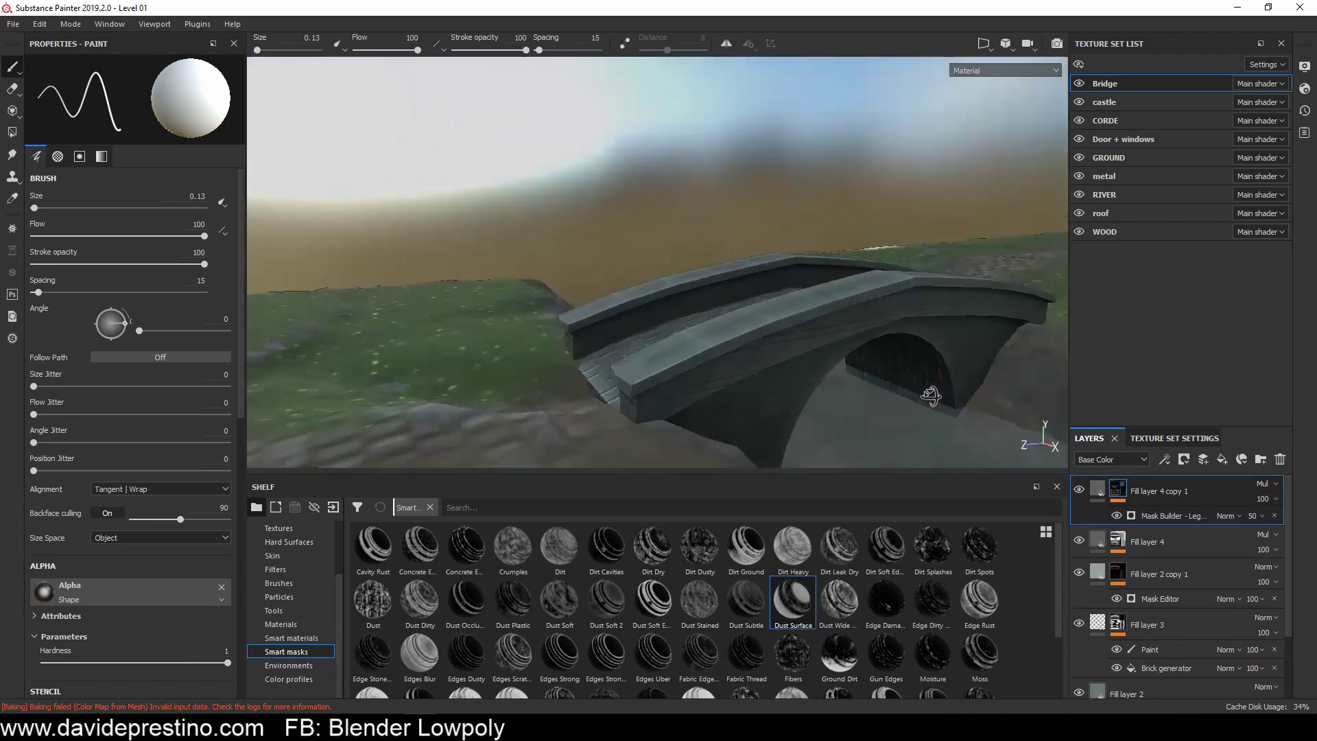
pyautogui.scroll(3, 931, 396)
pyautogui.click(1164, 459)
pyautogui.click(1187, 511)
pyautogui.moveTo(134, 102); pyautogui.dragTo(61, 102)
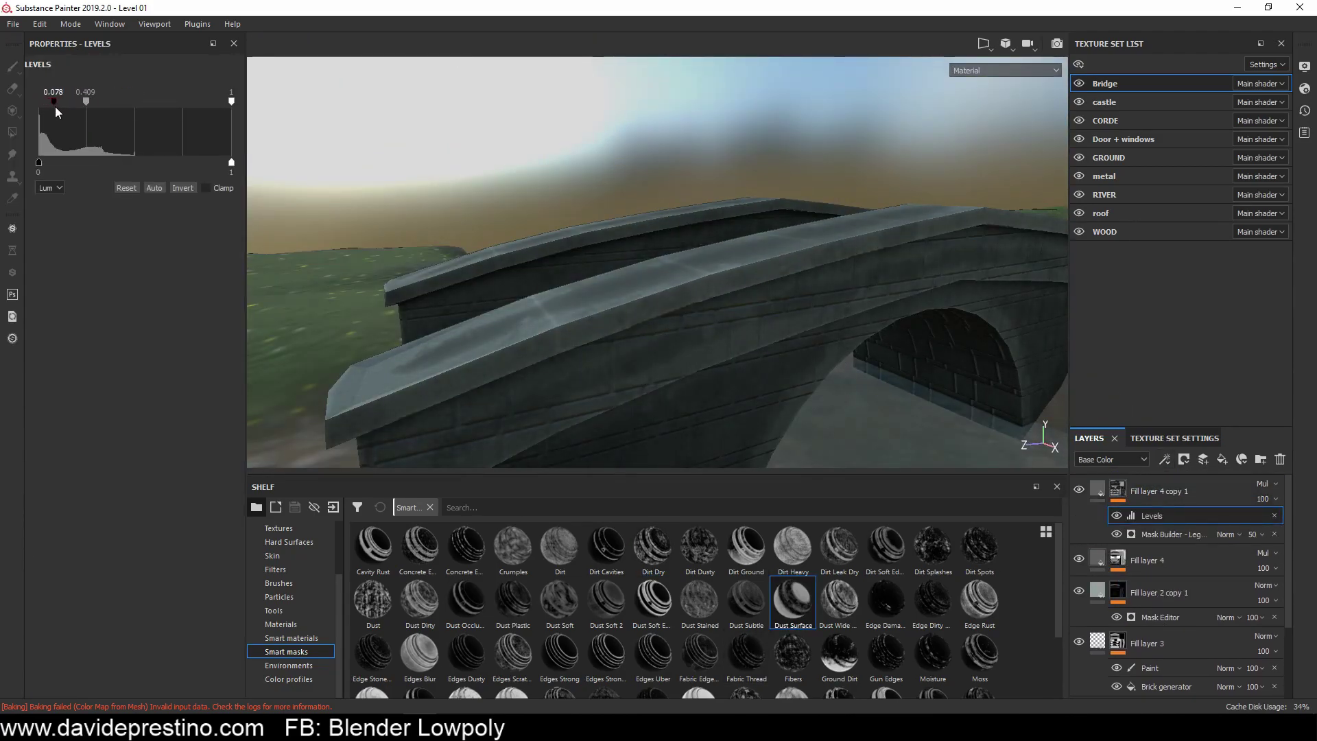
pyautogui.scroll(-3, 676, 374)
pyautogui.click(1098, 491)
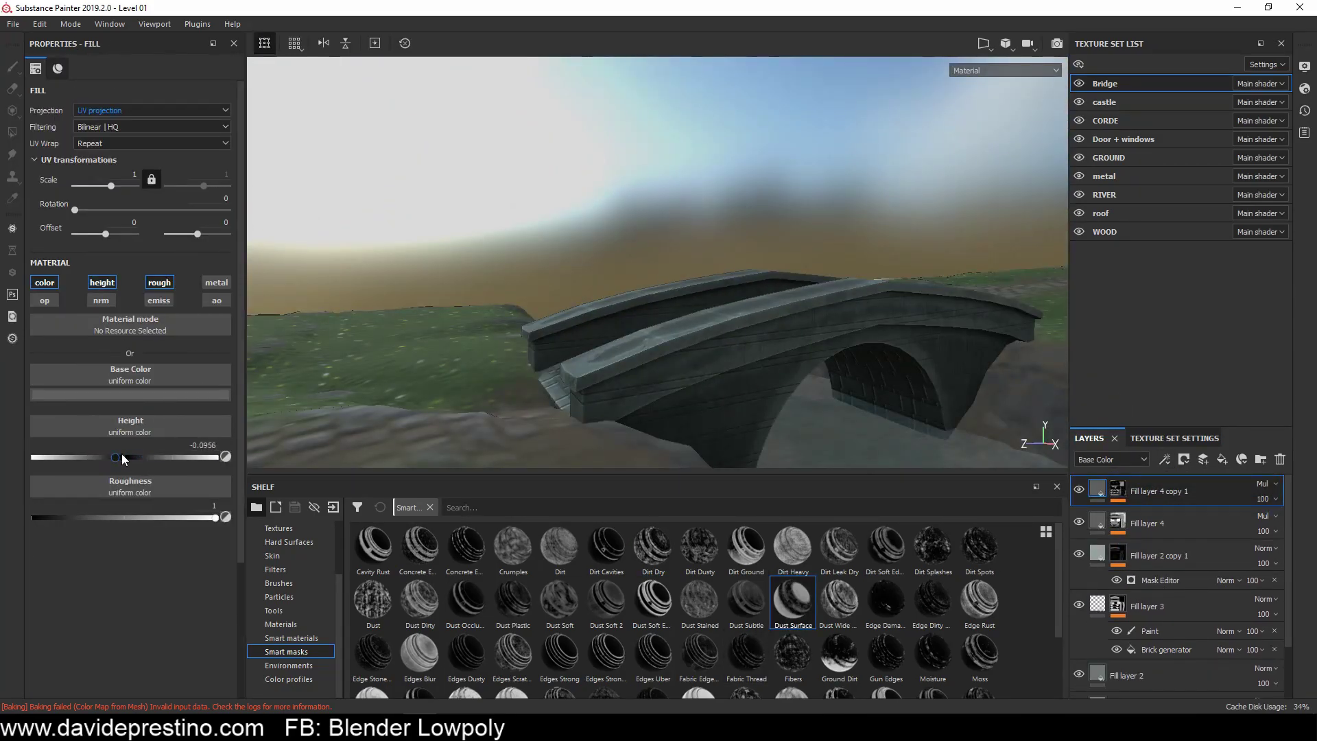
pyautogui.moveTo(121, 454); pyautogui.dragTo(114, 454)
pyautogui.moveTo(706, 412)
pyautogui.keyDown('alt'); pyautogui.mouseDown()
pyautogui.moveTo(882, 412)
pyautogui.moveTo(853, 297)
pyautogui.mouseUp(); pyautogui.keyUp('alt')
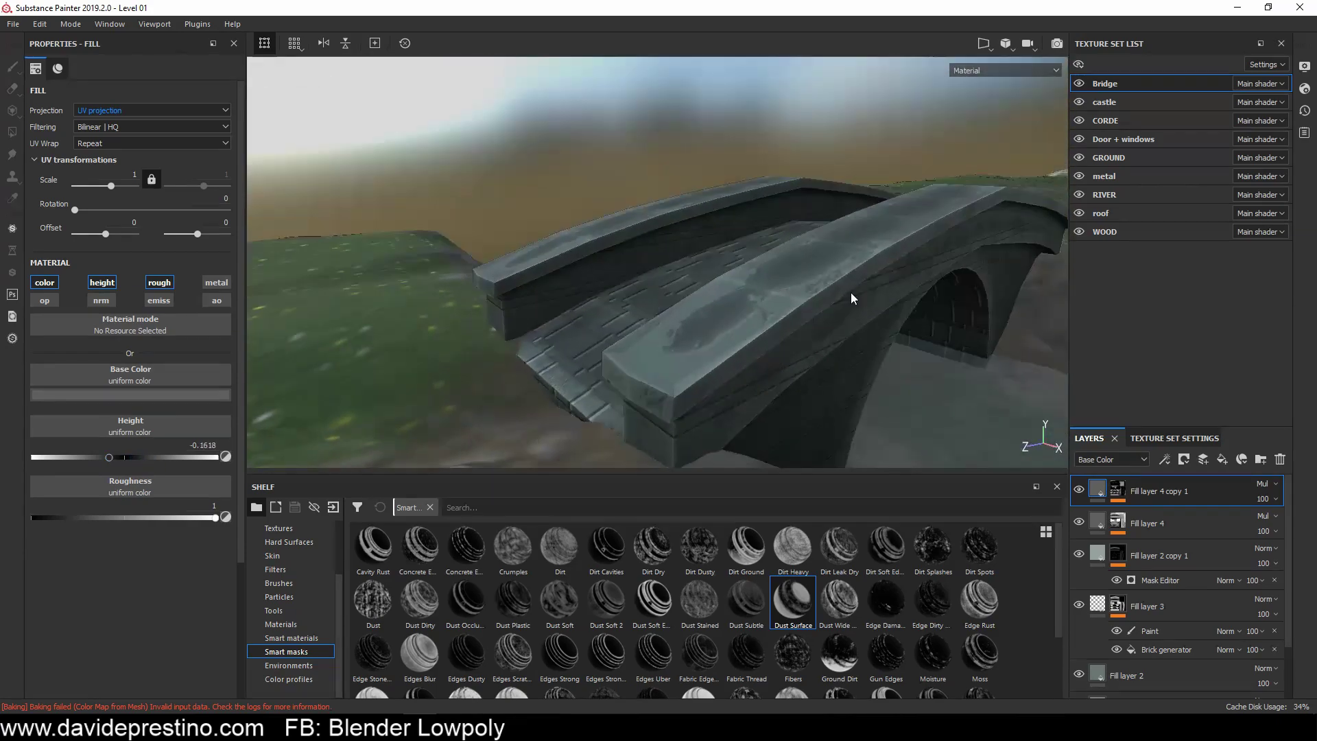
# Step: Add Fill layer 5 with a black mask
pyautogui.click(1222, 459)
pyautogui.click(1184, 459)
pyautogui.click(1207, 474)
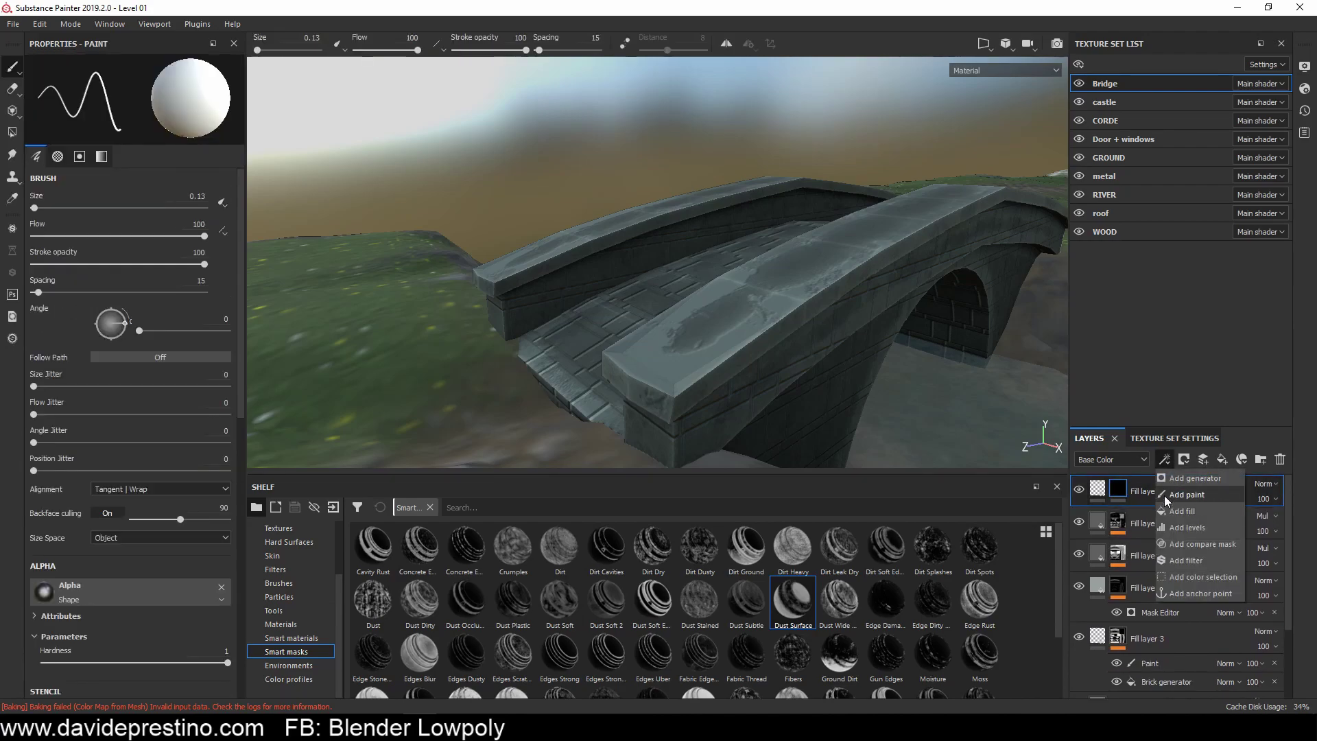
# Step: Paint Fill layer 5 with the Leaks particle brush, then add Fill layer 6 with a paint effect
pyautogui.click(1165, 495)
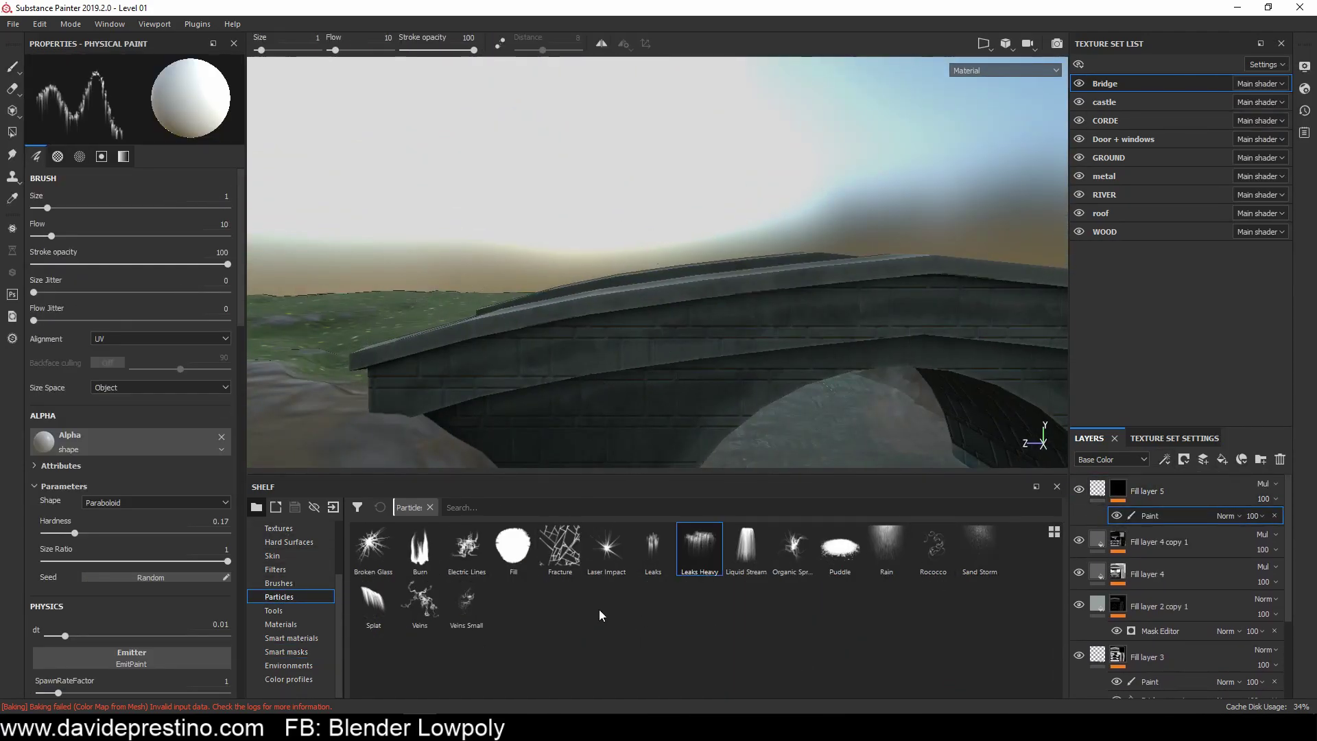
pyautogui.click(654, 549)
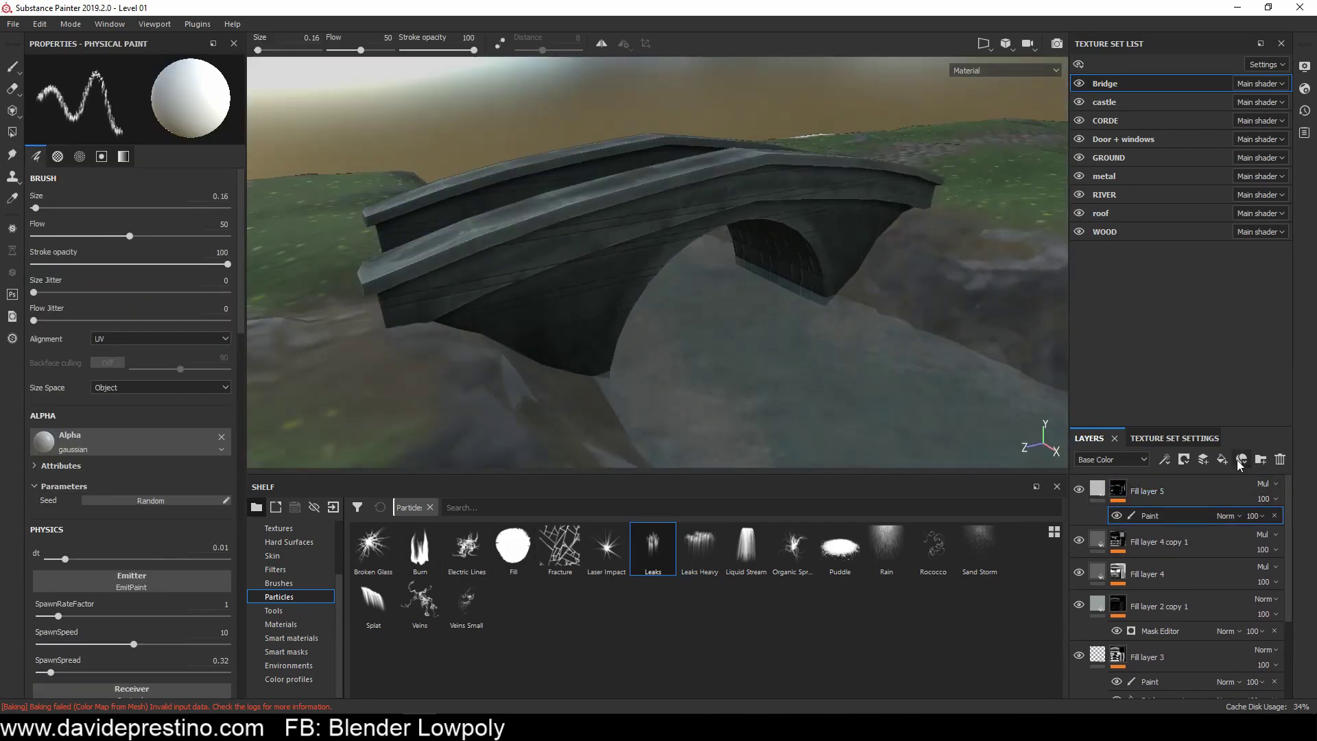
pyautogui.click(1241, 459)
pyautogui.scroll(3, 282, 552)
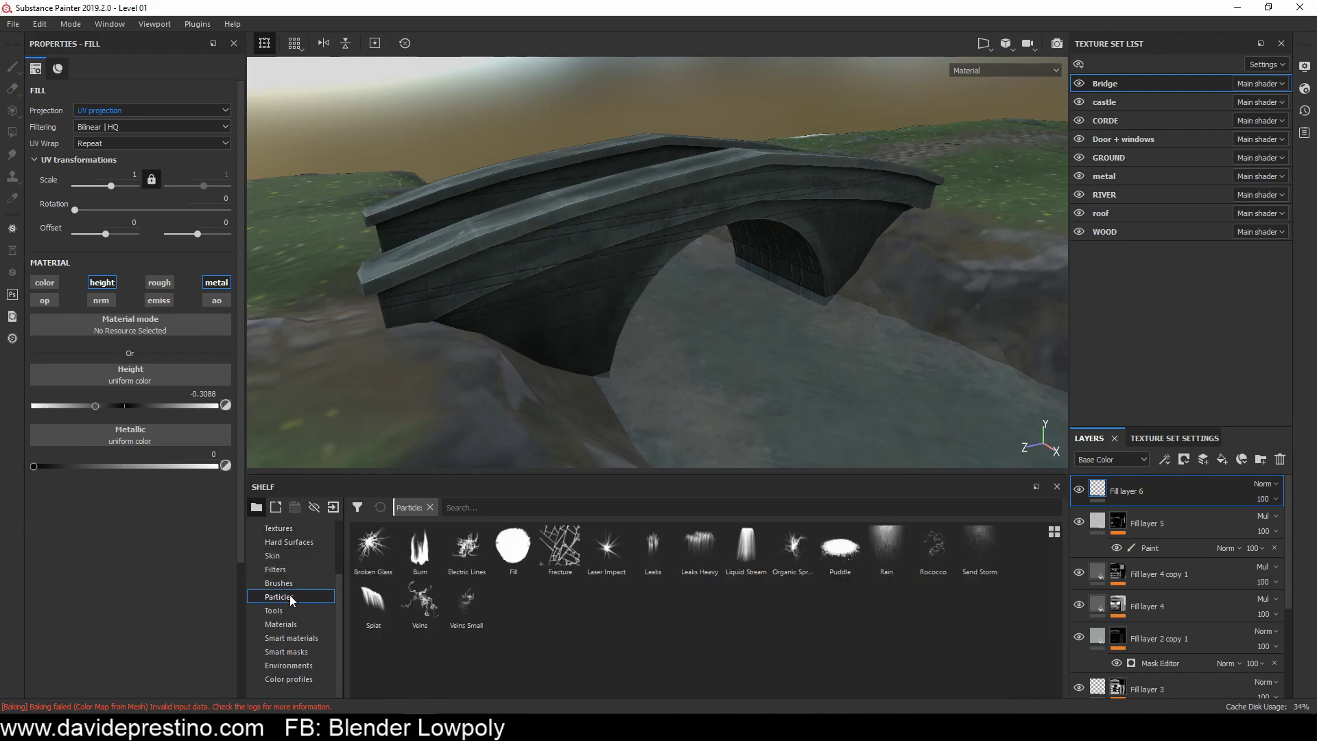
pyautogui.click(285, 555)
pyautogui.click(1182, 492)
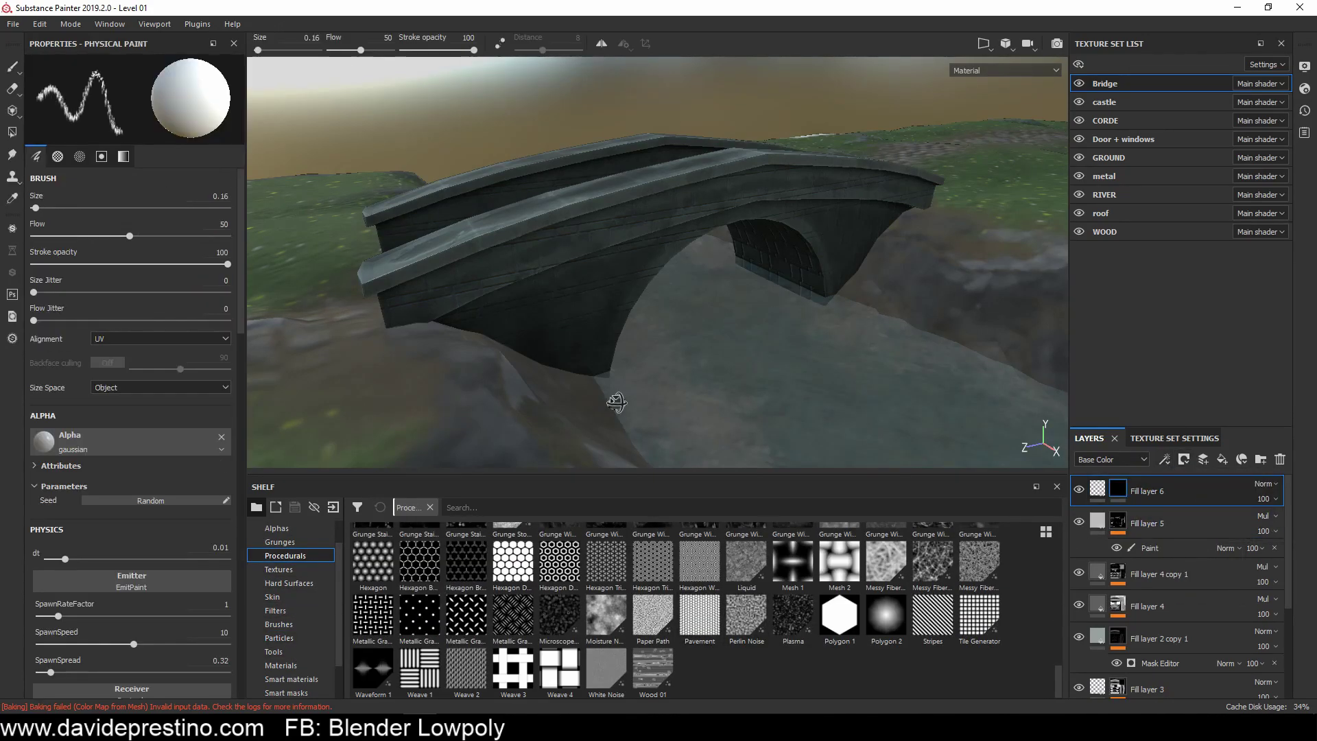
pyautogui.scroll(-2, 291, 590)
pyautogui.click(294, 583)
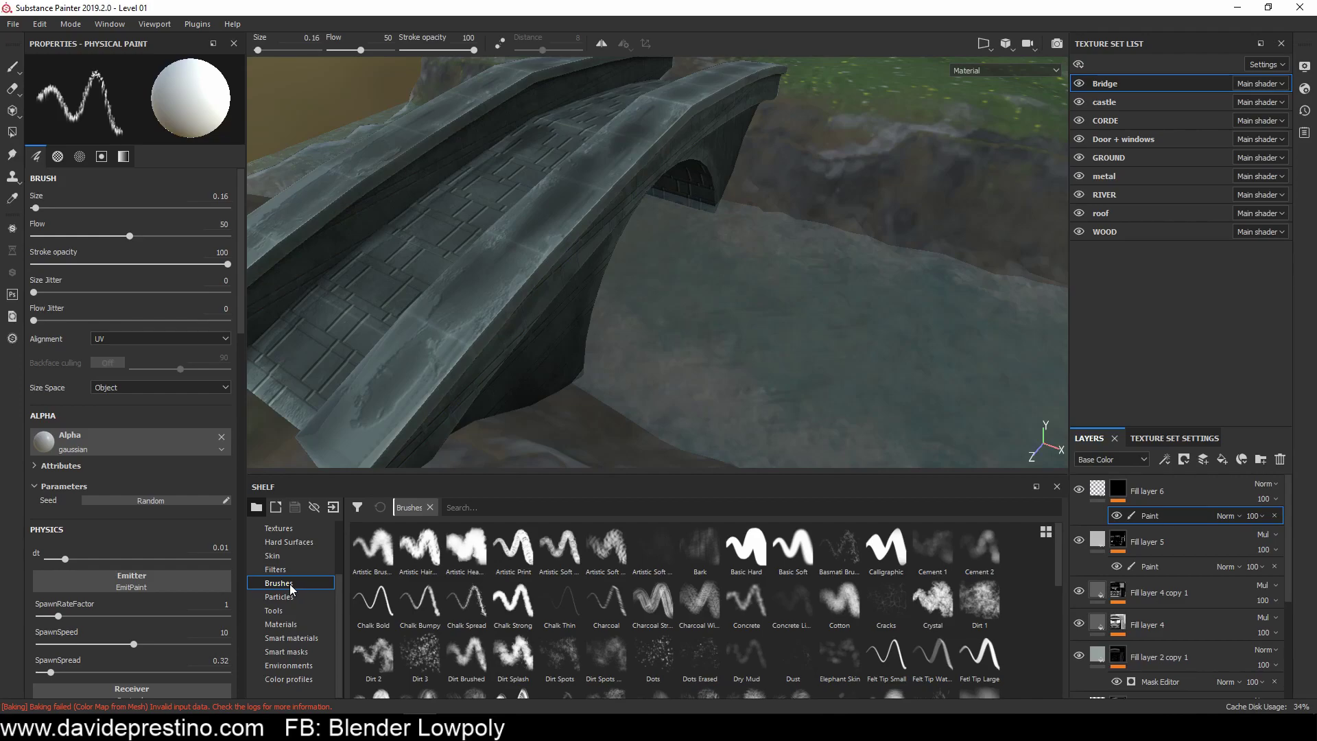
pyautogui.keyDown('alt'); pyautogui.moveTo(659, 274); pyautogui.dragTo(686, 206); pyautogui.keyUp('alt')
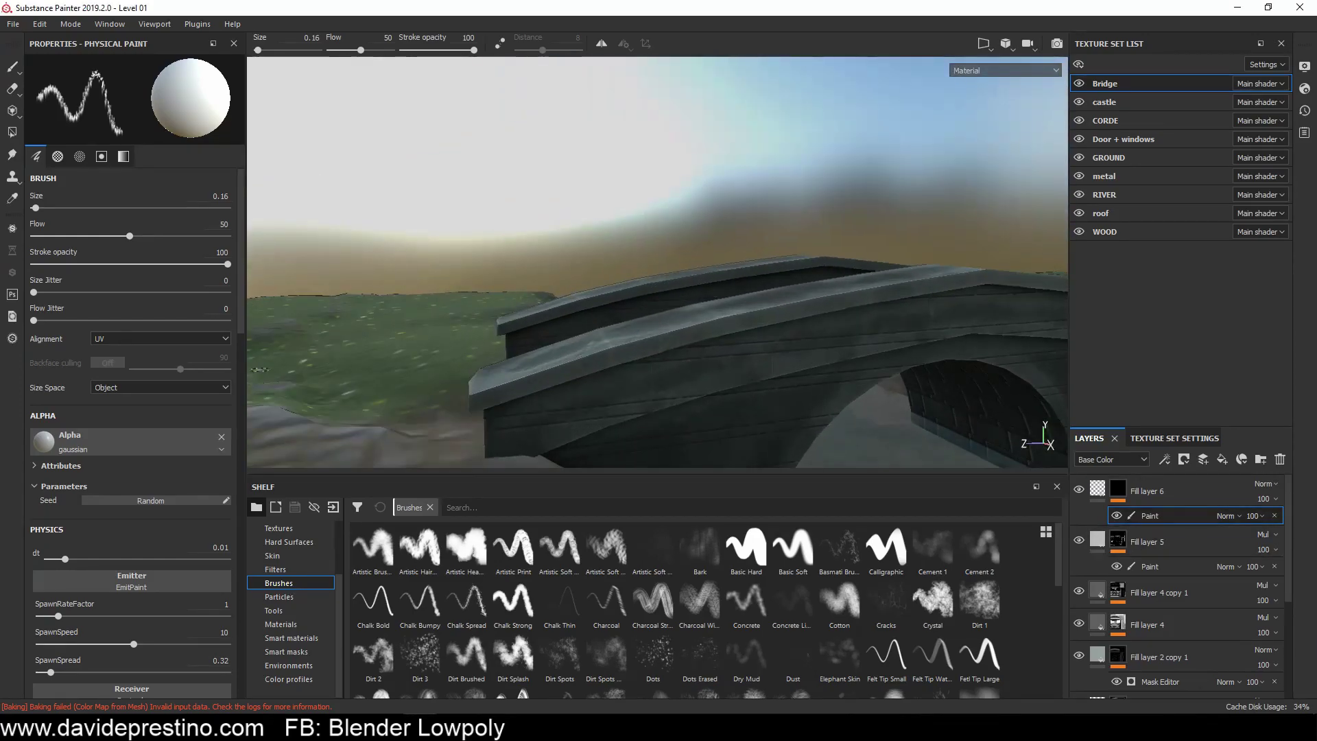
# Step: Search 'cra' and select the Cracks brush for Fill layer 6's paint effect
pyautogui.click(481, 508)
pyautogui.write('cra')
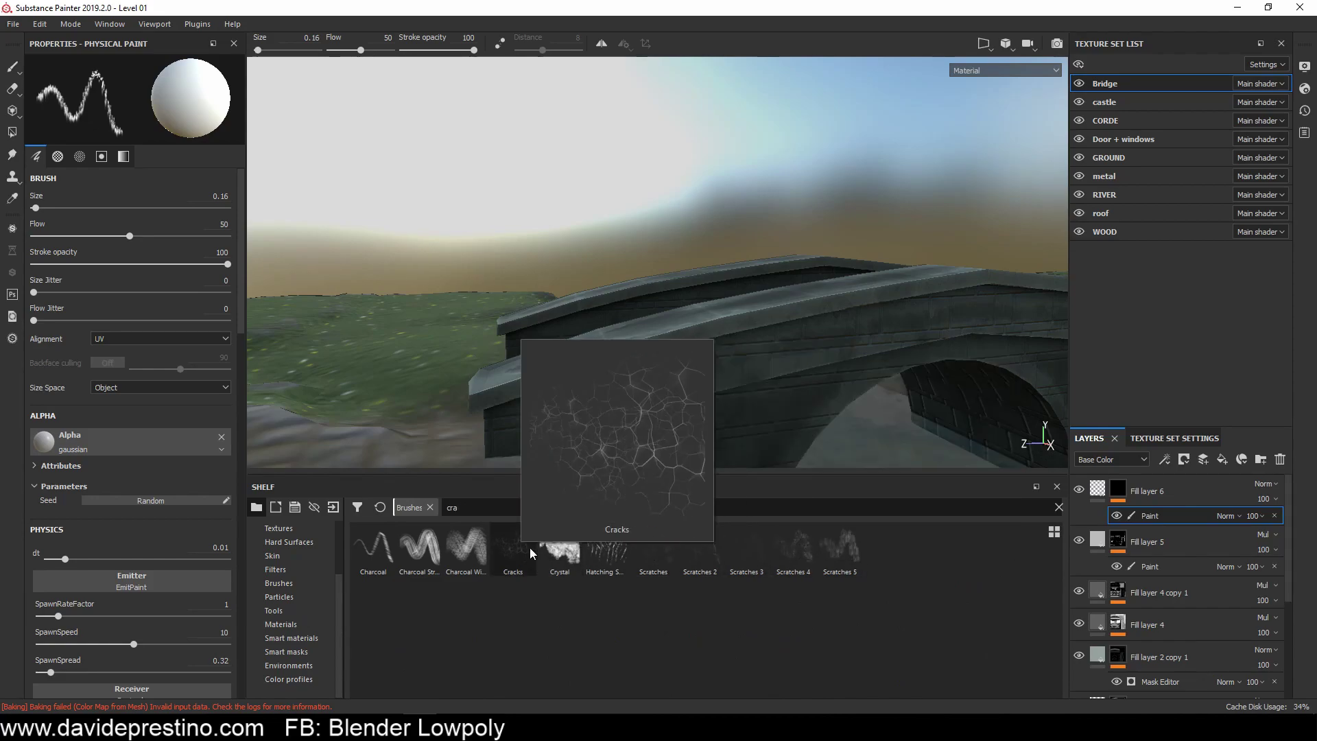
pyautogui.click(518, 549)
pyautogui.scroll(-3, 604, 398)
pyautogui.moveTo(602, 412)
pyautogui.keyDown('alt'); pyautogui.mouseDown()
pyautogui.moveTo(558, 265)
pyautogui.moveTo(686, 261)
pyautogui.moveTo(802, 374)
pyautogui.mouseUp(); pyautogui.keyUp('alt')
pyautogui.press('Delete')
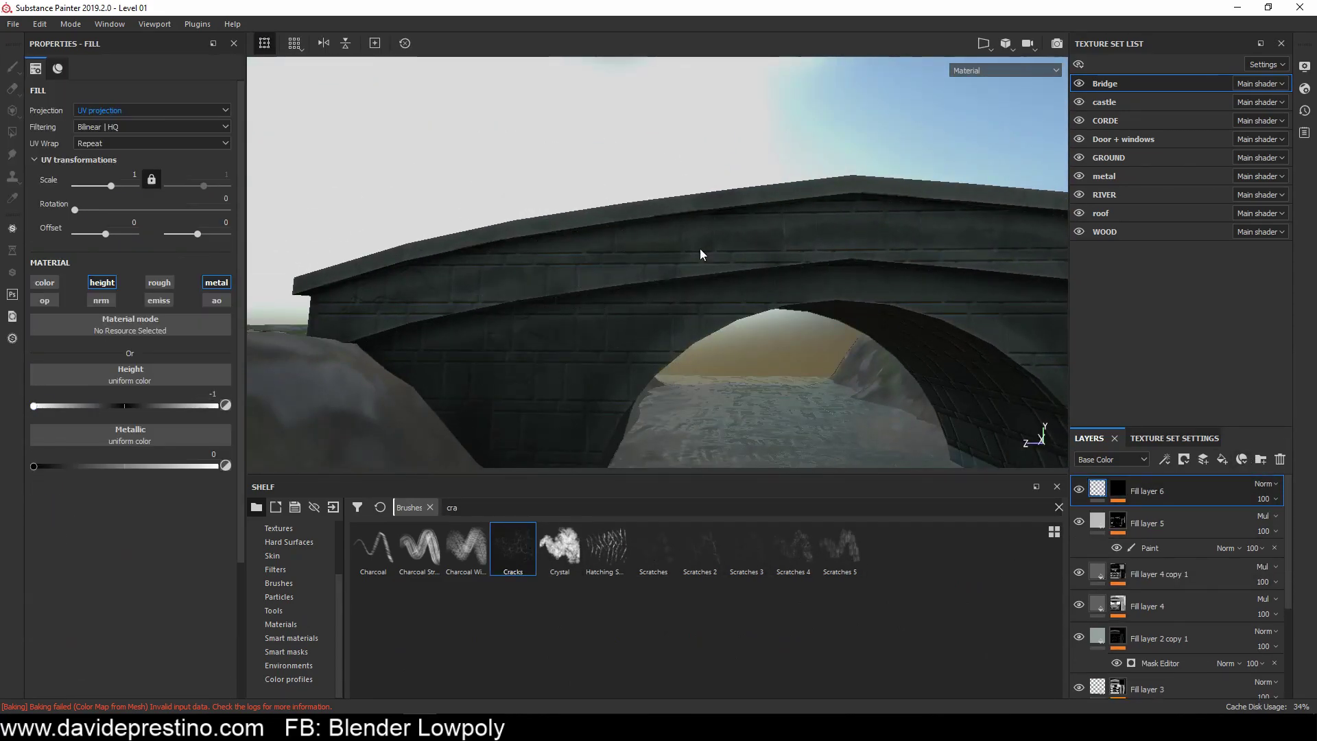
pyautogui.hotkey('ctrl', 'z')
# Step: Enlarge the Cracks brush and paint cracks across the bridge top
pyautogui.moveTo(892, 412)
pyautogui.keyDown('alt'); pyautogui.mouseDown()
pyautogui.moveTo(626, 382)
pyautogui.moveTo(515, 426)
pyautogui.mouseUp(); pyautogui.keyUp('alt')
pyautogui.scroll(-3, 1044, 435)
pyautogui.scroll(3, 926, 295)
pyautogui.scroll(-3, 926, 295)
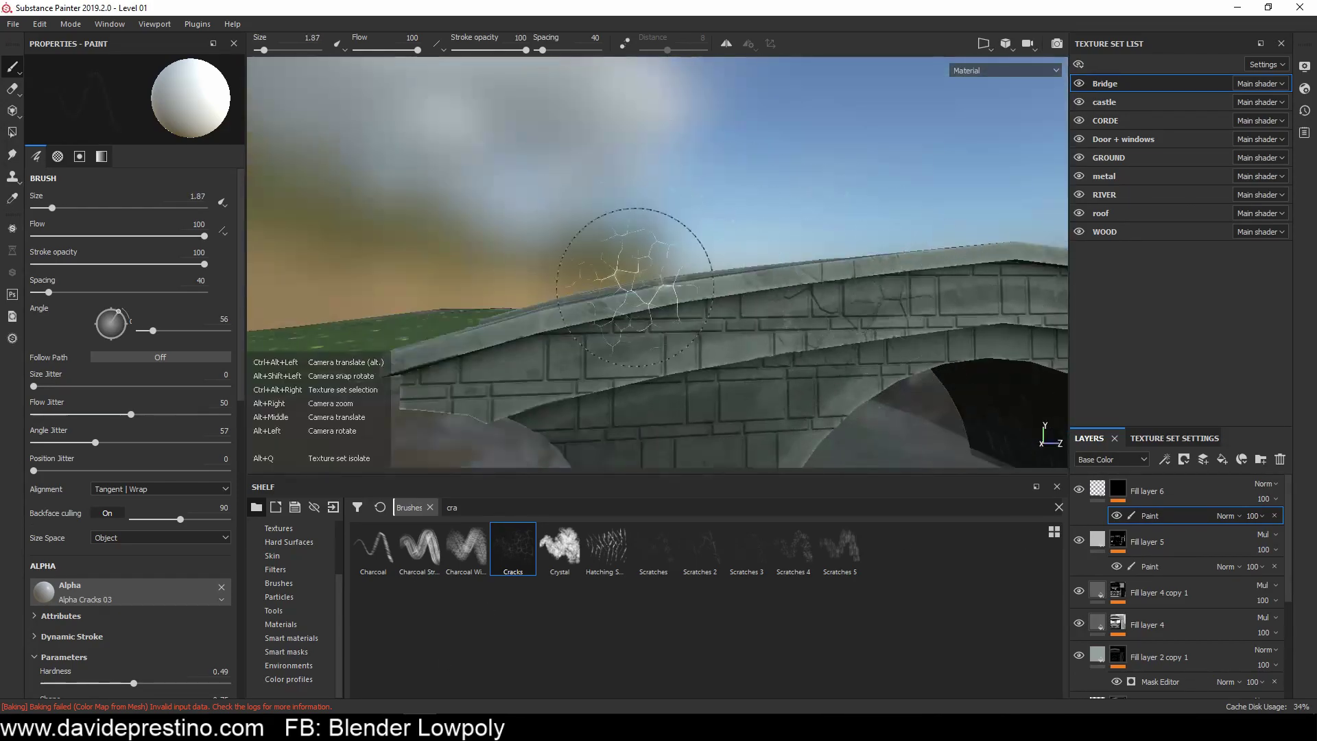
pyautogui.keyDown('alt'); pyautogui.moveTo(627, 261); pyautogui.dragTo(686, 171); pyautogui.keyUp('alt')
pyautogui.scroll(2, 686, 275)
pyautogui.scroll(-4, 686, 412)
pyautogui.moveTo(686, 274)
pyautogui.keyDown('alt'); pyautogui.mouseDown()
pyautogui.moveTo(686, 412)
pyautogui.moveTo(789, 261)
pyautogui.mouseUp(); pyautogui.keyUp('alt')
pyautogui.scroll(3, 789, 261)
pyautogui.scroll(-3, 1151, 597)
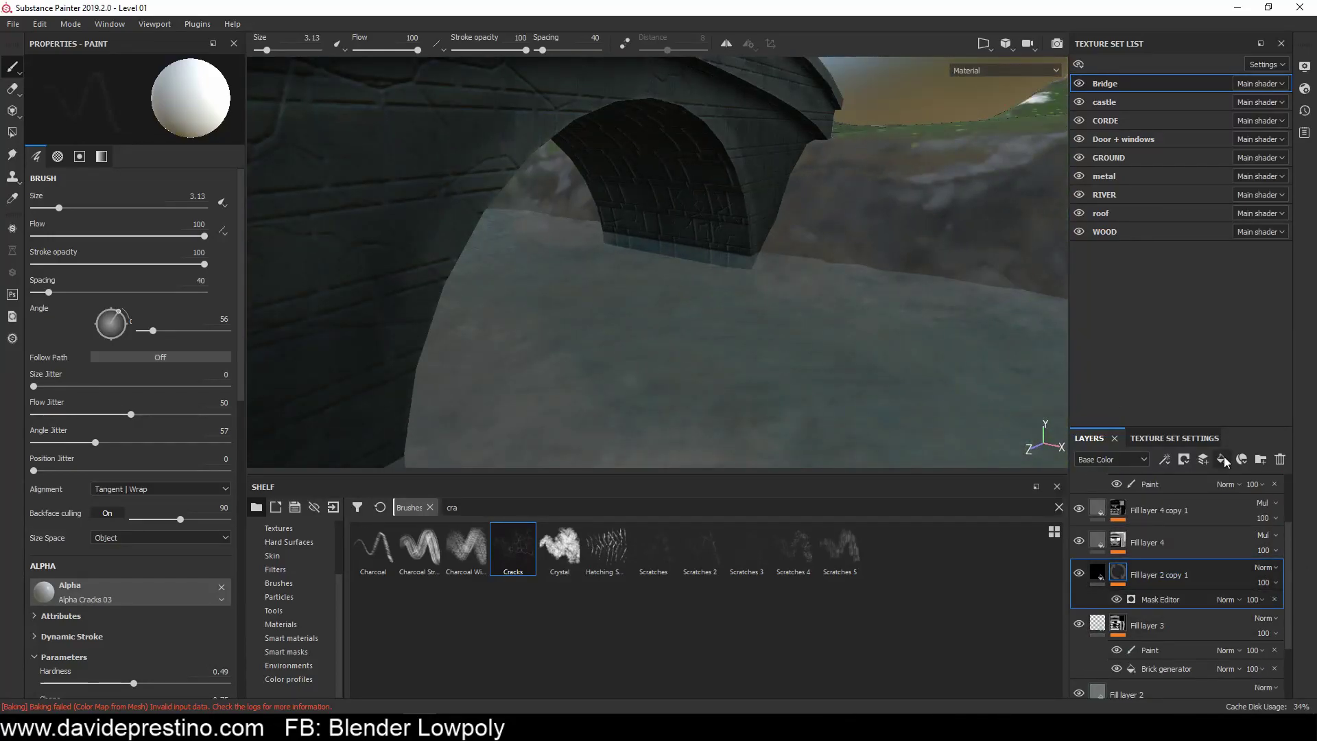
# Step: Add Fill layer 7 with a green base colour and a black mask
pyautogui.click(1222, 459)
pyautogui.click(101, 282)
pyautogui.click(217, 282)
pyautogui.click(130, 394)
pyautogui.click(240, 476)
pyautogui.click(1184, 459)
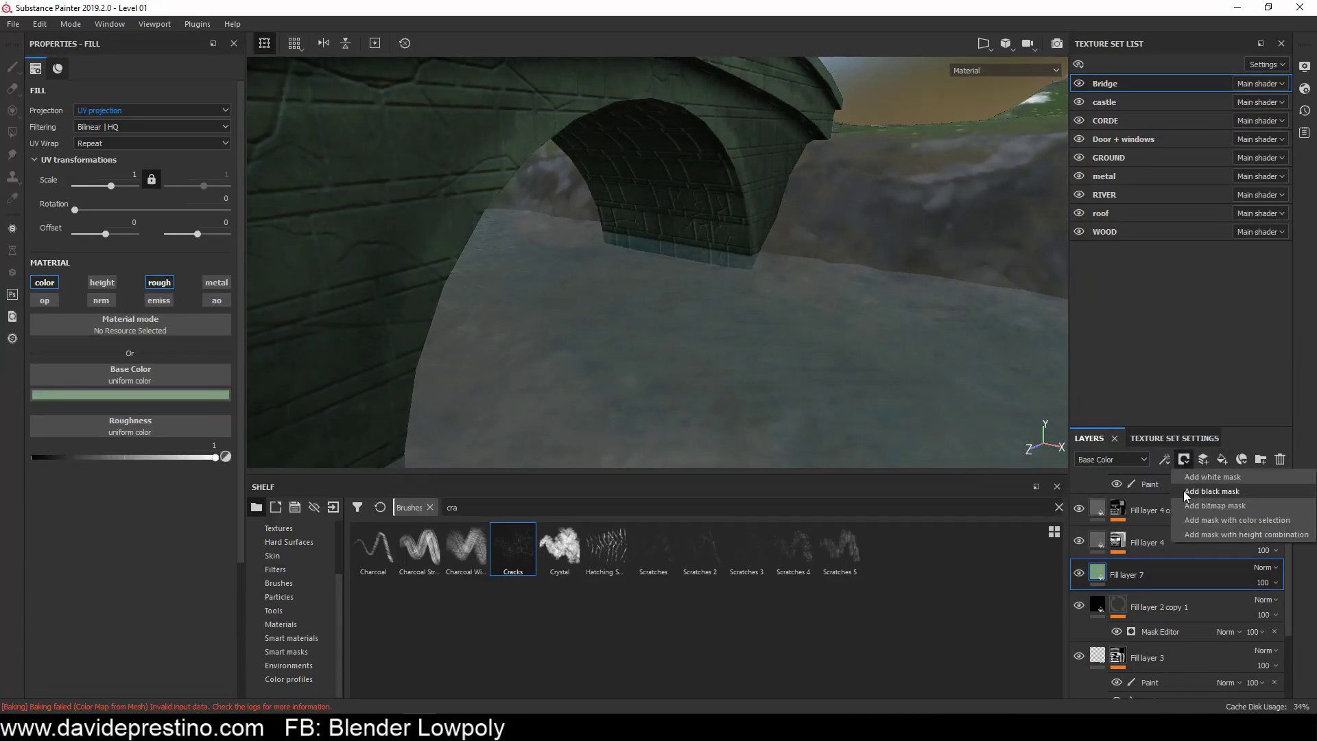
pyautogui.click(1213, 491)
# Step: Paint moss onto the bridge with the Dirt 3 and concrete brushes
pyautogui.click(1223, 459)
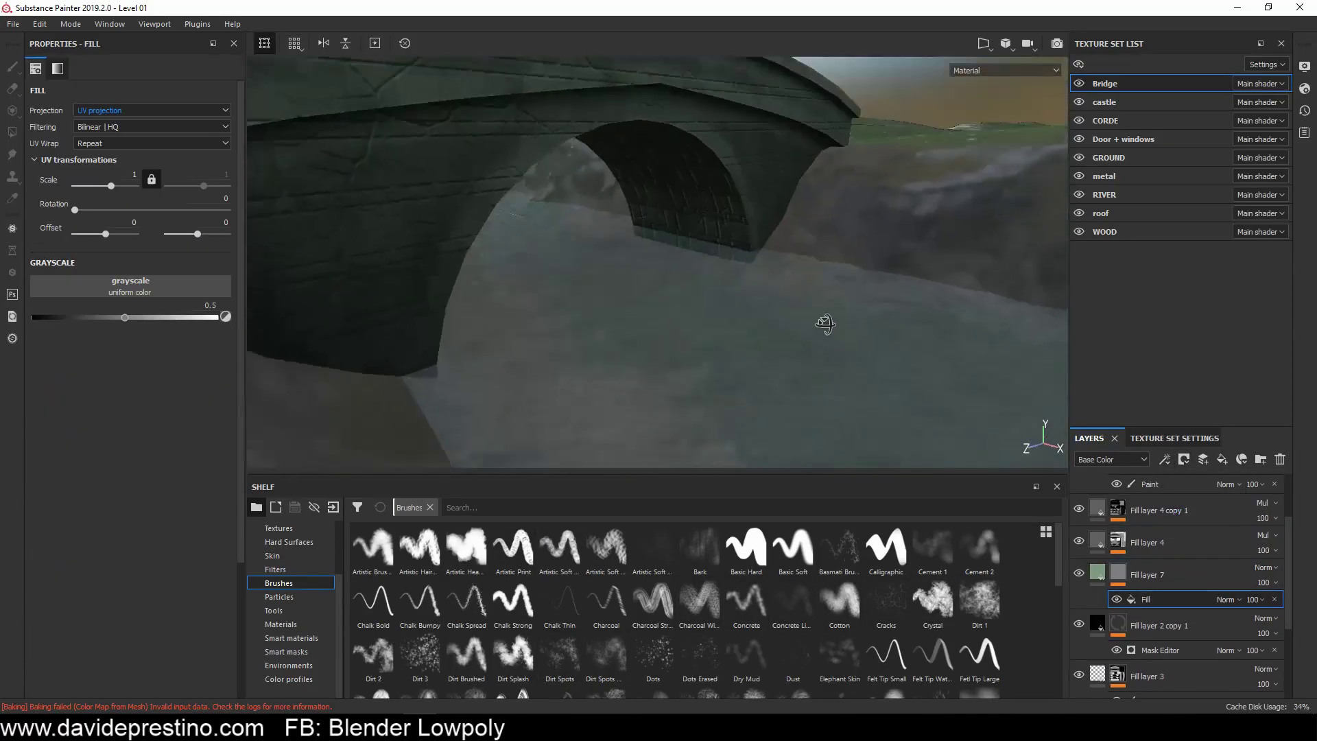
pyautogui.press('Delete')
pyautogui.click(420, 658)
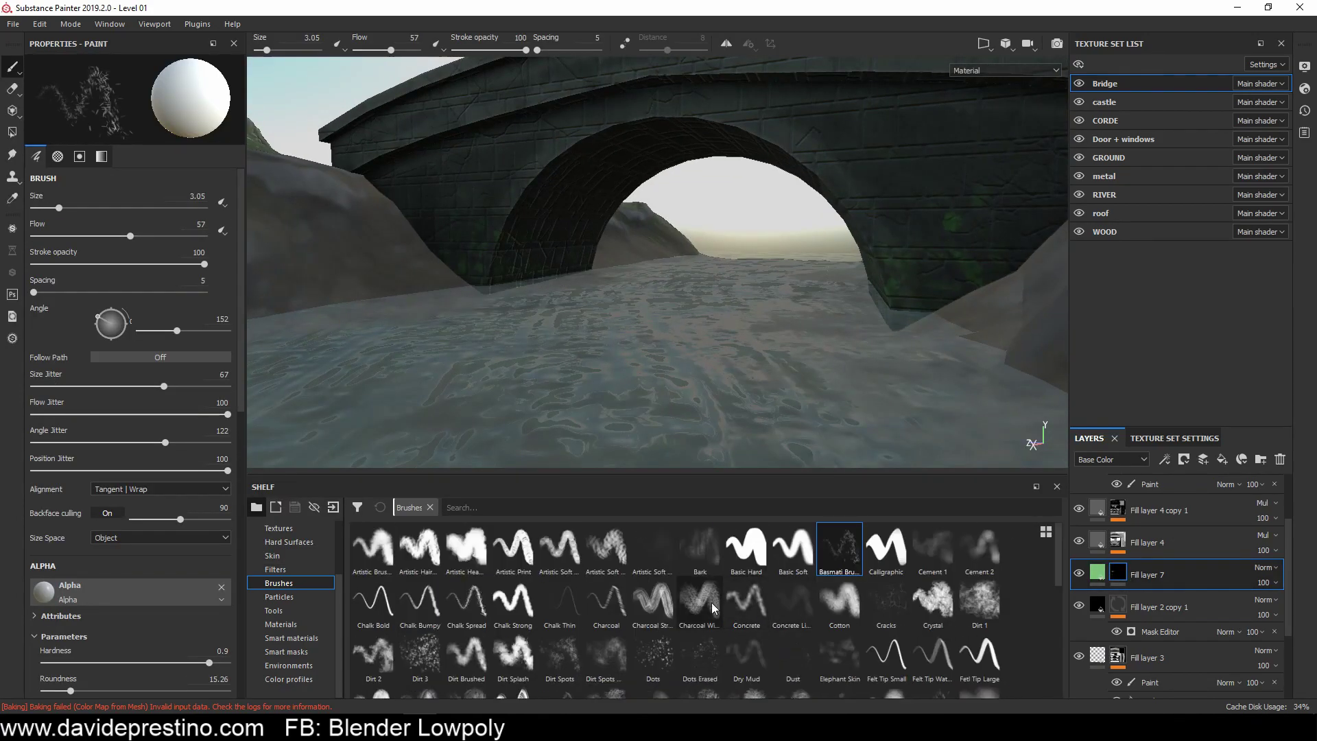
pyautogui.click(793, 603)
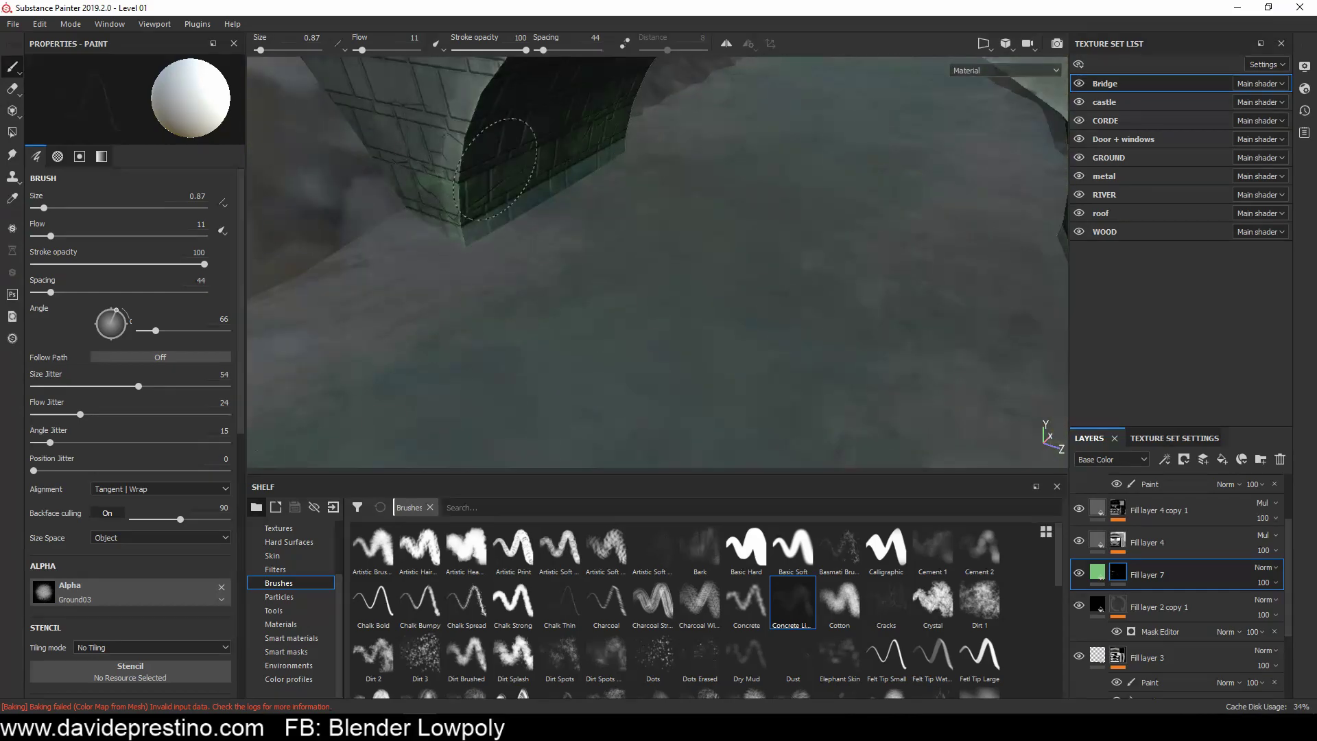
pyautogui.keyDown('alt'); pyautogui.moveTo(496, 168); pyautogui.dragTo(354, 321); pyautogui.keyUp('alt')
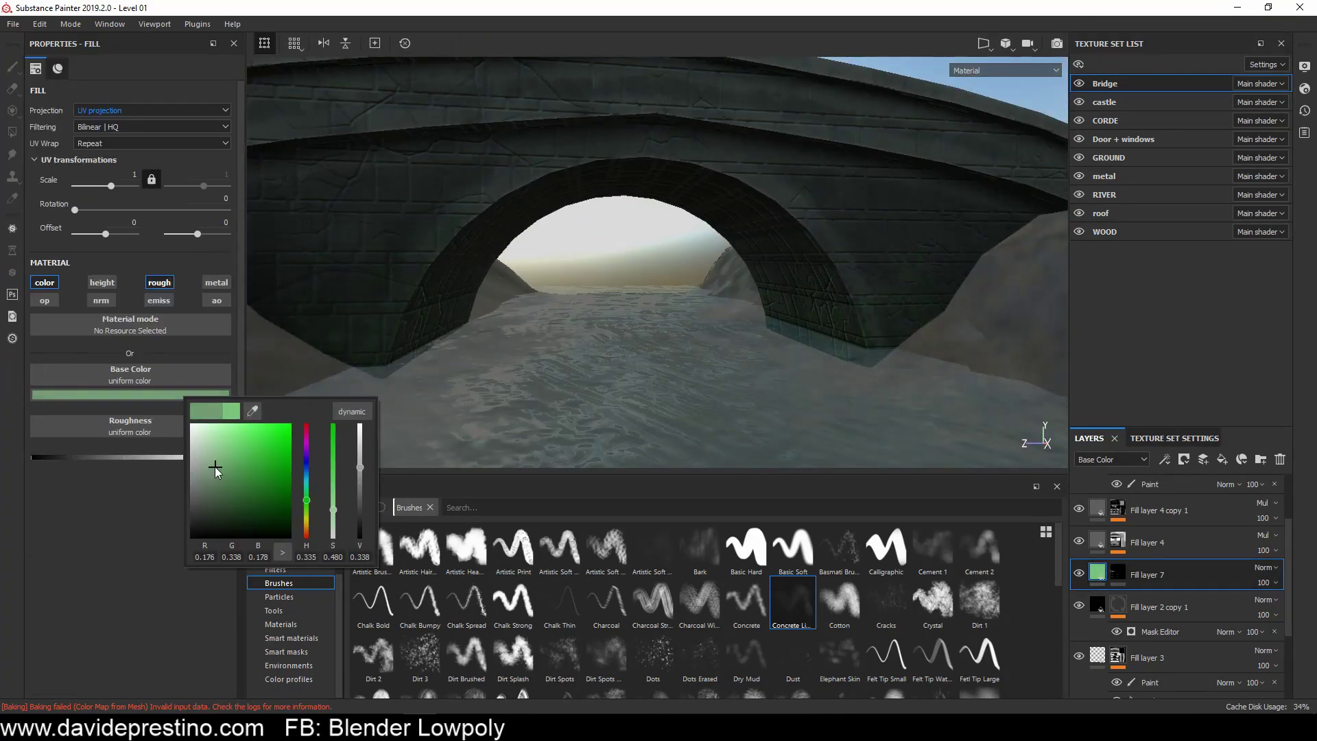
pyautogui.moveTo(570, 259)
pyautogui.keyDown('alt'); pyautogui.mouseDown()
pyautogui.moveTo(822, 214)
pyautogui.moveTo(471, 242)
pyautogui.mouseUp(); pyautogui.keyUp('alt')
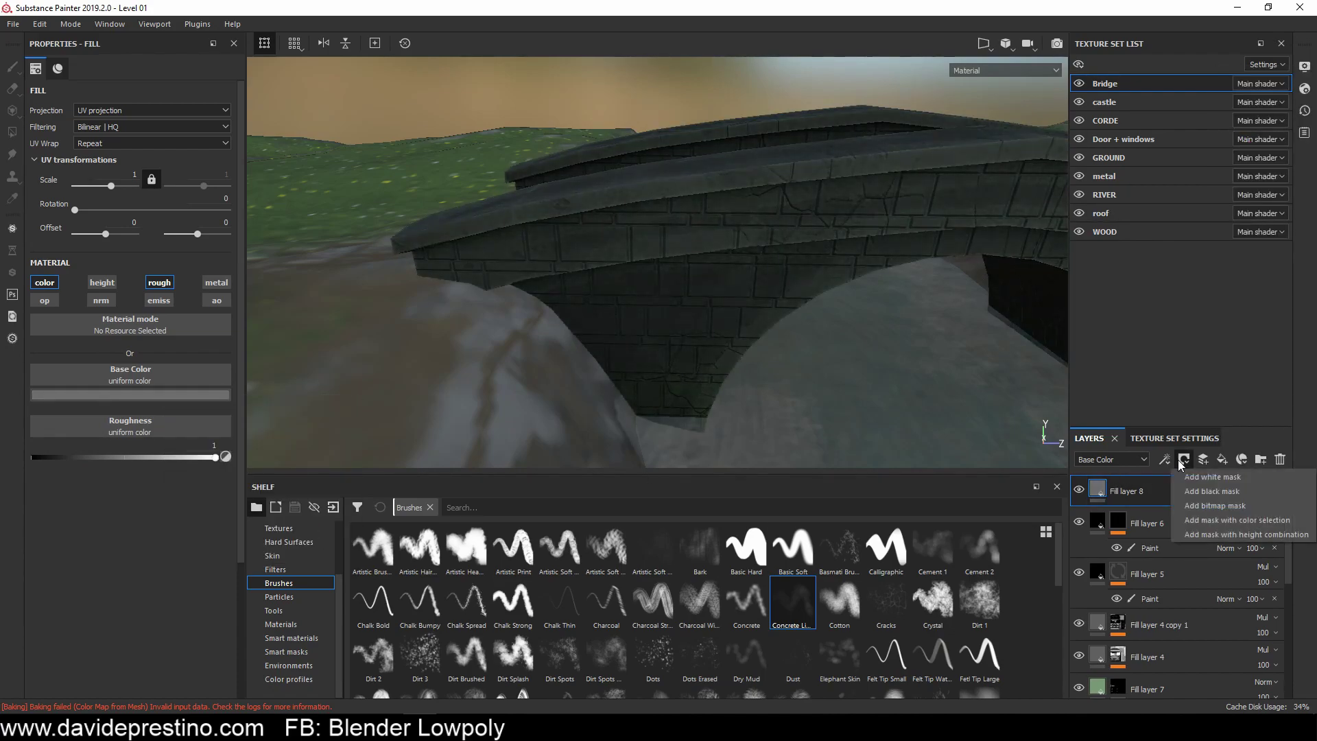
# Step: Apply the Dirt Leak Dry smart mask to Fill layer 8 on the bridge
pyautogui.click(291, 651)
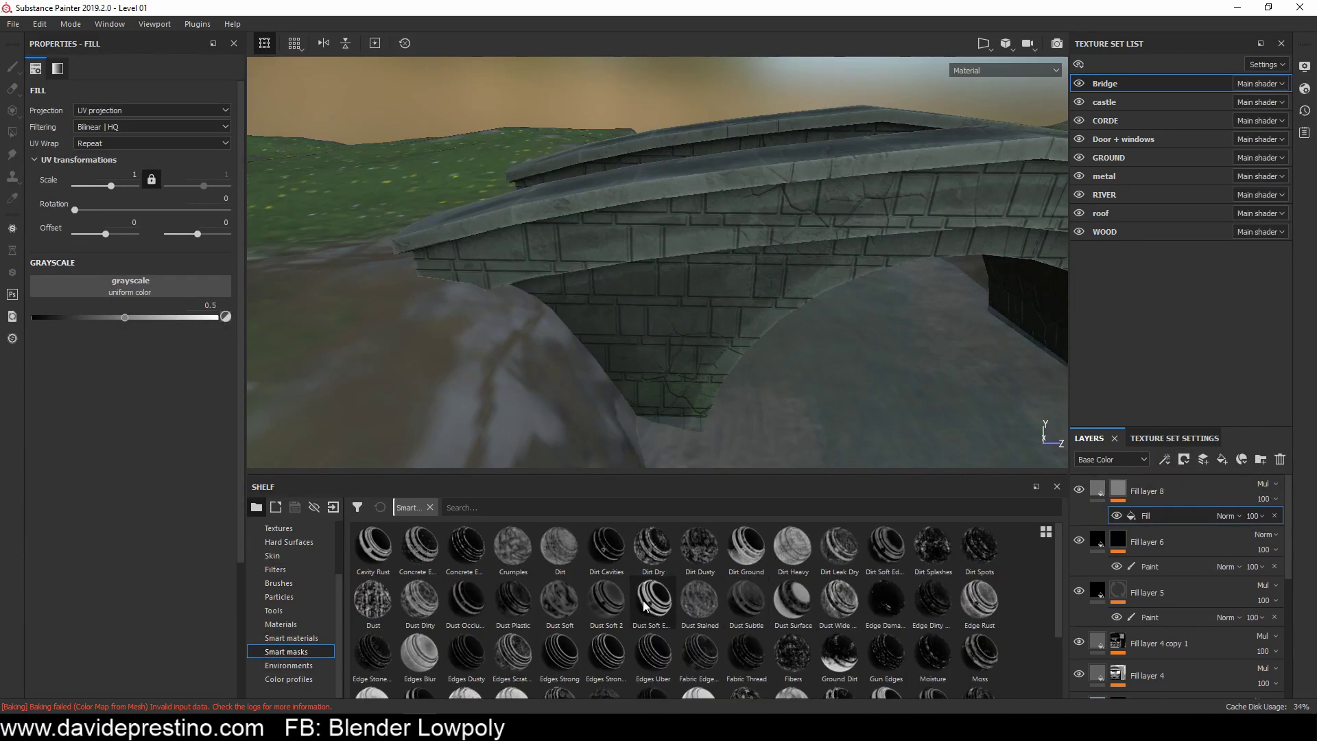
pyautogui.moveTo(652, 601); pyautogui.dragTo(1166, 491)
pyautogui.moveTo(775, 391)
pyautogui.keyDown('alt'); pyautogui.mouseDown()
pyautogui.moveTo(702, 353)
pyautogui.moveTo(844, 402)
pyautogui.mouseUp(); pyautogui.keyUp('alt')
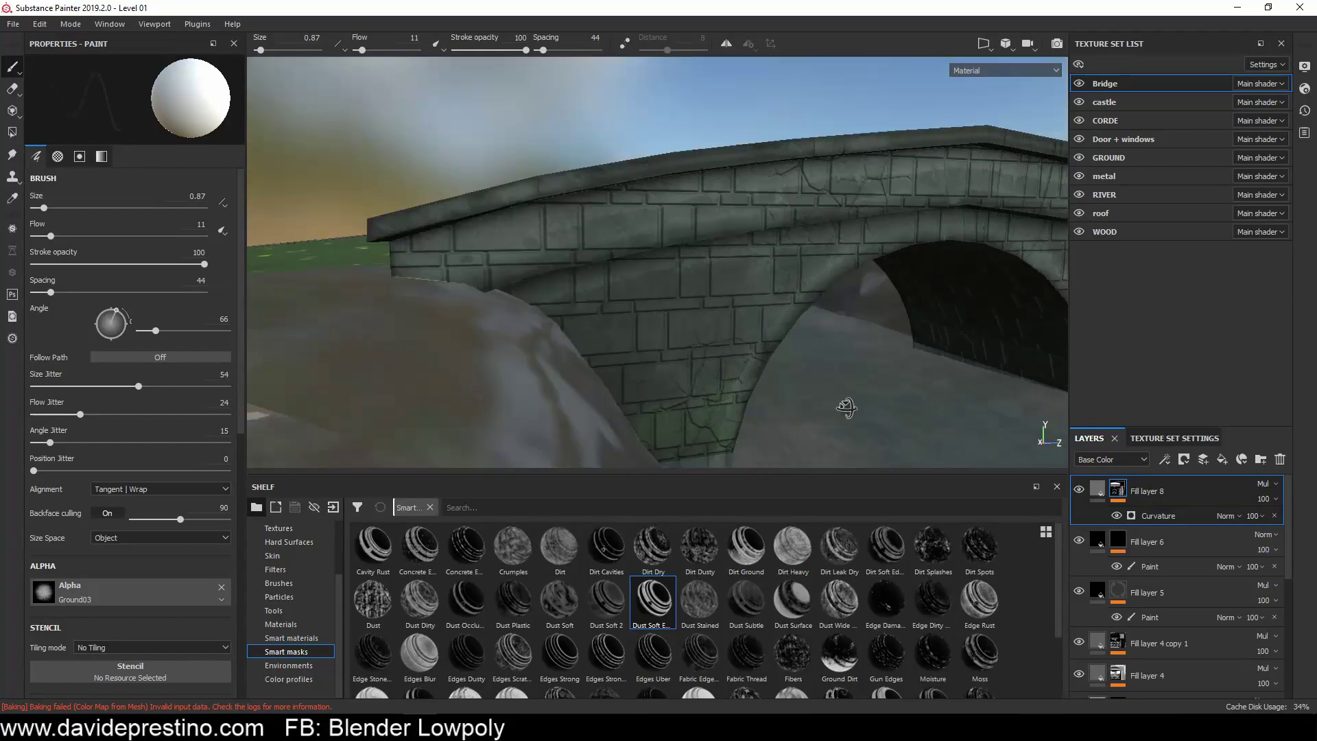
pyautogui.moveTo(840, 546); pyautogui.dragTo(1157, 494)
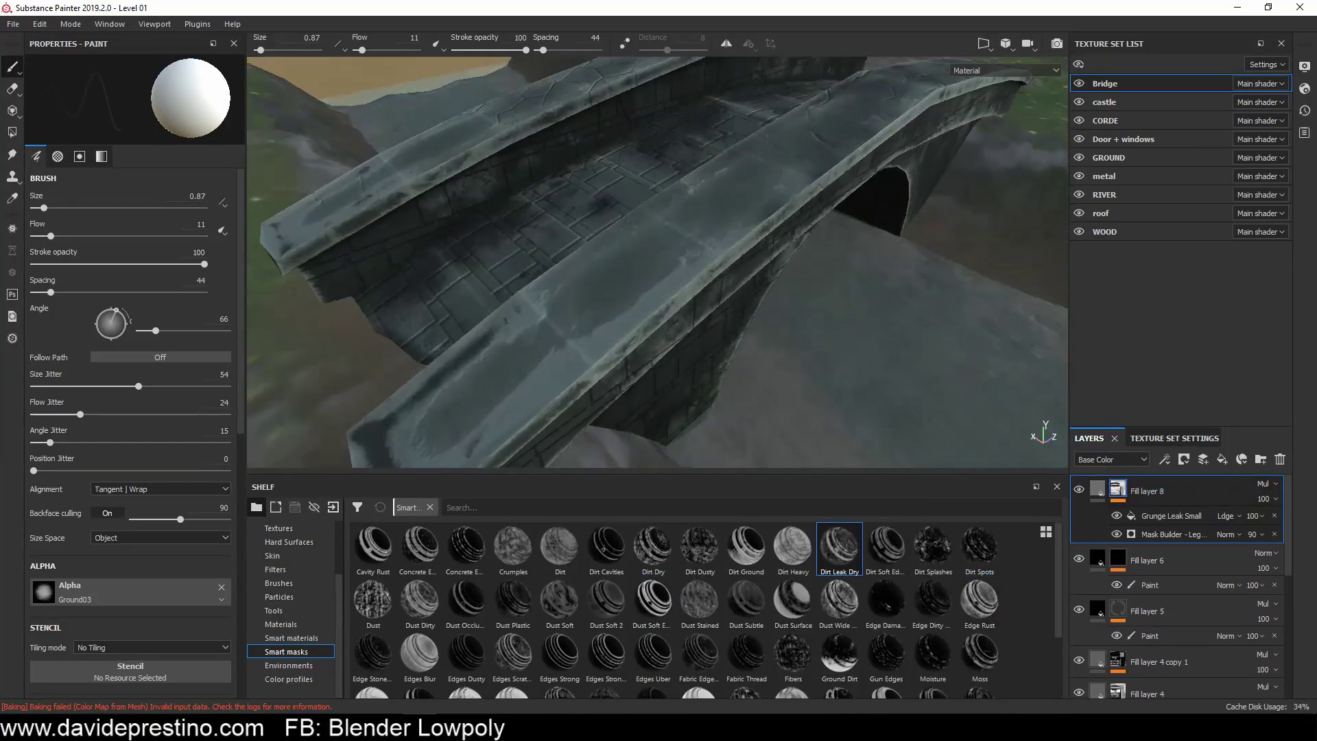
pyautogui.keyDown('alt'); pyautogui.moveTo(720, 309); pyautogui.dragTo(800, 338); pyautogui.keyUp('alt')
# Step: Duplicate Fill layer 8, tint the copy pink, and mask it with Dust Wide
pyautogui.rightClick(1160, 490)
pyautogui.click(1159, 450)
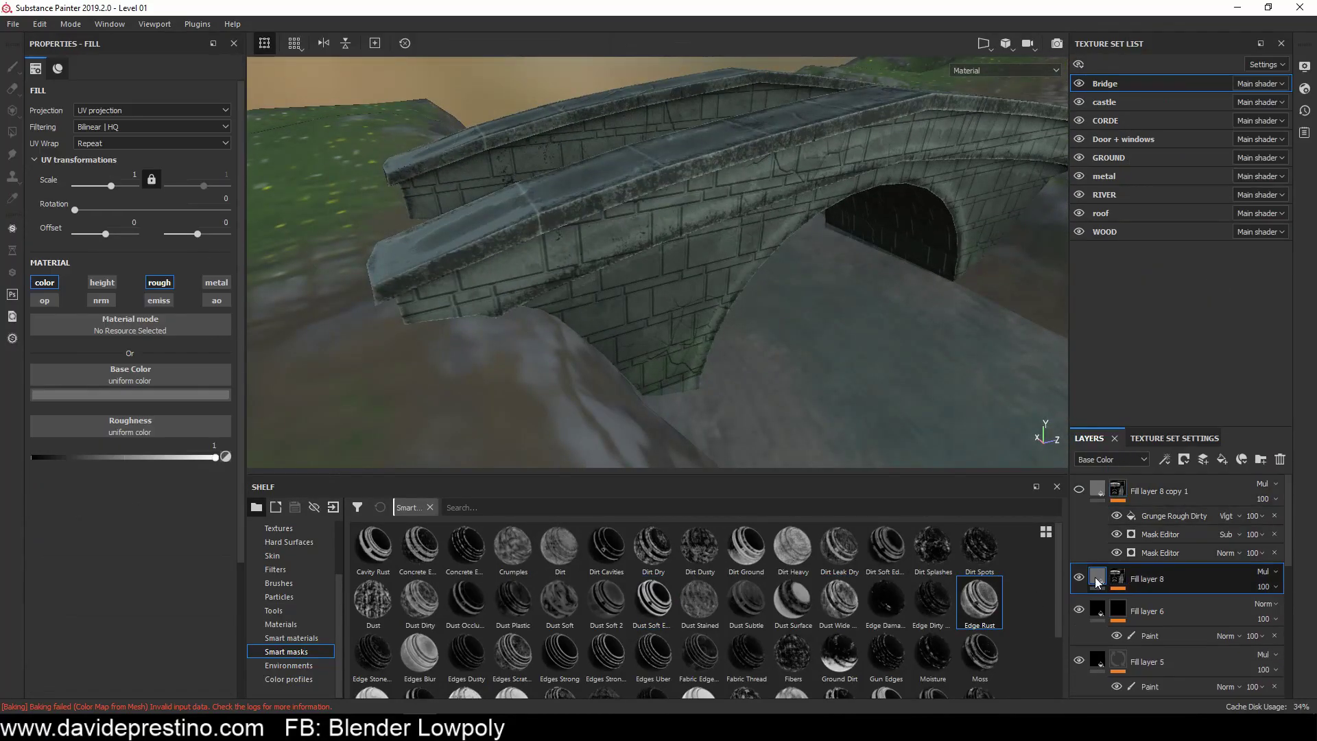
pyautogui.click(131, 395)
pyautogui.click(160, 451)
pyautogui.moveTo(839, 600); pyautogui.dragTo(1153, 491)
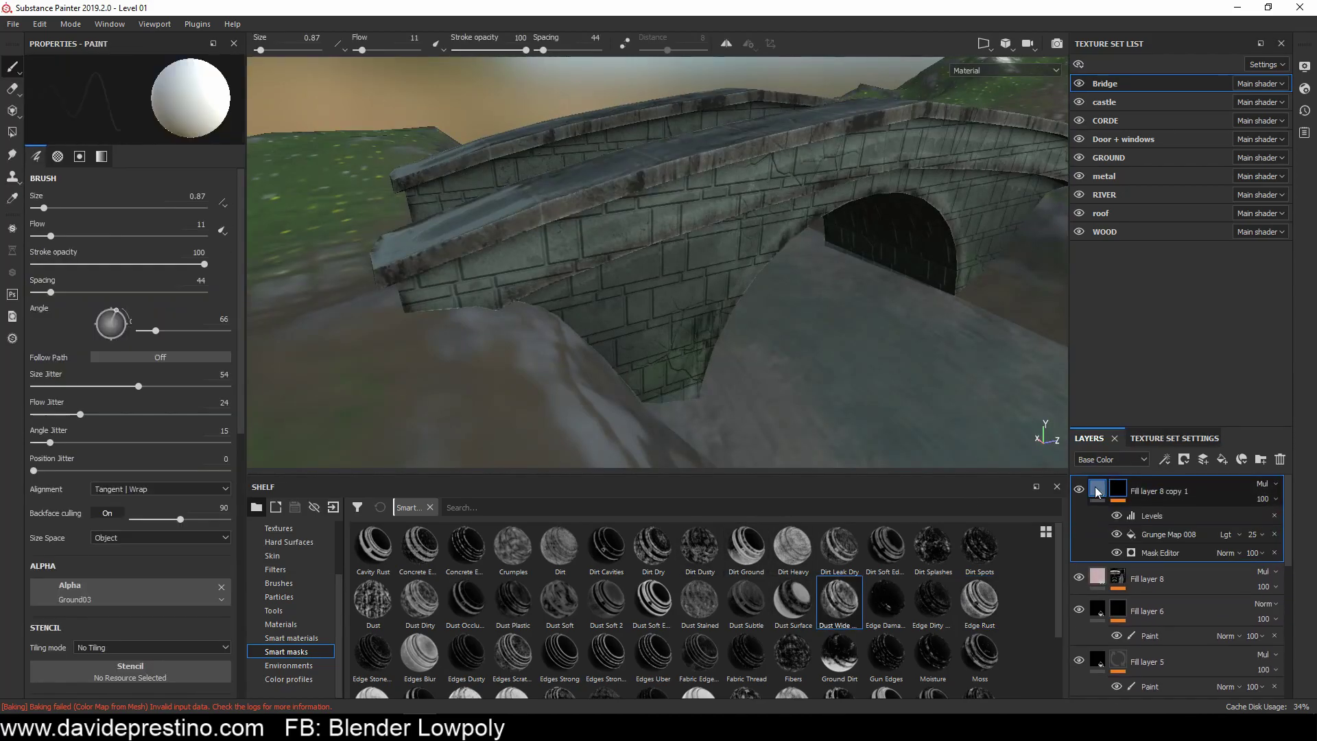
pyautogui.moveTo(892, 343)
pyautogui.keyDown('alt'); pyautogui.mouseDown()
pyautogui.moveTo(828, 218)
pyautogui.moveTo(754, 274)
pyautogui.mouseUp(); pyautogui.keyUp('alt')
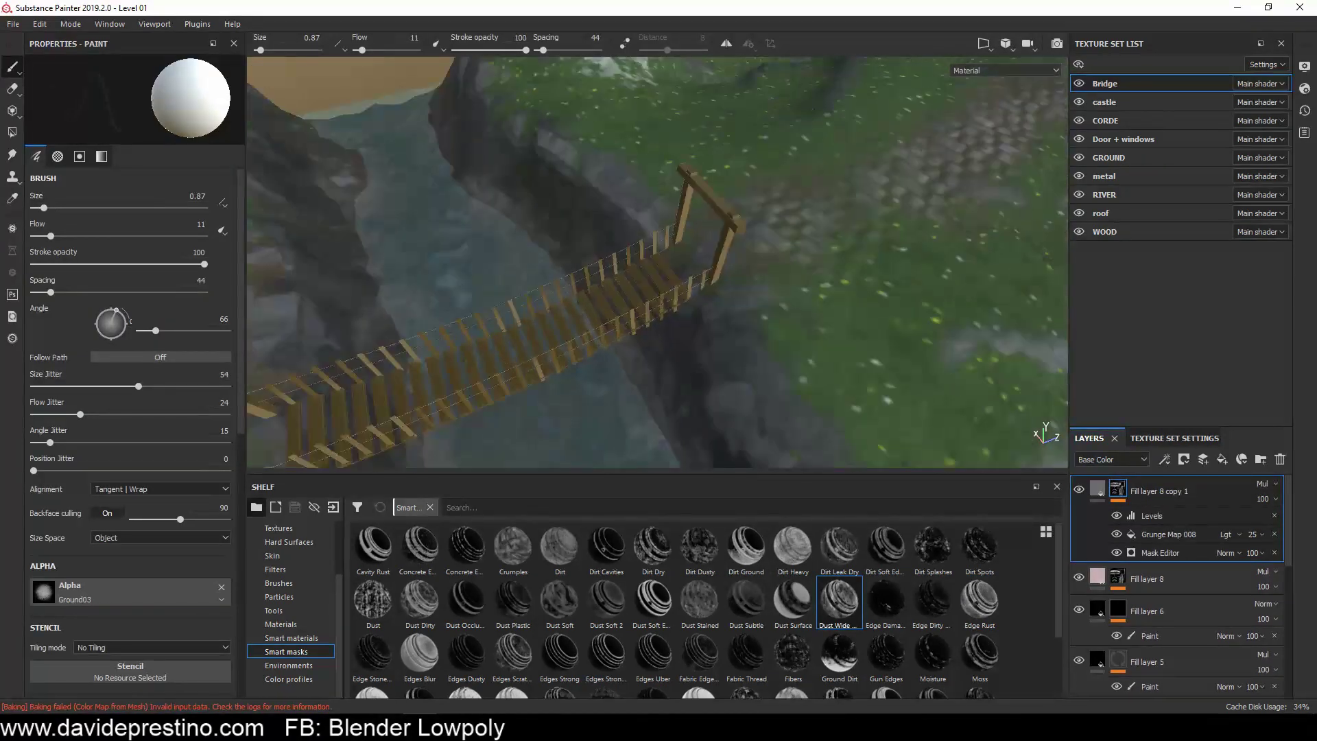
pyautogui.moveTo(667, 369)
pyautogui.keyDown('alt'); pyautogui.mouseDown()
pyautogui.moveTo(804, 362)
pyautogui.moveTo(609, 507)
pyautogui.mouseUp(); pyautogui.keyUp('alt')
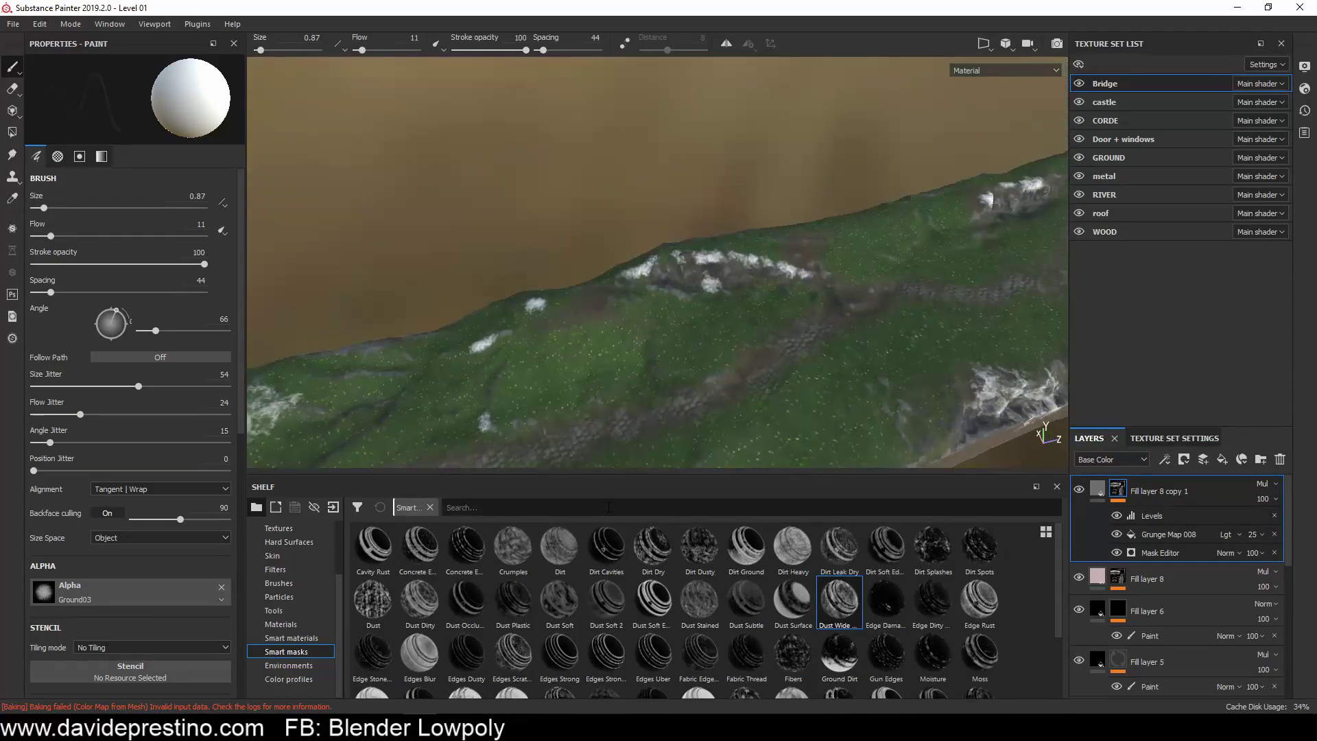
# Step: Preview the bridge full screen, orbiting toward the river, then restore the panels
pyautogui.press('Tab')
pyautogui.moveTo(650, 364)
pyautogui.keyDown('alt'); pyautogui.mouseDown()
pyautogui.moveTo(551, 364)
pyautogui.moveTo(546, 426)
pyautogui.moveTo(224, 461)
pyautogui.moveTo(543, 588)
pyautogui.moveTo(867, 389)
pyautogui.moveTo(691, 465)
pyautogui.moveTo(568, 353)
pyautogui.moveTo(439, 405)
pyautogui.moveTo(362, 335)
pyautogui.mouseUp(); pyautogui.keyUp('alt')
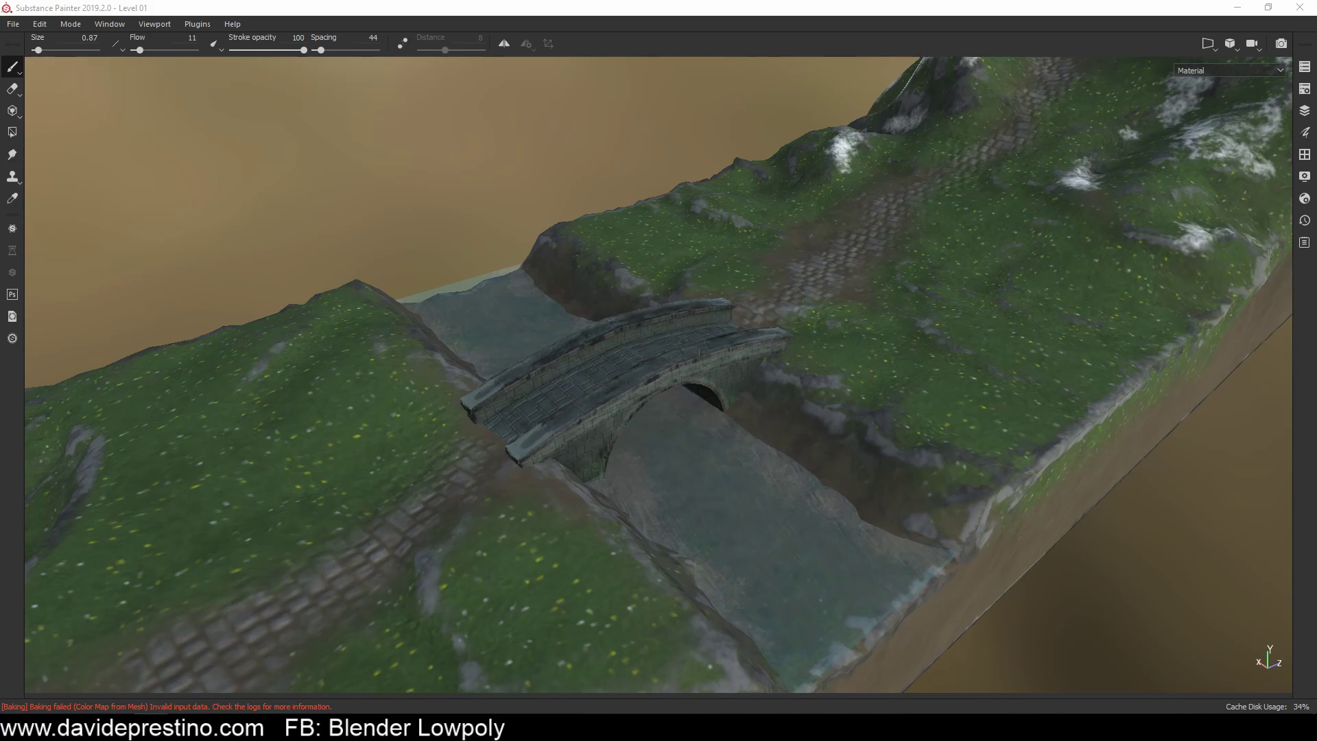
pyautogui.keyDown('alt'); pyautogui.moveTo(361, 335); pyautogui.dragTo(596, 359); pyautogui.keyUp('alt')
pyautogui.press('Tab')
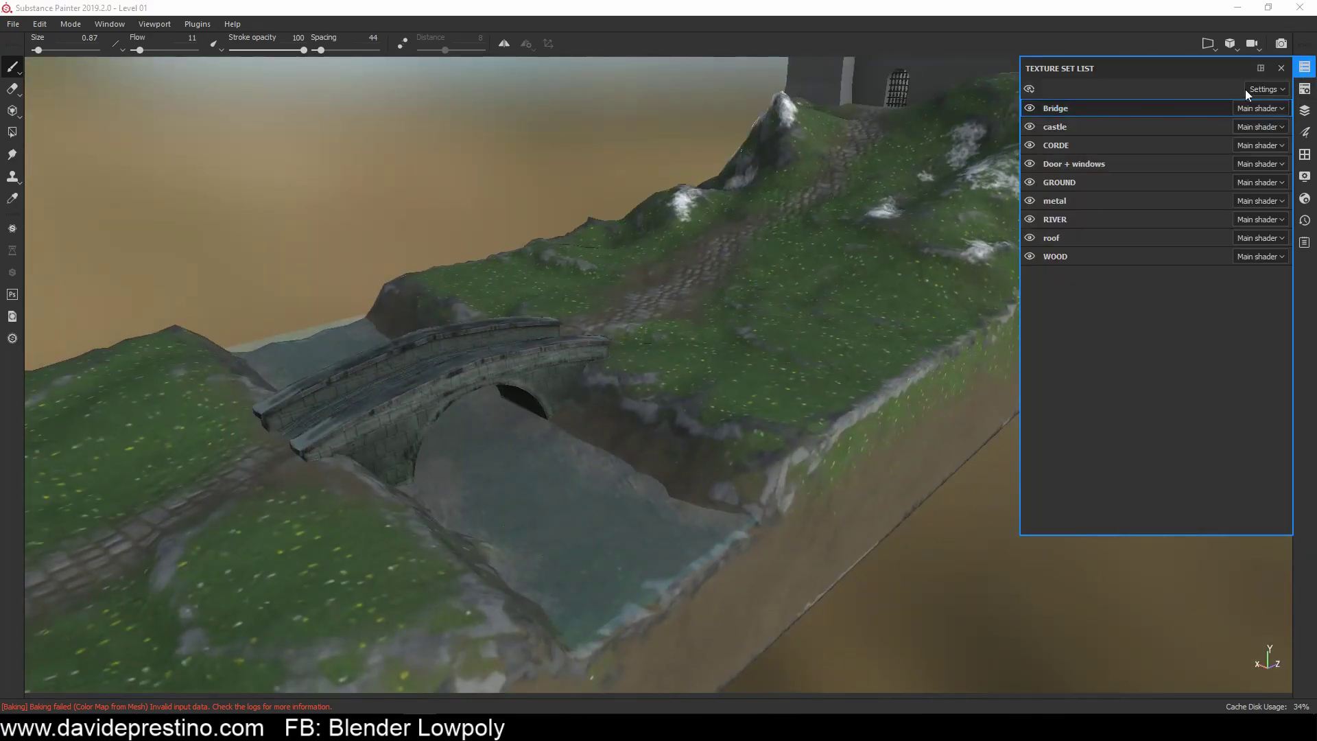
# Step: Move the bridge's grunge layers into the CARTOON Wall folder
pyautogui.keyDown('alt'); pyautogui.moveTo(718, 216); pyautogui.dragTo(789, 205); pyautogui.keyUp('alt')
pyautogui.scroll(-3, 1142, 492)
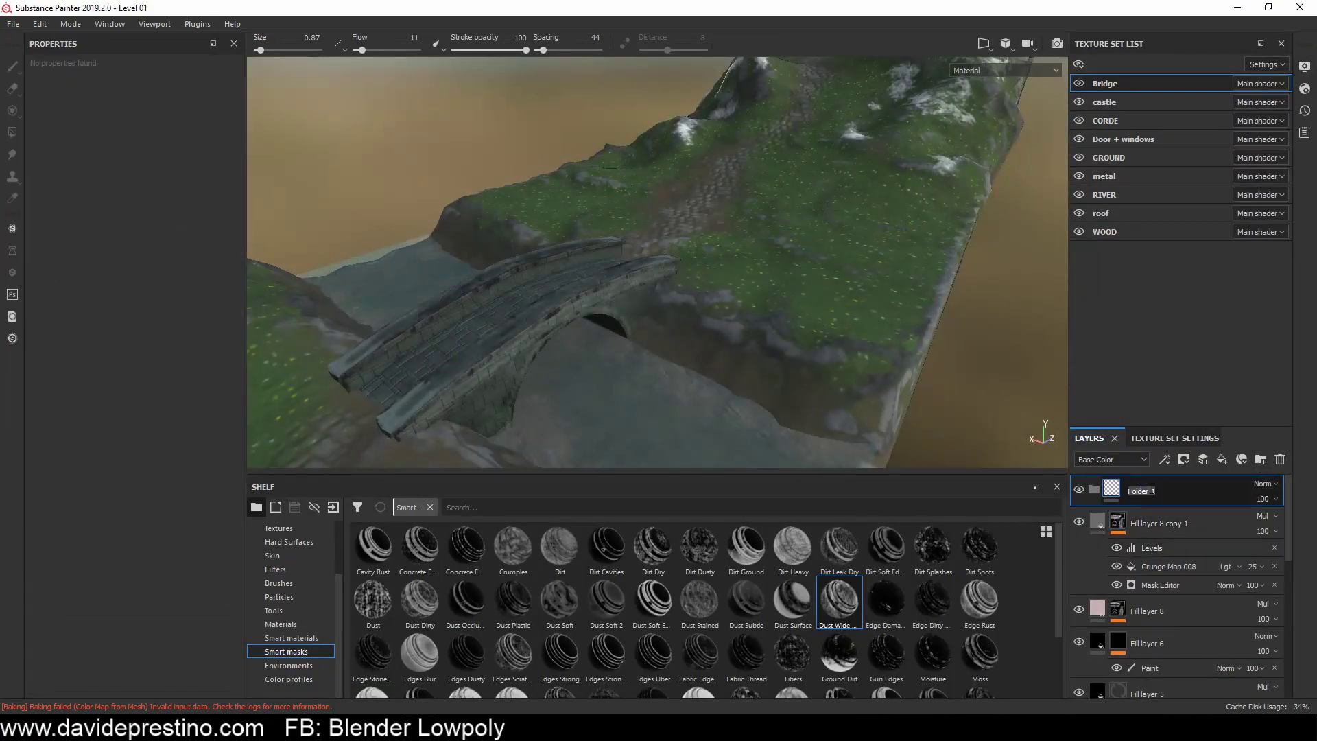
pyautogui.scroll(-2, 1193, 533)
pyautogui.scroll(-2, 1193, 533)
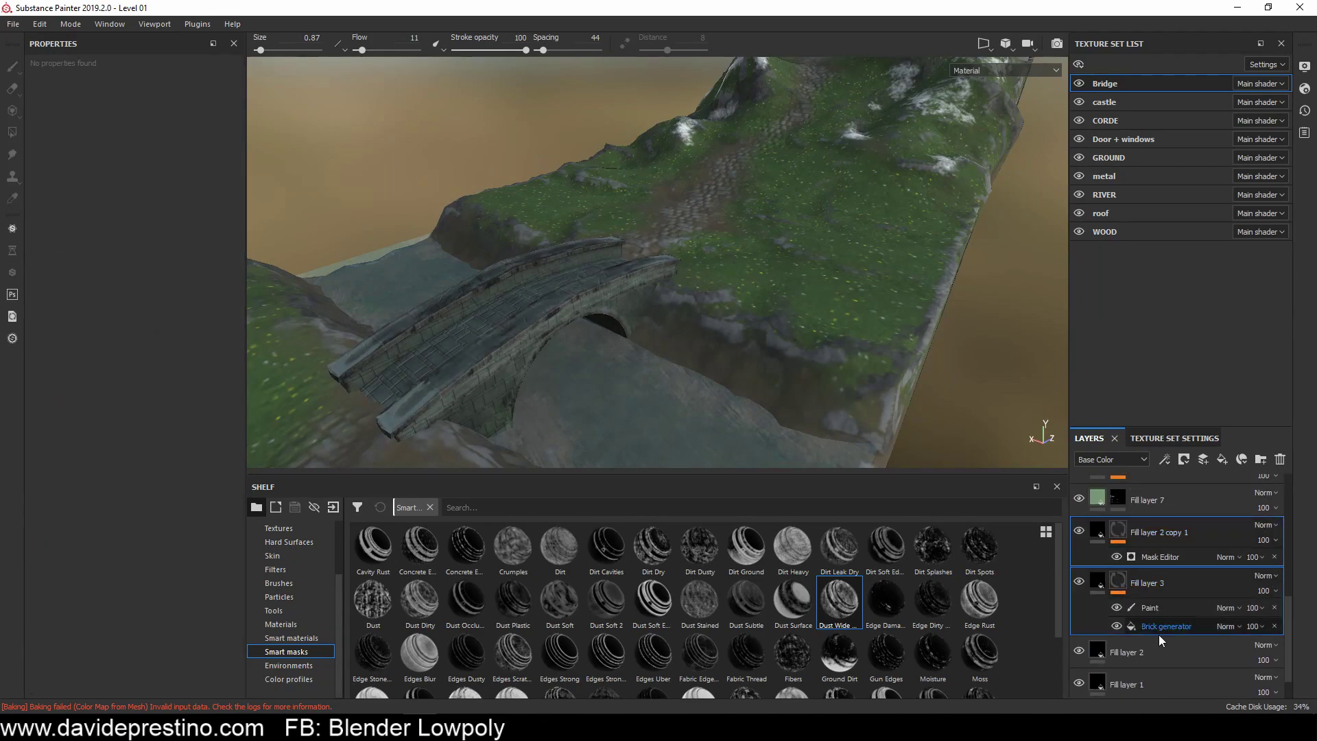
pyautogui.scroll(5, 1158, 635)
pyautogui.moveTo(1150, 516); pyautogui.dragTo(1160, 696)
pyautogui.moveTo(1121, 481); pyautogui.dragTo(1125, 487)
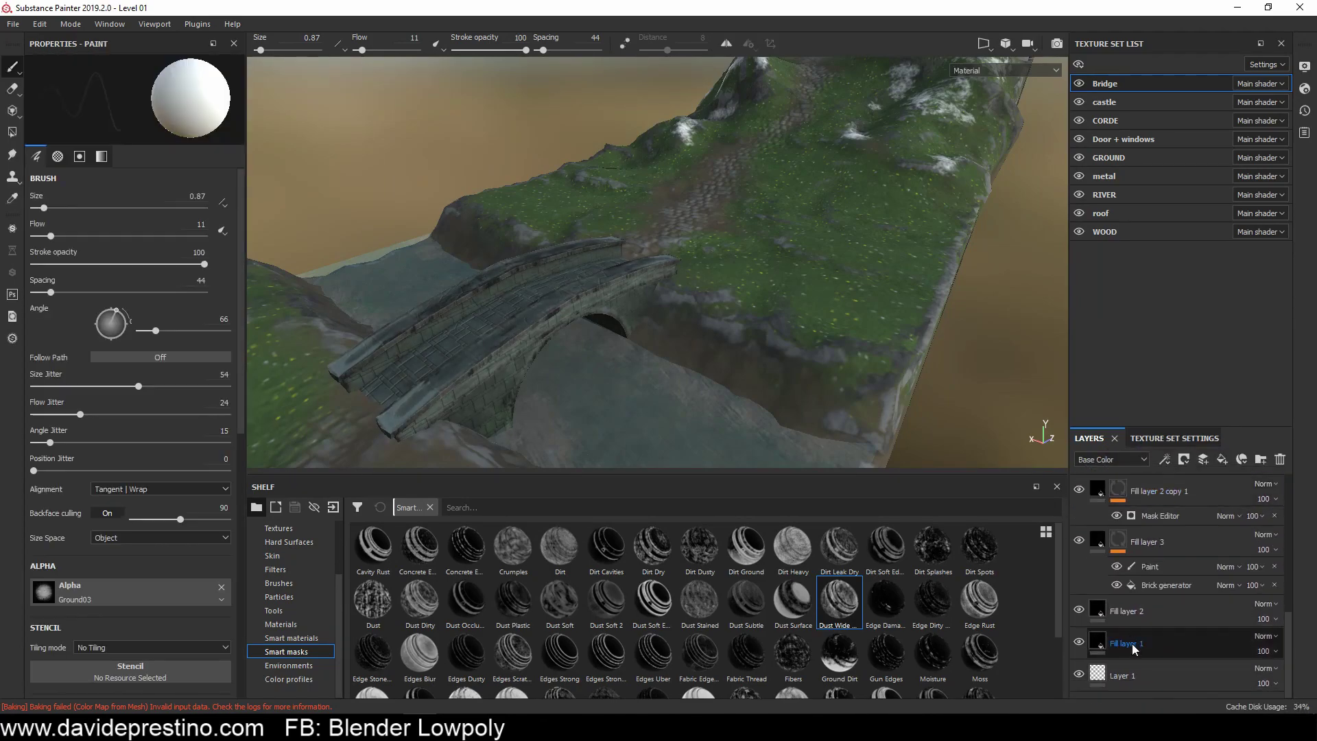
pyautogui.click(1143, 491)
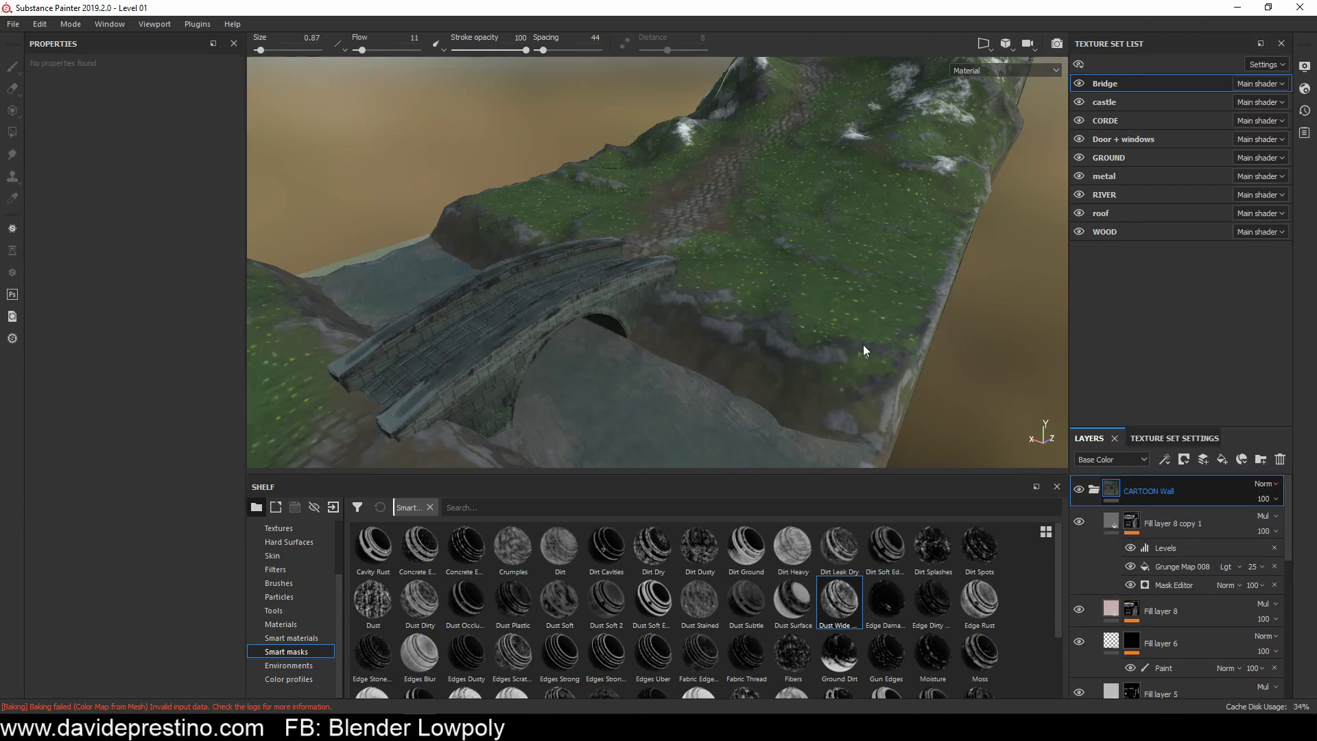
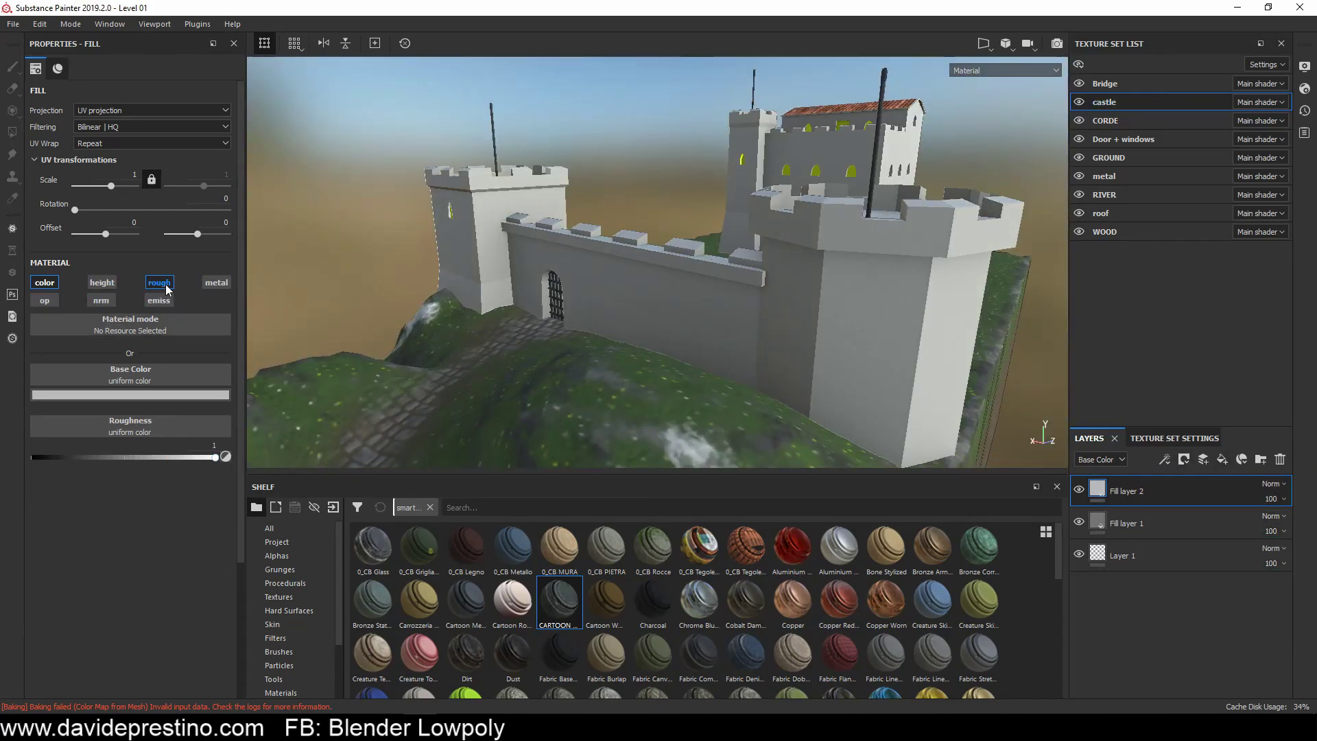
# Step: Give the fill a dark grey base colour and drop a Brick generator into a new height-only fill
pyautogui.click(130, 395)
pyautogui.click(145, 490)
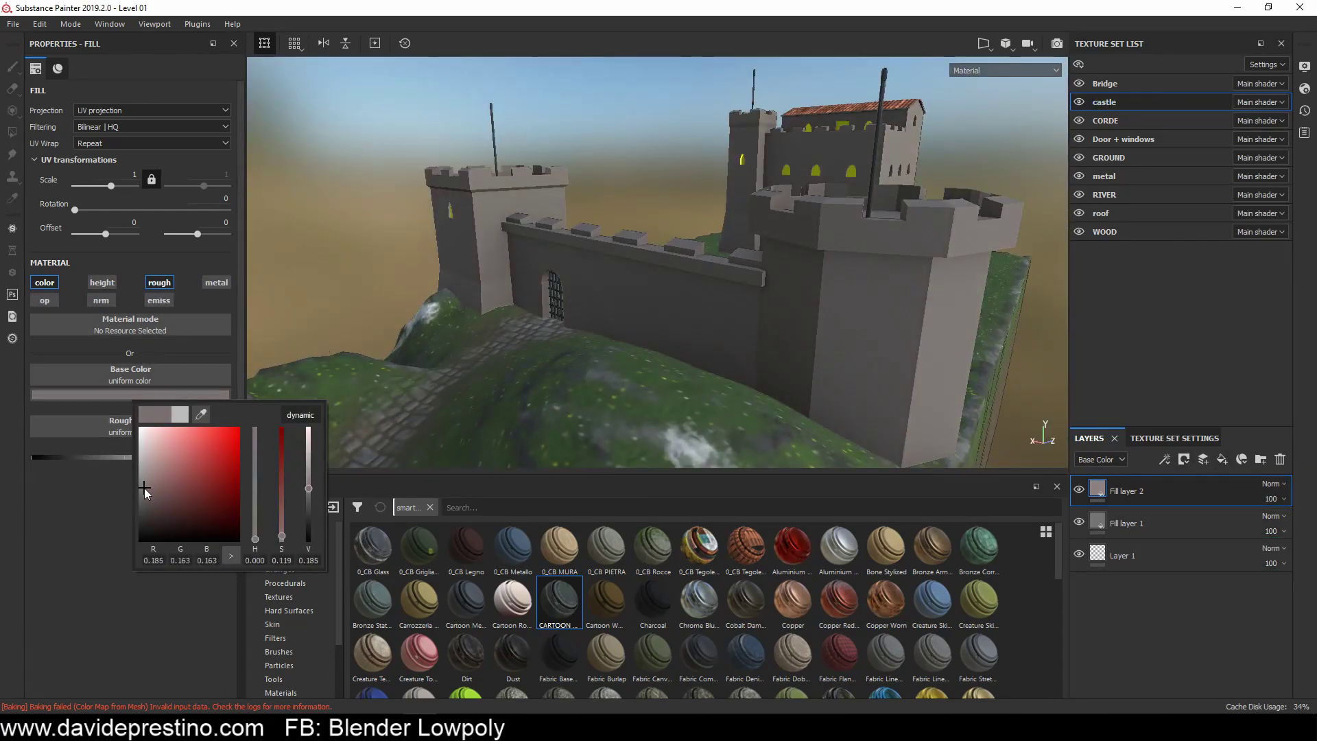
pyautogui.click(1222, 459)
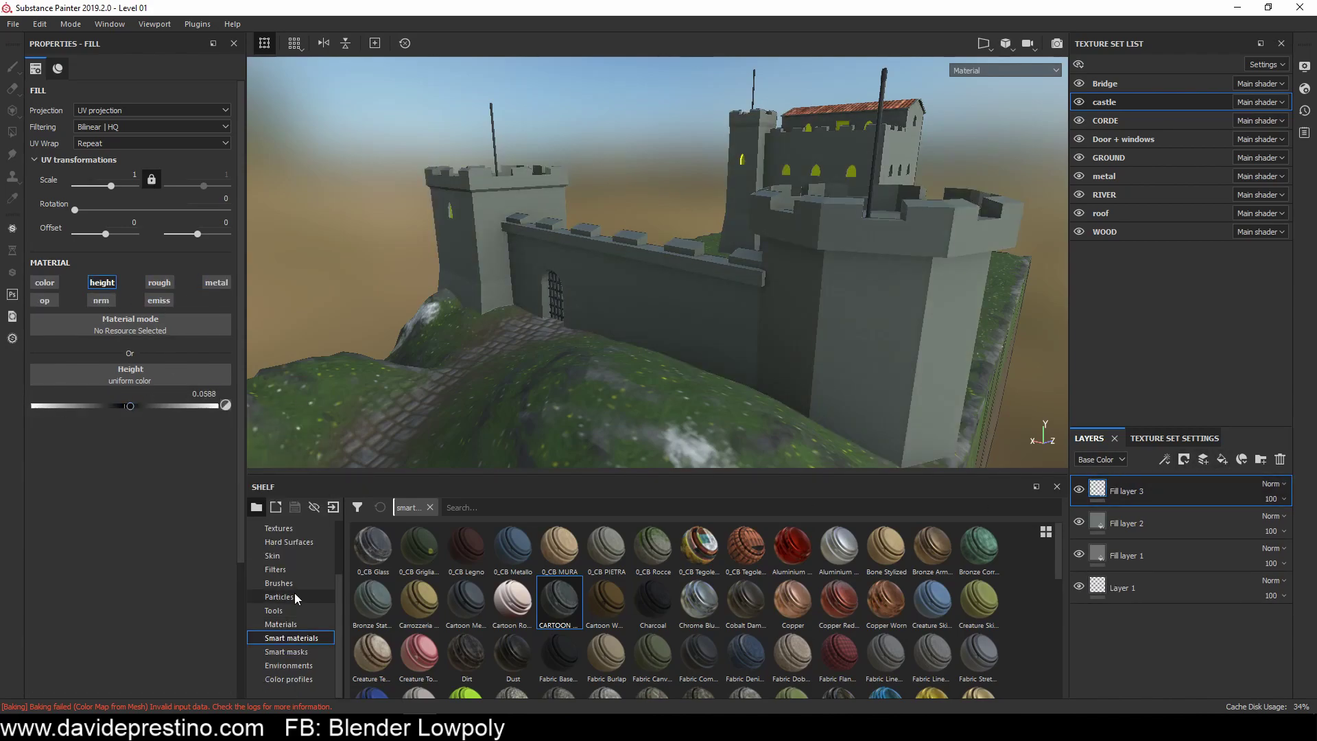
pyautogui.scroll(2, 297, 599)
pyautogui.click(288, 583)
pyautogui.click(1196, 478)
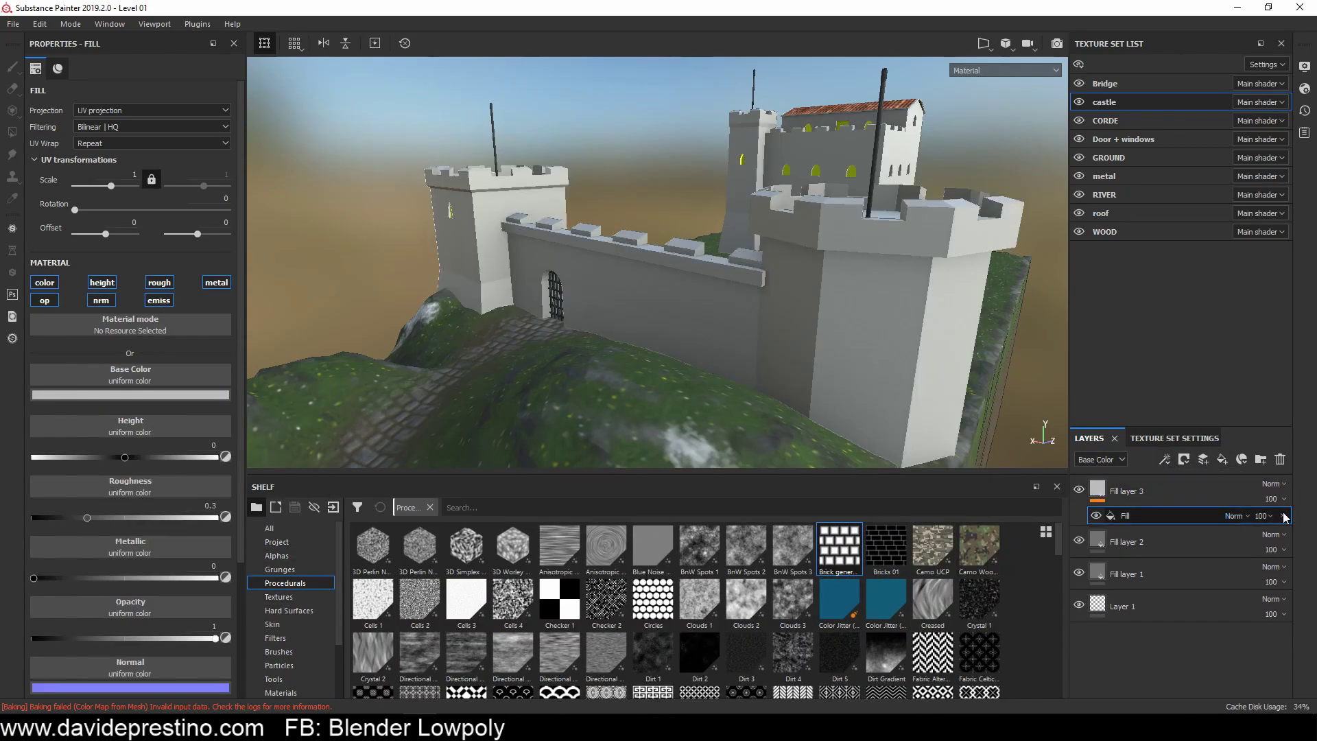
pyautogui.moveTo(838, 549); pyautogui.dragTo(131, 302)
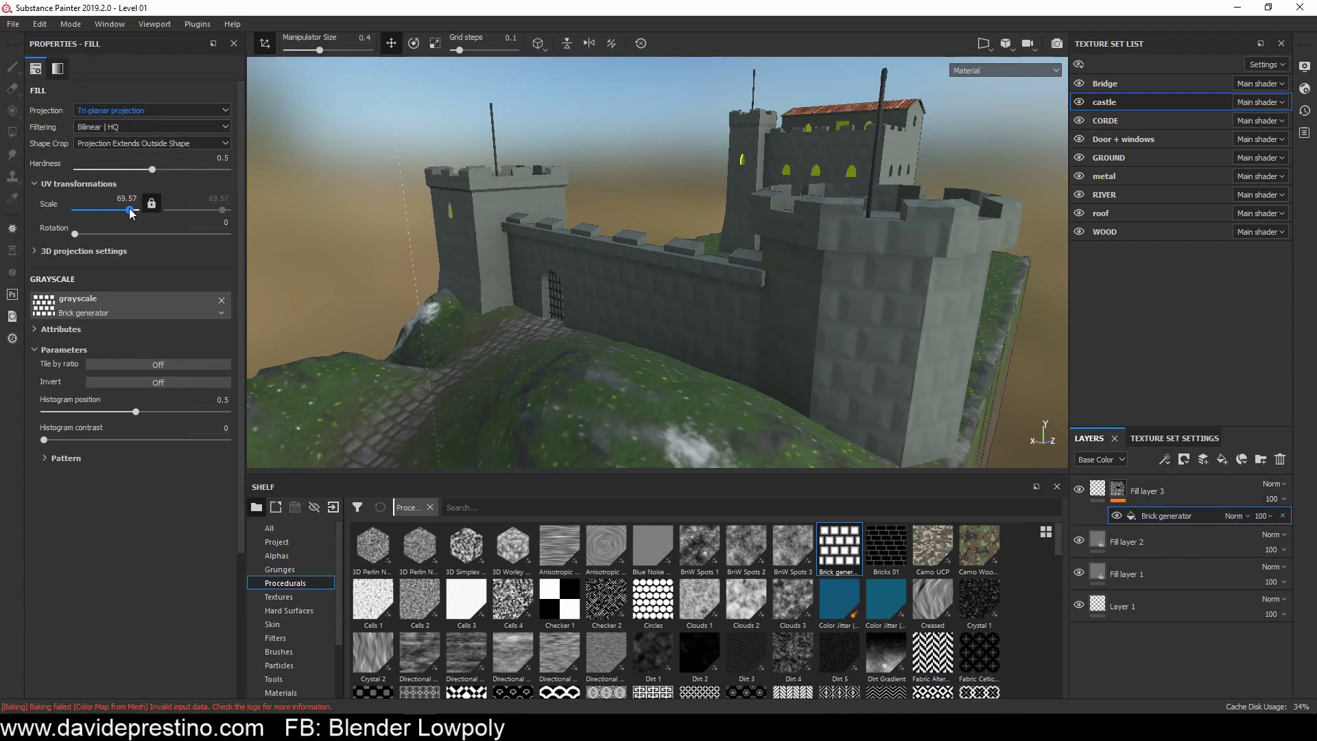
# Step: Tune the Brick pattern sliders, lowering histogram contrast to 0 and adjusting the horizontal bevel
pyautogui.click(46, 459)
pyautogui.scroll(-3, 137, 316)
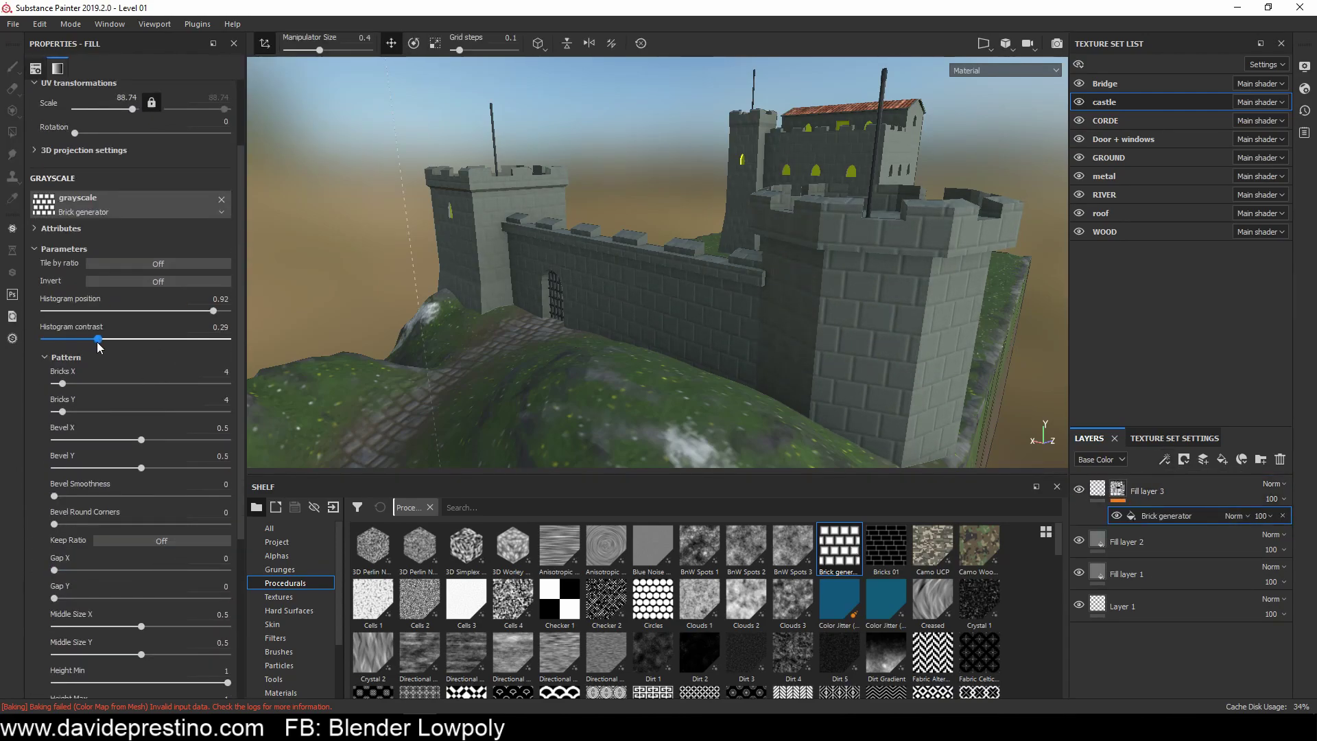
pyautogui.moveTo(98, 339); pyautogui.dragTo(42, 339)
pyautogui.moveTo(142, 440); pyautogui.dragTo(140, 442)
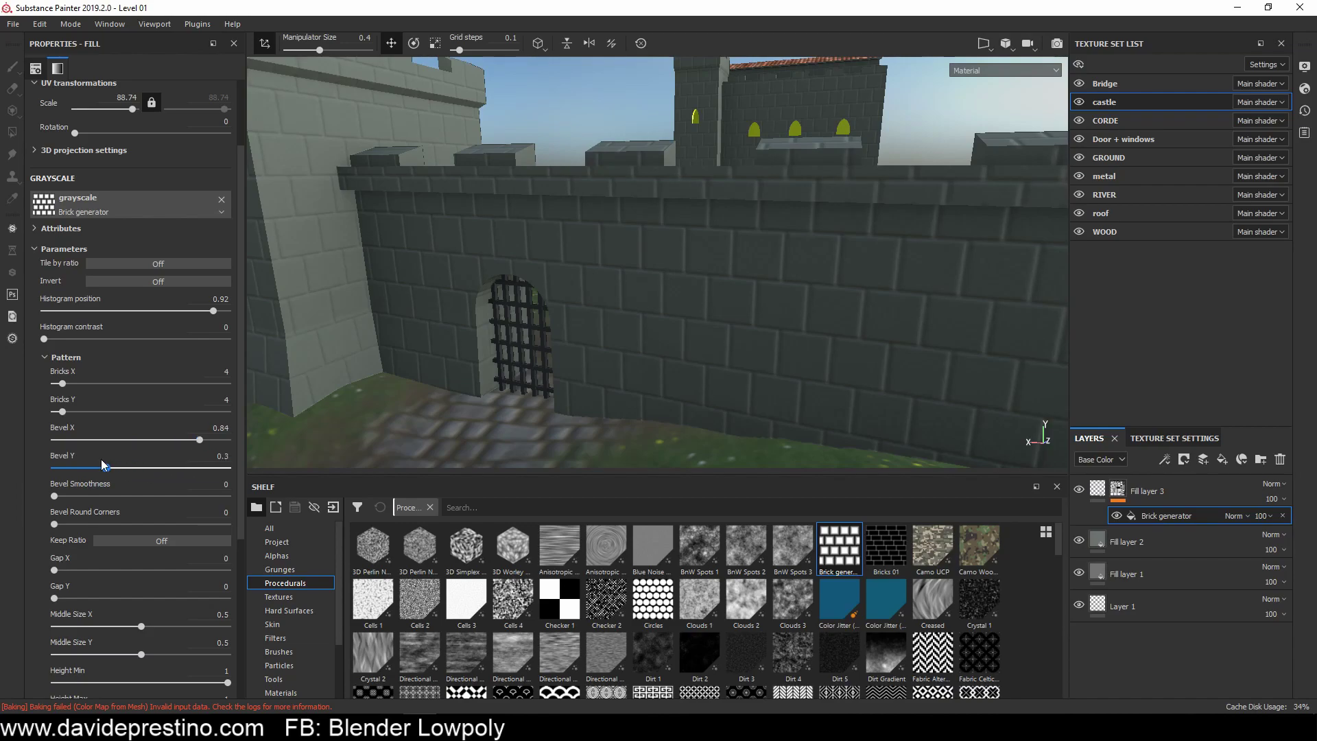
pyautogui.moveTo(86, 487); pyautogui.dragTo(53, 496)
pyautogui.scroll(-2, 56, 520)
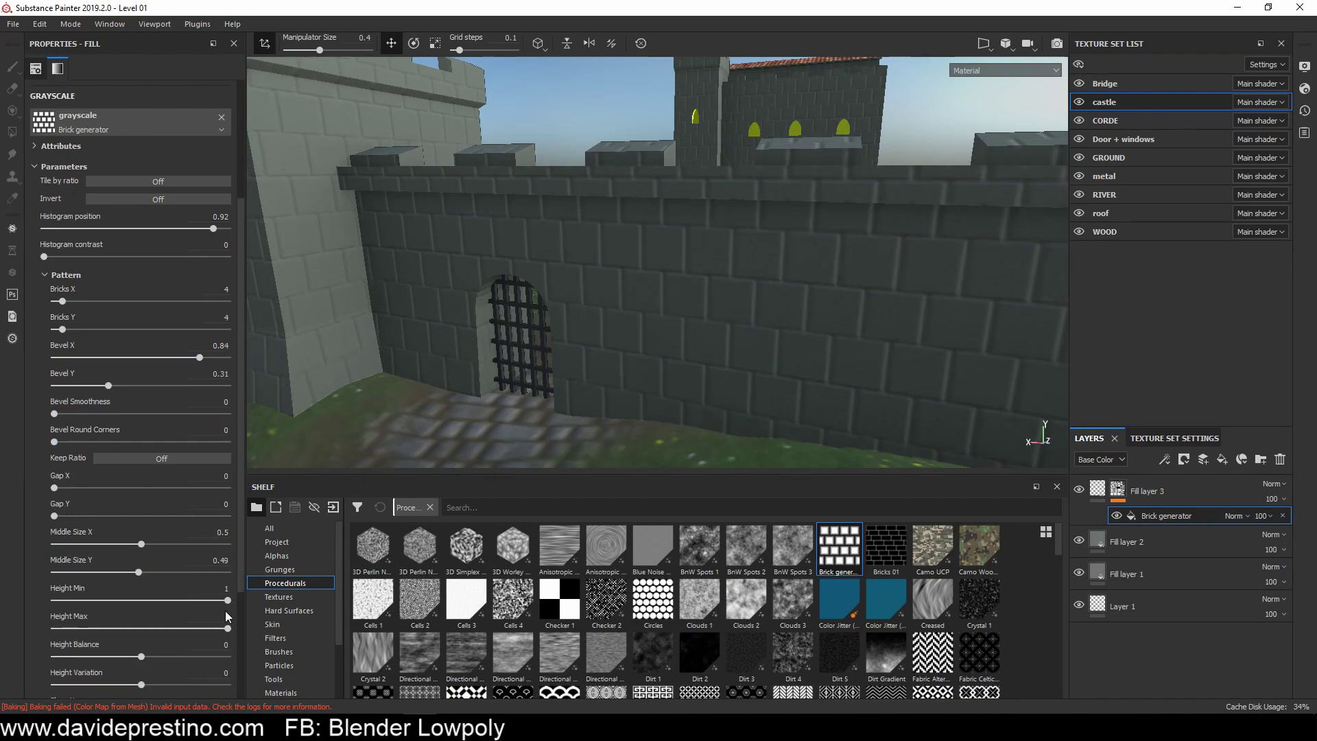
pyautogui.scroll(-2, 152, 597)
pyautogui.moveTo(190, 623)
pyautogui.mouseDown()
pyautogui.moveTo(232, 626)
pyautogui.moveTo(172, 630)
pyautogui.mouseUp()
pyautogui.scroll(-2, 147, 663)
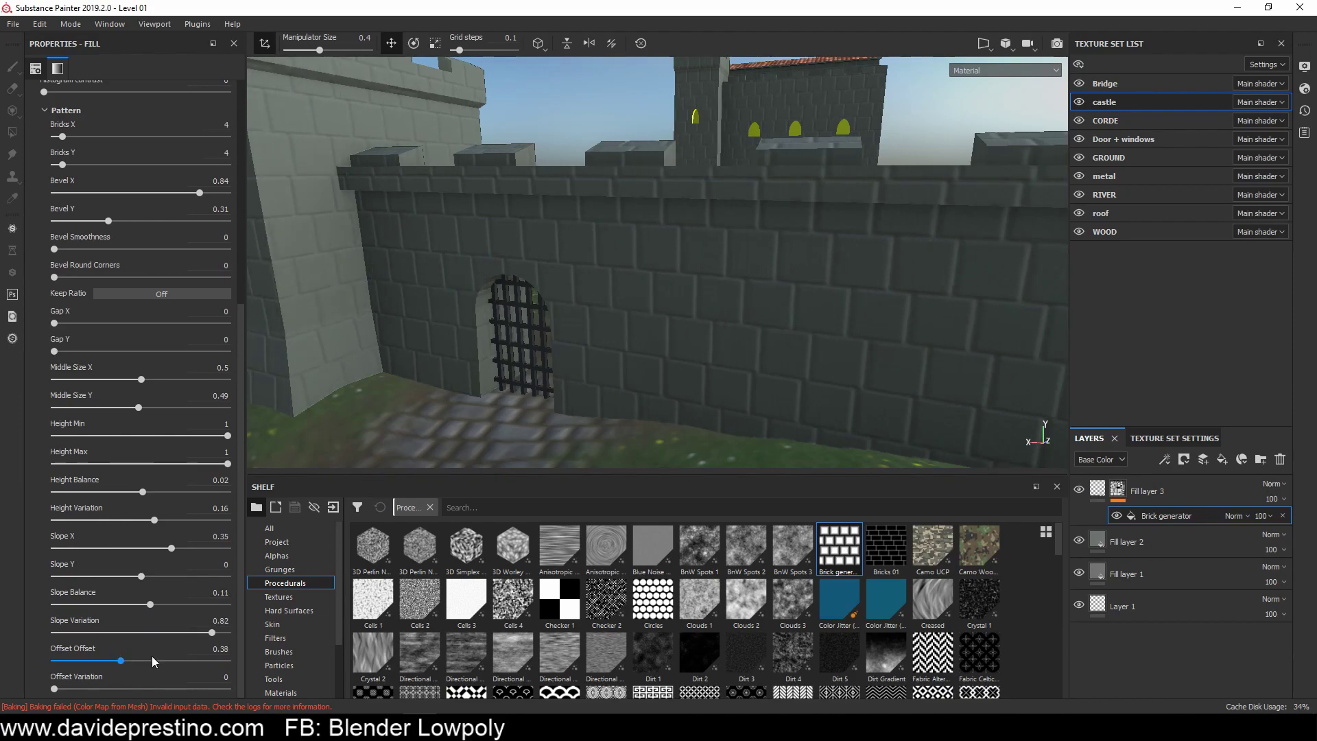
pyautogui.scroll(8, 143, 193)
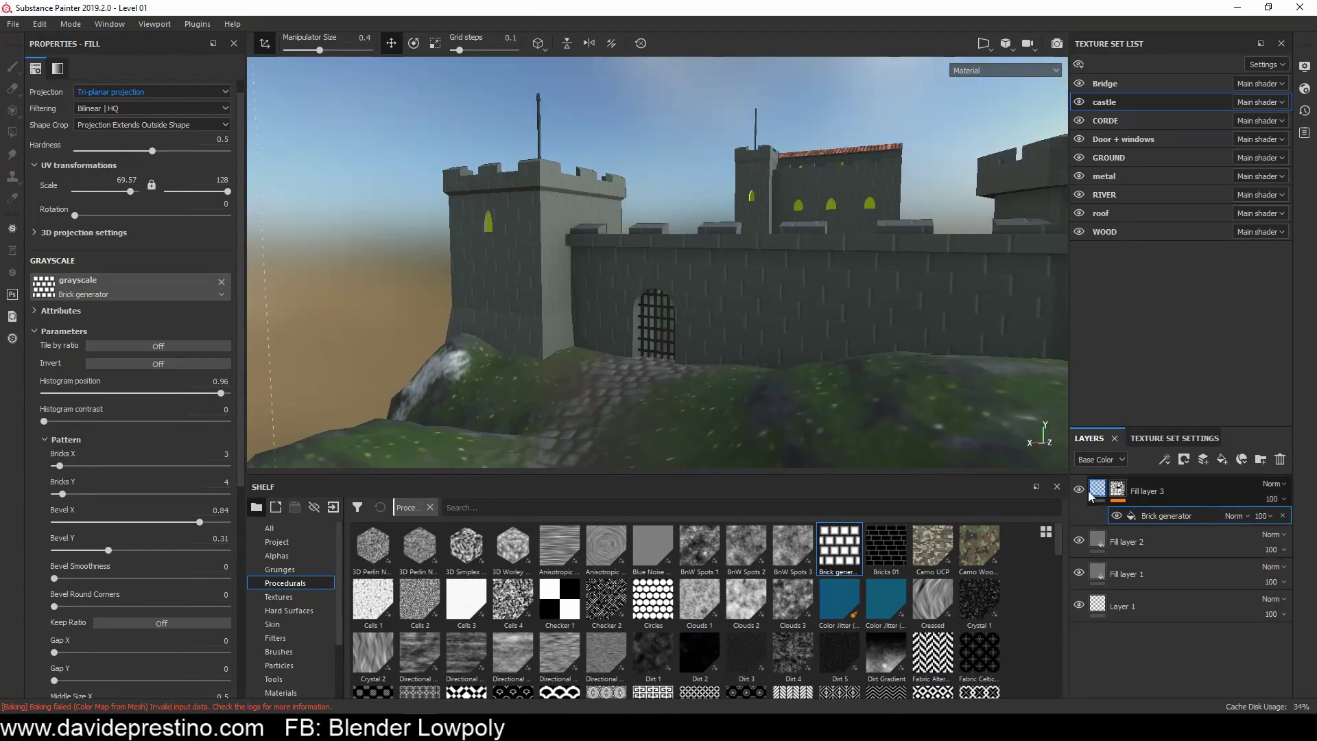
pyautogui.scroll(-10, 676, 610)
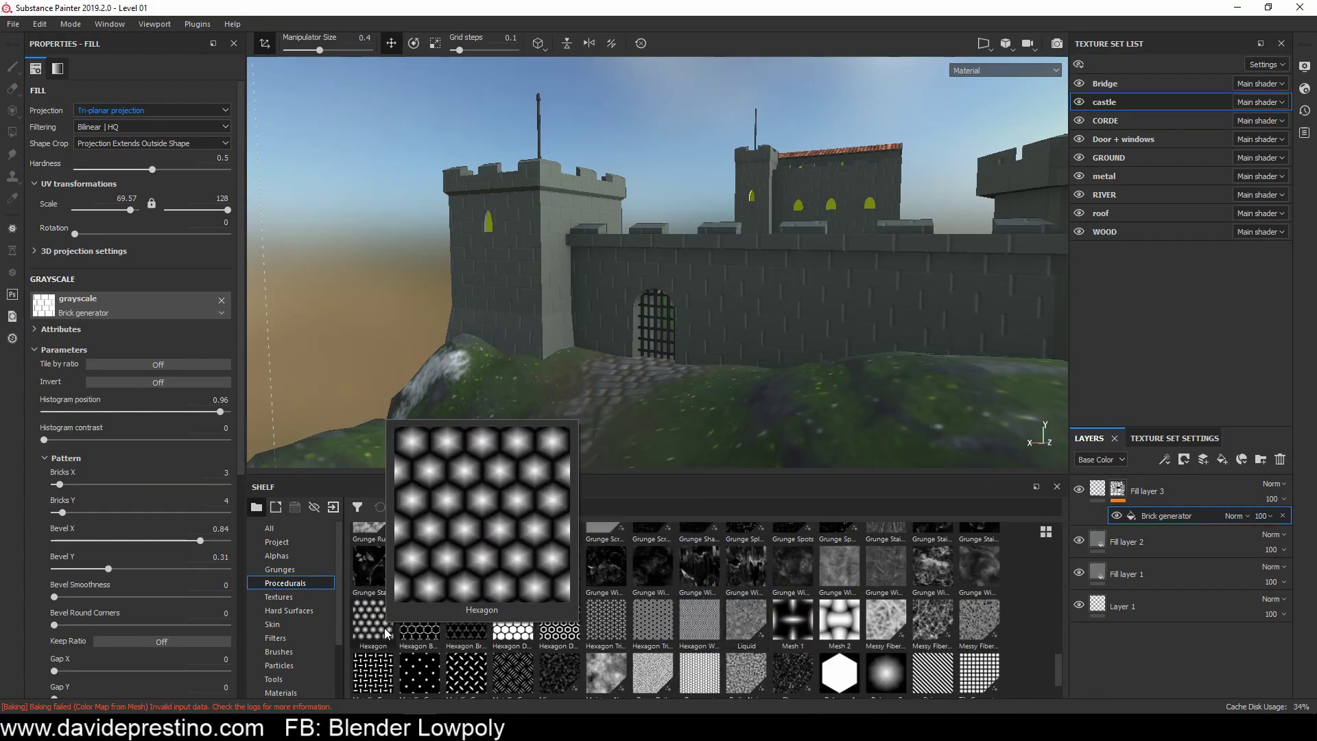
# Step: Re-apply the Brick generator to the height slot, check the gate bricks, and reselect the brick layer
pyautogui.moveTo(373, 620); pyautogui.dragTo(113, 301)
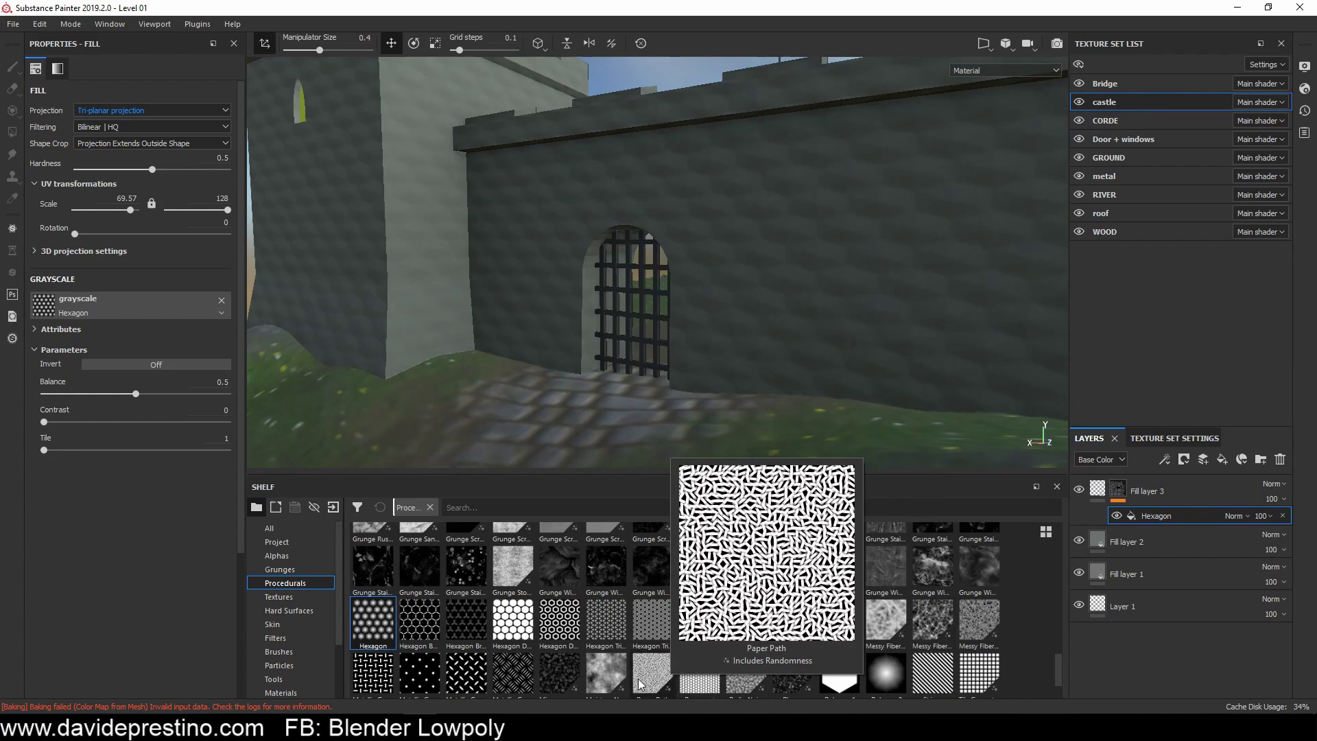
pyautogui.moveTo(699, 673); pyautogui.dragTo(185, 313)
pyautogui.keyDown('alt'); pyautogui.moveTo(744, 425); pyautogui.dragTo(423, 326); pyautogui.keyUp('alt')
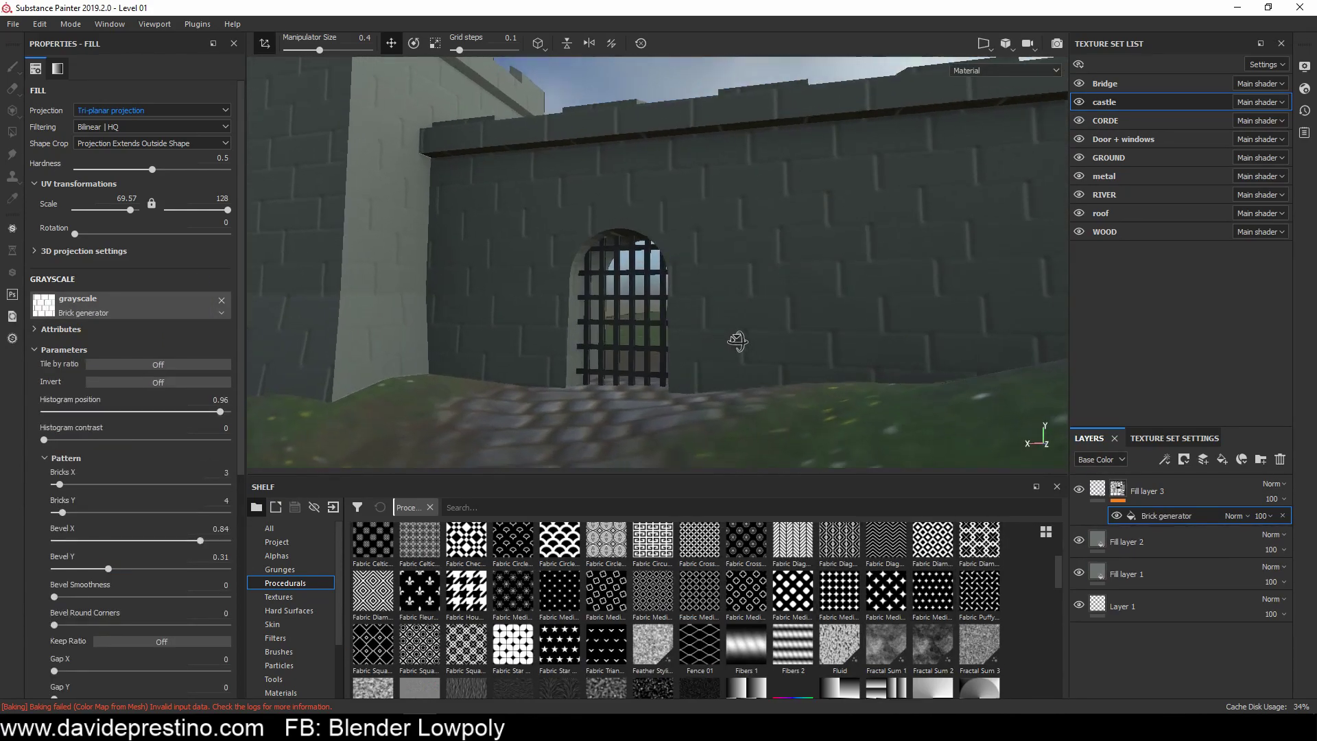
pyautogui.scroll(-5, 151, 666)
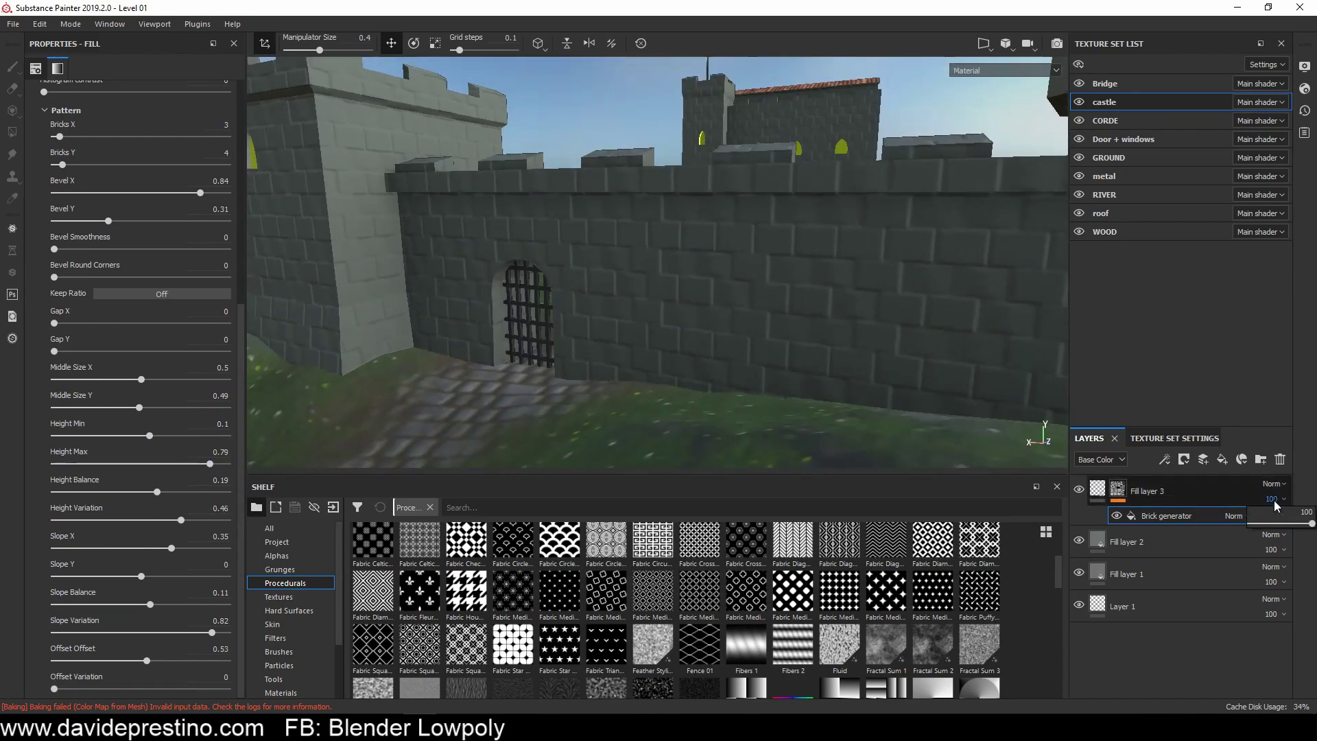
pyautogui.click(1147, 490)
# Step: Duplicate the grey castle fill layer and adjust the copy's base colour
pyautogui.rightClick(1128, 523)
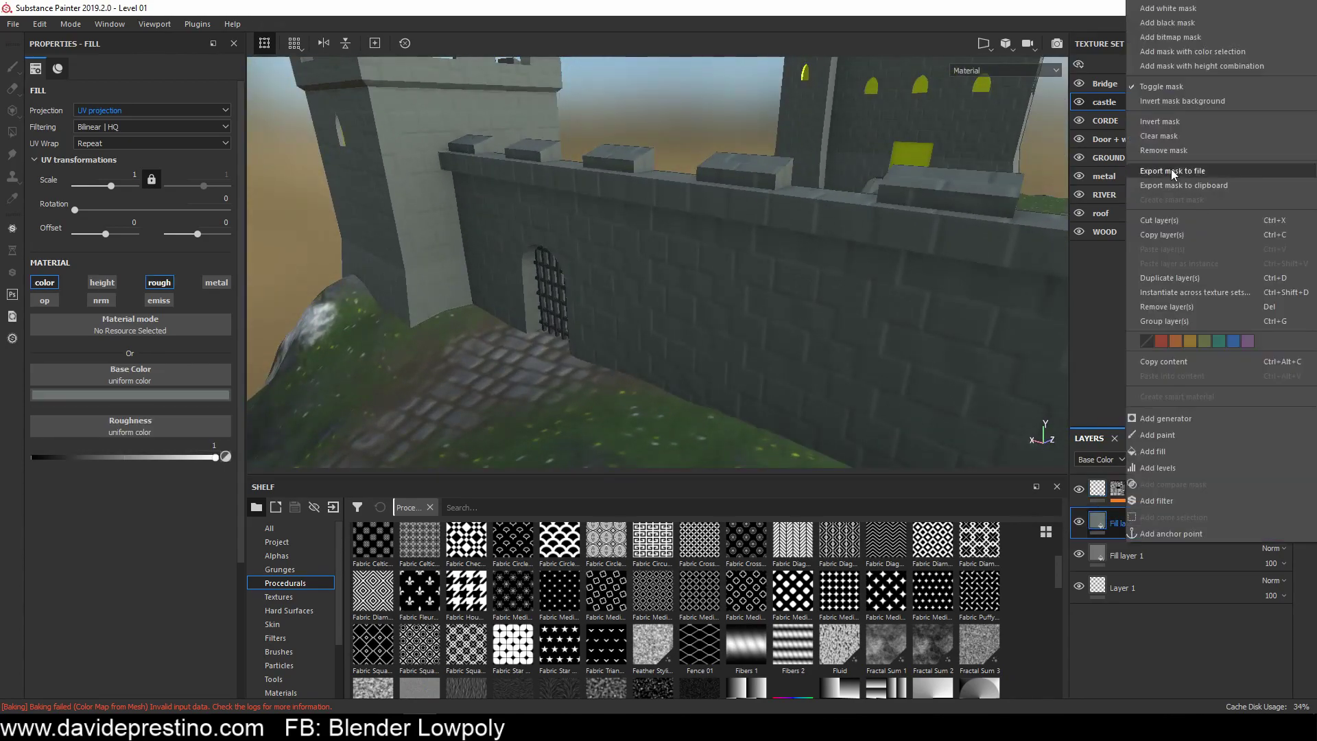
pyautogui.click(1166, 162)
pyautogui.click(130, 395)
pyautogui.click(122, 471)
# Step: Give the copy a black mask with a Mask Editor generator, Huge curvature 0.39 and brightness 0.43
pyautogui.click(1184, 459)
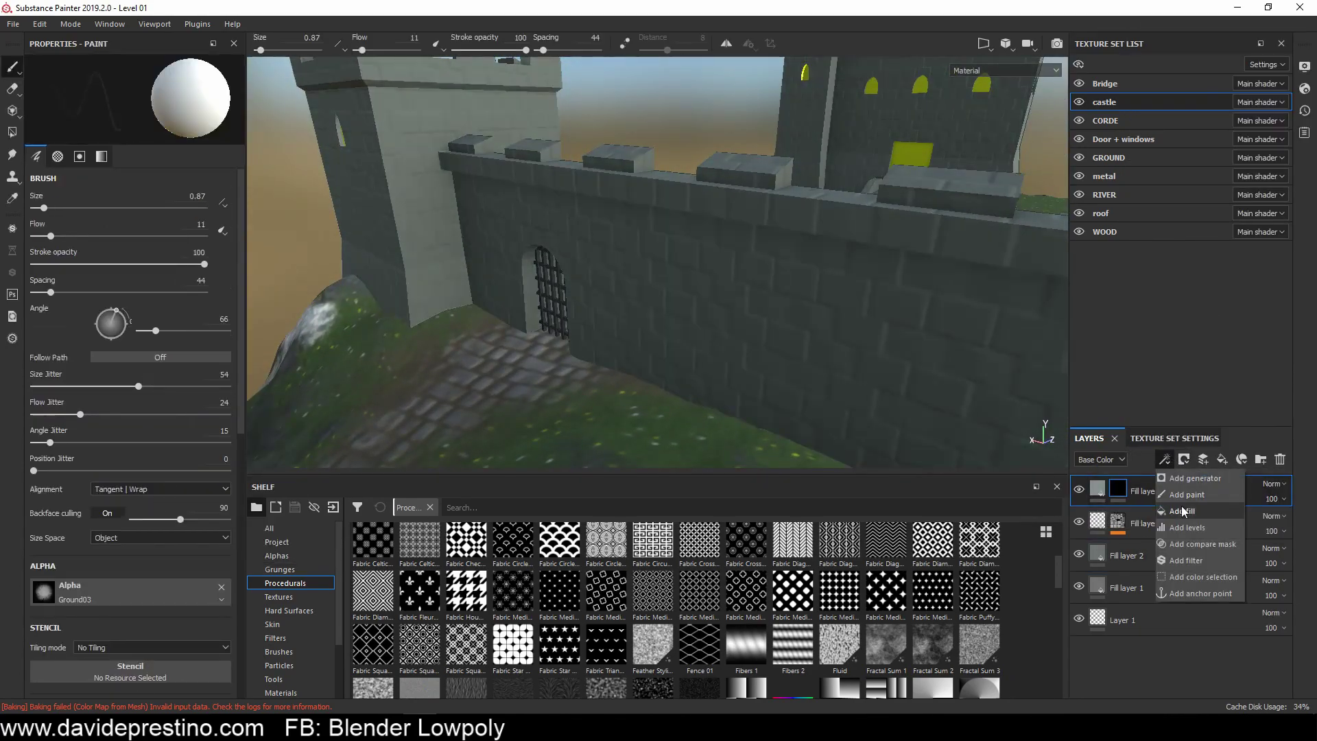
pyautogui.click(1200, 510)
pyautogui.click(175, 212)
pyautogui.click(181, 399)
pyautogui.scroll(-3, 179, 363)
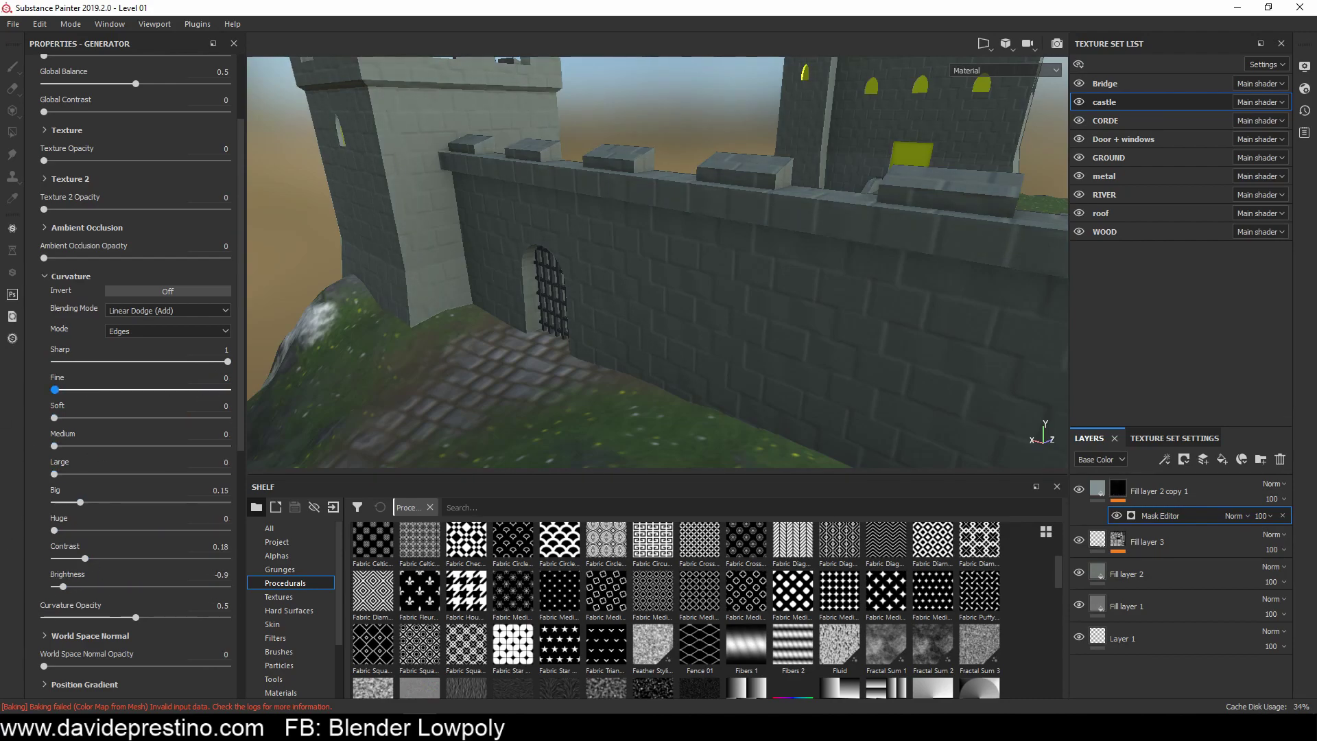
pyautogui.moveTo(55, 530); pyautogui.dragTo(121, 531)
pyautogui.moveTo(63, 586); pyautogui.dragTo(178, 587)
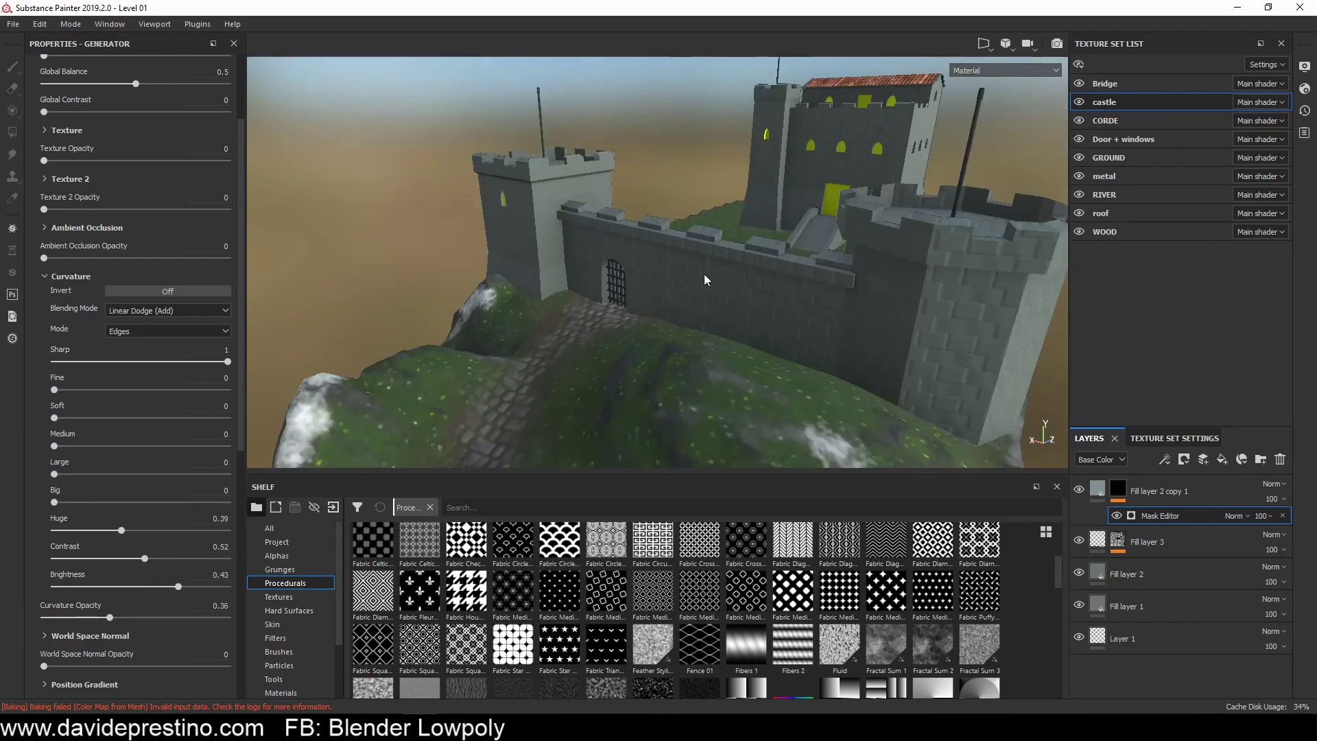
# Step: Lower the mask's global balance and adjust further Mask Editor sliders
pyautogui.keyDown('alt'); pyautogui.moveTo(705, 279); pyautogui.dragTo(609, 288); pyautogui.keyUp('alt')
pyautogui.scroll(3, 137, 343)
pyautogui.moveTo(136, 208); pyautogui.dragTo(98, 207)
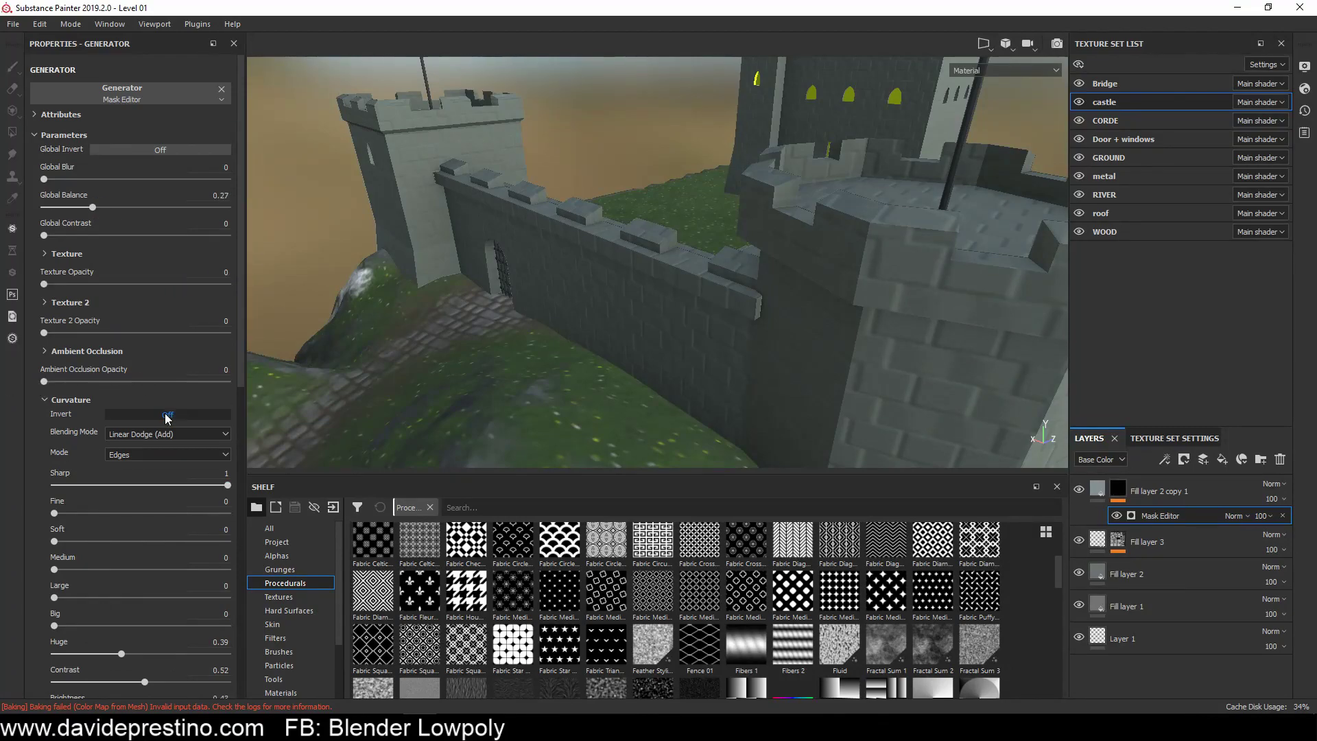
pyautogui.scroll(-6, 56, 545)
pyautogui.moveTo(54, 294); pyautogui.dragTo(110, 294)
pyautogui.moveTo(54, 350); pyautogui.dragTo(70, 350)
pyautogui.moveTo(138, 640); pyautogui.dragTo(189, 639)
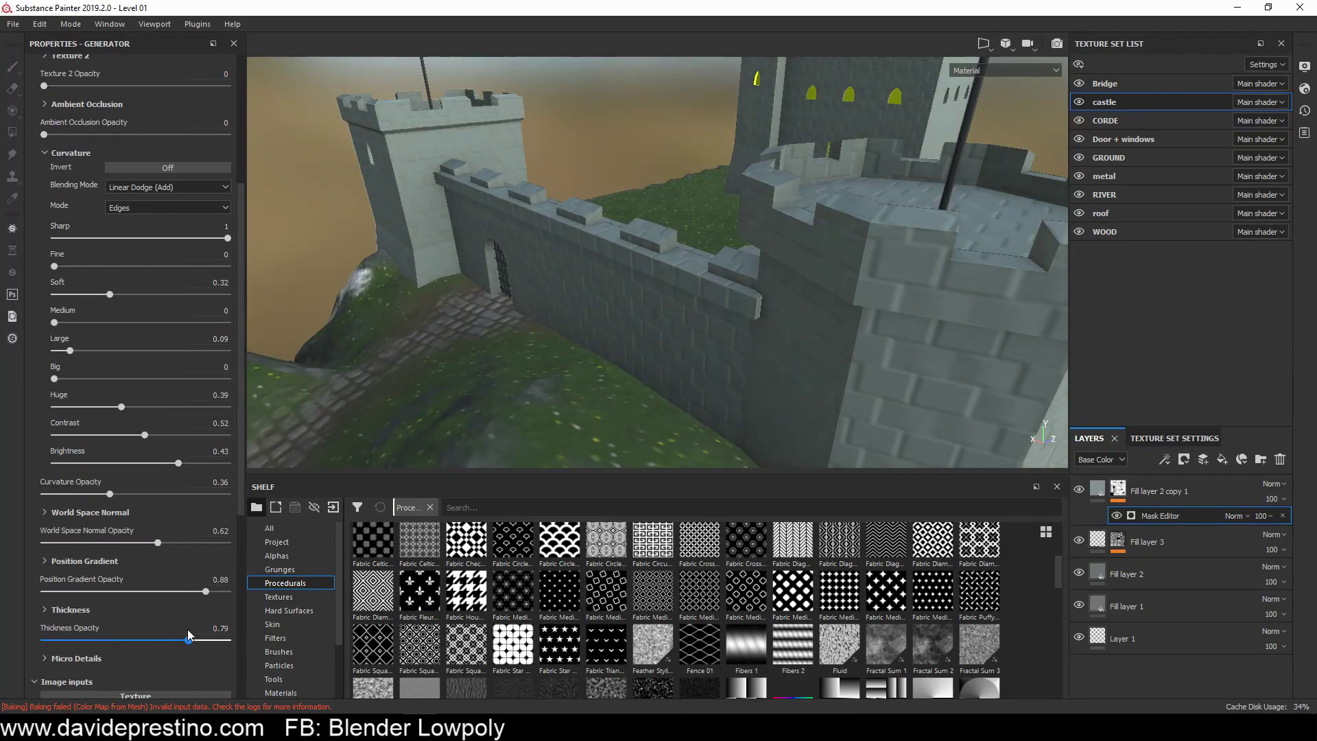
# Step: Replace the Mask Editor generator with a Dirt generator on the mask
pyautogui.click(1283, 515)
pyautogui.click(1164, 459)
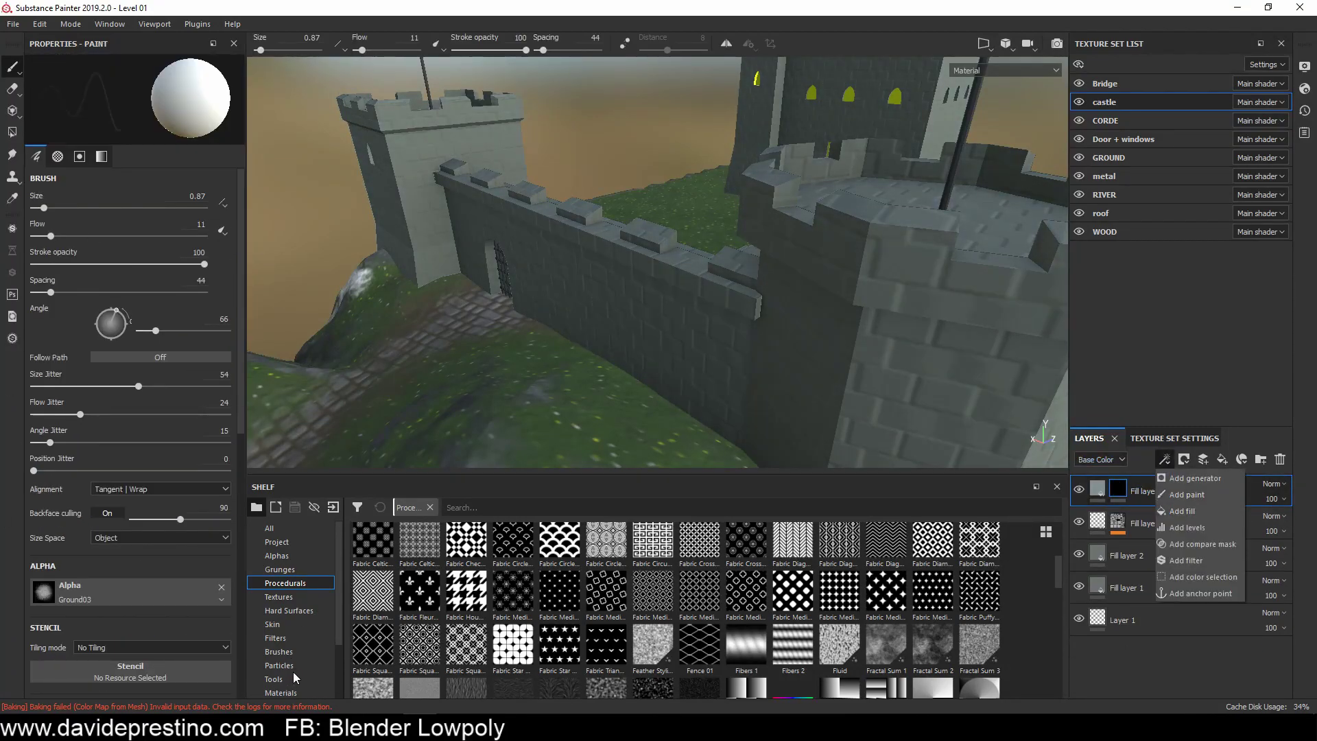
pyautogui.click(1195, 478)
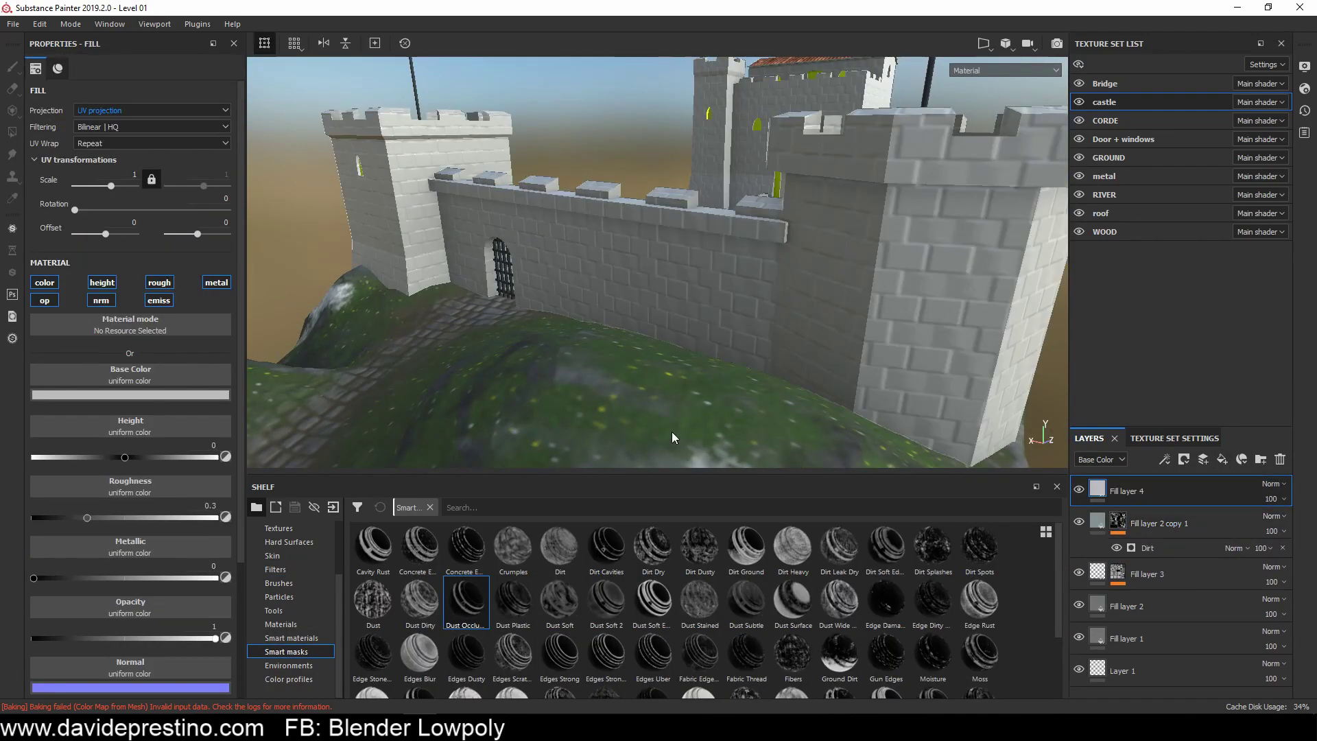
# Step: Black-mask Fill layer 4, apply the Ground Dirt smart mask, and duplicate the layer
pyautogui.click(1185, 459)
pyautogui.click(1214, 473)
pyautogui.scroll(-2, 850, 571)
pyautogui.moveTo(850, 571); pyautogui.dragTo(1152, 491)
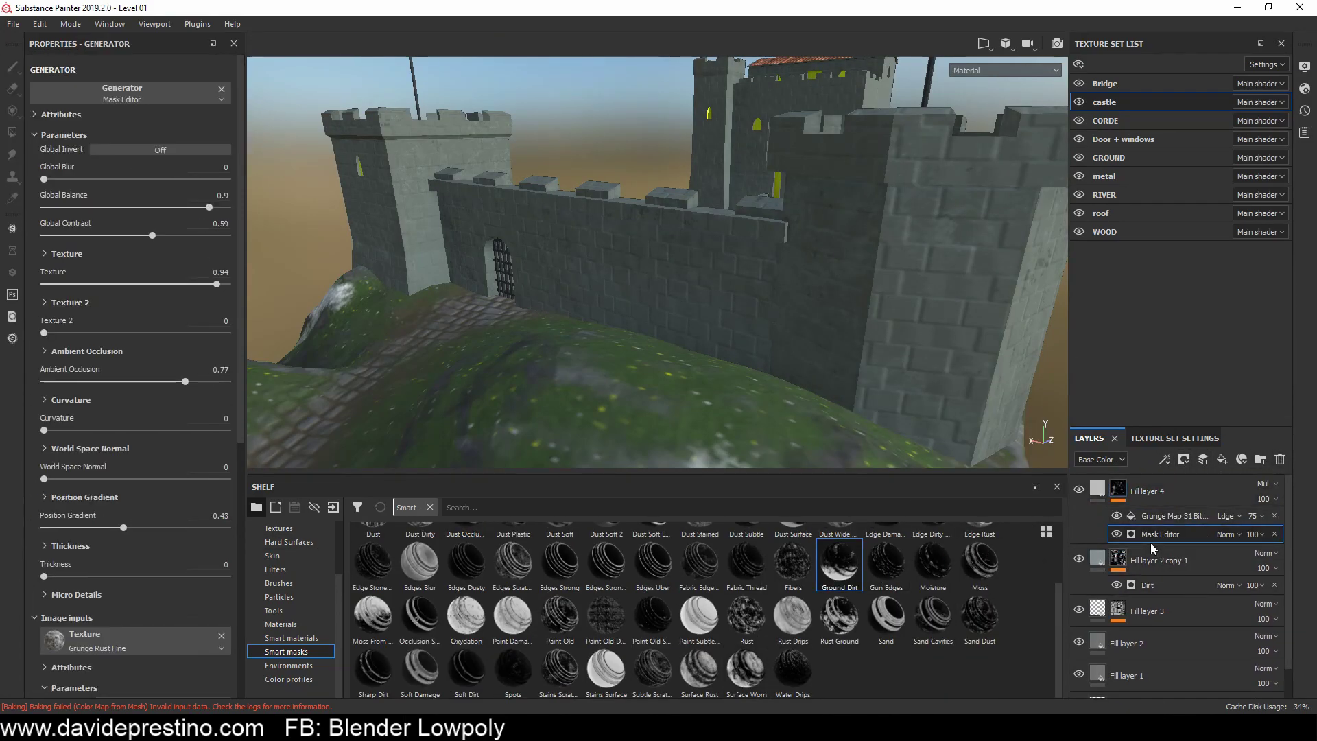
pyautogui.click(1161, 493)
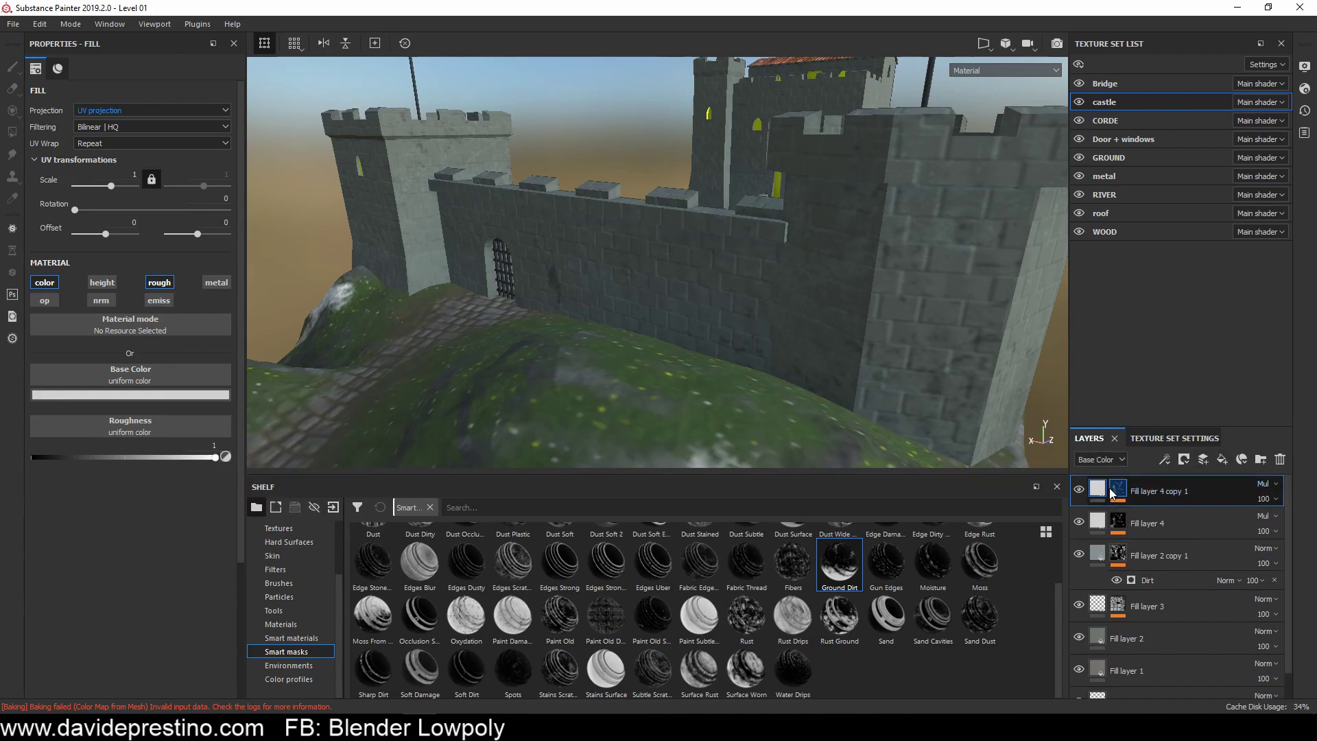
pyautogui.click(1113, 492)
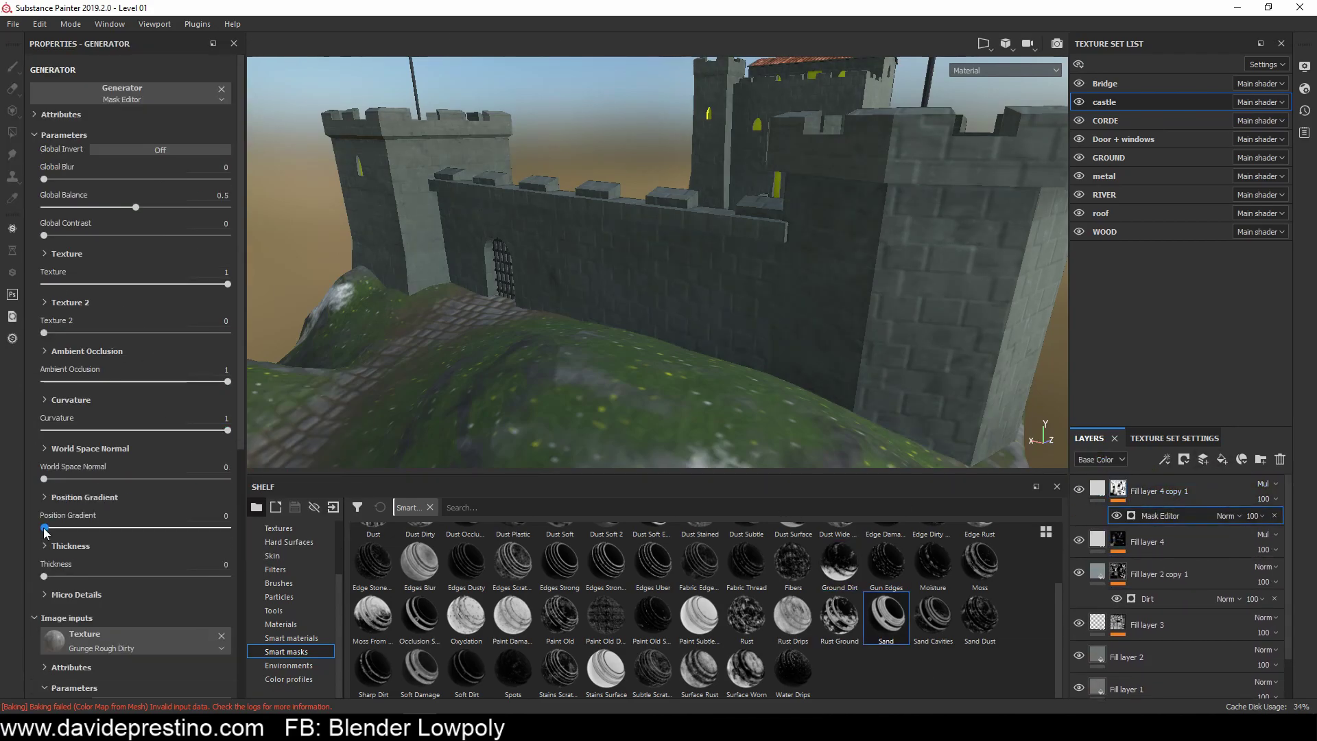
# Step: Apply edge-wear and moss smart masks to the copy, select the Dirt Brushed brush, and add Fill layer 5
pyautogui.moveTo(618, 309)
pyautogui.keyDown('alt'); pyautogui.mouseDown()
pyautogui.moveTo(733, 345)
pyautogui.moveTo(600, 309)
pyautogui.mouseUp(); pyautogui.keyUp('alt')
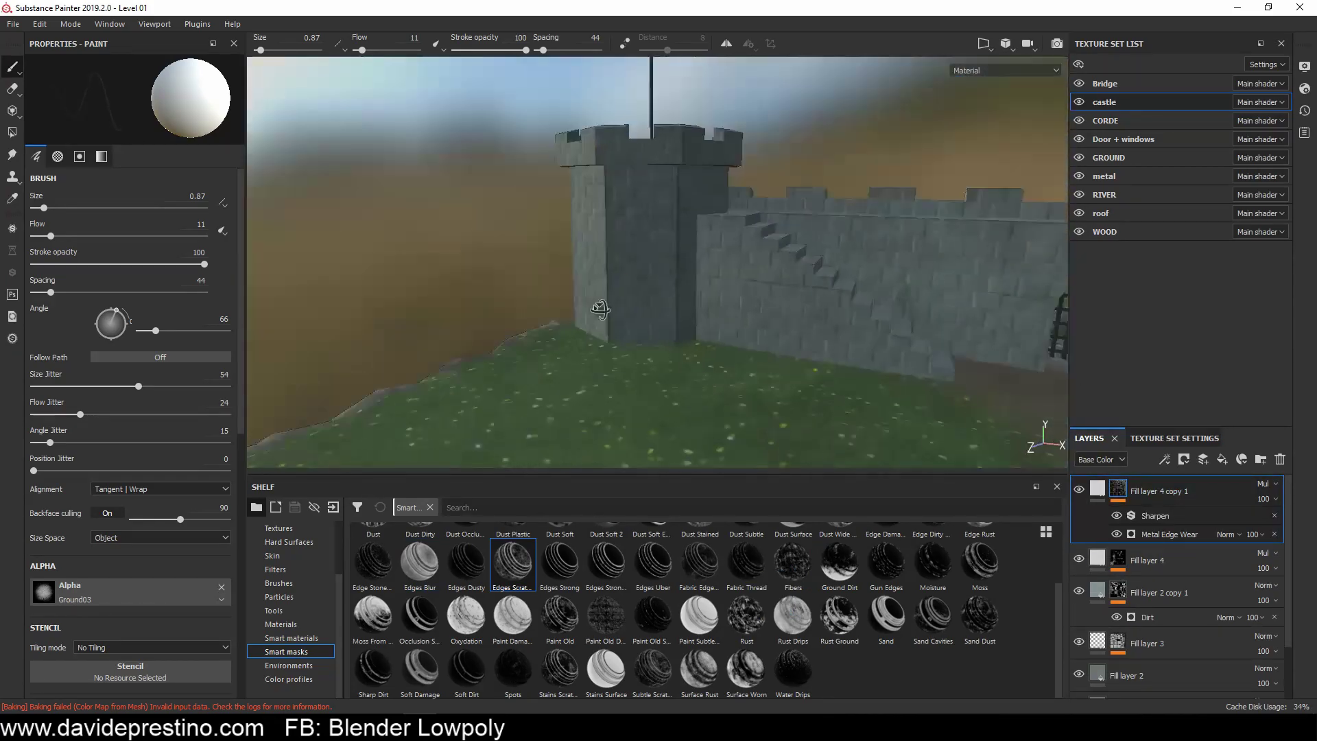
pyautogui.keyDown('alt'); pyautogui.moveTo(600, 308); pyautogui.dragTo(286, 573); pyautogui.keyUp('alt')
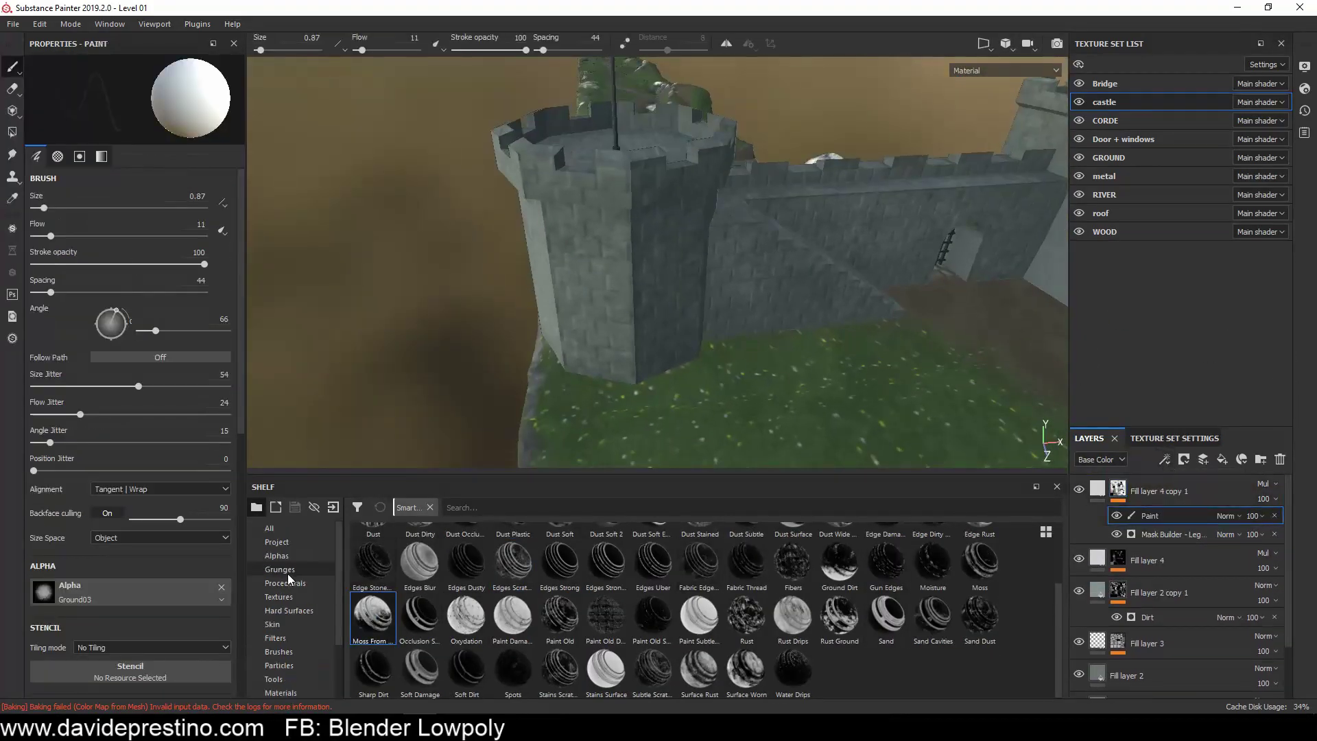
pyautogui.click(286, 582)
pyautogui.click(279, 652)
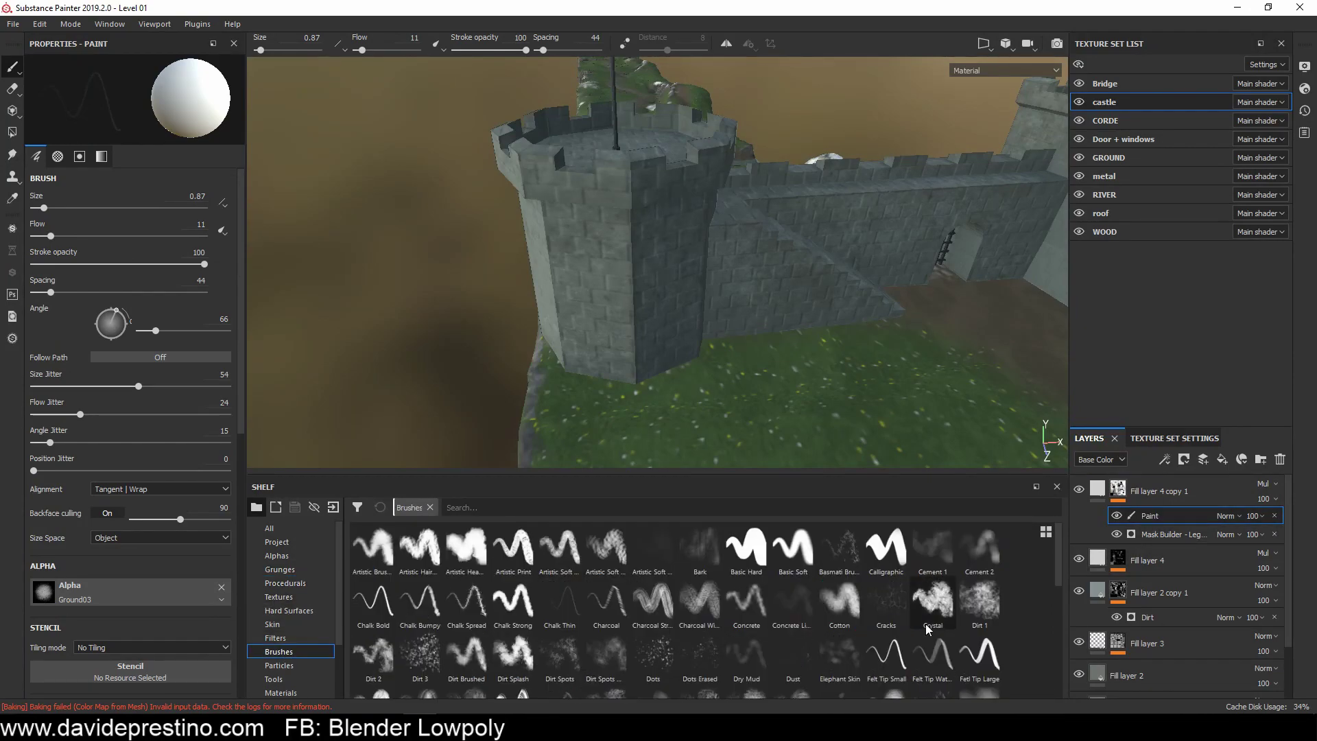
pyautogui.click(466, 655)
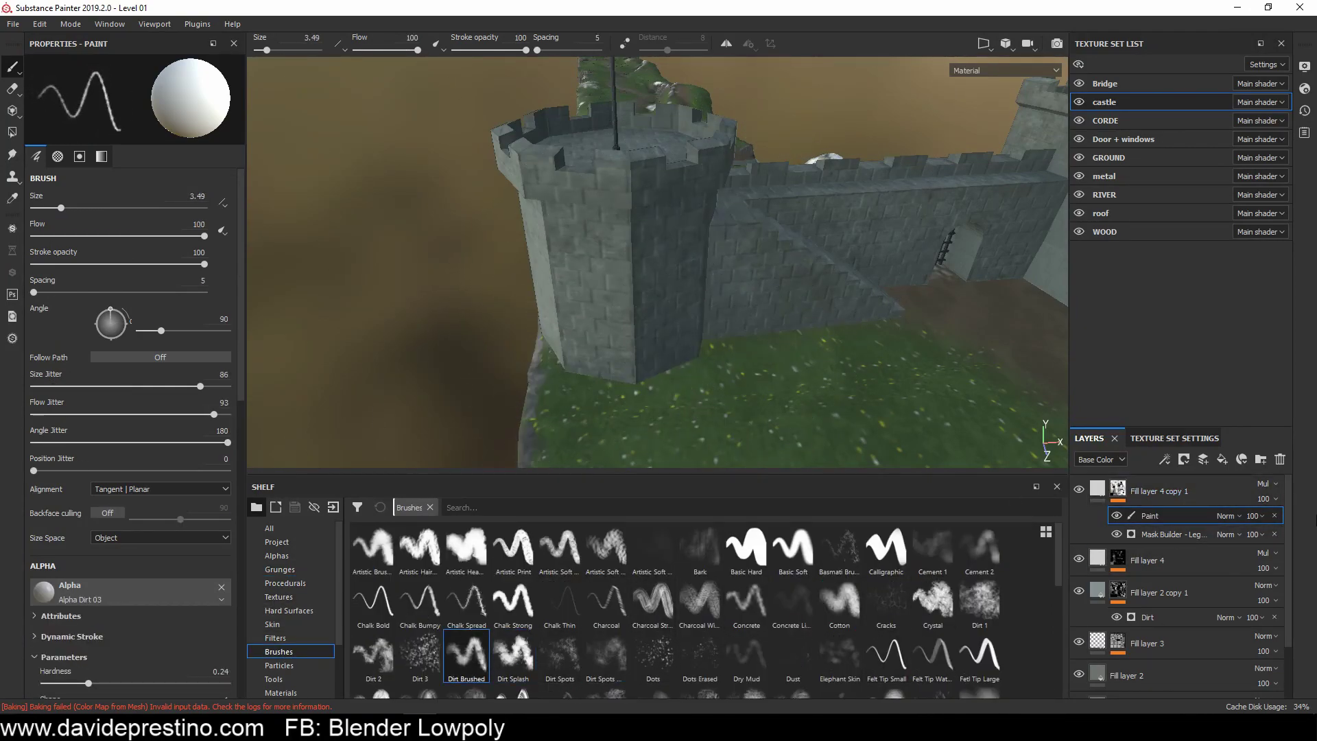
pyautogui.click(1223, 459)
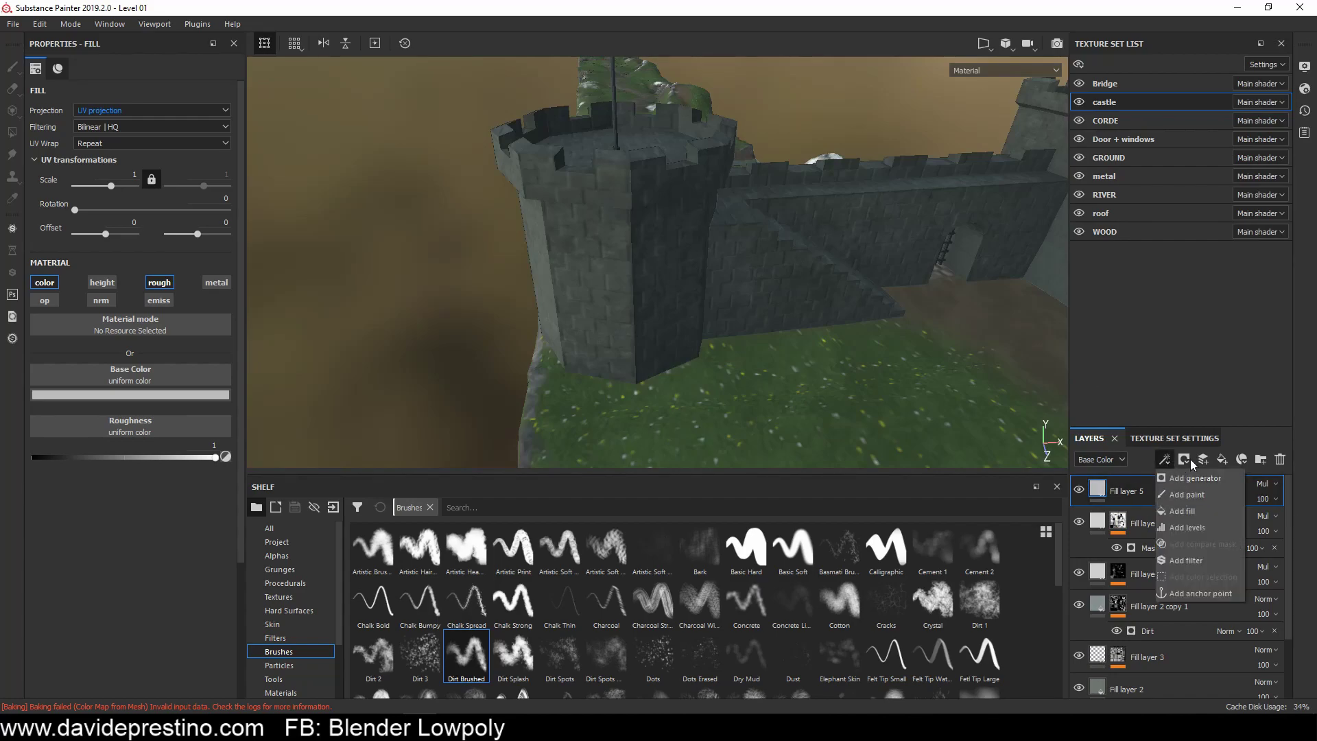
# Step: Black-mask Fill layer 5, add a paint sublayer, and try the Leaks particle brush on the walls
pyautogui.click(1186, 495)
pyautogui.keyDown('alt'); pyautogui.moveTo(722, 330); pyautogui.dragTo(988, 368); pyautogui.keyUp('alt')
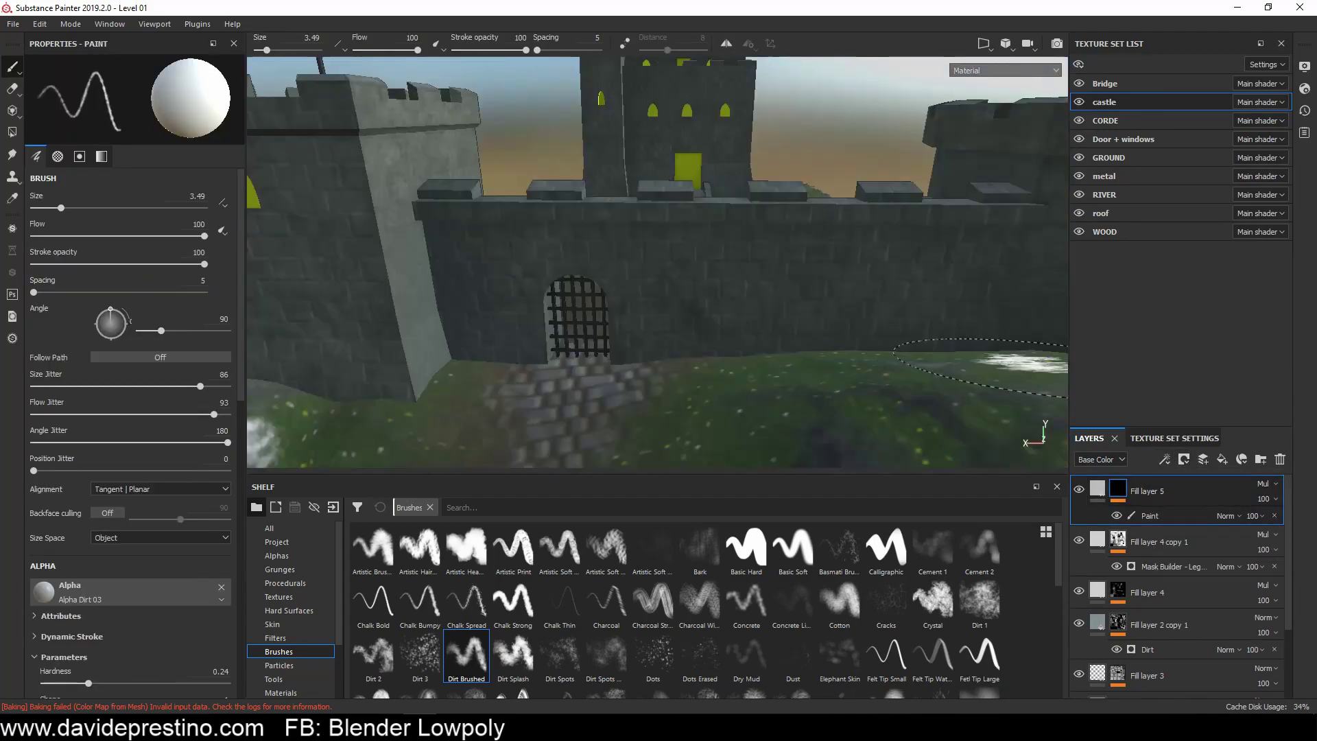
pyautogui.moveTo(473, 439)
pyautogui.keyDown('alt'); pyautogui.mouseDown()
pyautogui.moveTo(810, 170)
pyautogui.moveTo(527, 303)
pyautogui.moveTo(706, 265)
pyautogui.moveTo(927, 132)
pyautogui.moveTo(398, 500)
pyautogui.moveTo(570, 300)
pyautogui.moveTo(522, 305)
pyautogui.mouseUp(); pyautogui.keyUp('alt')
pyautogui.rightClick(1159, 492)
pyautogui.click(1194, 521)
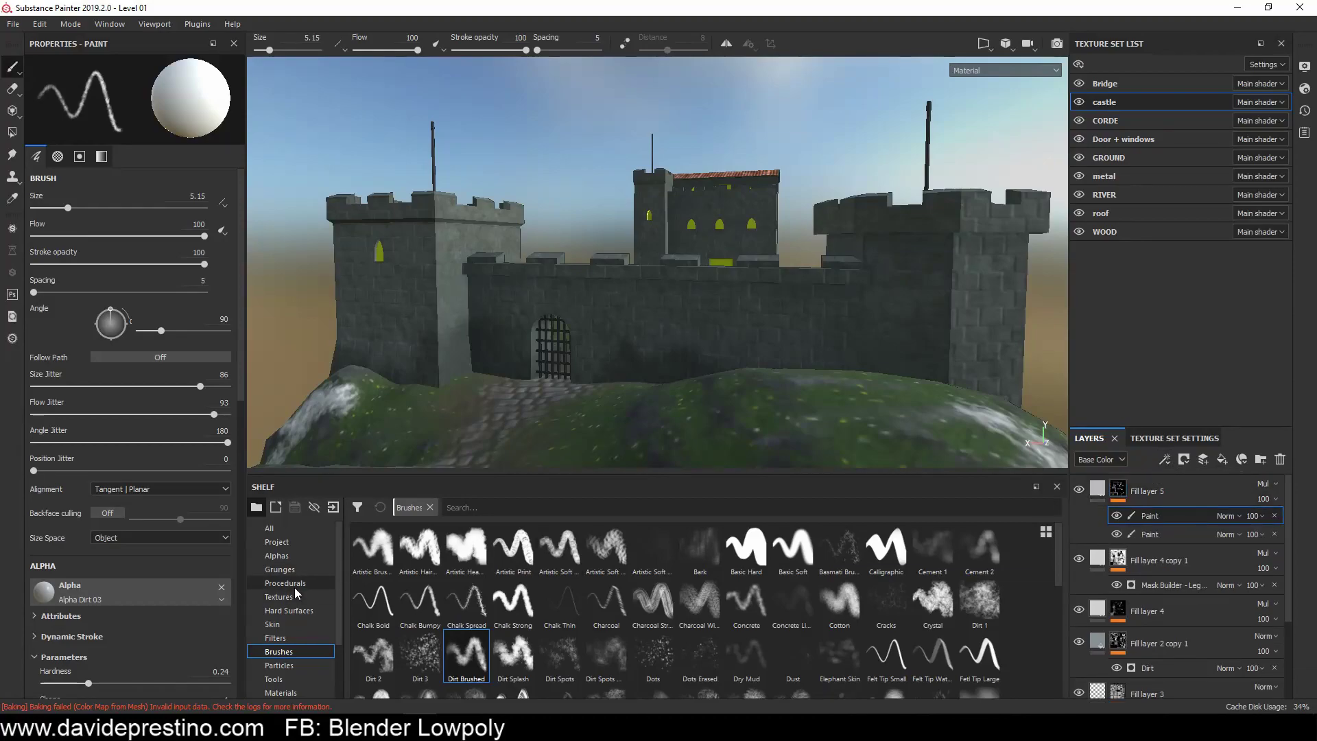
pyautogui.click(279, 665)
pyautogui.click(652, 548)
pyautogui.keyDown('alt'); pyautogui.moveTo(942, 251); pyautogui.dragTo(269, 316); pyautogui.keyUp('alt')
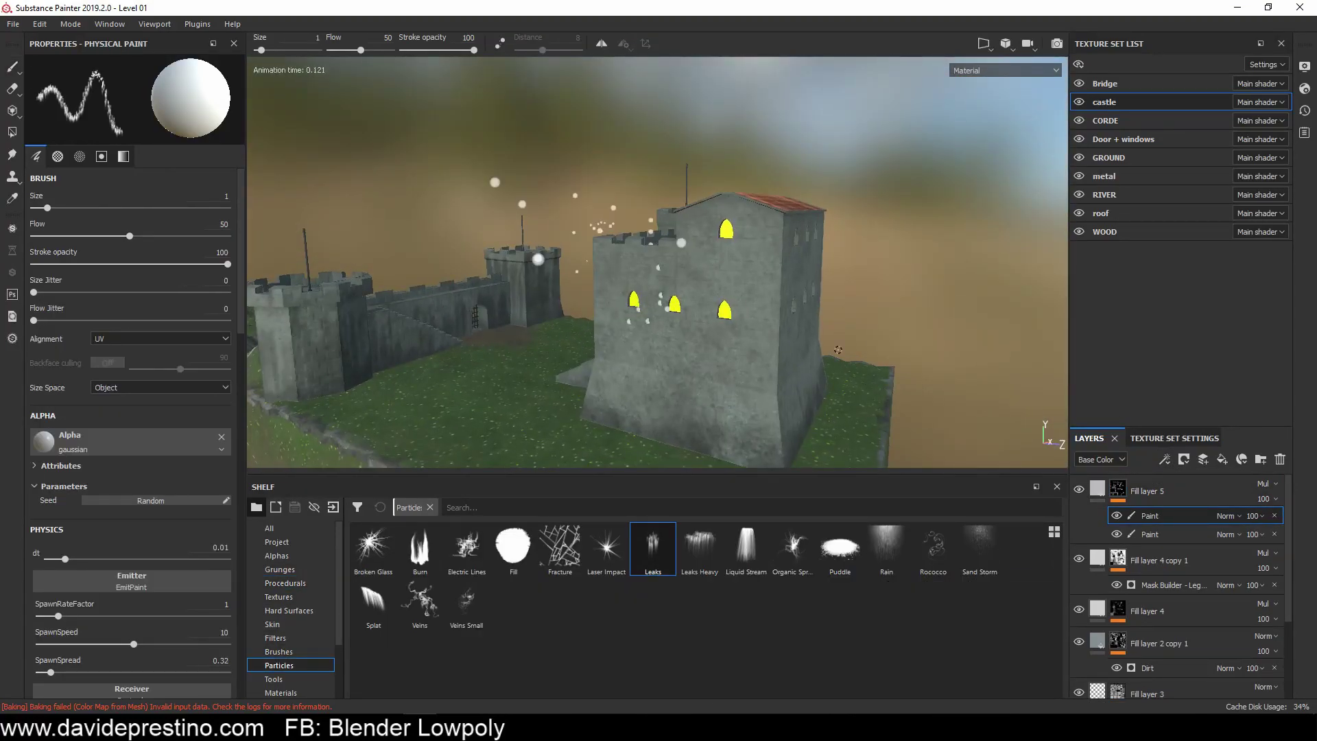
pyautogui.keyDown('alt'); pyautogui.moveTo(539, 259); pyautogui.dragTo(630, 239); pyautogui.keyUp('alt')
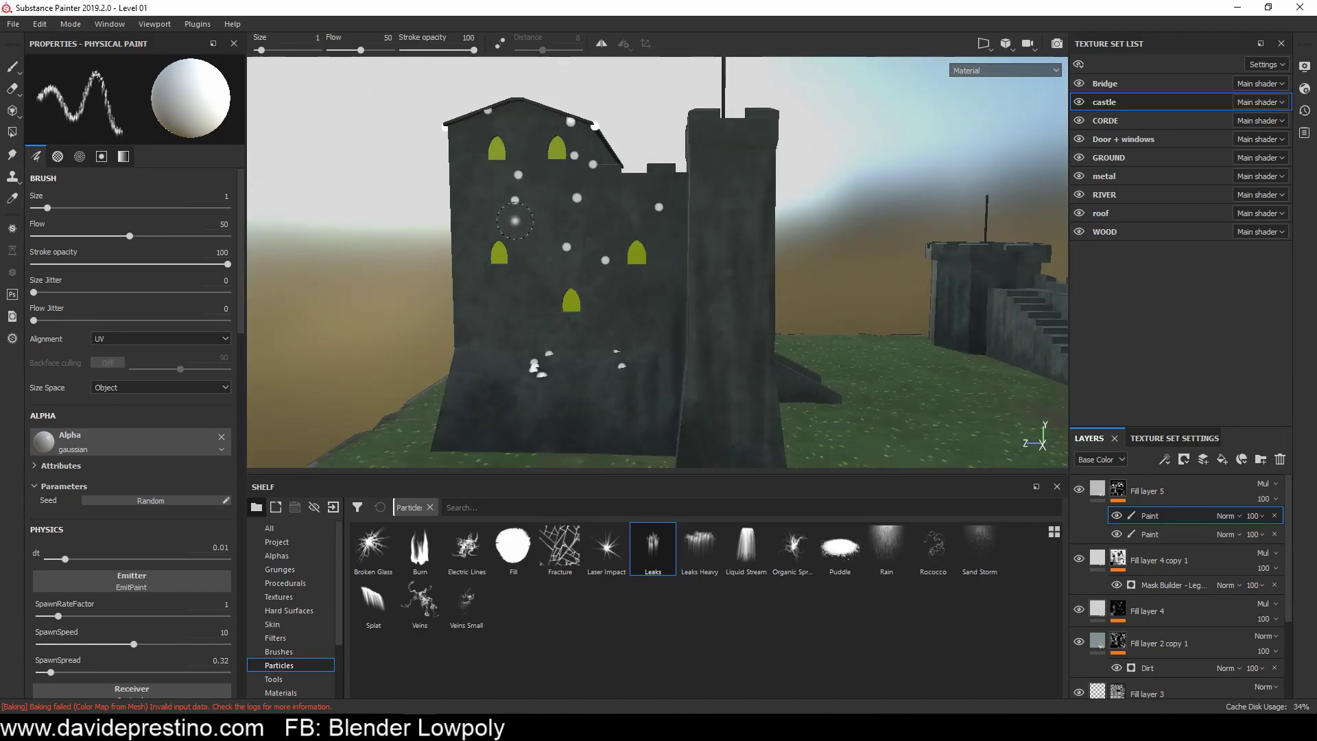
pyautogui.moveTo(515, 221)
pyautogui.keyDown('alt'); pyautogui.mouseDown()
pyautogui.moveTo(384, 233)
pyautogui.moveTo(521, 226)
pyautogui.mouseUp(); pyautogui.keyUp('alt')
# Step: Try the Rain particle brush, settle on the Basic Soft brush, and add Fill layer 6
pyautogui.click(887, 547)
pyautogui.moveTo(892, 343)
pyautogui.keyDown('alt'); pyautogui.mouseDown()
pyautogui.moveTo(1016, 146)
pyautogui.moveTo(926, 288)
pyautogui.mouseUp(); pyautogui.keyUp('alt')
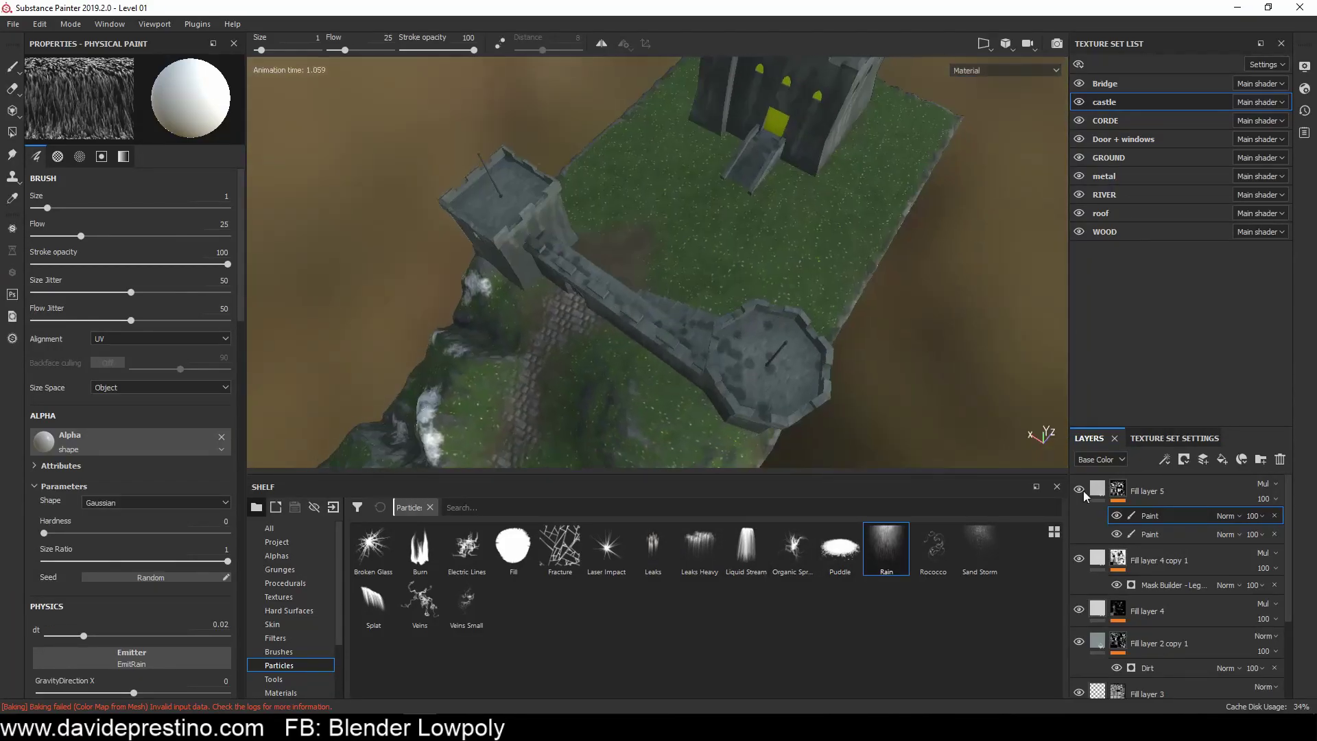
pyautogui.click(277, 556)
pyautogui.click(280, 652)
pyautogui.click(746, 549)
pyautogui.scroll(2, 773, 347)
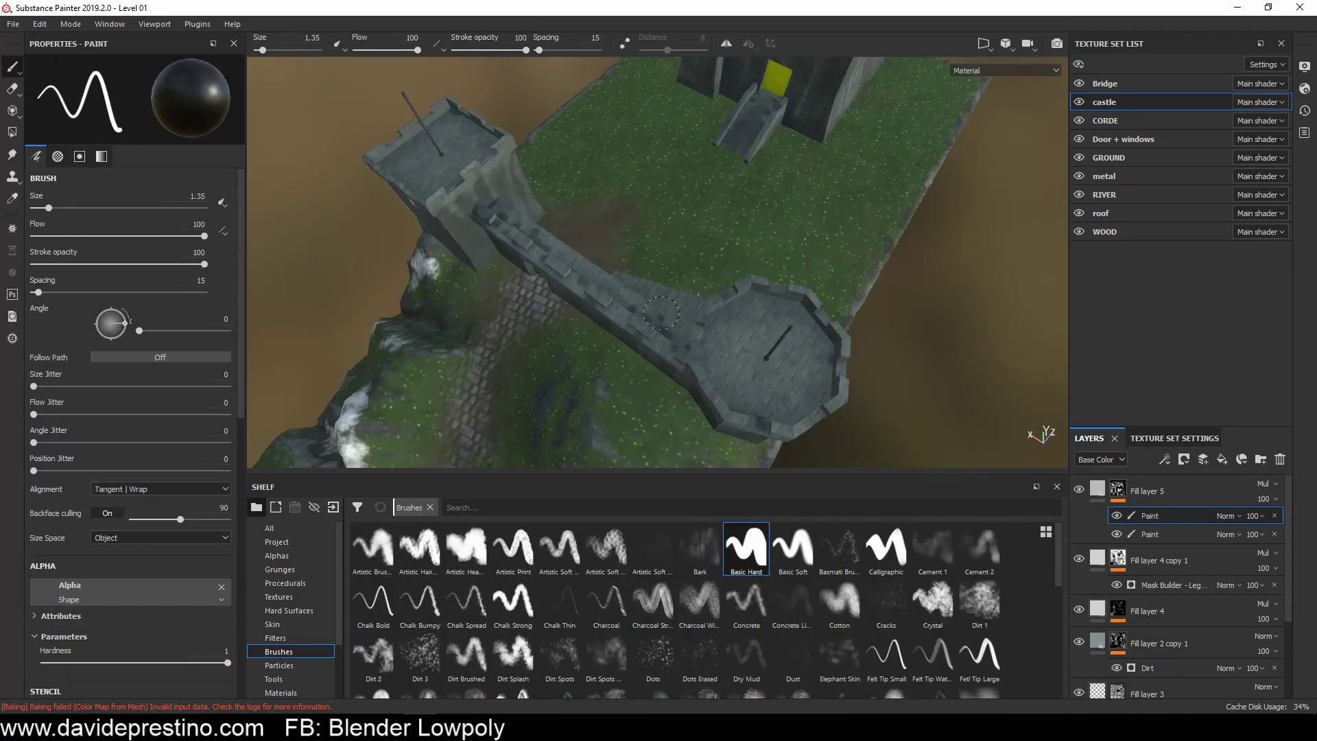
pyautogui.click(793, 549)
pyautogui.moveTo(782, 377)
pyautogui.keyDown('alt'); pyautogui.mouseDown()
pyautogui.moveTo(523, 300)
pyautogui.moveTo(618, 384)
pyautogui.mouseUp(); pyautogui.keyUp('alt')
pyautogui.click(1223, 459)
# Step: Turn off Fill layer 6's height, black-mask it, and apply the Sharp Dirt smart mask
pyautogui.click(102, 282)
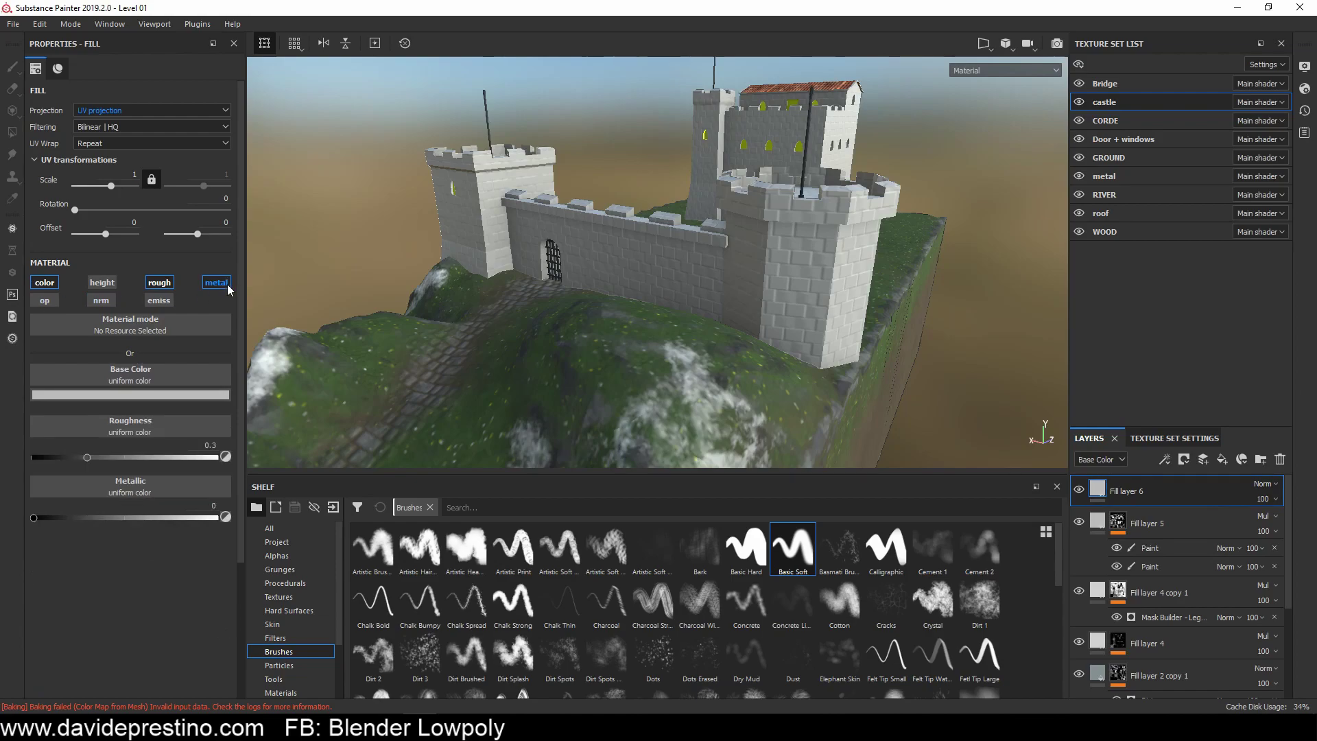
pyautogui.click(1266, 484)
pyautogui.click(1262, 249)
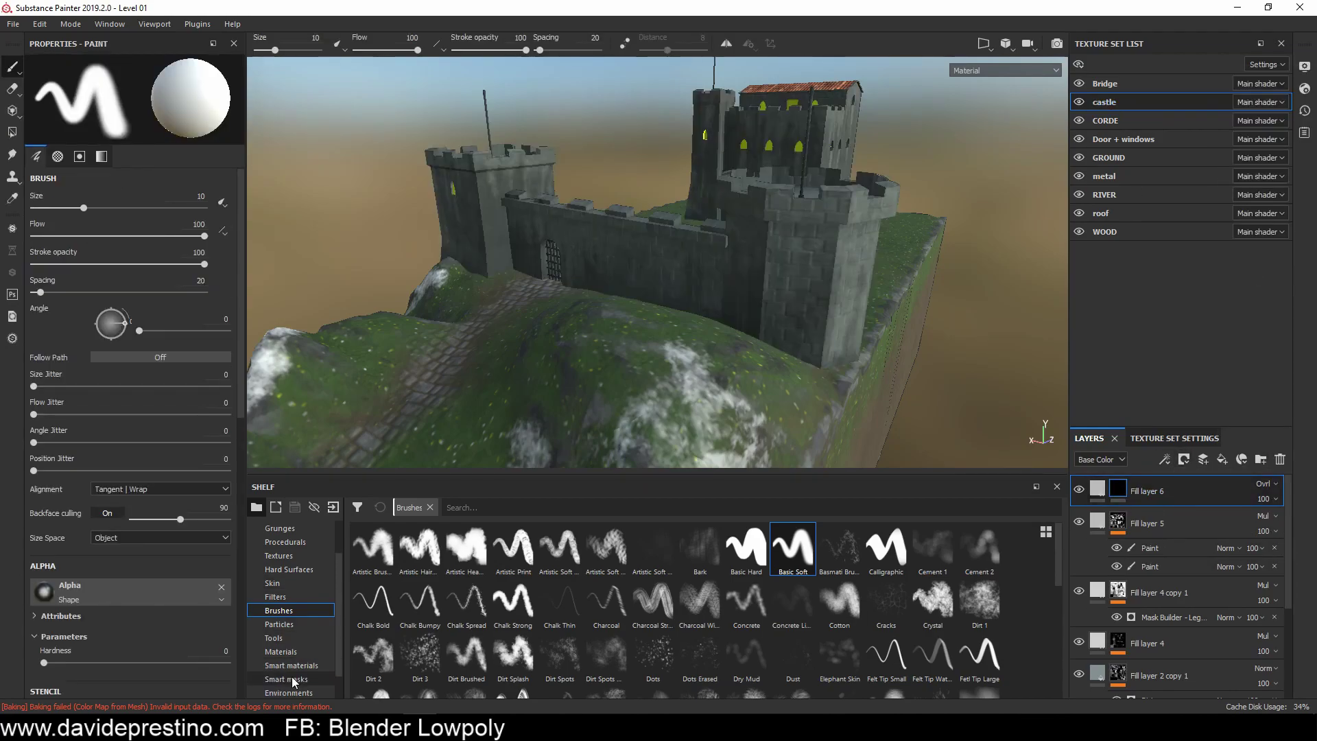
pyautogui.click(294, 679)
pyautogui.scroll(-1, 686, 604)
pyautogui.moveTo(933, 614); pyautogui.dragTo(1152, 491)
pyautogui.keyDown('alt'); pyautogui.moveTo(844, 343); pyautogui.dragTo(755, 206); pyautogui.keyUp('alt')
pyautogui.moveTo(700, 616); pyautogui.dragTo(1153, 490)
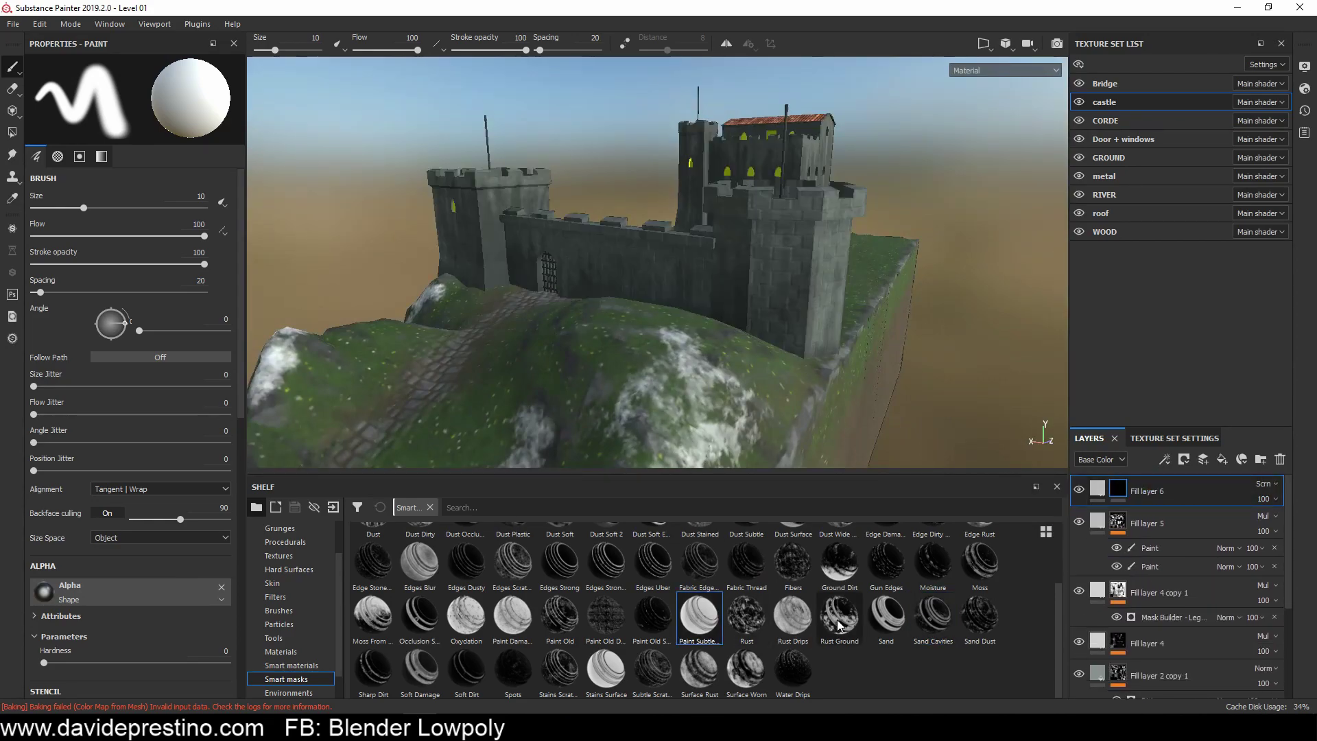
pyautogui.moveTo(374, 669); pyautogui.dragTo(1152, 490)
pyautogui.keyDown('alt'); pyautogui.moveTo(755, 275); pyautogui.dragTo(686, 240); pyautogui.keyUp('alt')
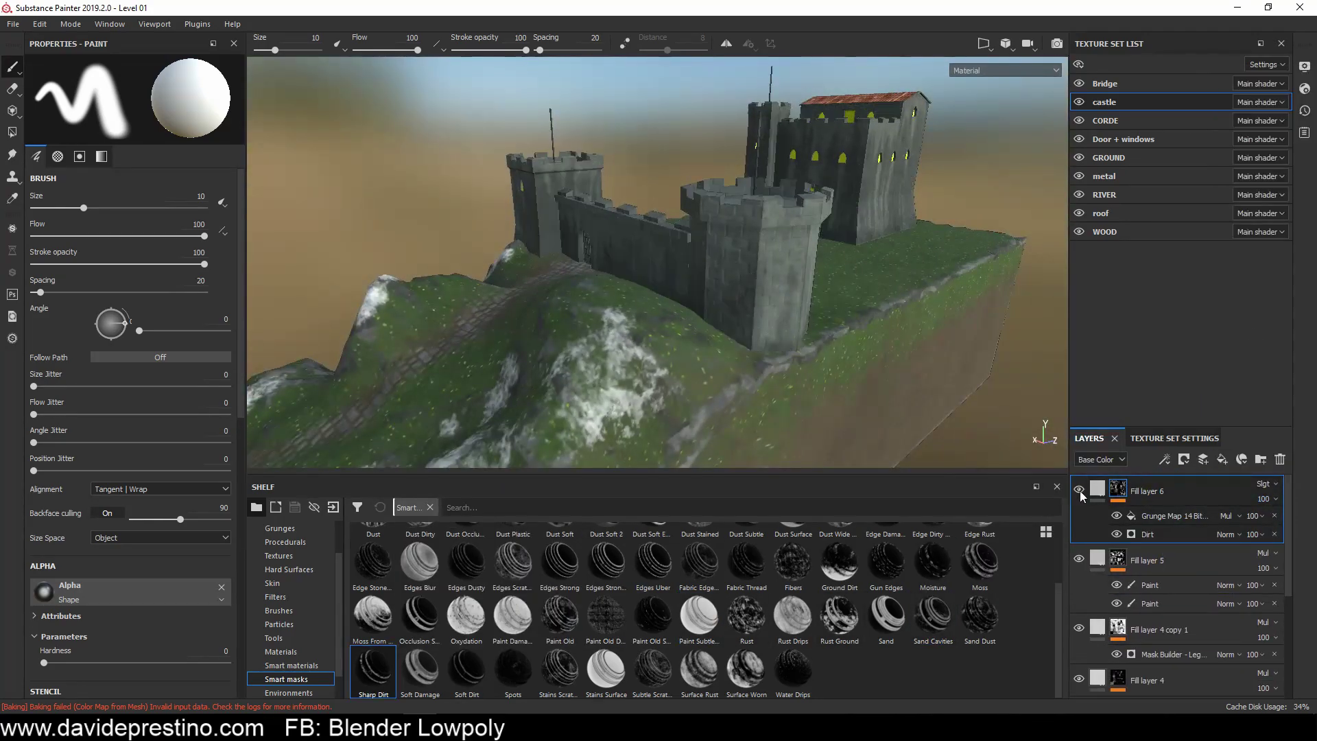
# Step: Set Fill layer 6 to Tint blending and darken its grime base colour
pyautogui.click(1263, 484)
pyautogui.click(1231, 429)
pyautogui.click(1264, 484)
pyautogui.click(1255, 291)
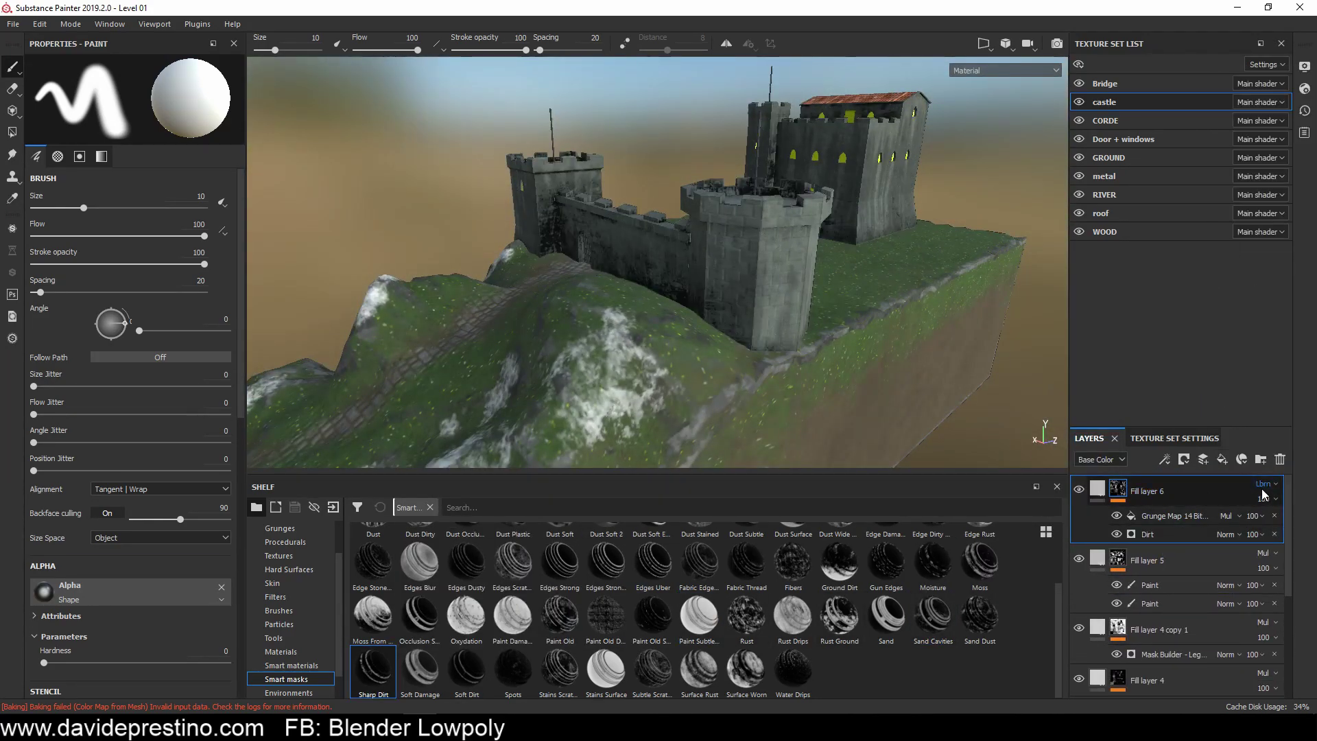
pyautogui.click(1263, 484)
pyautogui.click(1239, 341)
pyautogui.click(1263, 484)
pyautogui.click(1226, 394)
pyautogui.click(192, 396)
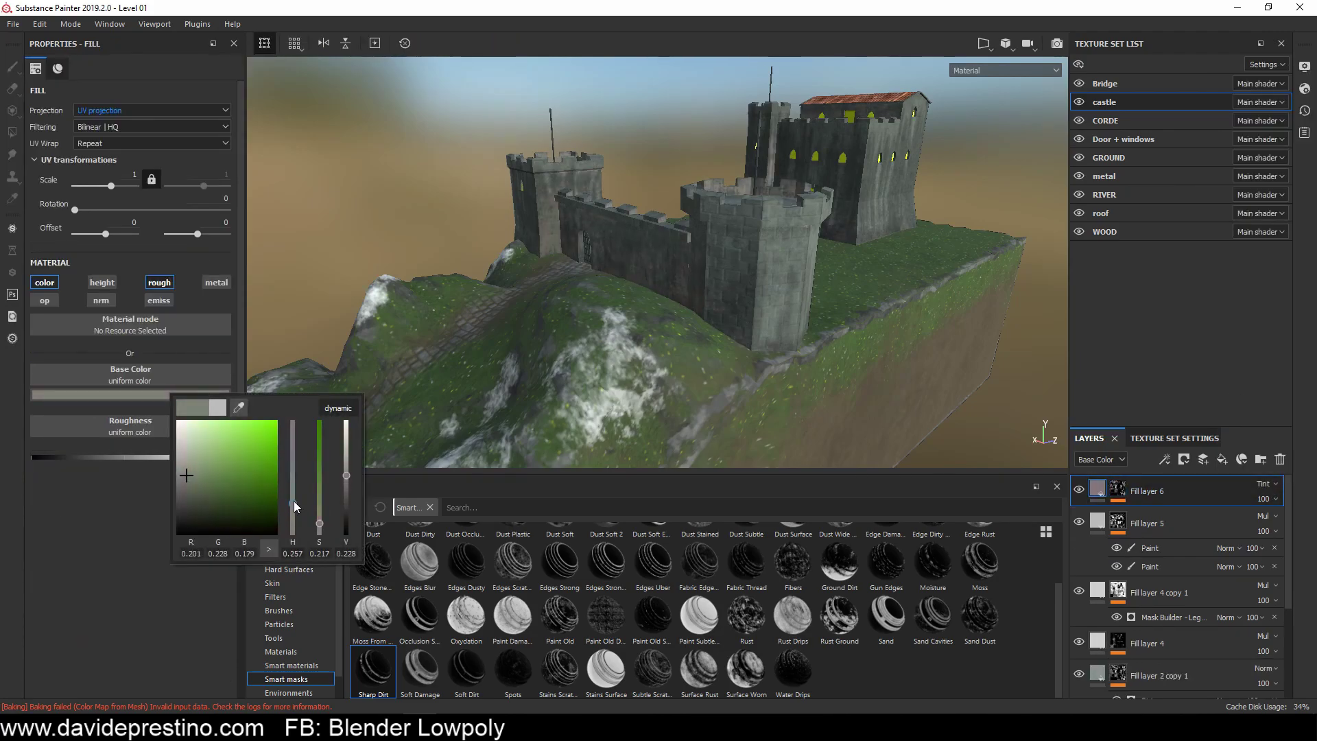
pyautogui.click(197, 495)
pyautogui.keyDown('alt'); pyautogui.moveTo(585, 294); pyautogui.dragTo(1226, 529); pyautogui.keyUp('alt')
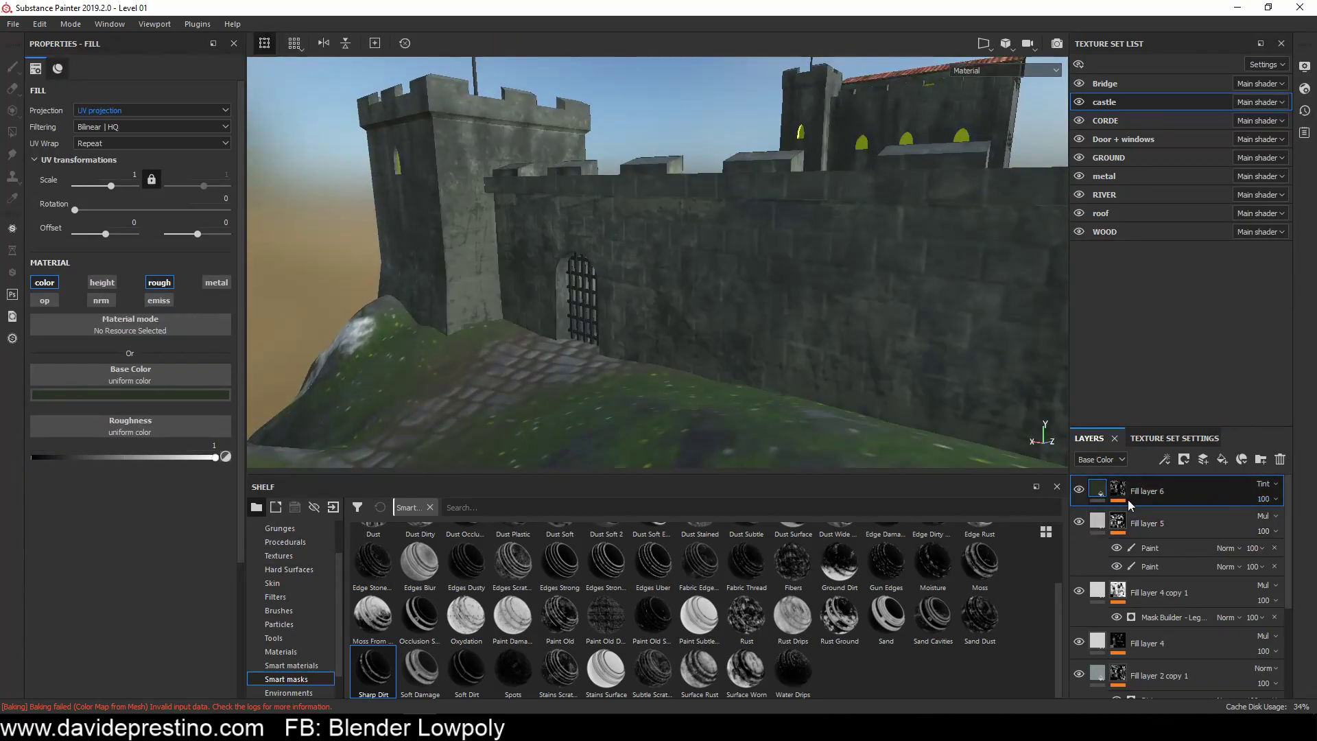
pyautogui.keyDown('alt'); pyautogui.moveTo(705, 265); pyautogui.dragTo(538, 347); pyautogui.keyUp('alt')
# Step: Apply the Occlusion smart mask to Fill layer 5 copy 1, then black-mask Fill layer 6 in the WOOD set
pyautogui.click(1136, 560)
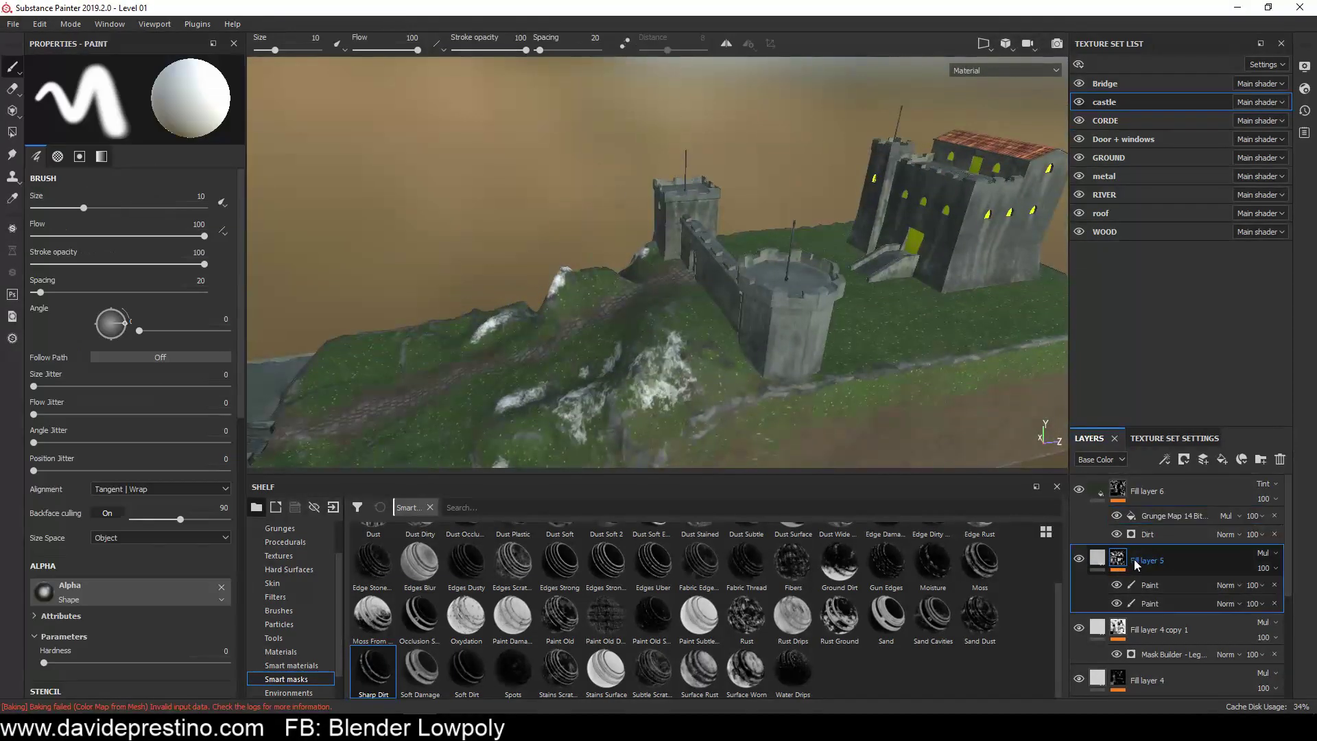
pyautogui.click(480, 507)
pyautogui.write('oc')
pyautogui.moveTo(607, 547); pyautogui.dragTo(1167, 561)
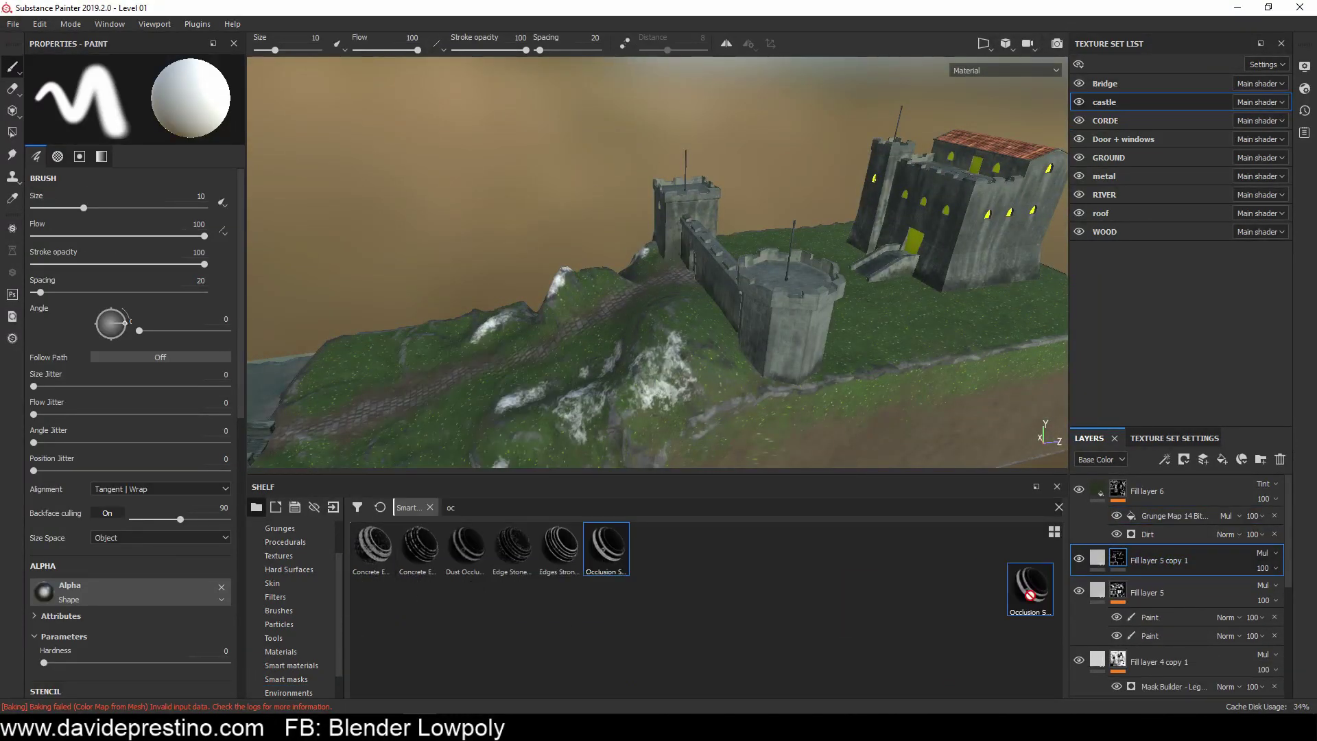
pyautogui.moveTo(945, 233)
pyautogui.keyDown('alt'); pyautogui.mouseDown()
pyautogui.moveTo(686, 363)
pyautogui.moveTo(559, 373)
pyautogui.moveTo(603, 323)
pyautogui.mouseUp(); pyautogui.keyUp('alt')
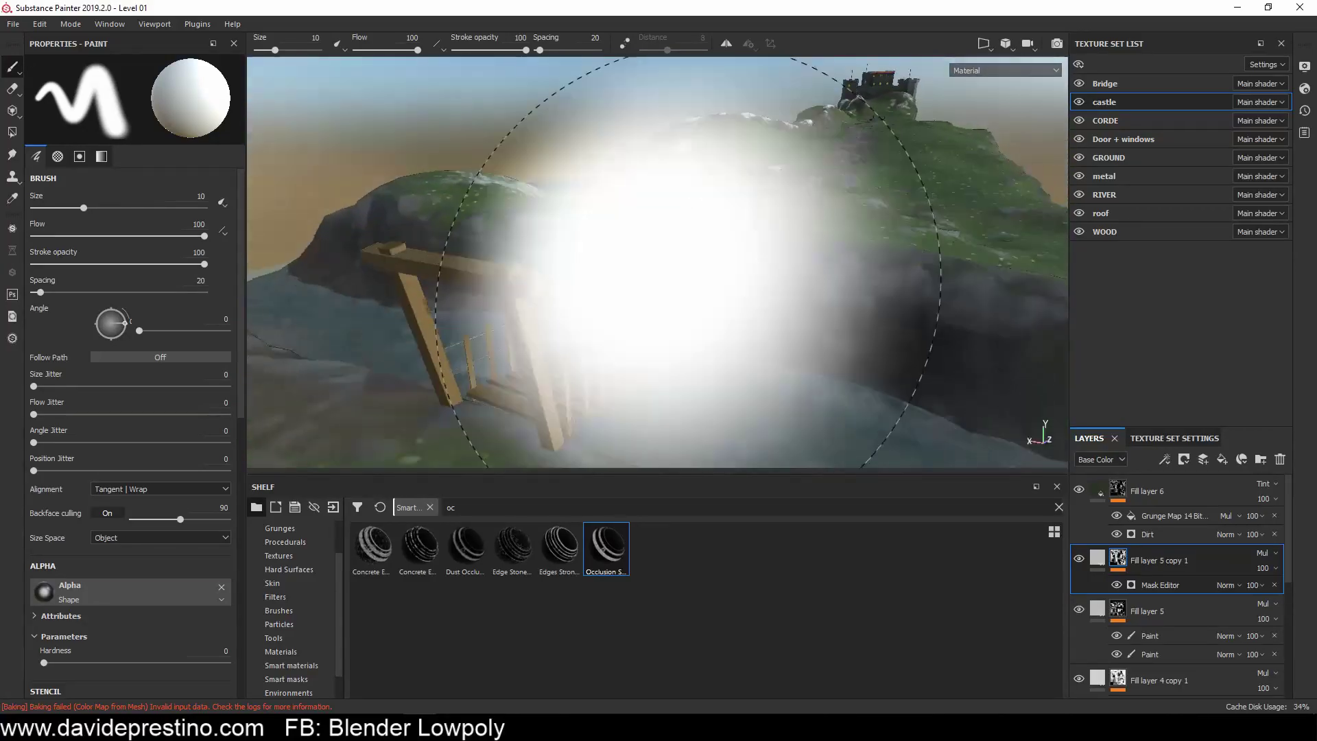
pyautogui.click(1104, 231)
pyautogui.keyDown('alt'); pyautogui.moveTo(770, 320); pyautogui.dragTo(708, 467); pyautogui.keyUp('alt')
pyautogui.click(1185, 459)
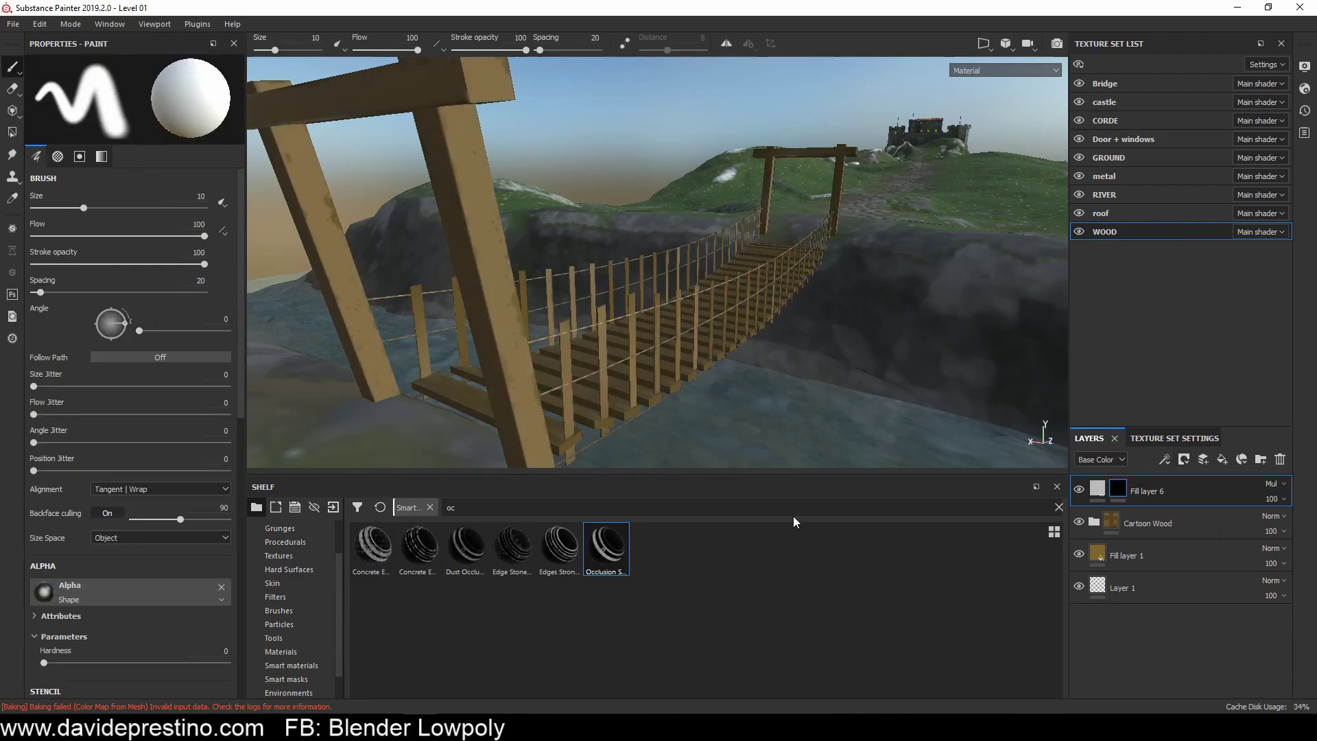
# Step: Apply the Dirt and Surface Worn smart masks to the bridge's Fill layer 6
pyautogui.click(1059, 507)
pyautogui.click(286, 678)
pyautogui.moveTo(560, 549); pyautogui.dragTo(1151, 506)
pyautogui.click(199, 394)
pyautogui.keyDown('alt'); pyautogui.moveTo(549, 309); pyautogui.dragTo(652, 274); pyautogui.keyUp('alt')
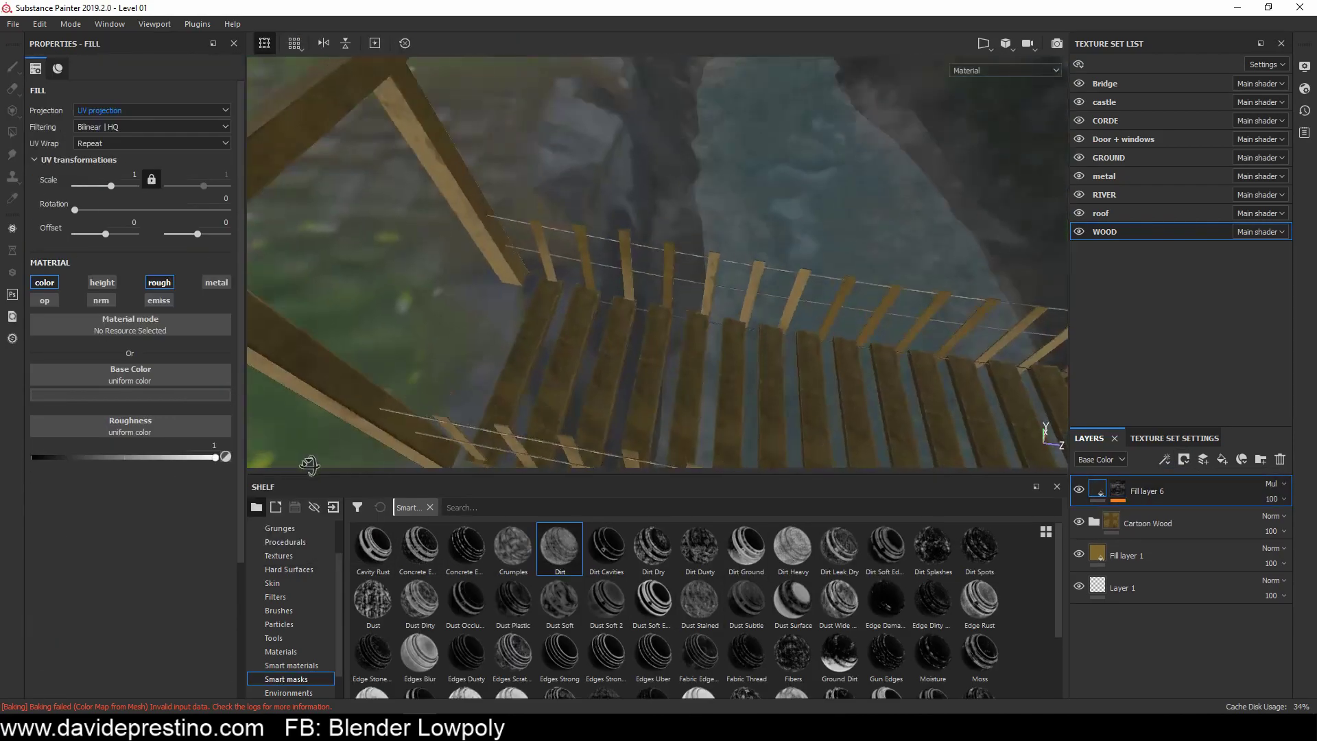
pyautogui.scroll(-2, 793, 562)
pyautogui.moveTo(1164, 499); pyautogui.dragTo(1165, 499)
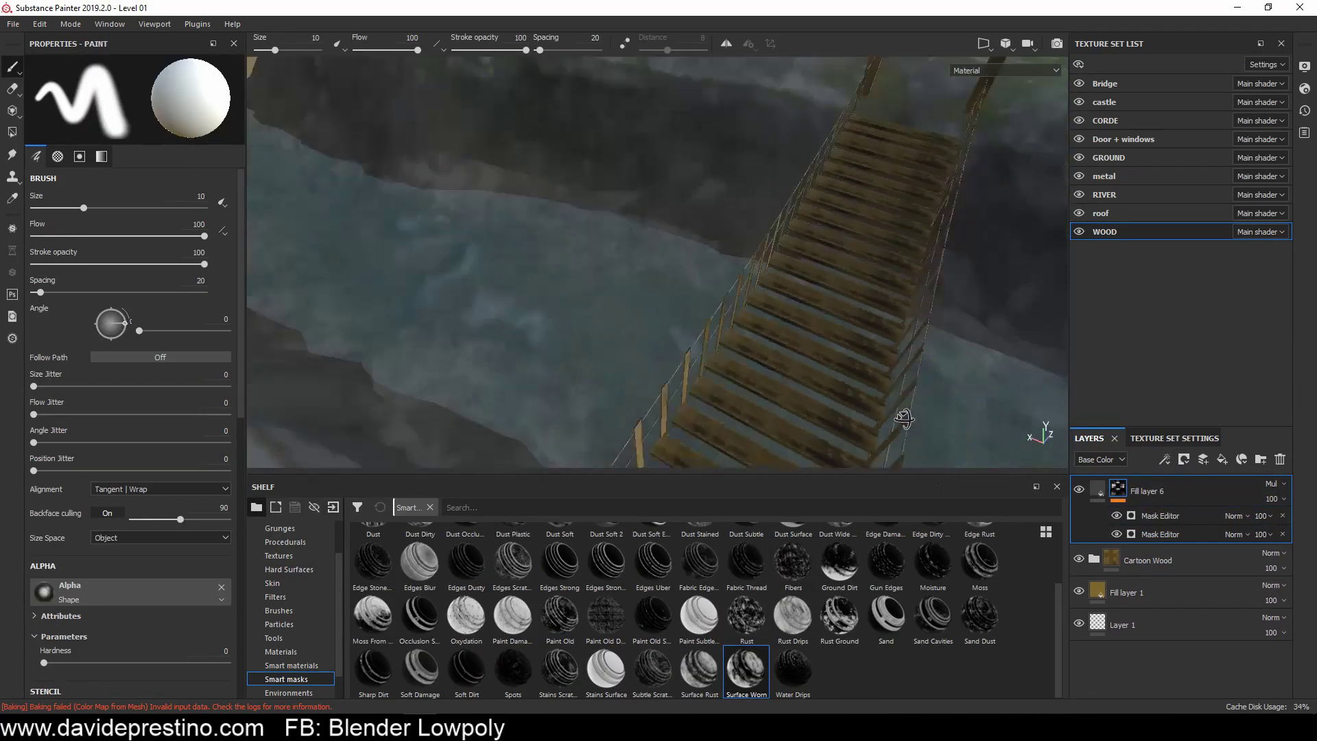
pyautogui.moveTo(659, 308)
pyautogui.keyDown('alt'); pyautogui.mouseDown()
pyautogui.moveTo(885, 328)
pyautogui.moveTo(853, 270)
pyautogui.moveTo(882, 318)
pyautogui.moveTo(957, 199)
pyautogui.mouseUp(); pyautogui.keyUp('alt')
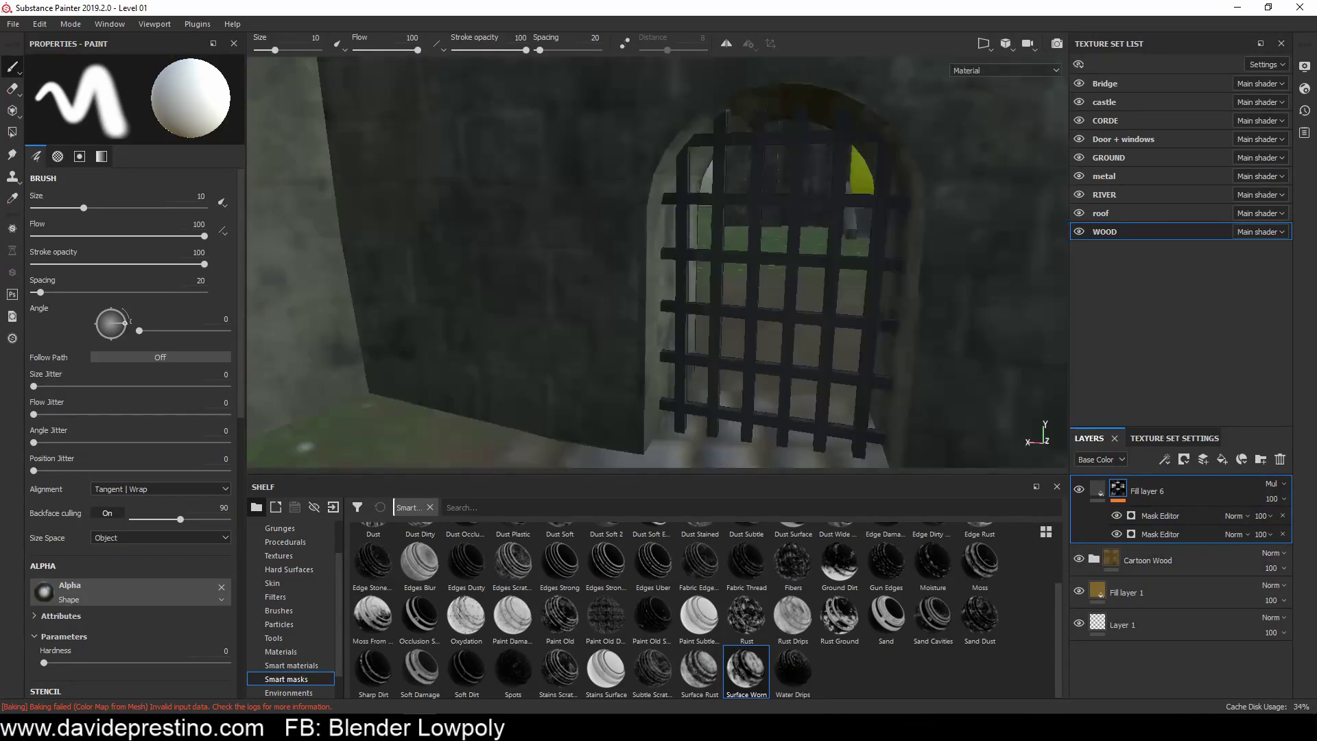
# Step: Look through the metal texture set, then move to the Door + windows texture set
pyautogui.click(1104, 176)
pyautogui.click(292, 665)
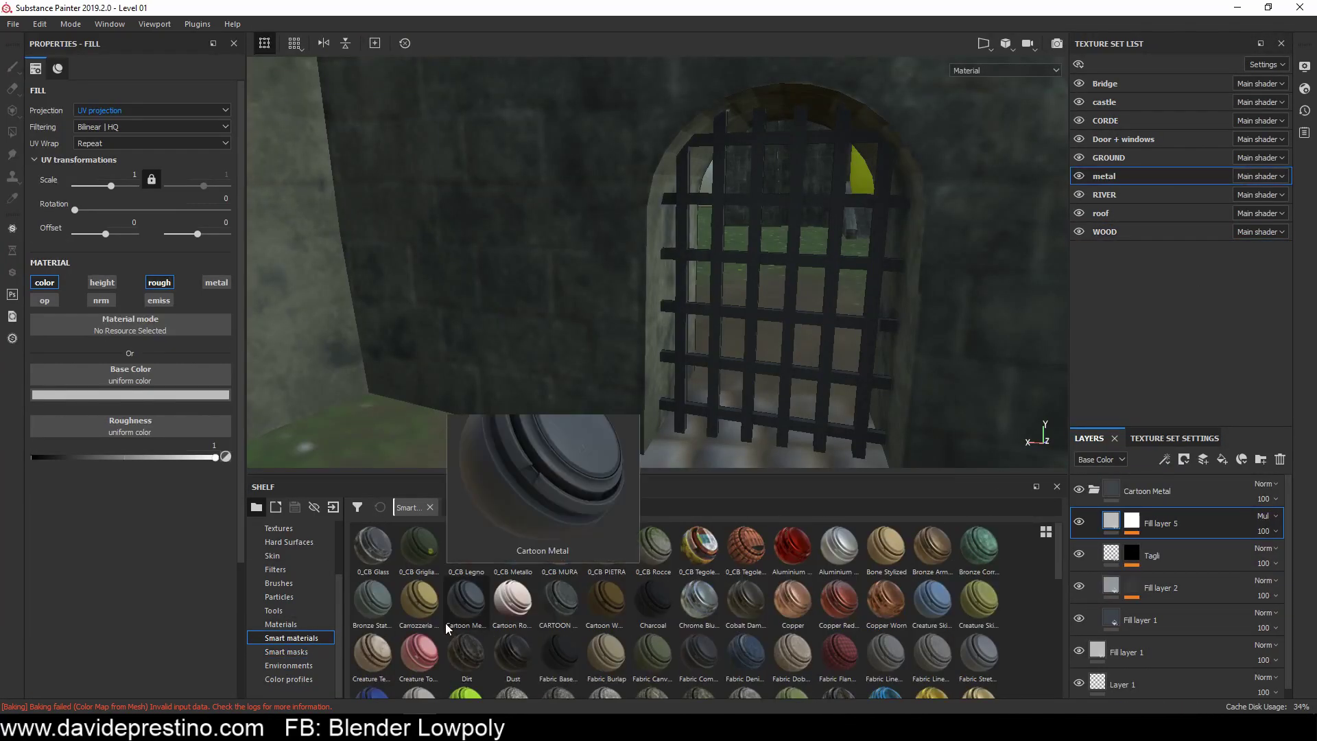
pyautogui.click(1094, 489)
pyautogui.press('f')
pyautogui.click(1139, 140)
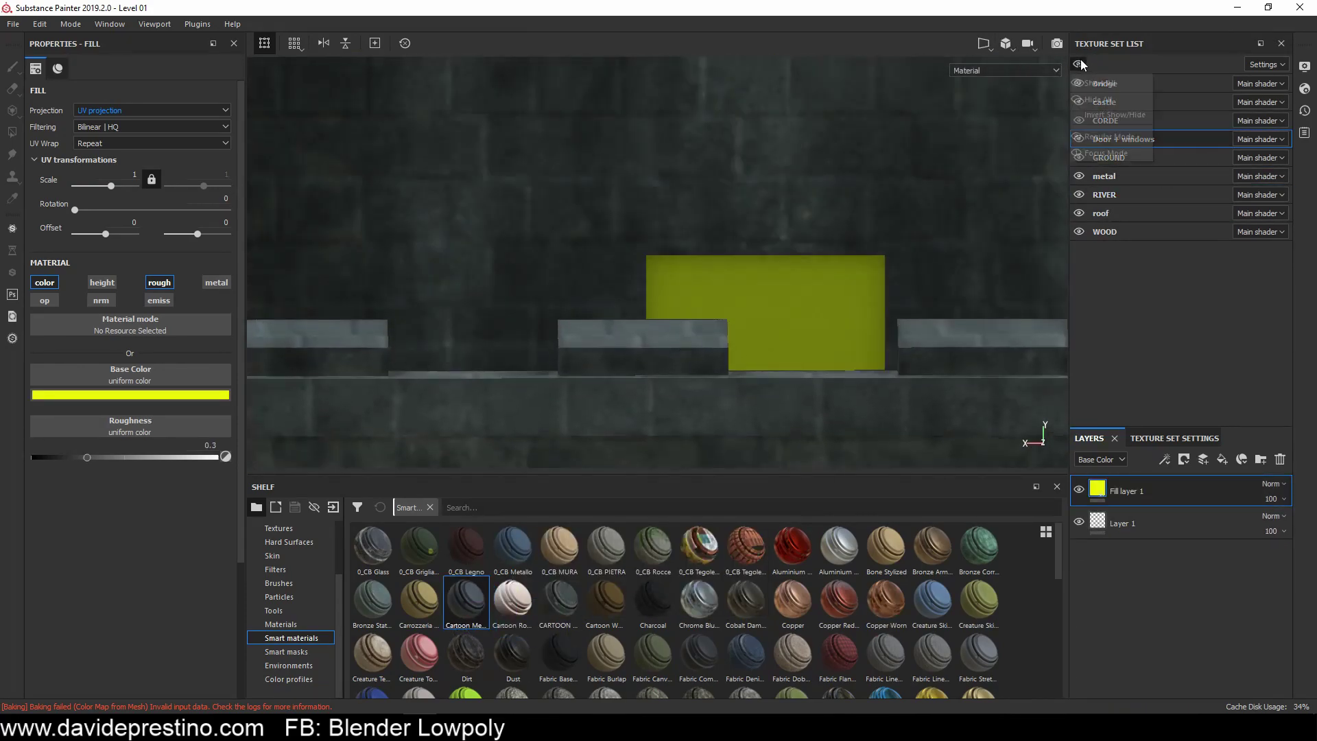
# Step: Isolate the door panel and give a new fill layer a dark reddish-brown base colour
pyautogui.click(1079, 139)
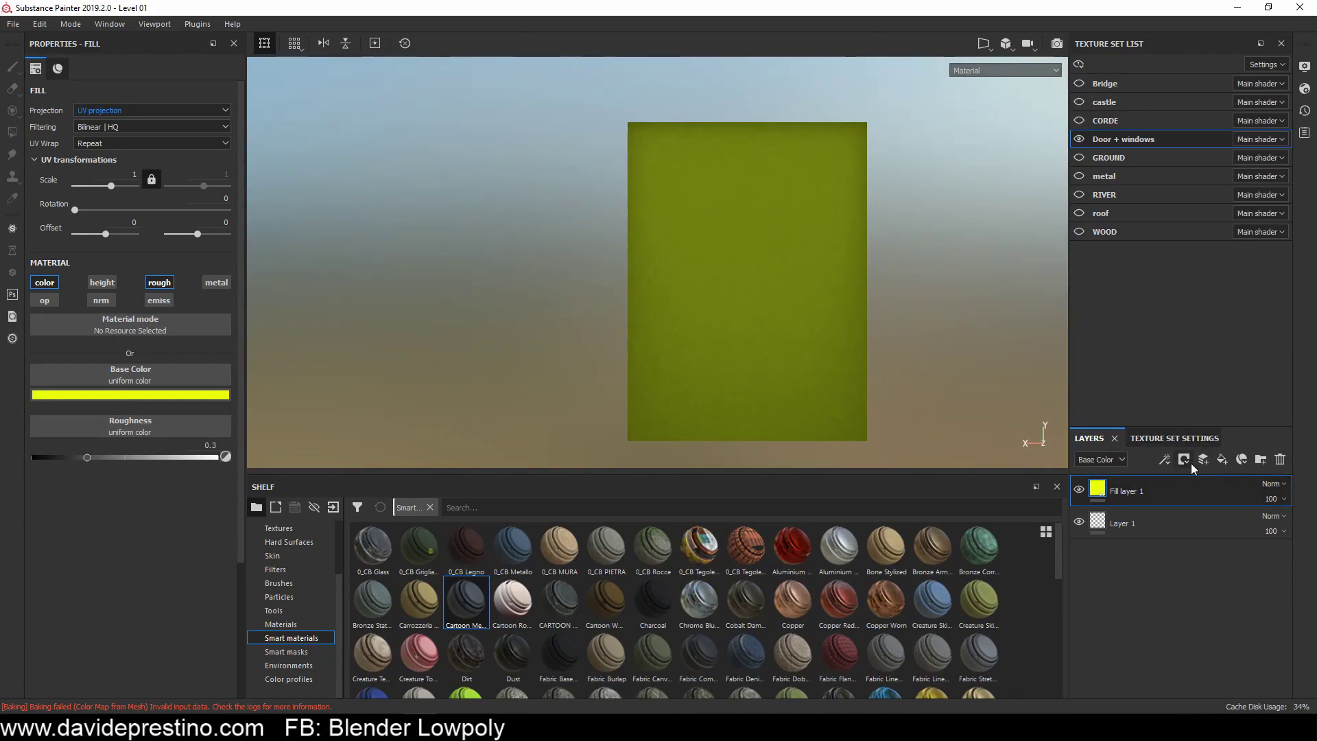
pyautogui.click(1202, 464)
pyautogui.click(168, 394)
pyautogui.click(151, 479)
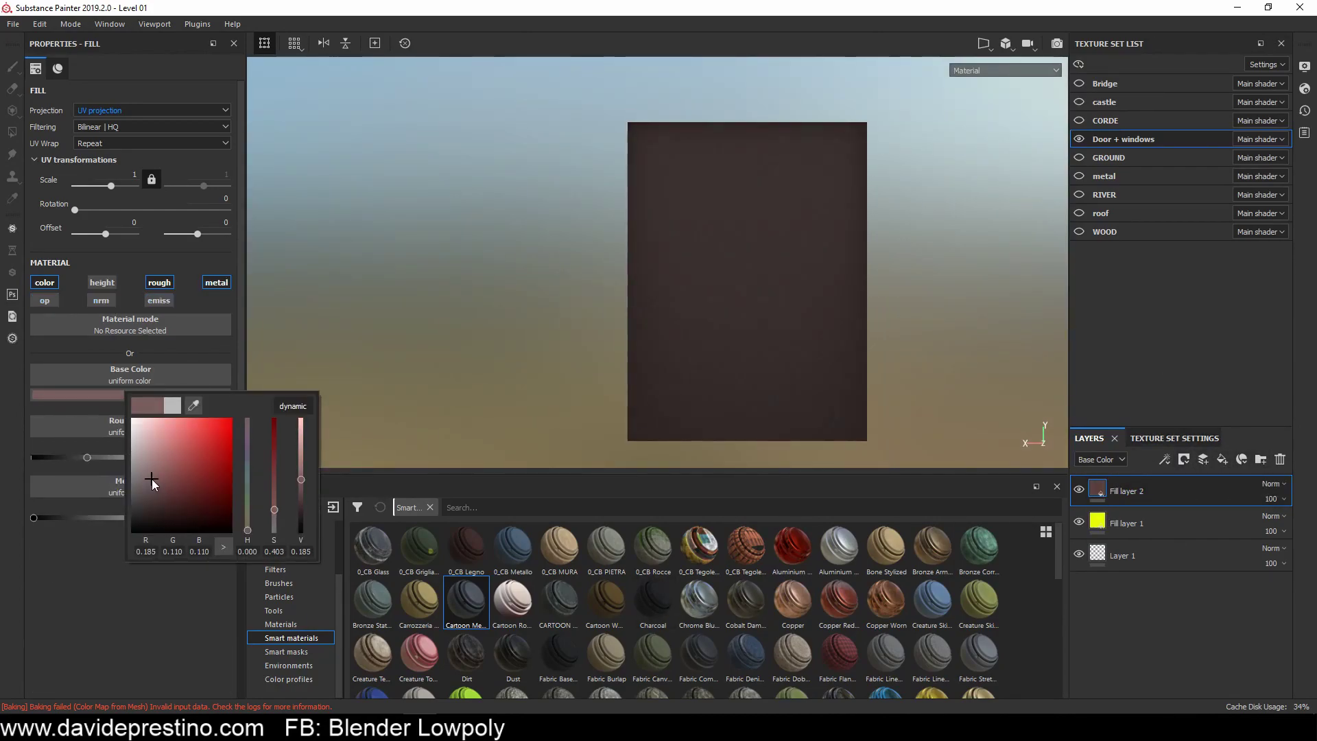
# Step: Add a black-masked fill layer with a fill effect driven by the Wood 01 procedural grain
pyautogui.click(1222, 459)
pyautogui.click(1241, 459)
pyautogui.click(1164, 459)
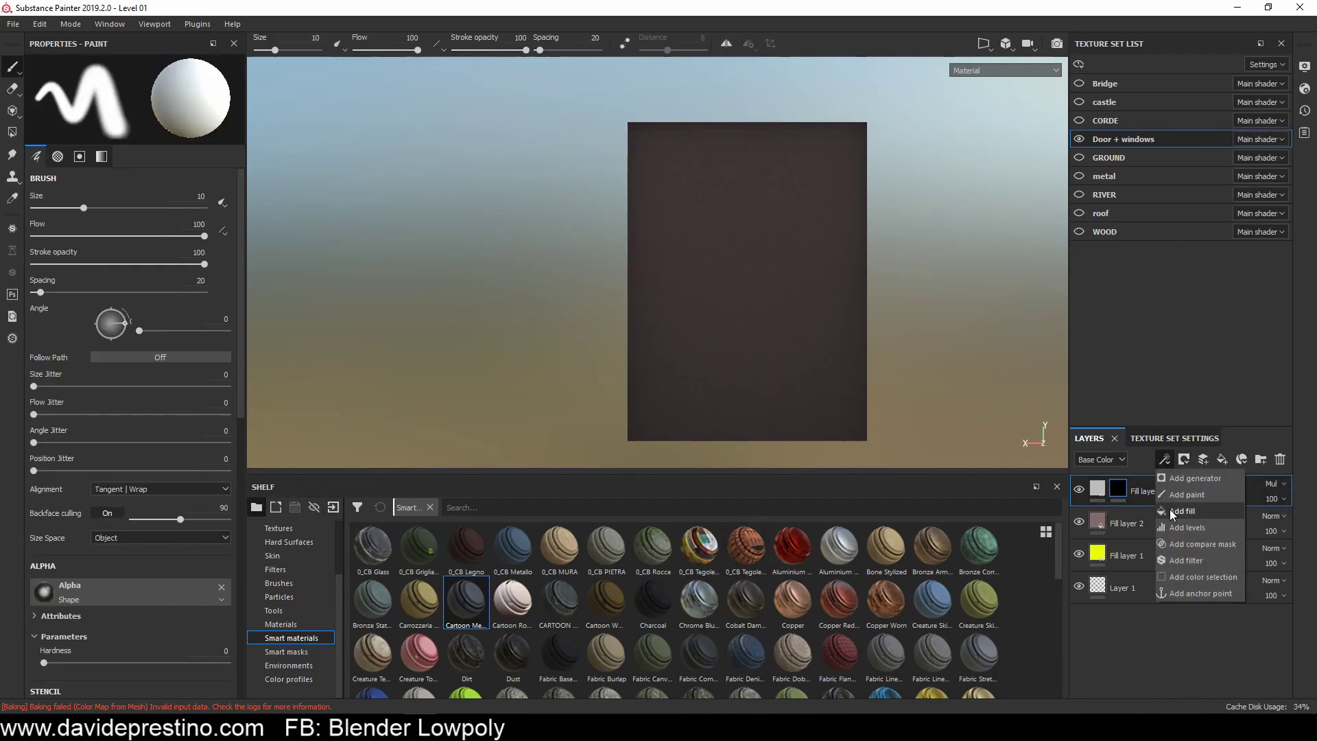
pyautogui.click(1173, 512)
pyautogui.scroll(2, 297, 571)
pyautogui.click(292, 556)
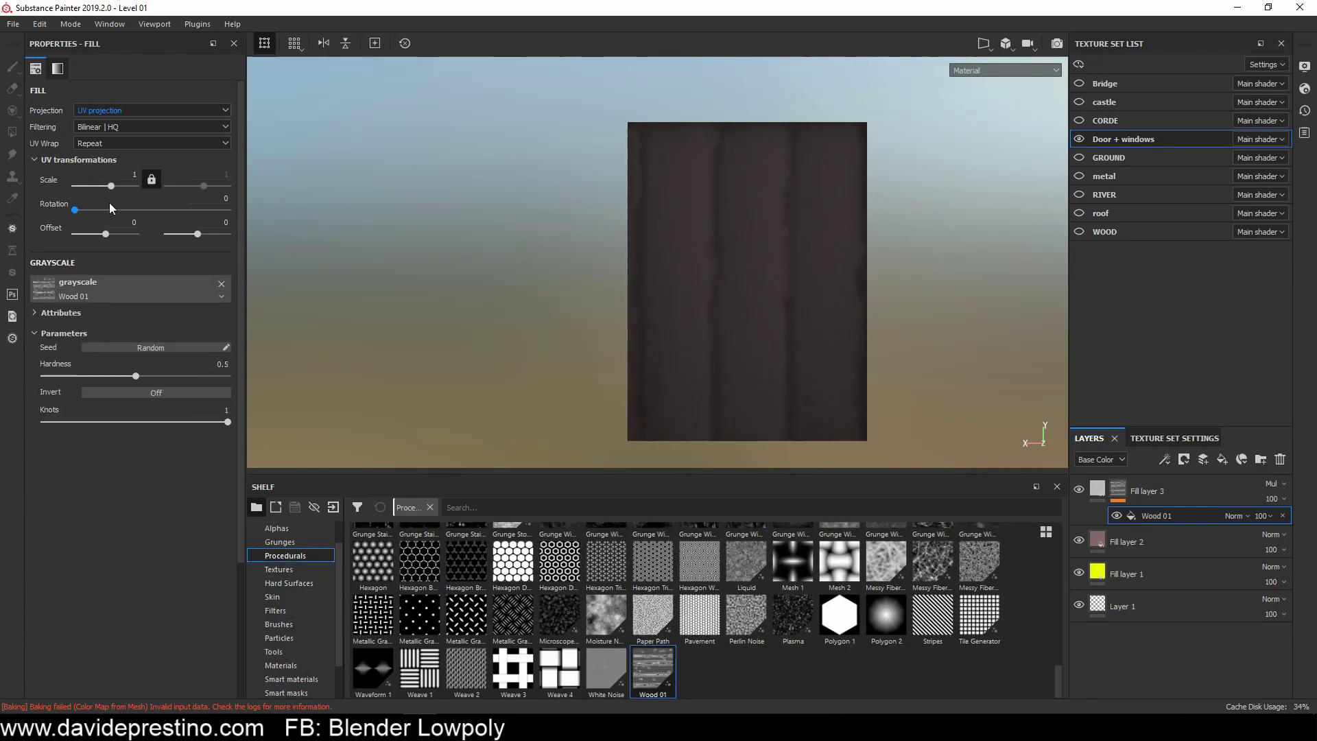
pyautogui.press('Delete')
pyautogui.click(130, 394)
pyautogui.click(1190, 482)
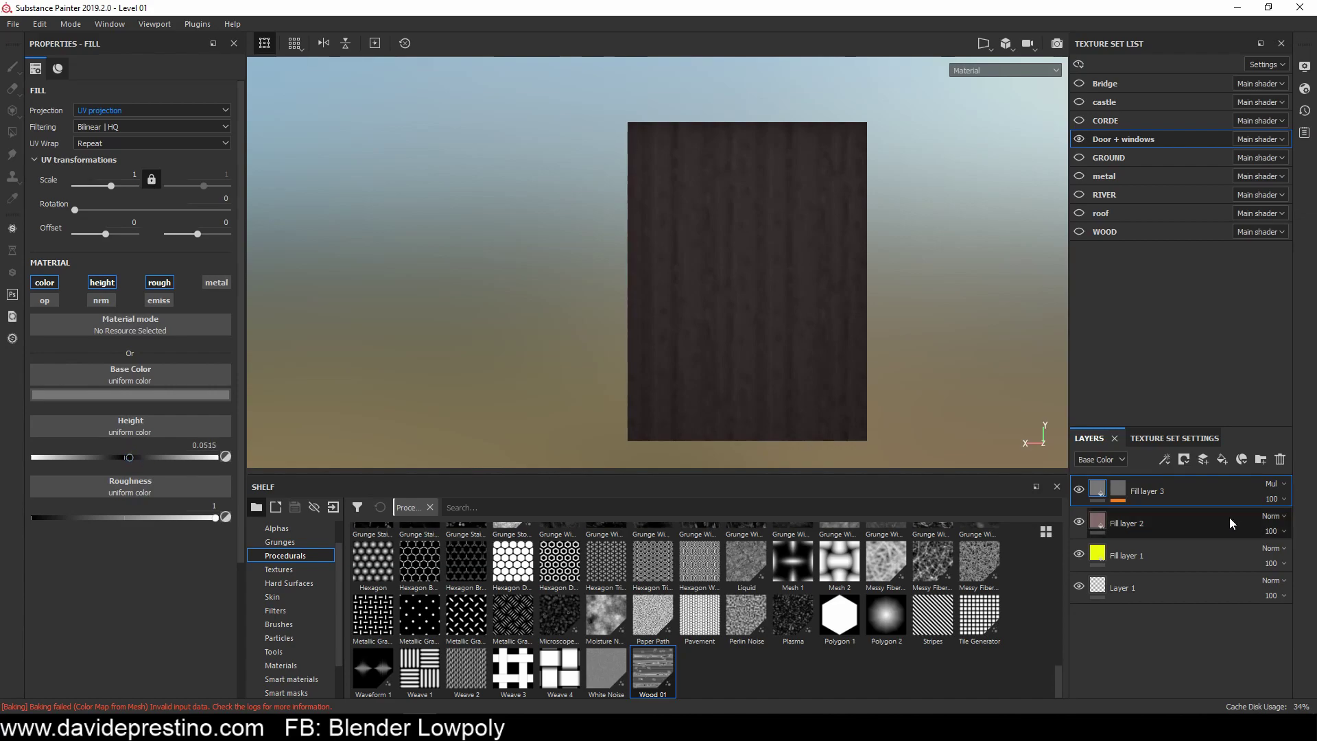
# Step: Add a dark blue Fill layer 4 on top and give it a black mask
pyautogui.click(1223, 459)
pyautogui.click(130, 394)
pyautogui.click(180, 492)
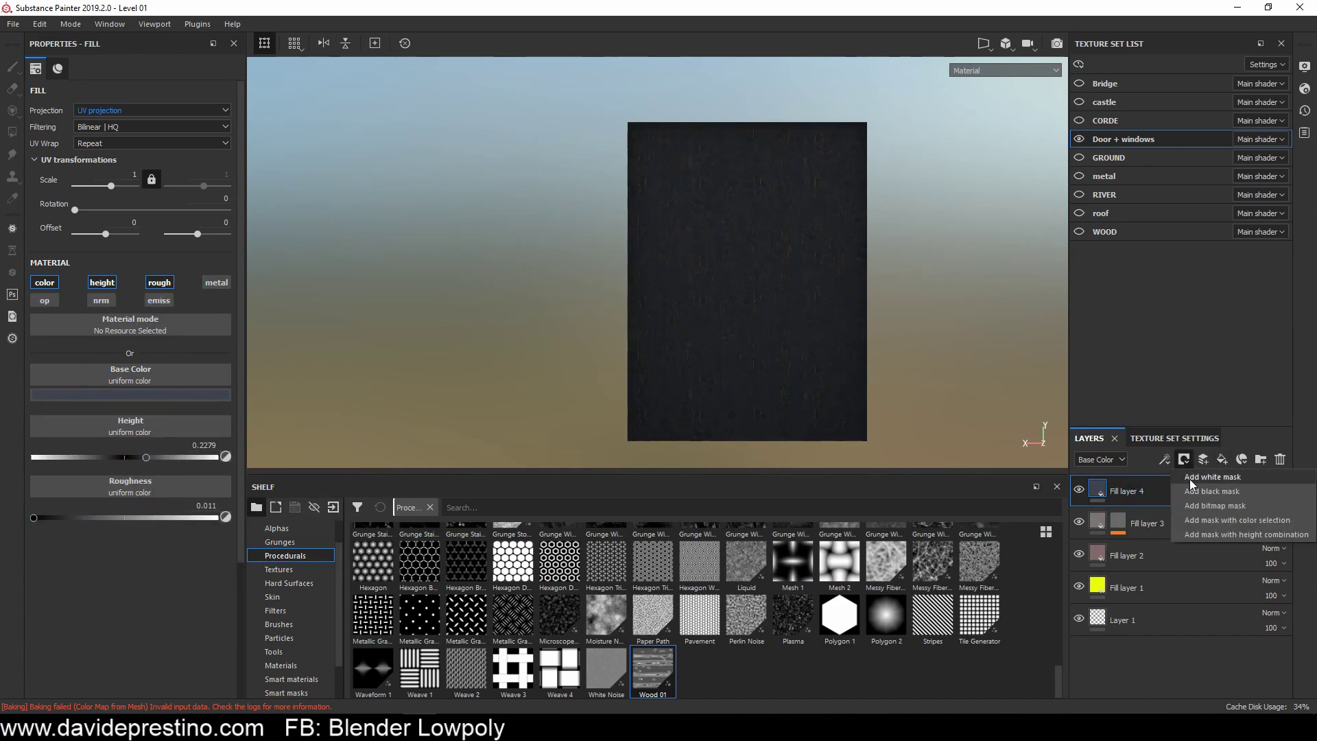
pyautogui.click(1194, 490)
pyautogui.click(277, 528)
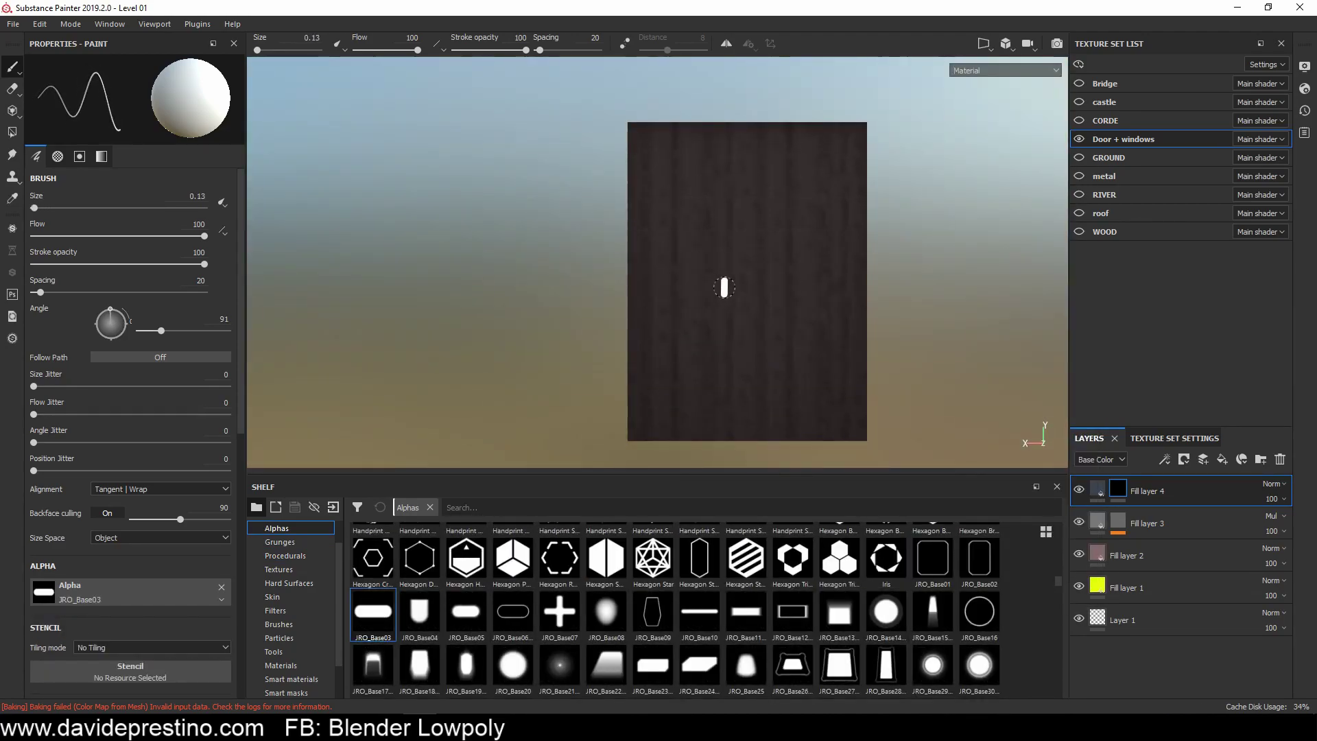
# Step: Add a paint effect to Fill layer 3 and pick the Chalk Bold brush
pyautogui.scroll(-5, 983, 626)
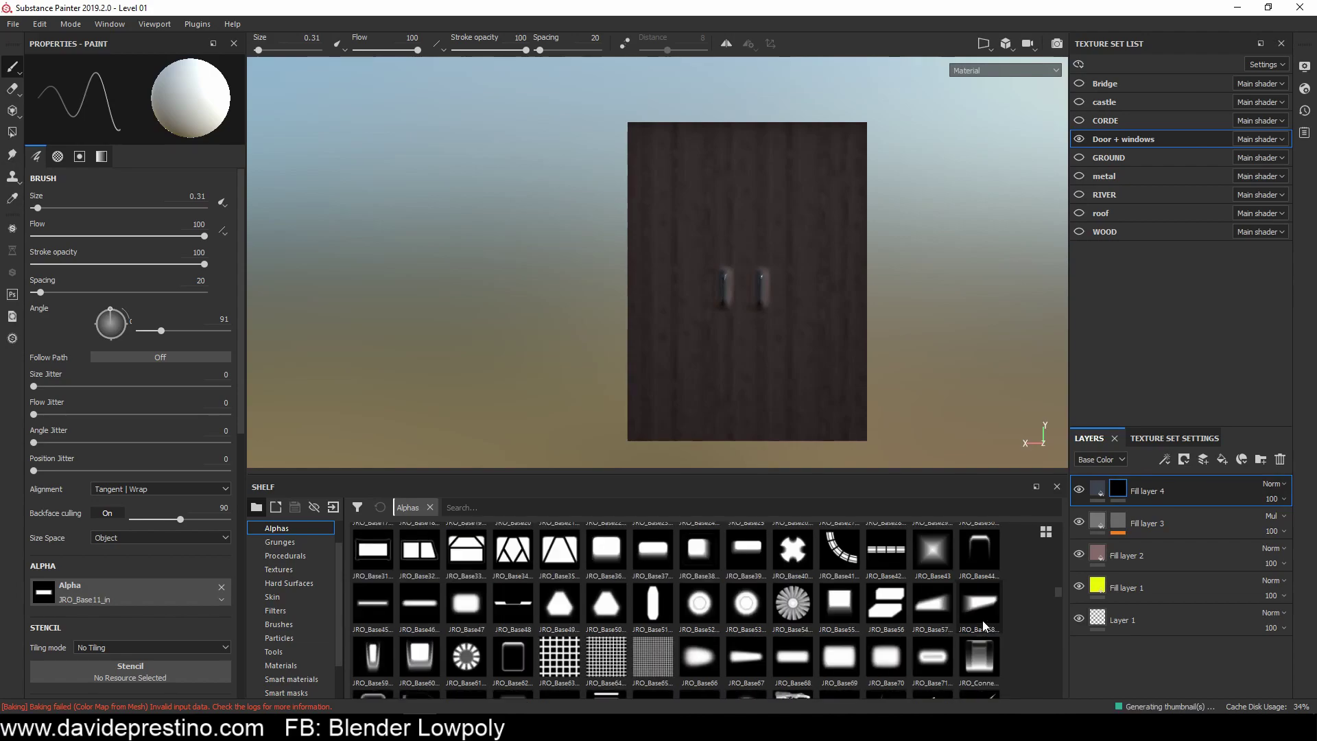
pyautogui.scroll(-5, 984, 626)
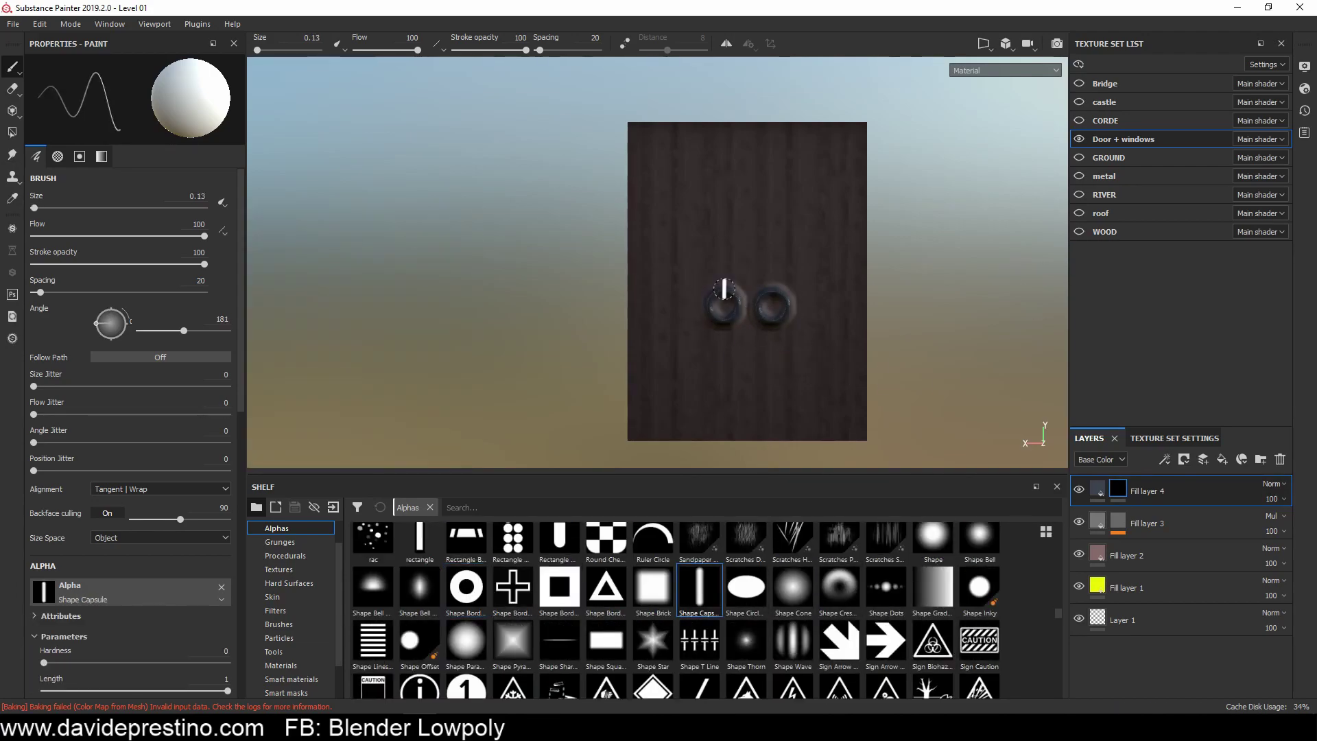
pyautogui.hotkey('ctrl', 'z')
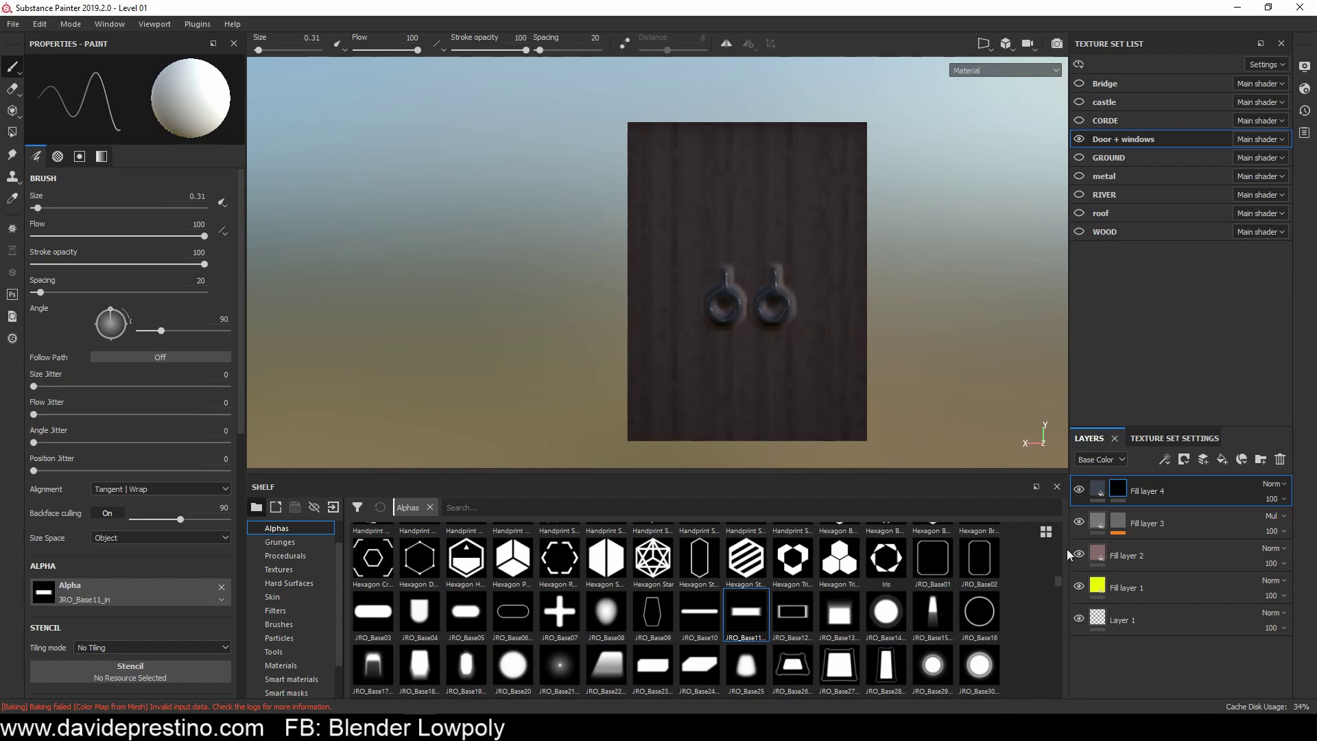
pyautogui.click(1091, 527)
pyautogui.click(1187, 495)
pyautogui.click(279, 624)
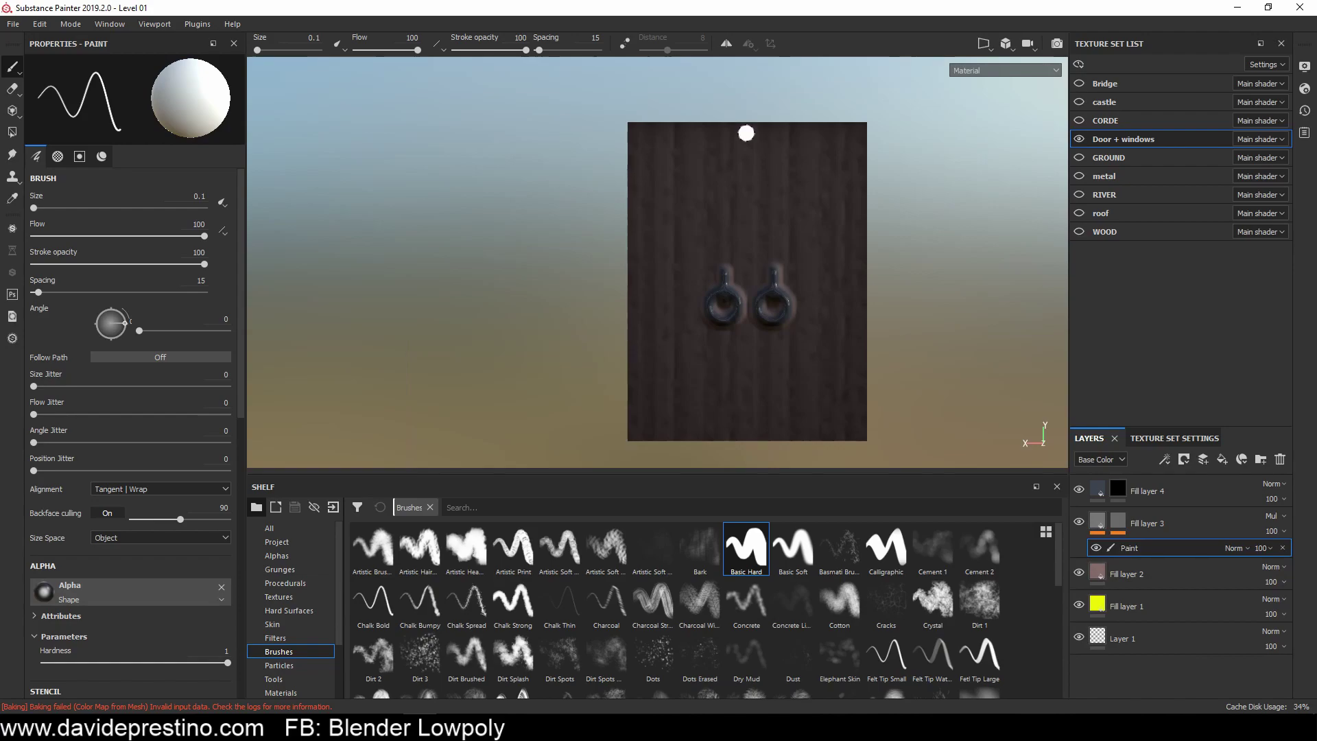
pyautogui.click(373, 604)
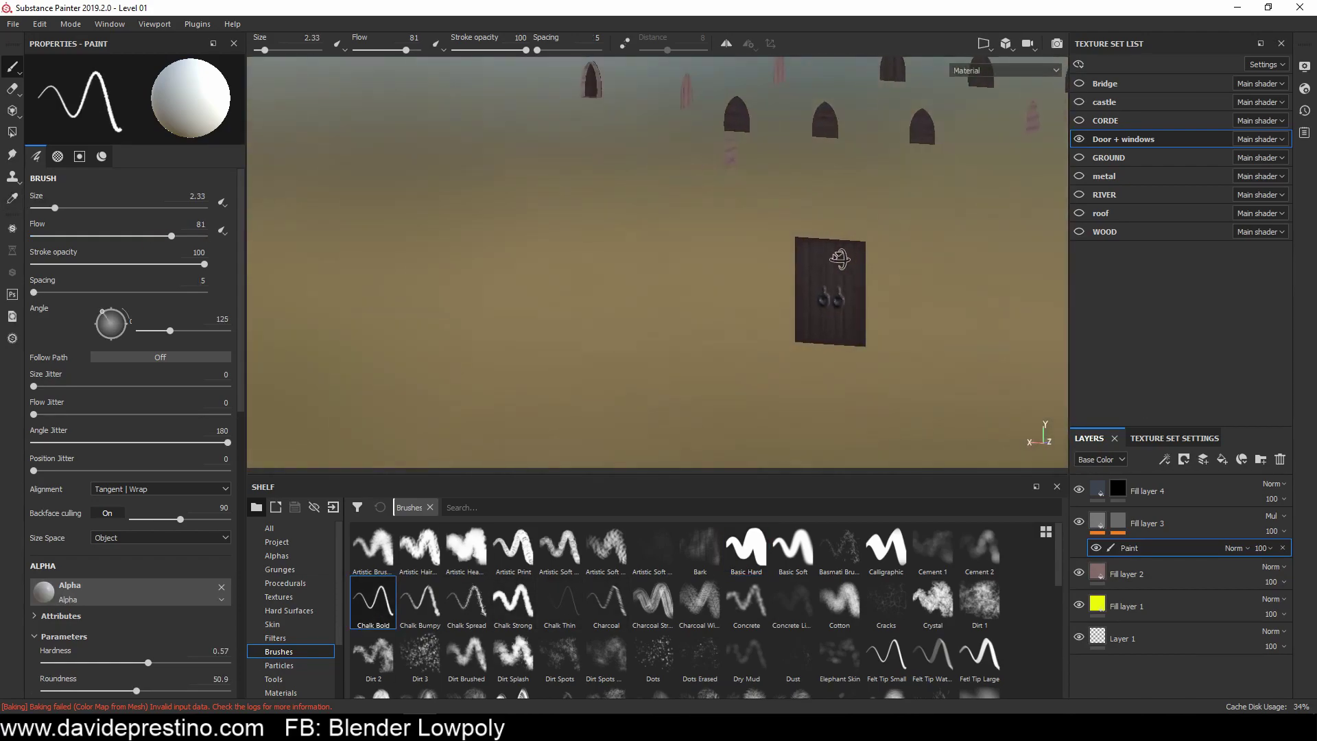
# Step: Create a new layer folder named Doors in the layer stack
pyautogui.scroll(-5, 867, 293)
pyautogui.click(1139, 491)
pyautogui.moveTo(1139, 522); pyautogui.dragTo(1142, 497)
pyautogui.write('Doors')
pyautogui.press('Return')
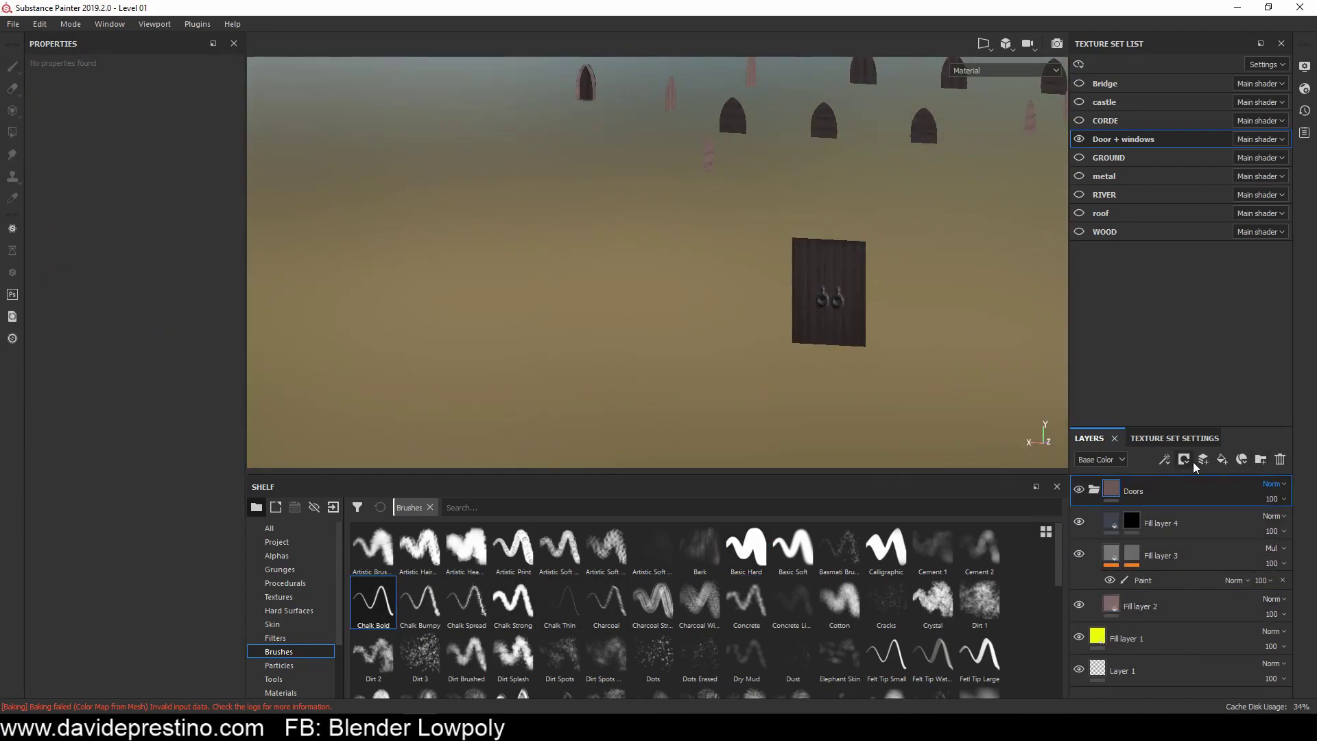
# Step: Confirm the Doors folder, then prepare Fill layer 4's mask with Basic Hard brush and Arrow Head Smooth alpha
pyautogui.click(1184, 459)
pyautogui.click(746, 549)
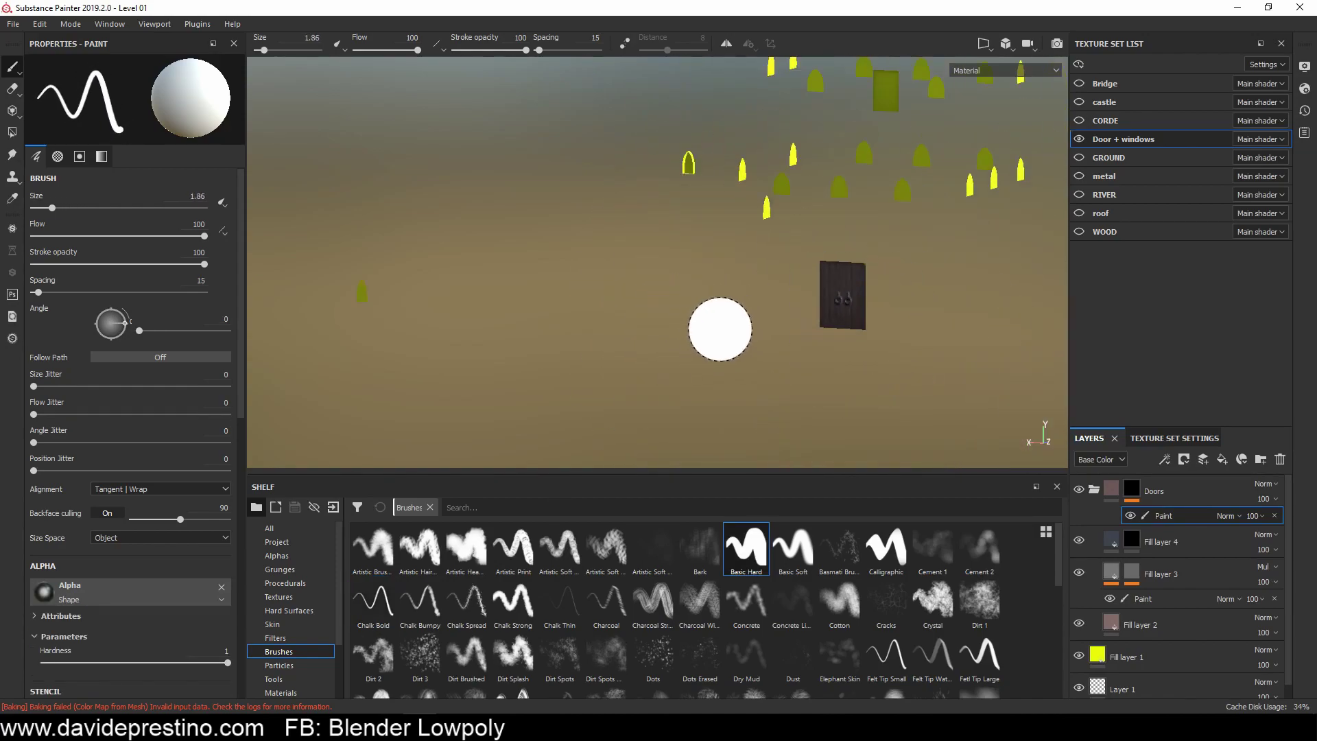
pyautogui.scroll(5, 721, 329)
pyautogui.scroll(-5, 720, 329)
pyautogui.scroll(4, 794, 134)
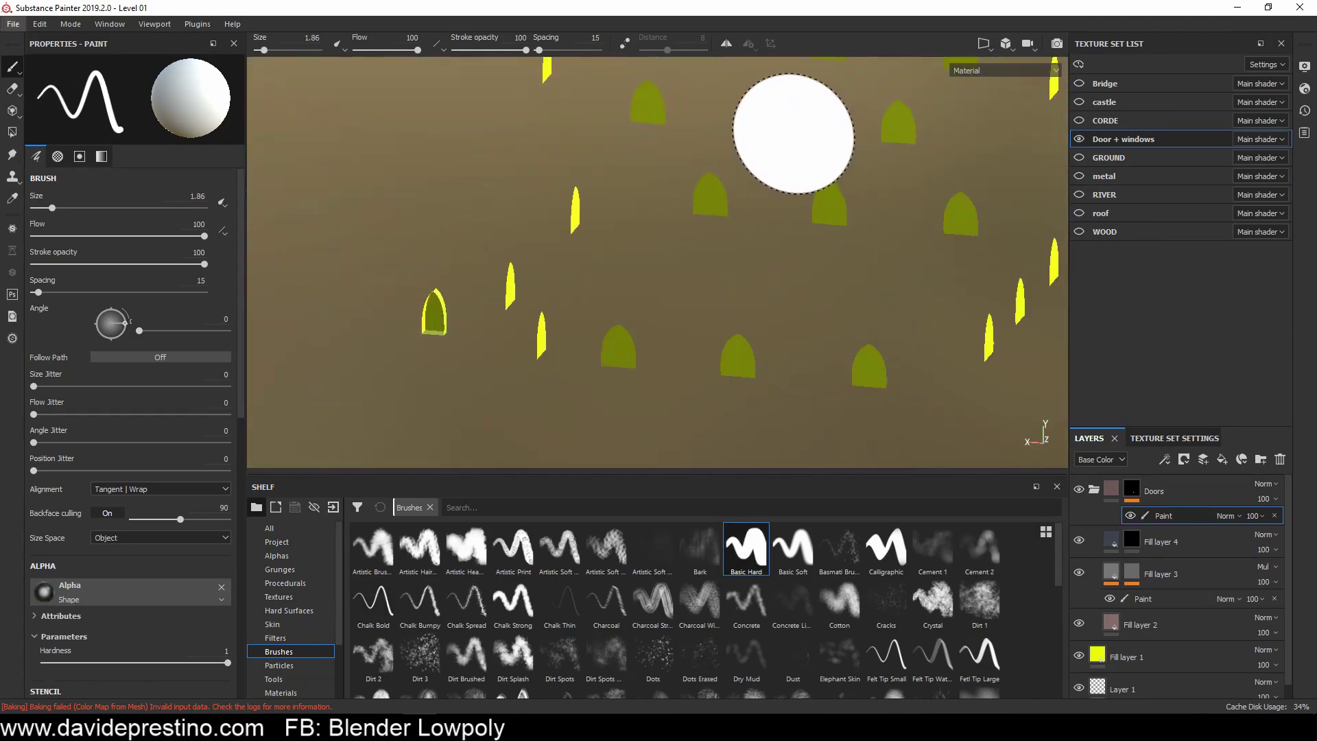
pyautogui.scroll(2, 797, 113)
pyautogui.scroll(2, 815, 183)
pyautogui.click(1132, 539)
pyautogui.click(277, 555)
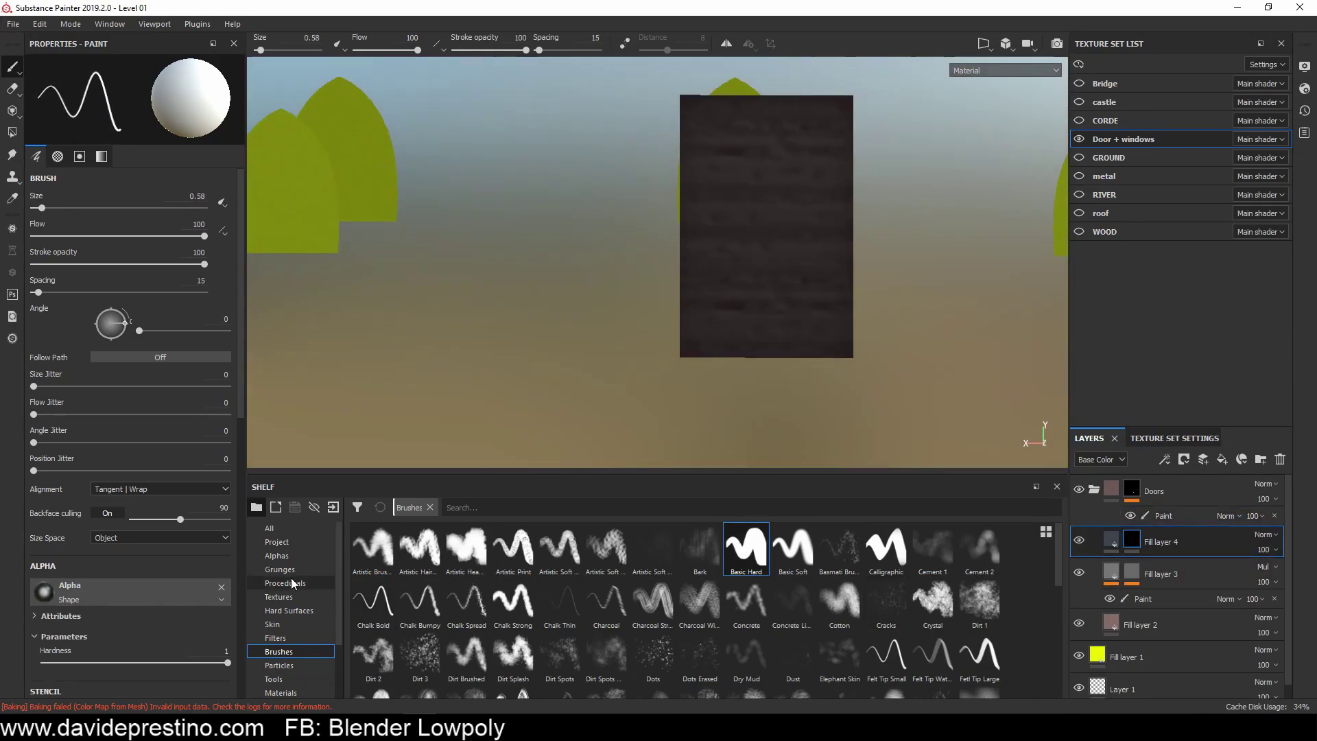
pyautogui.click(846, 553)
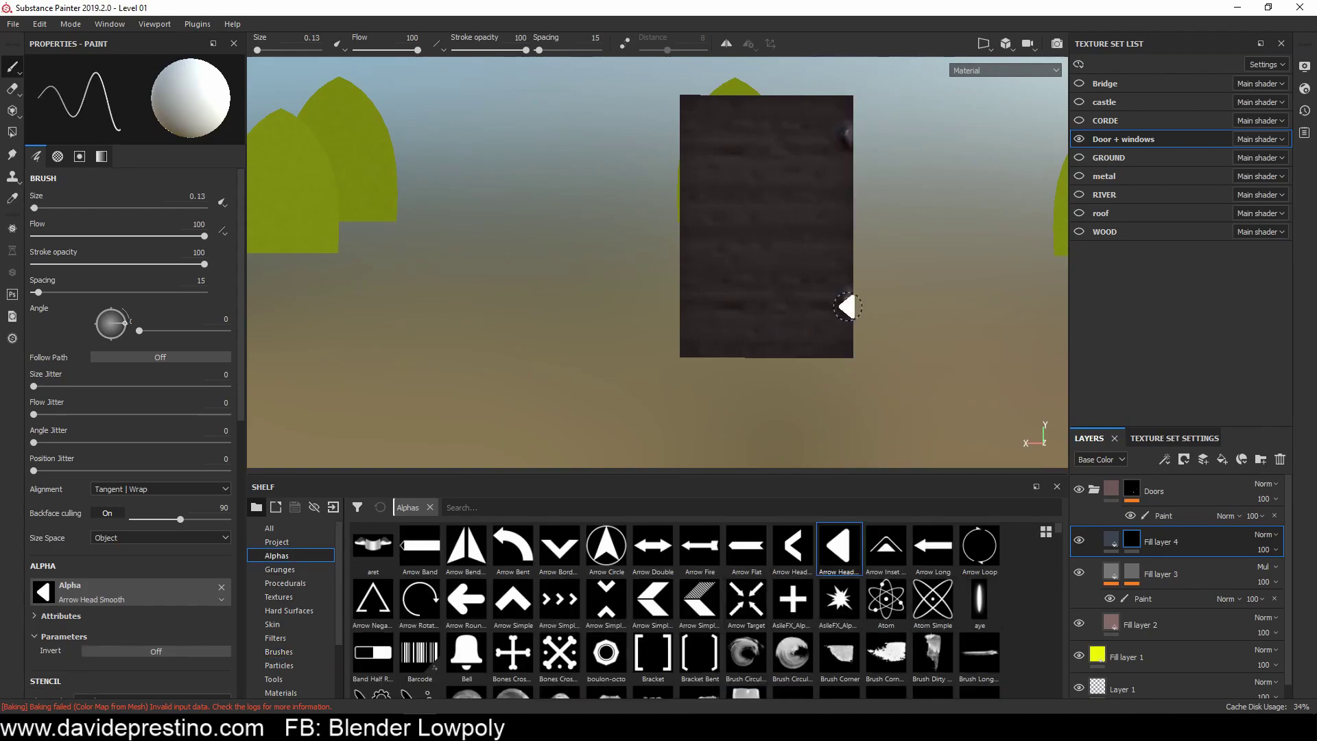
# Step: Paint horizontal metal bands and a JRO_Handle07_in handle onto the door
pyautogui.scroll(-10, 696, 602)
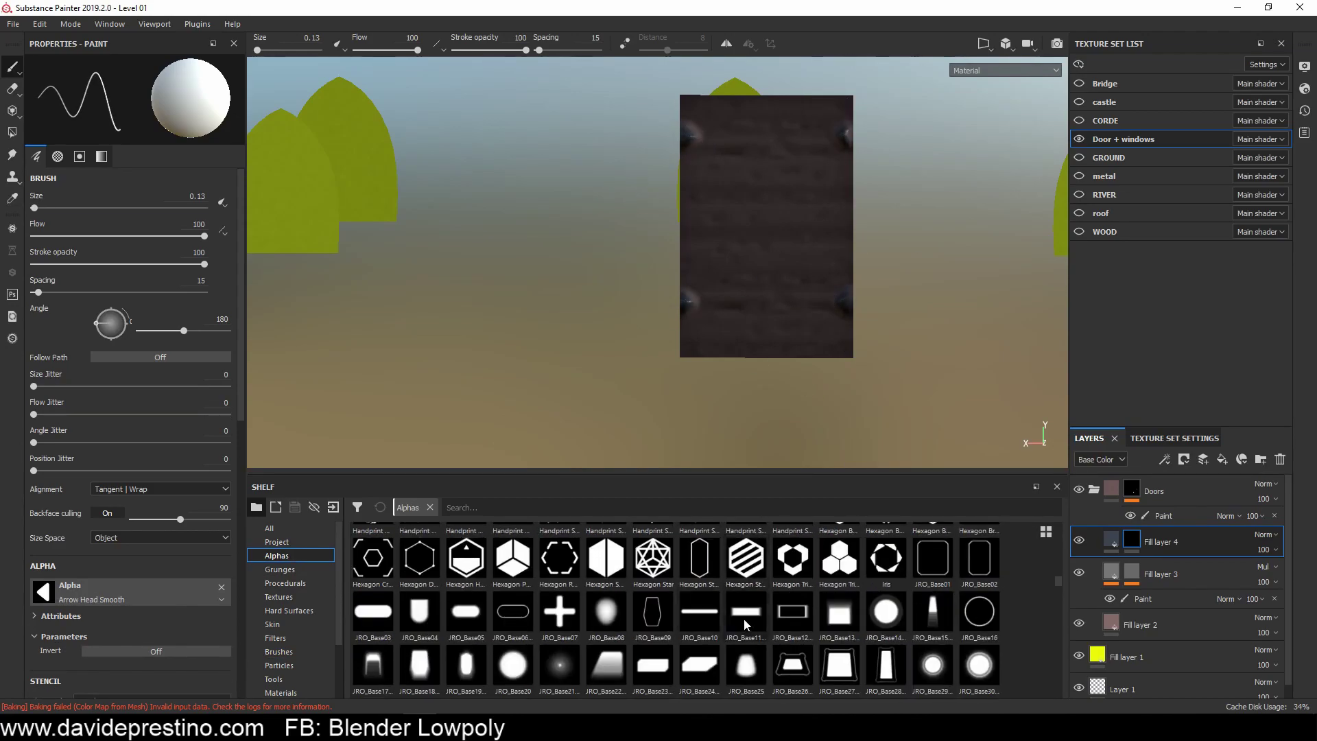
pyautogui.moveTo(746, 263); pyautogui.dragTo(851, 295)
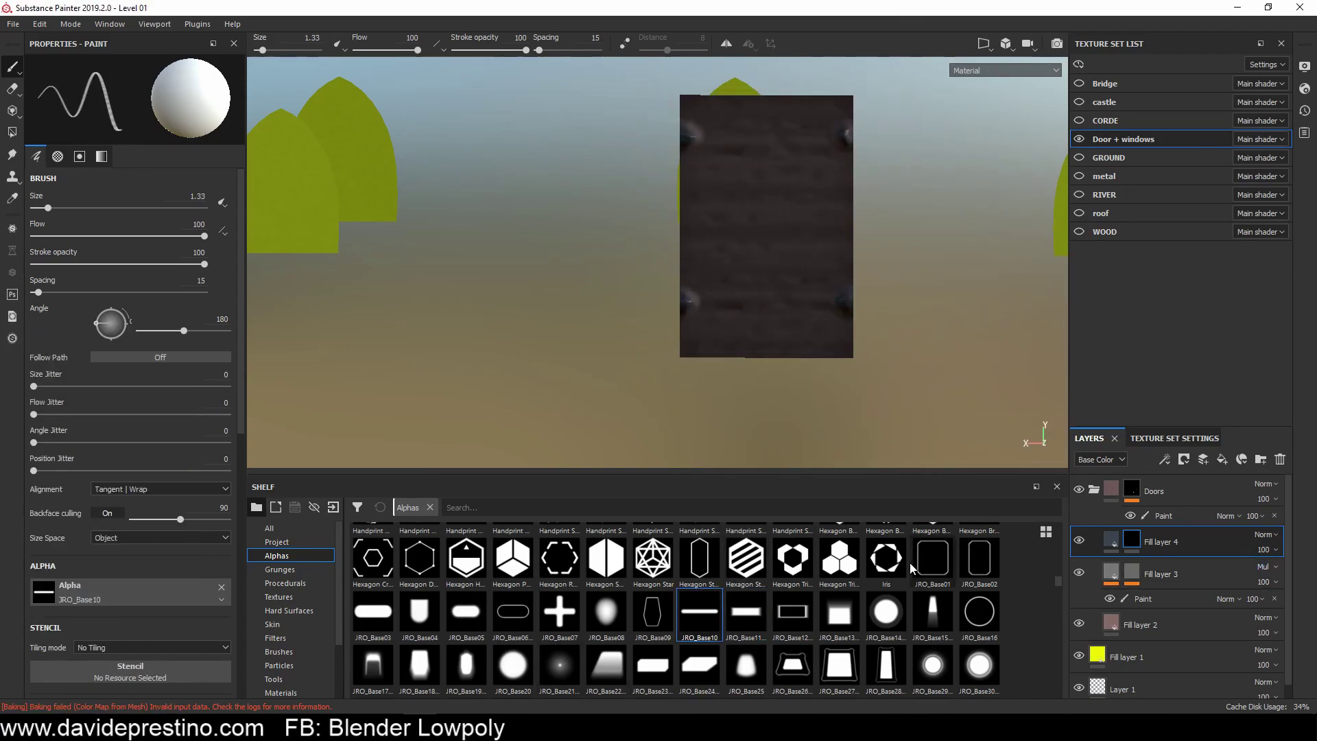
pyautogui.scroll(-5, 857, 602)
pyautogui.scroll(-5, 857, 602)
pyautogui.scroll(-5, 857, 602)
pyautogui.scroll(10, 857, 603)
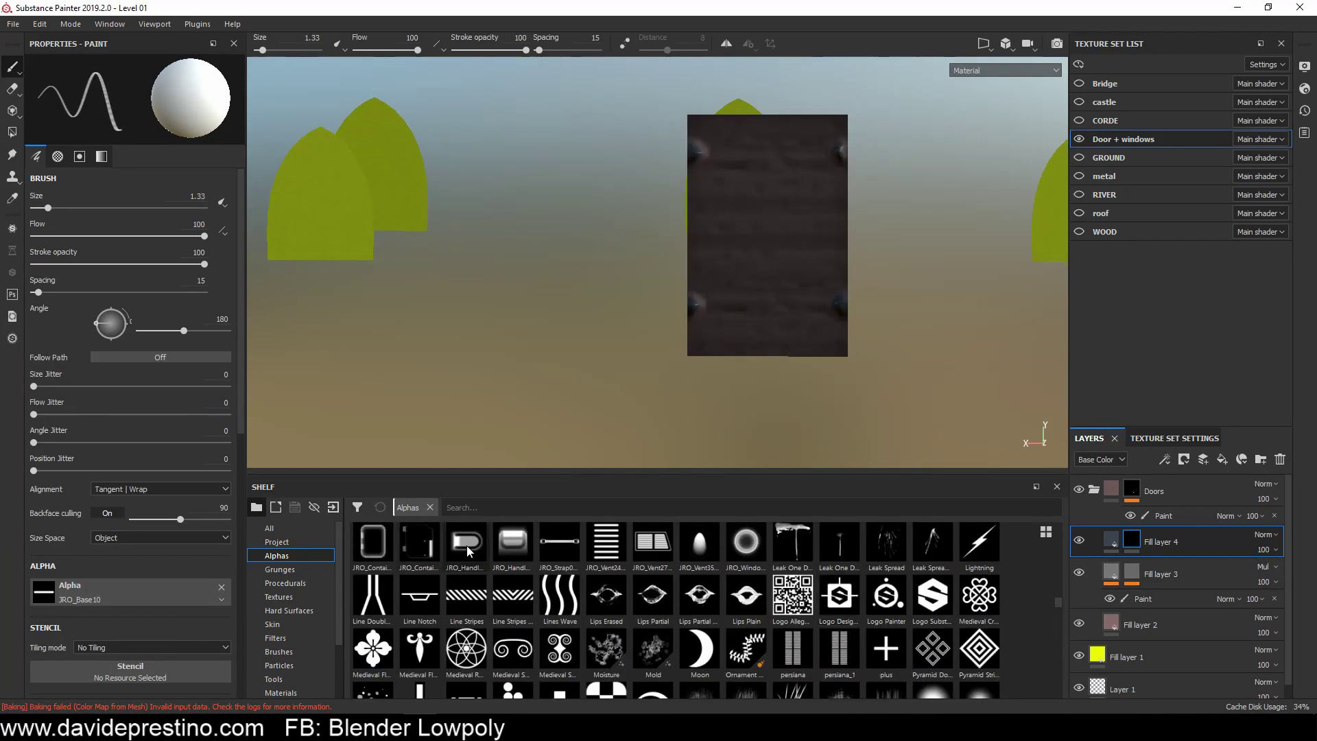
pyautogui.click(466, 548)
pyautogui.keyDown('ctrl'); pyautogui.moveTo(768, 234); pyautogui.dragTo(601, 489, button='right'); pyautogui.keyUp('ctrl')
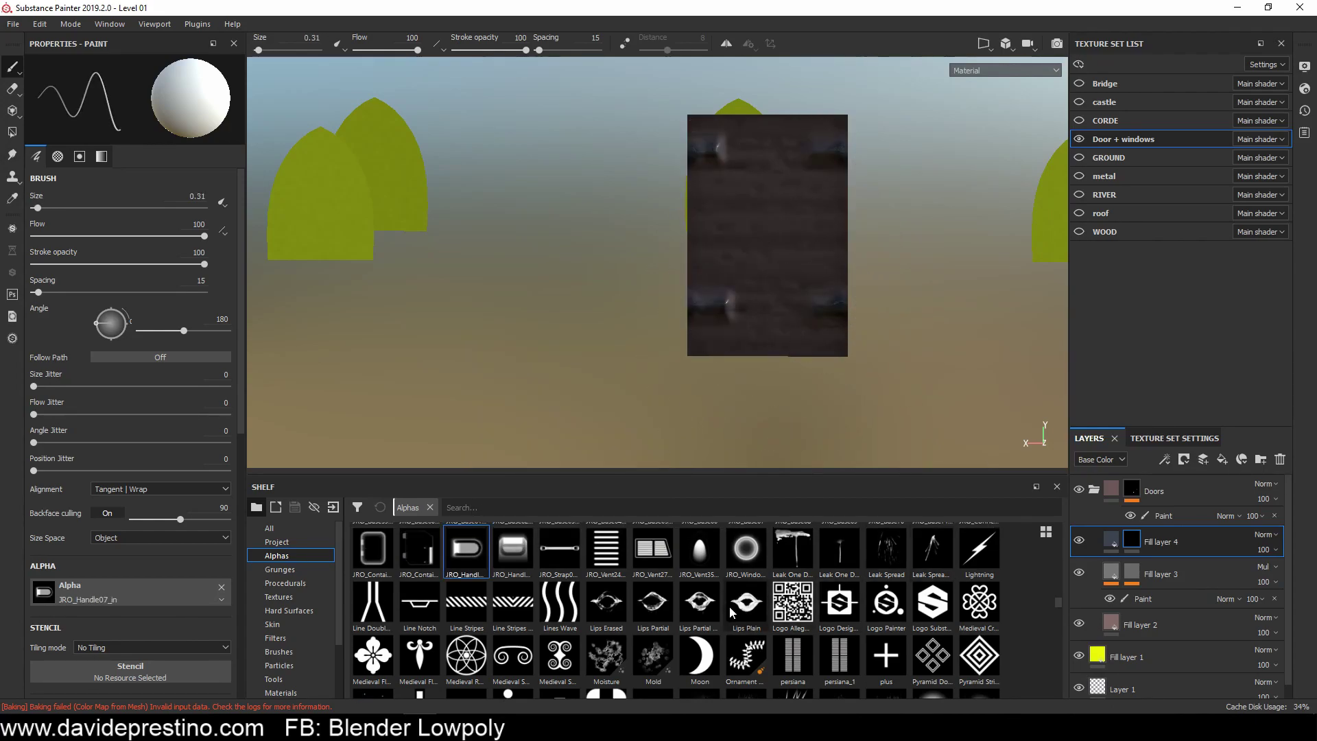
pyautogui.click(221, 587)
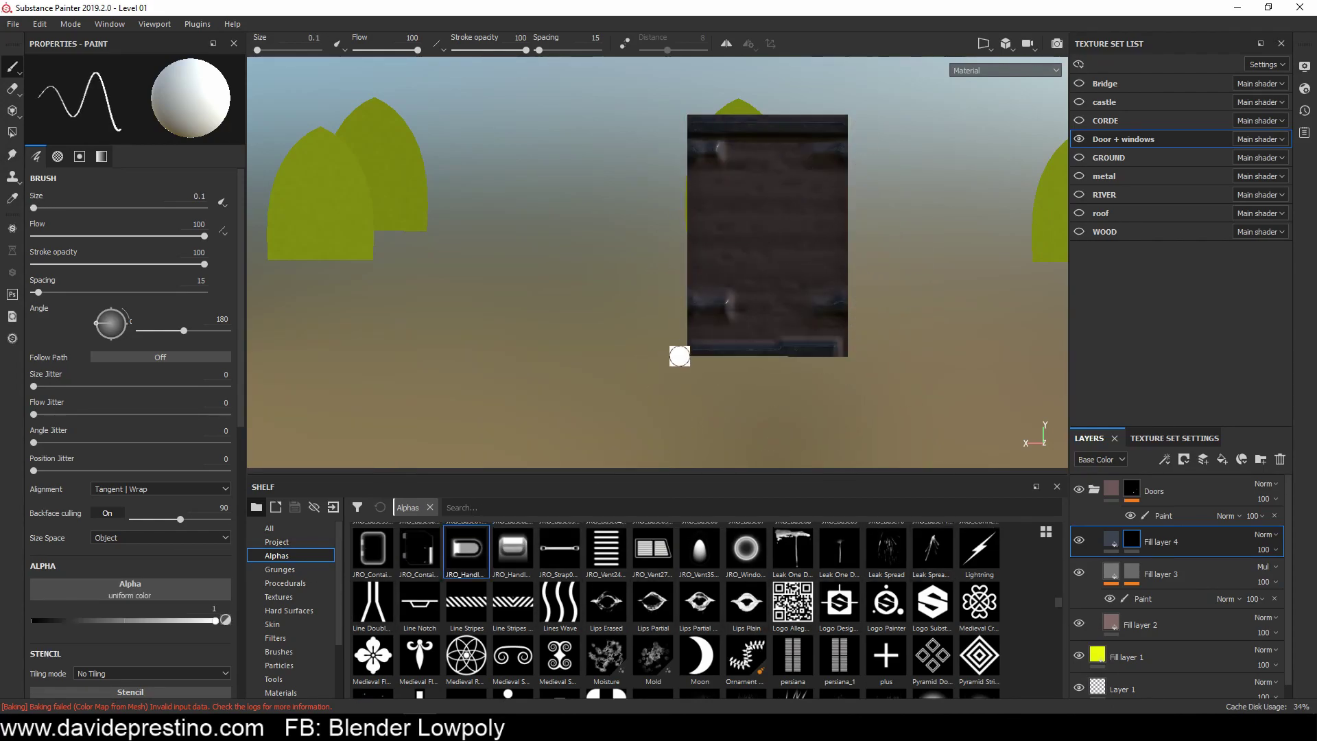
# Step: Load the Sign Power alpha for the ring, then add a new empty layer folder
pyautogui.scroll(-5, 679, 355)
pyautogui.scroll(5, 679, 355)
pyautogui.scroll(-5, 898, 620)
pyautogui.scroll(-3, 898, 619)
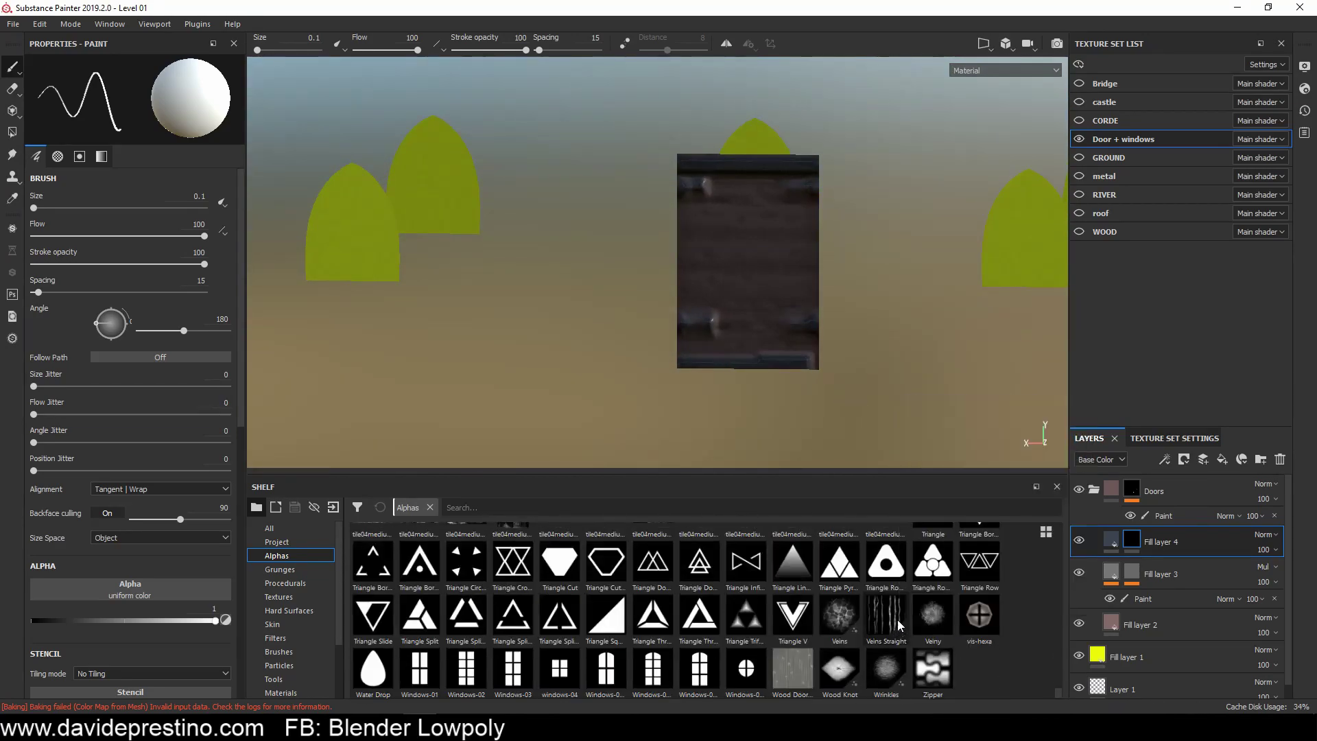
pyautogui.scroll(3, 898, 619)
pyautogui.click(467, 558)
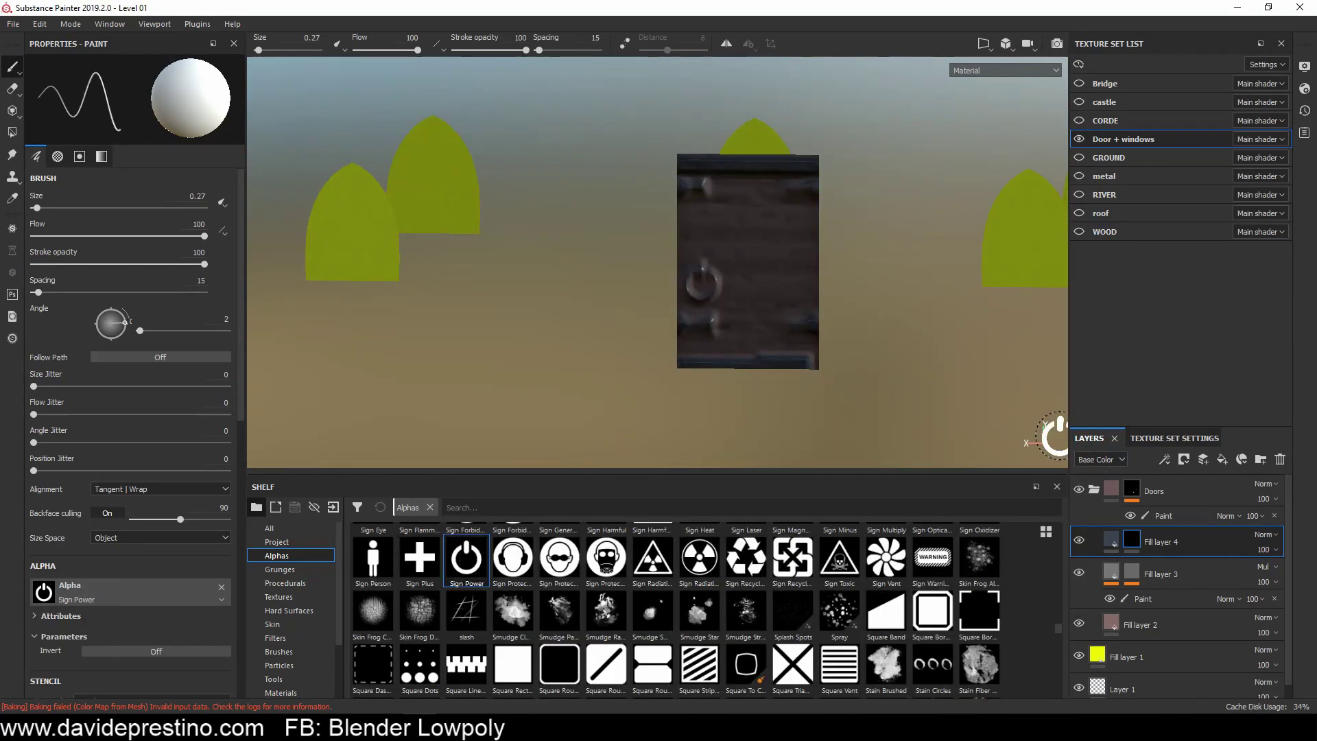
pyautogui.scroll(-5, 823, 435)
pyautogui.scroll(-5, 823, 435)
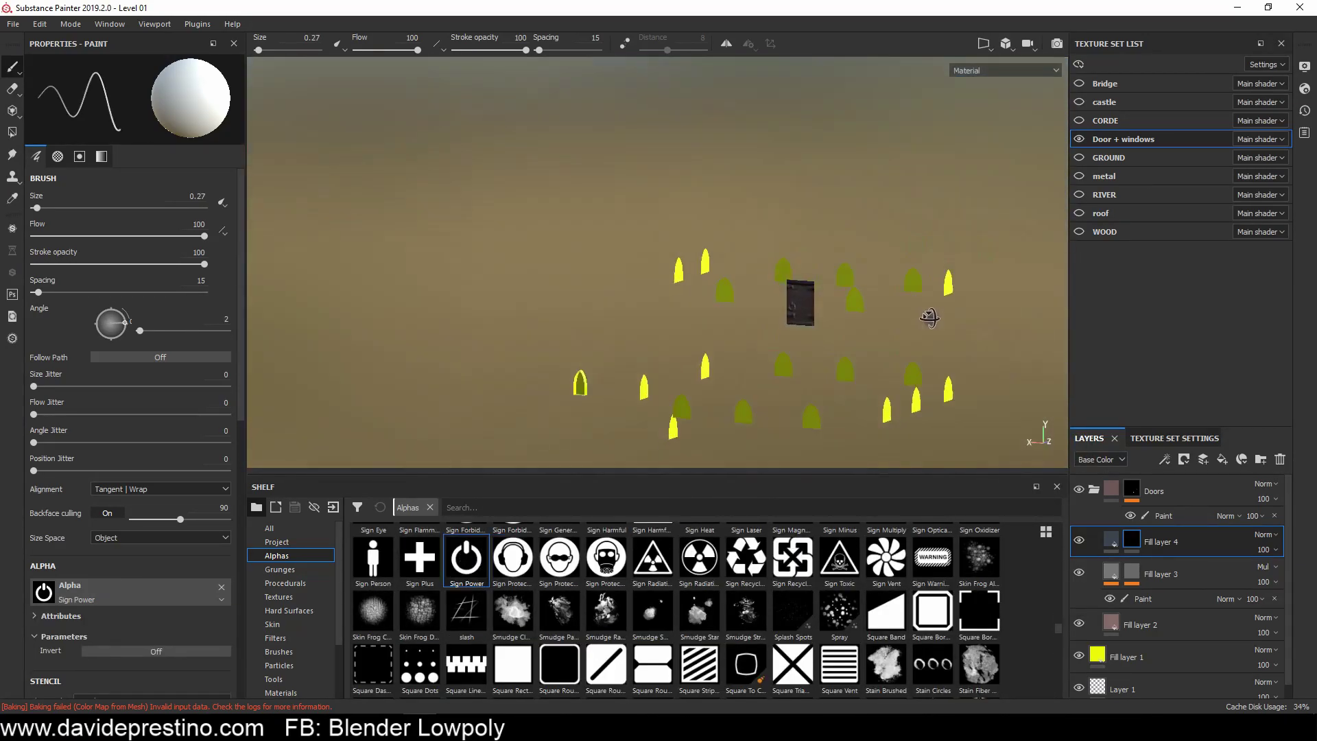
pyautogui.hotkey('ctrl', 'g')
pyautogui.write('Windows')
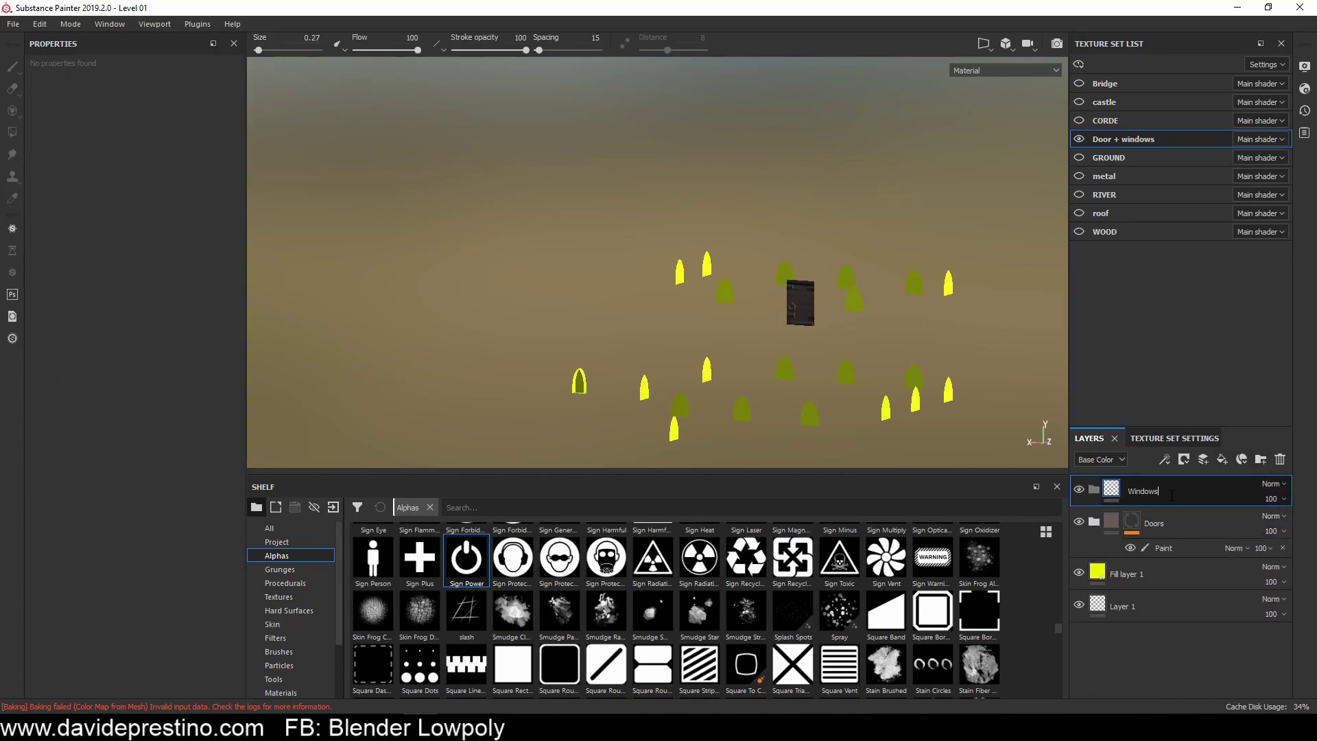
# Step: Name the folder Windows and add Fill layer 5 inside it with a dark base colour
pyautogui.press('Return')
pyautogui.hotkey('ctrl', 'shift', 'f')
pyautogui.moveTo(1144, 531); pyautogui.dragTo(1145, 522)
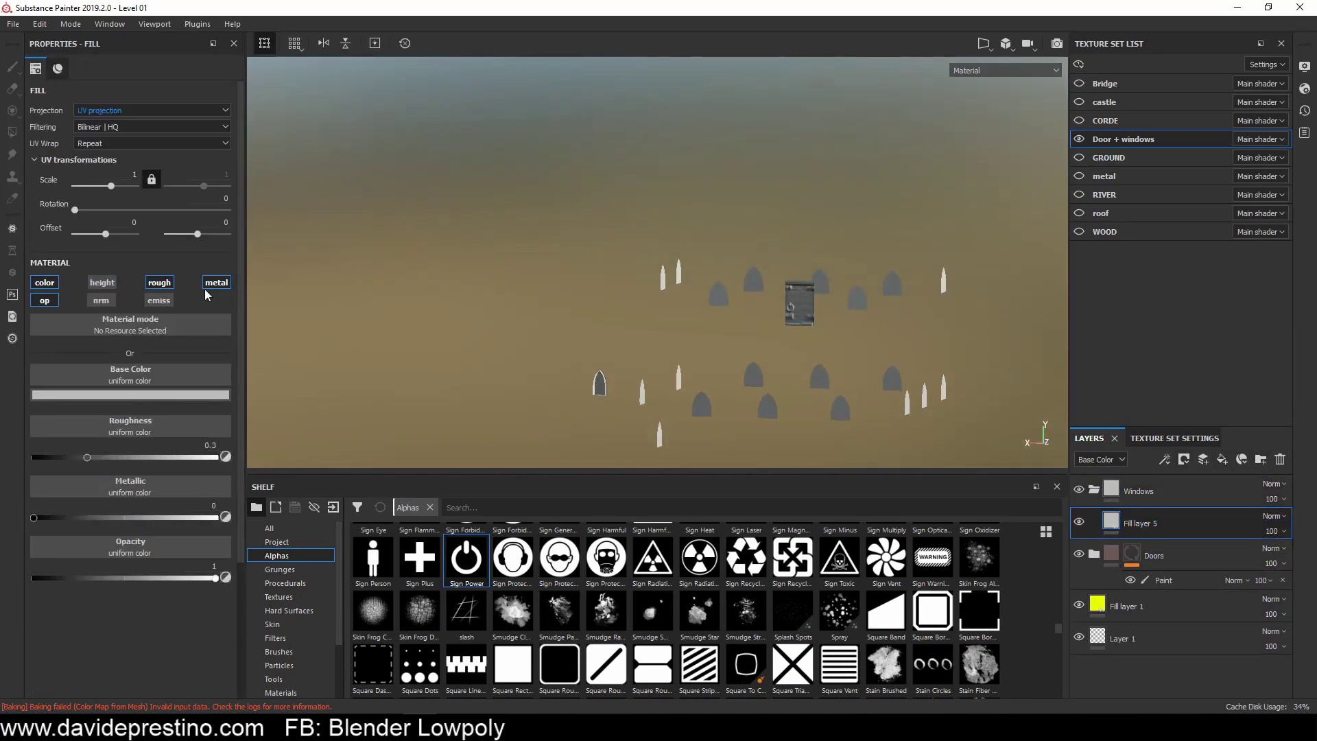
pyautogui.click(130, 396)
pyautogui.moveTo(137, 474); pyautogui.dragTo(100, 508)
# Step: Expand the Doors folder and load the Medieval Flower Simple alpha on Fill layer 4's mask
pyautogui.click(1095, 554)
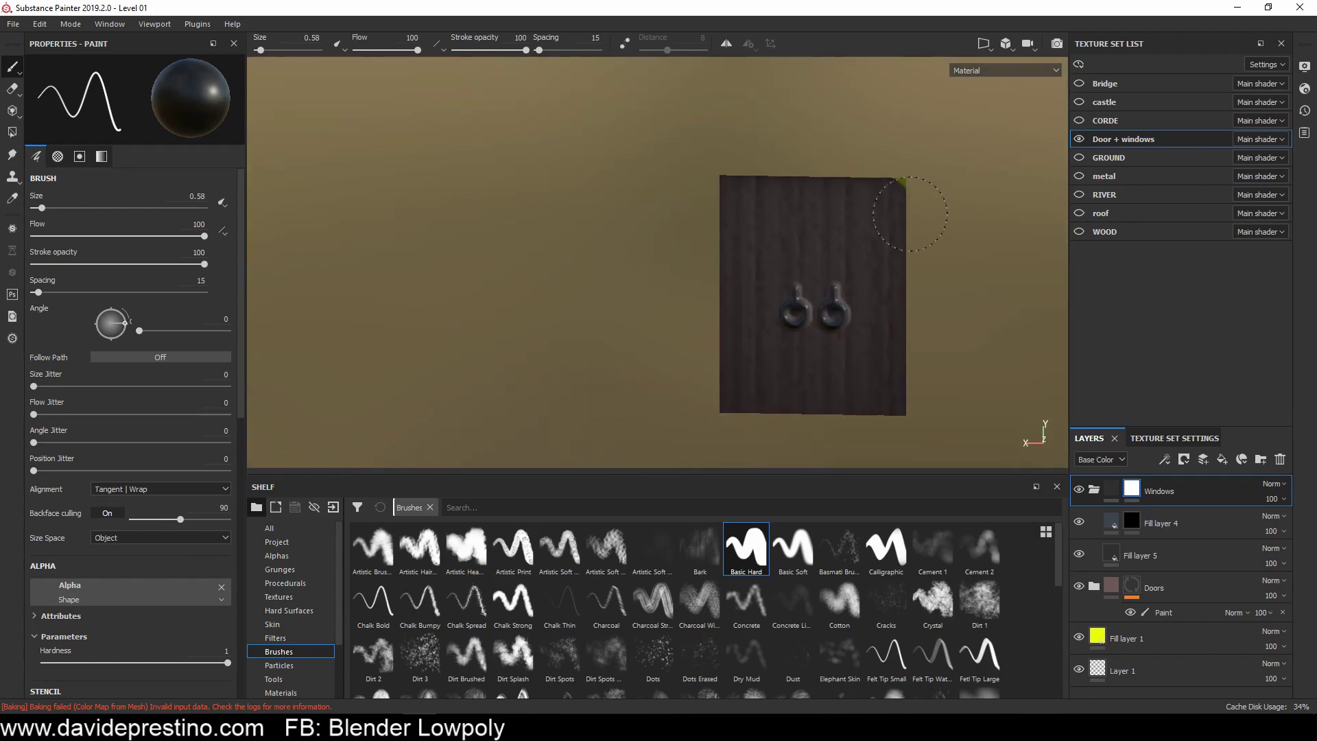
pyautogui.click(1143, 638)
pyautogui.click(276, 556)
pyautogui.click(419, 652)
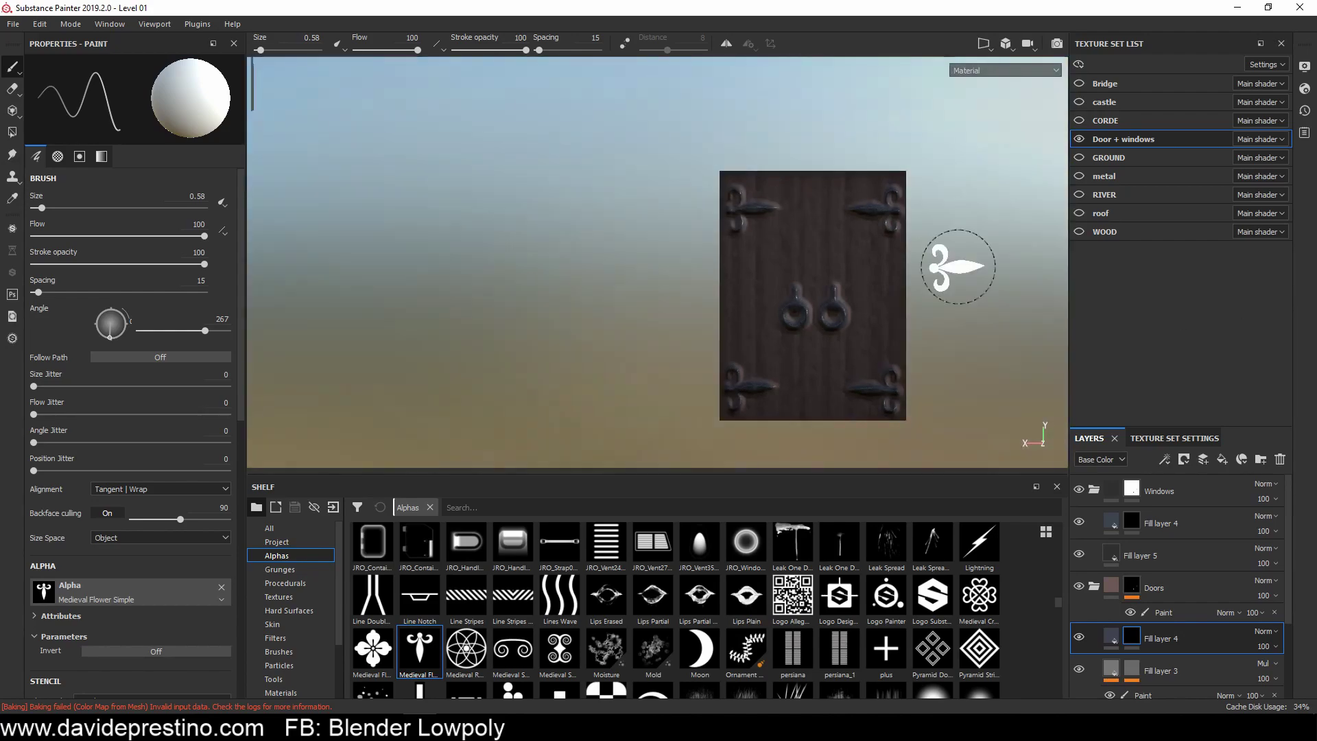
pyautogui.scroll(-5, 754, 629)
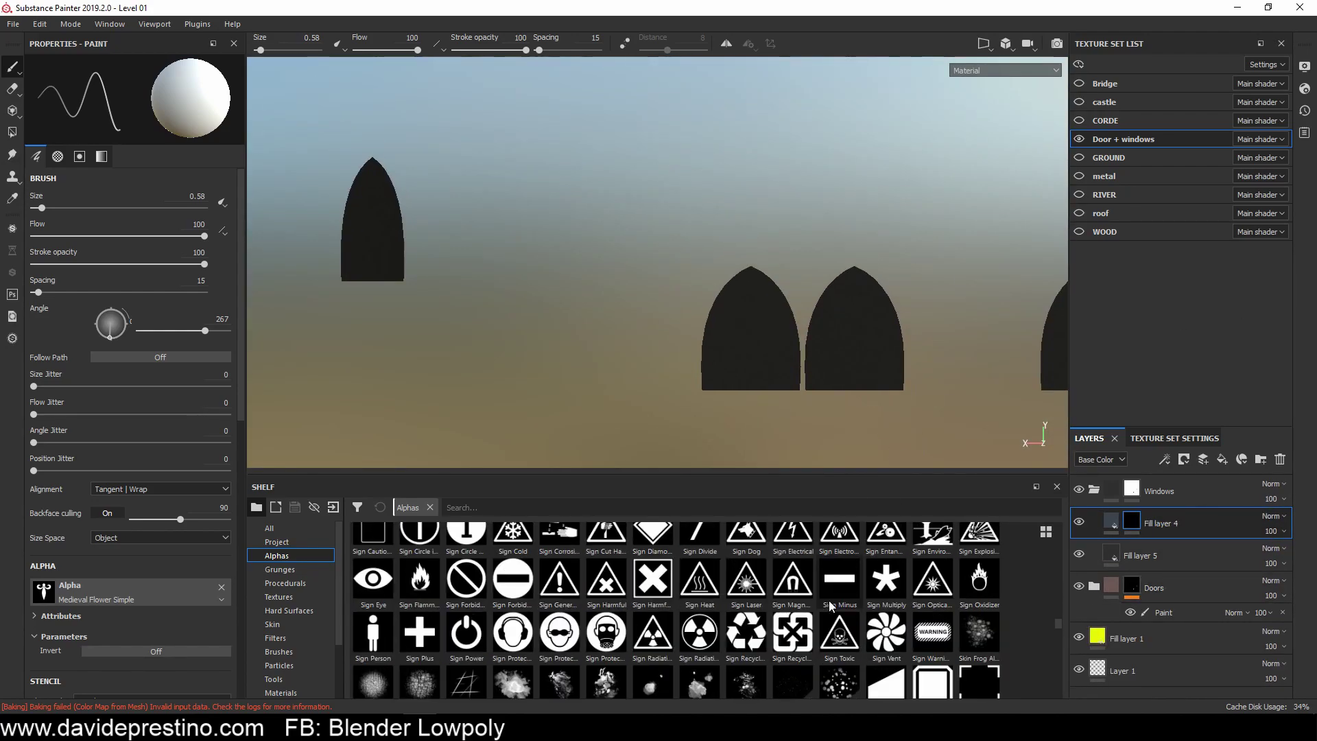
pyautogui.scroll(-5, 755, 629)
pyautogui.scroll(-3, 754, 630)
pyautogui.scroll(-3, 755, 629)
pyautogui.scroll(-3, 755, 629)
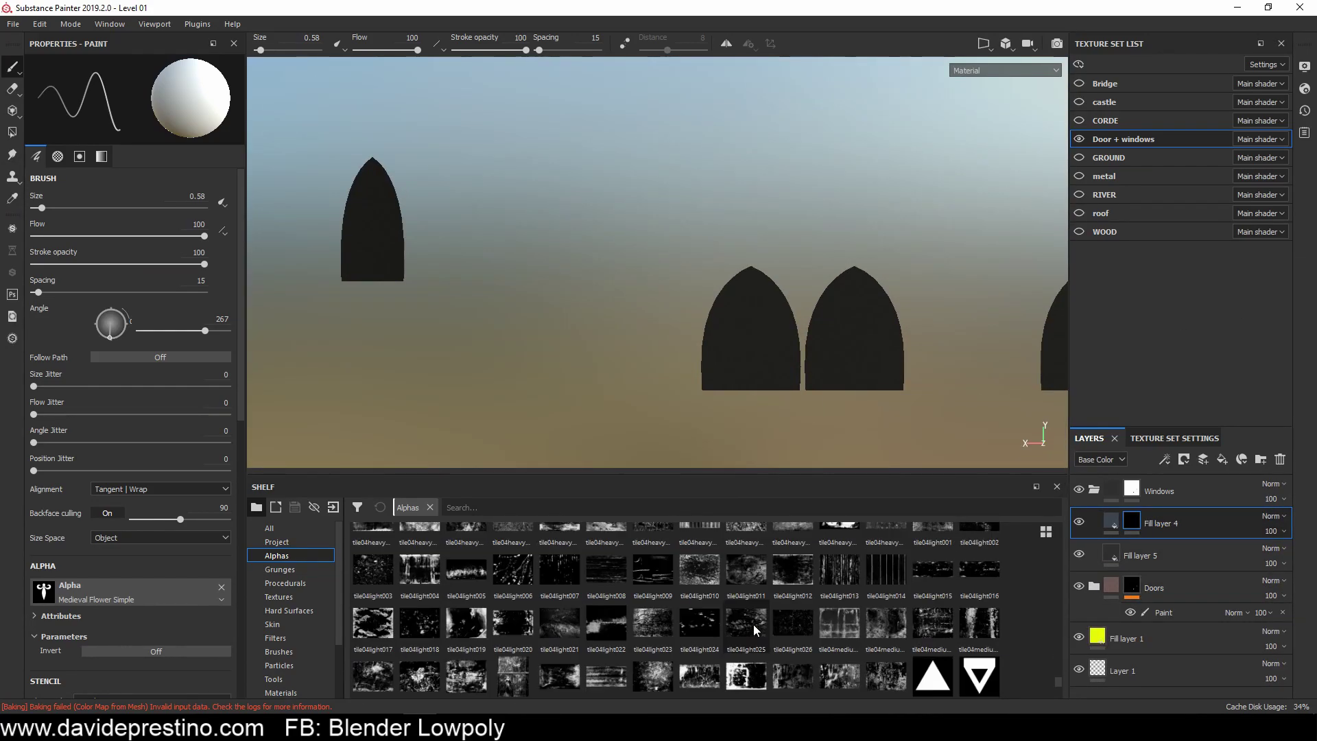
pyautogui.scroll(-3, 755, 630)
# Step: Check Fill layer 5's material, then give Fill layer 4's mask the grid-patterned JRO_Base63 alpha
pyautogui.click(1113, 557)
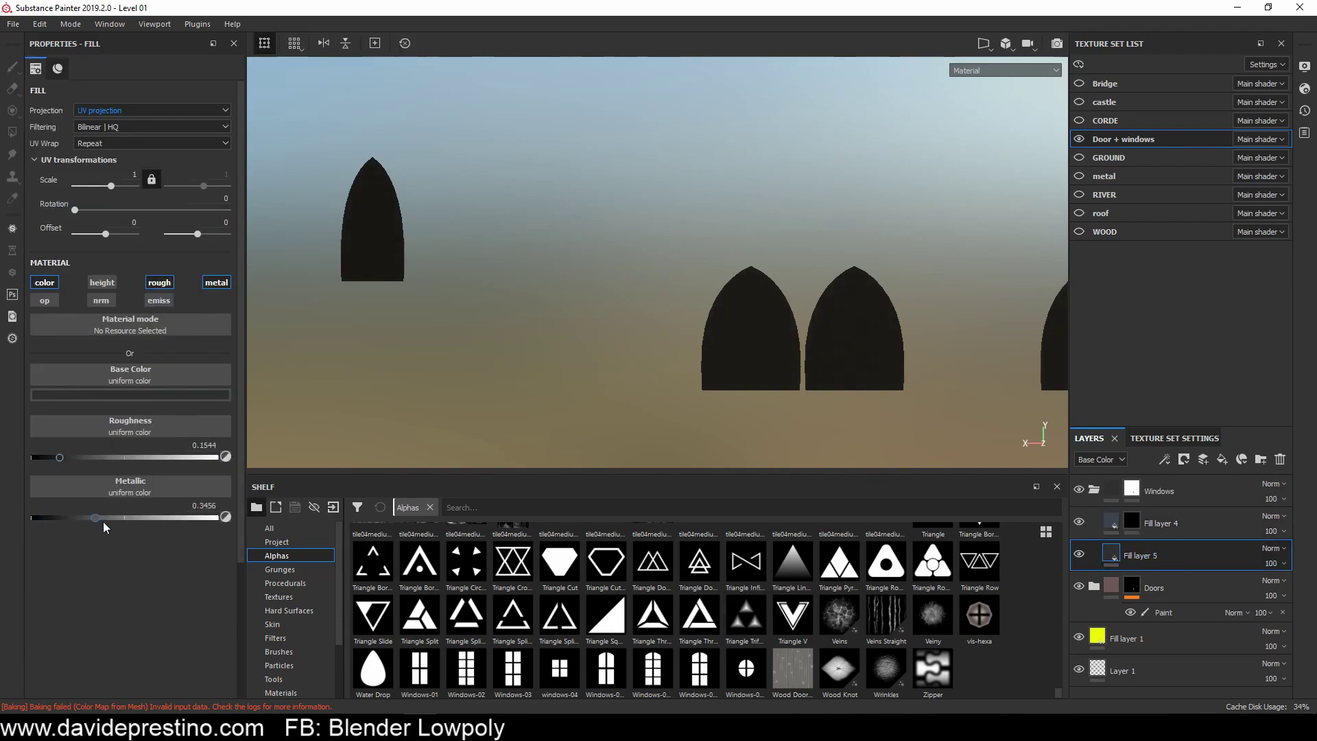
pyautogui.click(1132, 523)
pyautogui.scroll(5, 707, 645)
pyautogui.scroll(5, 707, 645)
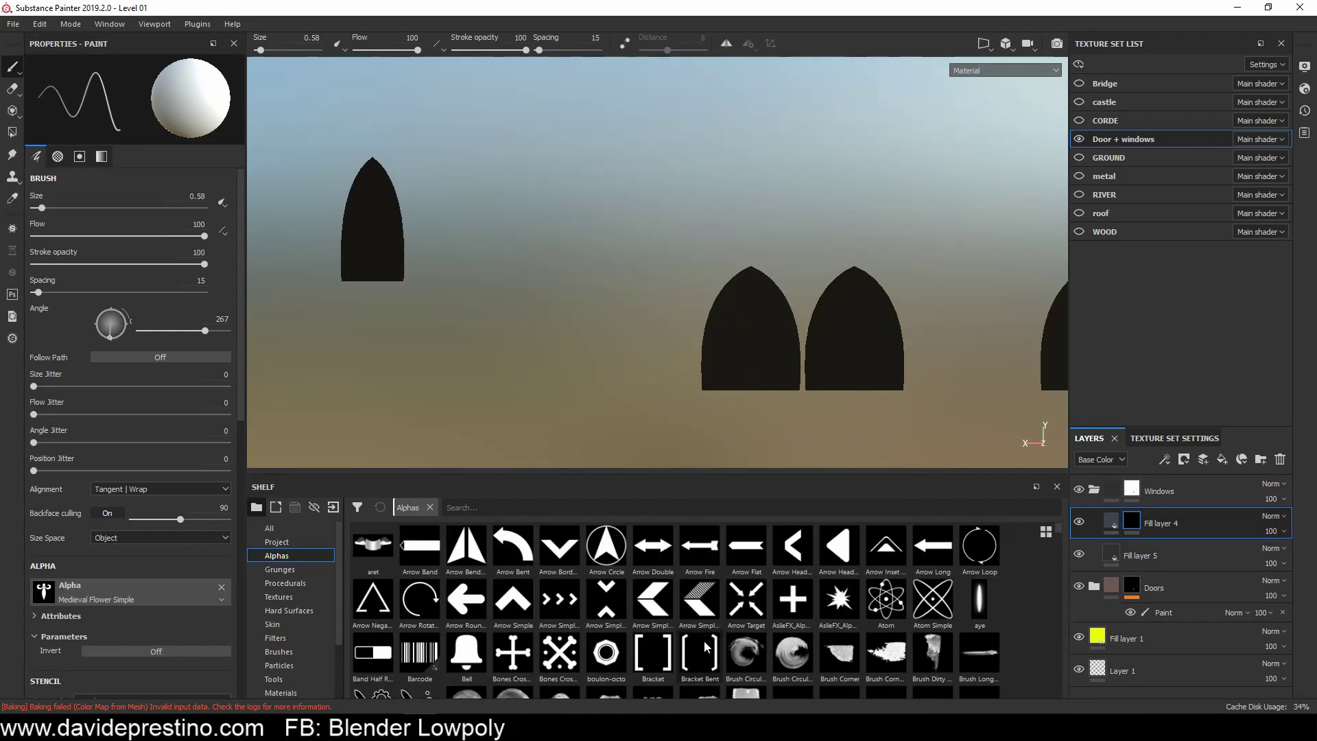
pyautogui.scroll(-5, 978, 604)
pyautogui.scroll(-5, 970, 608)
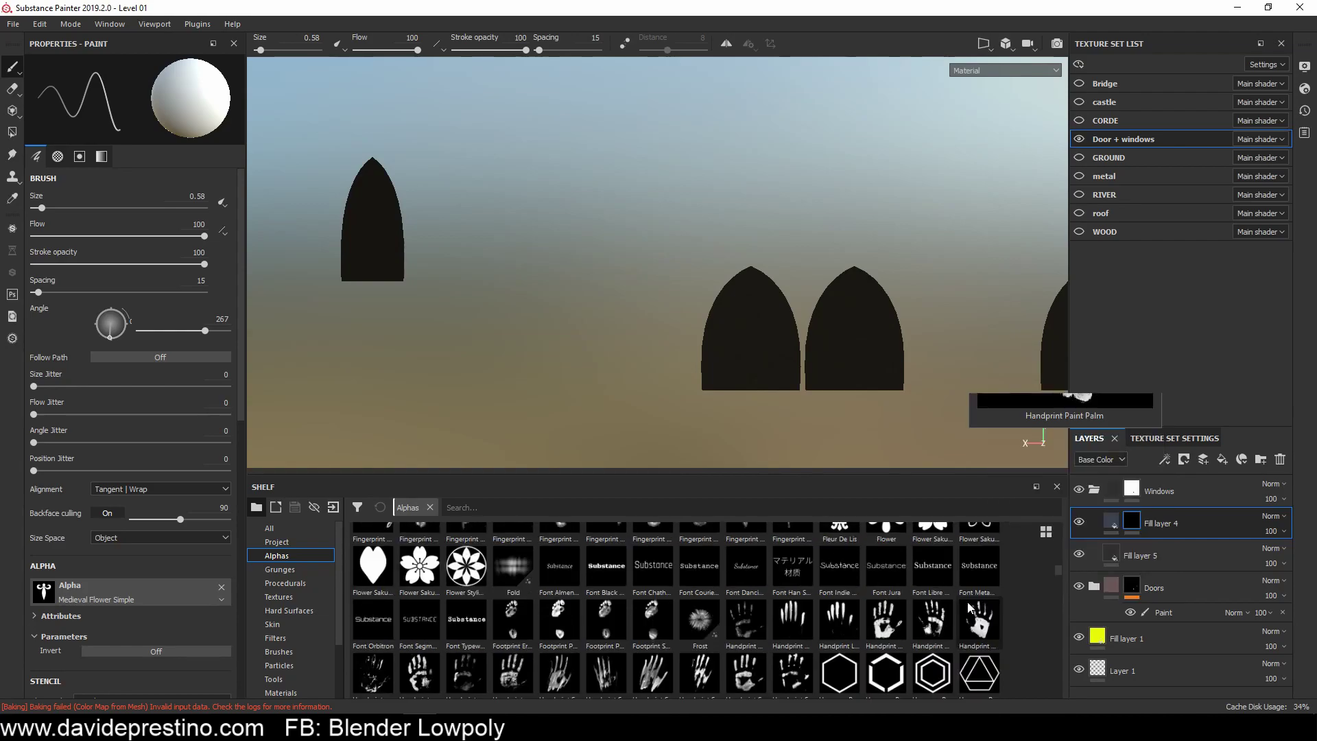
pyautogui.scroll(-5, 969, 608)
pyautogui.scroll(-5, 954, 610)
pyautogui.scroll(-5, 947, 611)
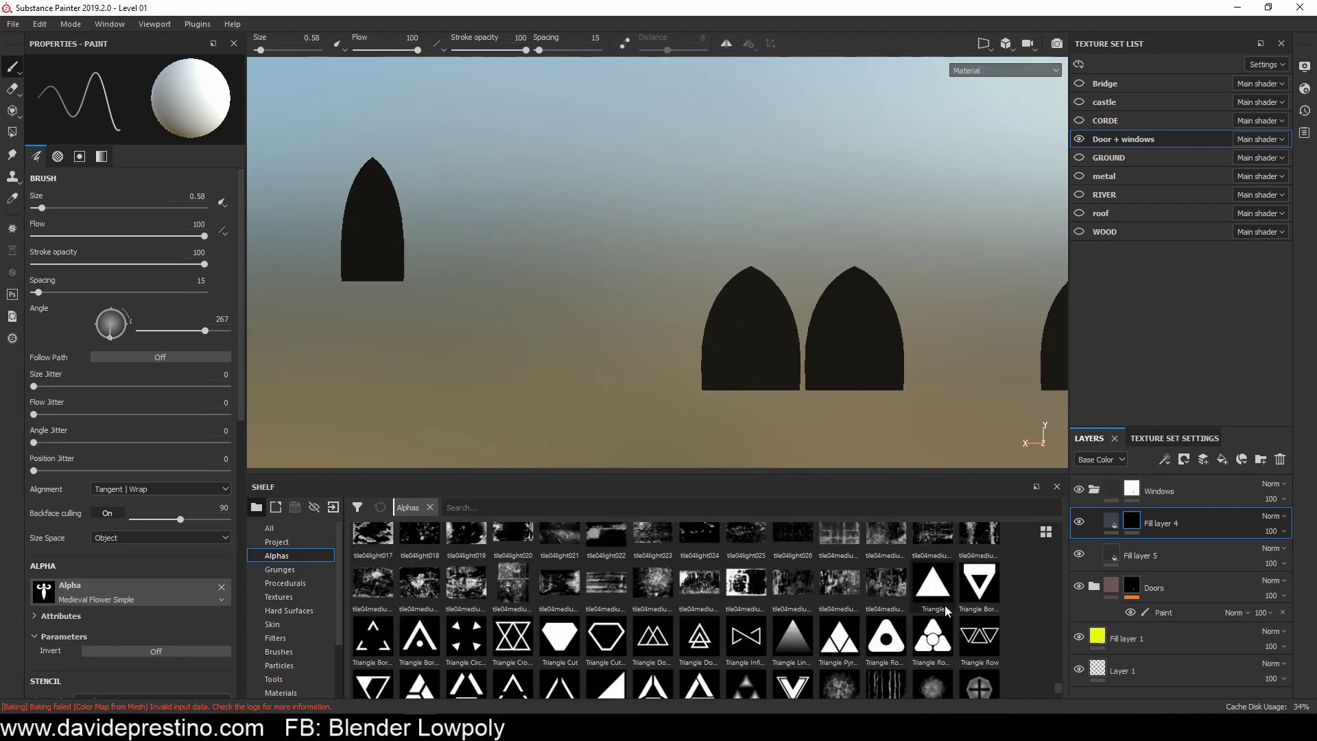
pyautogui.scroll(-5, 947, 611)
pyautogui.scroll(-5, 946, 610)
pyautogui.scroll(-5, 755, 603)
pyautogui.click(560, 583)
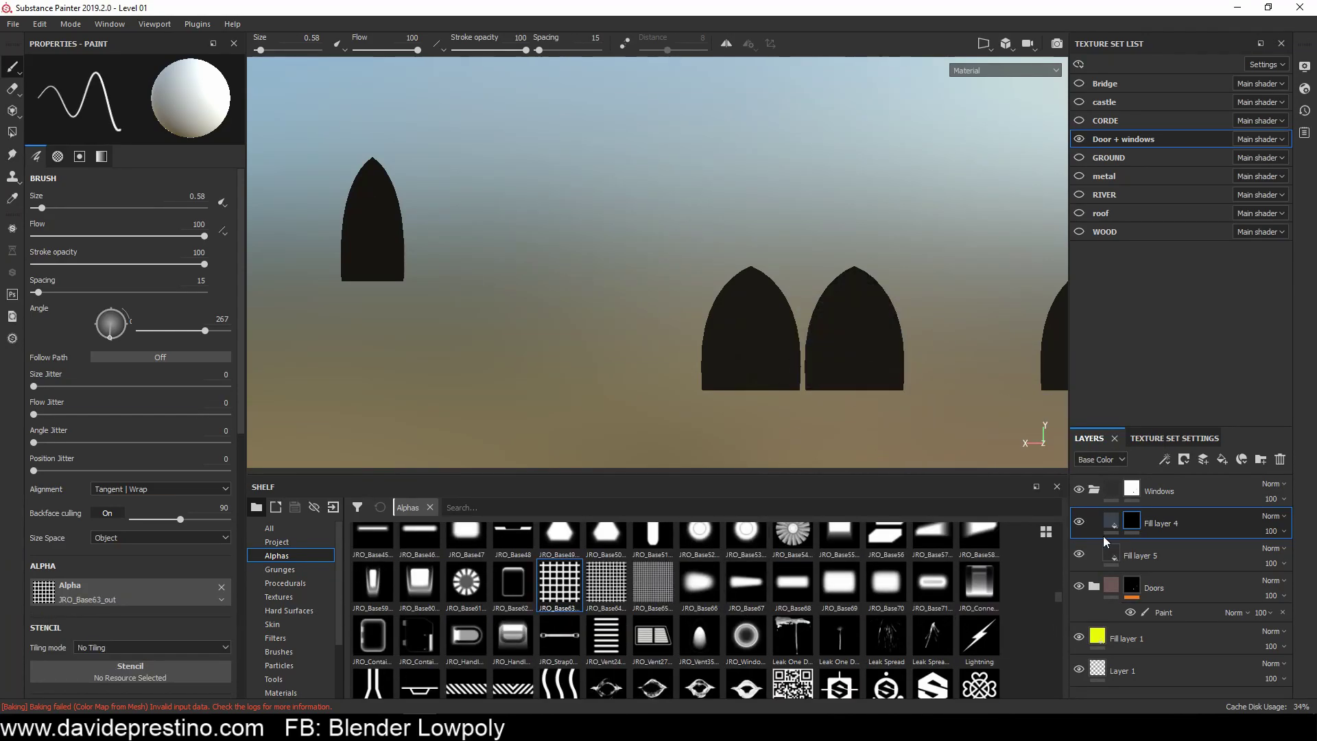
# Step: Add paint and levels effects to Fill layer 4's mask, then delete Fill layer 4
pyautogui.click(1164, 461)
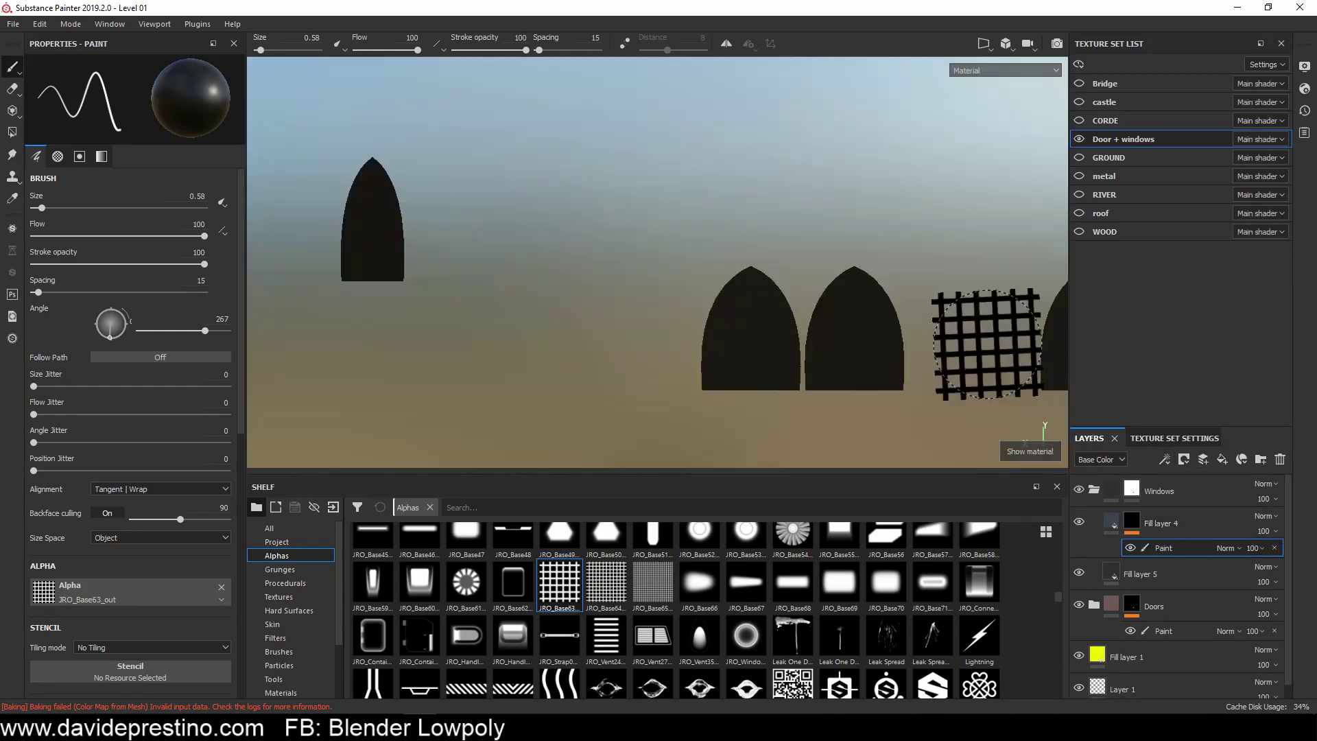
pyautogui.click(1165, 461)
pyautogui.click(1194, 411)
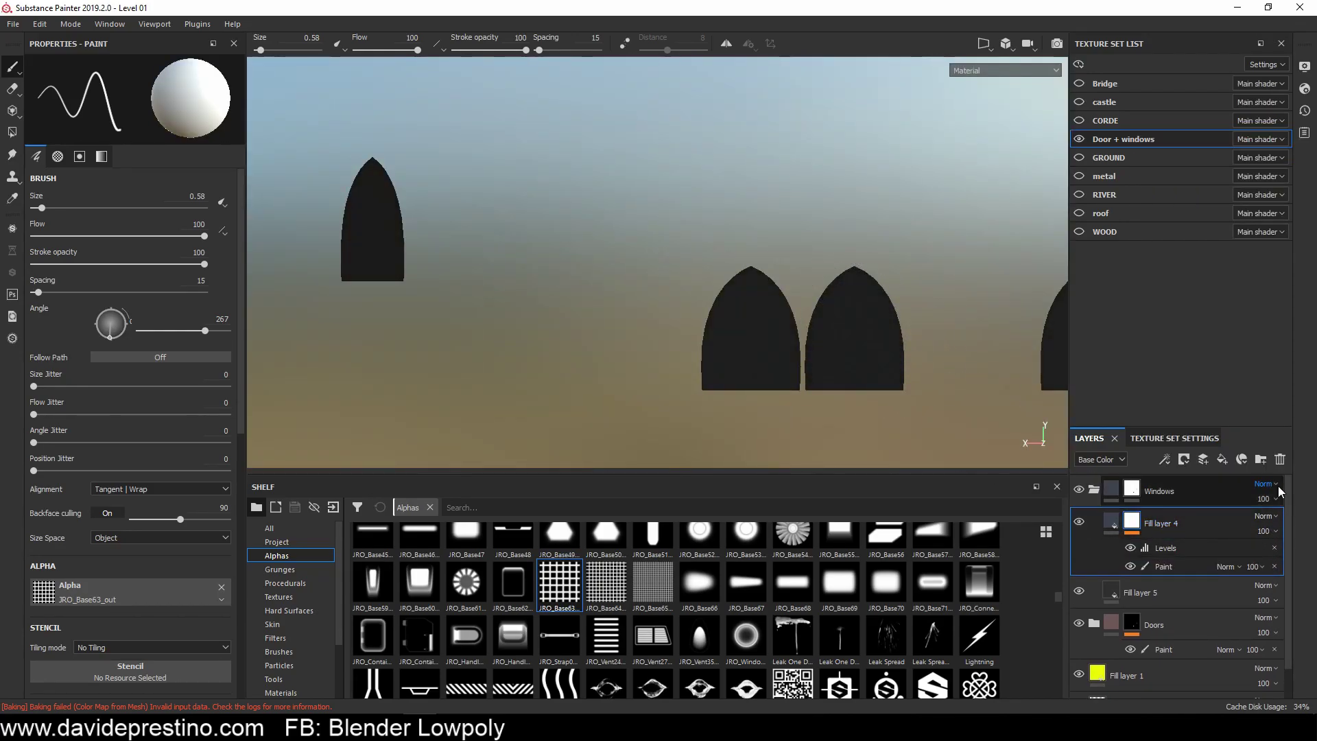
pyautogui.click(1280, 459)
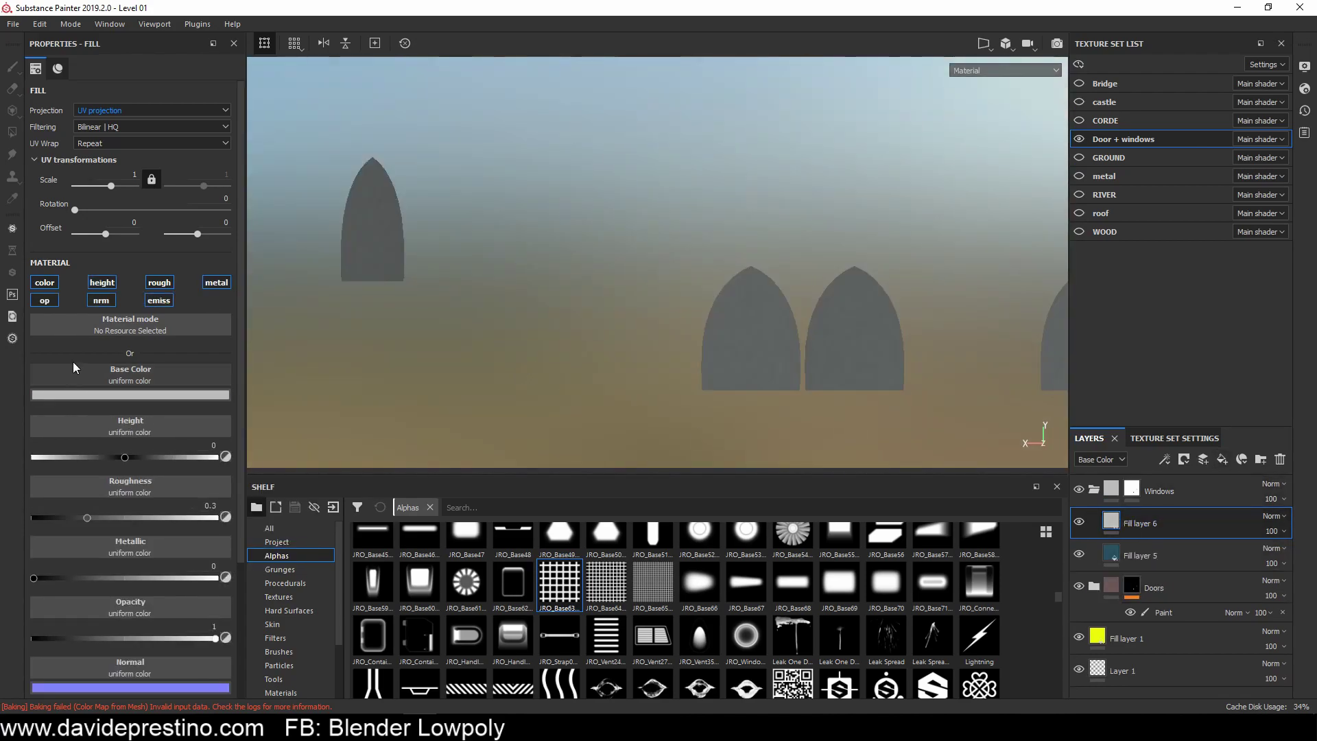
# Step: Give Fill layer 6 a dark colour and a black mask, and load the Fibers Square alpha
pyautogui.click(130, 395)
pyautogui.click(138, 542)
pyautogui.click(1203, 459)
pyautogui.scroll(-5, 904, 599)
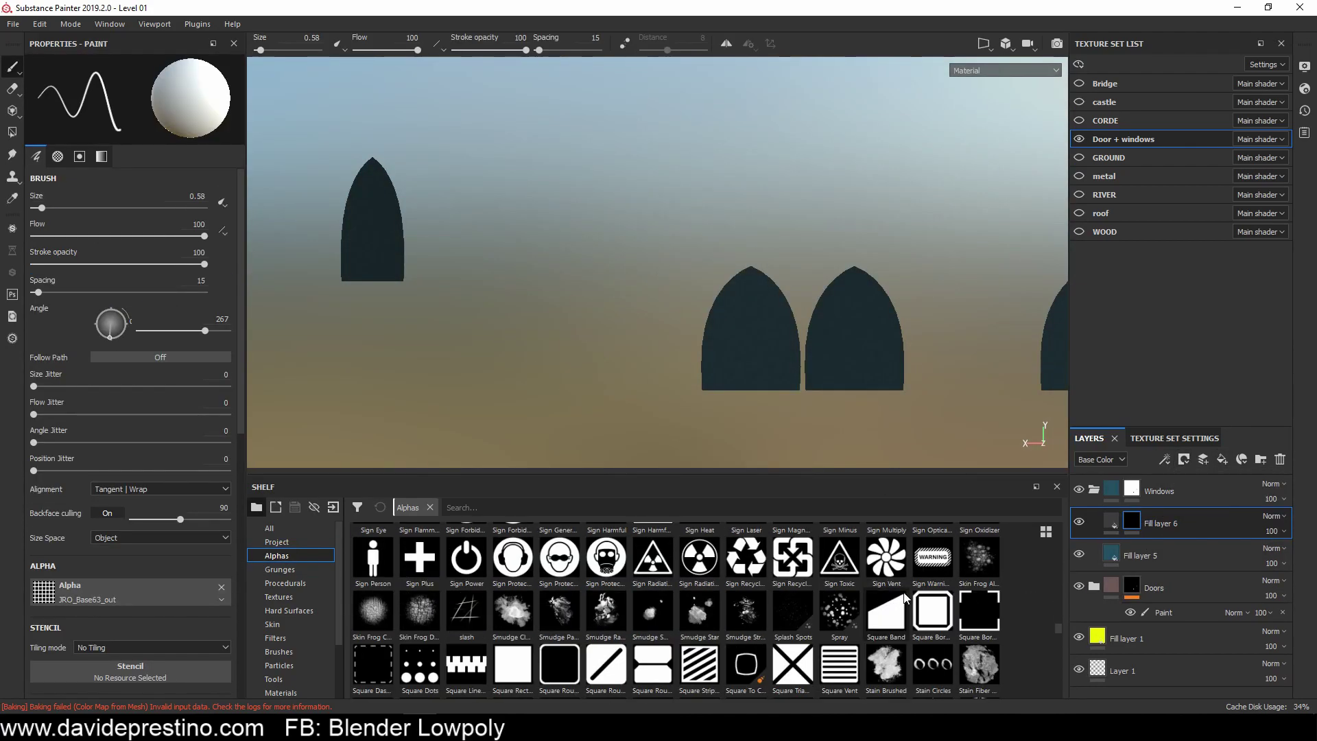
pyautogui.scroll(5, 904, 599)
pyautogui.scroll(5, 905, 598)
pyautogui.scroll(5, 904, 598)
pyautogui.scroll(5, 359, 530)
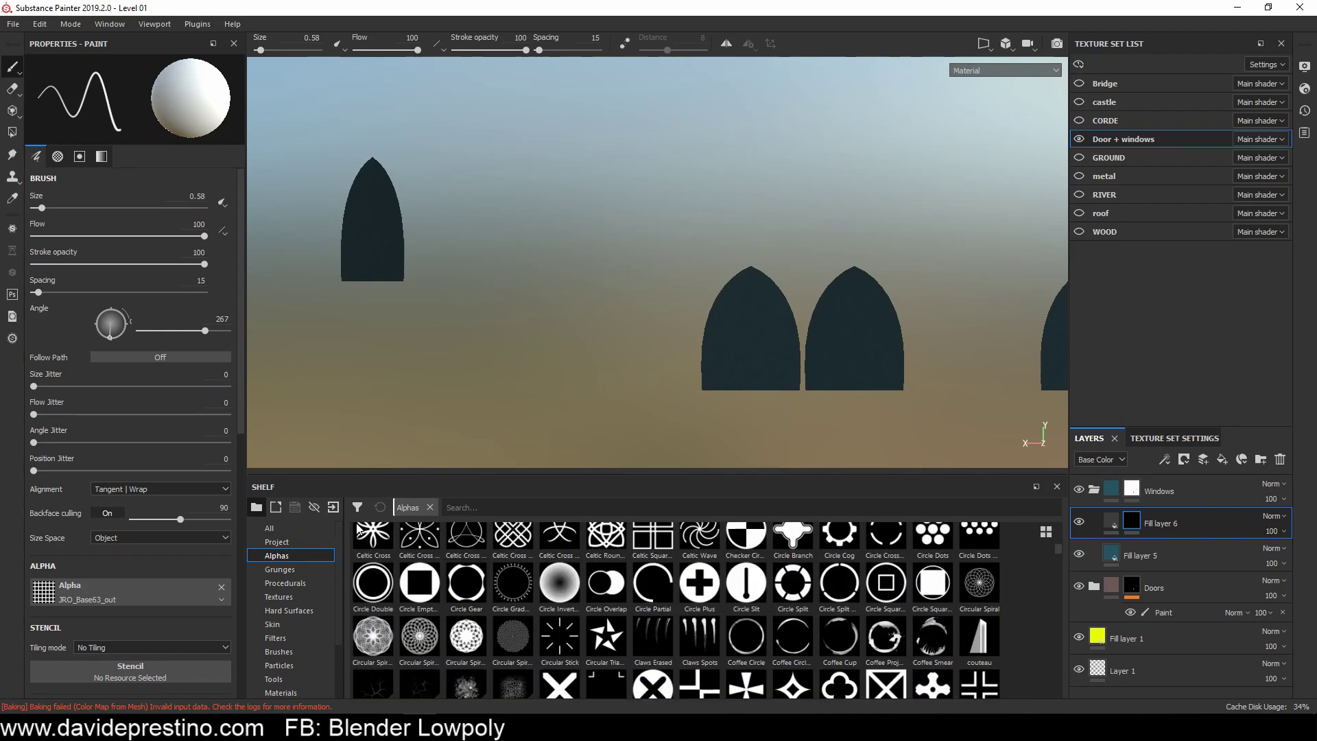
pyautogui.scroll(-3, 358, 530)
pyautogui.click(747, 628)
# Step: Enable the metallic channel on Fill layer 6's fill and return to its mask
pyautogui.click(1112, 523)
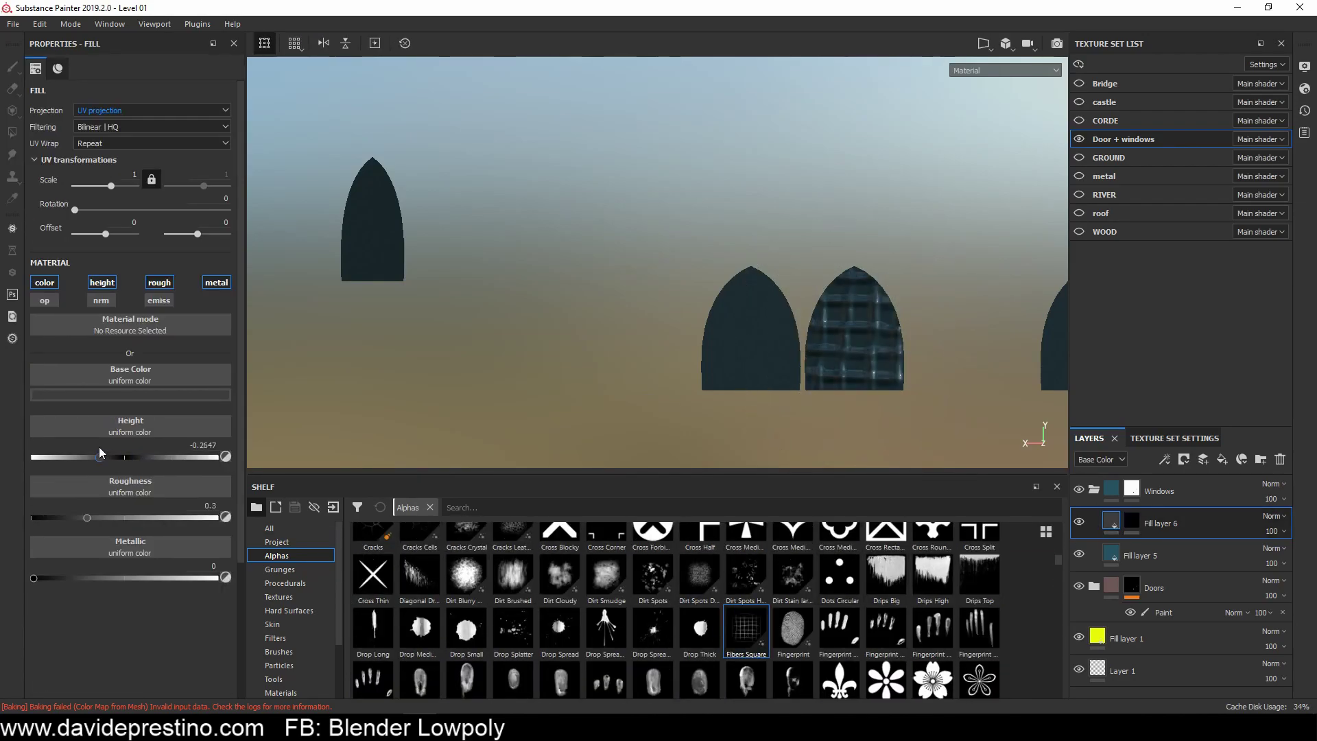
pyautogui.click(216, 282)
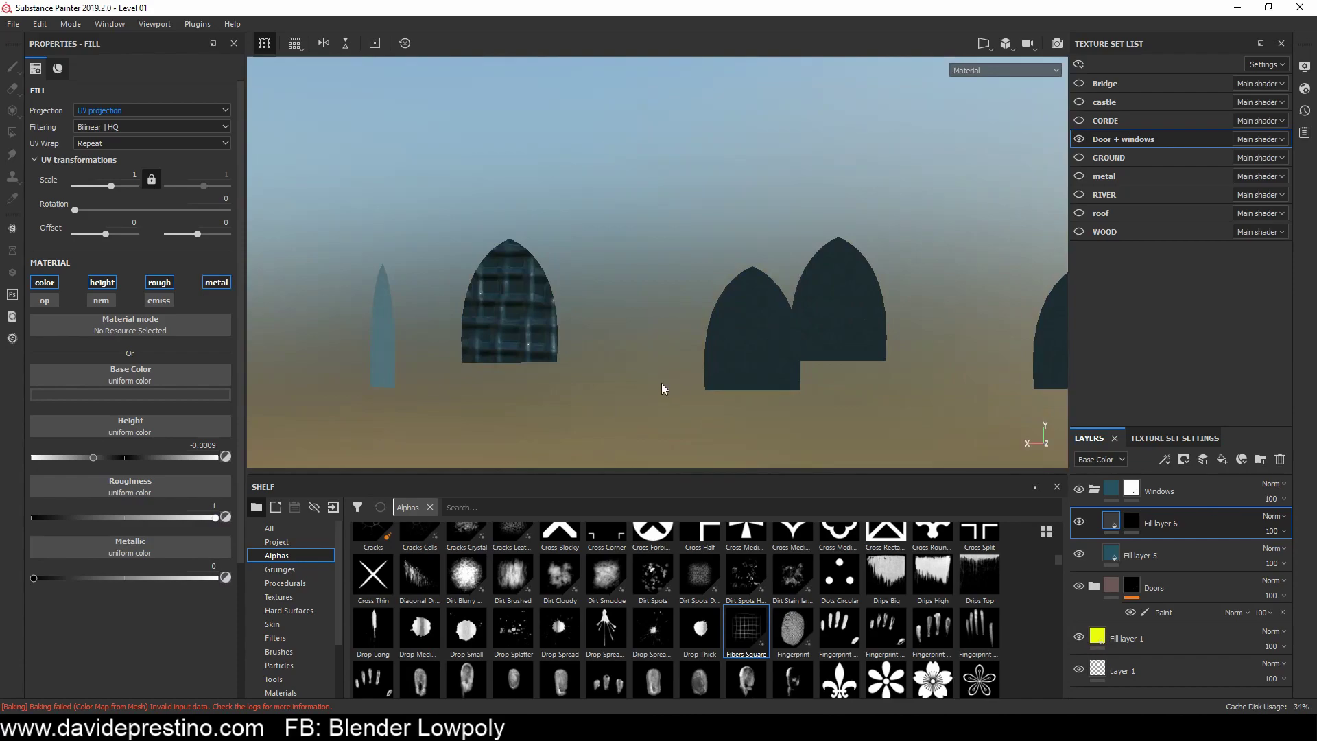
pyautogui.click(1130, 529)
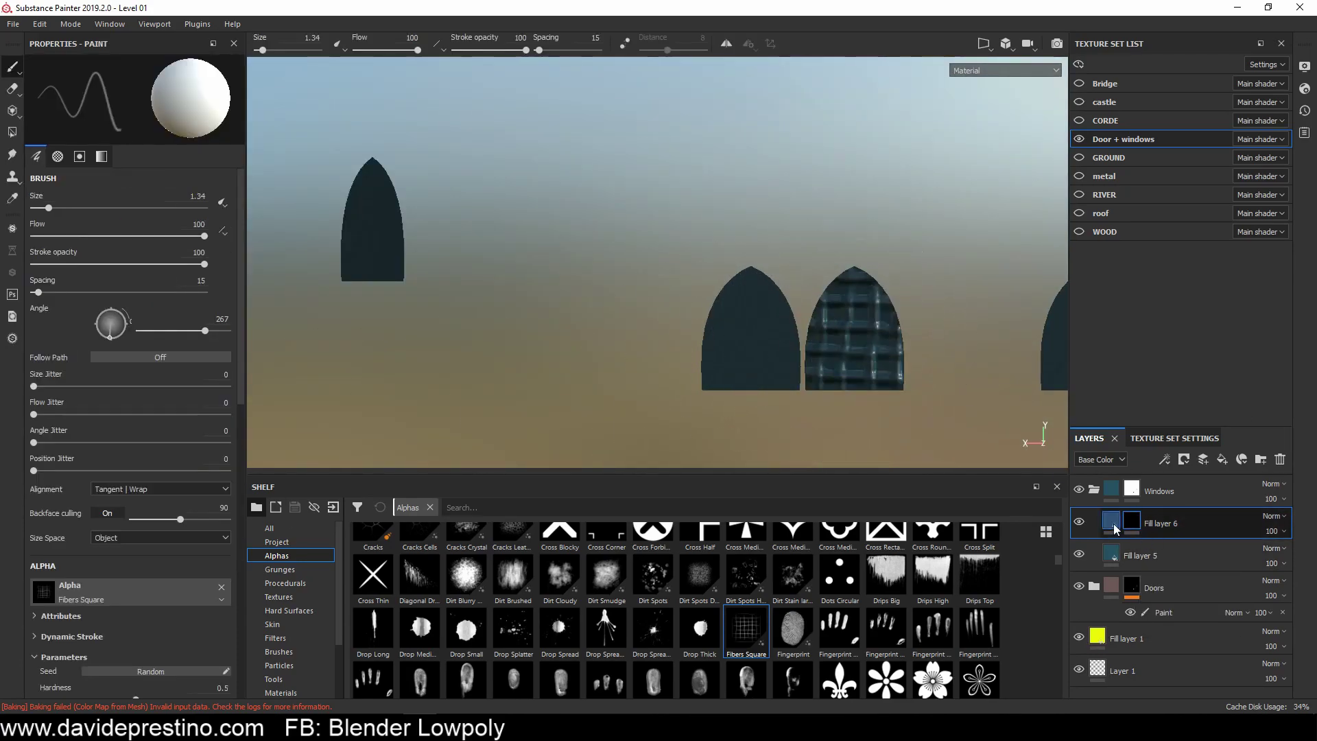
pyautogui.scroll(-5, 658, 275)
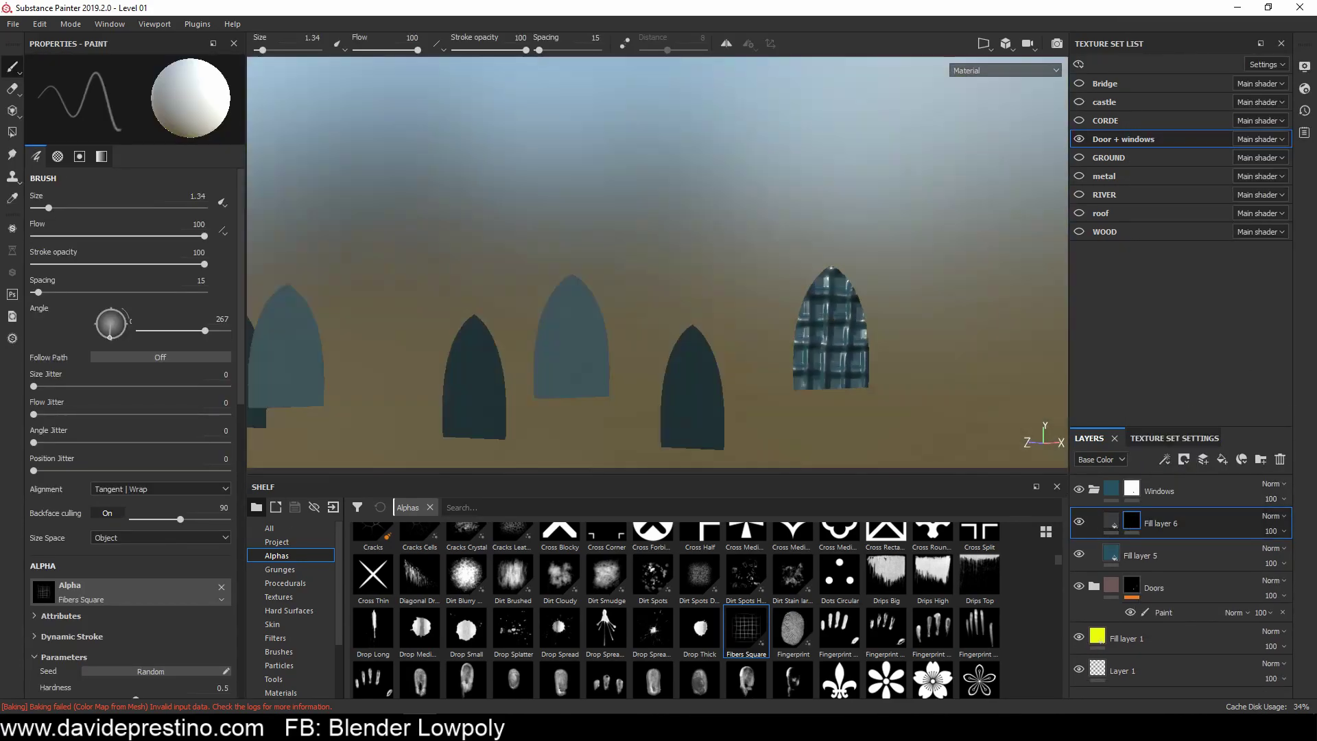
pyautogui.keyDown('alt'); pyautogui.moveTo(871, 368); pyautogui.dragTo(663, 398); pyautogui.keyUp('alt')
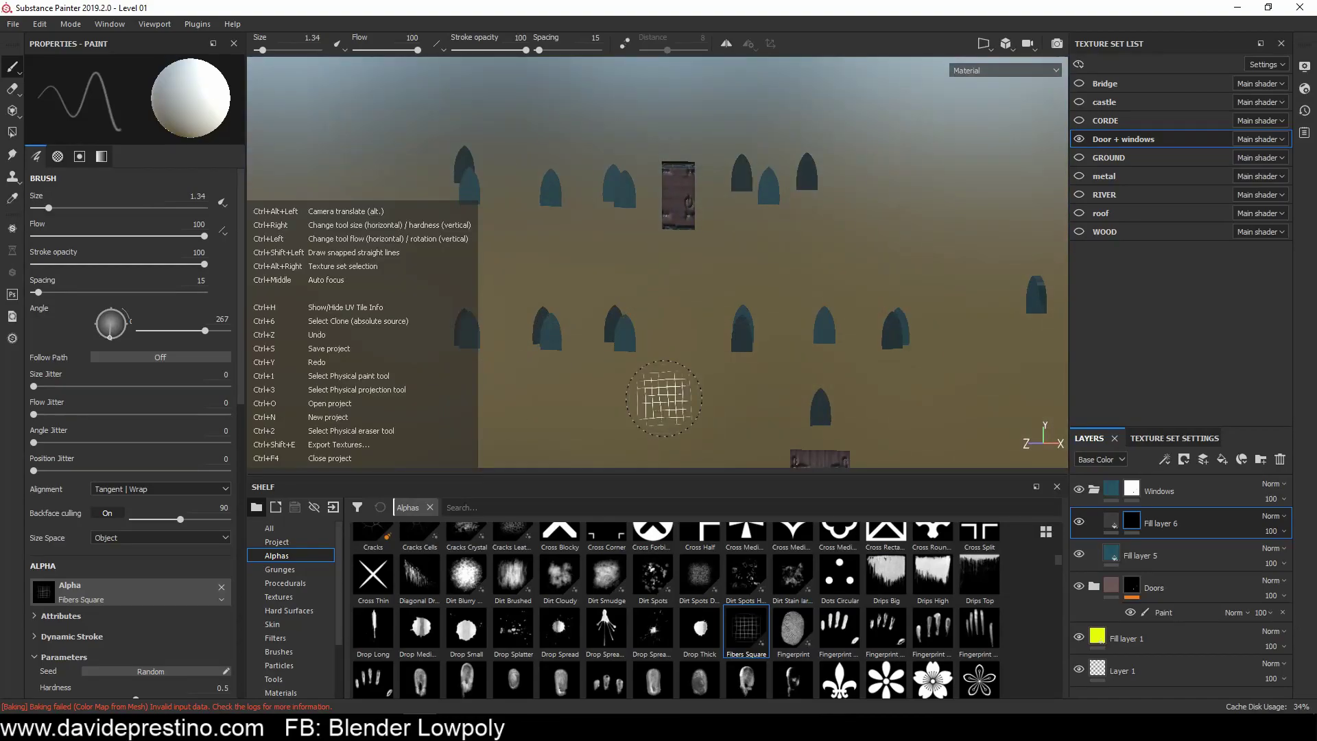
pyautogui.scroll(5, 617, 329)
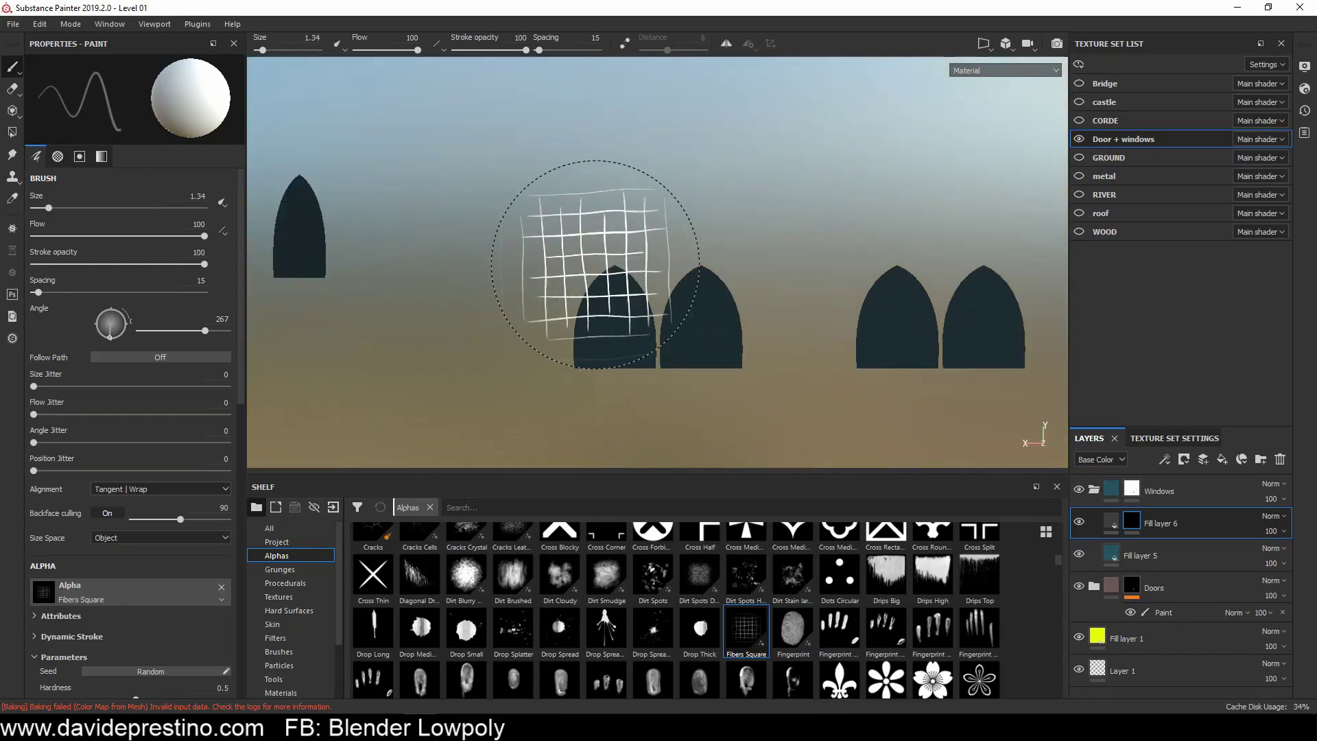
pyautogui.scroll(3, 617, 329)
pyautogui.scroll(-10, 686, 604)
# Step: Set a plain brush at size 0.1, then move yellow Fill layer 1 below Fill layer 6
pyautogui.click(560, 659)
pyautogui.click(221, 587)
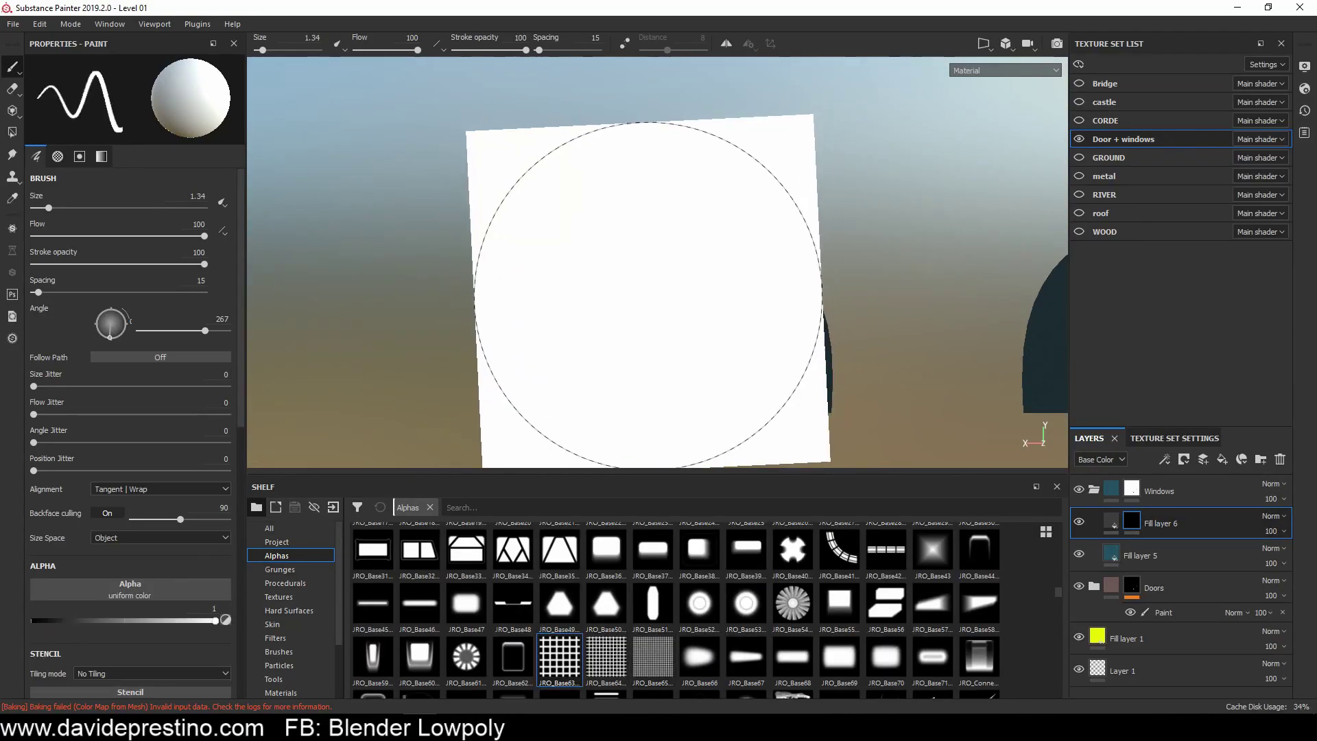
pyautogui.keyDown('ctrl'); pyautogui.moveTo(659, 295); pyautogui.dragTo(588, 306, button='right'); pyautogui.keyUp('ctrl')
pyautogui.scroll(-3, 588, 306)
pyautogui.keyDown('alt'); pyautogui.moveTo(588, 306); pyautogui.dragTo(655, 297); pyautogui.keyUp('alt')
pyautogui.scroll(3, 754, 302)
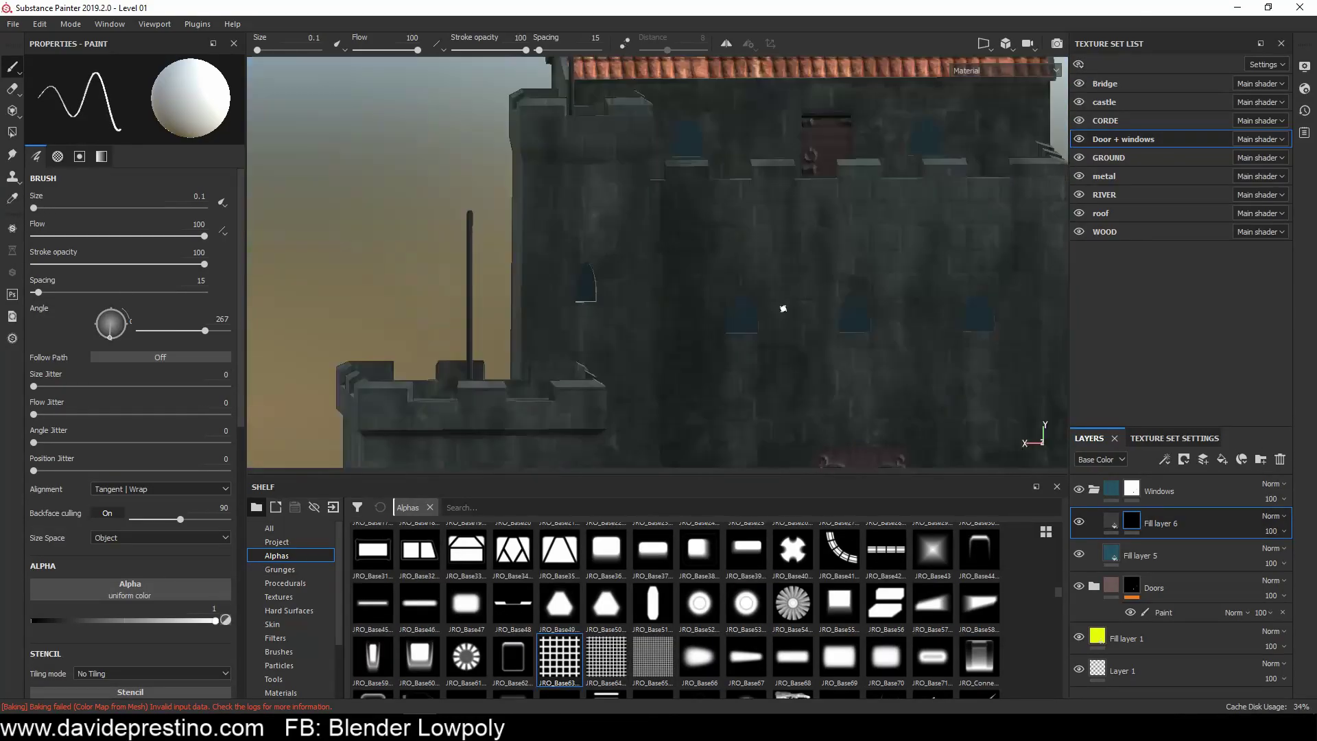
pyautogui.scroll(3, 765, 306)
pyautogui.click(1139, 638)
pyautogui.moveTo(1138, 638); pyautogui.dragTo(1123, 530)
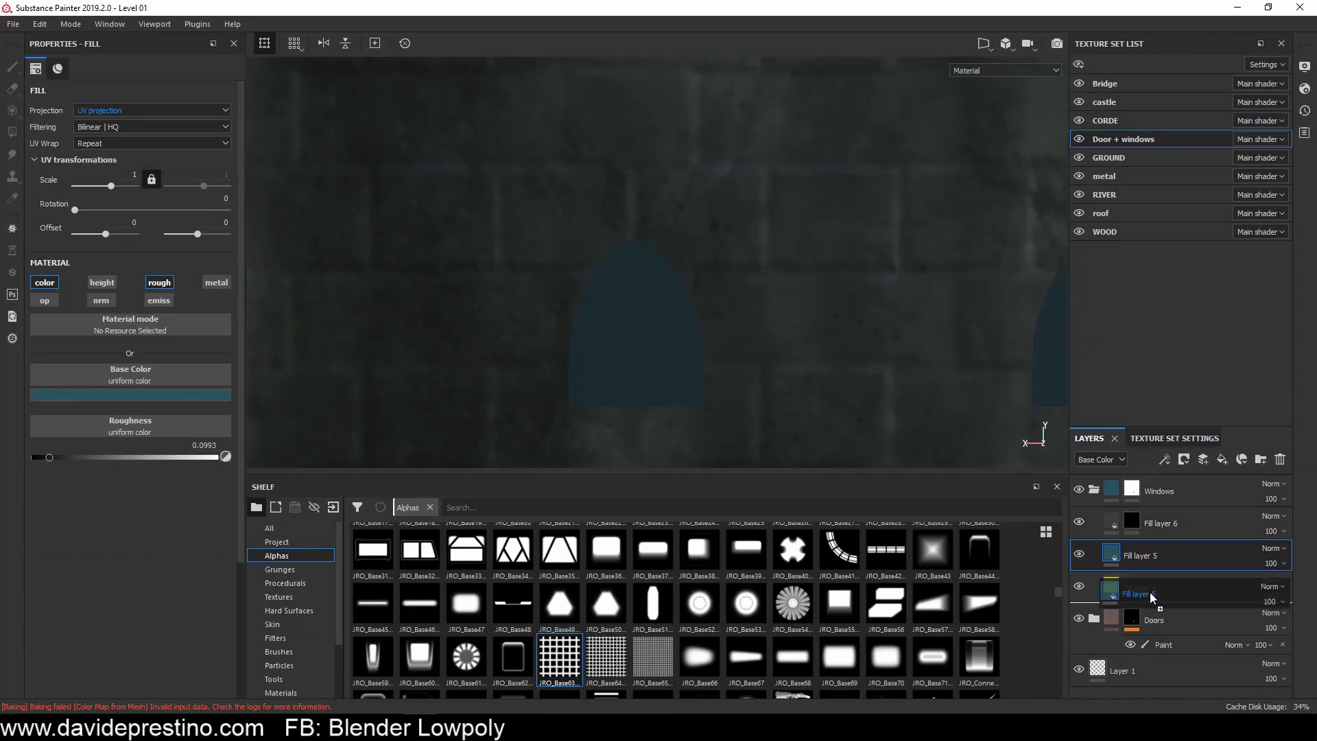
# Step: Delete Fill layer 6, move Fill layer 5 above Fill layer 1, and stamp a cross-shaped window frame
pyautogui.click(1242, 459)
pyautogui.click(1140, 525)
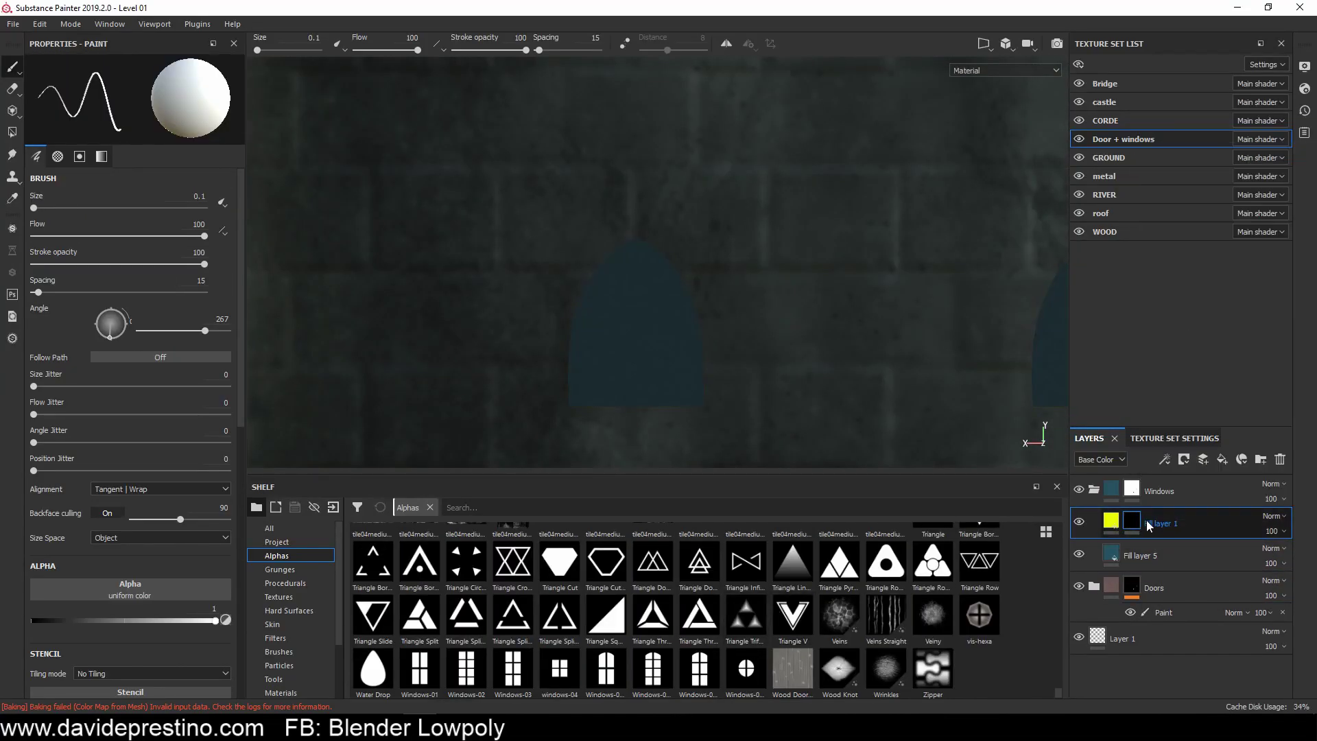
pyautogui.hotkey('ctrl', 'z')
pyautogui.moveTo(1153, 556); pyautogui.dragTo(1194, 498)
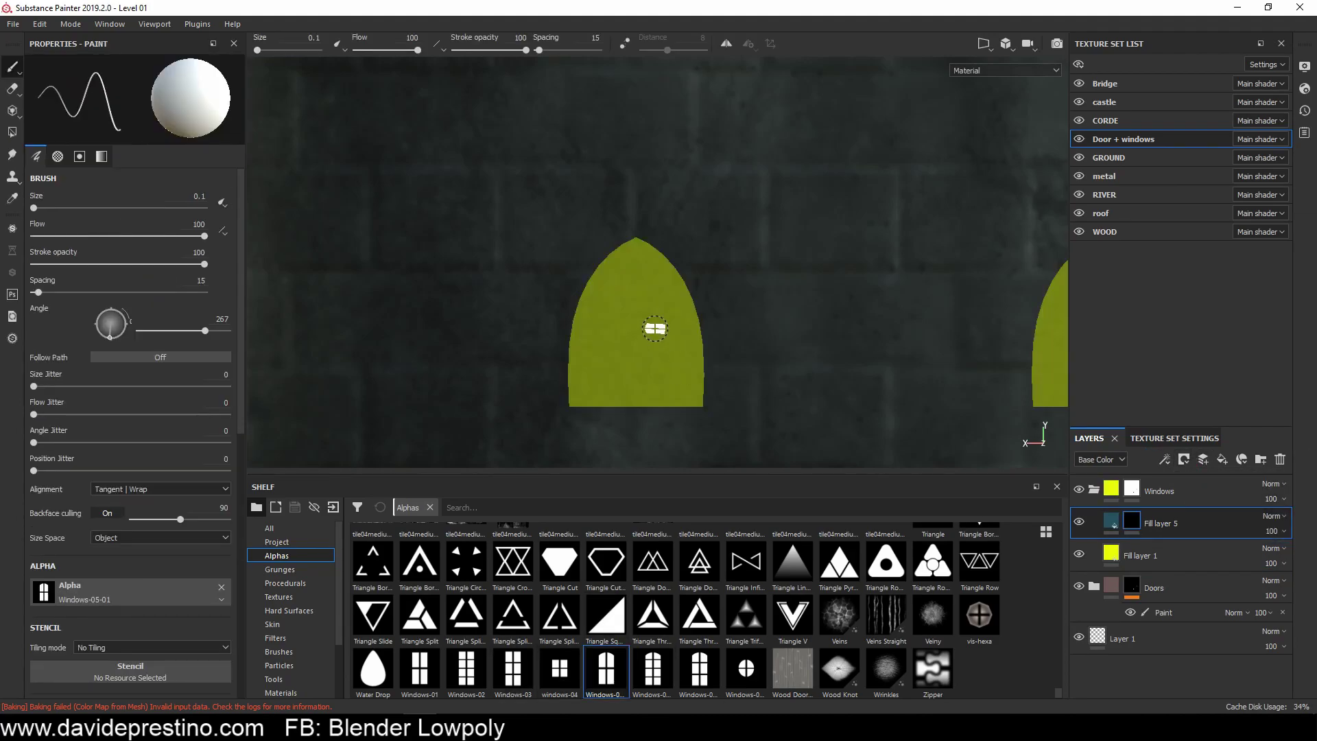
pyautogui.keyDown('ctrl'); pyautogui.moveTo(625, 329); pyautogui.dragTo(659, 385, button='right'); pyautogui.keyUp('ctrl')
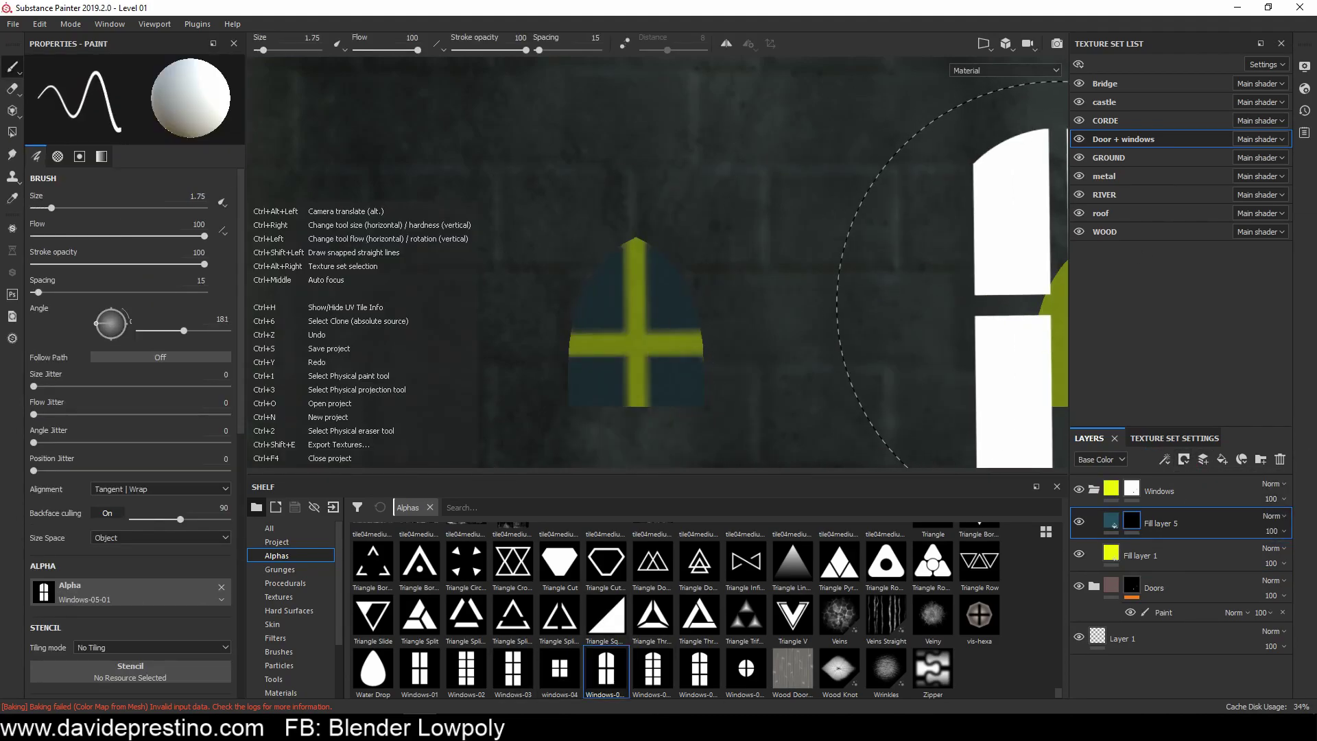
pyautogui.click(1115, 527)
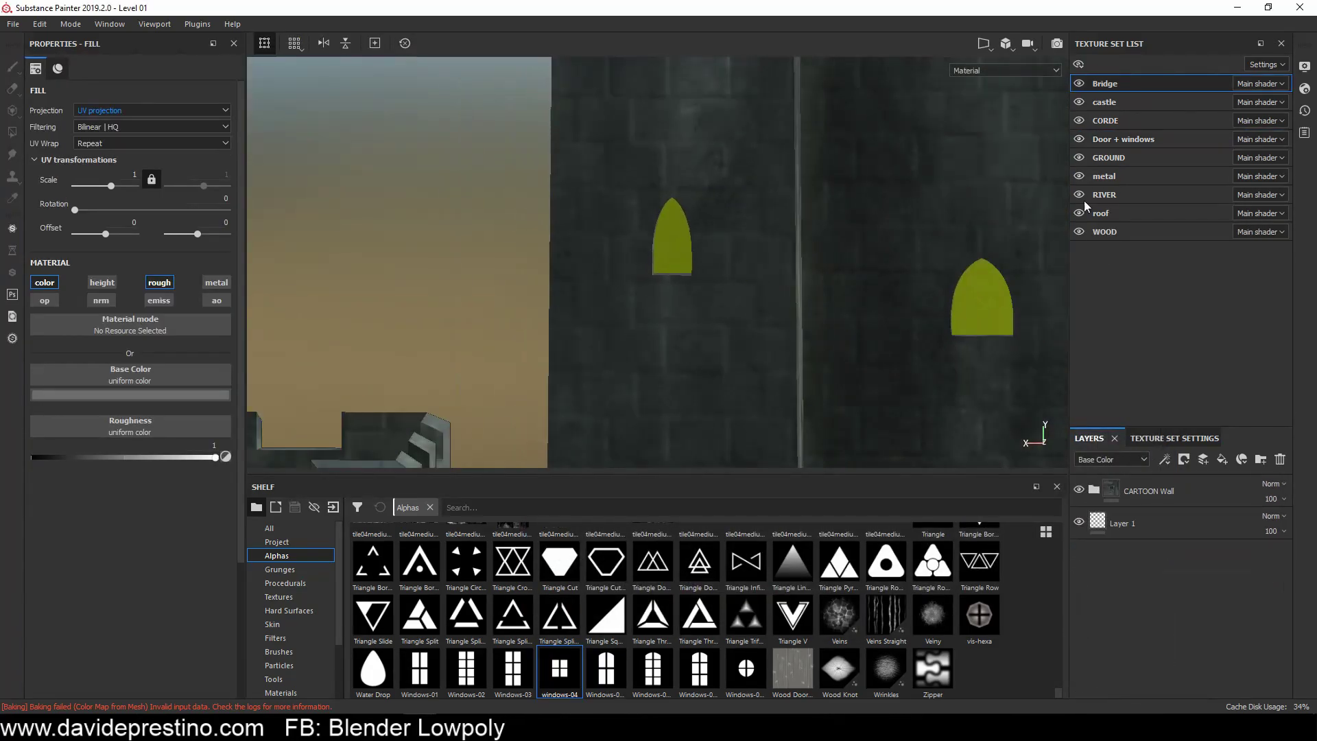
# Step: Switch to the GROUND texture set and set Fill layer 10 to Multiply with opacity off
pyautogui.keyDown('alt'); pyautogui.moveTo(810, 392); pyautogui.dragTo(725, 319, button='right'); pyautogui.keyUp('alt')
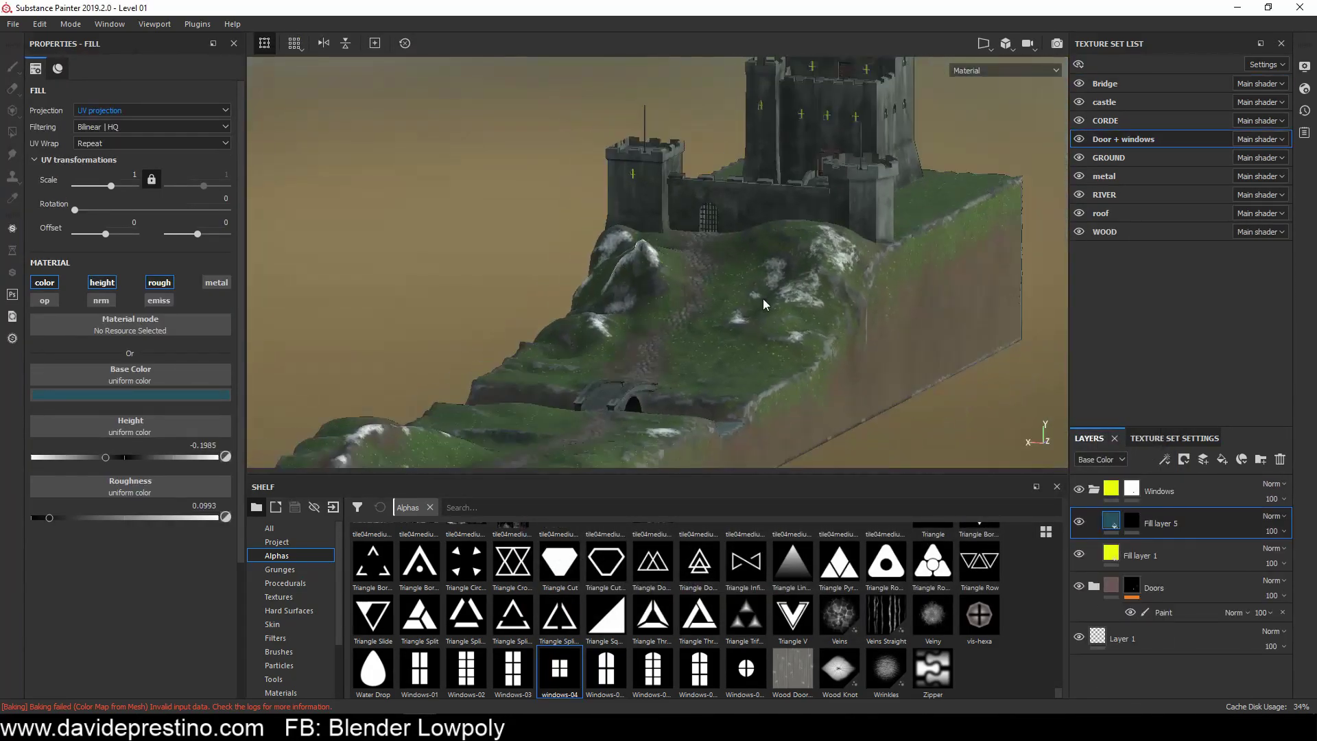
pyautogui.keyDown('alt'); pyautogui.moveTo(844, 390); pyautogui.dragTo(686, 343); pyautogui.keyUp('alt')
pyautogui.click(1108, 157)
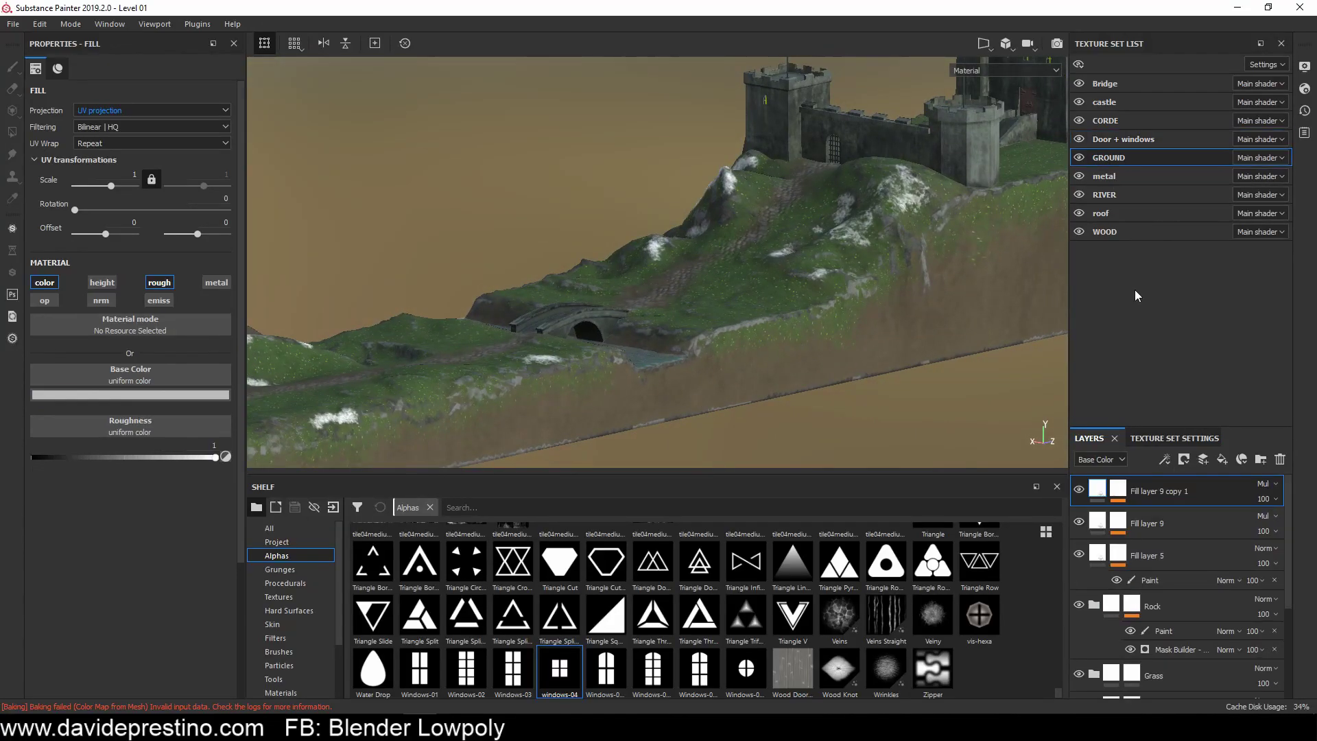
pyautogui.click(45, 301)
pyautogui.click(1265, 636)
pyautogui.click(1242, 259)
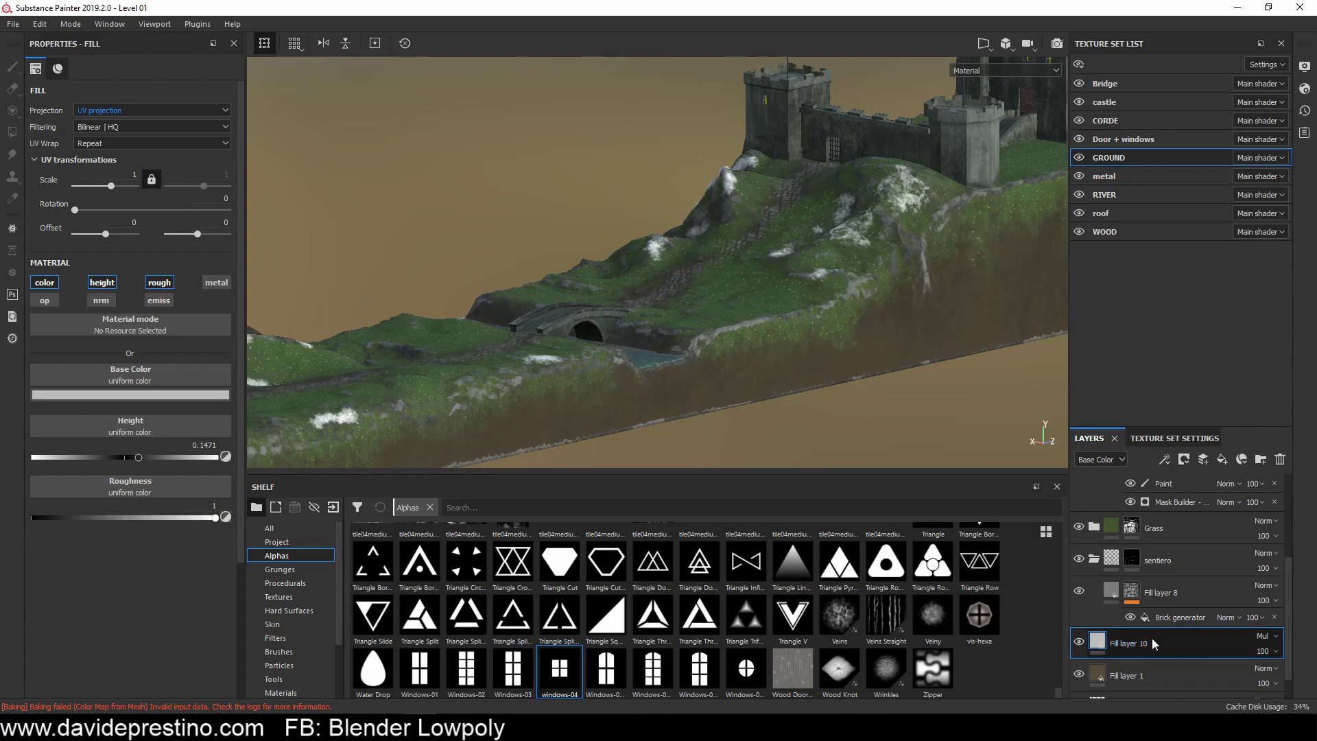
# Step: Give Fill layer 10 a black mask with the moss smart mask and a fill effect
pyautogui.click(1184, 459)
pyautogui.click(1208, 481)
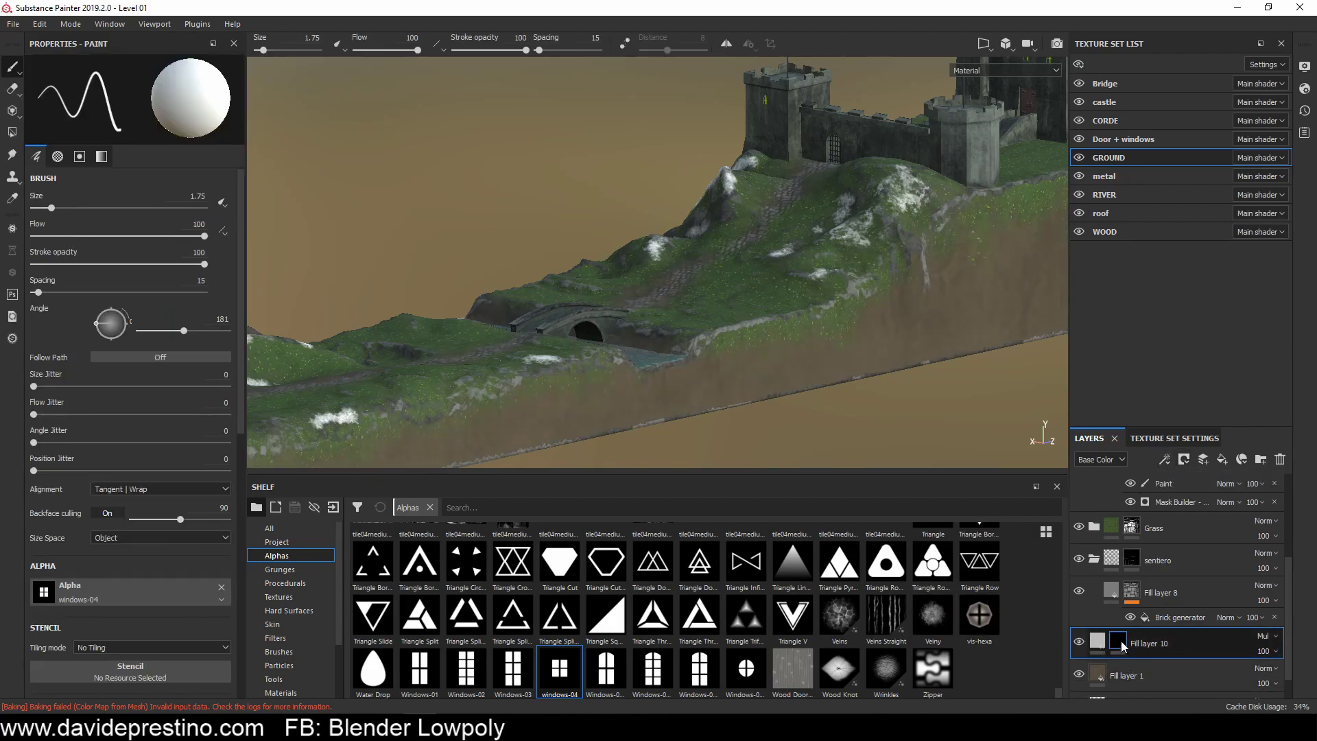
pyautogui.click(1187, 494)
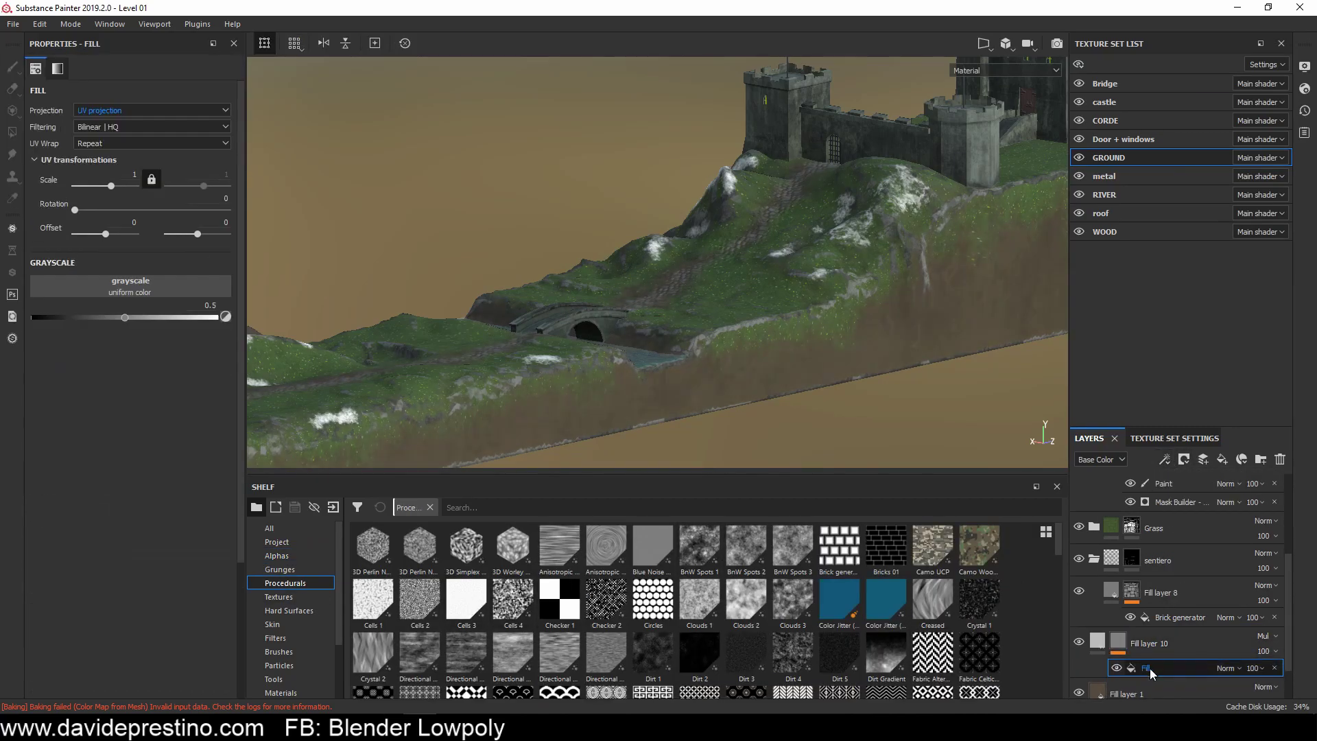
pyautogui.scroll(-2, 295, 617)
pyautogui.click(286, 652)
pyautogui.moveTo(839, 563); pyautogui.dragTo(1175, 674)
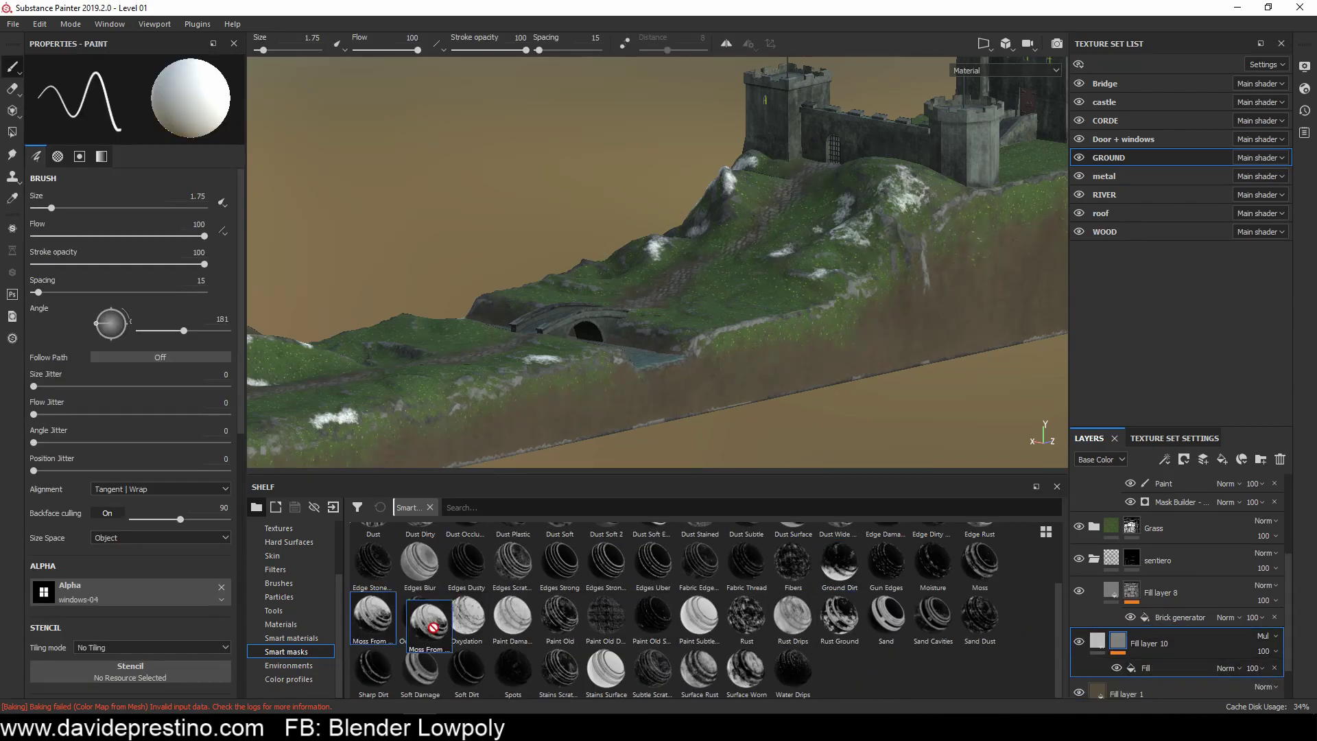
pyautogui.moveTo(373, 615); pyautogui.dragTo(1164, 645)
pyautogui.click(1117, 645)
pyautogui.moveTo(1164, 459)
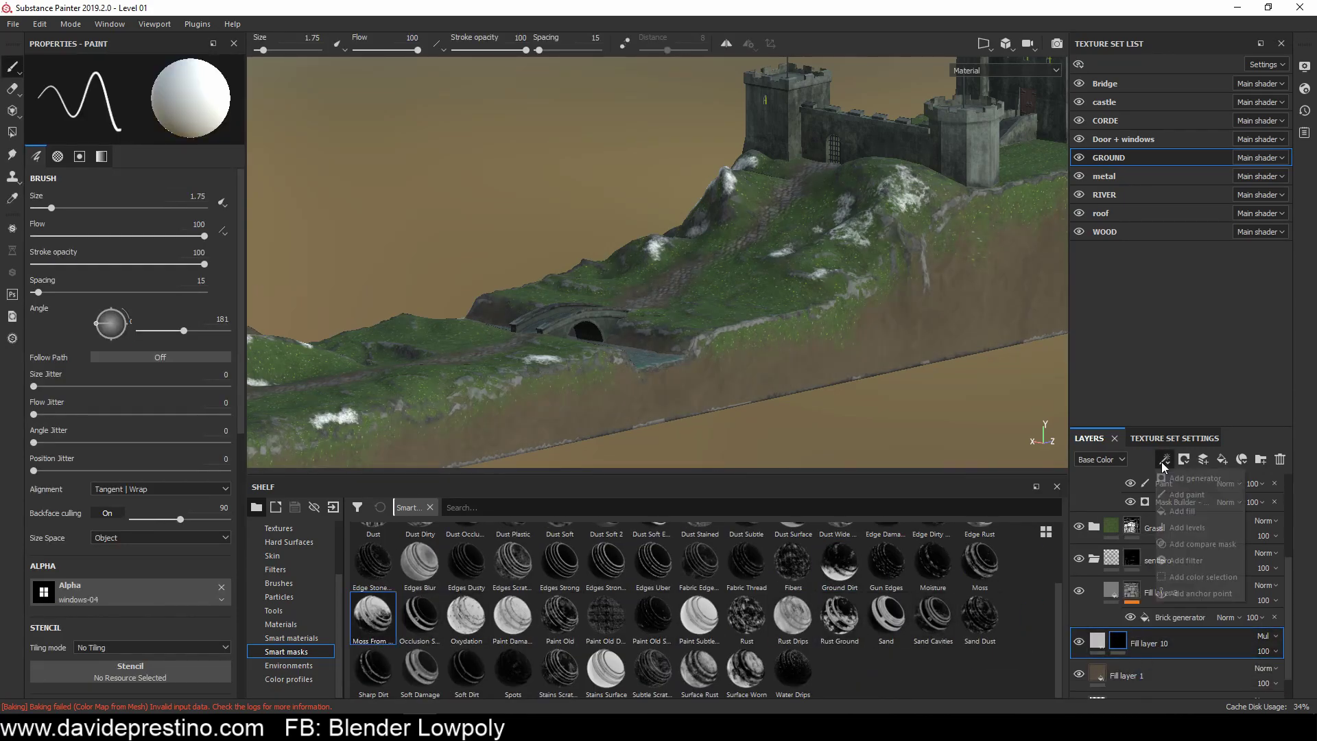
pyautogui.click(1200, 512)
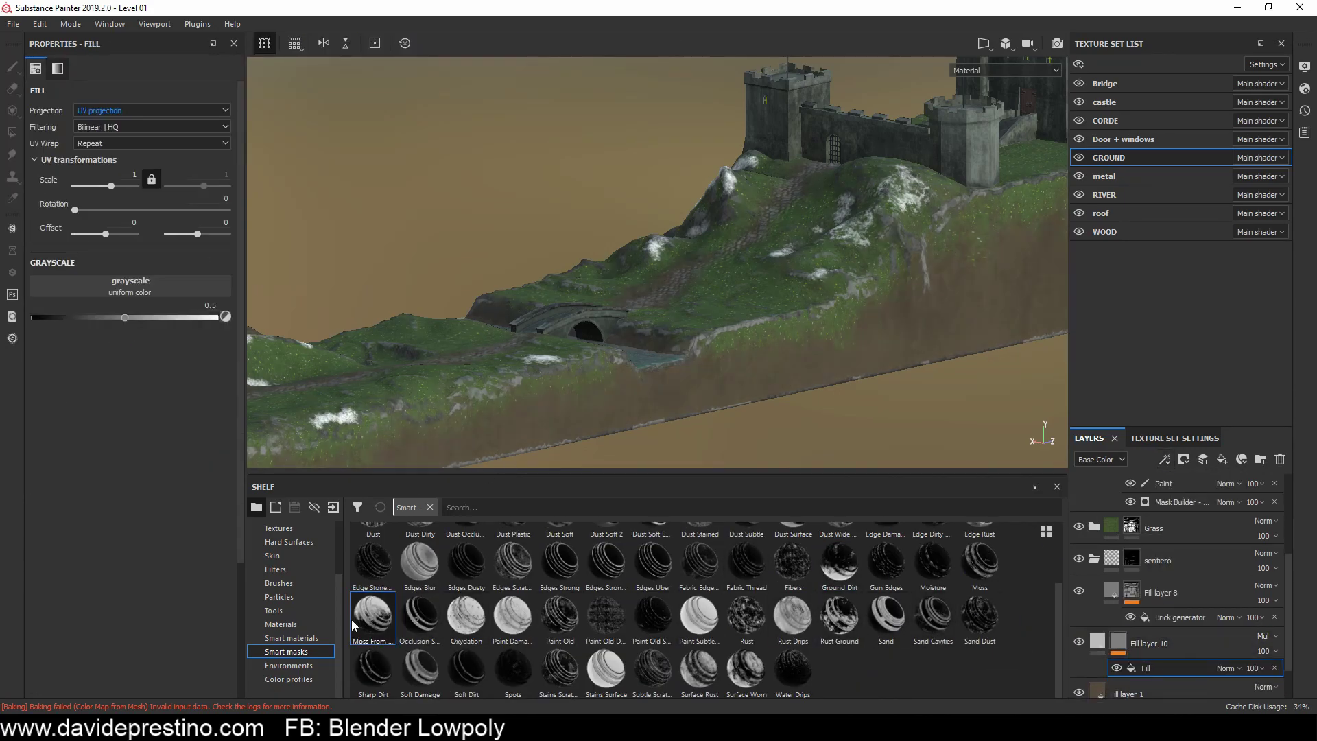
# Step: Pick the Watercolor brush and orbit to a close side view of the terrain
pyautogui.click(280, 584)
pyautogui.hotkey('ctrl', 'z')
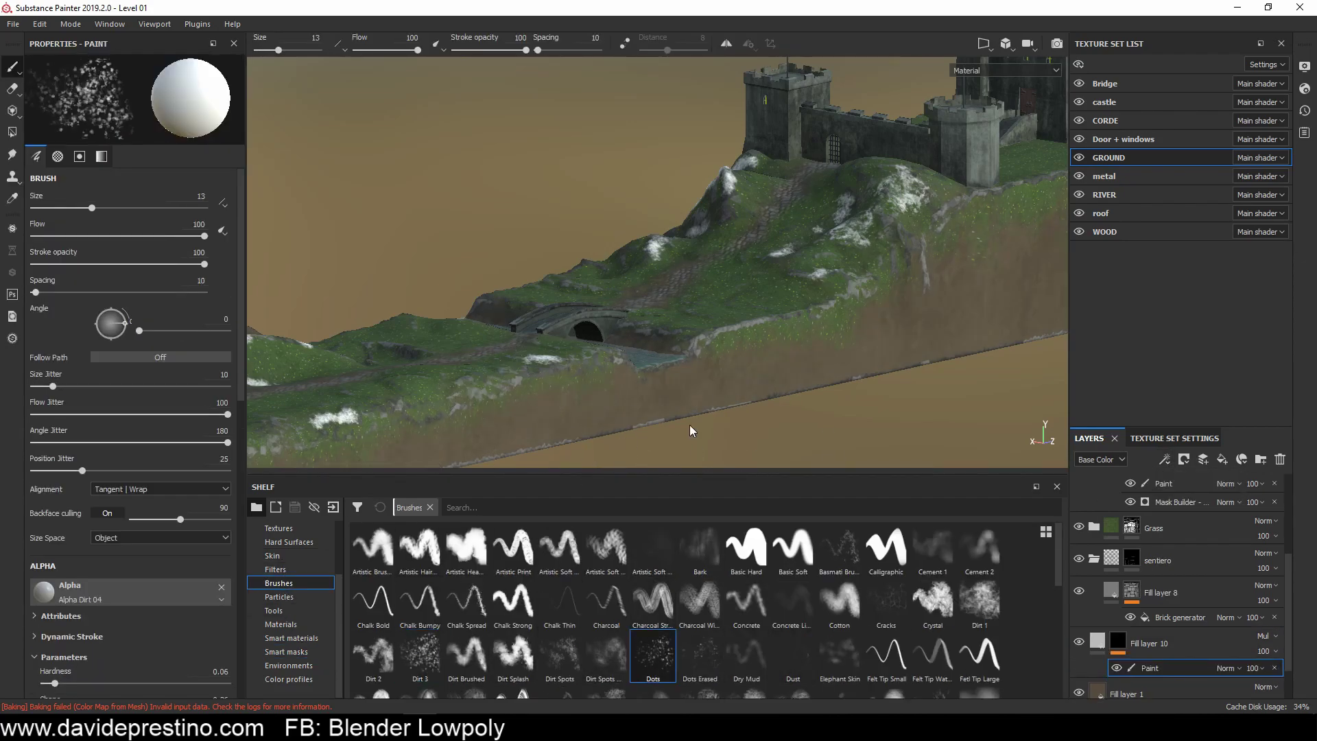
pyautogui.scroll(-5, 652, 617)
pyautogui.click(653, 669)
pyautogui.keyDown('alt'); pyautogui.moveTo(652, 411); pyautogui.dragTo(574, 409); pyautogui.keyUp('alt')
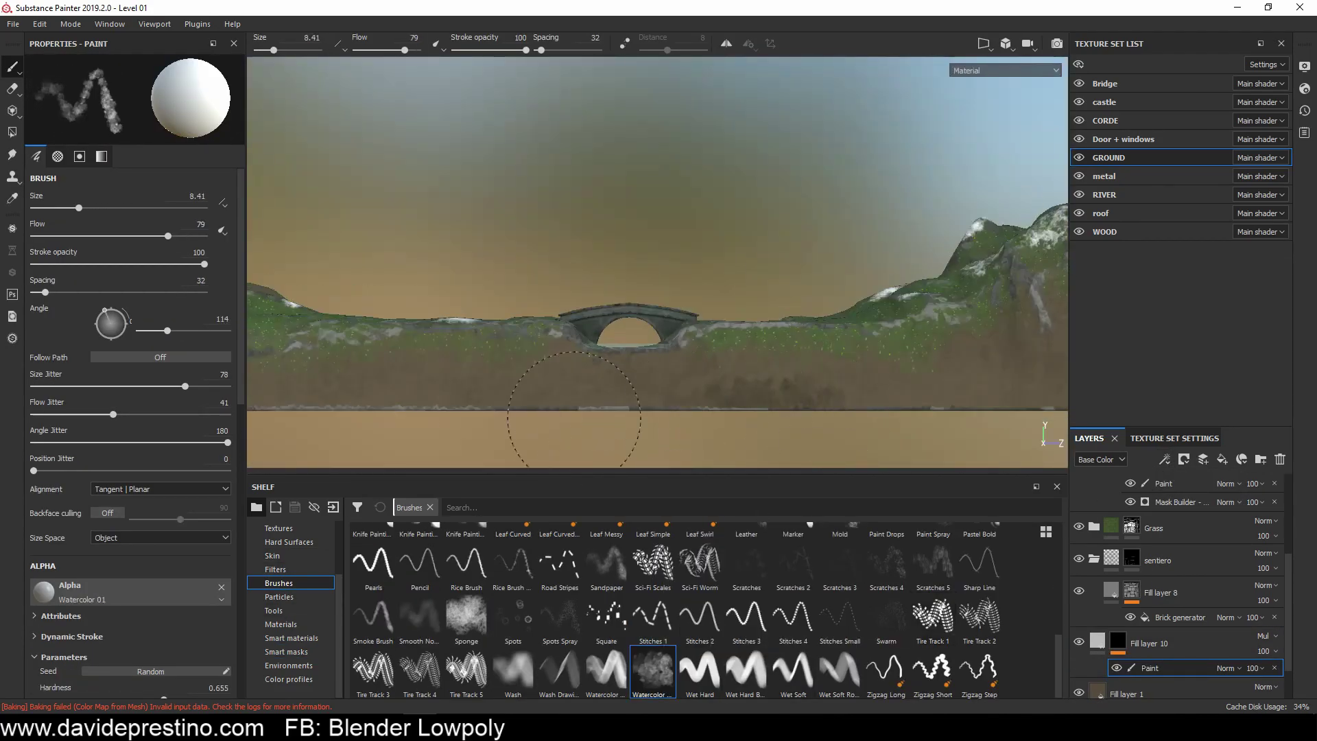
pyautogui.keyDown('alt'); pyautogui.moveTo(344, 412); pyautogui.dragTo(597, 408); pyautogui.keyUp('alt')
pyautogui.moveTo(721, 384)
pyautogui.keyDown('alt'); pyautogui.mouseDown()
pyautogui.moveTo(529, 412)
pyautogui.moveTo(573, 339)
pyautogui.moveTo(718, 364)
pyautogui.moveTo(920, 373)
pyautogui.moveTo(679, 343)
pyautogui.moveTo(750, 353)
pyautogui.moveTo(867, 324)
pyautogui.moveTo(603, 330)
pyautogui.moveTo(685, 368)
pyautogui.moveTo(382, 329)
pyautogui.moveTo(719, 380)
pyautogui.moveTo(577, 403)
pyautogui.moveTo(688, 414)
pyautogui.moveTo(777, 334)
pyautogui.mouseUp(); pyautogui.keyUp('alt')
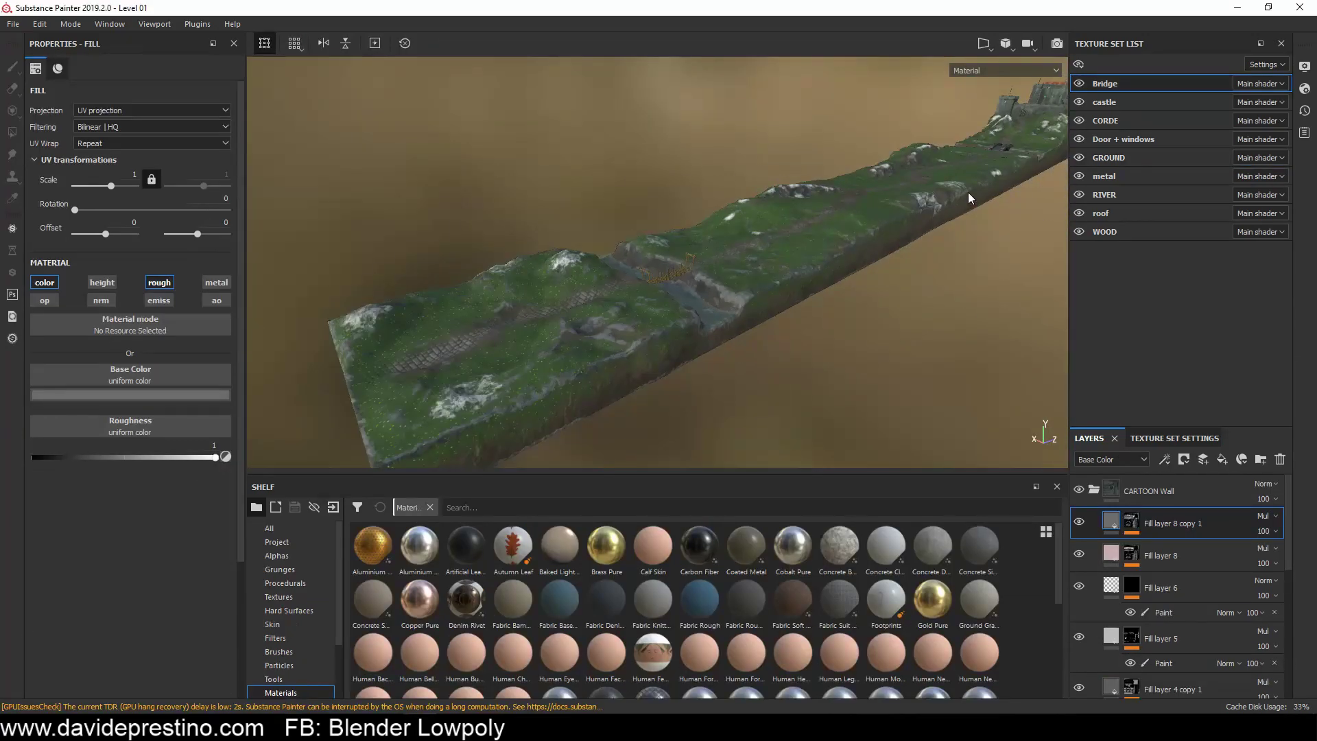
pyautogui.moveTo(617, 288)
pyautogui.keyDown('alt'); pyautogui.mouseDown()
pyautogui.moveTo(658, 261)
pyautogui.moveTo(676, 212)
pyautogui.moveTo(985, 236)
pyautogui.mouseUp(); pyautogui.keyUp('alt')
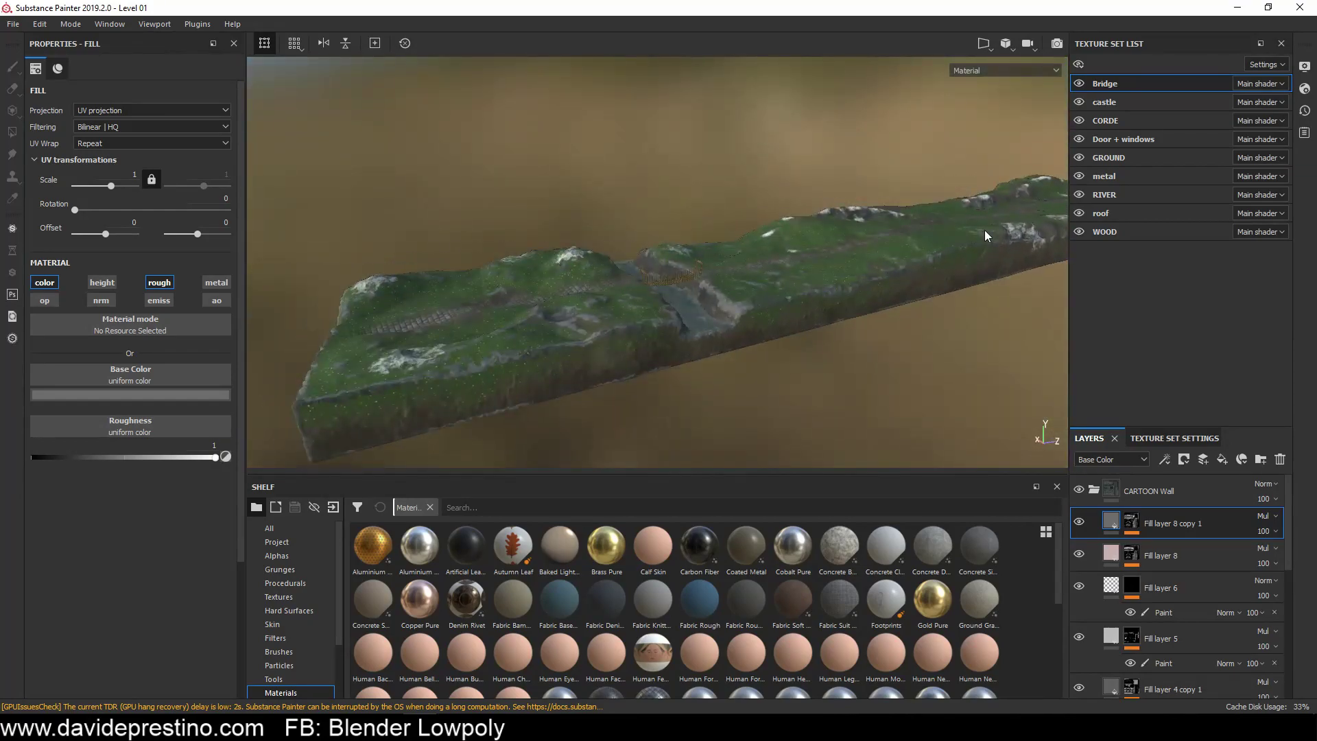
# Step: Export textures to a new Textures folder in Level 01_ with Dilation + Transparent padding
pyautogui.click(13, 24)
pyautogui.click(41, 167)
pyautogui.click(612, 200)
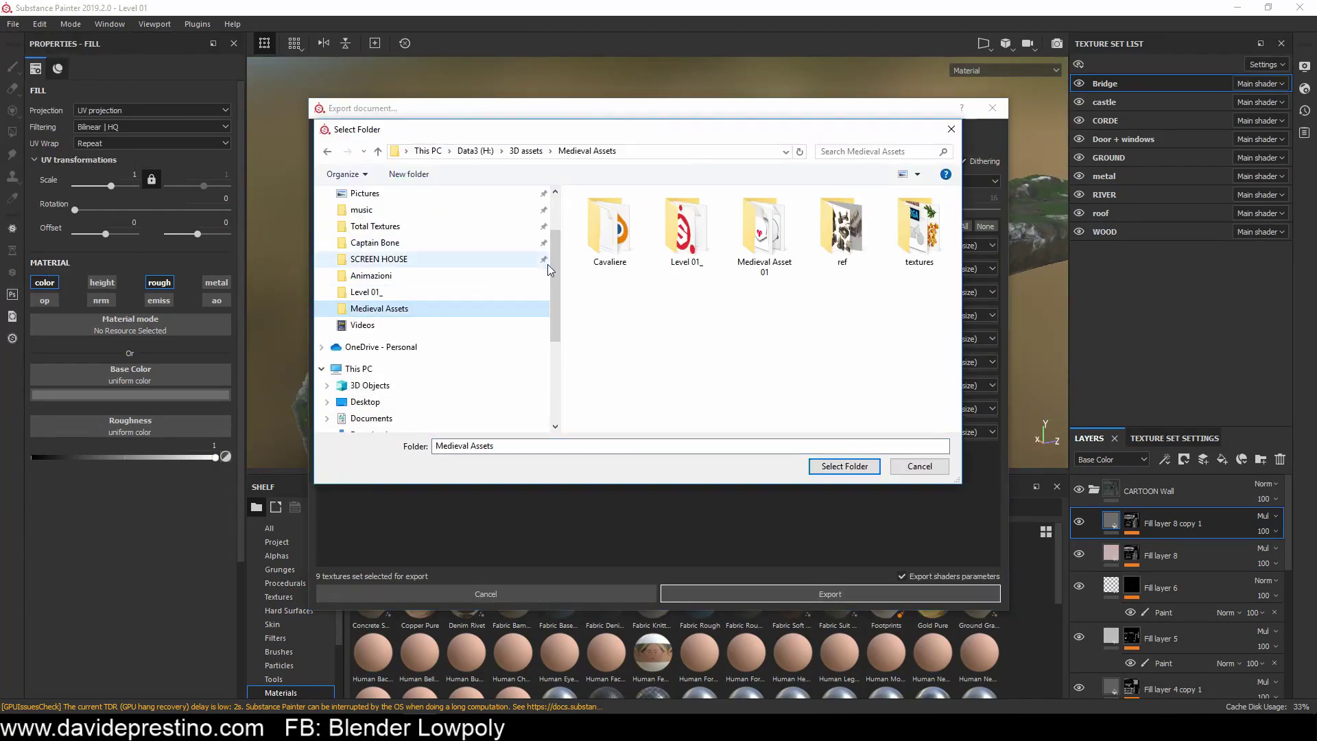
pyautogui.click(409, 173)
pyautogui.press('Return')
pyautogui.press('Return')
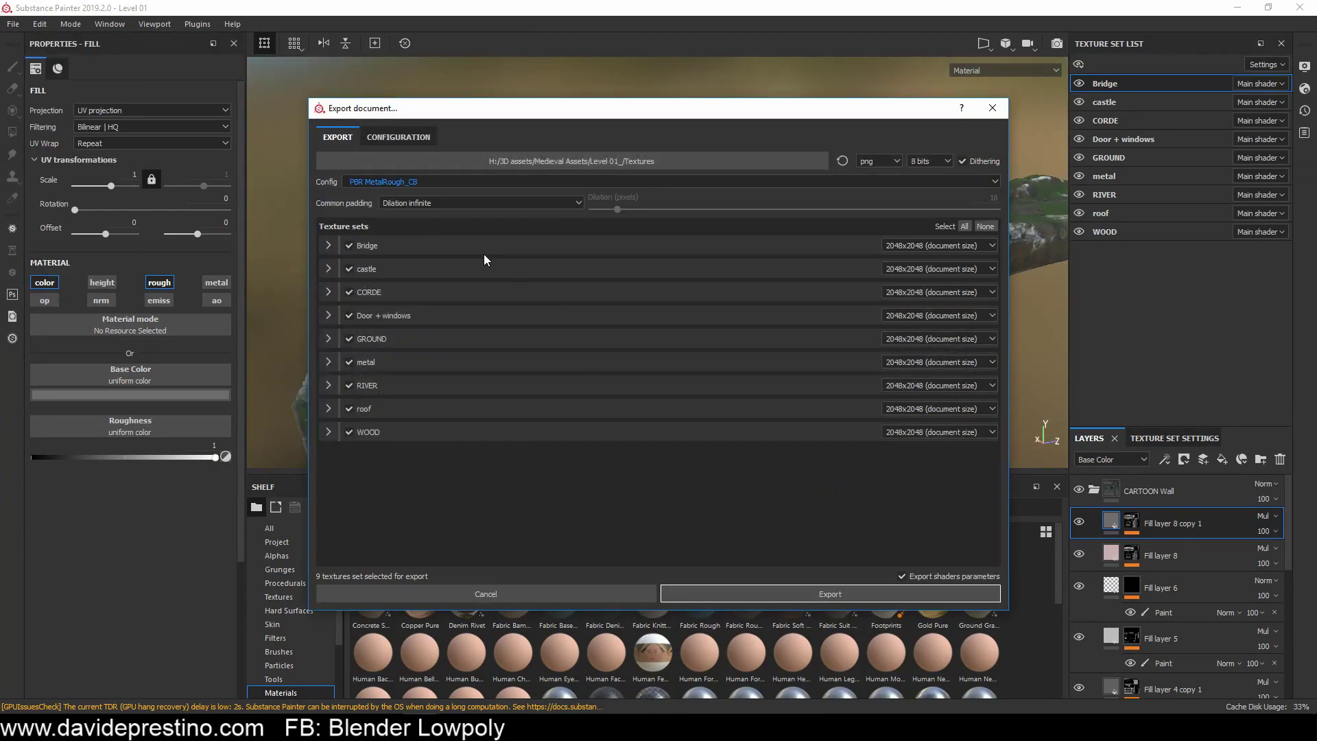
pyautogui.click(398, 136)
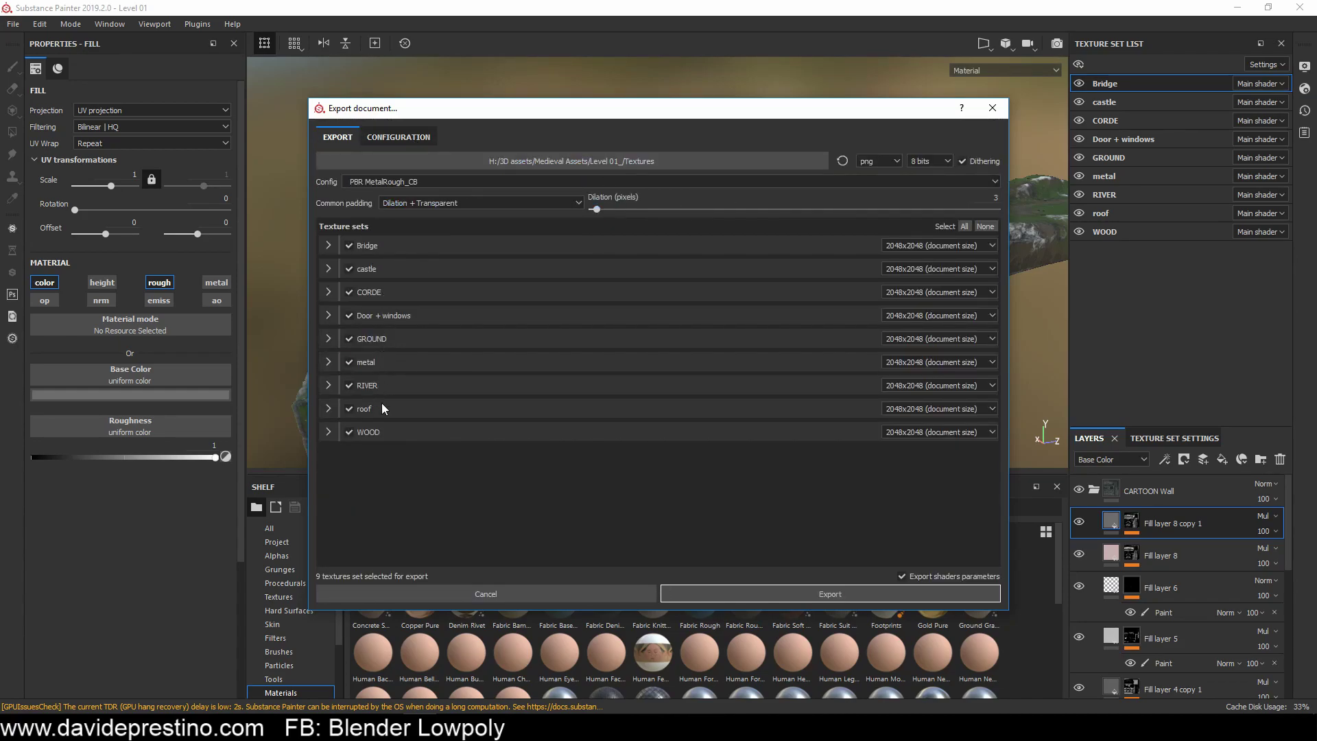
pyautogui.click(792, 593)
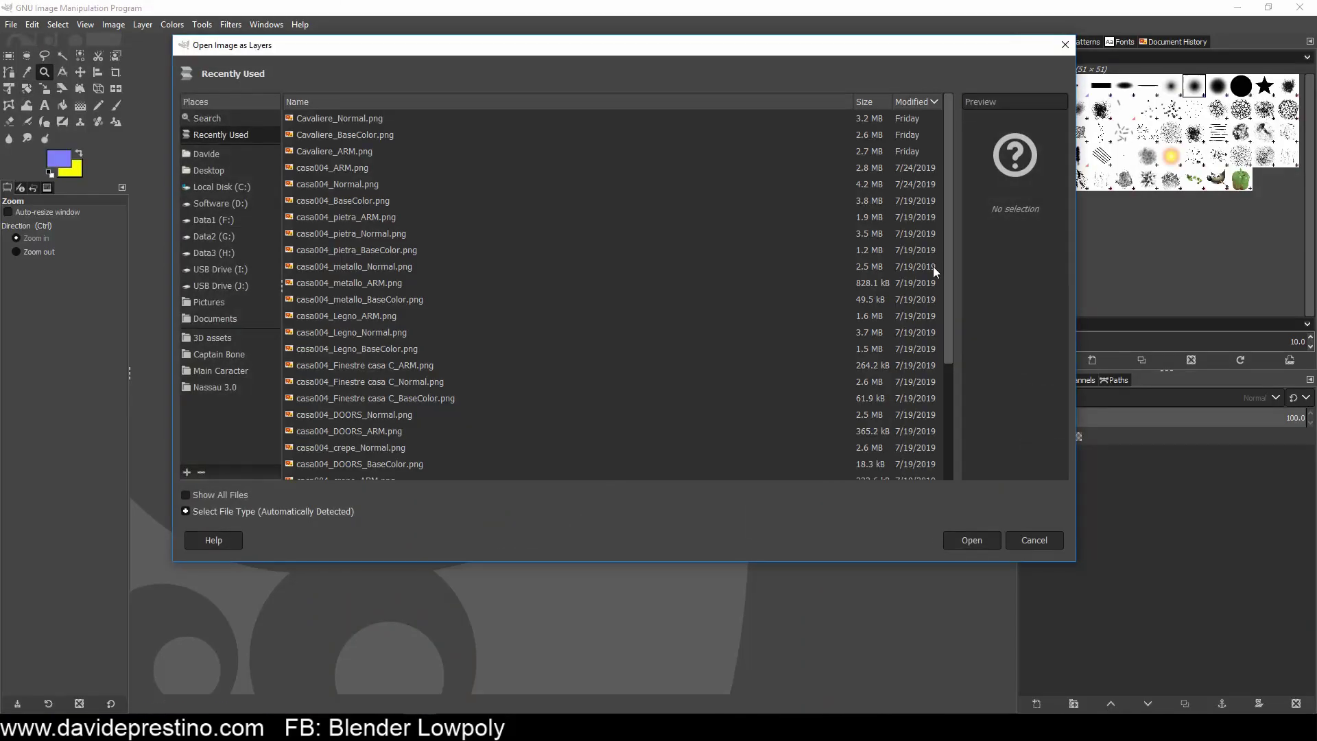
# Step: Open the bridge's Level 01_CORDE_ARM and Level 01_WOOD_ARM textures as layers in GIMP
pyautogui.click(210, 337)
pyautogui.doubleClick(359, 137)
pyautogui.doubleClick(397, 120)
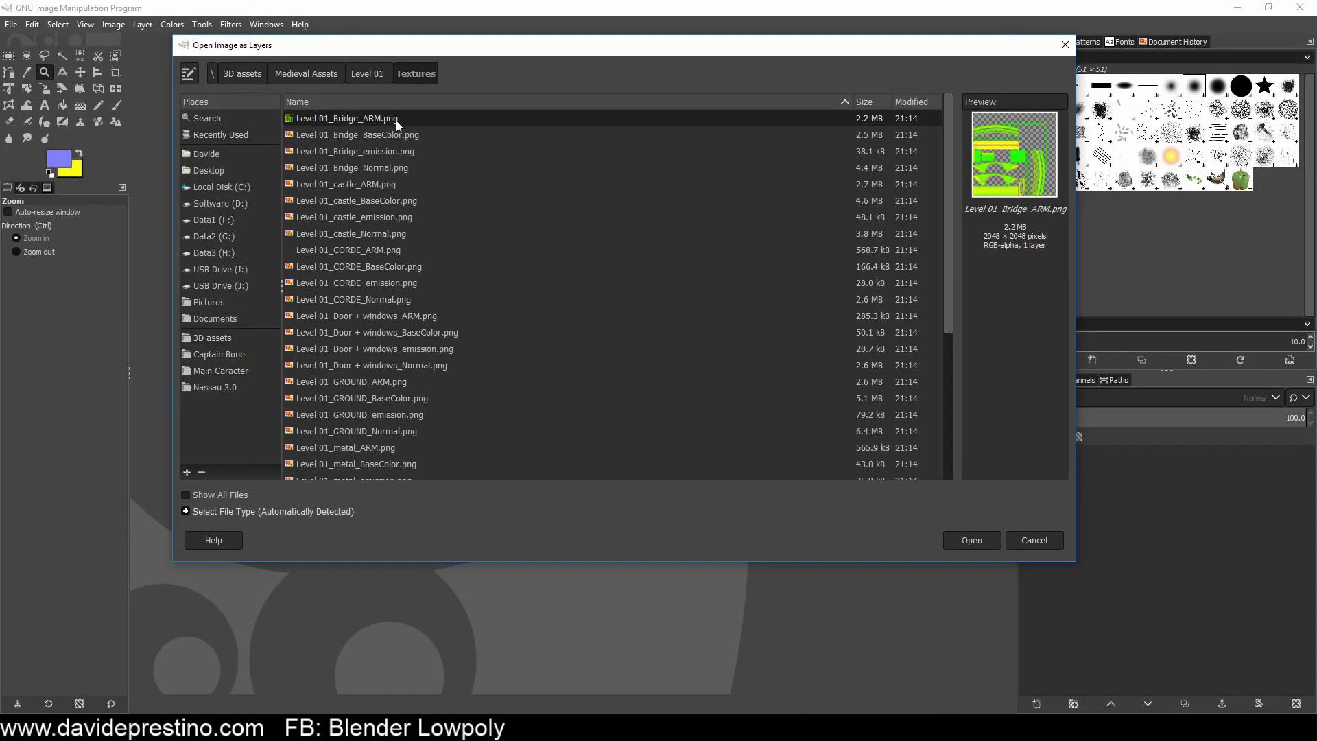
pyautogui.click(405, 250)
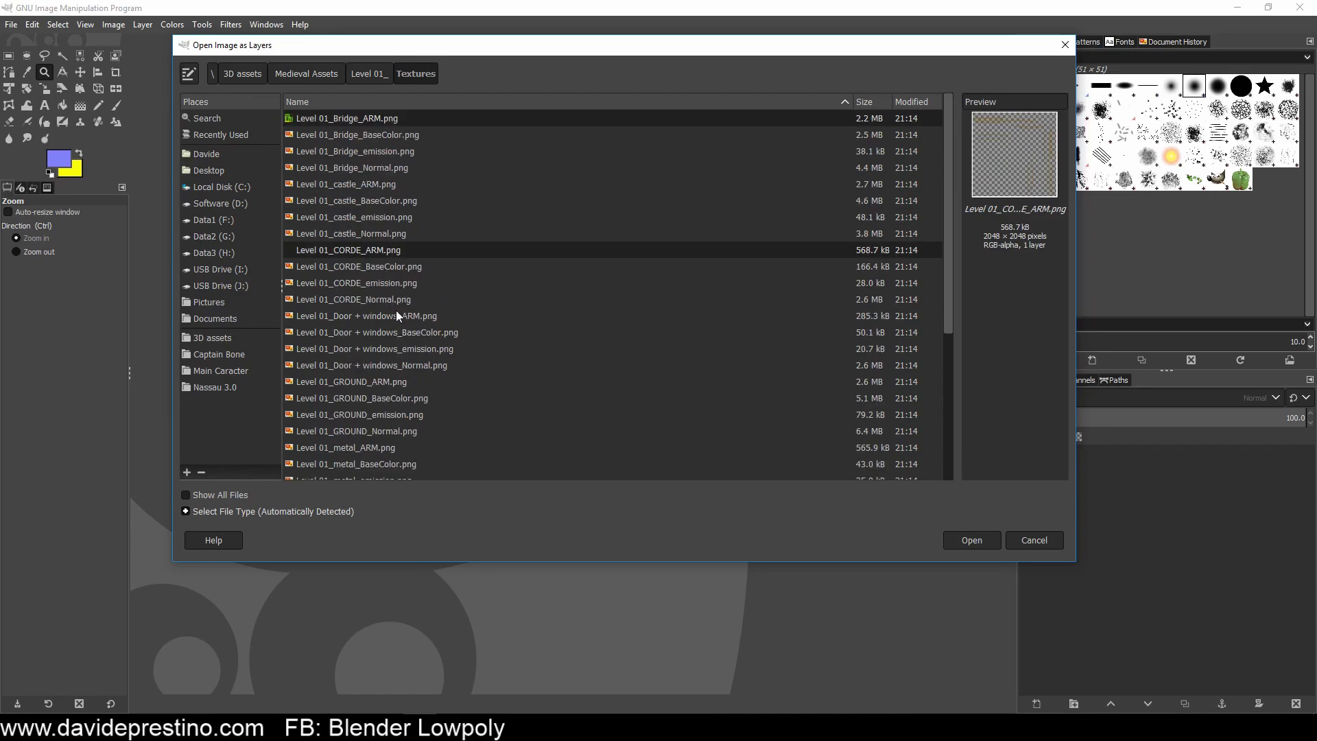
pyautogui.scroll(-5, 408, 398)
pyautogui.scroll(-4, 406, 396)
pyautogui.keyDown('ctrl'); pyautogui.click(694, 420); pyautogui.keyUp('ctrl')
pyautogui.press('Return')
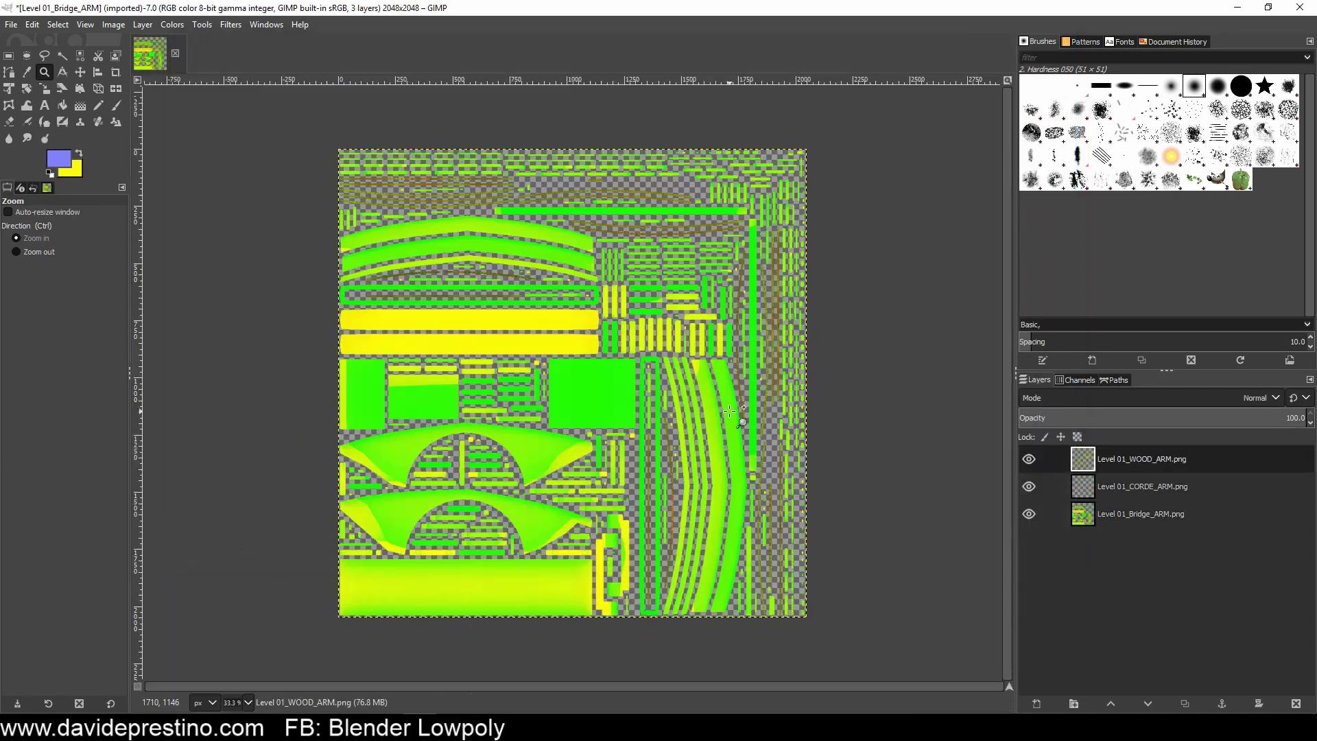
# Step: Put a yellow fill layer at the bottom and export the ARM map into a new FinalTextures folder
pyautogui.click(1075, 707)
pyautogui.press('Return')
pyautogui.keyDown('shift'); pyautogui.click(1147, 704); pyautogui.keyUp('shift')
pyautogui.hotkey('ctrl', 'shift', 'e')
pyautogui.click(230, 87)
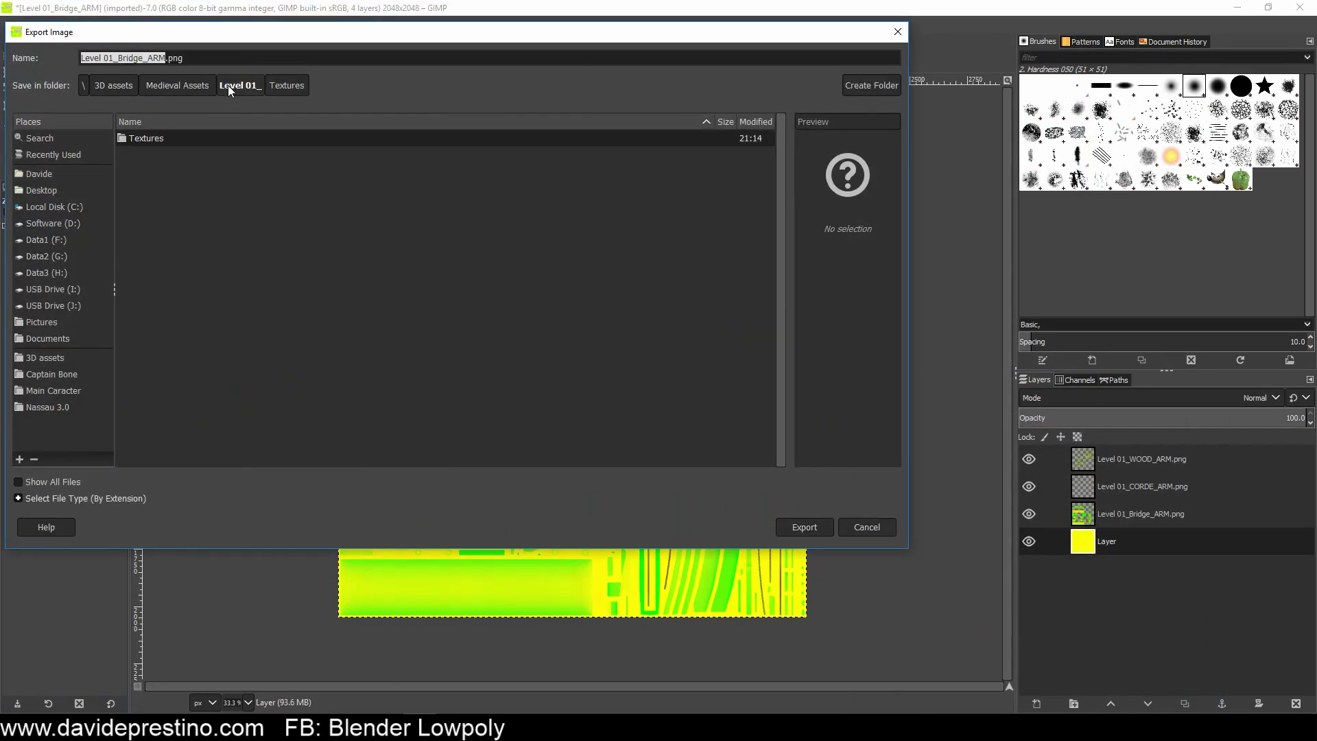
pyautogui.write('FinalTextures')
pyautogui.press('Return')
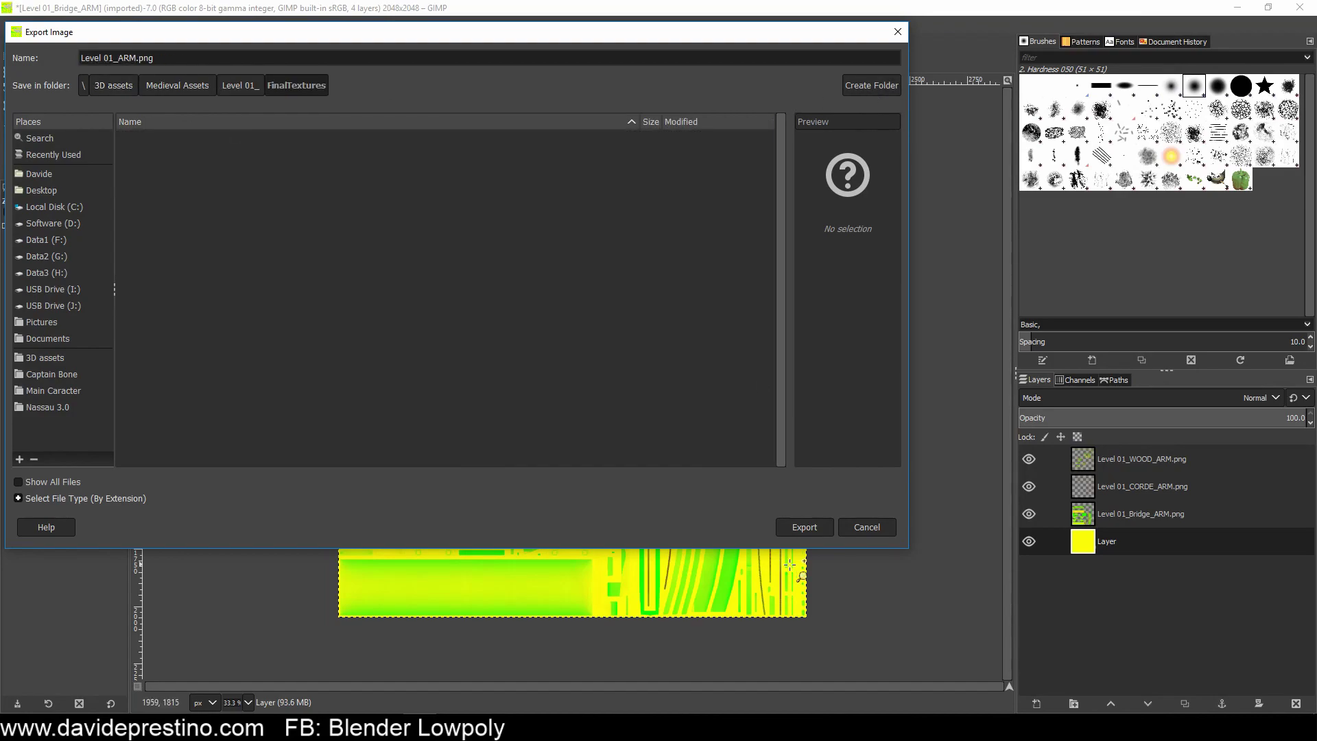
pyautogui.press('Return')
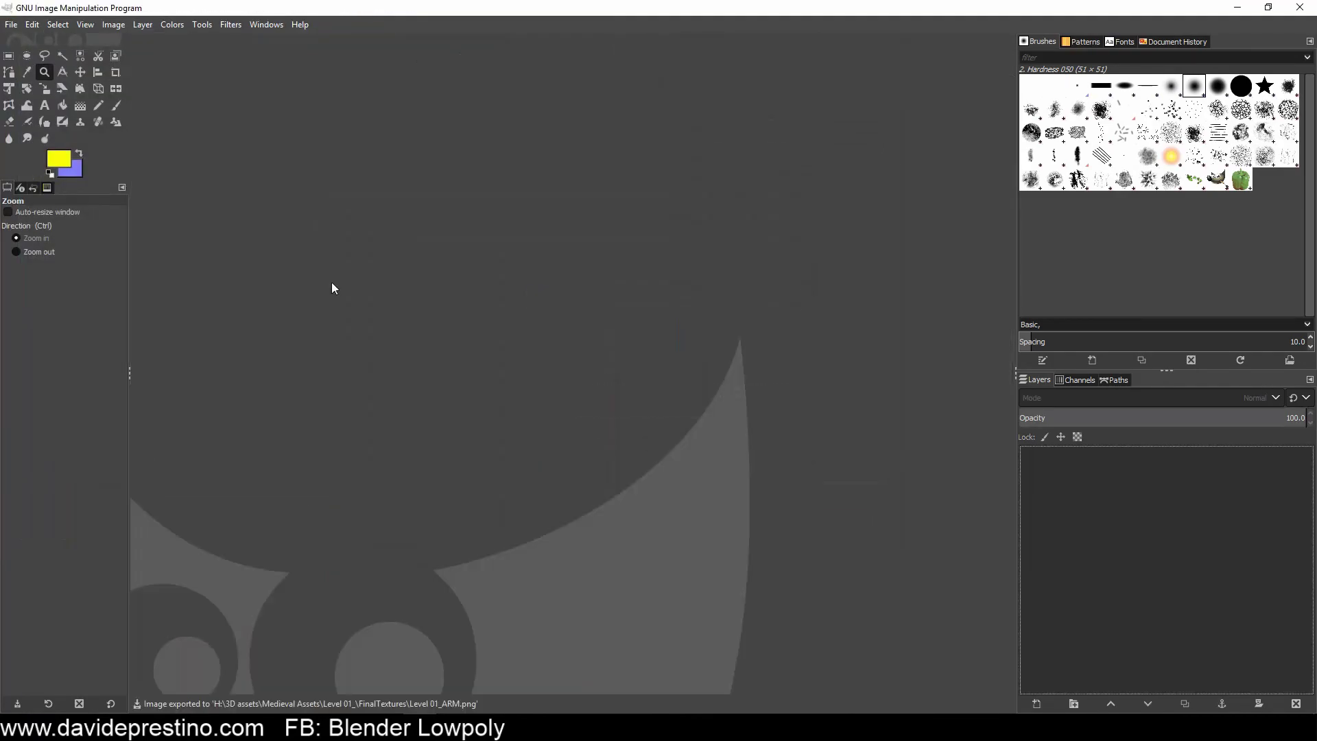
# Step: Load the bridge BaseColor textures over a black bottom layer and export the base colour to FinalTextures
pyautogui.hotkey('ctrl', 'alt', 'o')
pyautogui.scroll(-5, 410, 206)
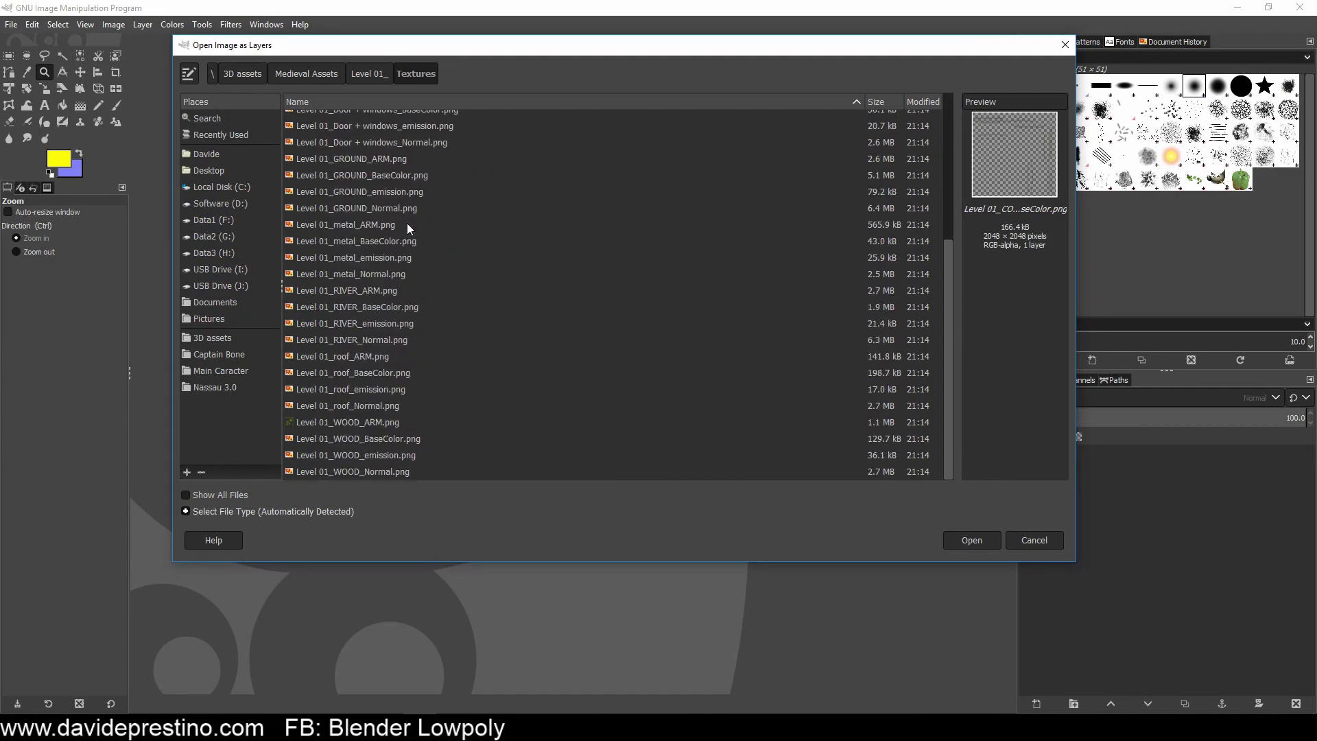
pyautogui.keyDown('ctrl'); pyautogui.click(406, 224); pyautogui.keyUp('ctrl')
pyautogui.press('Return')
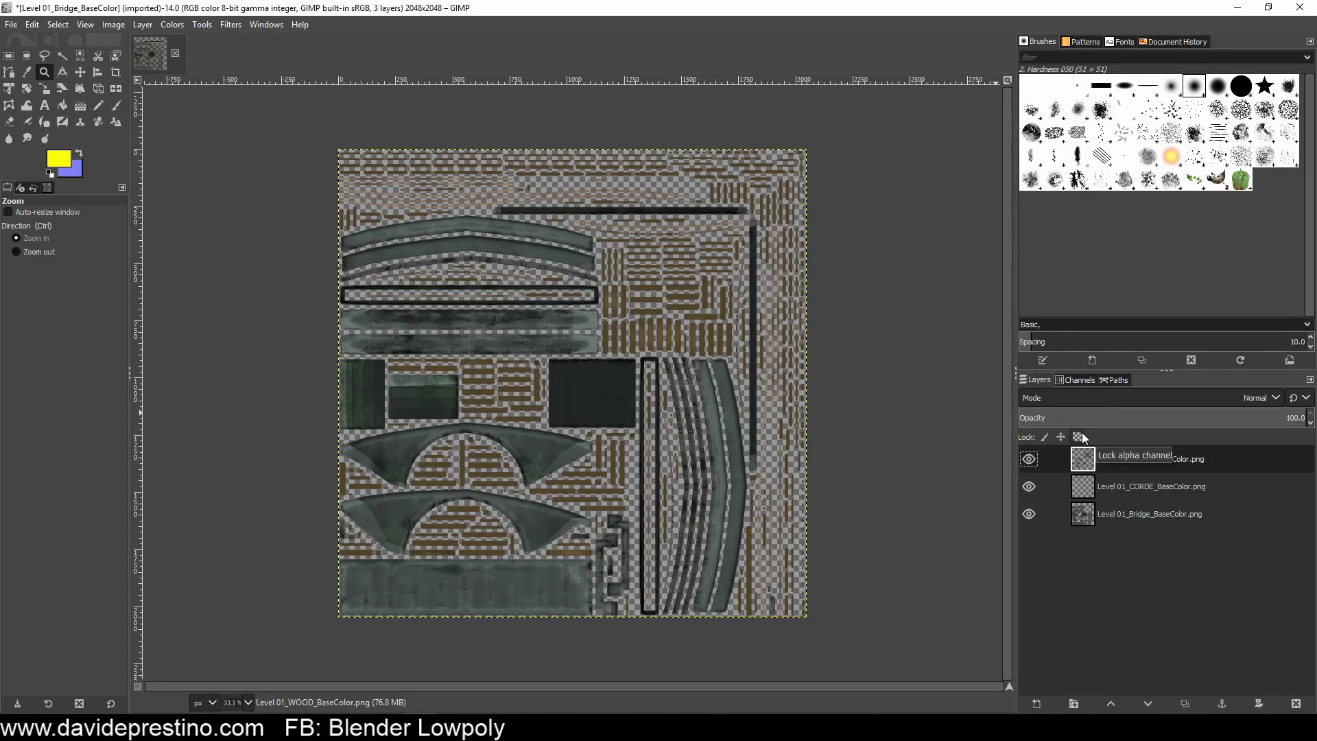
pyautogui.click(58, 159)
pyautogui.keyDown('shift'); pyautogui.click(1036, 704); pyautogui.keyUp('shift')
pyautogui.hotkey('shift', 'ctrl', 'End')
pyautogui.click(11, 24)
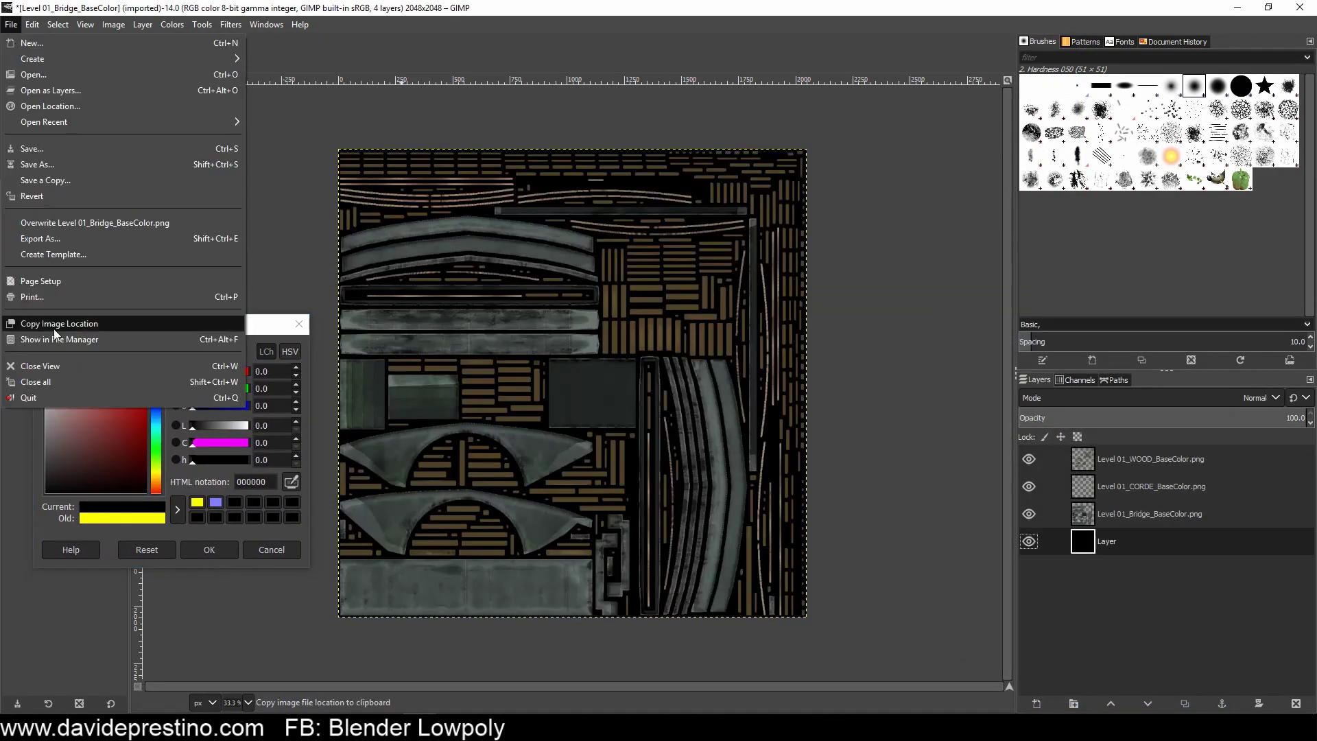
pyautogui.click(41, 247)
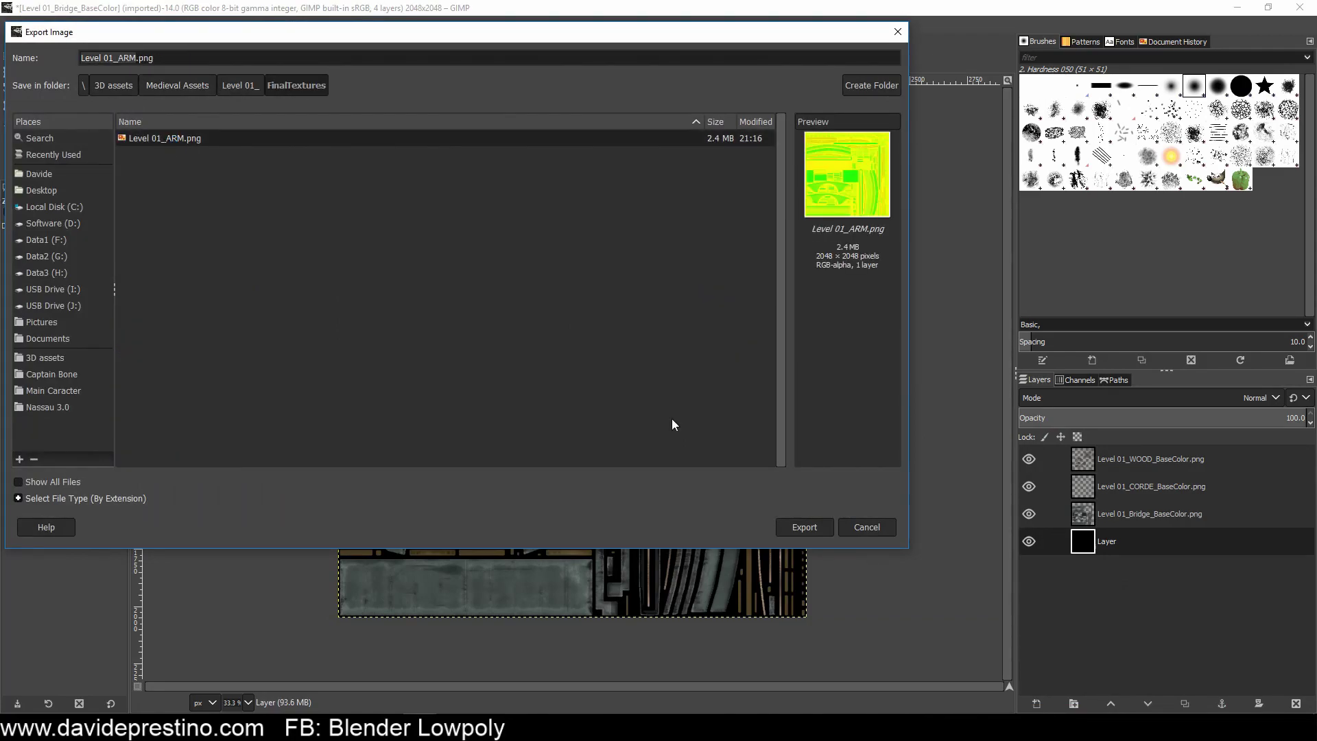
pyautogui.press('Return')
pyautogui.press('Return')
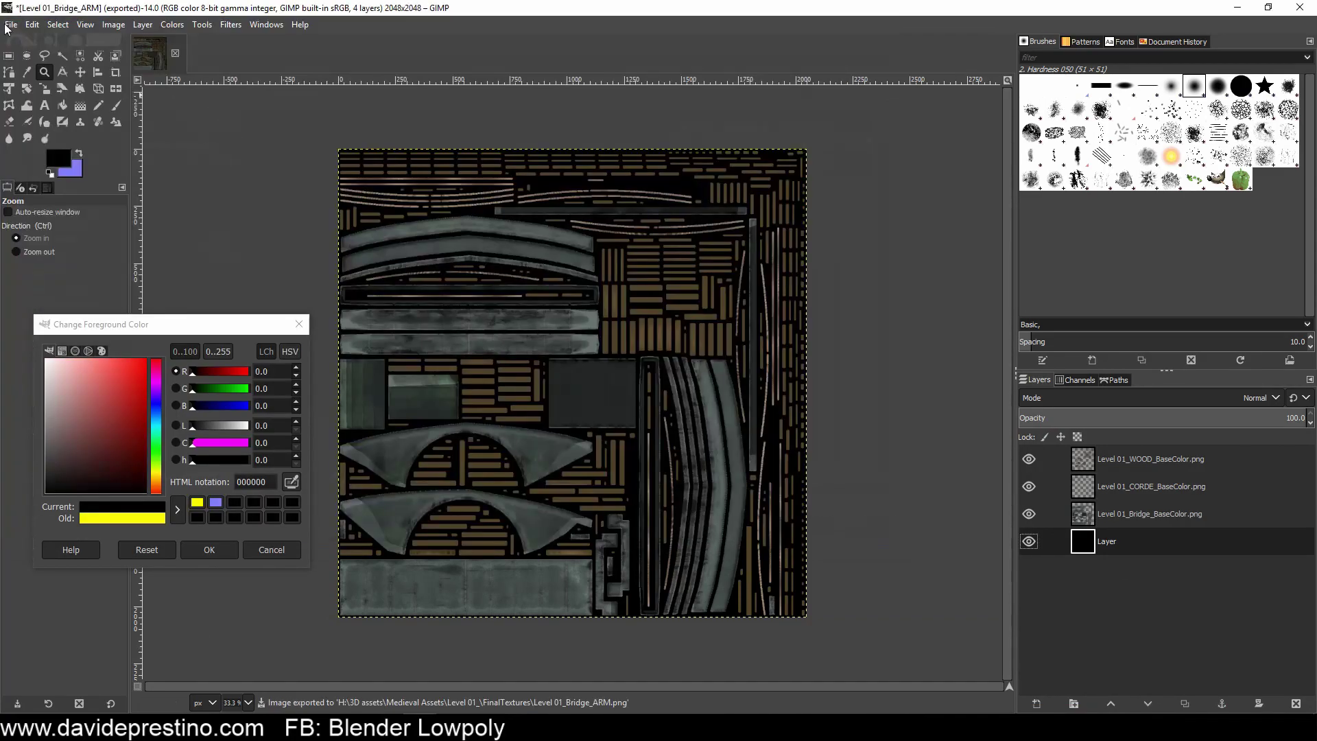
# Step: Rename the exported ARM file with its Bridge name in the file manager
pyautogui.hotkey('alt', 'Tab')
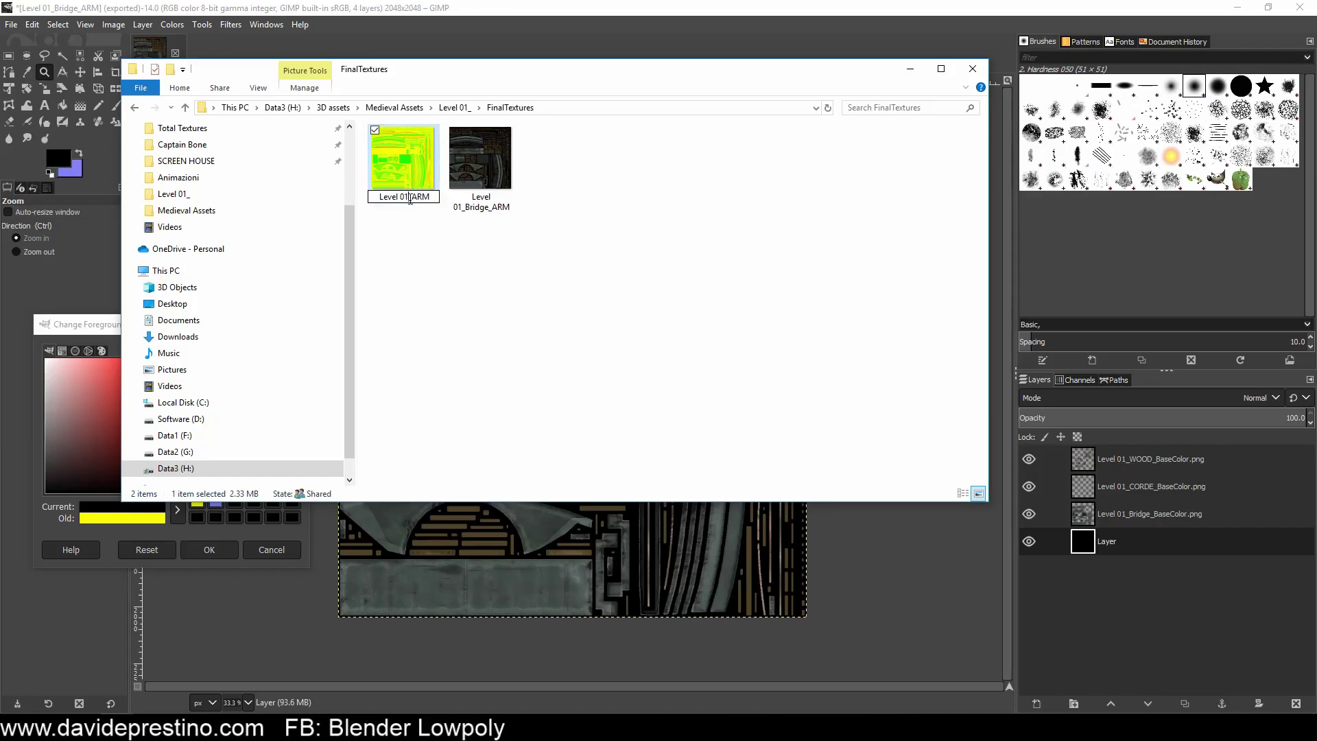
pyautogui.write('Bridge')
pyautogui.press('Return')
pyautogui.press('Return')
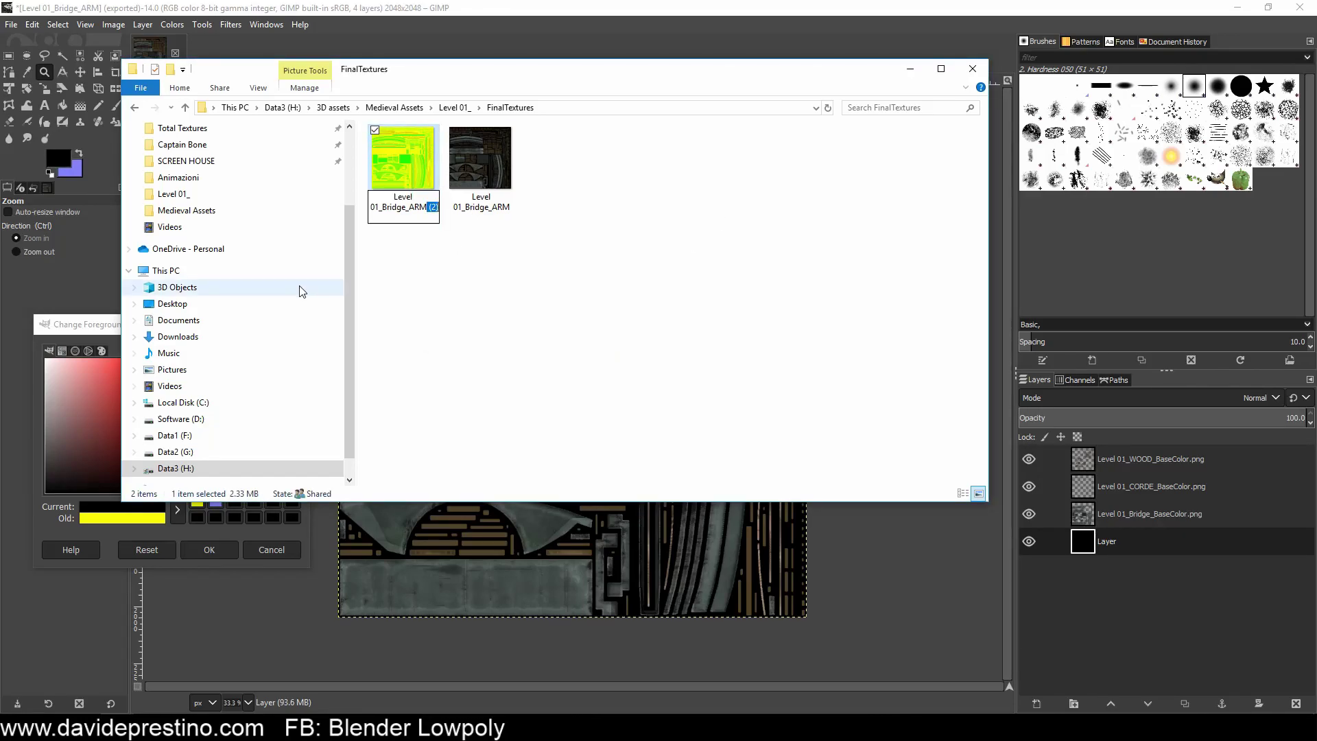
pyautogui.press('BackSpace')
pyautogui.press('Return')
pyautogui.press('Return')
pyautogui.click(973, 68)
# Step: Close the base colour image, load the bridge Normal maps as layers and add a normal-blue fill layer
pyautogui.hotkey('ctrl', 'w')
pyautogui.hotkey('ctrl', 'd')
pyautogui.click(11, 24)
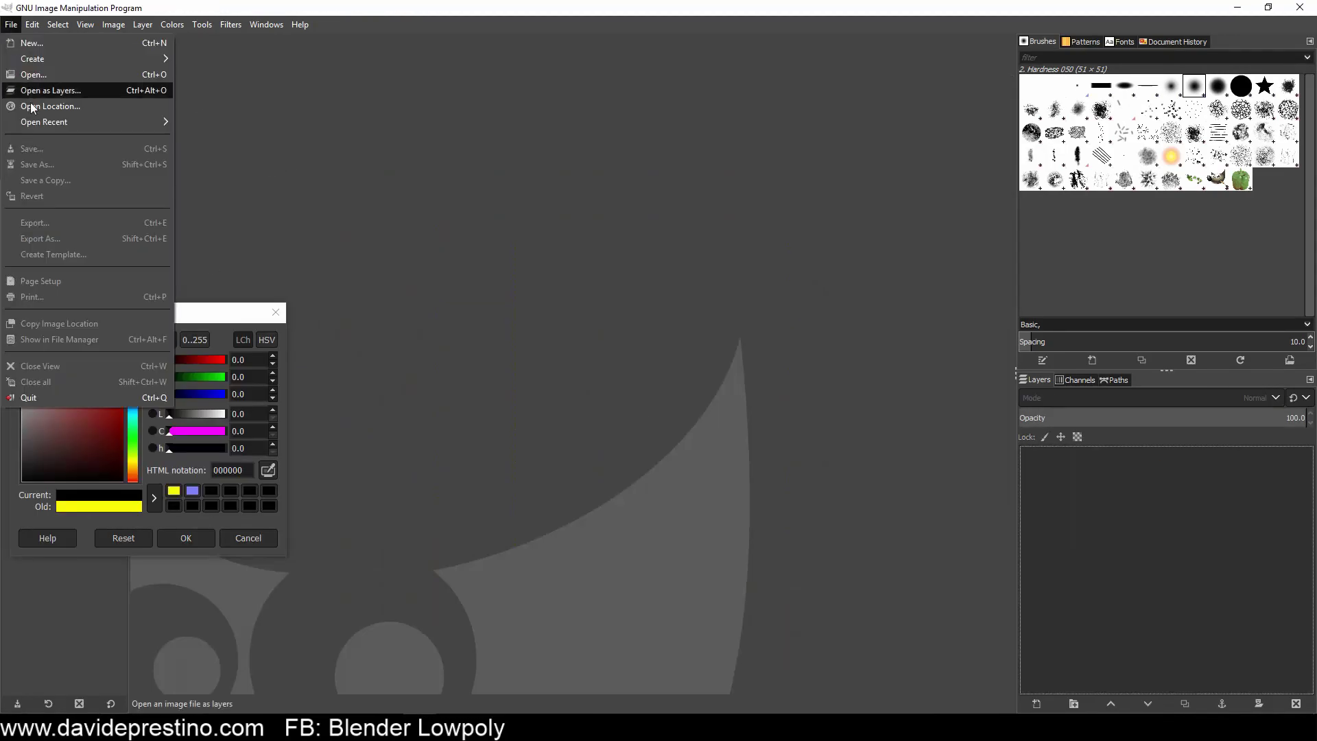
pyautogui.click(31, 90)
pyautogui.scroll(-5, 480, 274)
pyautogui.click(970, 456)
pyautogui.click(1036, 704)
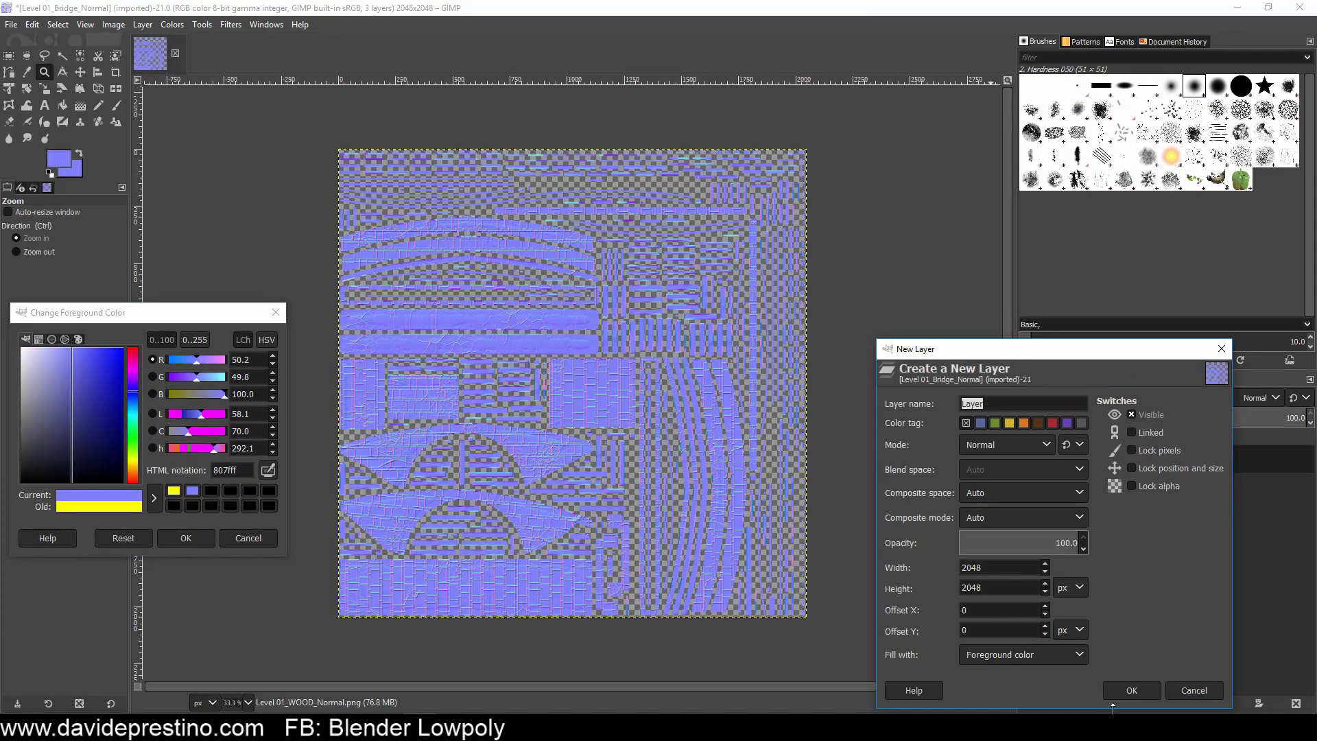
pyautogui.click(1125, 690)
# Step: Move the blue layer to the bottom and export Level 01_Bridge_Normal.png, discarding the image afterwards
pyautogui.click(11, 24)
pyautogui.click(41, 168)
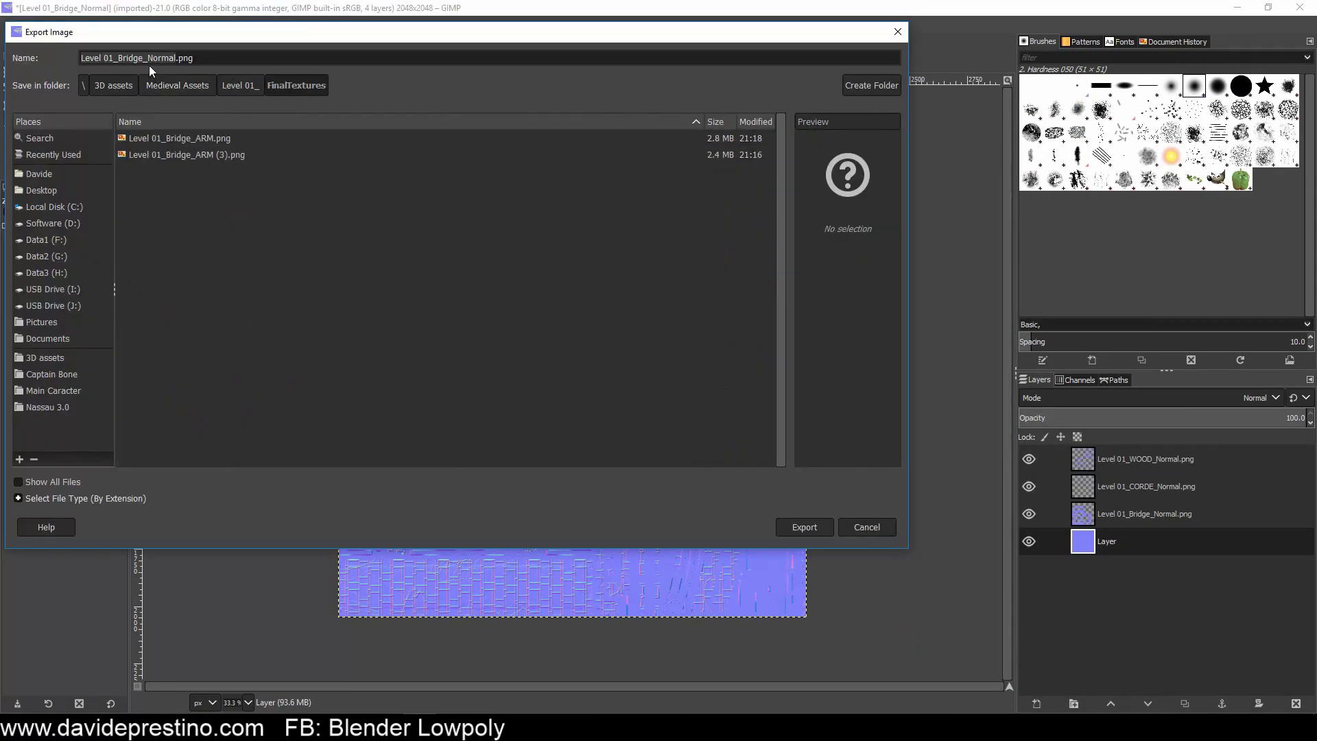
pyautogui.click(809, 530)
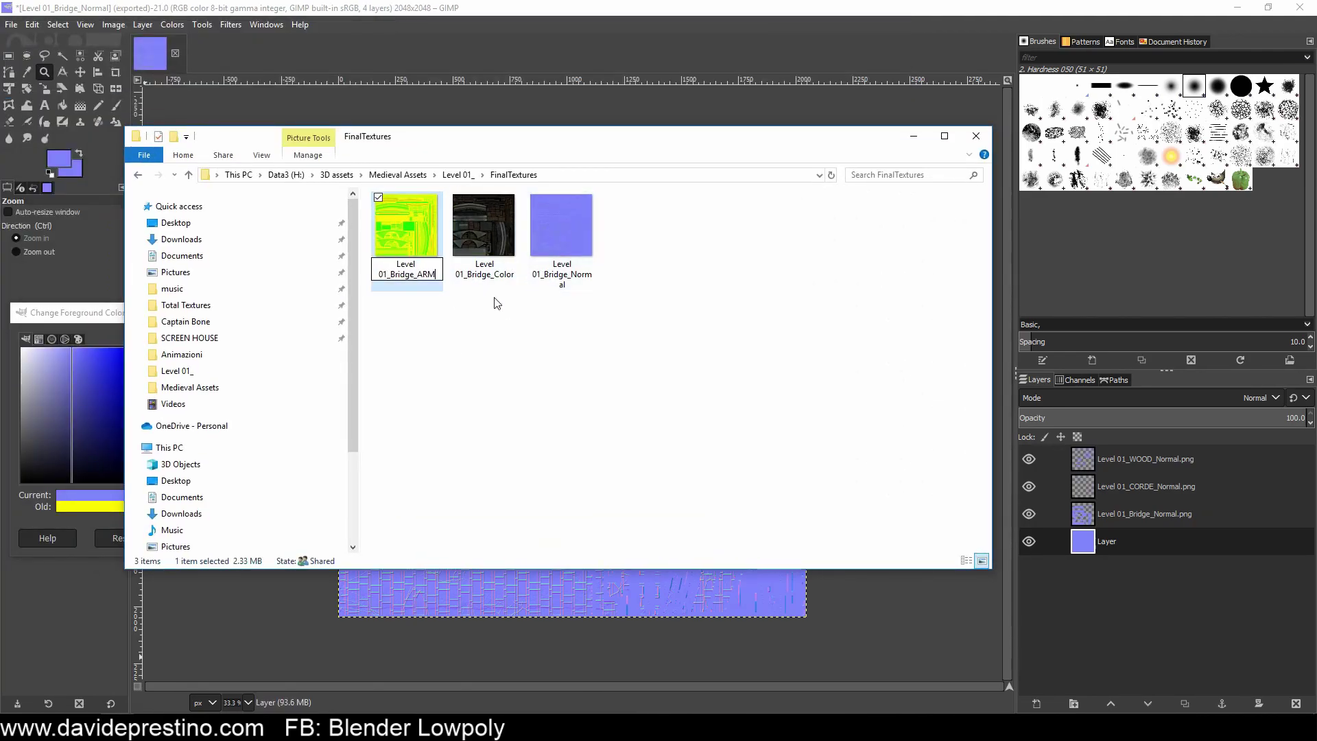
pyautogui.click(977, 135)
pyautogui.hotkey('ctrl', 'w')
pyautogui.click(688, 459)
pyautogui.hotkey('ctrl', 'alt', 'o')
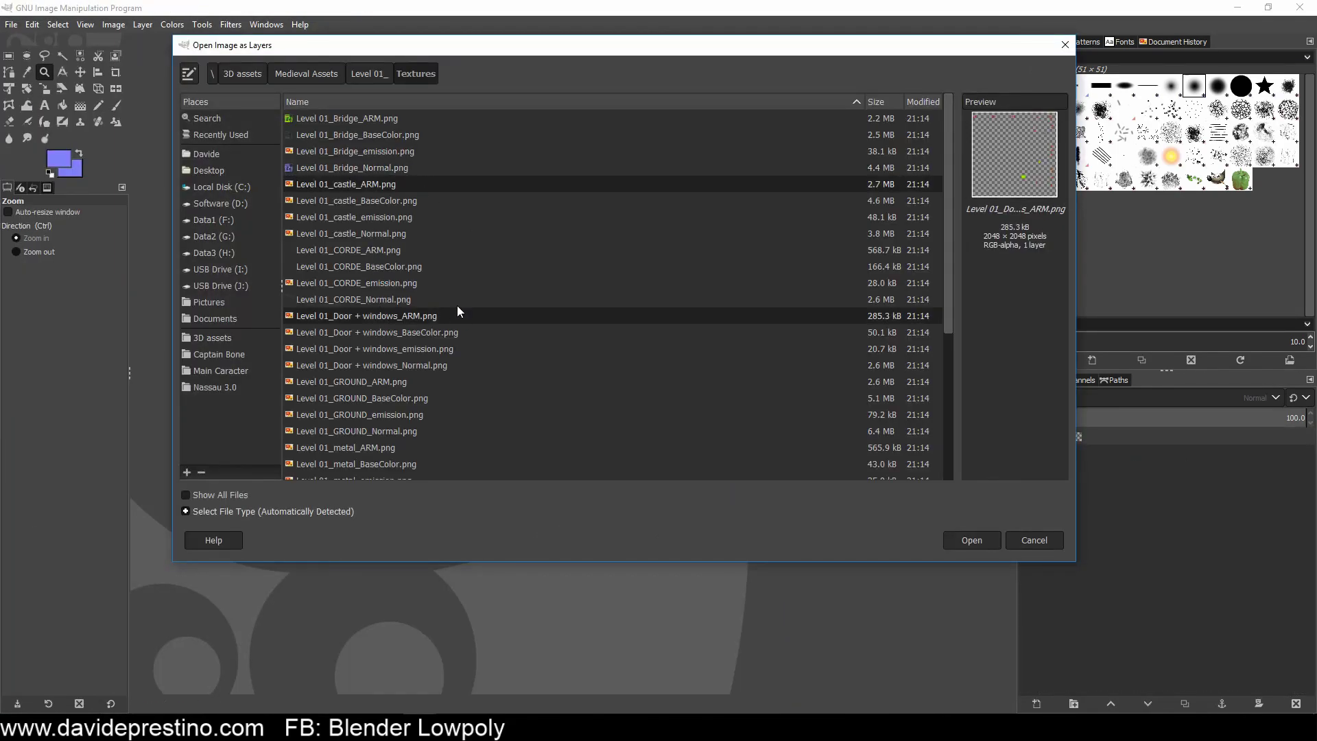
# Step: Export the combined castle, door and metal ARM maps as Level 01_castle_ARM.png into FinalTextures
pyautogui.scroll(-1, 412, 357)
pyautogui.click(376, 403)
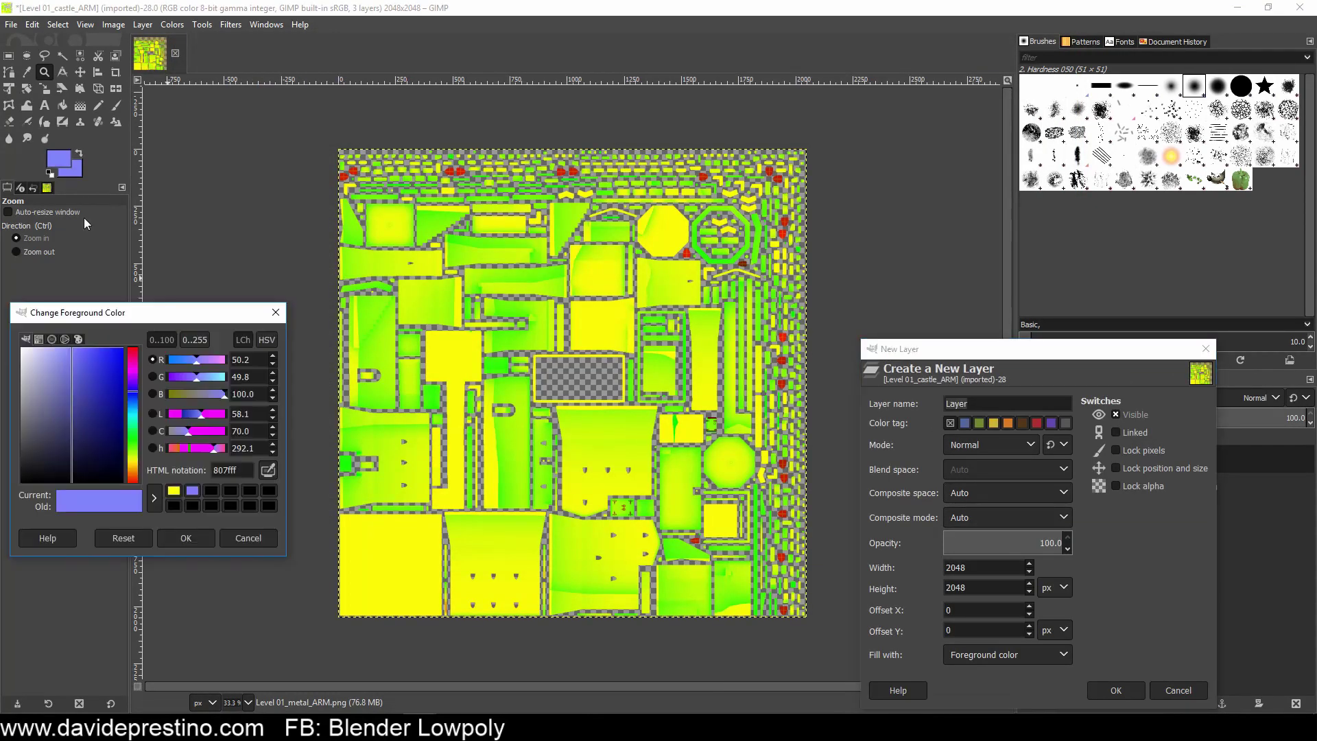
pyautogui.click(40, 238)
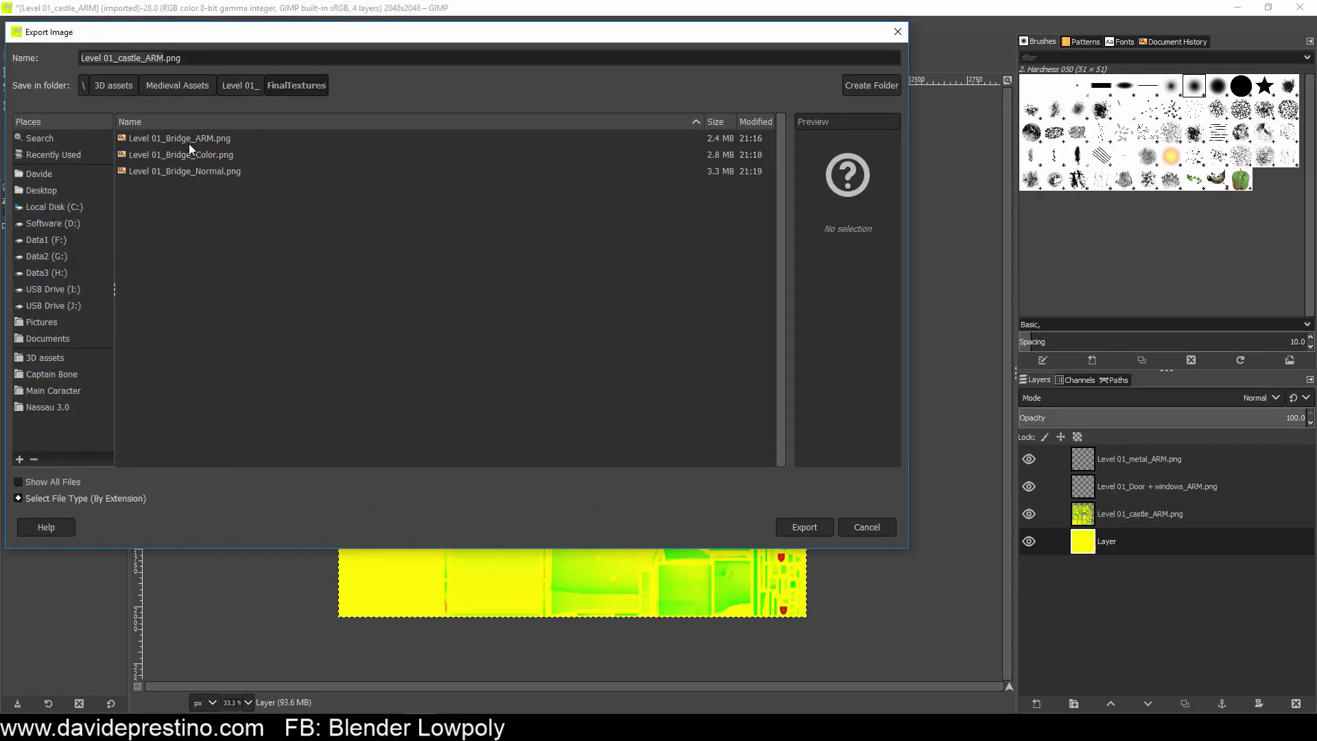
pyautogui.click(789, 527)
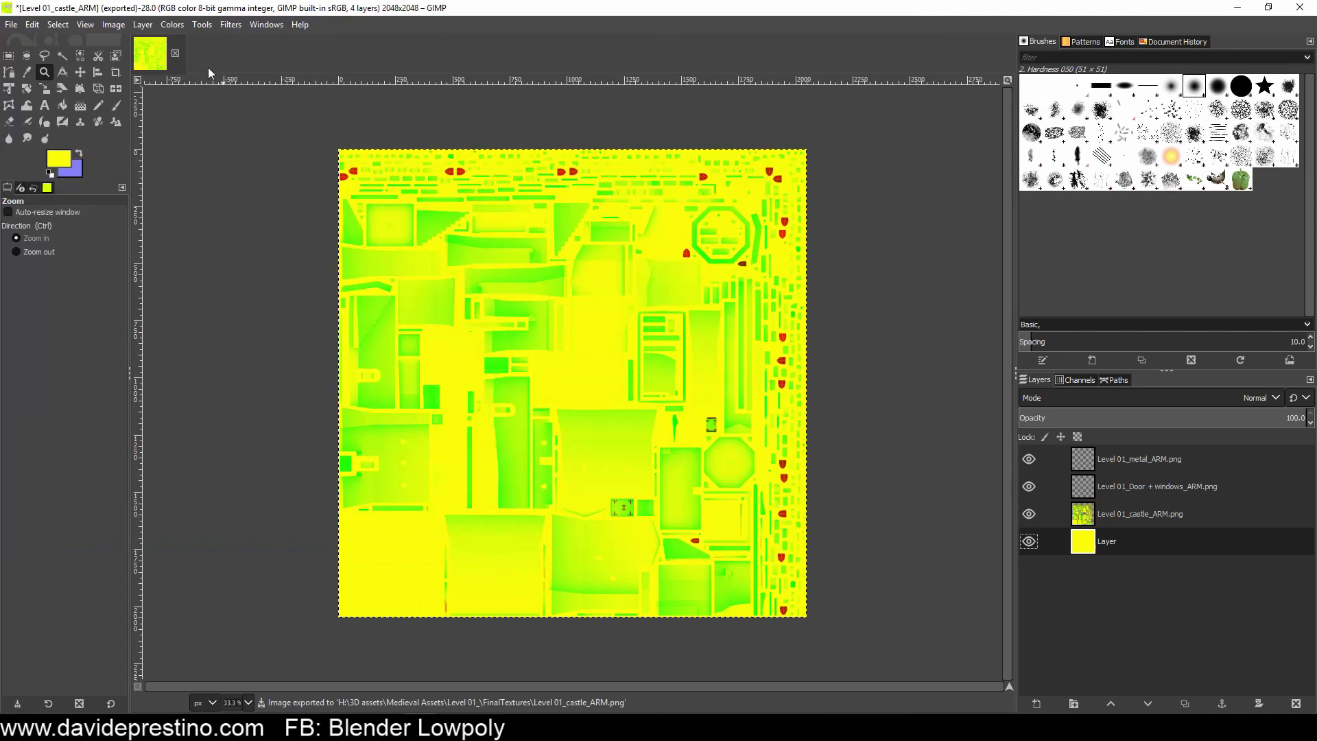
pyautogui.hotkey('ctrl', 'w')
pyautogui.hotkey('ctrl', 'd')
pyautogui.click(11, 24)
# Step: Load the castle, door-and-windows and metal BaseColor files as layers, removing the wrong door layer
pyautogui.click(34, 90)
pyautogui.click(409, 200)
pyautogui.keyDown('ctrl'); pyautogui.click(456, 331); pyautogui.keyUp('ctrl')
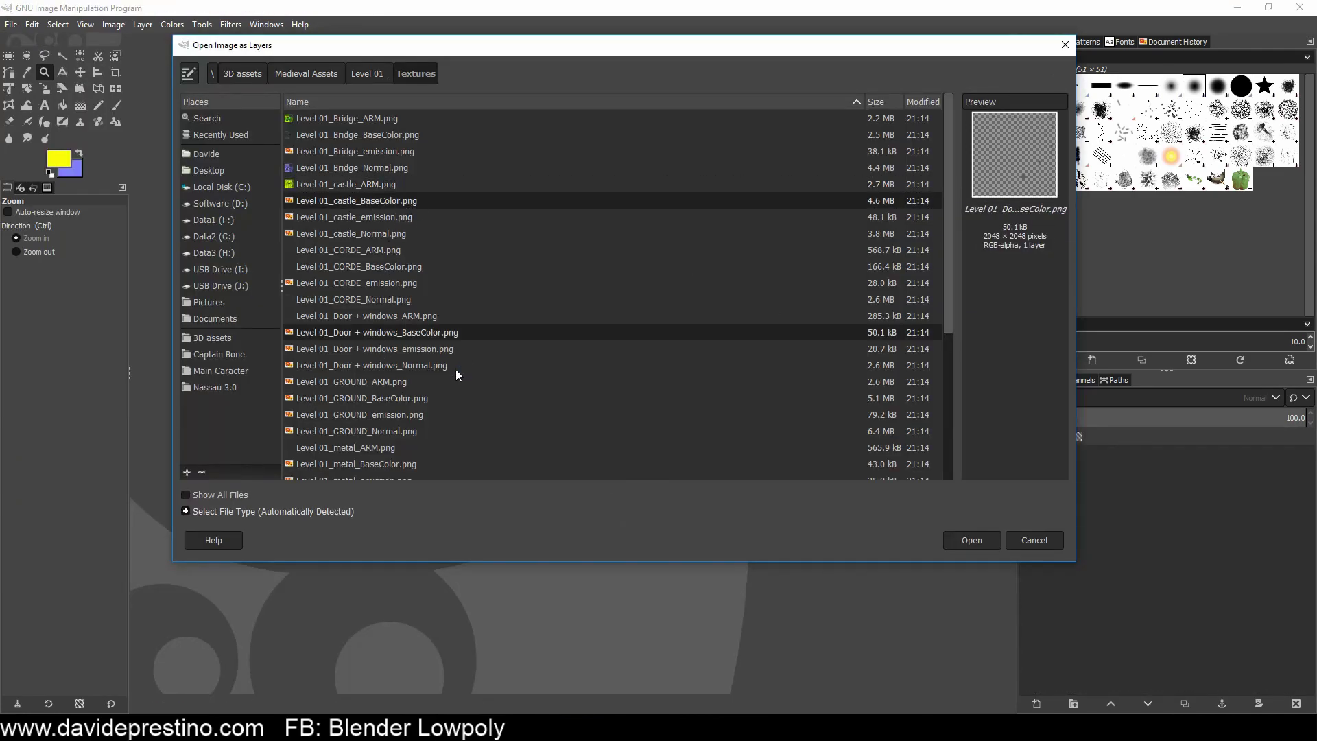
pyautogui.keyDown('ctrl'); pyautogui.click(453, 463); pyautogui.keyUp('ctrl')
pyautogui.scroll(-2, 442, 327)
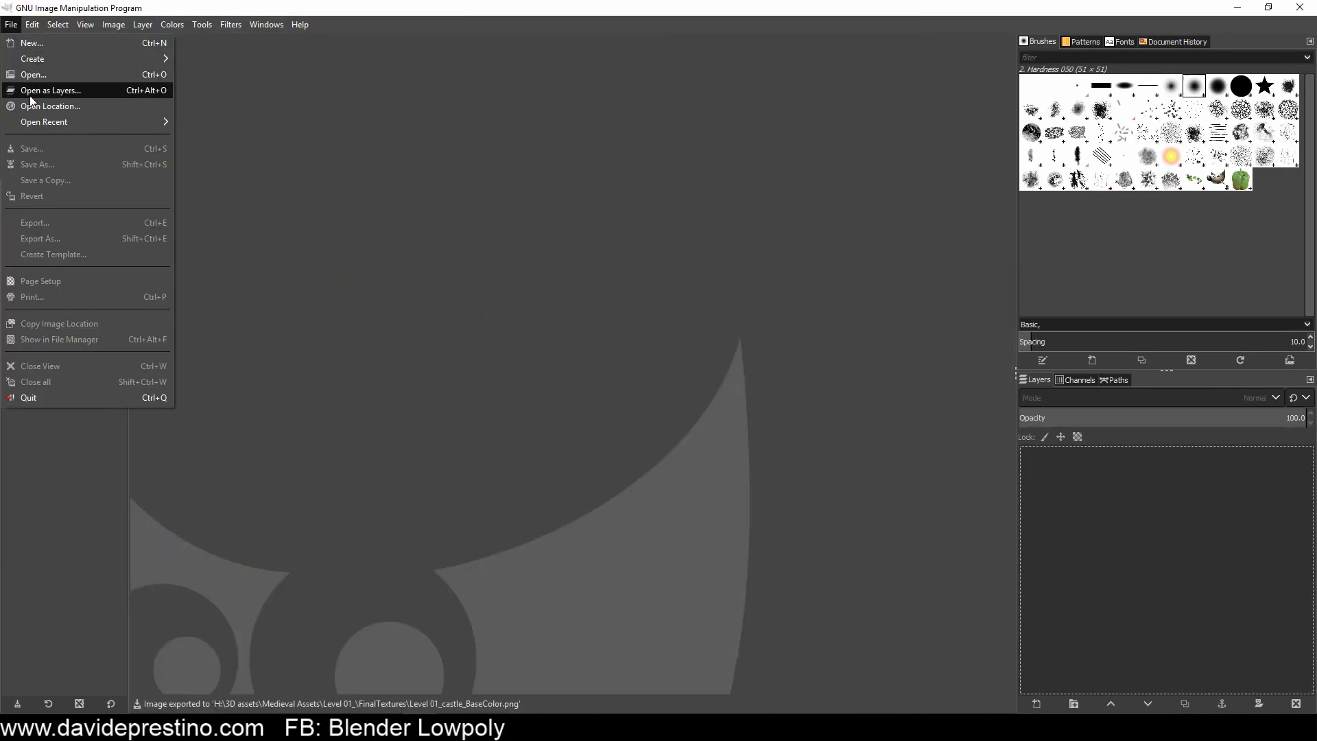
pyautogui.click(30, 91)
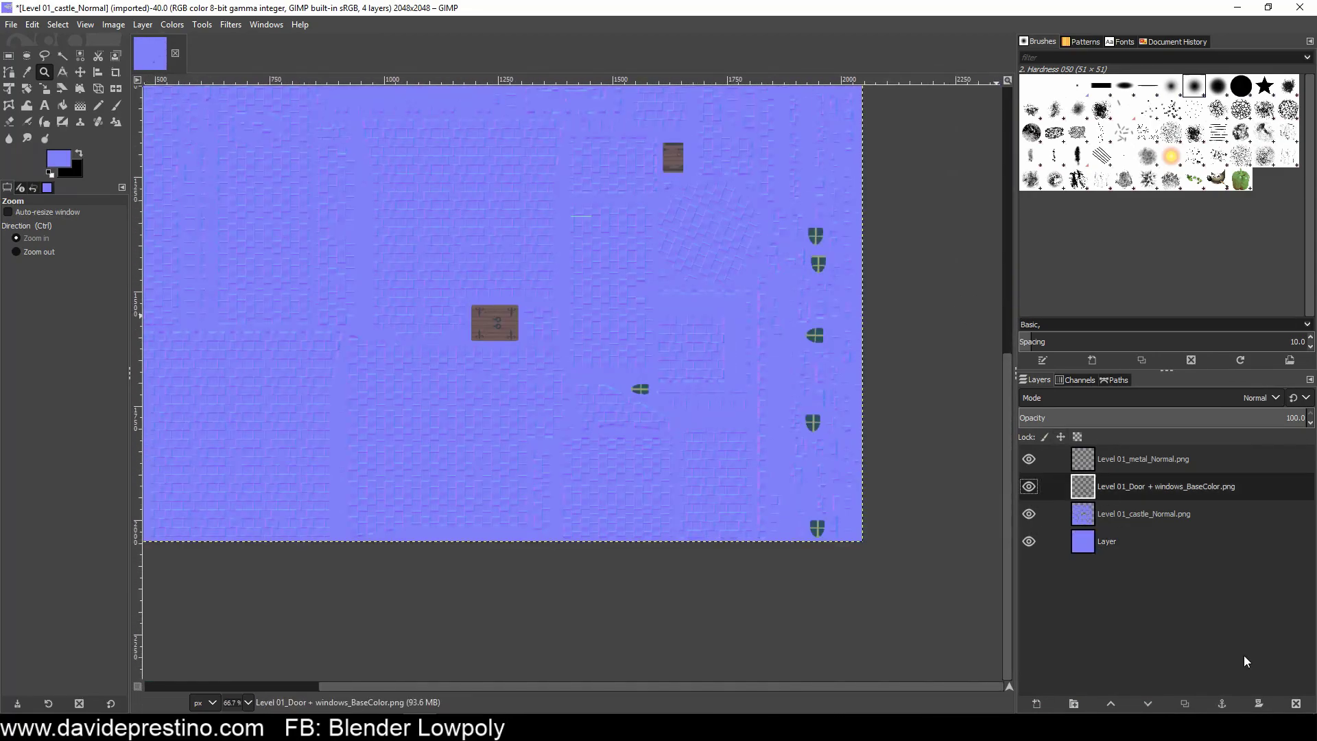
pyautogui.click(1296, 703)
# Step: Add the door and windows Normal map as a layer and open the Textures folder in the file manager
pyautogui.click(11, 24)
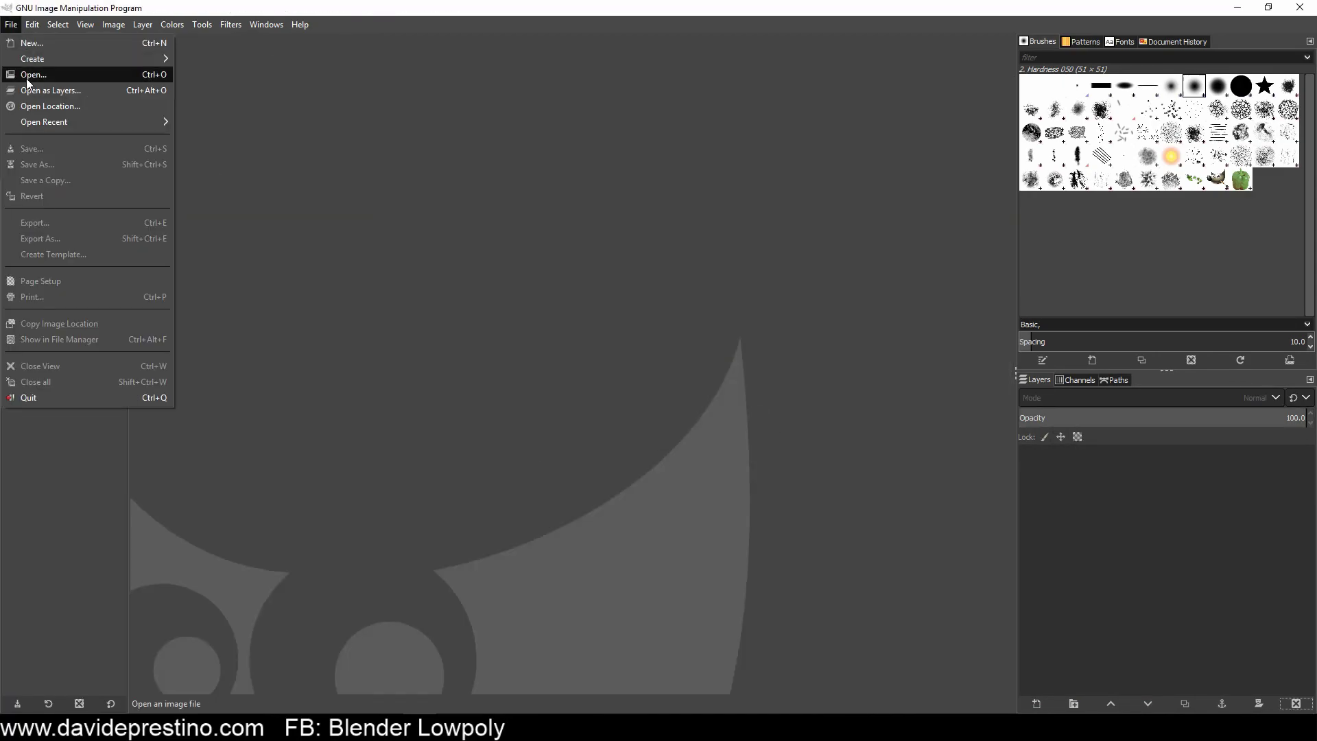
pyautogui.click(42, 90)
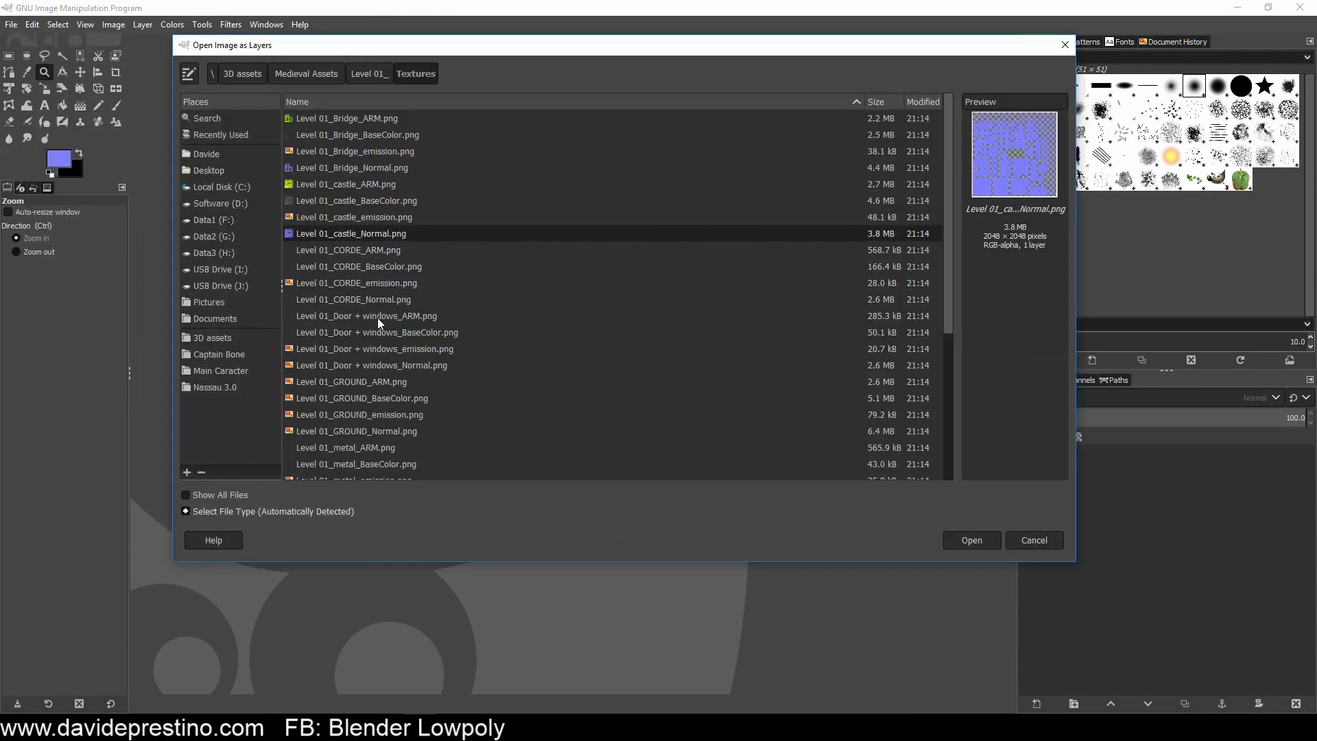
pyautogui.doubleClick(396, 361)
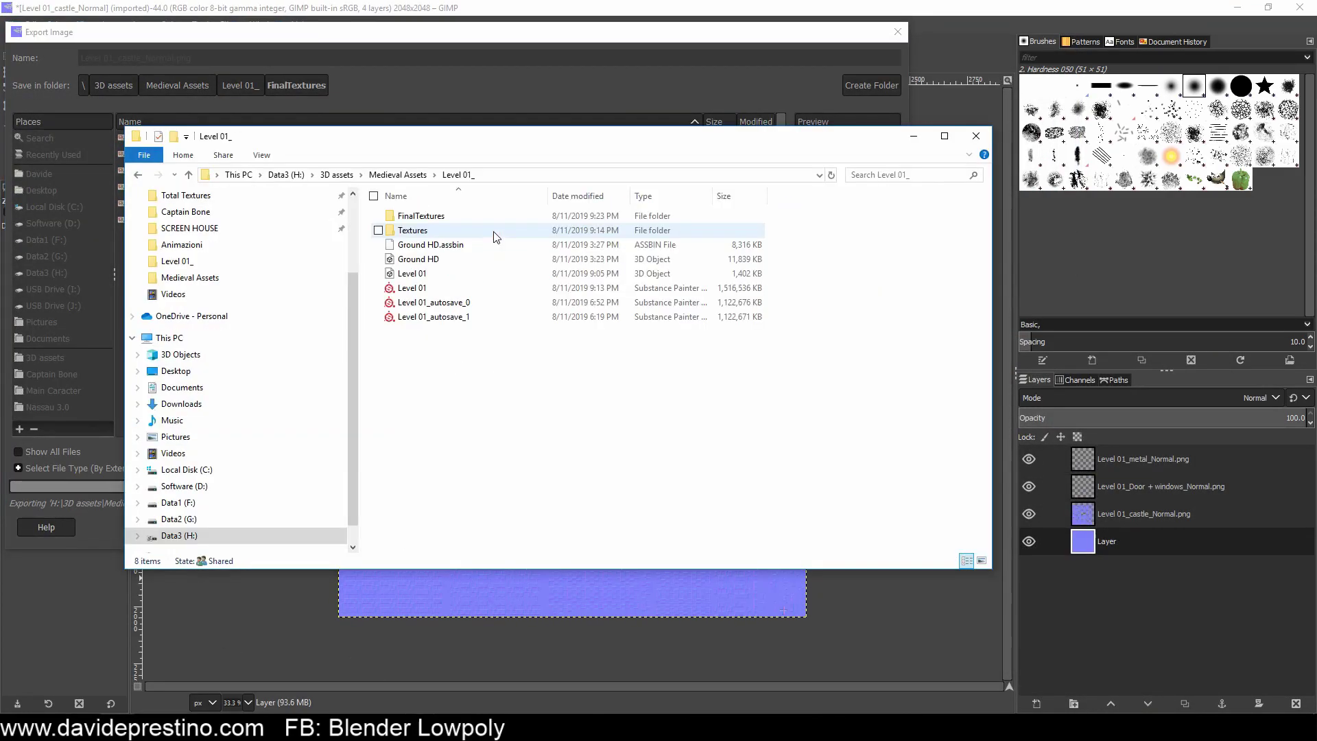
pyautogui.doubleClick(453, 183)
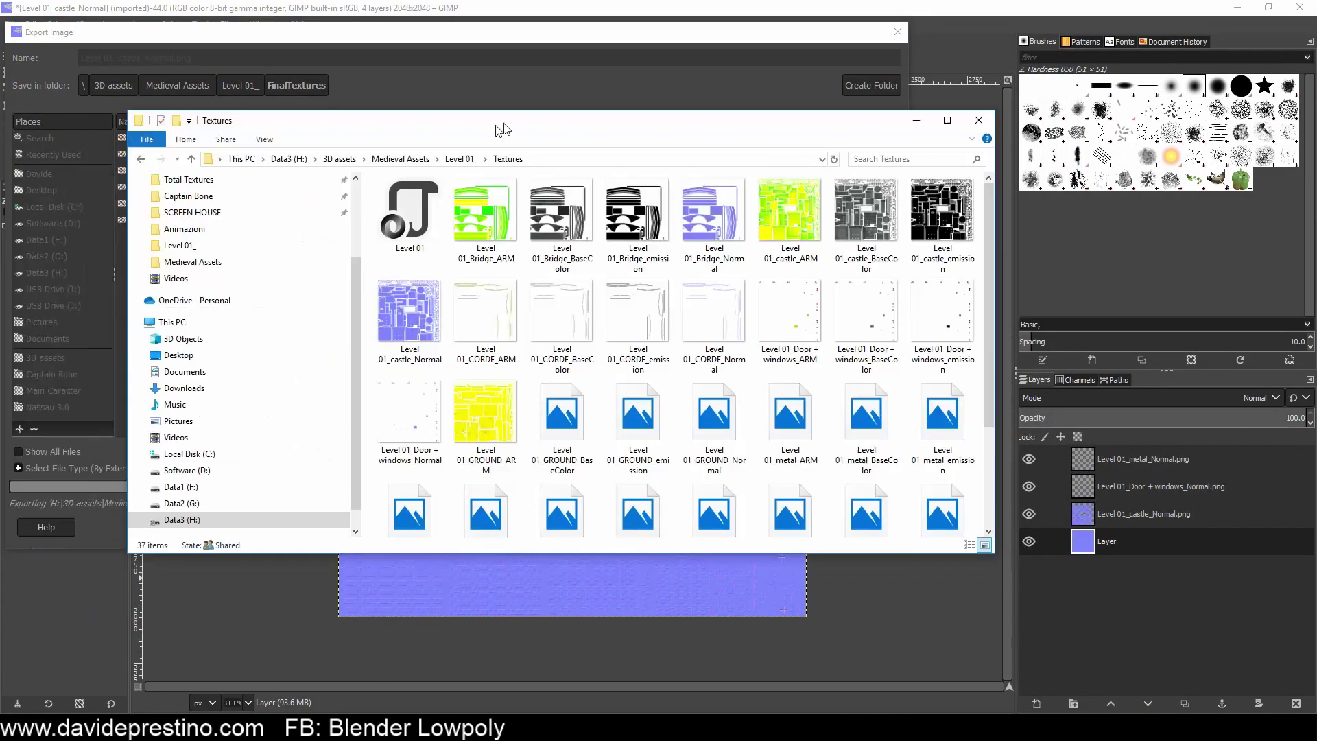
pyautogui.scroll(-1, 739, 332)
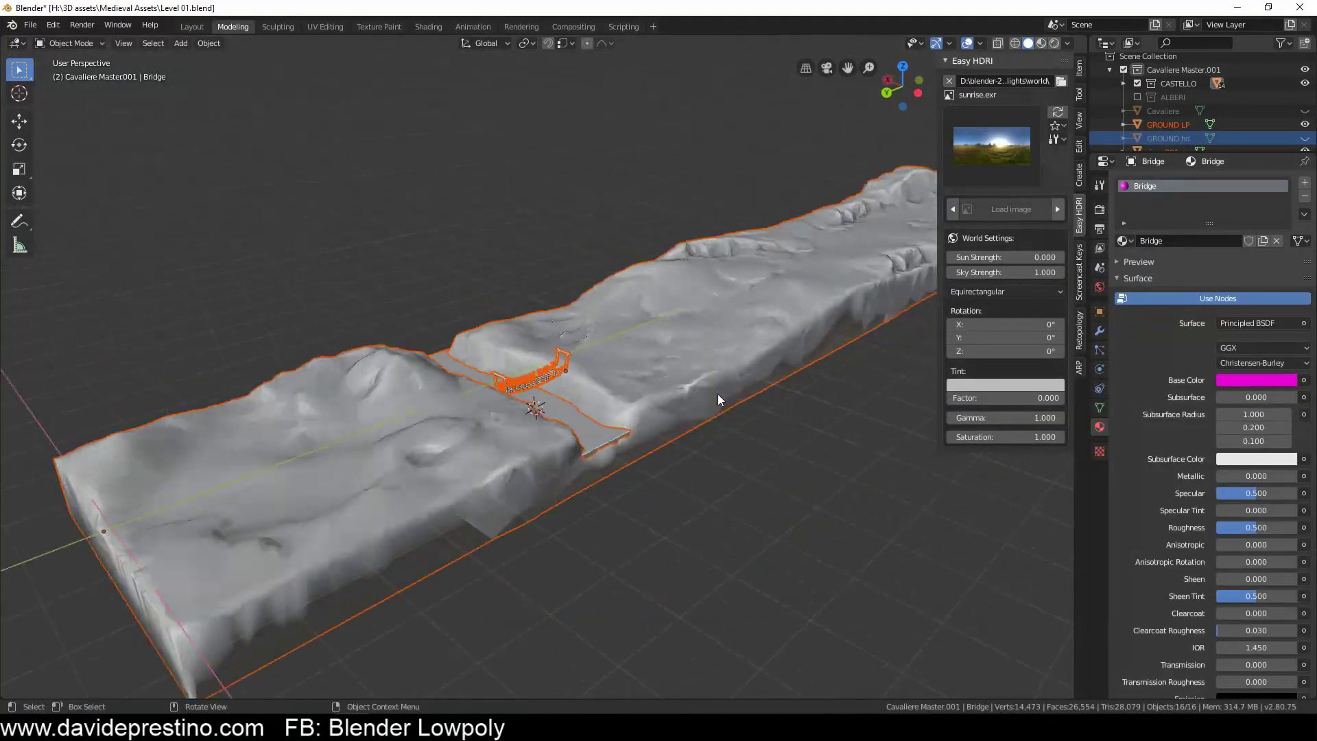
# Step: Open Level 02.blend and expand the CASTELLO collection
pyautogui.click(30, 26)
pyautogui.click(70, 116)
pyautogui.click(1246, 59)
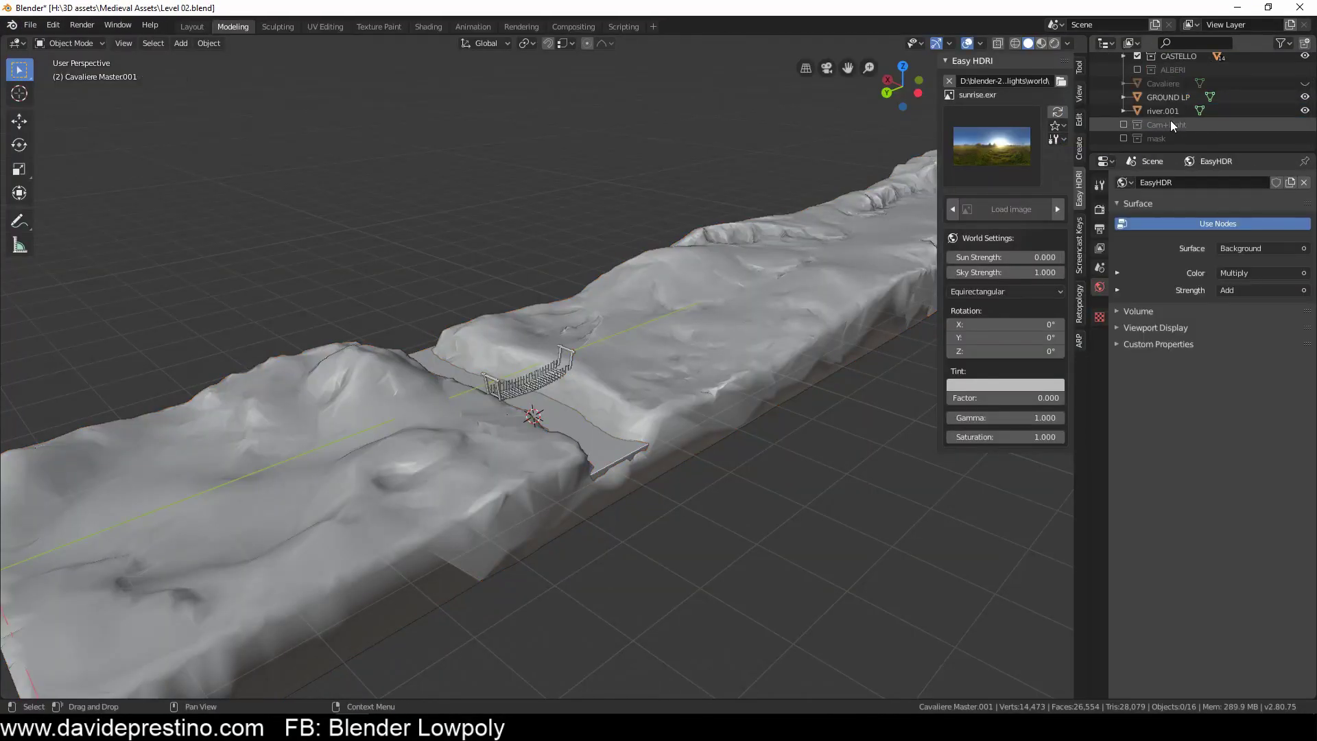
pyautogui.click(1126, 88)
pyautogui.click(1172, 101)
pyautogui.moveTo(618, 309); pyautogui.dragTo(682, 327, button='middle')
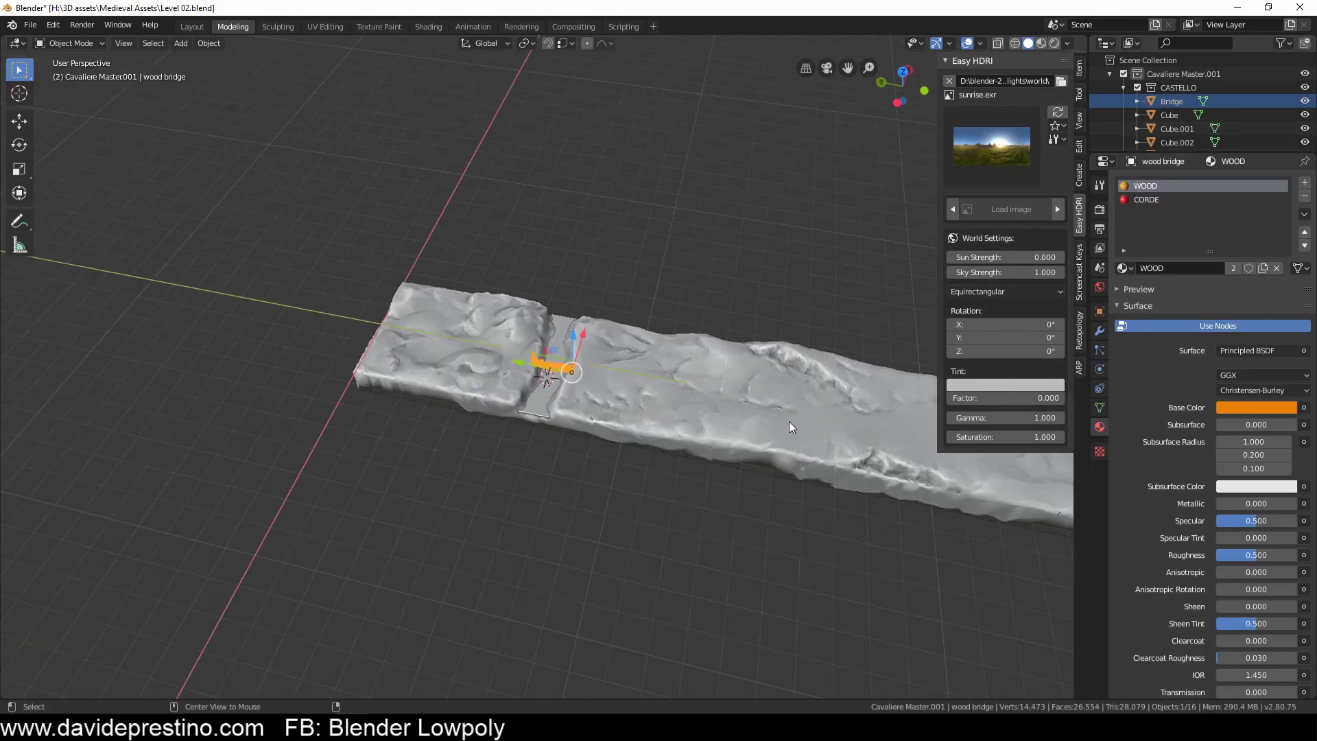
# Step: Select all CASTELLO objects plus the tall building and staircase, then join them with Ctrl+J
pyautogui.rightClick(1179, 87)
pyautogui.click(1147, 199)
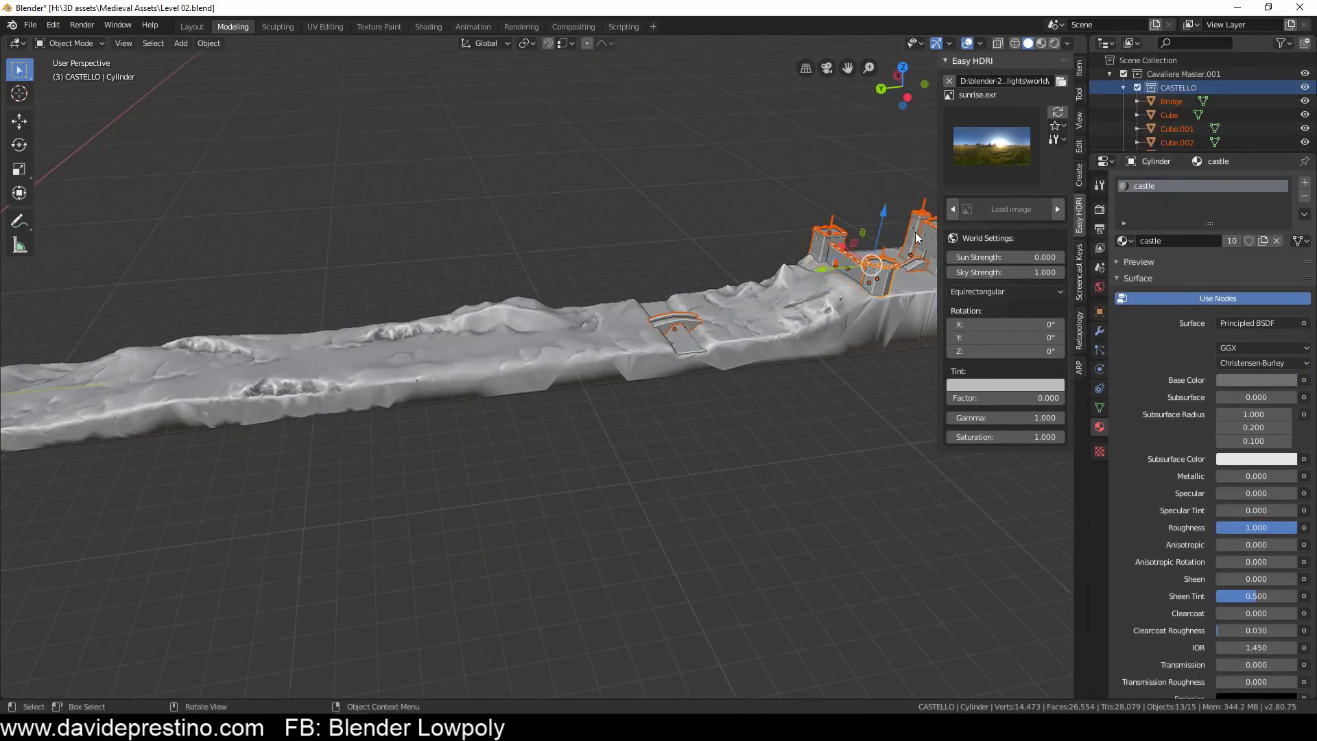
pyautogui.press('KP_Decimal')
pyautogui.click(586, 216)
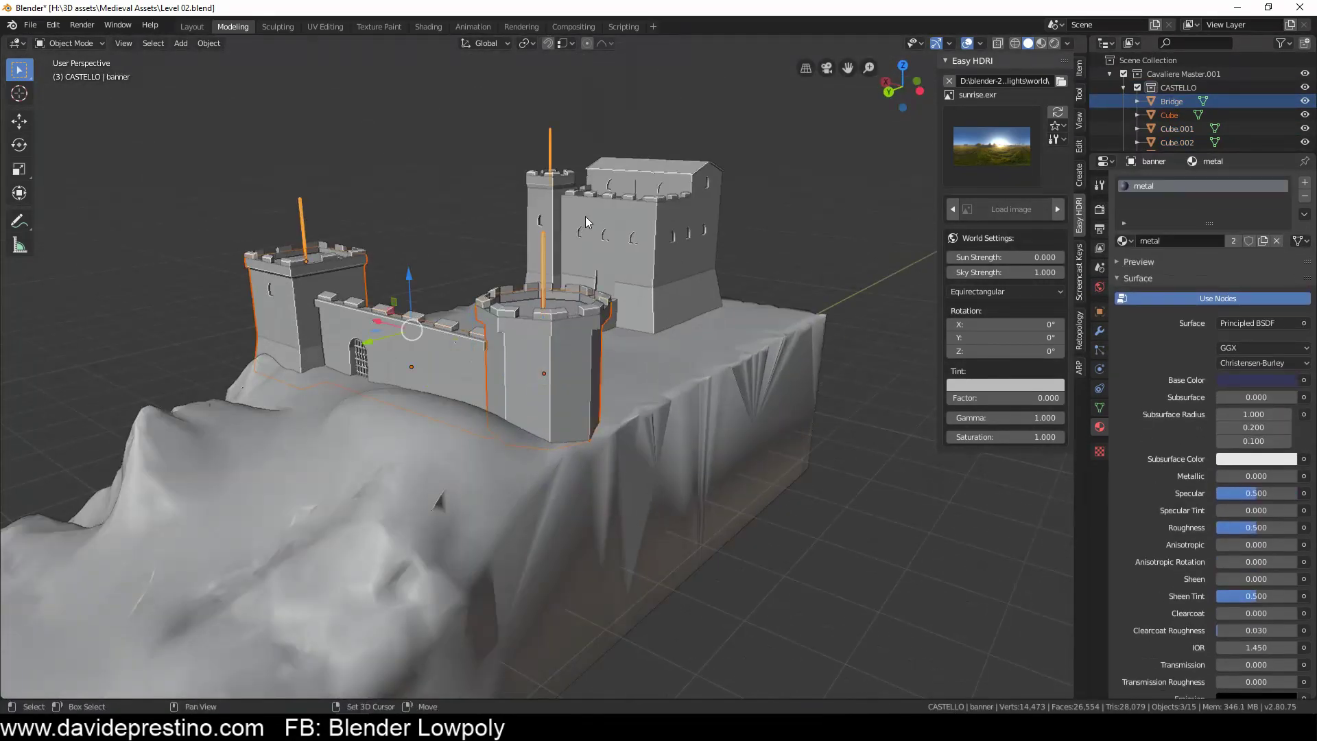
pyautogui.moveTo(430, 348)
pyautogui.mouseDown(button='middle')
pyautogui.moveTo(597, 413)
pyautogui.moveTo(656, 338)
pyautogui.mouseUp(button='middle')
pyautogui.keyDown('shift'); pyautogui.click(656, 338); pyautogui.keyUp('shift')
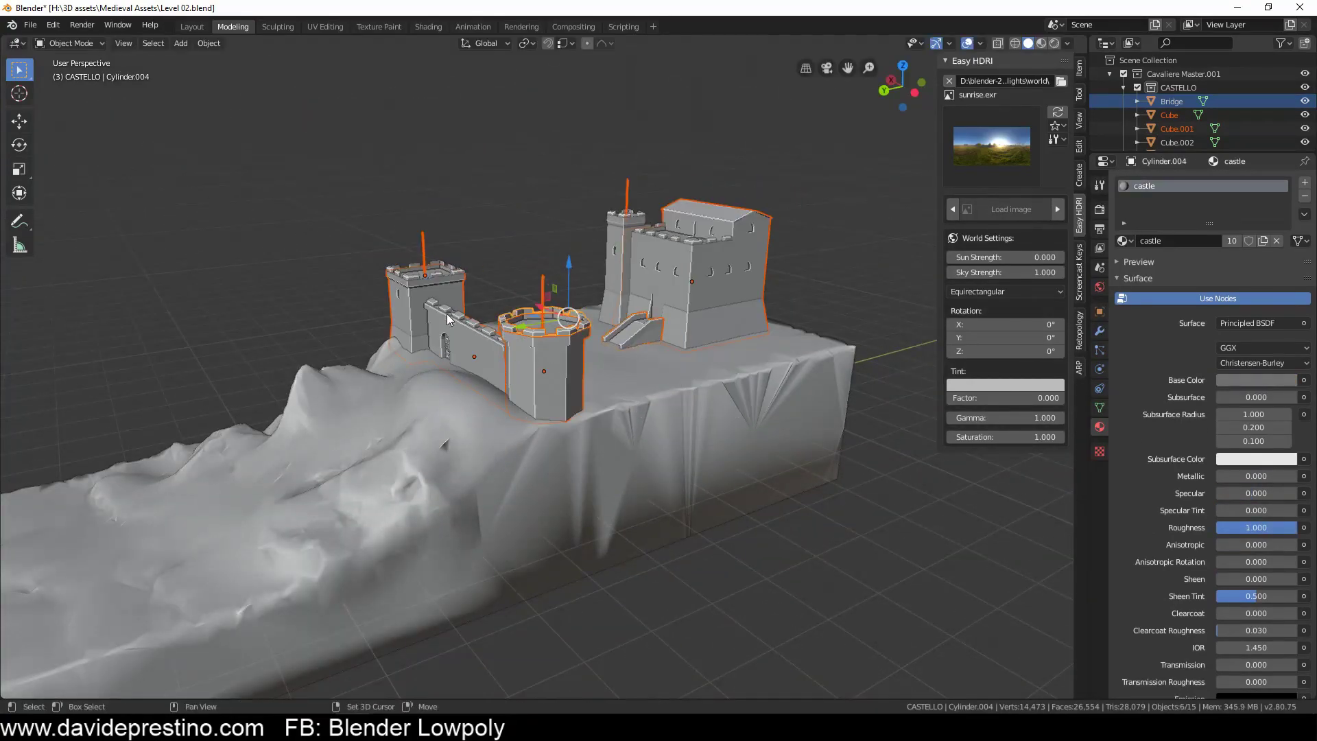
pyautogui.moveTo(654, 238)
pyautogui.mouseDown(button='middle')
pyautogui.moveTo(480, 288)
pyautogui.moveTo(618, 261)
pyautogui.mouseUp(button='middle')
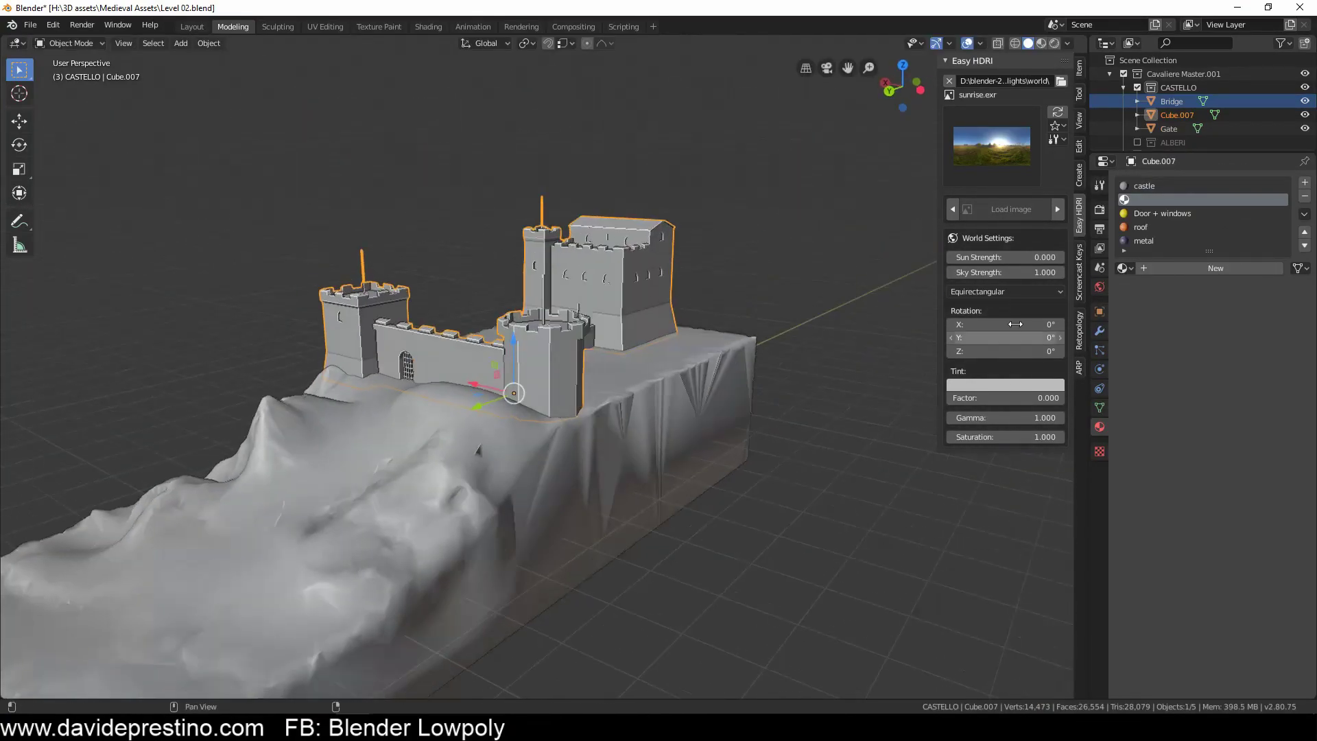
pyautogui.hotkey('ctrl', 'j')
# Step: In the Shading workspace, feed the castle colour textures through a Multiply mix into Base Color
pyautogui.click(428, 26)
pyautogui.moveTo(705, 184)
pyautogui.mouseDown(button='middle')
pyautogui.moveTo(541, 288)
pyautogui.moveTo(759, 253)
pyautogui.mouseUp(button='middle')
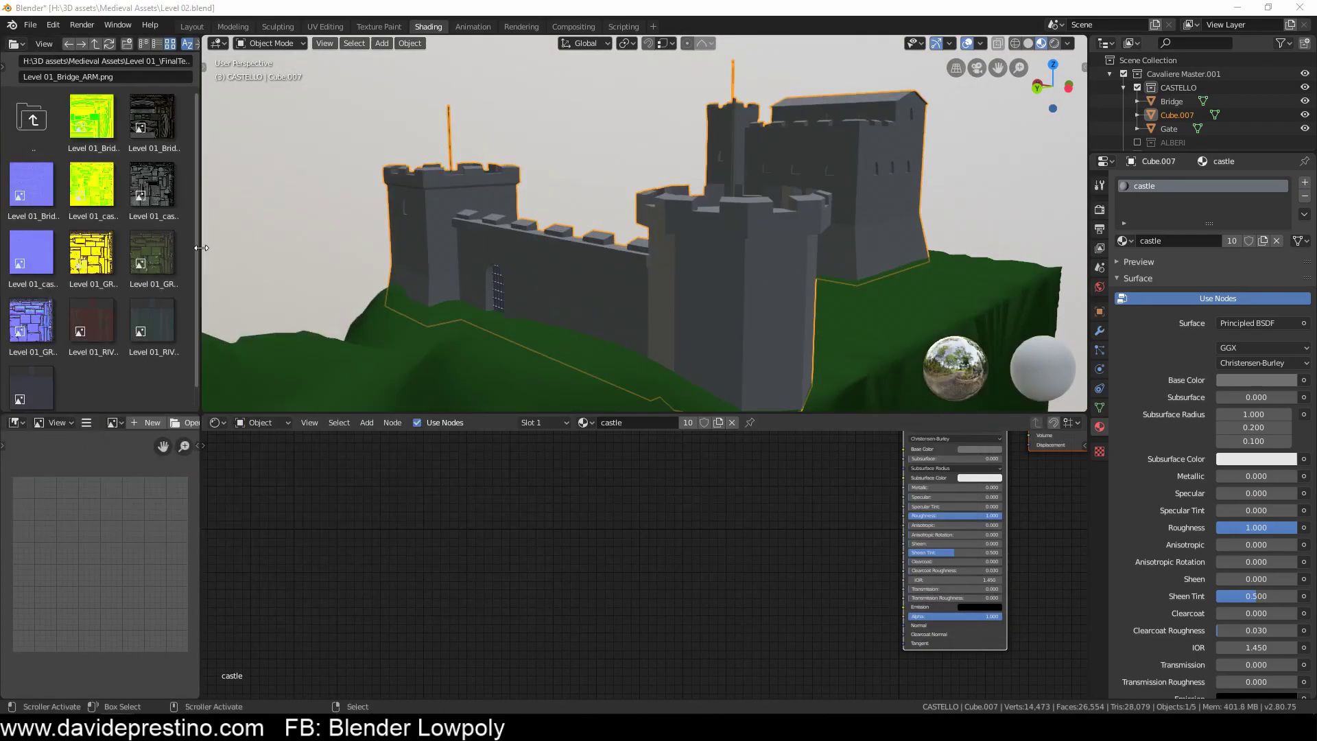
pyautogui.moveTo(200, 226); pyautogui.dragTo(278, 226)
pyautogui.moveTo(101, 183); pyautogui.dragTo(259, 255)
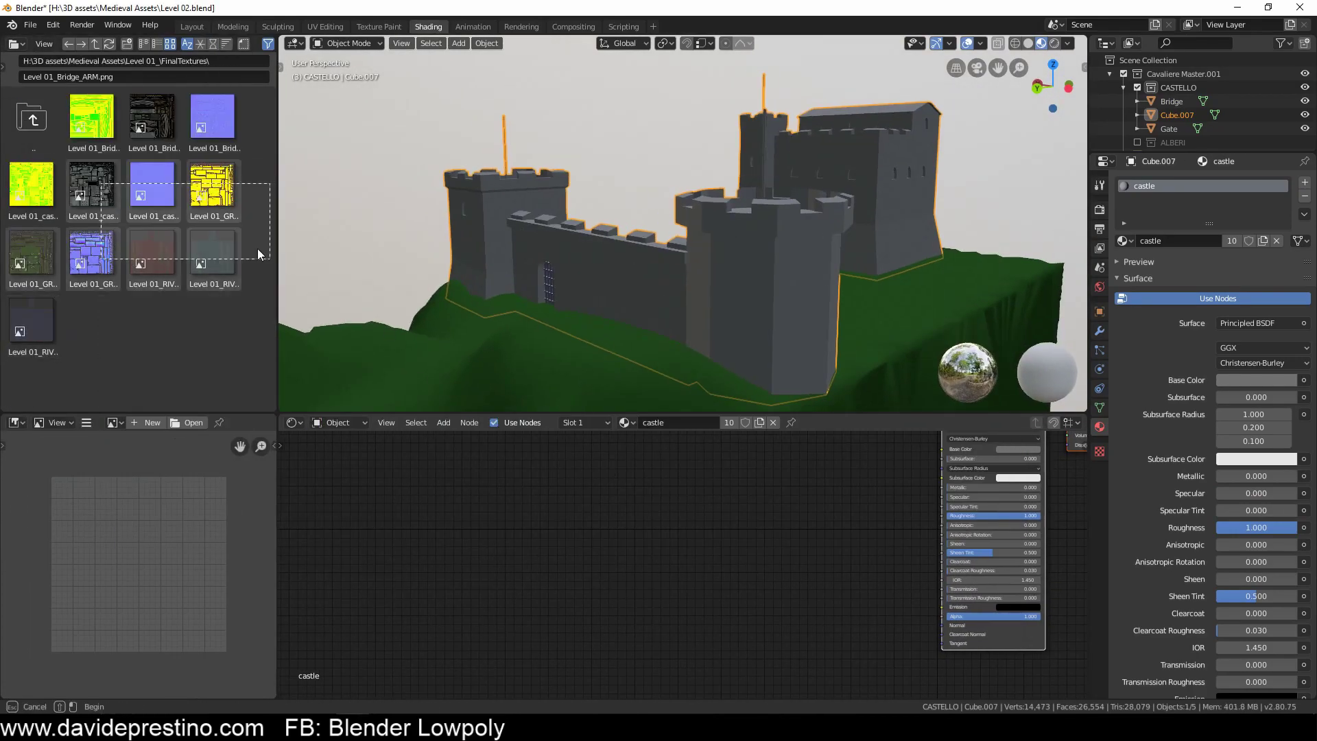
pyautogui.moveTo(589, 513); pyautogui.dragTo(942, 449)
pyautogui.moveTo(522, 503); pyautogui.dragTo(538, 446)
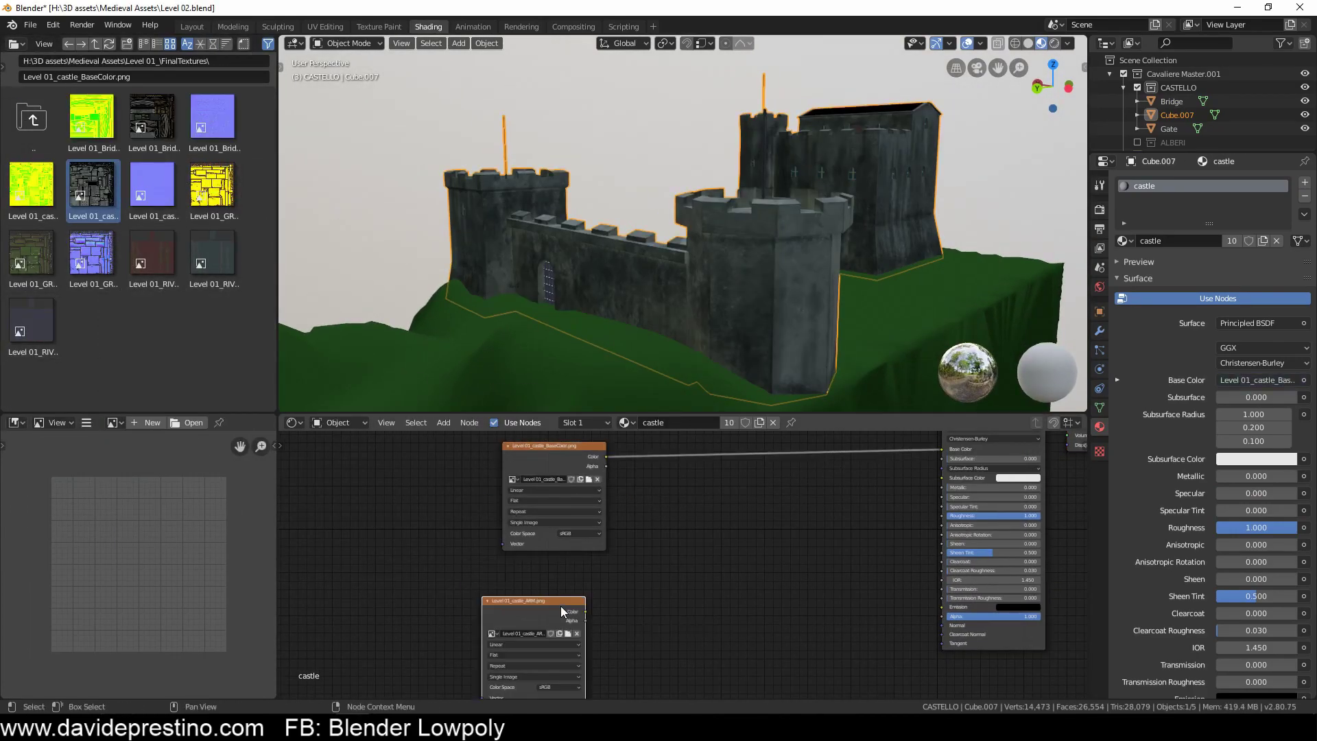
pyautogui.press('ctrl+KP_Multiply')
pyautogui.moveTo(721, 502); pyautogui.dragTo(757, 461)
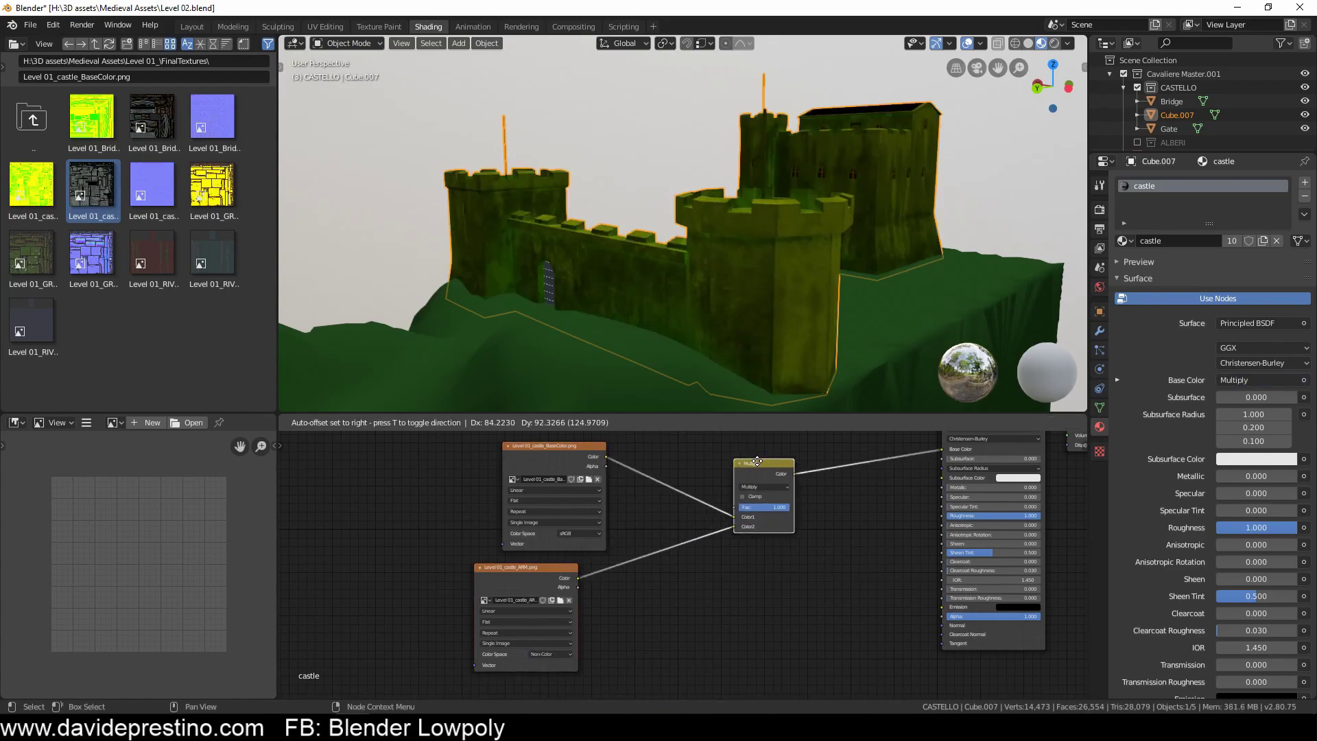
# Step: Drive the castle's roughness and metallic from its ARM map and add a non-colour normal map via a Normal Map node
pyautogui.moveTo(698, 565)
pyautogui.mouseDown()
pyautogui.moveTo(942, 516)
pyautogui.moveTo(942, 487)
pyautogui.mouseUp()
pyautogui.moveTo(699, 658); pyautogui.dragTo(700, 658)
pyautogui.click(631, 623)
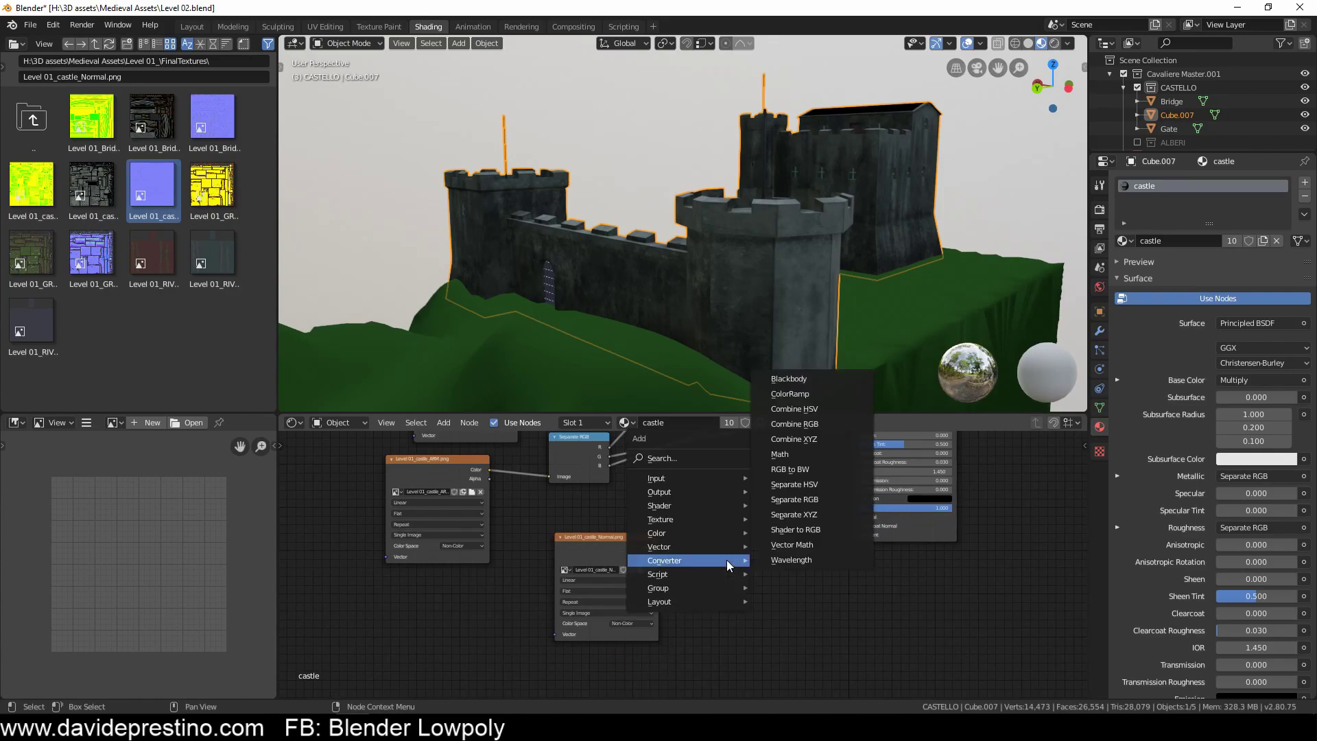
pyautogui.click(782, 525)
pyautogui.moveTo(840, 520); pyautogui.dragTo(855, 517)
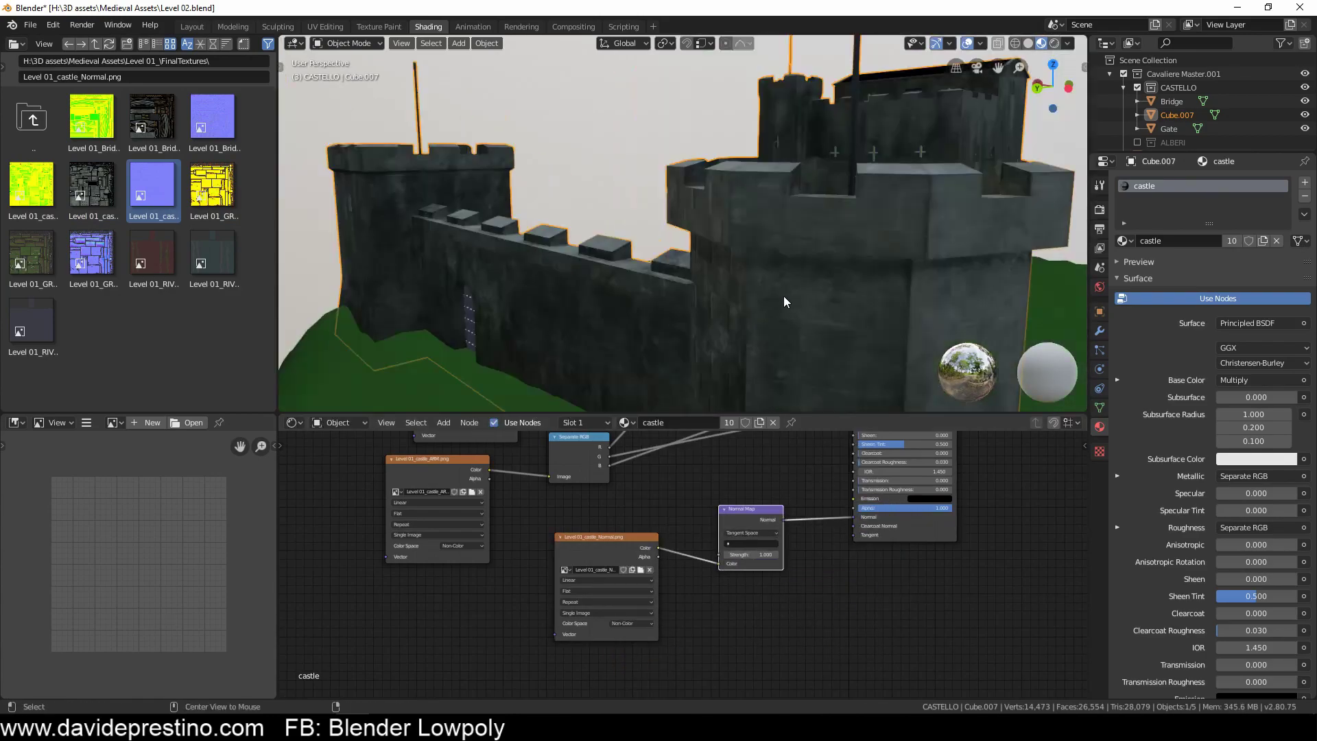
# Step: Select the ground terrain and add its colour texture to the ground material
pyautogui.moveTo(784, 295)
pyautogui.mouseDown(button='middle')
pyautogui.moveTo(684, 310)
pyautogui.moveTo(772, 268)
pyautogui.mouseUp(button='middle')
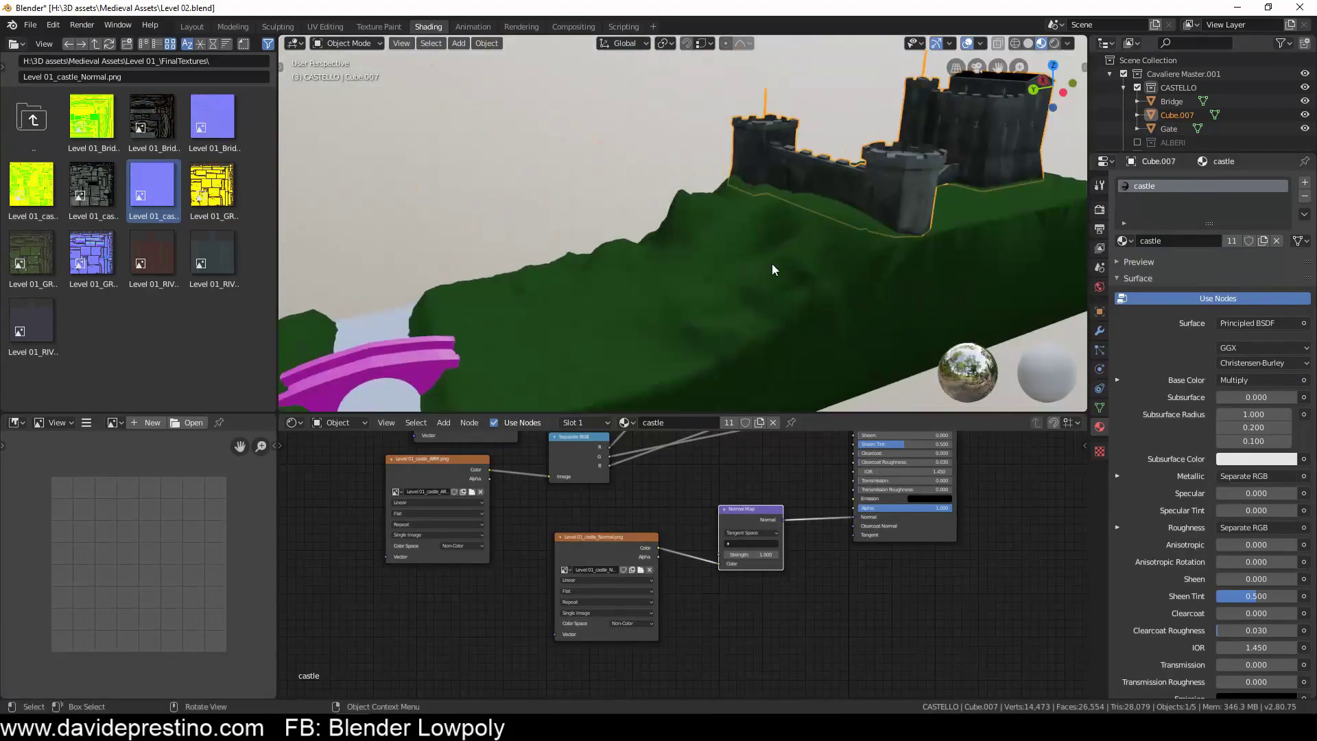
pyautogui.click(771, 267)
pyautogui.click(940, 494)
pyautogui.moveTo(955, 418); pyautogui.dragTo(990, 461)
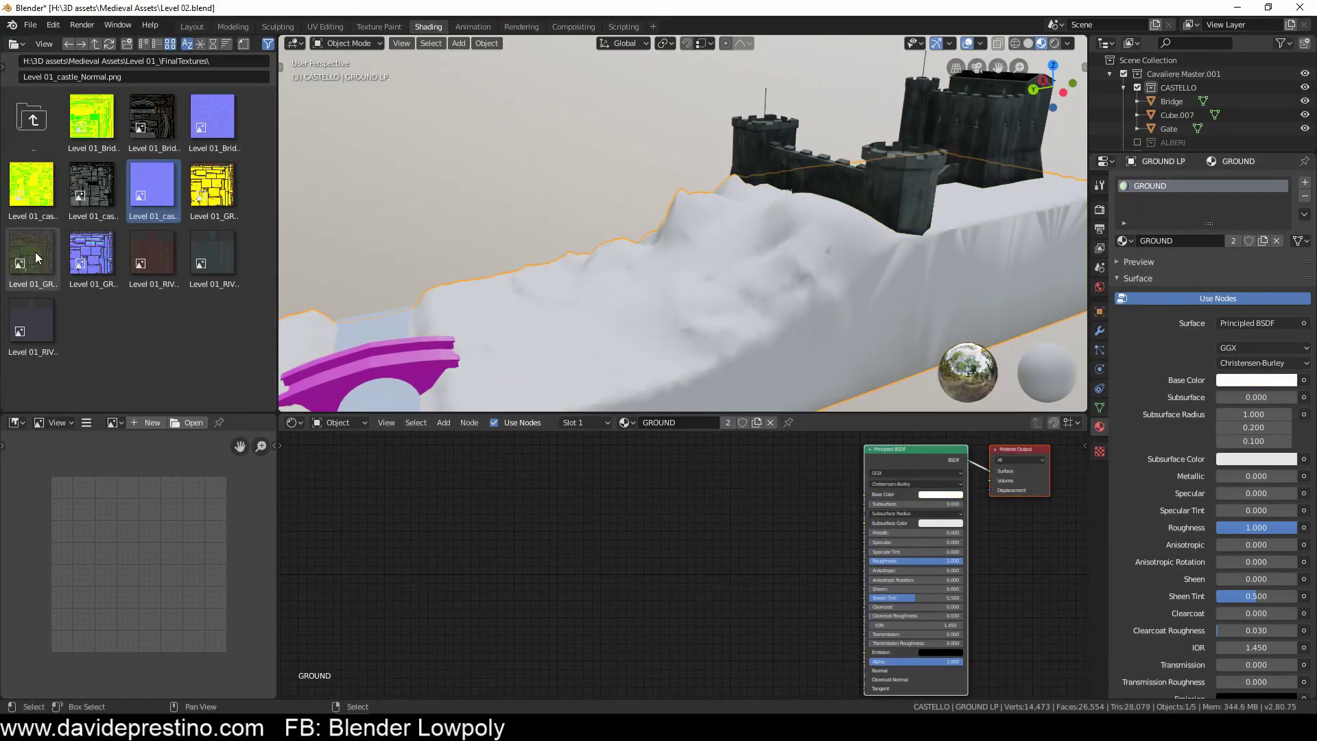
pyautogui.moveTo(37, 258); pyautogui.dragTo(645, 500)
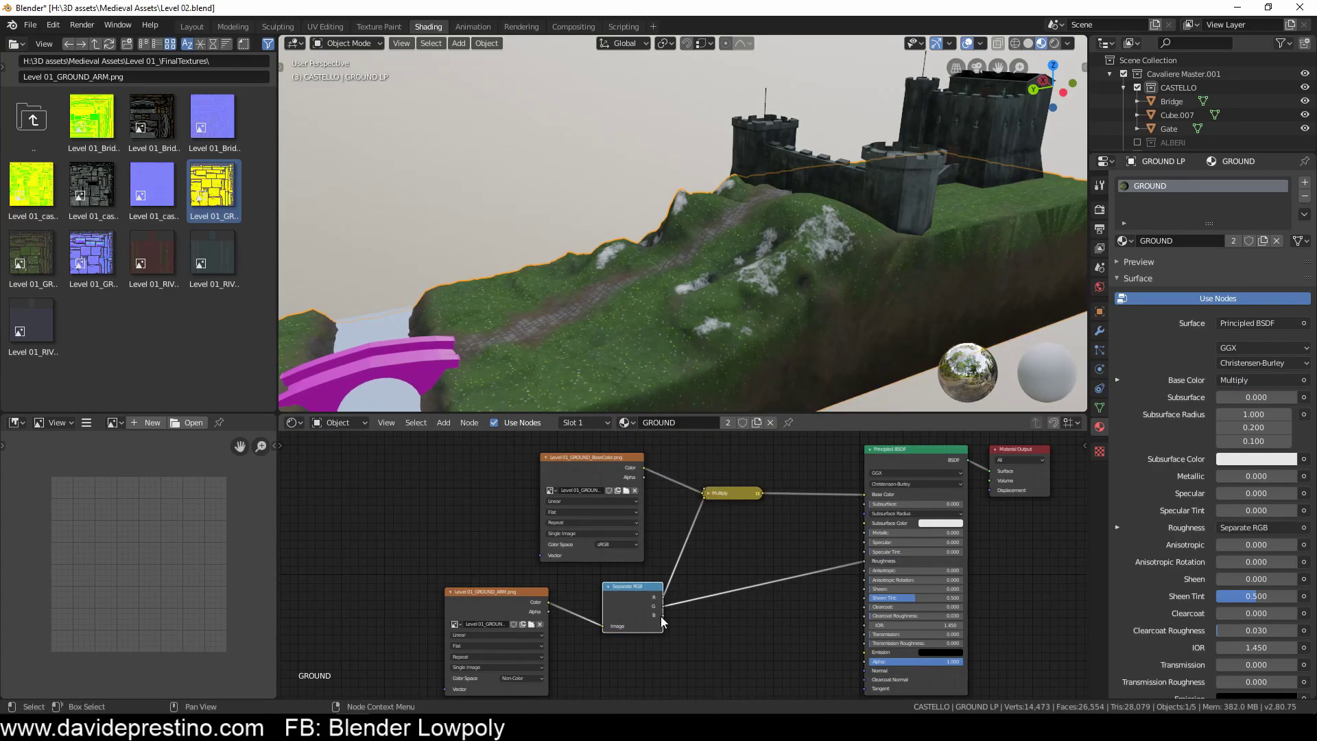
# Step: Link the bridge colour texture to Base Color and add the bridge ARM texture
pyautogui.moveTo(892, 309); pyautogui.dragTo(974, 251, button='middle')
pyautogui.click(751, 267)
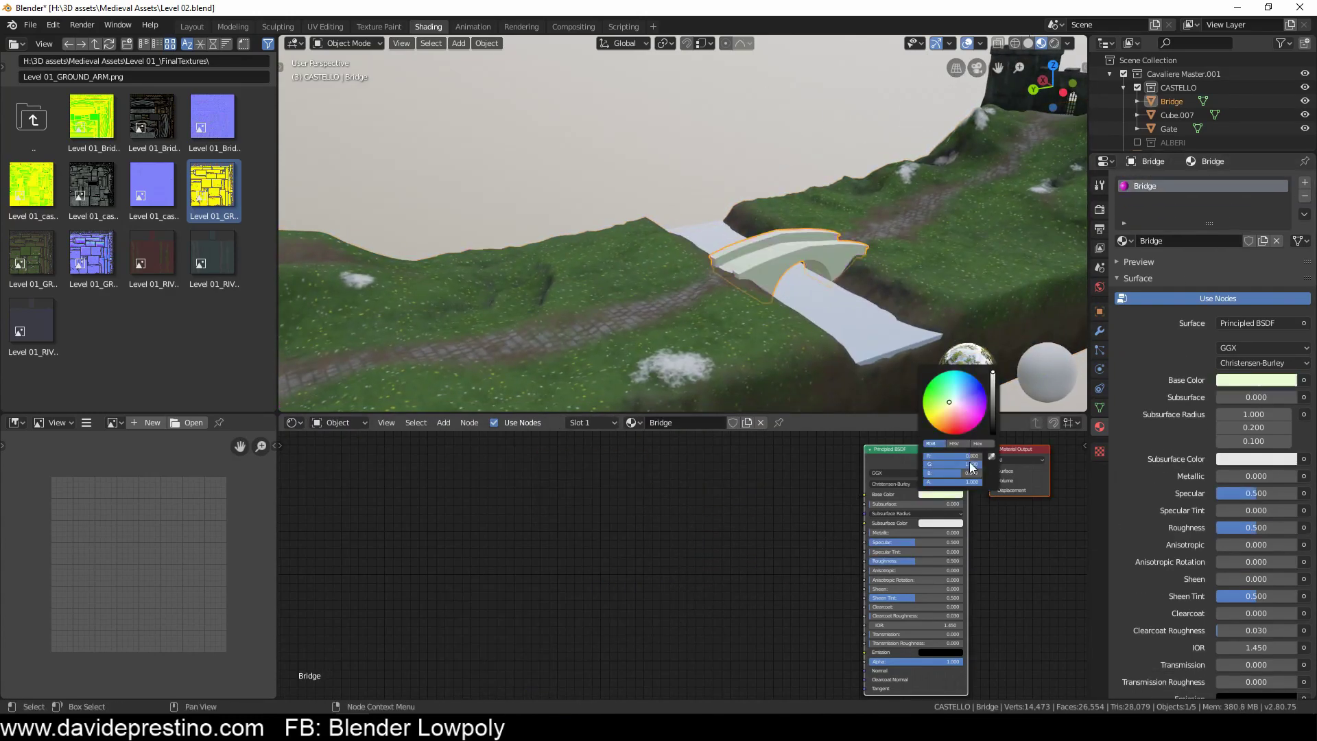
pyautogui.moveTo(863, 497); pyautogui.dragTo(863, 495)
pyautogui.moveTo(91, 120); pyautogui.dragTo(539, 582)
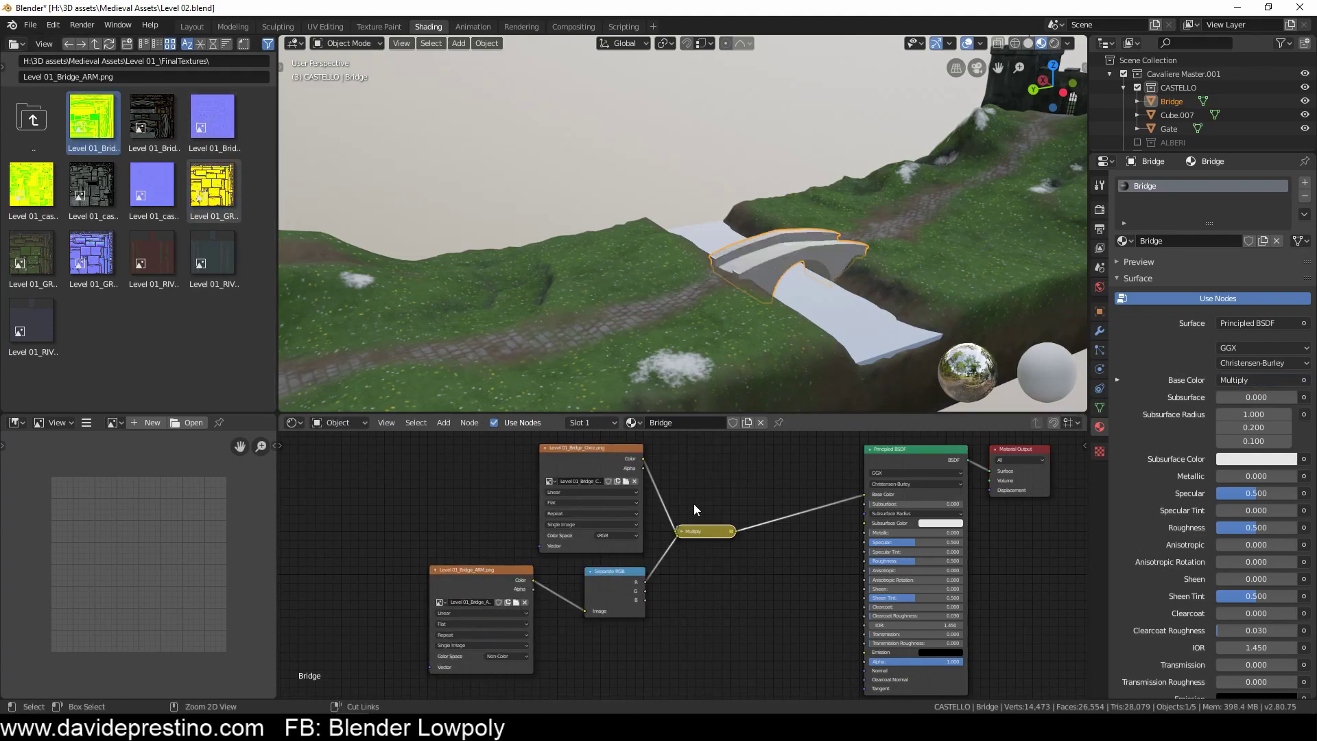
pyautogui.press('KP_Decimal')
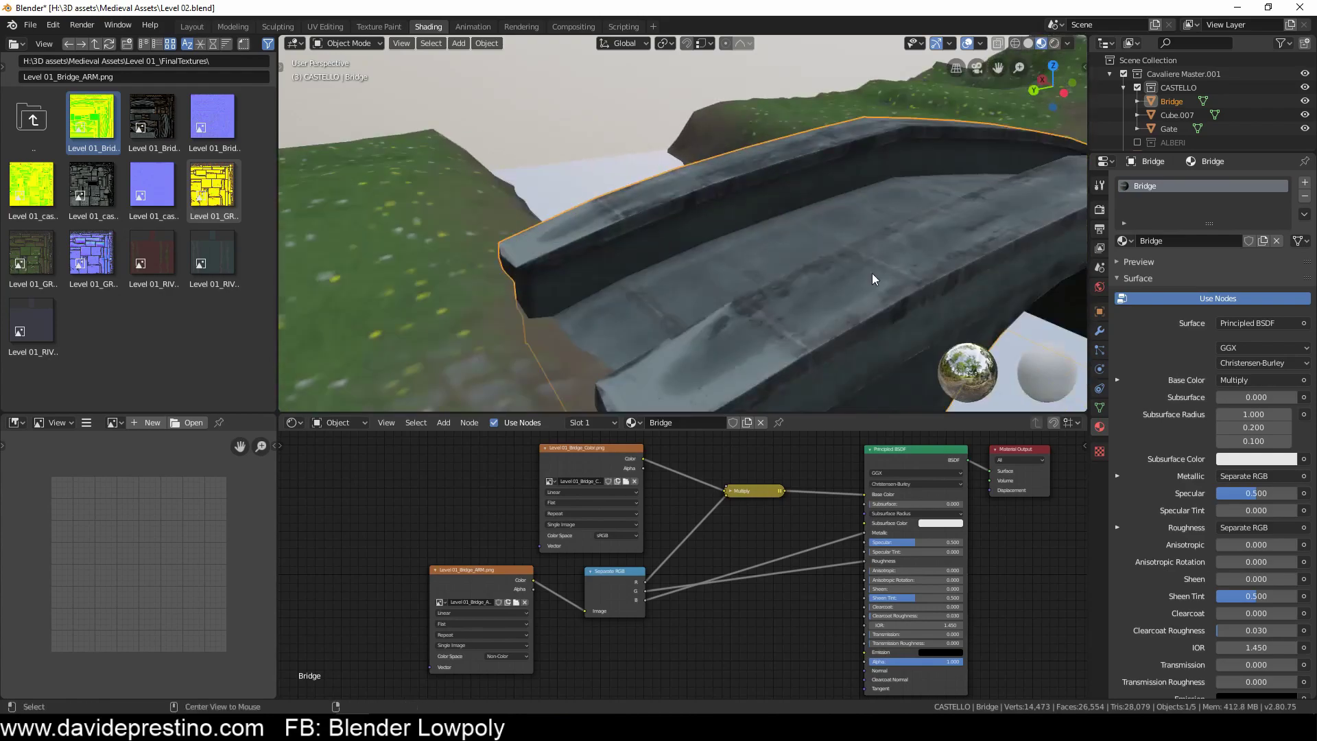
# Step: Connect the bridge normal map through a new Normal Map node
pyautogui.moveTo(702, 632); pyautogui.dragTo(713, 521, button='middle')
pyautogui.hotkey('shift', 'a')
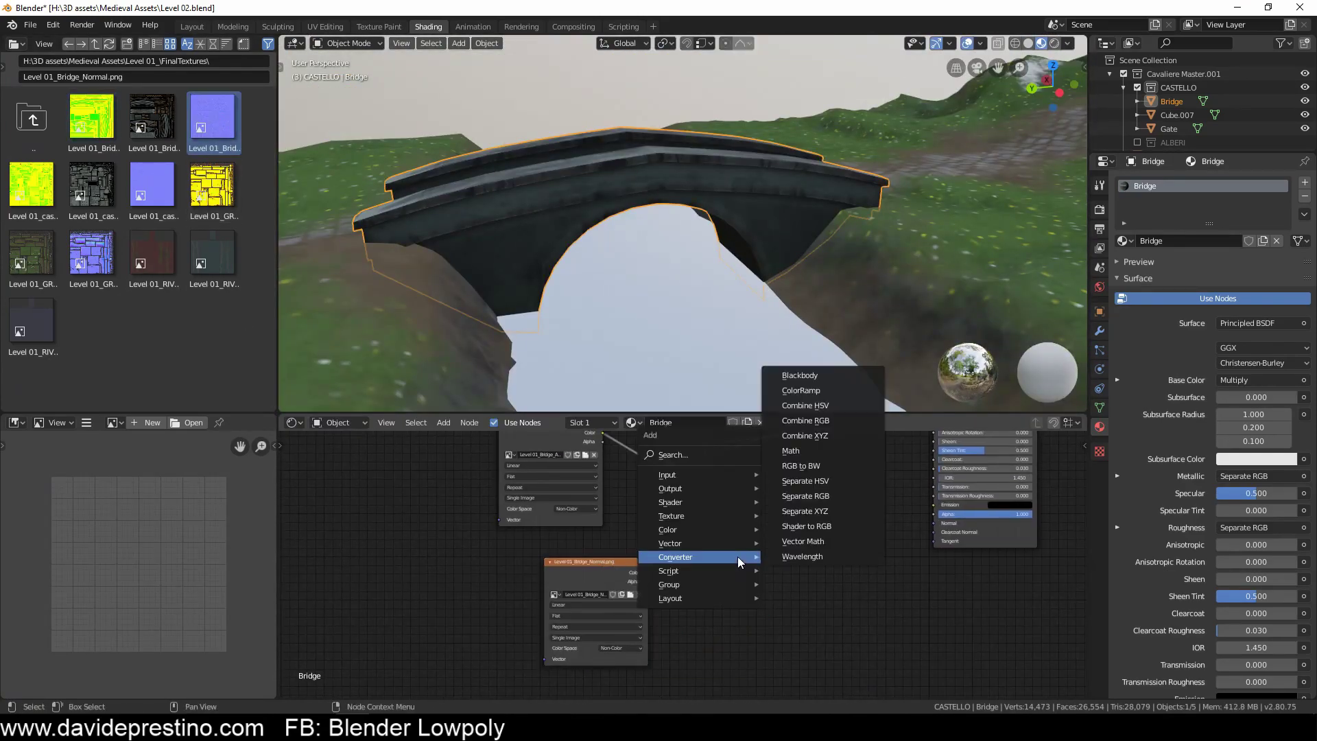
pyautogui.click(823, 439)
pyautogui.click(726, 582)
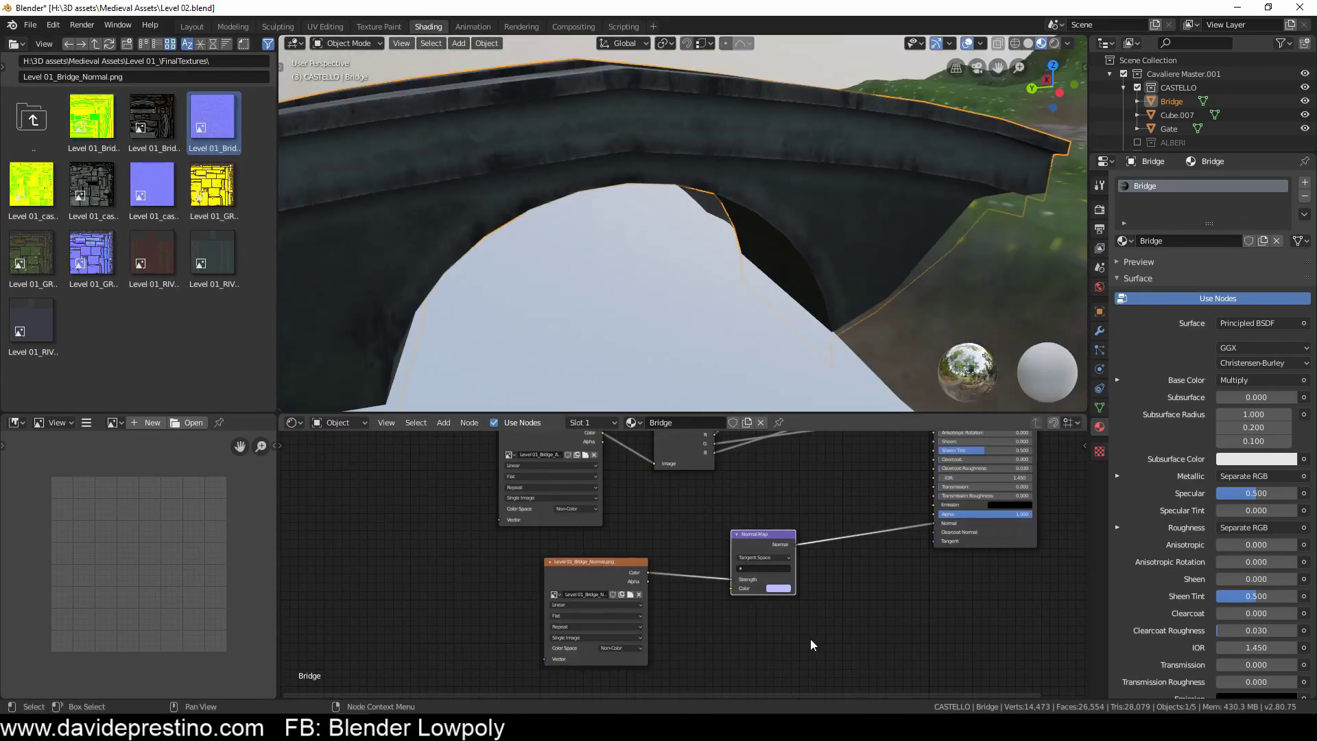
pyautogui.moveTo(582, 257); pyautogui.dragTo(618, 258, button='middle')
pyautogui.scroll(3, 620, 265)
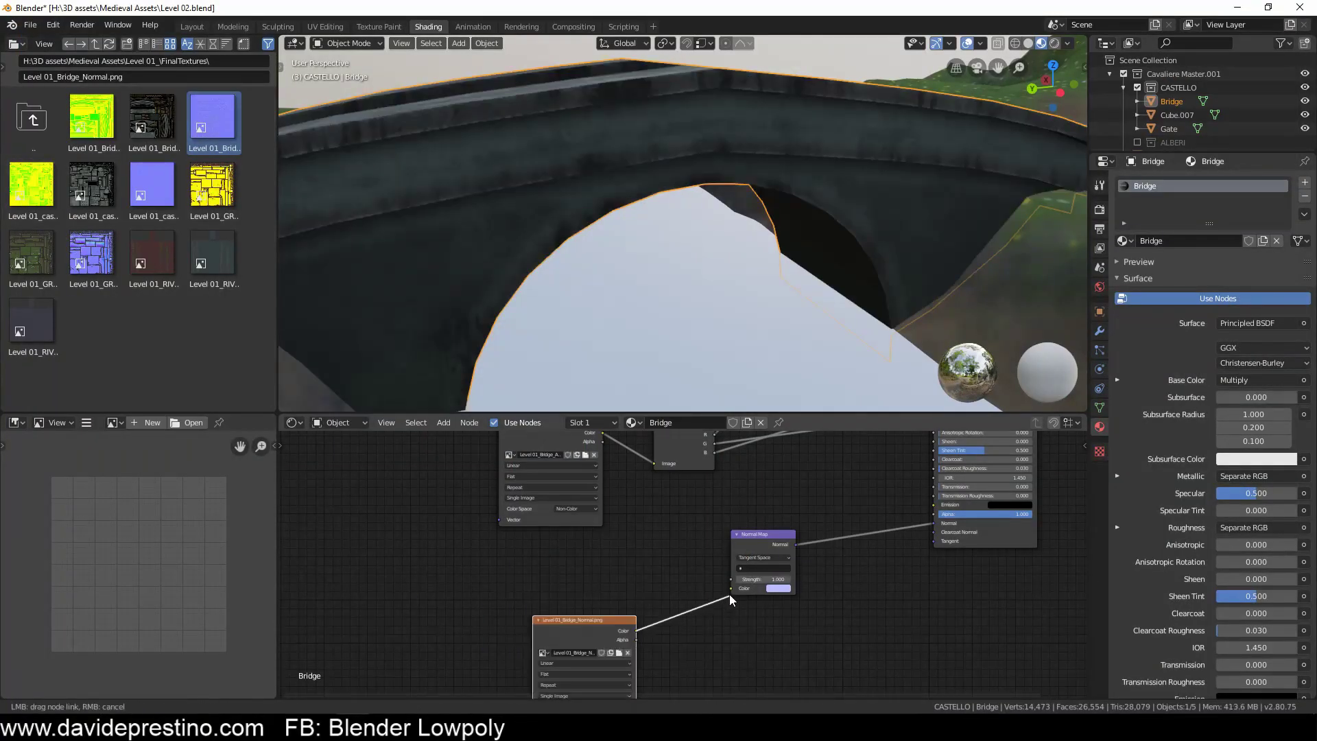
pyautogui.moveTo(647, 573); pyautogui.dragTo(731, 588)
pyautogui.moveTo(590, 561); pyautogui.dragTo(570, 544)
pyautogui.scroll(-3, 575, 251)
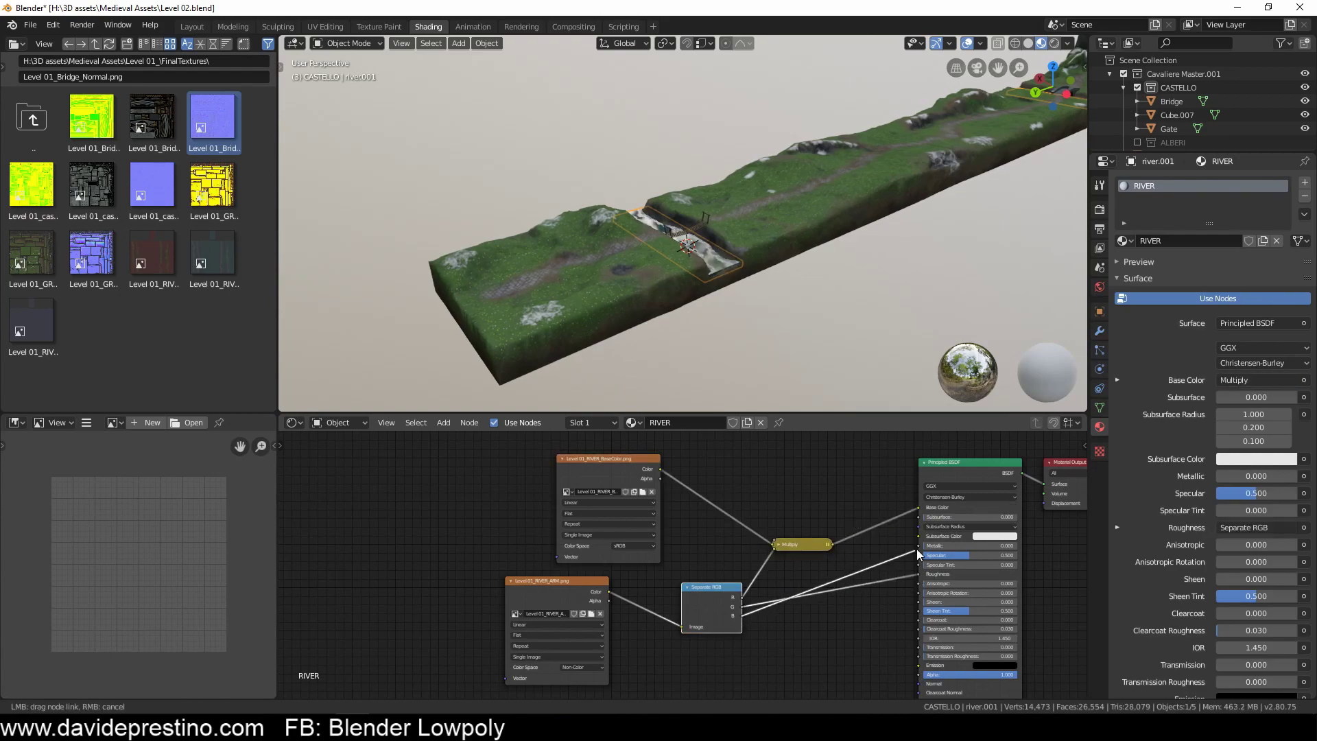
# Step: Link the river's blue ARM channel to Metallic and route its normal map through a Normal Map node
pyautogui.moveTo(920, 555); pyautogui.dragTo(918, 545)
pyautogui.moveTo(31, 323); pyautogui.dragTo(573, 548)
pyautogui.hotkey('shift', 'a')
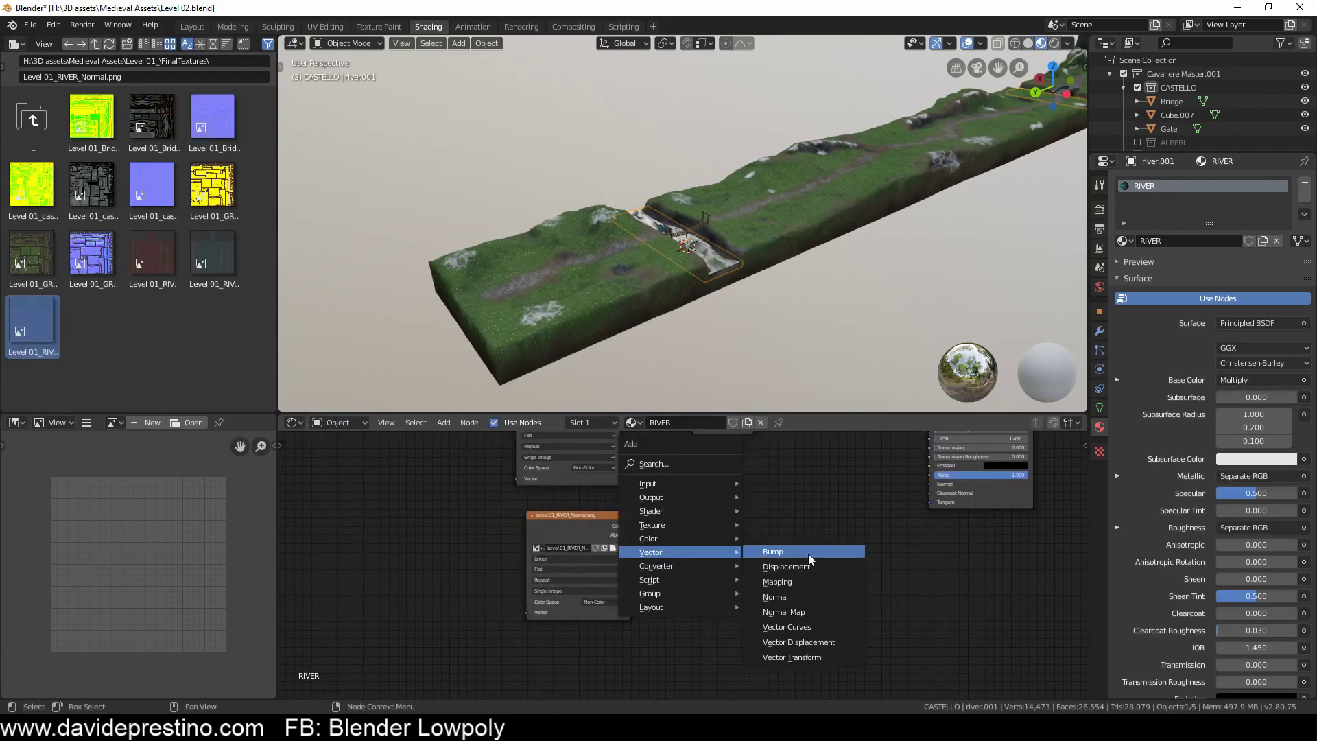
pyautogui.moveTo(779, 529); pyautogui.dragTo(931, 484)
pyautogui.scroll(-5, 755, 229)
pyautogui.scroll(8, 713, 227)
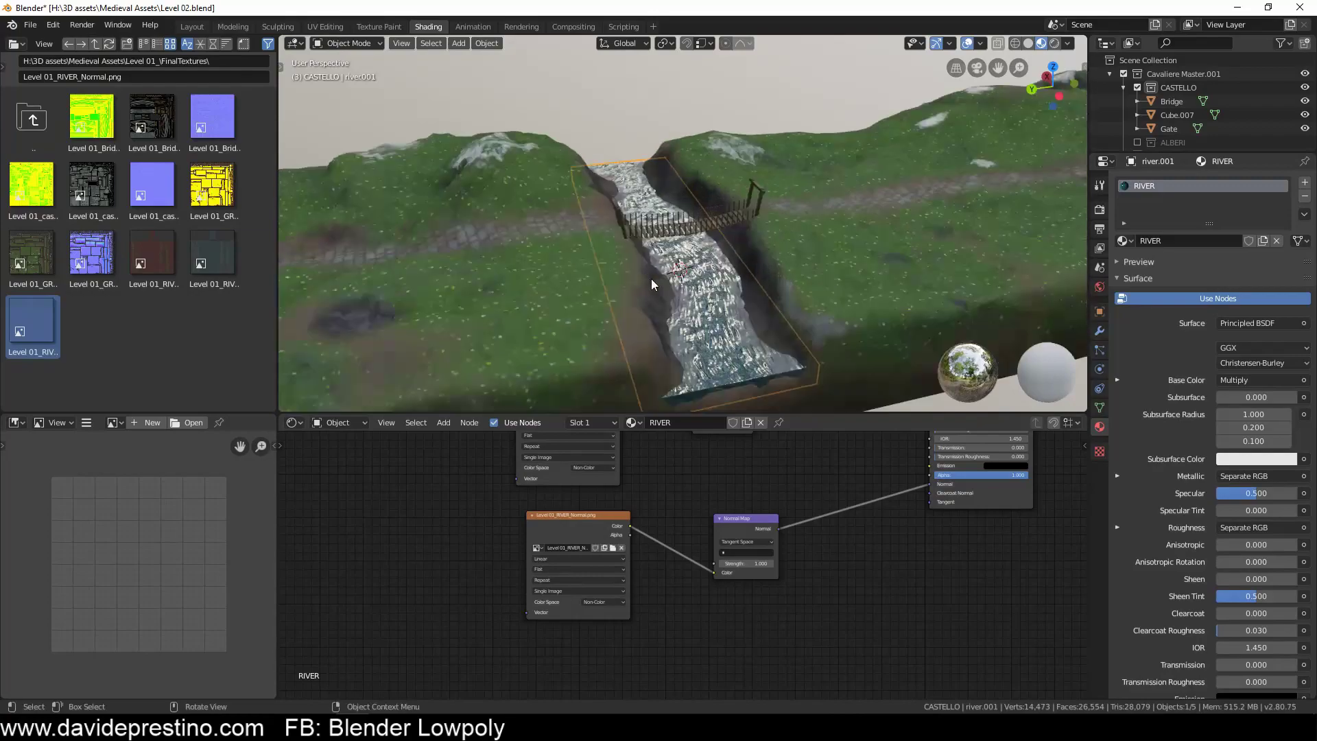
# Step: Try Alpha Clip and Alpha Hashed blend modes on the river, then settle on Opaque
pyautogui.moveTo(651, 279)
pyautogui.mouseDown(button='middle')
pyautogui.moveTo(681, 258)
pyautogui.moveTo(686, 271)
pyautogui.mouseUp(button='middle')
pyautogui.scroll(-3, 888, 653)
pyautogui.moveTo(888, 654); pyautogui.dragTo(725, 638, button='middle')
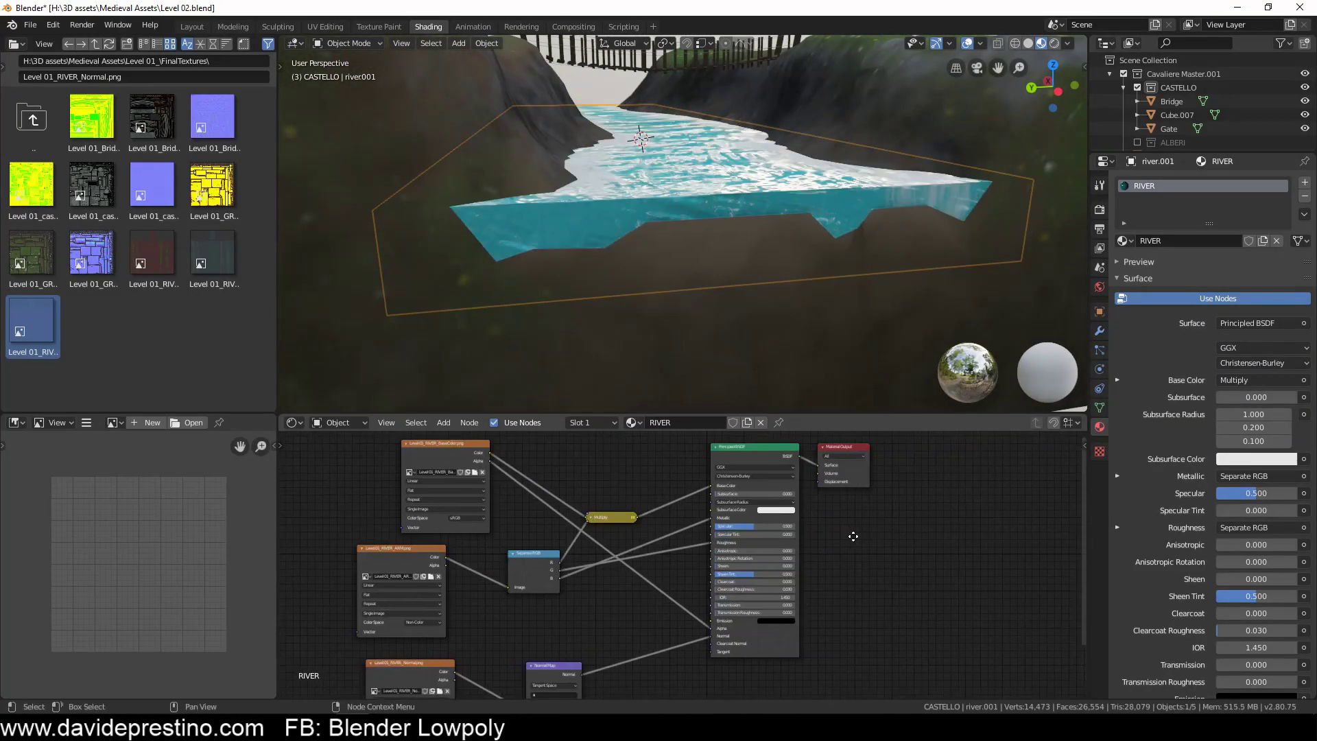
pyautogui.scroll(-10, 1208, 548)
pyautogui.click(1261, 486)
pyautogui.click(1248, 529)
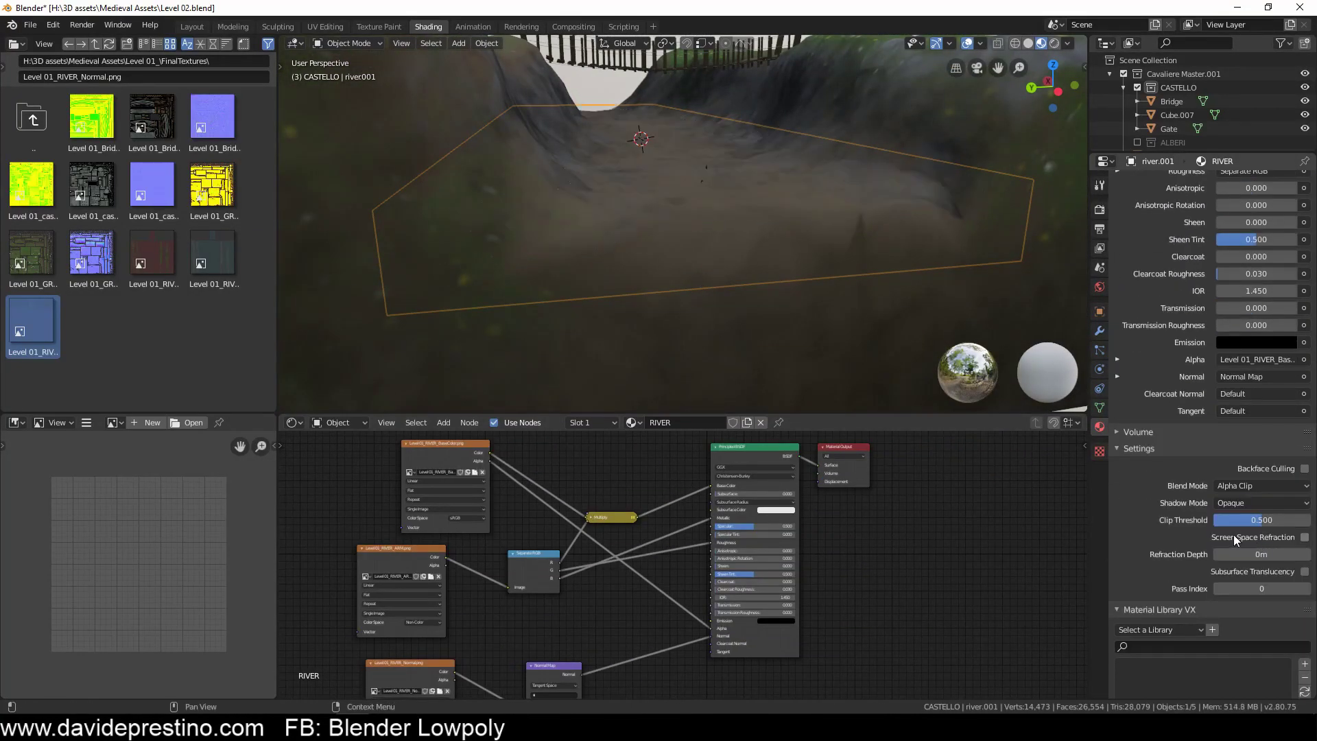
pyautogui.click(1259, 563)
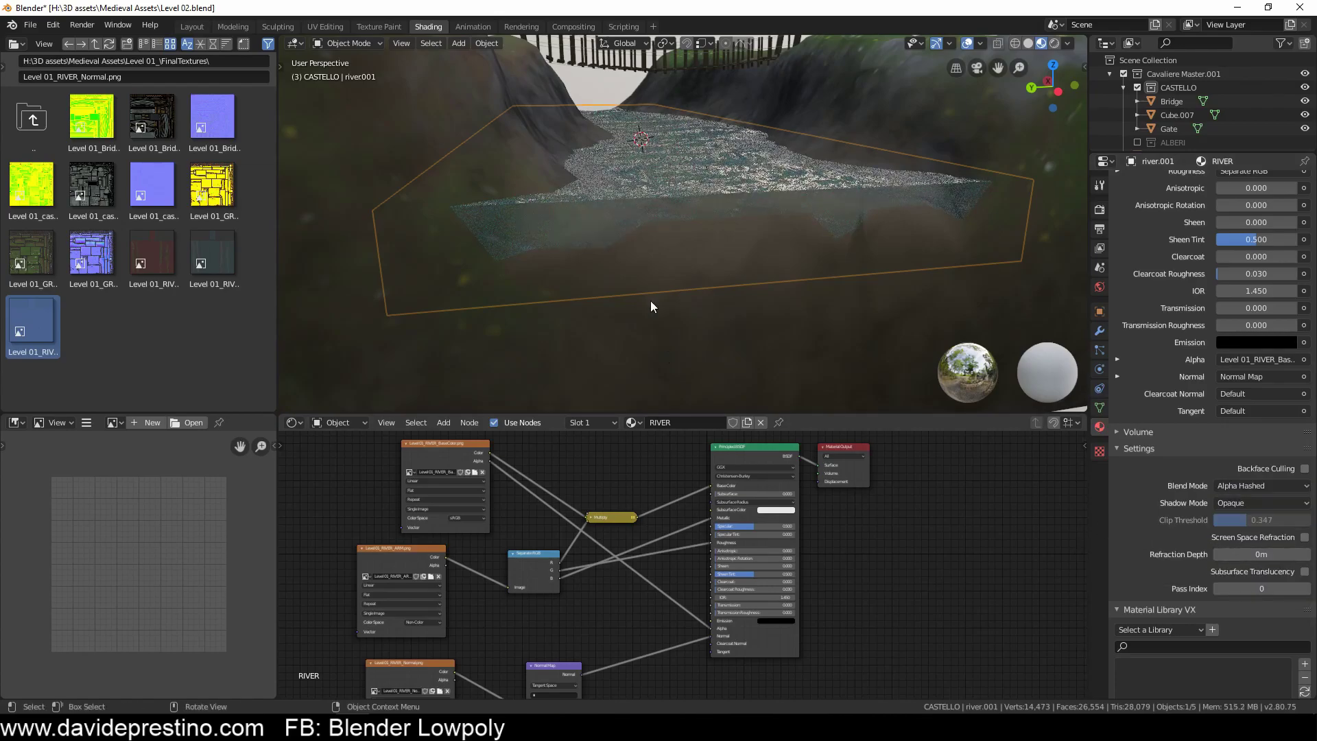
pyautogui.click(1228, 501)
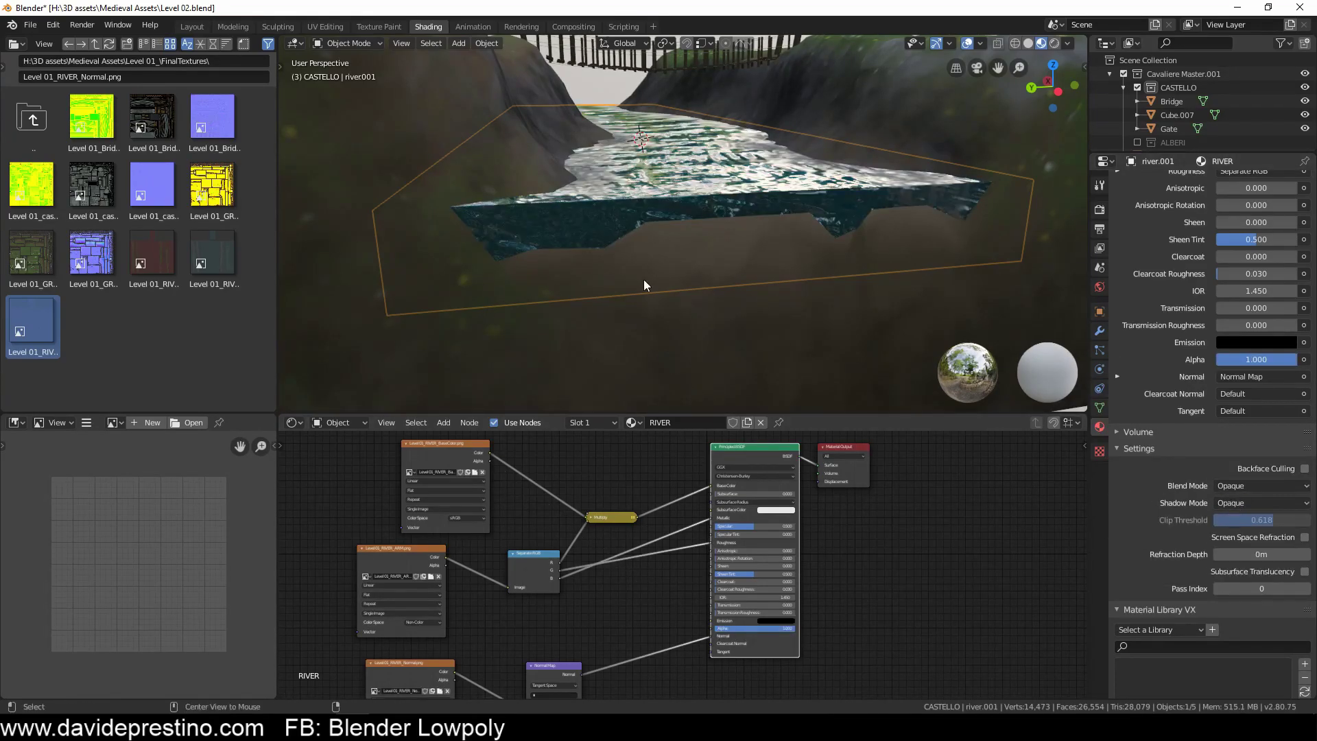
# Step: Light the scene with the forest.exr HDRI from the Easy HDRI settings
pyautogui.moveTo(644, 278)
pyautogui.mouseDown(button='middle')
pyautogui.moveTo(376, 374)
pyautogui.moveTo(731, 254)
pyautogui.mouseUp(button='middle')
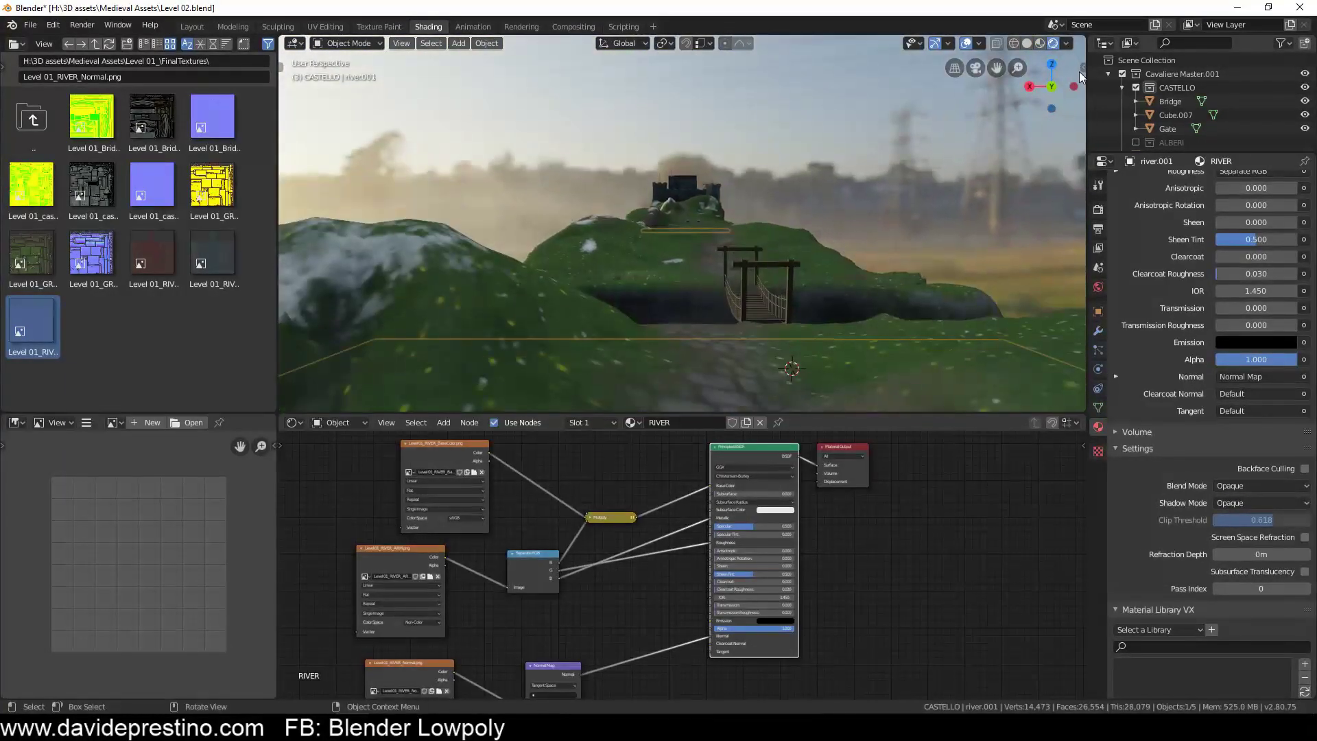
pyautogui.click(1080, 71)
pyautogui.click(989, 146)
# Step: Return to the modelling layout and select the PINO 04 pine tree
pyautogui.moveTo(483, 330); pyautogui.dragTo(698, 304, button='middle')
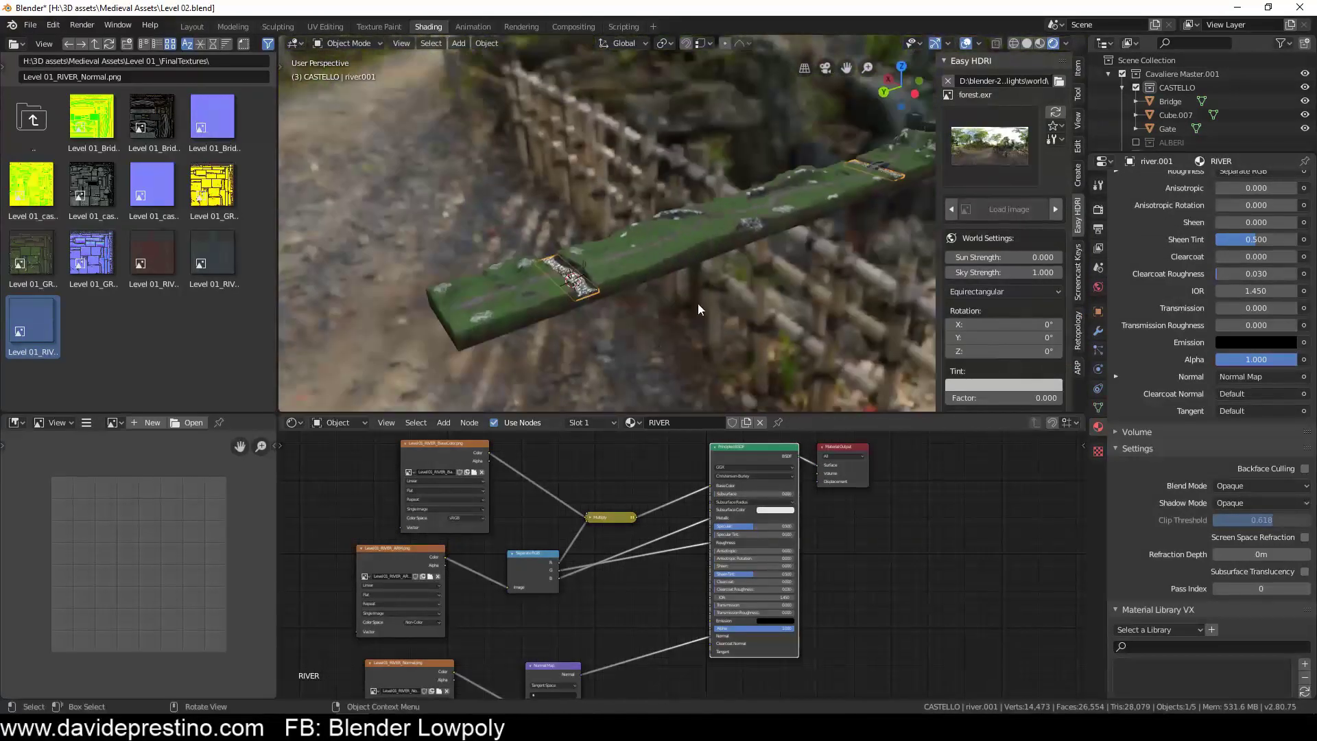
pyautogui.click(233, 26)
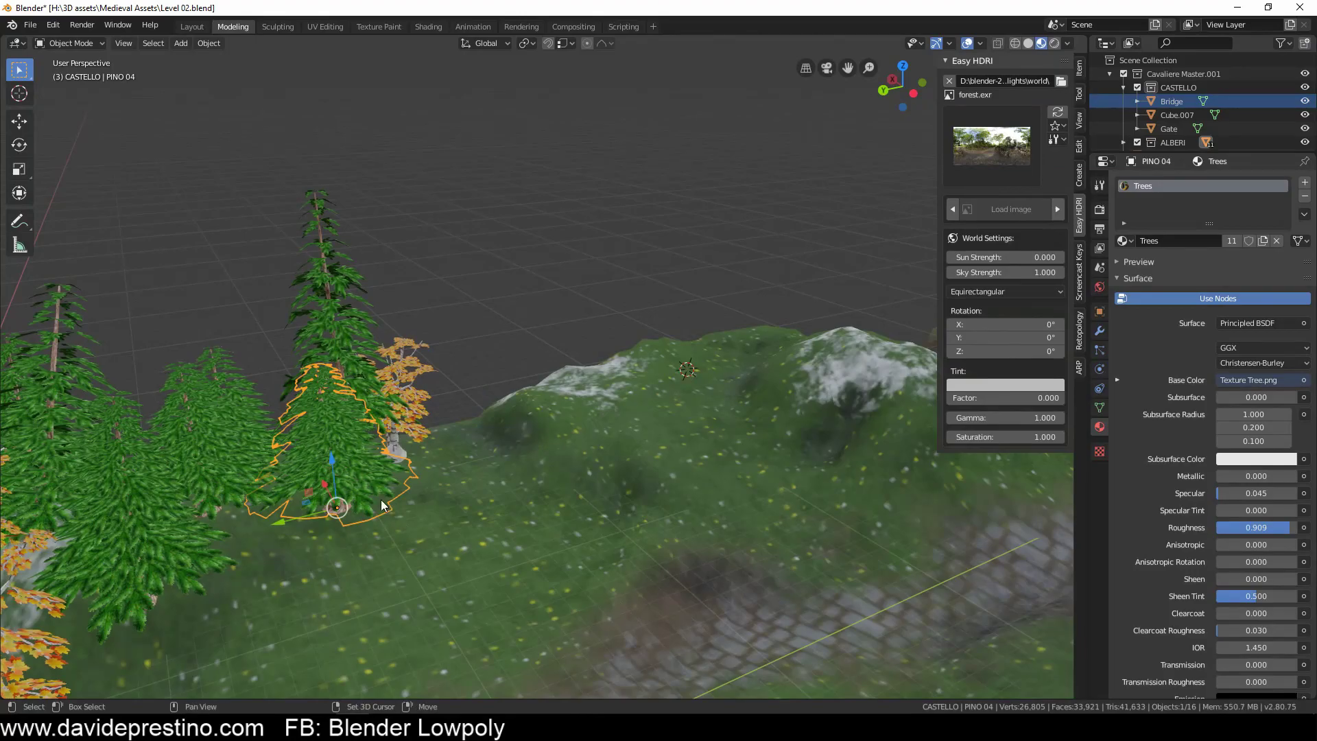
pyautogui.press('r')
pyautogui.click(427, 426)
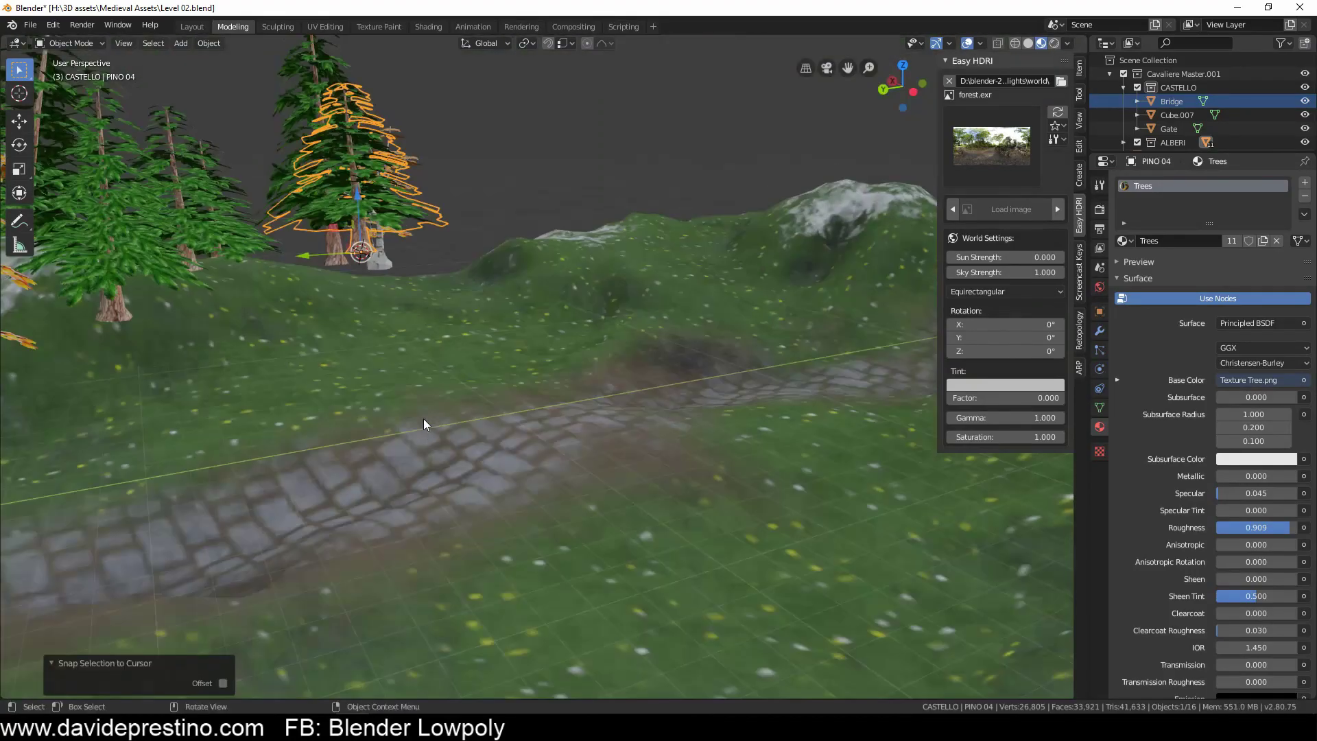
pyautogui.moveTo(426, 425)
pyautogui.mouseDown(button='middle')
pyautogui.moveTo(506, 568)
pyautogui.moveTo(752, 551)
pyautogui.moveTo(430, 435)
pyautogui.mouseUp(button='middle')
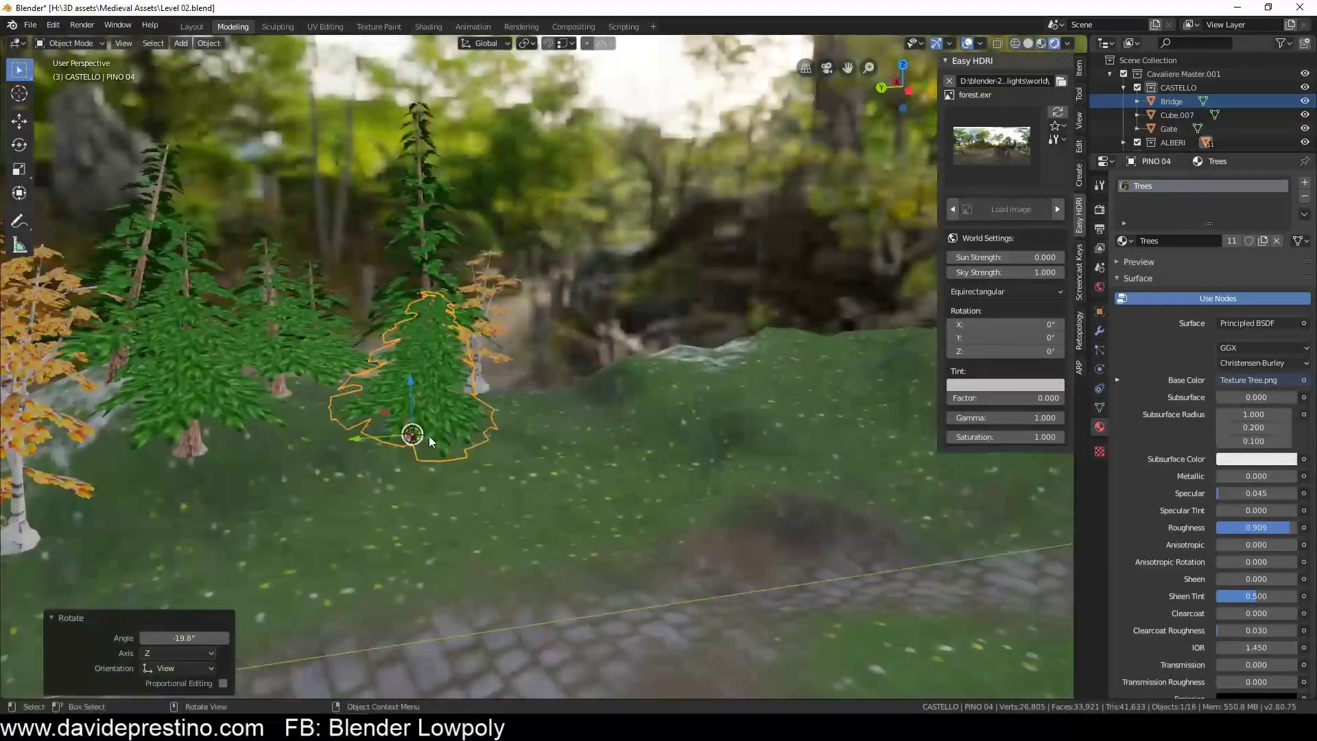
# Step: Duplicate the pine and snap the copy to a new spot on the hillside
pyautogui.hotkey('shift', 'd')
pyautogui.rightClick(690, 394)
pyautogui.hotkey('shift', 's')
pyautogui.click(768, 386)
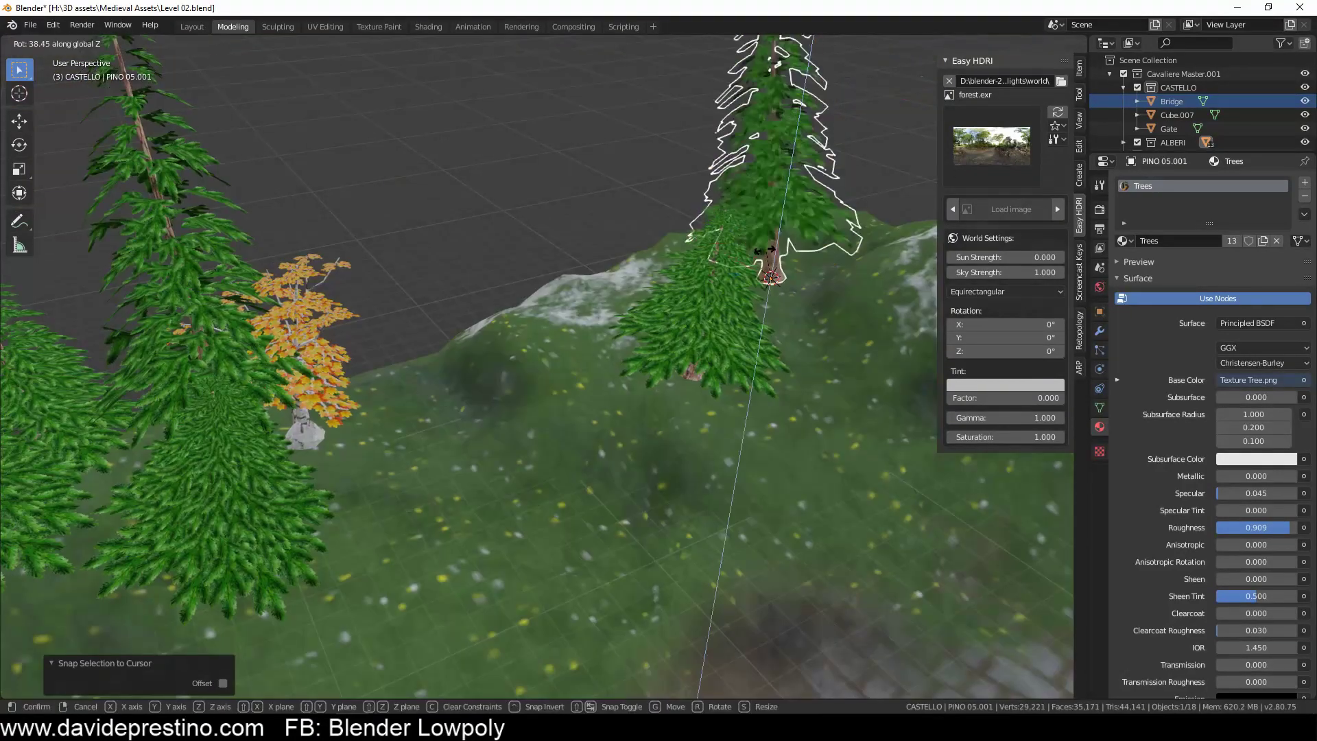
pyautogui.click(768, 251)
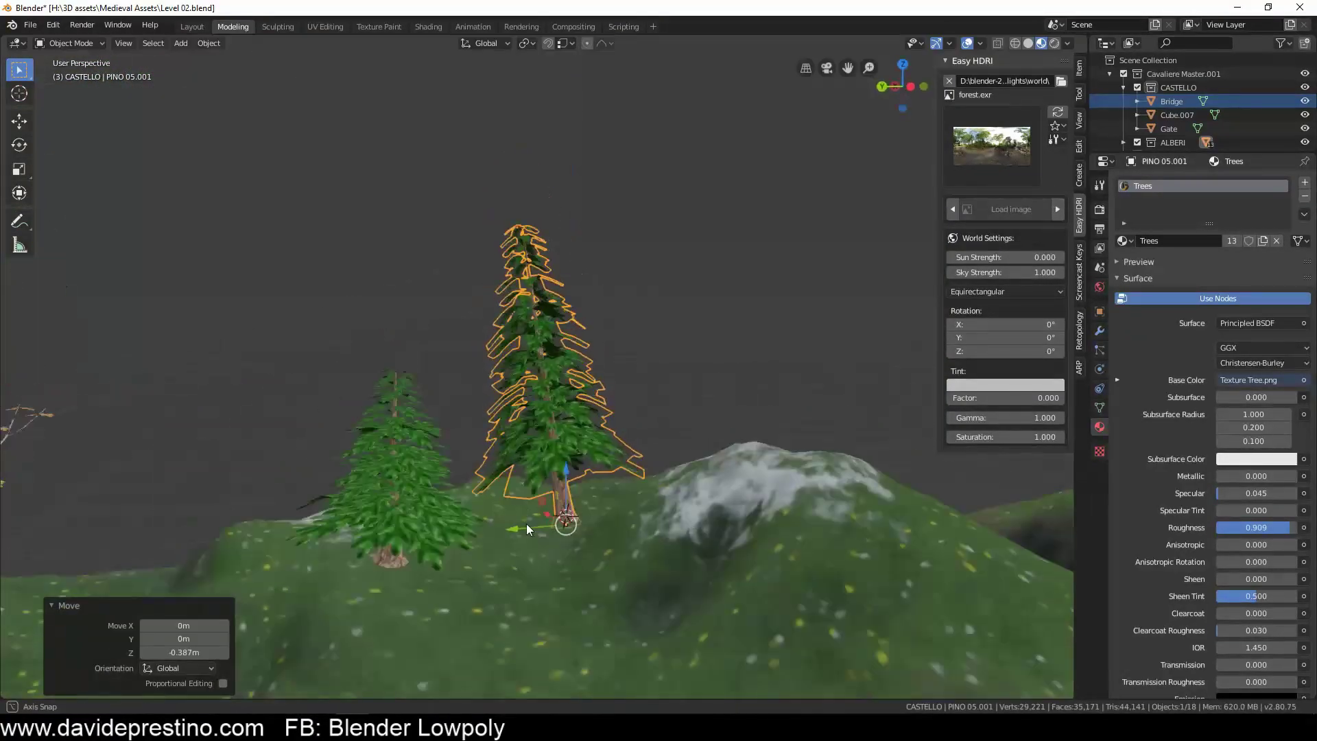
pyautogui.moveTo(526, 524); pyautogui.dragTo(315, 532, button='middle')
# Step: Add another pine copy at the next marked spot
pyautogui.hotkey('shift', 'd')
pyautogui.rightClick(713, 311)
pyautogui.hotkey('shift', 'a')
pyautogui.press('Escape')
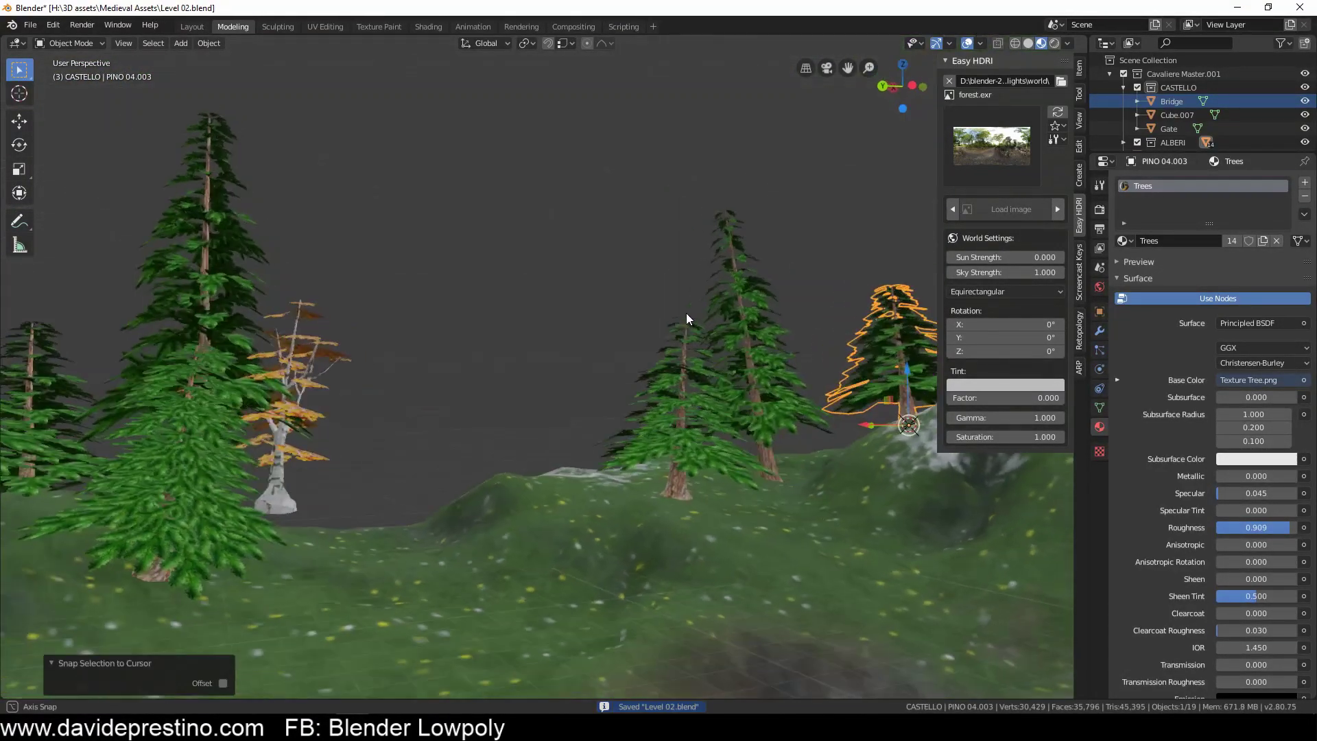
pyautogui.moveTo(662, 678)
pyautogui.mouseDown(button='middle')
pyautogui.moveTo(565, 458)
pyautogui.moveTo(668, 271)
pyautogui.moveTo(846, 277)
pyautogui.mouseUp(button='middle')
# Step: Move a birch copy into place and stretch a pine taller to 1.888 on Z
pyautogui.click(377, 413)
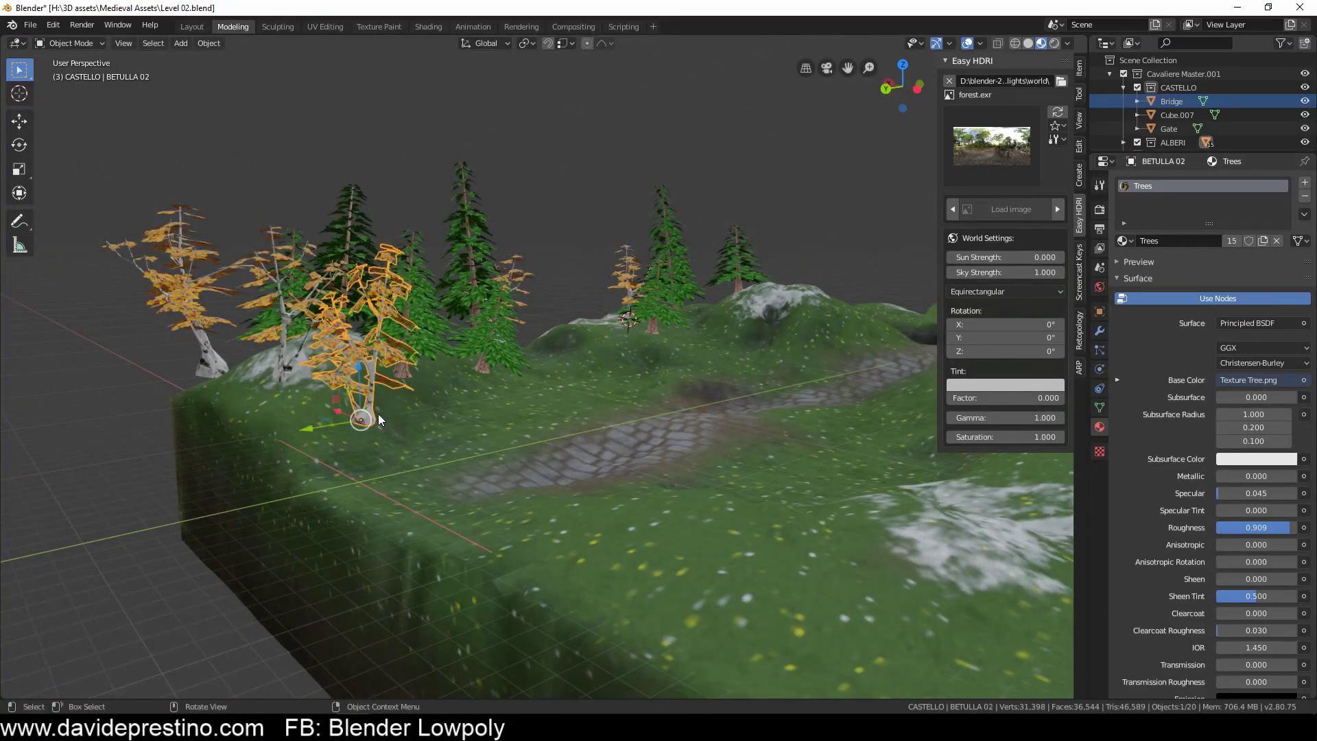
pyautogui.scroll(5, 755, 415)
pyautogui.press('g')
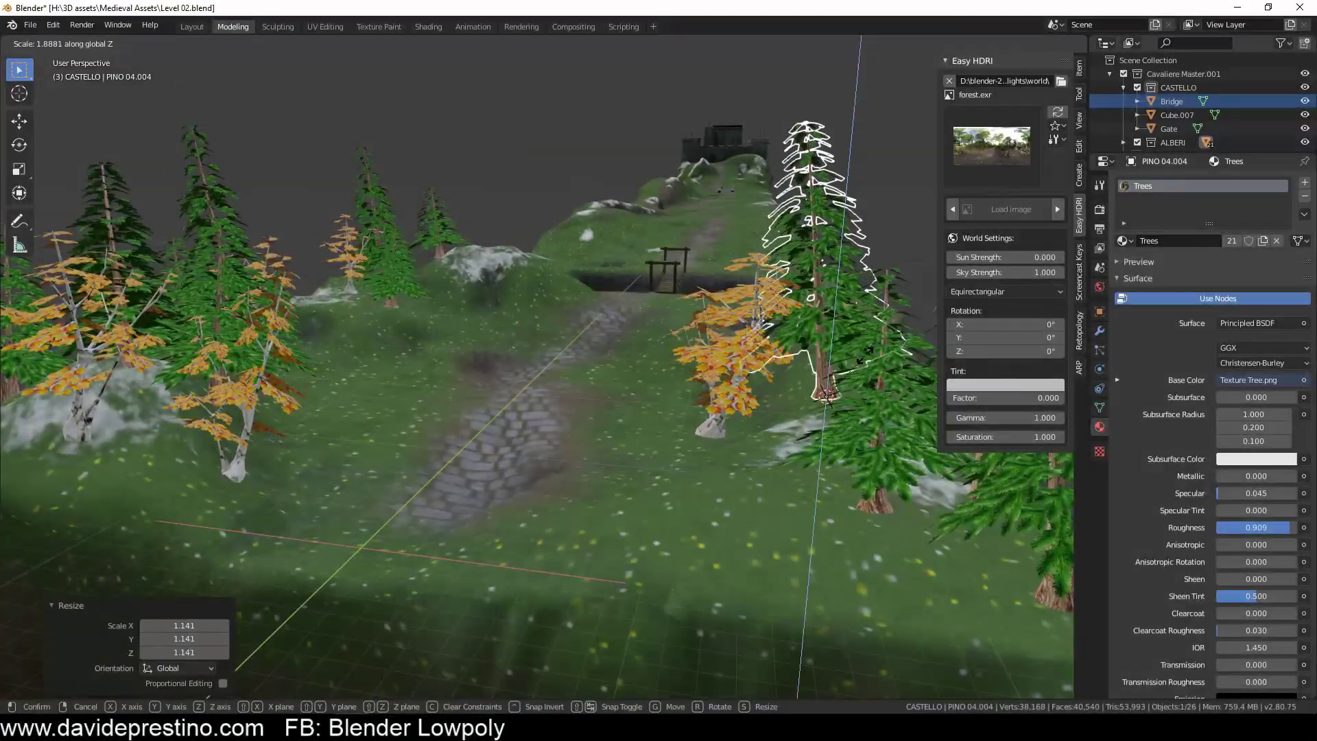
pyautogui.click(863, 356)
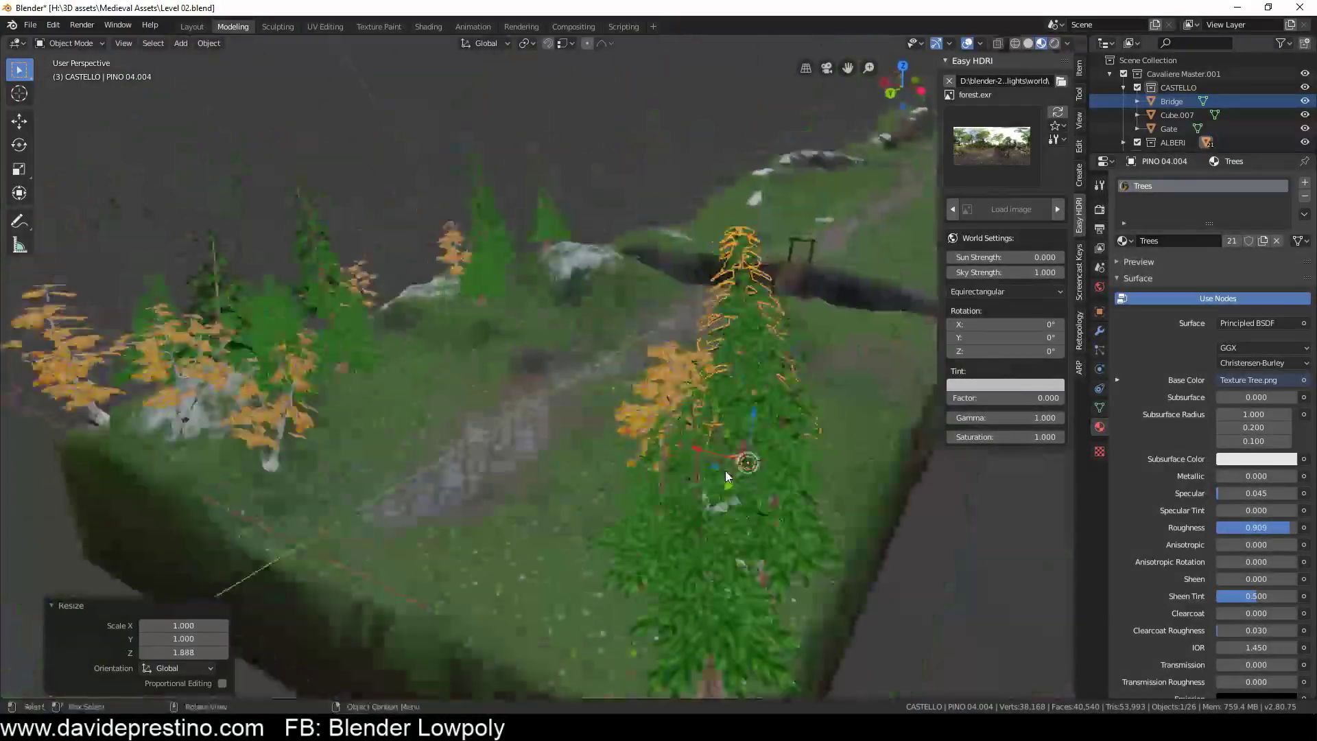
pyautogui.moveTo(863, 356); pyautogui.dragTo(1002, 46, button='middle')
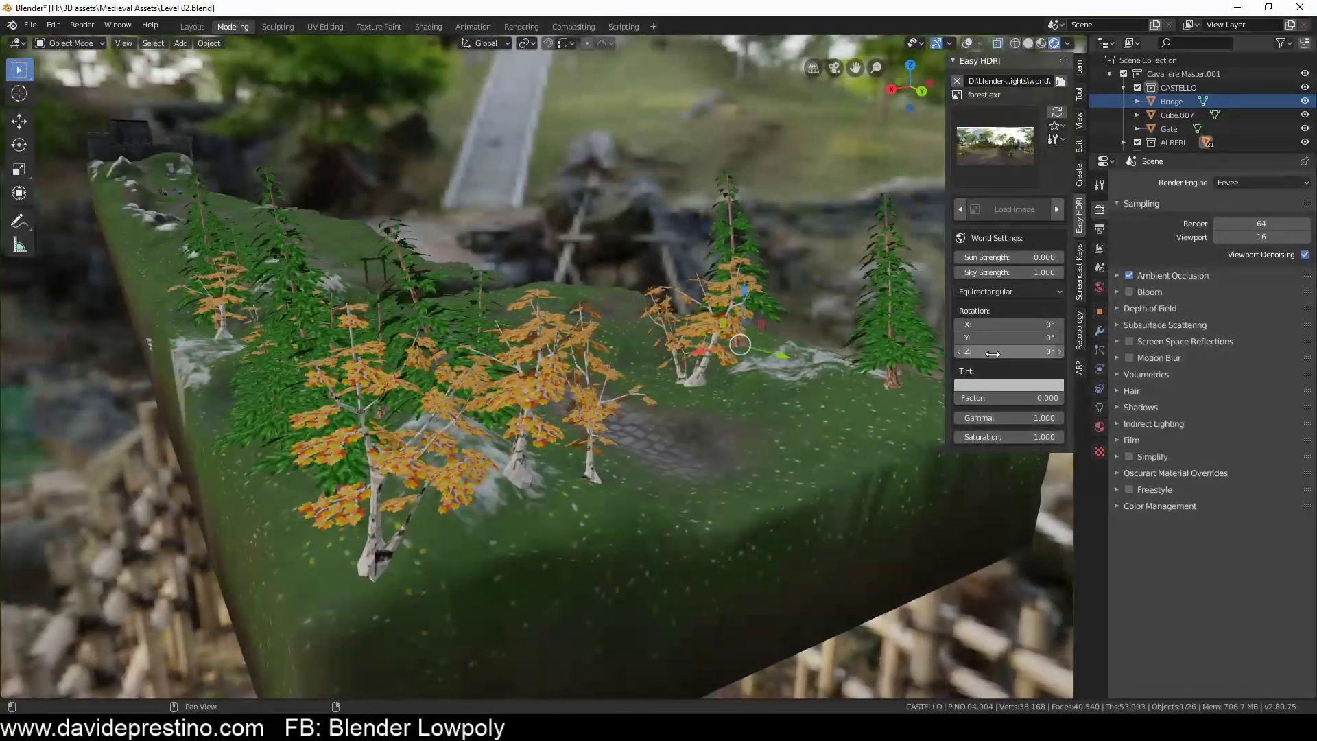
# Step: Hide the sidebar and duplicate a pine, sinking the copy into the ground
pyautogui.moveTo(553, 319)
pyautogui.mouseDown(button='middle')
pyautogui.moveTo(402, 313)
pyautogui.moveTo(433, 307)
pyautogui.mouseUp(button='middle')
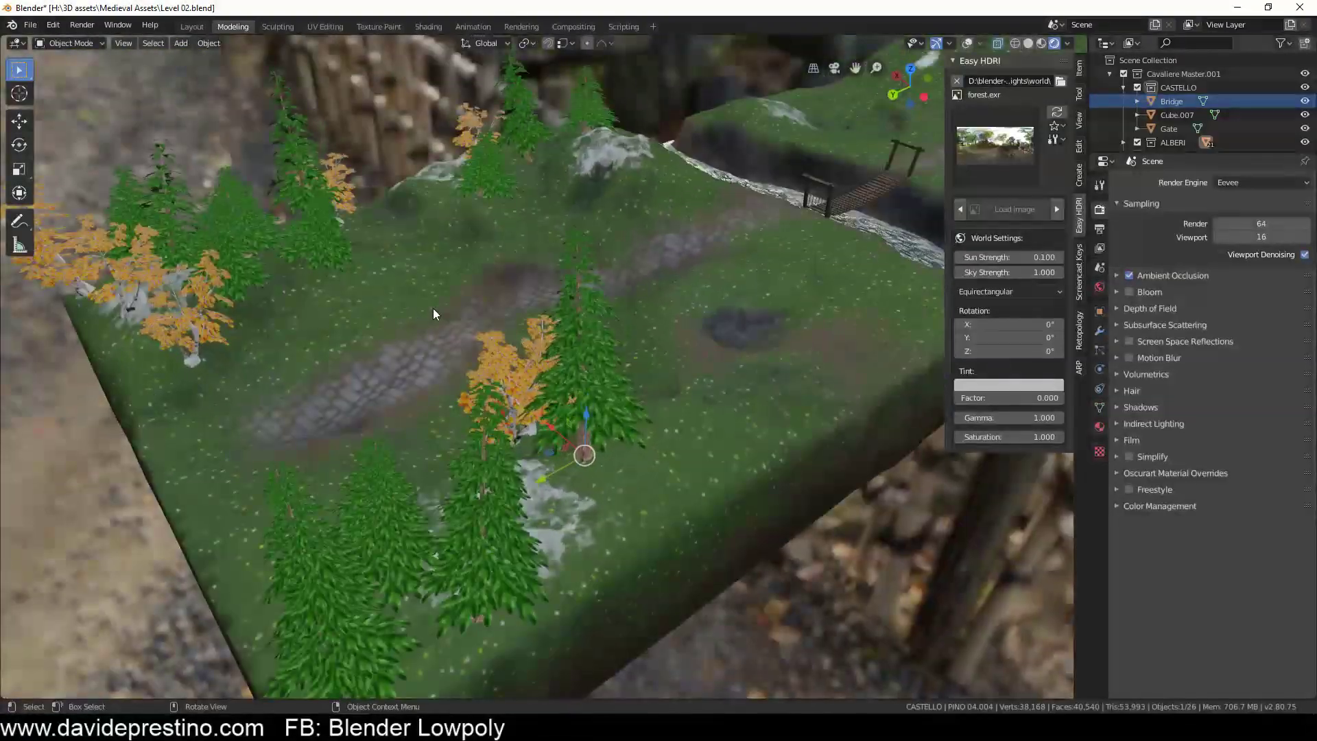
pyautogui.press('n')
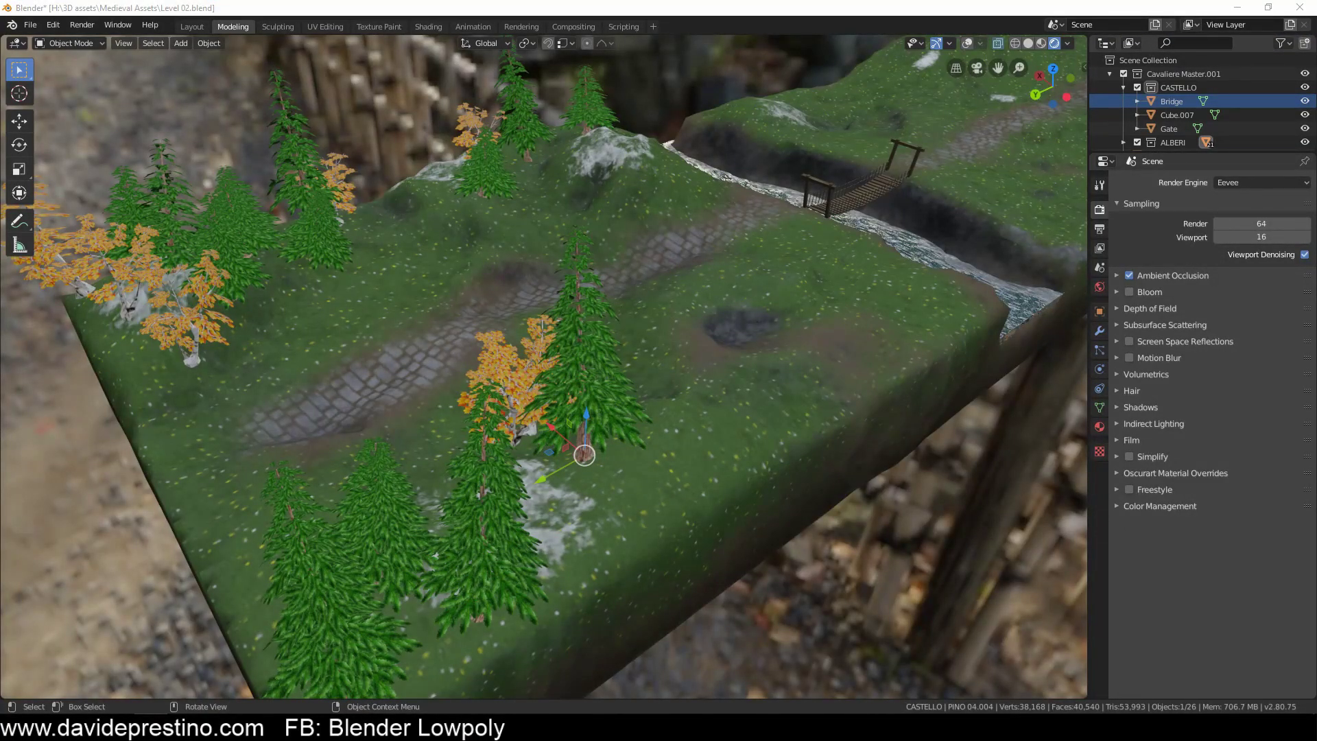
pyautogui.moveTo(693, 316); pyautogui.dragTo(677, 314, button='middle')
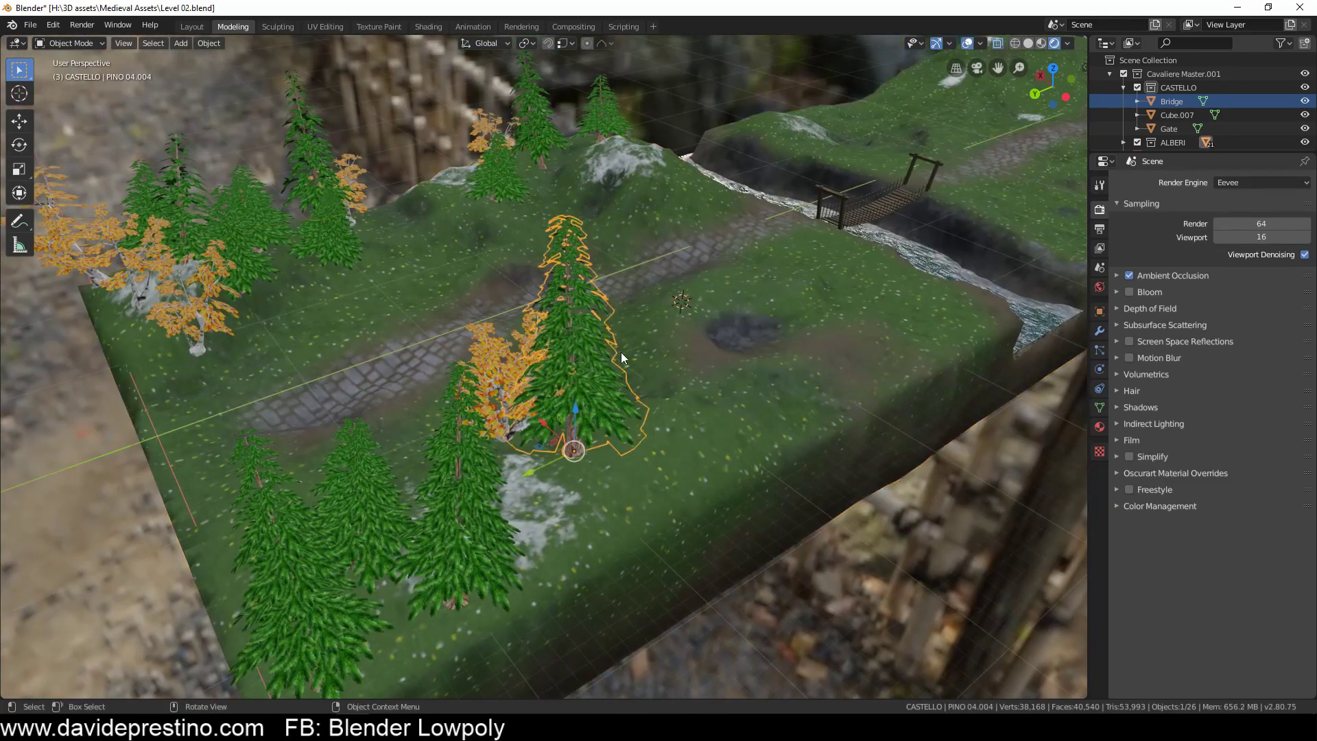
pyautogui.hotkey('shift', 'd')
pyautogui.press('z')
pyautogui.click(648, 276)
pyautogui.press('`')
pyautogui.click(698, 285)
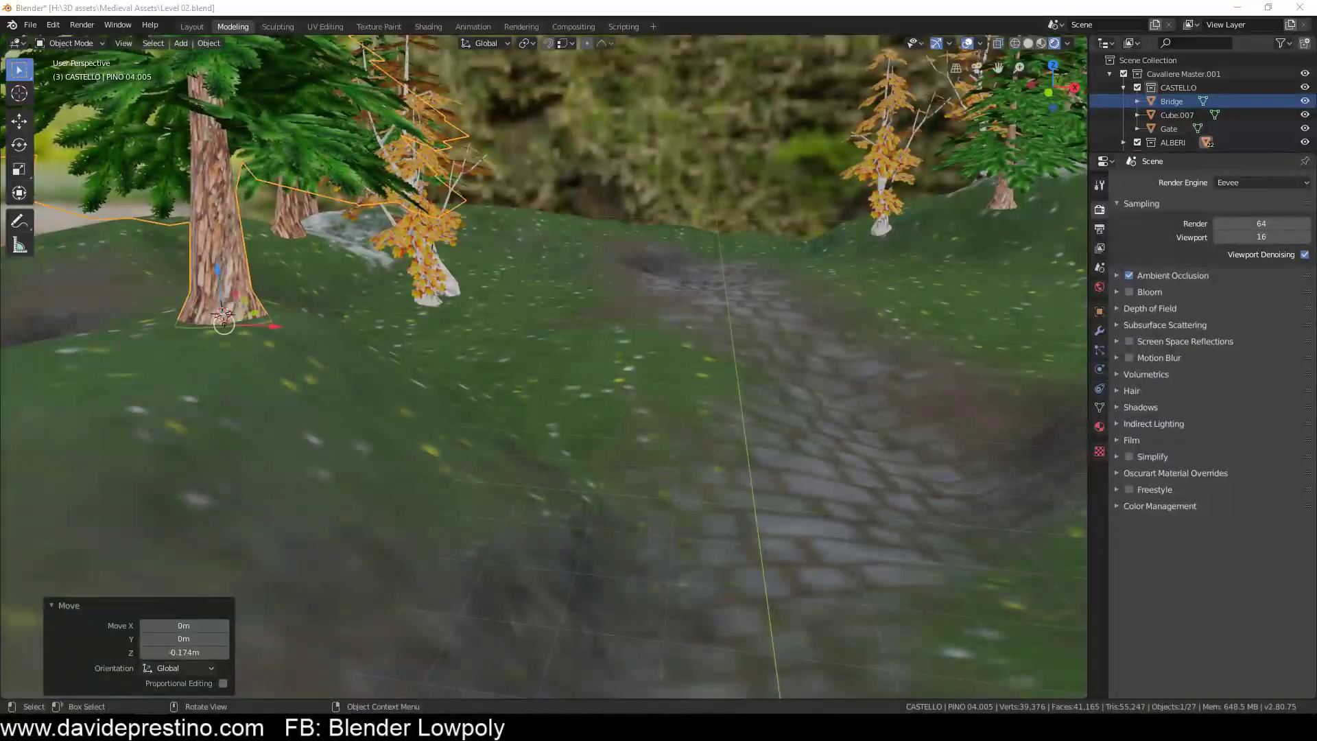
pyautogui.scroll(-5, 730, 377)
# Step: Duplicate a birch and place the copy on the terrain
pyautogui.hotkey('shift', 'd')
pyautogui.click(834, 355)
pyautogui.press('z')
pyautogui.click(641, 264)
pyautogui.scroll(3, 413, 533)
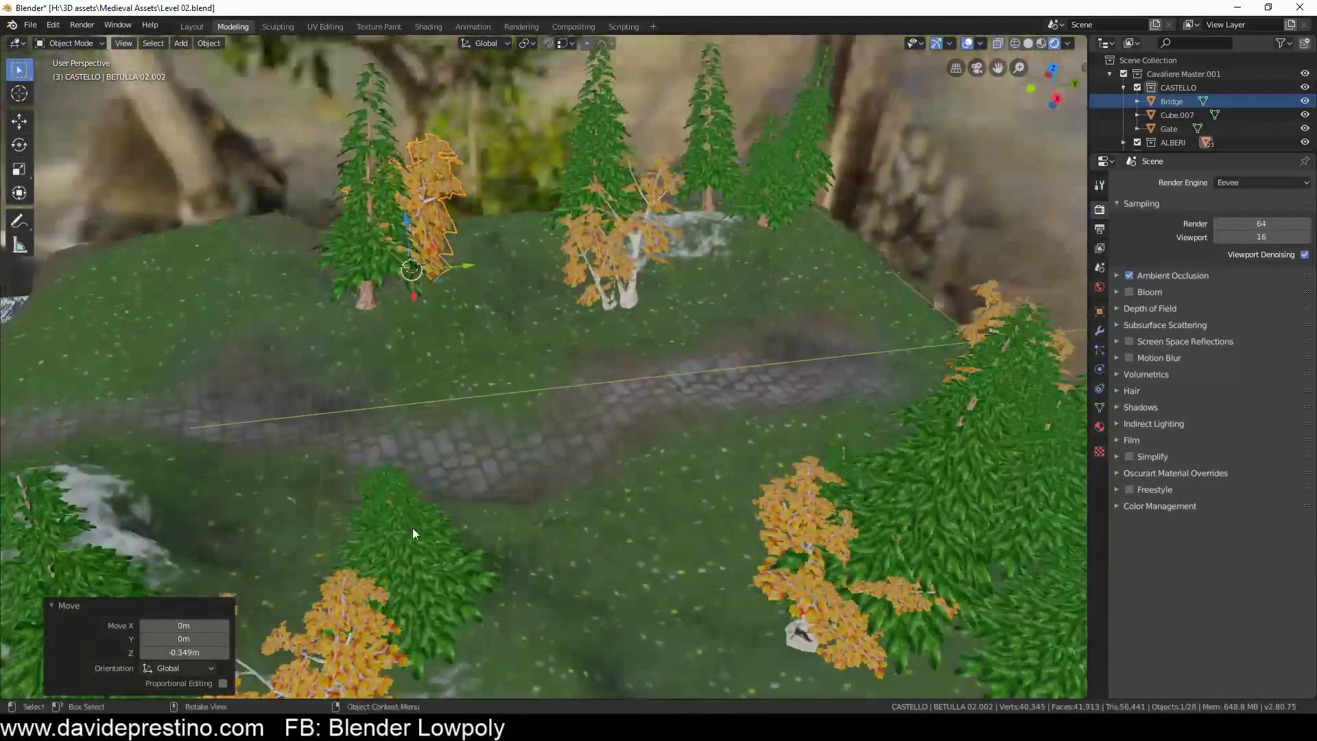
pyautogui.scroll(-3, 413, 533)
# Step: Add two more pine copies along the path, snapping one to the cursor
pyautogui.click(411, 278)
pyautogui.hotkey('shift', 'd')
pyautogui.press('y')
pyautogui.moveTo(759, 332); pyautogui.dragTo(294, 184, button='middle')
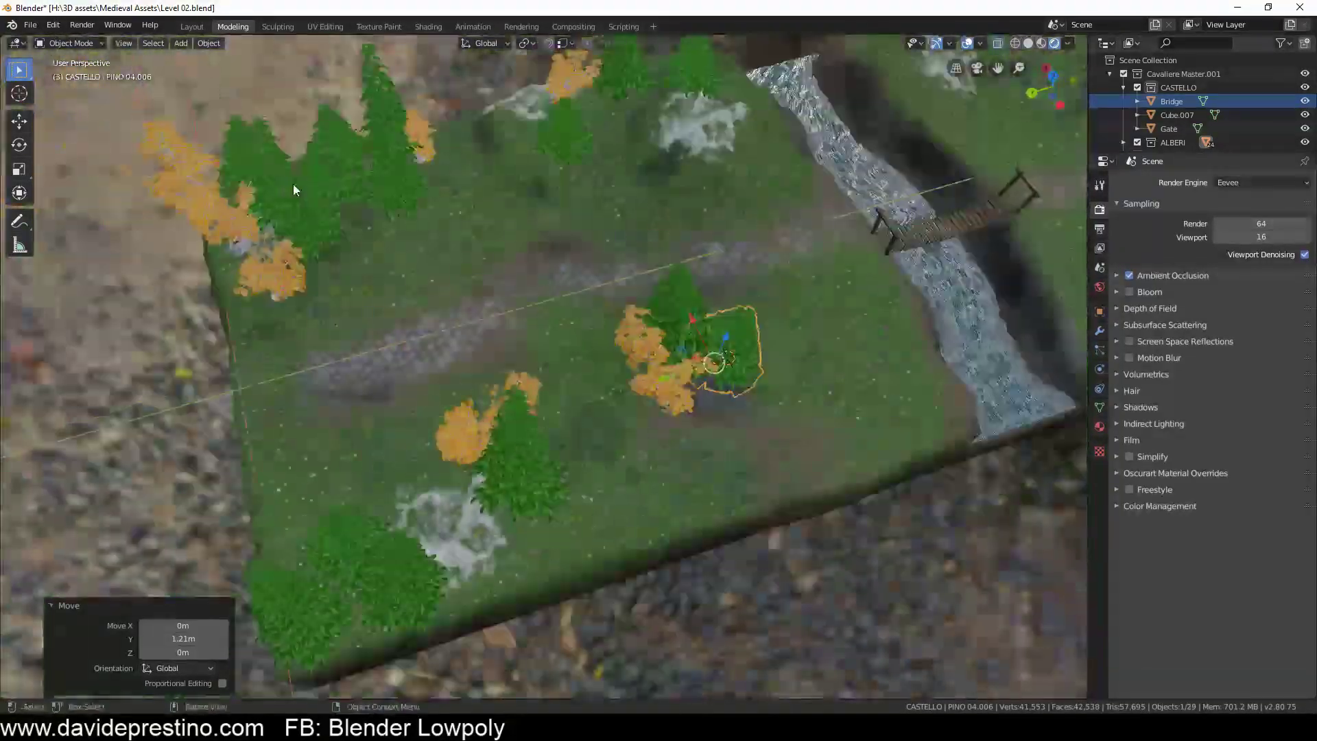
pyautogui.hotkey('shift', 'd')
pyautogui.press('Escape')
pyautogui.moveTo(764, 237); pyautogui.dragTo(920, 396, button='middle')
pyautogui.hotkey('shift', 's')
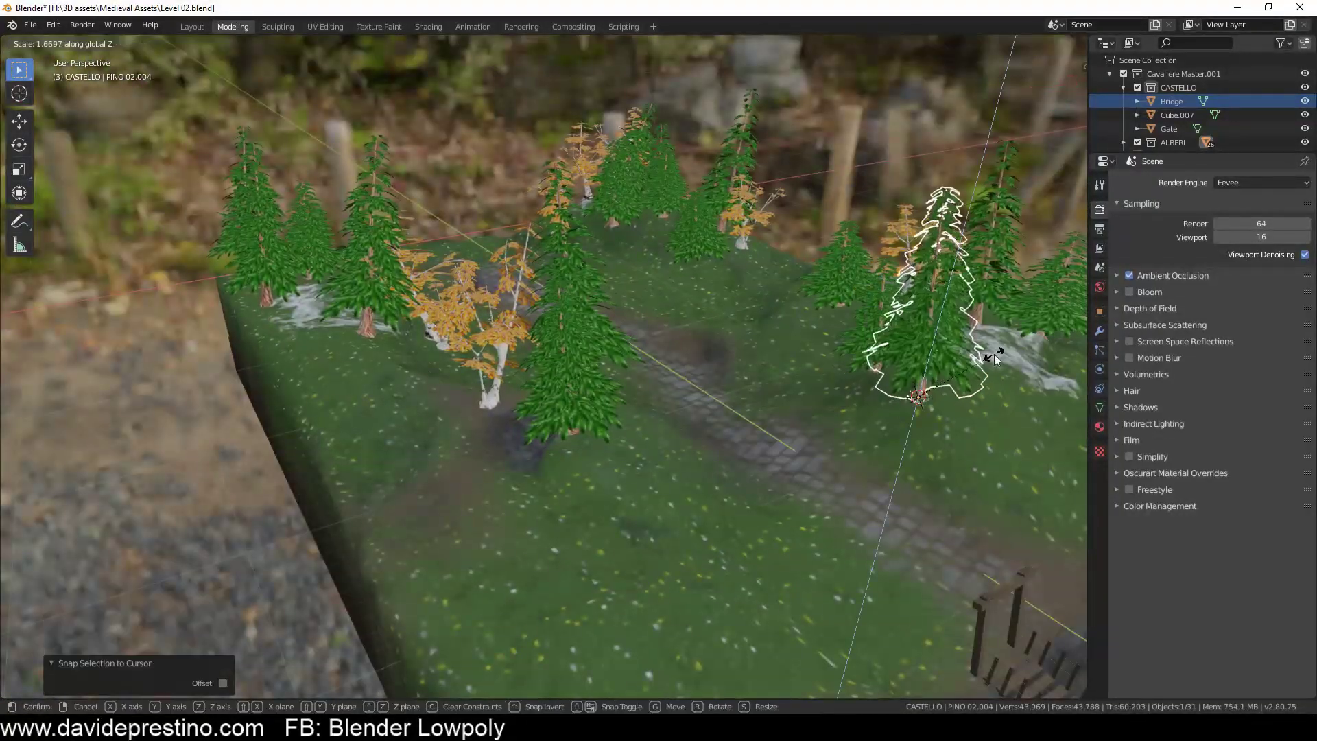
pyautogui.click(995, 357)
pyautogui.moveTo(995, 356); pyautogui.dragTo(427, 421, button='middle')
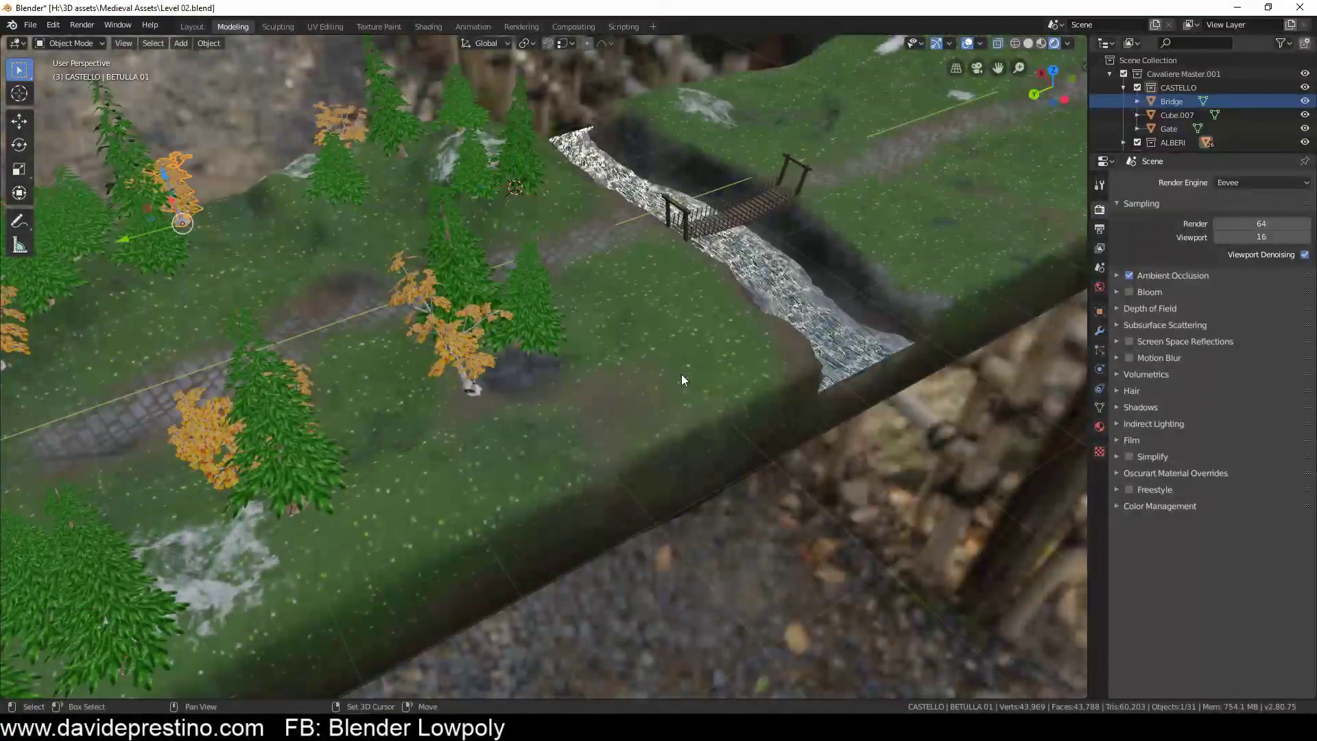
pyautogui.moveTo(681, 380); pyautogui.dragTo(665, 361, button='middle')
# Step: Duplicate a birch and turn a nearby pine, snapping it to the marked spot
pyautogui.hotkey('shift', 'd')
pyautogui.press('z')
pyautogui.click(310, 70)
pyautogui.press('r')
pyautogui.click(851, 389)
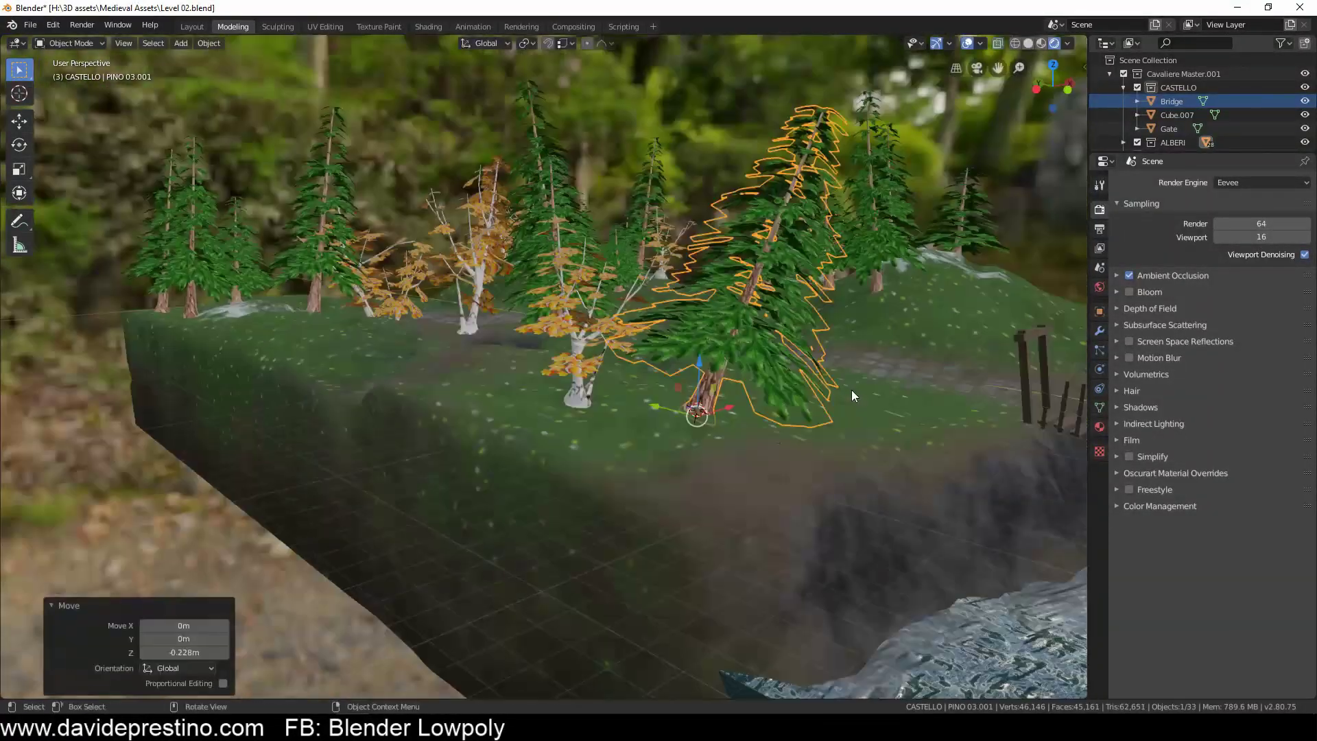
pyautogui.moveTo(851, 390); pyautogui.dragTo(709, 413, button='middle')
pyautogui.click(369, 352)
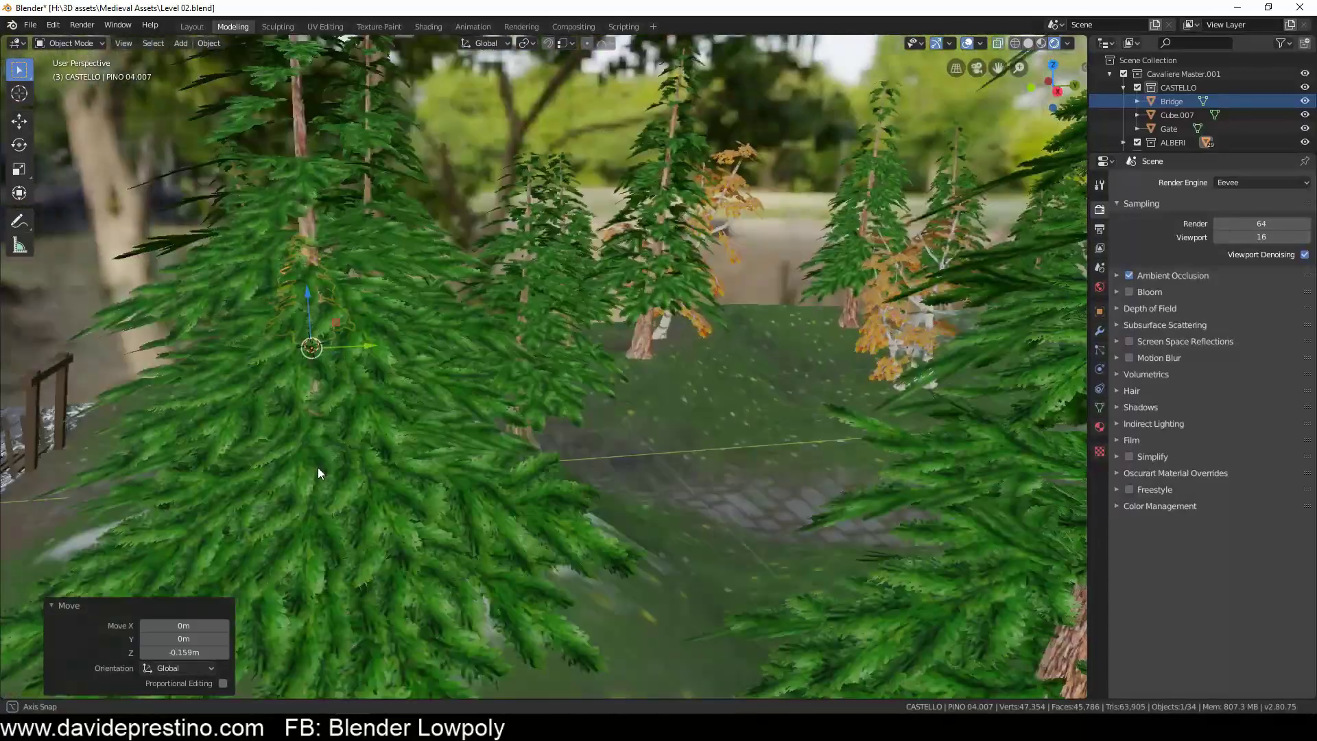
# Step: Sink another pine copy slightly and snap it to the marked spot
pyautogui.moveTo(319, 467); pyautogui.dragTo(133, 500, button='middle')
pyautogui.press('g')
pyautogui.press('z')
pyautogui.click(500, 483)
pyautogui.hotkey('shift', 's')
pyautogui.click(782, 429)
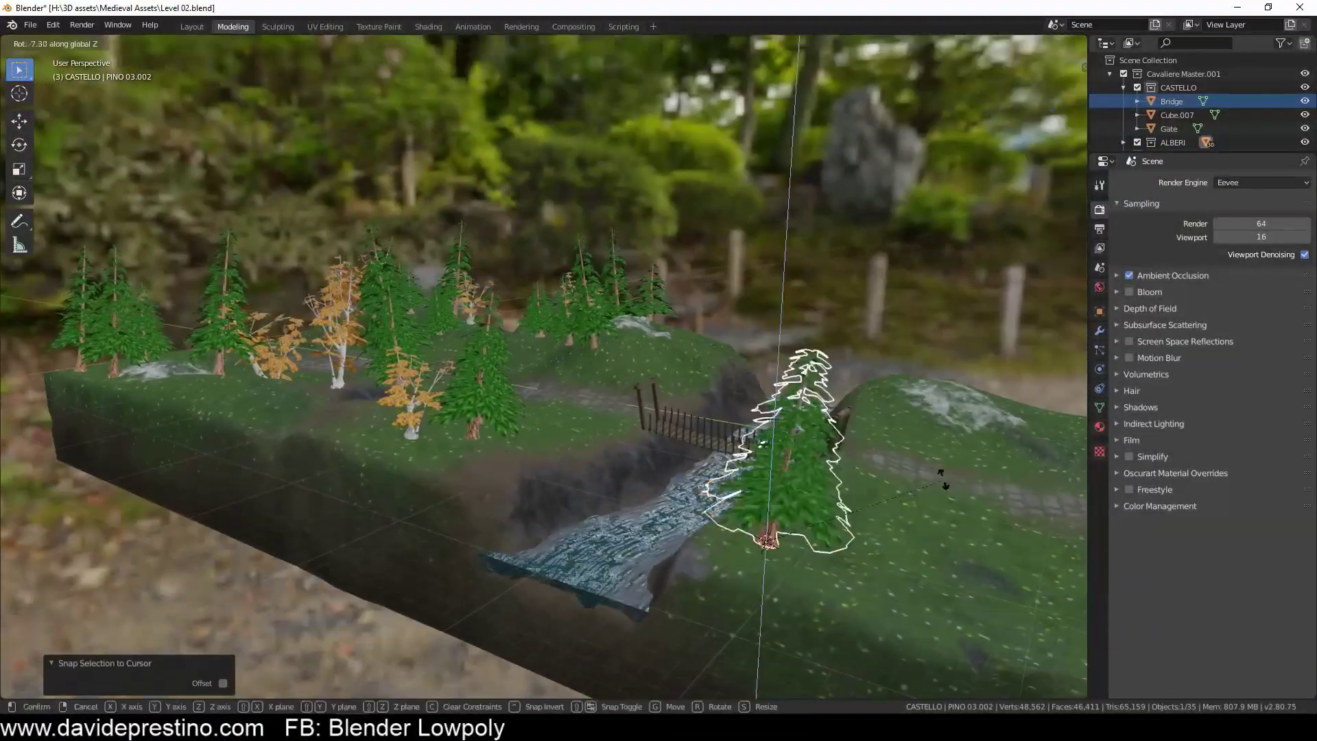
pyautogui.moveTo(782, 429); pyautogui.dragTo(507, 480, button='middle')
# Step: Rotate pine PINO 03.003 about 93.2° to lie across the river, then select its trunk
pyautogui.hotkey('shift', 'd')
pyautogui.click(610, 488)
pyautogui.press('r')
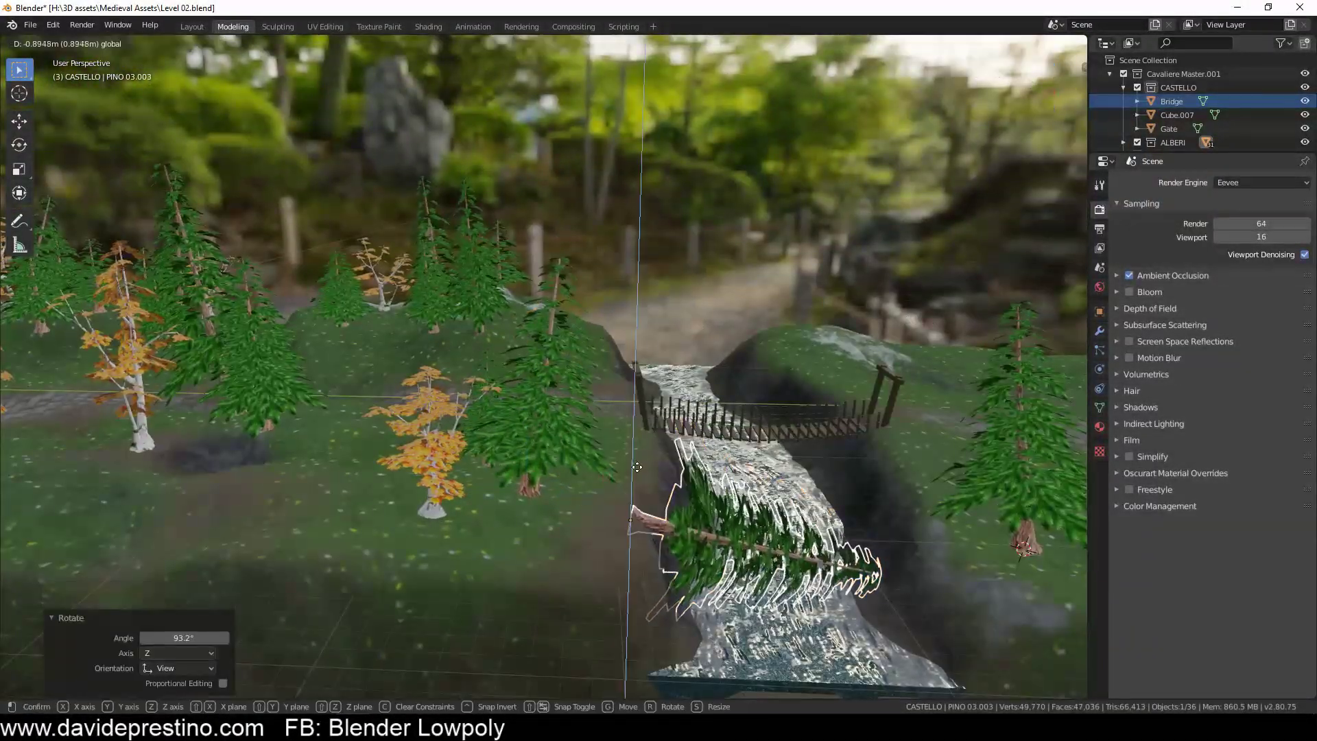
pyautogui.hotkey('alt', 'a')
pyautogui.press('l')
pyautogui.moveTo(651, 527)
pyautogui.mouseDown(button='middle')
pyautogui.moveTo(618, 480)
pyautogui.moveTo(622, 523)
pyautogui.moveTo(502, 414)
pyautogui.mouseUp(button='middle')
pyautogui.click(1100, 427)
# Step: Select linked foliage cards on the fallen pine PINO 03.003
pyautogui.hotkey('alt', 'a')
pyautogui.hotkey('ctrl', 'z')
pyautogui.moveTo(907, 480)
pyautogui.mouseDown(button='middle')
pyautogui.moveTo(645, 615)
pyautogui.moveTo(488, 347)
pyautogui.mouseUp(button='middle')
pyautogui.hotkey('ctrl', 'z')
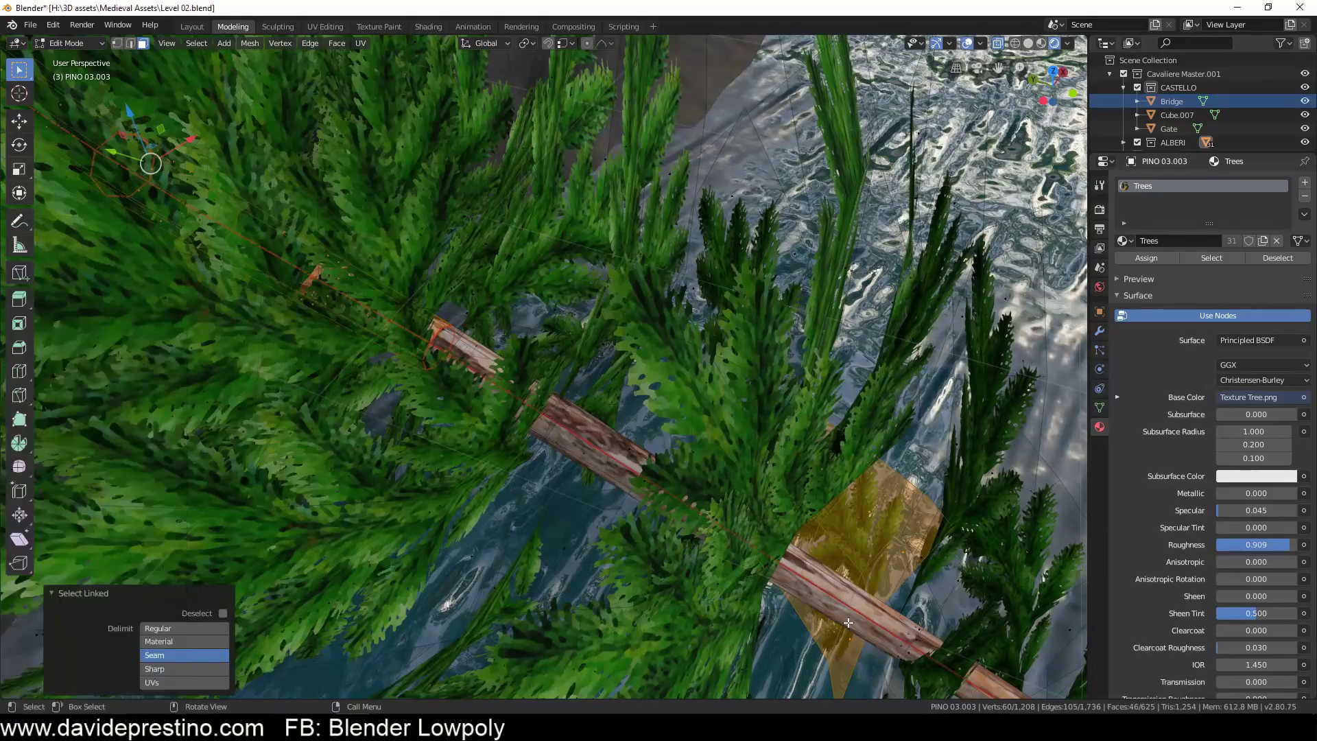
pyautogui.moveTo(837, 604); pyautogui.dragTo(574, 500, button='middle')
pyautogui.hotkey('alt', 'a')
pyautogui.press('l')
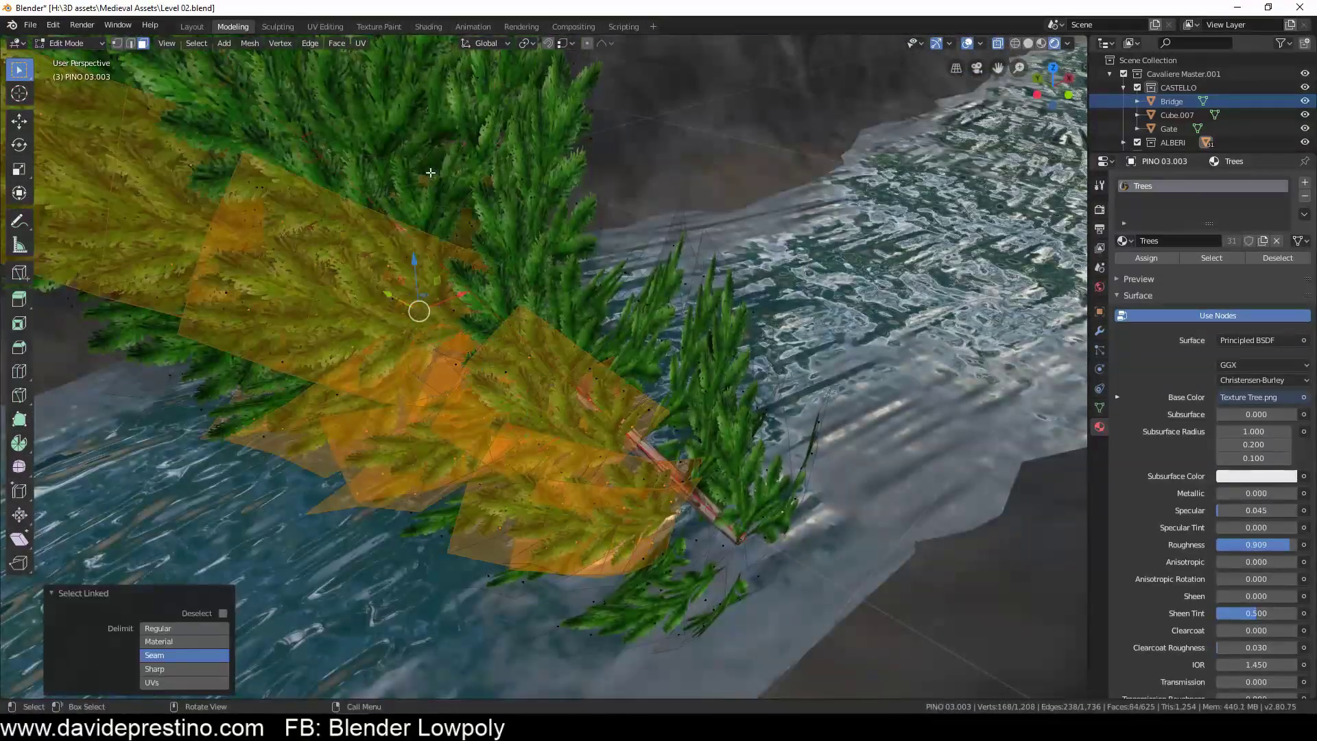
pyautogui.press('l')
# Step: Add the remaining foliage cards and hide them, leaving a mostly bare trunk
pyautogui.hotkey('alt', 'a')
pyautogui.moveTo(494, 314); pyautogui.dragTo(474, 409, button='middle')
pyautogui.press('l')
pyautogui.press('l')
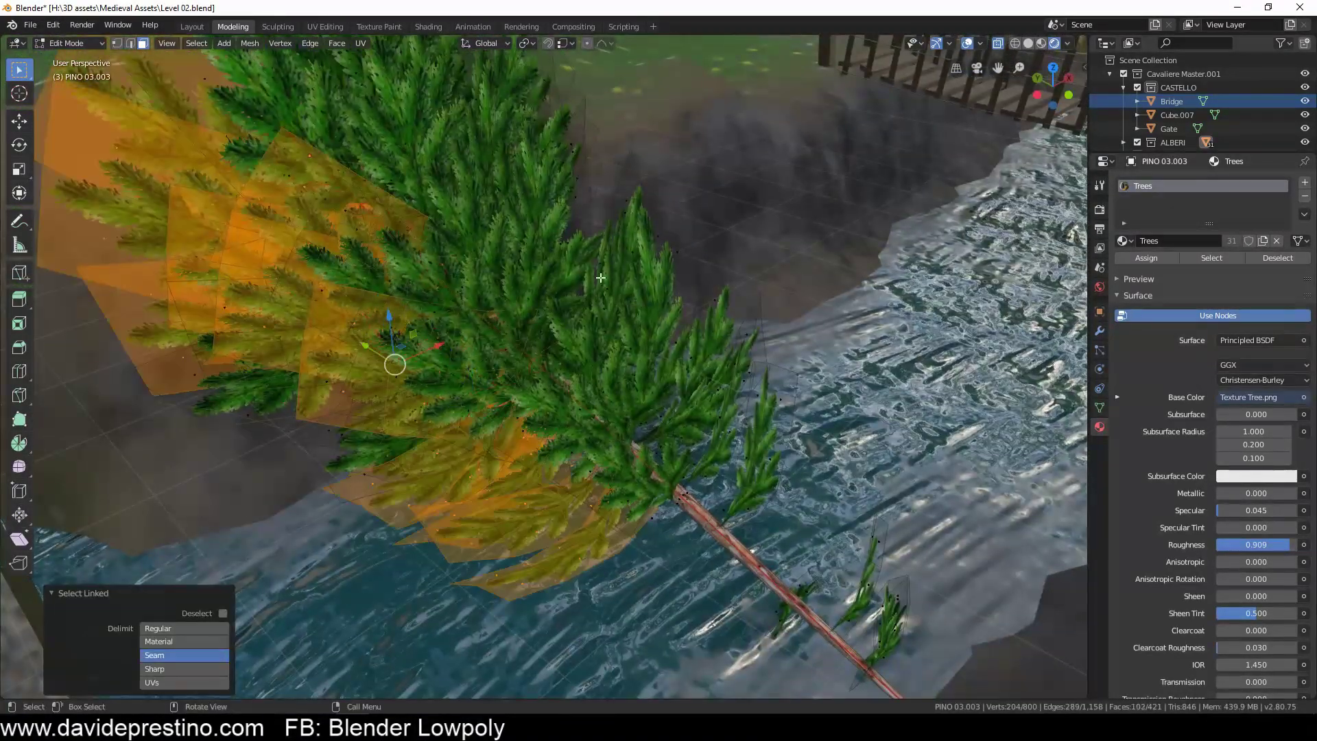
pyautogui.press('l')
pyautogui.press('h')
pyautogui.moveTo(465, 303)
pyautogui.mouseDown(button='middle')
pyautogui.moveTo(467, 60)
pyautogui.moveTo(481, 275)
pyautogui.mouseUp(button='middle')
pyautogui.press('l')
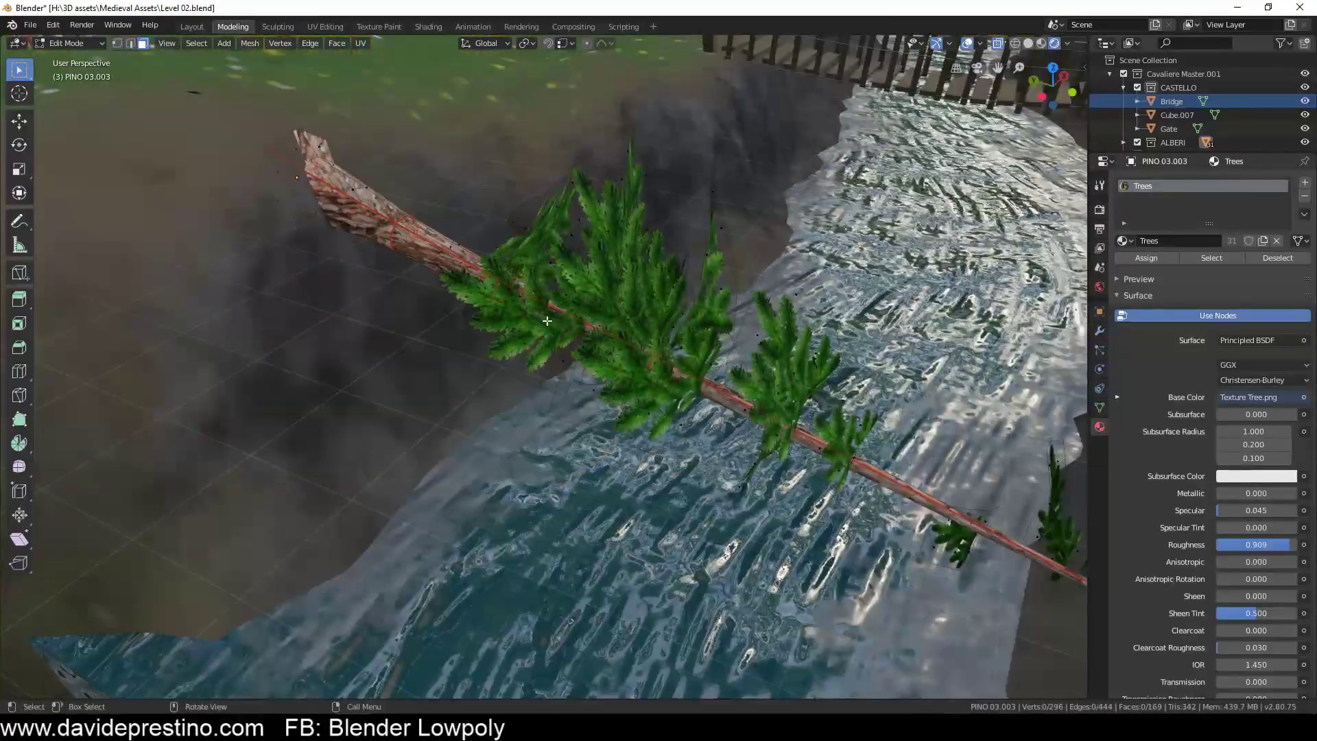
pyautogui.press('Tab')
# Step: Nudge the fallen pine sideways and turn it slightly across the river
pyautogui.scroll(-5, 480, 274)
pyautogui.press('g')
pyautogui.press('x')
pyautogui.press('r')
pyautogui.click(659, 288)
pyautogui.moveTo(660, 288); pyautogui.dragTo(516, 261, button='middle')
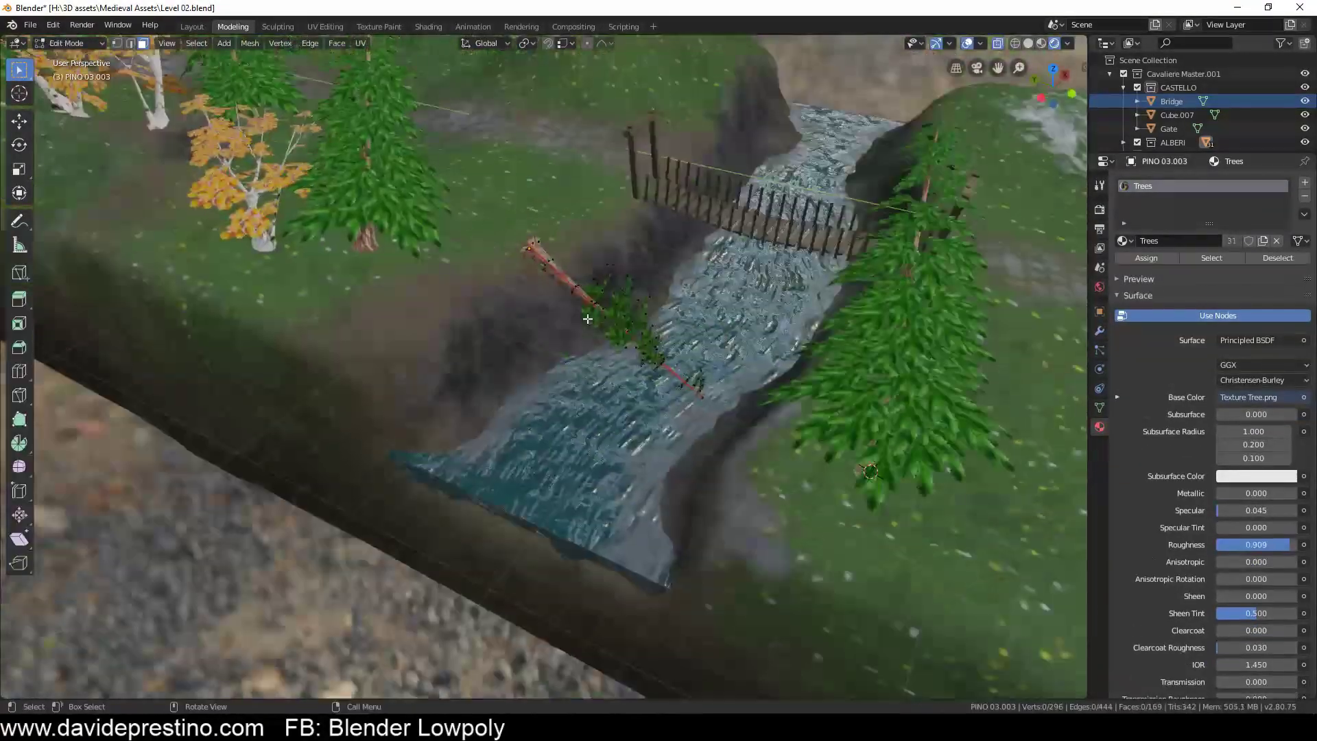
# Step: Hide the nearby birch's linked leaf cards to leave bare branches
pyautogui.press('Tab')
pyautogui.scroll(3, 604, 394)
pyautogui.press('l')
pyautogui.moveTo(604, 394)
pyautogui.mouseDown(button='middle')
pyautogui.moveTo(455, 347)
pyautogui.moveTo(603, 383)
pyautogui.moveTo(521, 329)
pyautogui.mouseUp(button='middle')
pyautogui.press('h')
pyautogui.press('Tab')
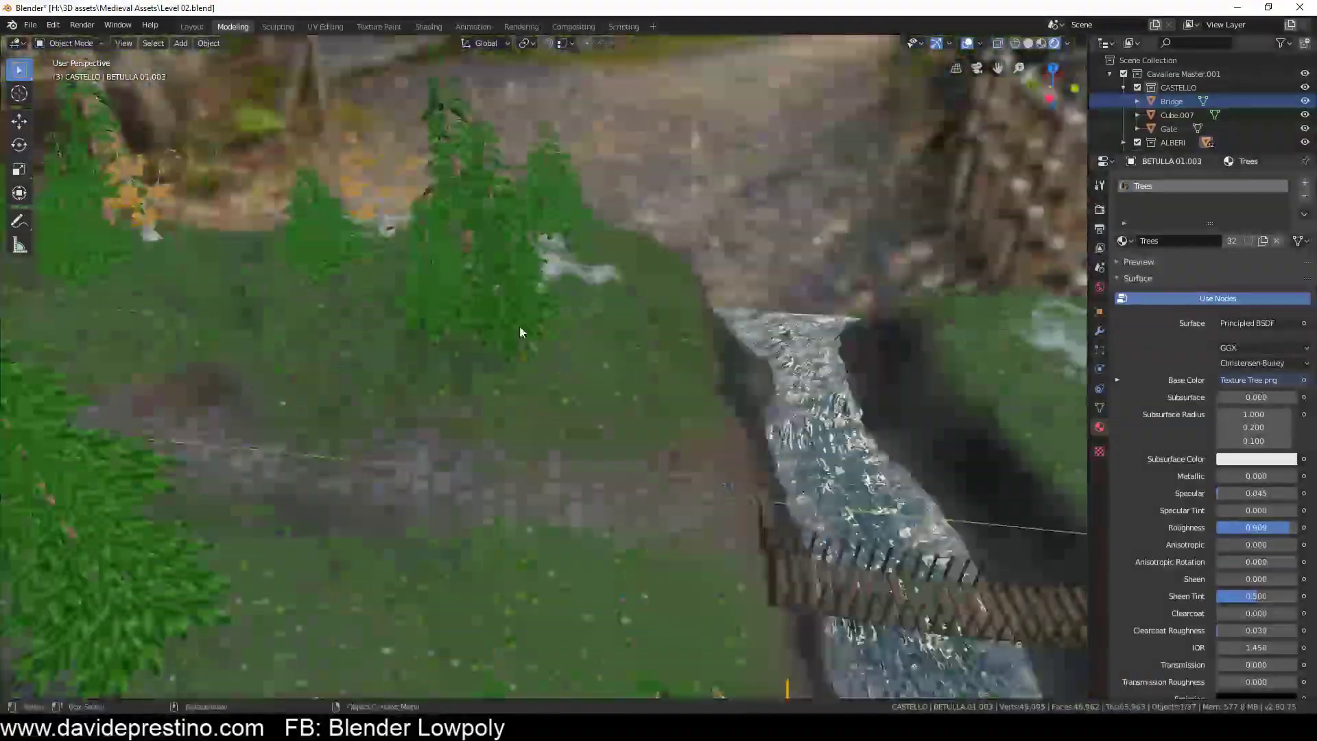
# Step: Duplicate a pine, snap the copy to the cursor and rotate it
pyautogui.click(676, 288)
pyautogui.hotkey('shift', 'd')
pyautogui.hotkey('shift', 's')
pyautogui.press('r')
pyautogui.moveTo(678, 316); pyautogui.dragTo(707, 355, button='middle')
pyautogui.scroll(3, 707, 355)
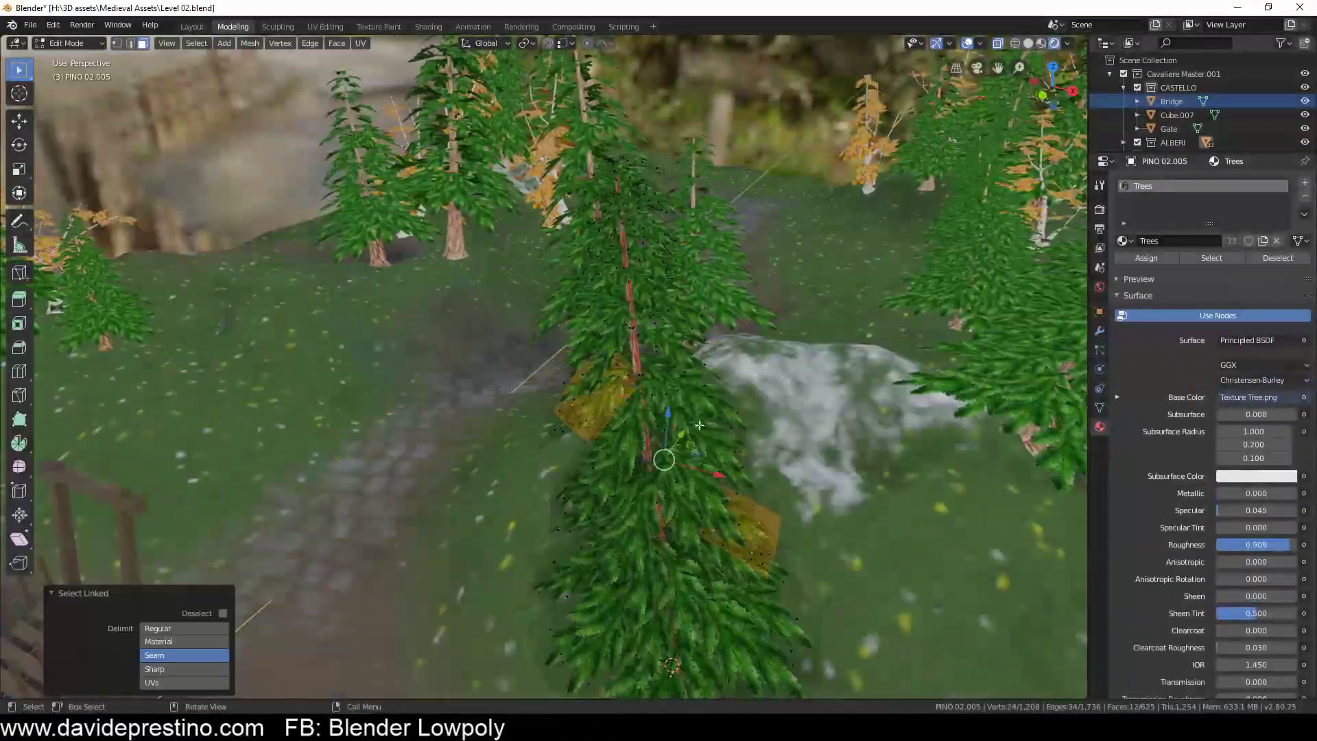
pyautogui.moveTo(612, 499)
pyautogui.mouseDown(button='middle')
pyautogui.moveTo(759, 410)
pyautogui.moveTo(709, 446)
pyautogui.moveTo(710, 413)
pyautogui.moveTo(474, 434)
pyautogui.mouseUp(button='middle')
# Step: Duplicate another pine and snap it to the marked spot
pyautogui.click(759, 410)
pyautogui.hotkey('shift', 'd')
pyautogui.hotkey('shift', 's')
pyautogui.moveTo(619, 383); pyautogui.dragTo(615, 383, button='middle')
# Step: Lower a birch and snap it to a marked spot on the far bank
pyautogui.click(521, 442)
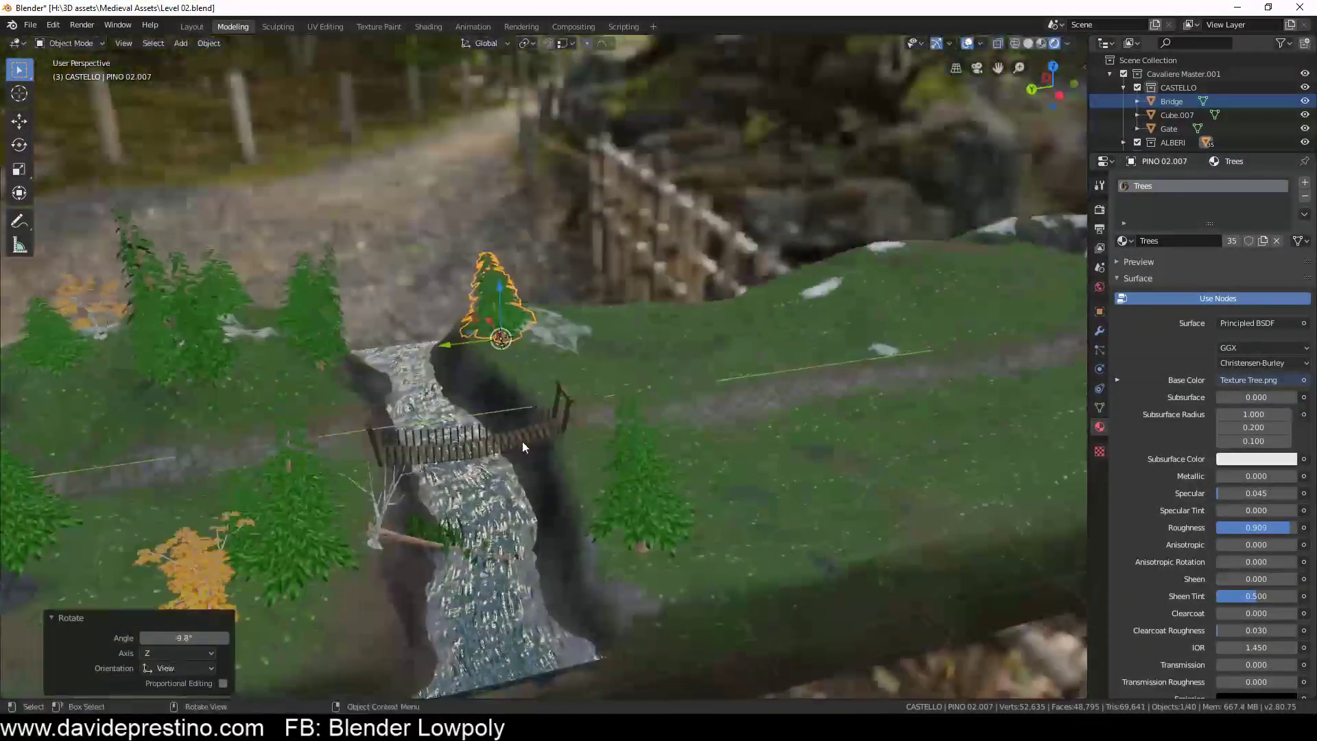
pyautogui.moveTo(522, 442); pyautogui.dragTo(526, 336, button='middle')
pyautogui.keyDown('shift'); pyautogui.rightClick(526, 336); pyautogui.keyUp('shift')
pyautogui.click(540, 281)
pyautogui.moveTo(539, 281)
pyautogui.mouseDown(button='middle')
pyautogui.moveTo(633, 330)
pyautogui.moveTo(99, 302)
pyautogui.mouseUp(button='middle')
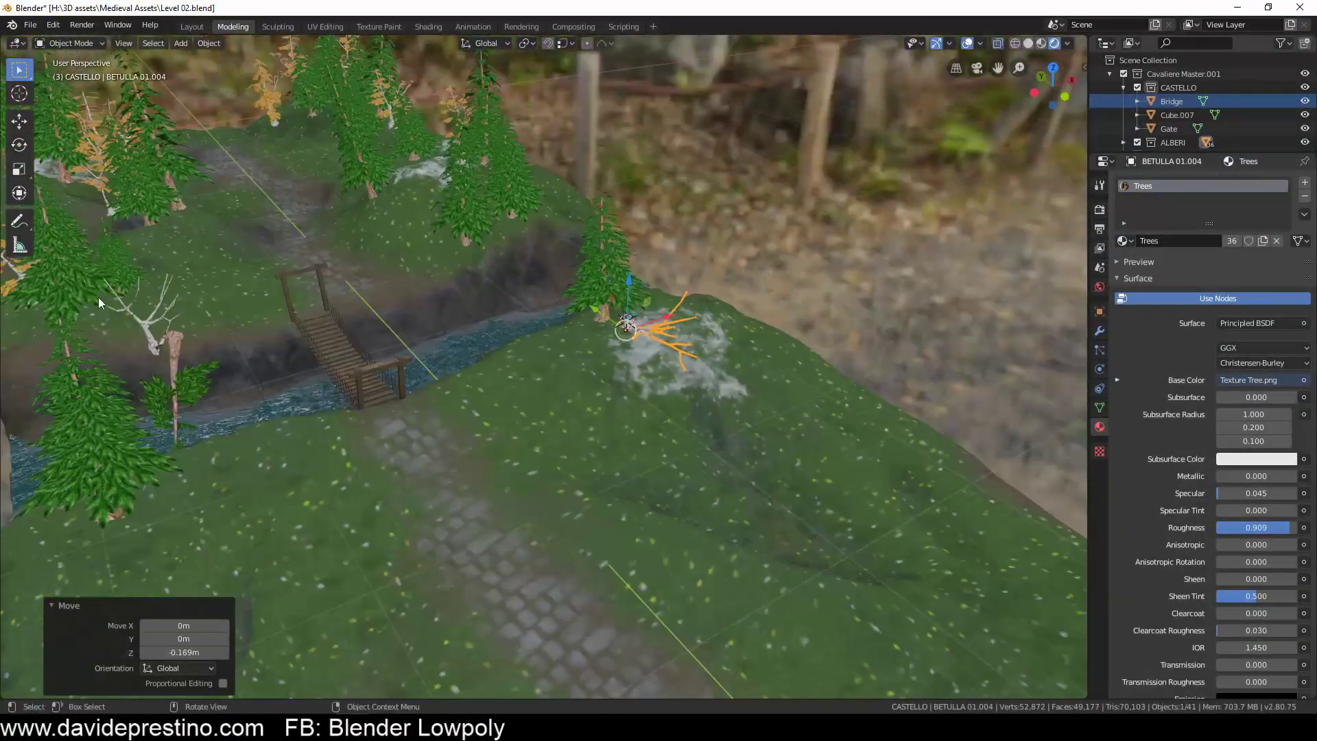
pyautogui.click(656, 290)
pyautogui.moveTo(655, 289); pyautogui.dragTo(639, 417, button='middle')
# Step: Turn the birch and add an enlarged pine copy beside it
pyautogui.press('r')
pyautogui.click(182, 208)
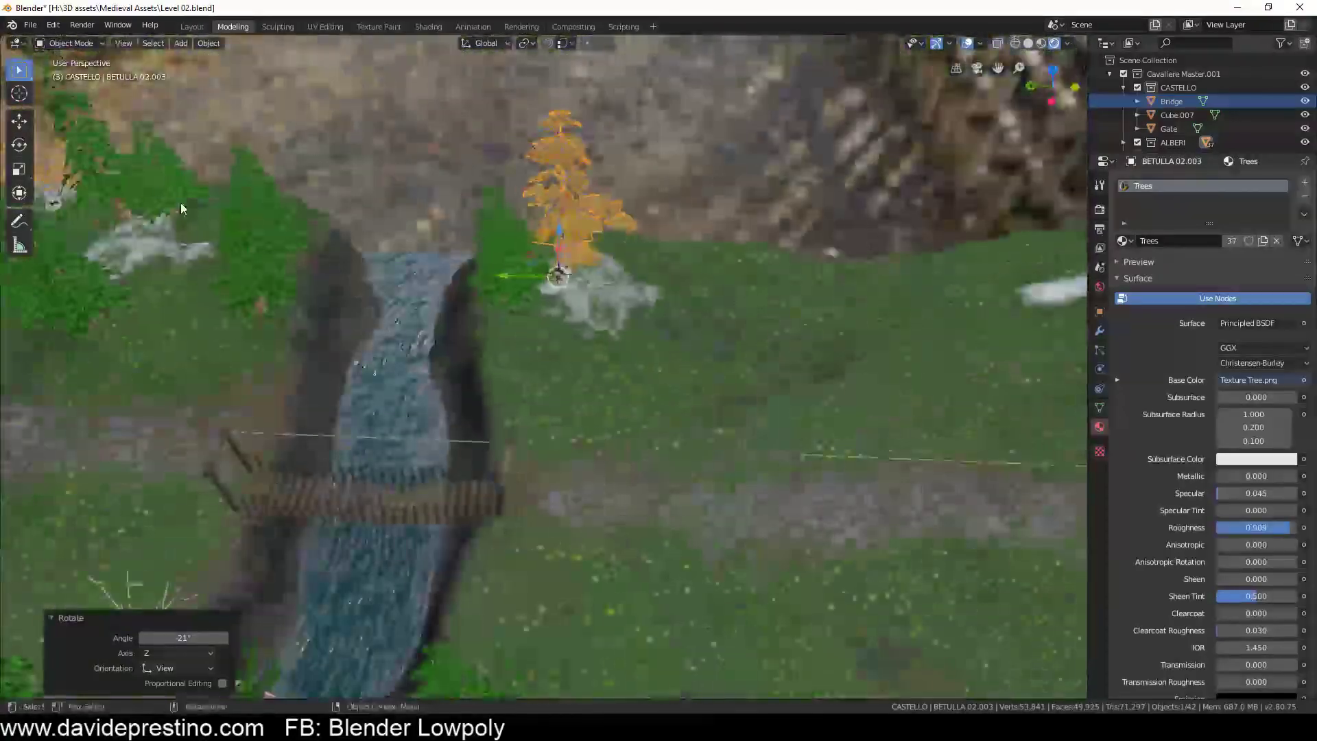
pyautogui.hotkey('shift', 's')
pyautogui.moveTo(657, 371)
pyautogui.mouseDown(button='middle')
pyautogui.moveTo(664, 358)
pyautogui.moveTo(549, 456)
pyautogui.mouseUp(button='middle')
pyautogui.click(671, 367)
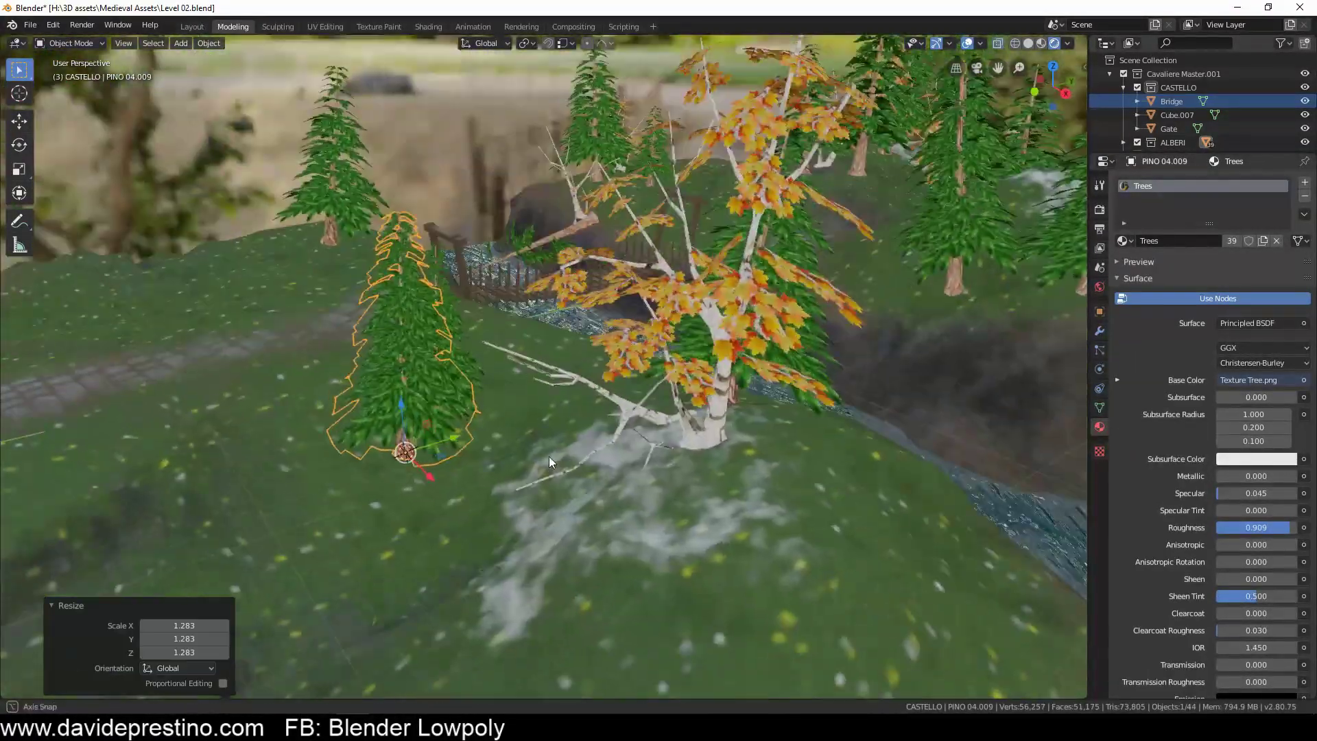
pyautogui.hotkey('shift', 'd')
pyautogui.click(674, 451)
pyautogui.moveTo(674, 452); pyautogui.dragTo(689, 572, button='middle')
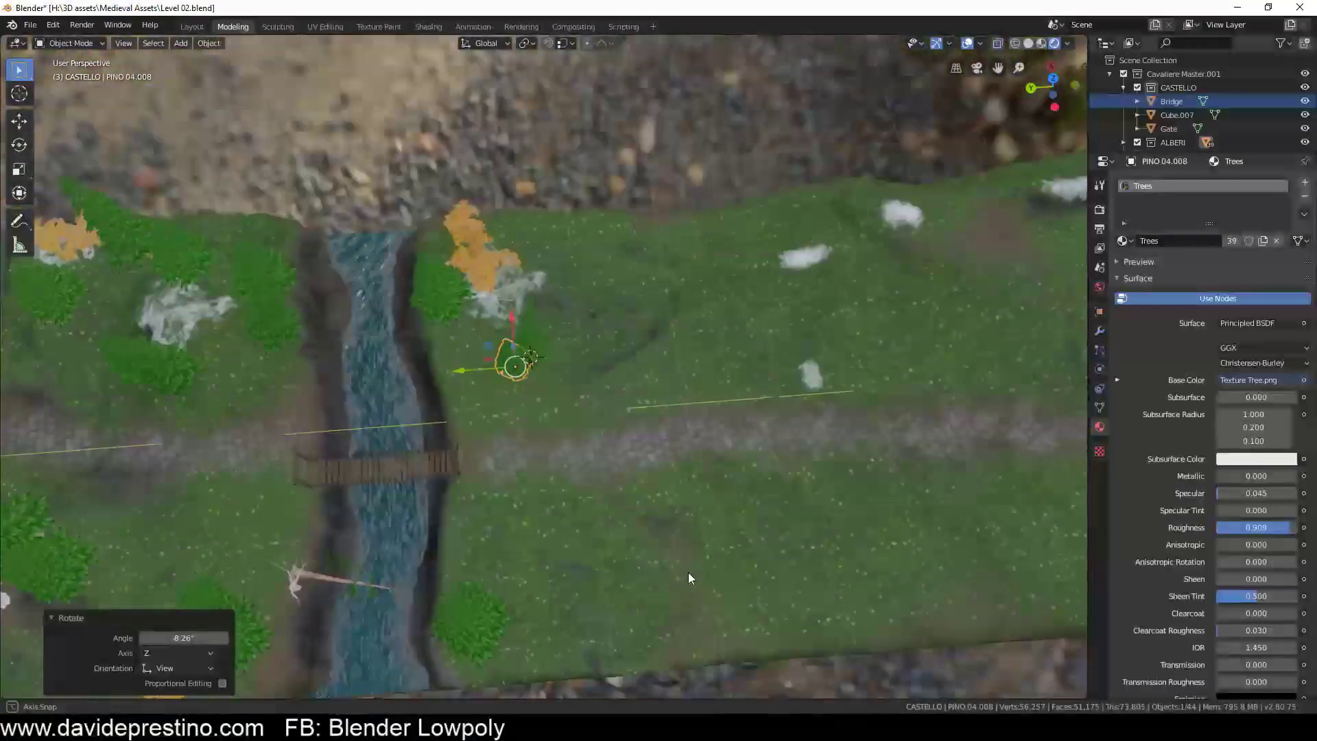
# Step: Place pine copy PINO 04.019 beside a birch on the grassy slope near the path
pyautogui.click(218, 275)
pyautogui.moveTo(622, 244)
pyautogui.mouseDown(button='middle')
pyautogui.moveTo(549, 303)
pyautogui.moveTo(556, 392)
pyautogui.mouseUp(button='middle')
pyautogui.click(700, 319)
pyautogui.moveTo(699, 319)
pyautogui.mouseDown(button='middle')
pyautogui.moveTo(657, 390)
pyautogui.moveTo(773, 229)
pyautogui.mouseUp(button='middle')
pyautogui.hotkey('shift', 's')
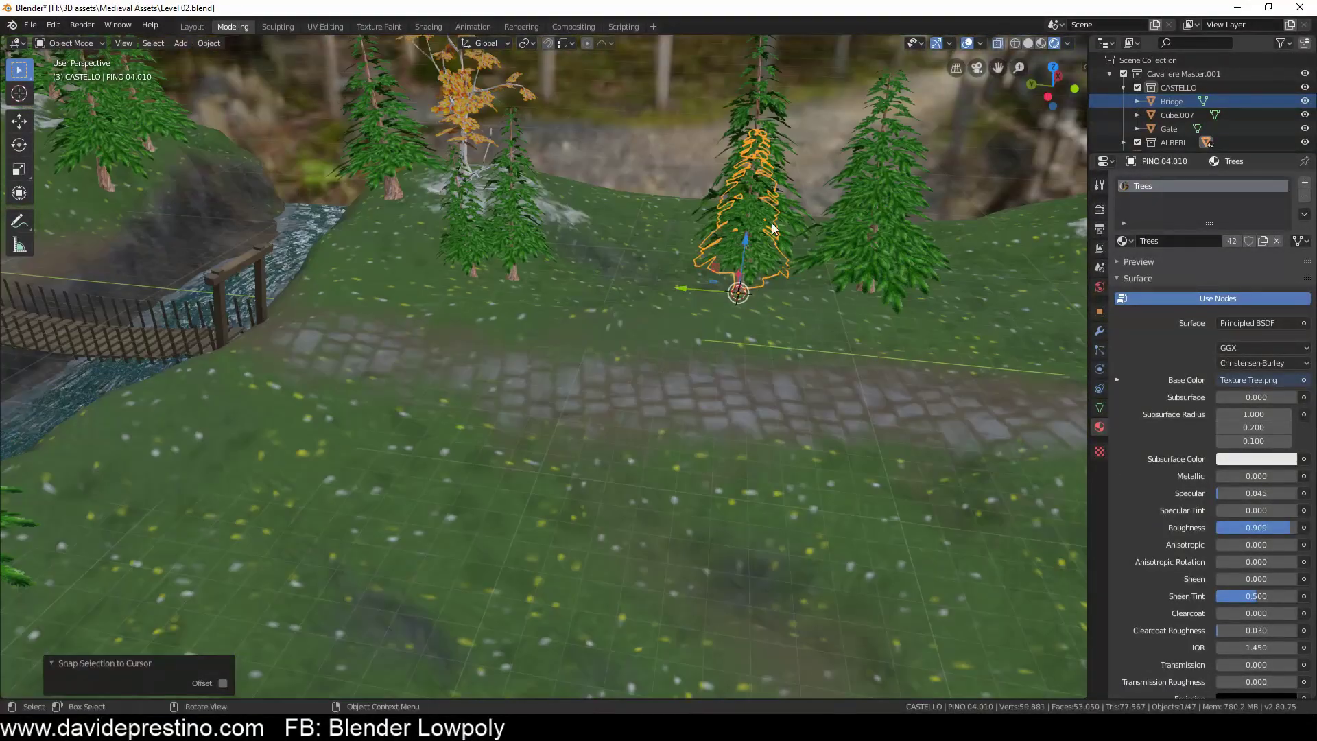
pyautogui.scroll(-4, 999, 274)
pyautogui.scroll(-3, 618, 343)
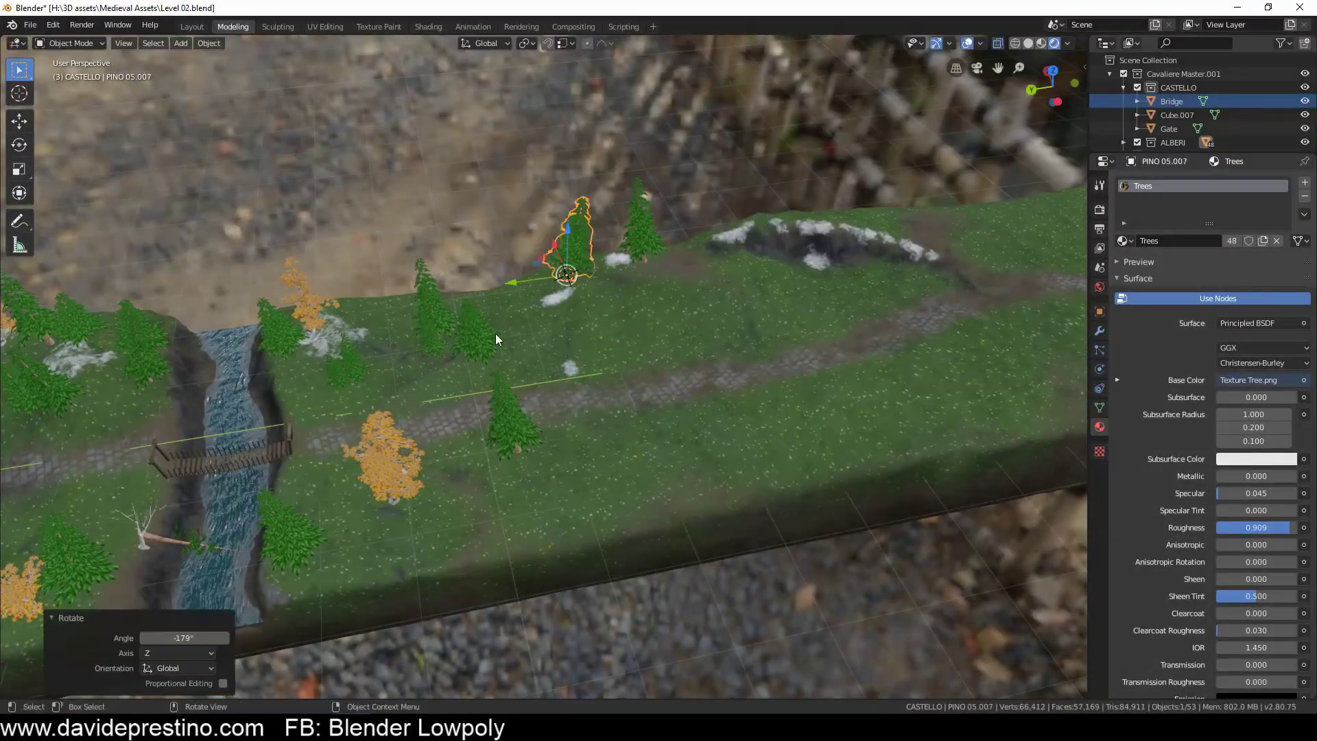
pyautogui.click(614, 233)
# Step: Orbit closer to the trees scattered along the path
pyautogui.moveTo(705, 413); pyautogui.dragTo(385, 402, button='middle')
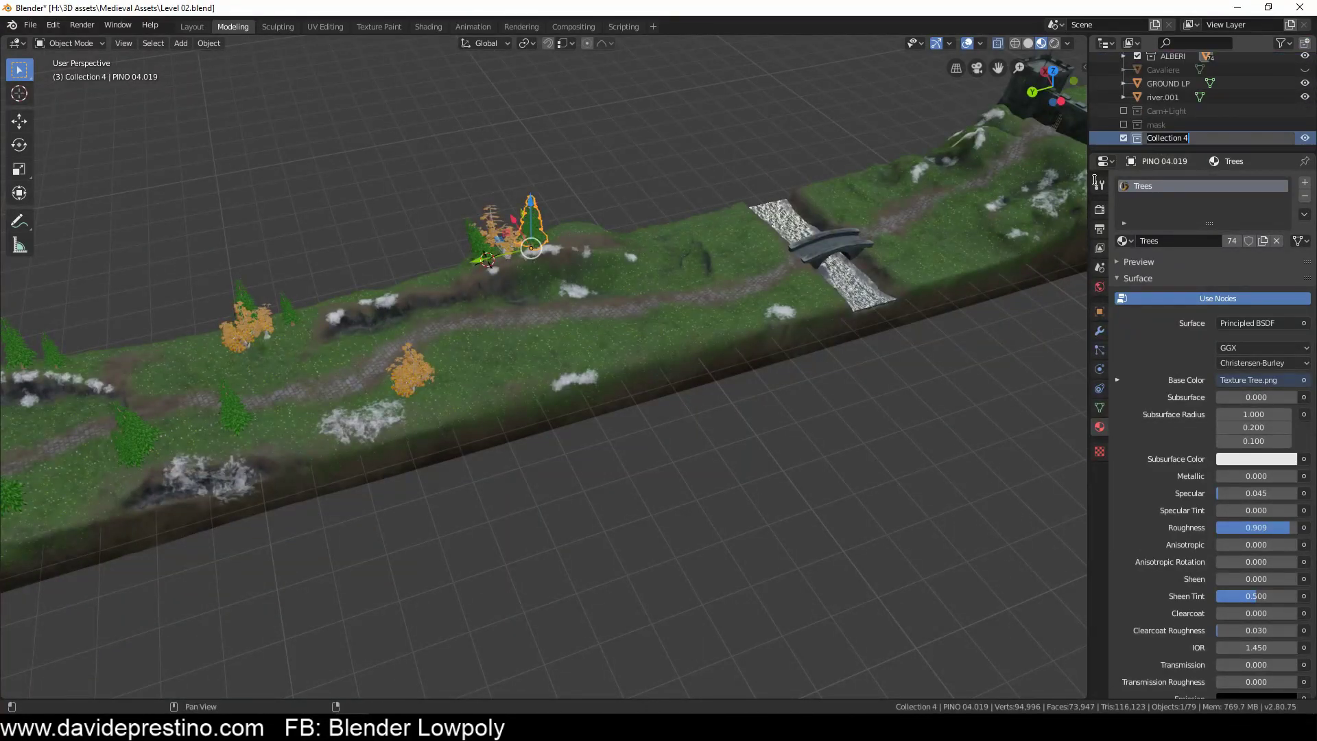
# Step: Append Manichino and Separatore from Medieval Asset 01_1.blend's Object folder
pyautogui.click(55, 176)
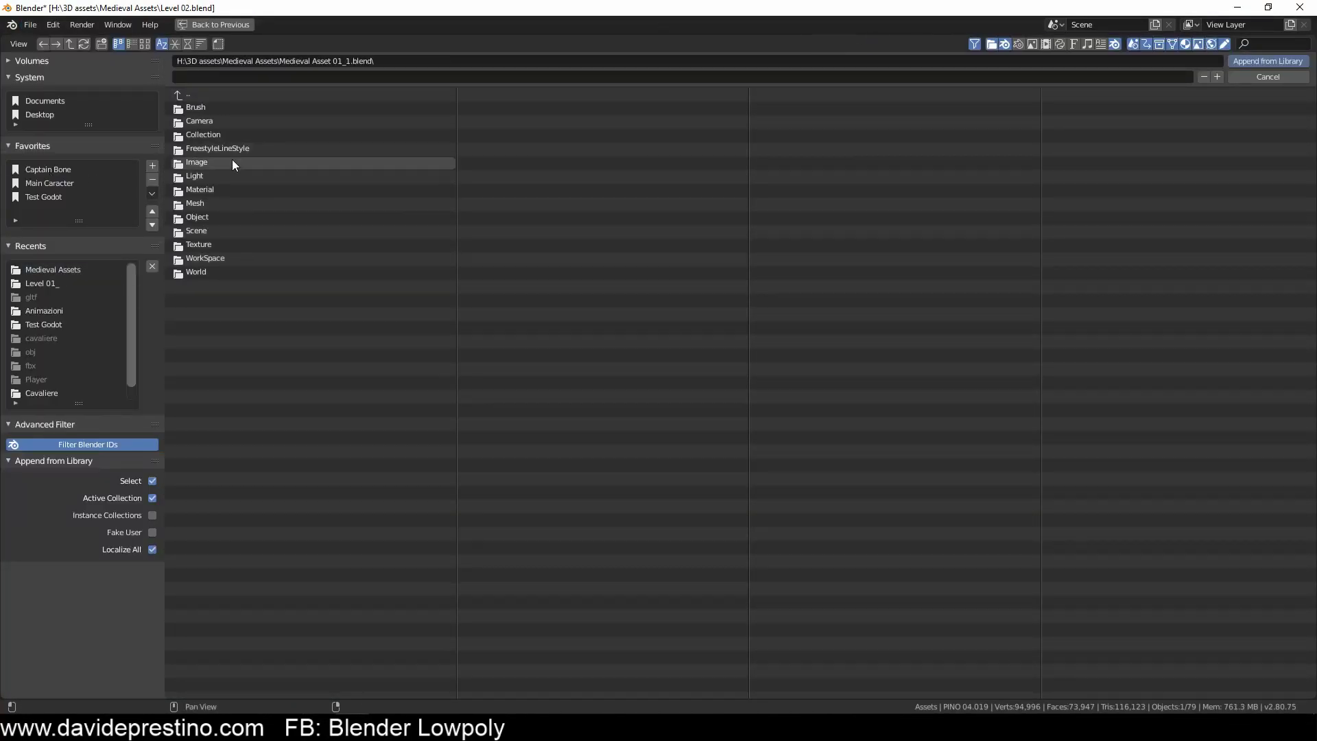
pyautogui.keyDown('ctrl'); pyautogui.click(226, 217); pyautogui.keyUp('ctrl')
pyautogui.keyDown('ctrl'); pyautogui.click(206, 231); pyautogui.keyUp('ctrl')
pyautogui.click(1267, 60)
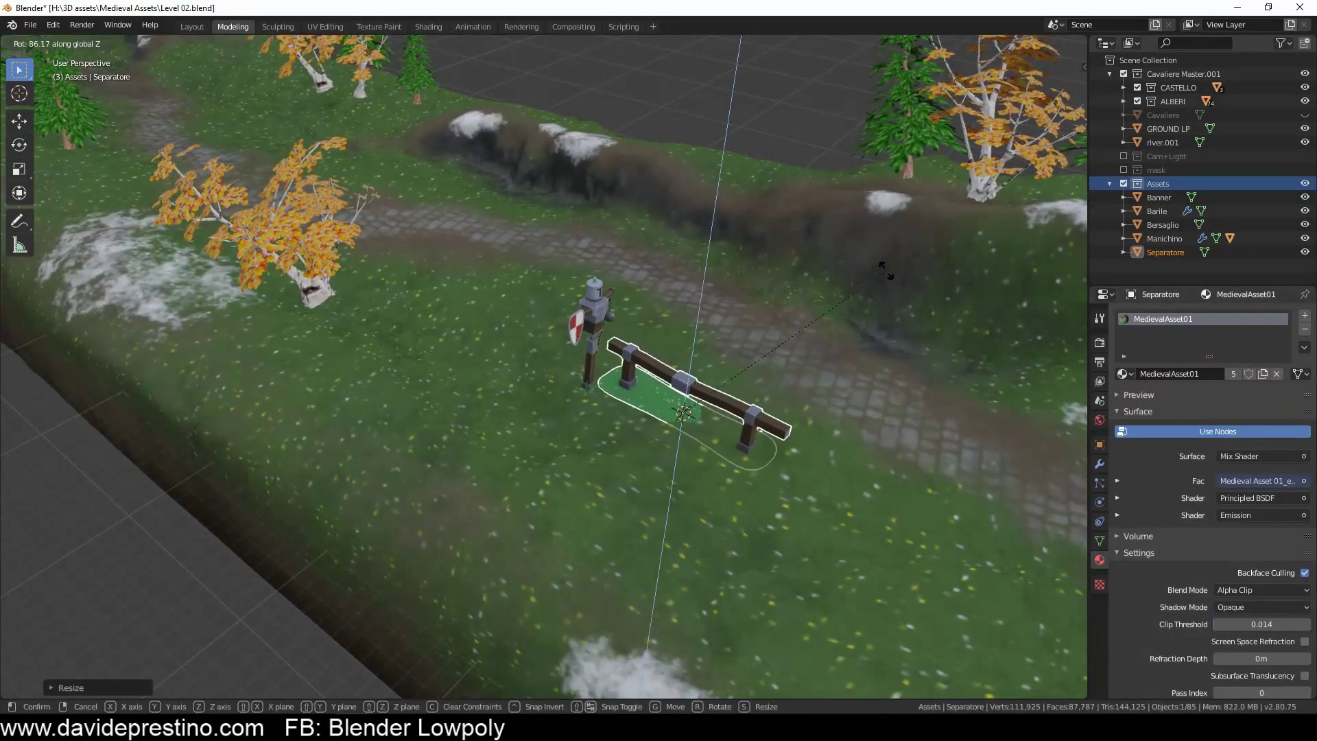
# Step: Raise the fence along Z and reposition the training dummy beside the knight
pyautogui.moveTo(789, 499)
pyautogui.mouseDown(button='middle')
pyautogui.moveTo(705, 426)
pyautogui.moveTo(542, 226)
pyautogui.mouseUp(button='middle')
pyautogui.press('g')
pyautogui.press('z')
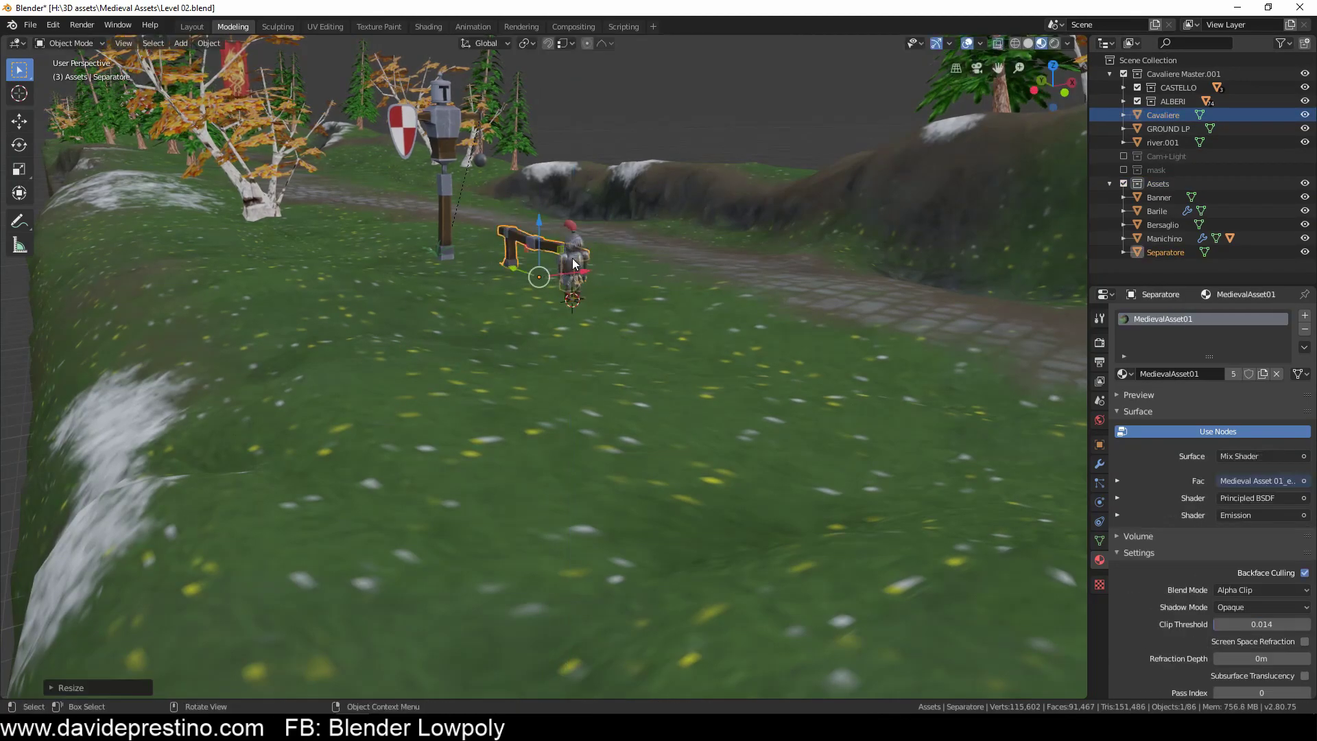
pyautogui.click(530, 253)
pyautogui.moveTo(530, 253); pyautogui.dragTo(650, 423, button='middle')
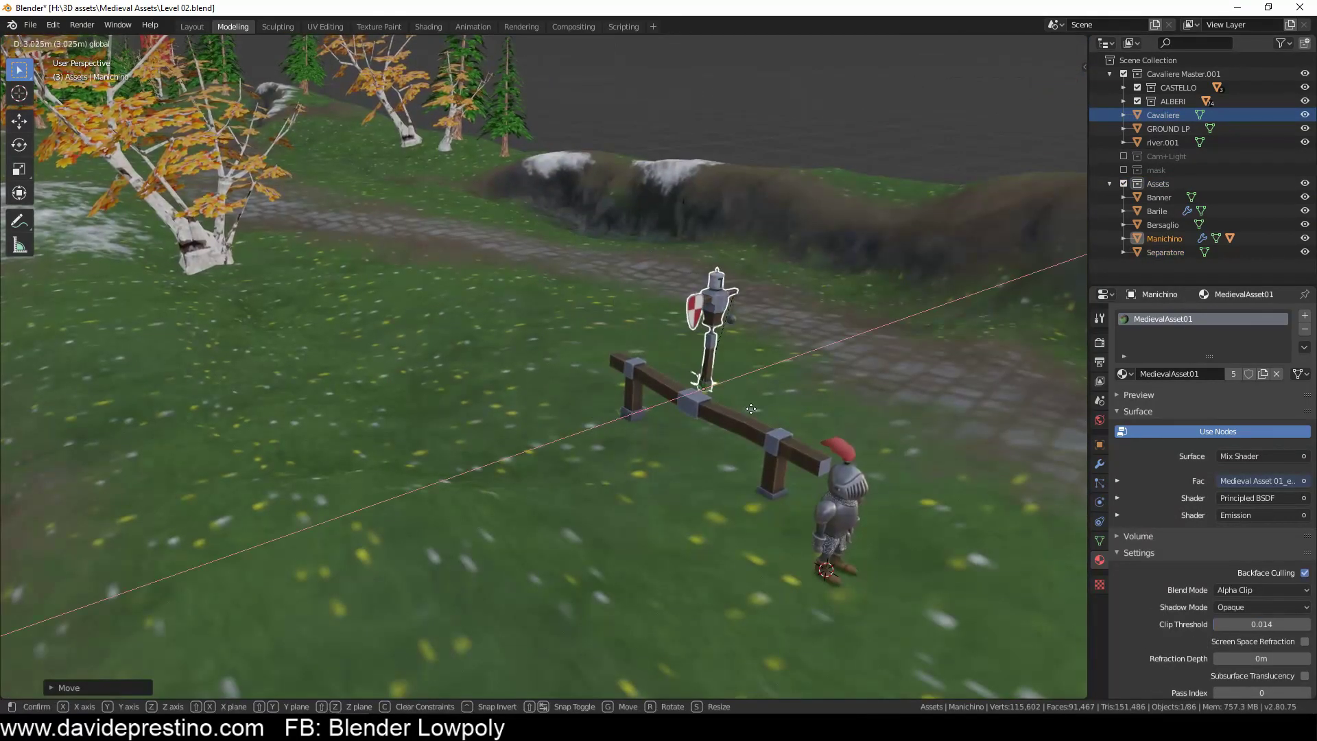
pyautogui.click(601, 364)
pyautogui.moveTo(601, 364); pyautogui.dragTo(294, 66, button='middle')
# Step: Snap the banner into place and duplicate it to set a second banner along the path
pyautogui.click(422, 221)
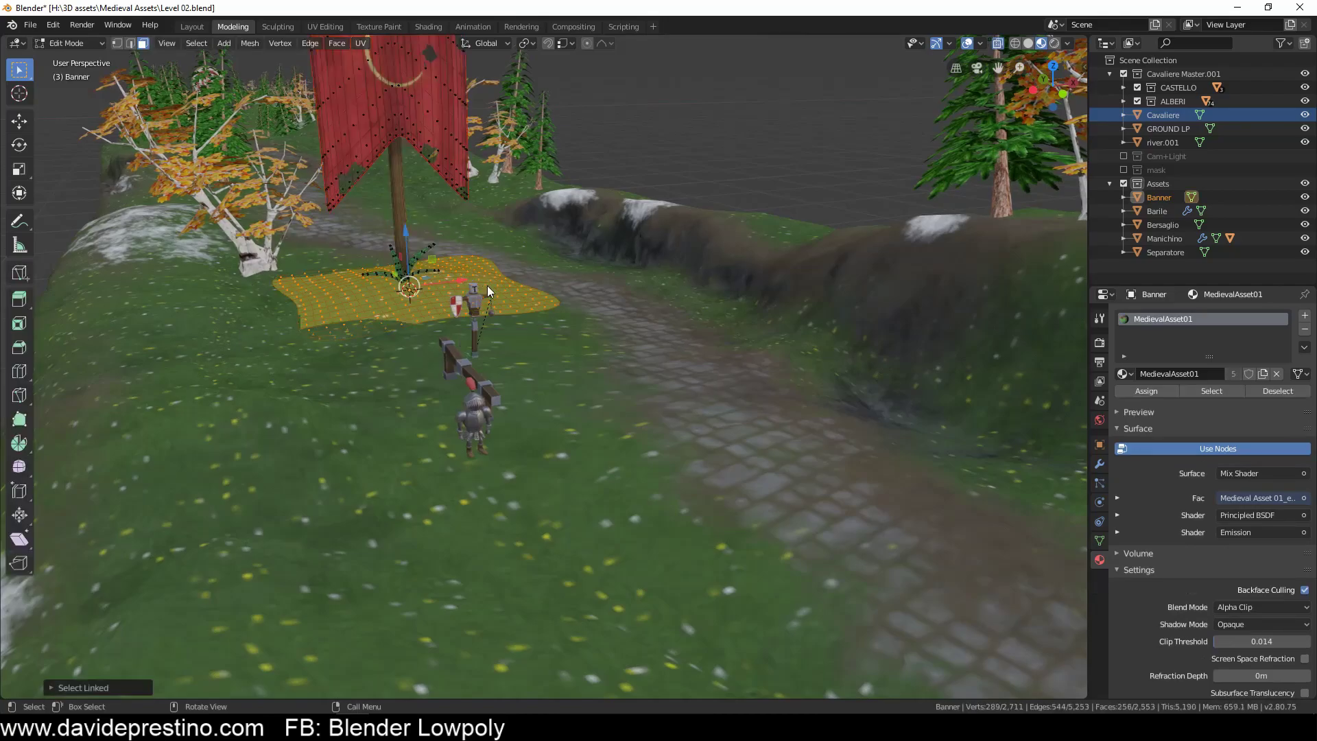
pyautogui.click(446, 185)
pyautogui.moveTo(417, 285); pyautogui.dragTo(549, 340, button='middle')
pyautogui.hotkey('shift', 'd')
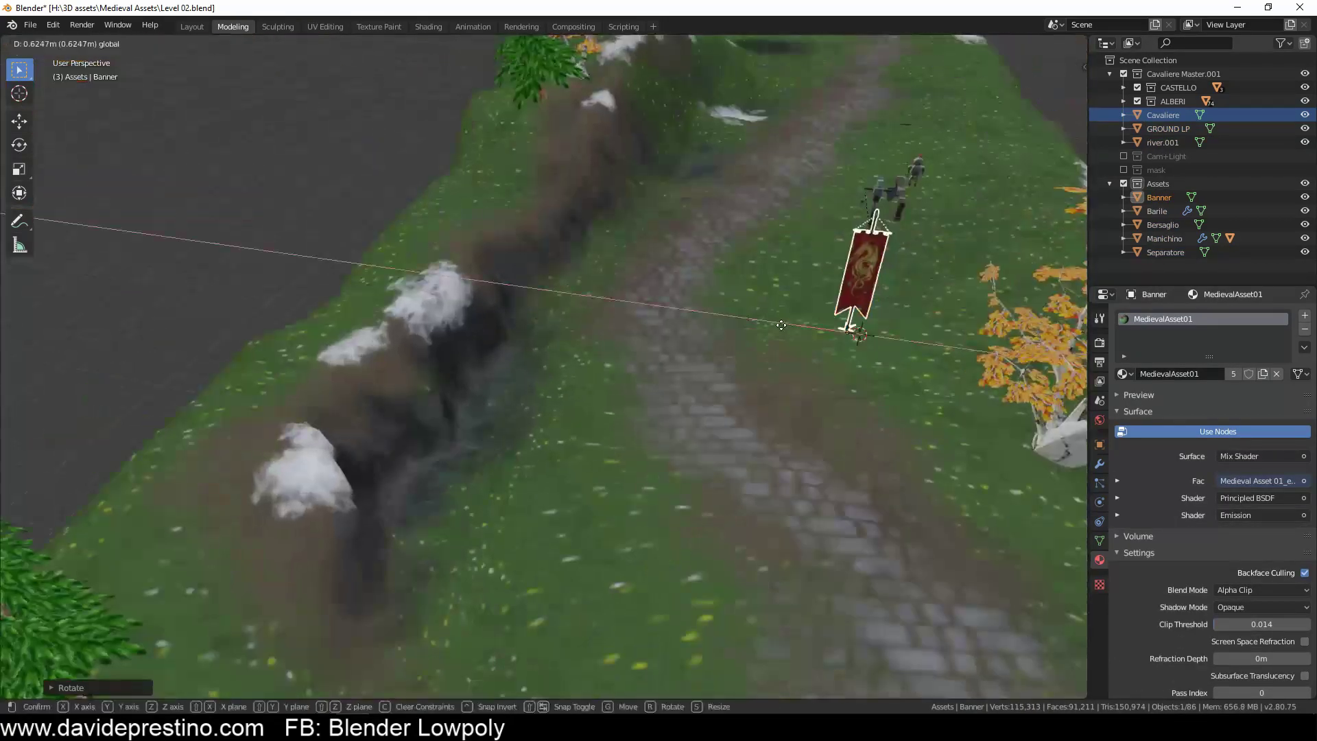
pyautogui.click(746, 327)
pyautogui.hotkey('ctrl', 'a')
pyautogui.moveTo(746, 328)
pyautogui.mouseDown(button='middle')
pyautogui.moveTo(859, 258)
pyautogui.moveTo(818, 297)
pyautogui.moveTo(445, 310)
pyautogui.mouseUp(button='middle')
pyautogui.click(859, 257)
pyautogui.hotkey('shift', 'a')
pyautogui.press('Escape')
pyautogui.press('g')
pyautogui.click(201, 414)
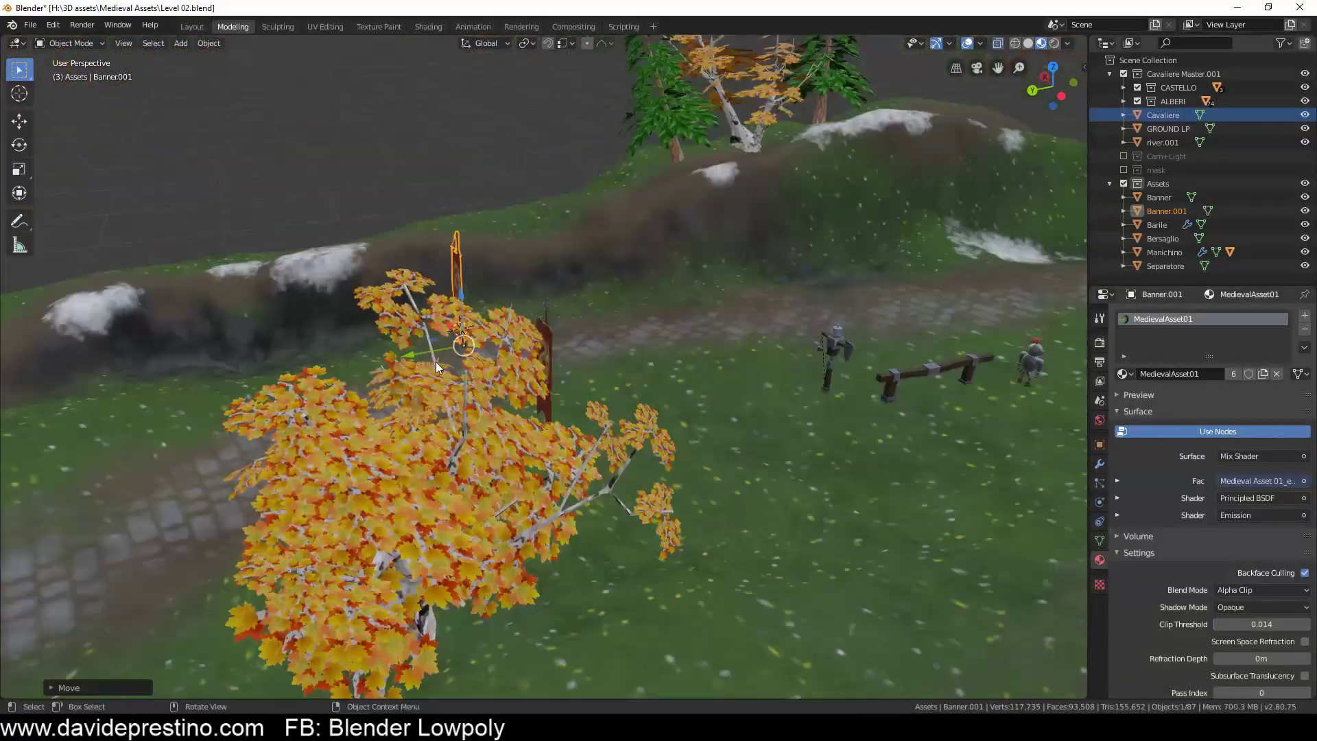
# Step: Snap the archery target to the cursor, rotate it about Z, and place a copy beside it
pyautogui.moveTo(202, 414)
pyautogui.mouseDown(button='middle')
pyautogui.moveTo(273, 297)
pyautogui.moveTo(784, 455)
pyautogui.mouseUp(button='middle')
pyautogui.click(528, 396)
pyautogui.hotkey('shift', 's')
pyautogui.click(520, 332)
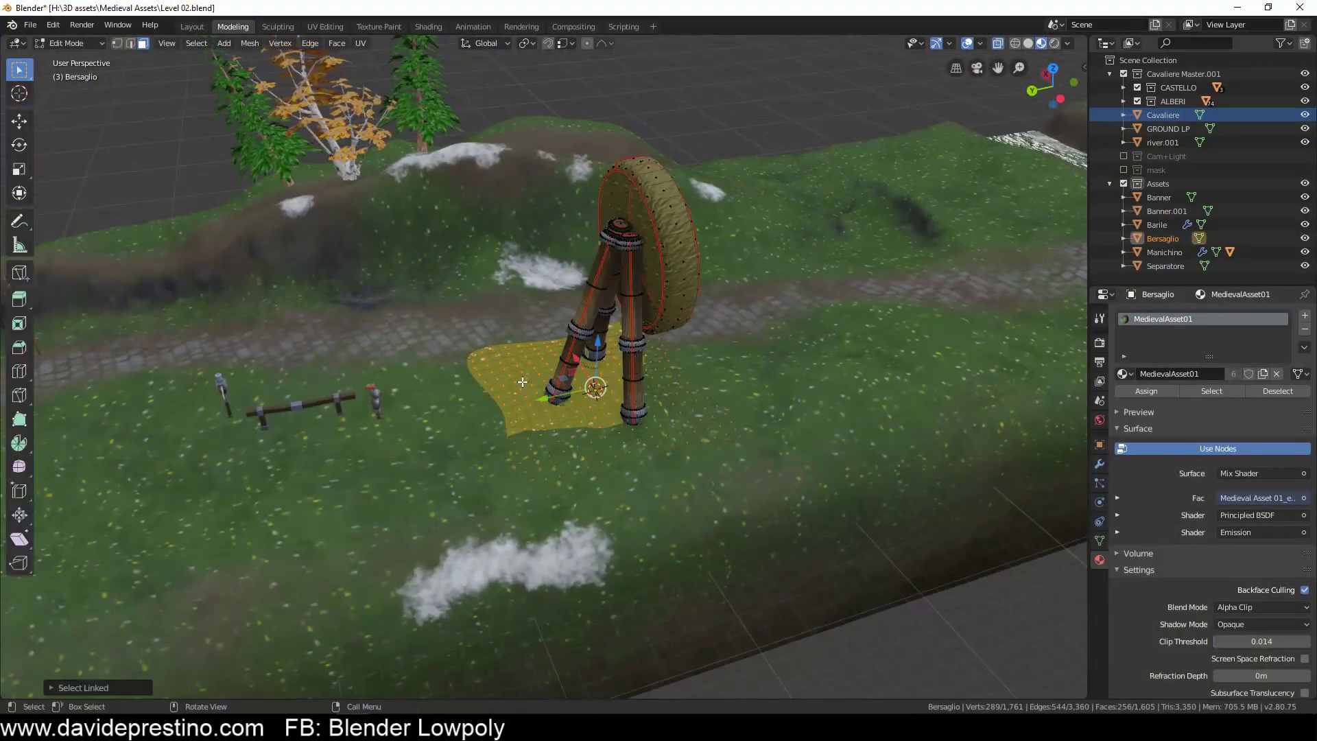
pyautogui.moveTo(529, 356); pyautogui.dragTo(612, 402, button='middle')
pyautogui.scroll(5, 612, 402)
pyautogui.press('r')
pyautogui.press('z')
pyautogui.click(832, 145)
pyautogui.hotkey('shift', 'd')
pyautogui.press('Escape')
pyautogui.moveTo(832, 145); pyautogui.dragTo(748, 456, button='middle')
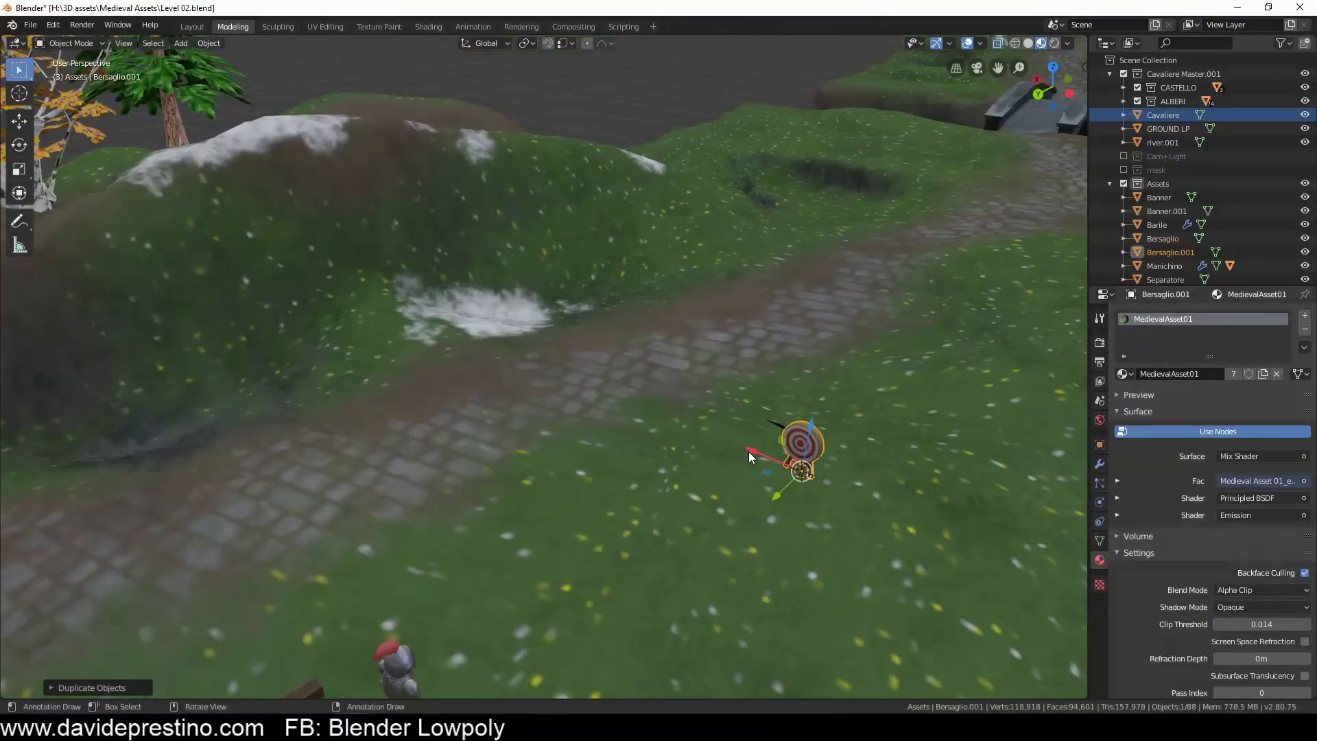
pyautogui.click(772, 526)
# Step: Snap the barrel to the 3D cursor and set its height
pyautogui.moveTo(772, 527); pyautogui.dragTo(891, 480, button='middle')
pyautogui.scroll(-3, 989, 302)
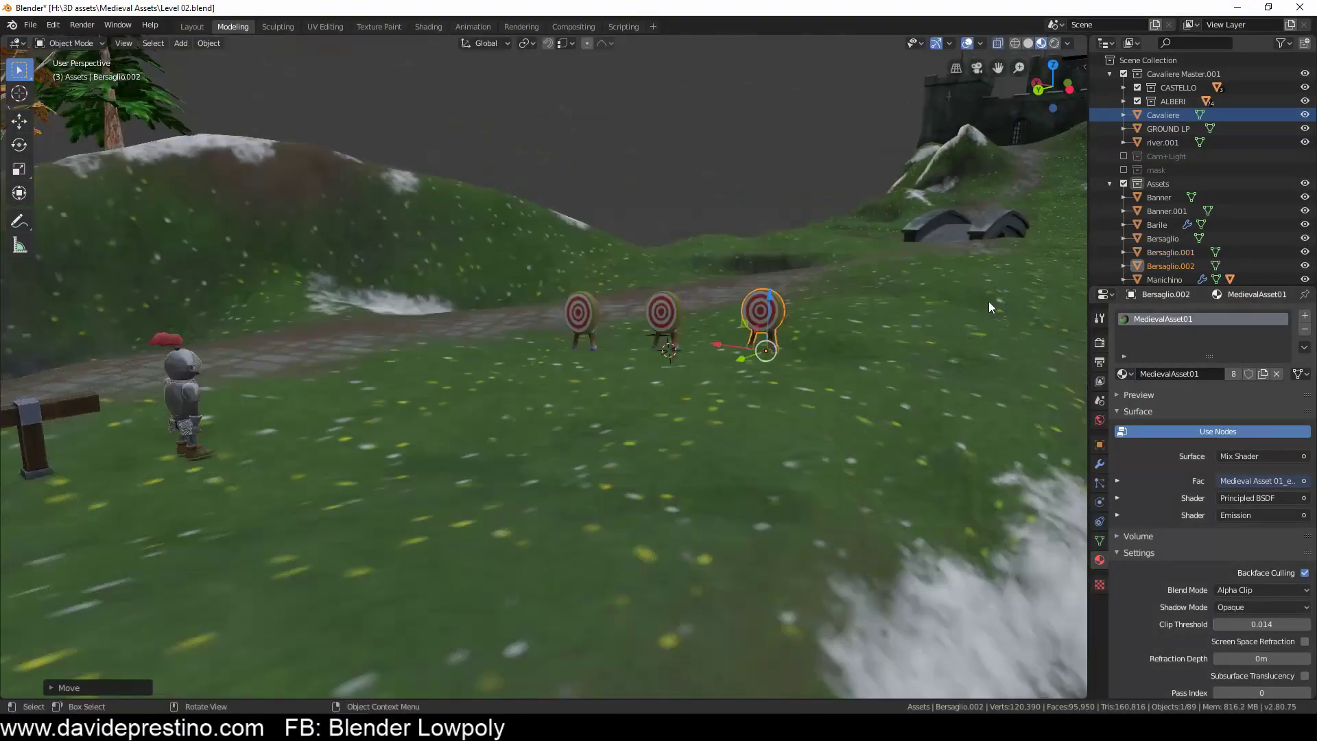
pyautogui.moveTo(990, 302); pyautogui.dragTo(606, 434, button='middle')
pyautogui.scroll(-4, 378, 434)
pyautogui.click(315, 534)
pyautogui.hotkey('shift', 's')
pyautogui.click(315, 473)
pyautogui.moveTo(315, 474); pyautogui.dragTo(755, 192, button='middle')
pyautogui.scroll(5, 754, 192)
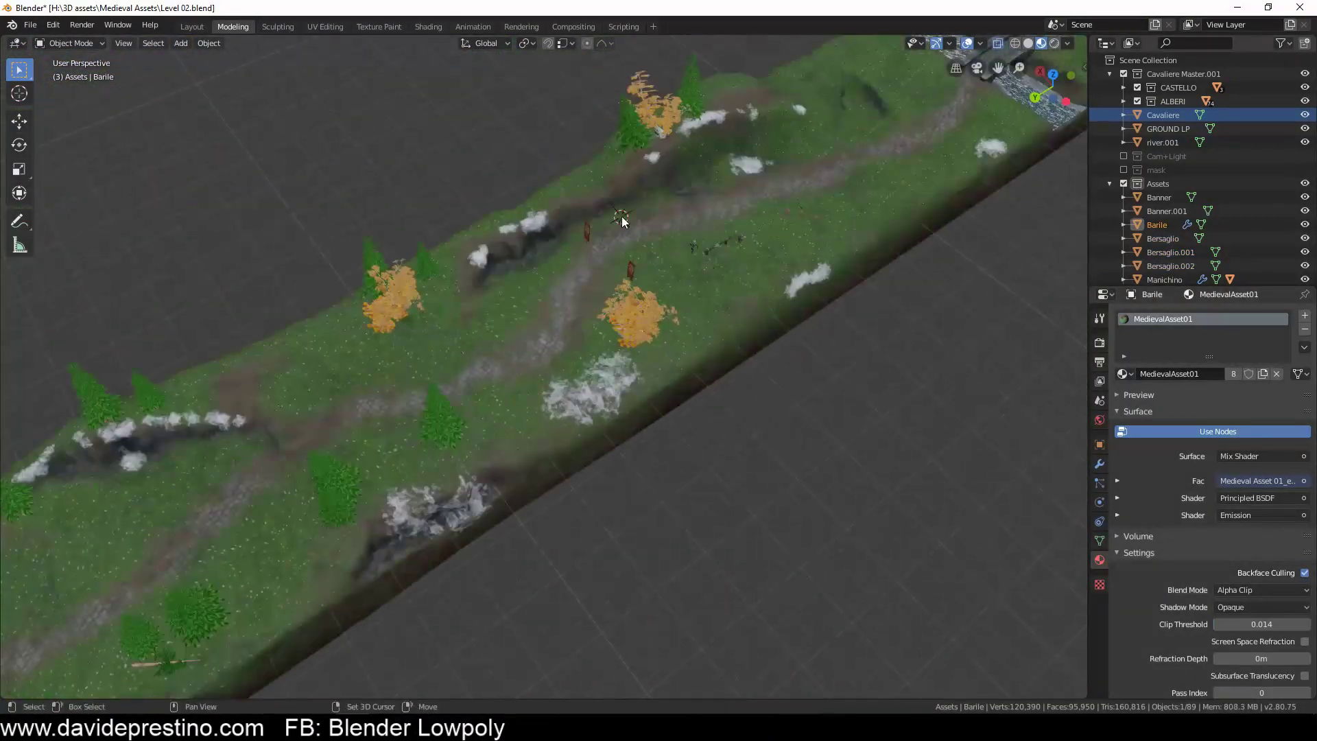
pyautogui.moveTo(644, 226); pyautogui.dragTo(589, 310, button='middle')
pyautogui.click(547, 314)
# Step: Duplicate the barrel twice, rotating the third barrel and placing it beside the first
pyautogui.scroll(5, 547, 313)
pyautogui.hotkey('shift', 'd')
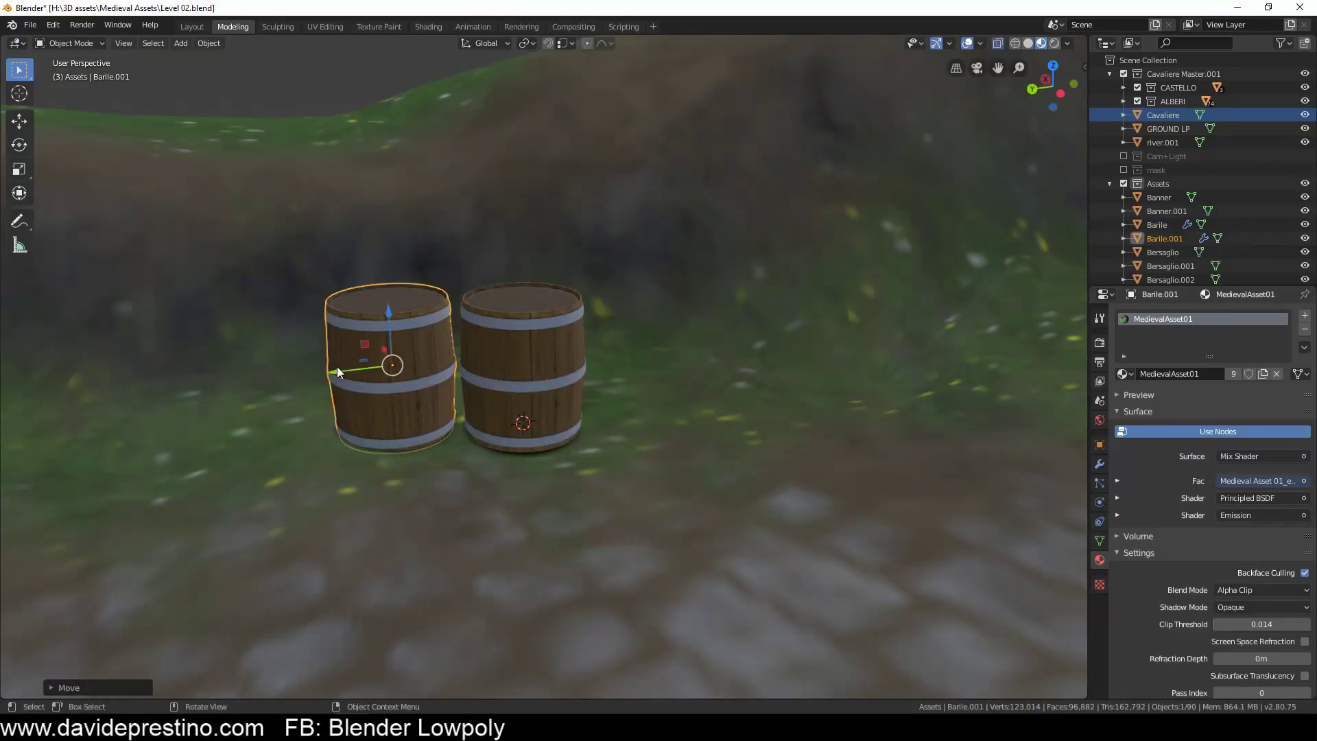
pyautogui.scroll(-5, 336, 367)
pyautogui.hotkey('shift', 'd')
pyautogui.press('r')
pyautogui.click(562, 385)
pyautogui.moveTo(561, 385); pyautogui.dragTo(657, 361, button='middle')
pyautogui.scroll(-5, 657, 361)
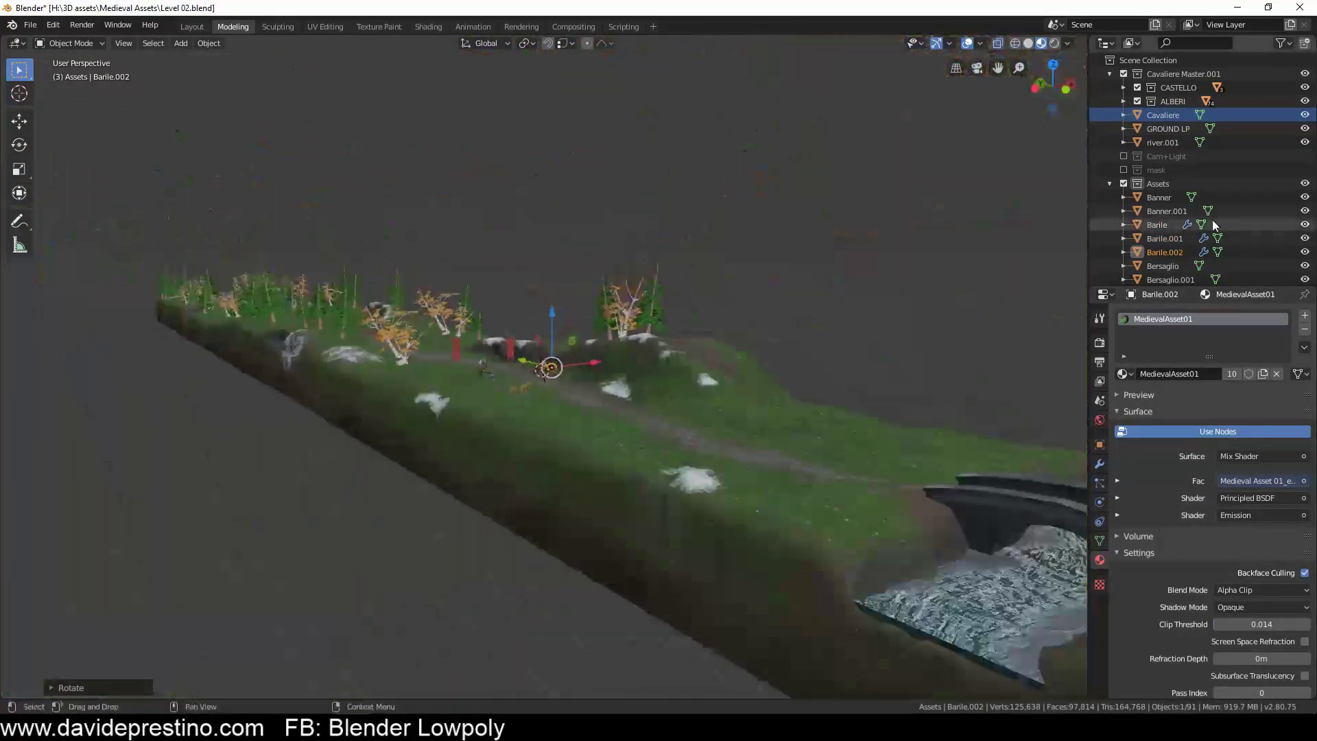
pyautogui.scroll(-3, 1213, 224)
# Step: Append both Light objects from the medieval asset file
pyautogui.click(74, 175)
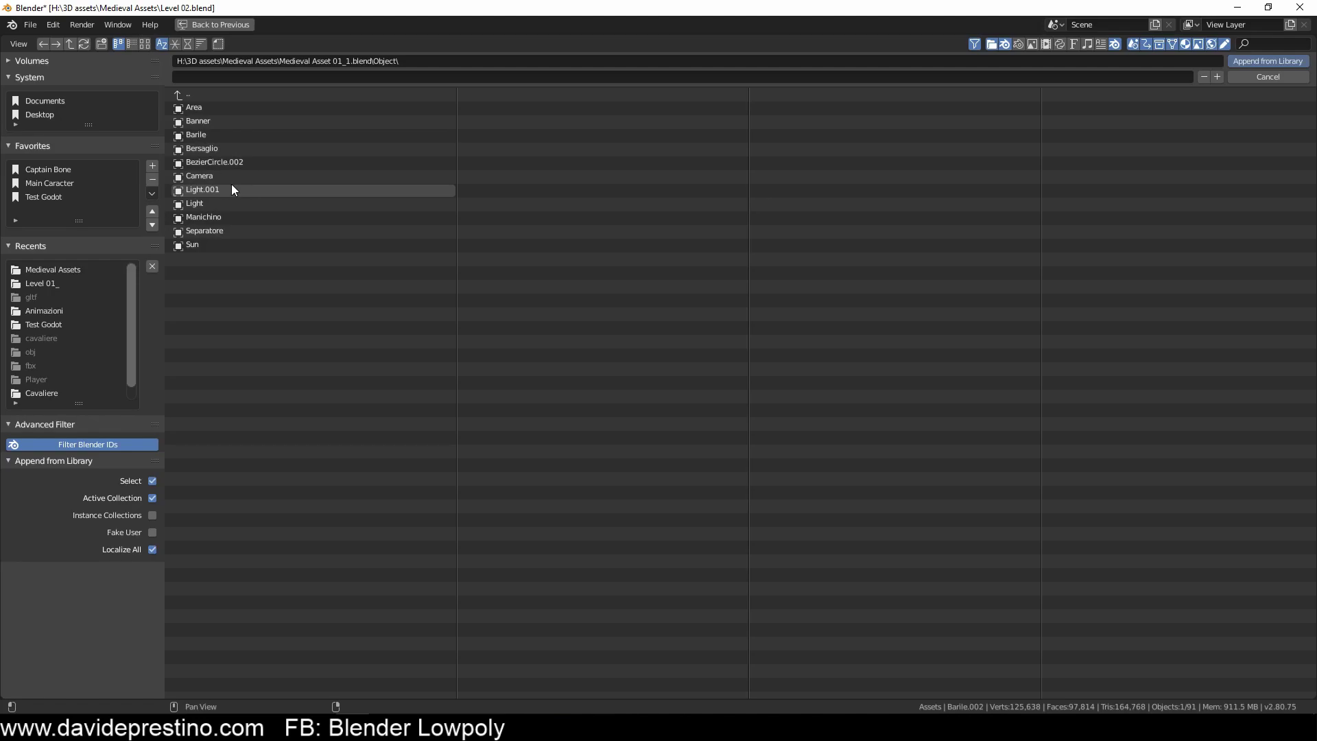
pyautogui.moveTo(232, 184); pyautogui.dragTo(304, 208)
pyautogui.press('Return')
pyautogui.moveTo(180, 262); pyautogui.dragTo(411, 403, button='middle')
pyautogui.scroll(5, 411, 403)
# Step: Snap the lamp post to the 3D cursor and shift it along X beside the path
pyautogui.hotkey('shift', 's')
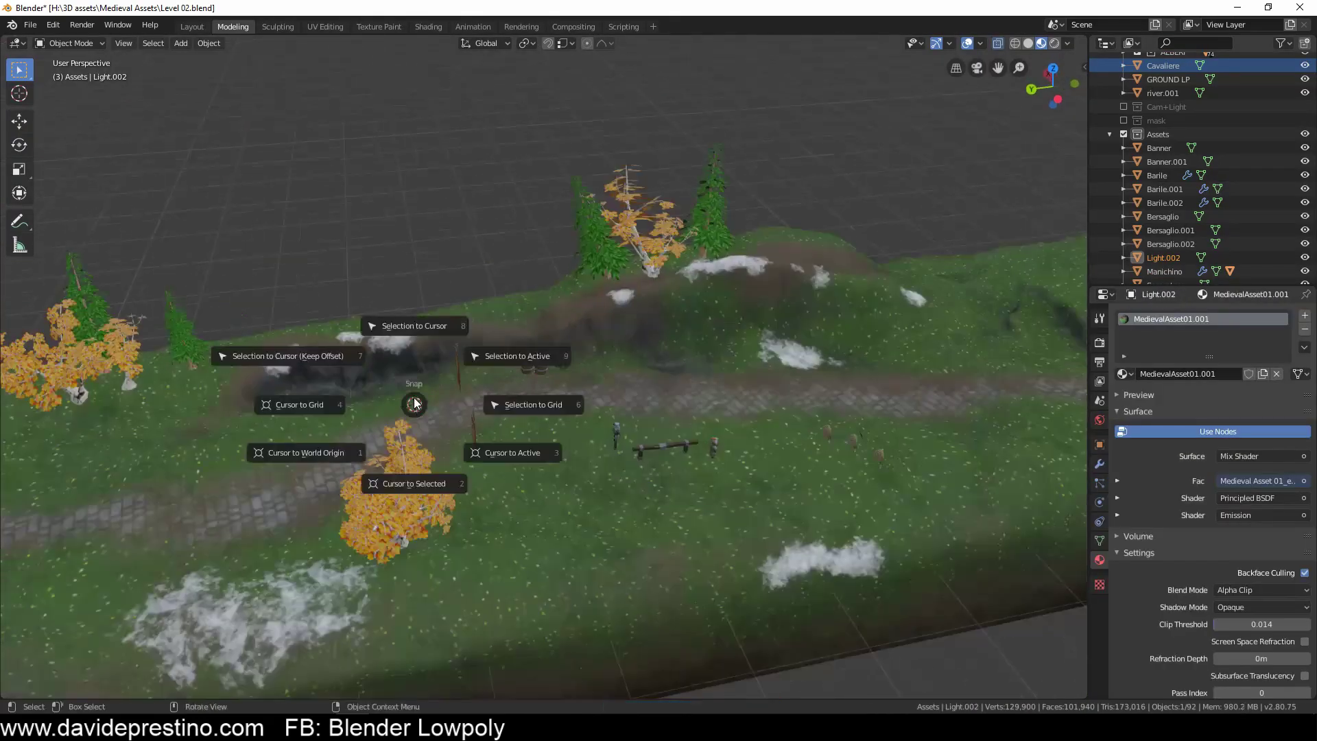
pyautogui.click(412, 337)
pyautogui.scroll(3, 582, 400)
pyautogui.moveTo(582, 401); pyautogui.dragTo(641, 431, button='middle')
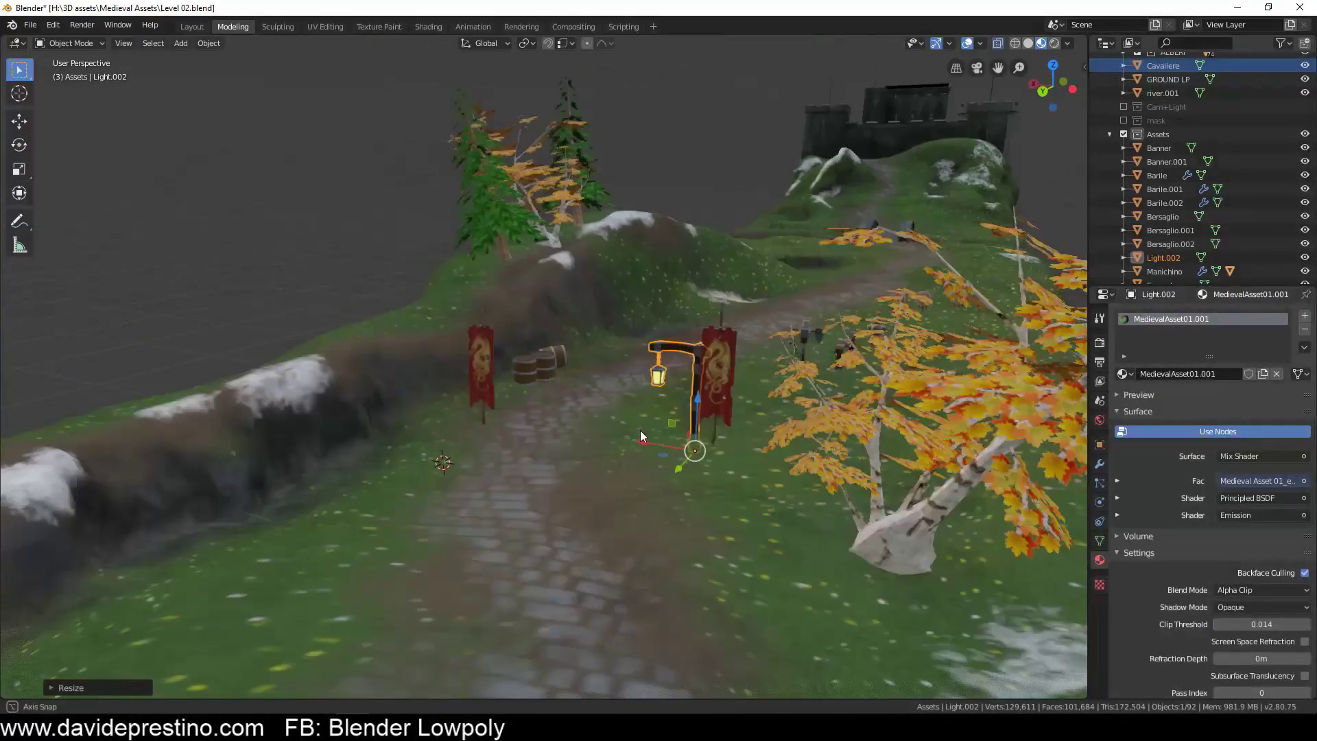
pyautogui.scroll(3, 641, 430)
pyautogui.press('g')
pyautogui.press('x')
pyautogui.click(605, 500)
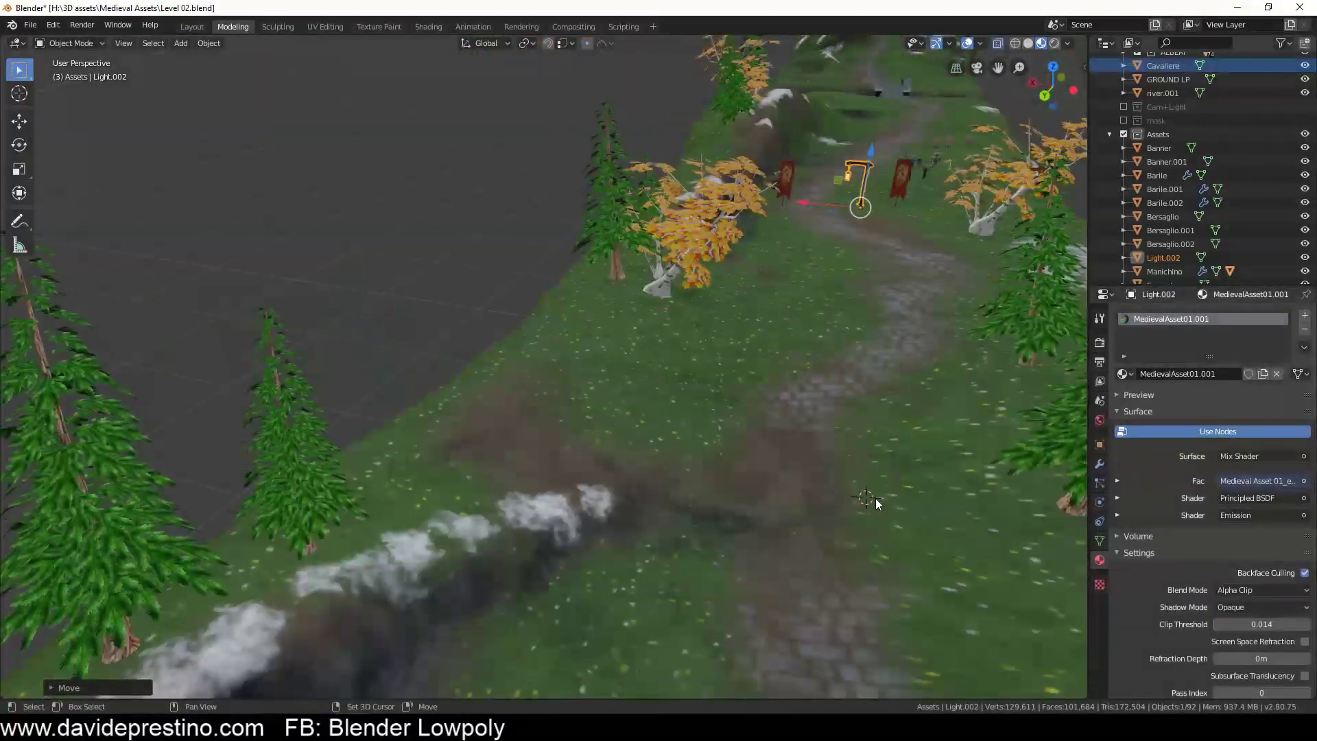
# Step: Snap another barrel to the cursor and place a copy next to the fence
pyautogui.moveTo(876, 498)
pyautogui.mouseDown(button='middle')
pyautogui.moveTo(765, 491)
pyautogui.moveTo(167, 539)
pyautogui.moveTo(578, 423)
pyautogui.moveTo(738, 488)
pyautogui.moveTo(307, 453)
pyautogui.moveTo(702, 455)
pyautogui.moveTo(784, 309)
pyautogui.moveTo(377, 343)
pyautogui.mouseUp(button='middle')
pyautogui.rightClick(126, 547)
pyautogui.scroll(-3, 789, 319)
pyautogui.click(660, 452)
pyautogui.hotkey('shift', 's')
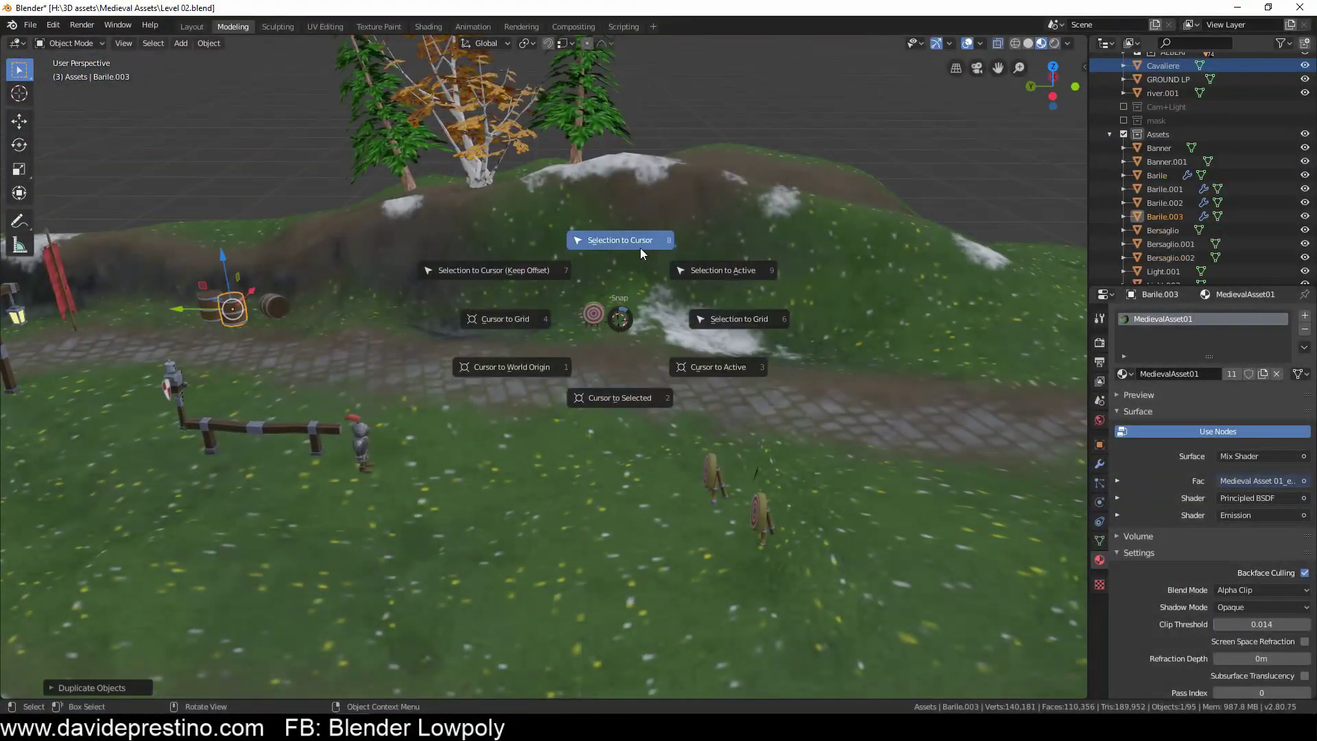
pyautogui.click(640, 249)
pyautogui.moveTo(640, 249); pyautogui.dragTo(446, 385, button='middle')
pyautogui.click(276, 534)
pyautogui.click(454, 531)
# Step: Duplicate a target to make a fourth target beside the others
pyautogui.moveTo(454, 530)
pyautogui.mouseDown(button='middle')
pyautogui.moveTo(481, 481)
pyautogui.moveTo(443, 537)
pyautogui.moveTo(768, 584)
pyautogui.moveTo(851, 531)
pyautogui.moveTo(690, 512)
pyautogui.moveTo(703, 483)
pyautogui.moveTo(437, 447)
pyautogui.moveTo(594, 437)
pyautogui.mouseUp(button='middle')
pyautogui.click(942, 387)
pyautogui.hotkey('shift', 'd')
pyautogui.click(788, 520)
pyautogui.keyDown('shift'); pyautogui.rightClick(695, 589); pyautogui.keyUp('shift')
# Step: Duplicate a banner and place the copy among the targets
pyautogui.hotkey('shift', 'd')
pyautogui.click(751, 501)
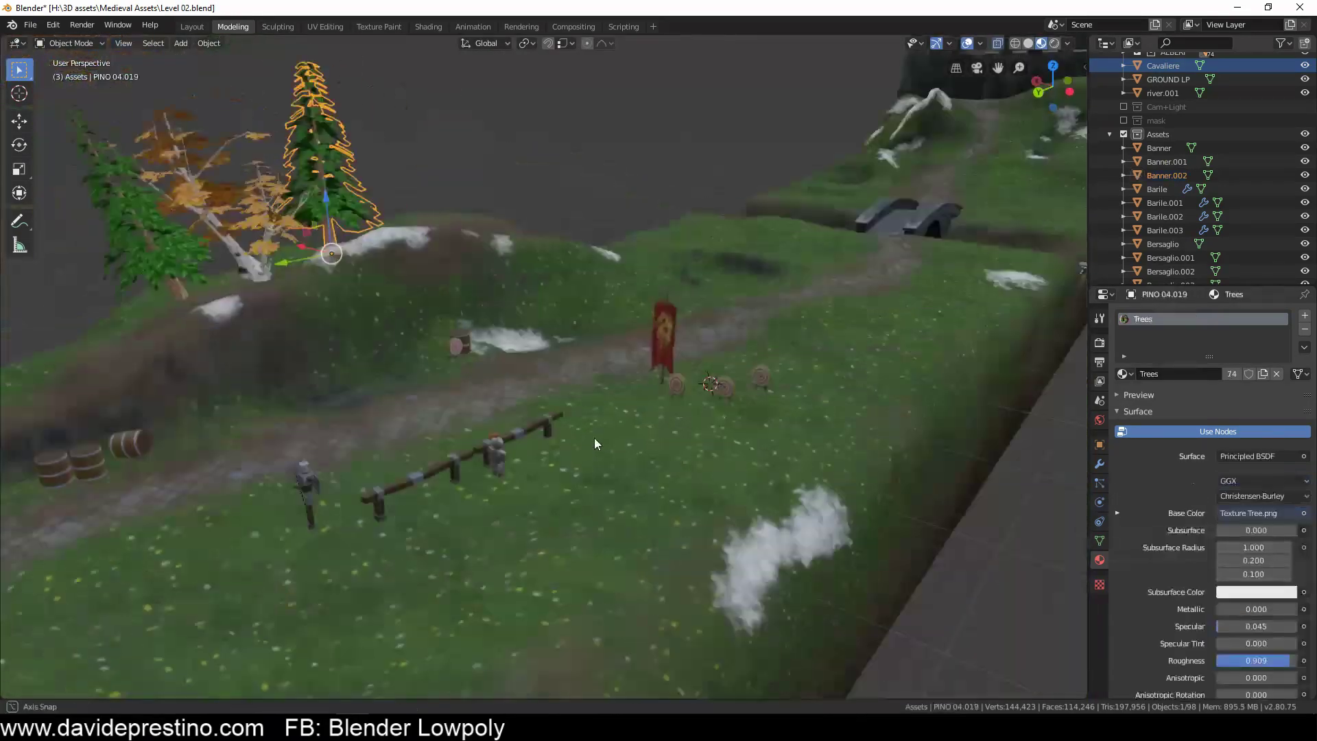
pyautogui.click(655, 471)
pyautogui.moveTo(654, 471)
pyautogui.mouseDown(button='middle')
pyautogui.moveTo(597, 492)
pyautogui.moveTo(806, 450)
pyautogui.moveTo(399, 381)
pyautogui.moveTo(598, 389)
pyautogui.moveTo(459, 434)
pyautogui.moveTo(416, 468)
pyautogui.moveTo(782, 434)
pyautogui.mouseUp(button='middle')
# Step: Copy a pine tree and reposition it with Z-constrained movement
pyautogui.press('r')
pyautogui.click(805, 450)
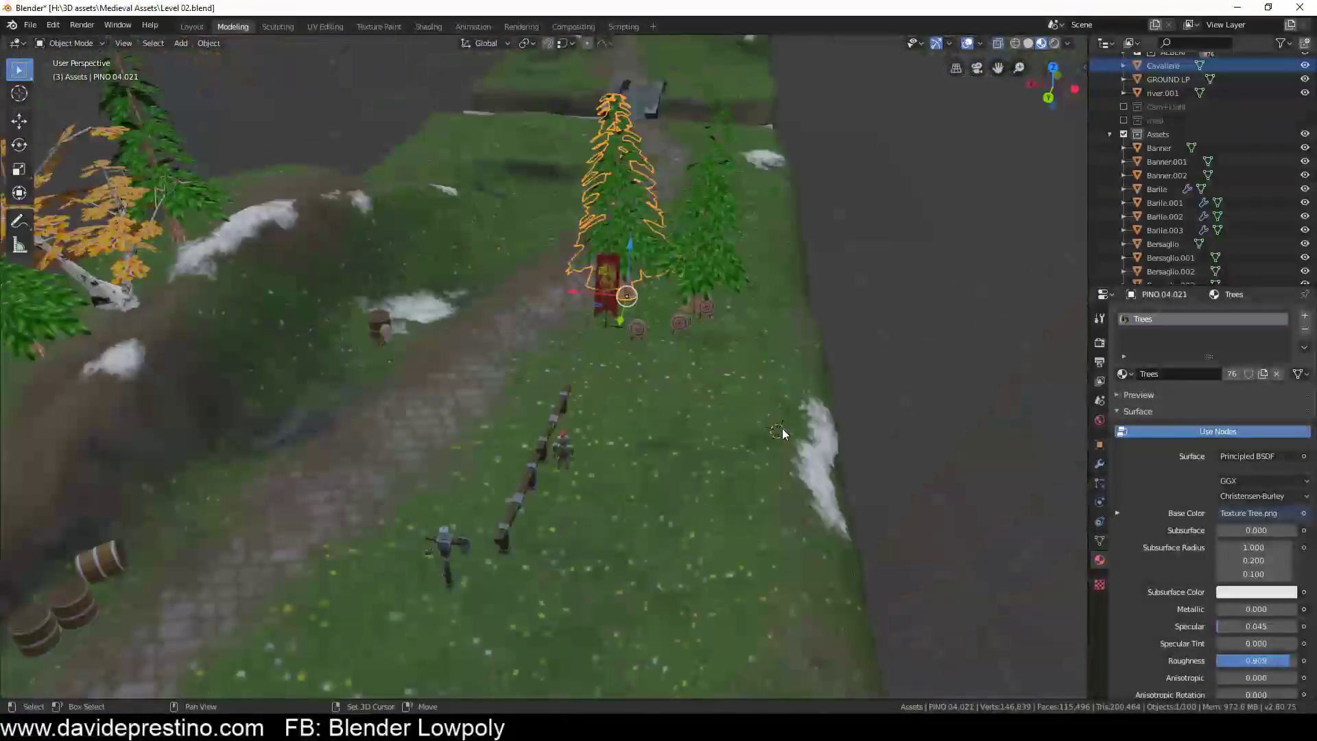
pyautogui.press('g')
pyautogui.press('z')
pyautogui.moveTo(880, 330)
pyautogui.mouseDown(button='middle')
pyautogui.moveTo(617, 384)
pyautogui.moveTo(823, 384)
pyautogui.mouseUp(button='middle')
pyautogui.click(635, 410)
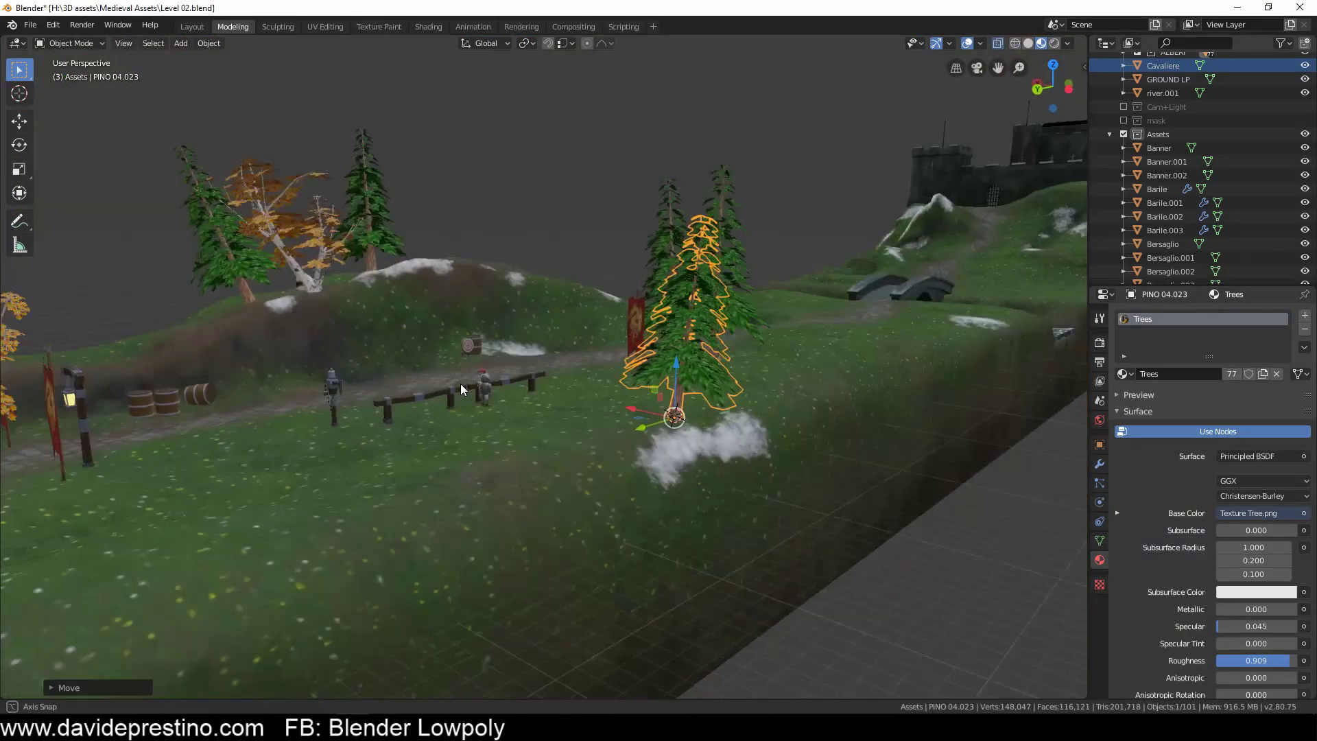
# Step: Duplicate another banner down the path and mark a spot on the castle hill path
pyautogui.moveTo(460, 384); pyautogui.dragTo(805, 299, button='middle')
pyautogui.click(927, 309)
pyautogui.moveTo(926, 309)
pyautogui.mouseDown(button='middle')
pyautogui.moveTo(654, 462)
pyautogui.moveTo(809, 467)
pyautogui.moveTo(525, 472)
pyautogui.moveTo(594, 150)
pyautogui.mouseUp(button='middle')
pyautogui.click(525, 472)
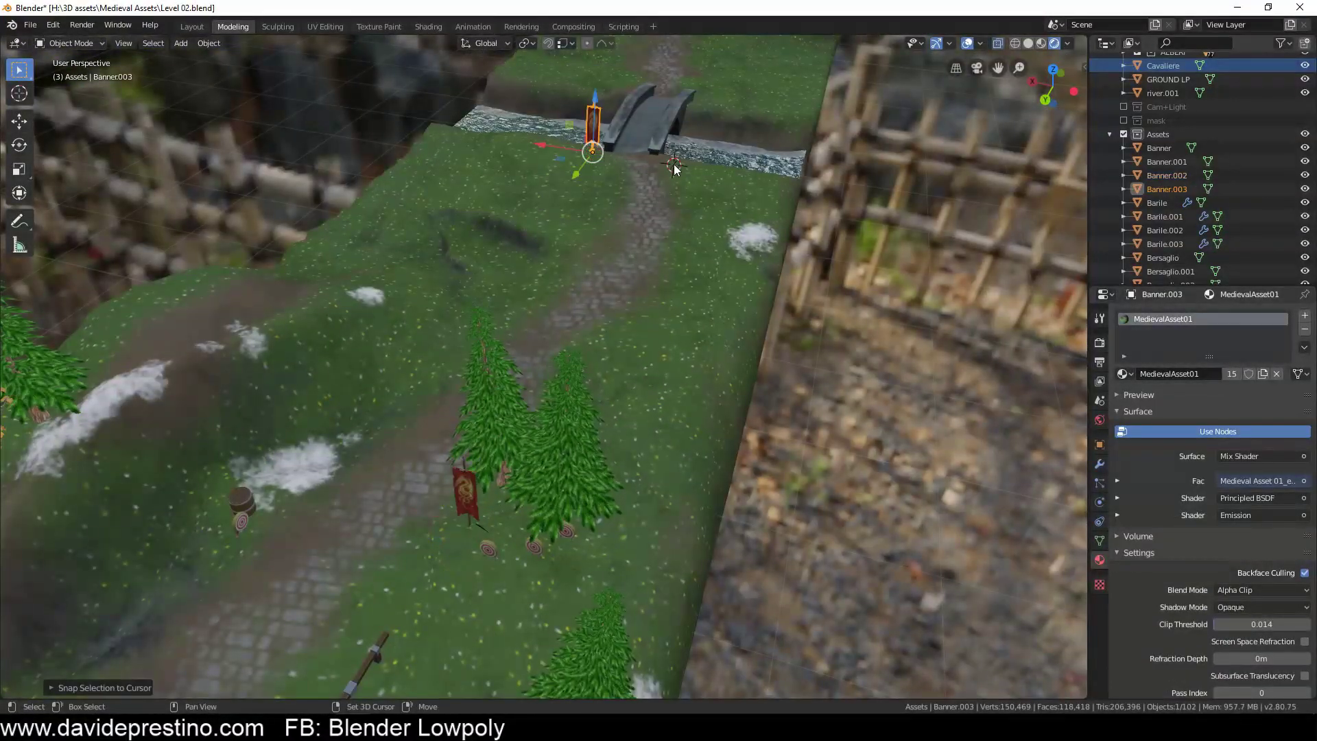
pyautogui.hotkey('shift', 'd')
pyautogui.scroll(5, 674, 168)
pyautogui.moveTo(780, 392); pyautogui.dragTo(581, 627, button='middle')
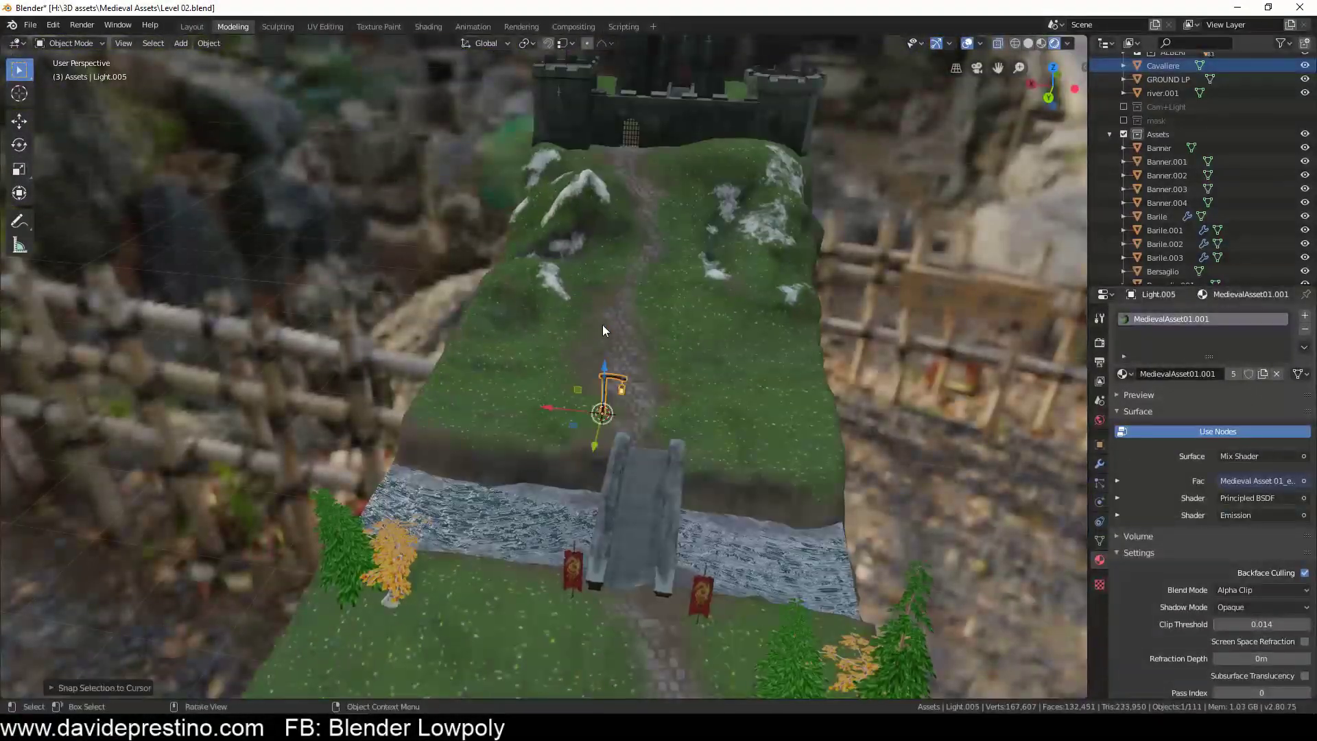
pyautogui.keyDown('shift'); pyautogui.rightClick(549, 294); pyautogui.keyUp('shift')
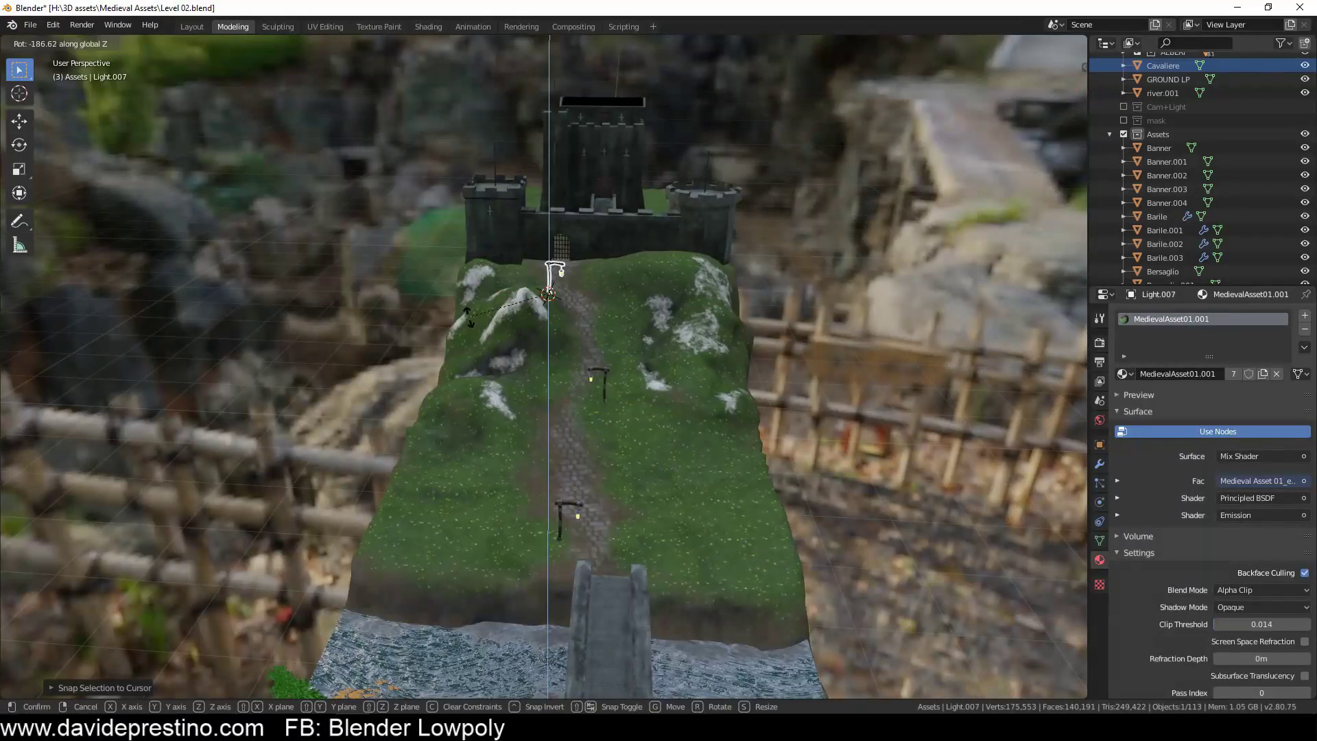
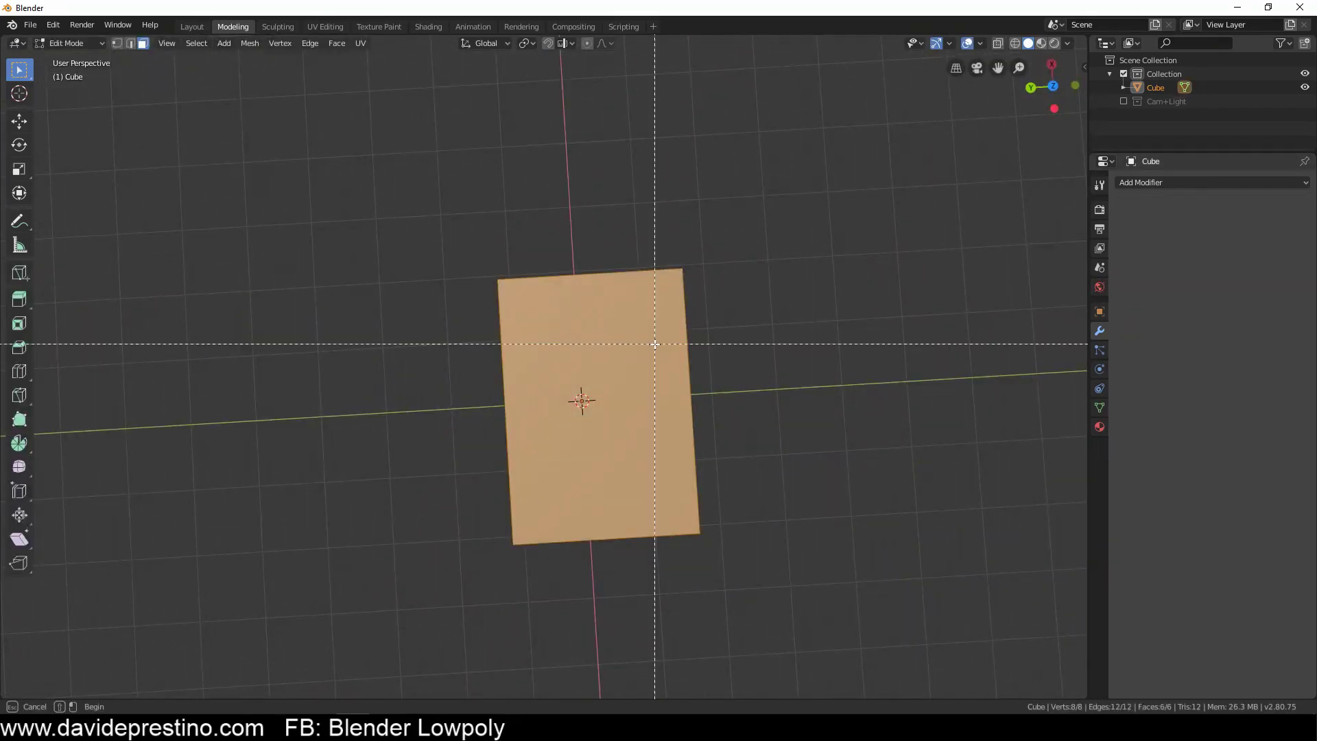
# Step: In Edit Mode, Bisect the cube to slice its corners off into a faceted rock
pyautogui.press('Escape')
pyautogui.press('F3')
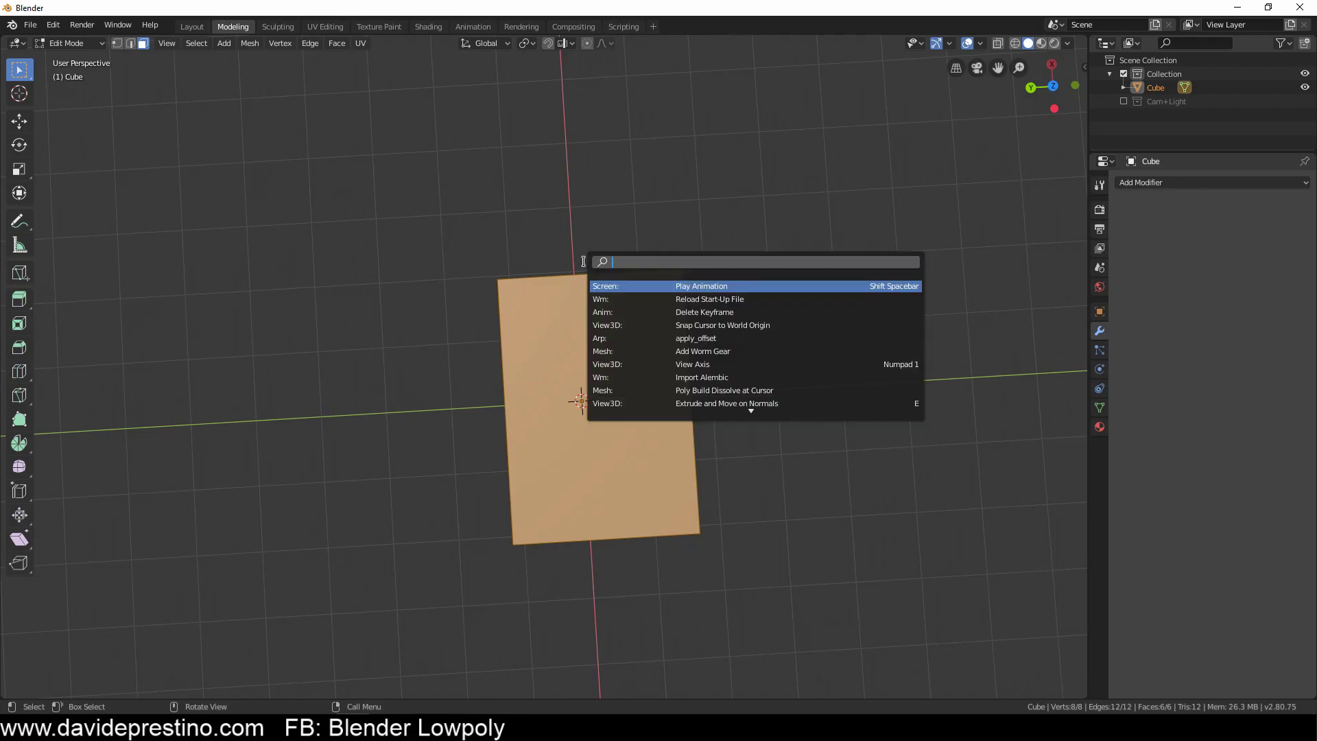
pyautogui.click(683, 284)
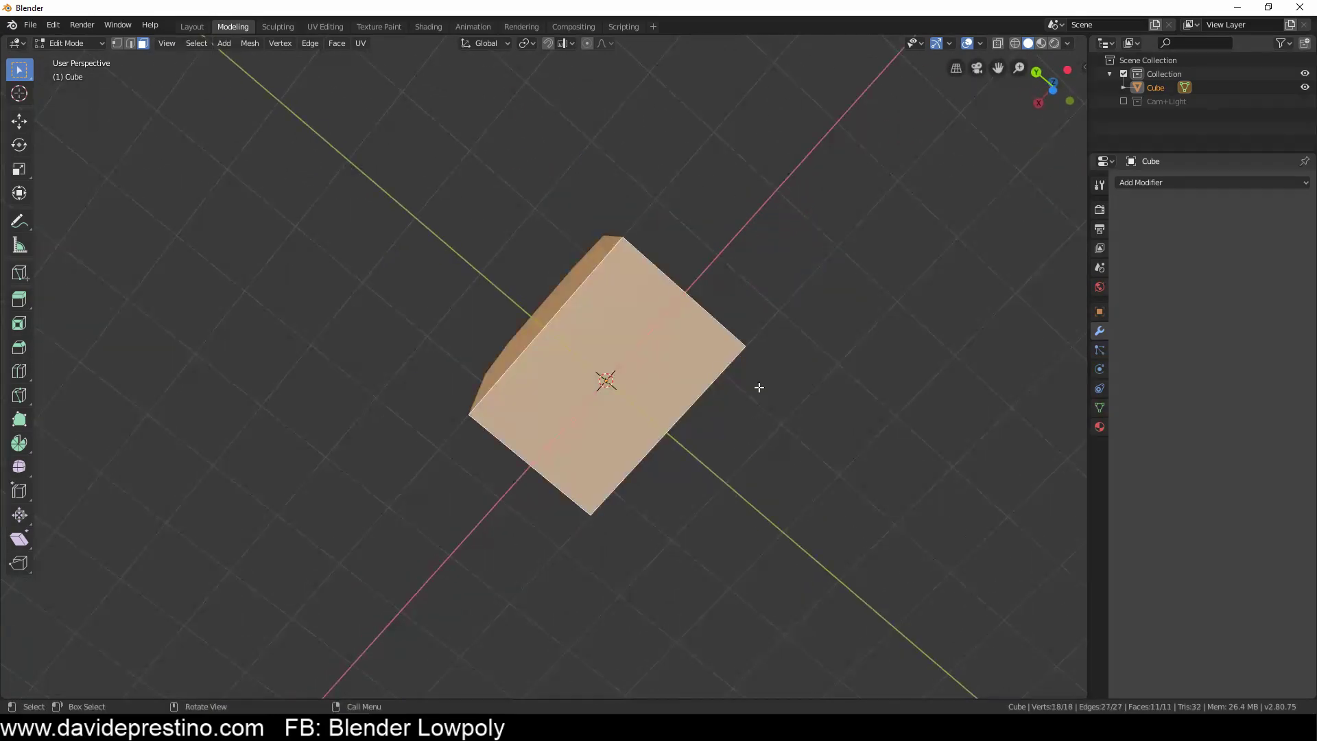
pyautogui.moveTo(741, 414); pyautogui.dragTo(871, 669)
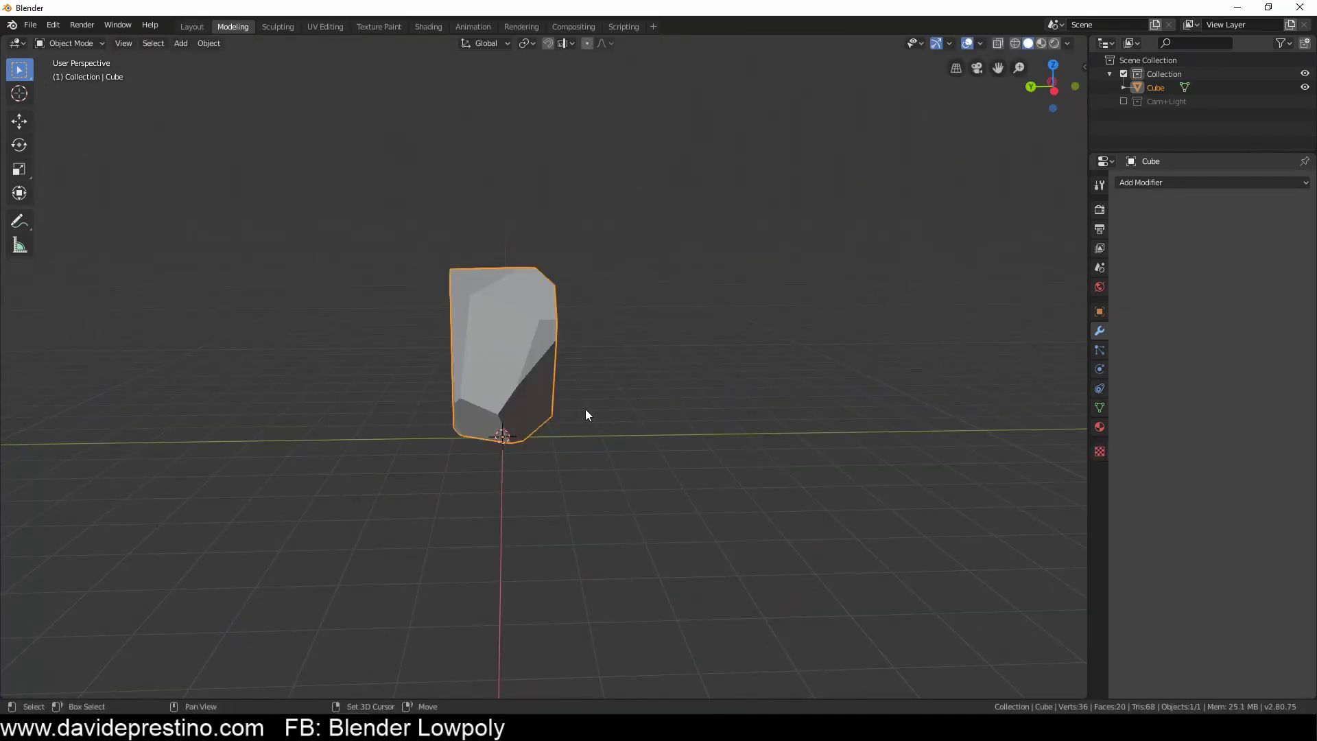
# Step: Reshape a second rock copy by scaling and soft-moving randomly selected vertices
pyautogui.press('a')
pyautogui.click(197, 42)
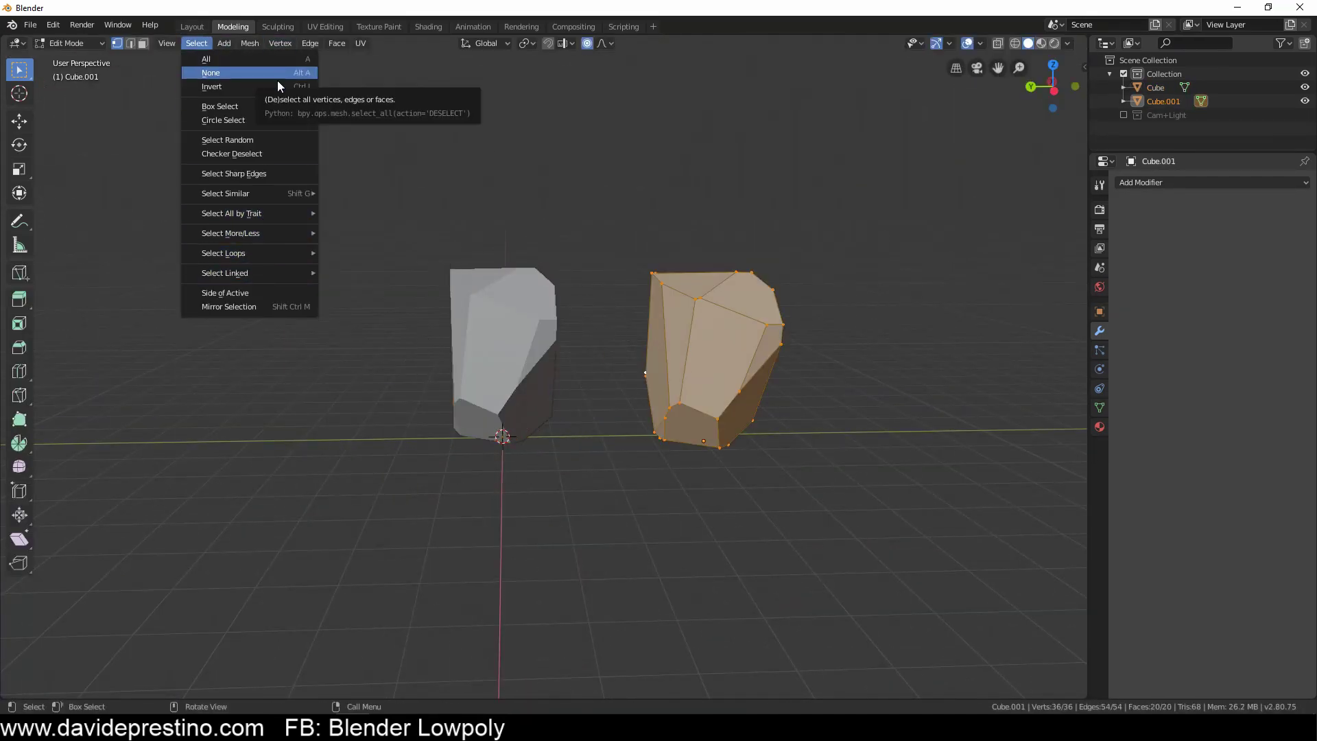
pyautogui.click(292, 139)
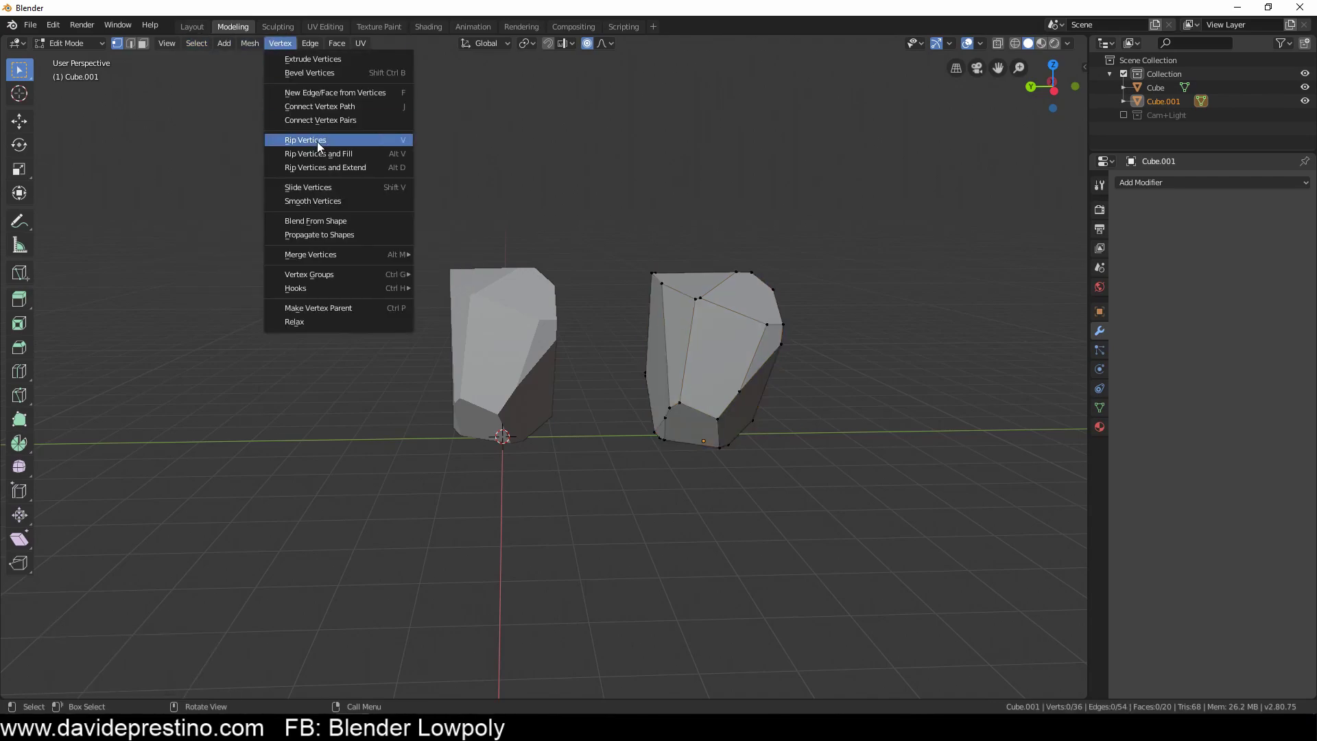
pyautogui.click(902, 316)
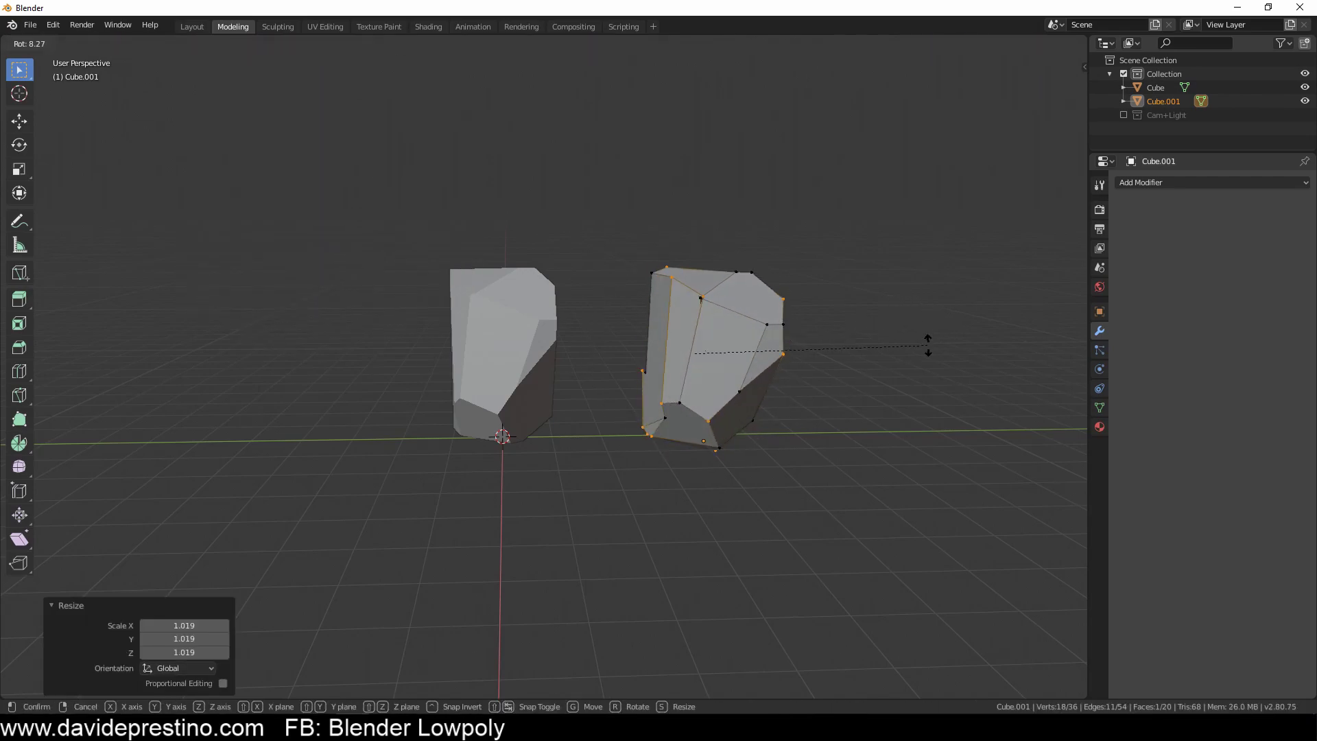
pyautogui.moveTo(929, 344)
pyautogui.mouseDown(button='middle')
pyautogui.moveTo(617, 435)
pyautogui.moveTo(837, 430)
pyautogui.mouseUp(button='middle')
pyautogui.press('g')
pyautogui.click(720, 439)
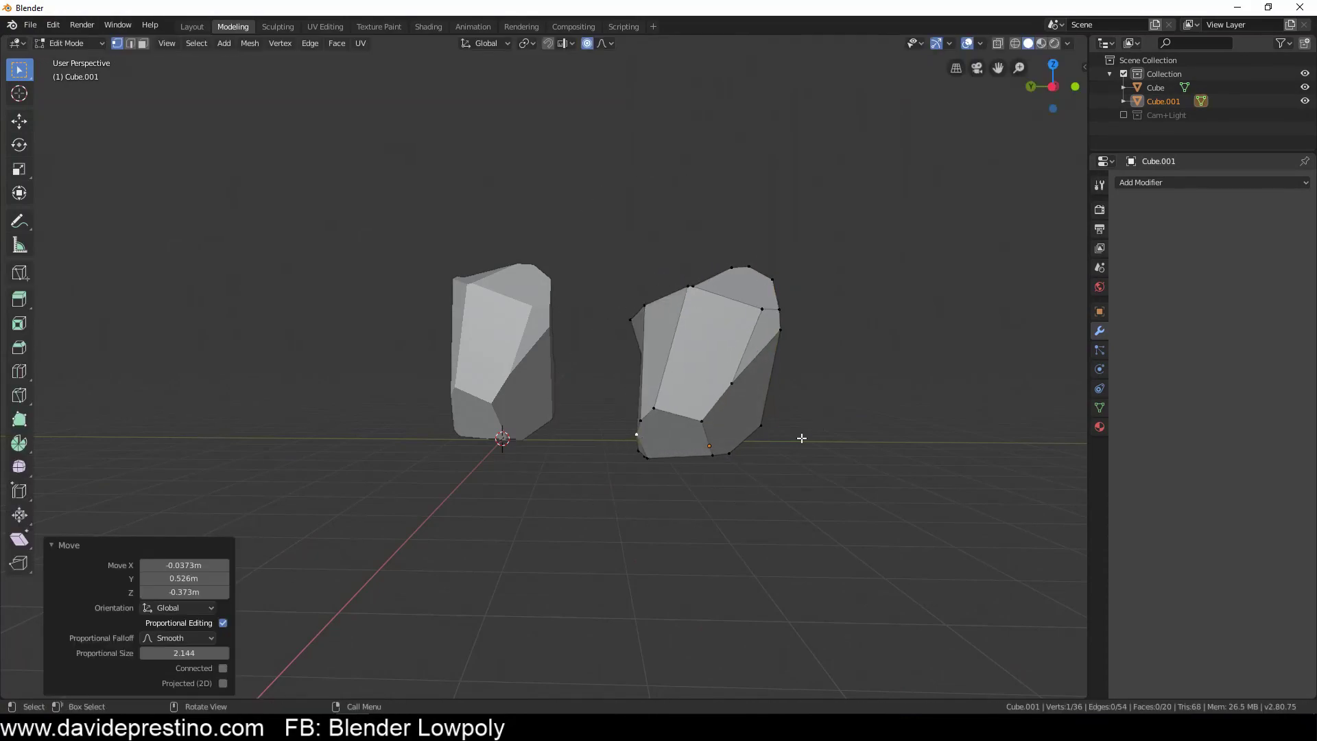
pyautogui.press('g')
pyautogui.click(381, 271)
# Step: Duplicate the right-hand rock as a third rock placed apart from the others
pyautogui.press('Tab')
pyautogui.moveTo(380, 271); pyautogui.dragTo(496, 372, button='middle')
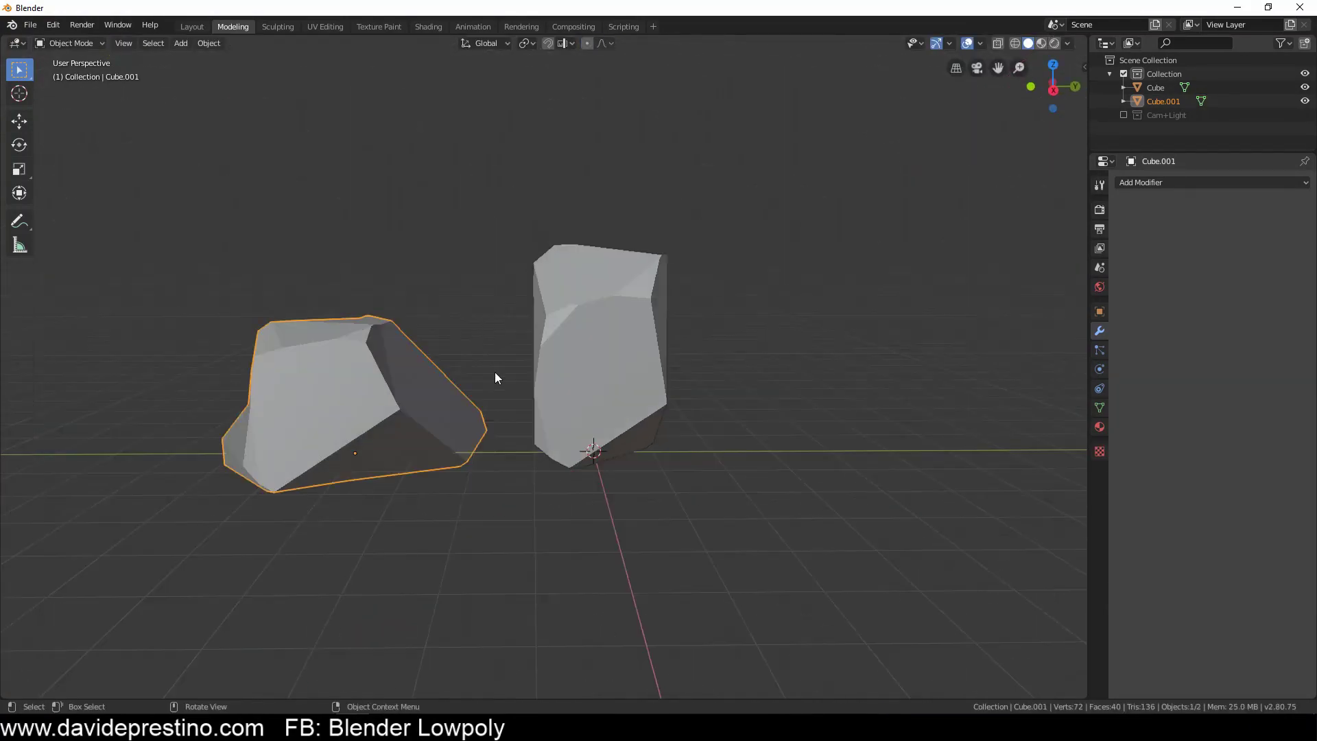
pyautogui.click(583, 350)
pyautogui.hotkey('shift', 'd')
pyautogui.click(653, 392)
# Step: Stretch the original rock taller with a proportional vertex pull, then move all three rocks 12.1 m along Y
pyautogui.click(535, 439)
pyautogui.moveTo(535, 439); pyautogui.dragTo(557, 242, button='middle')
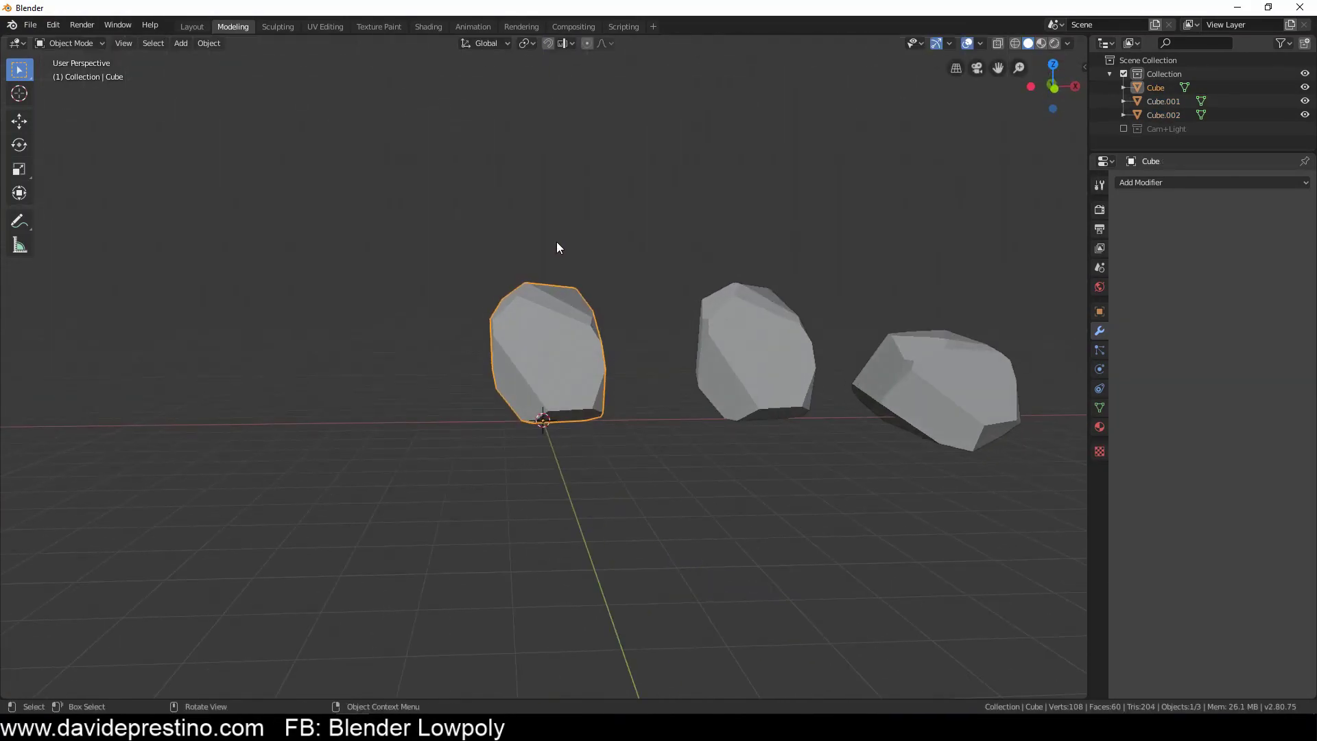
pyautogui.press('z')
pyautogui.click(480, 322)
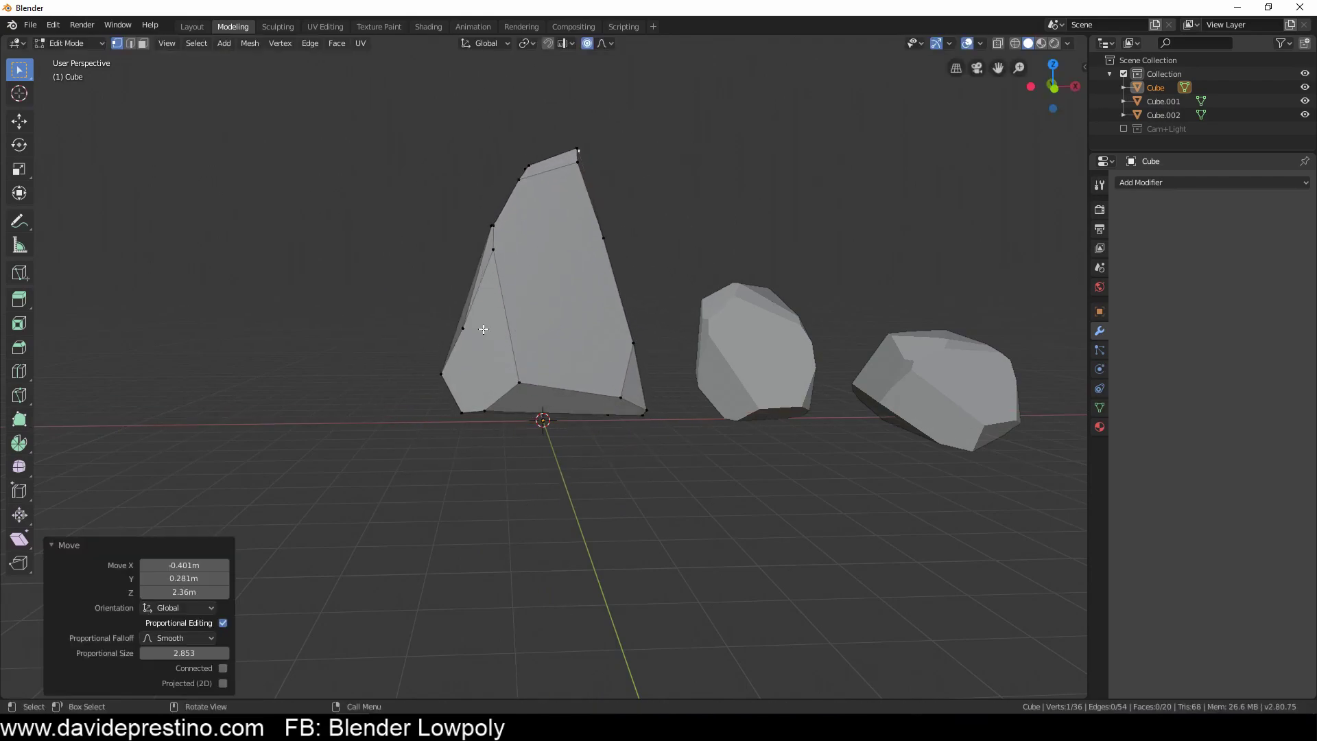
pyautogui.moveTo(480, 322); pyautogui.dragTo(541, 383, button='middle')
pyautogui.press('g')
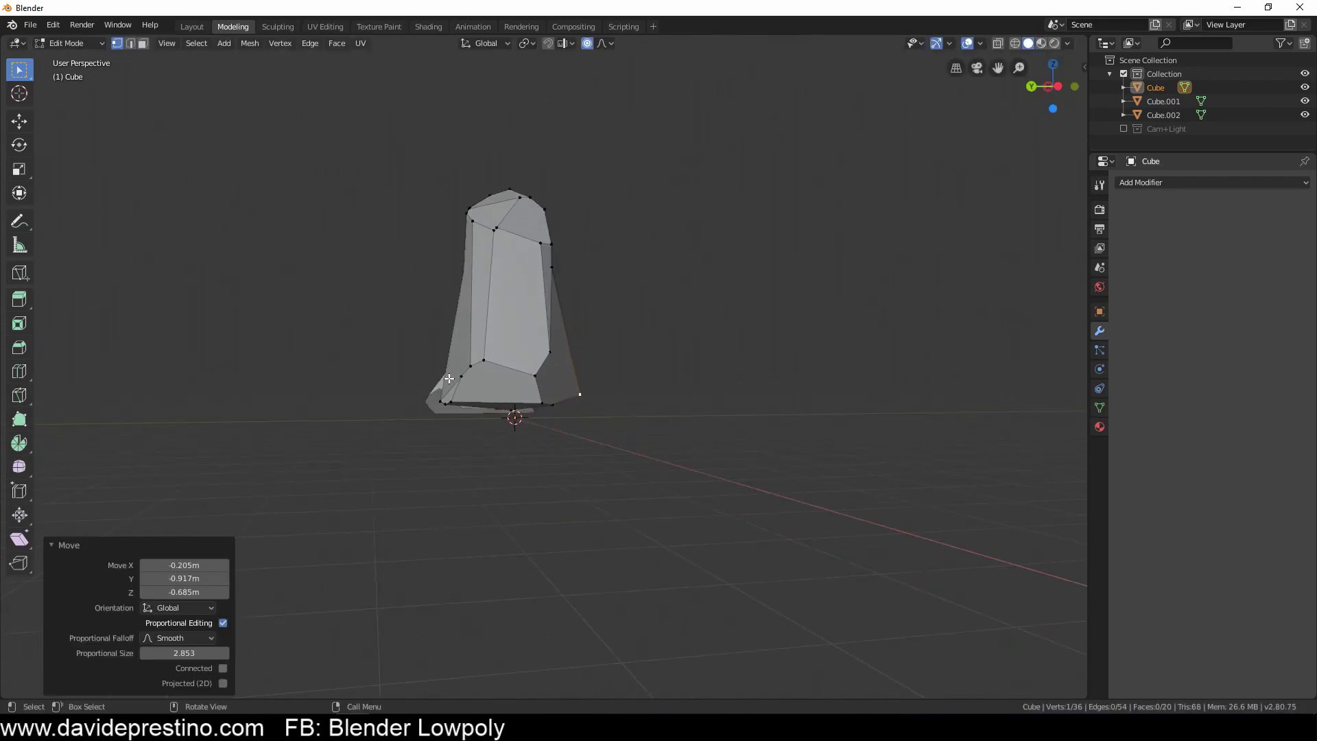
pyautogui.press('Tab')
pyautogui.moveTo(573, 431)
pyautogui.mouseDown(button='middle')
pyautogui.moveTo(118, 422)
pyautogui.moveTo(262, 341)
pyautogui.moveTo(462, 491)
pyautogui.mouseUp(button='middle')
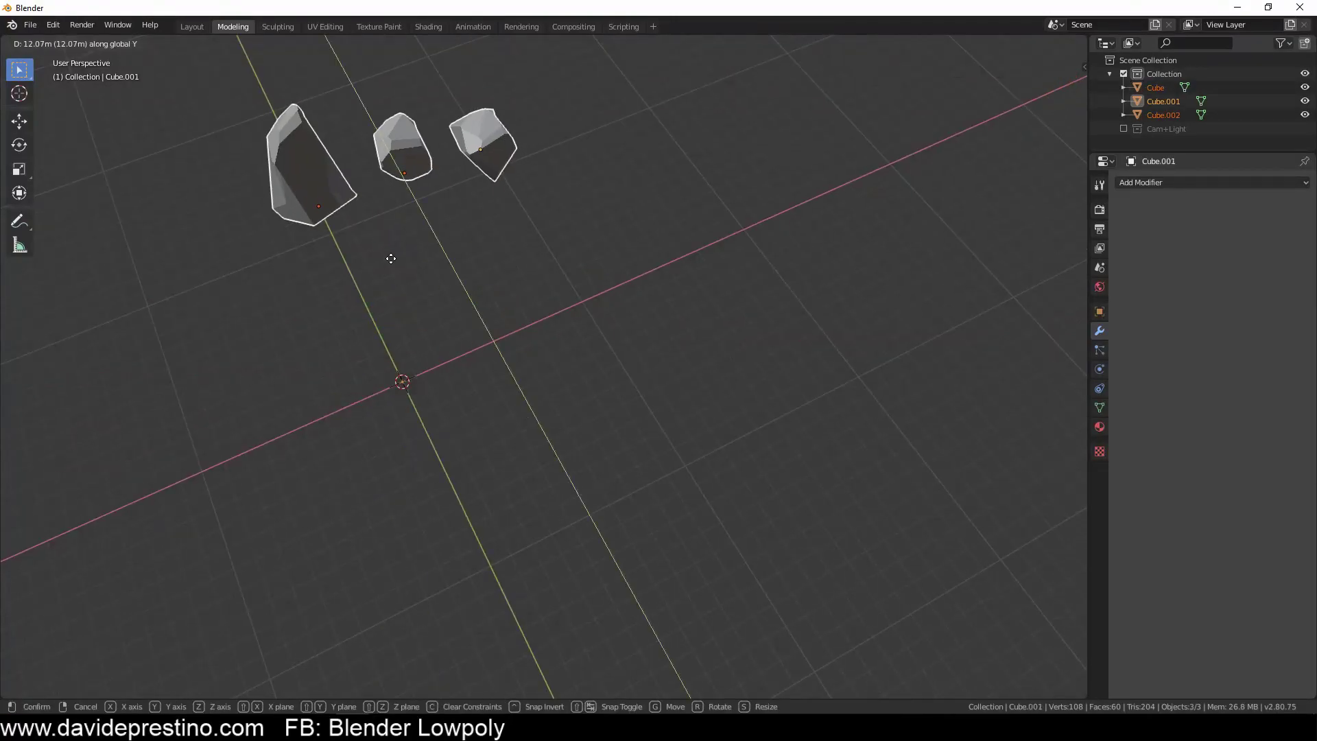
pyautogui.click(411, 377)
# Step: Add a new cylinder and select its bottom face in face mode
pyautogui.scroll(3, 411, 377)
pyautogui.hotkey('shift', 'a')
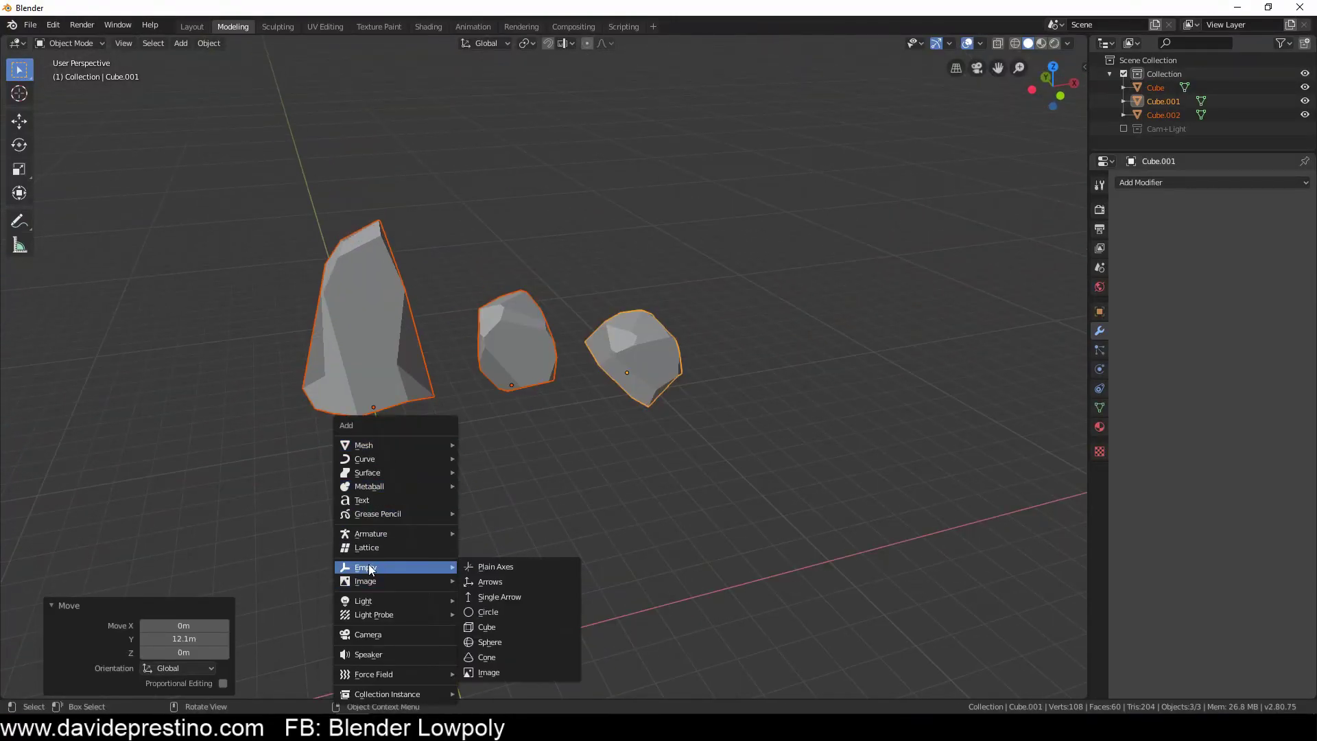
pyautogui.click(487, 521)
pyautogui.moveTo(500, 235); pyautogui.dragTo(480, 343, button='middle')
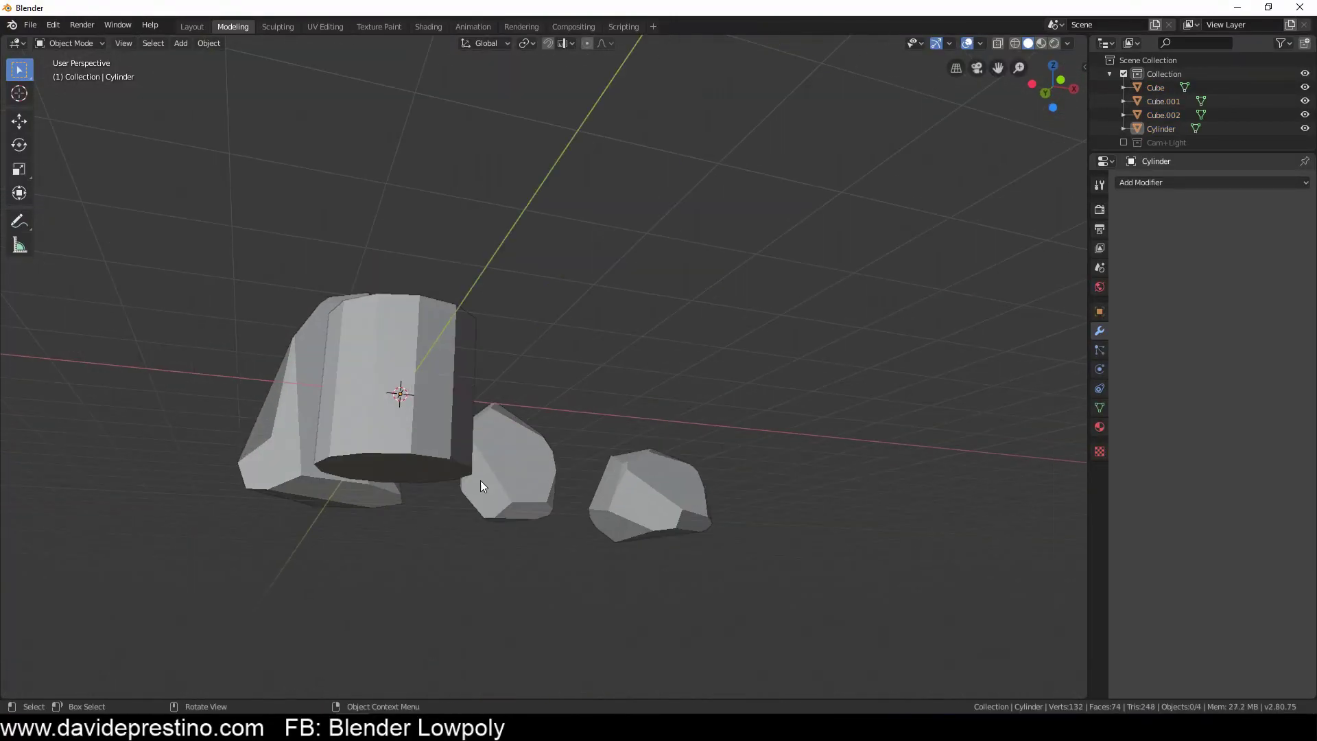
pyautogui.press('Tab')
pyautogui.press('3')
pyautogui.click(425, 470)
pyautogui.keyDown('ctrl'); pyautogui.scroll(4, 1082, 170); pyautogui.keyUp('ctrl')
pyautogui.press('Tab')
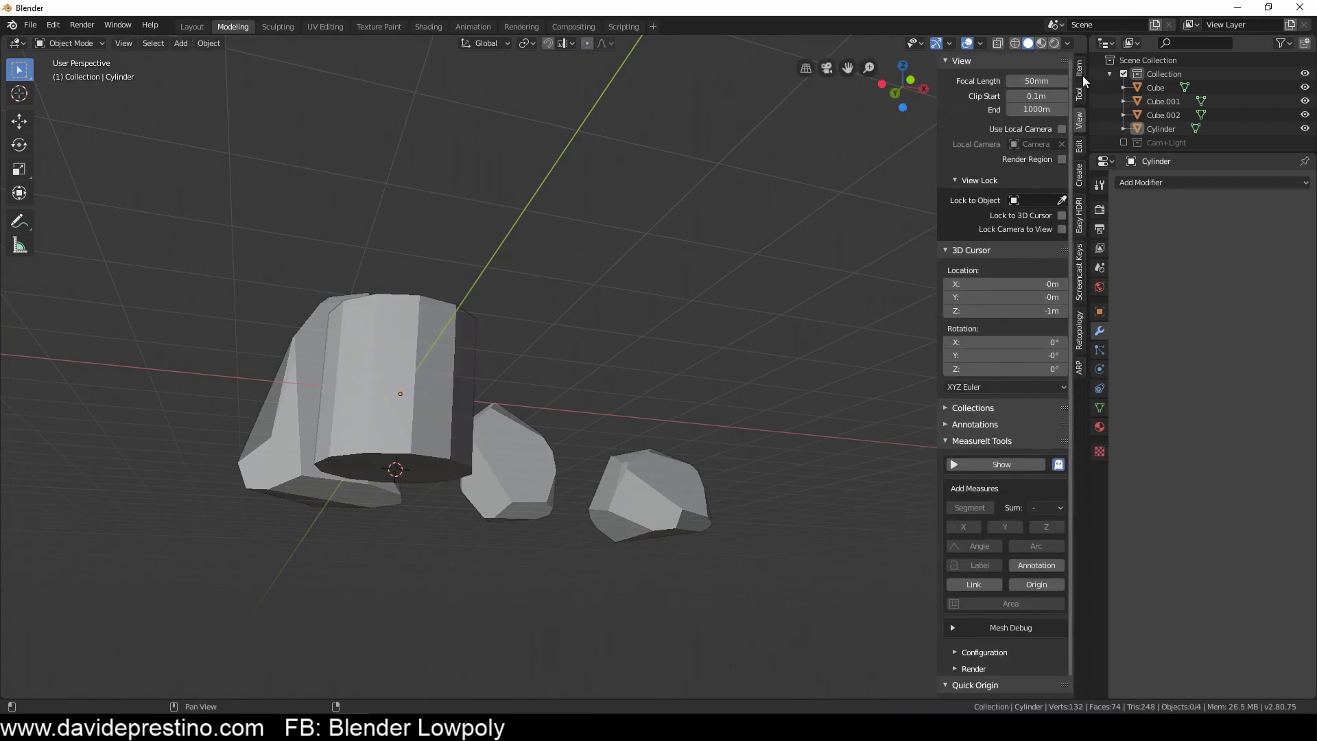
pyautogui.moveTo(435, 408); pyautogui.dragTo(921, 18, button='middle')
pyautogui.press('Tab')
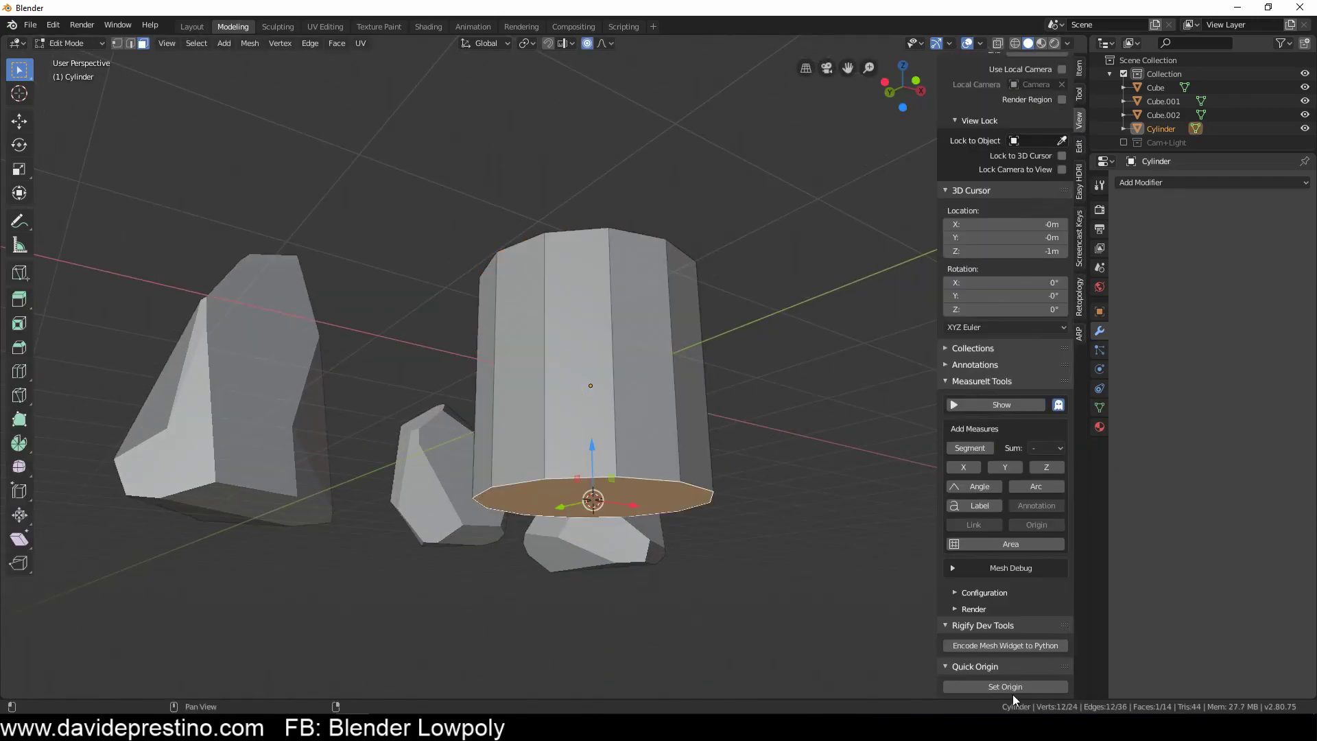
pyautogui.press('Tab')
# Step: Set the cylinder's origin to its base, scale it to about double, and add a mid-height edge loop
pyautogui.press('KP_1')
pyautogui.click(483, 314)
pyautogui.click(319, 473)
pyautogui.press('s')
pyautogui.click(563, 311)
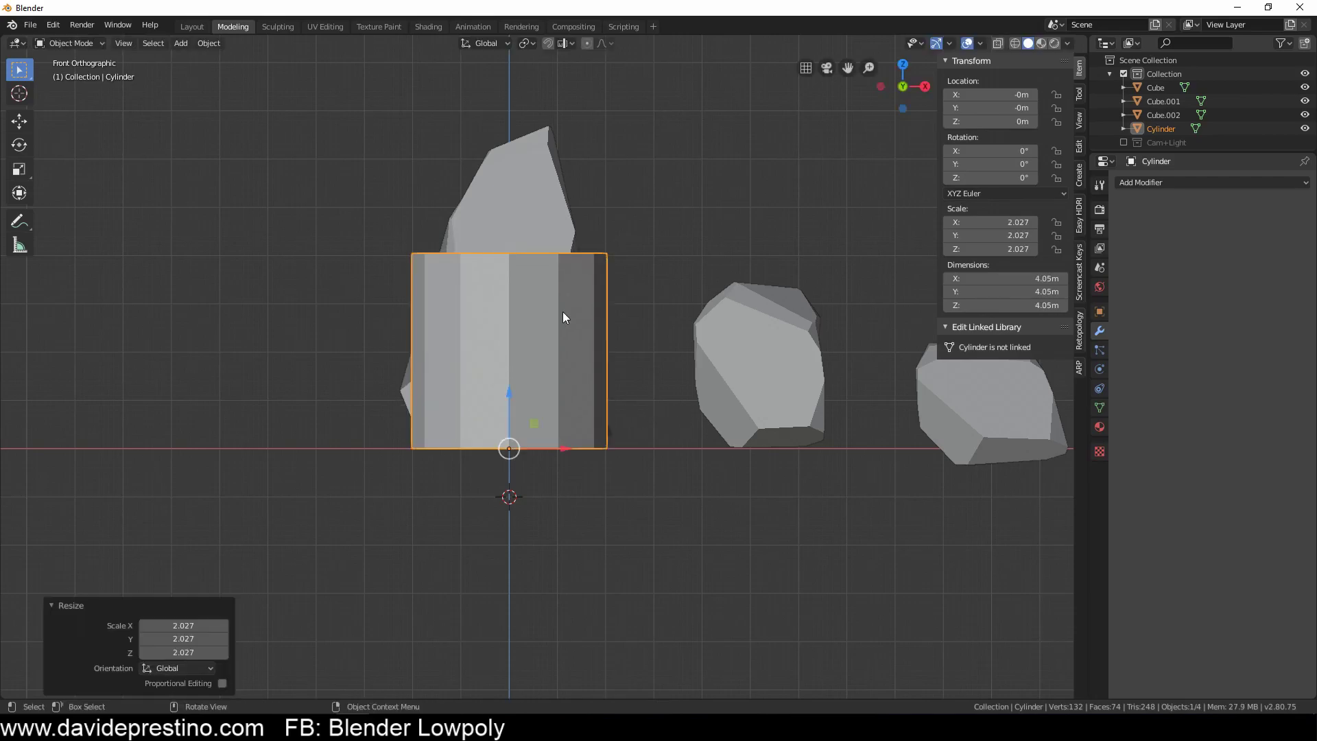
pyautogui.press('Tab')
pyautogui.moveTo(563, 311); pyautogui.dragTo(618, 343, button='middle')
pyautogui.hotkey('ctrl', 'r')
pyautogui.click(809, 417)
# Step: Extrude the top face in place and widen it into the flared roof edge
pyautogui.keyDown('alt'); pyautogui.click(659, 323); pyautogui.keyUp('alt')
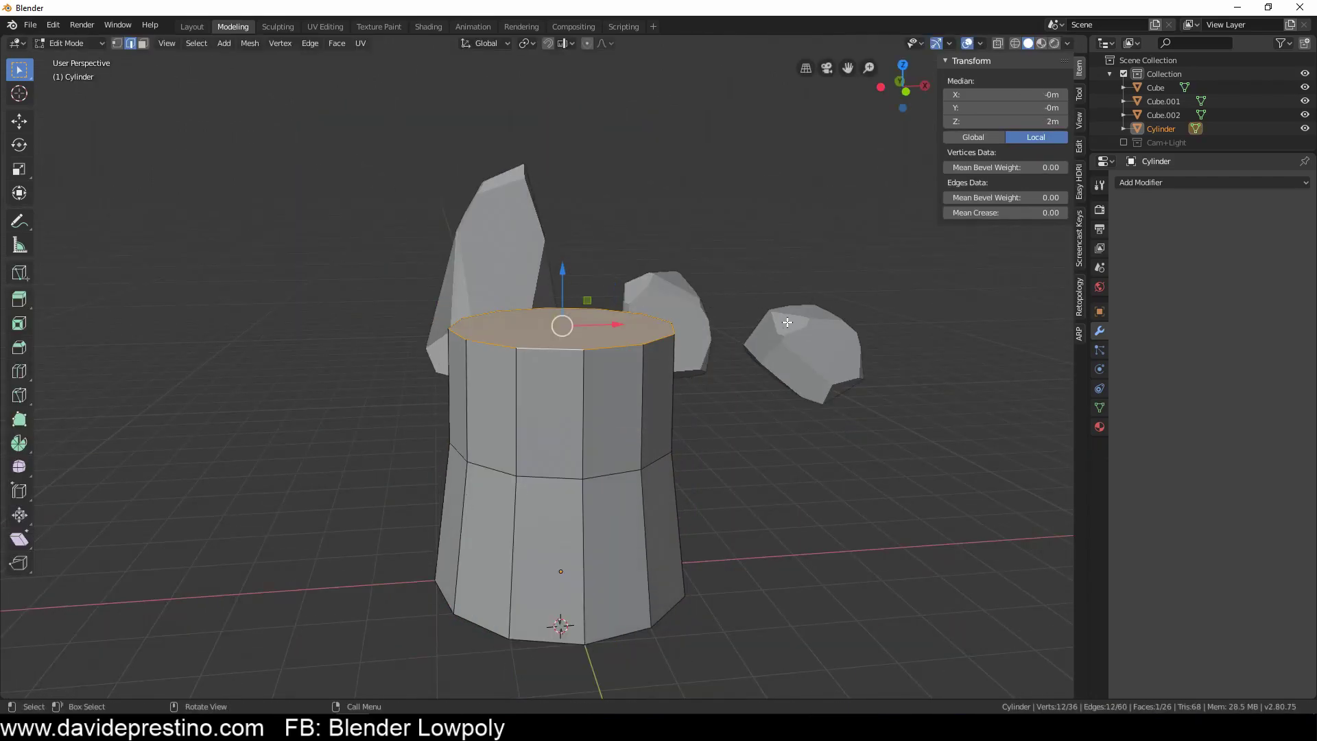
pyautogui.click(663, 575)
pyautogui.click(570, 330)
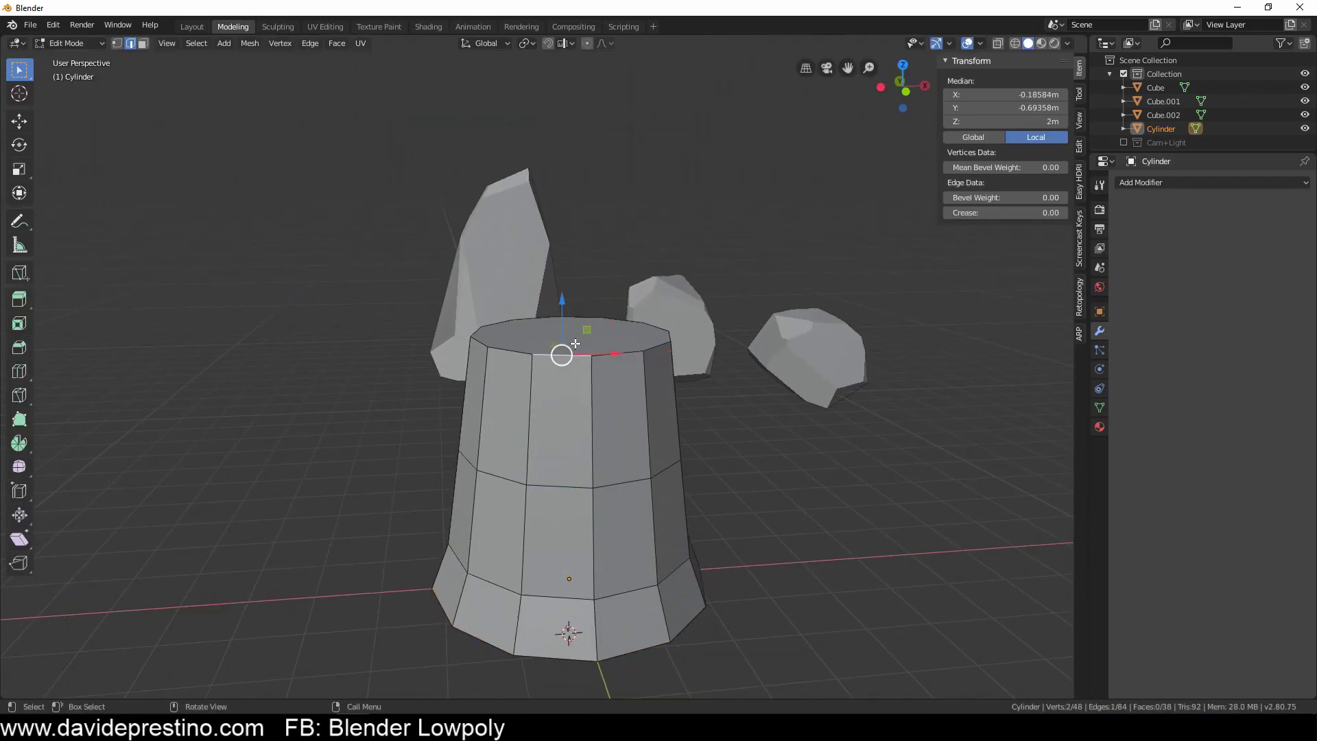
pyautogui.press('e')
pyautogui.press('Escape')
pyautogui.press('s')
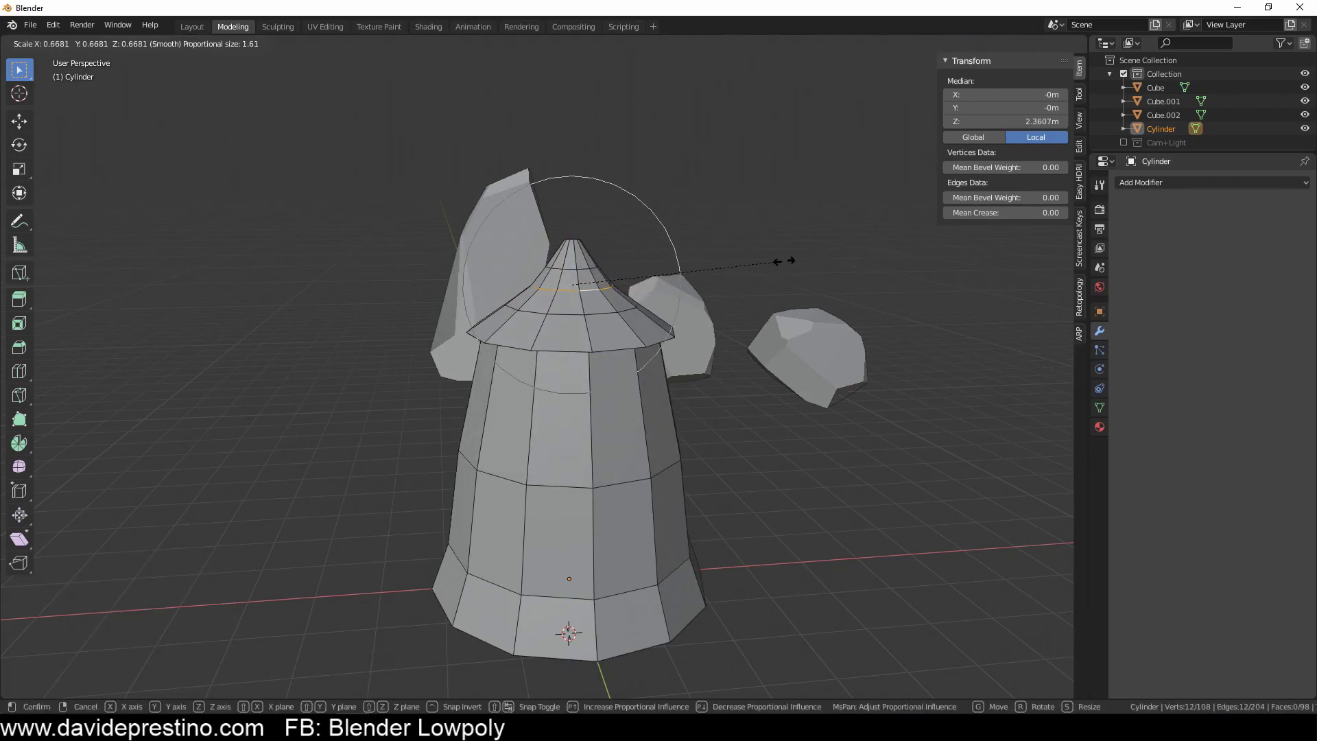
pyautogui.click(847, 412)
# Step: Delete the cylinder's bottom face and add a centred loop cut midway up
pyautogui.moveTo(847, 412)
pyautogui.mouseDown(button='middle')
pyautogui.moveTo(605, 353)
pyautogui.moveTo(591, 259)
pyautogui.mouseUp(button='middle')
pyautogui.click(606, 353)
pyautogui.press('x')
pyautogui.click(597, 382)
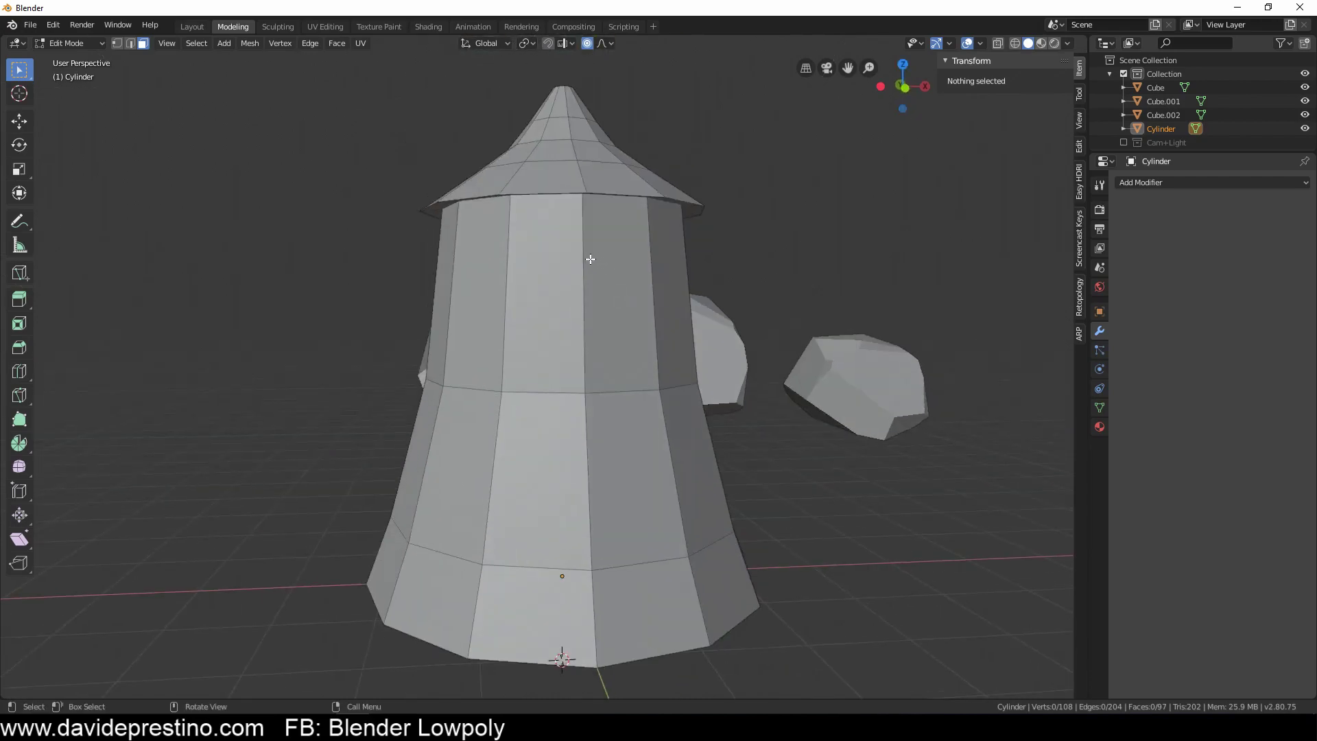
pyautogui.hotkey('ctrl', 'r')
pyautogui.click(635, 270)
pyautogui.rightClick(634, 270)
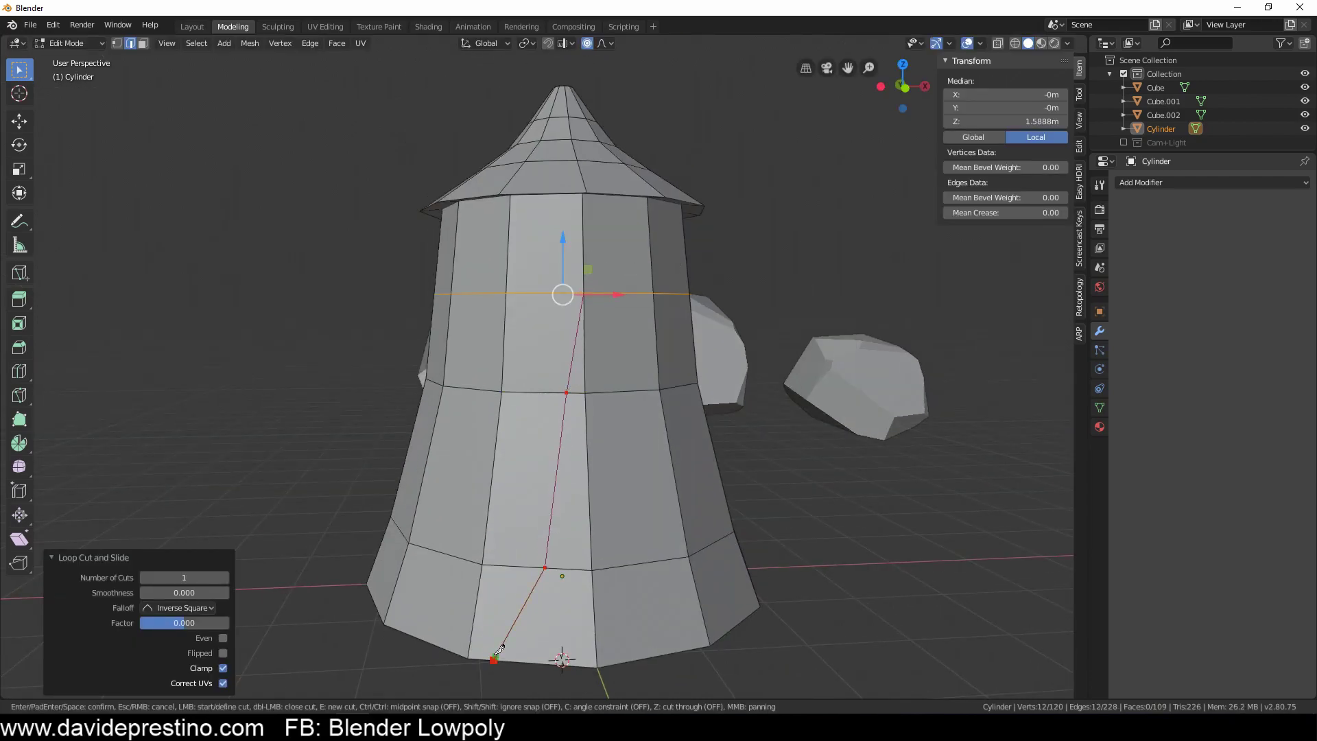
# Step: Knife a vertical cut down the tower's side and return to Object Mode
pyautogui.click(549, 392)
pyautogui.click(490, 659)
pyautogui.press('Return')
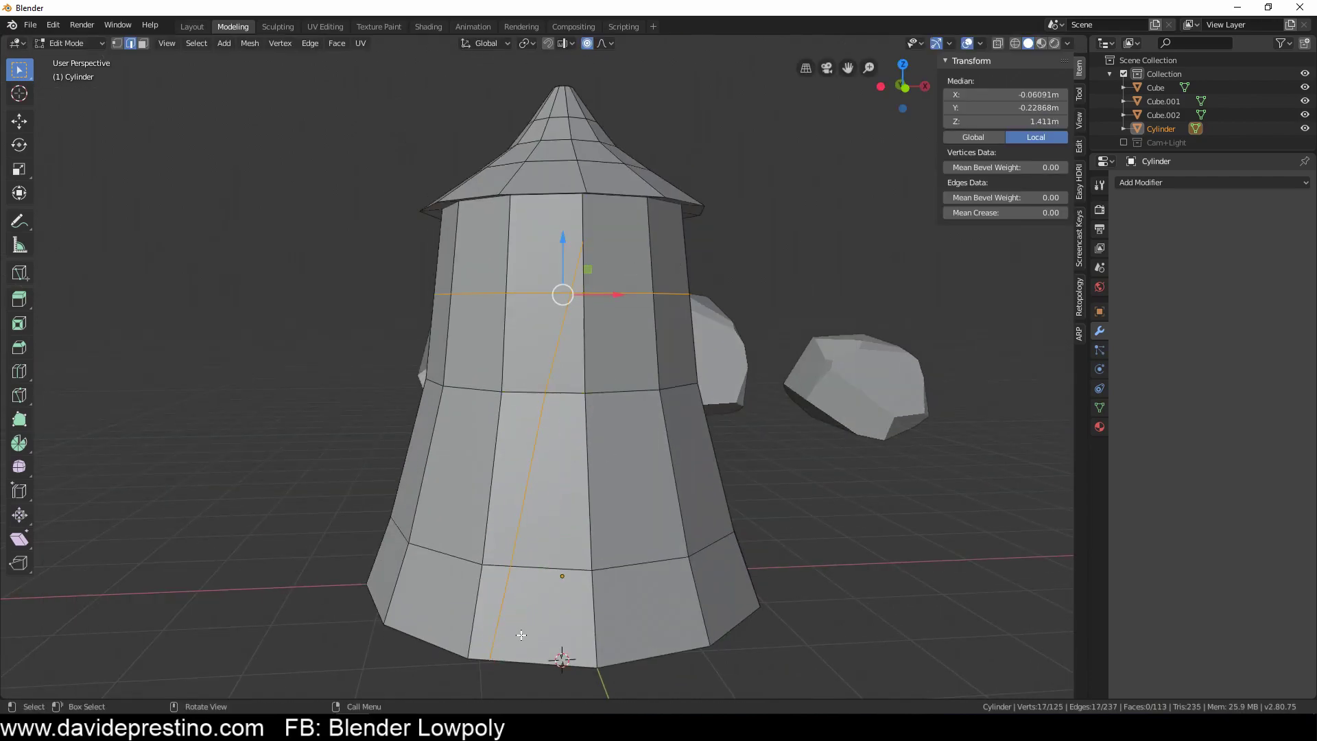
pyautogui.click(719, 642)
pyautogui.press('Return')
pyautogui.moveTo(719, 641)
pyautogui.mouseDown(button='middle')
pyautogui.moveTo(529, 280)
pyautogui.moveTo(556, 258)
pyautogui.moveTo(412, 480)
pyautogui.moveTo(608, 360)
pyautogui.mouseUp(button='middle')
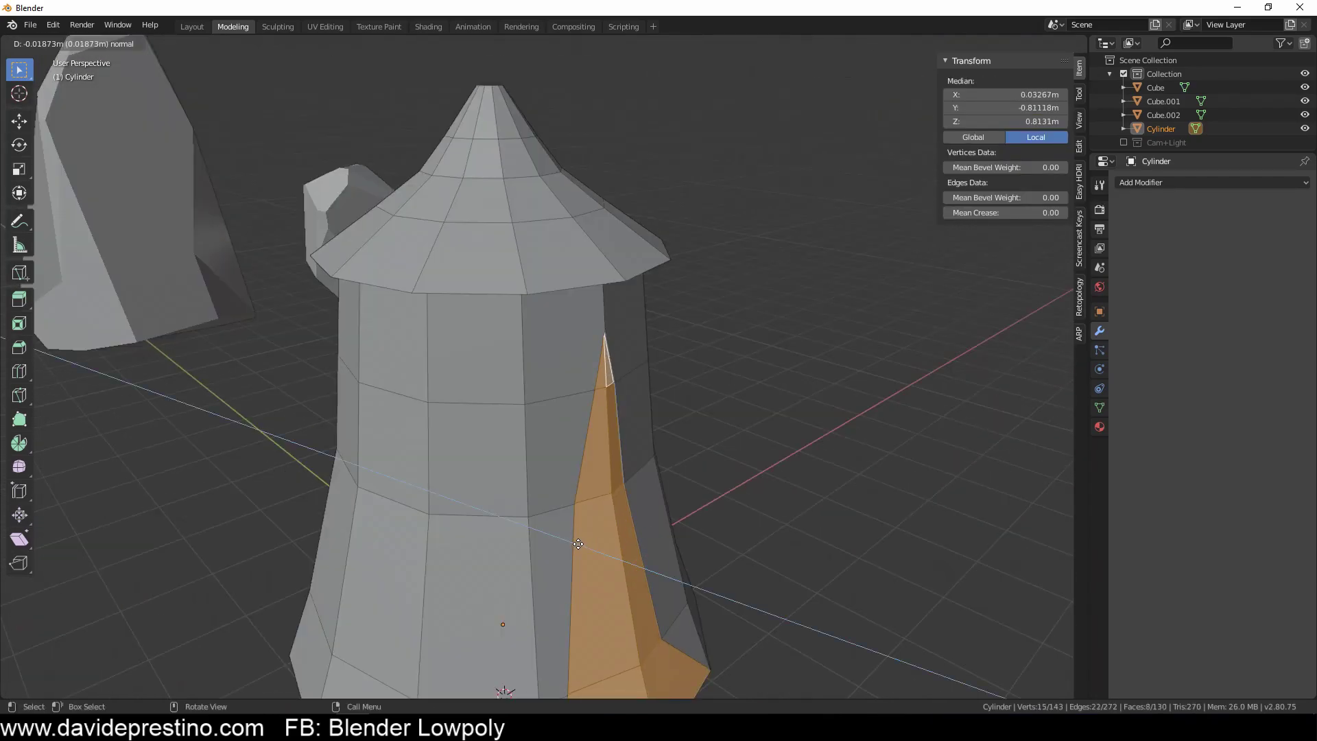
pyautogui.press('Tab')
pyautogui.rightClick(533, 315)
pyautogui.press('Escape')
pyautogui.moveTo(533, 314)
pyautogui.mouseDown(button='middle')
pyautogui.moveTo(596, 316)
pyautogui.moveTo(431, 334)
pyautogui.moveTo(704, 314)
pyautogui.mouseUp(button='middle')
pyautogui.press('Tab')
# Step: Extrude the roof's lower rim edges downward and inward into drooping eaves
pyautogui.press('e')
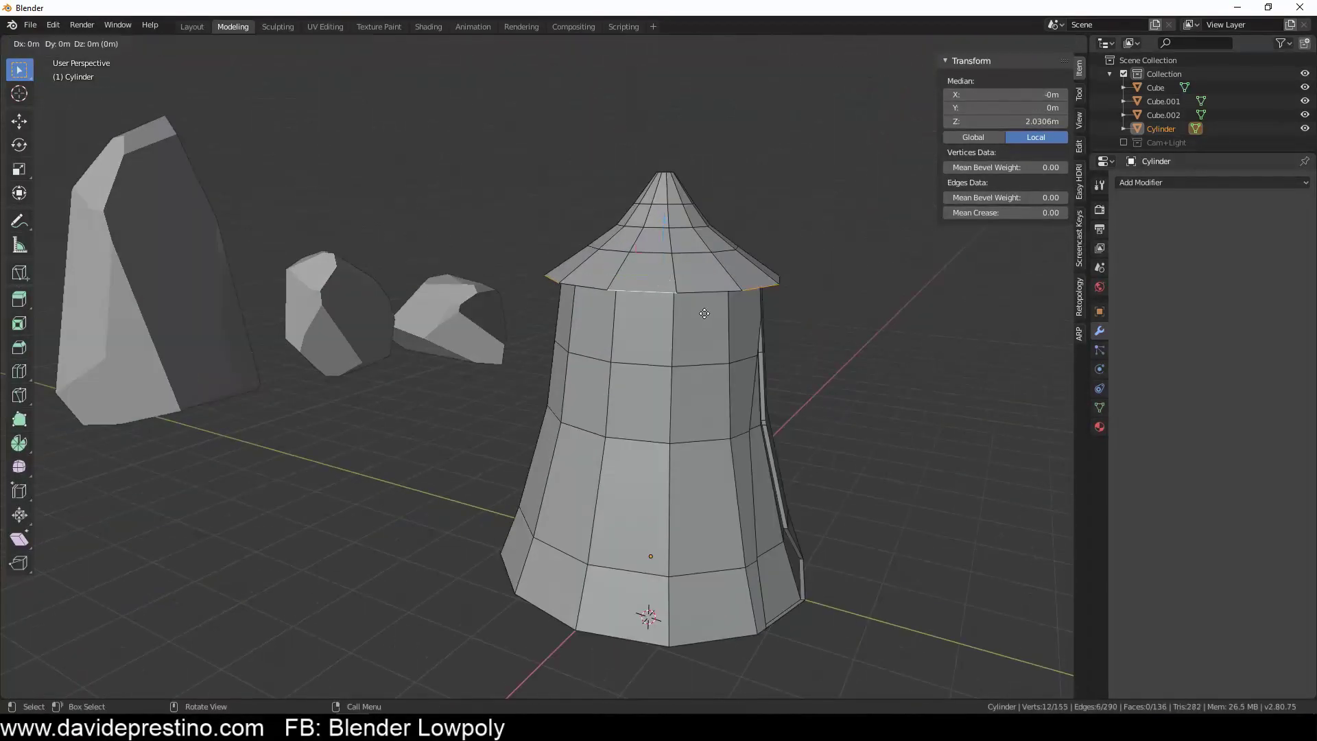
pyautogui.click(706, 348)
pyautogui.press('e')
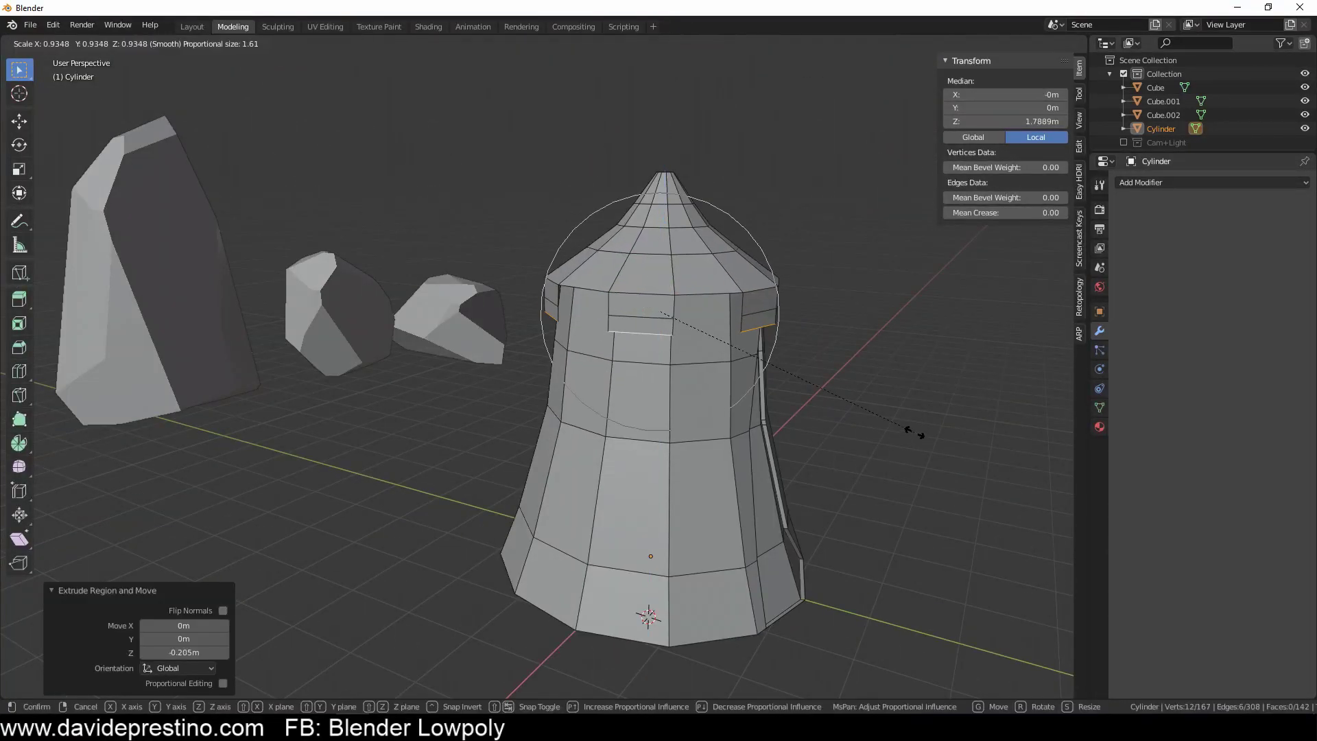
pyautogui.click(838, 413)
pyautogui.press('e')
pyautogui.moveTo(745, 392)
pyautogui.mouseDown(button='middle')
pyautogui.moveTo(521, 423)
pyautogui.moveTo(686, 315)
pyautogui.mouseUp(button='middle')
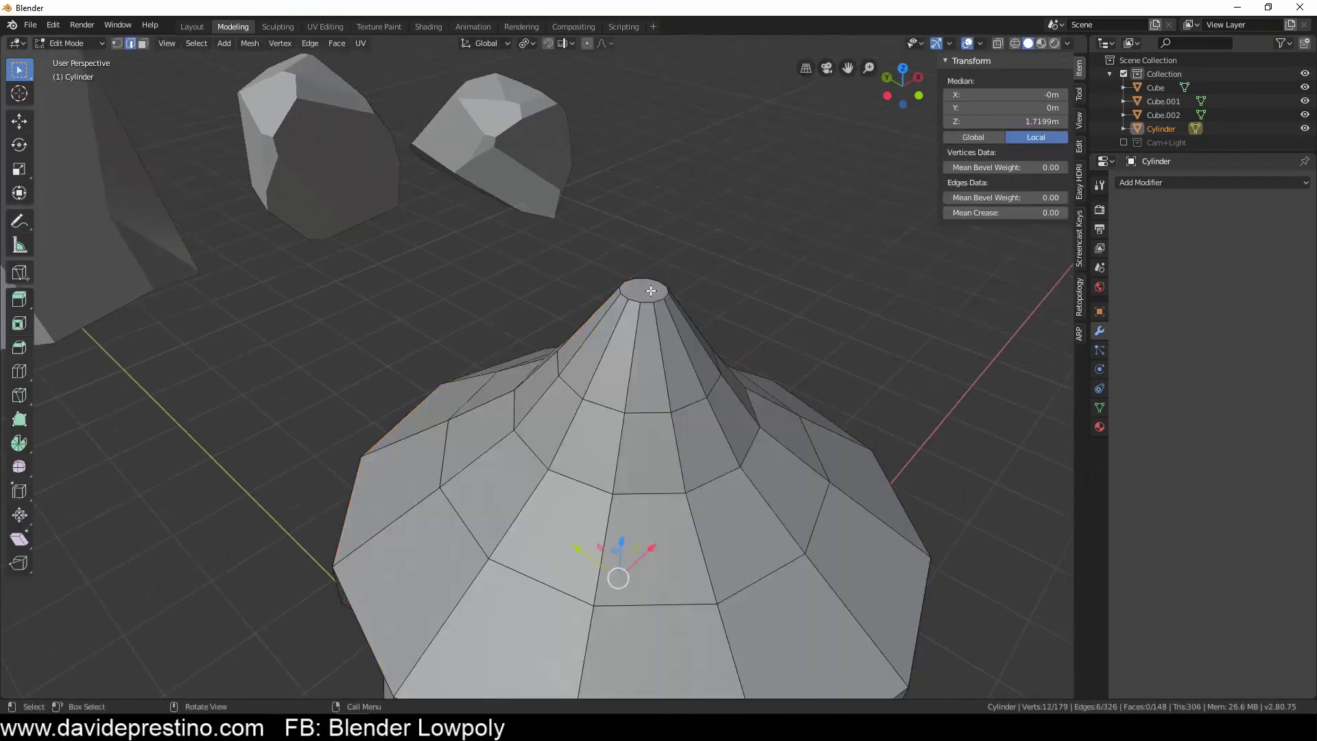
# Step: Extrude the roof tip in place and shrink it into a spike
pyautogui.press('e')
pyautogui.press('Escape')
pyautogui.press('s')
pyautogui.press('Tab')
pyautogui.moveTo(778, 150)
pyautogui.mouseDown(button='middle')
pyautogui.moveTo(603, 433)
pyautogui.moveTo(495, 465)
pyautogui.moveTo(205, 309)
pyautogui.mouseUp(button='middle')
# Step: Squash the tower vertically and move it −7.2 m along X
pyautogui.press('s')
pyautogui.press('z')
pyautogui.click(495, 465)
pyautogui.press('g')
pyautogui.press('x')
pyautogui.click(444, 462)
# Step: Loop cut the spike and extrude a flag strip out from its top
pyautogui.press('Tab')
pyautogui.scroll(5, 445, 462)
pyautogui.hotkey('ctrl', 'r')
pyautogui.click(264, 275)
pyautogui.moveTo(264, 274); pyautogui.dragTo(188, 123, button='middle')
pyautogui.press('KP_1')
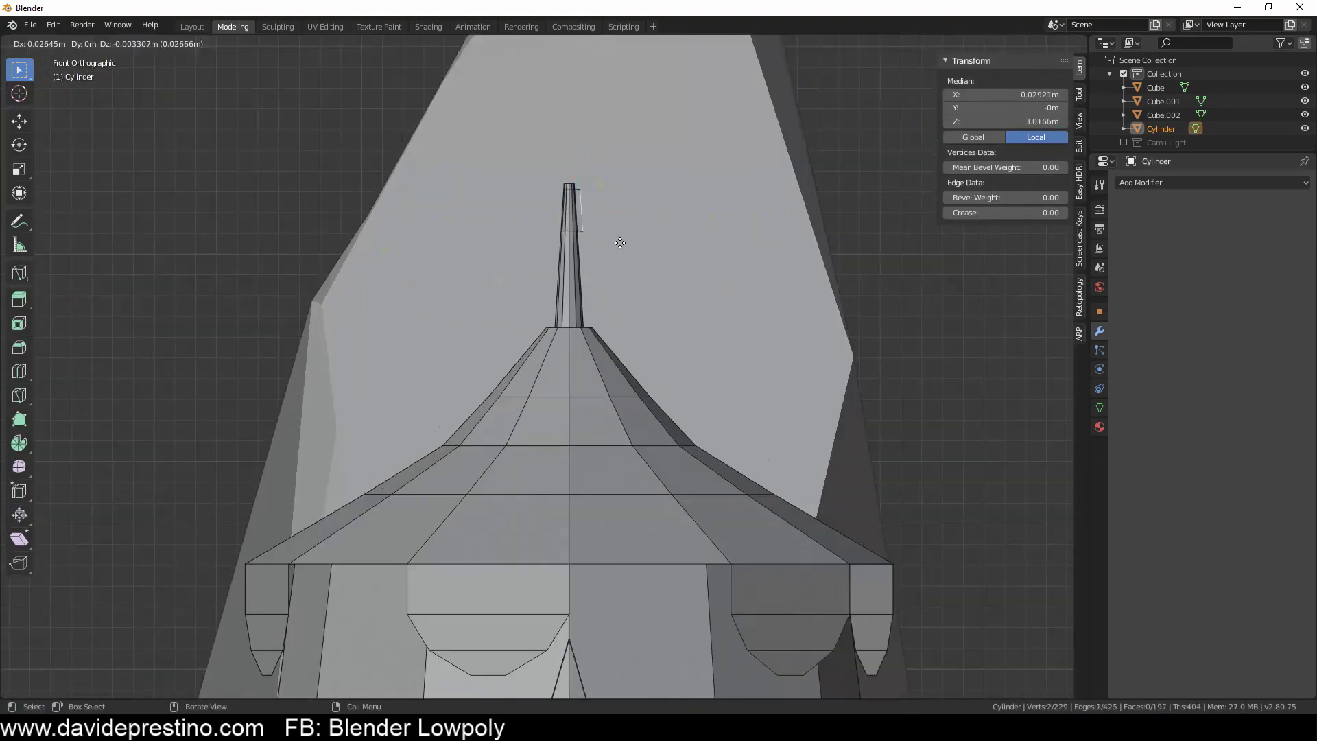
pyautogui.press('e')
# Step: Shape the flag by scaling its edges in height with S Z
pyautogui.press('Escape')
pyautogui.click(660, 240)
pyautogui.press('s')
pyautogui.press('z')
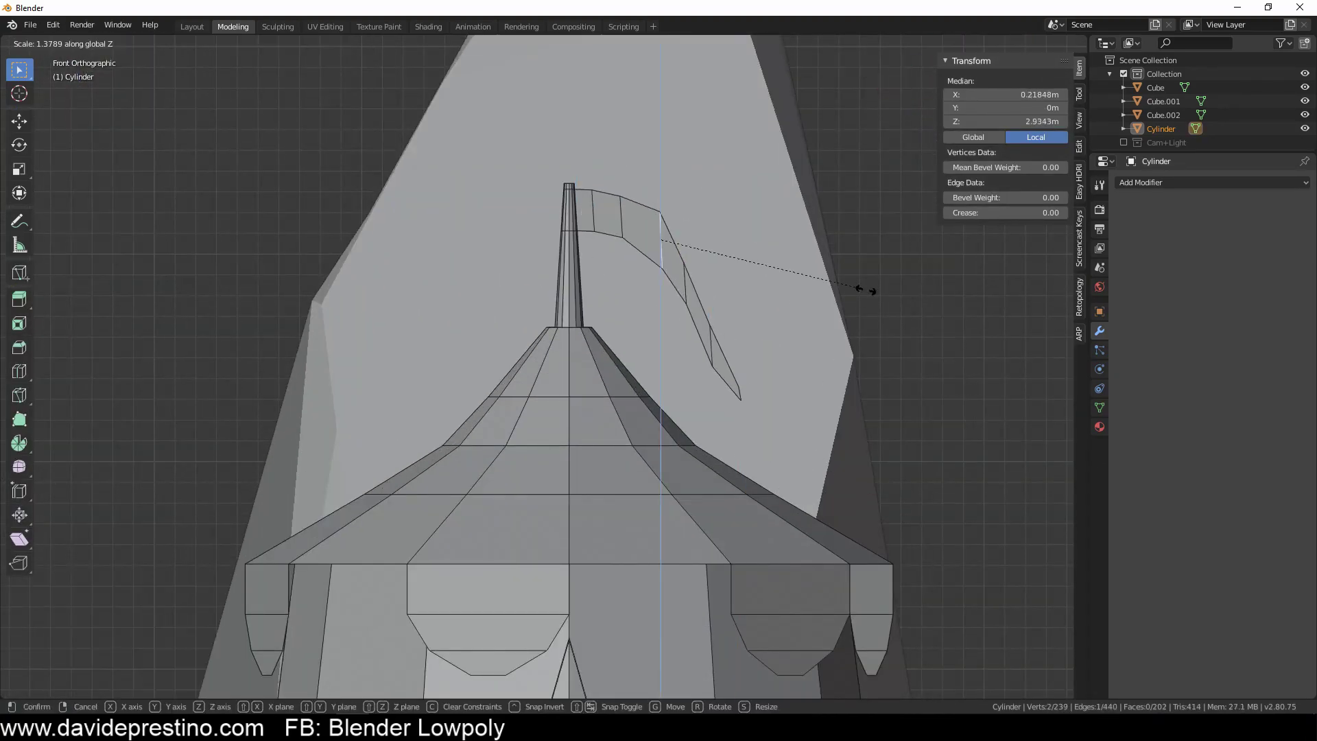
pyautogui.click(603, 232)
pyautogui.press('s')
pyautogui.press('z')
pyautogui.click(814, 215)
pyautogui.moveTo(815, 215); pyautogui.dragTo(396, 456, button='middle')
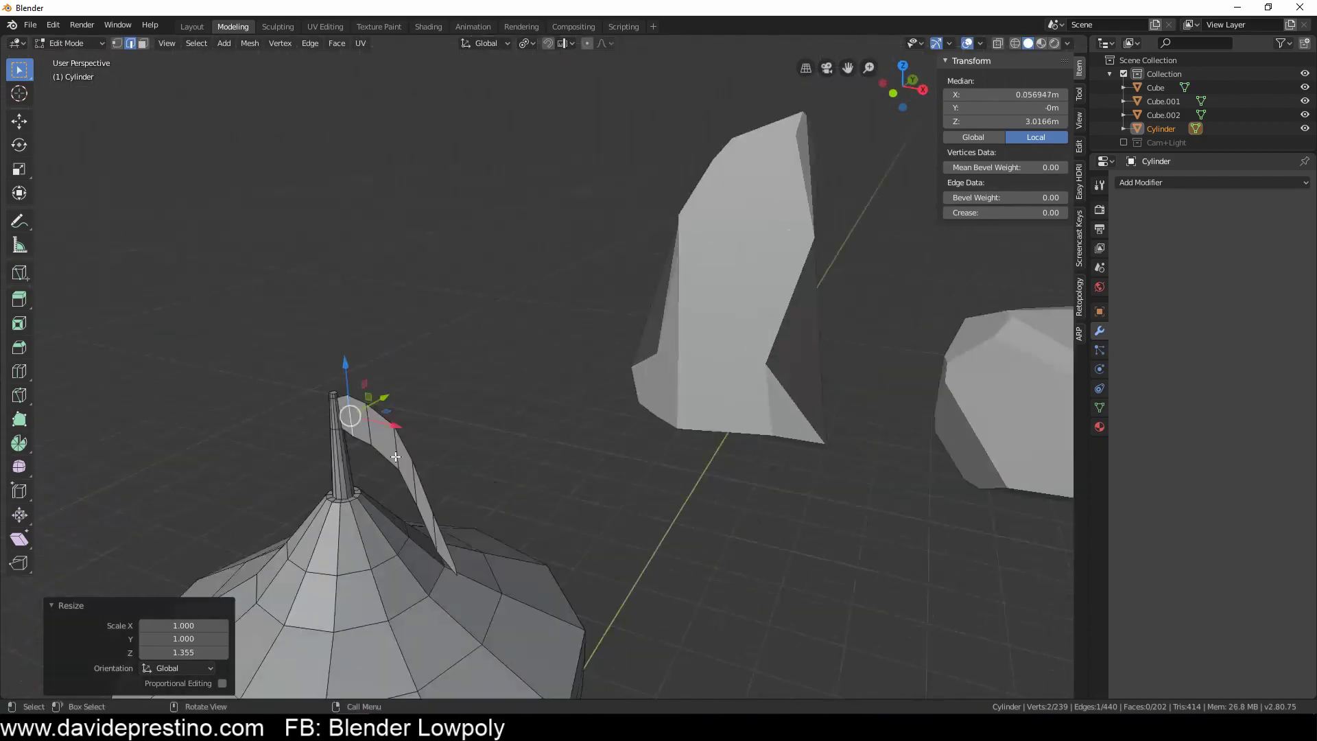
pyautogui.click(418, 436)
# Step: Bend the flag with a proportional move and return to Object Mode to view the tower
pyautogui.press('g')
pyautogui.press('Tab')
pyautogui.scroll(-5, 599, 410)
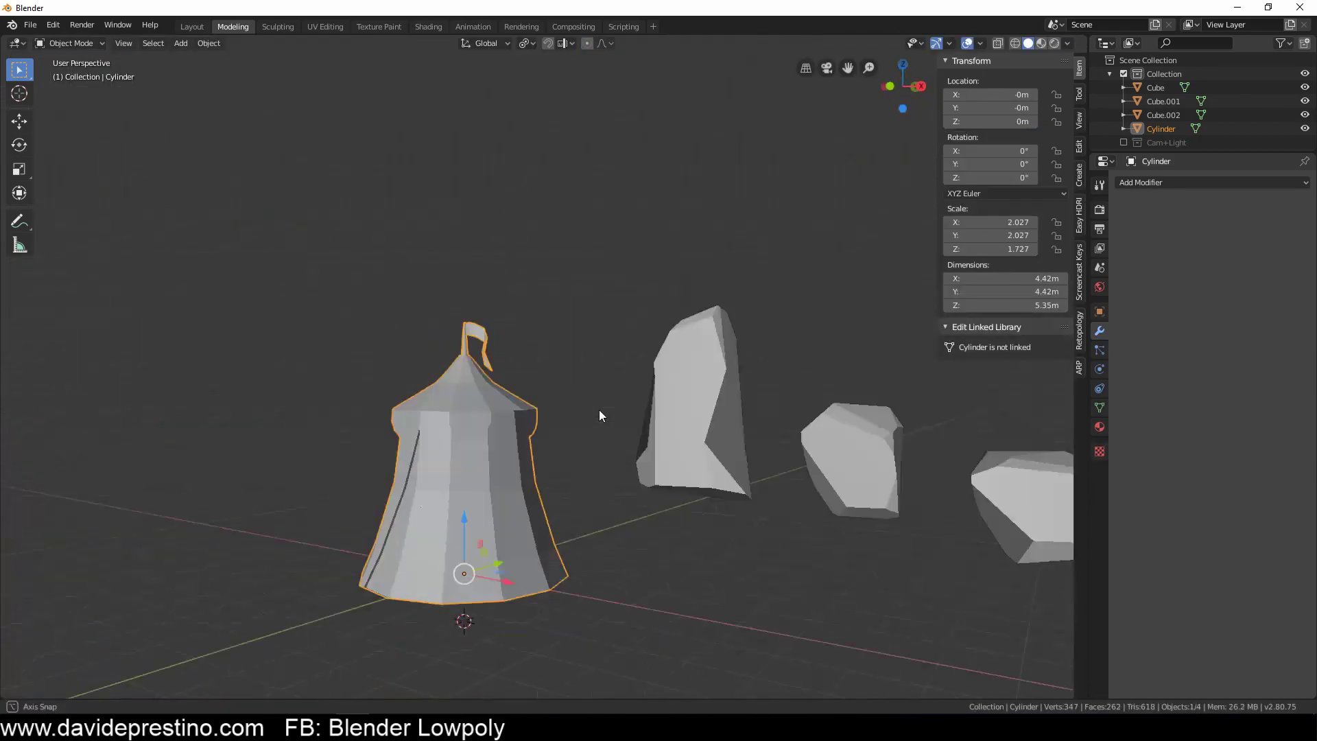
pyautogui.moveTo(599, 409); pyautogui.dragTo(492, 542, button='middle')
pyautogui.press('g')
pyautogui.click(439, 481)
pyautogui.moveTo(439, 481); pyautogui.dragTo(649, 401, button='middle')
# Step: Add a cylinder, scale it to about half, and move it vertically into a thin pole
pyautogui.hotkey('shift', 'a')
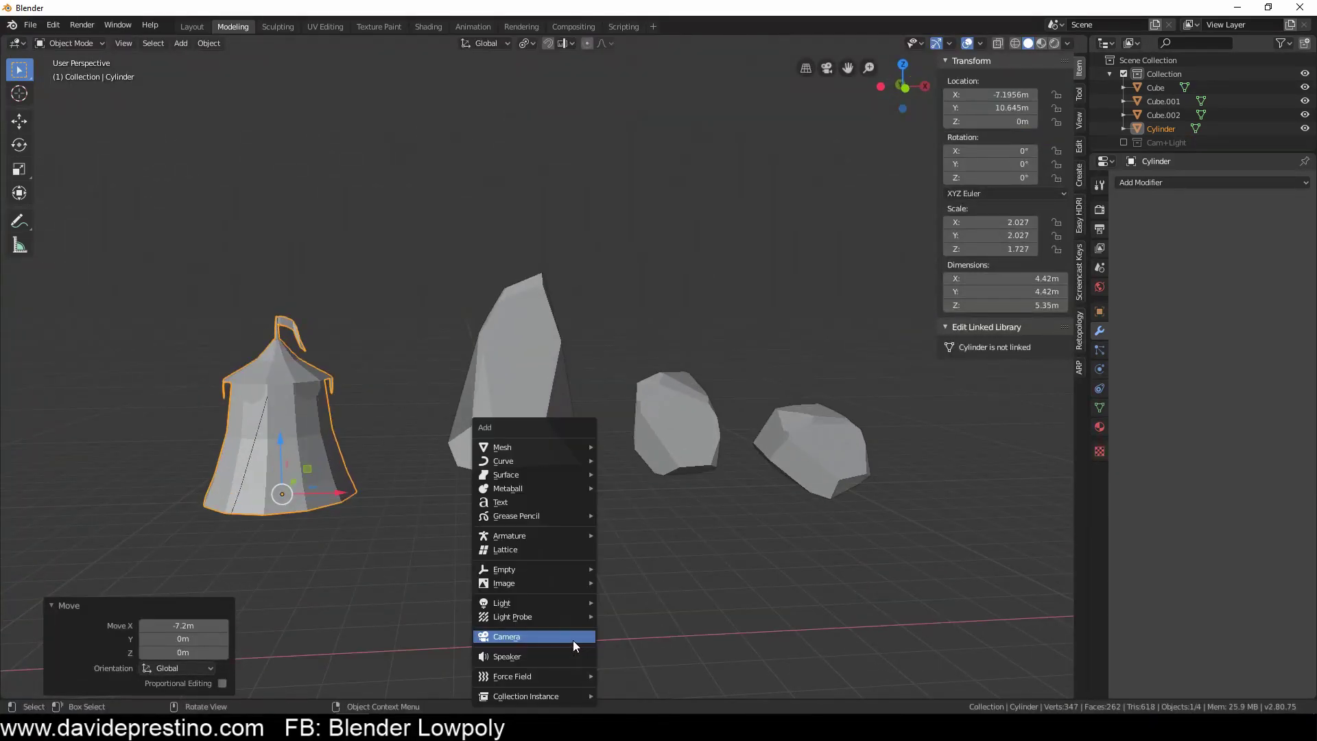
pyautogui.click(573, 640)
pyautogui.moveTo(573, 640); pyautogui.dragTo(575, 585, button='middle')
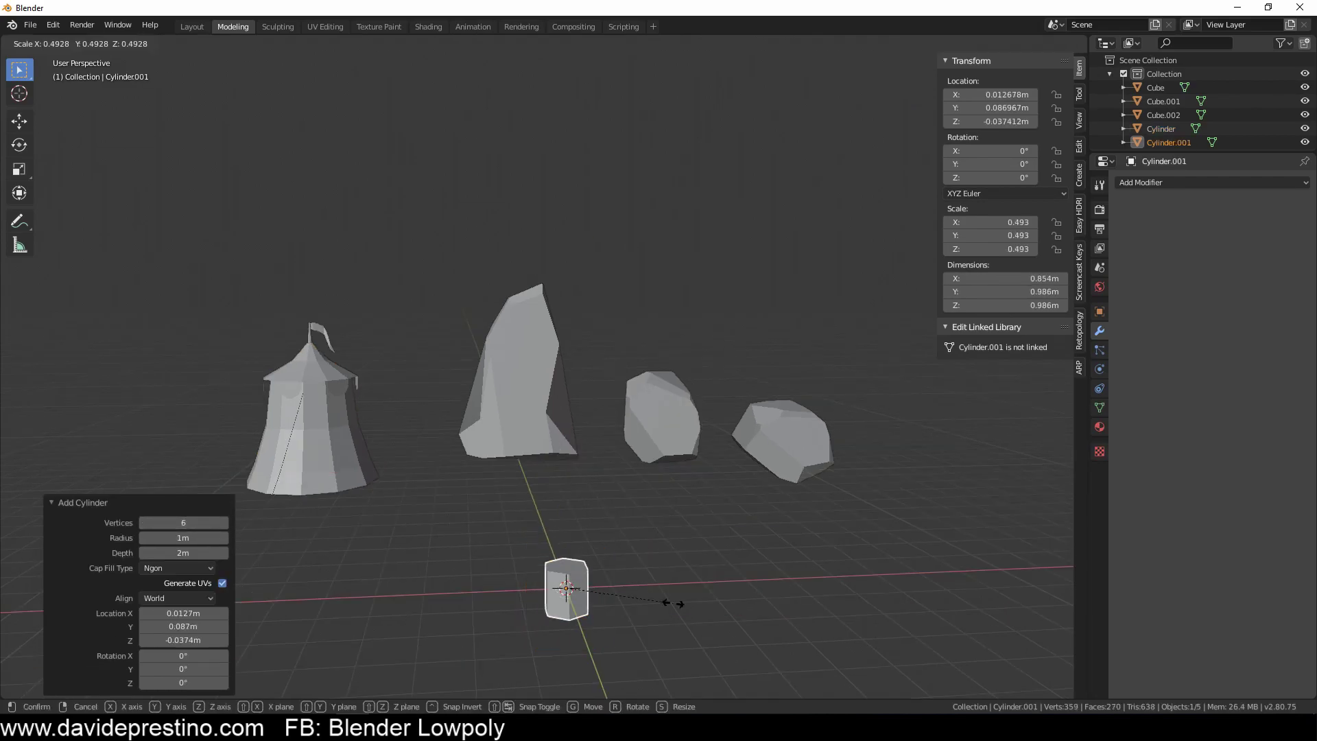
pyautogui.press('KP_1')
pyautogui.scroll(3, 595, 535)
pyautogui.press('s')
pyautogui.press('g')
pyautogui.press('z')
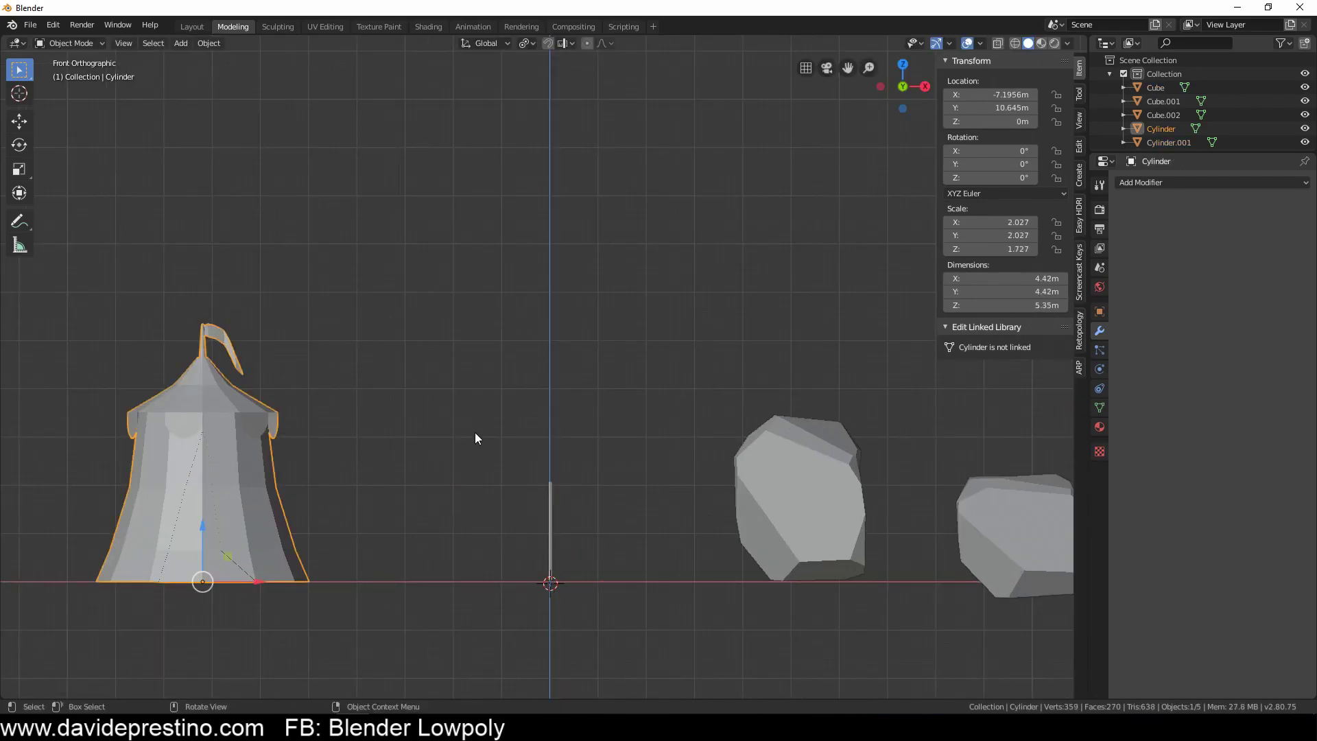
# Step: Frame the thin pole and edit its mesh in face-selection mode
pyautogui.click(550, 529)
pyautogui.press('KP_Decimal')
pyautogui.press('Tab')
pyautogui.moveTo(626, 624); pyautogui.dragTo(595, 547, button='middle')
pyautogui.click(541, 446)
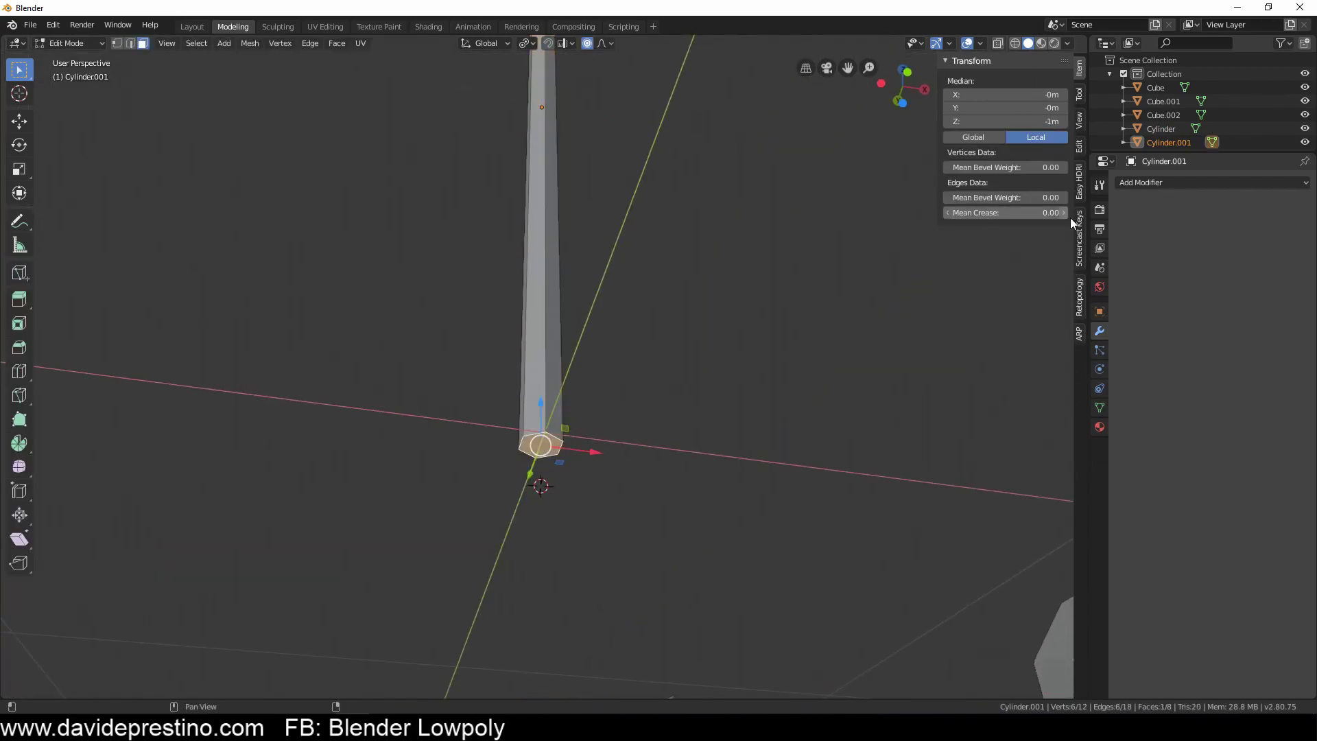
pyautogui.press('Tab')
pyautogui.scroll(-3, 618, 343)
pyautogui.moveTo(618, 343); pyautogui.dragTo(634, 325, button='middle')
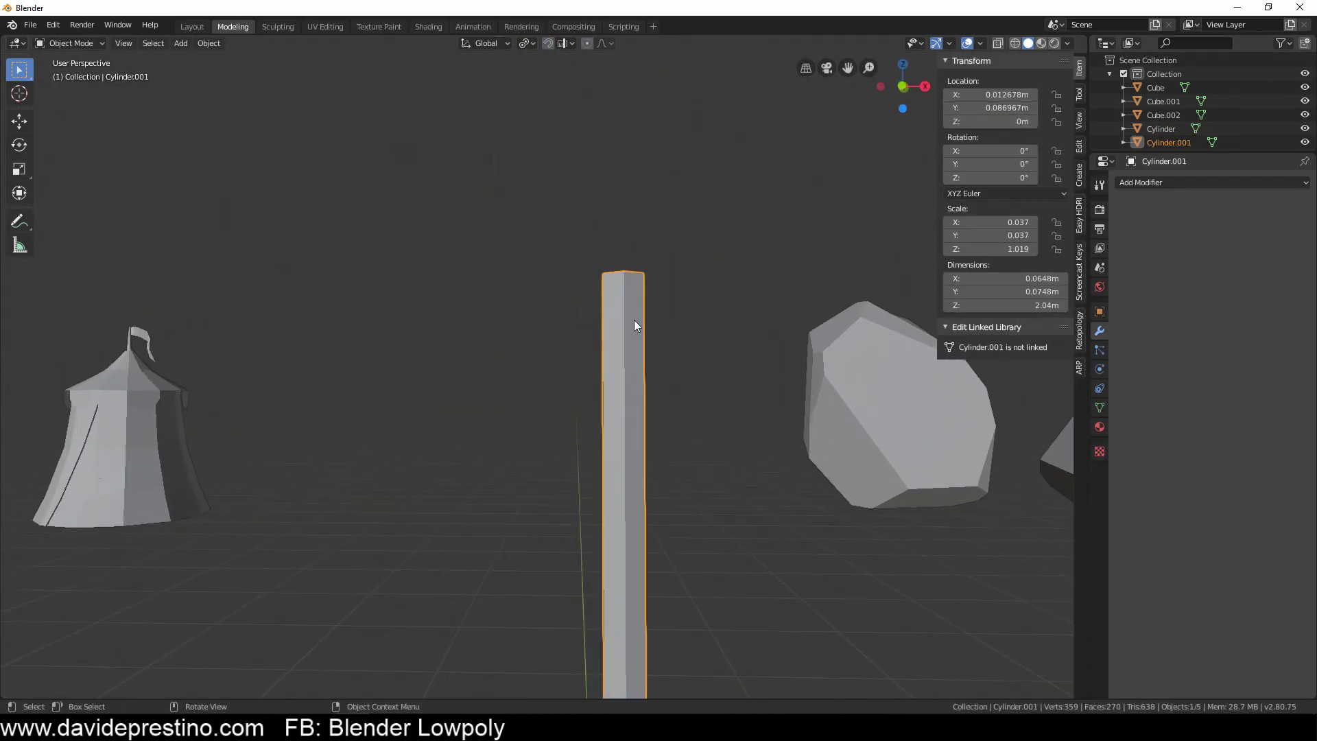
pyautogui.press('Tab')
pyautogui.scroll(-2, 634, 325)
pyautogui.press('Tab')
pyautogui.press('Tab')
# Step: Extrude the pole's top face upward and scale it down into a spear tip
pyautogui.click(636, 442)
pyautogui.moveTo(669, 393)
pyautogui.mouseDown(button='middle')
pyautogui.moveTo(636, 443)
pyautogui.moveTo(686, 343)
pyautogui.mouseUp(button='middle')
pyautogui.press('e')
pyautogui.click(679, 448)
pyautogui.press('s')
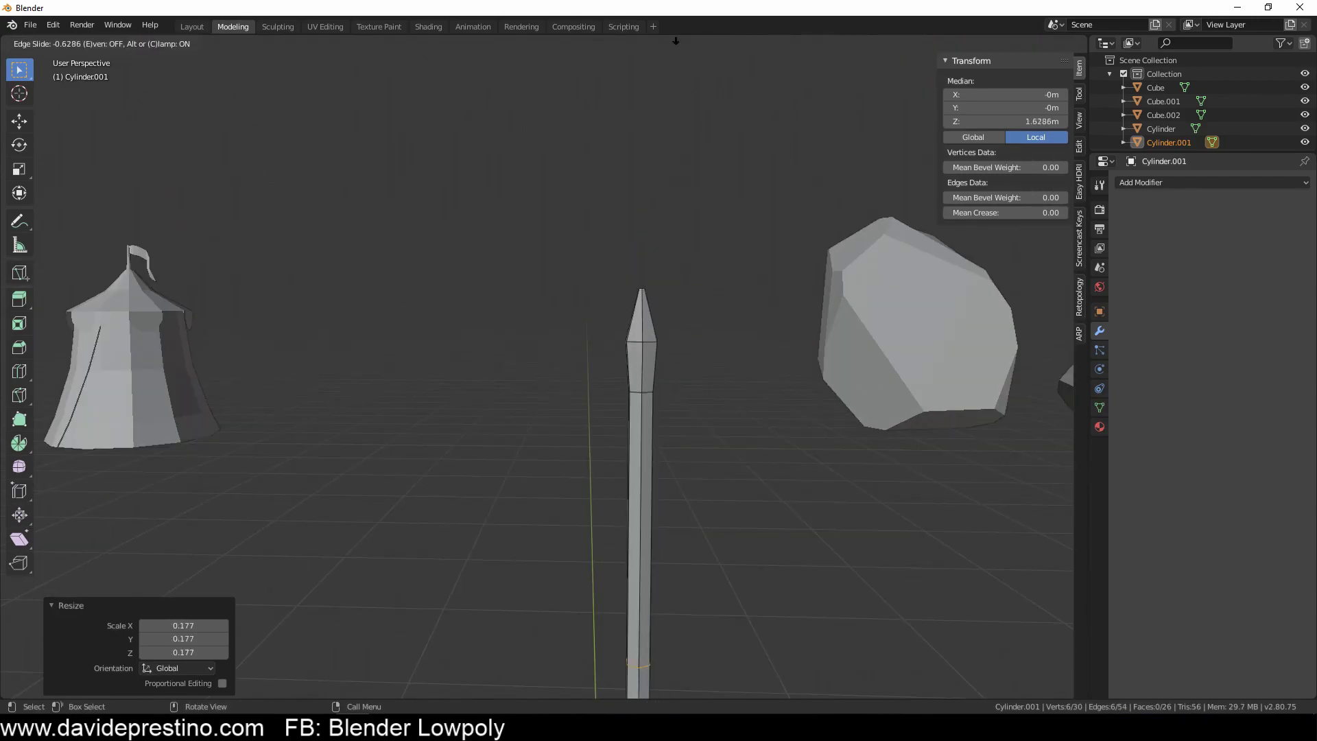
pyautogui.moveTo(669, 467); pyautogui.dragTo(868, 465, button='middle')
pyautogui.press('Tab')
pyautogui.scroll(-3, 688, 500)
# Step: Tilt the spear, duplicate it so the two cross, and move them beside the tent
pyautogui.moveTo(688, 500); pyautogui.dragTo(756, 533, button='middle')
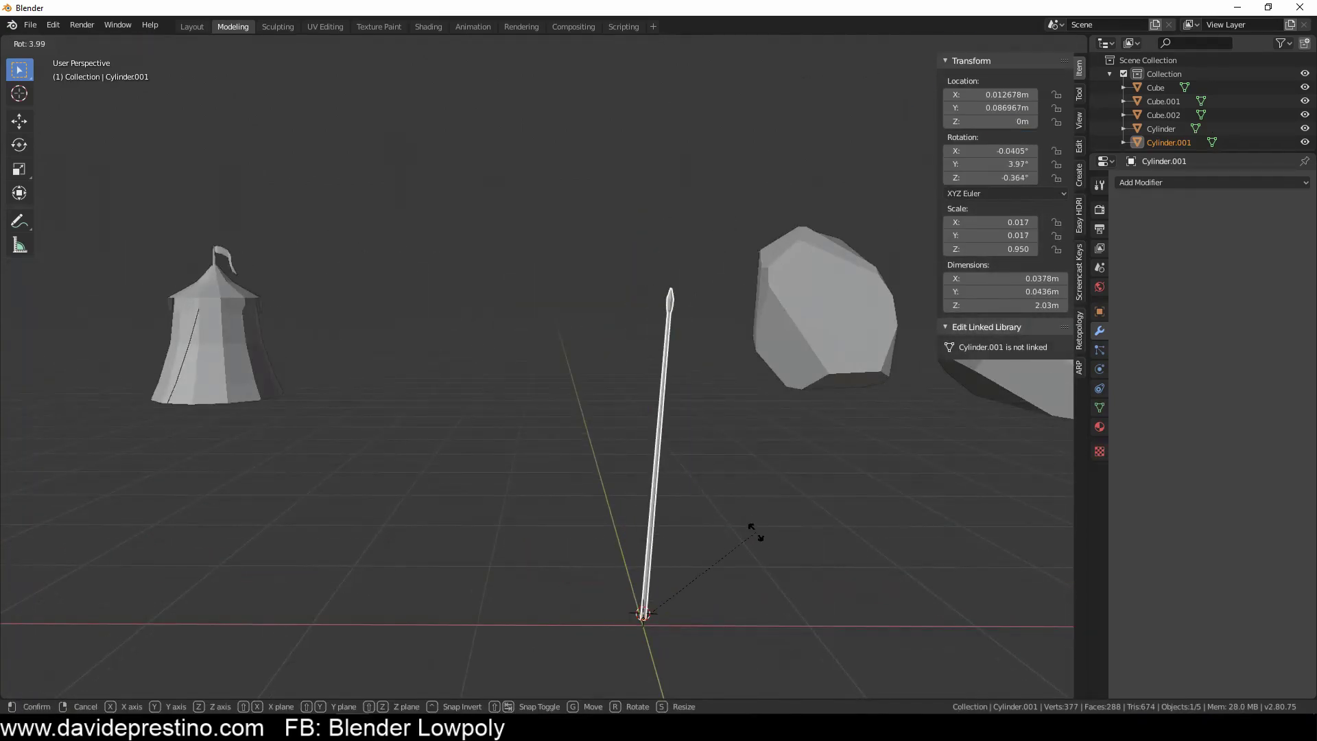
pyautogui.press('g')
pyautogui.press('x')
pyautogui.click(623, 567)
pyautogui.hotkey('shift', 'd')
pyautogui.moveTo(623, 562)
pyautogui.mouseDown(button='middle')
pyautogui.moveTo(575, 543)
pyautogui.moveTo(509, 253)
pyautogui.mouseUp(button='middle')
pyautogui.press('g')
pyautogui.click(583, 300)
pyautogui.moveTo(583, 301); pyautogui.dragTo(633, 396, button='middle')
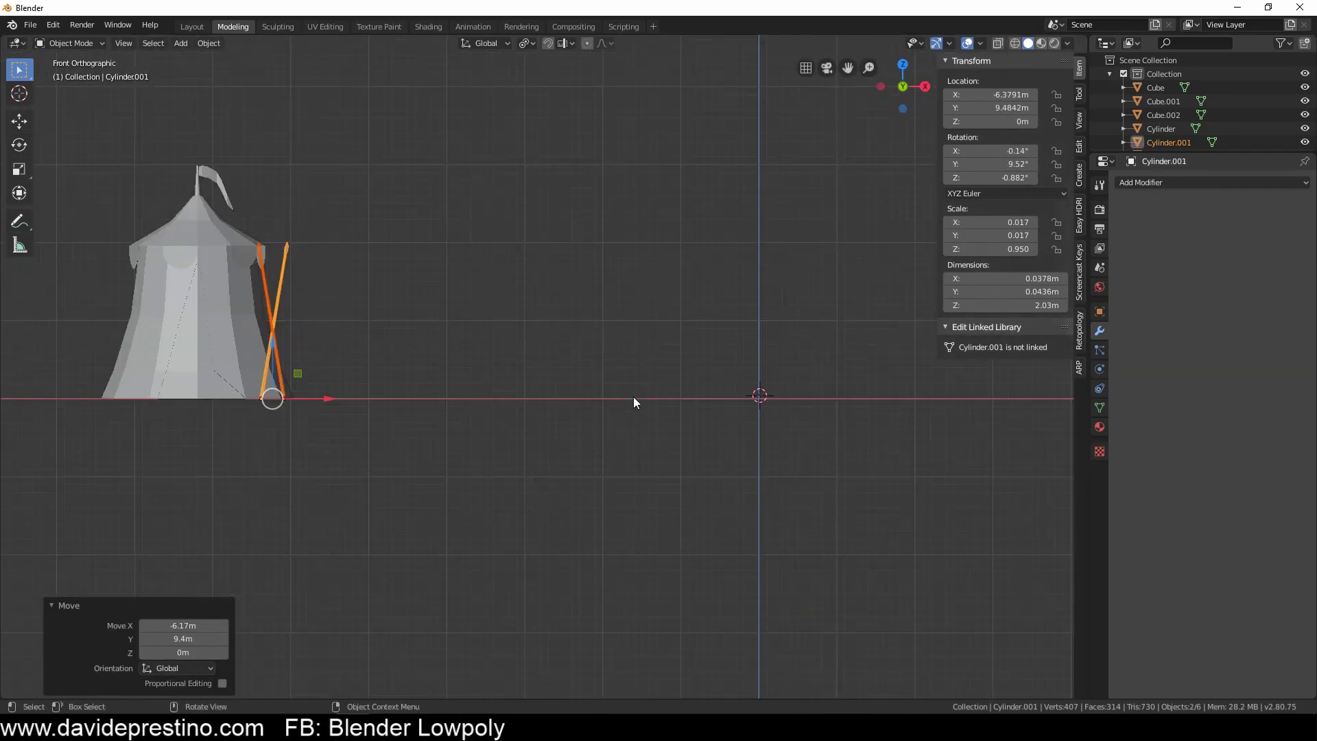
# Step: Add a cube, shrink and raise it, and flatten it into a thin plate
pyautogui.hotkey('shift', 'a')
pyautogui.click(767, 180)
pyautogui.moveTo(767, 179); pyautogui.dragTo(684, 434, button='middle')
pyautogui.press('s')
pyautogui.press('g')
pyautogui.press('z')
pyautogui.press('s')
pyautogui.press('y')
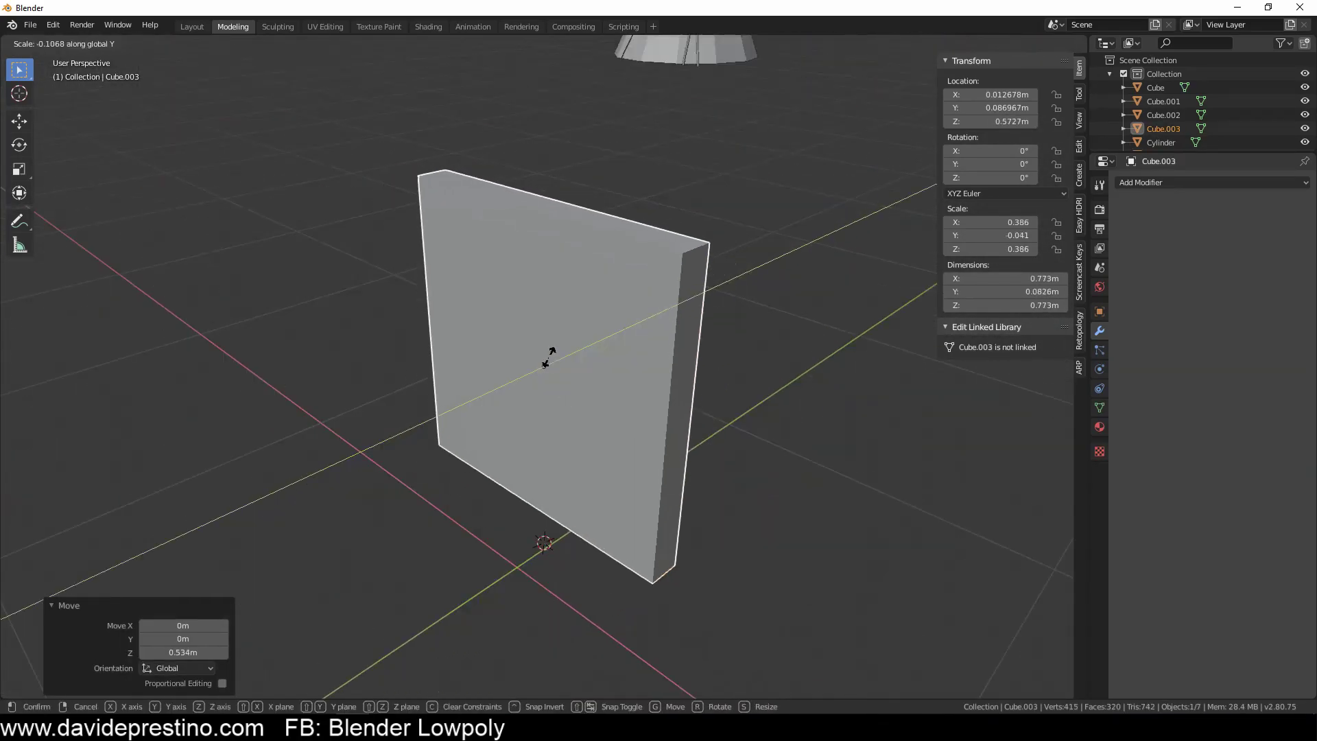
pyautogui.click(741, 364)
pyautogui.press('KP_1')
# Step: Loop-cut the plate three times, pull its bottom edge into a point, bend it, and place it by the tent
pyautogui.press('Tab')
pyautogui.hotkey('ctrl', 'r')
pyautogui.click(564, 206)
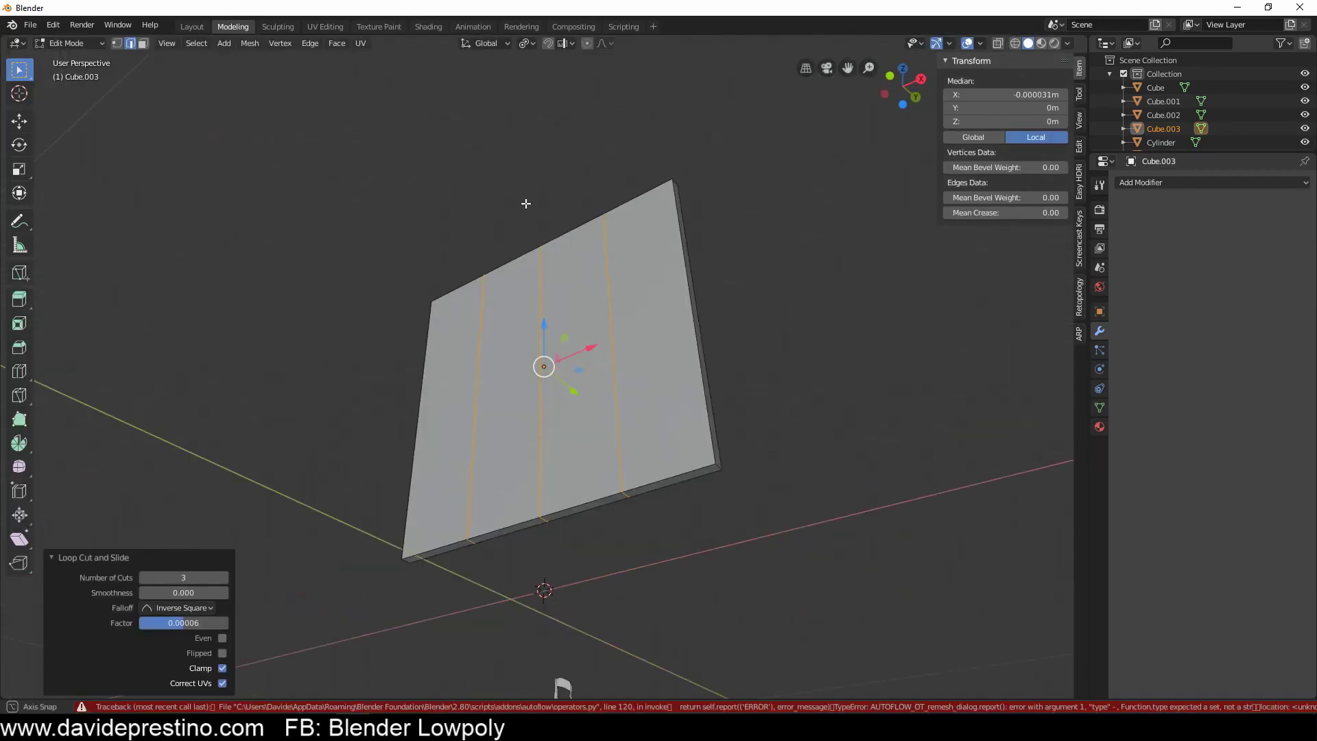
pyautogui.click(575, 536)
pyautogui.press('g')
pyautogui.click(544, 597)
pyautogui.moveTo(544, 597); pyautogui.dragTo(535, 480, button='middle')
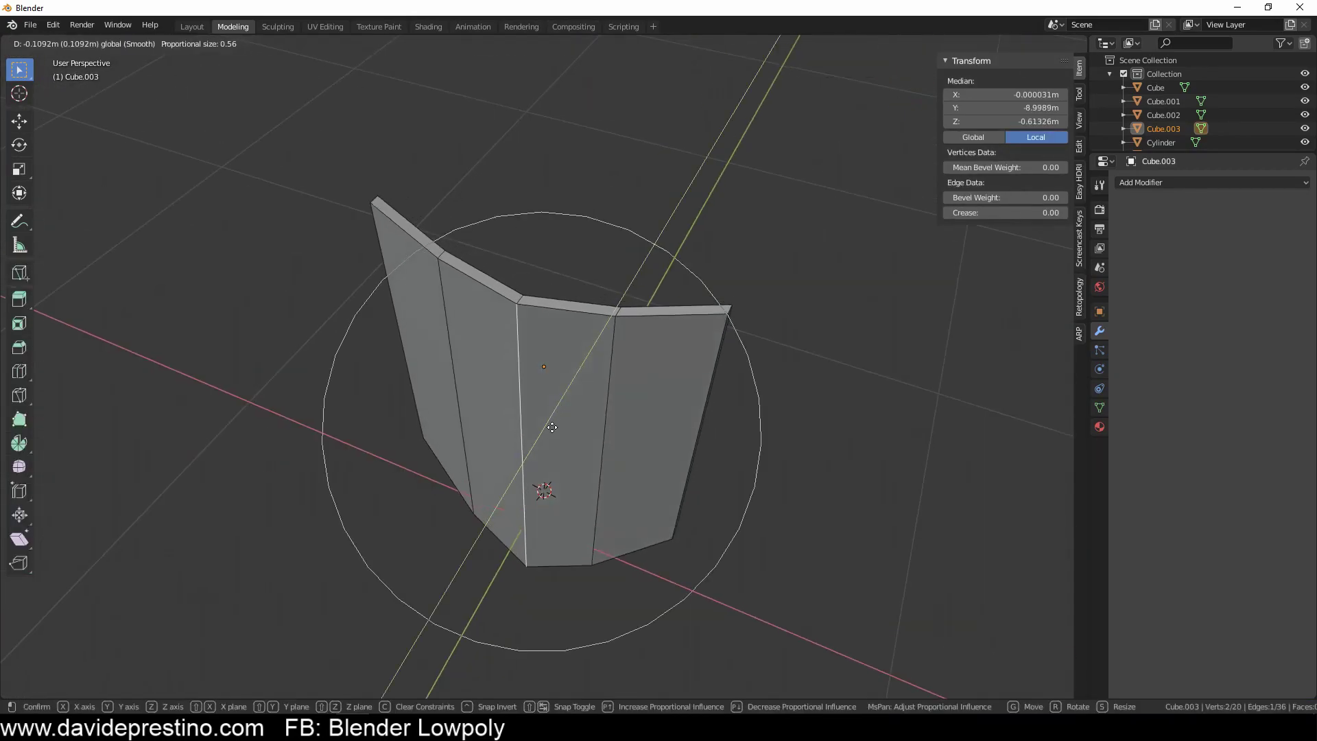
pyautogui.press('Tab')
pyautogui.scroll(-5, 492, 344)
pyautogui.press('g')
pyautogui.click(697, 264)
pyautogui.press('KP_Decimal')
# Step: Select both spears and shift them along the X axis
pyautogui.keyDown('shift'); pyautogui.click(796, 505); pyautogui.keyUp('shift')
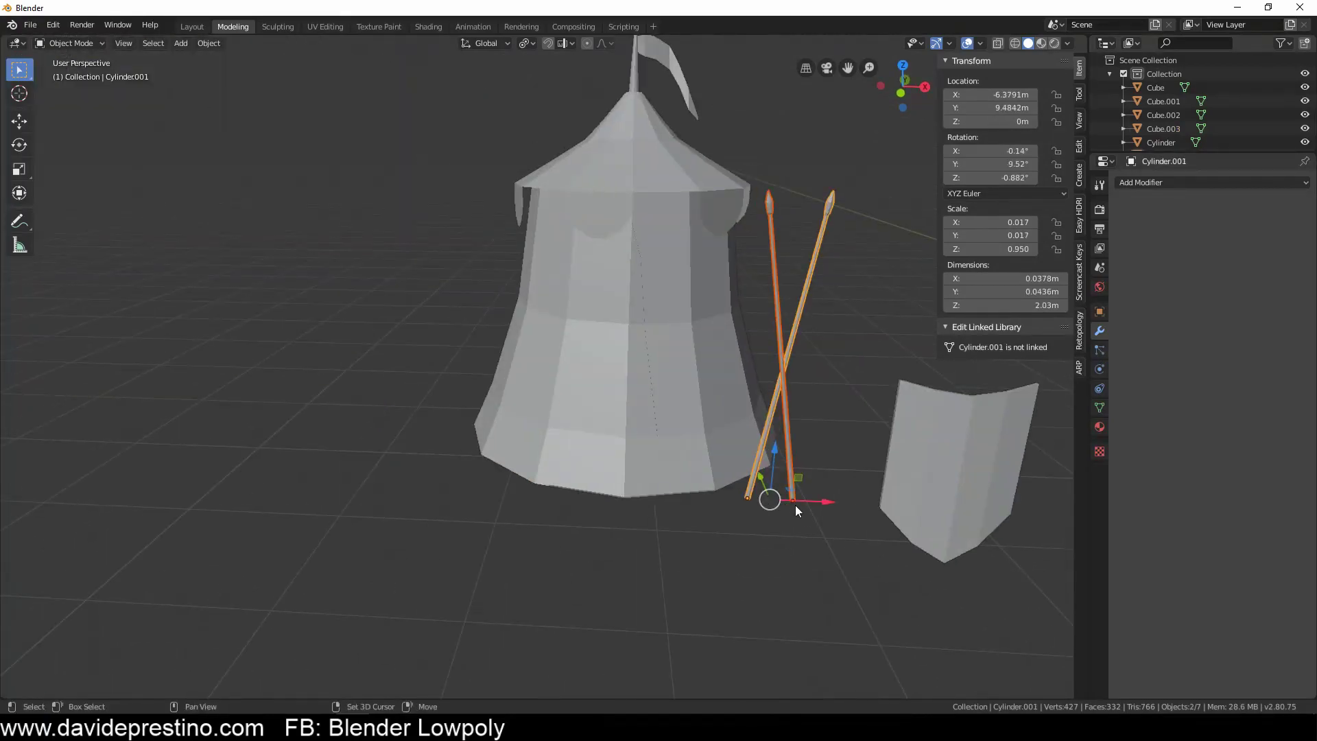
pyautogui.press('g')
pyautogui.press('x')
pyautogui.click(881, 536)
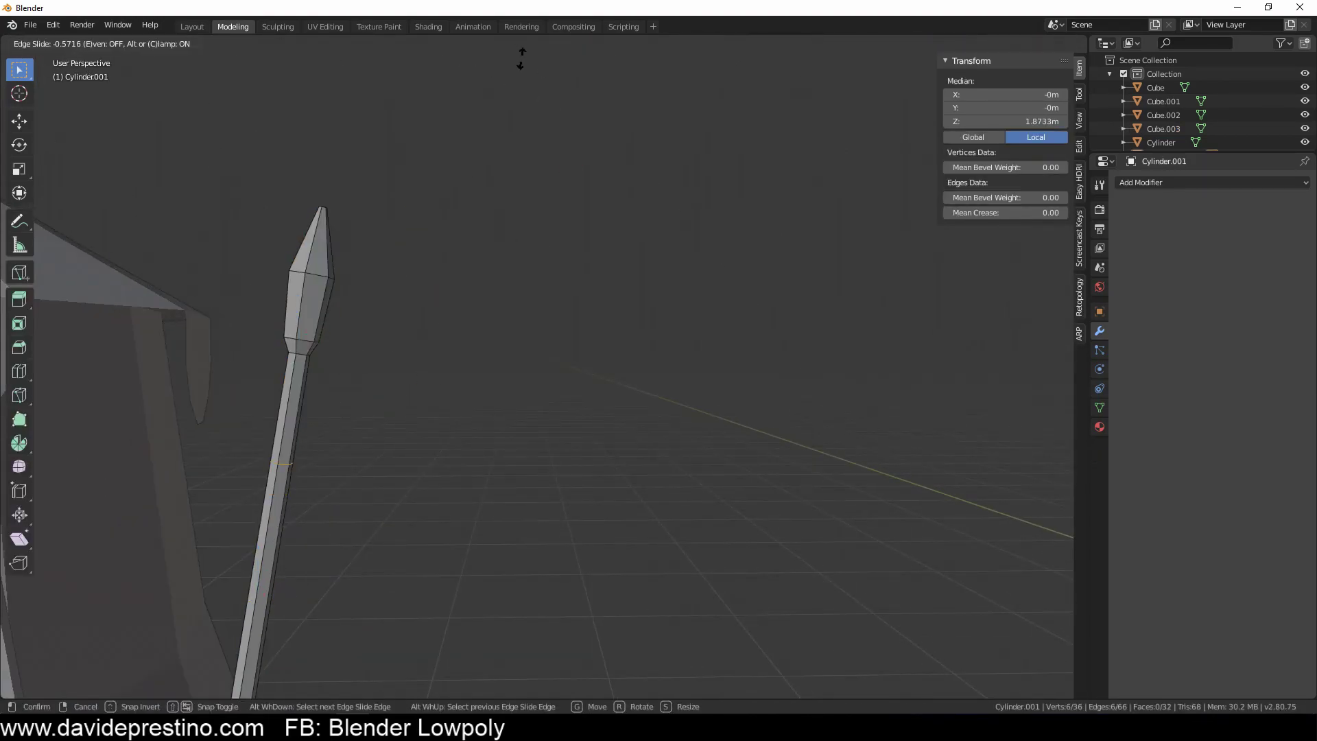
# Step: Extrude a side face of the spear shaft outward into an axe blade
pyautogui.click(243, 288)
pyautogui.press('e')
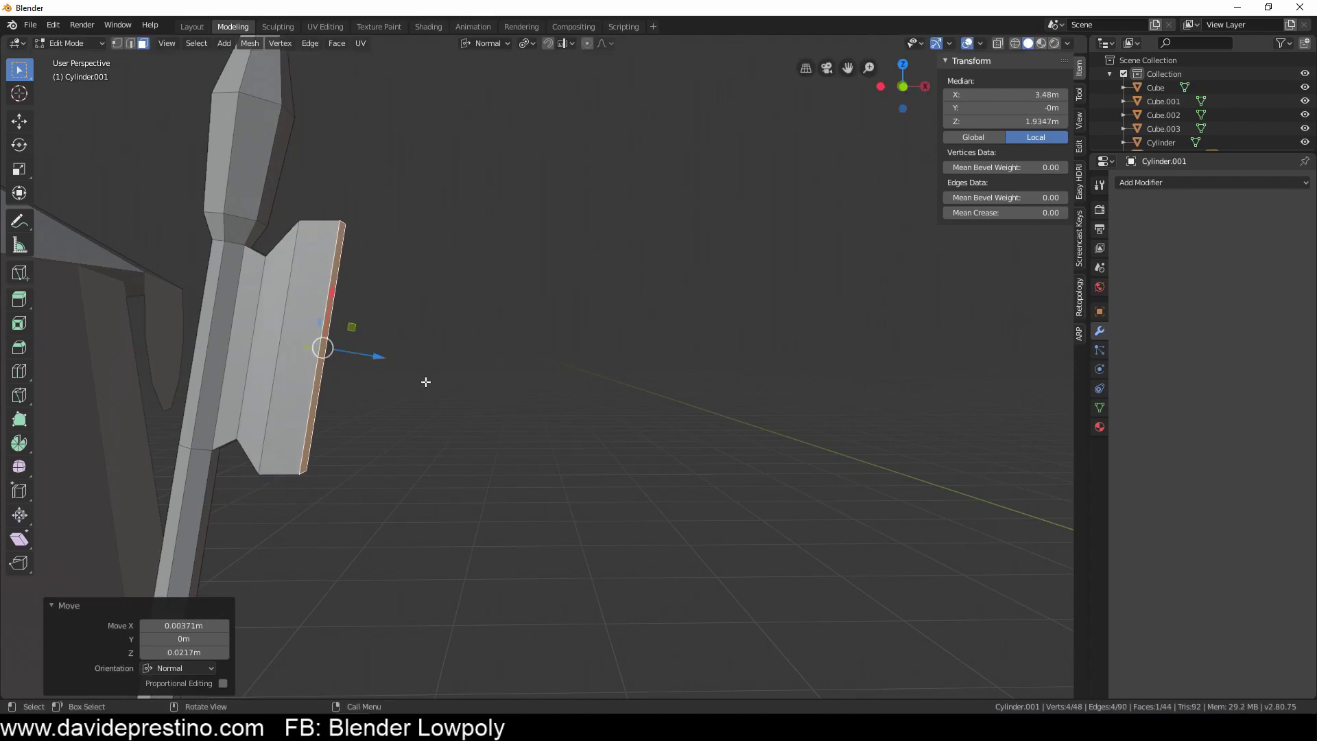
pyautogui.rightClick(411, 374)
pyautogui.scroll(5, 409, 322)
pyautogui.keyDown('alt'); pyautogui.click(393, 397); pyautogui.keyUp('alt')
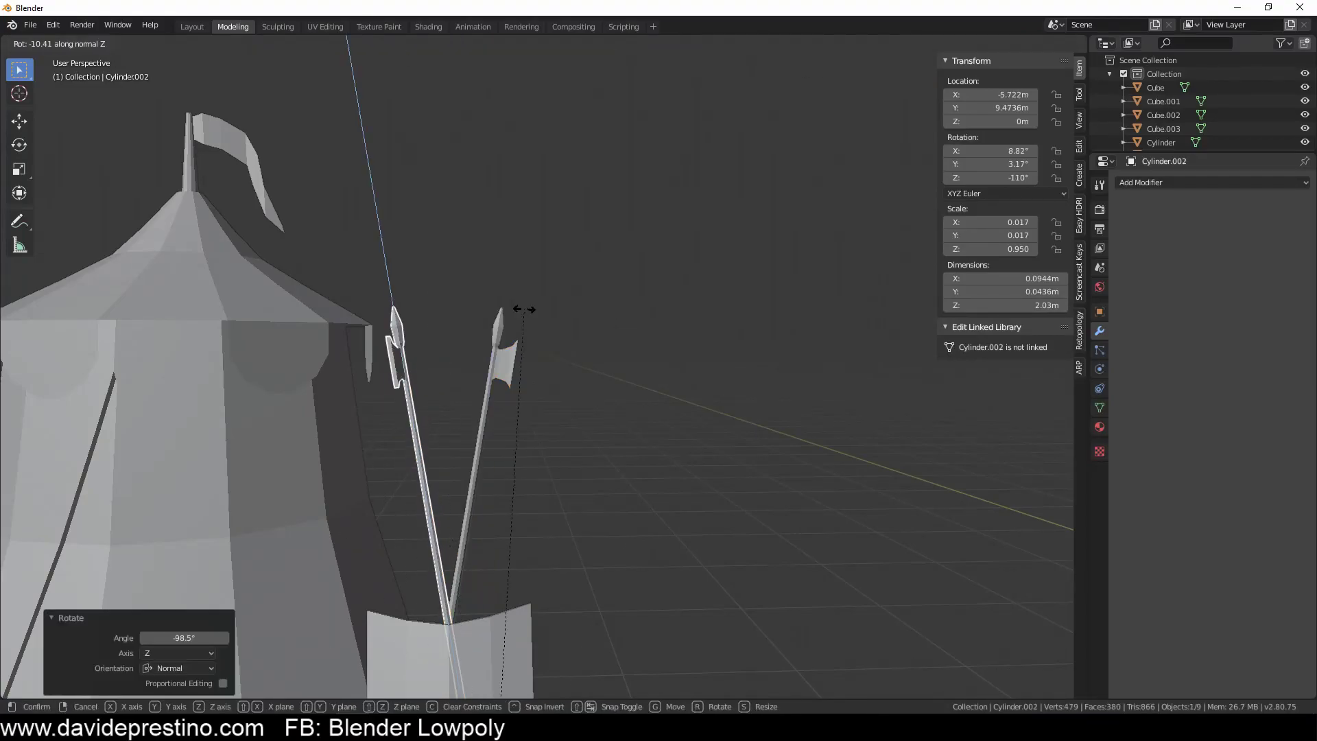
pyautogui.scroll(-3, 521, 371)
pyautogui.moveTo(521, 371); pyautogui.dragTo(521, 434, button='middle')
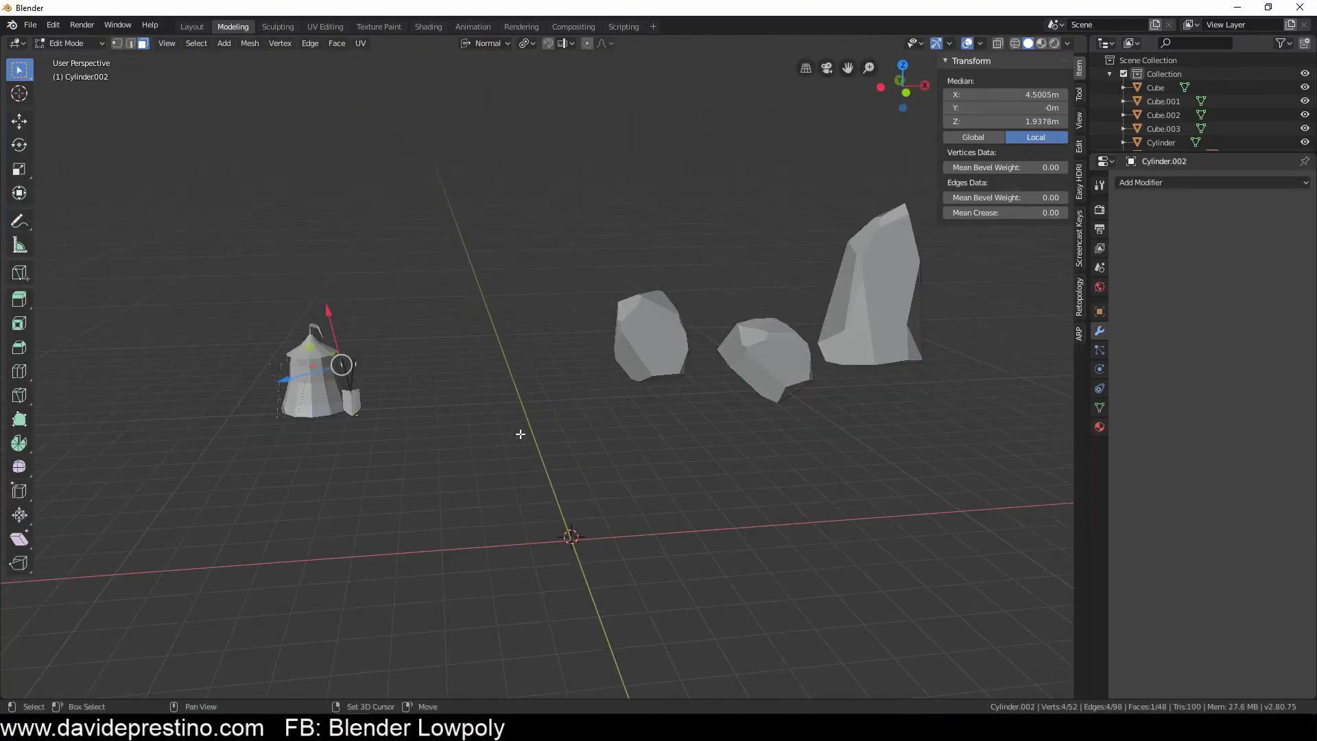
pyautogui.hotkey('shift', 'a')
# Step: Add a cube, raise it above the ground, and stretch it wider along X
pyautogui.press('Tab')
pyautogui.hotkey('shift', 'a')
pyautogui.click(411, 450)
pyautogui.press('KP_1')
pyautogui.moveTo(529, 481); pyautogui.dragTo(530, 406)
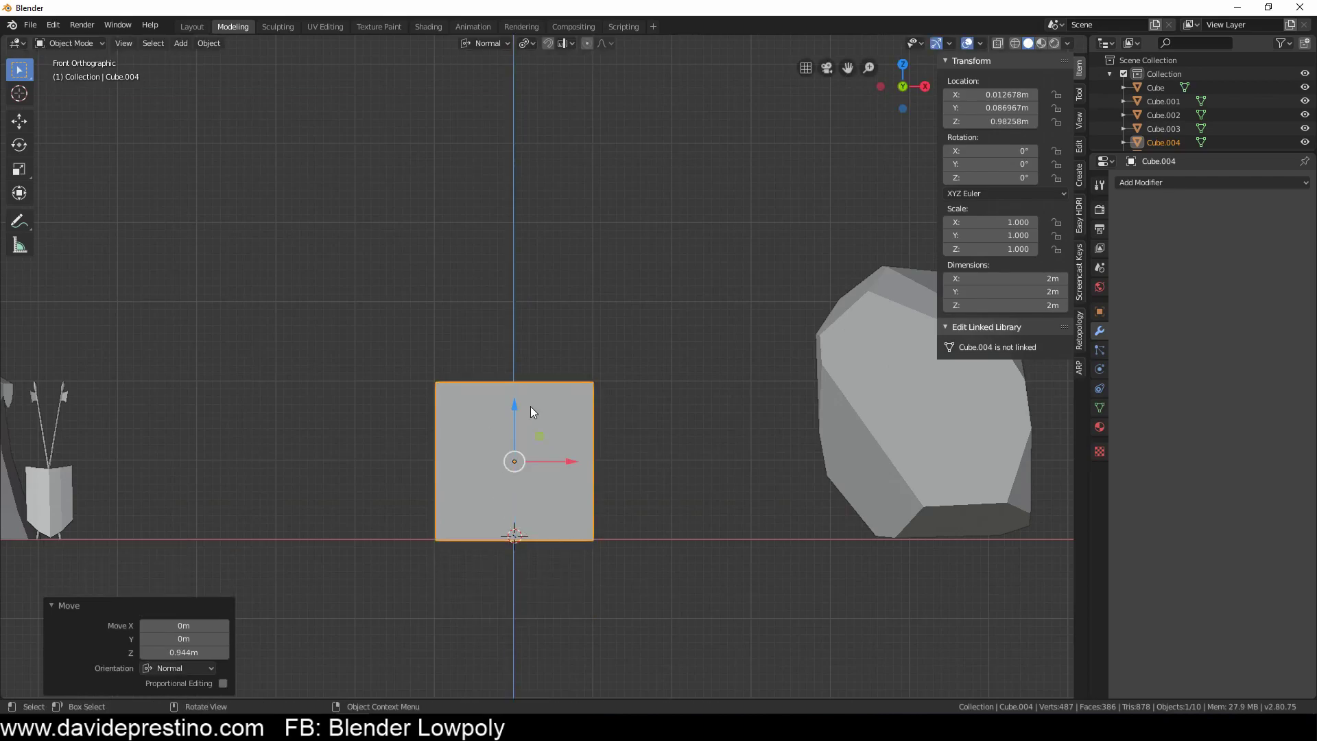
pyautogui.press('KP_1')
pyautogui.press('s')
pyautogui.press('x')
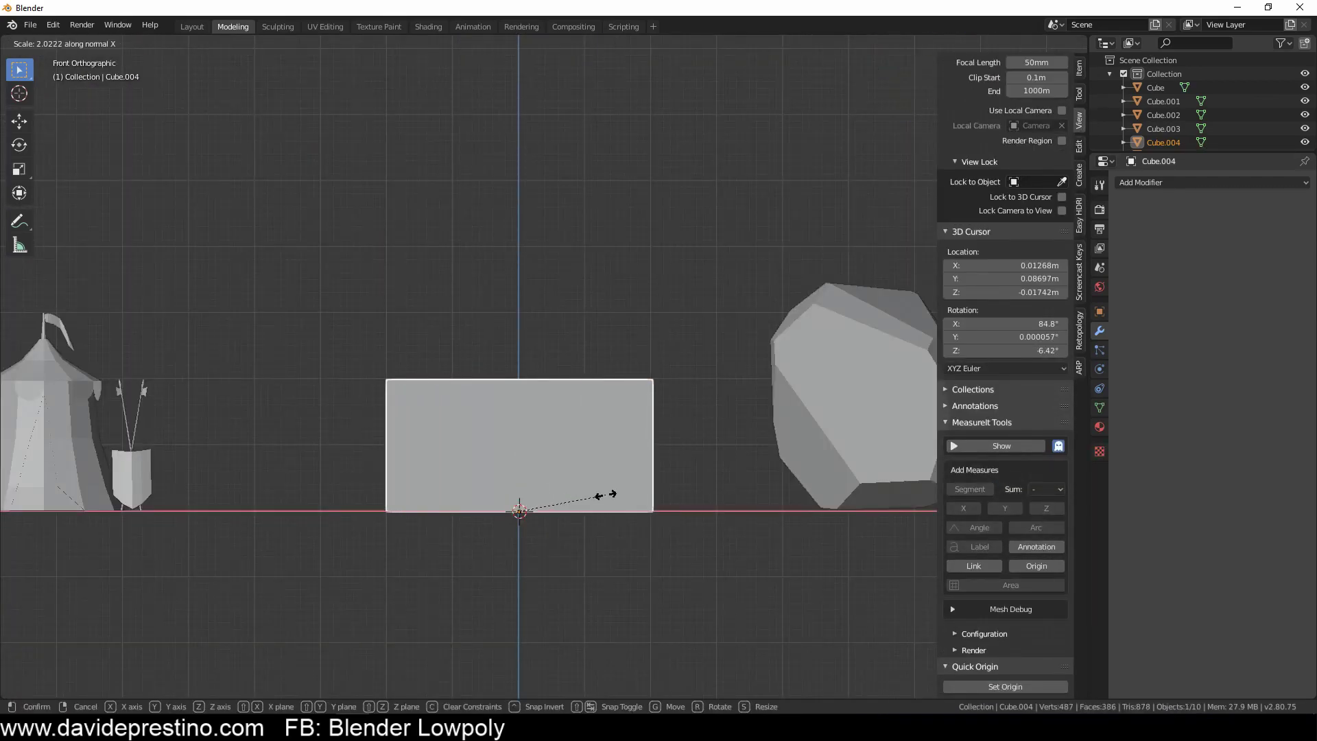
pyautogui.click(607, 494)
# Step: Slide an edge loop toward the block's end and select its top face
pyautogui.moveTo(527, 487); pyautogui.dragTo(739, 407, button='middle')
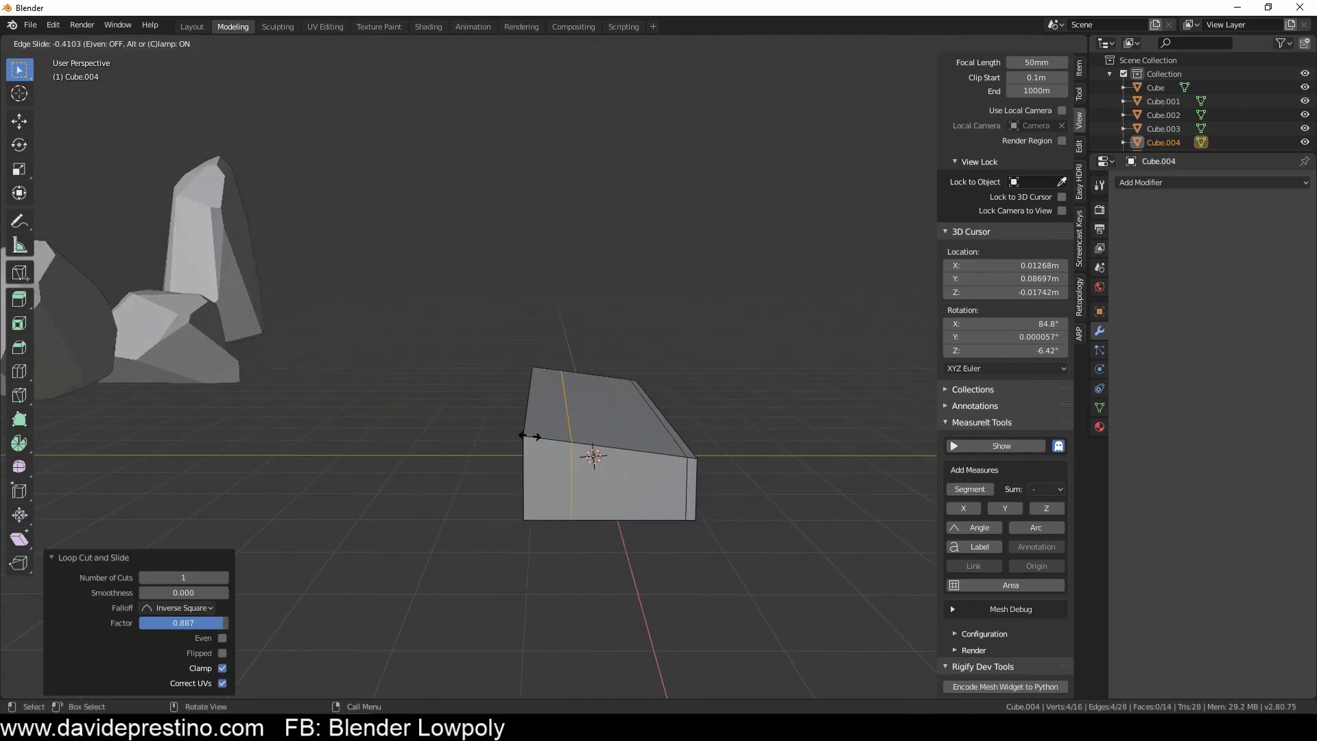
pyautogui.click(525, 439)
pyautogui.moveTo(525, 439)
pyautogui.mouseDown(button='middle')
pyautogui.moveTo(502, 456)
pyautogui.moveTo(515, 382)
pyautogui.mouseUp(button='middle')
pyautogui.press('3')
pyautogui.click(552, 401)
pyautogui.rightClick(529, 347)
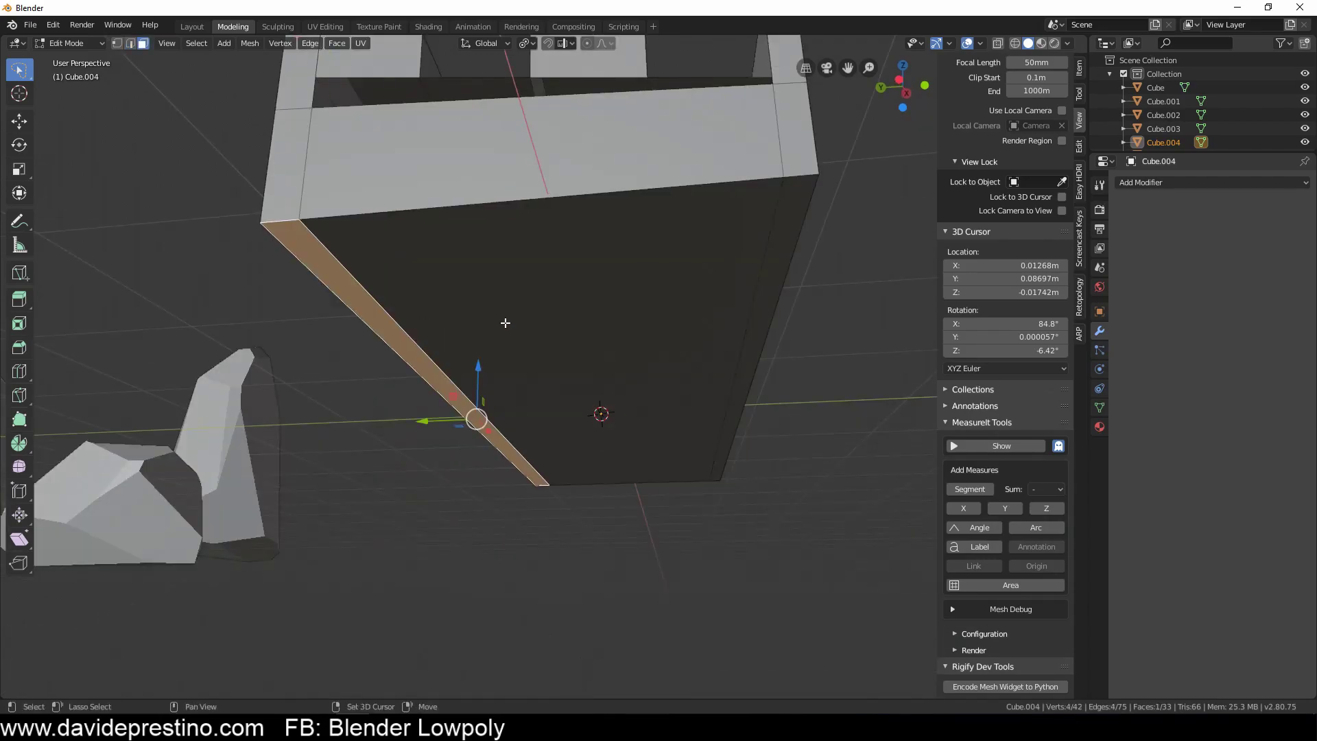
pyautogui.moveTo(594, 582)
pyautogui.mouseDown(button='middle')
pyautogui.moveTo(616, 258)
pyautogui.moveTo(346, 426)
pyautogui.mouseUp(button='middle')
# Step: Fill a new face between vertices to form the steps, then add four centred lengthwise loop cuts
pyautogui.press('1')
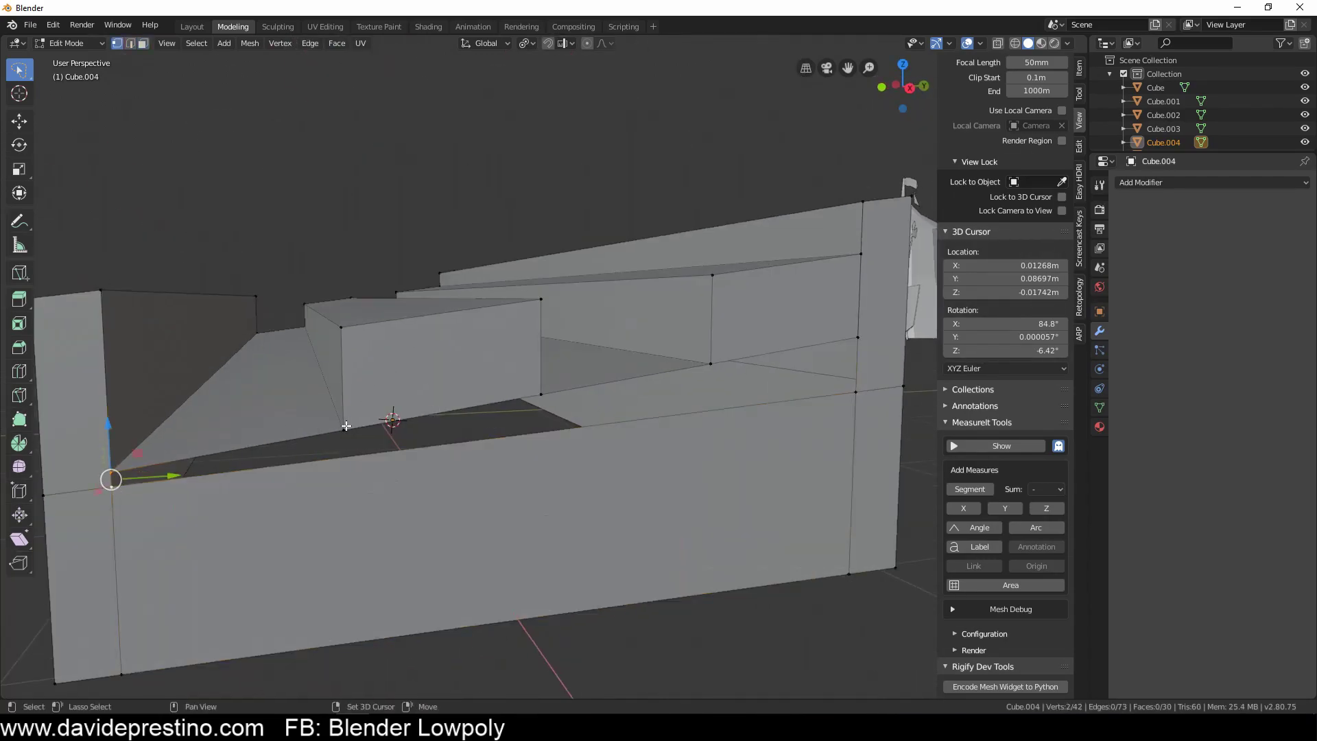
pyautogui.press('f')
pyautogui.moveTo(816, 396)
pyautogui.mouseDown(button='middle')
pyautogui.moveTo(604, 467)
pyautogui.moveTo(341, 492)
pyautogui.moveTo(622, 420)
pyautogui.moveTo(427, 441)
pyautogui.moveTo(380, 376)
pyautogui.mouseUp(button='middle')
pyautogui.press('3')
pyautogui.keyDown('shift'); pyautogui.click(604, 468); pyautogui.keyUp('shift')
pyautogui.scroll(1, 615, 415)
pyautogui.click(615, 415)
pyautogui.rightClick(615, 415)
pyautogui.click(583, 375)
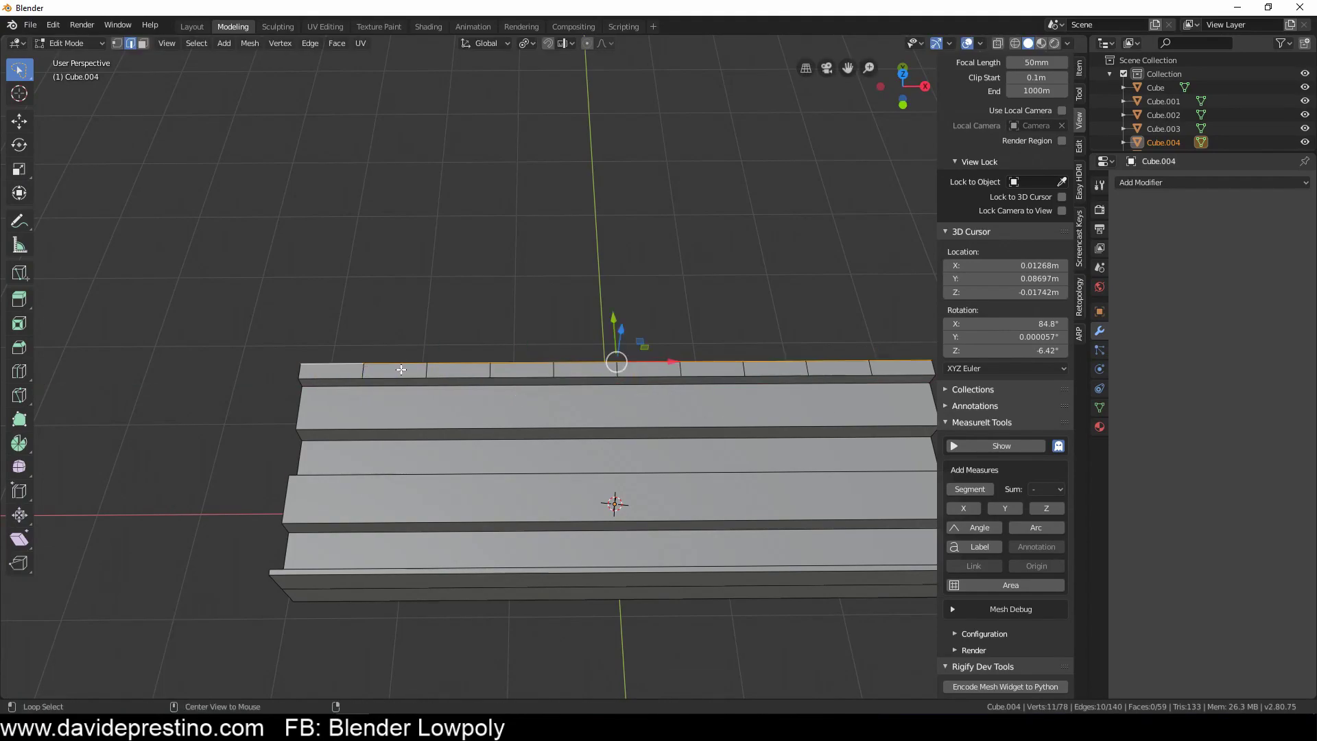
# Step: Extrude faces along the top strip upward into posts and stretch their tops into beams
pyautogui.click(619, 384)
pyautogui.click(411, 380)
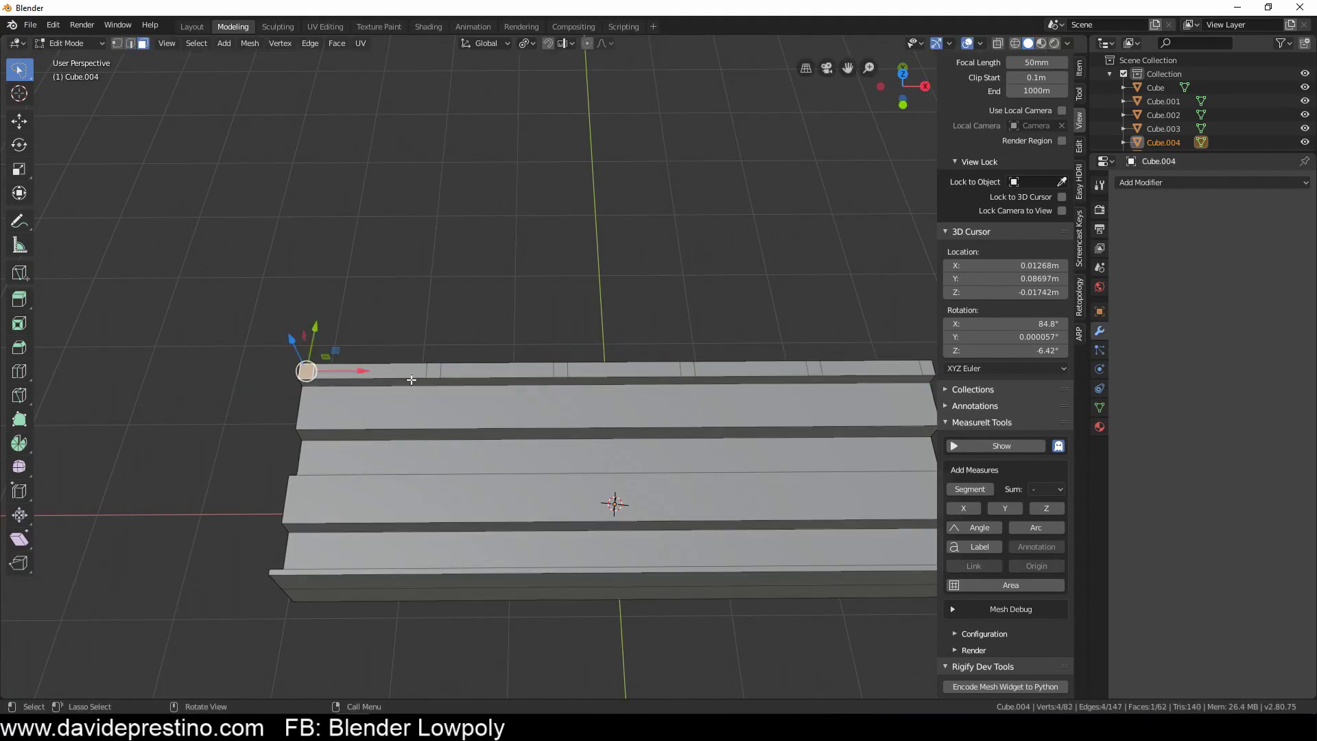
pyautogui.scroll(-3, 912, 368)
pyautogui.moveTo(911, 368)
pyautogui.mouseDown(button='middle')
pyautogui.moveTo(476, 285)
pyautogui.moveTo(401, 223)
pyautogui.mouseUp(button='middle')
pyautogui.press('e')
pyautogui.click(476, 261)
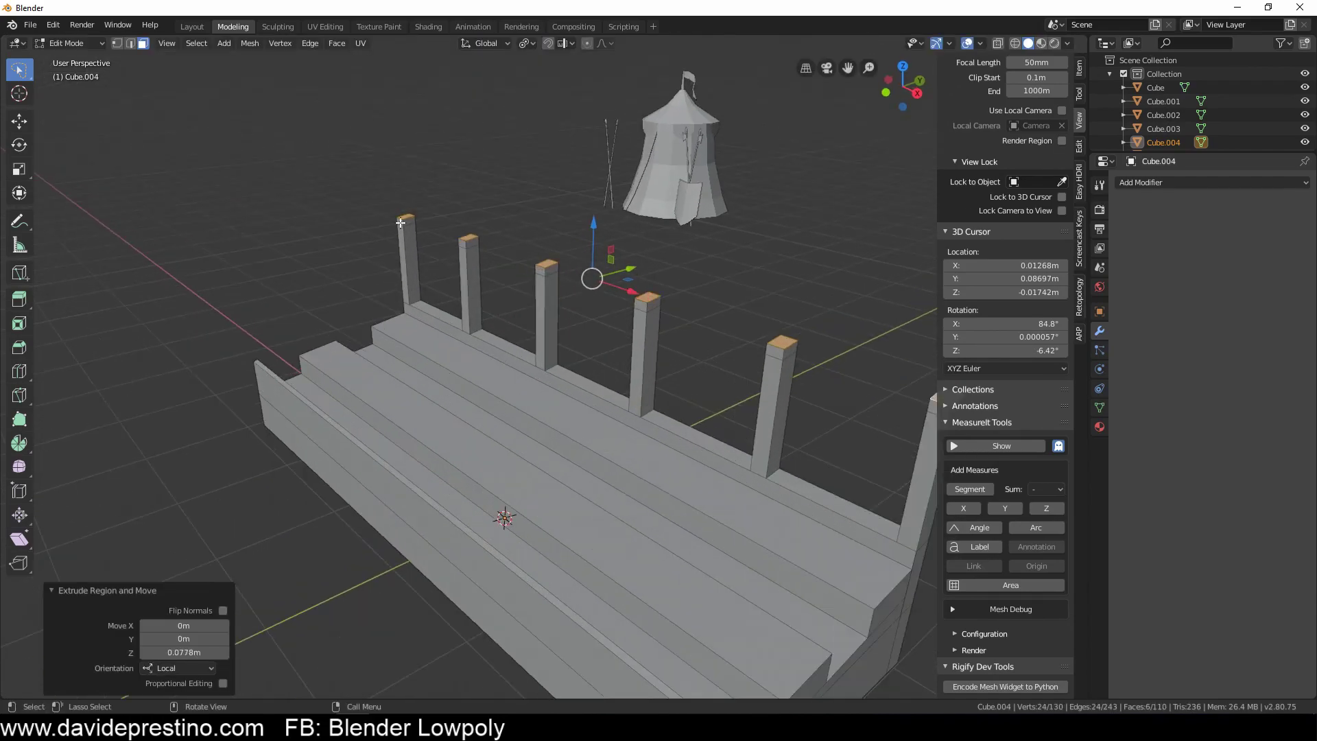
pyautogui.moveTo(751, 360); pyautogui.dragTo(549, 361, button='middle')
# Step: Extrude the post-top faces sideways into beams and add a centred loop cut
pyautogui.press('e')
pyautogui.click(404, 369)
pyautogui.press('KP_7')
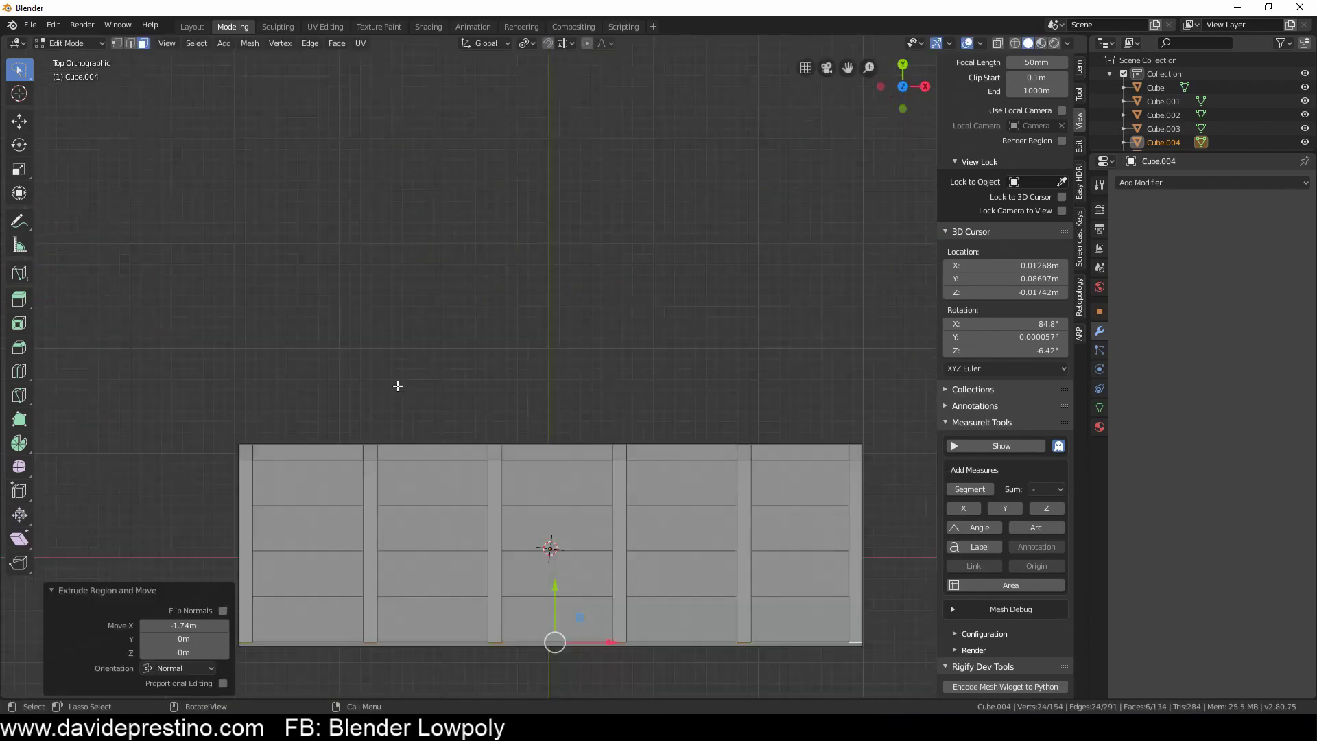
pyautogui.click(569, 548)
pyautogui.moveTo(569, 548)
pyautogui.mouseDown(button='middle')
pyautogui.moveTo(618, 384)
pyautogui.moveTo(682, 414)
pyautogui.moveTo(546, 152)
pyautogui.mouseUp(button='middle')
pyautogui.hotkey('ctrl', 'r')
pyautogui.click(617, 385)
pyautogui.rightClick(617, 385)
# Step: Extrude the beam-end faces downward into legs, then undo those legs
pyautogui.press('3')
pyautogui.keyDown('shift'); pyautogui.click(546, 153); pyautogui.keyUp('shift')
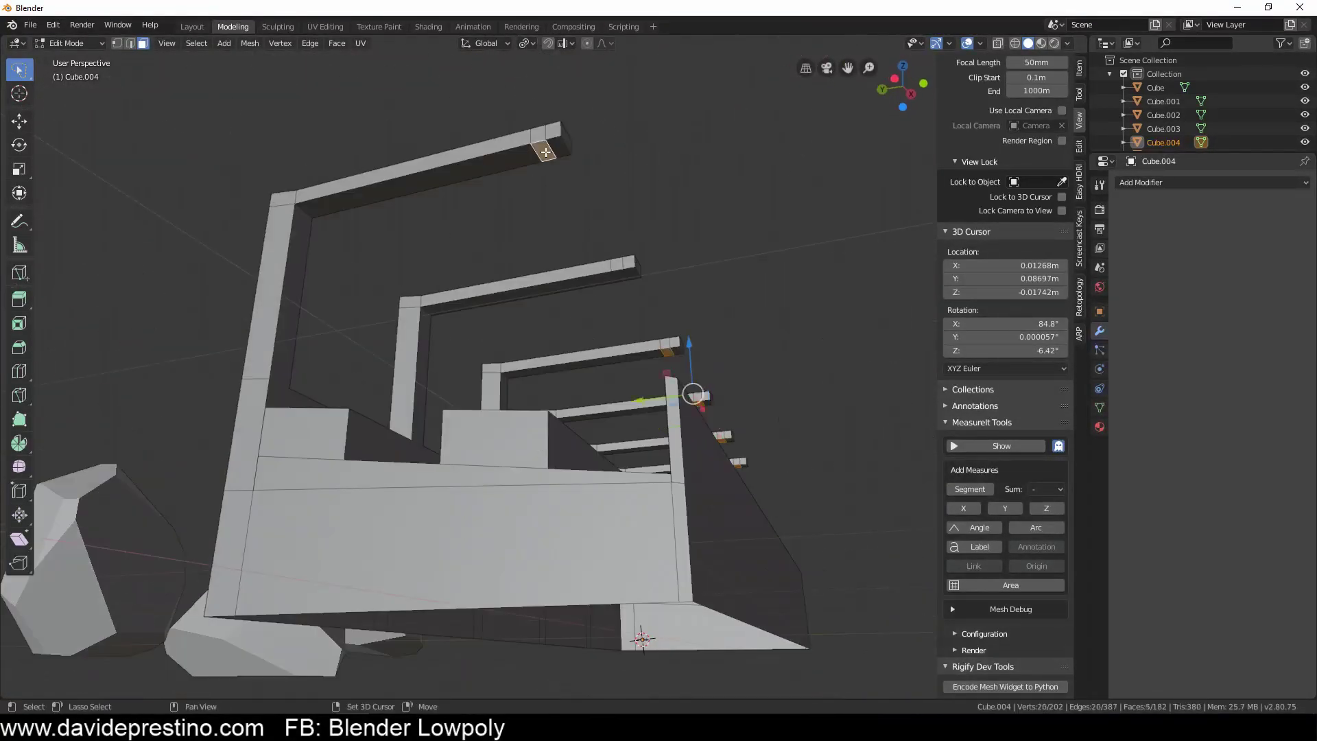
pyautogui.click(556, 393)
pyautogui.moveTo(556, 393)
pyautogui.mouseDown(button='middle')
pyautogui.moveTo(573, 651)
pyautogui.moveTo(19, 466)
pyautogui.mouseUp(button='middle')
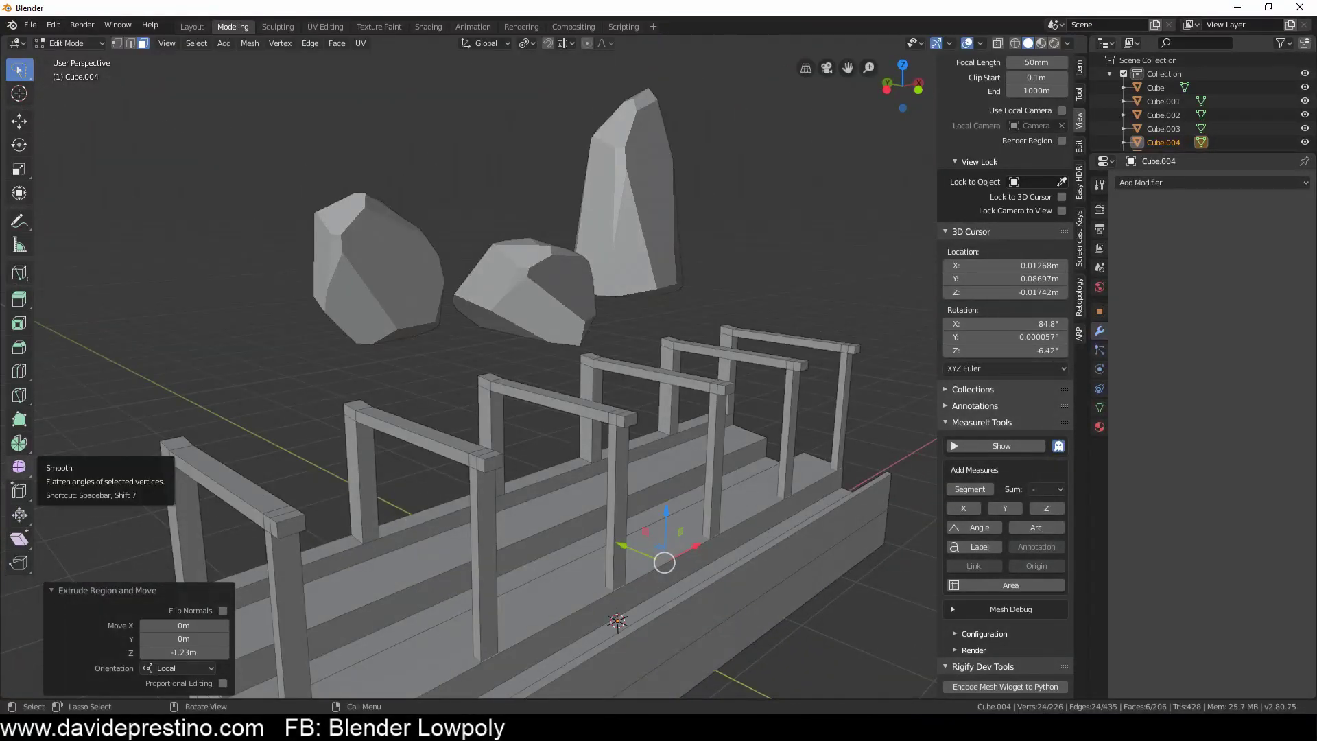
pyautogui.hotkey('ctrl', 'z')
pyautogui.moveTo(191, 228); pyautogui.dragTo(463, 590, button='middle')
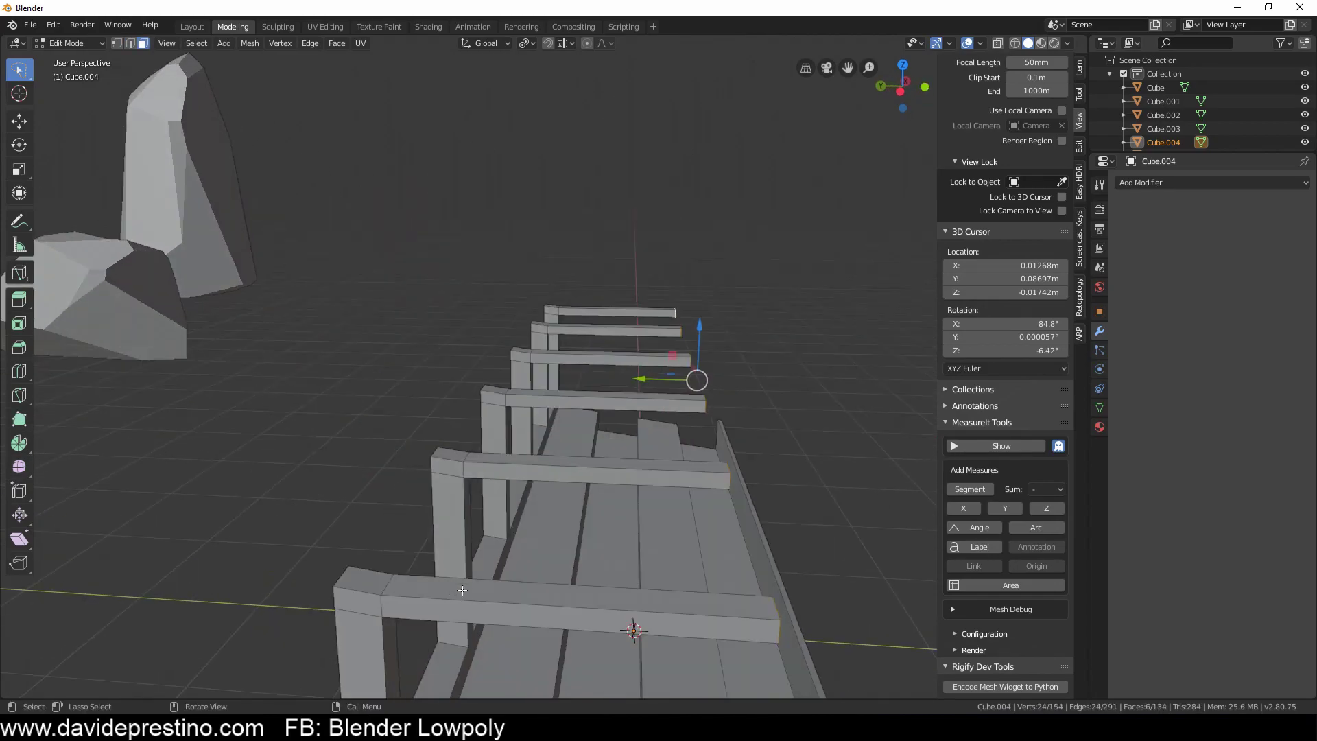
pyautogui.click(516, 363)
pyautogui.moveTo(516, 364); pyautogui.dragTo(725, 351, button='middle')
# Step: Extrude the selected faces and rotate them on Y into a diagonal brace
pyautogui.press('e')
pyautogui.click(641, 432)
pyautogui.press('g')
pyautogui.press('y')
pyautogui.press('KP_3')
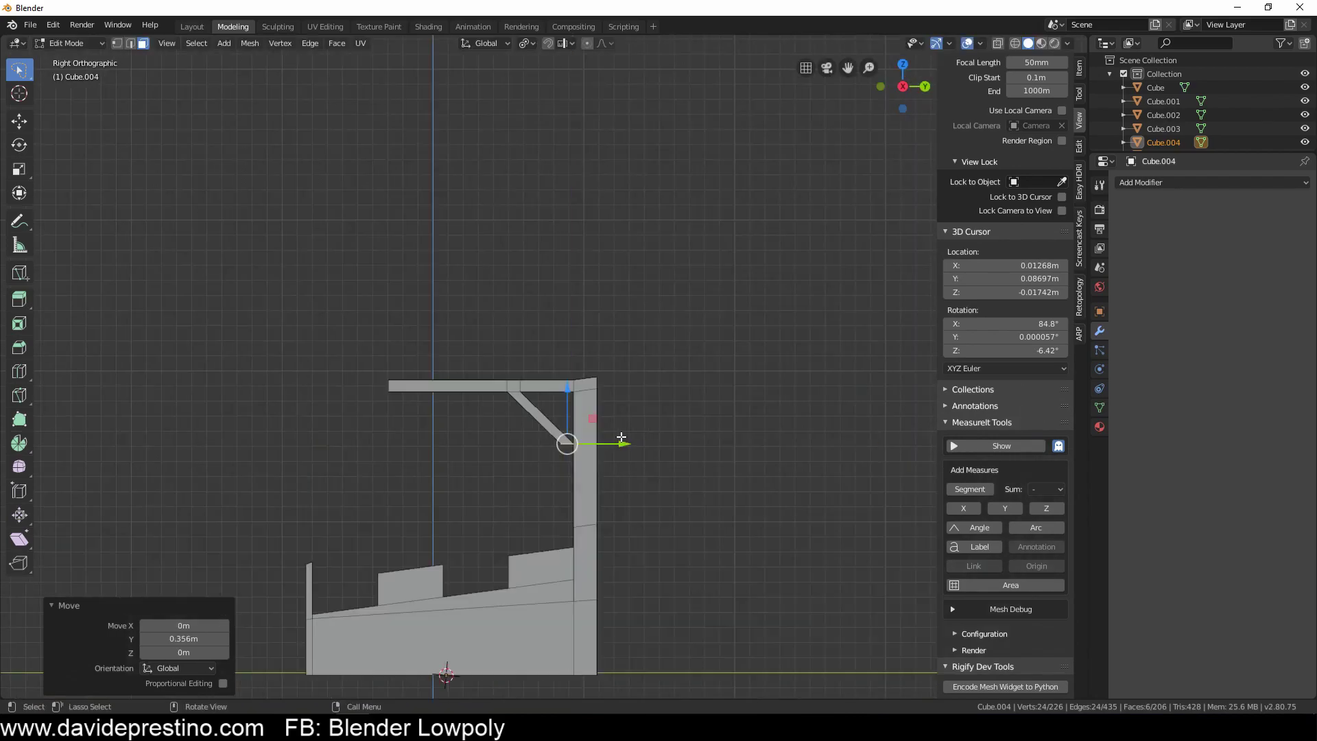
pyautogui.press('r')
pyautogui.press('y')
pyautogui.click(393, 493)
pyautogui.moveTo(392, 492)
pyautogui.mouseDown(button='middle')
pyautogui.moveTo(615, 490)
pyautogui.moveTo(590, 446)
pyautogui.mouseUp(button='middle')
# Step: Add a new plane and shrink it down in top view
pyautogui.hotkey('shift', 'a')
pyautogui.click(534, 528)
pyautogui.press('KP_7')
pyautogui.press('s')
pyautogui.click(611, 408)
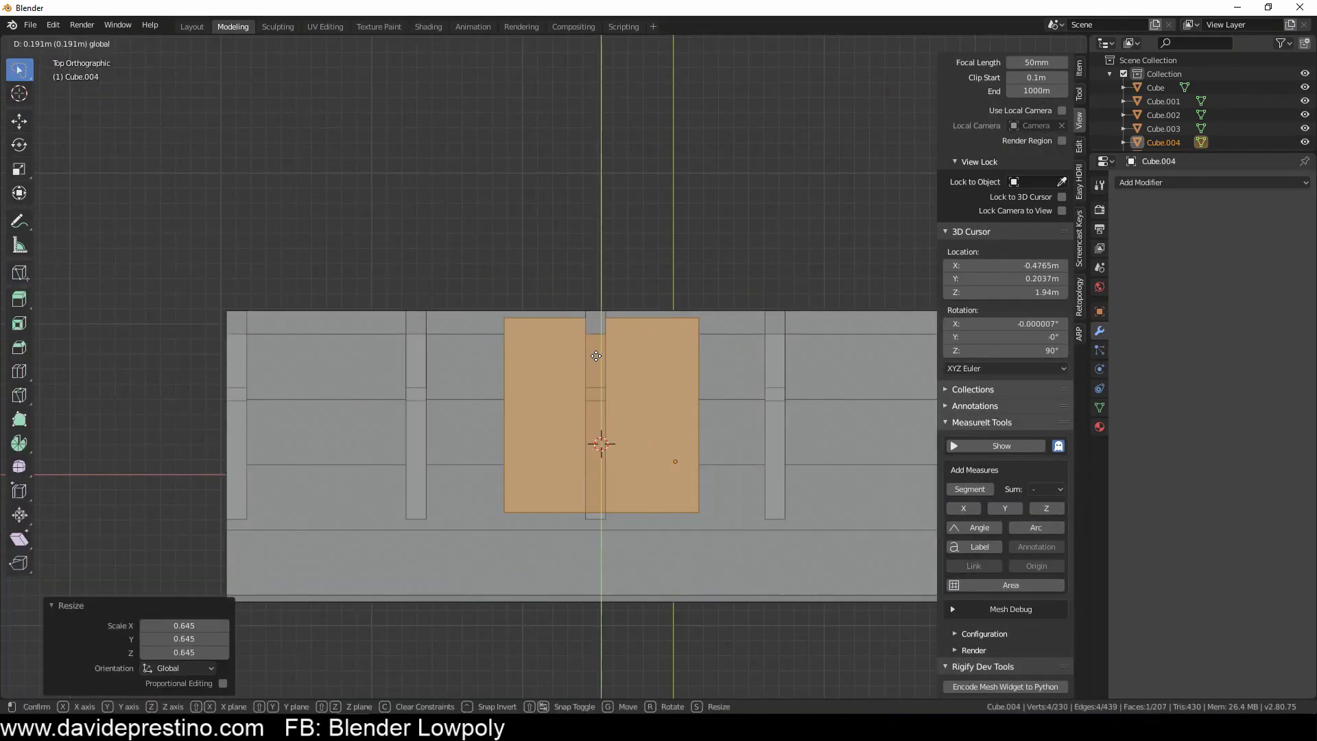
pyautogui.click(596, 356)
pyautogui.scroll(-2, 596, 356)
# Step: Stretch the plane along X into a plank and position it over the railing
pyautogui.press('s')
pyautogui.press('x')
pyautogui.click(508, 351)
pyautogui.press('g')
pyautogui.click(826, 419)
pyautogui.moveTo(826, 419)
pyautogui.mouseDown(button='middle')
pyautogui.moveTo(617, 384)
pyautogui.moveTo(766, 357)
pyautogui.mouseUp(button='middle')
# Step: Fold the plank's right edge down into a lip and add lengthwise loop cuts
pyautogui.click(765, 357)
pyautogui.click(465, 339)
pyautogui.moveTo(465, 339); pyautogui.dragTo(384, 384, button='middle')
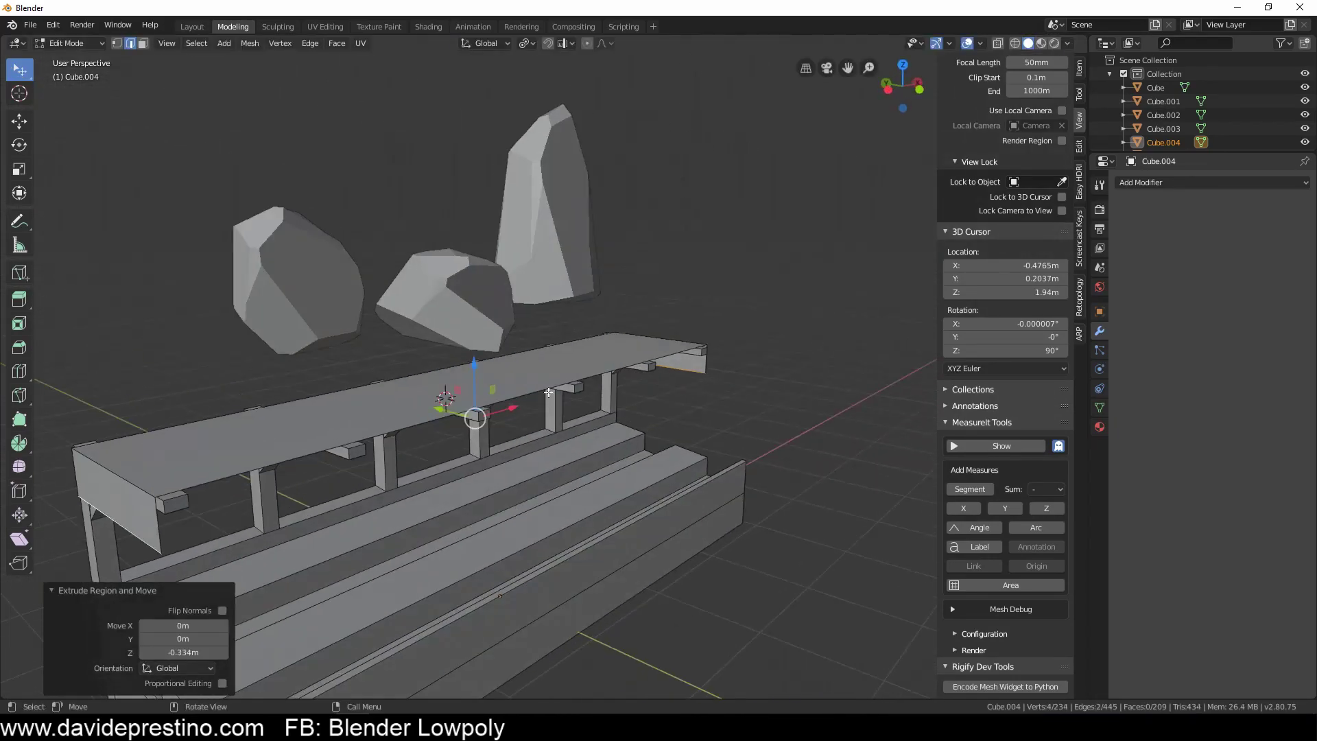
pyautogui.hotkey('ctrl', 'r')
pyautogui.scroll(9, 324, 409)
pyautogui.click(149, 479)
pyautogui.moveTo(149, 480); pyautogui.dragTo(365, 436, button='middle')
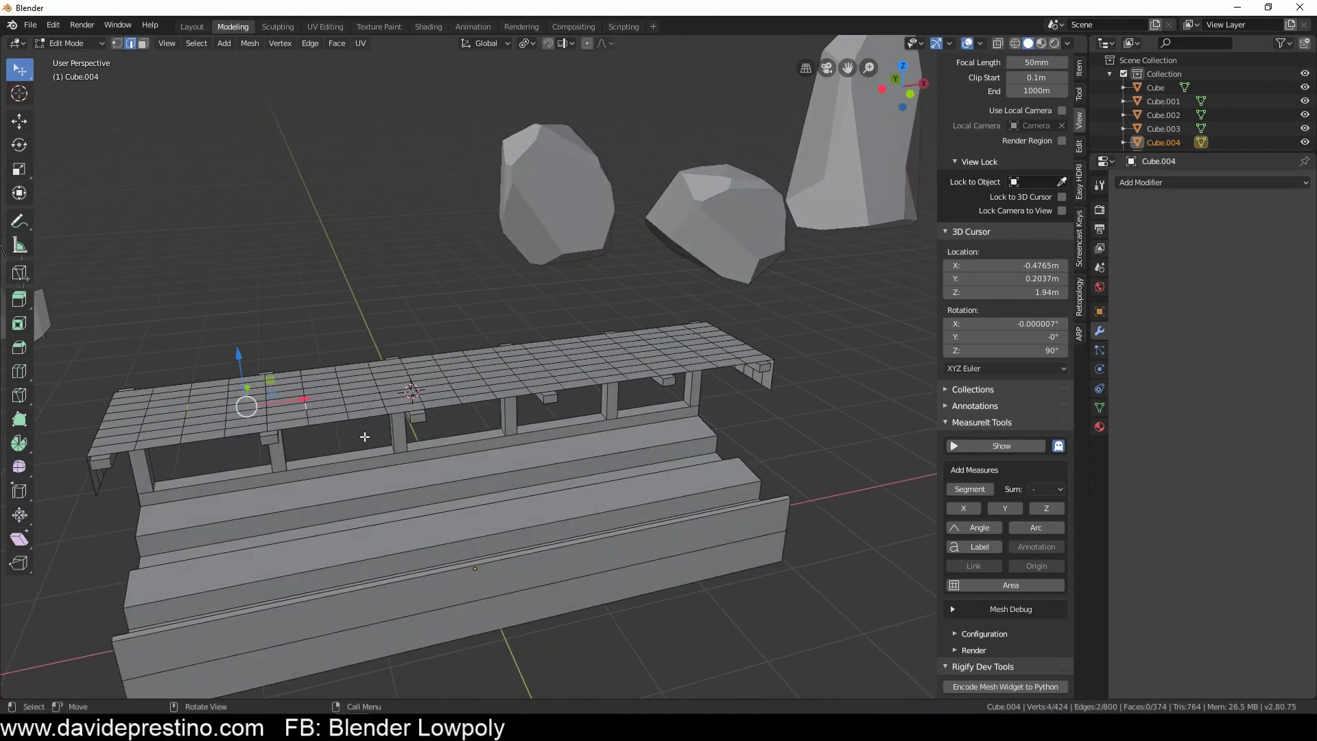
# Step: Raise a wave in the roof plank with vertical Z moves of its sections
pyautogui.click(516, 395)
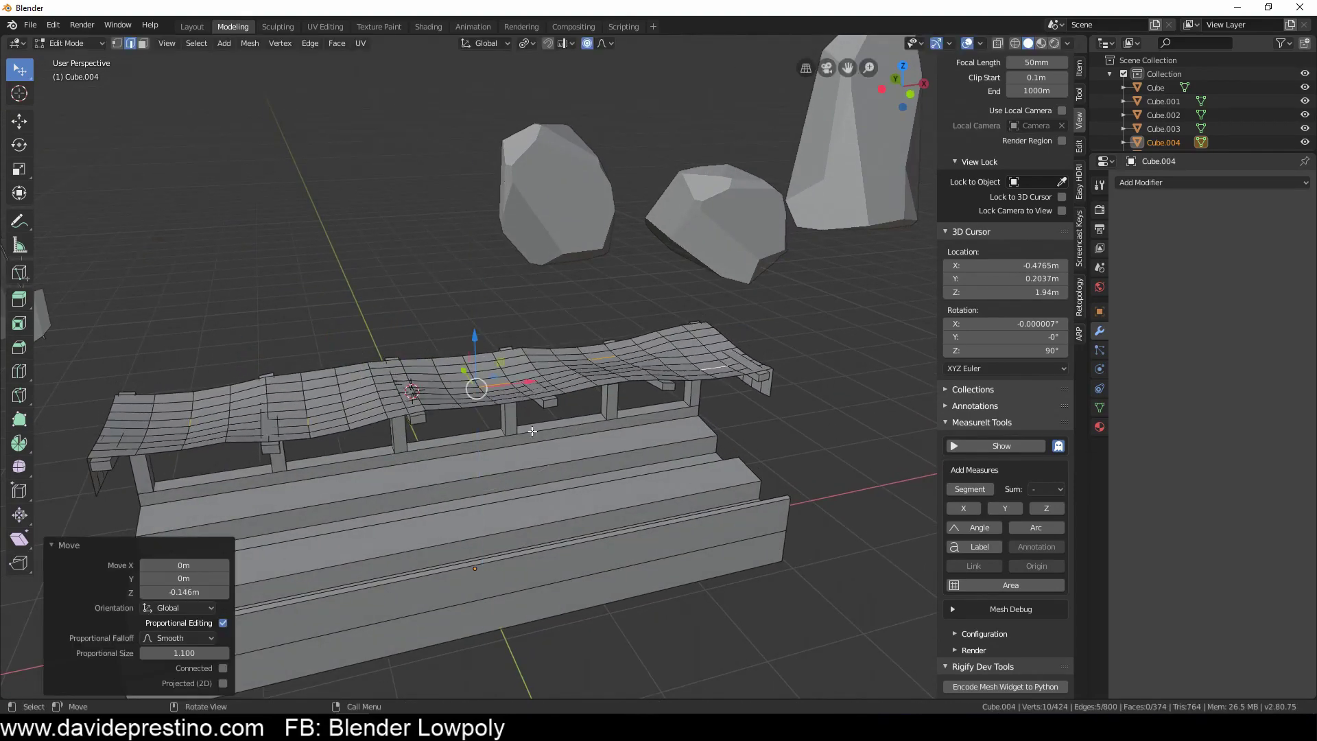
pyautogui.press('g')
pyautogui.press('z')
pyautogui.click(538, 294)
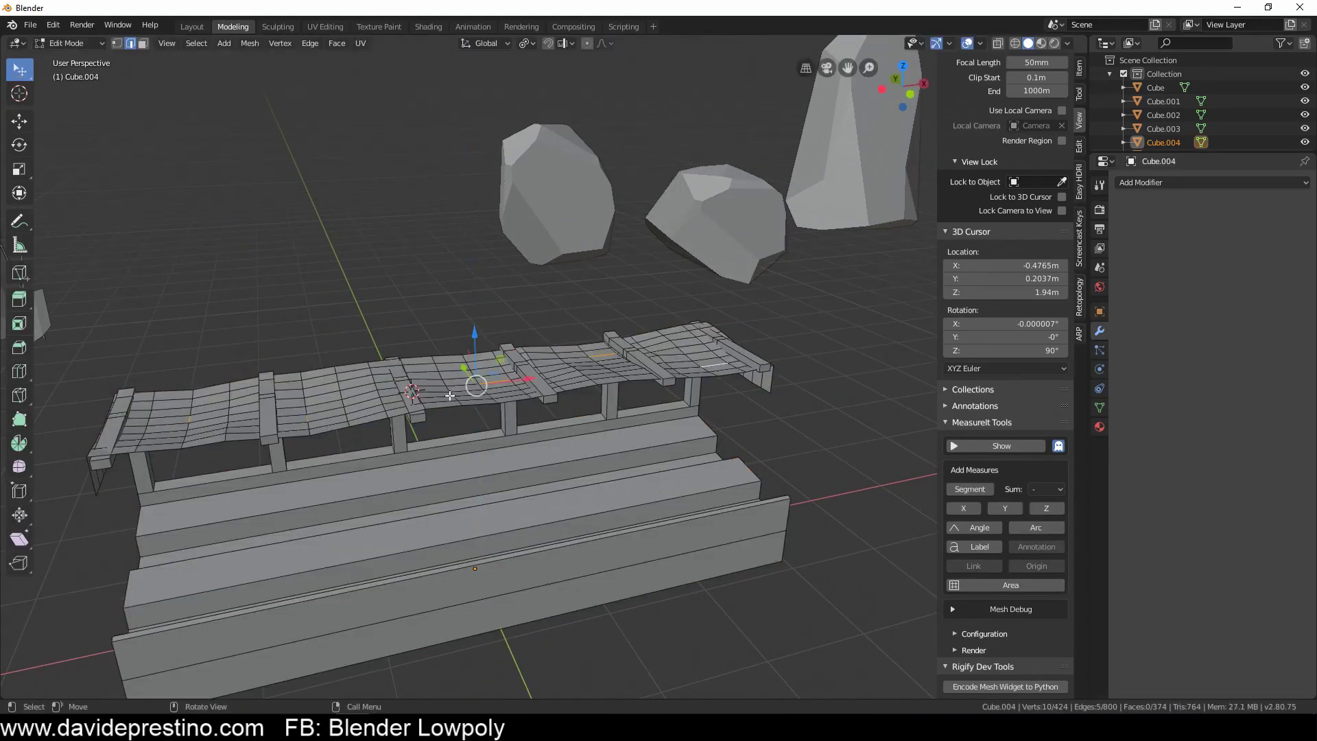
pyautogui.press('l')
pyautogui.press('g')
pyautogui.press('z')
# Step: Soft-move a single plank edge vertically to finish the sagging wave
pyautogui.click(646, 355)
pyautogui.scroll(5, 594, 326)
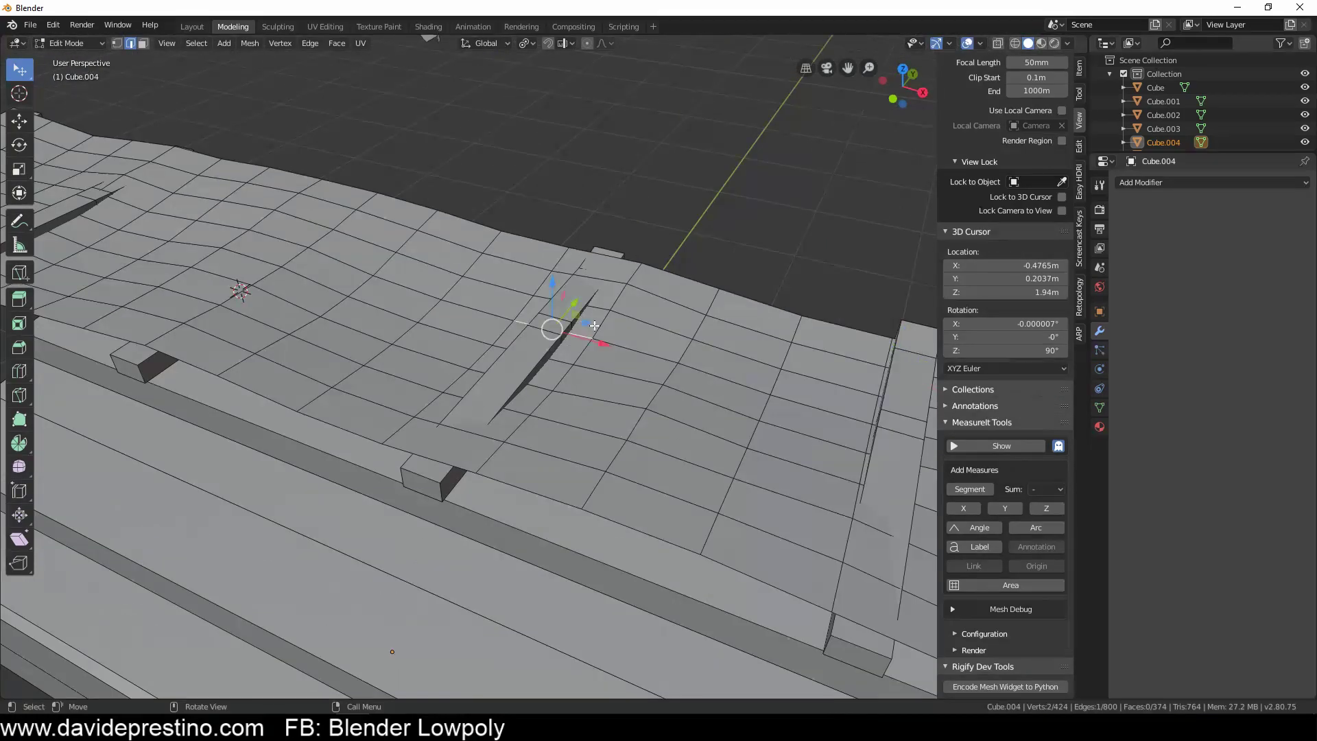
pyautogui.click(599, 283)
pyautogui.scroll(-5, 521, 370)
pyautogui.moveTo(505, 373); pyautogui.dragTo(705, 377, button='middle')
pyautogui.scroll(5, 314, 459)
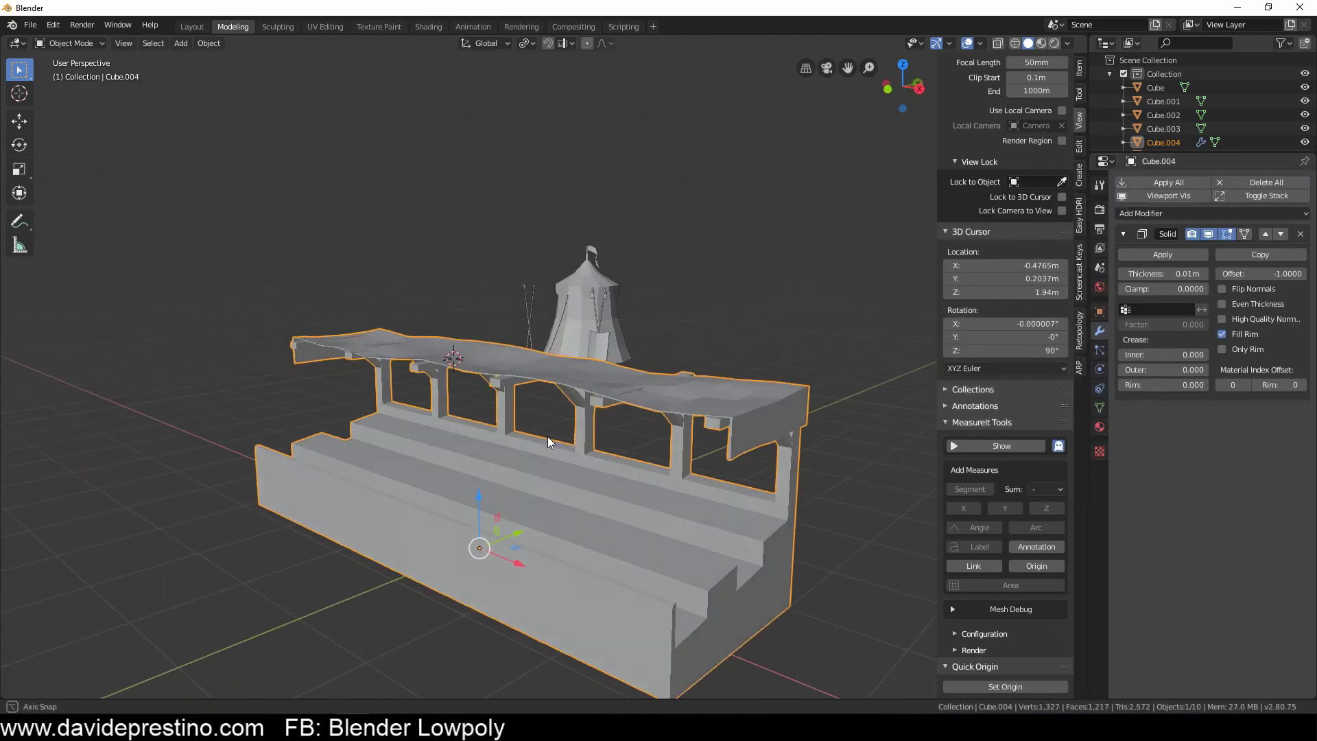
# Step: Add a Solidify modifier to the remaining roof plank, Cube.005
pyautogui.click(1036, 394)
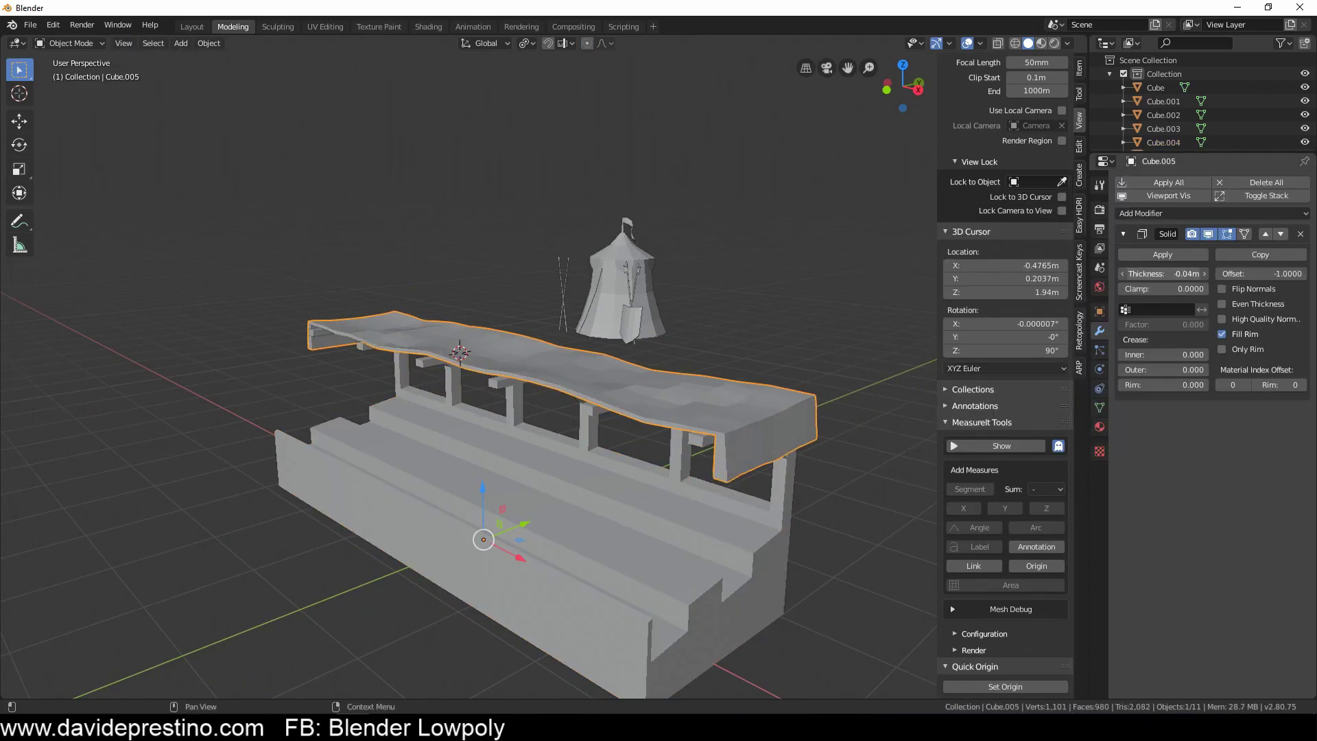
pyautogui.moveTo(480, 411)
pyautogui.mouseDown(button='middle')
pyautogui.moveTo(348, 443)
pyautogui.moveTo(129, 450)
pyautogui.mouseUp(button='middle')
pyautogui.scroll(5, 534, 410)
pyautogui.scroll(-5, 534, 410)
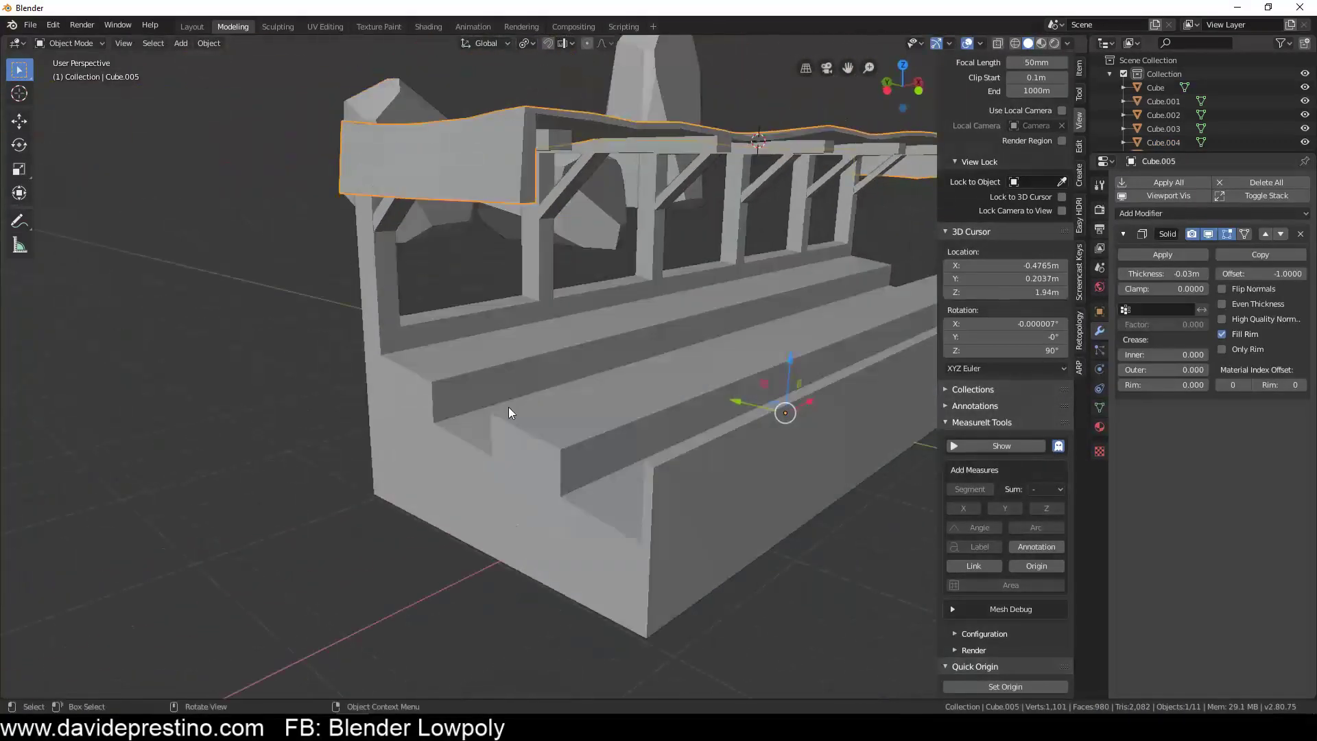
pyautogui.moveTo(508, 406)
pyautogui.mouseDown(button='middle')
pyautogui.moveTo(582, 410)
pyautogui.moveTo(500, 445)
pyautogui.mouseUp(button='middle')
# Step: Add four loop cuts across the bench and shift an edge with soft falloff
pyautogui.click(447, 449)
pyautogui.press('Tab')
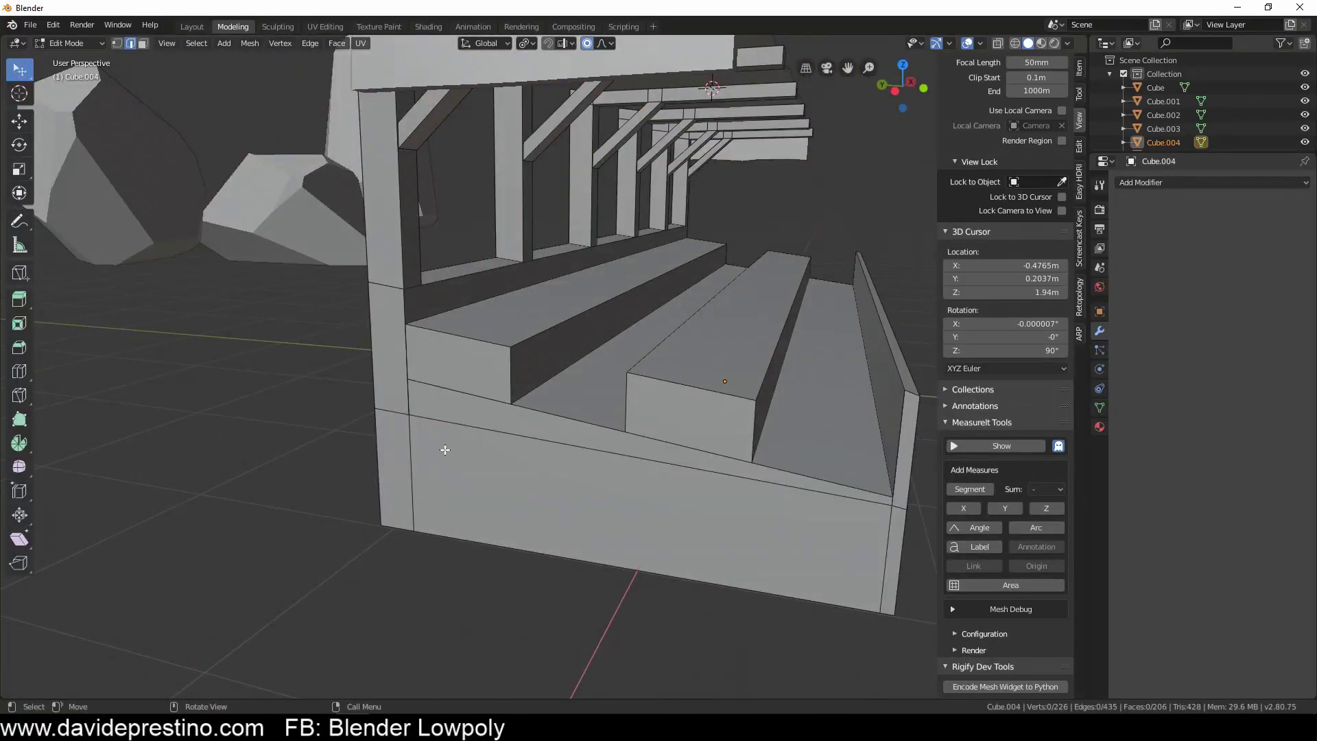
pyautogui.press('Tab')
pyautogui.scroll(-3, 405, 291)
pyautogui.moveTo(405, 291)
pyautogui.mouseDown(button='middle')
pyautogui.moveTo(607, 425)
pyautogui.moveTo(338, 406)
pyautogui.mouseUp(button='middle')
pyautogui.press('Tab')
pyautogui.scroll(3, 338, 406)
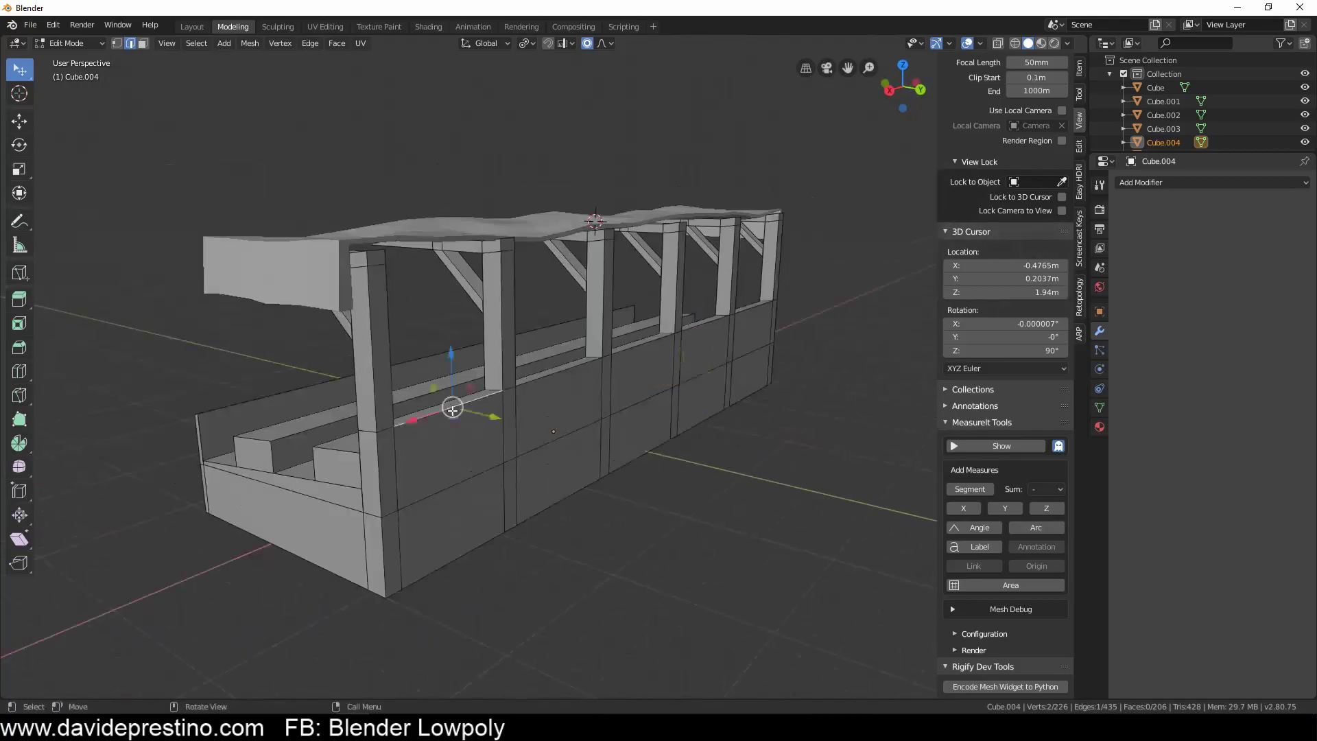
pyautogui.moveTo(680, 332)
pyautogui.mouseDown(button='middle')
pyautogui.moveTo(658, 286)
pyautogui.moveTo(546, 449)
pyautogui.mouseUp(button='middle')
pyautogui.scroll(3, 546, 449)
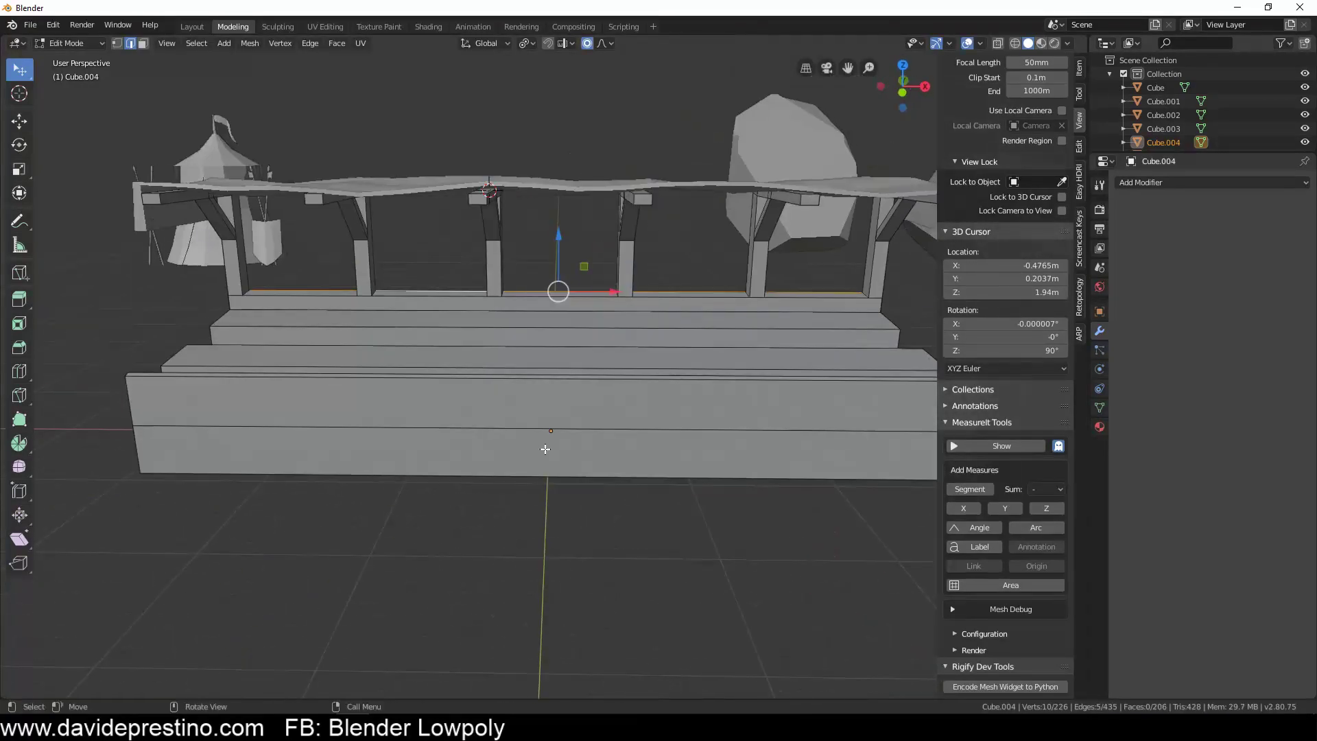
pyautogui.click(641, 420)
pyautogui.moveTo(640, 419); pyautogui.dragTo(640, 419, button='middle')
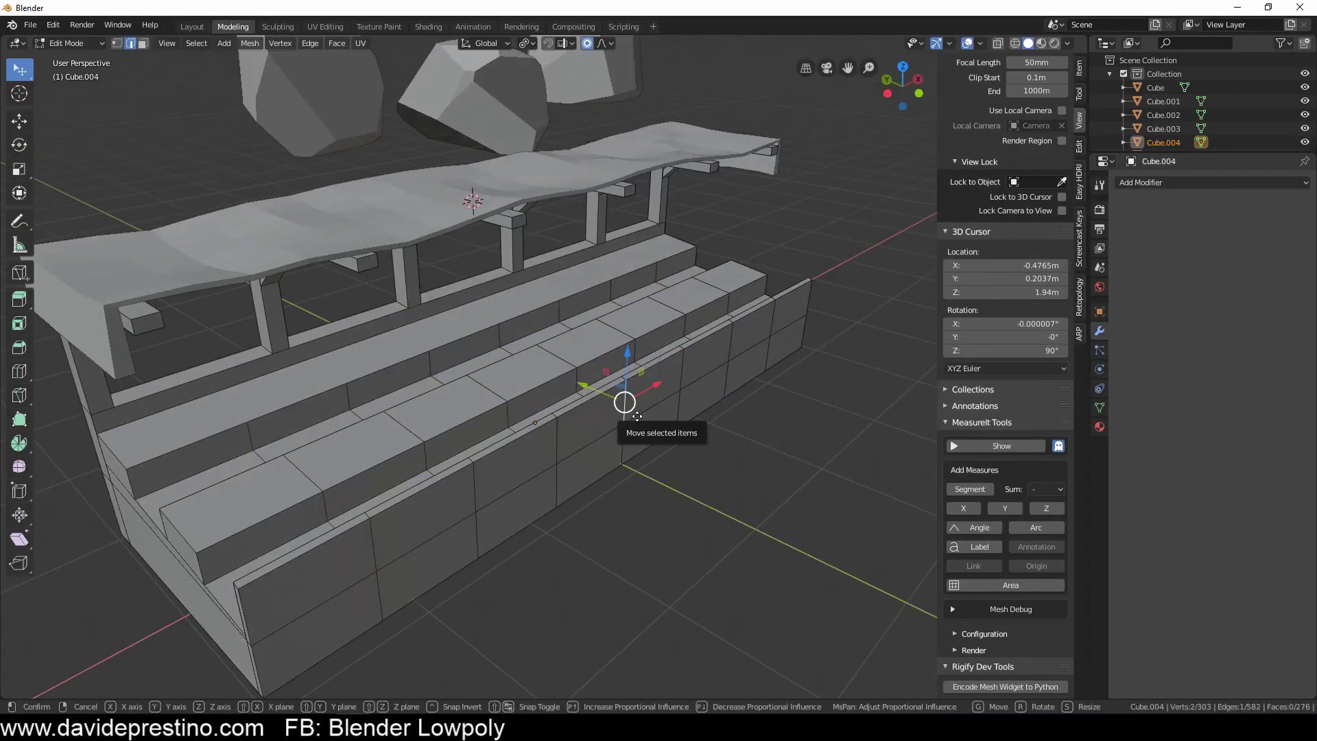
pyautogui.moveTo(637, 416); pyautogui.dragTo(729, 338)
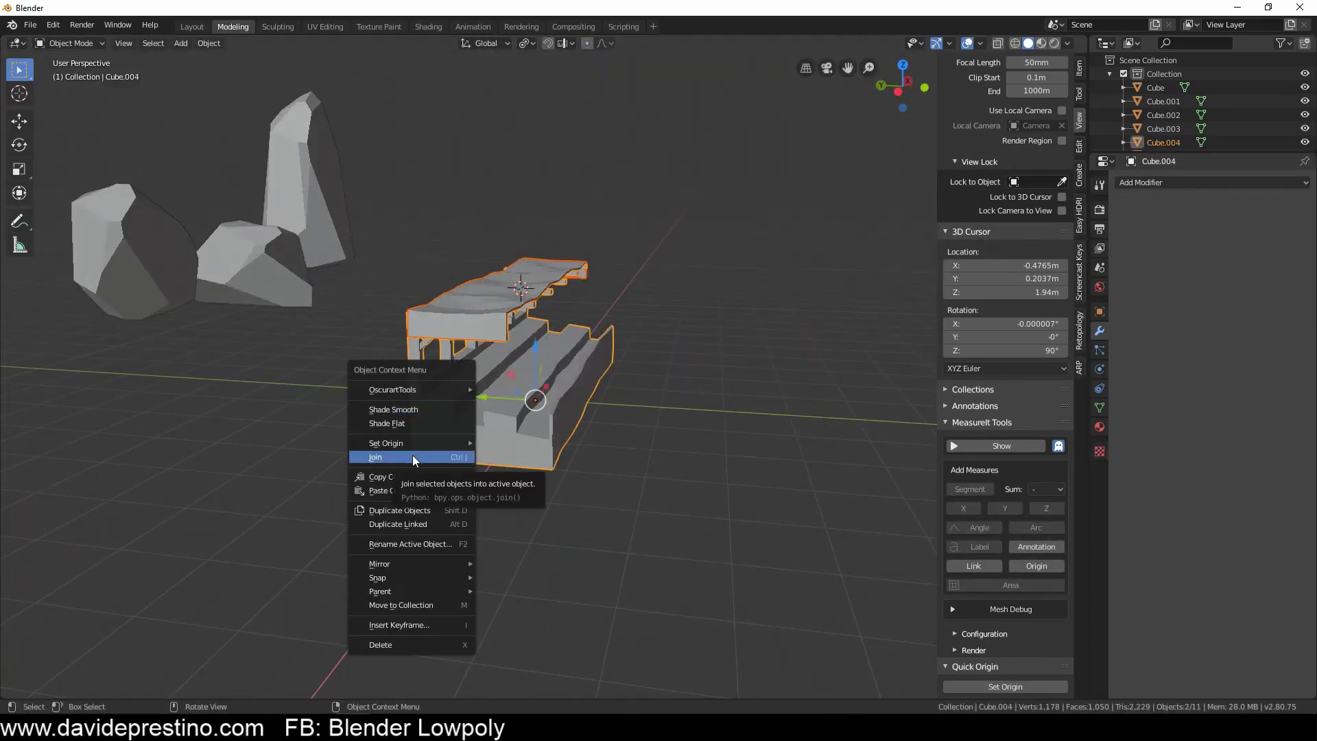
# Step: Join the selected pieces into one object and move it 11.9 m along Y
pyautogui.click(413, 455)
pyautogui.press('g')
pyautogui.press('y')
pyautogui.click(359, 450)
pyautogui.moveTo(358, 450); pyautogui.dragTo(1068, 433, button='middle')
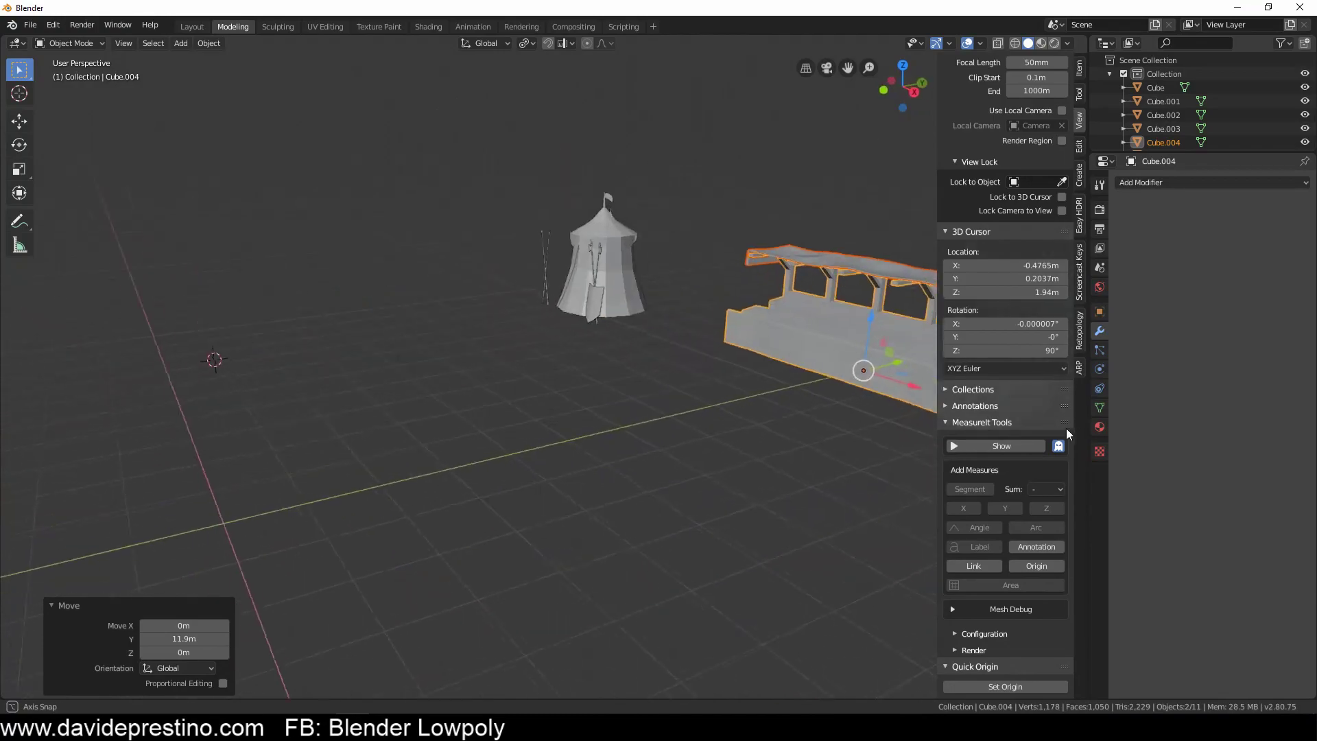
pyautogui.moveTo(439, 615); pyautogui.dragTo(592, 601, button='middle')
# Step: Reset the 3D cursor to the origin and add a circle mesh there for editing
pyautogui.hotkey('shift', 'c')
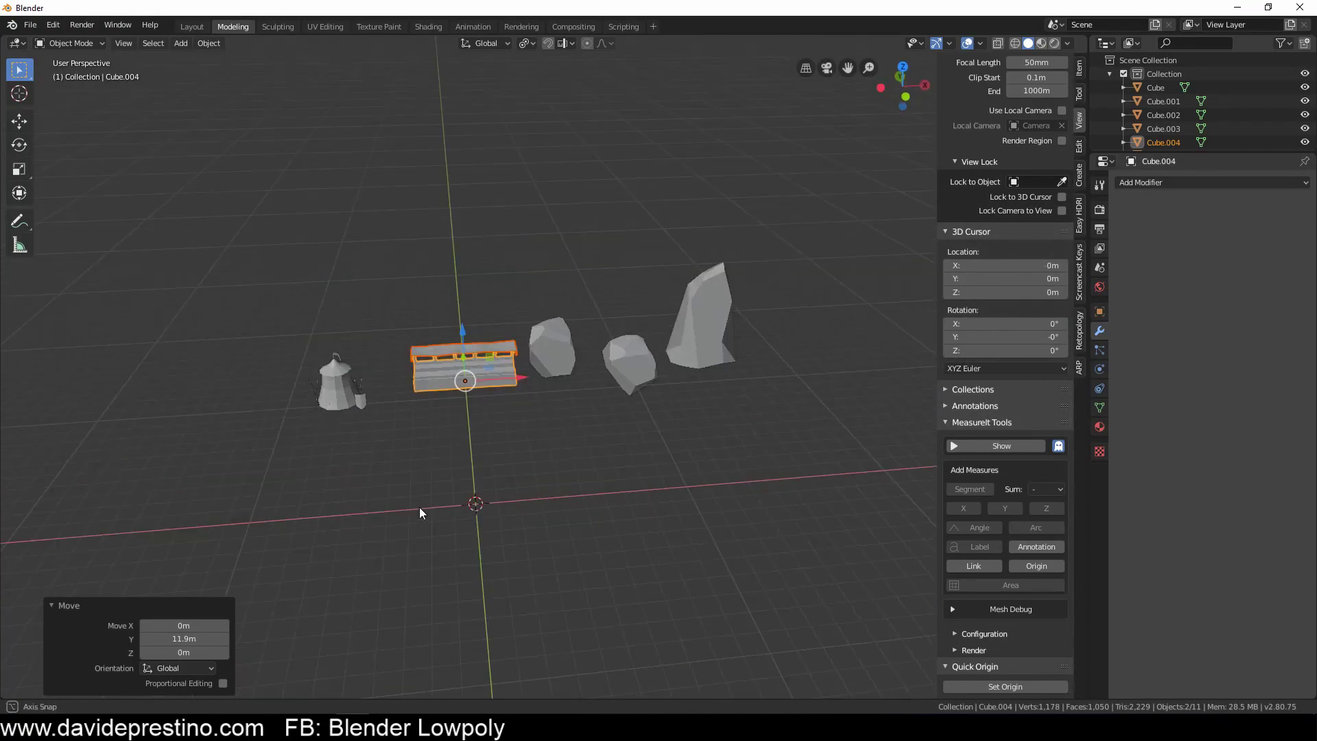
pyautogui.scroll(3, 421, 509)
pyautogui.hotkey('shift', 'a')
pyautogui.click(686, 185)
pyautogui.moveTo(688, 584)
pyautogui.mouseDown(button='middle')
pyautogui.moveTo(668, 607)
pyautogui.moveTo(731, 565)
pyautogui.moveTo(664, 515)
pyautogui.mouseUp(button='middle')
pyautogui.press('KP_1')
pyautogui.press('KP_1')
pyautogui.press('Tab')
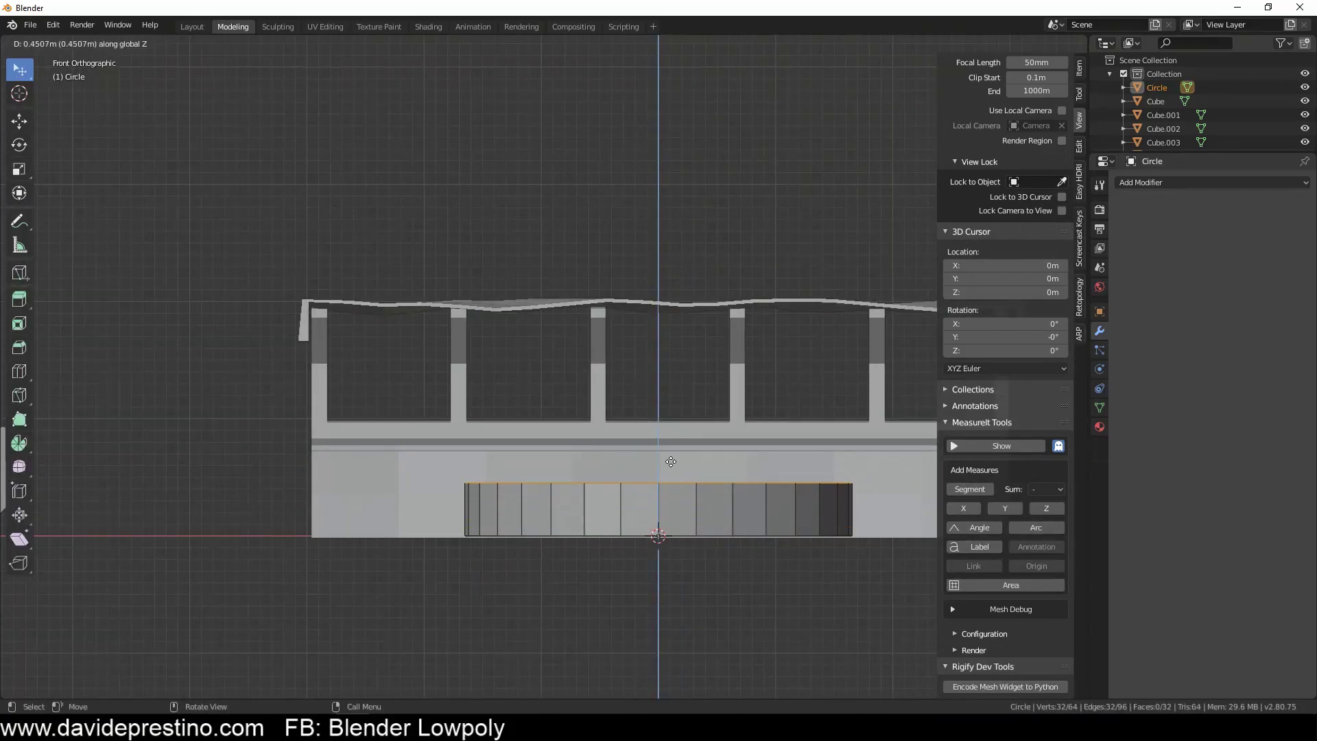
# Step: Extrude and scale the circle into a flared base ring (0.801) and a tall cylinder
pyautogui.moveTo(825, 491); pyautogui.dragTo(809, 450, button='middle')
pyautogui.press('s')
pyautogui.click(754, 454)
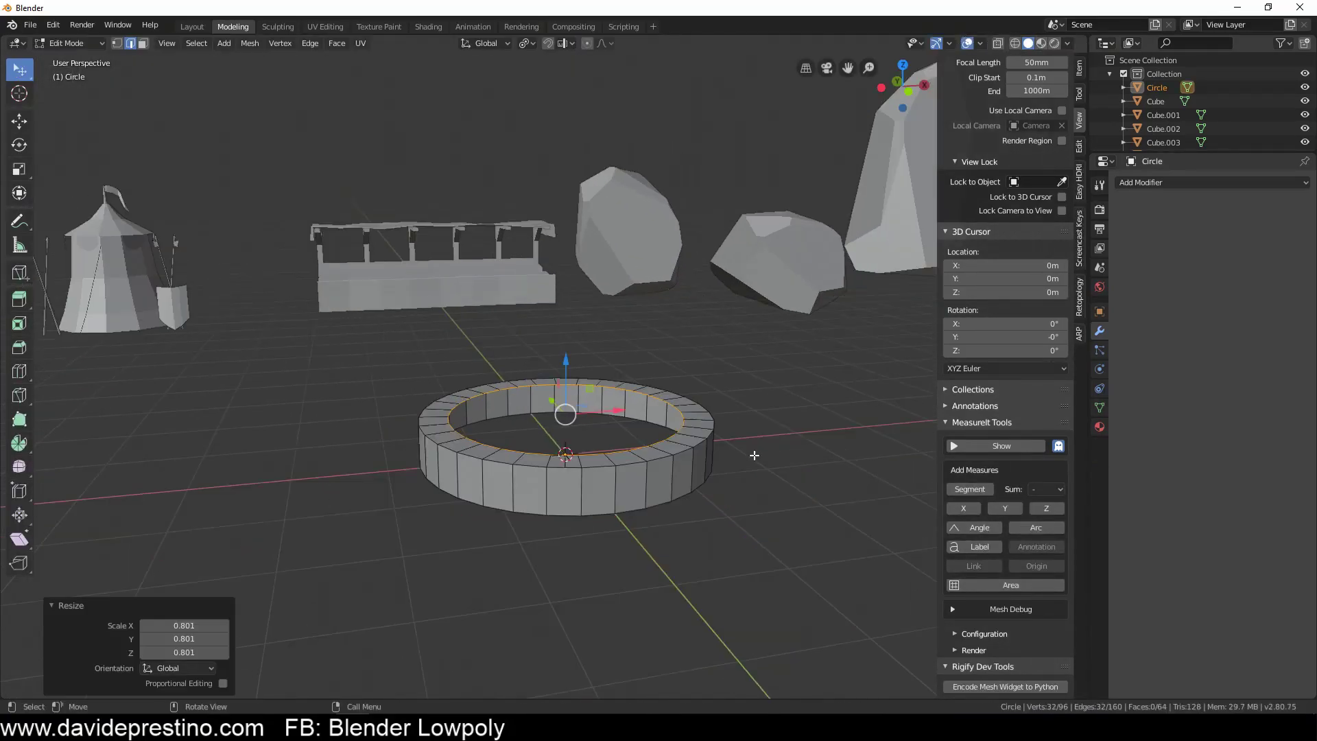
pyautogui.moveTo(570, 359); pyautogui.dragTo(571, 137)
pyautogui.moveTo(571, 137); pyautogui.dragTo(717, 373, button='middle')
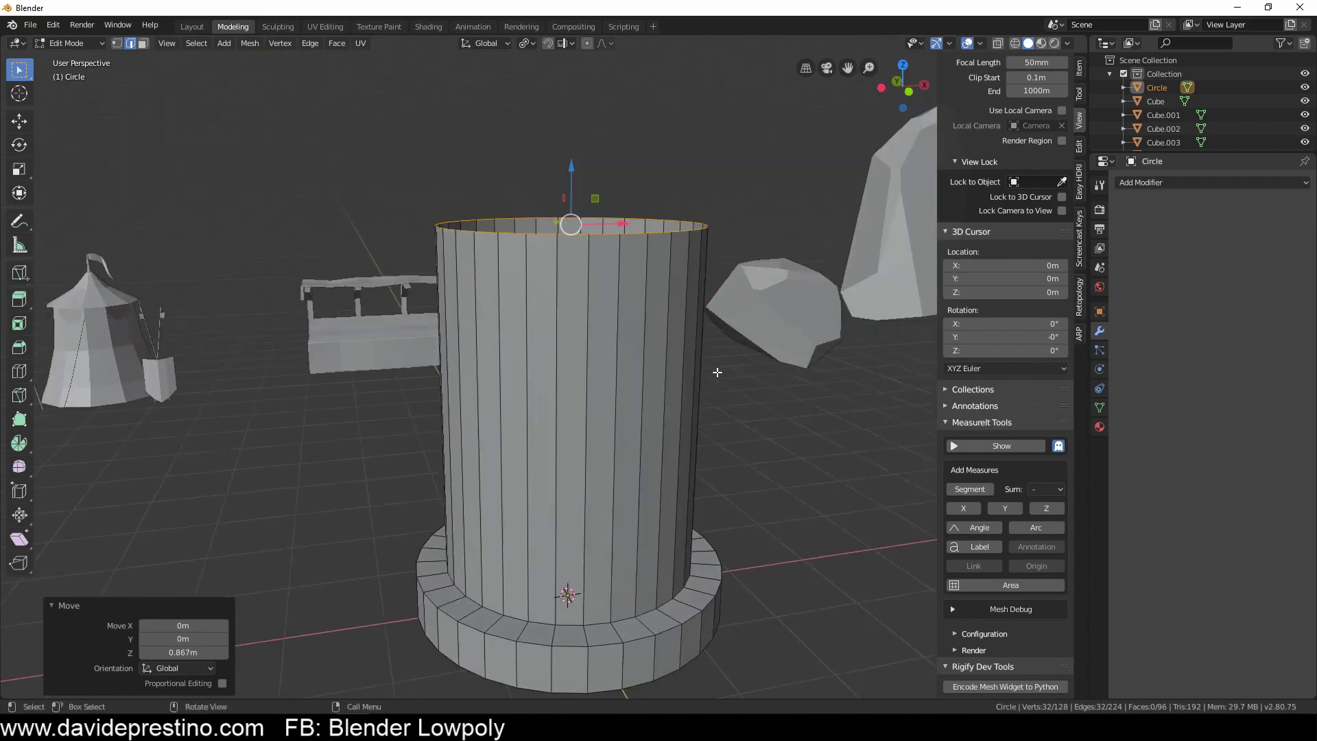
pyautogui.click(573, 161)
pyautogui.moveTo(573, 160); pyautogui.dragTo(697, 263, button='middle')
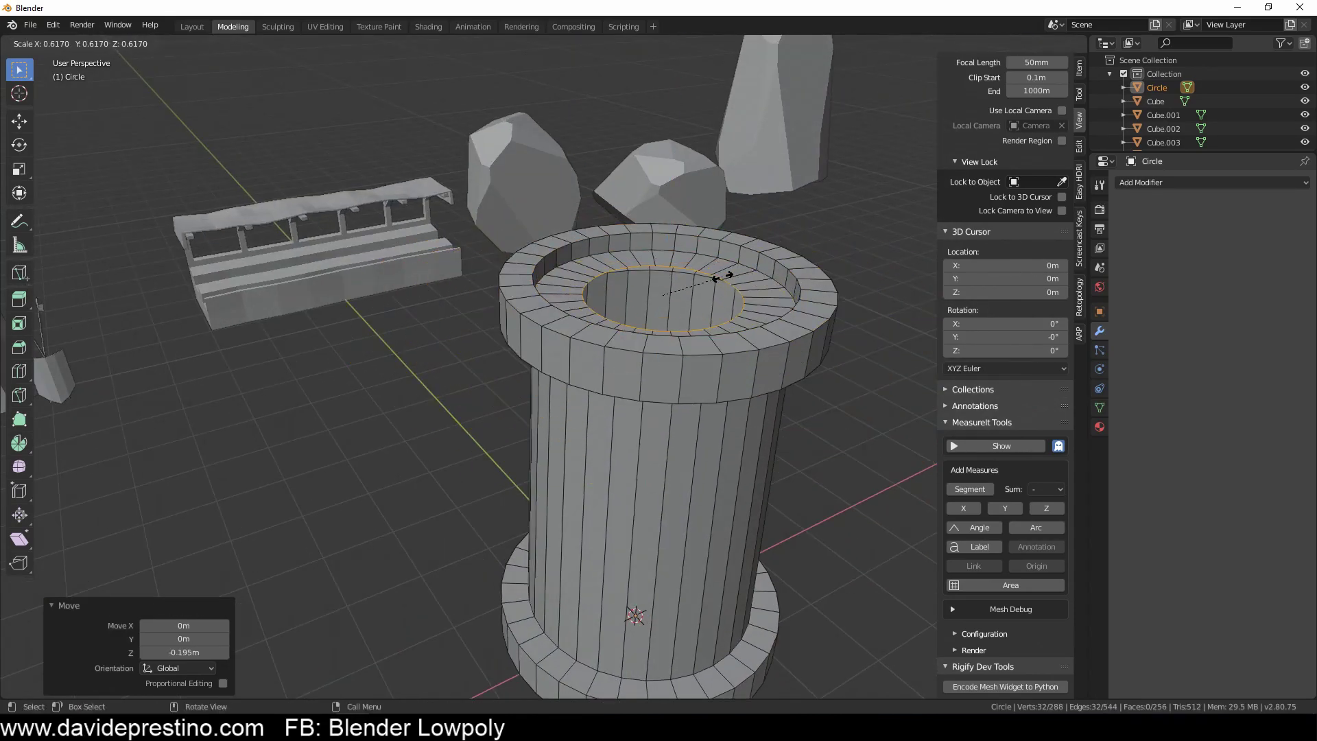
pyautogui.click(672, 283)
pyautogui.moveTo(672, 284); pyautogui.dragTo(692, 357, button='middle')
# Step: Extrude alternating top-rim faces upward into battlements and resize the tower with soft falloff
pyautogui.keyDown('shift'); pyautogui.click(699, 383); pyautogui.keyUp('shift')
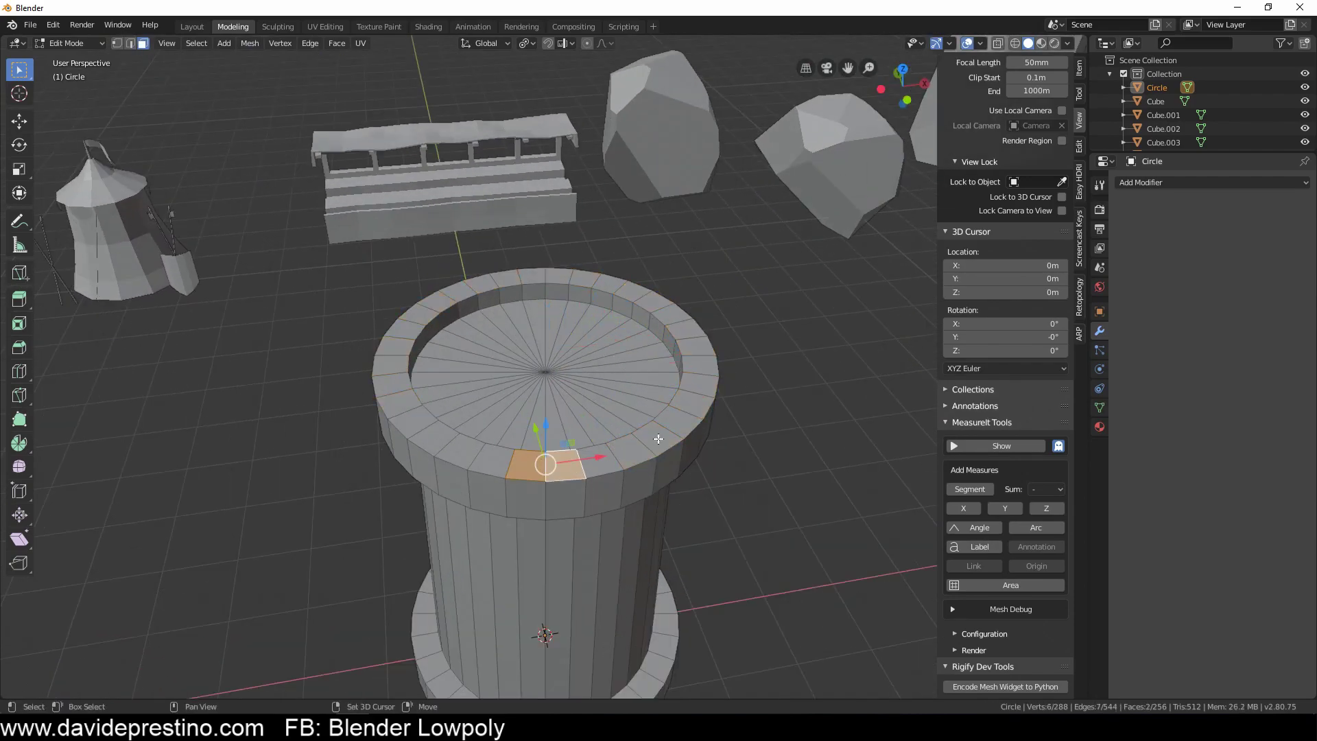
pyautogui.keyDown('shift'); pyautogui.click(398, 372); pyautogui.keyUp('shift')
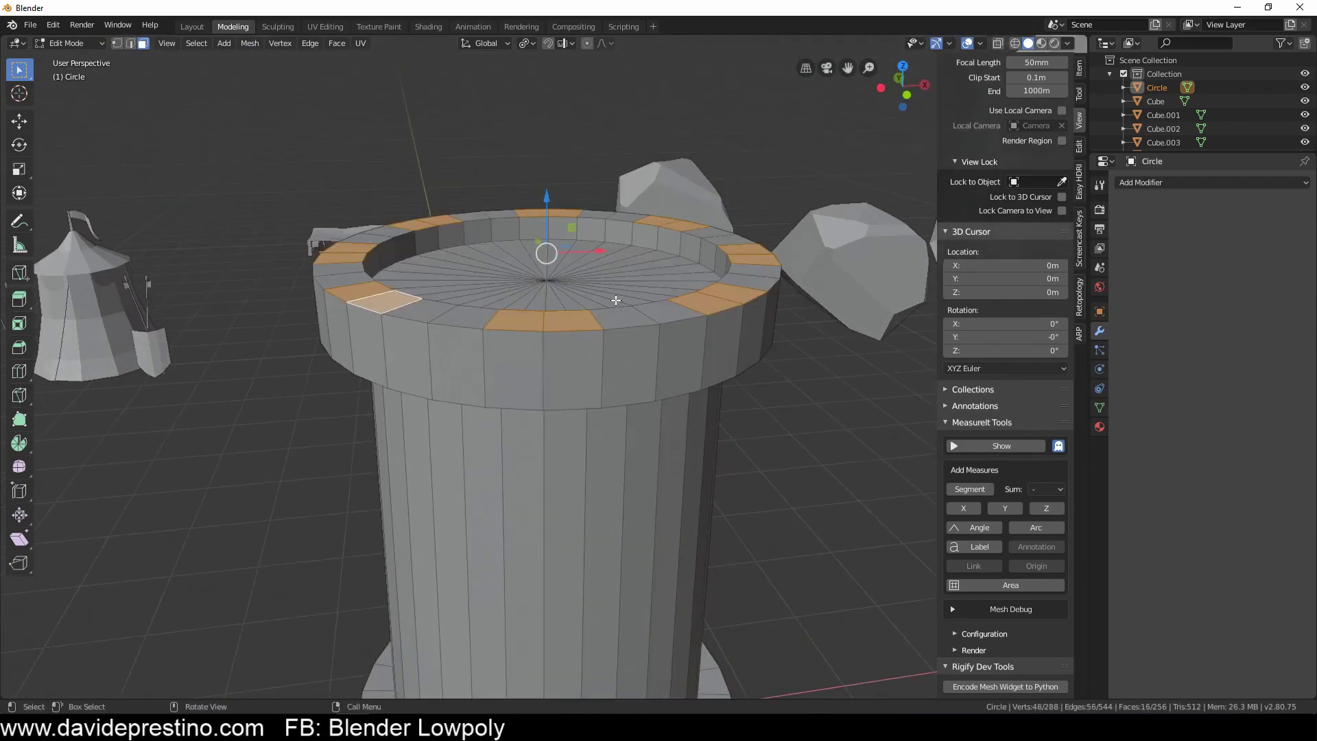
pyautogui.press('e')
pyautogui.moveTo(480, 343); pyautogui.dragTo(604, 108, button='middle')
pyautogui.click(604, 108)
pyautogui.click(568, 98)
pyautogui.scroll(-5, 569, 97)
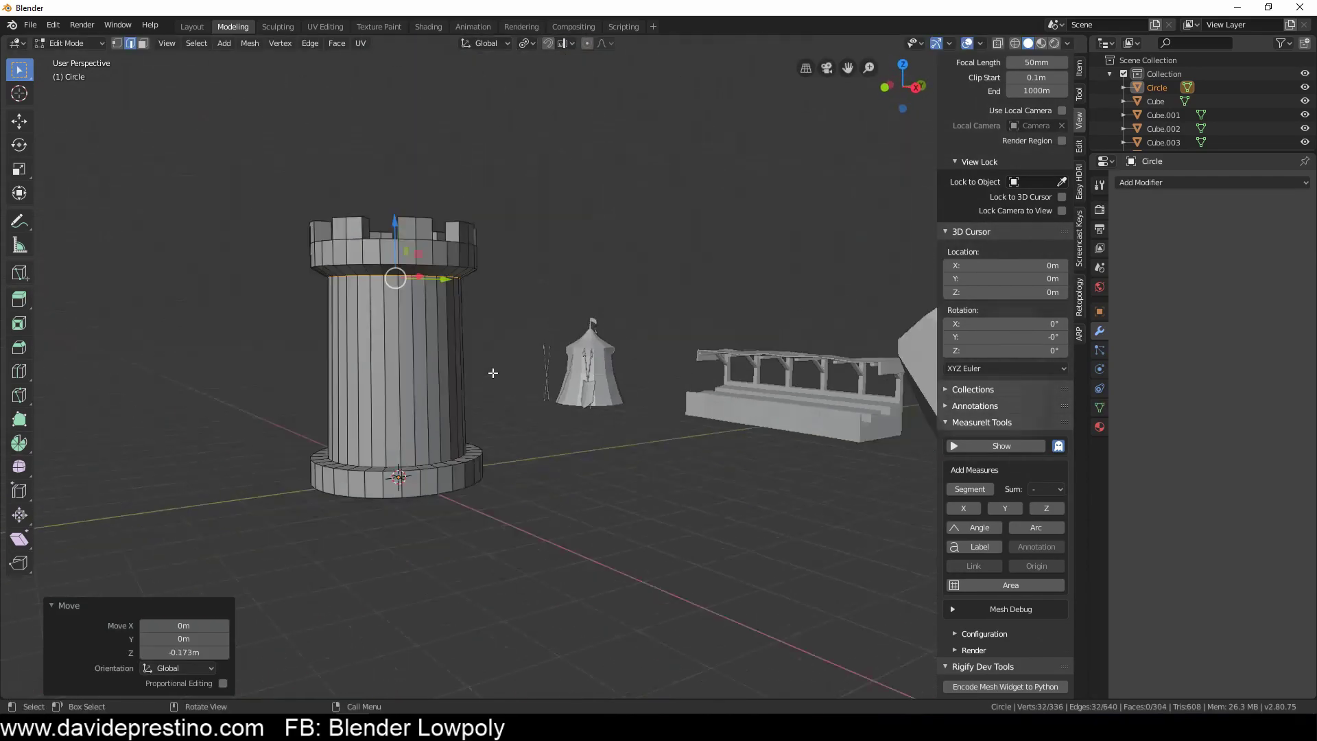
pyautogui.press('s')
pyautogui.click(564, 284)
pyautogui.moveTo(564, 283); pyautogui.dragTo(597, 309, button='middle')
# Step: Select the faces under the crown, lower them 0.202 m and scale them into a ledge
pyautogui.scroll(-3, 310, 487)
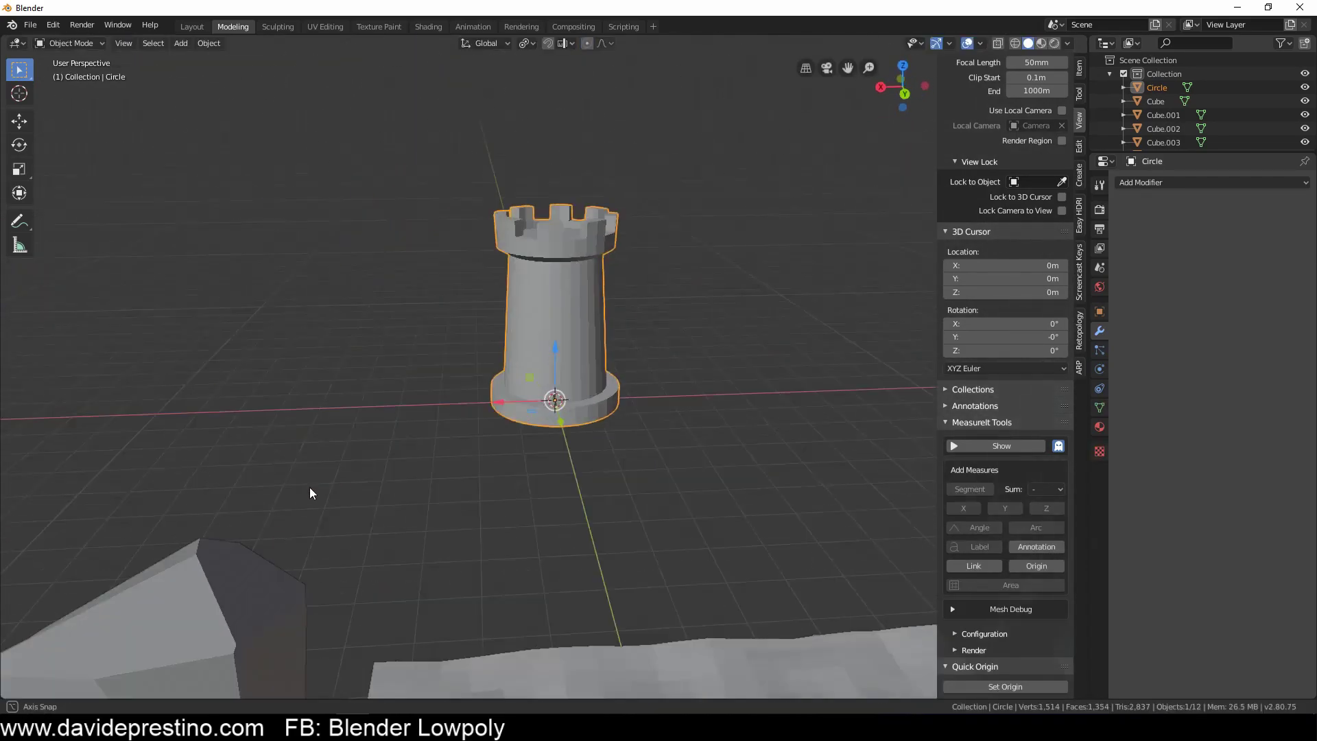
pyautogui.scroll(3, 588, 446)
pyautogui.scroll(2, 667, 197)
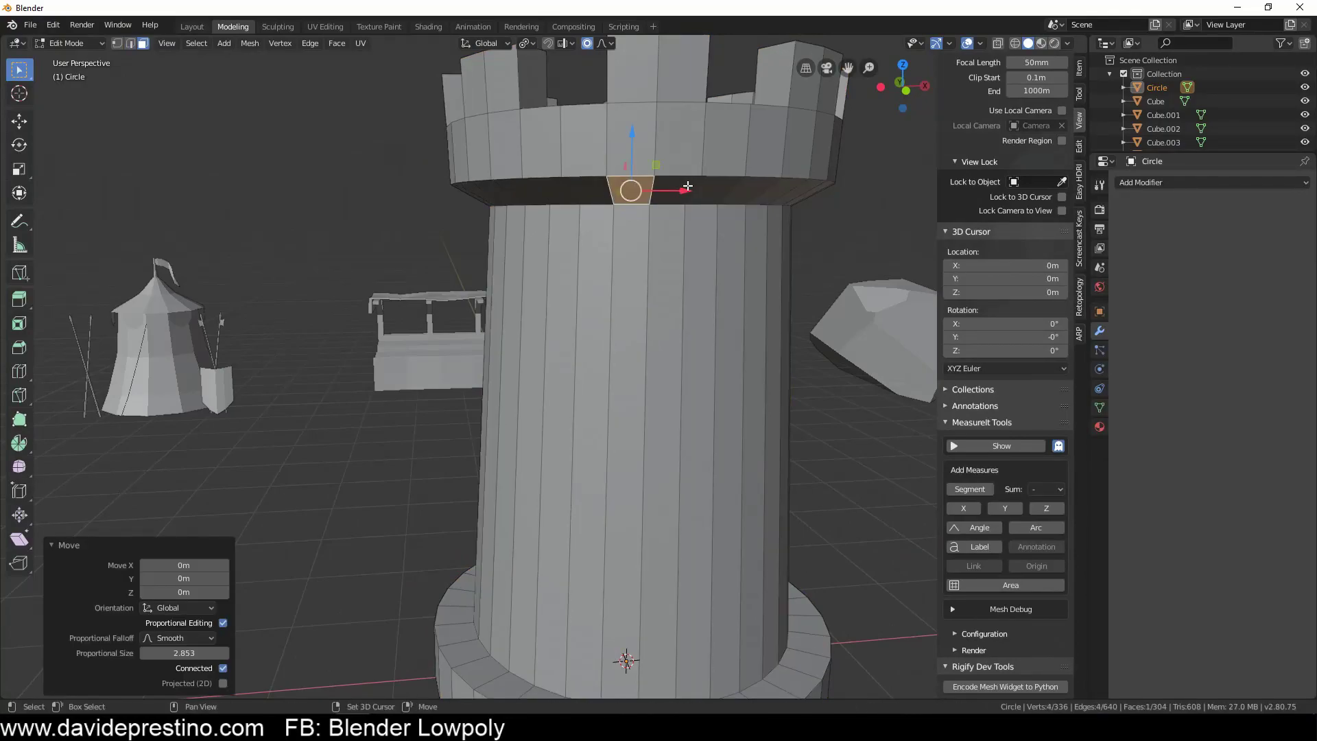
pyautogui.keyDown('shift'); pyautogui.click(754, 192); pyautogui.keyUp('shift')
pyautogui.moveTo(755, 192)
pyautogui.mouseDown(button='middle')
pyautogui.moveTo(412, 288)
pyautogui.moveTo(288, 227)
pyautogui.mouseUp(button='middle')
pyautogui.keyDown('shift'); pyautogui.click(545, 270); pyautogui.keyUp('shift')
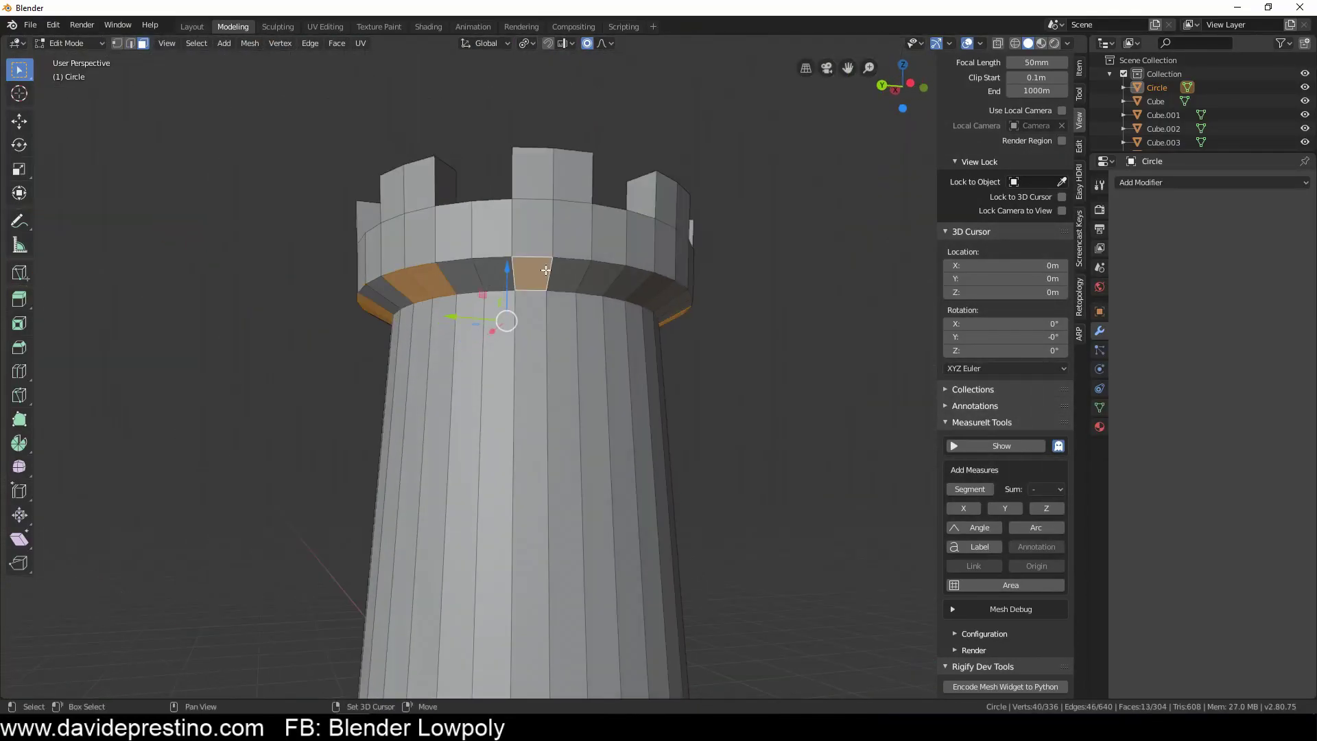
pyautogui.moveTo(545, 270); pyautogui.dragTo(686, 319, button='middle')
pyautogui.click(683, 255)
pyautogui.moveTo(684, 256); pyautogui.dragTo(370, 58, button='middle')
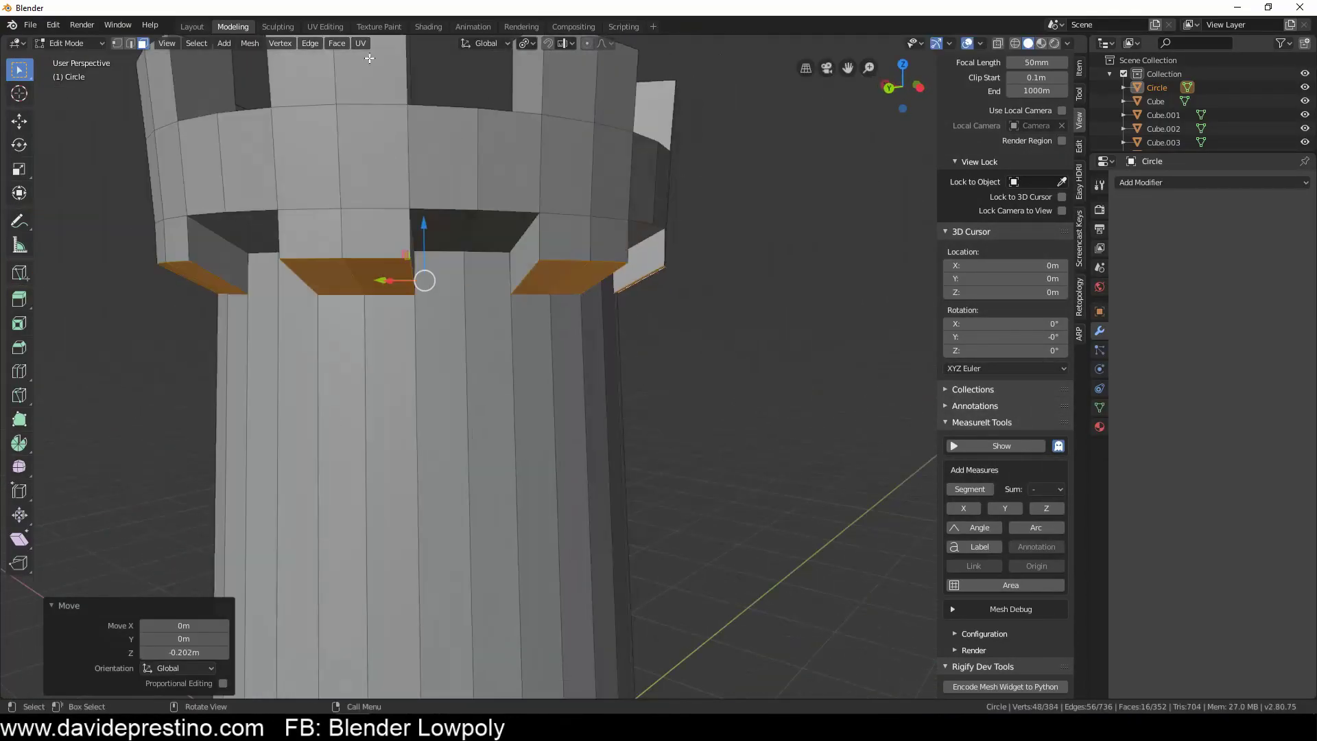
pyautogui.moveTo(395, 257)
pyautogui.mouseDown(button='middle')
pyautogui.moveTo(652, 323)
pyautogui.moveTo(706, 378)
pyautogui.moveTo(730, 426)
pyautogui.mouseUp(button='middle')
pyautogui.press('s')
pyautogui.click(681, 328)
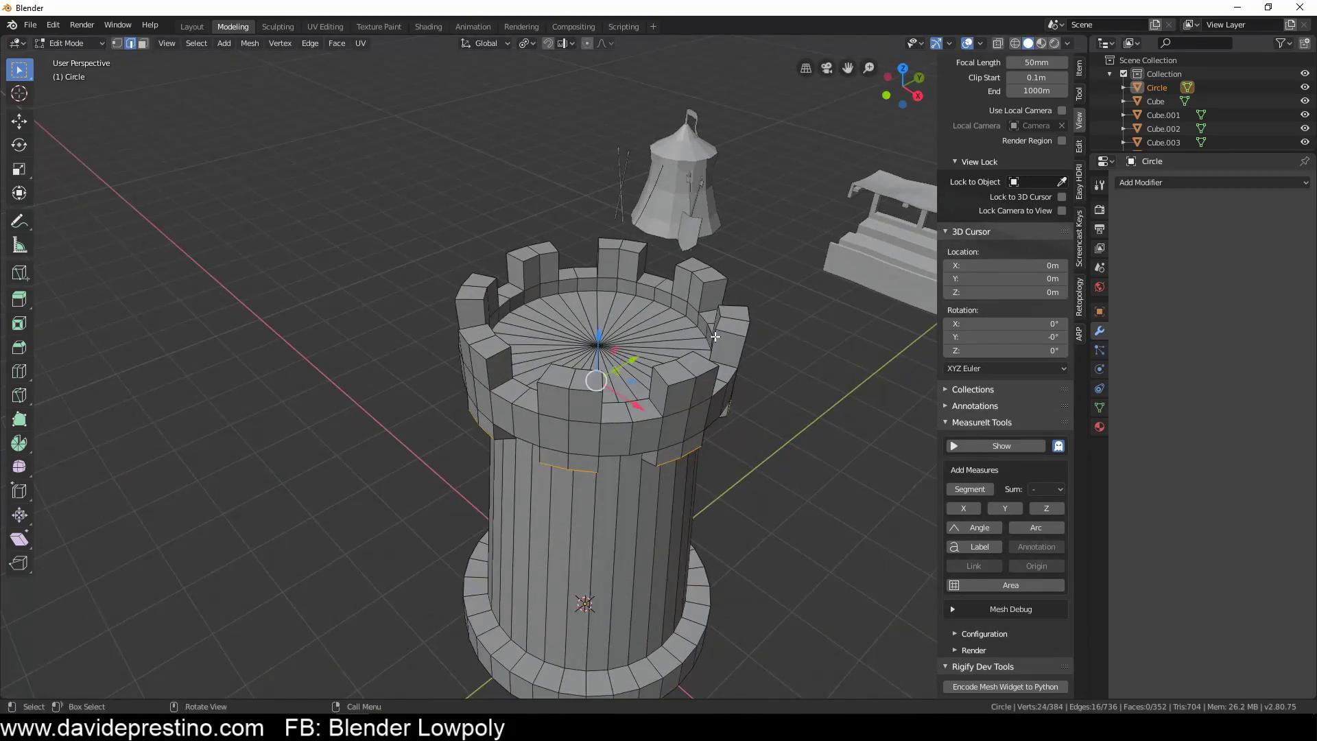
# Step: Keep the transform orientation on Global and turn on proportional editing
pyautogui.moveTo(716, 336); pyautogui.dragTo(617, 205, button='middle')
pyautogui.click(486, 44)
pyautogui.moveTo(495, 60); pyautogui.dragTo(501, 260, button='middle')
pyautogui.press('s')
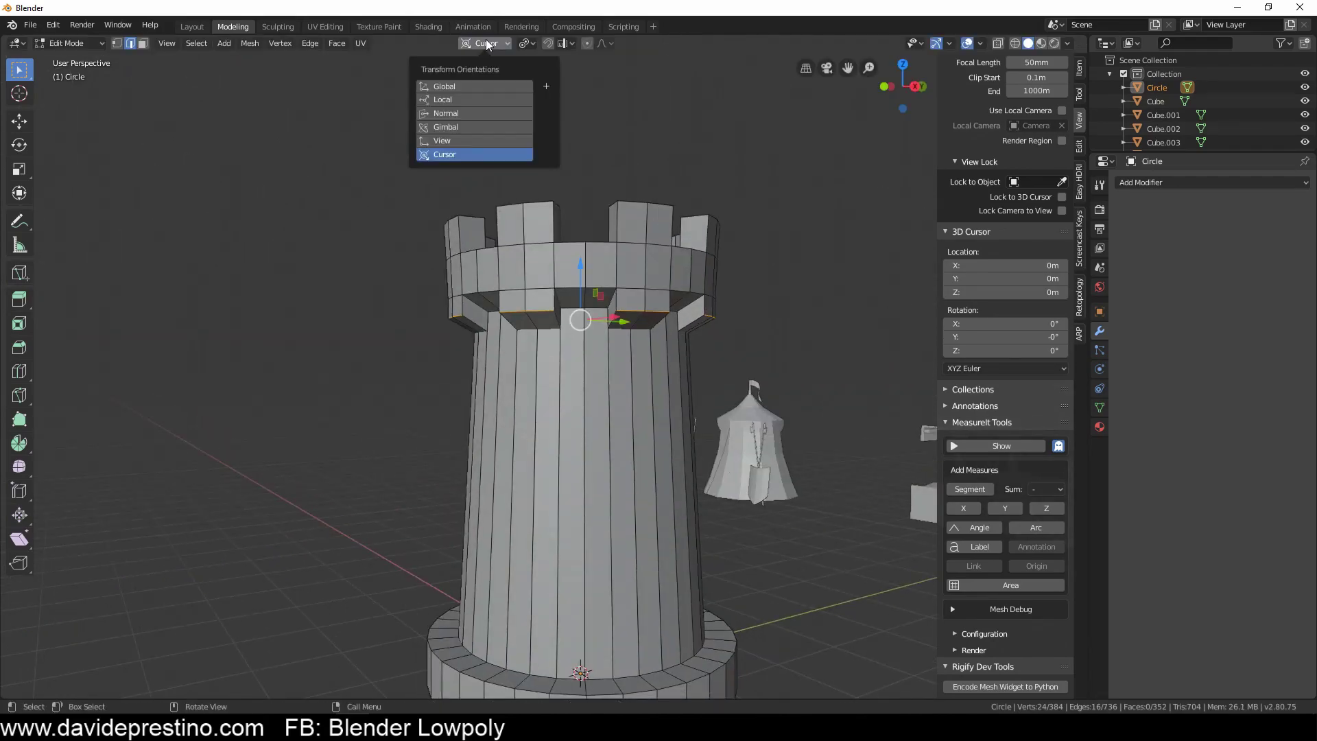
pyautogui.click(445, 85)
pyautogui.press('o')
pyautogui.moveTo(686, 274)
pyautogui.mouseDown(button='middle')
pyautogui.moveTo(815, 382)
pyautogui.moveTo(685, 447)
pyautogui.mouseUp(button='middle')
# Step: Lower the battlement vertices 0.435 m along Z, then view from the front
pyautogui.scroll(4, 553, 439)
pyautogui.scroll(-3, 631, 375)
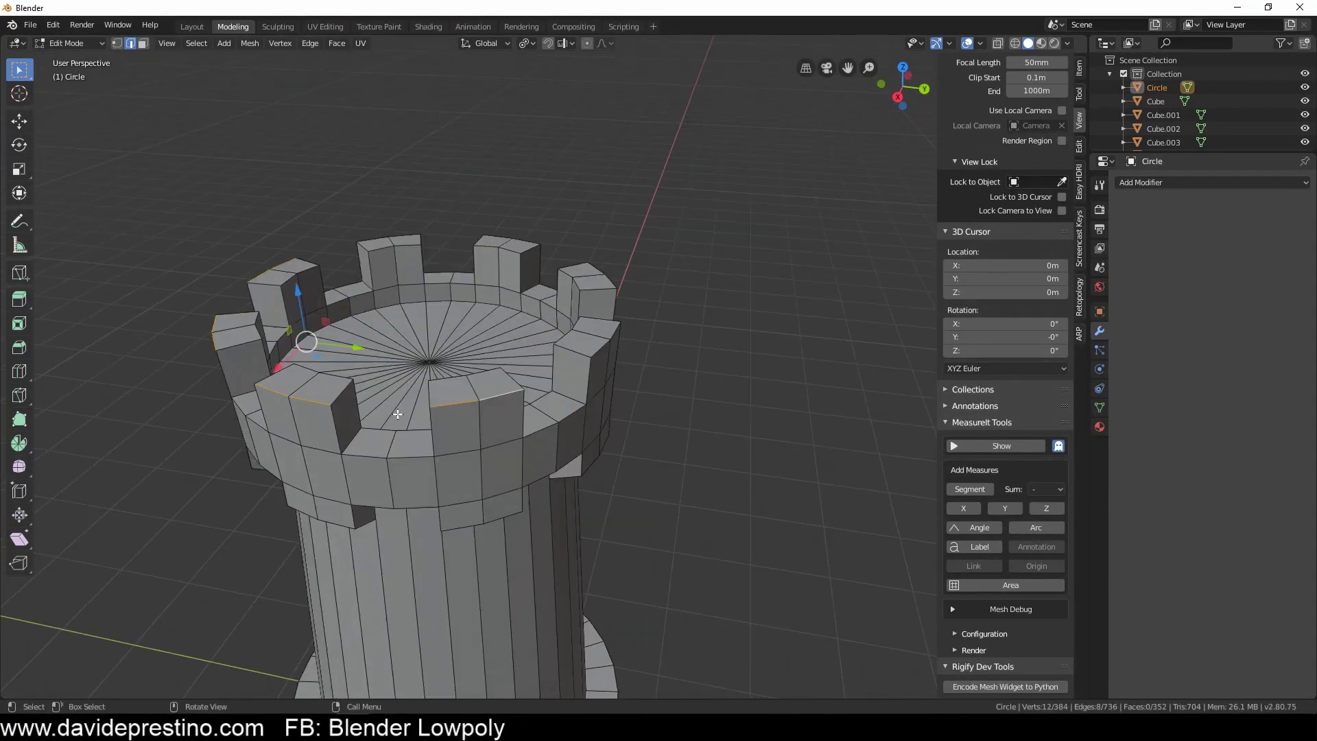
pyautogui.scroll(-2, 631, 375)
pyautogui.moveTo(632, 376); pyautogui.dragTo(888, 484, button='middle')
pyautogui.press('g')
pyautogui.press('z')
pyautogui.click(888, 483)
pyautogui.scroll(-3, 888, 484)
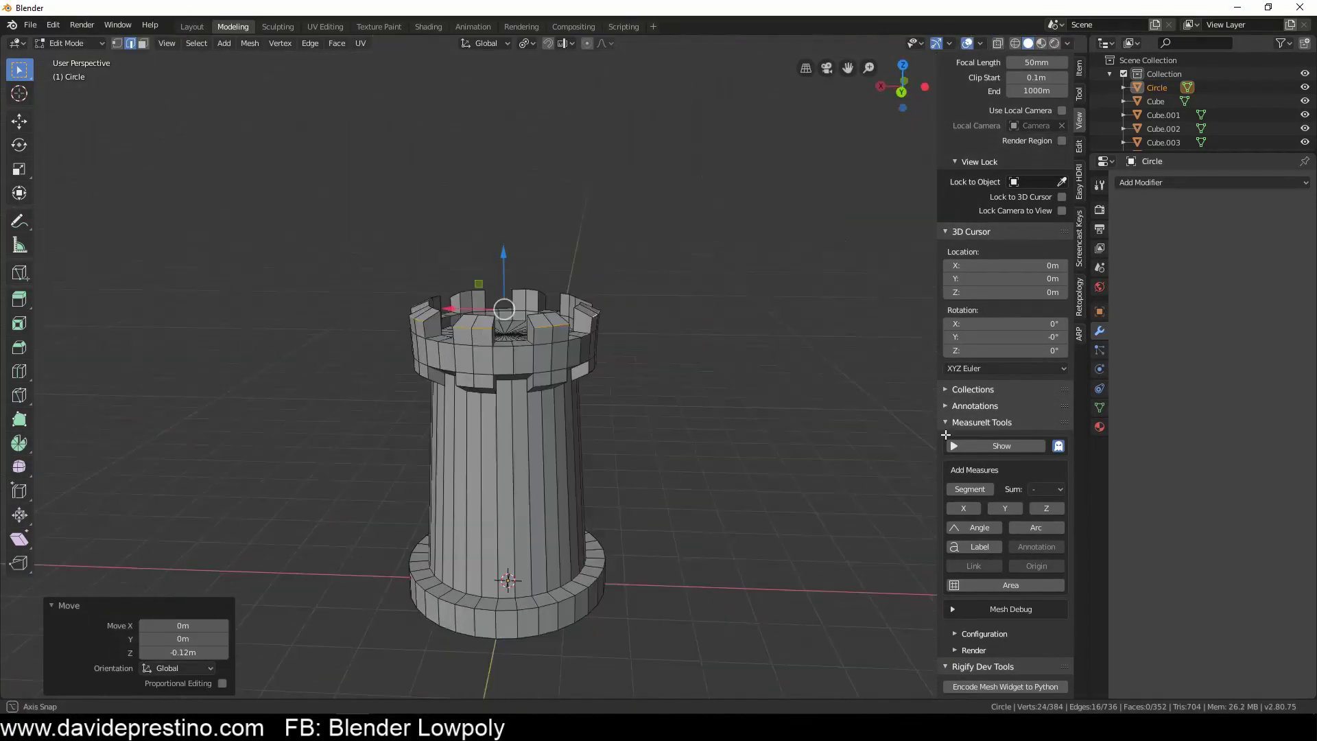
pyautogui.press('KP_1')
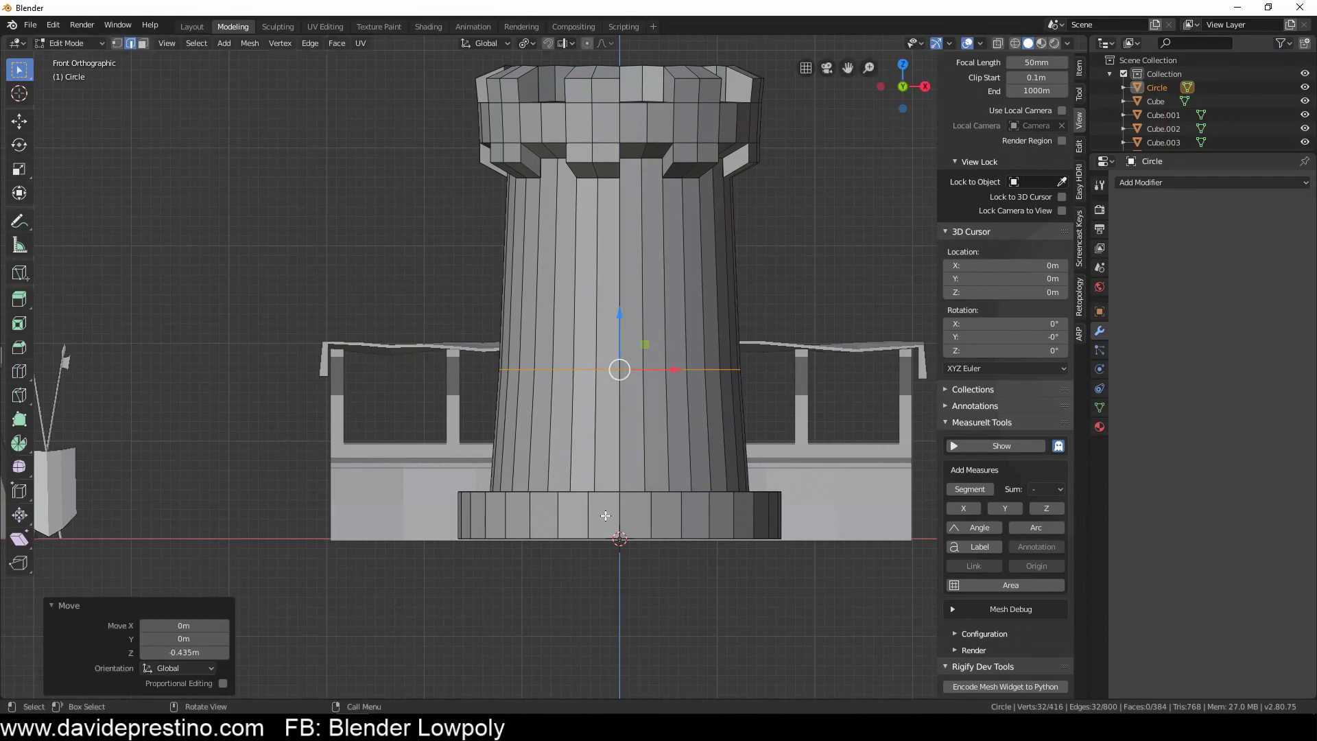
# Step: Add loop cuts around the tower base and extrude the base faces into a step
pyautogui.moveTo(674, 502); pyautogui.dragTo(542, 528, button='middle')
pyautogui.hotkey('ctrl', 'r')
pyautogui.click(542, 529)
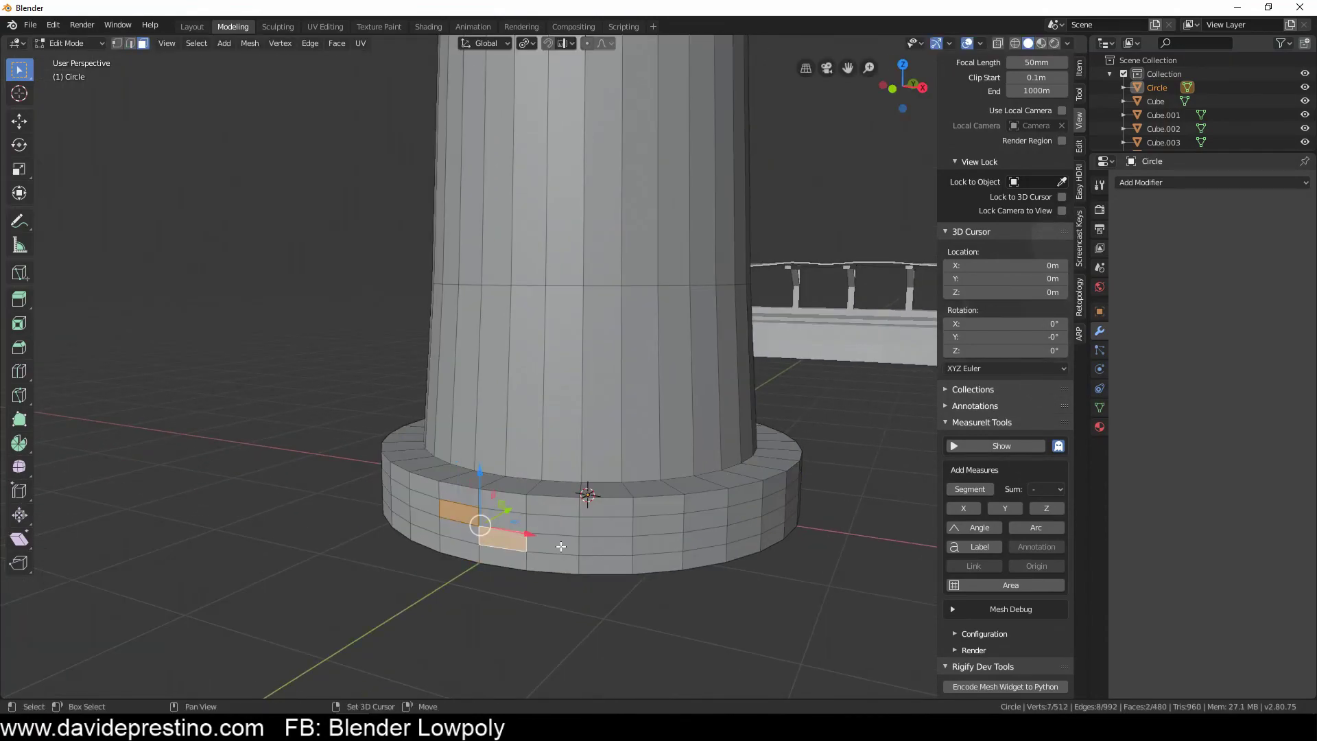
pyautogui.scroll(3, 480, 528)
pyautogui.press('e')
# Step: Add a loop cut around the tower and raise the doorway's top edges along Z
pyautogui.press('KP_1')
pyautogui.scroll(3, 604, 343)
pyautogui.hotkey('ctrl', 'r')
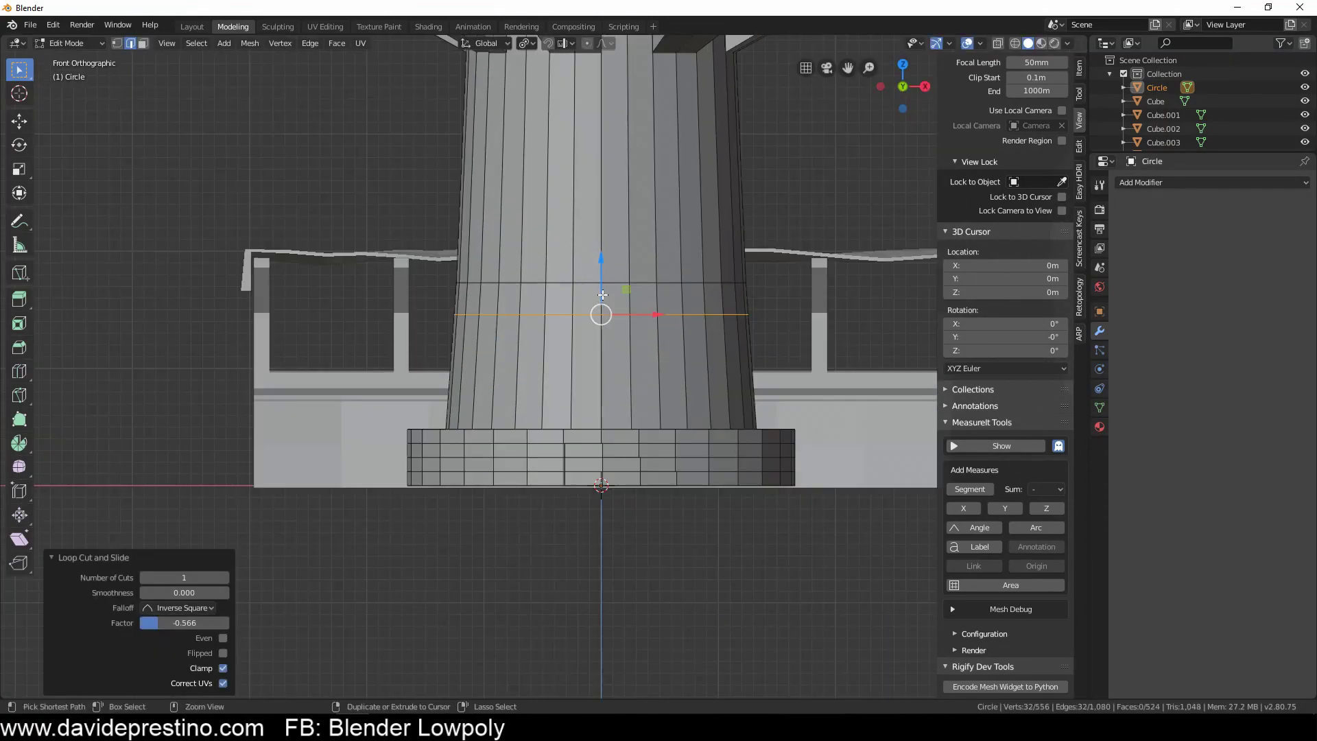
pyautogui.click(616, 357)
pyautogui.moveTo(657, 345); pyautogui.dragTo(588, 279, button='middle')
pyautogui.click(706, 123)
pyautogui.press('g')
pyautogui.press('z')
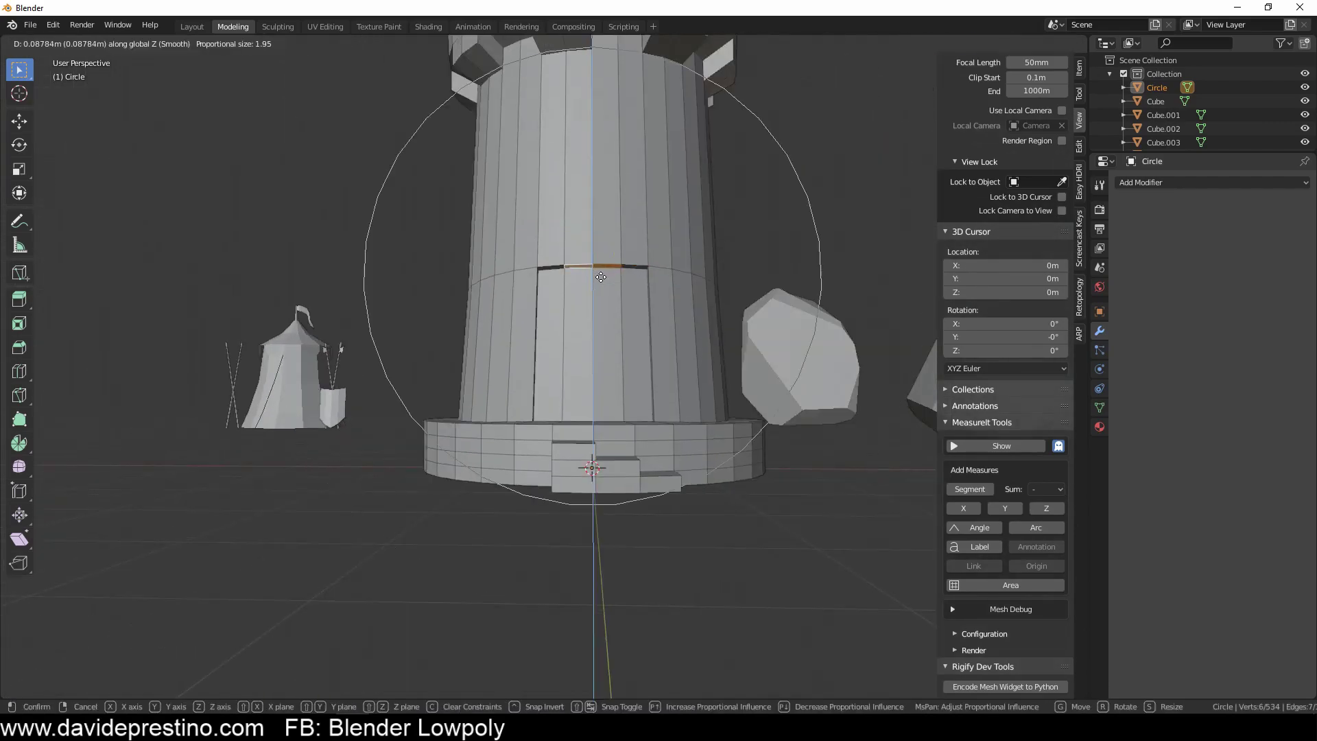
pyautogui.click(603, 231)
pyautogui.moveTo(604, 231); pyautogui.dragTo(604, 384, button='middle')
# Step: In object mode, add a 32-vertex circle at the cursor left of the tower in front view
pyautogui.press('Tab')
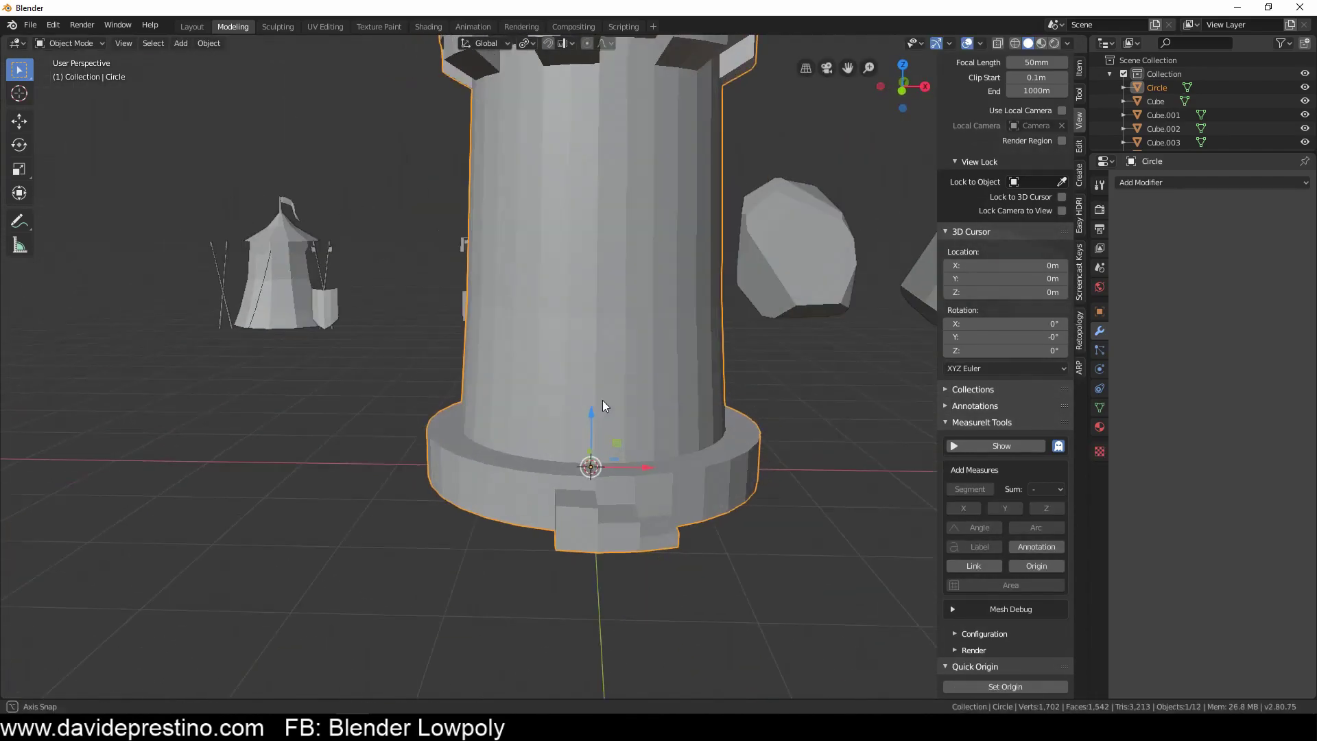
pyautogui.press('KP_1')
pyautogui.scroll(3, 602, 385)
pyautogui.scroll(-5, 602, 385)
pyautogui.keyDown('shift'); pyautogui.rightClick(437, 373); pyautogui.keyUp('shift')
pyautogui.hotkey('shift', 'a')
pyautogui.click(535, 396)
pyautogui.press('r')
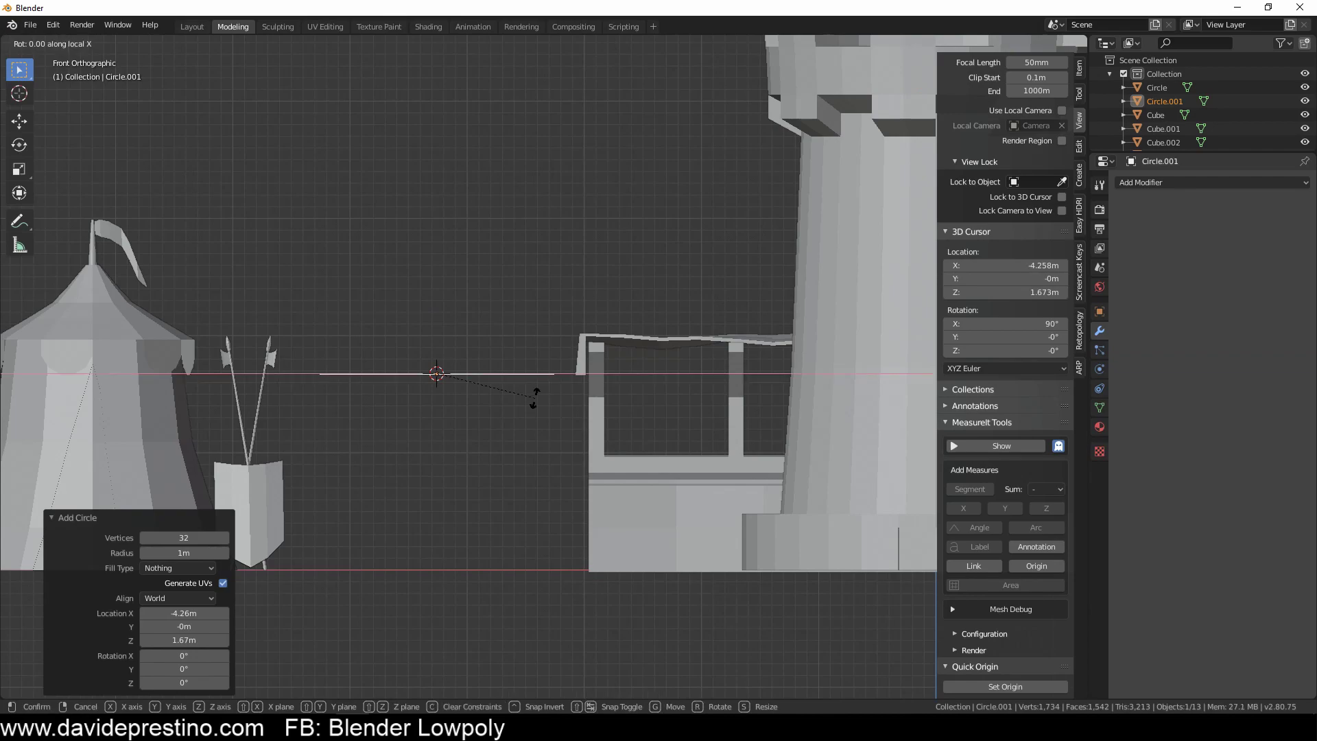
# Step: Rotate the circle 90° upright and scale the arch outline down
pyautogui.write('90')
pyautogui.press('Return')
pyautogui.scroll(1, 432, 350)
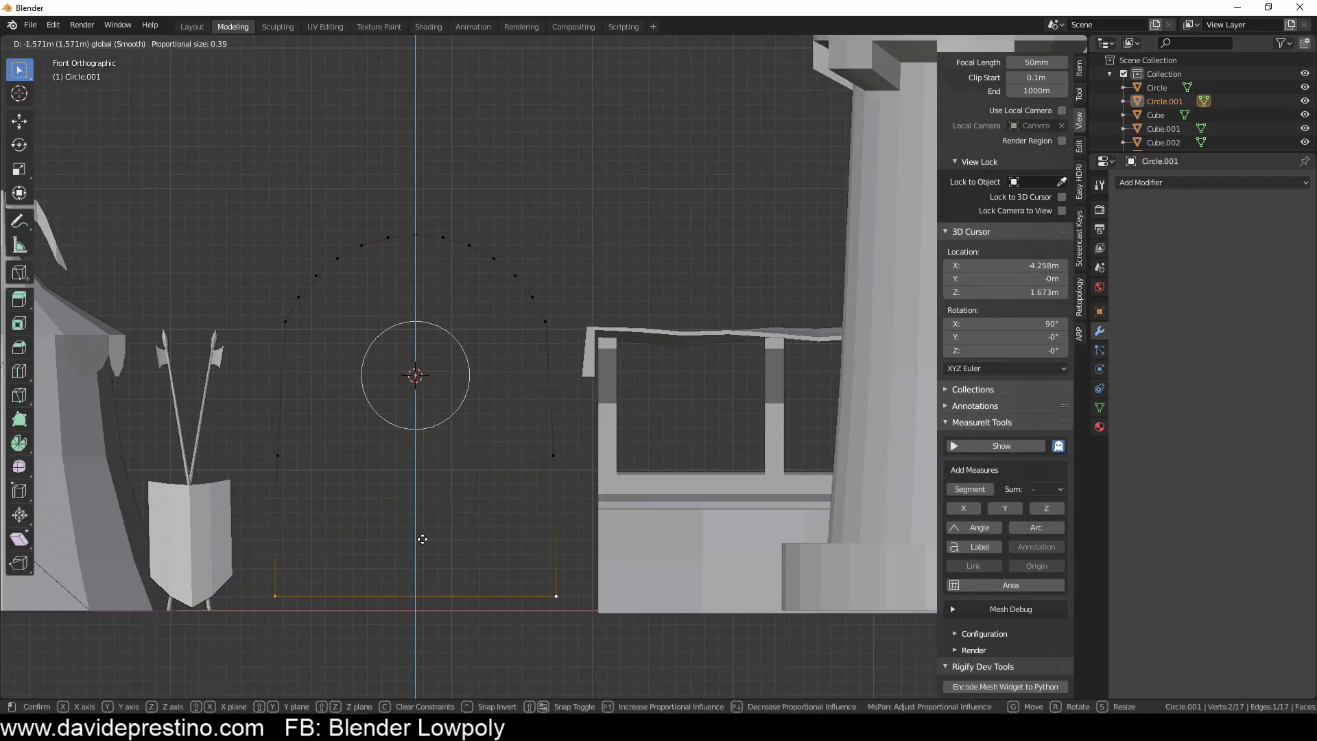
pyautogui.click(521, 427)
pyautogui.scroll(-3, 521, 427)
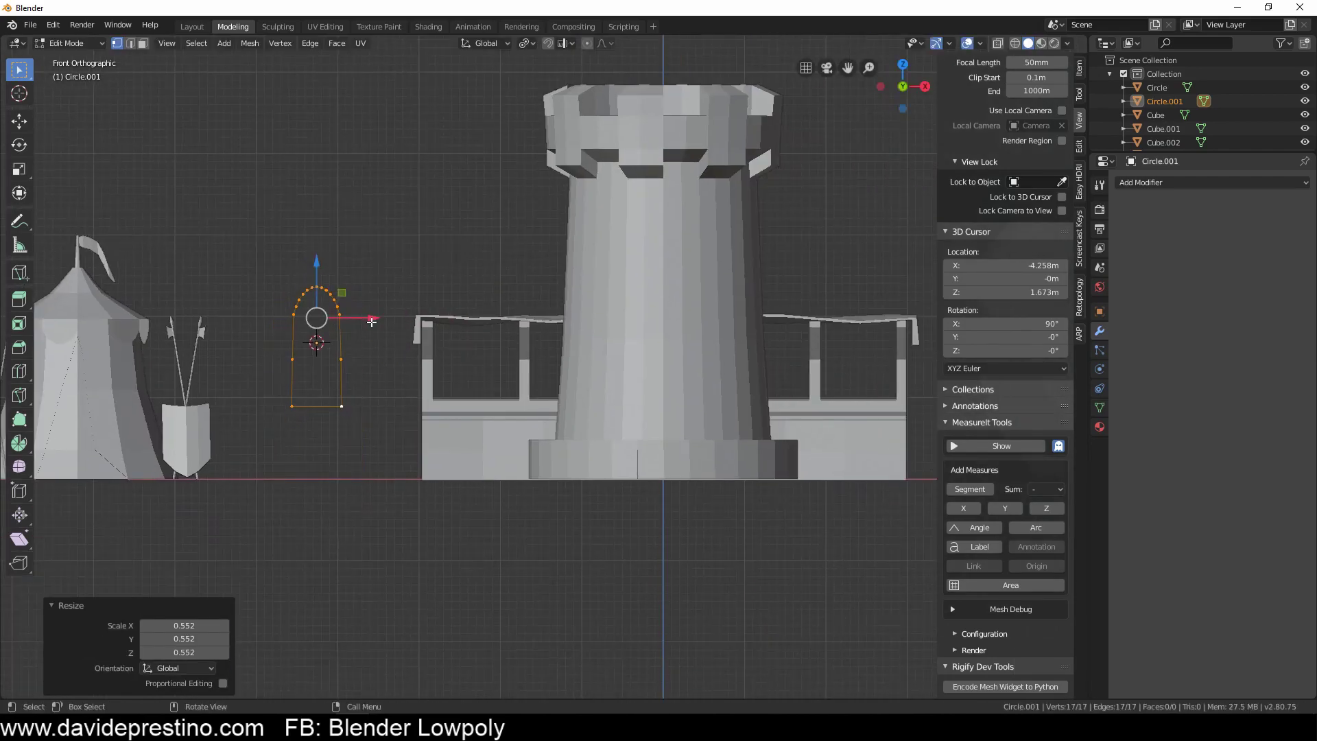
# Step: Position the arch shape on the tower front and extrude it into a solid
pyautogui.press('KP_3')
pyautogui.press('KP_1')
pyautogui.press('g')
pyautogui.click(670, 298)
pyautogui.moveTo(669, 298)
pyautogui.mouseDown(button='middle')
pyautogui.moveTo(547, 359)
pyautogui.moveTo(490, 316)
pyautogui.moveTo(488, 253)
pyautogui.moveTo(656, 339)
pyautogui.mouseUp(button='middle')
pyautogui.click(496, 310)
pyautogui.press('Tab')
# Step: Lower the arch, reset its origin to geometry and nudge it into the wall
pyautogui.press('g')
pyautogui.click(577, 302)
pyautogui.press('s')
pyautogui.rightClick(617, 286)
pyautogui.scroll(-3, 617, 286)
pyautogui.click(526, 44)
pyautogui.click(209, 43)
pyautogui.click(398, 86)
pyautogui.scroll(3, 698, 288)
pyautogui.press('g')
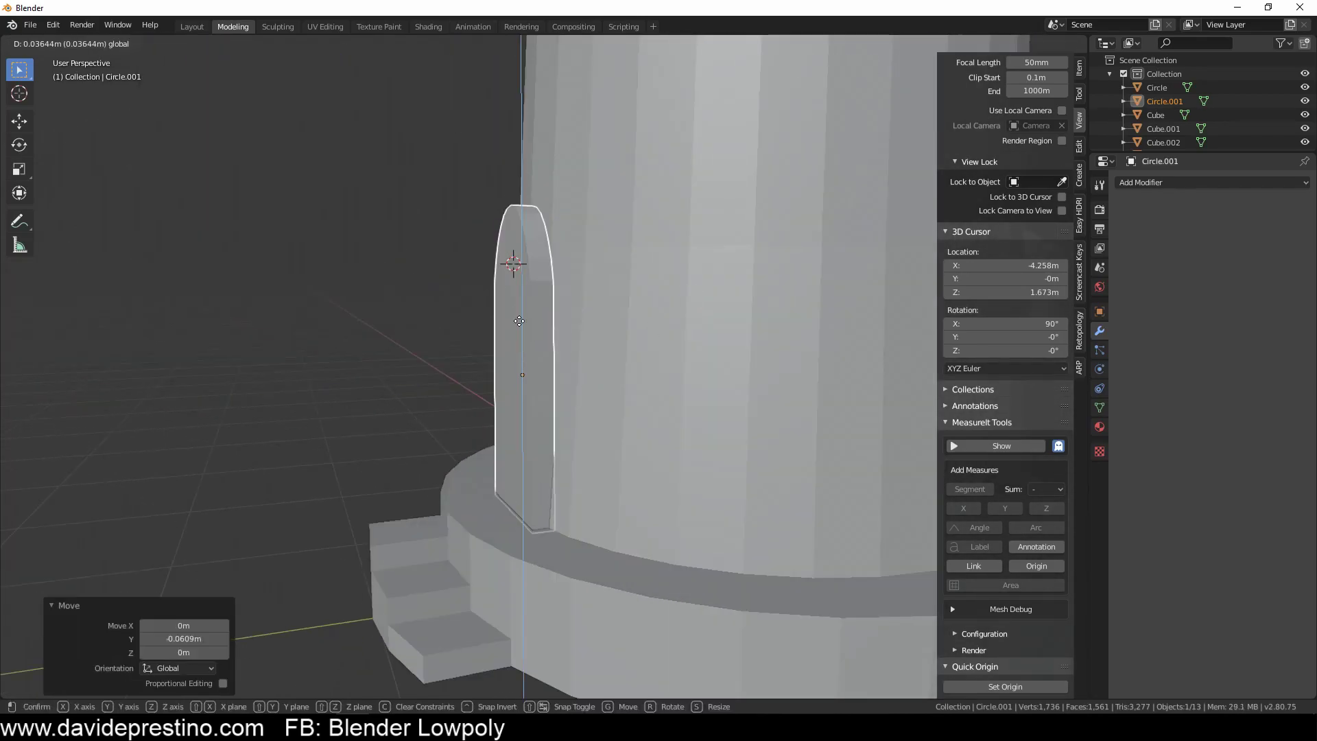
pyautogui.click(591, 373)
pyautogui.scroll(-4, 591, 372)
# Step: Subtract the arch from the tower with Bool Tool Difference, then frame the crown in edit mode
pyautogui.rightClick(707, 259)
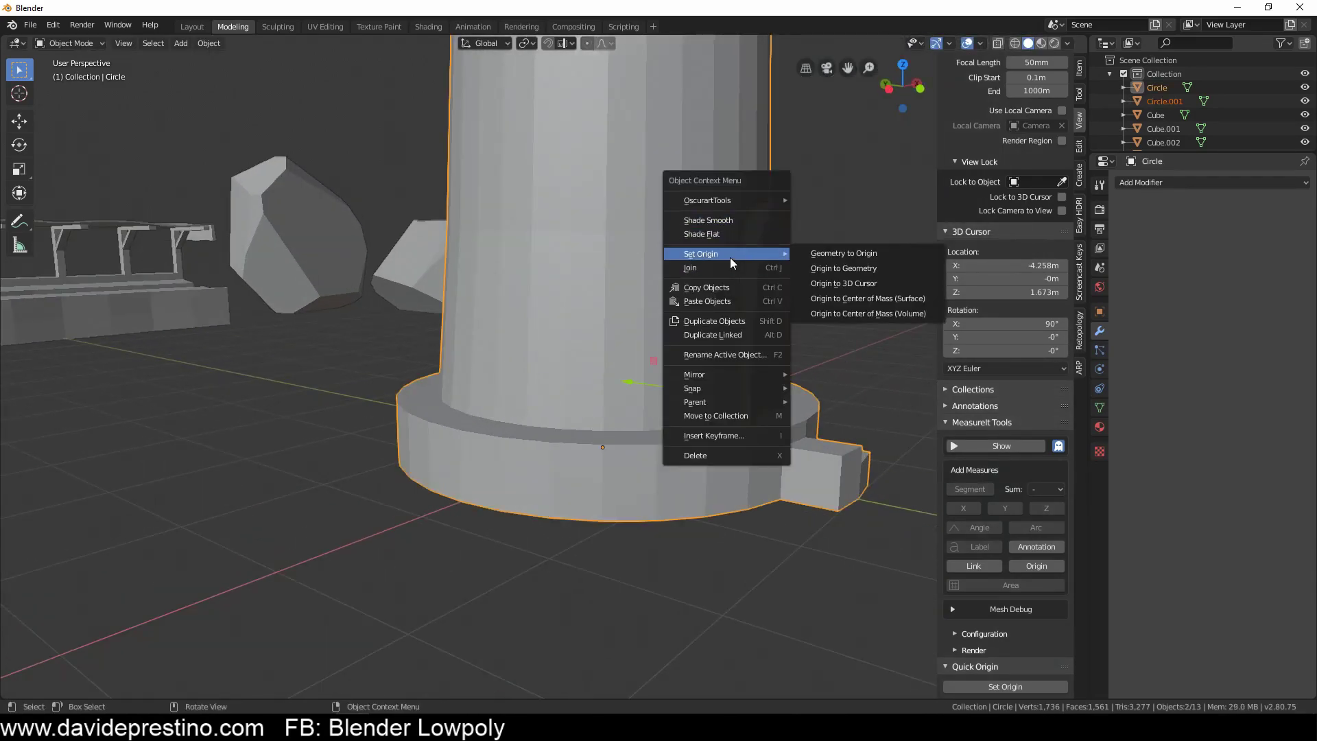
pyautogui.click(1079, 147)
pyautogui.click(1011, 132)
pyautogui.press('Tab')
pyautogui.scroll(3, 710, 316)
pyautogui.moveTo(709, 315); pyautogui.dragTo(617, 246, button='middle')
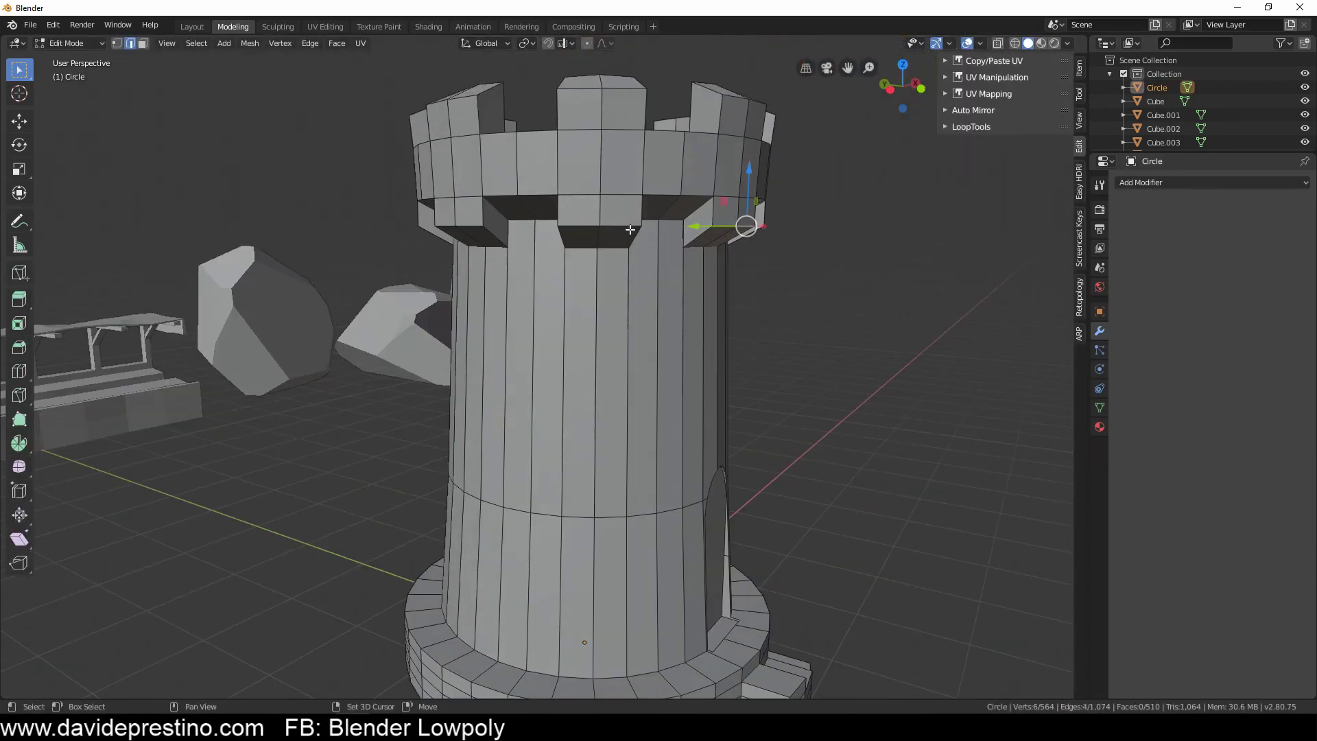
pyautogui.scroll(2, 617, 247)
pyautogui.keyDown('shift'); pyautogui.moveTo(480, 171); pyautogui.dragTo(586, 212, button='middle'); pyautogui.keyUp('shift')
pyautogui.scroll(-2, 586, 211)
# Step: Narrow the tower's top ring and lift the crown rings with proportional falloff
pyautogui.press('s')
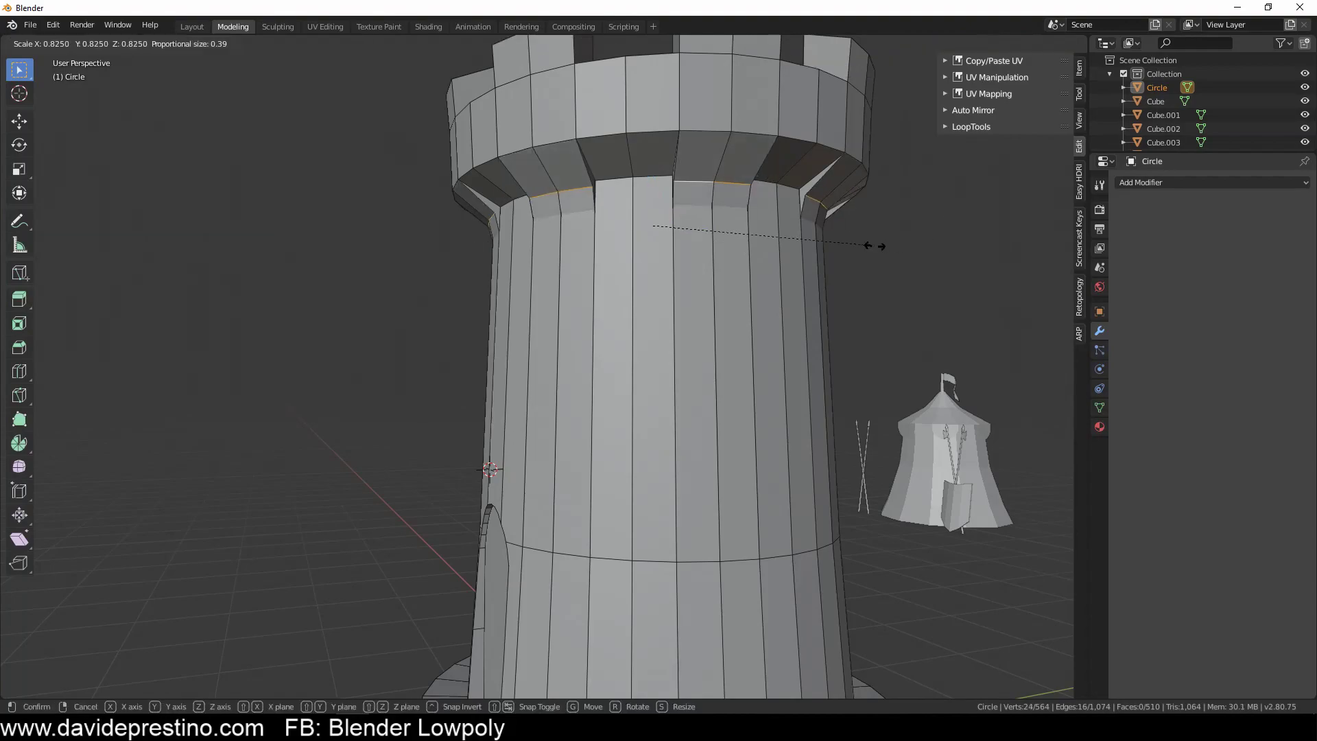
pyautogui.click(874, 246)
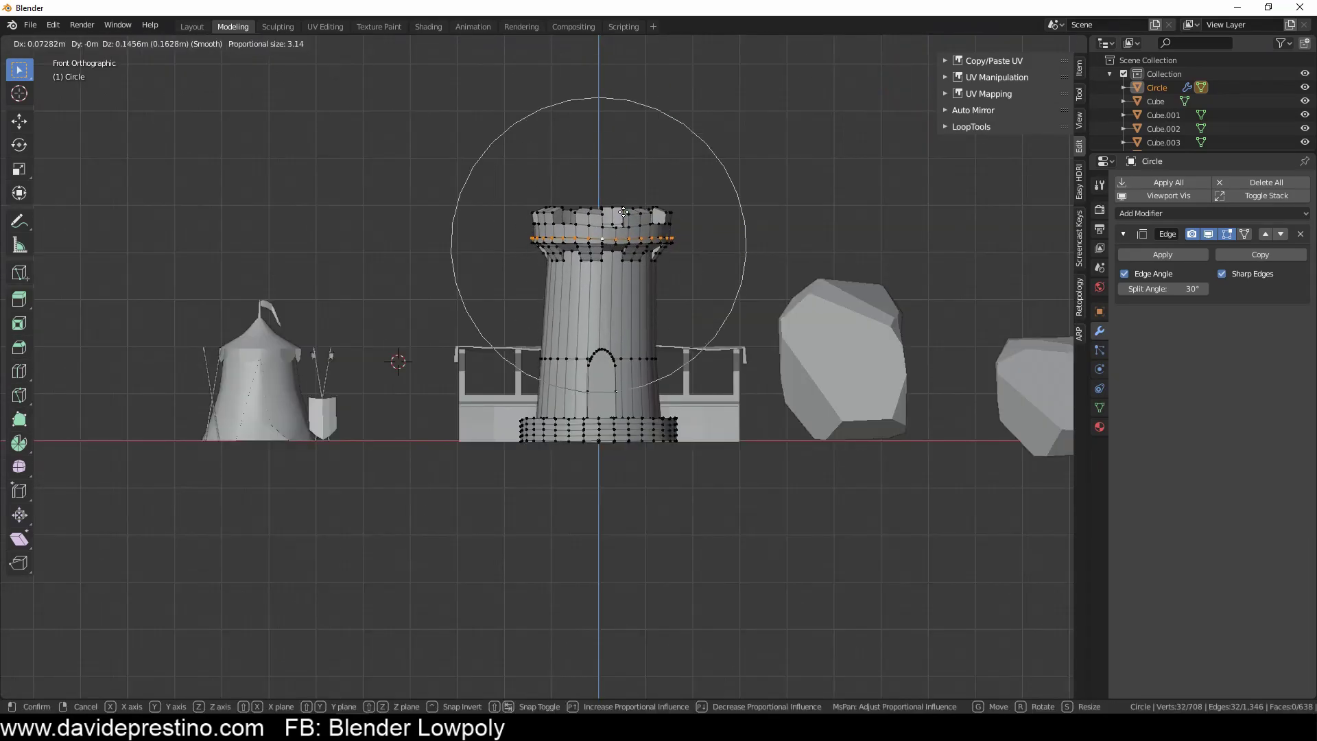
pyautogui.click(769, 203)
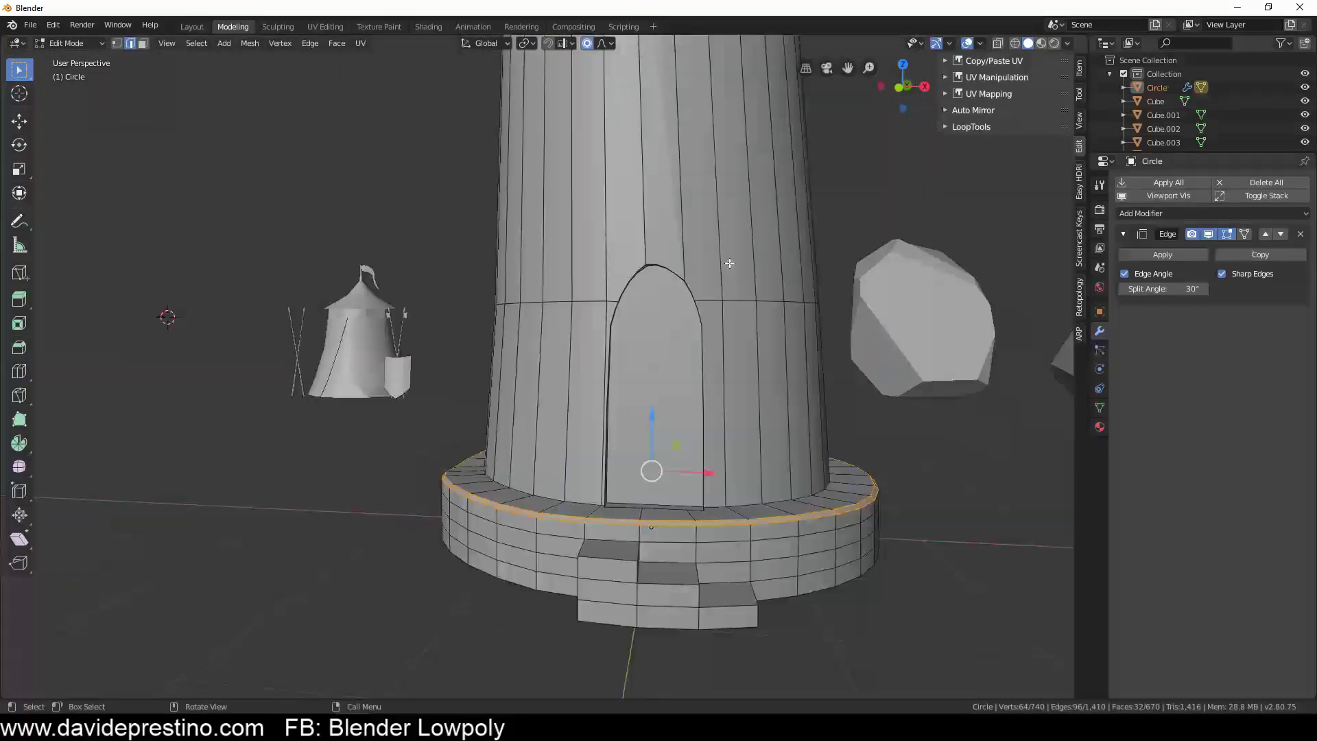
pyautogui.moveTo(730, 332); pyautogui.dragTo(678, 324, button='middle')
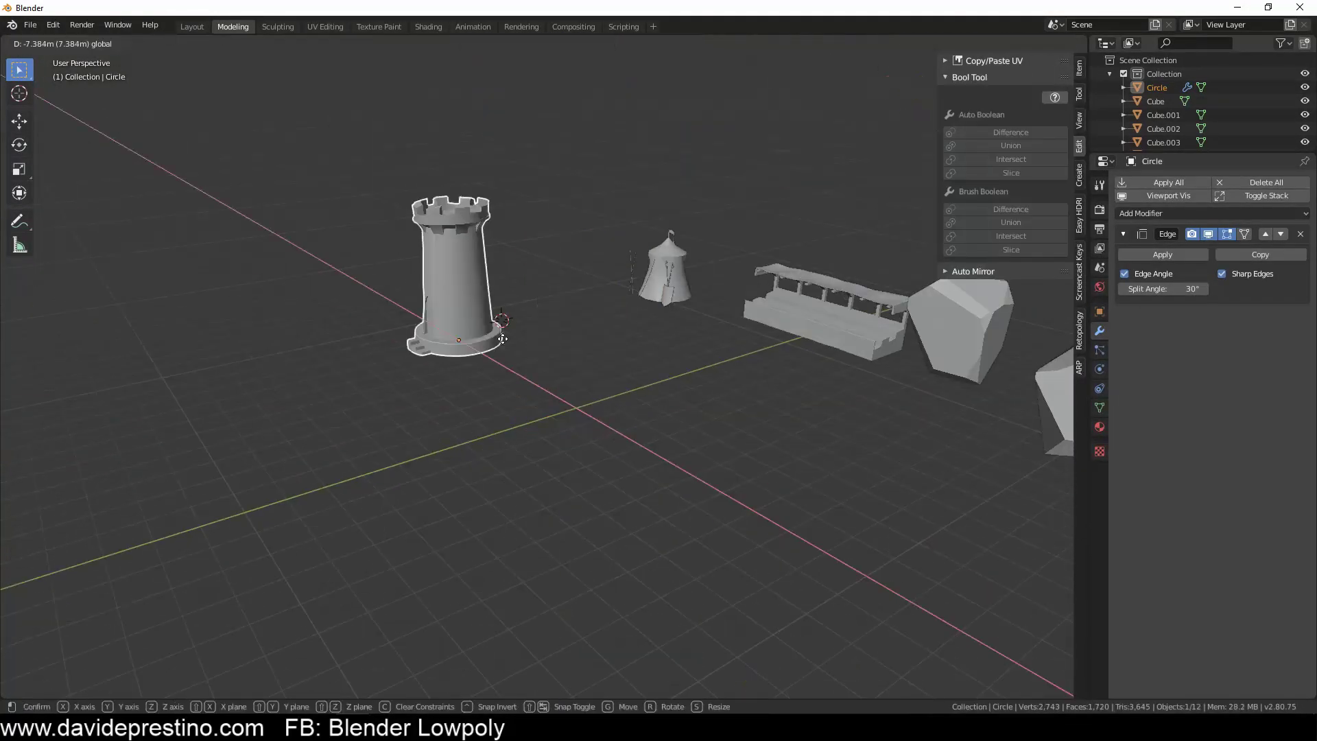
# Step: Add a new plane and enter edit mode on it in top view
pyautogui.scroll(3, 645, 426)
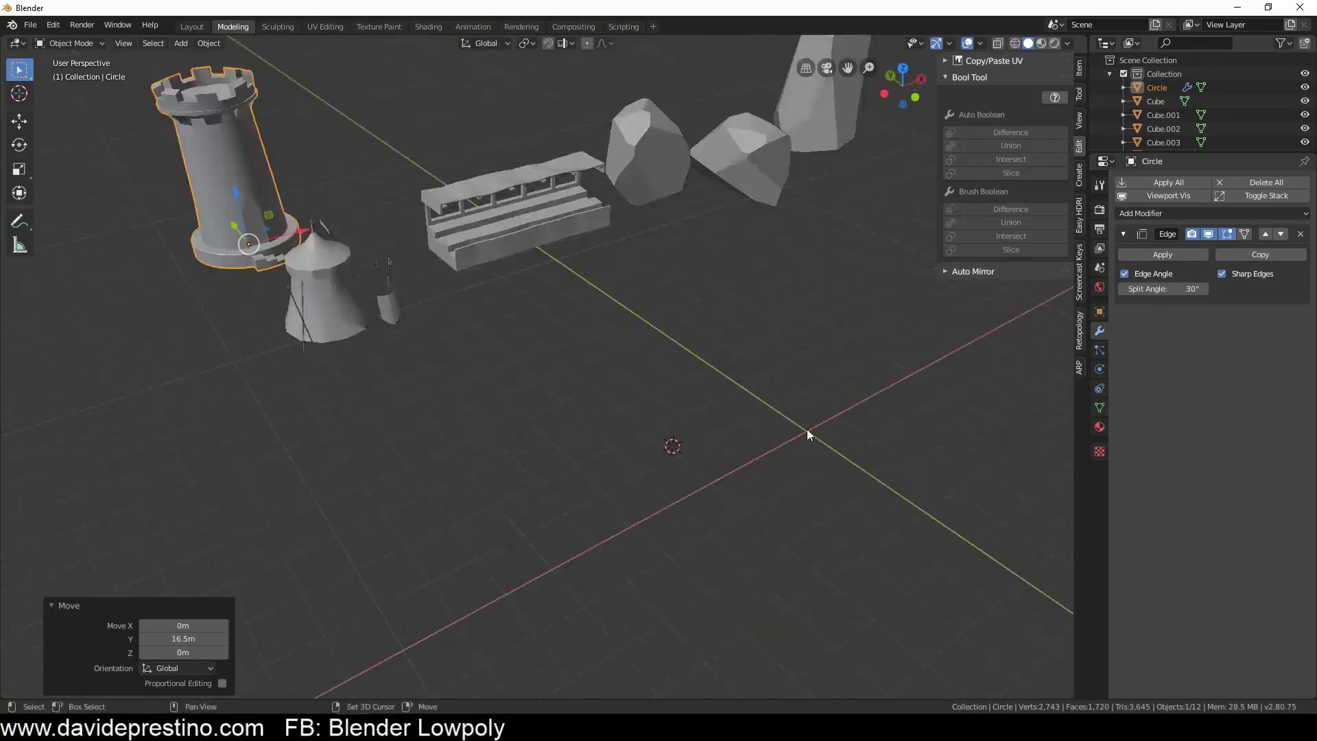
pyautogui.hotkey('shift', 'a')
pyautogui.click(864, 153)
pyautogui.press('Tab')
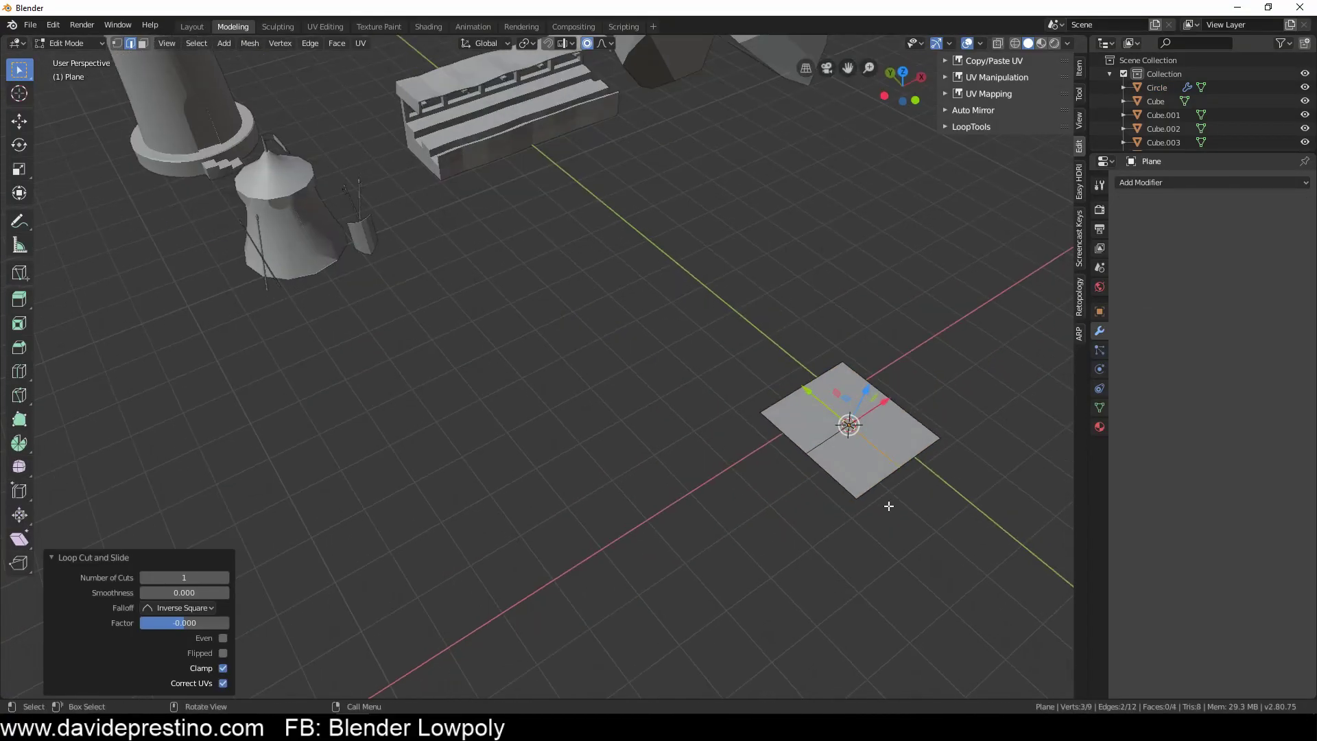
pyautogui.press('KP_7')
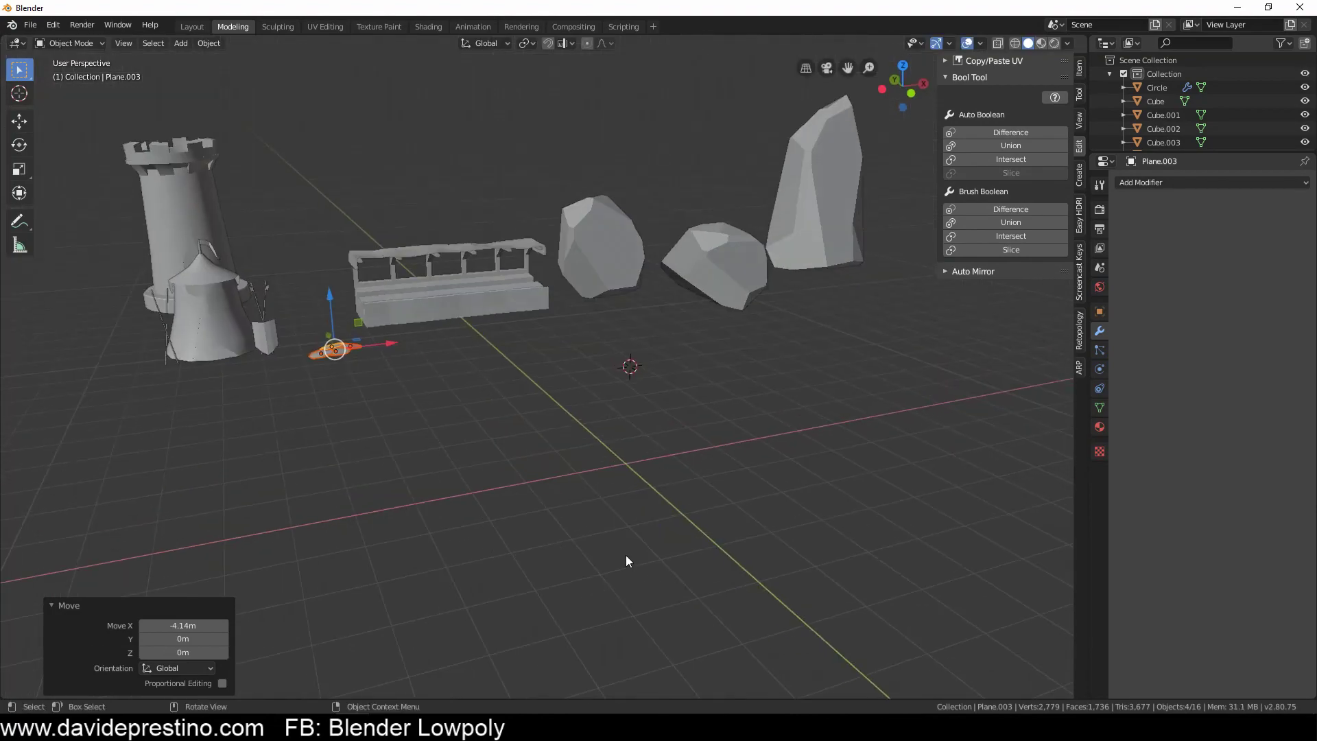
# Step: Add another plane, snap the cursor to its bottom edge and narrow it into a strip
pyautogui.scroll(2, 679, 525)
pyautogui.hotkey('shift', 'a')
pyautogui.click(729, 172)
pyautogui.press('KP_7')
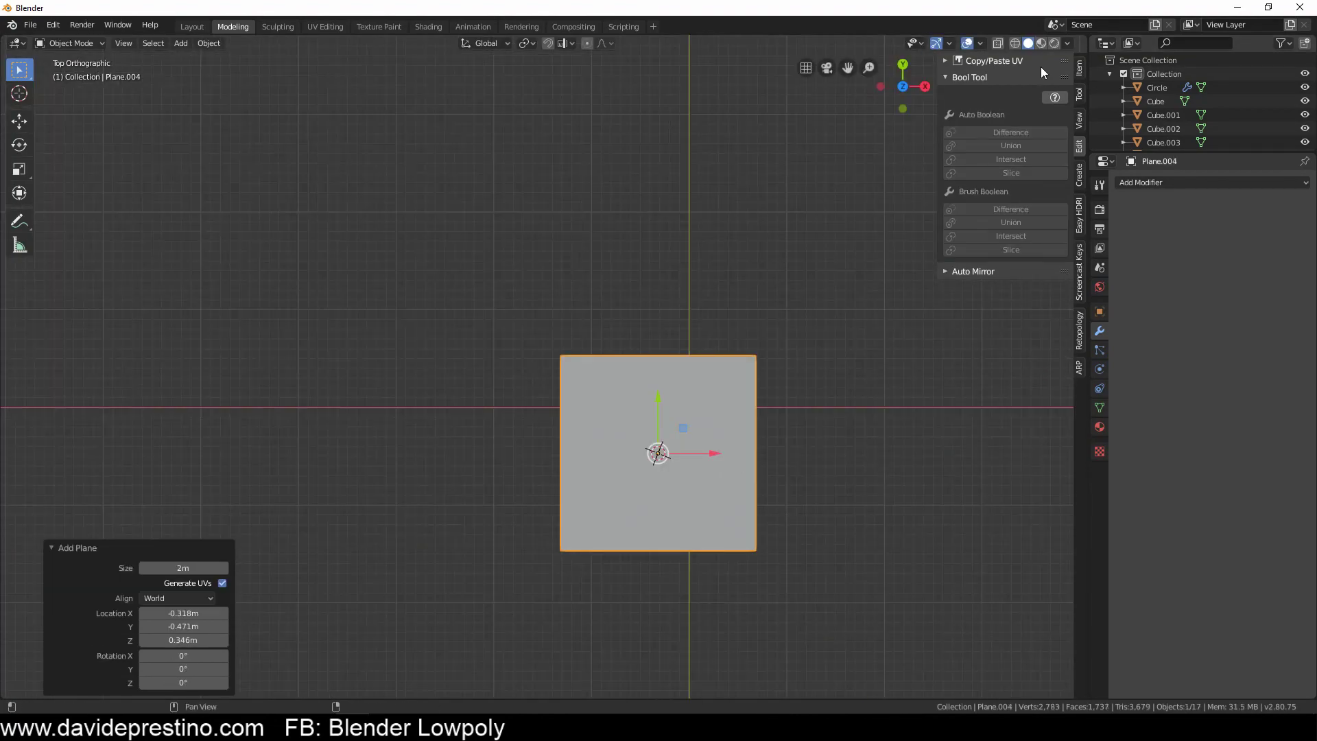
pyautogui.hotkey('alt', 'a')
pyautogui.keyDown('shift'); pyautogui.rightClick(689, 505); pyautogui.keyUp('shift')
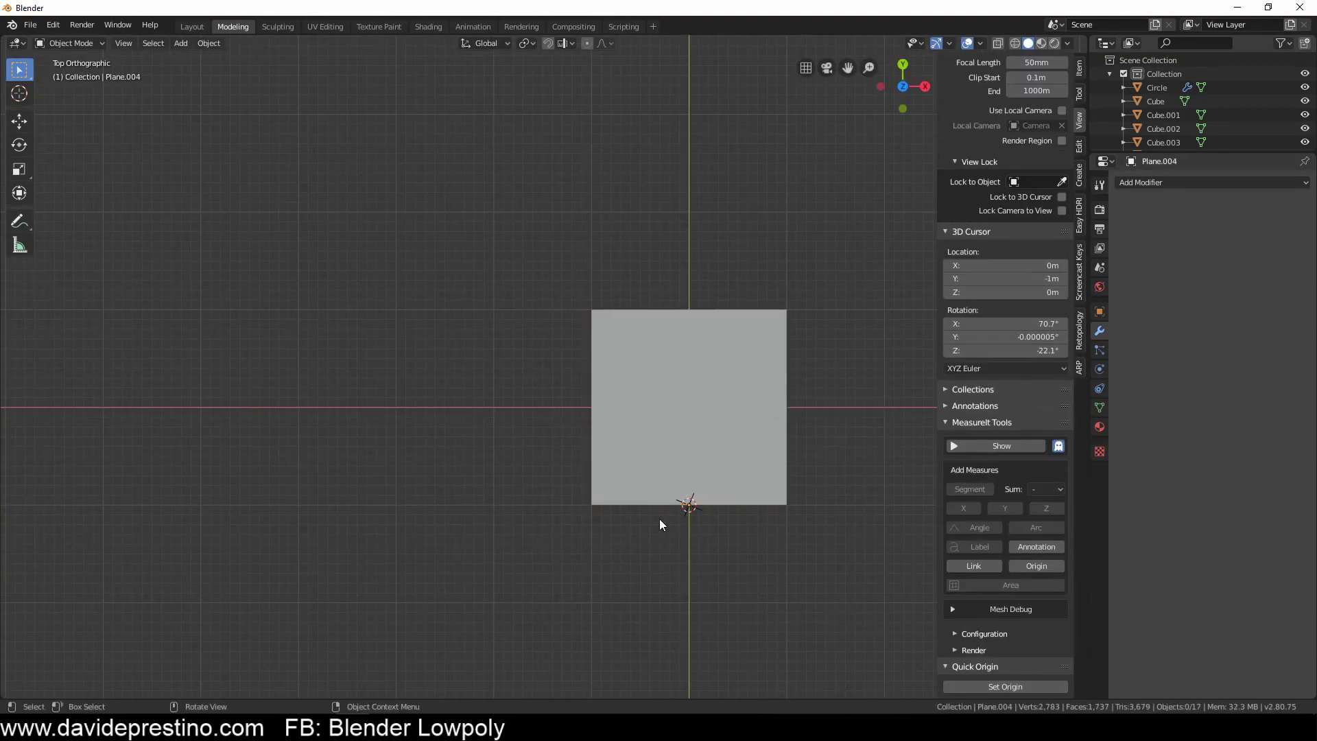
pyautogui.click(700, 458)
# Step: Add loop cuts along the strip, bend it into an arc and move its end vertex along Y
pyautogui.press('Tab')
pyautogui.hotkey('ctrl', 'r')
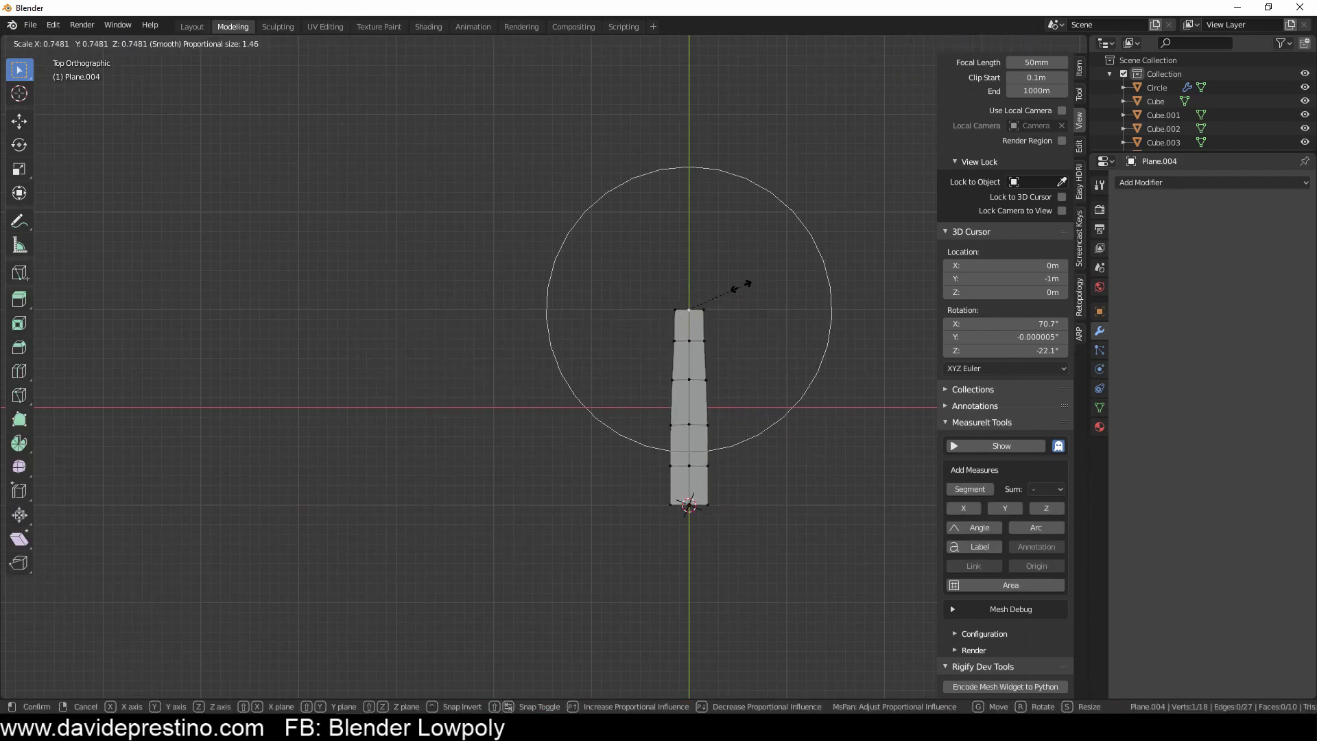
pyautogui.press('s')
pyautogui.click(690, 426)
pyautogui.moveTo(690, 426); pyautogui.dragTo(556, 535, button='middle')
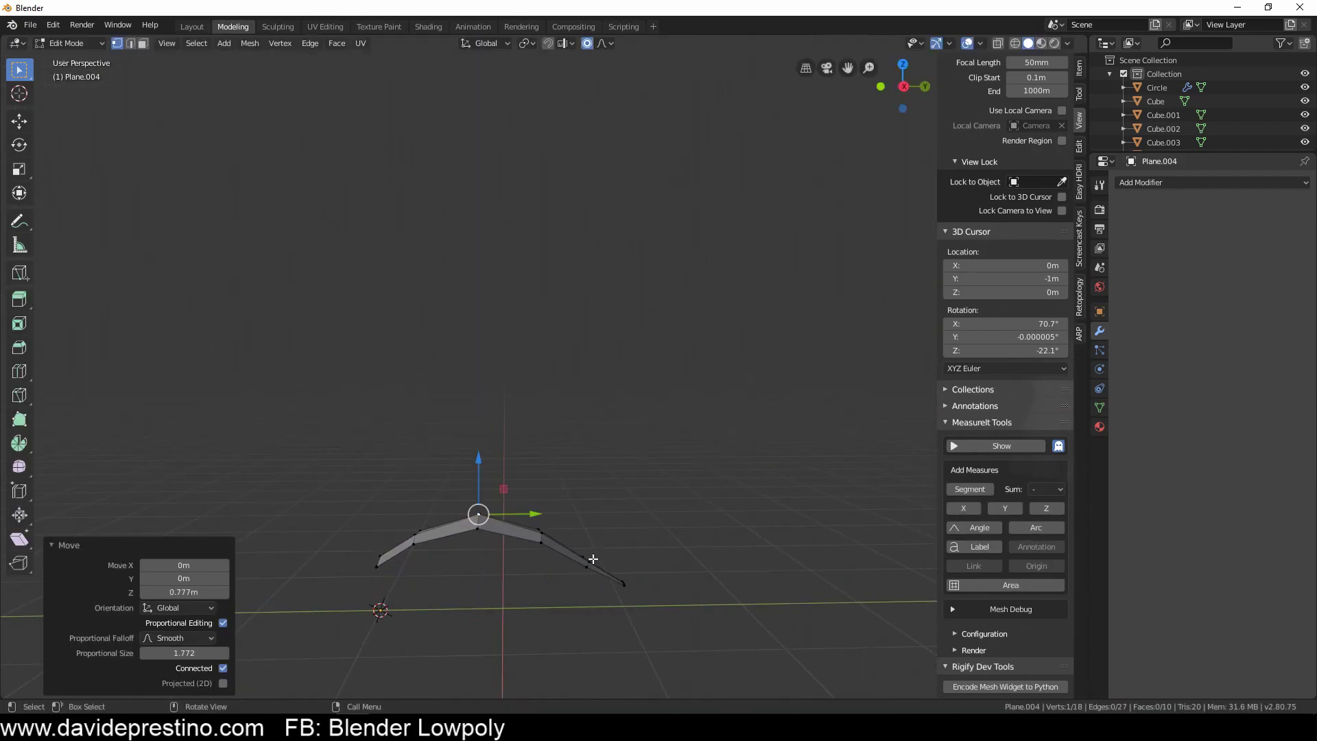
pyautogui.click(376, 567)
pyautogui.press('g')
pyautogui.press('y')
pyautogui.click(418, 553)
pyautogui.click(1079, 67)
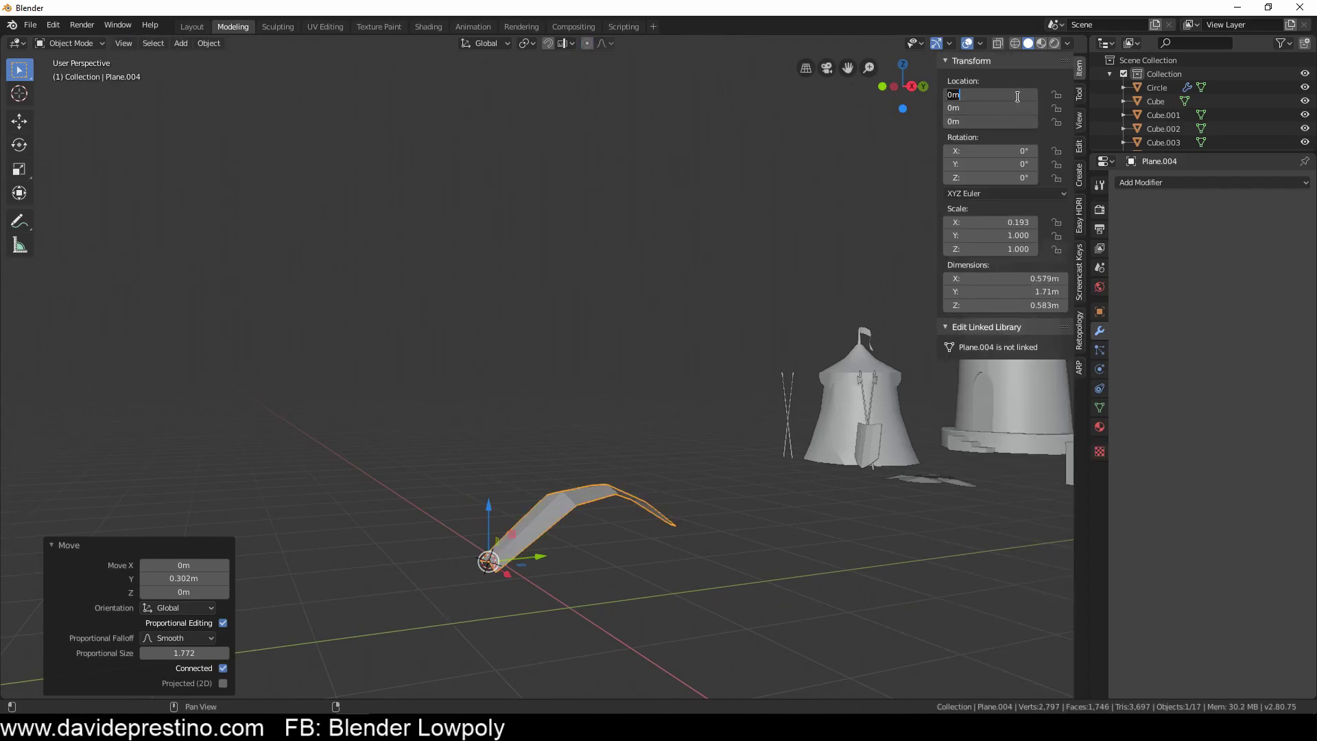
pyautogui.moveTo(824, 412)
pyautogui.mouseDown(button='middle')
pyautogui.moveTo(469, 512)
pyautogui.moveTo(347, 435)
pyautogui.mouseUp(button='middle')
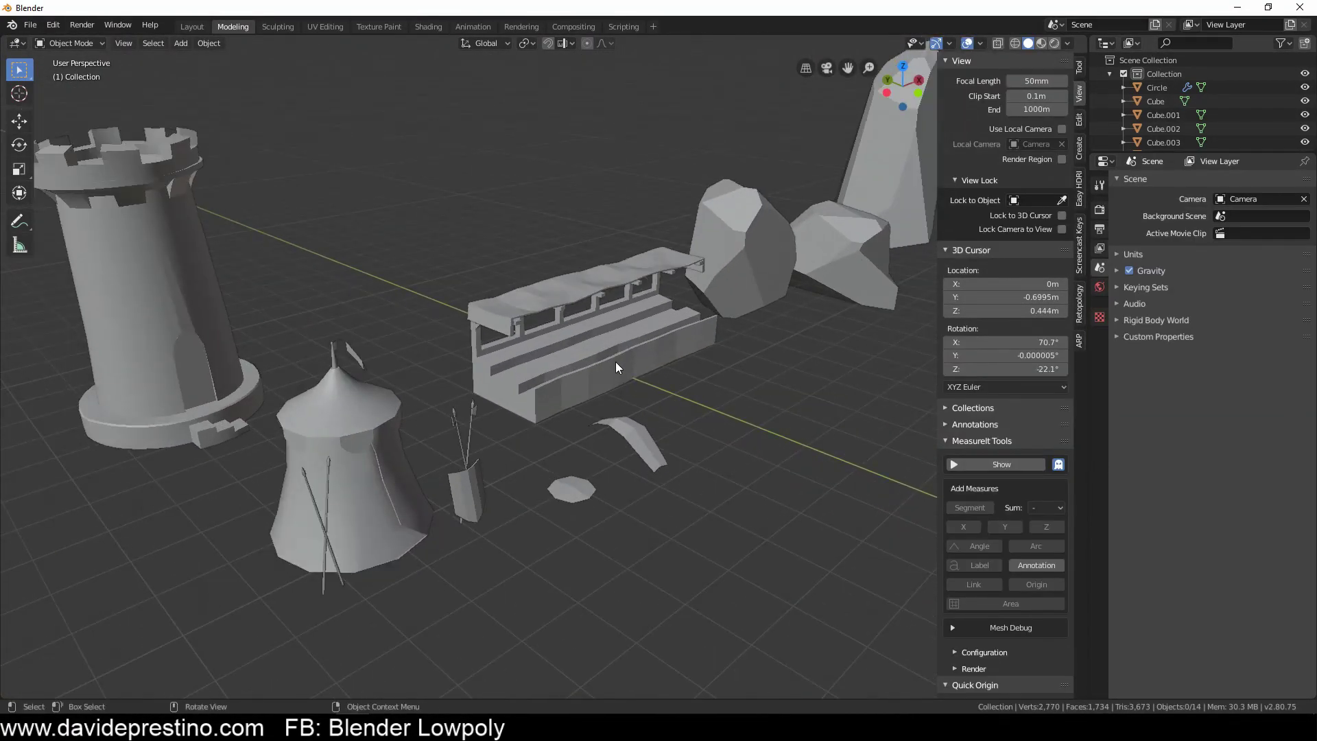
# Step: Select the tent and start editing its edge loops in top view
pyautogui.click(409, 503)
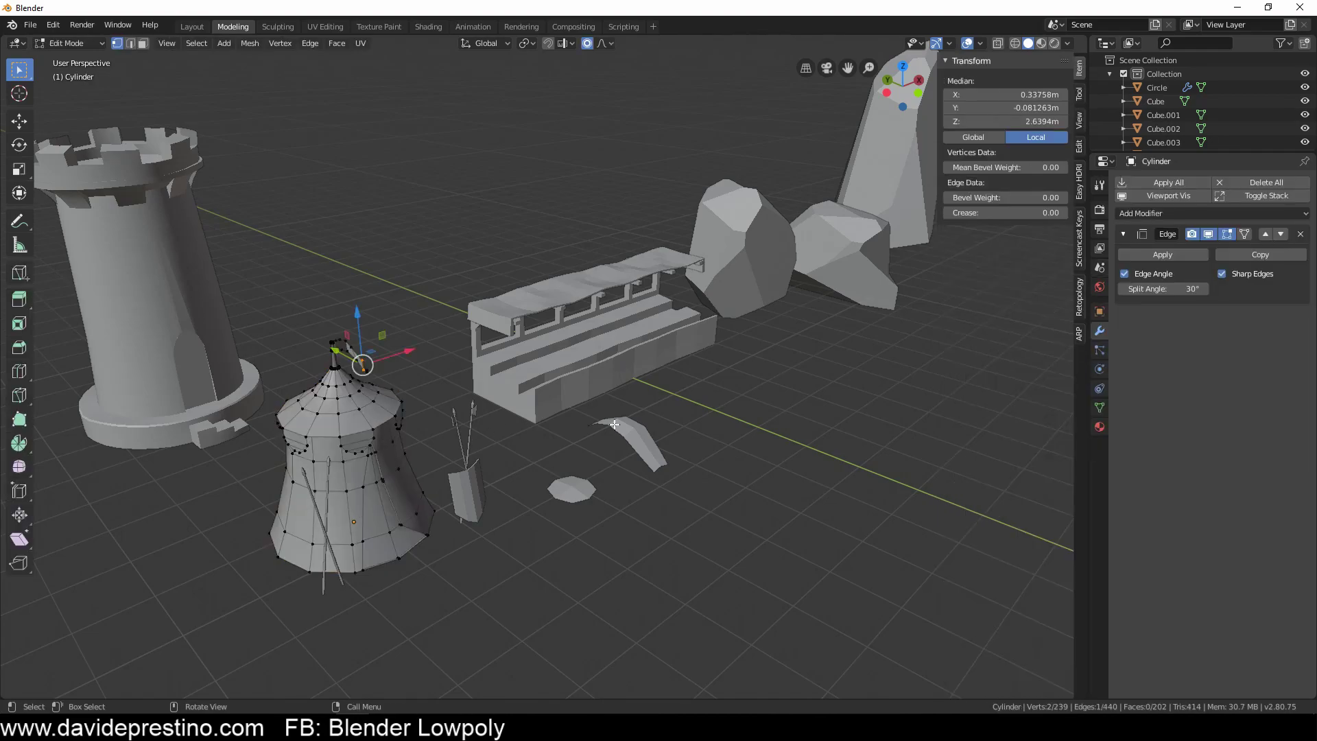
pyautogui.press('KP_7')
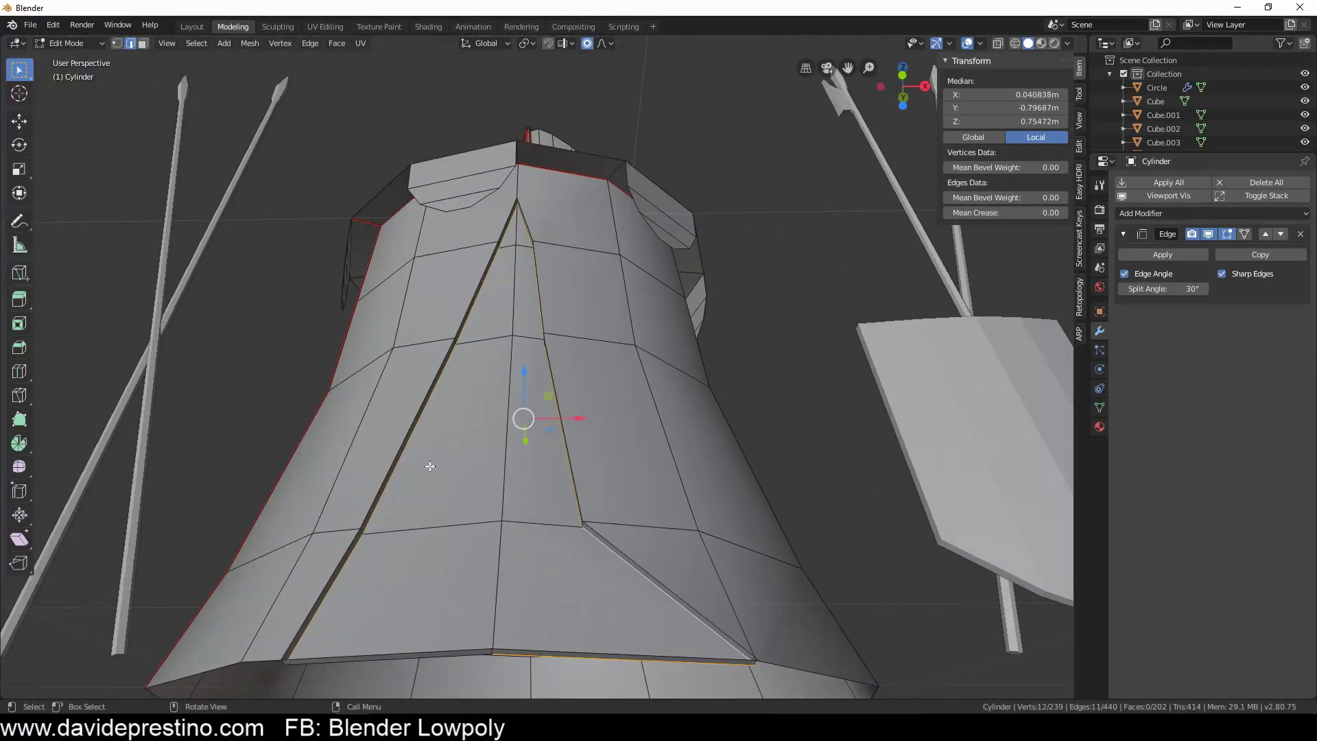
pyautogui.moveTo(430, 467); pyautogui.dragTo(409, 508, button='middle')
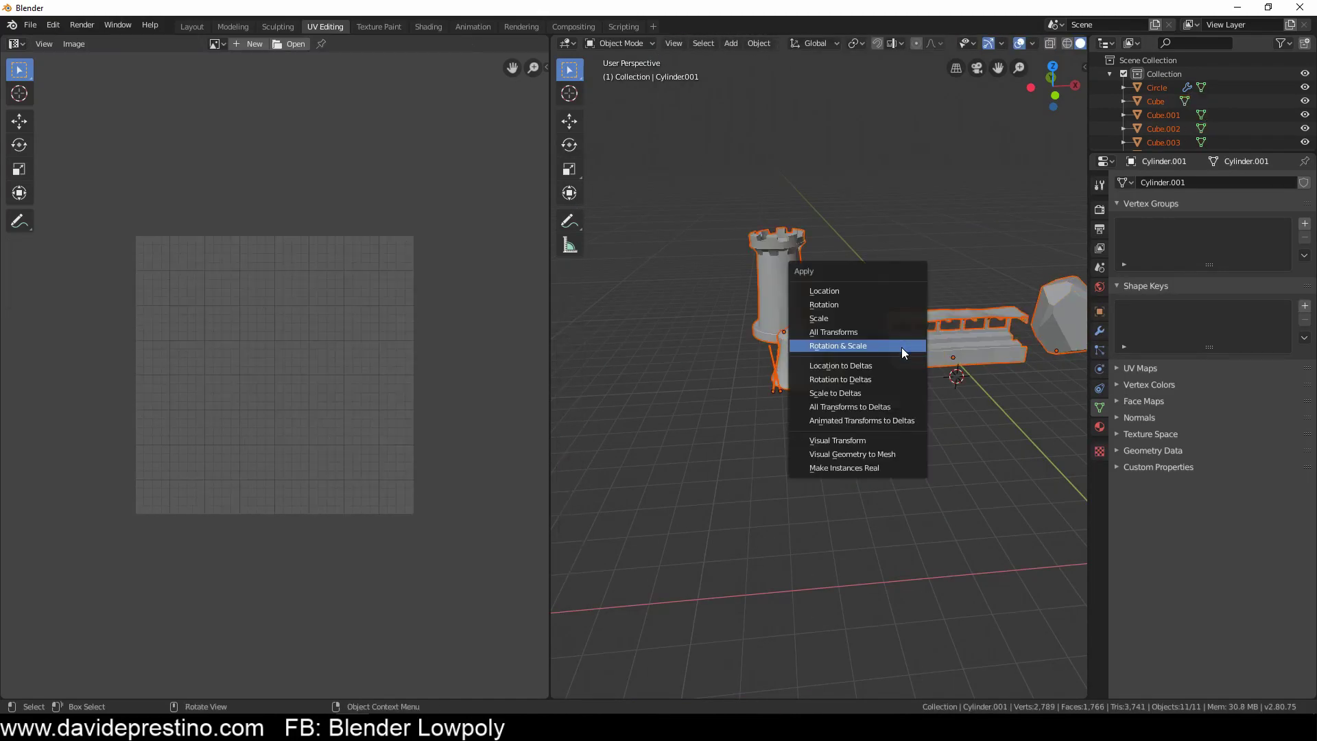
# Step: Smart UV Project all assets, pack the islands with UVPackmaster2, and save as Medieval Asset 02.blend
pyautogui.click(925, 394)
pyautogui.click(540, 217)
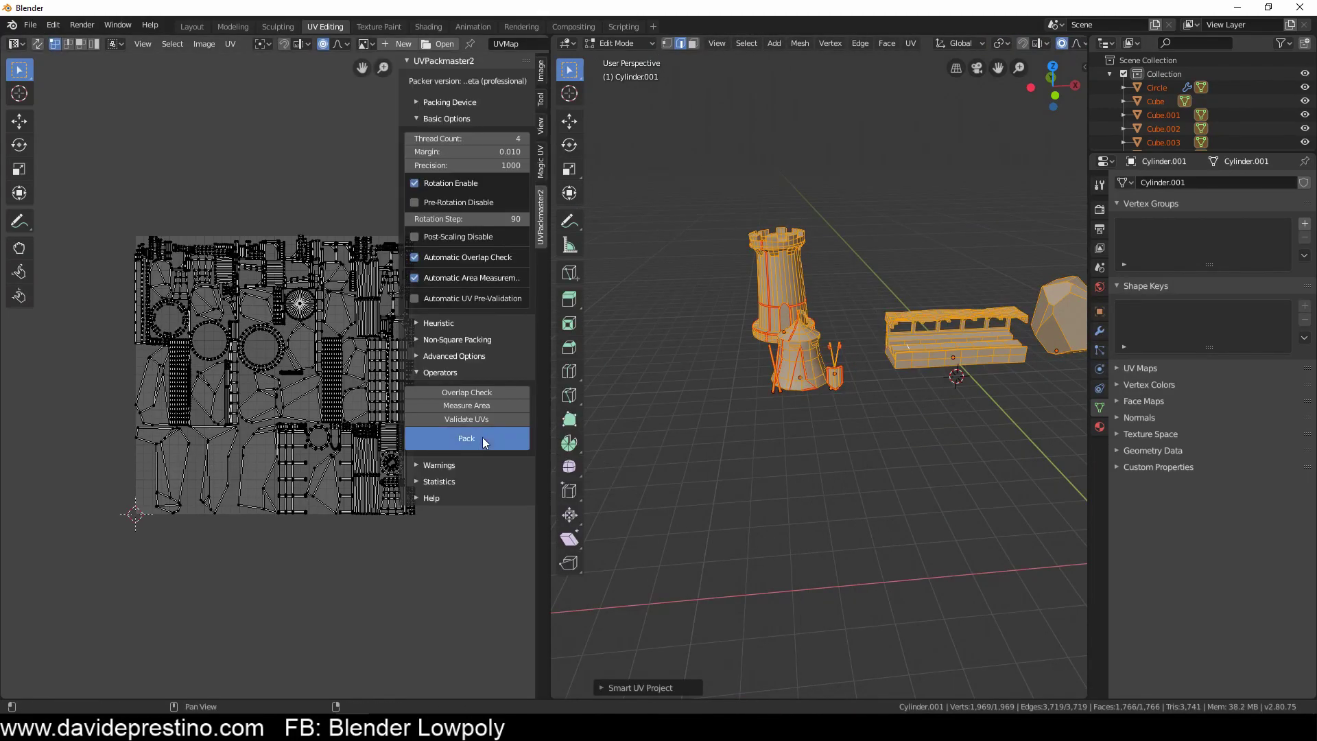
pyautogui.click(483, 437)
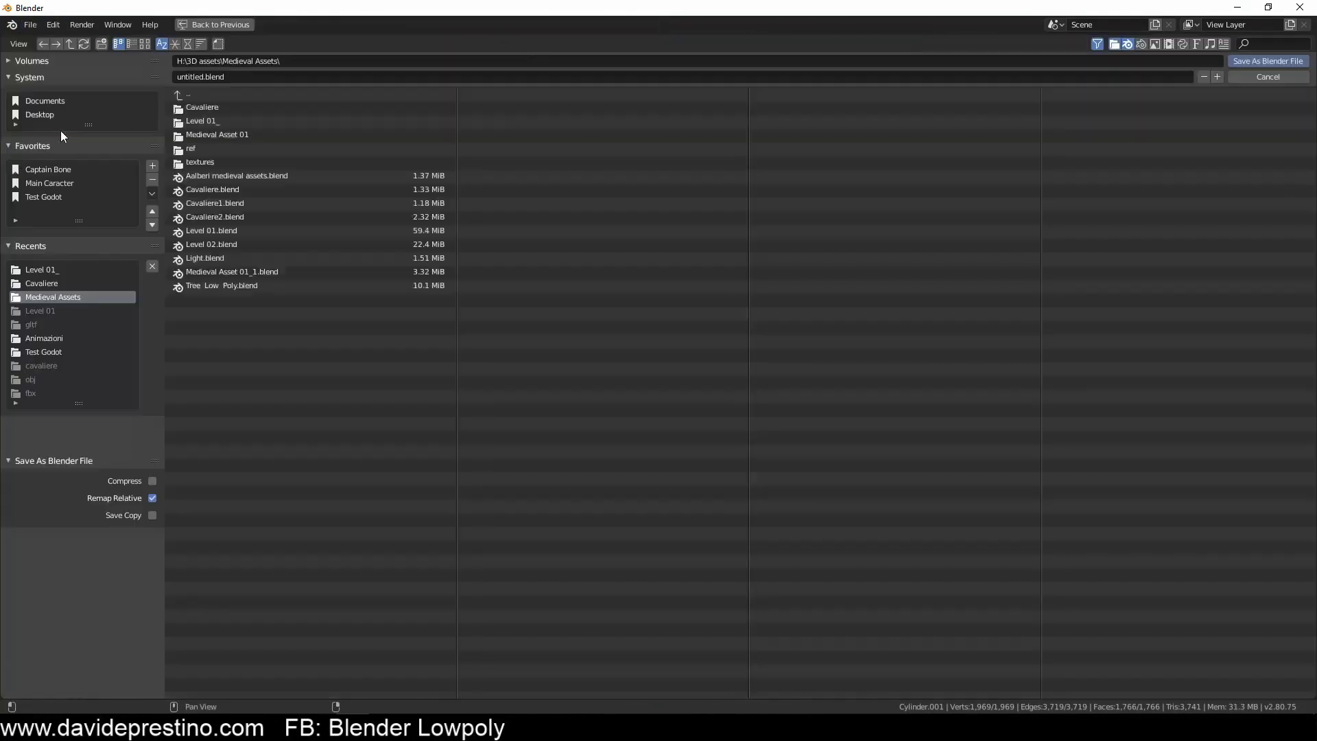
pyautogui.click(1259, 61)
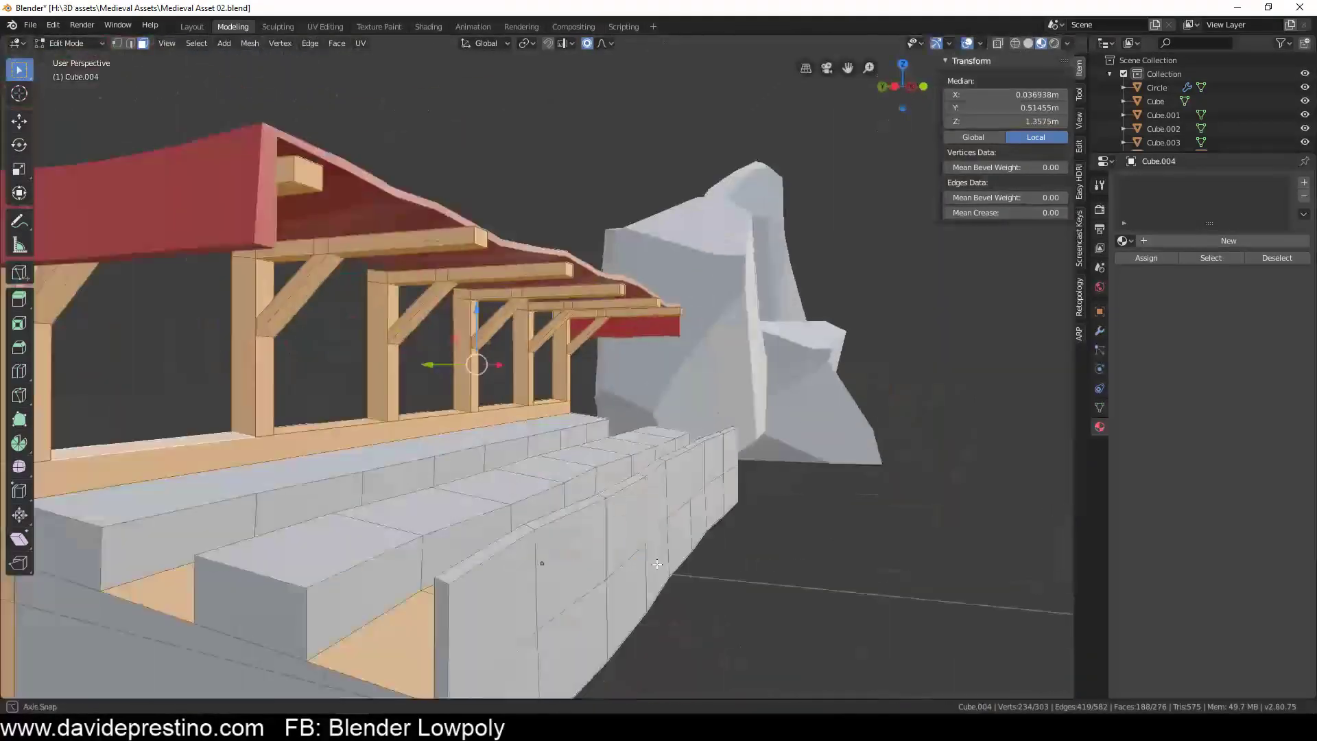
# Step: Create a coloured material for the stall and assign the metal material to the tent pole
pyautogui.click(1240, 240)
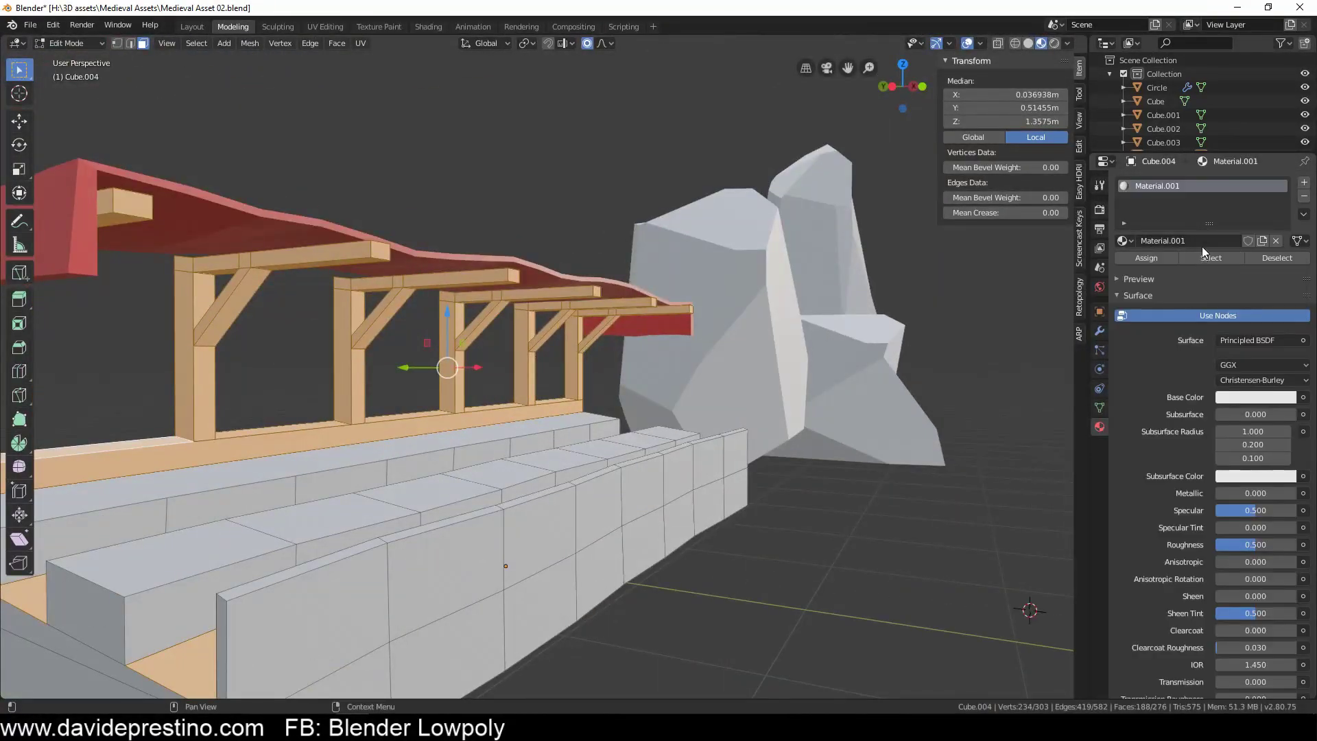
pyautogui.click(1255, 425)
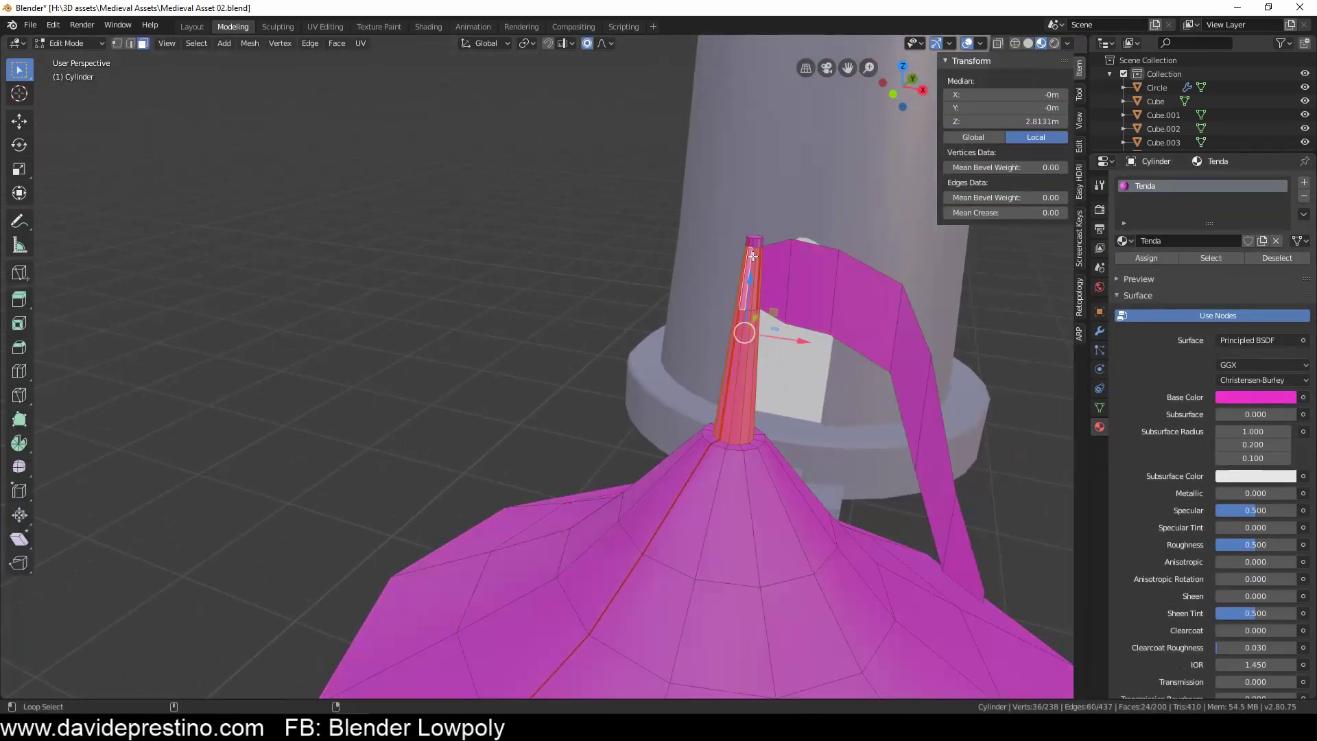
pyautogui.click(1125, 268)
pyautogui.click(1158, 379)
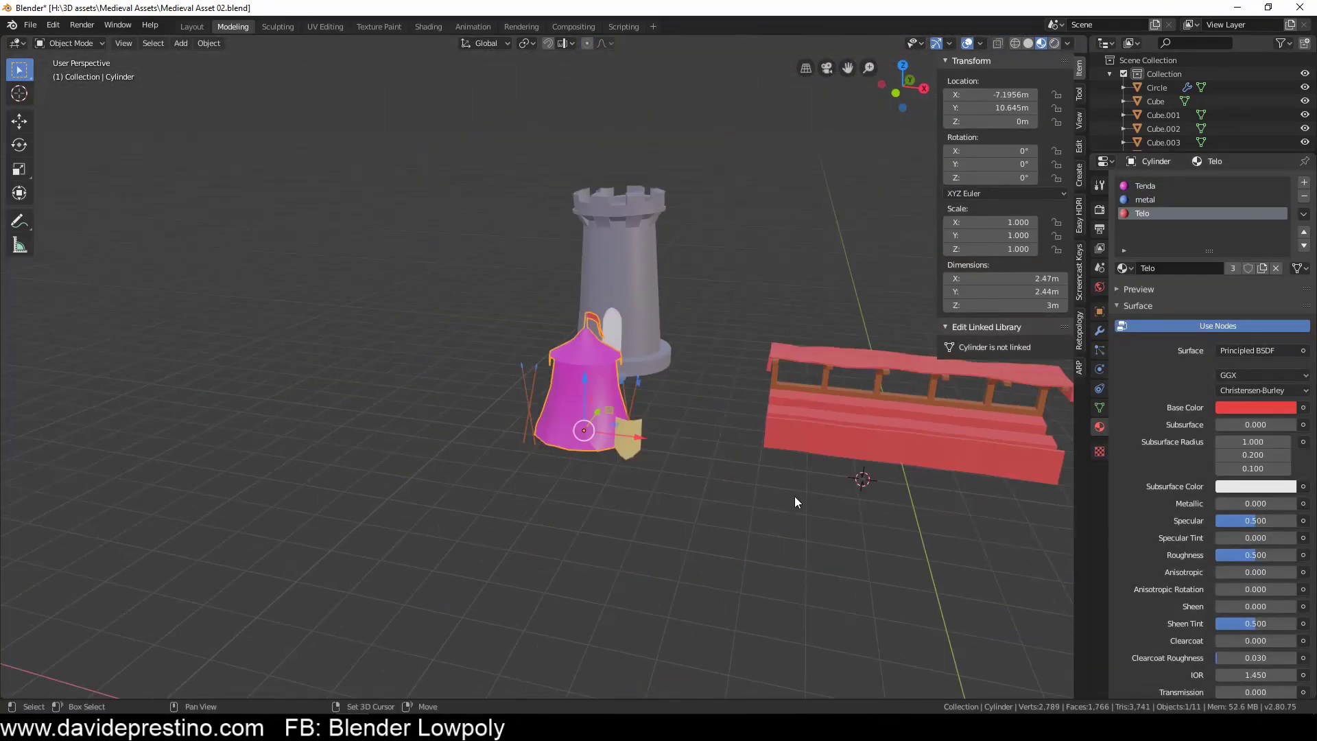
# Step: Save the file and export the asset set as Medieval Asset 02.fbx
pyautogui.click(30, 25)
pyautogui.click(48, 115)
pyautogui.click(30, 25)
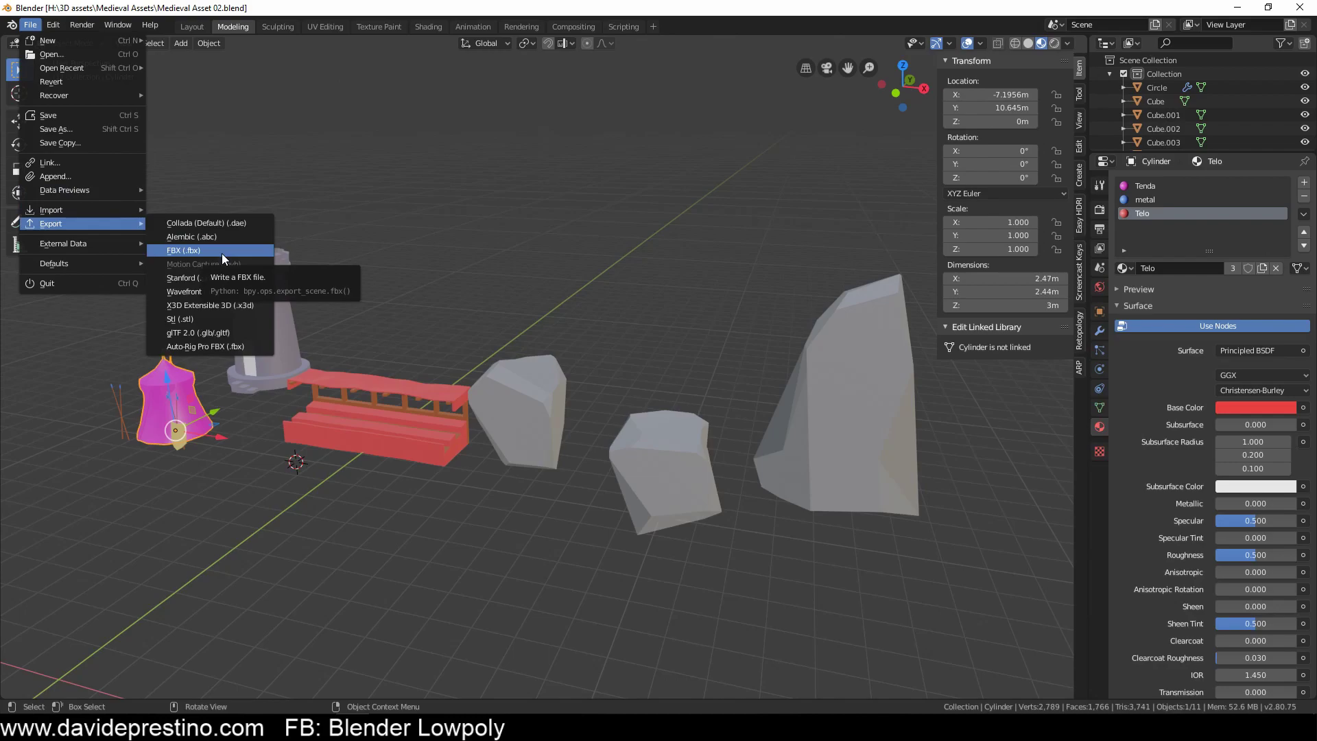
pyautogui.click(221, 252)
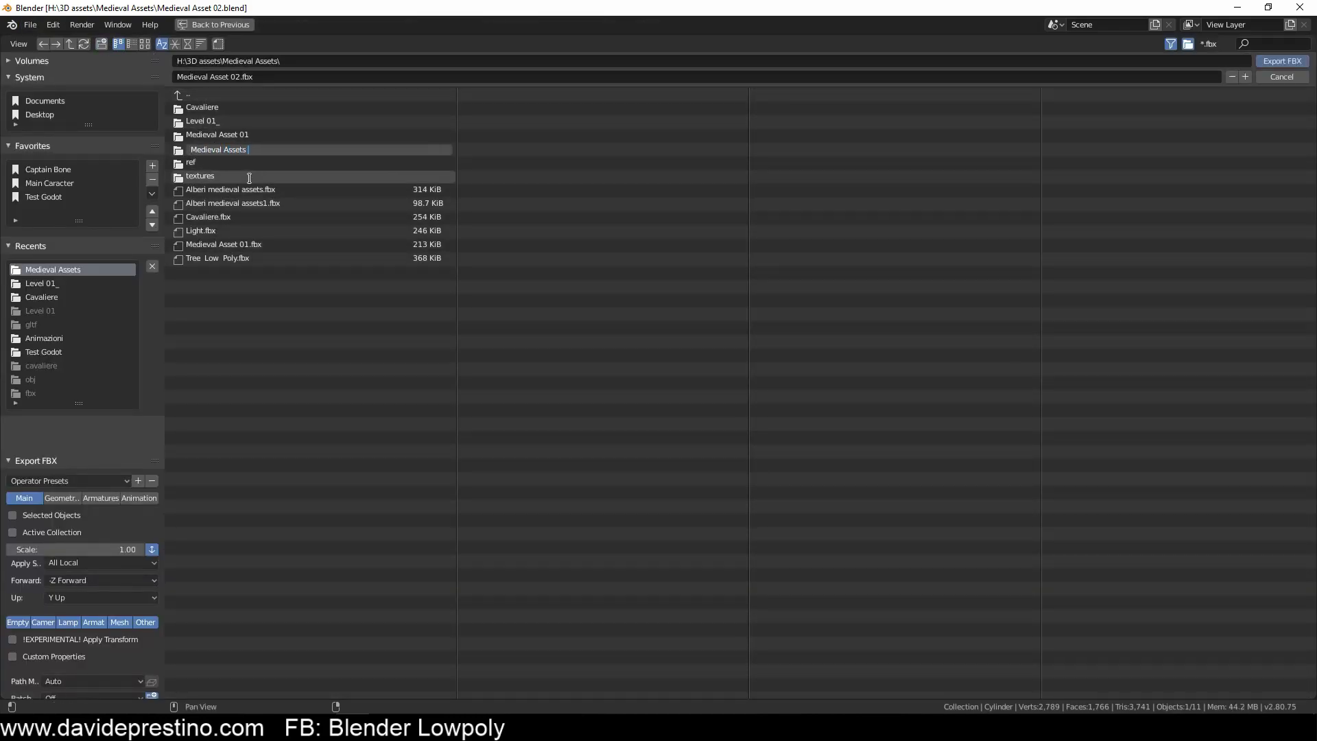
pyautogui.click(46, 621)
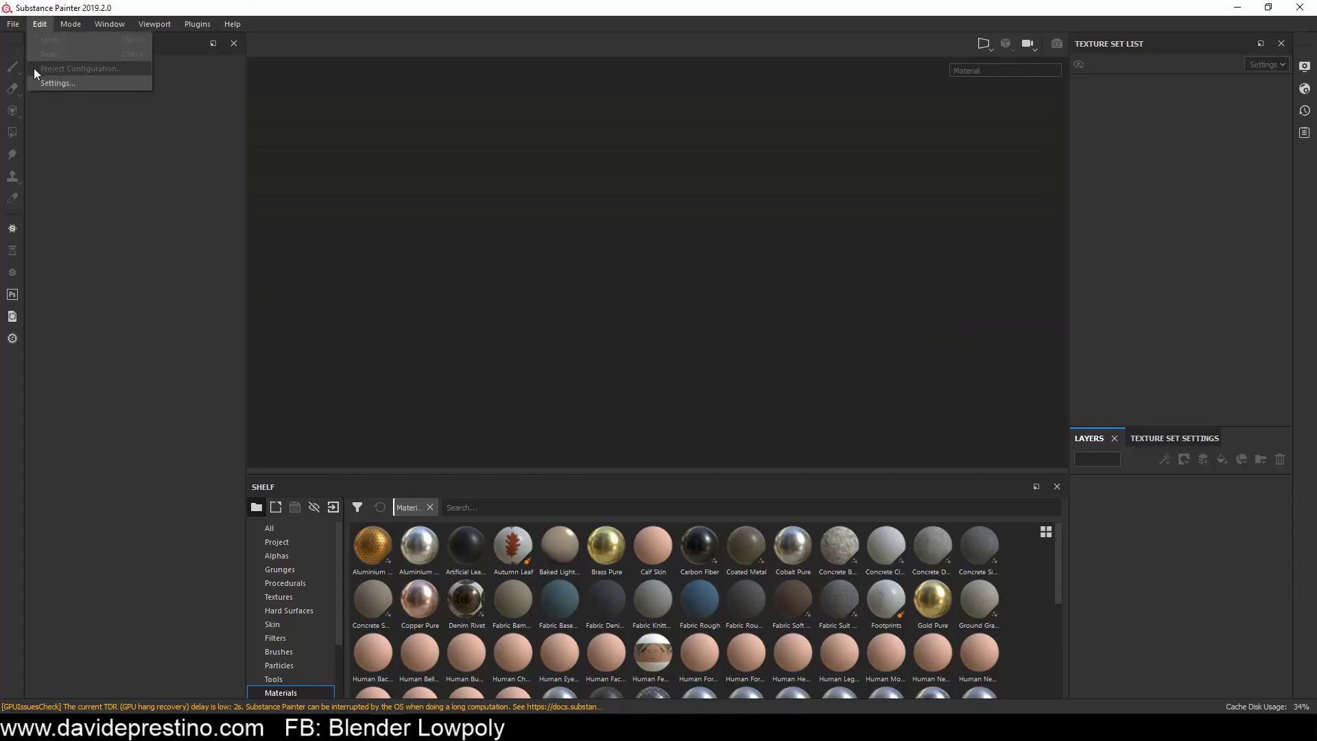
pyautogui.click(34, 68)
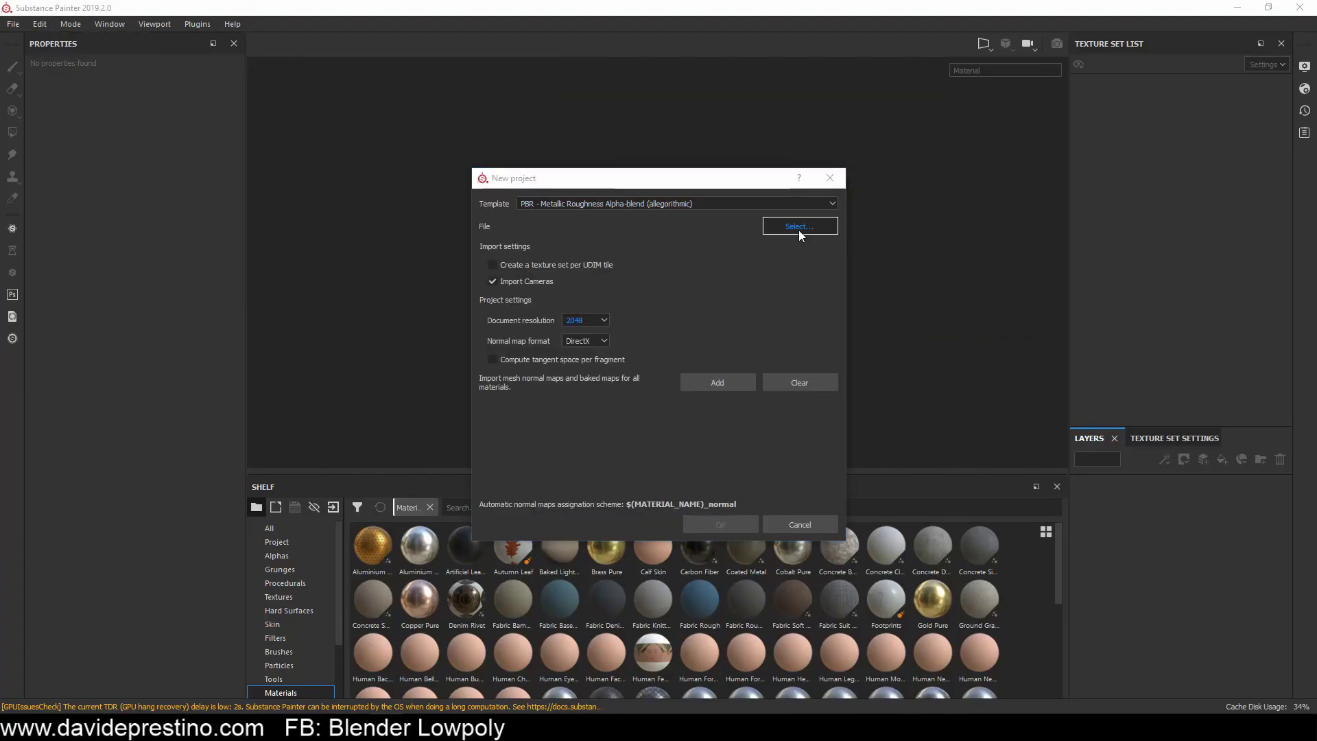
# Step: Create a new project from the exported Medieval Asset 02 mesh
pyautogui.click(799, 230)
pyautogui.doubleClick(878, 309)
pyautogui.click(720, 525)
# Step: Add an Ambient occlusion channel in Texture Set Settings and bake the mesh maps
pyautogui.click(1156, 438)
pyautogui.click(1270, 486)
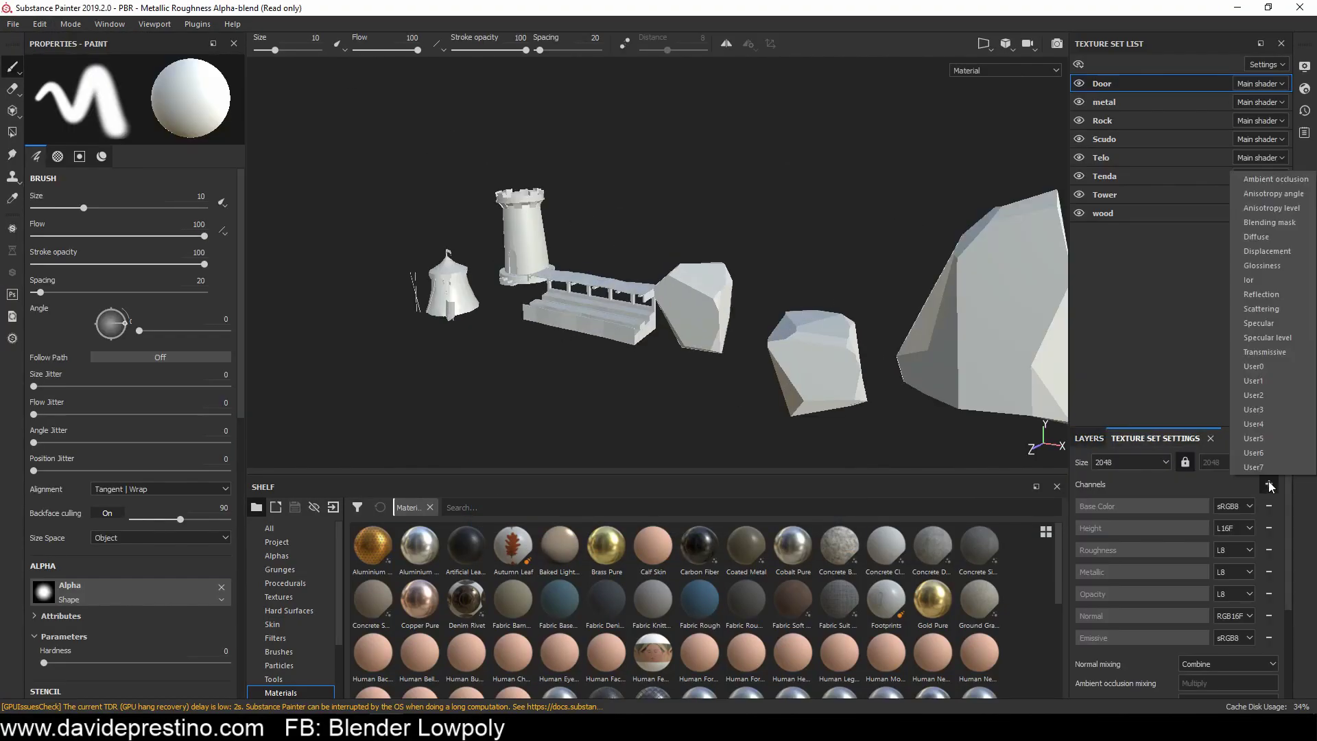
pyautogui.click(1276, 178)
pyautogui.scroll(-3, 1177, 583)
pyautogui.click(1240, 588)
pyautogui.click(658, 575)
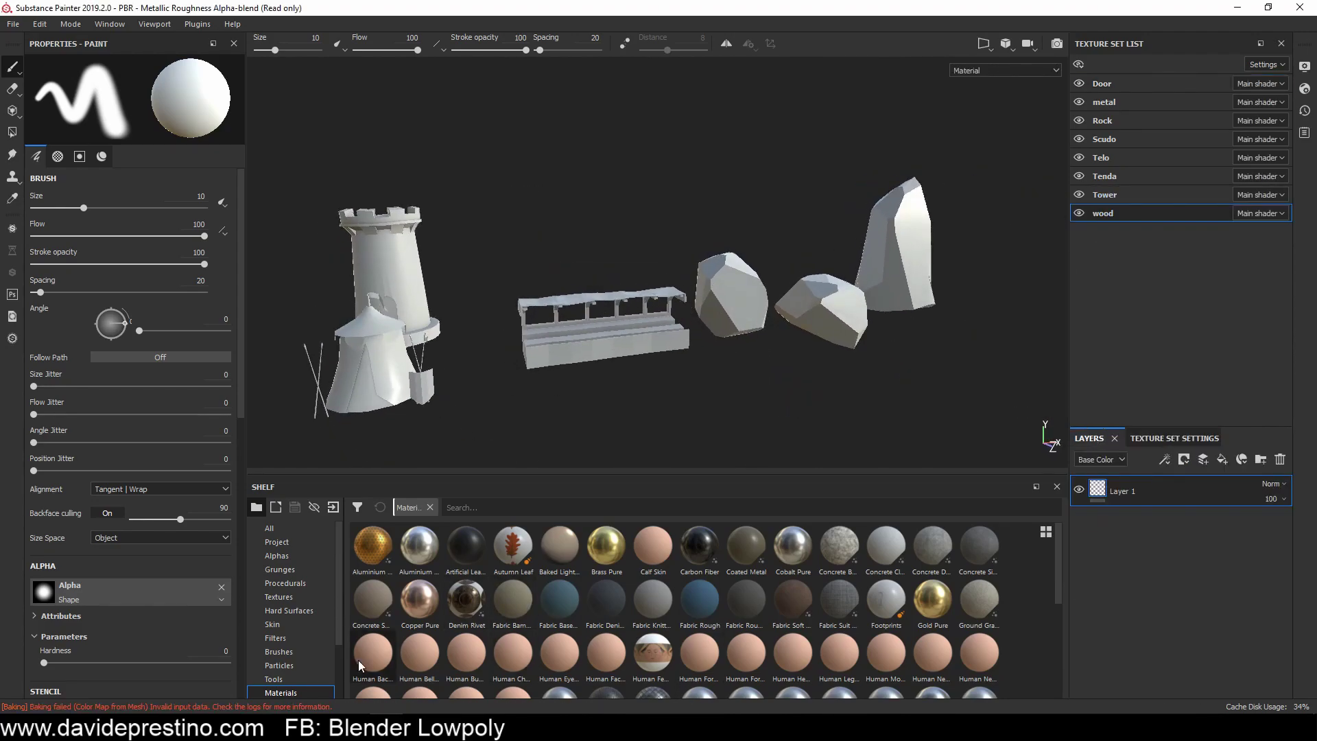
# Step: Apply the Cartoon Wood smart material to the wood texture set and inspect its layers
pyautogui.click(302, 638)
pyautogui.moveTo(606, 601); pyautogui.dragTo(604, 323)
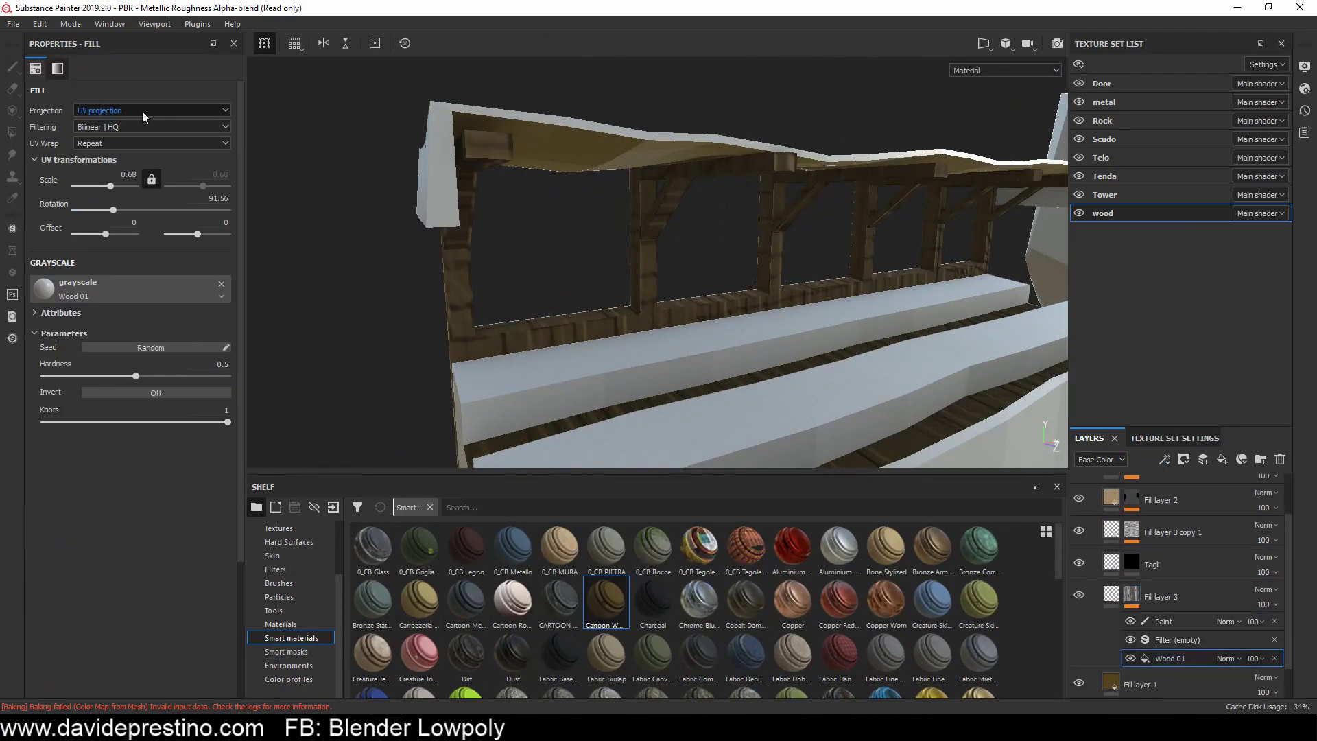
pyautogui.click(1164, 575)
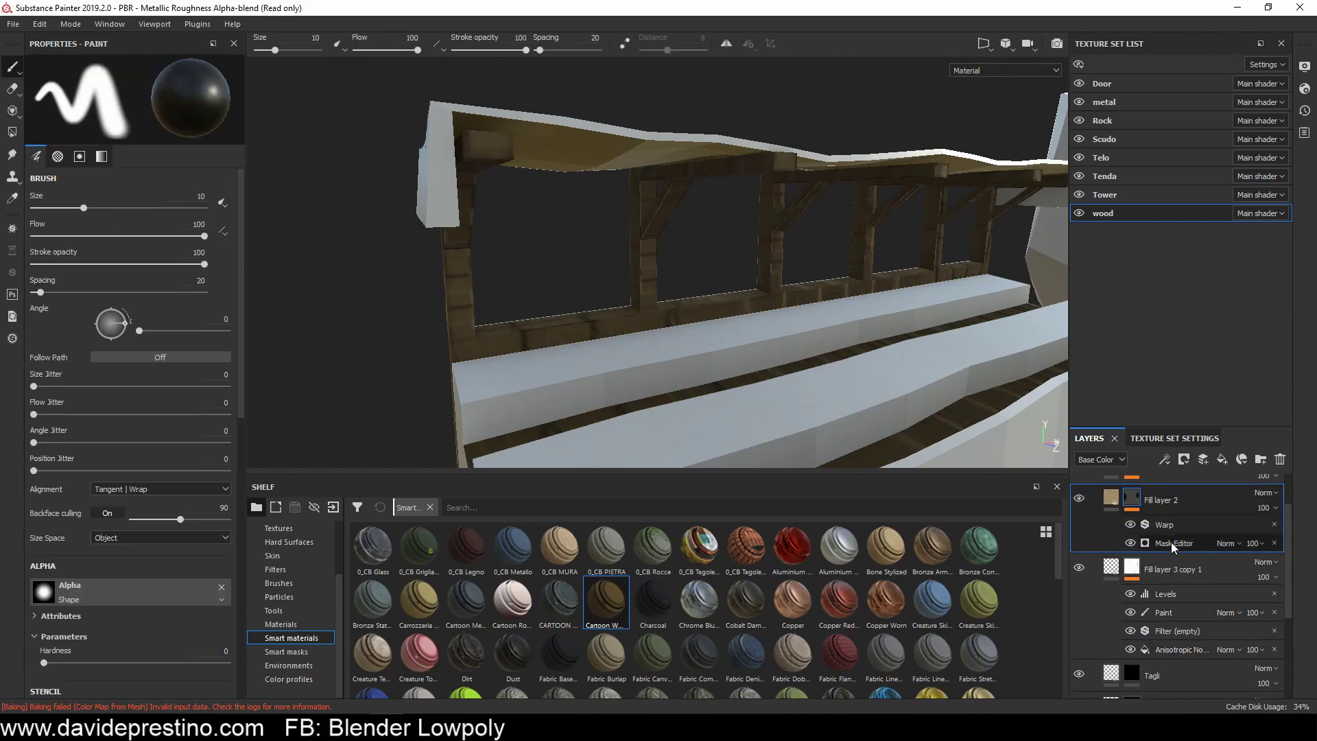
pyautogui.click(1168, 649)
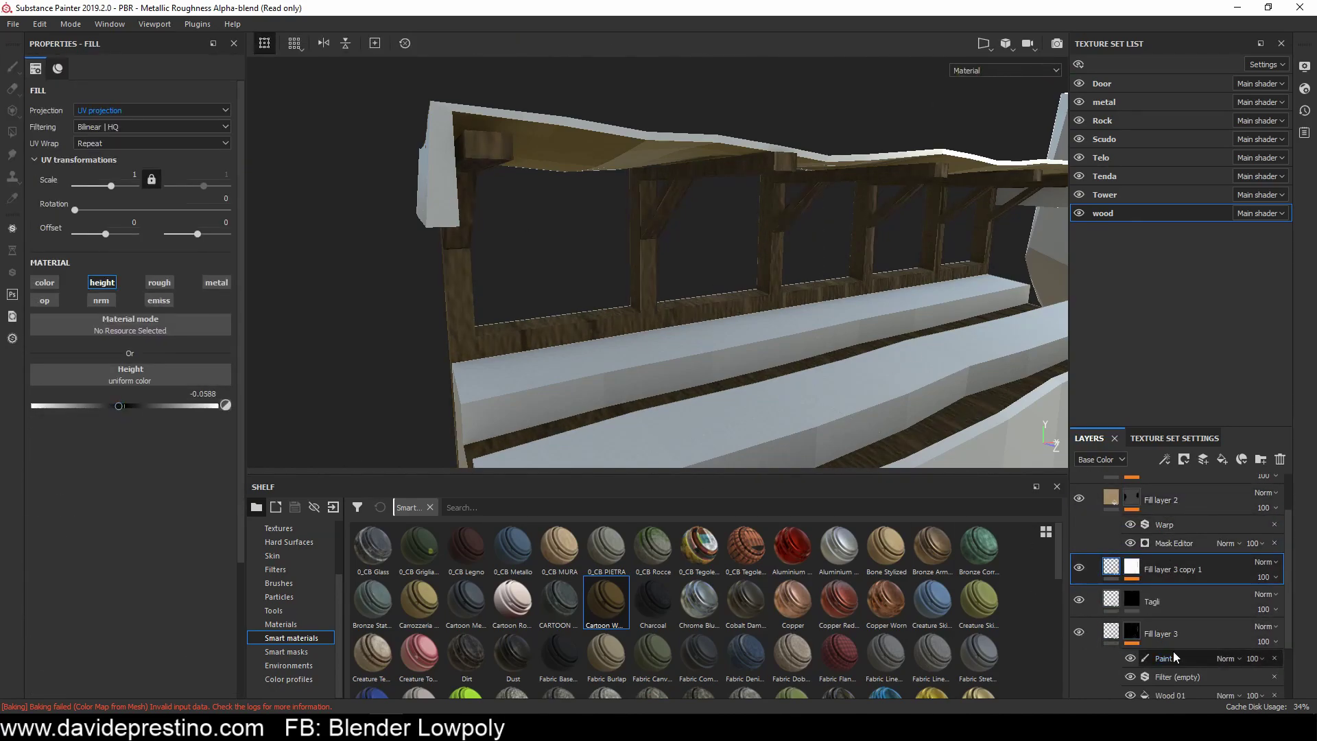
# Step: Add a fill layer to the Telo cloth and set its base colour to red
pyautogui.click(1222, 459)
pyautogui.click(131, 395)
pyautogui.click(213, 450)
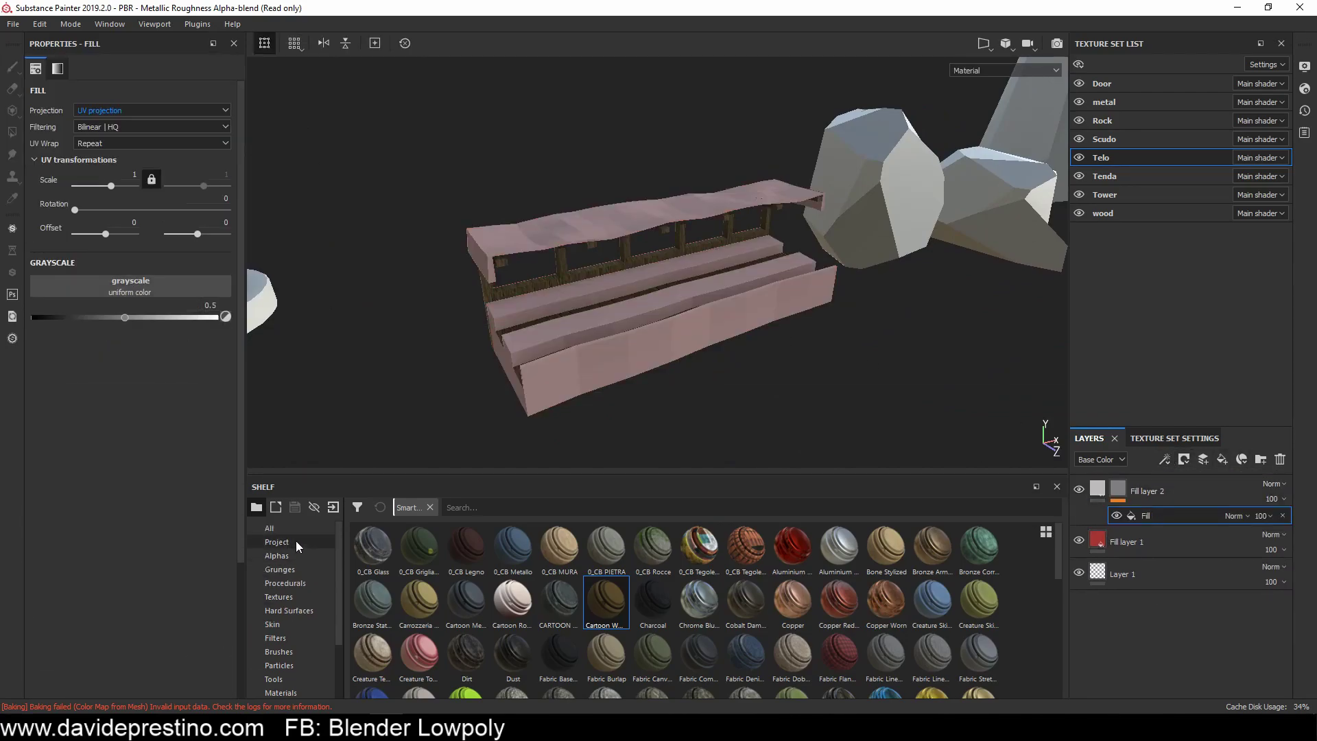
# Step: Try Checker 1, Fabric Diagonal and Fabric Fleur De Lis procedurals on the cloth mask with tri-planar projection
pyautogui.click(284, 583)
pyautogui.moveTo(560, 601); pyautogui.dragTo(130, 286)
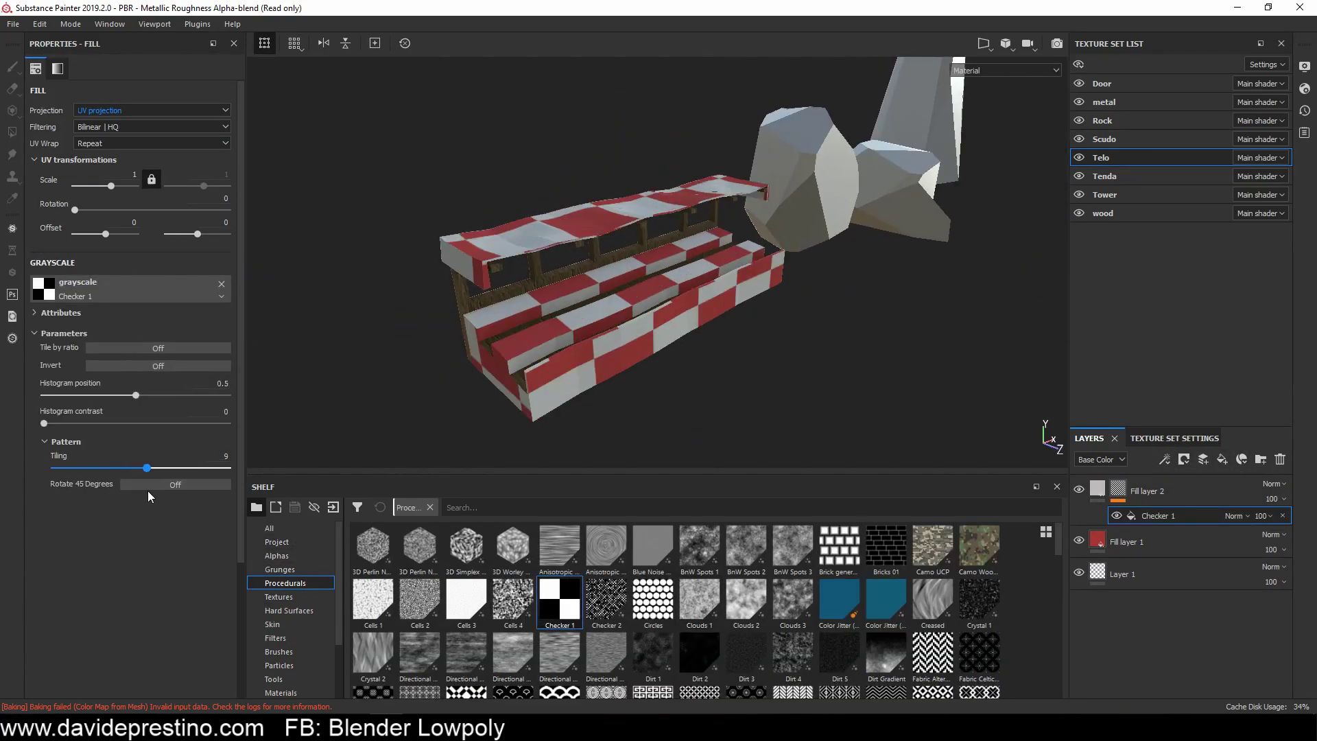
pyautogui.click(123, 132)
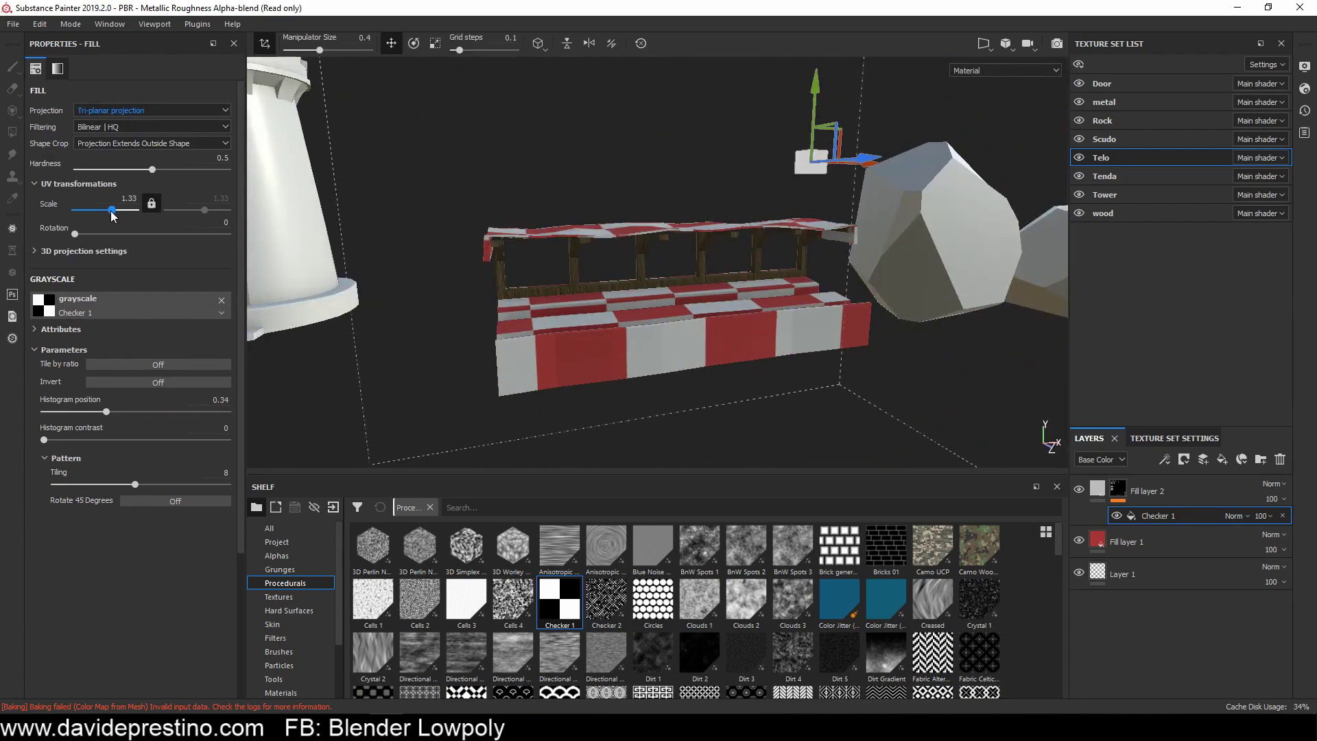
pyautogui.keyDown('alt'); pyautogui.moveTo(780, 285); pyautogui.dragTo(935, 314); pyautogui.keyUp('alt')
pyautogui.scroll(-5, 725, 630)
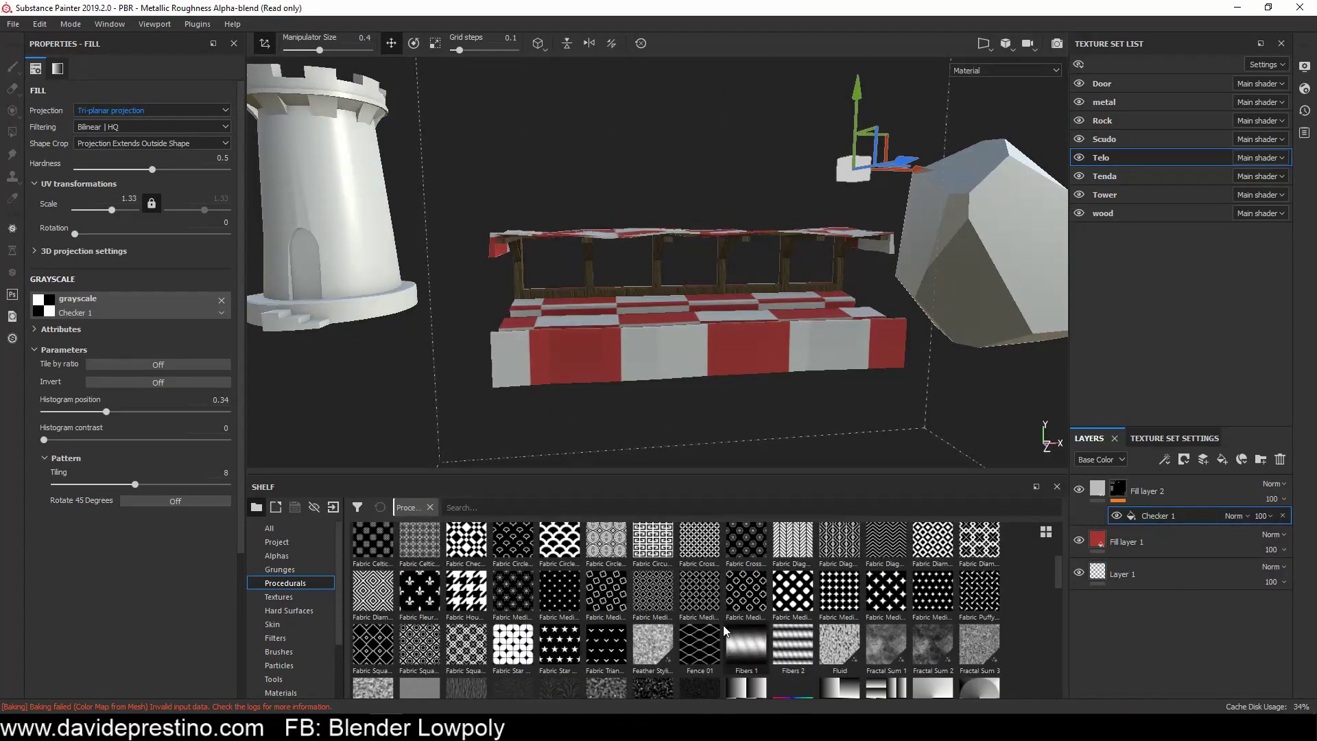
pyautogui.moveTo(793, 542); pyautogui.dragTo(130, 302)
pyautogui.moveTo(114, 211); pyautogui.dragTo(116, 210)
pyautogui.moveTo(420, 592); pyautogui.dragTo(130, 305)
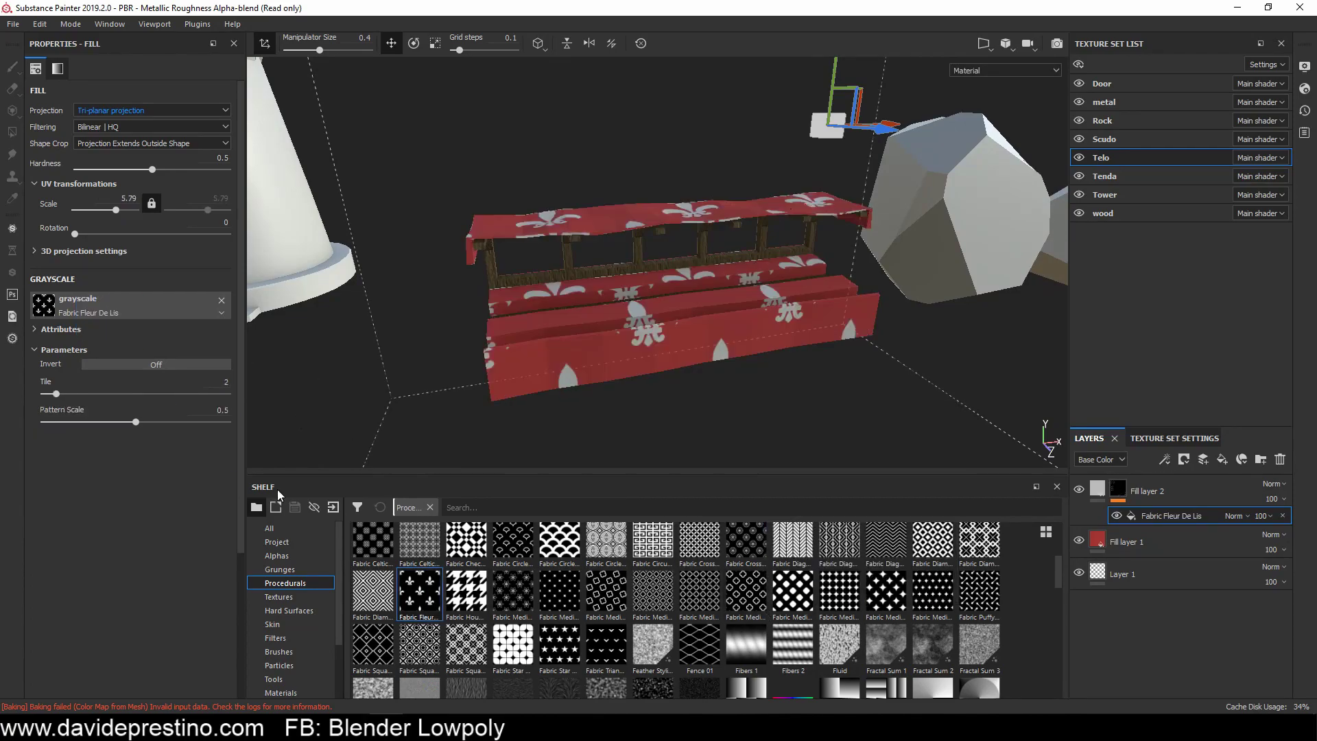
# Step: Use the Stripes procedural instead and adjust its pattern and 3D rotation settings
pyautogui.scroll(-5, 686, 618)
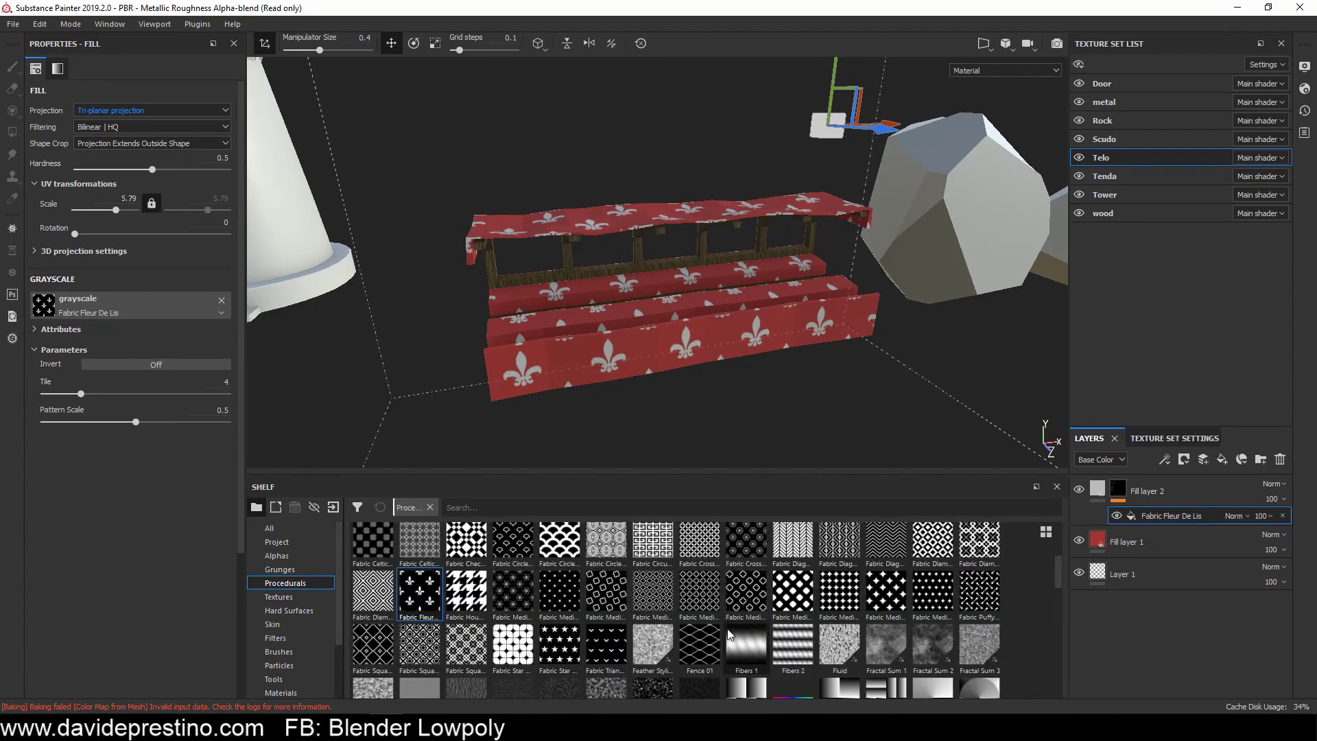
pyautogui.scroll(-5, 687, 617)
pyautogui.moveTo(933, 616); pyautogui.dragTo(130, 305)
pyautogui.click(45, 458)
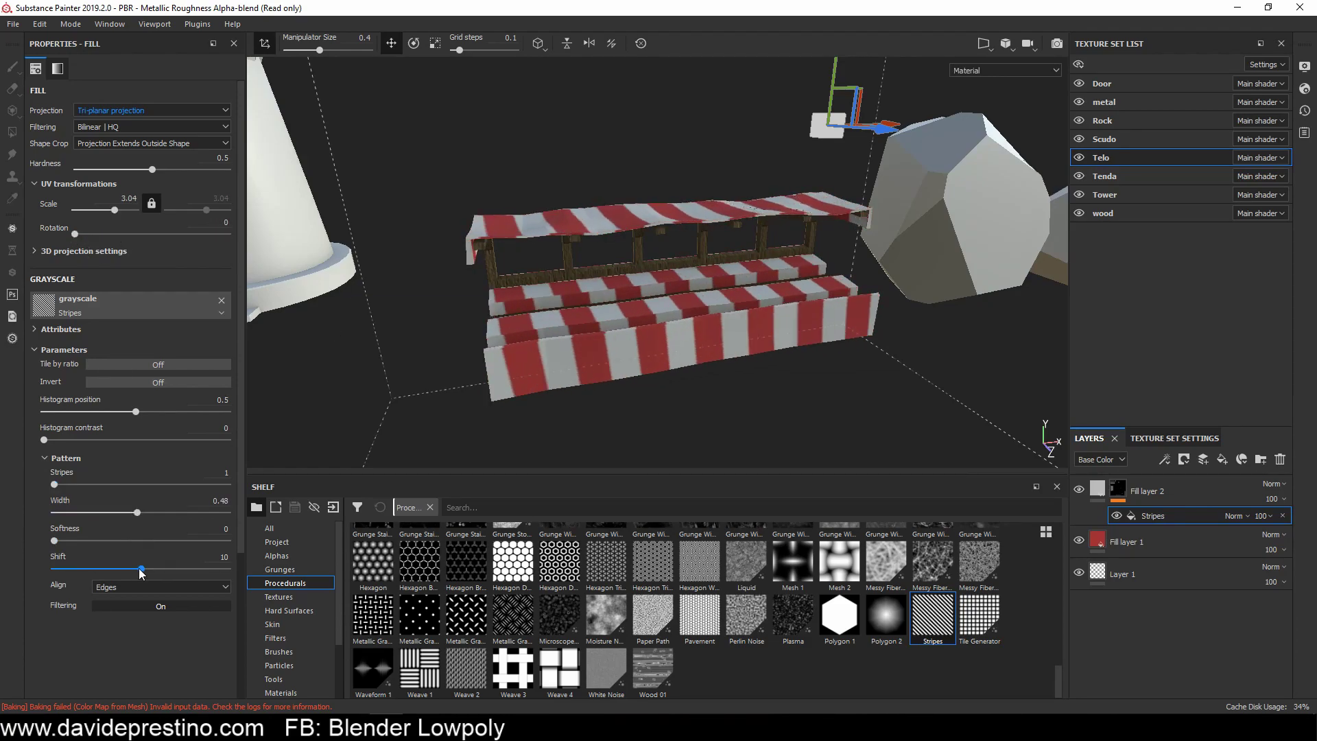
pyautogui.moveTo(439, 316)
pyautogui.keyDown('alt'); pyautogui.mouseDown()
pyautogui.moveTo(556, 316)
pyautogui.moveTo(235, 350)
pyautogui.mouseUp(); pyautogui.keyUp('alt')
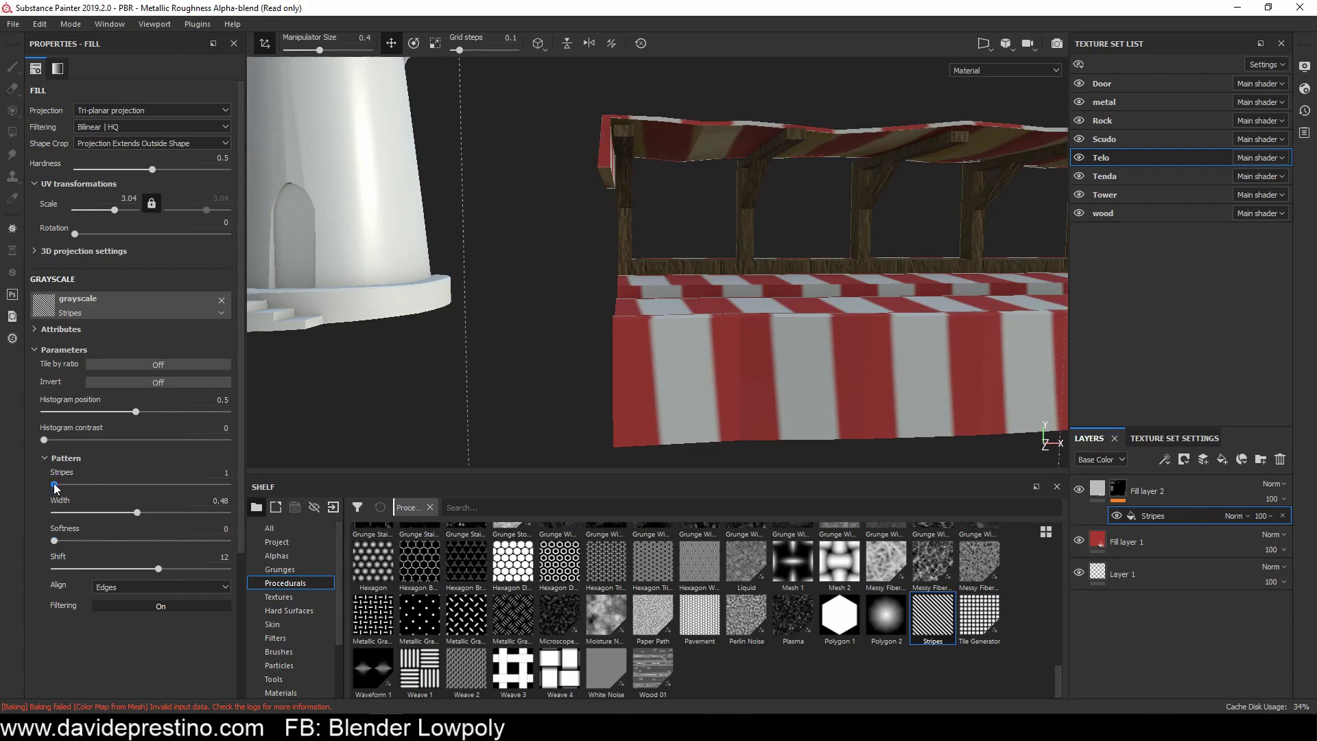
pyautogui.click(82, 251)
pyautogui.scroll(-2, 112, 554)
pyautogui.moveTo(142, 368); pyautogui.dragTo(138, 369)
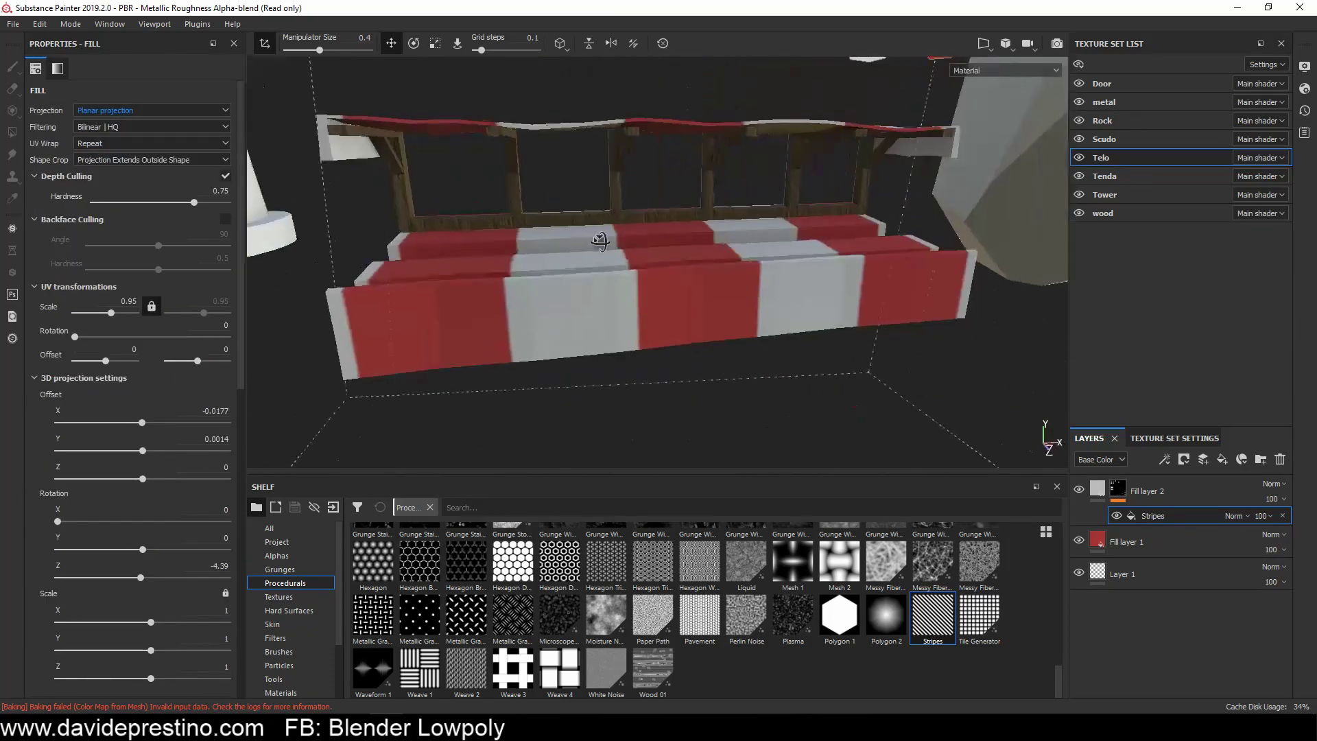
# Step: Import Dragon.png as an alpha resource
pyautogui.click(277, 556)
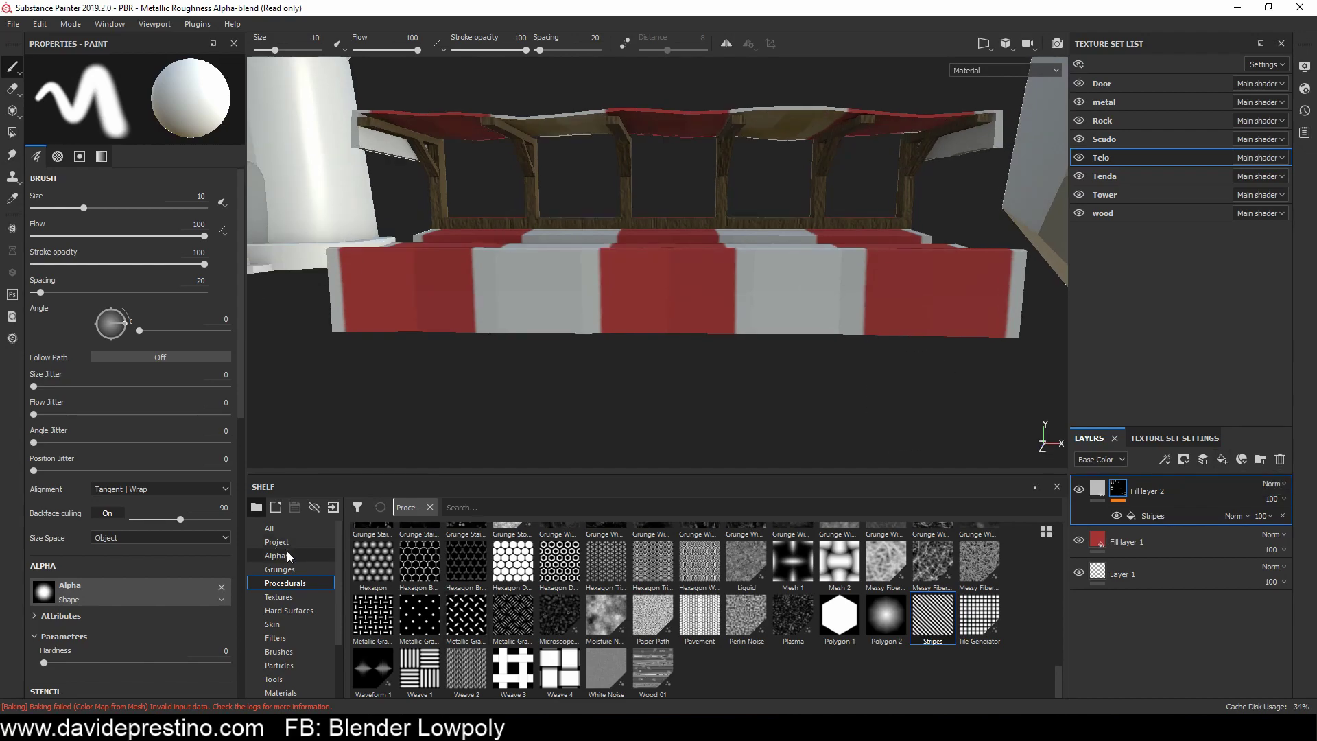
pyautogui.click(333, 507)
pyautogui.click(731, 176)
pyautogui.scroll(-5, 914, 293)
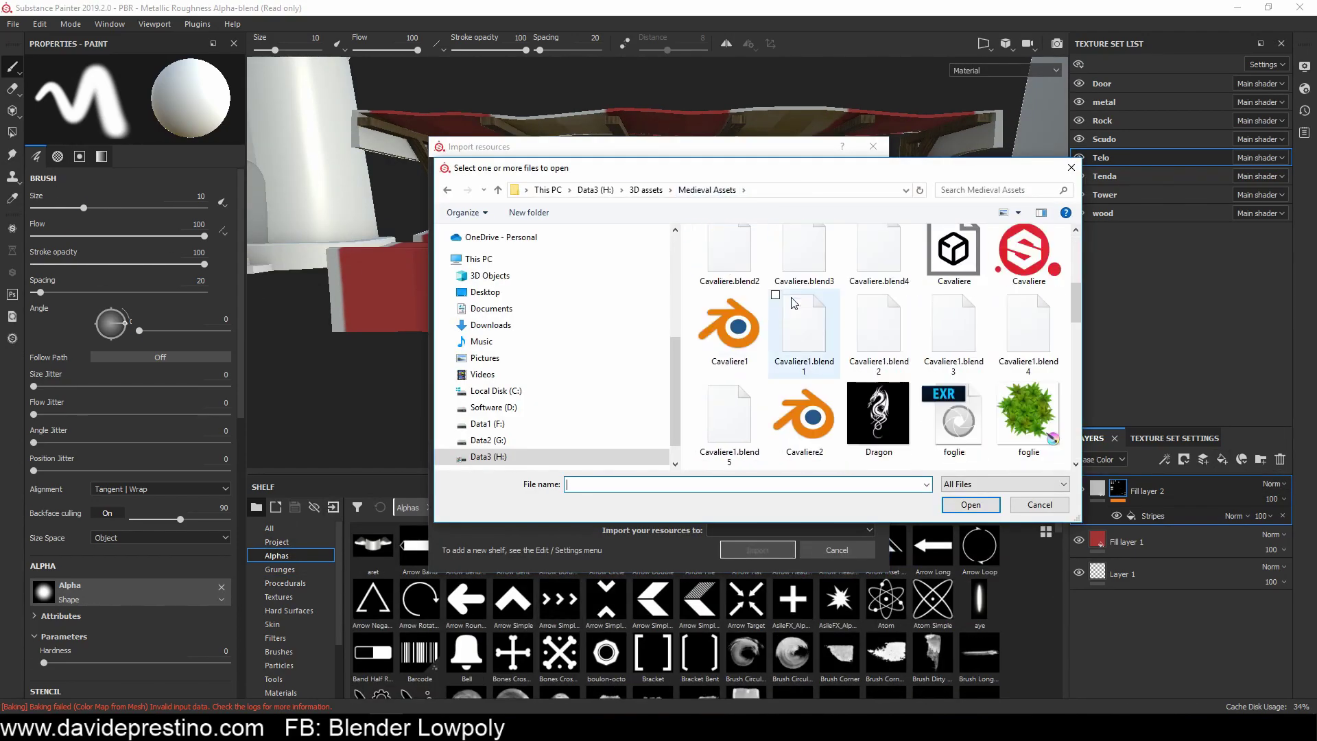
pyautogui.doubleClick(874, 411)
pyautogui.click(778, 551)
# Step: Save the project as 'medieval asset 2'
pyautogui.click(847, 559)
pyautogui.click(13, 24)
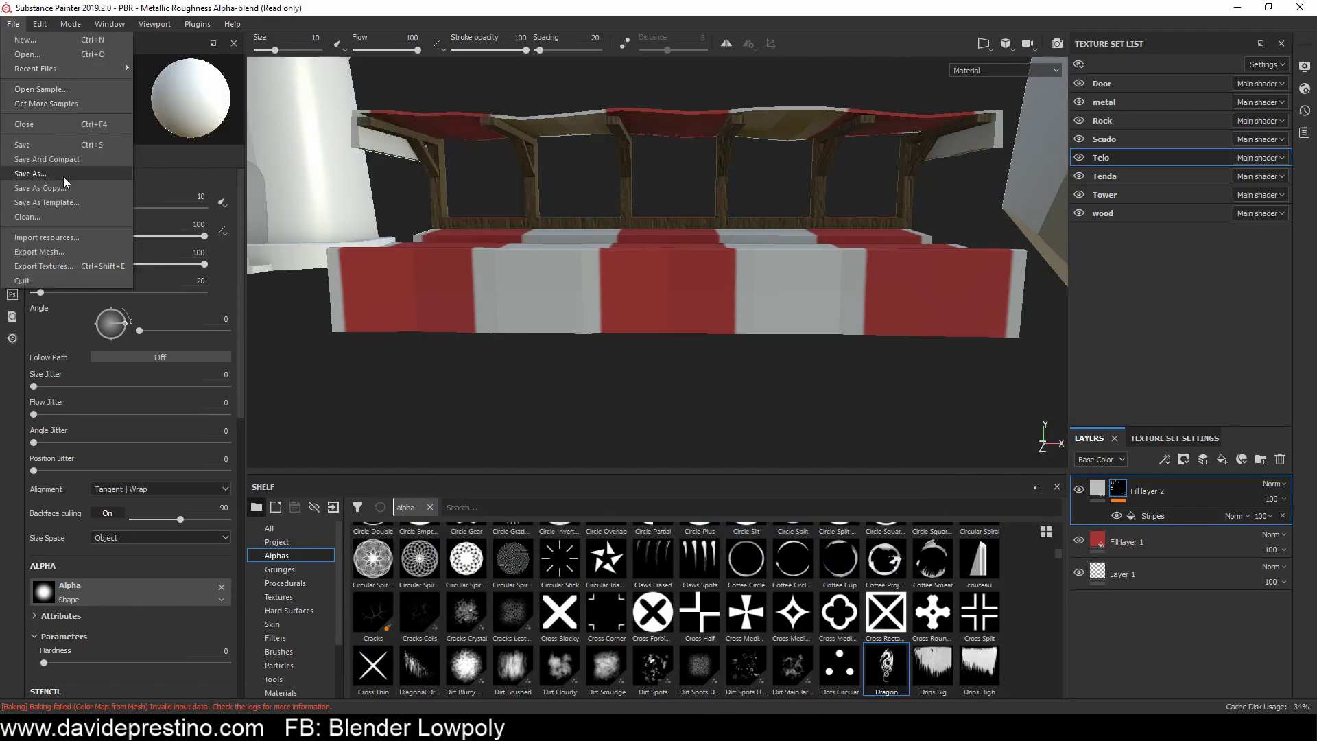
pyautogui.click(60, 172)
pyautogui.press('Return')
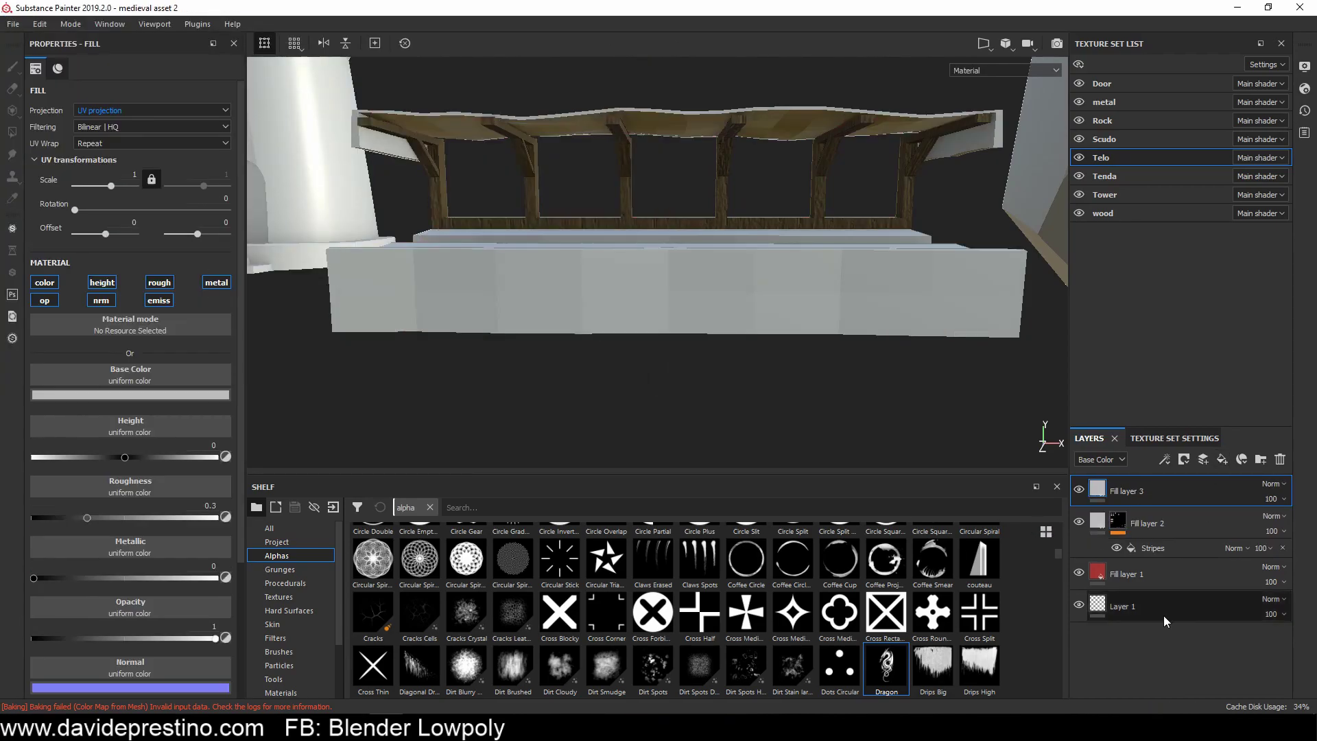
# Step: Add a yellow fill layer with a black mask for painting dragon emblems on the stall
pyautogui.click(196, 395)
pyautogui.click(275, 446)
pyautogui.click(1242, 459)
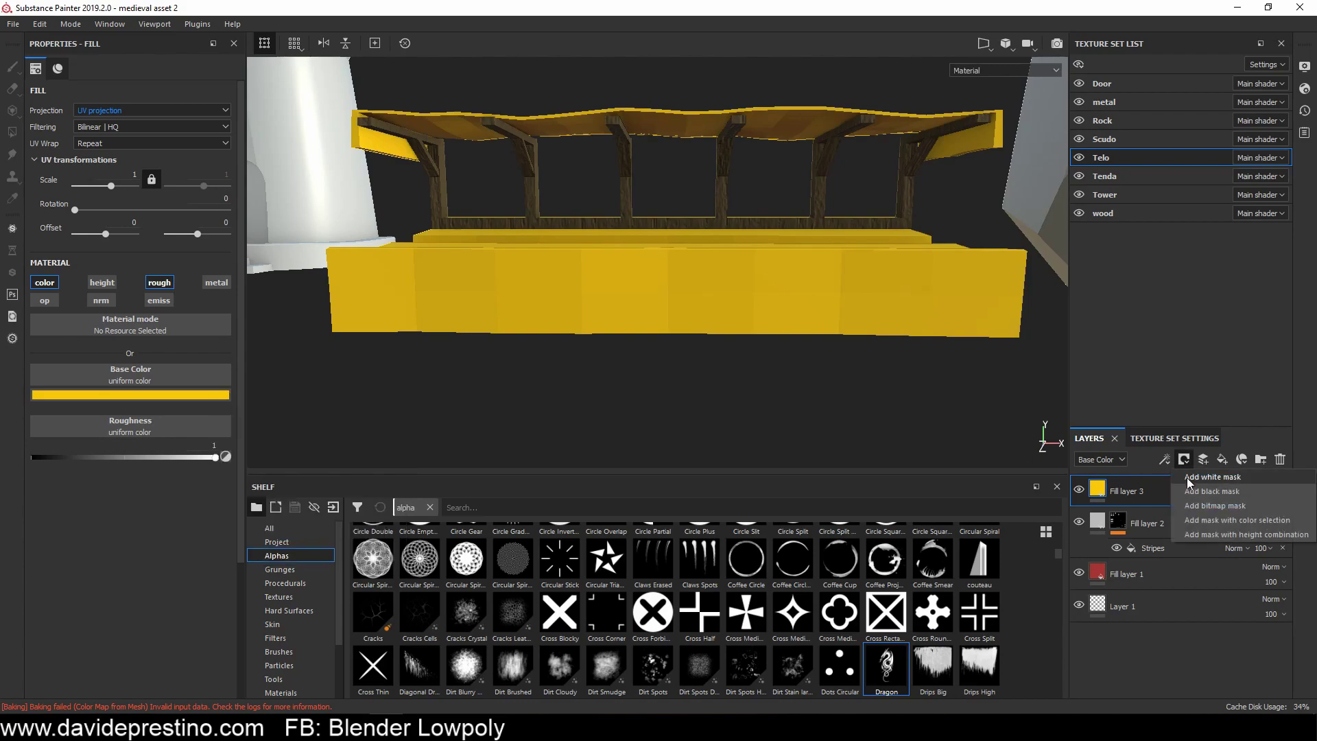
pyautogui.click(1207, 504)
pyautogui.press('1')
pyautogui.moveTo(924, 295)
pyautogui.keyDown('alt'); pyautogui.mouseDown()
pyautogui.moveTo(576, 464)
pyautogui.moveTo(408, 243)
pyautogui.mouseUp(); pyautogui.keyUp('alt')
pyautogui.keyDown('alt'); pyautogui.moveTo(936, 240); pyautogui.dragTo(427, 361); pyautogui.keyUp('alt')
pyautogui.moveTo(888, 329)
pyautogui.keyDown('alt'); pyautogui.mouseDown()
pyautogui.moveTo(538, 279)
pyautogui.moveTo(788, 297)
pyautogui.moveTo(892, 288)
pyautogui.mouseUp(); pyautogui.keyUp('alt')
pyautogui.click(1105, 176)
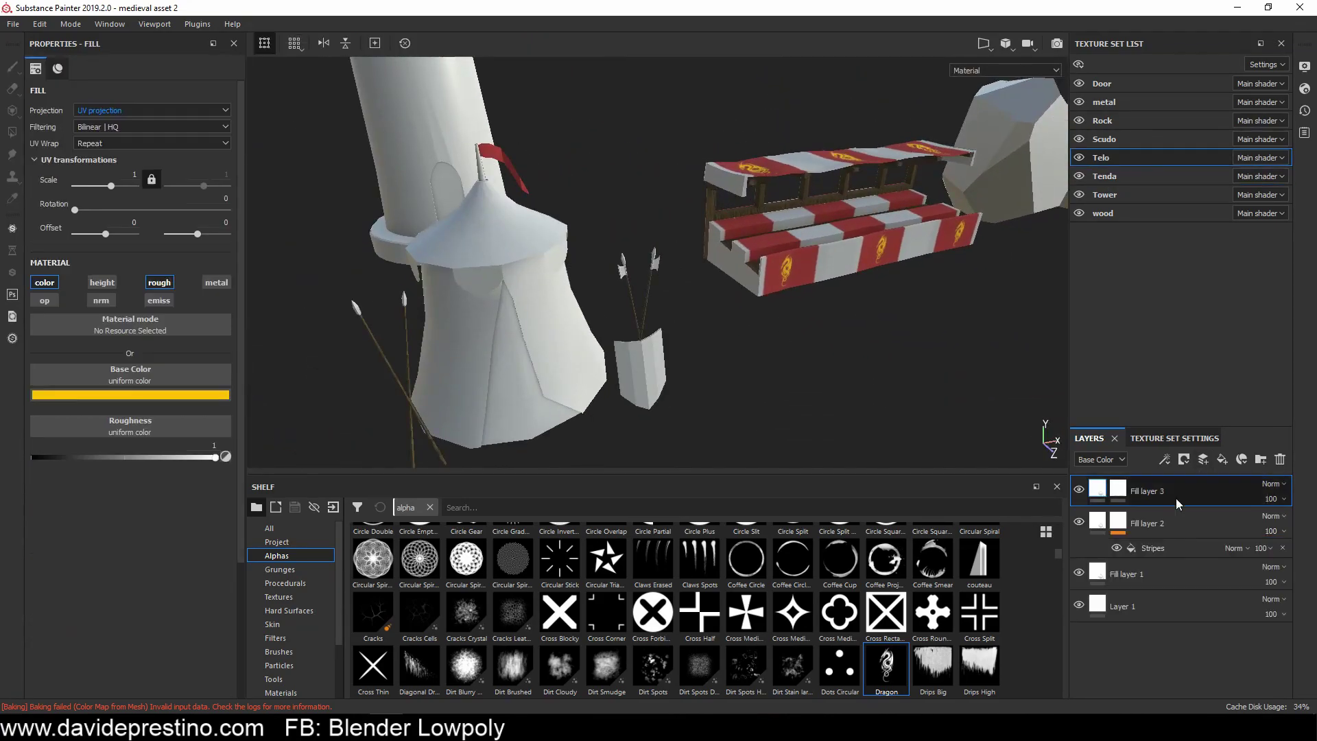
# Step: Set the tent's Stripes to three stripes, rescale them and change their projection
pyautogui.click(1125, 516)
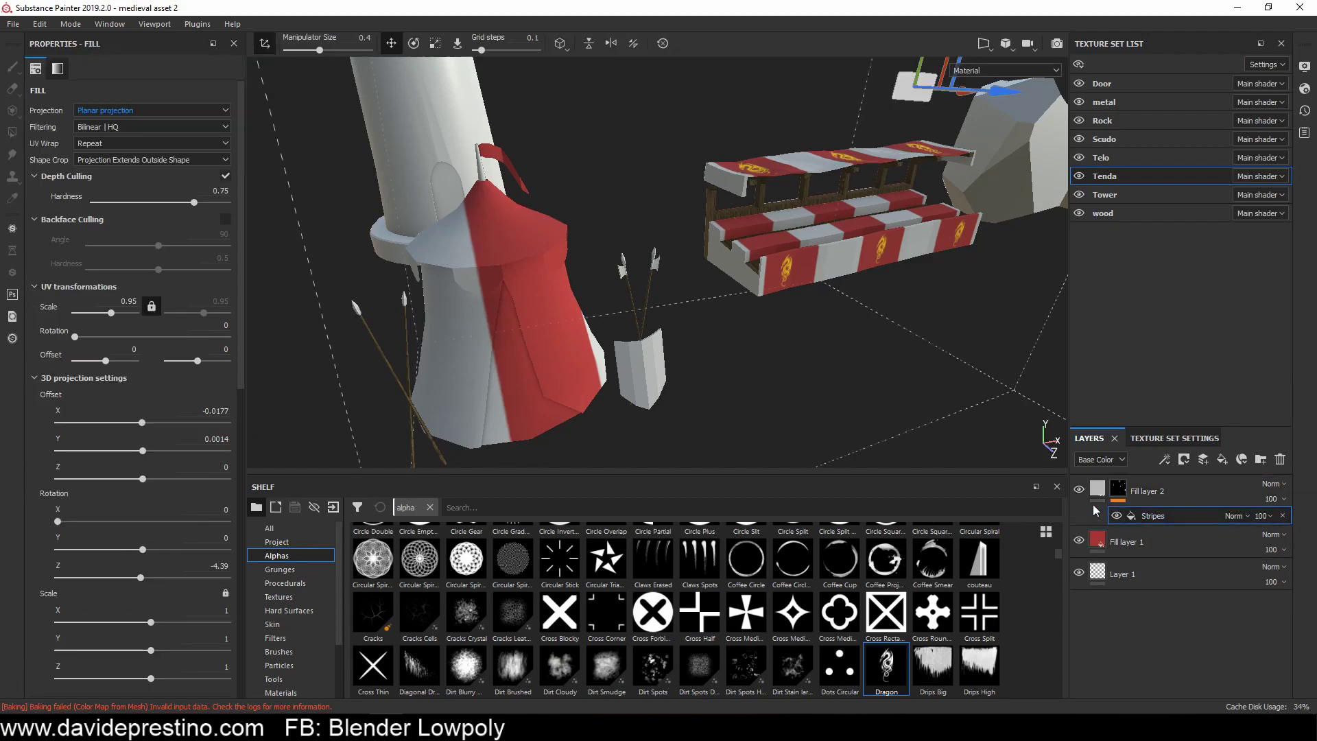
pyautogui.scroll(-10, 153, 274)
pyautogui.click(59, 459)
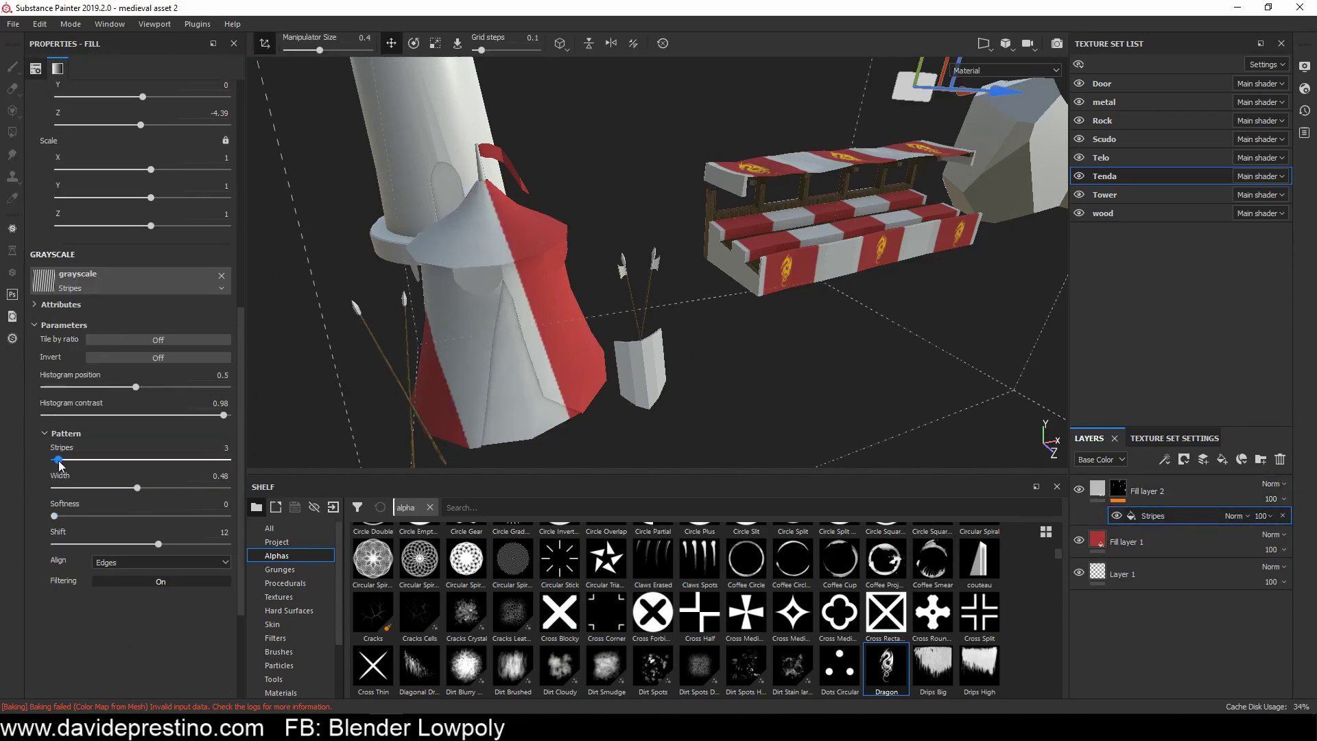
pyautogui.scroll(5, 141, 504)
pyautogui.scroll(5, 127, 512)
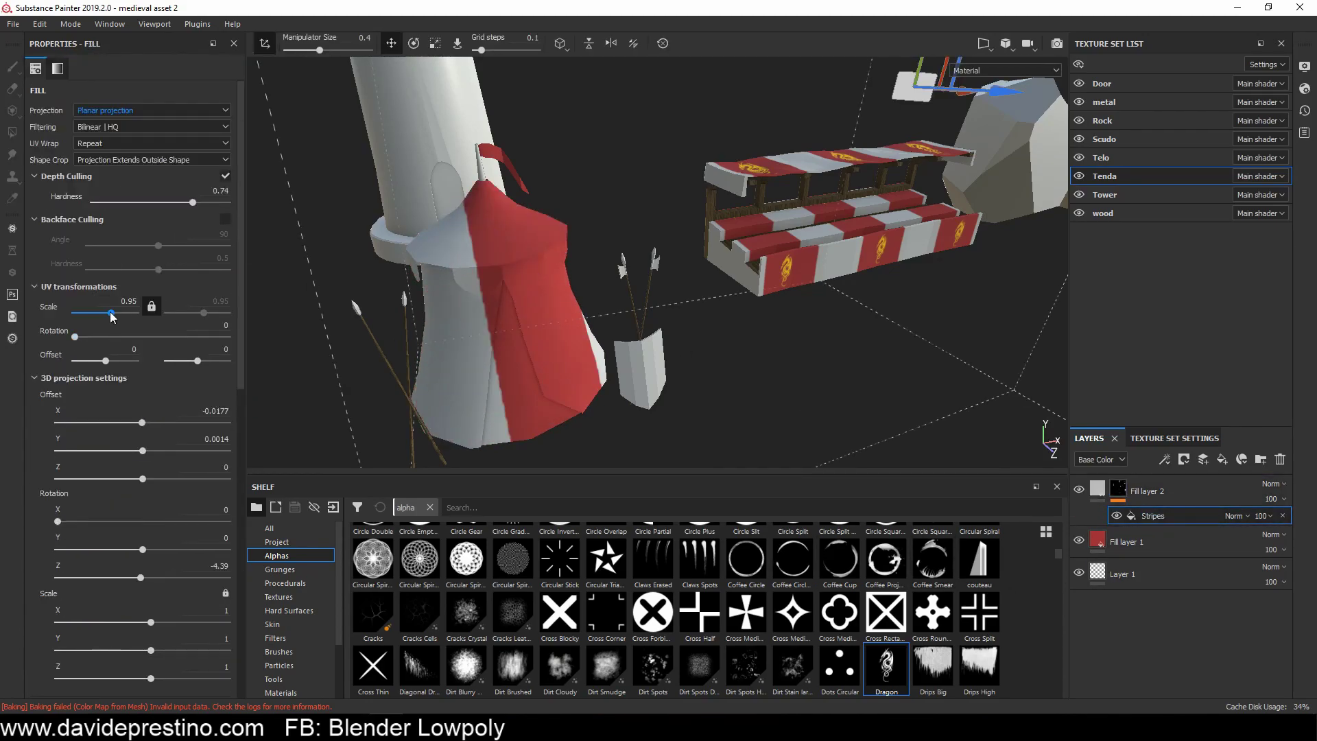
pyautogui.moveTo(113, 316); pyautogui.dragTo(96, 316)
pyautogui.click(150, 110)
pyautogui.click(110, 101)
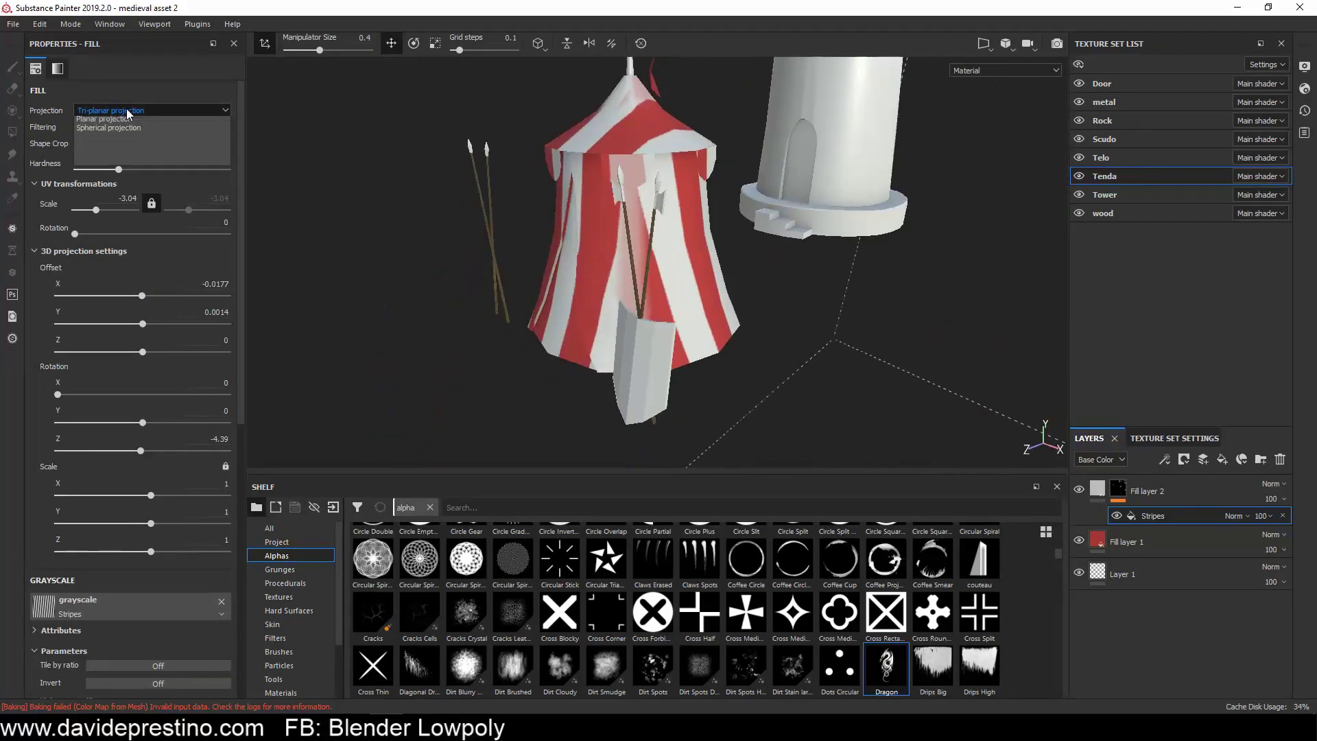
pyautogui.click(108, 128)
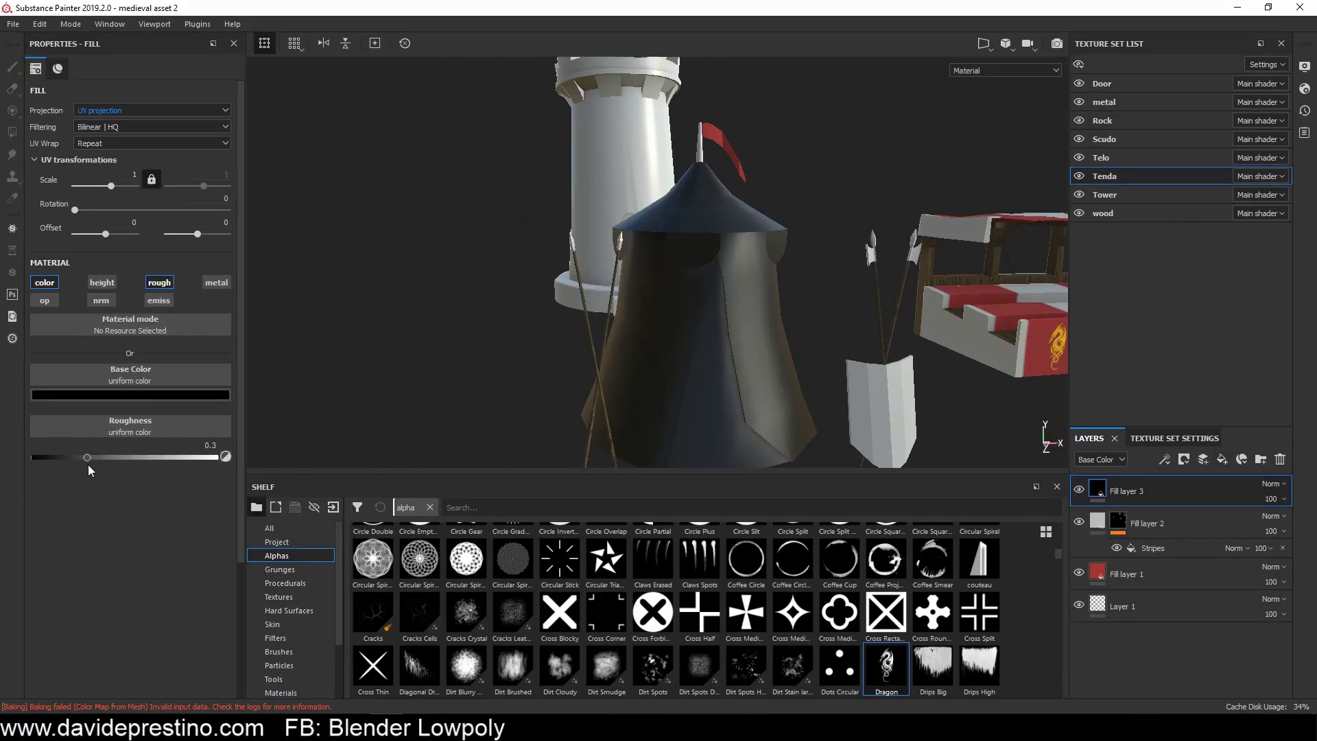
# Step: Add a black, low-roughness fill layer with a black mask for the doorway, using face fill
pyautogui.click(1242, 459)
pyautogui.click(1208, 505)
pyautogui.click(1223, 459)
pyautogui.click(1194, 542)
pyautogui.press('4')
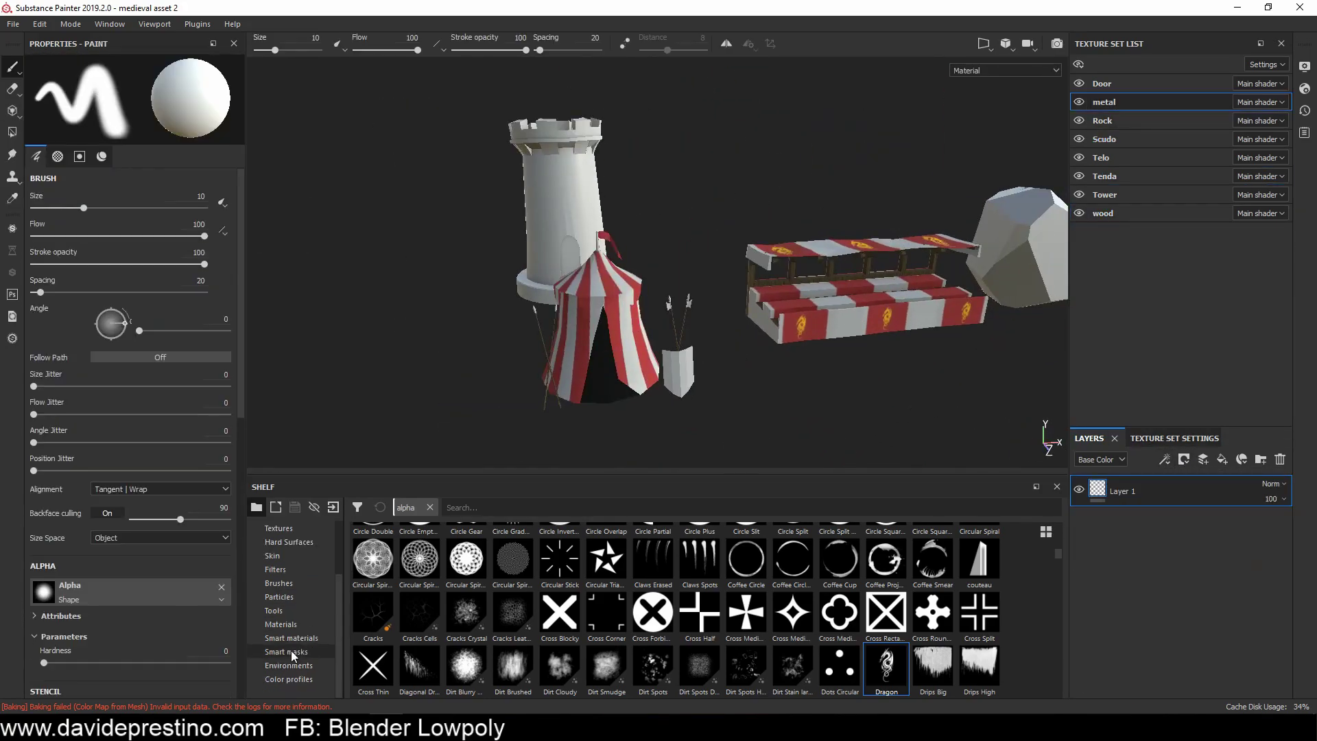
# Step: Switch the shield's stripes to tri-planar projection and adjust their scale
pyautogui.click(291, 639)
pyautogui.moveTo(1209, 509); pyautogui.dragTo(1209, 508)
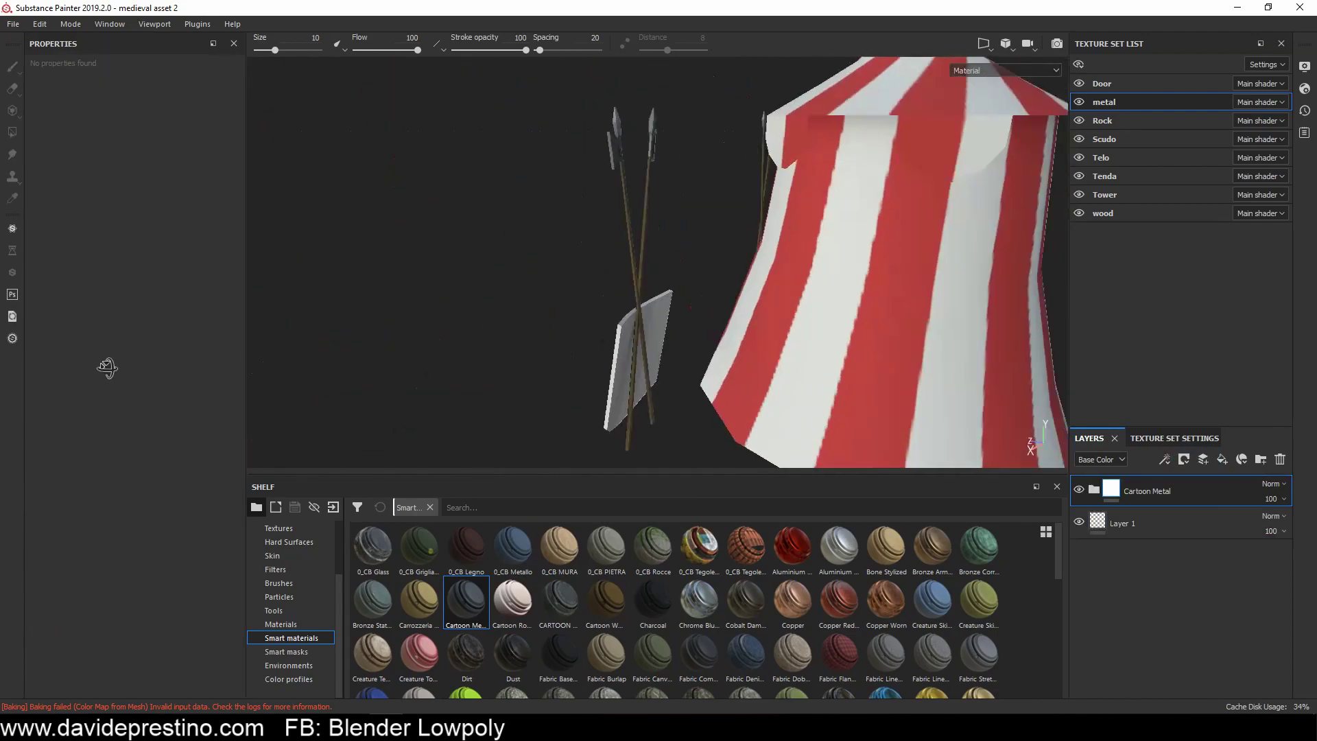
pyautogui.click(1153, 516)
pyautogui.click(135, 110)
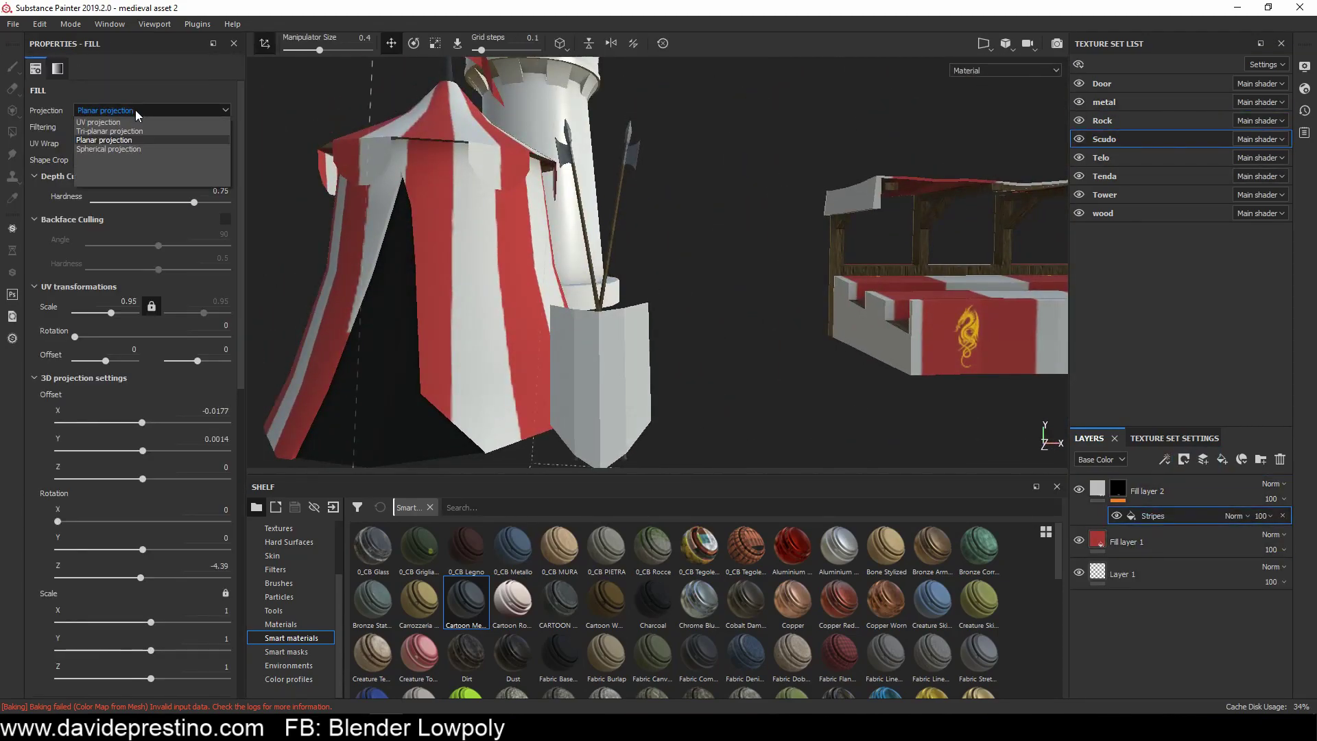
pyautogui.click(123, 133)
pyautogui.moveTo(693, 321)
pyautogui.keyDown('alt'); pyautogui.mouseDown()
pyautogui.moveTo(720, 321)
pyautogui.moveTo(707, 323)
pyautogui.mouseUp(); pyautogui.keyUp('alt')
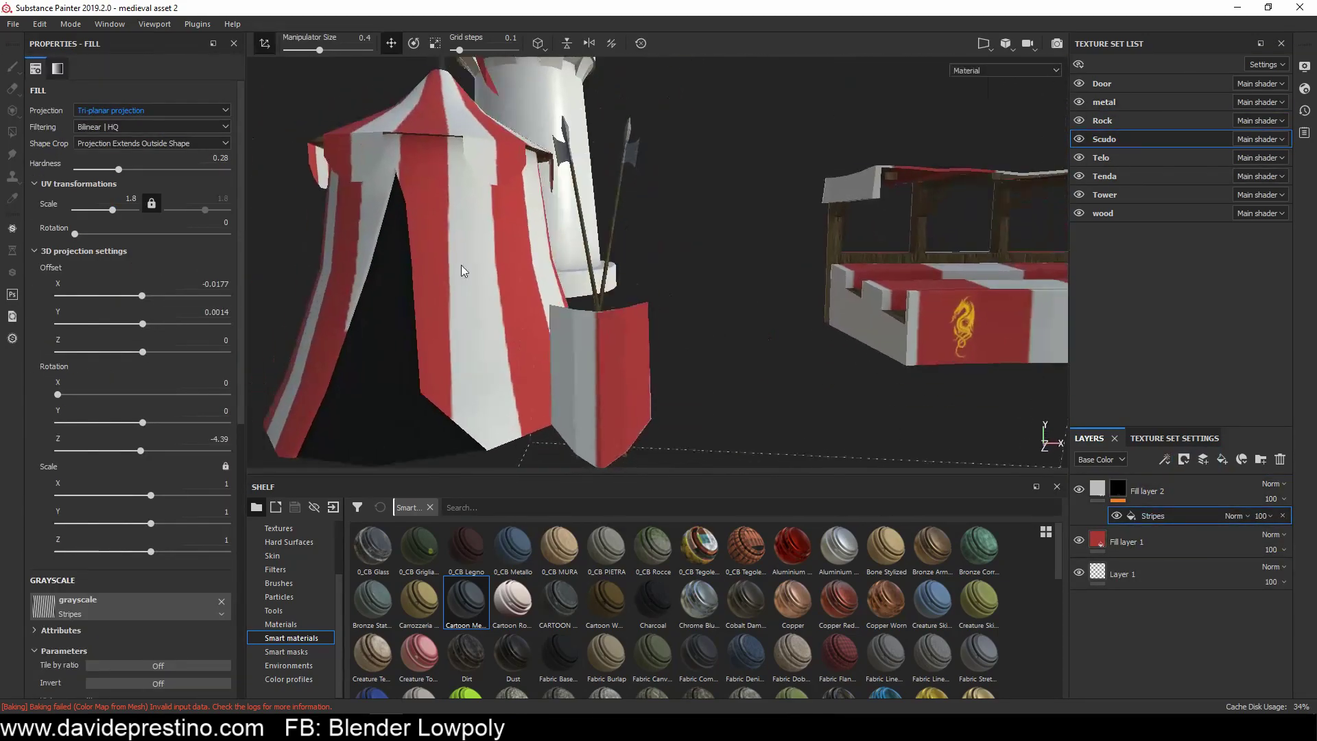
# Step: Add a masked fill layer to the shield and browse the alphas shelf
pyautogui.click(1105, 177)
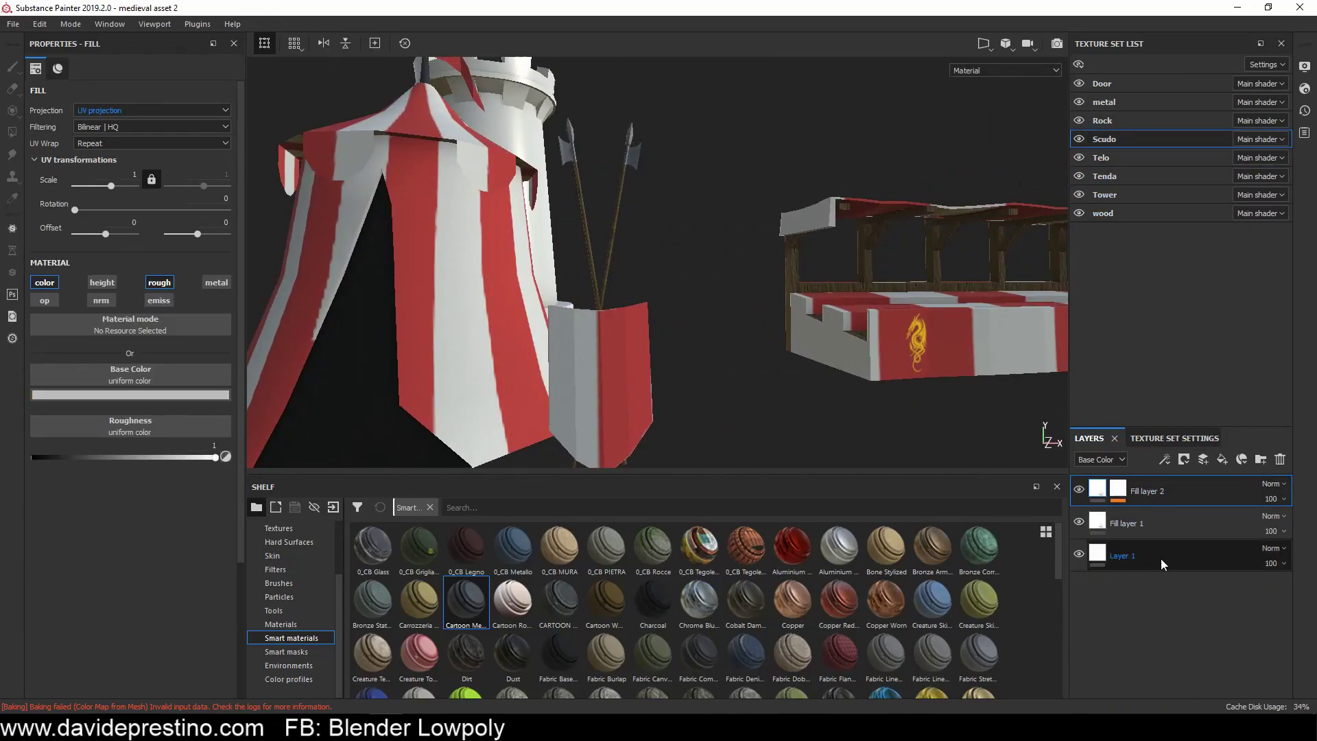
pyautogui.rightClick(1161, 564)
pyautogui.click(1132, 497)
pyautogui.scroll(3, 287, 561)
pyautogui.click(287, 556)
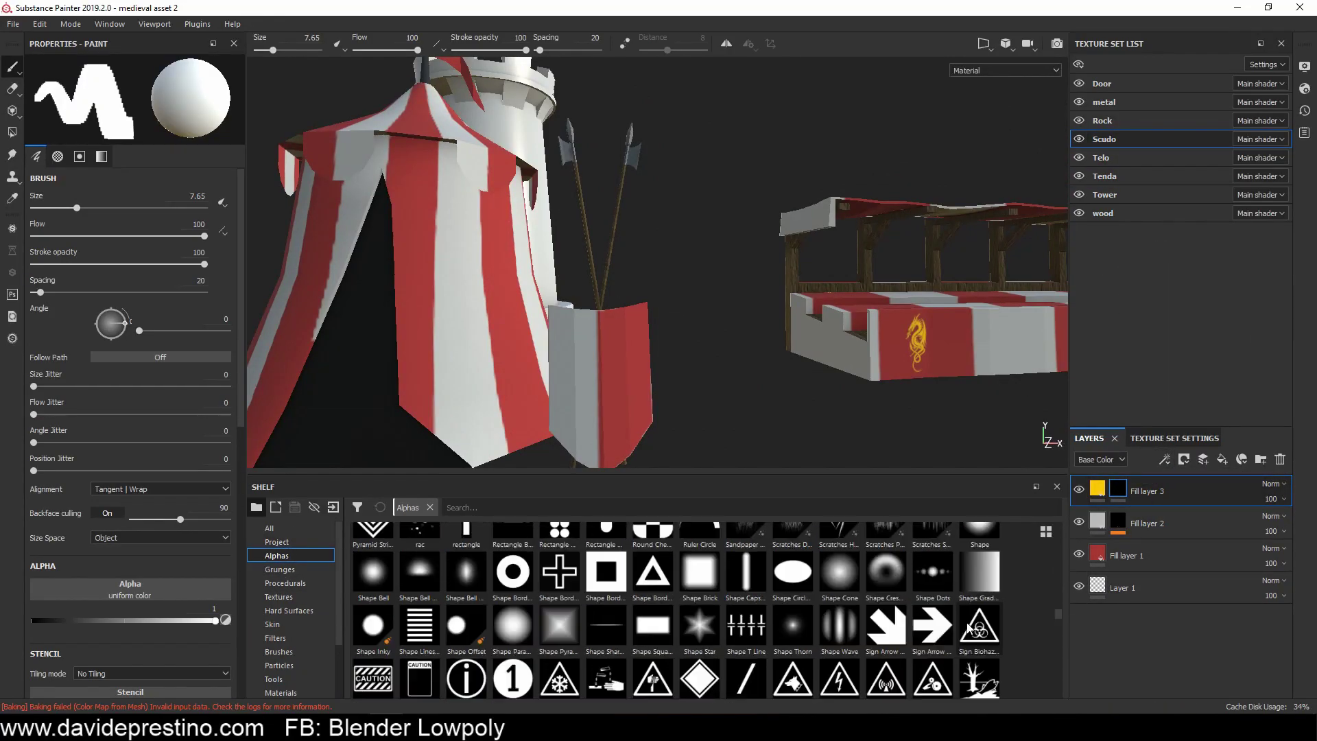
pyautogui.scroll(-5, 971, 623)
pyautogui.scroll(-5, 970, 624)
pyautogui.scroll(-5, 969, 628)
# Step: Search the alphas for 'dra' and select the Dragon alpha for the shield emblem
pyautogui.scroll(5, 970, 626)
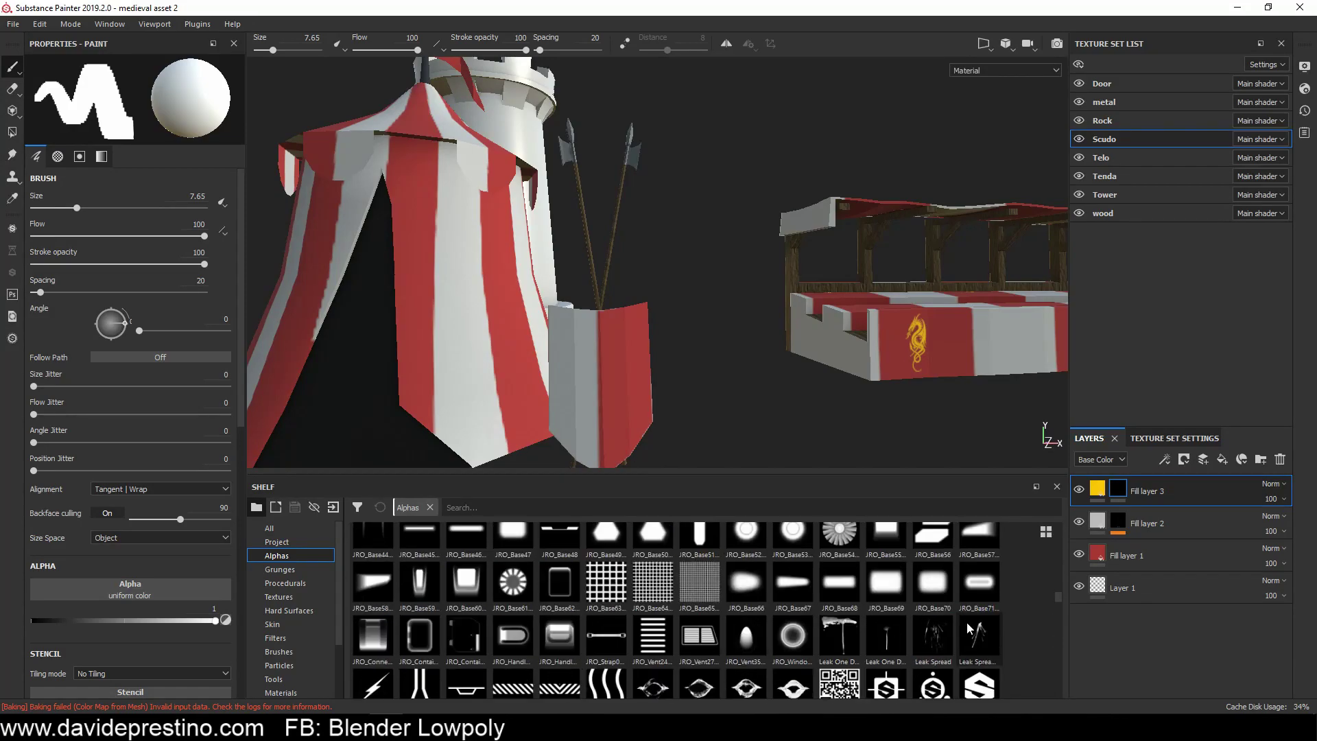
pyautogui.scroll(5, 970, 626)
pyautogui.scroll(5, 970, 626)
pyautogui.scroll(3, 971, 627)
pyautogui.click(481, 507)
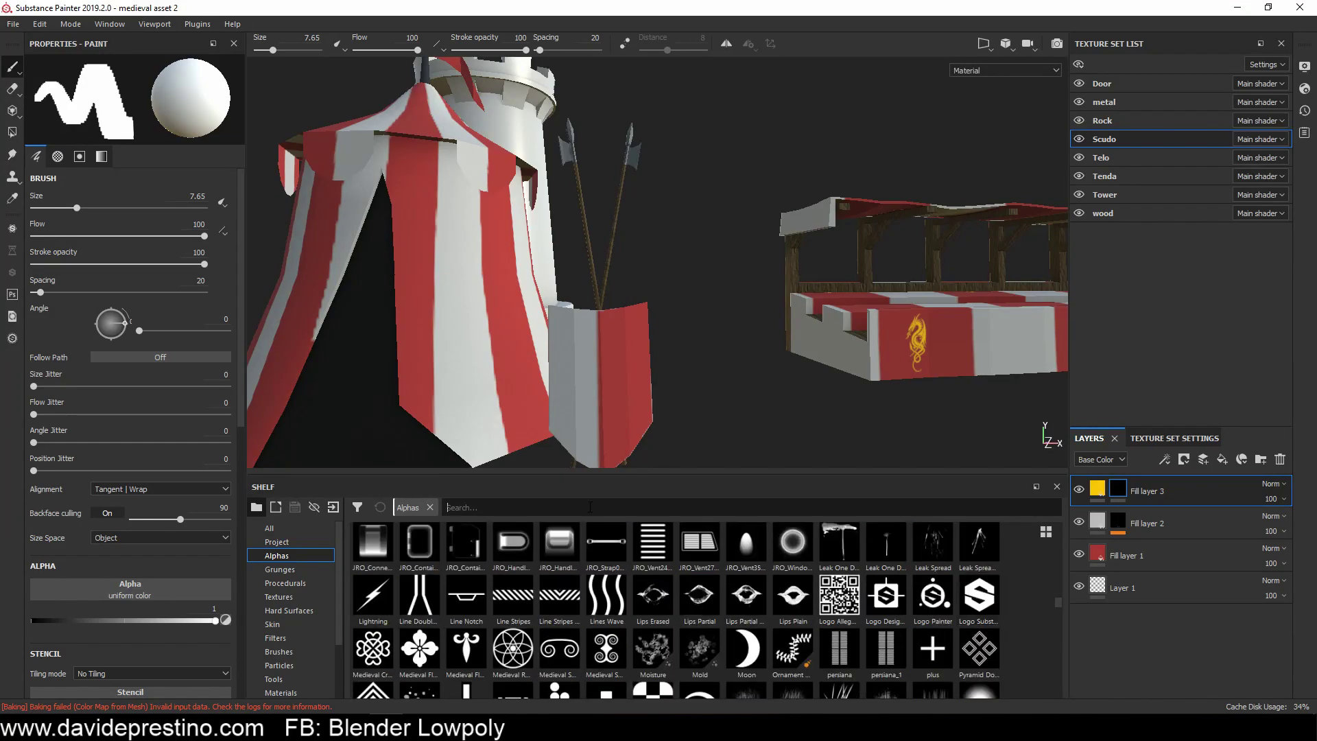
pyautogui.write('dra')
pyautogui.click(466, 545)
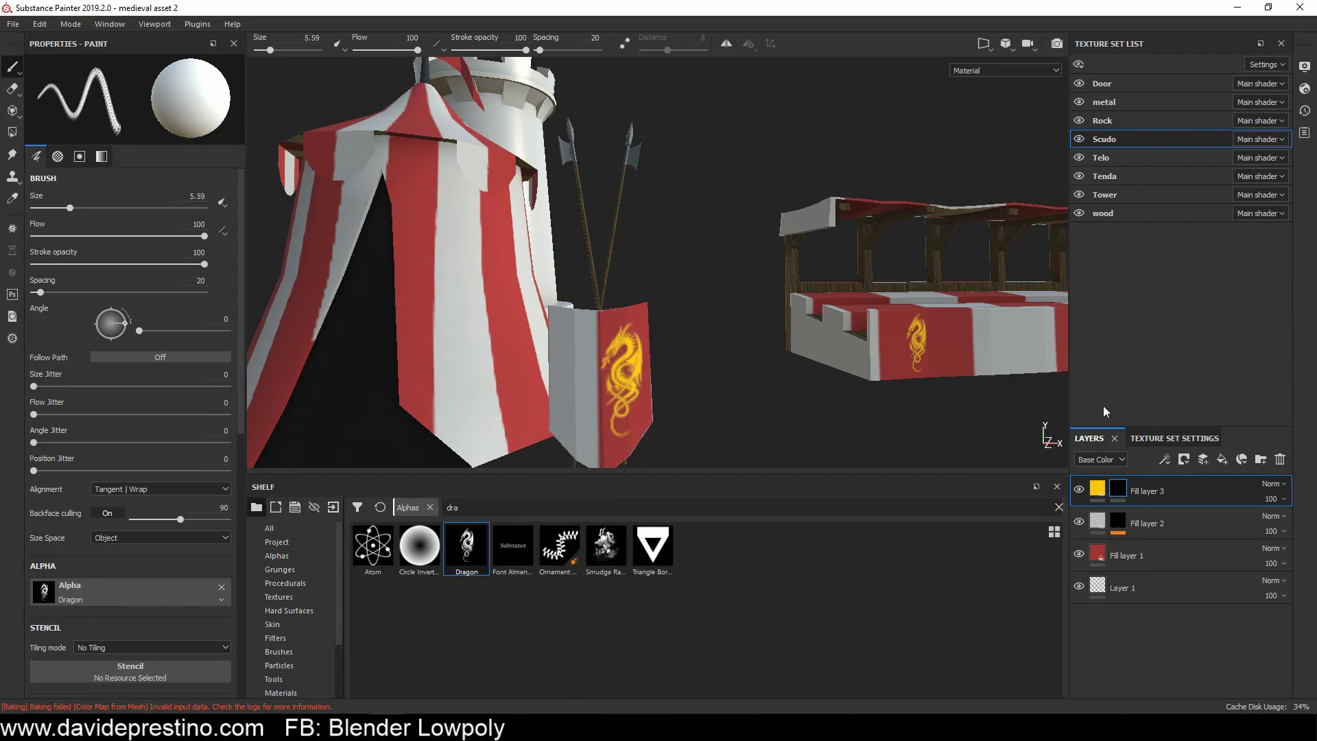
pyautogui.click(1102, 120)
# Step: Apply the 0_CB Rocce smart material to the rocks and save the project
pyautogui.click(292, 639)
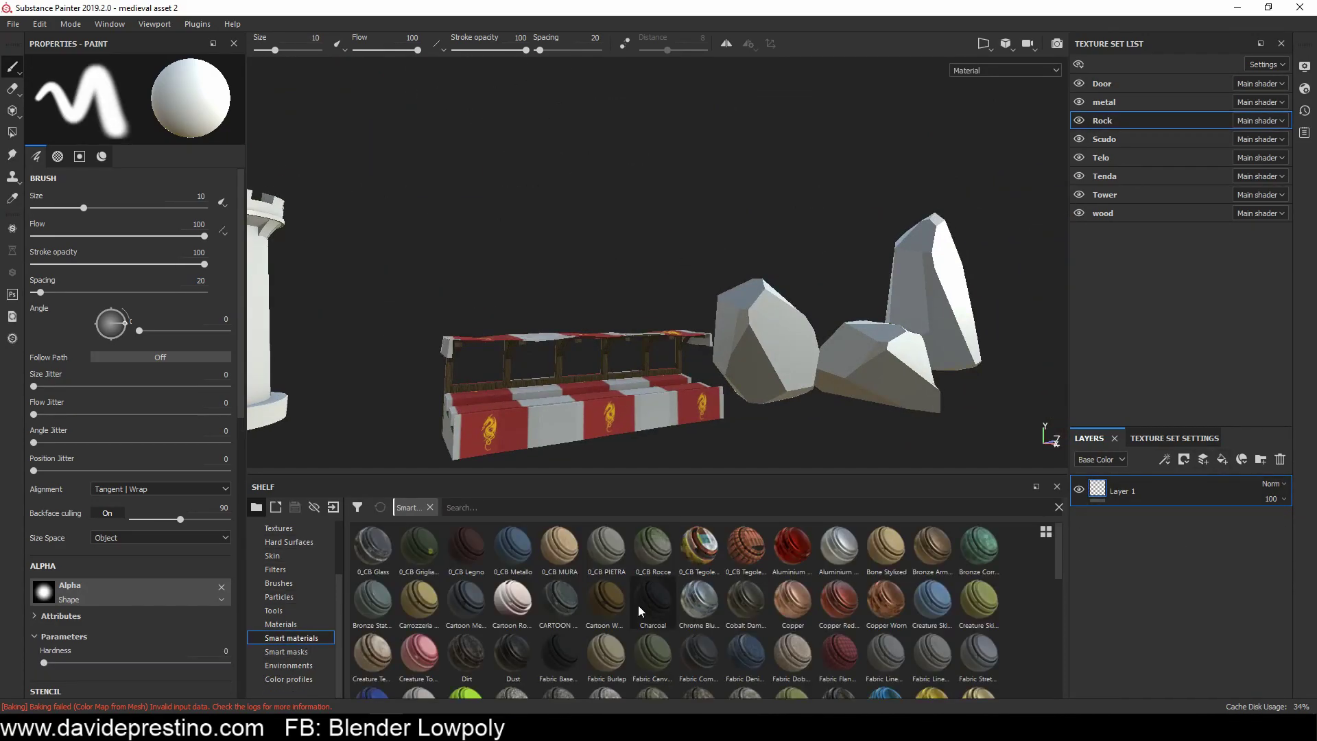
pyautogui.moveTo(653, 547); pyautogui.dragTo(1166, 501)
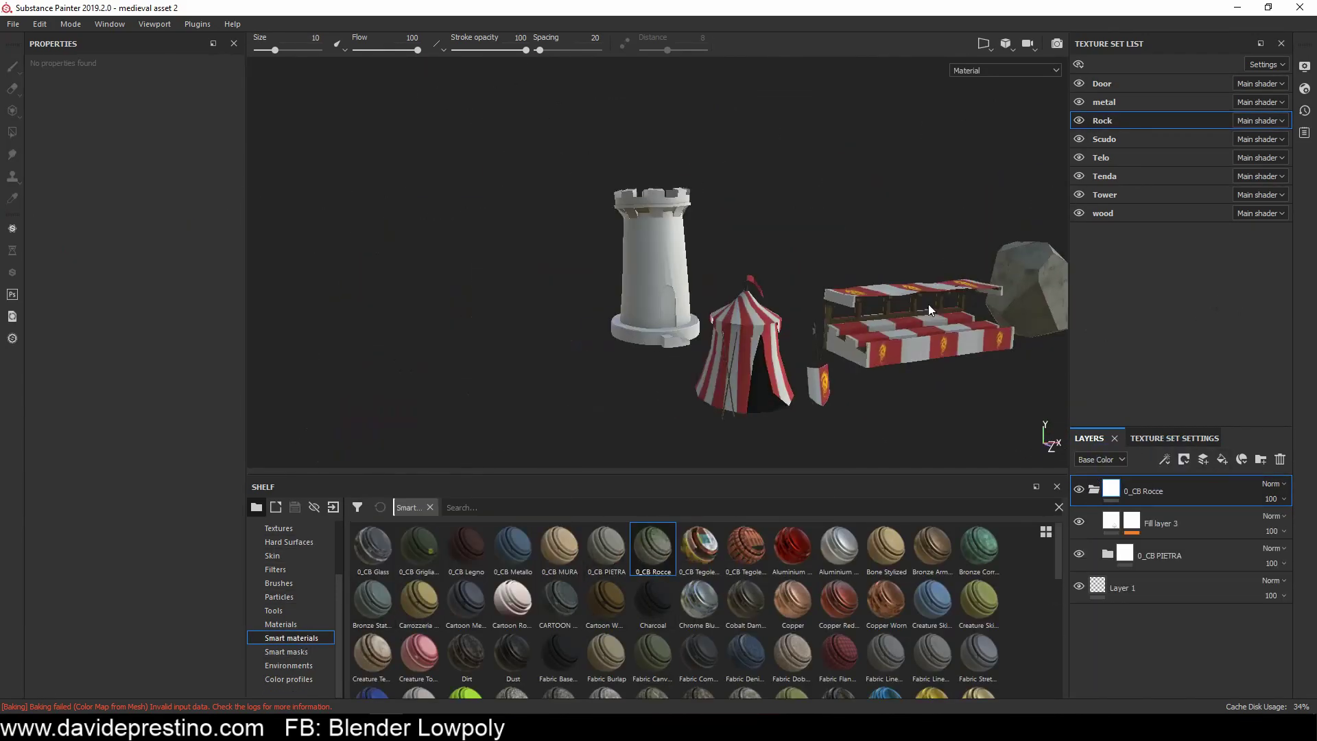
pyautogui.click(14, 24)
pyautogui.click(41, 145)
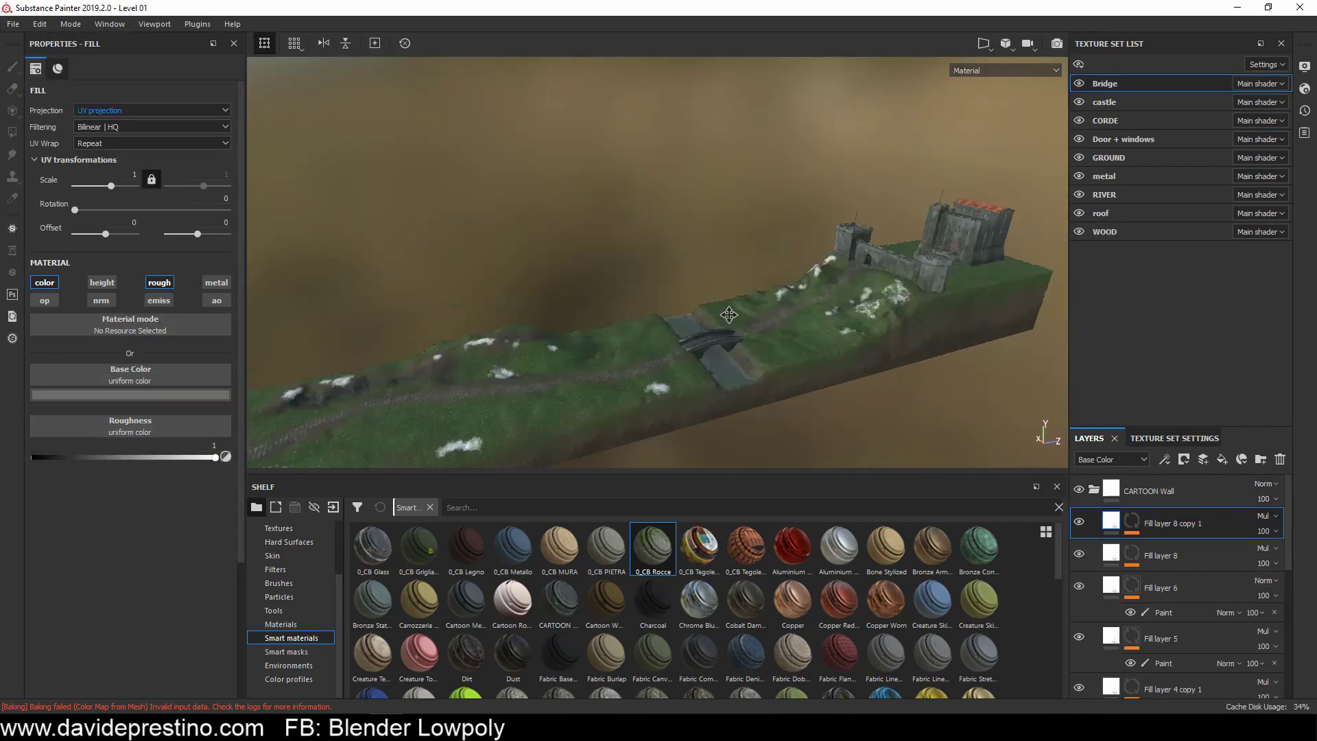
# Step: Group the castle's fill layers into a new folder named 'l'
pyautogui.keyDown('ctrl'); pyautogui.keyDown('alt'); pyautogui.rightClick(777, 220); pyautogui.keyUp('alt'); pyautogui.keyUp('ctrl')
pyautogui.click(1262, 461)
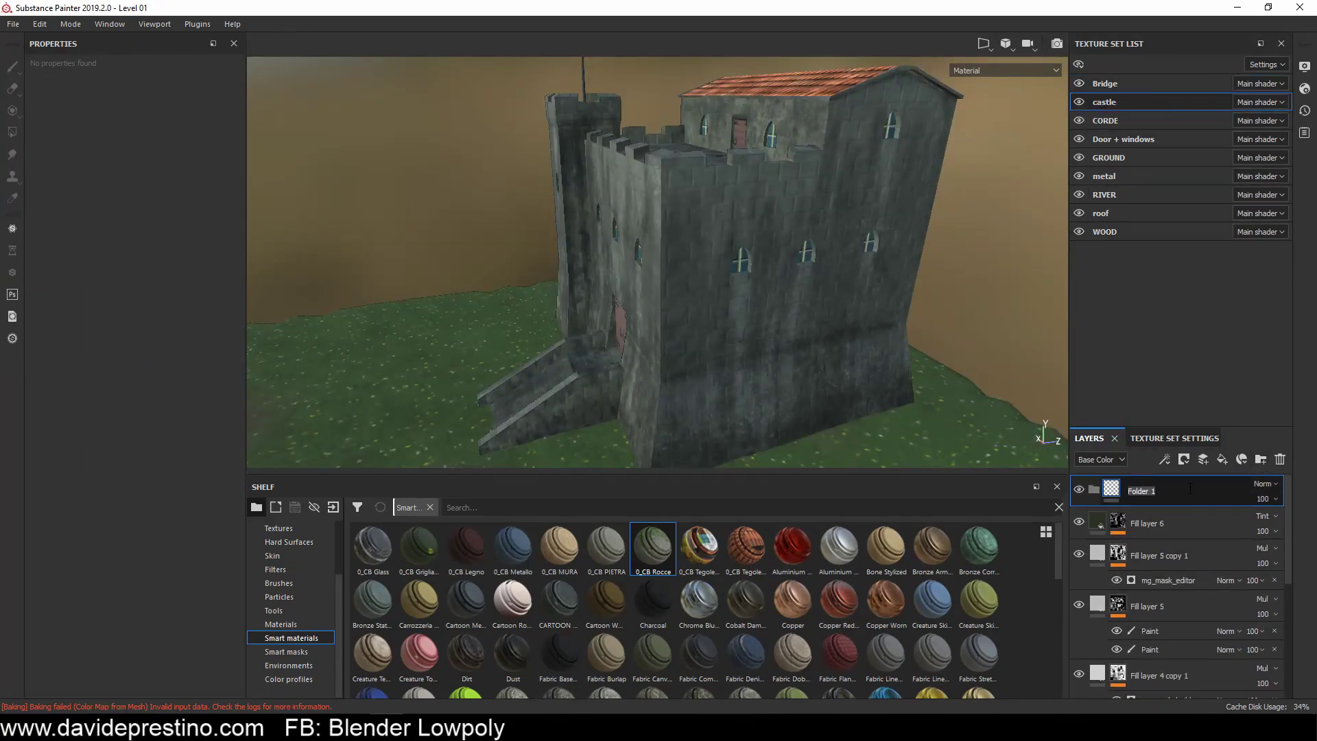
pyautogui.write('le Material')
pyautogui.press('Return')
pyautogui.moveTo(1147, 523)
pyautogui.mouseDown()
pyautogui.moveTo(1158, 502)
pyautogui.moveTo(689, 601)
pyautogui.mouseUp()
# Step: Reopen medieval asset 2 and apply the Castle Material smart material to the tower
pyautogui.click(13, 23)
pyautogui.click(651, 97)
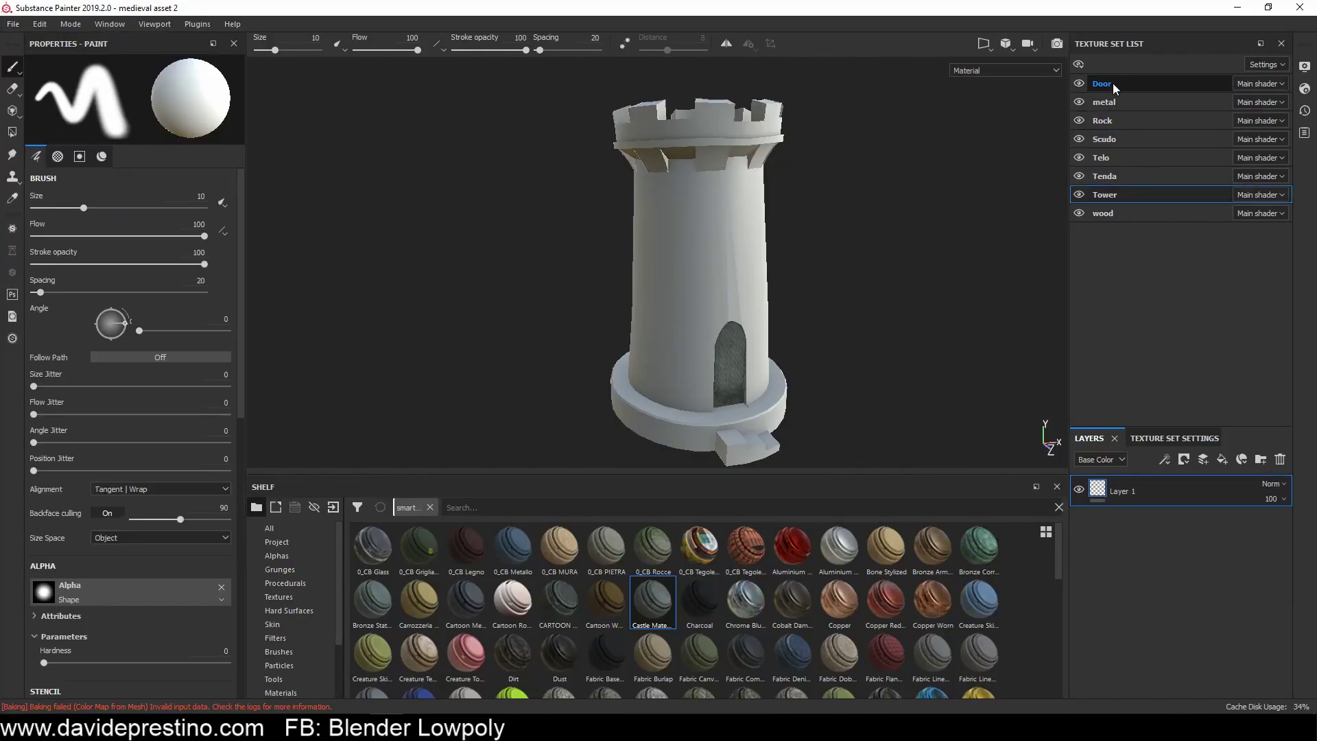
pyautogui.moveTo(1129, 479); pyautogui.dragTo(1130, 484)
pyautogui.scroll(5, 1018, 431)
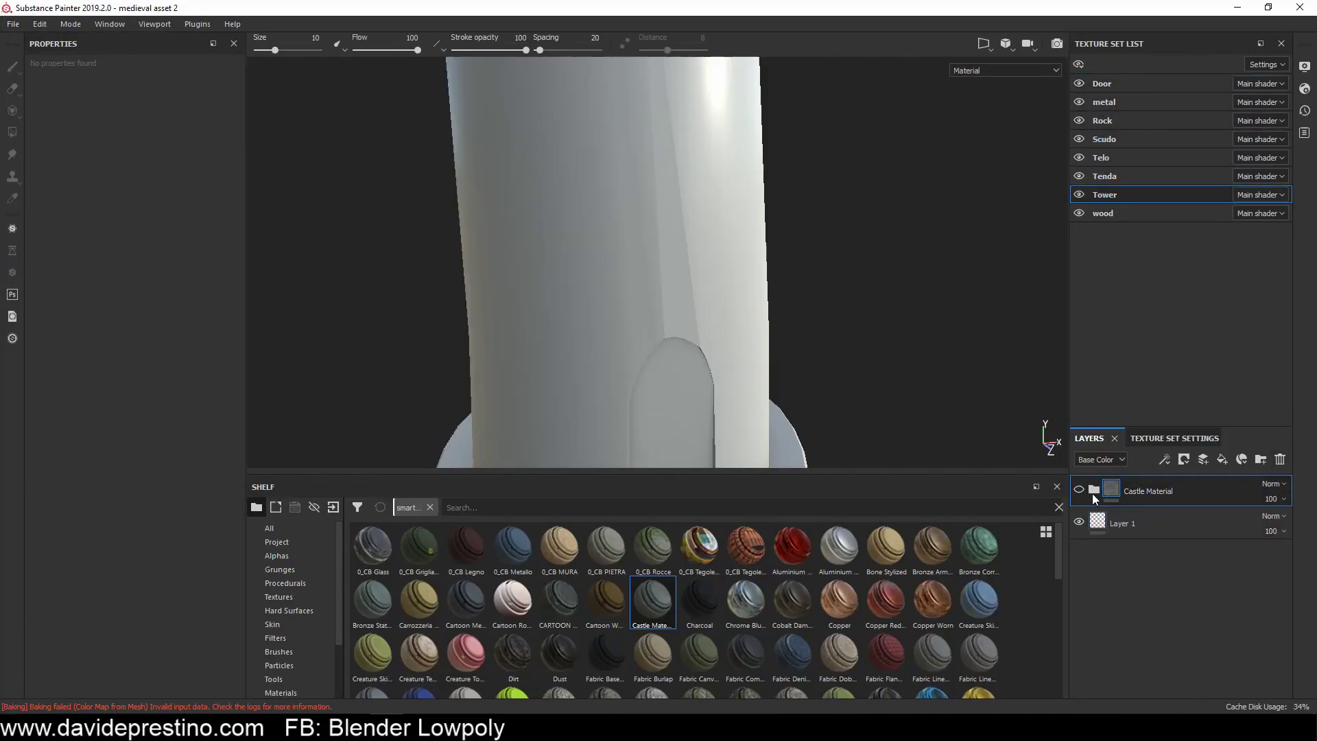
pyautogui.click(1180, 603)
pyautogui.keyDown('alt'); pyautogui.moveTo(471, 250); pyautogui.dragTo(583, 212); pyautogui.keyUp('alt')
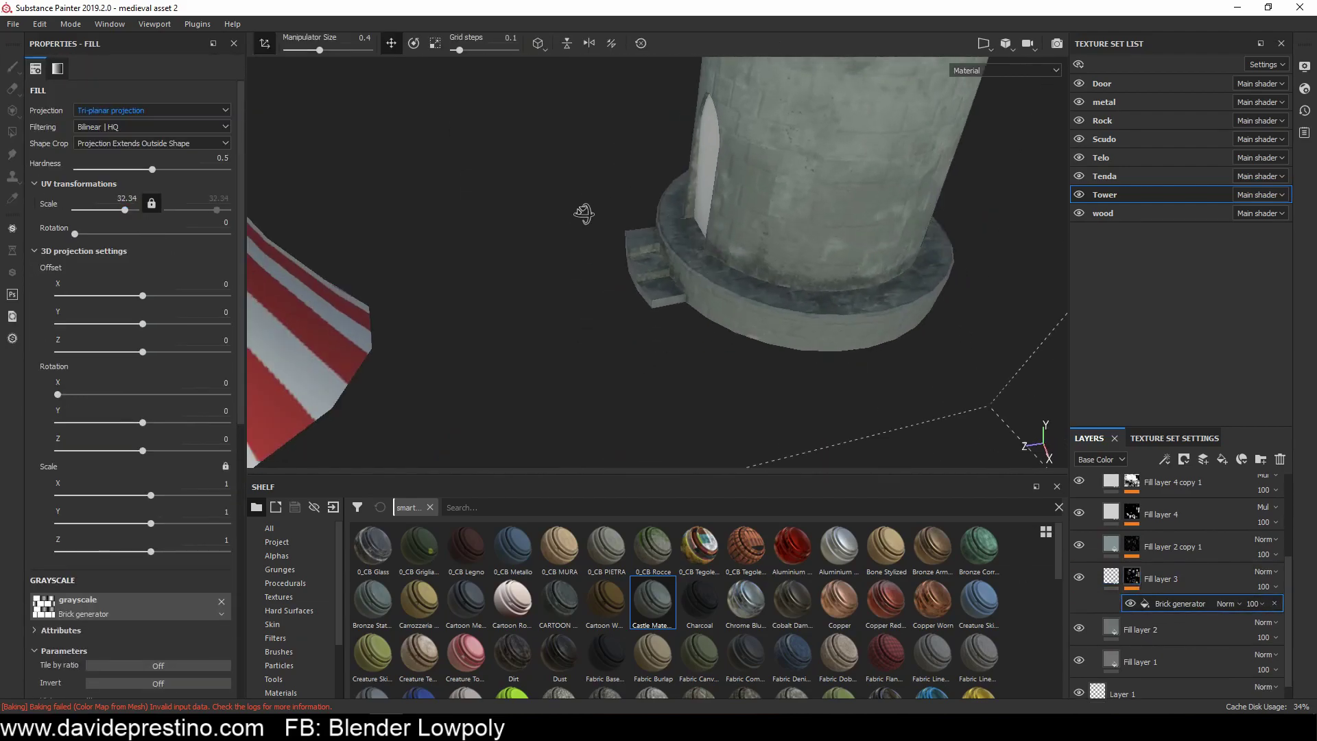
pyautogui.click(1159, 578)
pyautogui.scroll(-5, 659, 274)
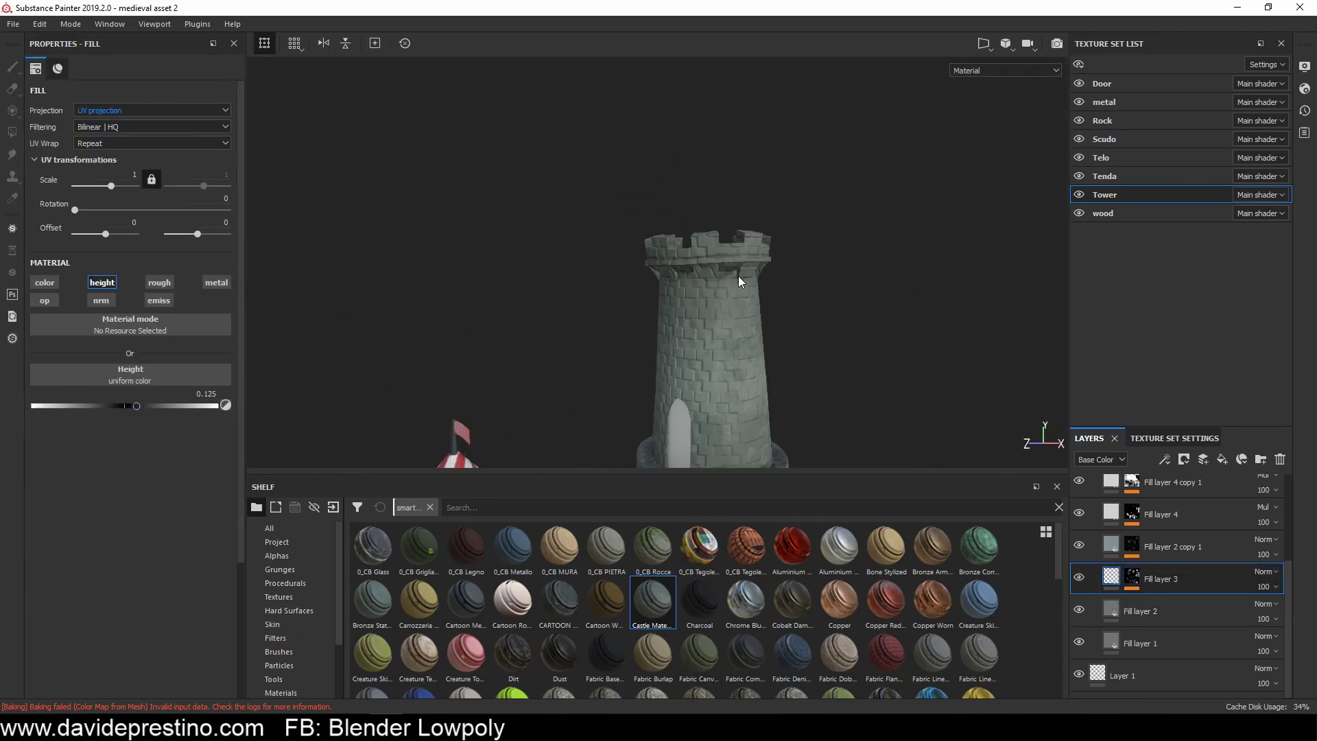
pyautogui.keyDown('alt'); pyautogui.moveTo(658, 275); pyautogui.dragTo(727, 268); pyautogui.keyUp('alt')
pyautogui.scroll(5, 729, 268)
pyautogui.click(1102, 83)
# Step: Apply the Cartoon Wood smart material to the door and inspect its fill layer masks
pyautogui.moveTo(606, 601); pyautogui.dragTo(1153, 492)
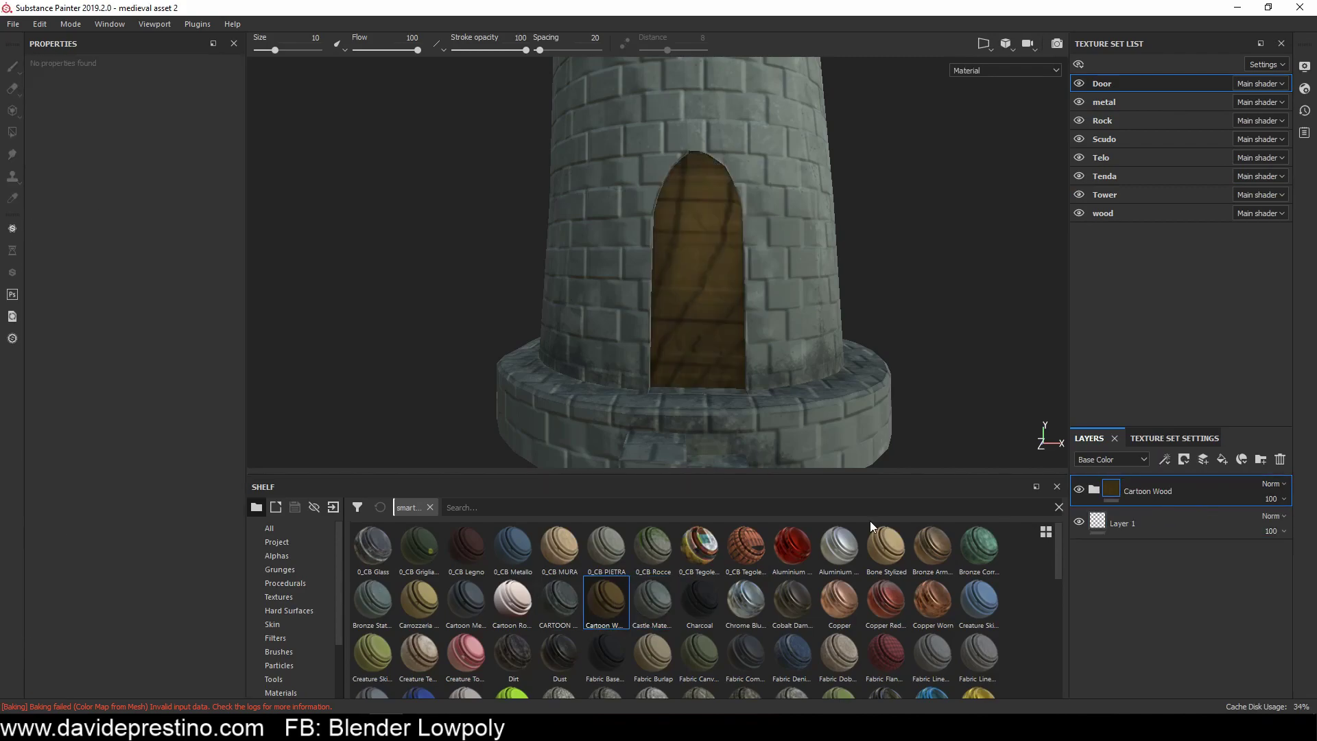
pyautogui.click(1132, 585)
pyautogui.click(1167, 669)
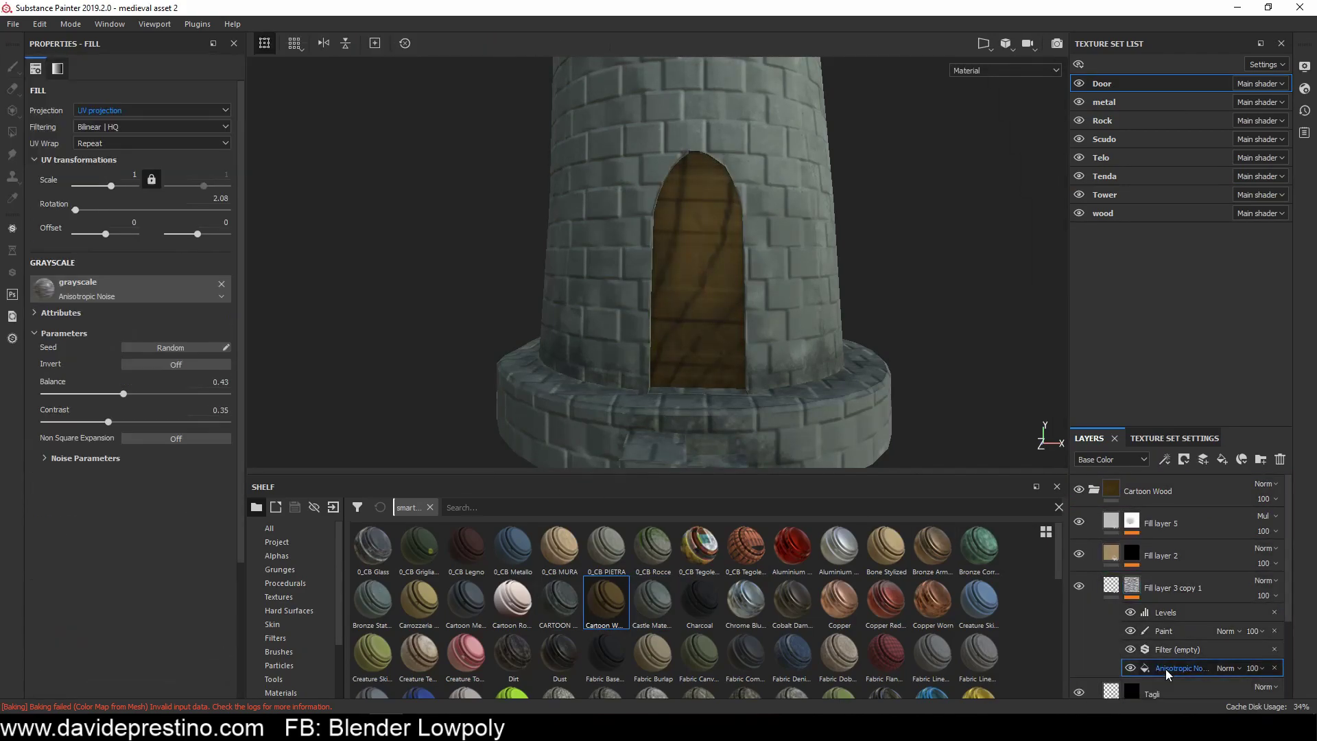
pyautogui.click(1132, 523)
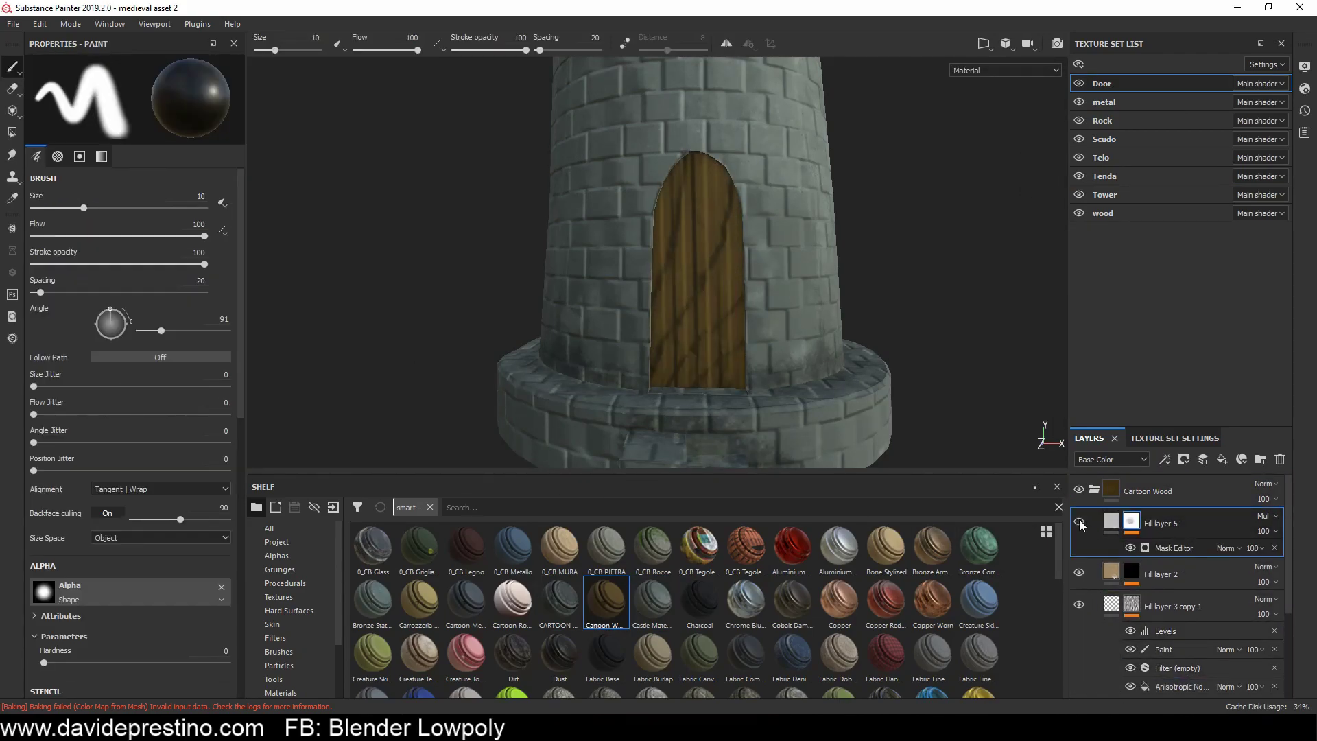
pyautogui.click(1134, 621)
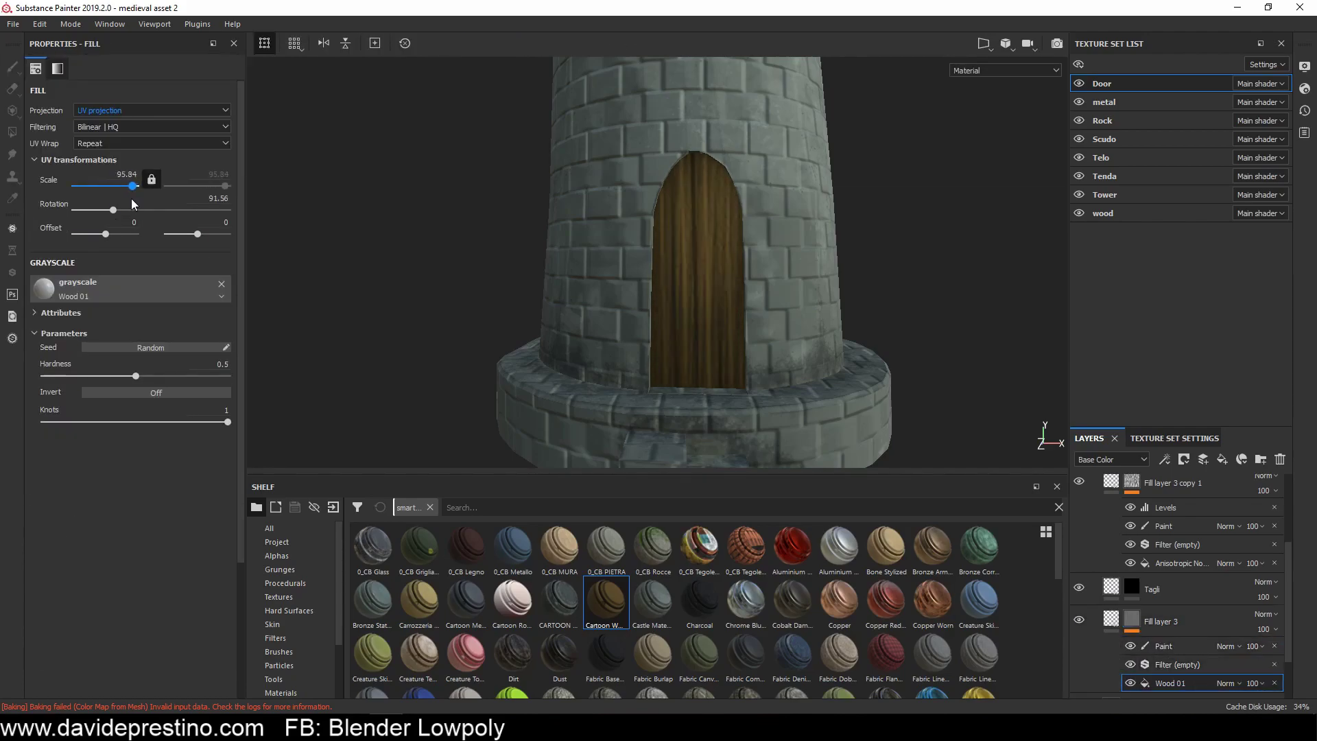
# Step: Add Cartoon Metal to the door behind a black mask and select the Sign Power alpha
pyautogui.moveTo(466, 601); pyautogui.dragTo(1180, 494)
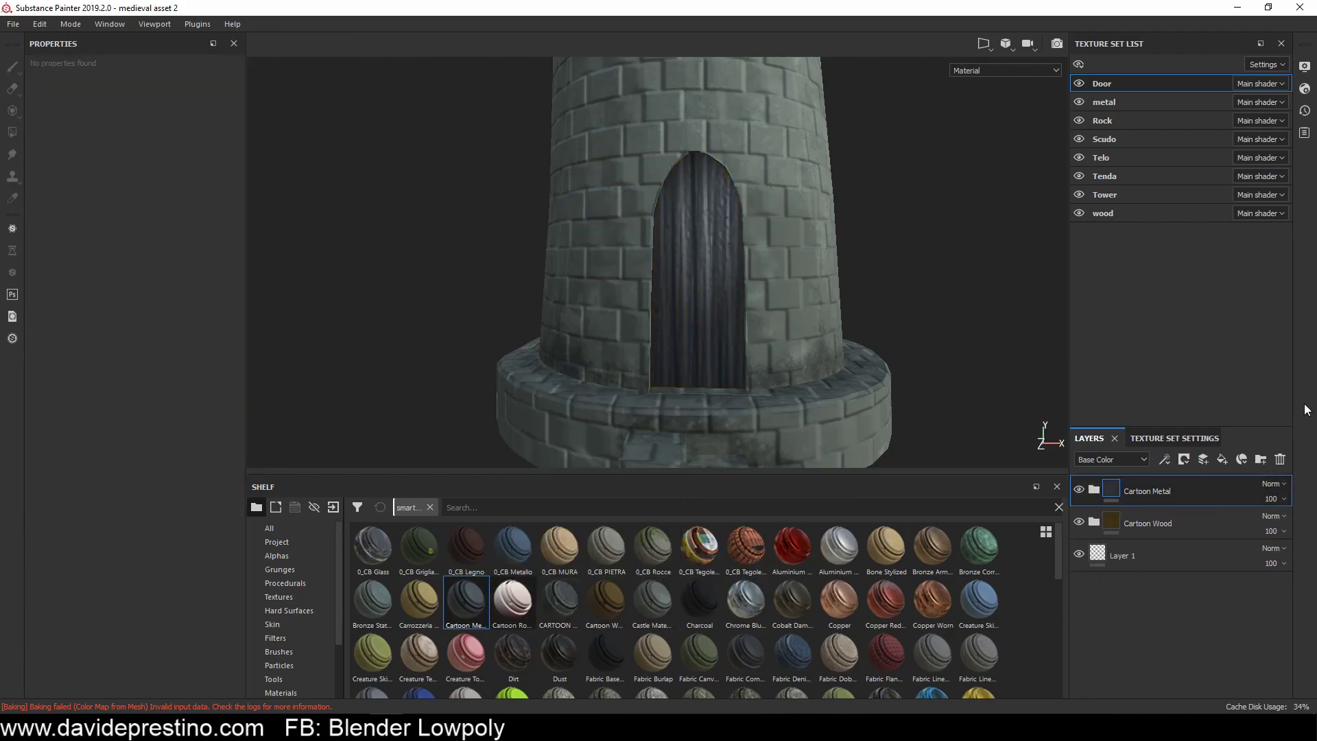
pyautogui.click(1184, 459)
pyautogui.click(1215, 492)
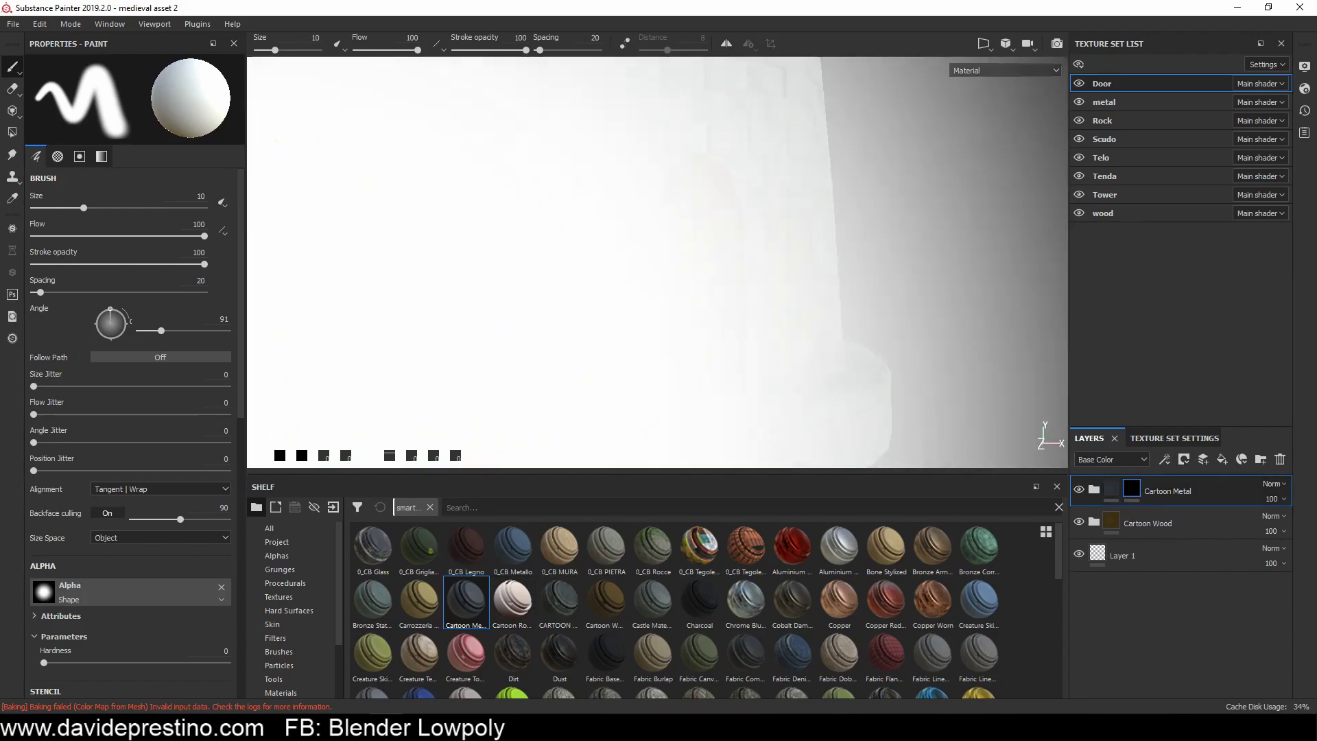
pyautogui.click(277, 556)
pyautogui.scroll(-5, 689, 664)
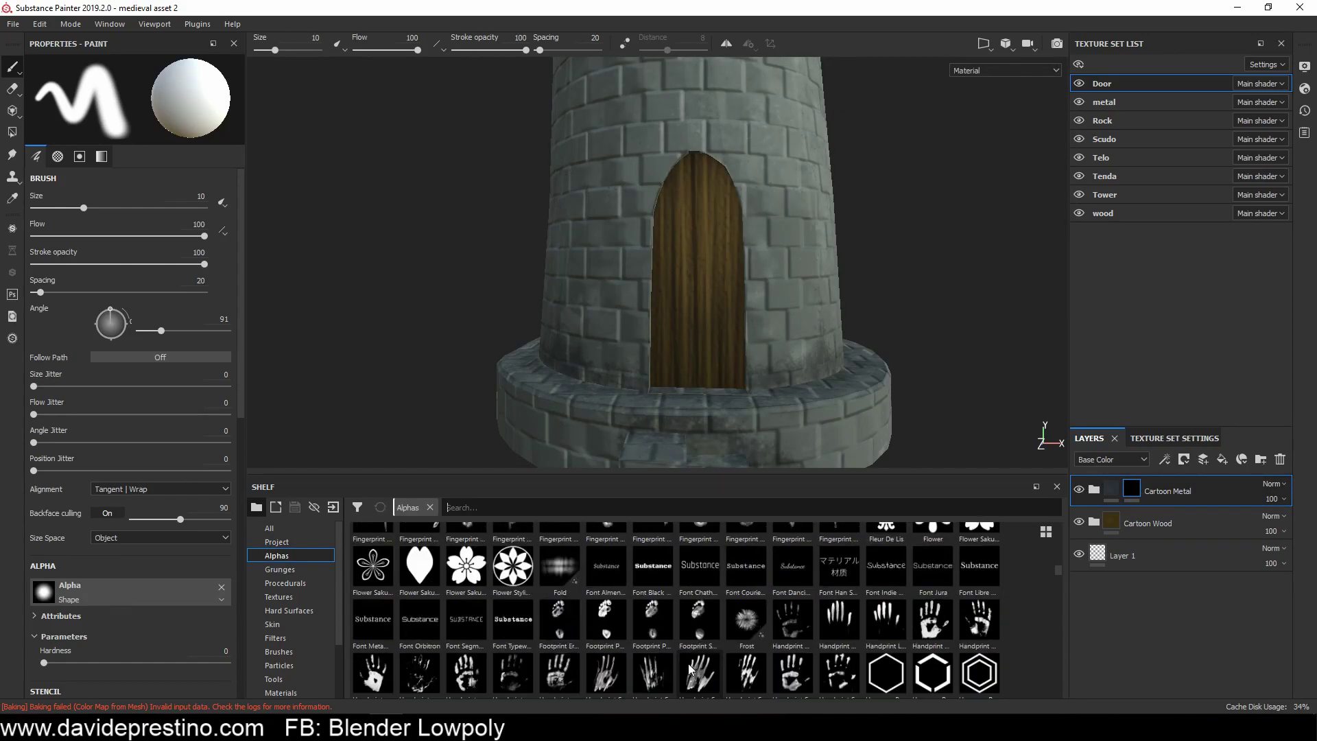
pyautogui.scroll(-5, 686, 662)
pyautogui.click(513, 634)
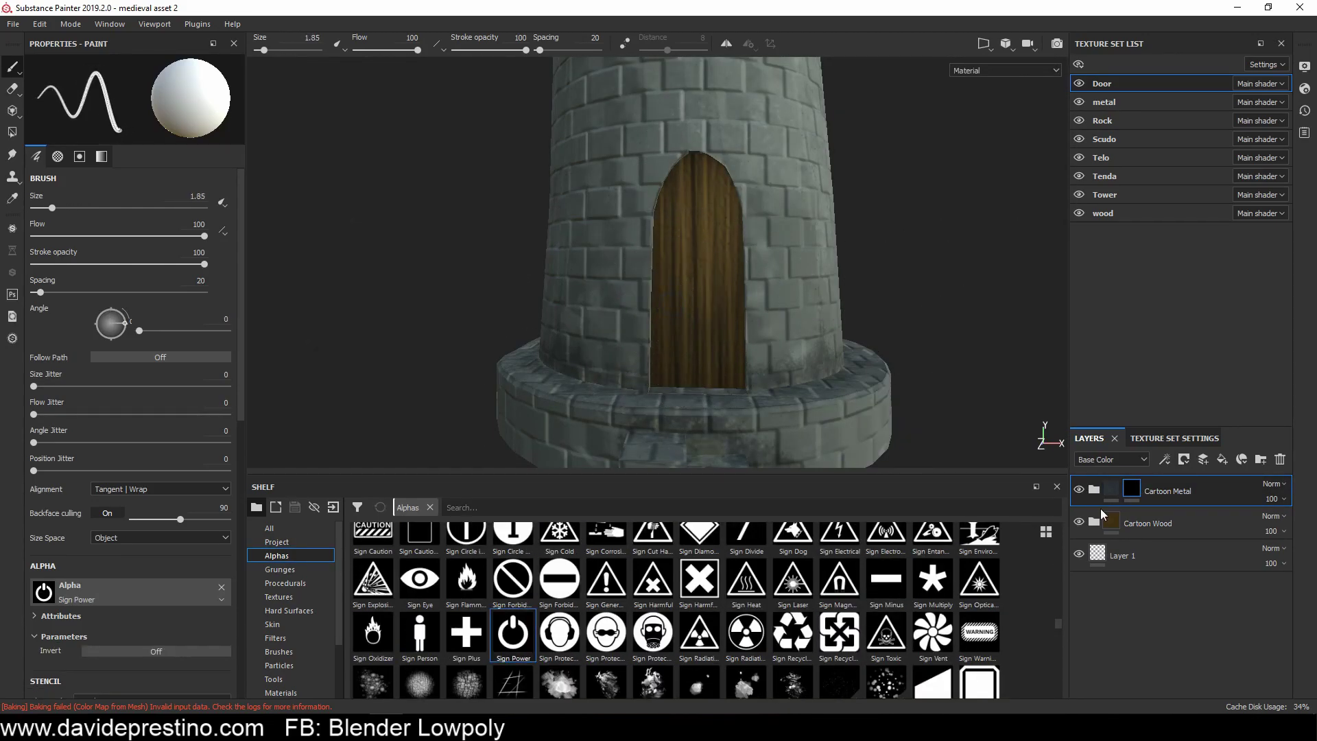
# Step: Replace the Cartoon Metal folder with a new fill layer that has the metal channel enabled
pyautogui.click(1094, 489)
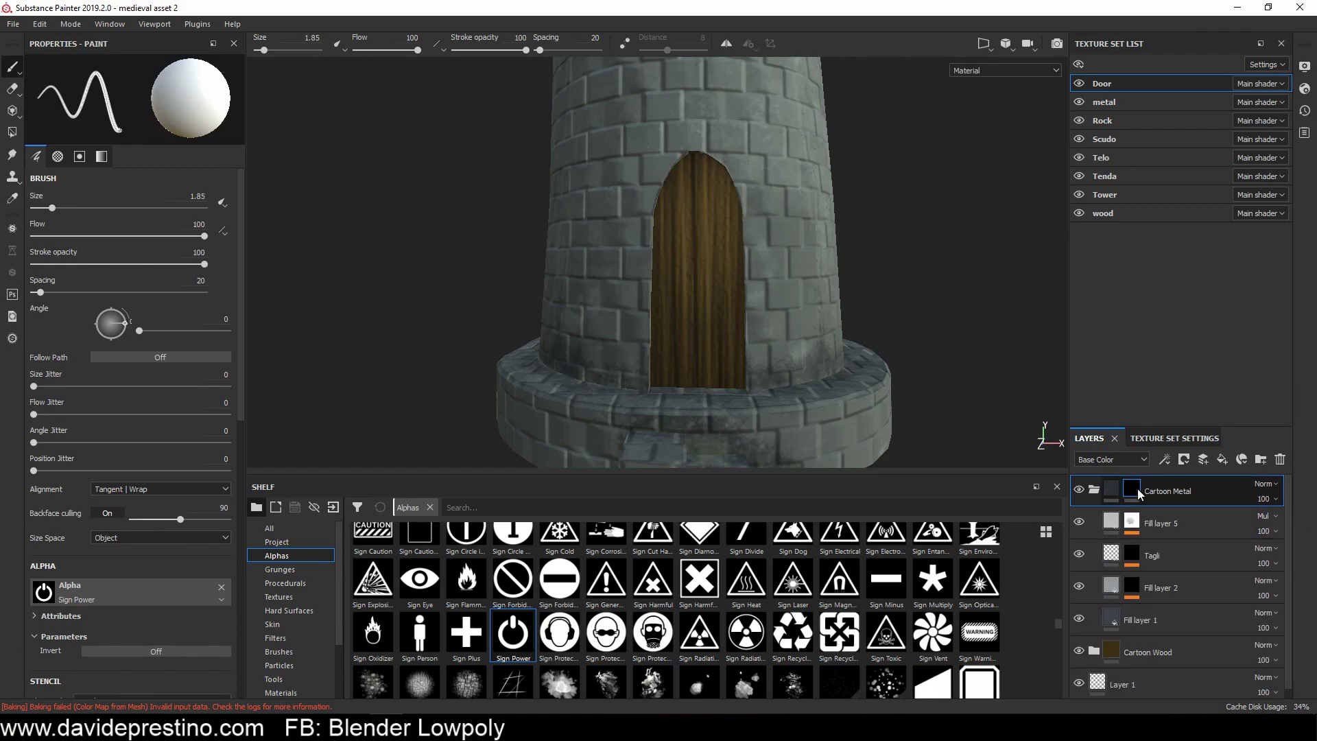
pyautogui.click(1279, 459)
pyautogui.click(1222, 459)
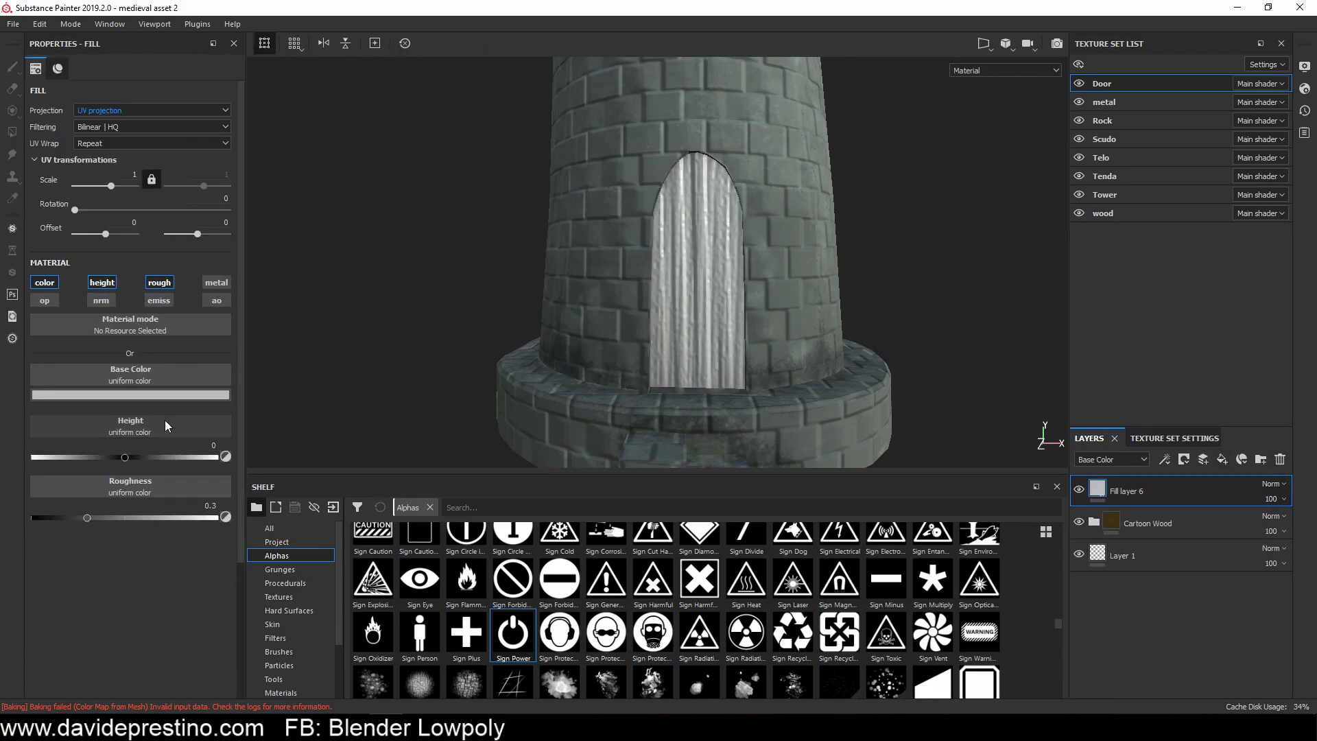
pyautogui.click(216, 282)
pyautogui.click(206, 395)
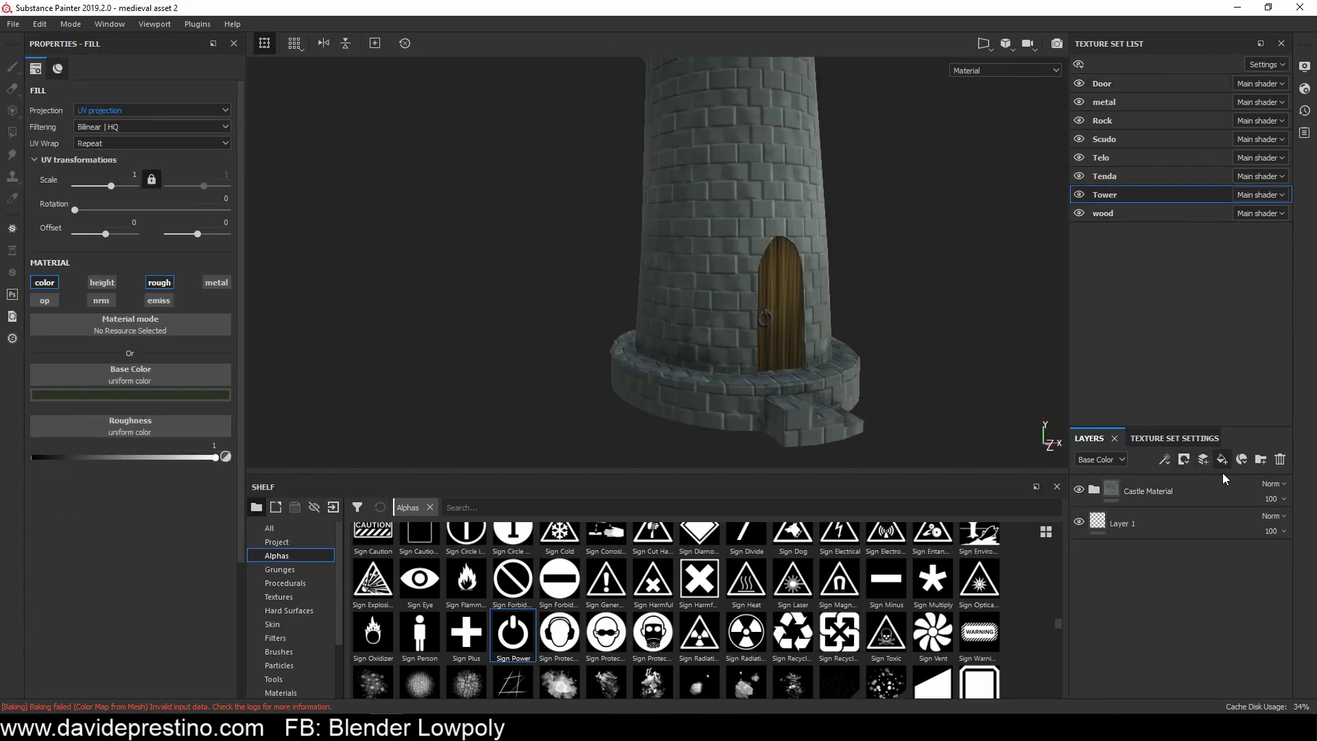
# Step: Set the fill colour to green and try the Veins particle brush on the tower
pyautogui.click(143, 457)
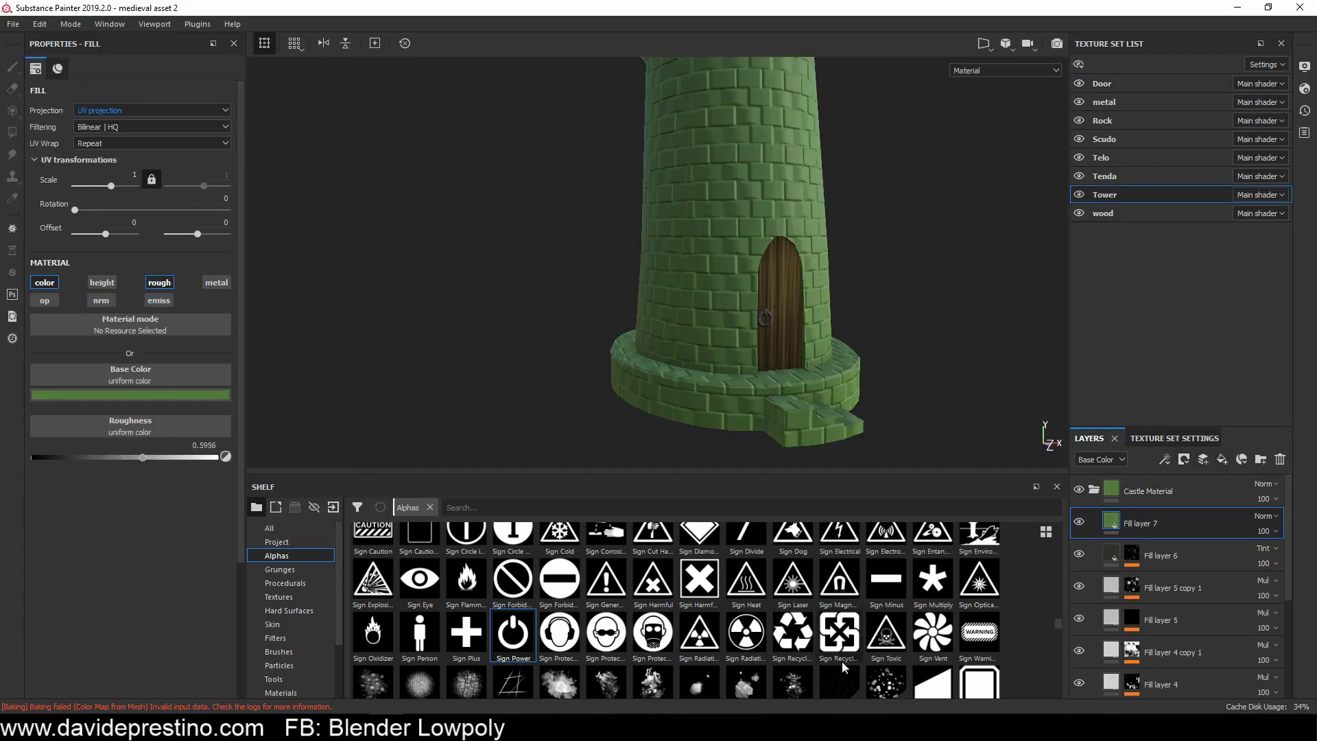
pyautogui.scroll(-3, 653, 686)
pyautogui.scroll(-3, 671, 652)
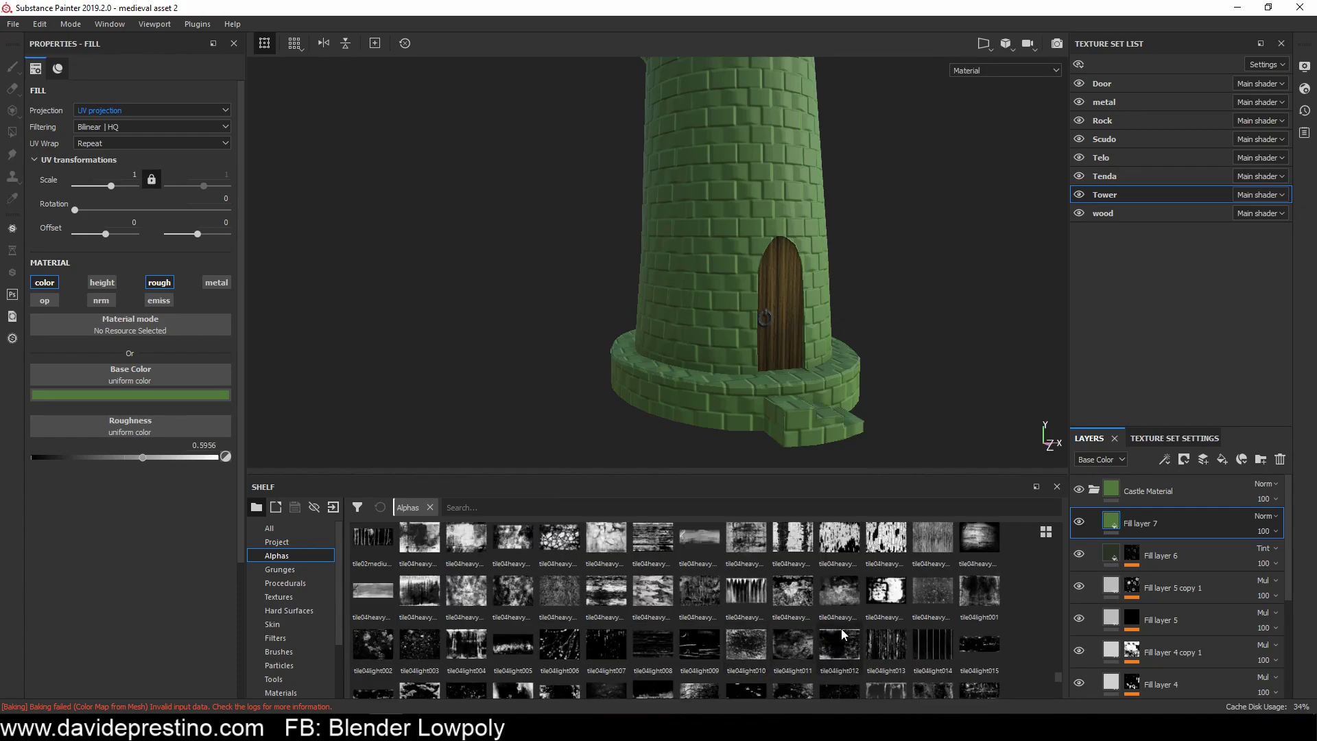
pyautogui.scroll(-3, 671, 652)
pyautogui.scroll(5, 671, 653)
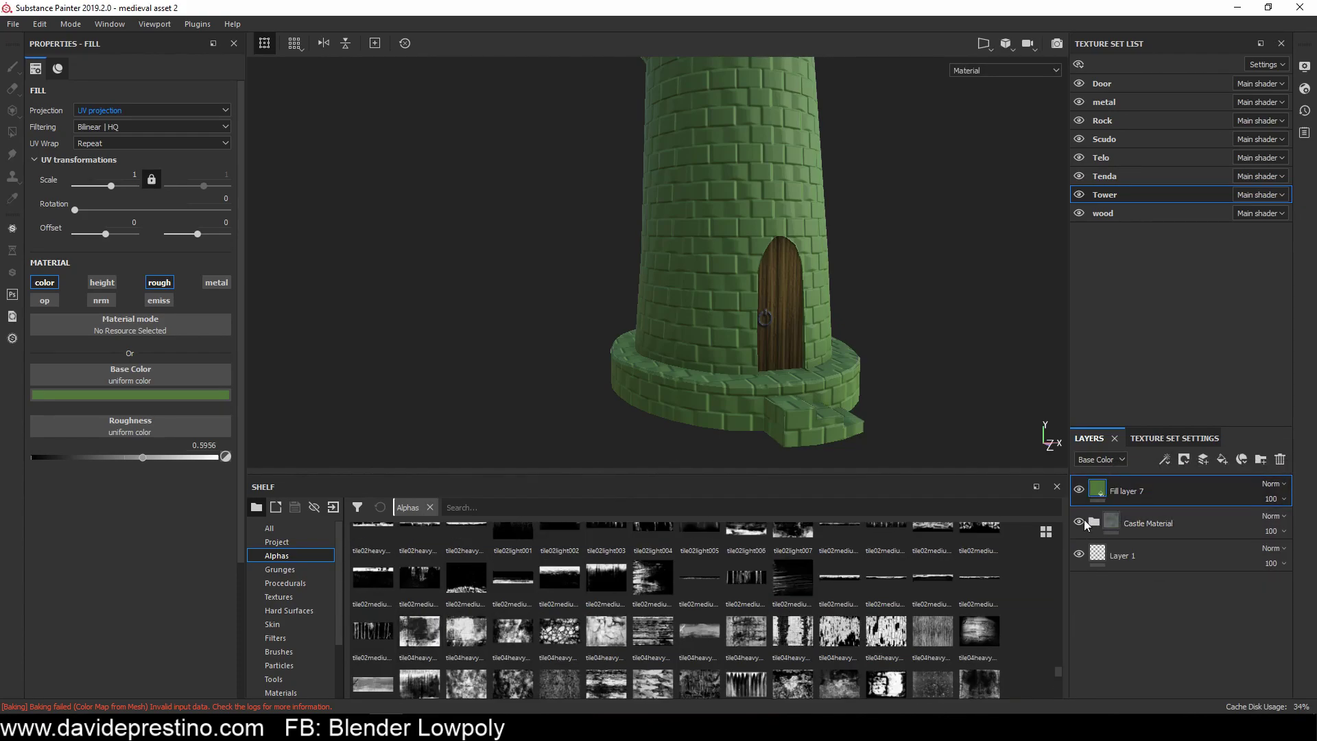
pyautogui.click(279, 666)
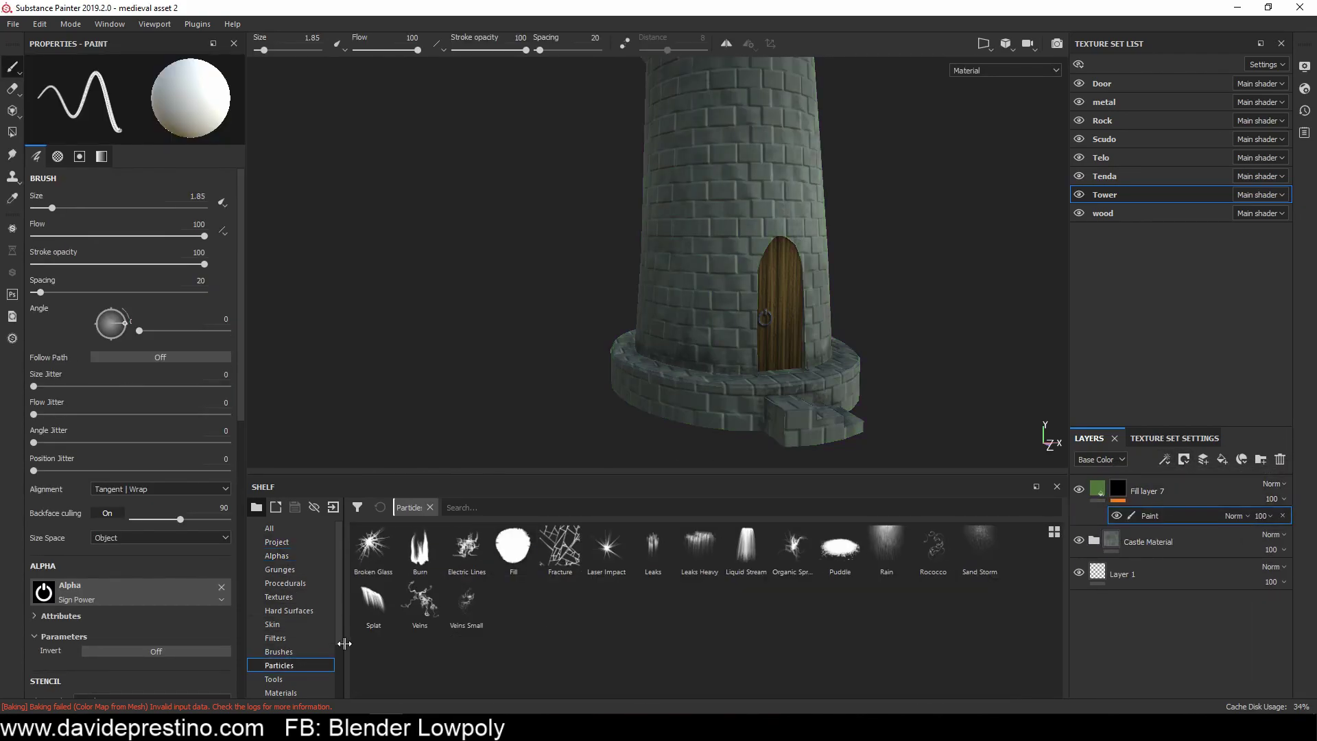
pyautogui.keyDown('alt'); pyautogui.moveTo(600, 445); pyautogui.dragTo(748, 368); pyautogui.keyUp('alt')
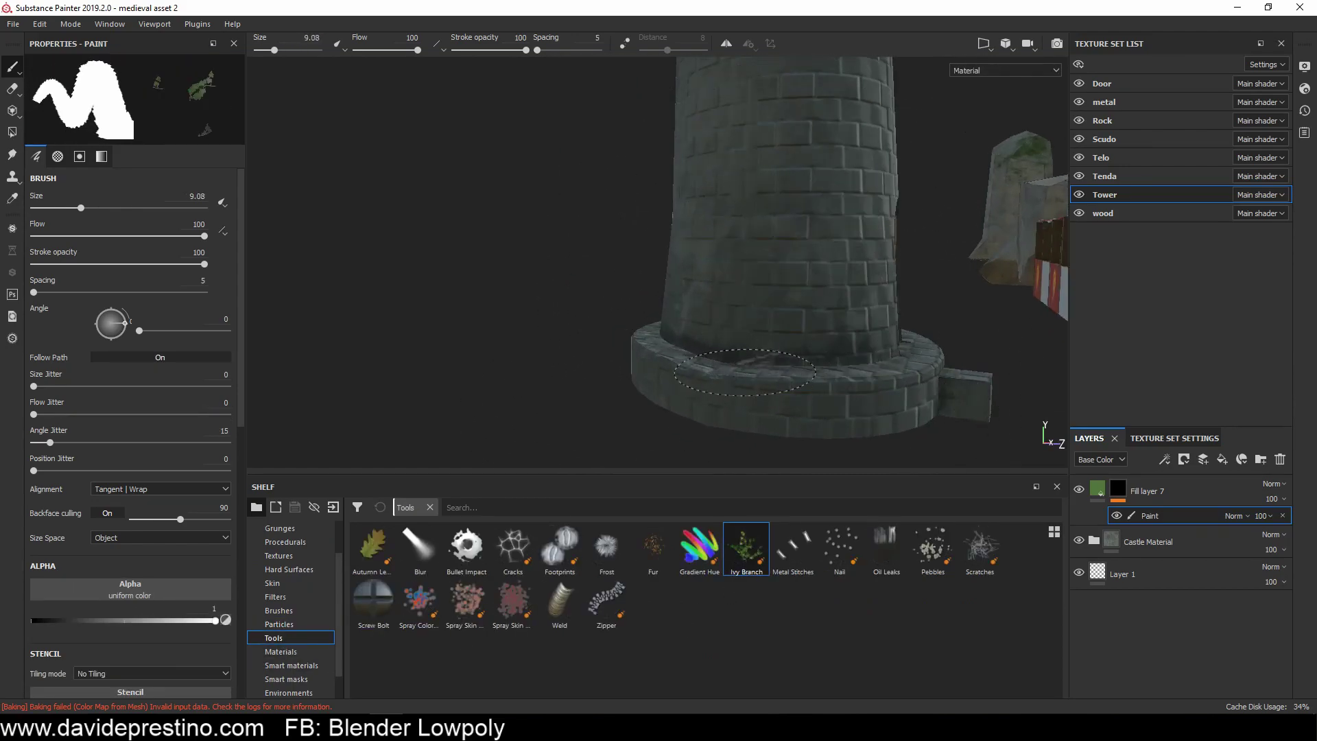
pyautogui.click(420, 601)
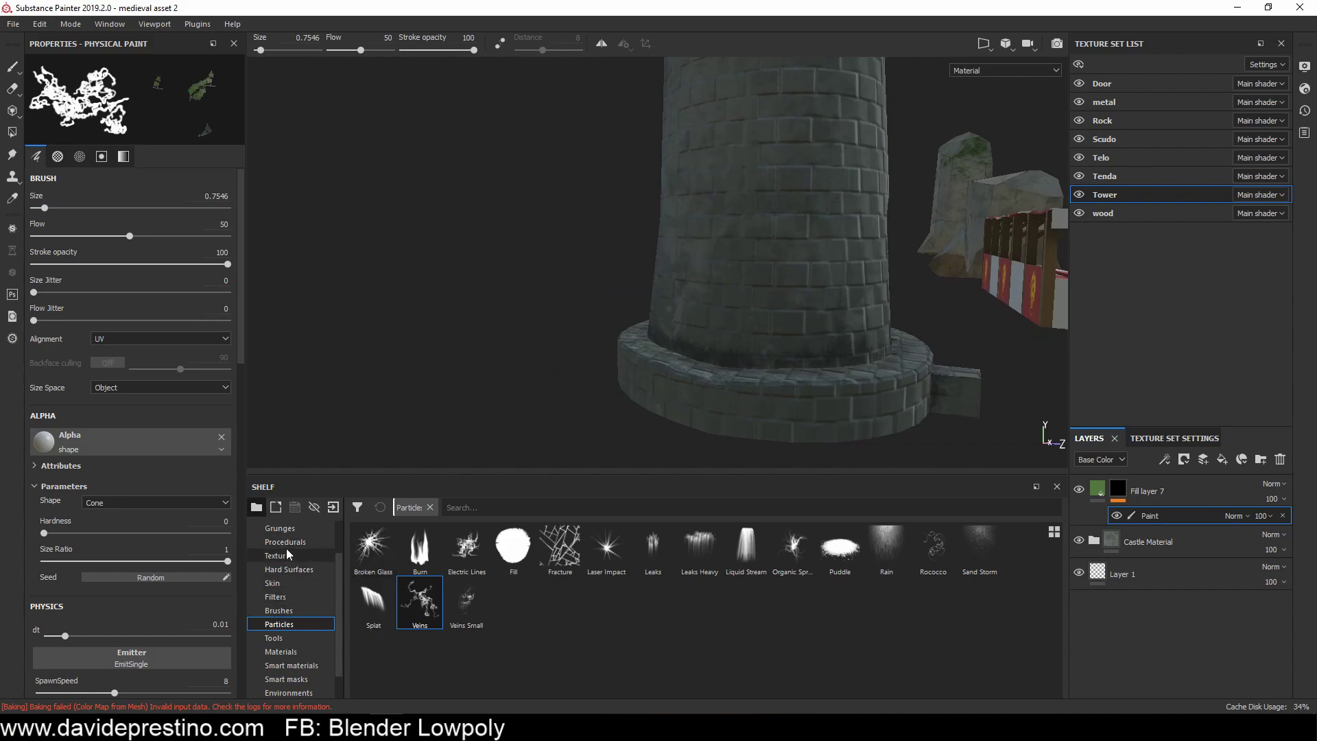
# Step: Try the Leaf Messy brush at size 0.48, the Organic Spread preset, then Autumn Leaf
pyautogui.click(279, 610)
pyautogui.scroll(-3, 686, 617)
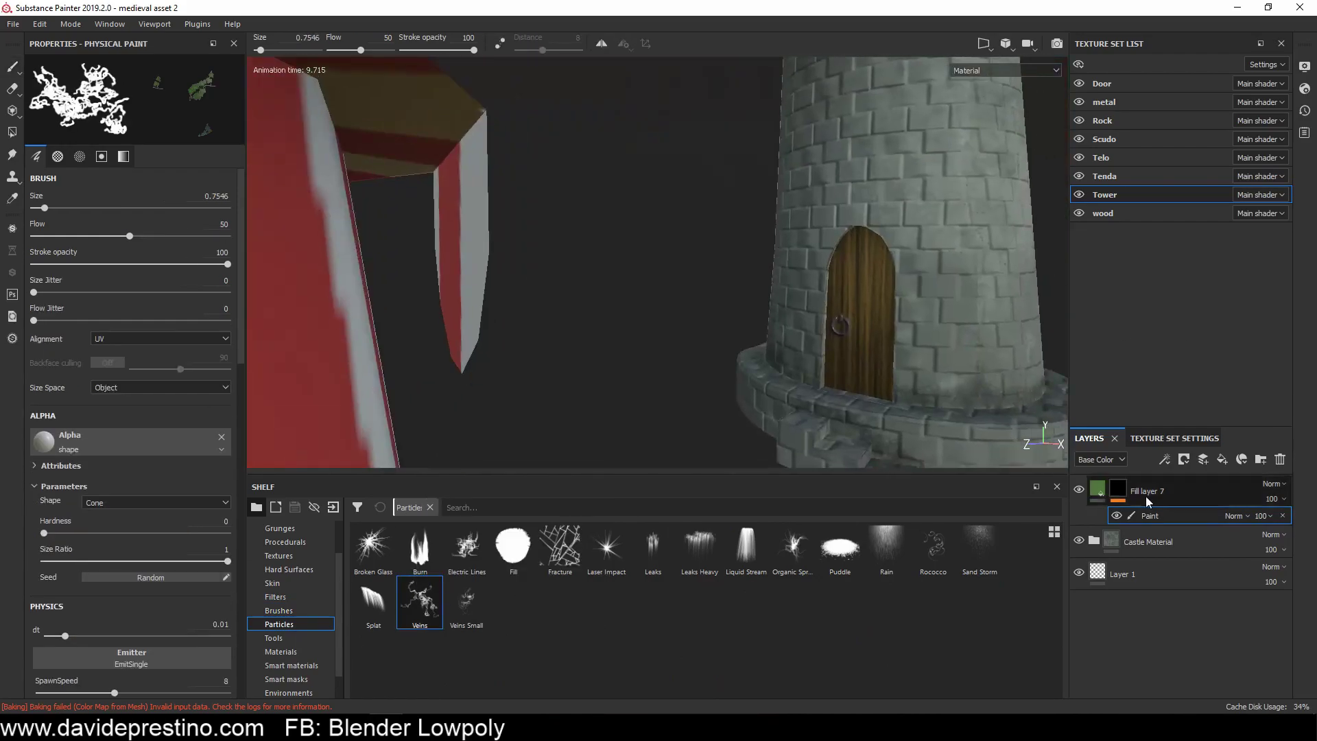
pyautogui.click(604, 646)
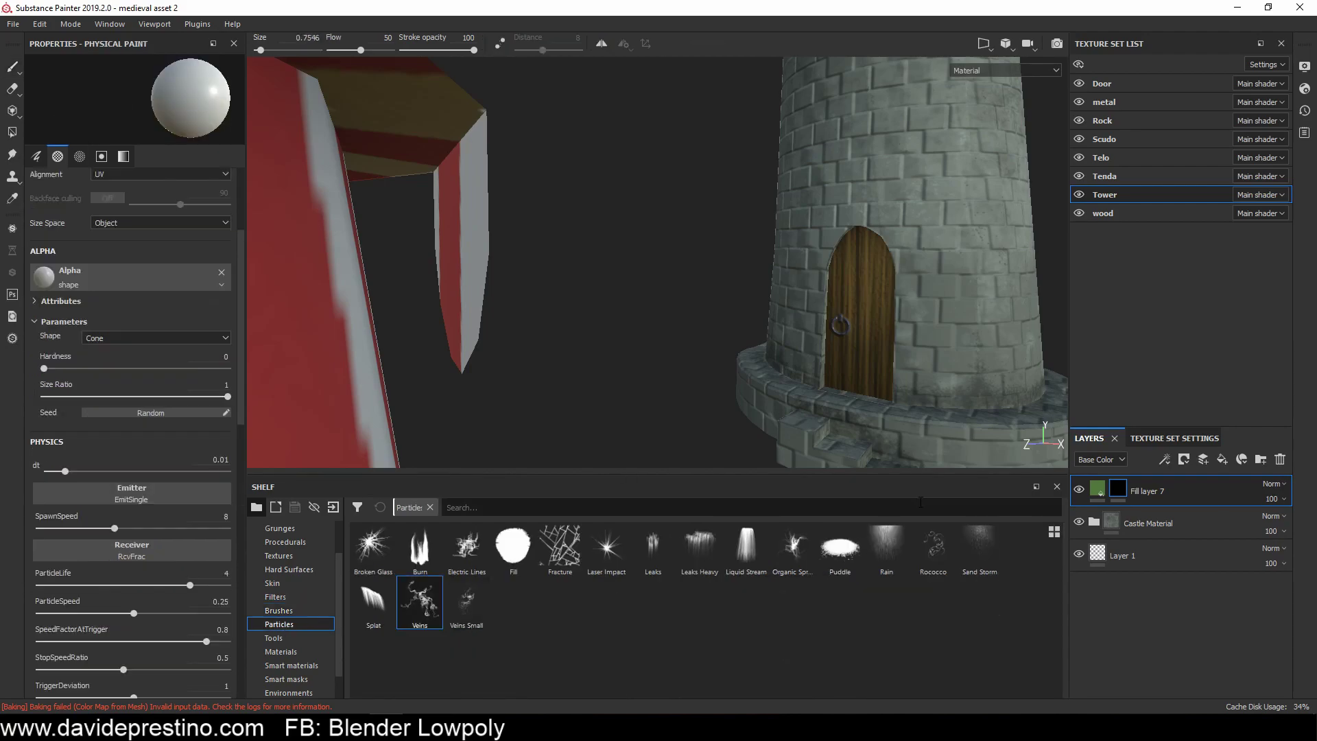
pyautogui.scroll(4, 130, 343)
pyautogui.click(42, 208)
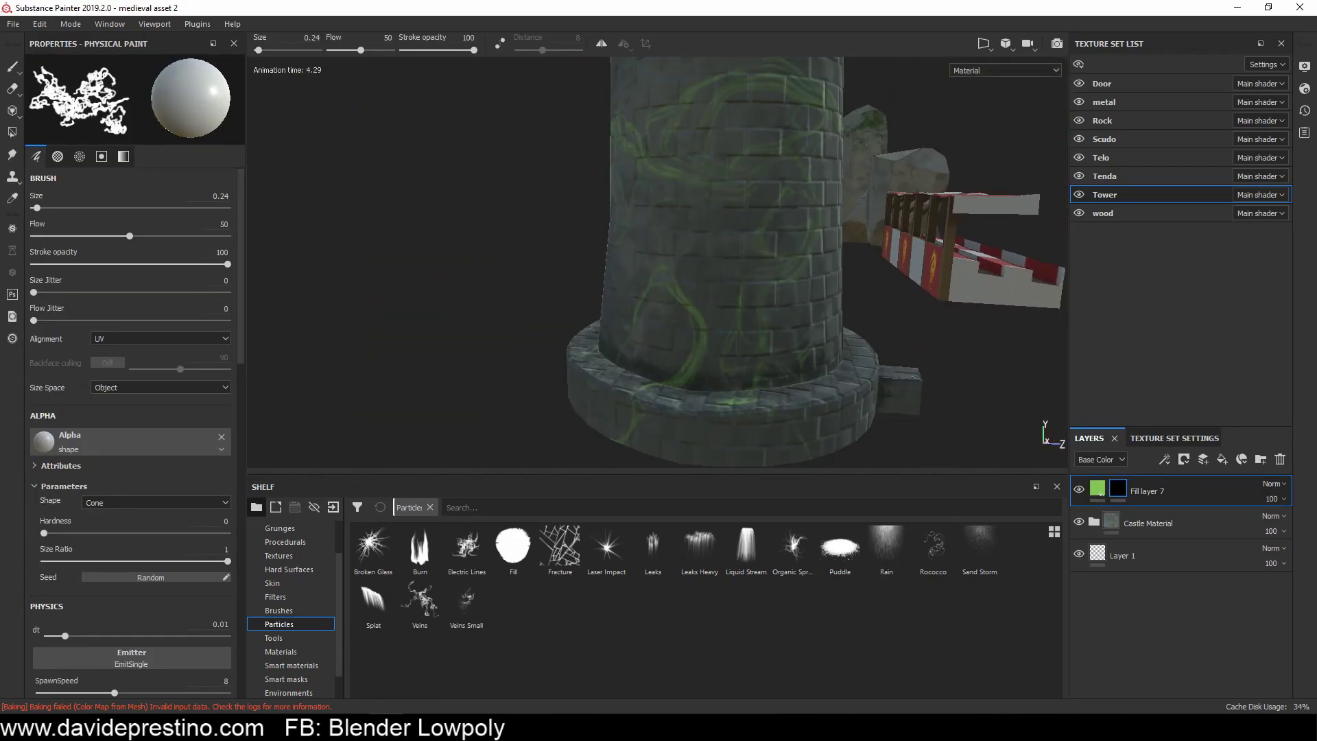
pyautogui.click(794, 546)
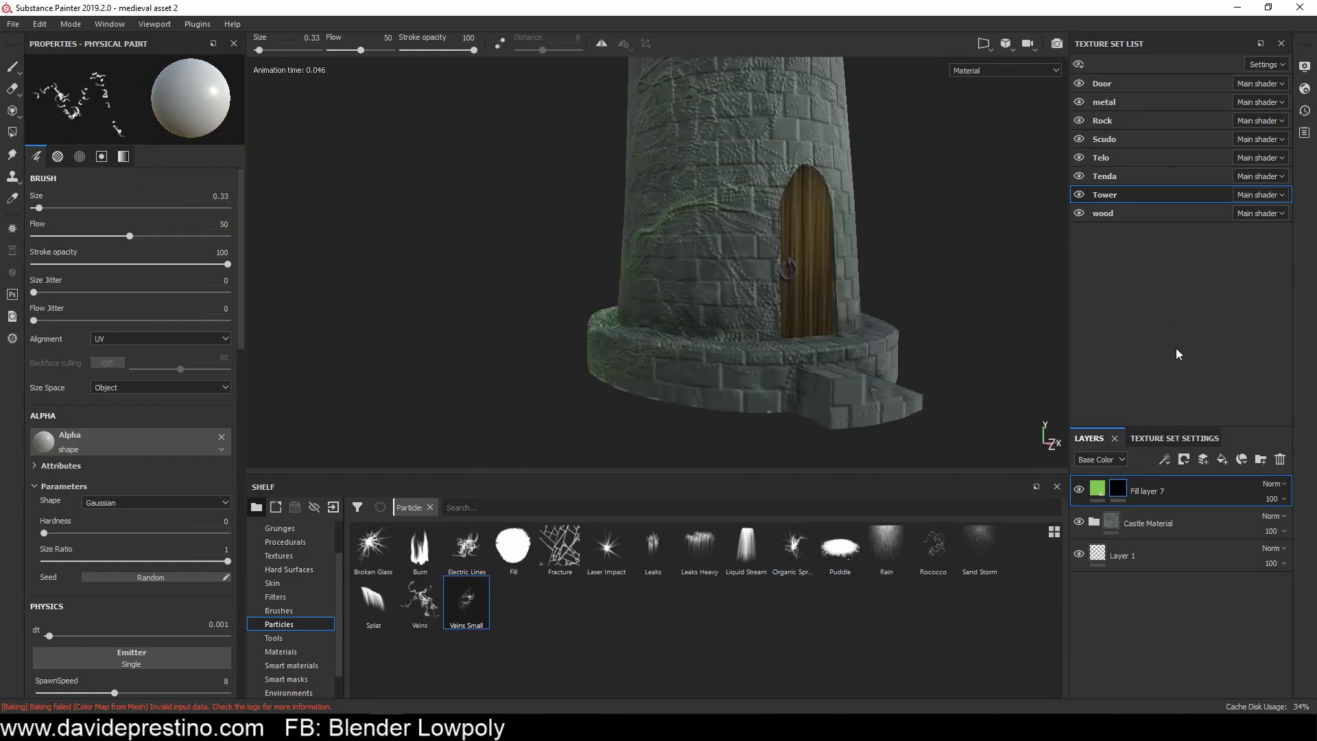
pyautogui.click(373, 549)
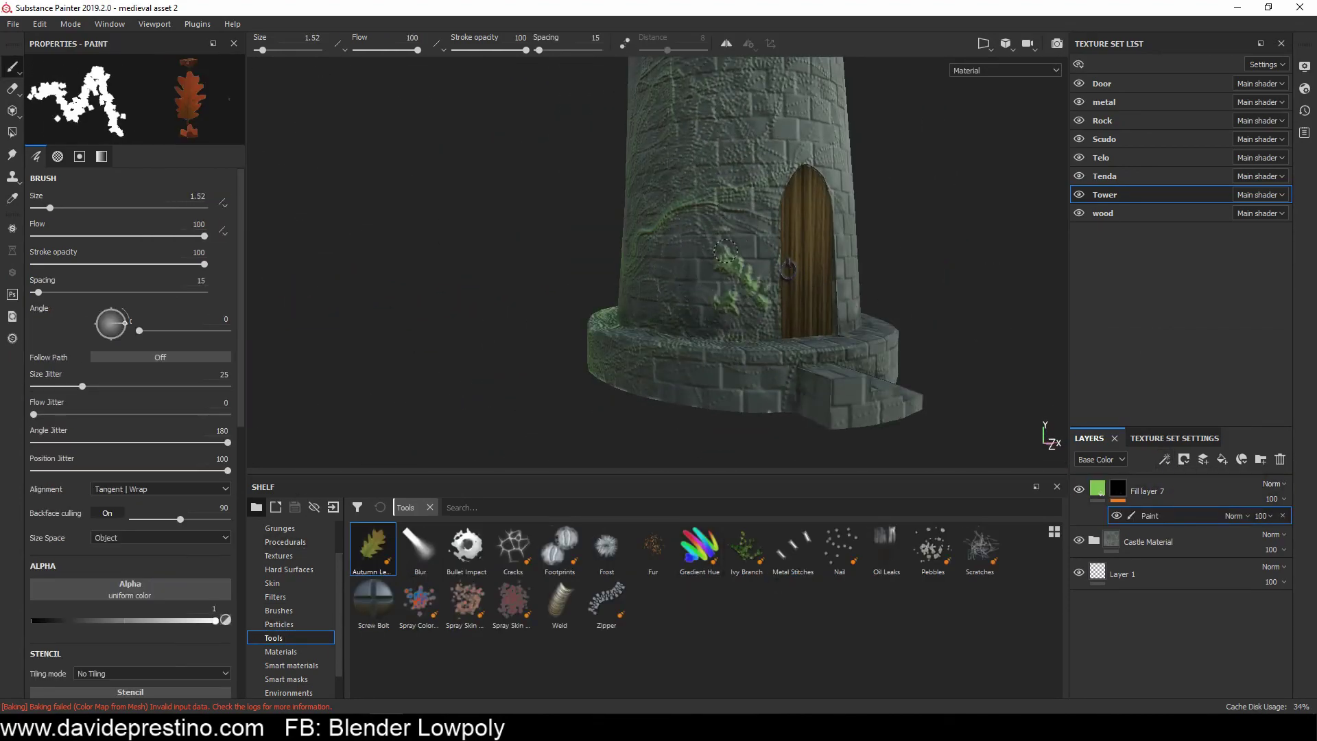
# Step: Duplicate the tower's fill layer, then delete the copy
pyautogui.hotkey('ctrl', 'd')
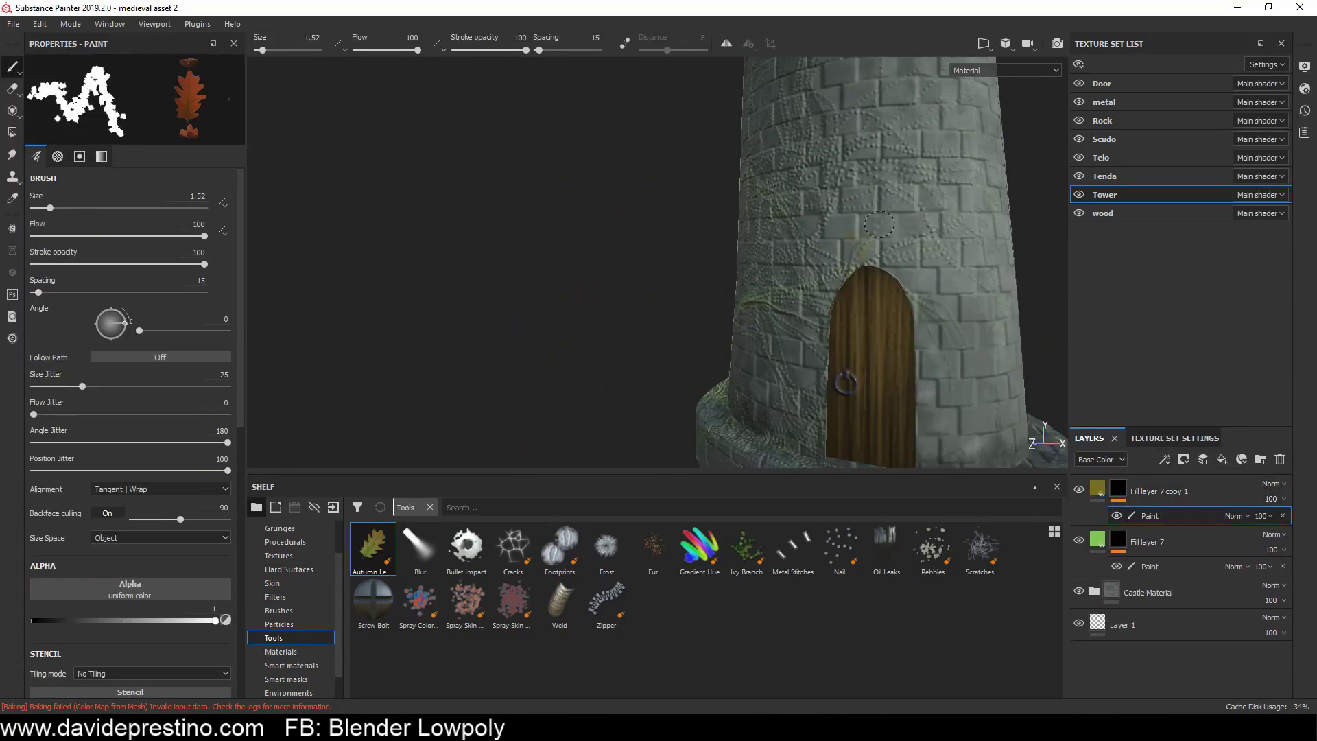
pyautogui.scroll(-4, 190, 501)
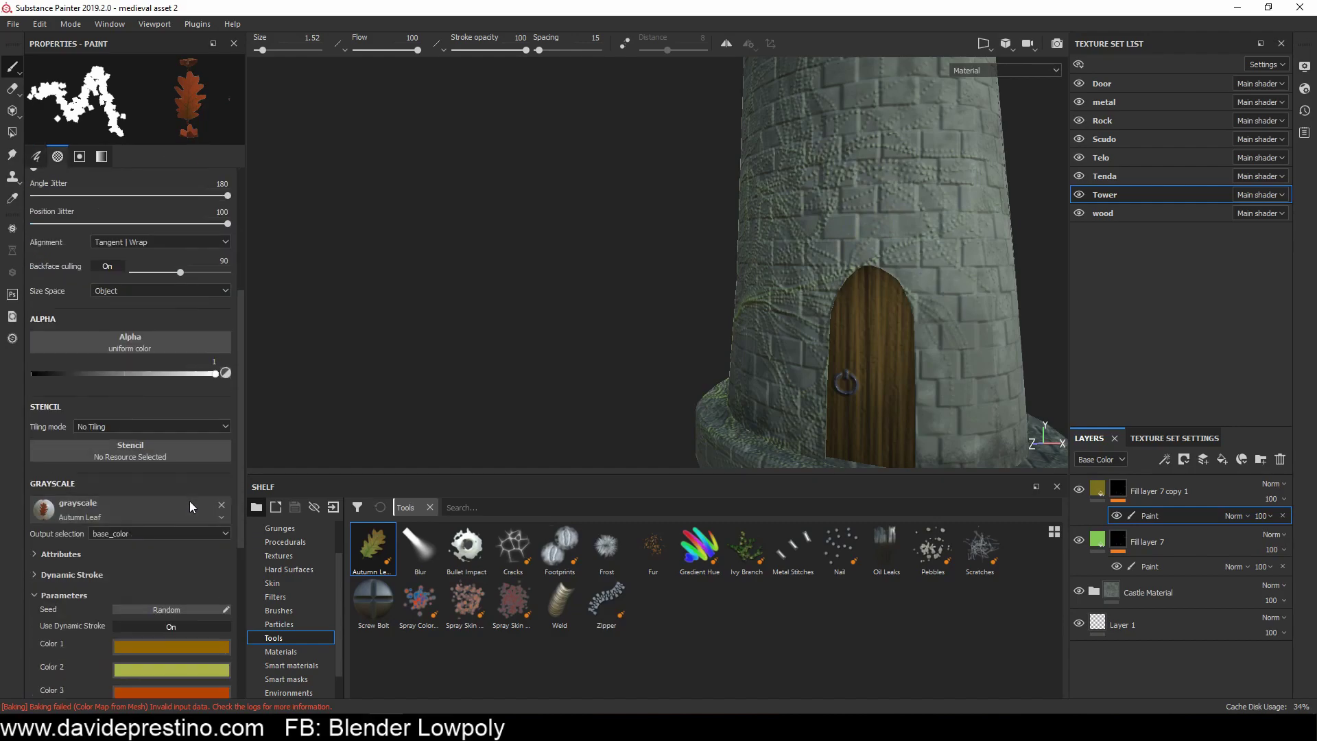
pyautogui.scroll(-1, 183, 491)
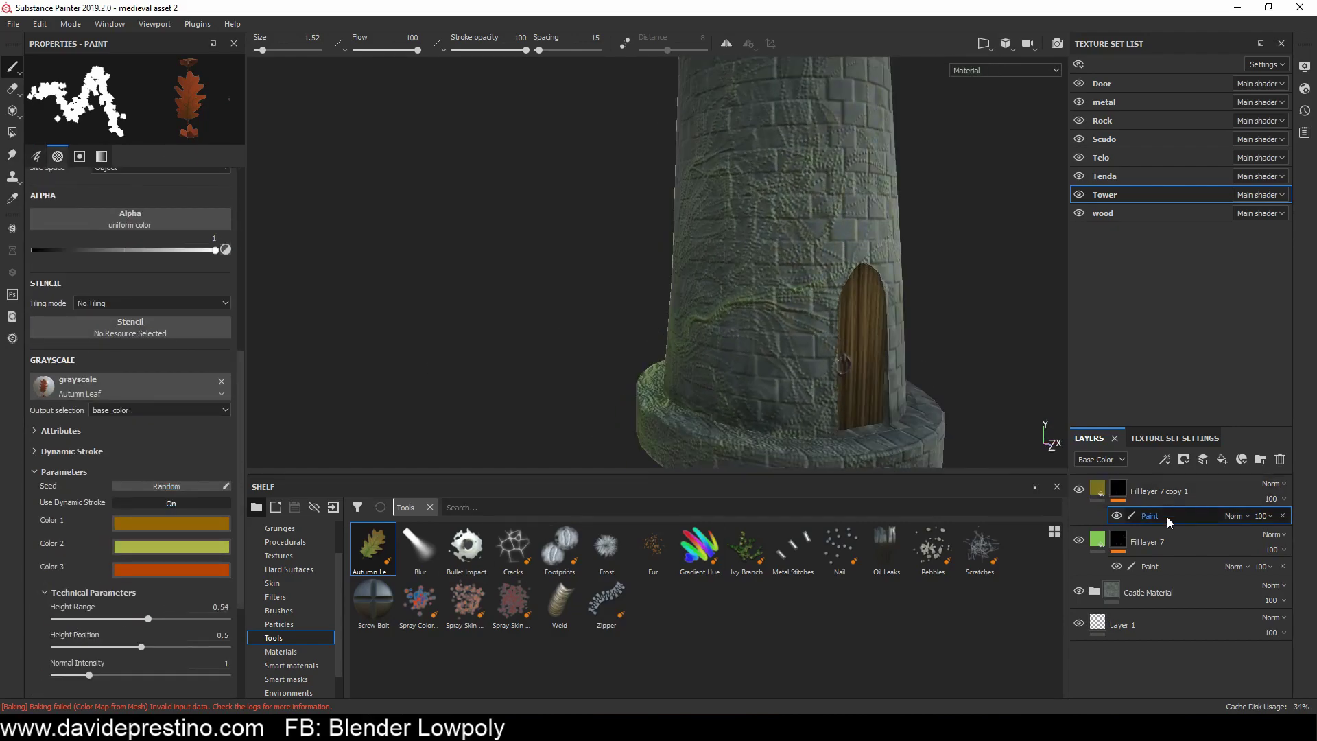
pyautogui.click(1204, 460)
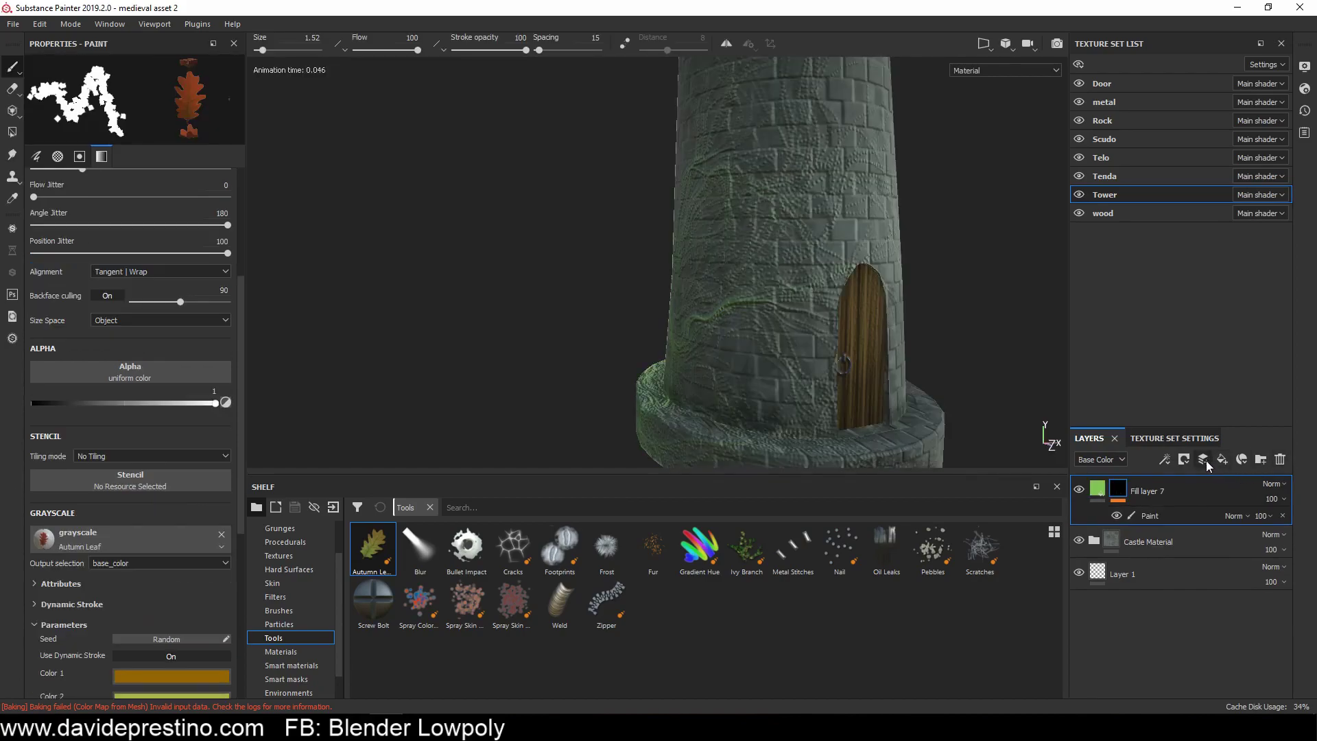
pyautogui.keyDown('alt'); pyautogui.moveTo(707, 295); pyautogui.dragTo(562, 362); pyautogui.keyUp('alt')
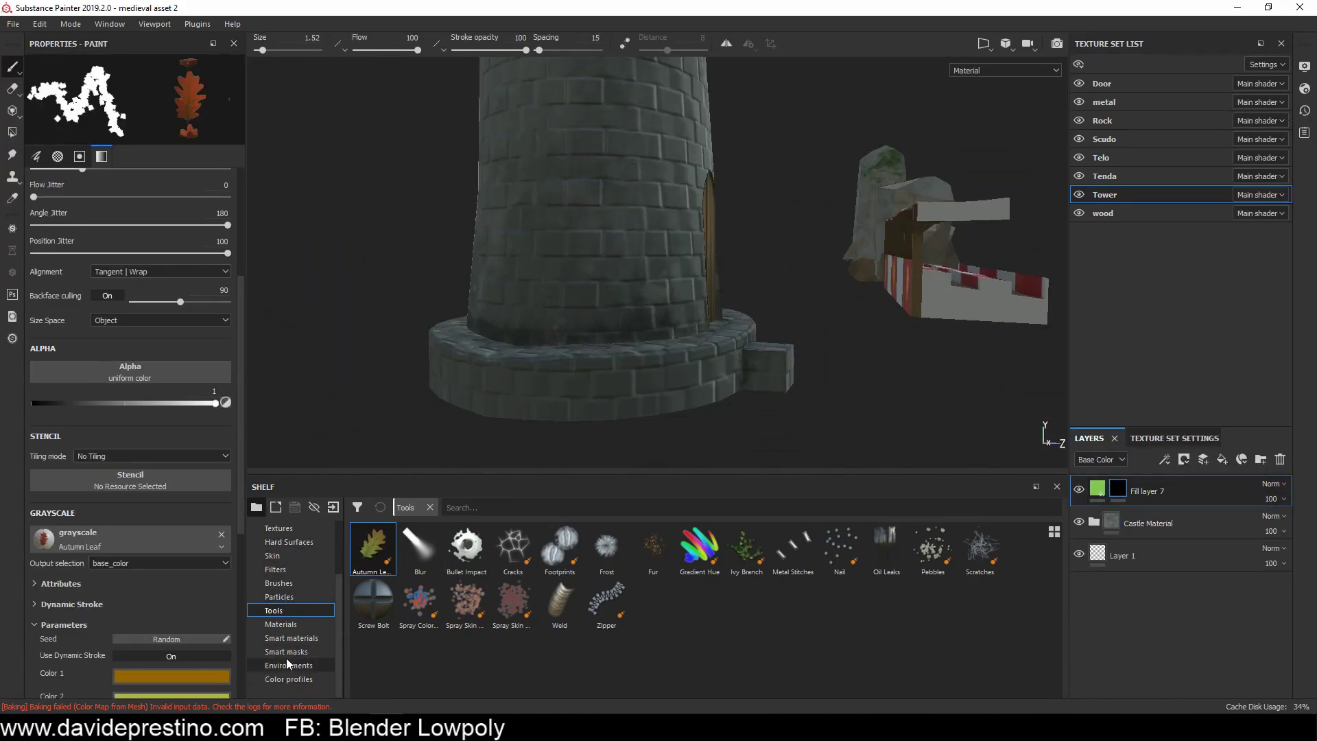
# Step: Apply a Ground Dirt smart mask to Fill layer 7 in dark green and change its blend mode
pyautogui.click(286, 652)
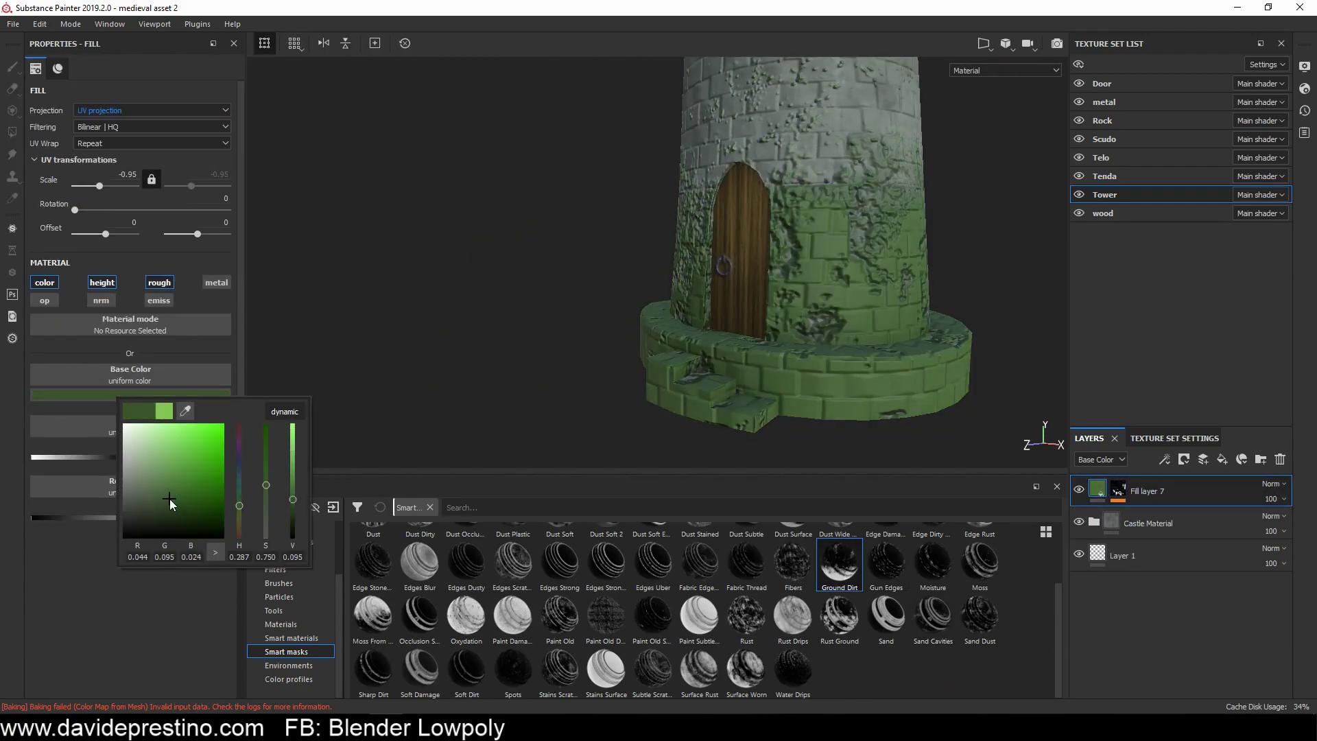
pyautogui.click(111, 284)
pyautogui.click(1268, 489)
pyautogui.click(1272, 490)
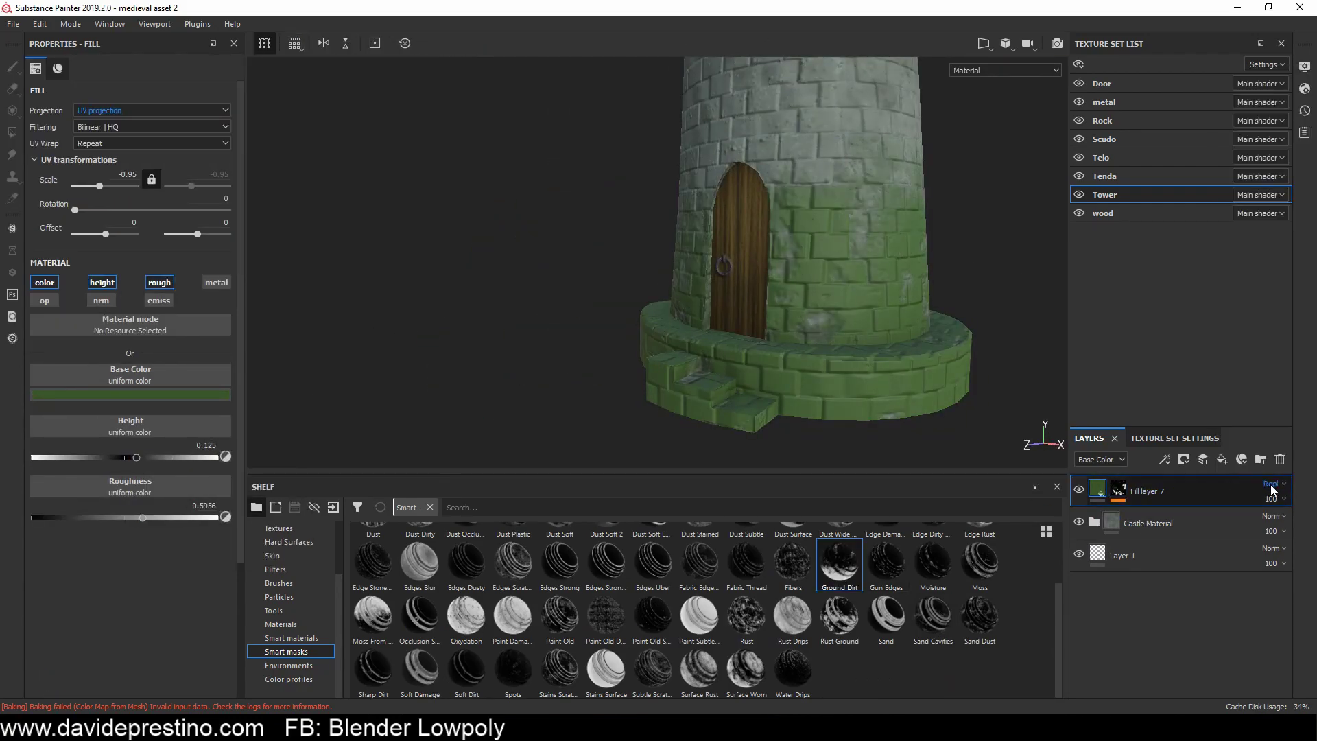
pyautogui.rightClick(1271, 489)
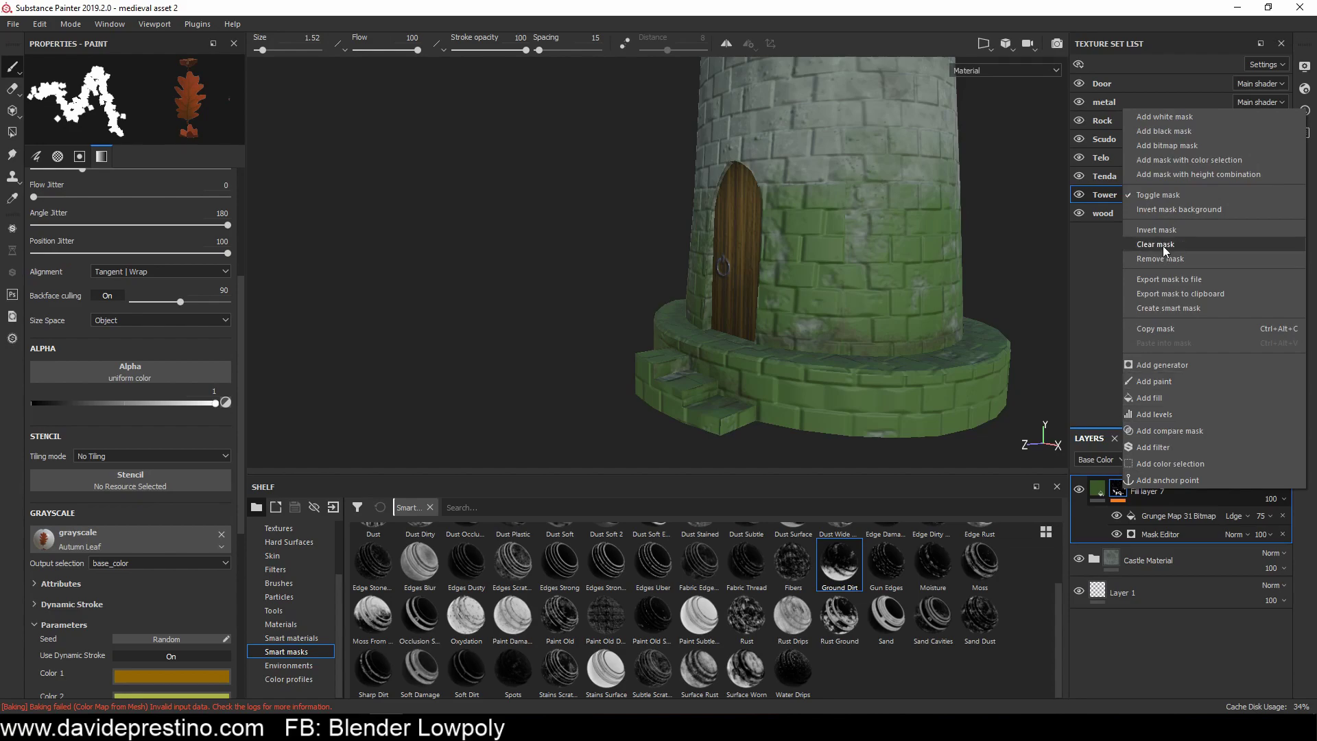
pyautogui.click(1181, 418)
pyautogui.moveTo(805, 363)
pyautogui.keyDown('alt'); pyautogui.mouseDown()
pyautogui.moveTo(332, 377)
pyautogui.moveTo(553, 391)
pyautogui.moveTo(669, 377)
pyautogui.mouseUp(); pyautogui.keyUp('alt')
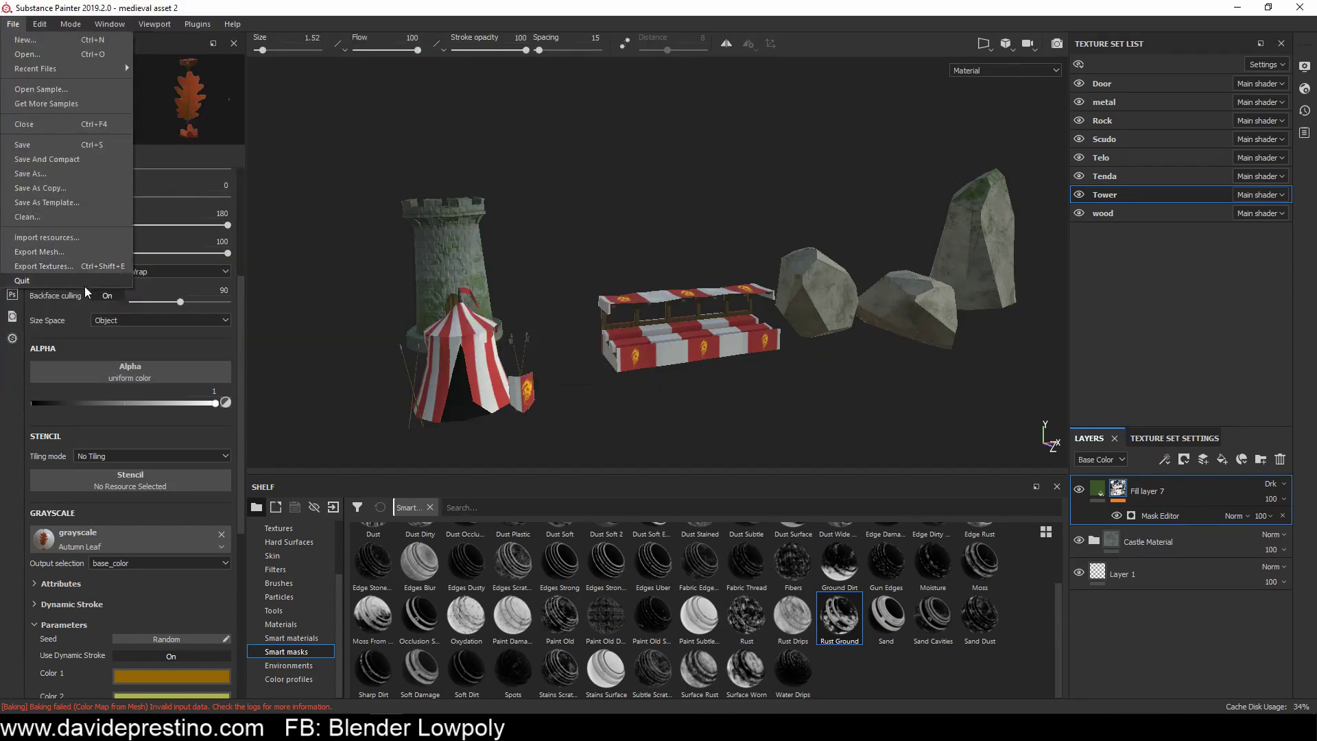
# Step: Export the eight texture sets with the PBR MetalRough_CB preset to a new textures folder in Medieval Assets 02
pyautogui.click(44, 266)
pyautogui.doubleClick(841, 233)
pyautogui.click(409, 174)
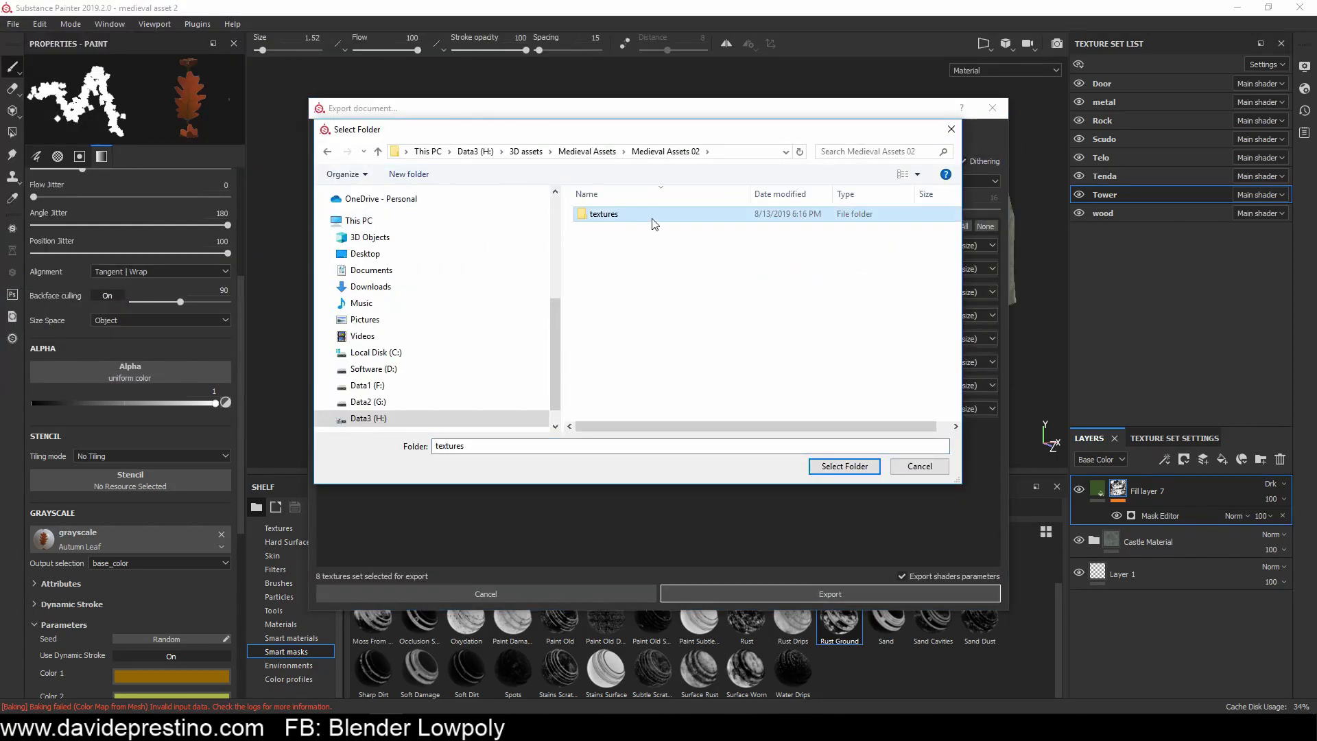
pyautogui.click(845, 466)
pyautogui.click(412, 181)
pyautogui.click(409, 268)
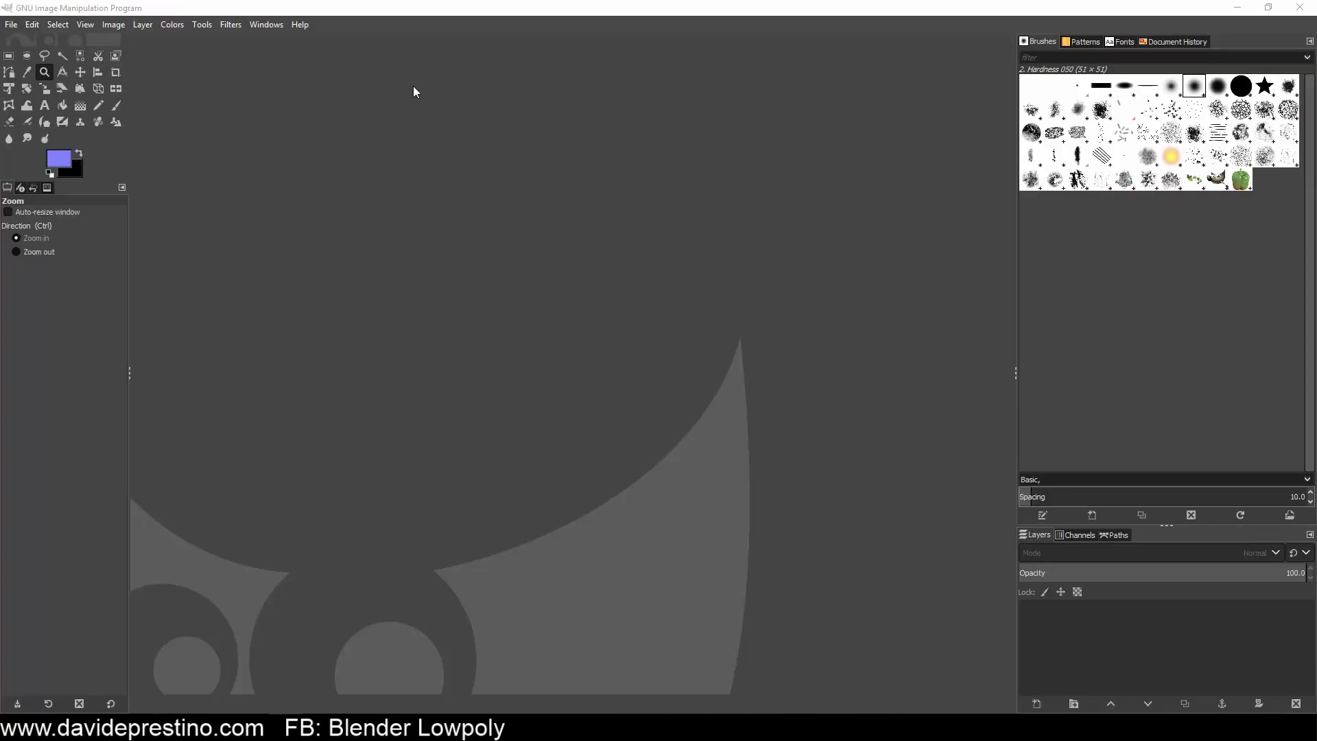
# Step: Stack the ARM maps over a yellow-filled layer and export Medieval Asset 02_ARM.png
pyautogui.click(41, 90)
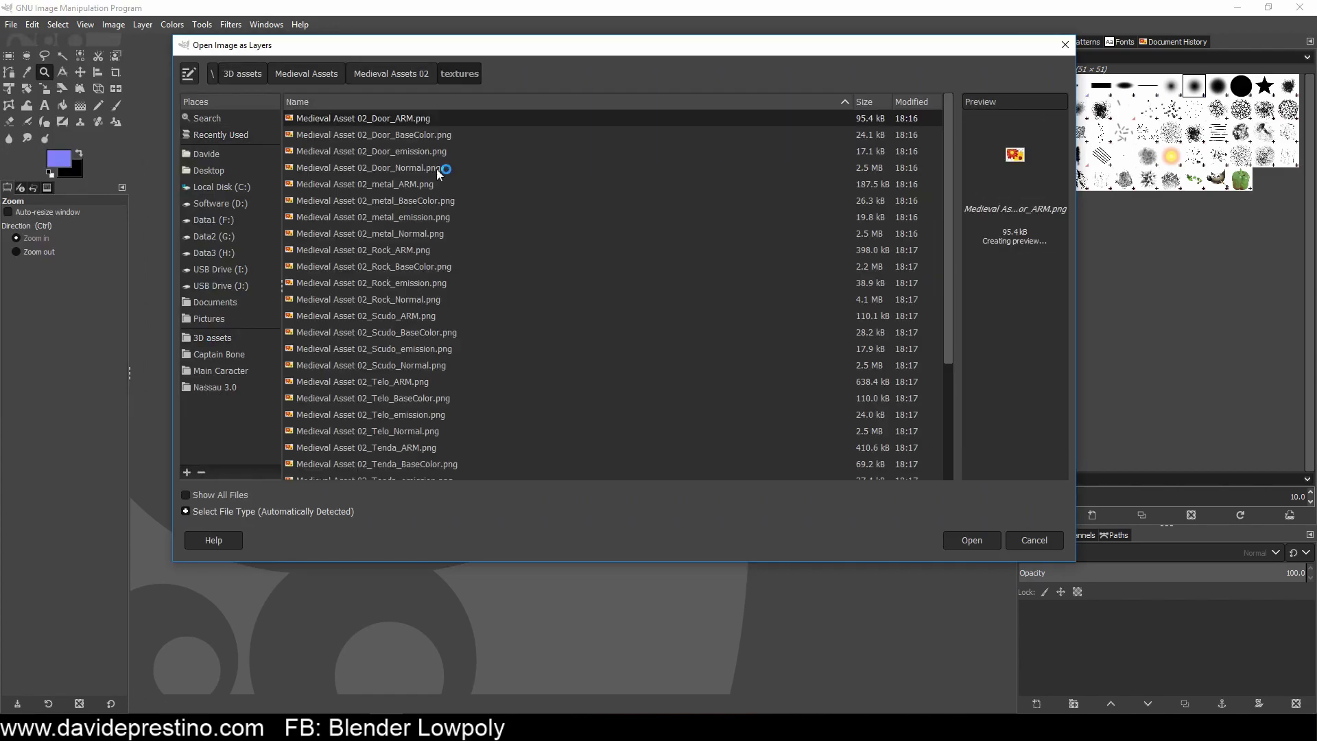
pyautogui.scroll(-3, 446, 326)
pyautogui.keyDown('ctrl'); pyautogui.click(425, 422); pyautogui.keyUp('ctrl')
pyautogui.press('Return')
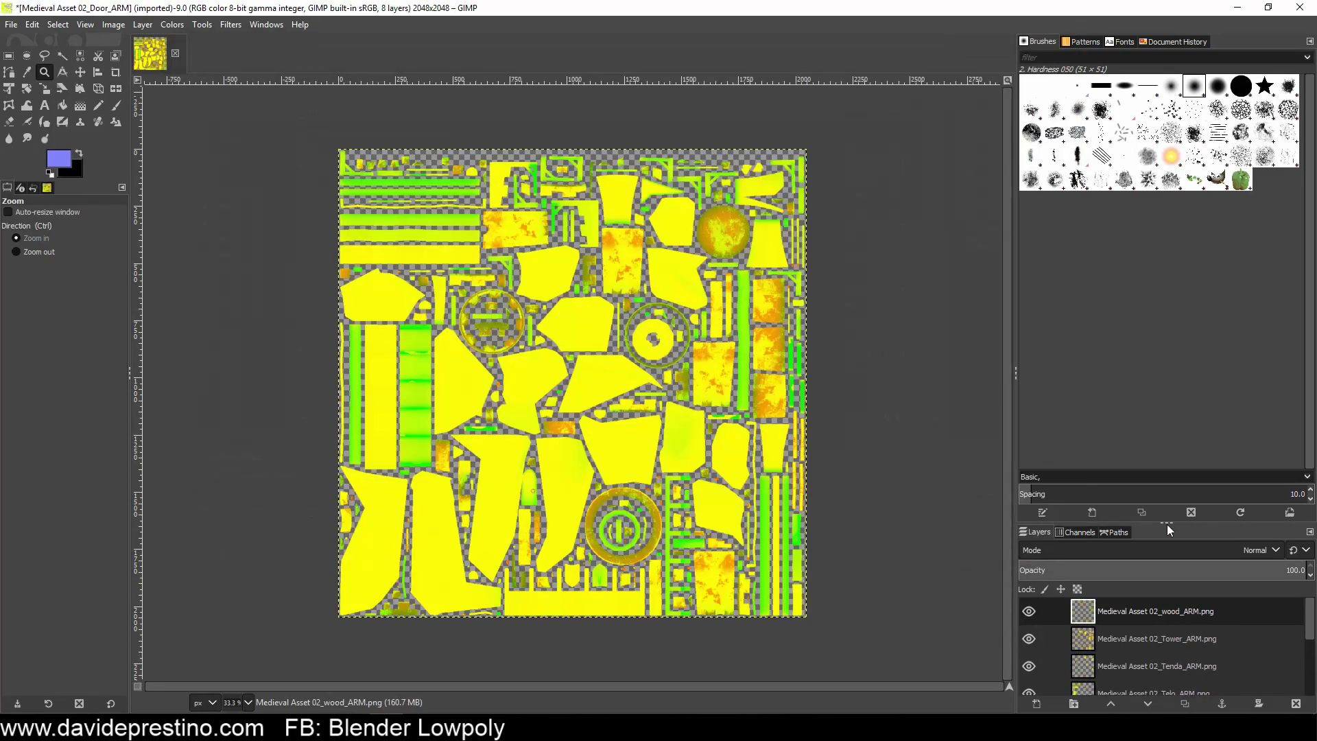
pyautogui.click(1037, 704)
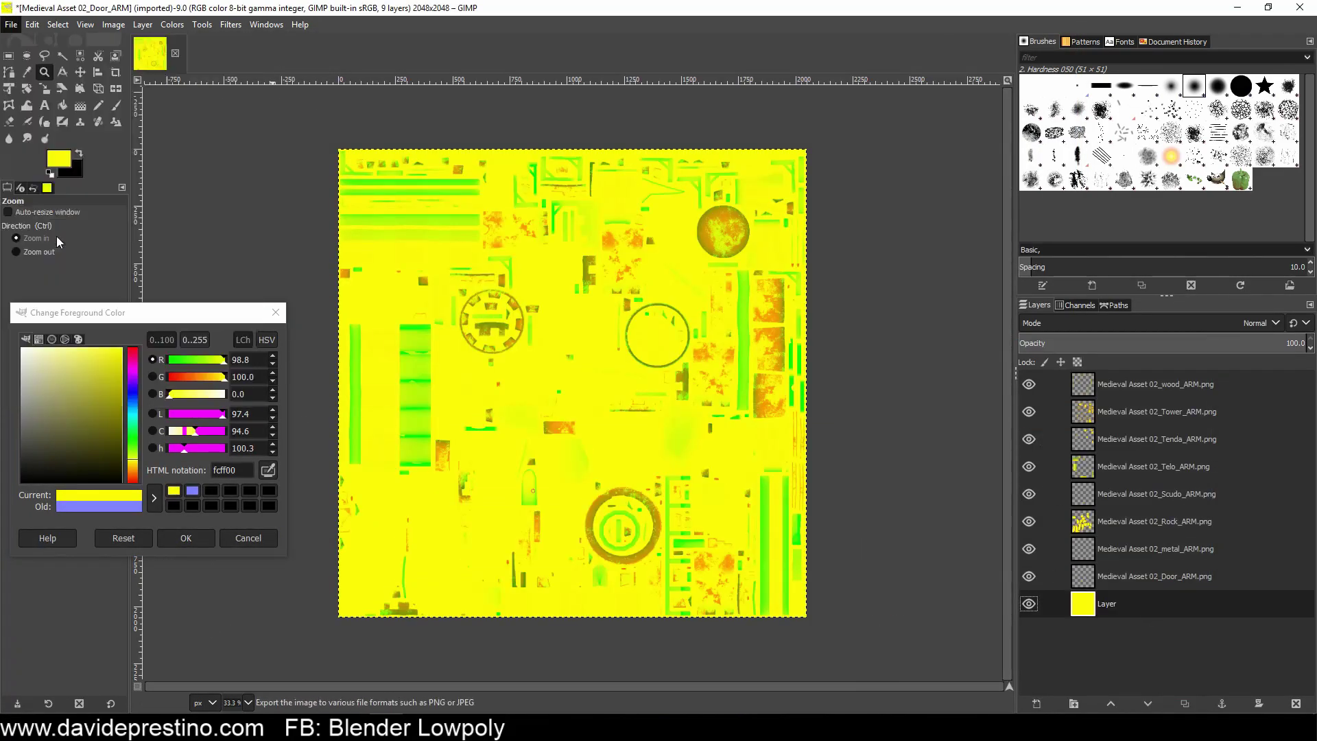
pyautogui.hotkey('ctrl', 'shift', 'e')
pyautogui.press('Delete')
pyautogui.press('Delete')
pyautogui.press('Delete')
pyautogui.press('Return')
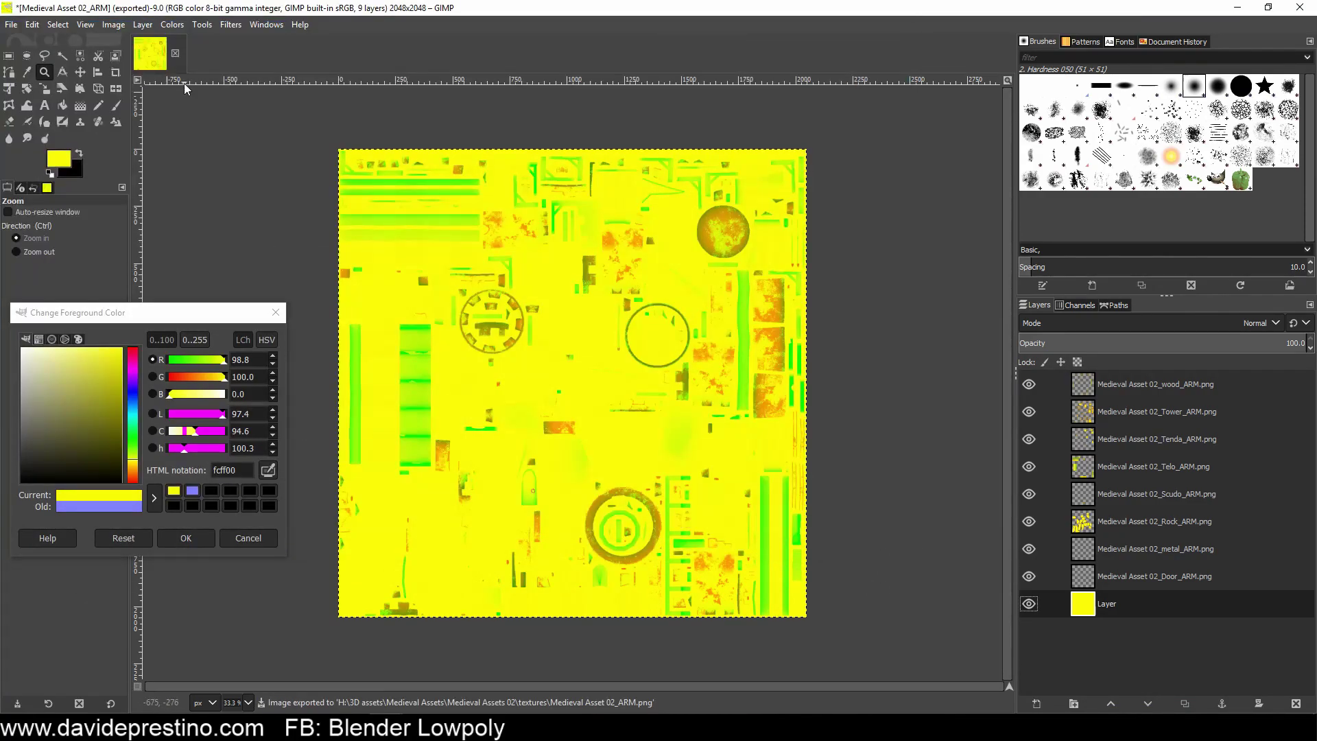
pyautogui.hotkey('ctrl', 'w')
pyautogui.hotkey('ctrl', 'd')
pyautogui.click(11, 24)
# Step: Stack the BaseColor maps over a black background layer and export Medieval Asset 02_BaseColor.png
pyautogui.click(41, 78)
pyautogui.scroll(-3, 446, 274)
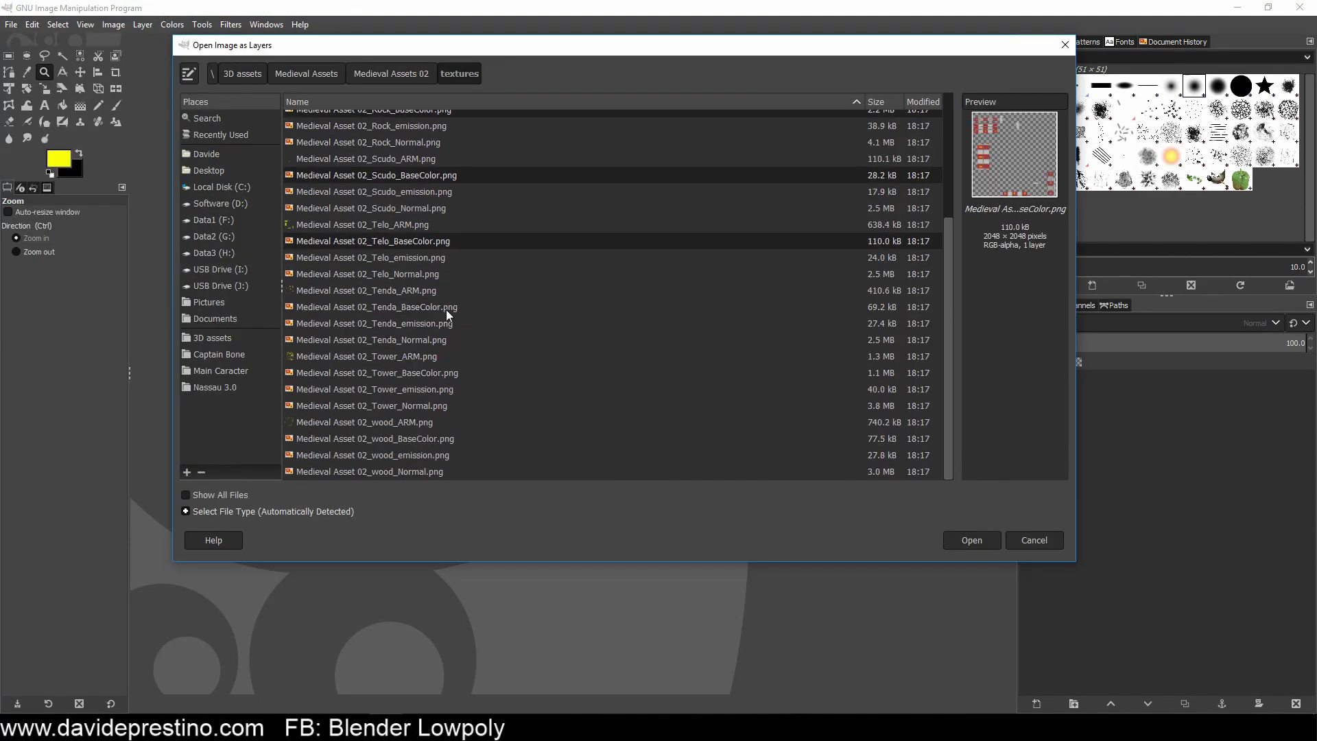
pyautogui.scroll(-2, 519, 430)
pyautogui.press('Return')
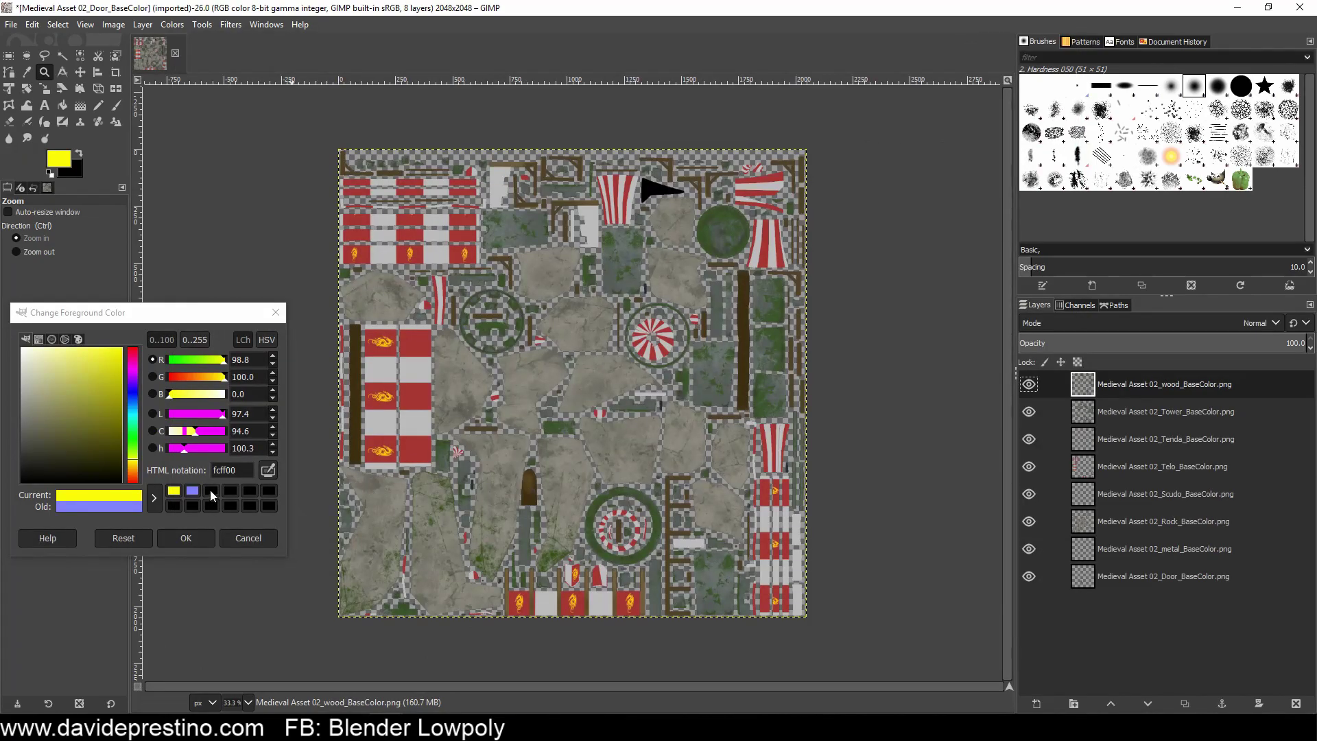
pyautogui.click(211, 490)
pyautogui.hotkey('shift', 'ctrl', 'n')
pyautogui.click(1117, 689)
pyautogui.click(11, 24)
pyautogui.click(41, 206)
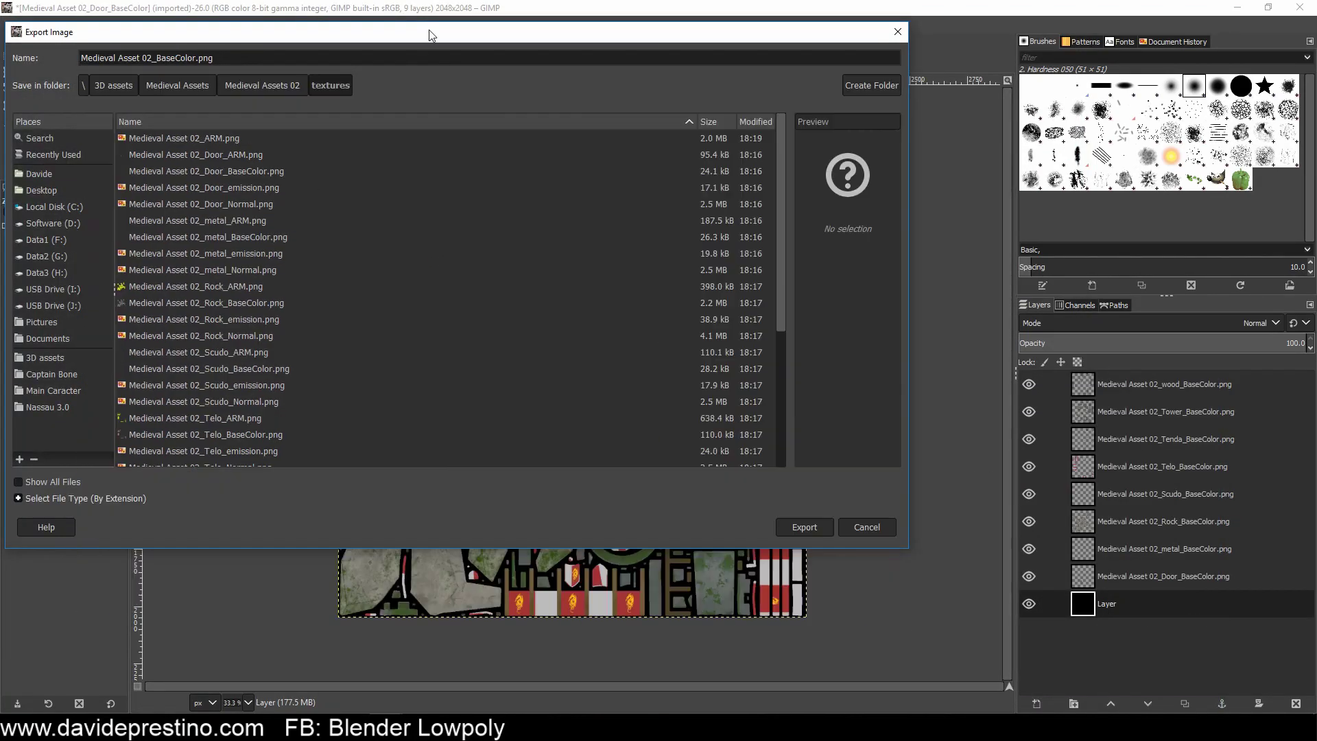
pyautogui.press('Return')
pyautogui.press('Return')
pyautogui.hotkey('ctrl', 'w')
pyautogui.hotkey('ctrl', 'd')
pyautogui.click(11, 24)
# Step: Stack the Normal maps over a flat normal-blue background and export Medieval Asset 02_Normal.png
pyautogui.click(26, 91)
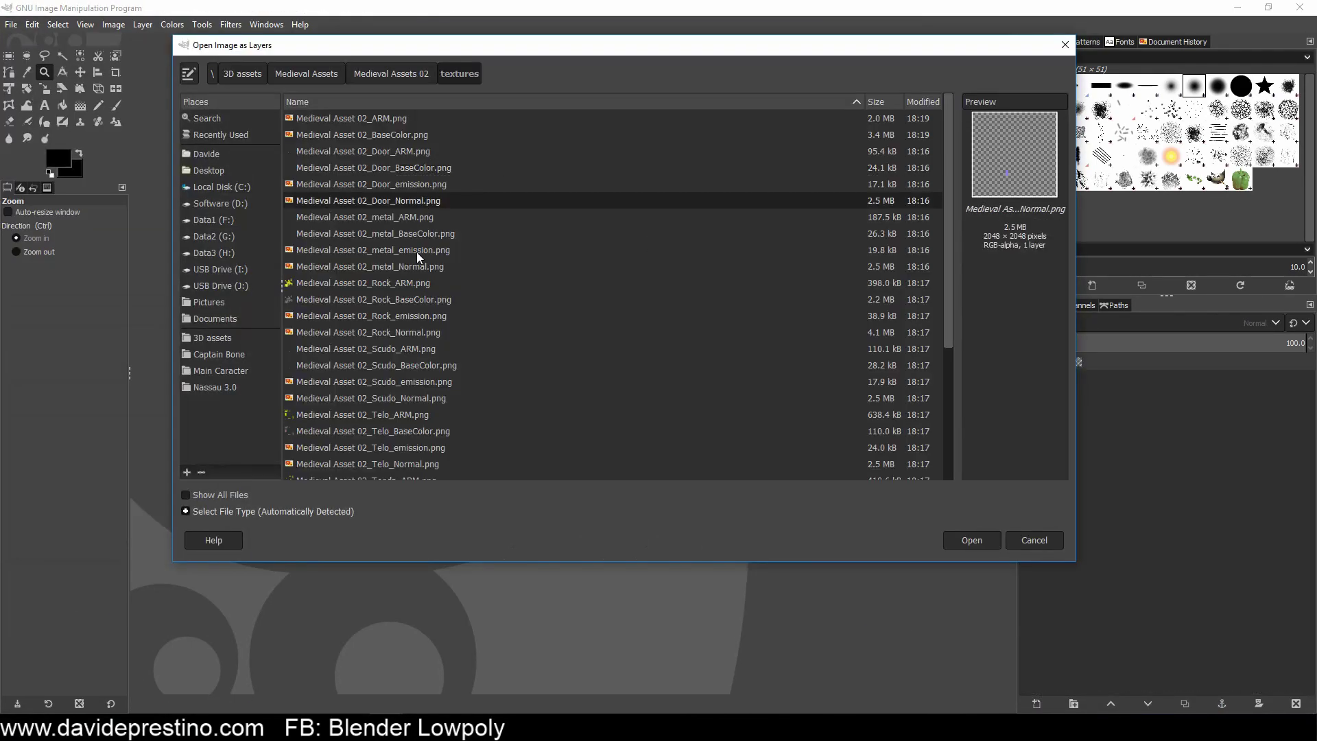
pyautogui.keyDown('ctrl'); pyautogui.click(500, 339); pyautogui.keyUp('ctrl')
pyautogui.press('Return')
pyautogui.hotkey('shift', 'ctrl', 'n')
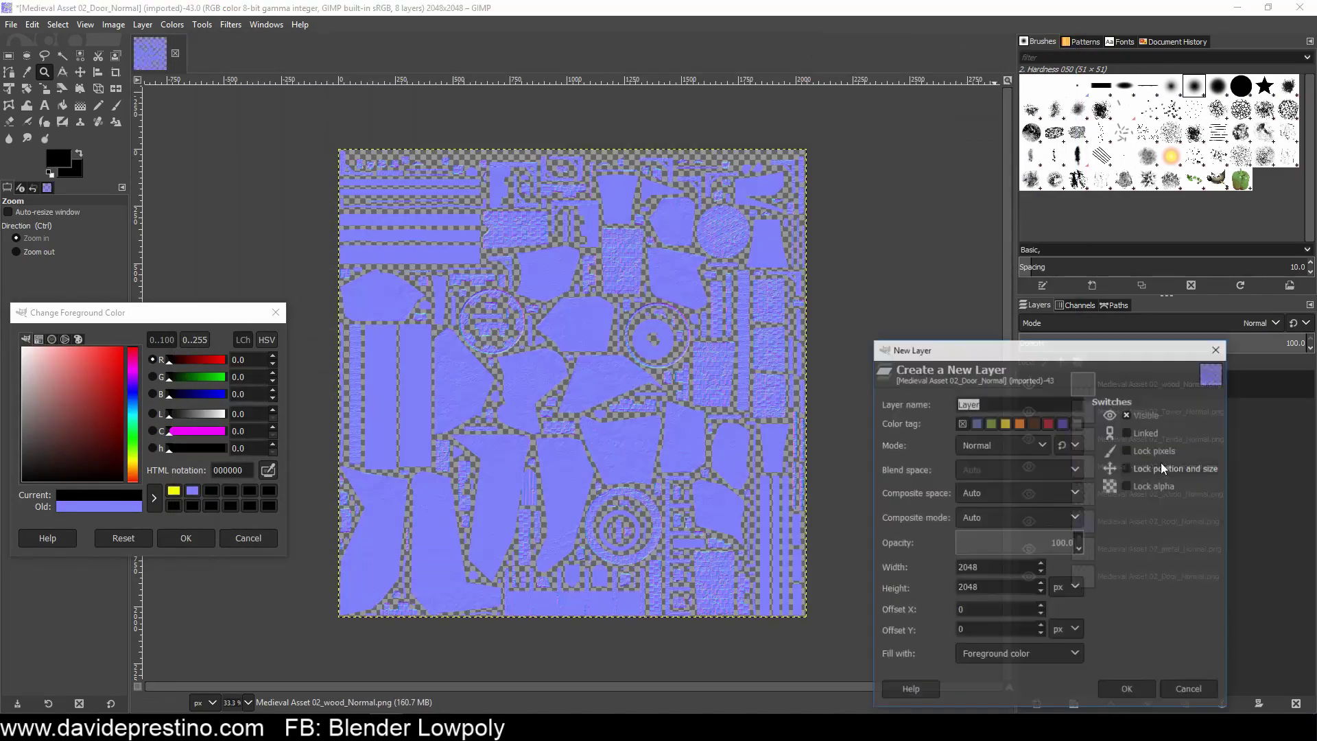
pyautogui.press('Return')
pyautogui.hotkey('shift', 'ctrl', 'e')
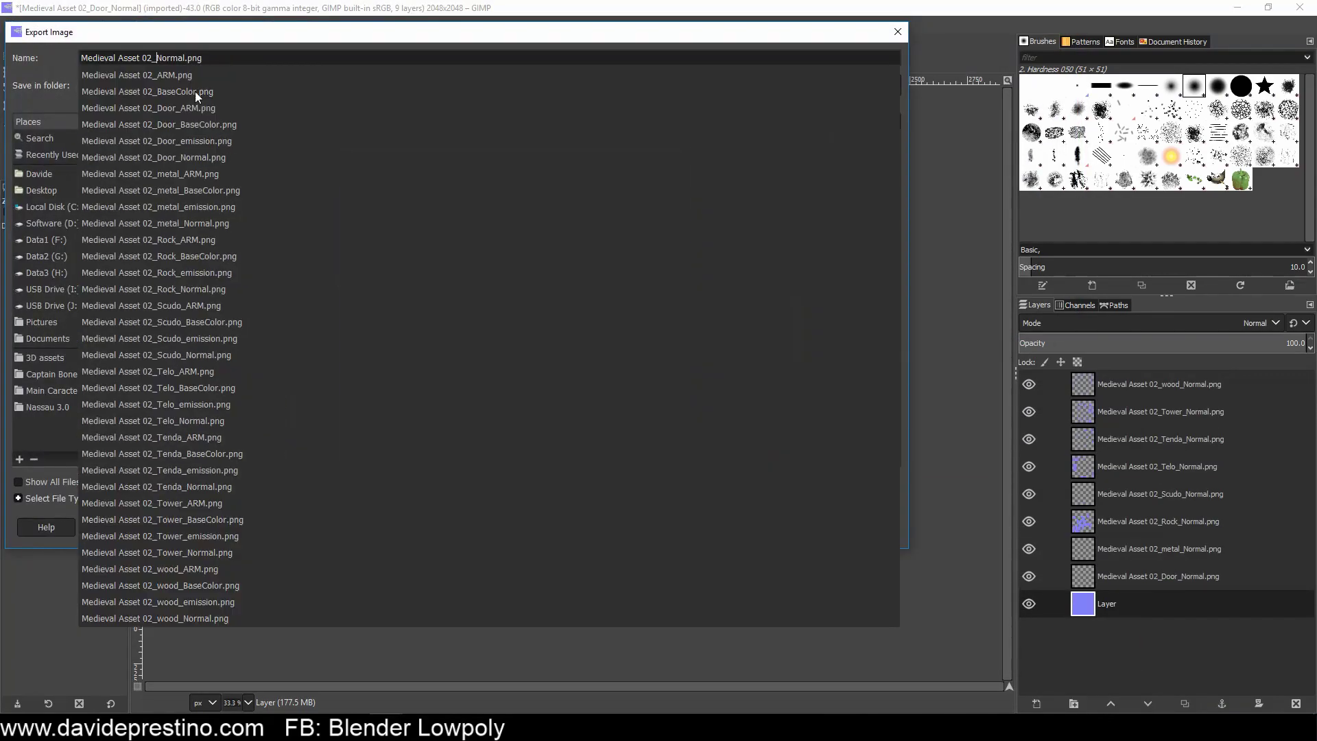
pyautogui.press('Return')
pyautogui.click(662, 526)
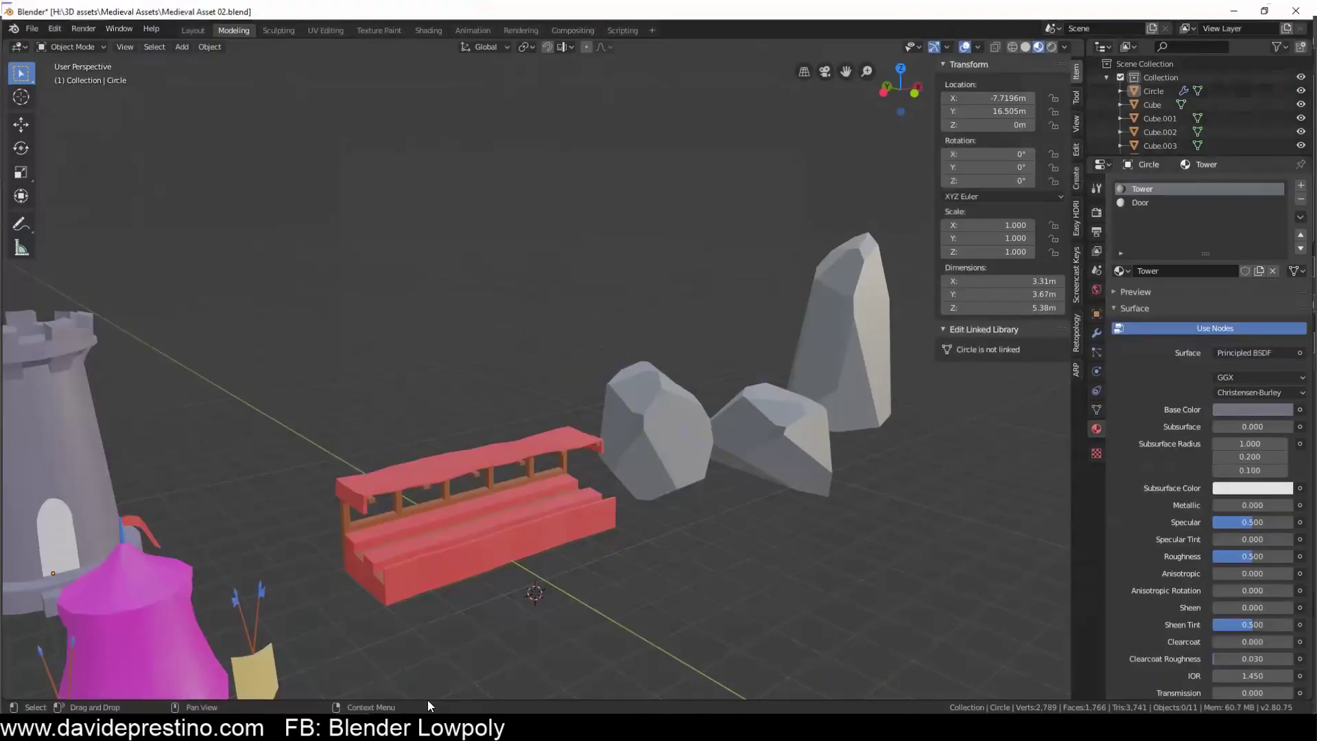
# Step: Rename the material to Asset 2
pyautogui.write('2')
pyautogui.press('Return')
pyautogui.click(428, 26)
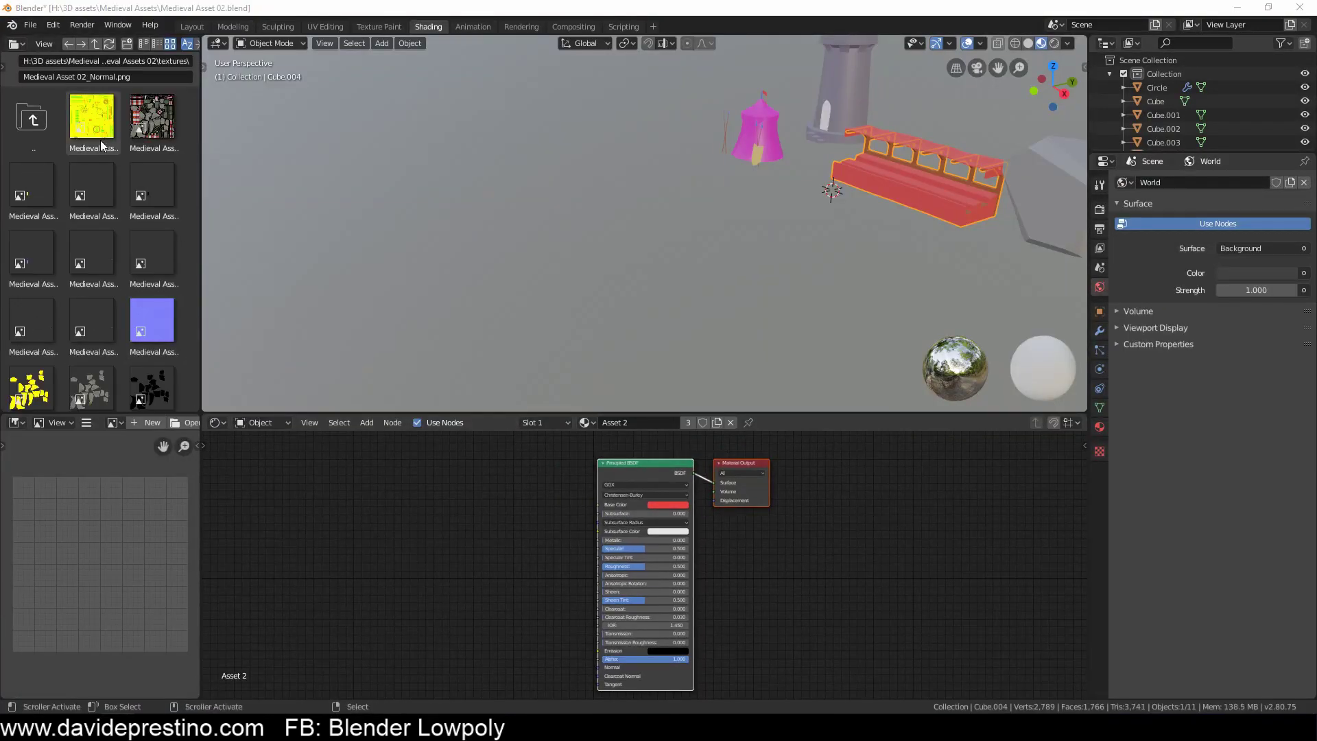
# Step: Add the combined ARM texture as an image node set to Non-Color
pyautogui.moveTo(479, 590); pyautogui.dragTo(479, 591)
pyautogui.scroll(2, 626, 265)
pyautogui.scroll(3, 625, 265)
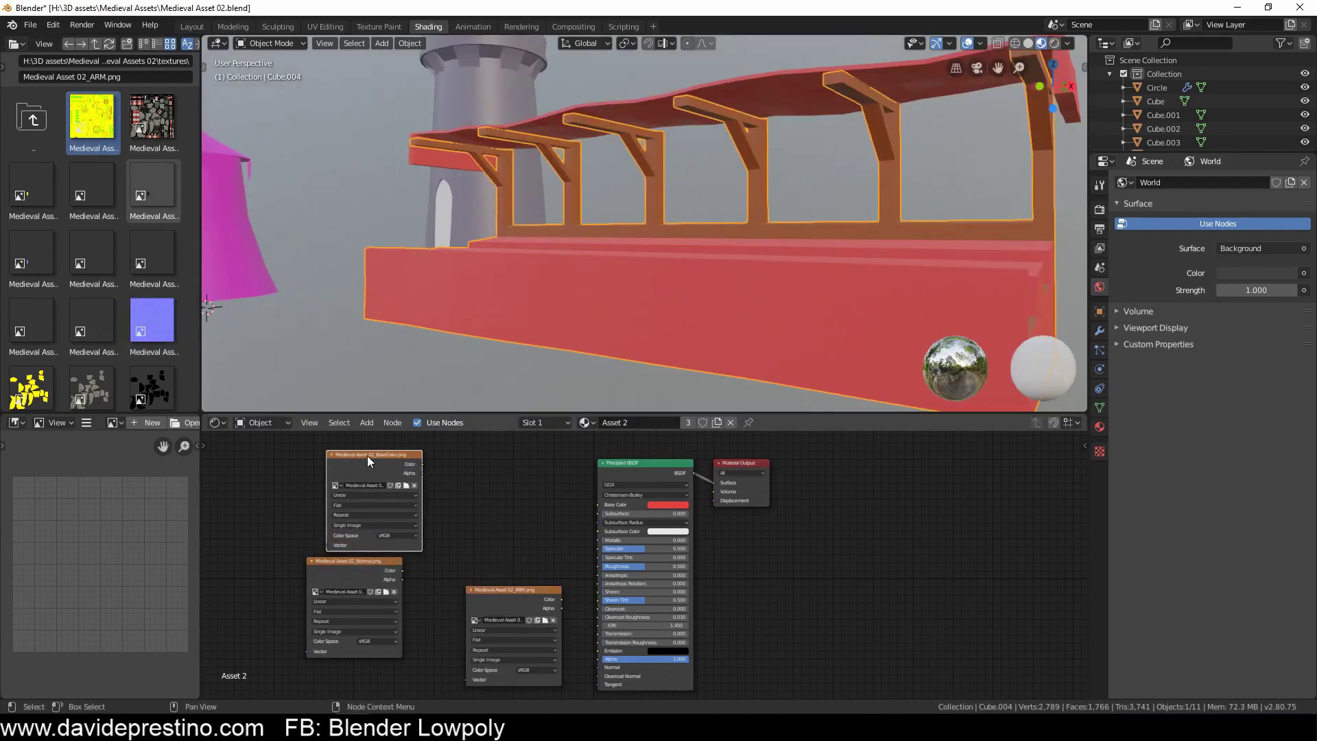
pyautogui.scroll(2, 431, 546)
pyautogui.scroll(2, 431, 546)
pyautogui.click(456, 645)
pyautogui.click(409, 590)
pyautogui.keyDown('shift'); pyautogui.scroll(-5, 570, 590); pyautogui.keyUp('shift')
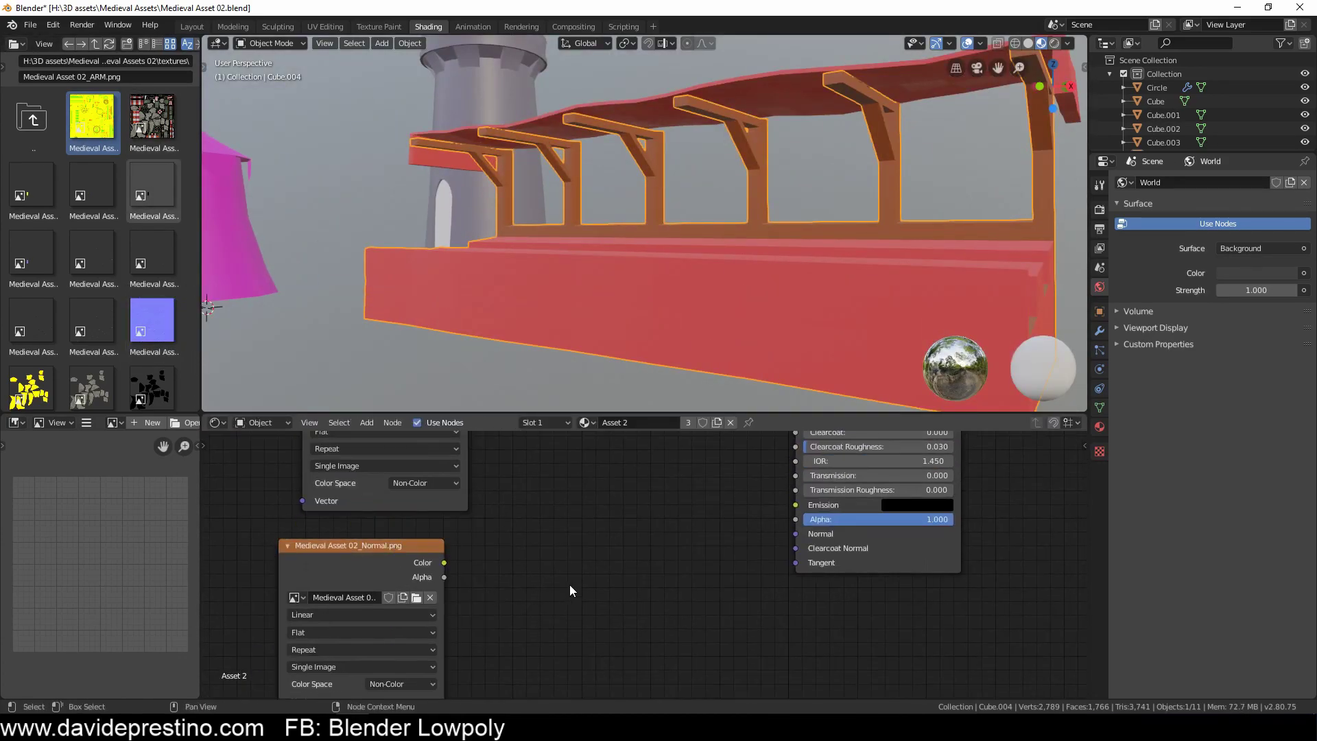
pyautogui.keyDown('shift'); pyautogui.scroll(5, 526, 510); pyautogui.keyUp('shift')
# Step: Add a Separate RGB node and connect its green channel to Metallic
pyautogui.hotkey('shift', 'a')
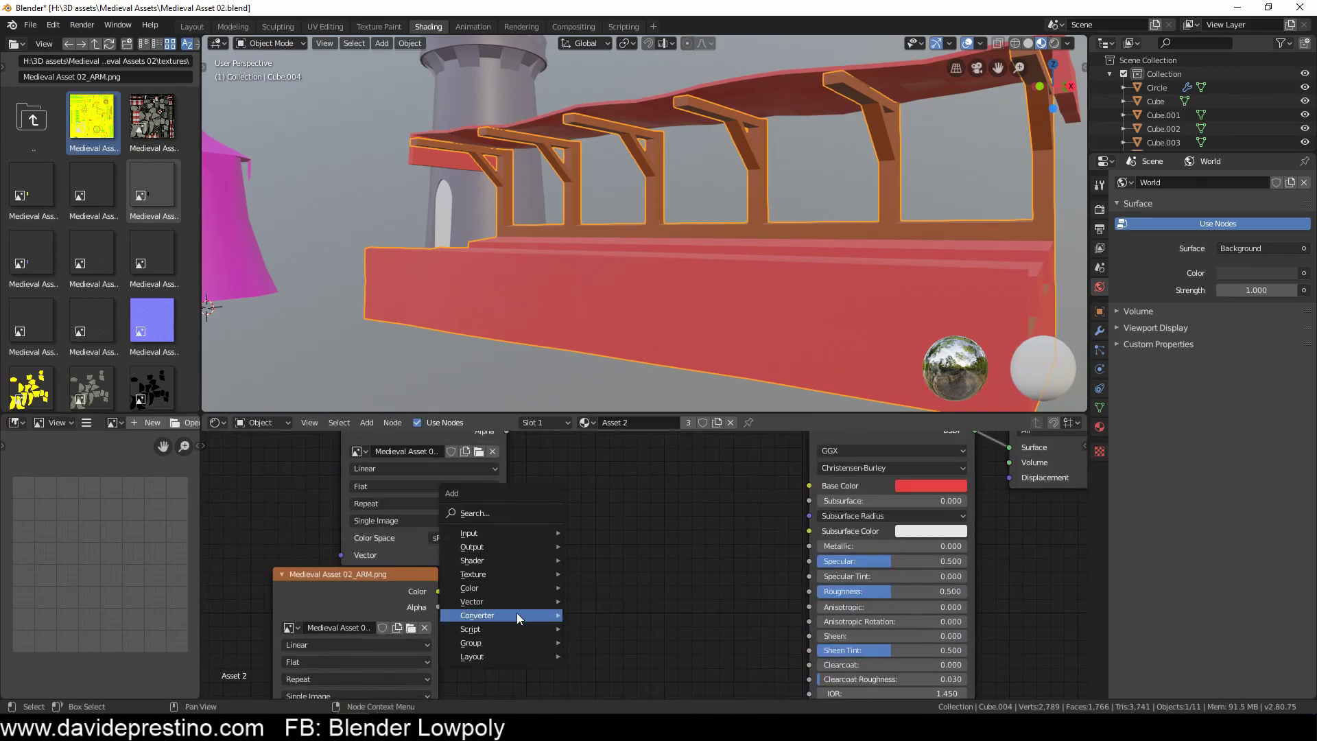
pyautogui.click(544, 583)
pyautogui.scroll(1, 612, 538)
pyautogui.moveTo(497, 620)
pyautogui.mouseDown()
pyautogui.moveTo(690, 587)
pyautogui.moveTo(734, 543)
pyautogui.mouseUp()
pyautogui.scroll(-3, 883, 319)
# Step: Share the Asset 2 material across all the selected medieval props
pyautogui.click(1099, 427)
pyautogui.moveTo(781, 422); pyautogui.dragTo(757, 275, button='middle')
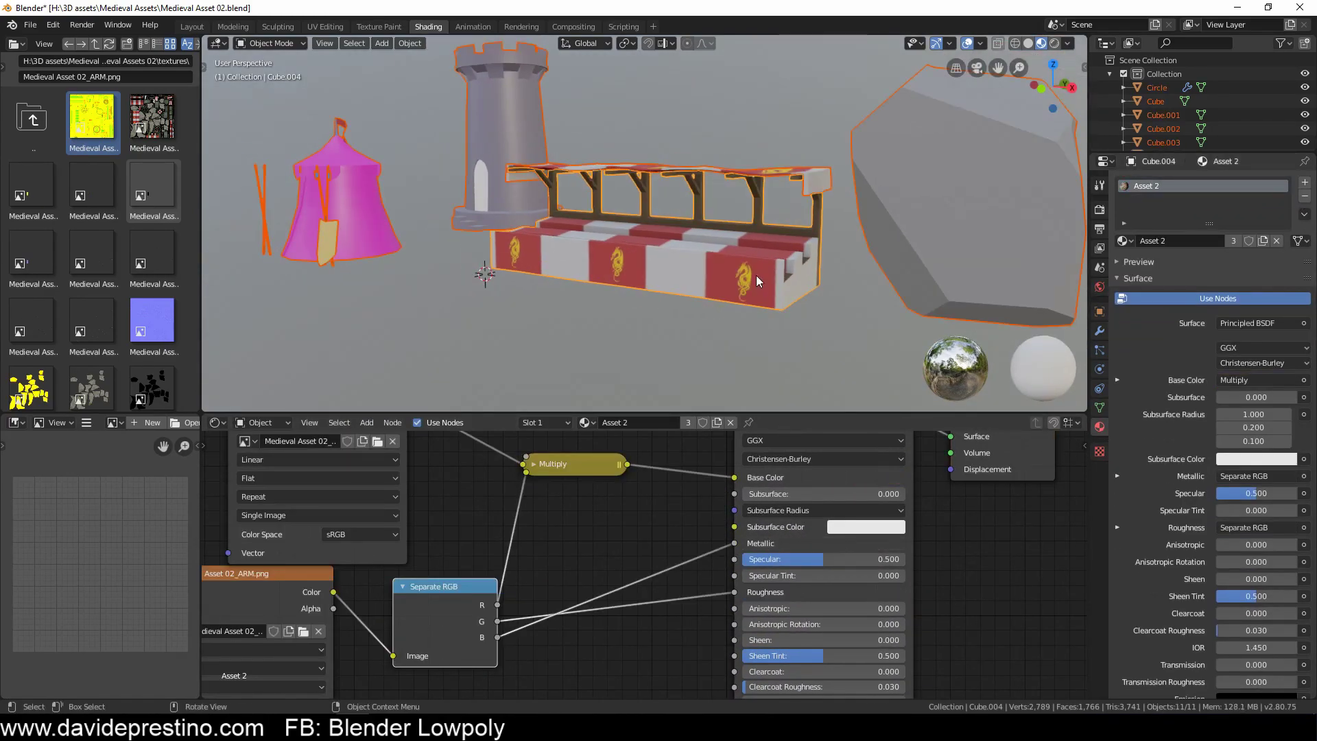
pyautogui.press('a')
pyautogui.moveTo(438, 279); pyautogui.dragTo(752, 332, button='middle')
pyautogui.scroll(3, 752, 332)
pyautogui.scroll(-3, 736, 258)
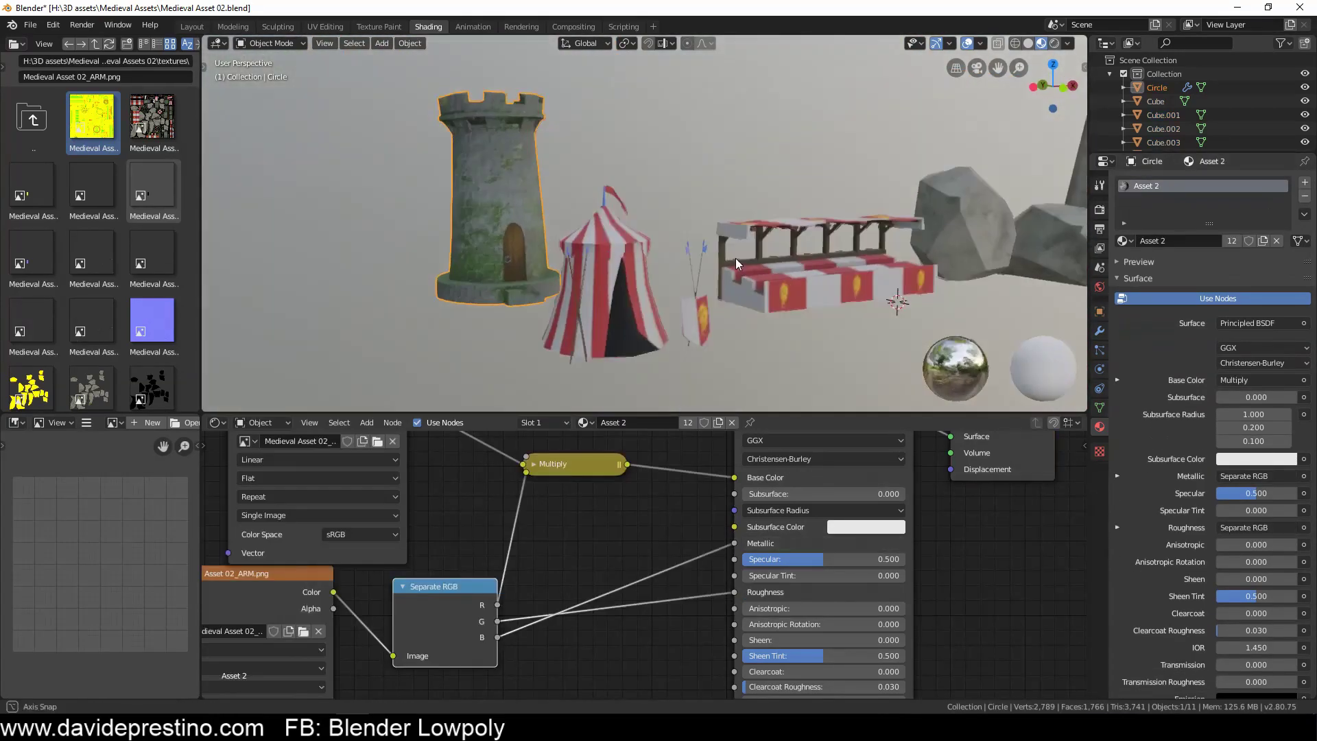
# Step: Give the spear back its metal material
pyautogui.click(736, 258)
pyautogui.scroll(4, 662, 295)
pyautogui.scroll(-4, 661, 295)
pyautogui.click(1277, 241)
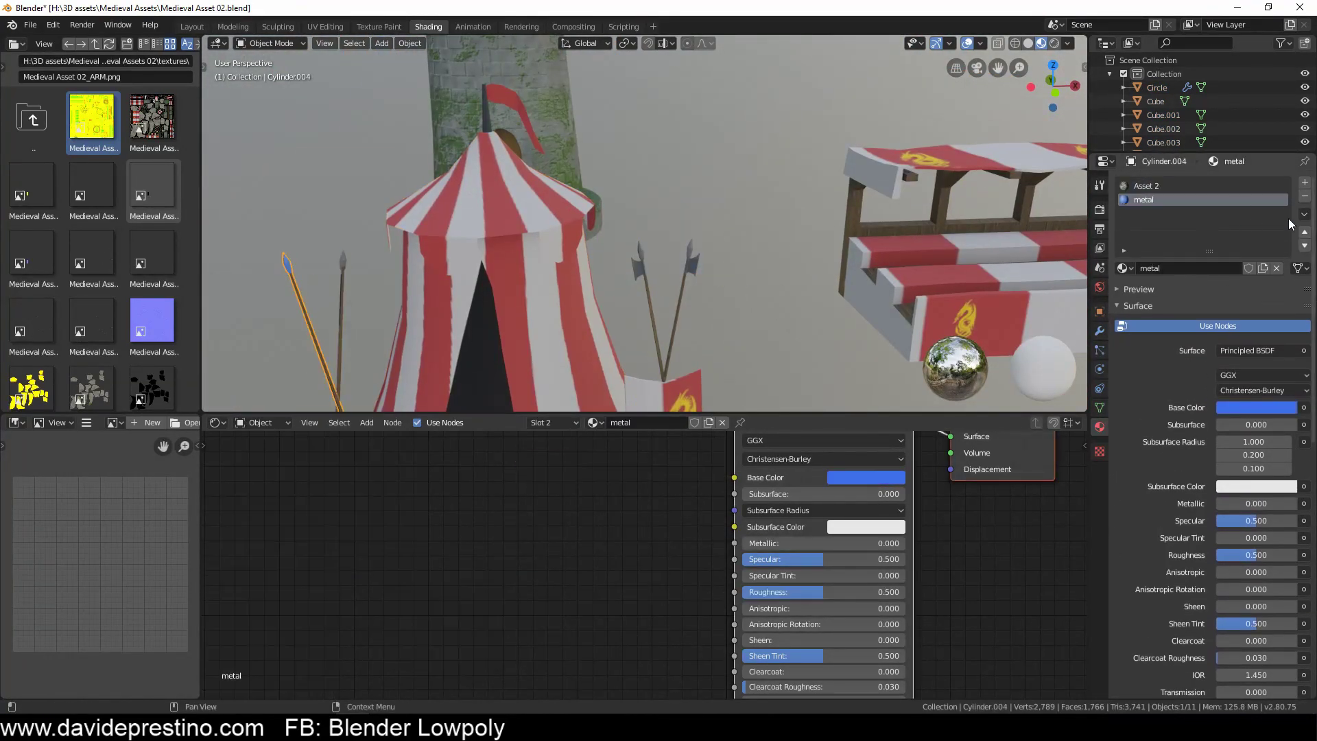
pyautogui.scroll(-2, 480, 240)
pyautogui.click(354, 240)
pyautogui.scroll(3, 838, 298)
pyautogui.scroll(2, 838, 298)
# Step: Frame the tall rock in UV Editing with textured viewport shading
pyautogui.click(617, 274)
pyautogui.click(325, 26)
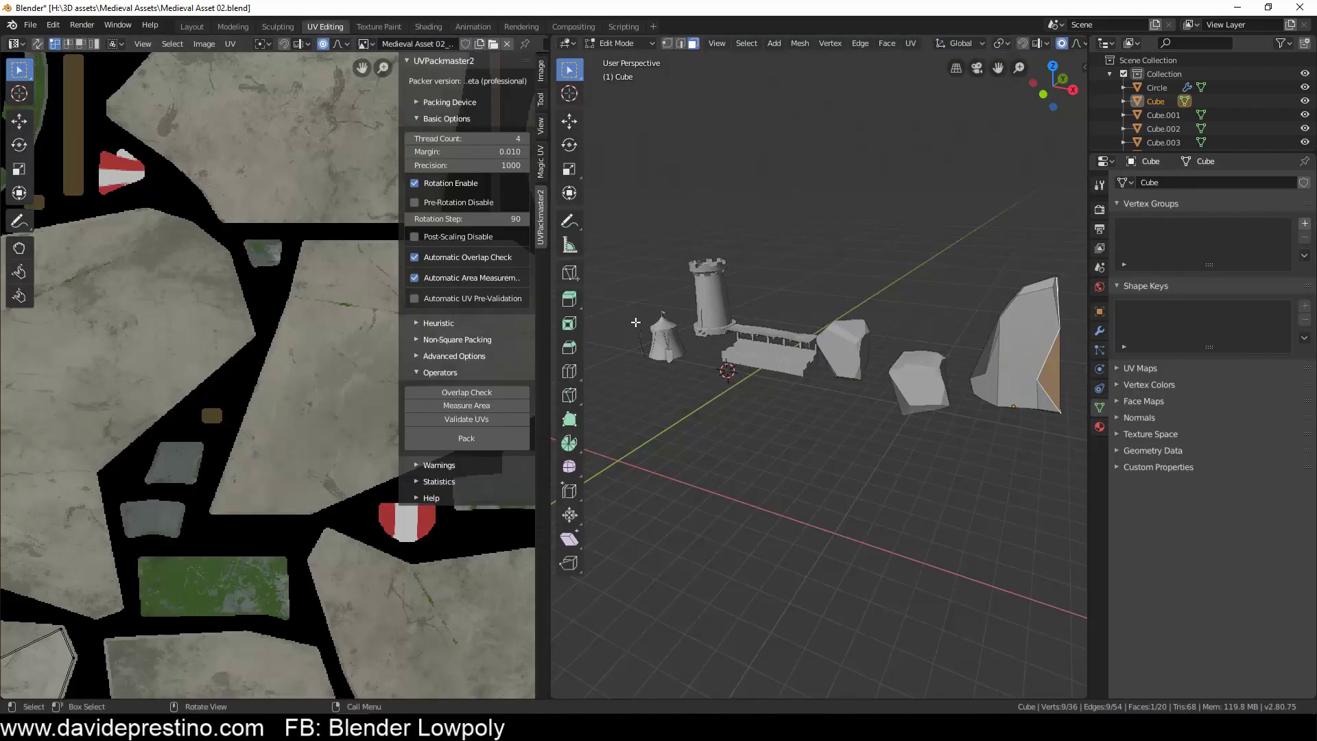
pyautogui.scroll(-2, 210, 358)
pyautogui.scroll(-2, 210, 358)
pyautogui.press('KP_Decimal')
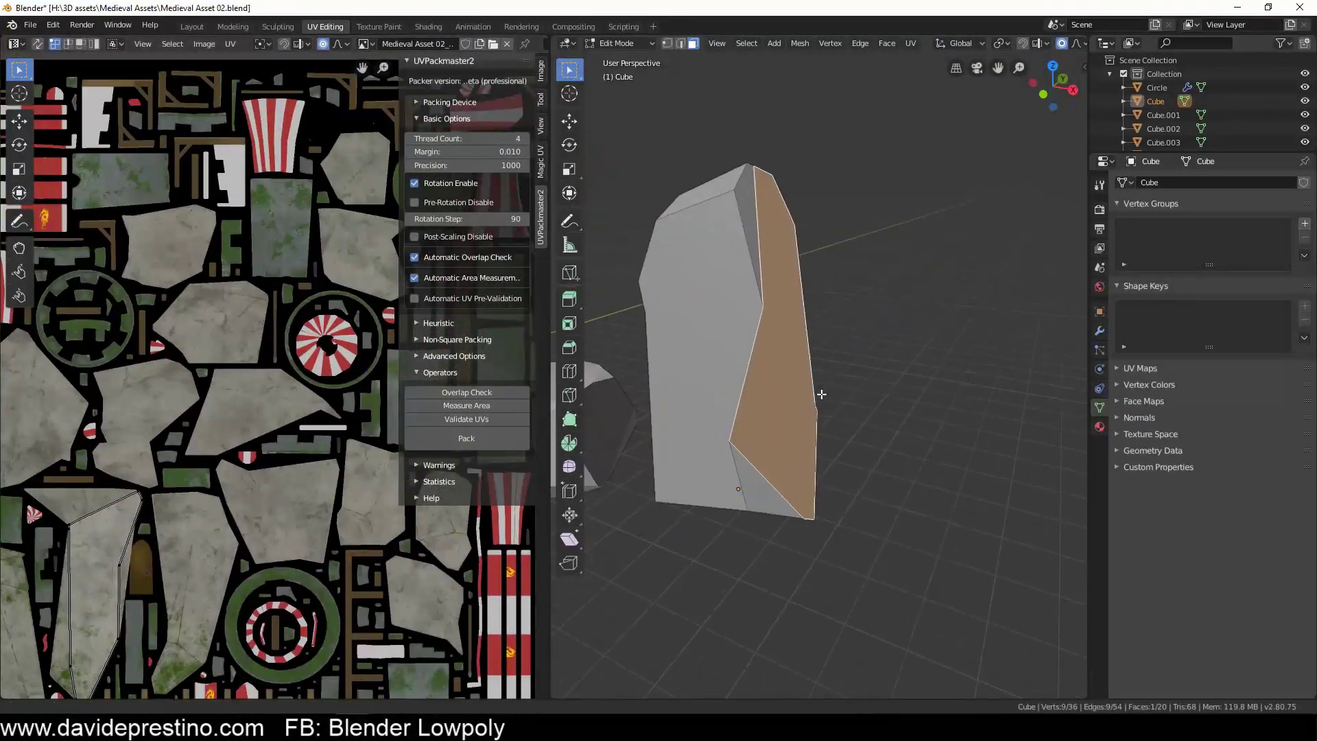
pyautogui.scroll(-2, 933, 43)
pyautogui.click(1082, 43)
pyautogui.moveTo(755, 308); pyautogui.dragTo(864, 288, button='middle')
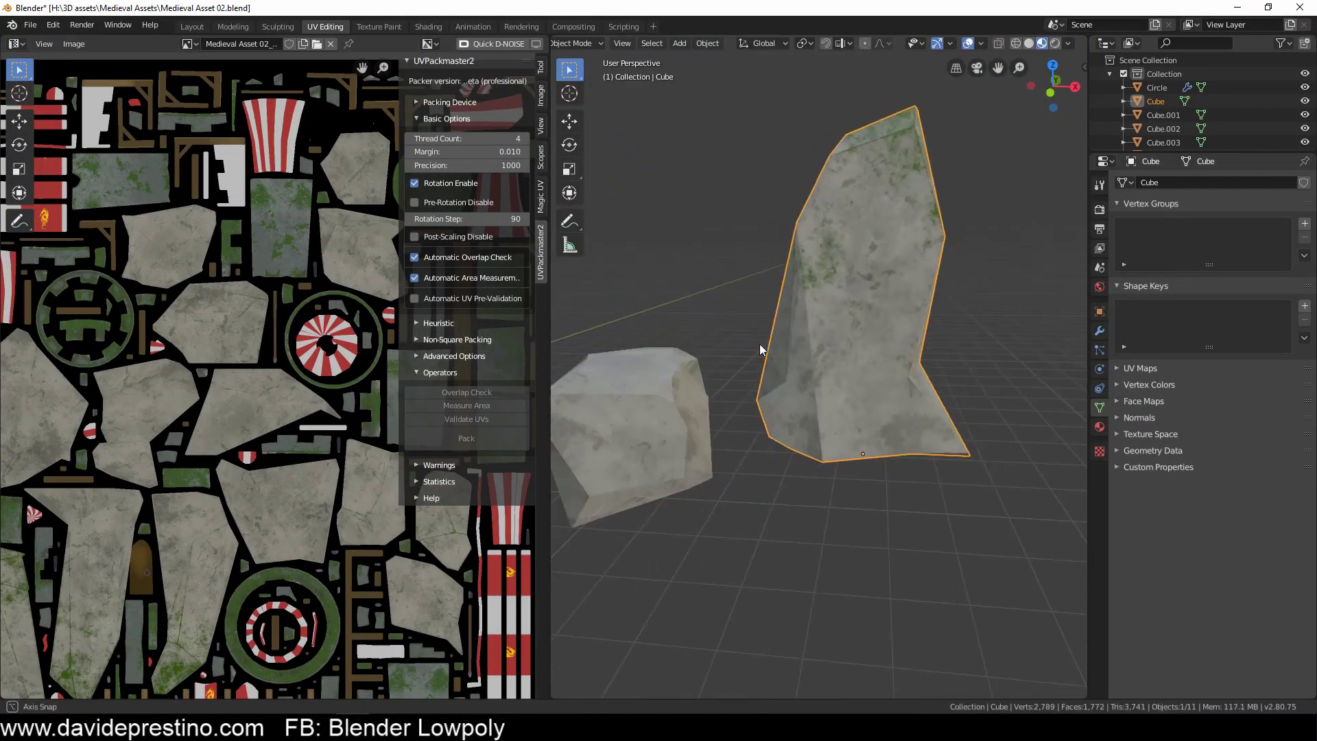
# Step: Triangulate a large face of the rock and return to object mode
pyautogui.click(905, 373)
pyautogui.scroll(-4, 904, 373)
pyautogui.moveTo(905, 372); pyautogui.dragTo(982, 391, button='middle')
pyautogui.hotkey('ctrl', 't')
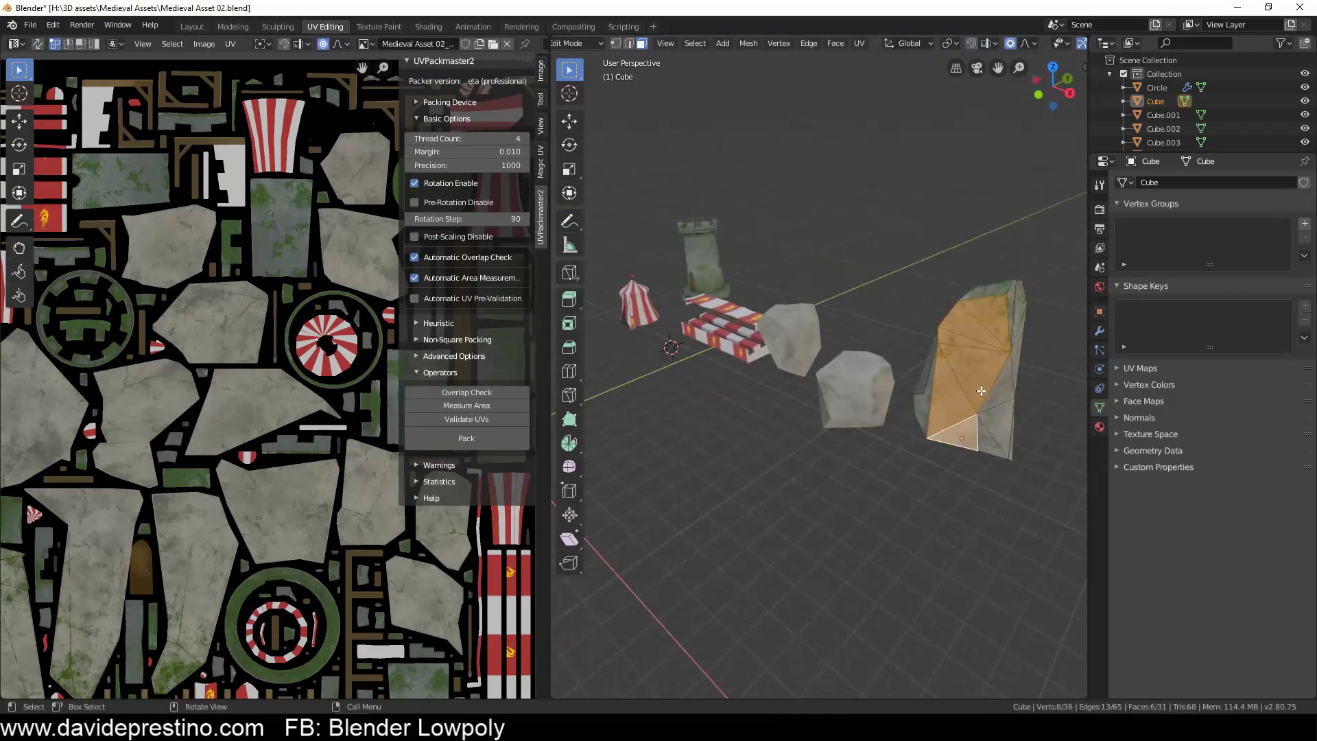
pyautogui.press('Tab')
pyautogui.scroll(3, 967, 397)
pyautogui.moveTo(892, 385)
pyautogui.mouseDown(button='middle')
pyautogui.moveTo(721, 371)
pyautogui.moveTo(789, 411)
pyautogui.moveTo(686, 405)
pyautogui.mouseUp(button='middle')
# Step: Frame the tent in the view and expand the Outliner to list every object
pyautogui.click(773, 371)
pyautogui.click(645, 322)
pyautogui.press('KP_Decimal')
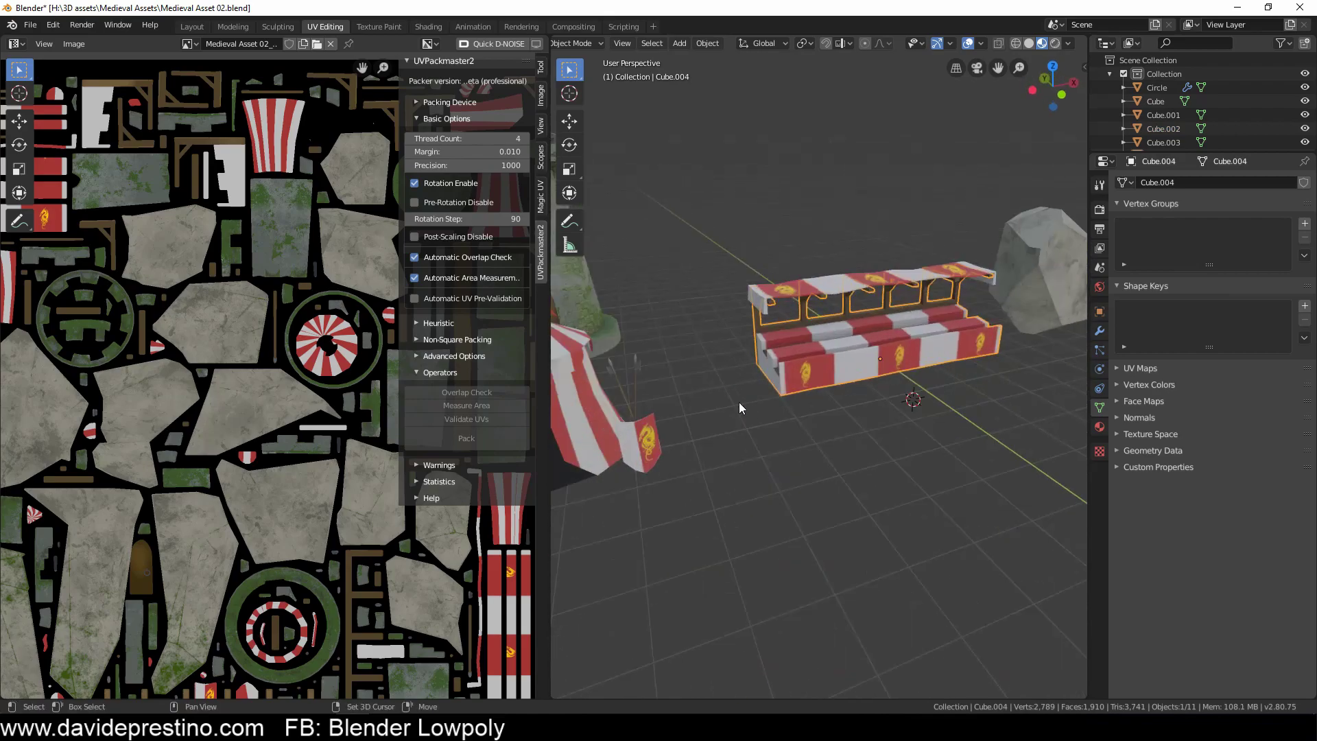
pyautogui.scroll(-5, 670, 434)
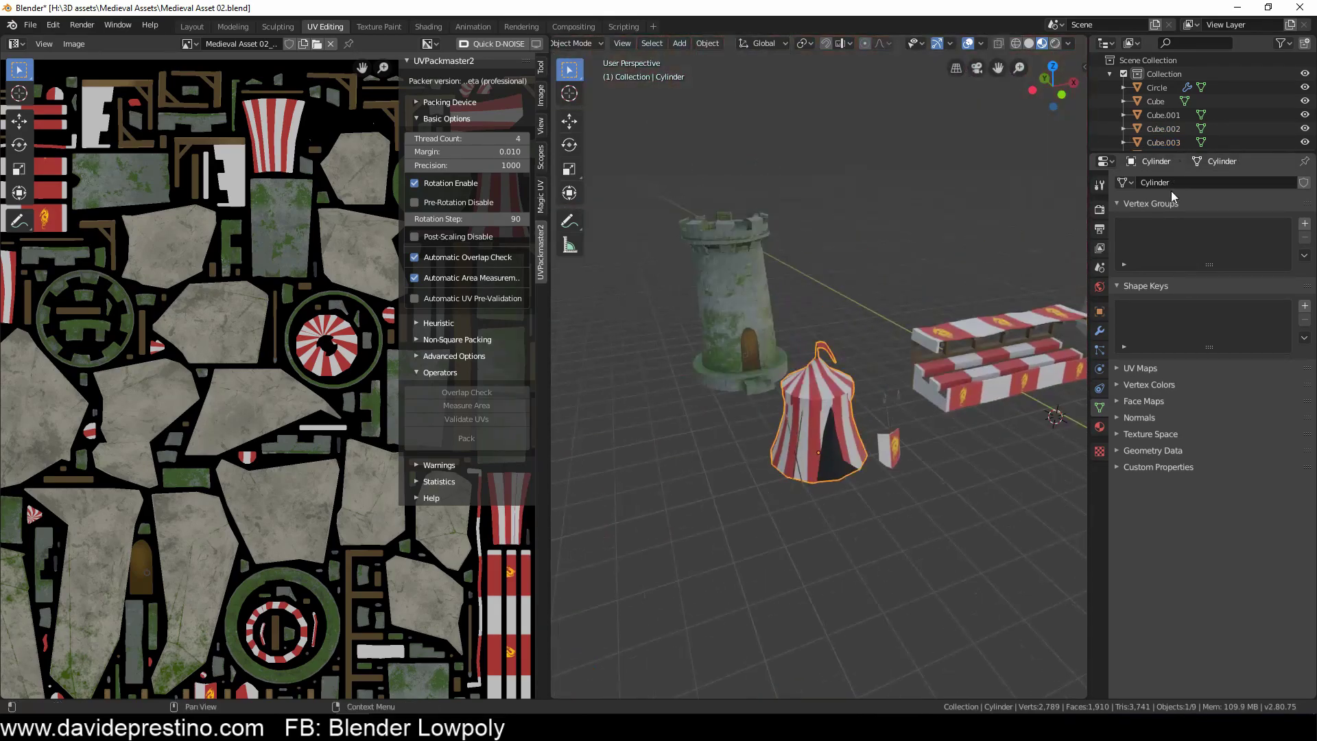
pyautogui.moveTo(1200, 153); pyautogui.dragTo(1201, 425)
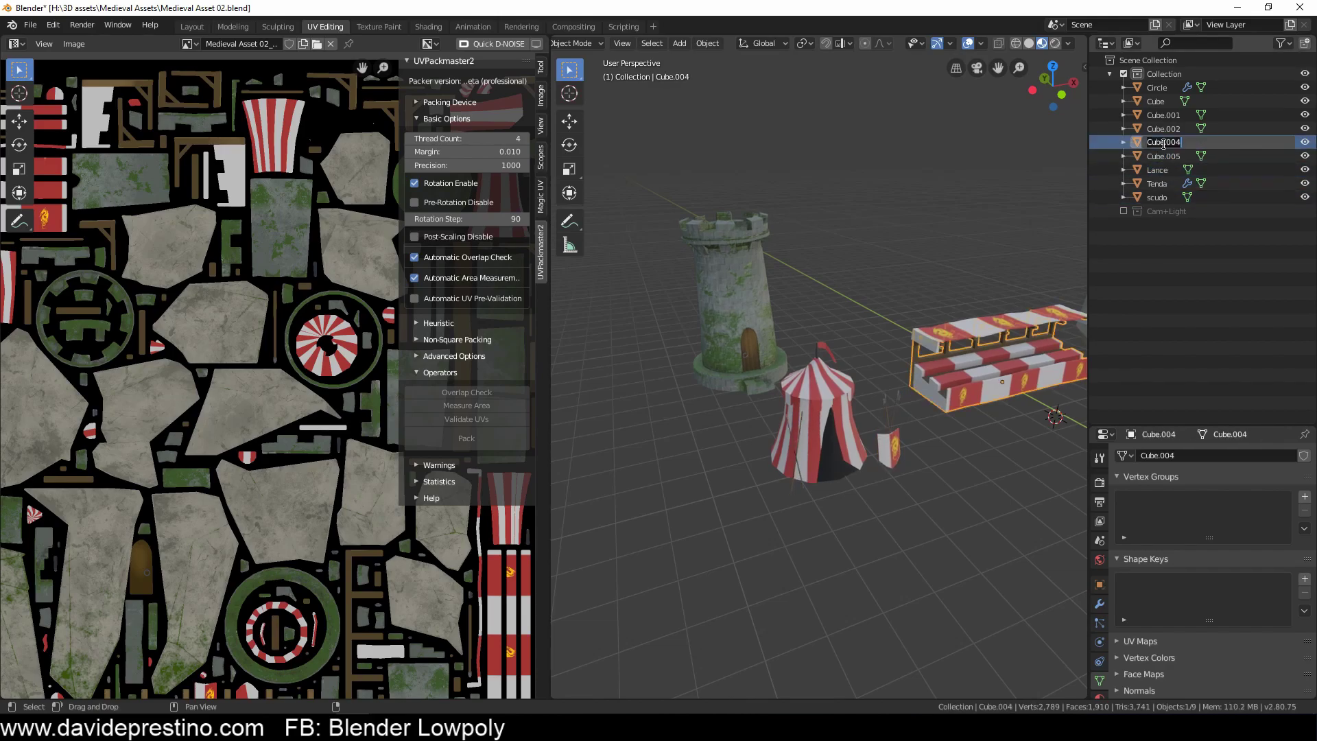
# Step: Rename the Circle object to Torre in the Outliner
pyautogui.write('Torre')
pyautogui.press('Return')
pyautogui.click(995, 364)
pyautogui.press('KP_Decimal')
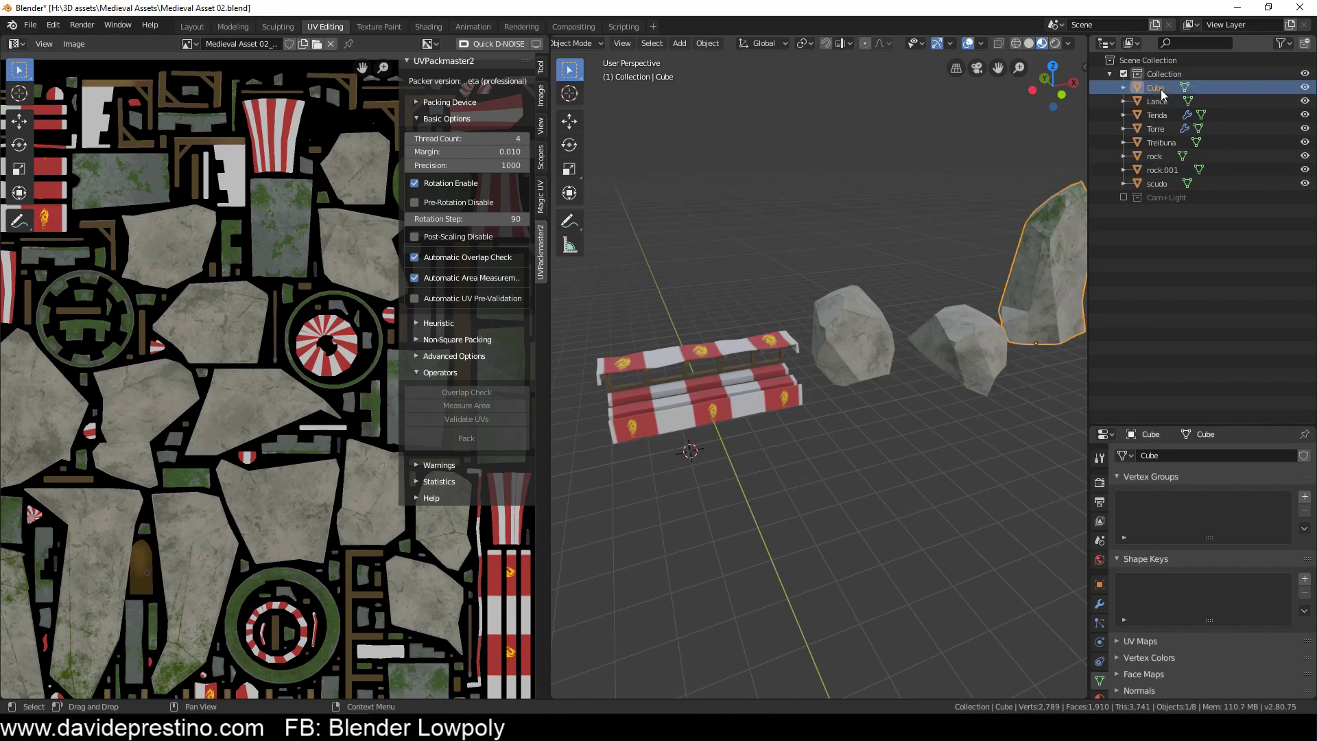
pyautogui.scroll(-3, 817, 343)
pyautogui.click(233, 26)
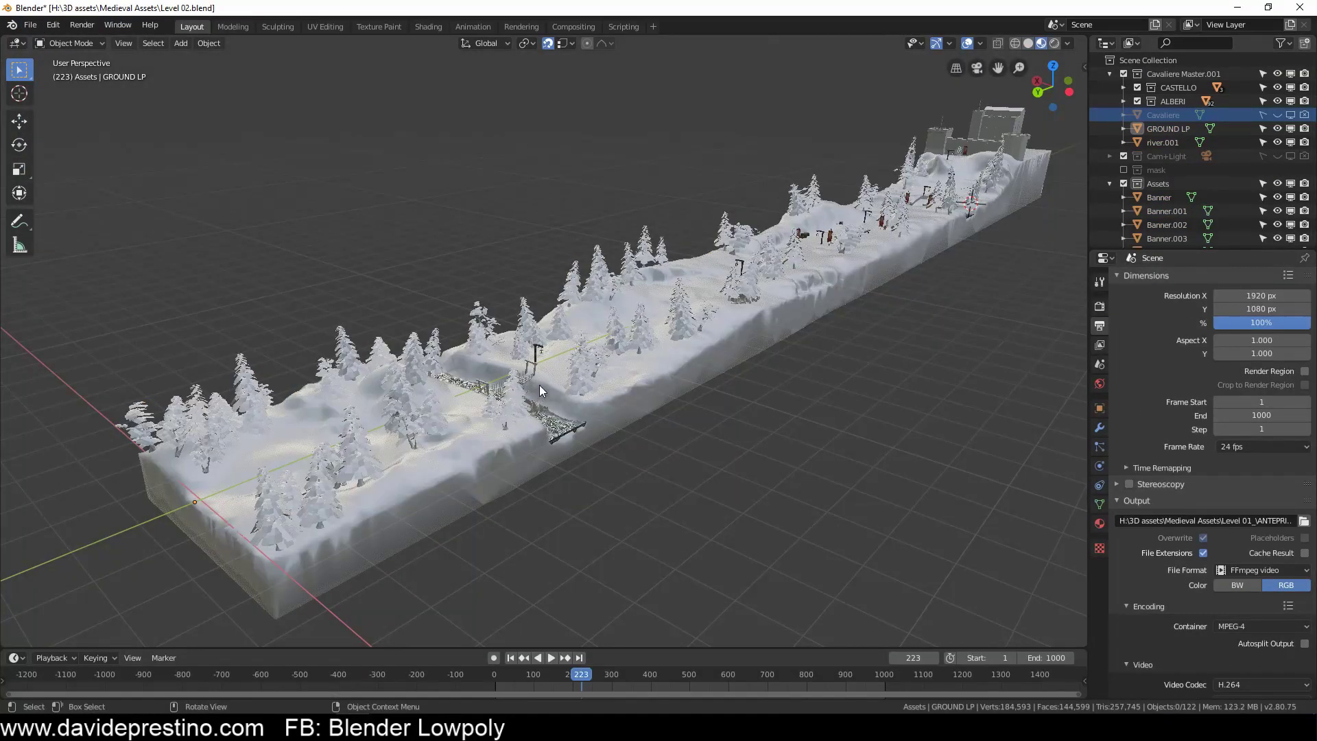
# Step: Append the asset objects from Medieval Asset 02.blend into the Level 02 scene
pyautogui.click(72, 176)
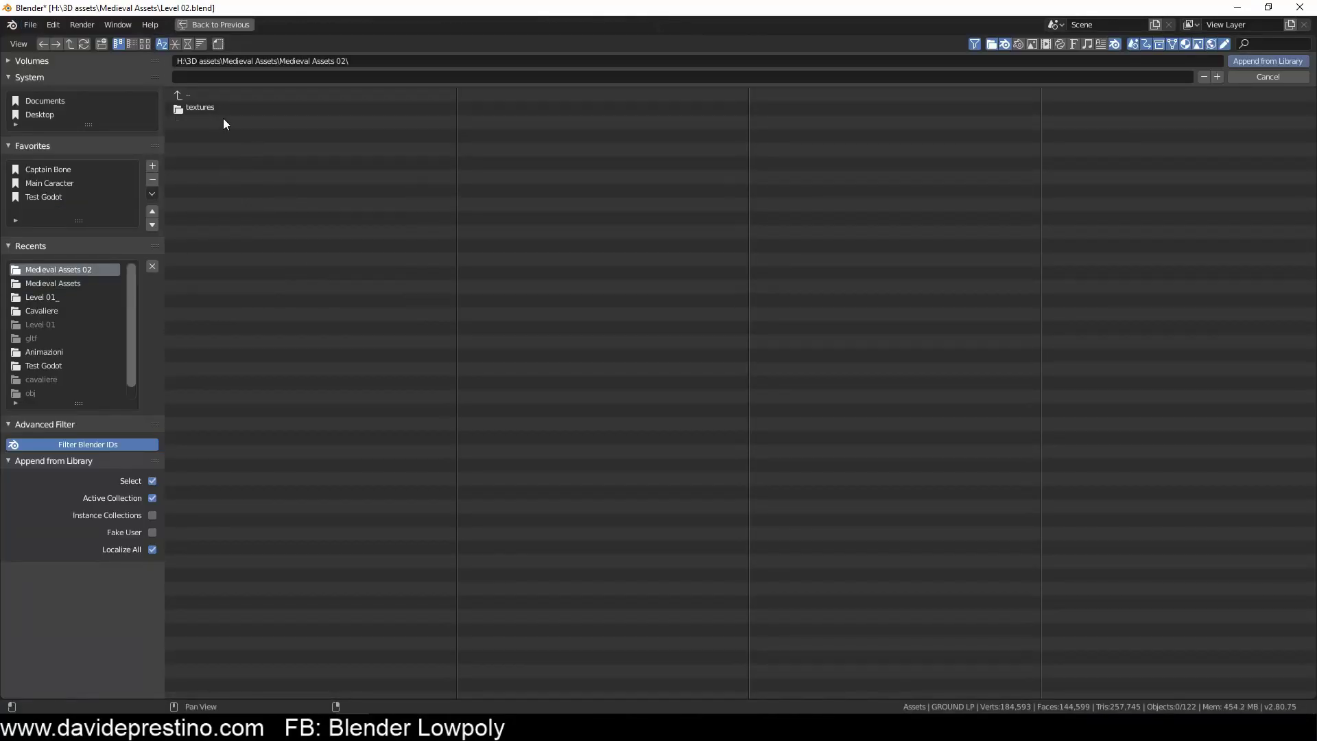
pyautogui.click(224, 217)
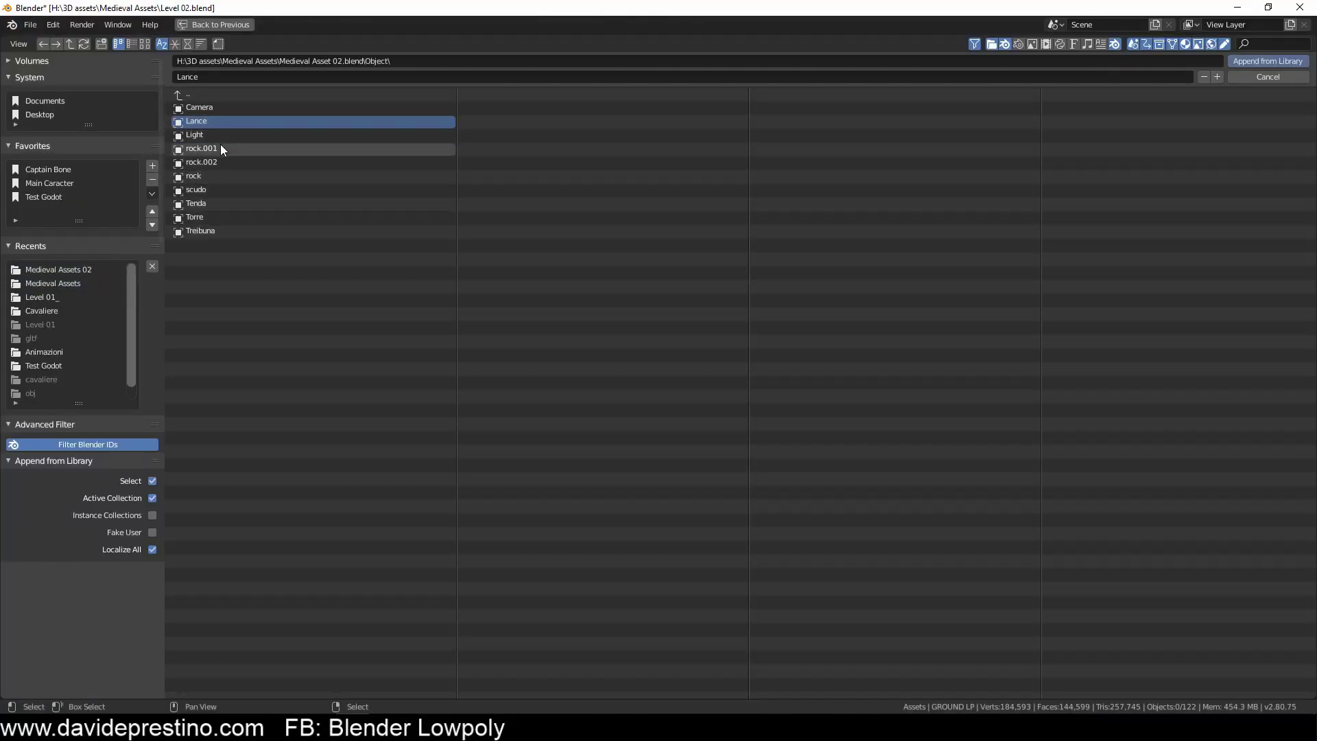
pyautogui.press('Return')
pyautogui.moveTo(254, 389); pyautogui.dragTo(838, 380, button='middle')
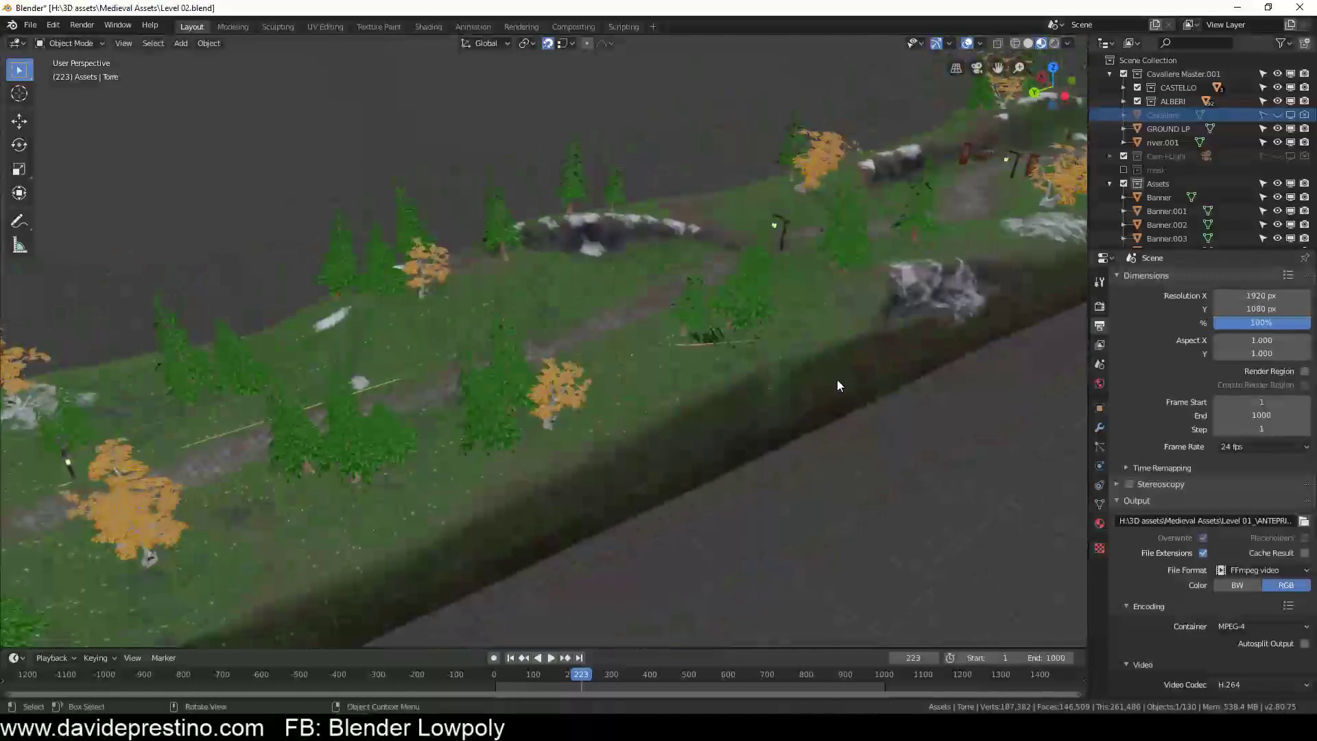
# Step: Snap the Torre tower to the 3D cursor and raise it to the right height
pyautogui.click(690, 129)
pyautogui.press('KP_Decimal')
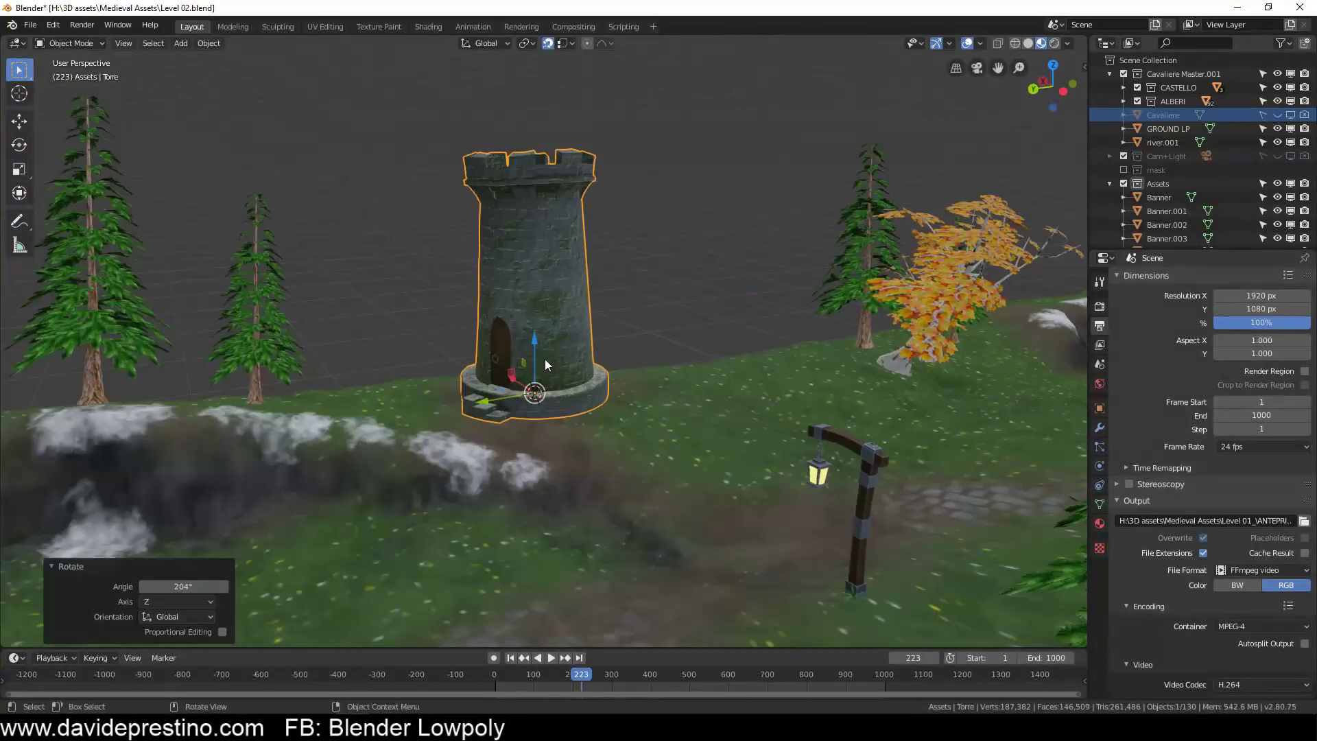
pyautogui.rightClick(538, 346)
pyautogui.scroll(5, 537, 346)
pyautogui.press('g')
pyautogui.press('z')
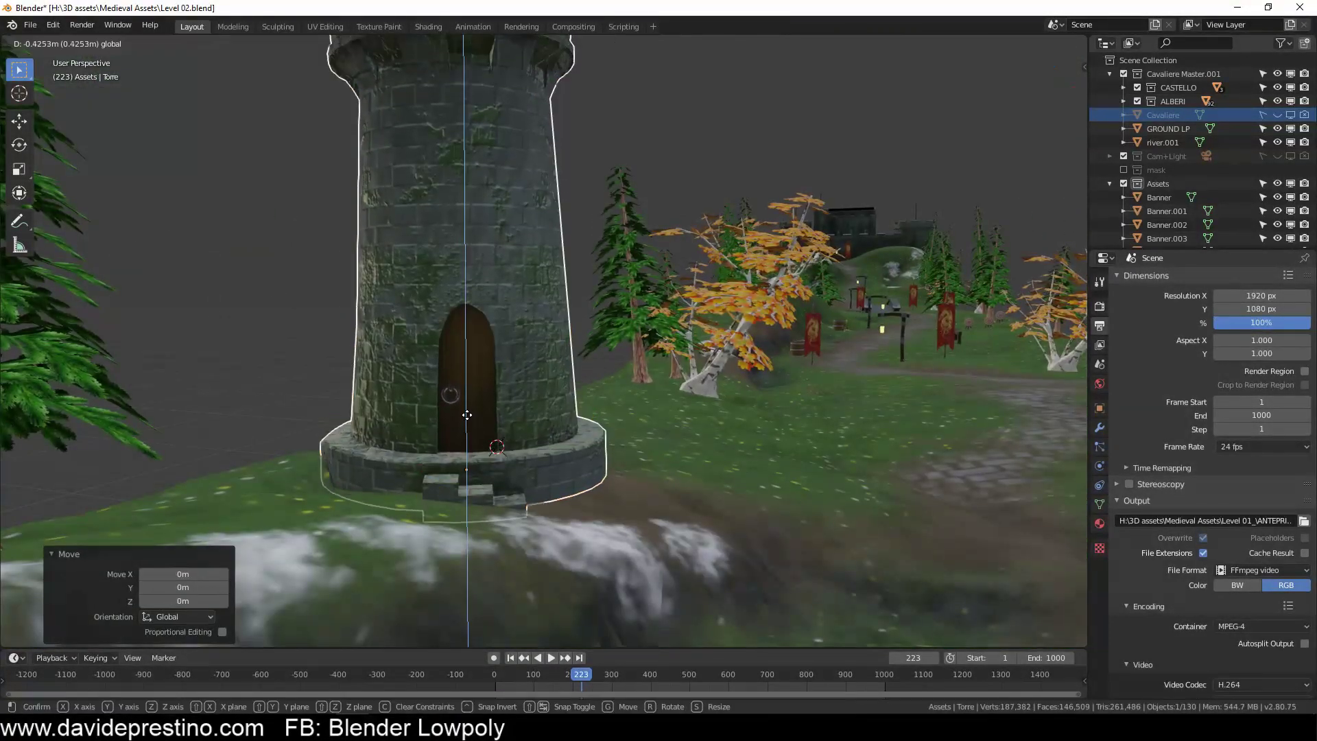
pyautogui.click(467, 424)
# Step: Snap the Treibuna stand to the 3D cursor and move it vertically into place
pyautogui.moveTo(467, 424); pyautogui.dragTo(648, 470, button='middle')
pyautogui.scroll(-5, 647, 469)
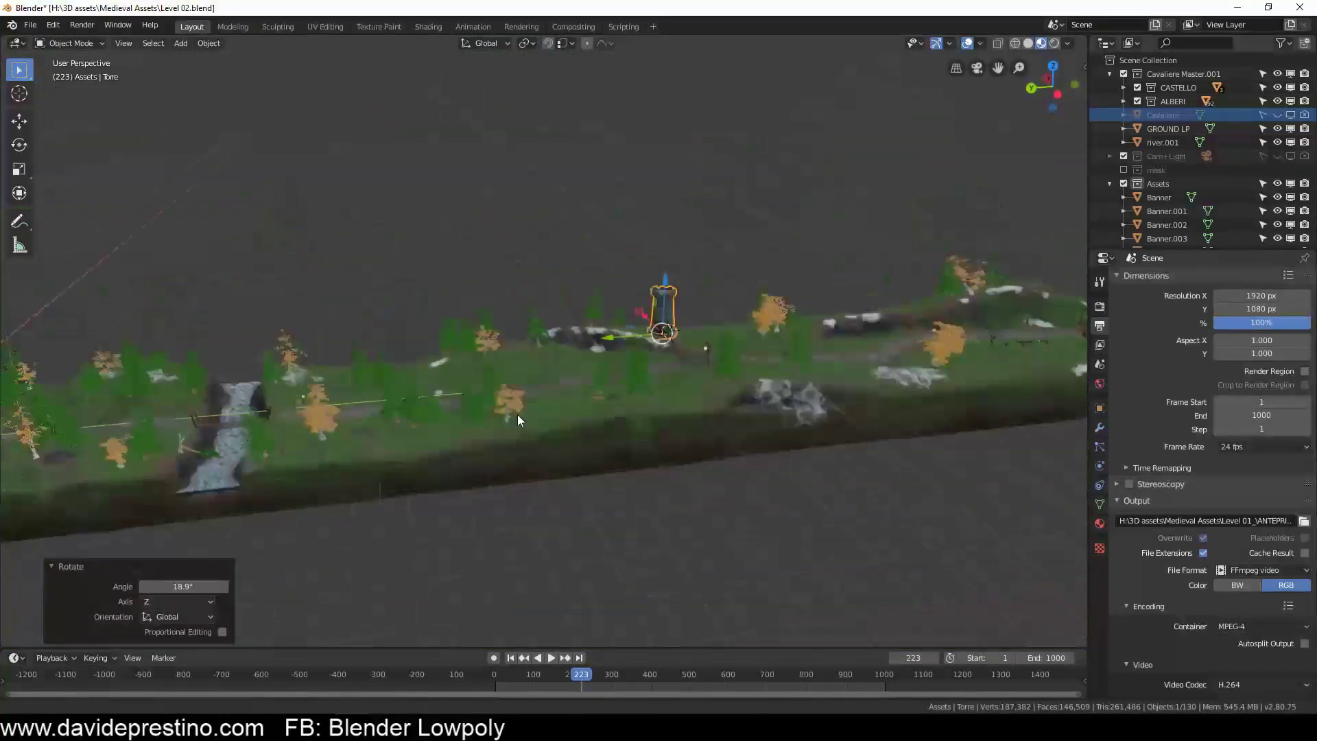
pyautogui.moveTo(518, 414); pyautogui.dragTo(546, 454, button='middle')
pyautogui.scroll(5, 546, 455)
pyautogui.click(456, 395)
pyautogui.press('KP_Decimal')
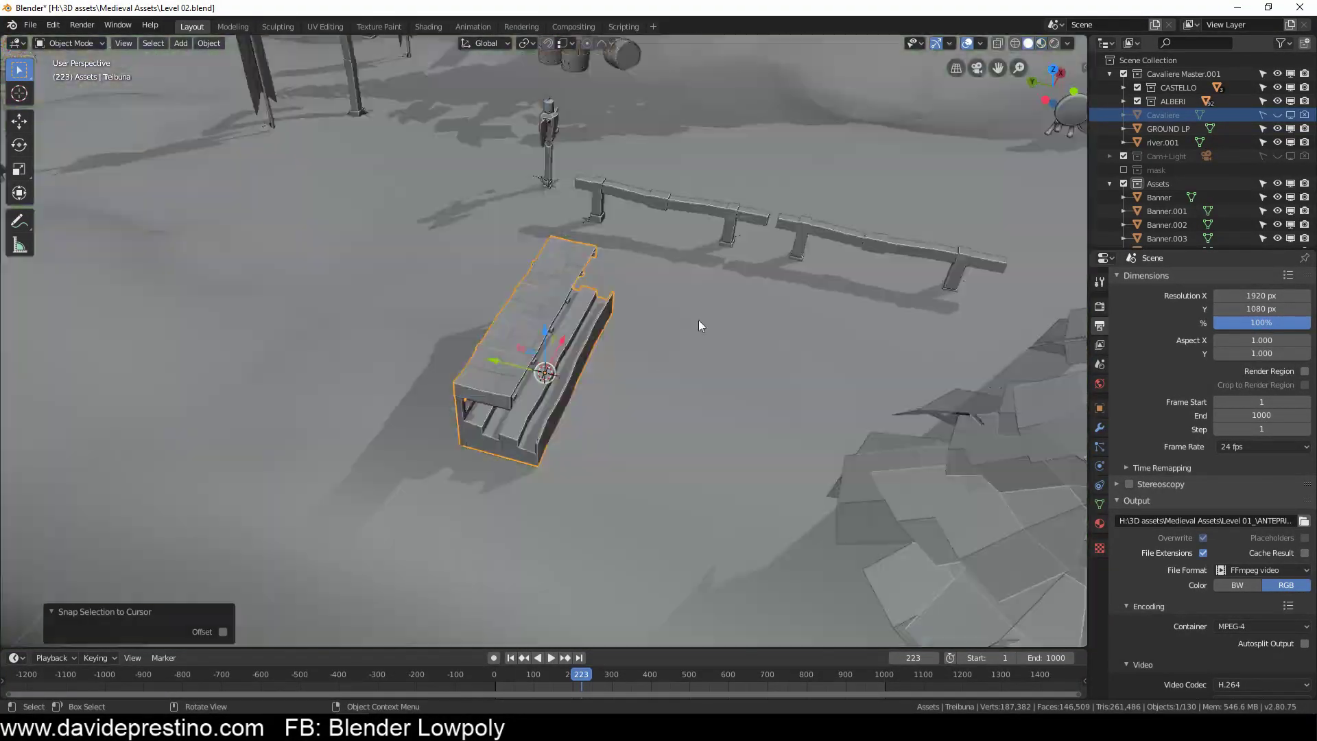
pyautogui.press('g')
pyautogui.click(508, 342)
pyautogui.press('g')
pyautogui.press('z')
# Step: Scale the Treibuna stand to fit the level
pyautogui.moveTo(509, 341)
pyautogui.mouseDown(button='middle')
pyautogui.moveTo(507, 372)
pyautogui.moveTo(582, 345)
pyautogui.mouseUp(button='middle')
pyautogui.scroll(-4, 582, 345)
pyautogui.moveTo(395, 361); pyautogui.dragTo(834, 336, button='middle')
pyautogui.scroll(3, 834, 336)
pyautogui.press('s')
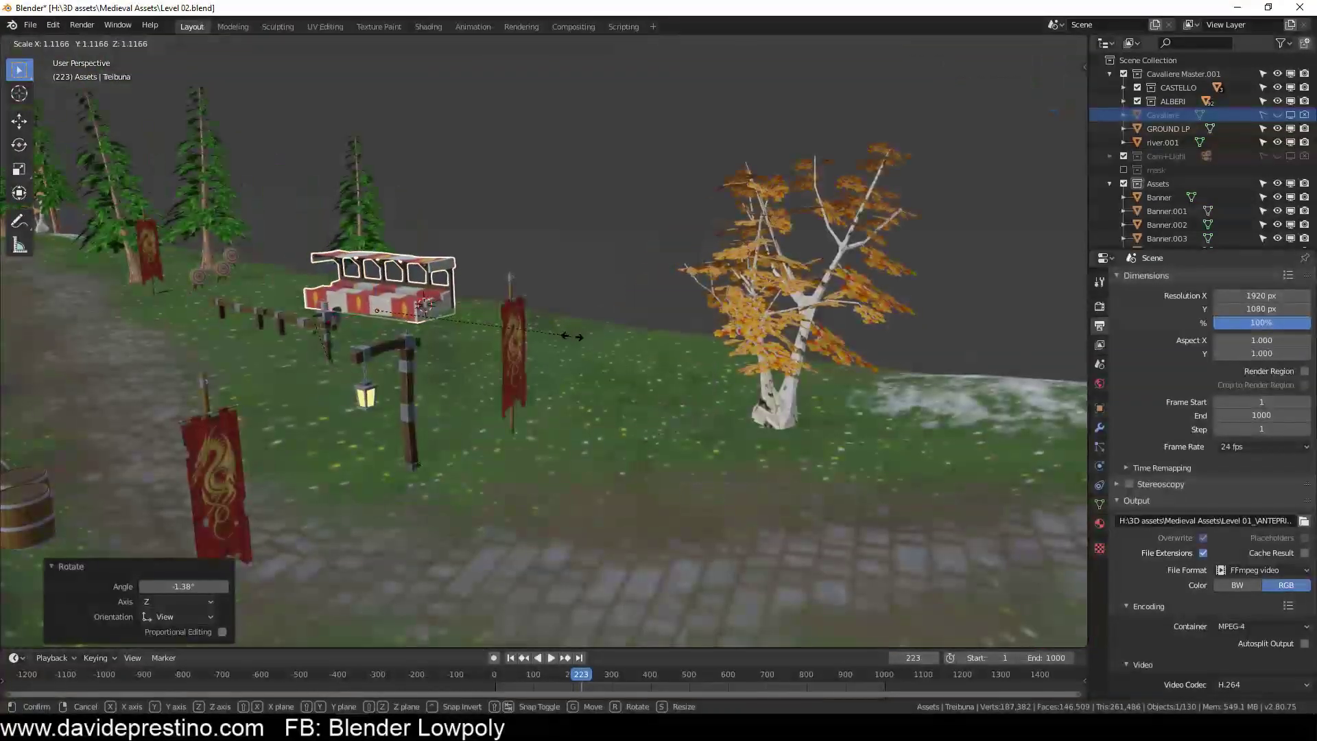
pyautogui.click(412, 357)
pyautogui.moveTo(411, 357)
pyautogui.mouseDown(button='middle')
pyautogui.moveTo(349, 396)
pyautogui.moveTo(421, 431)
pyautogui.moveTo(594, 414)
pyautogui.moveTo(537, 517)
pyautogui.moveTo(777, 426)
pyautogui.moveTo(364, 461)
pyautogui.mouseUp(button='middle')
pyautogui.scroll(3, 451, 394)
# Step: Rotate the Tenda tent about the vertical axis
pyautogui.click(525, 422)
pyautogui.press('r')
pyautogui.click(598, 450)
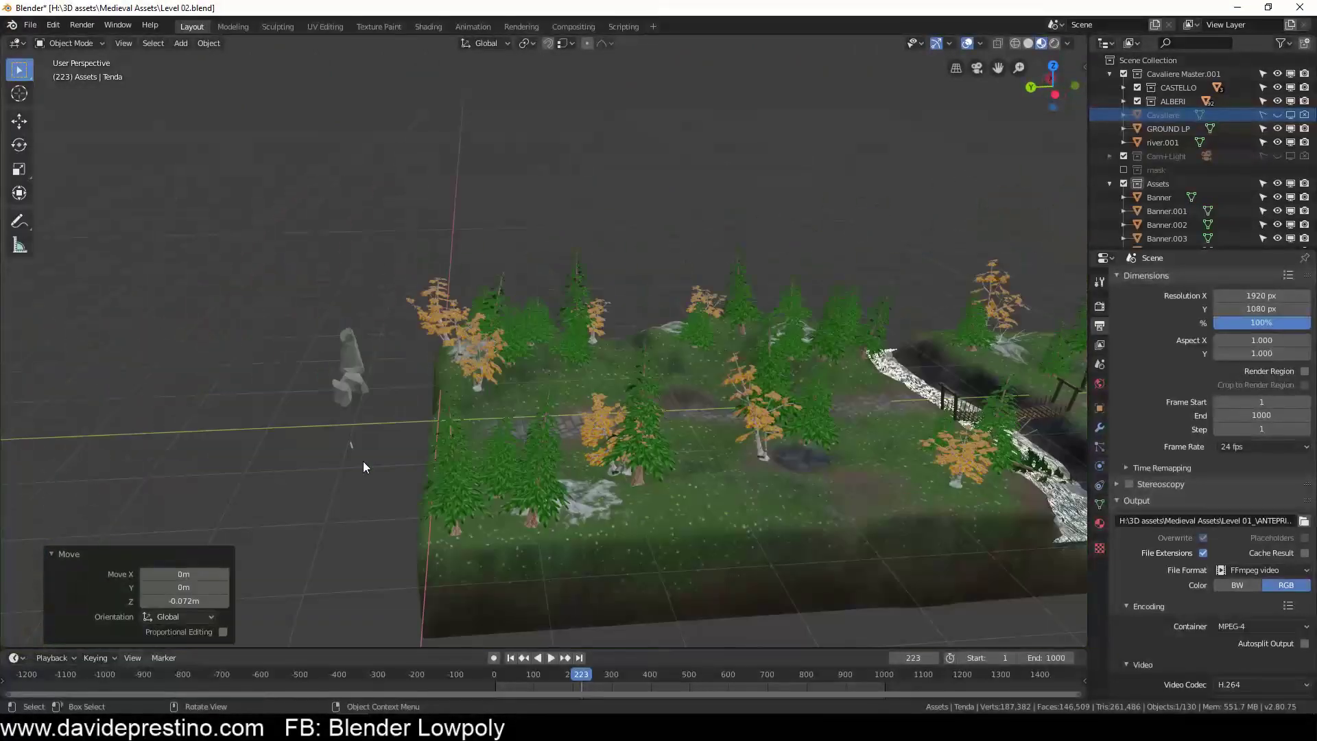
# Step: Raise the Lance and the scudo shield together along Z
pyautogui.click(363, 461)
pyautogui.scroll(5, 627, 348)
pyautogui.scroll(-5, 628, 348)
pyautogui.moveTo(265, 367); pyautogui.dragTo(377, 291, button='middle')
pyautogui.keyDown('shift'); pyautogui.click(377, 291); pyautogui.keyUp('shift')
pyautogui.press('g')
pyautogui.press('z')
pyautogui.click(469, 355)
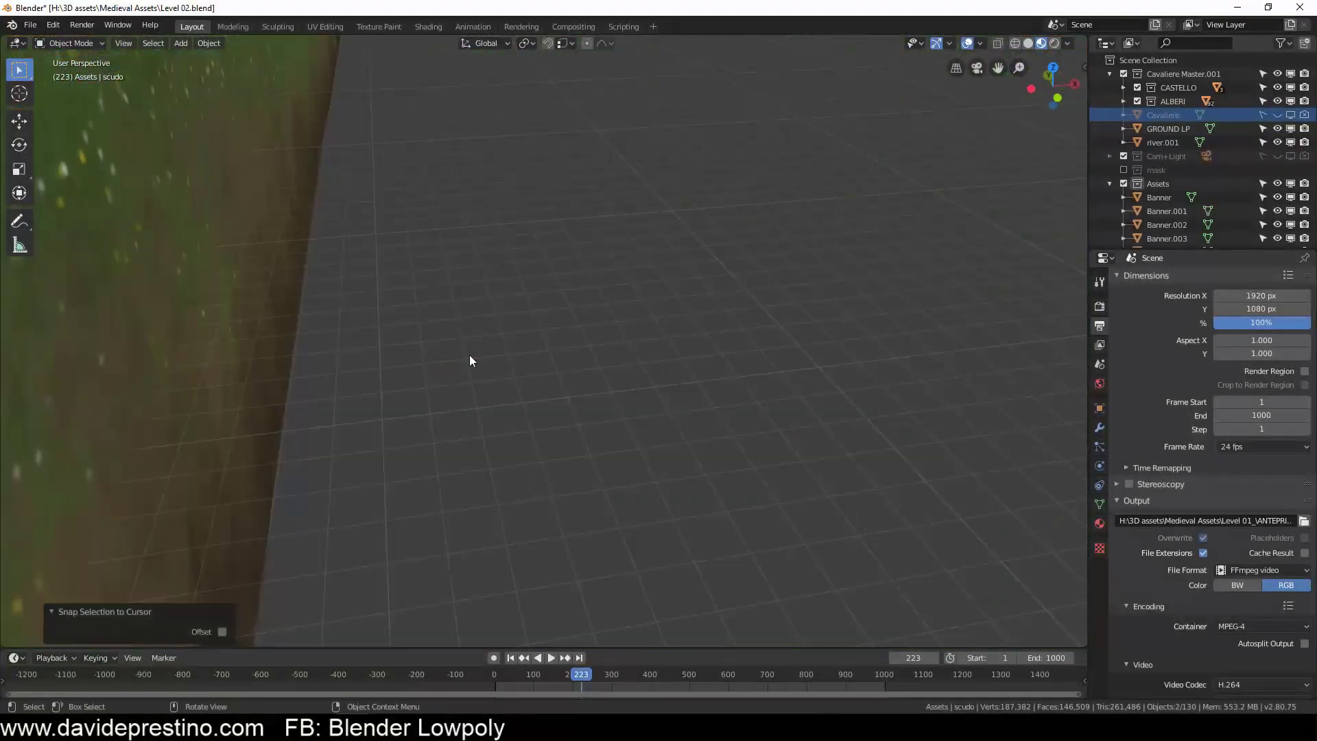
pyautogui.moveTo(469, 355)
pyautogui.mouseDown(button='middle')
pyautogui.moveTo(545, 309)
pyautogui.moveTo(289, 369)
pyautogui.moveTo(554, 381)
pyautogui.moveTo(257, 388)
pyautogui.mouseUp(button='middle')
# Step: Duplicate the shield and slide the copy along the X axis
pyautogui.click(546, 309)
pyautogui.hotkey('shift', 's')
pyautogui.hotkey('shift', 'd')
pyautogui.press('Escape')
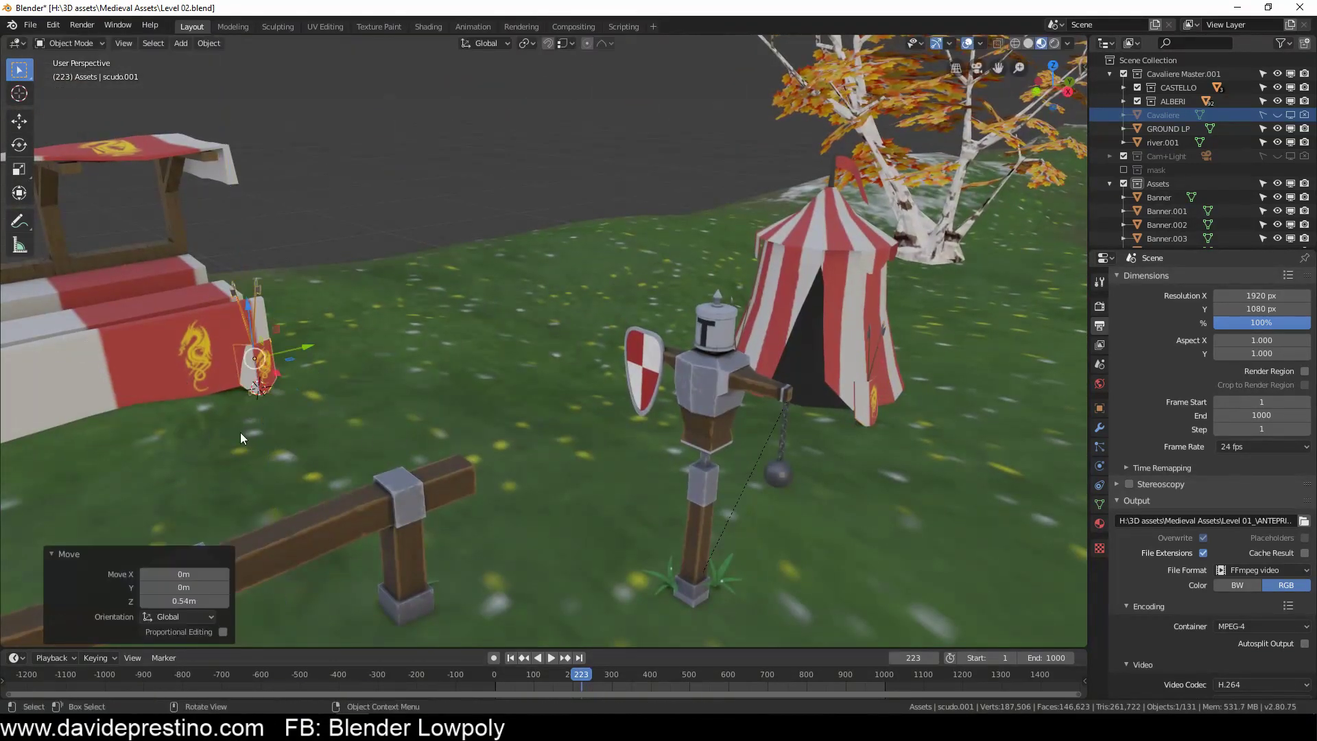
pyautogui.press('g')
pyautogui.press('x')
pyautogui.click(576, 391)
pyautogui.moveTo(577, 391); pyautogui.dragTo(335, 406, button='middle')
pyautogui.scroll(-10, 335, 406)
pyautogui.moveTo(738, 484)
pyautogui.mouseDown(button='middle')
pyautogui.moveTo(475, 381)
pyautogui.moveTo(553, 312)
pyautogui.mouseUp(button='middle')
pyautogui.scroll(5, 494, 487)
pyautogui.scroll(5, 494, 487)
# Step: Rotate and reposition two rocks in the river
pyautogui.click(602, 450)
pyautogui.press('r')
pyautogui.click(602, 451)
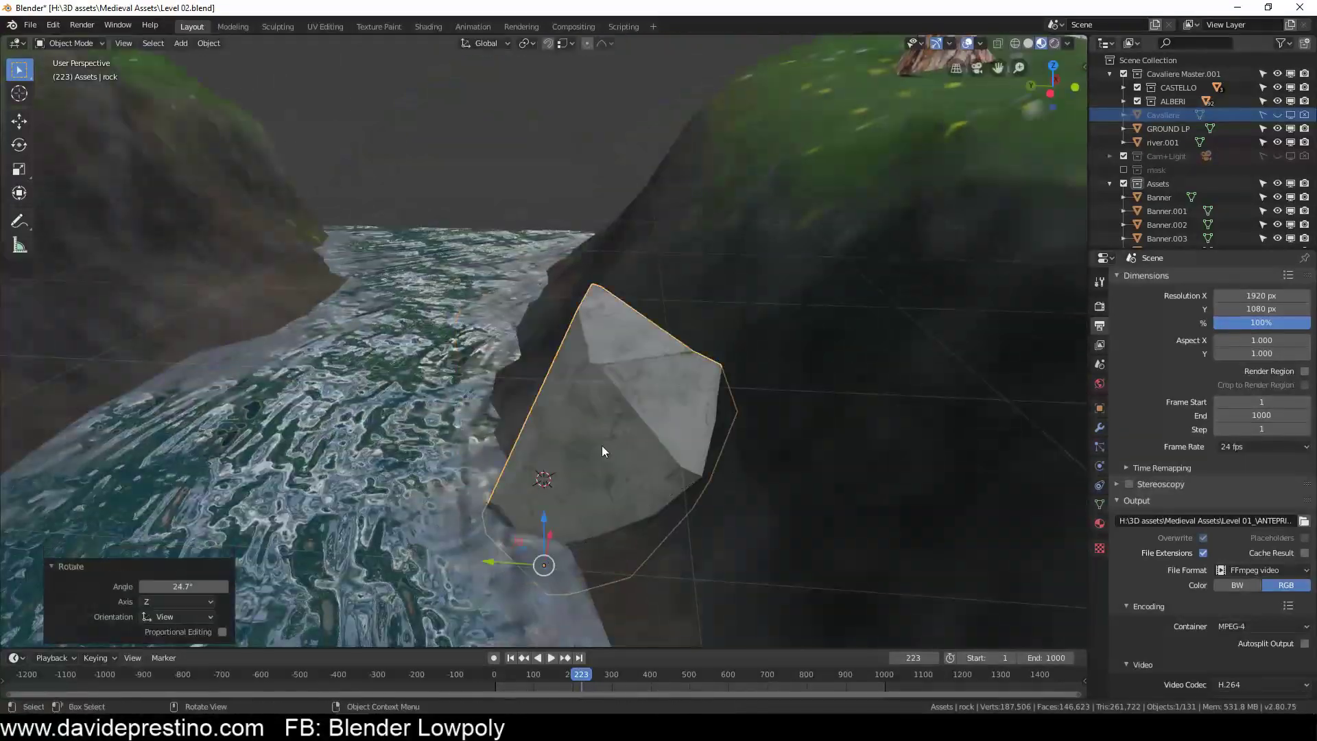
pyautogui.scroll(-10, 602, 451)
pyautogui.scroll(10, 261, 437)
pyautogui.click(554, 371)
pyautogui.press('g')
pyautogui.press('z')
pyautogui.press('r')
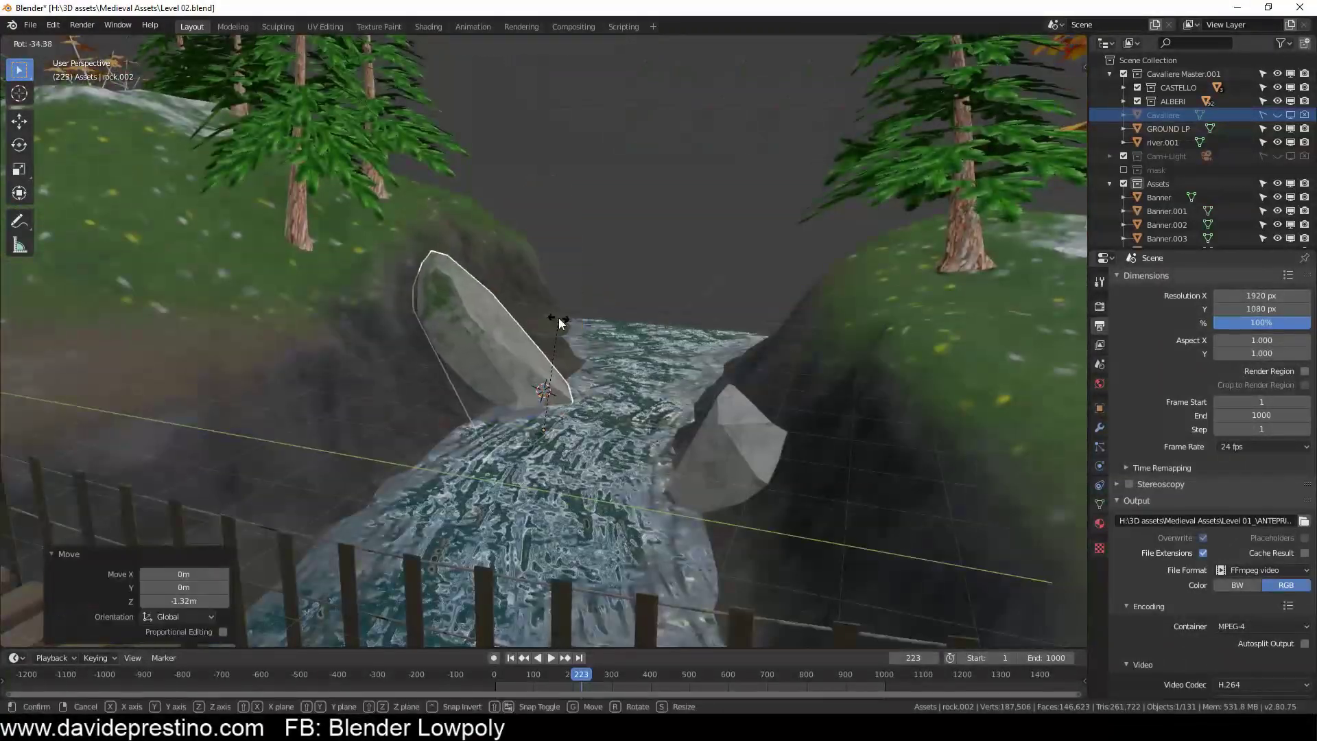
pyautogui.click(559, 322)
# Step: Sink the selected rock lower into the river water
pyautogui.scroll(-10, 324, 327)
pyautogui.scroll(10, 405, 406)
pyautogui.scroll(-3, 669, 343)
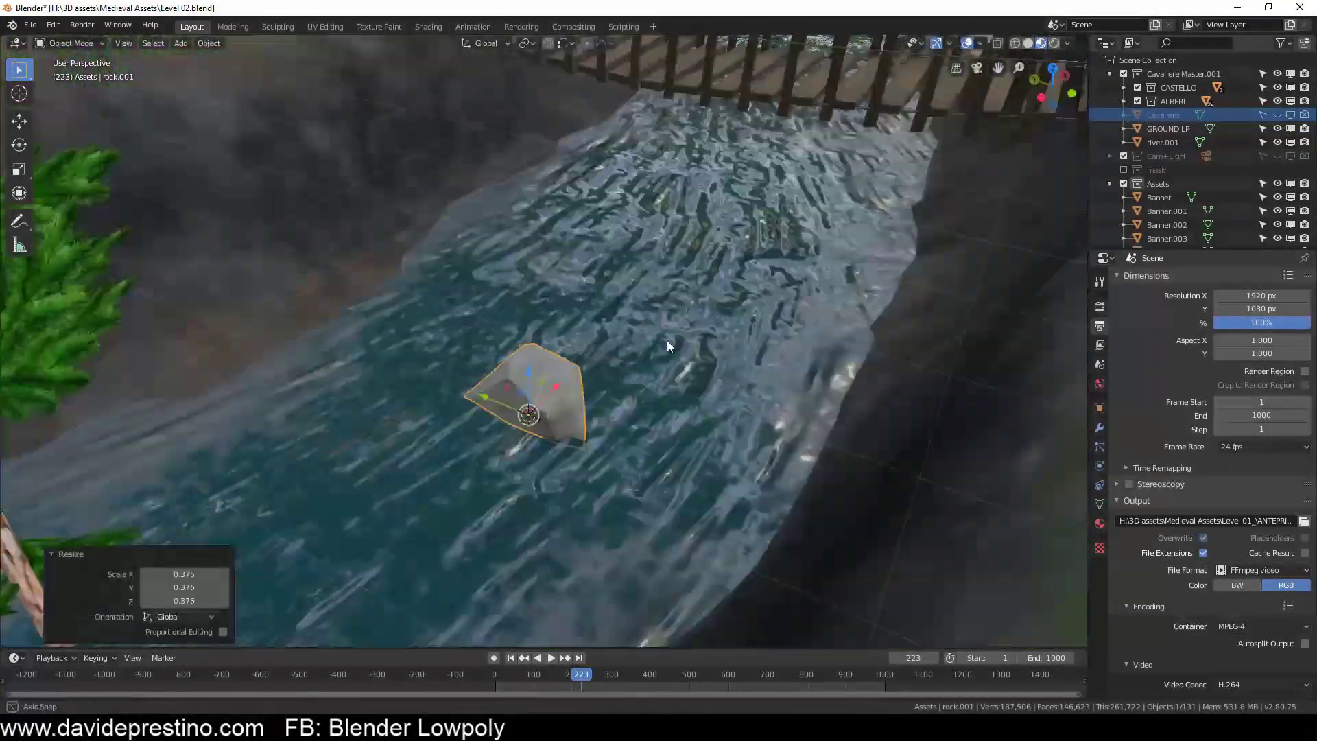
pyautogui.moveTo(668, 343); pyautogui.dragTo(754, 308, button='middle')
pyautogui.press('g')
pyautogui.press('z')
# Step: Duplicate a river rock, then place and rotate the copy
pyautogui.click(780, 393)
pyautogui.moveTo(830, 370); pyautogui.dragTo(503, 242, button='middle')
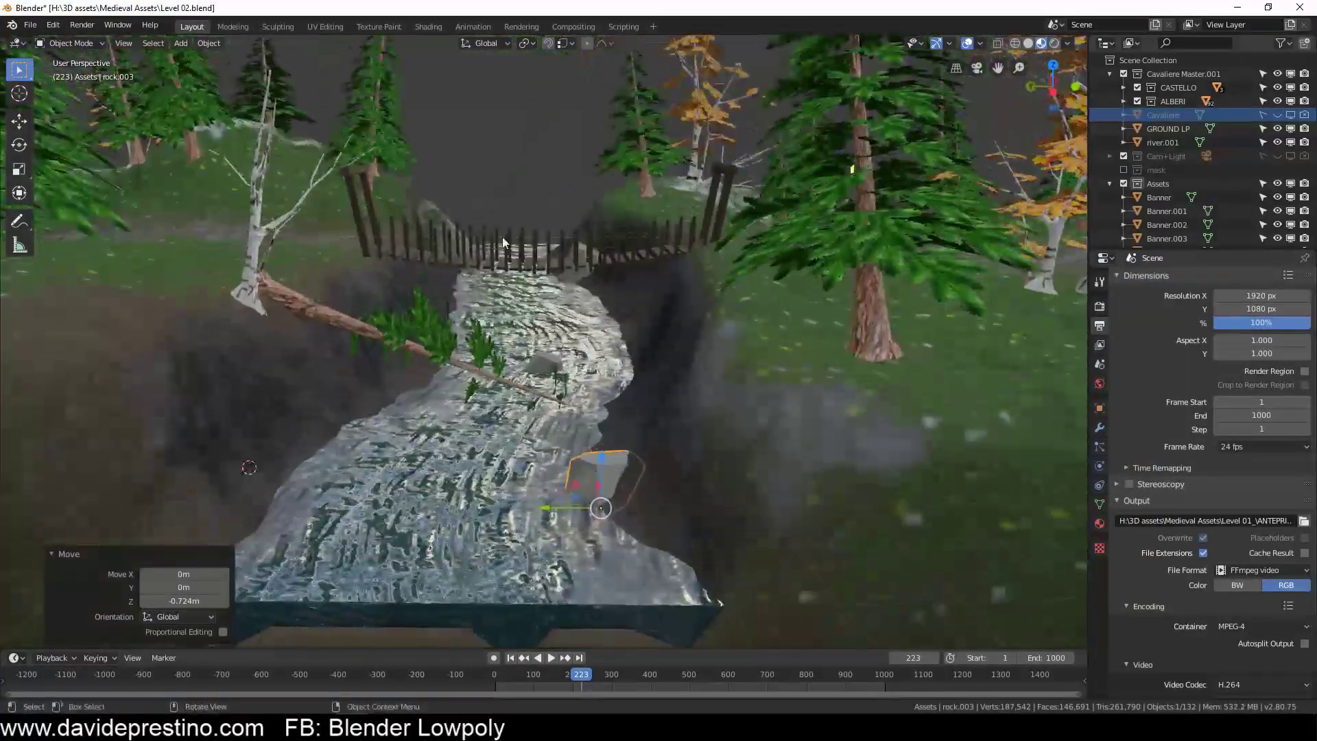
pyautogui.moveTo(291, 355); pyautogui.dragTo(463, 388, button='middle')
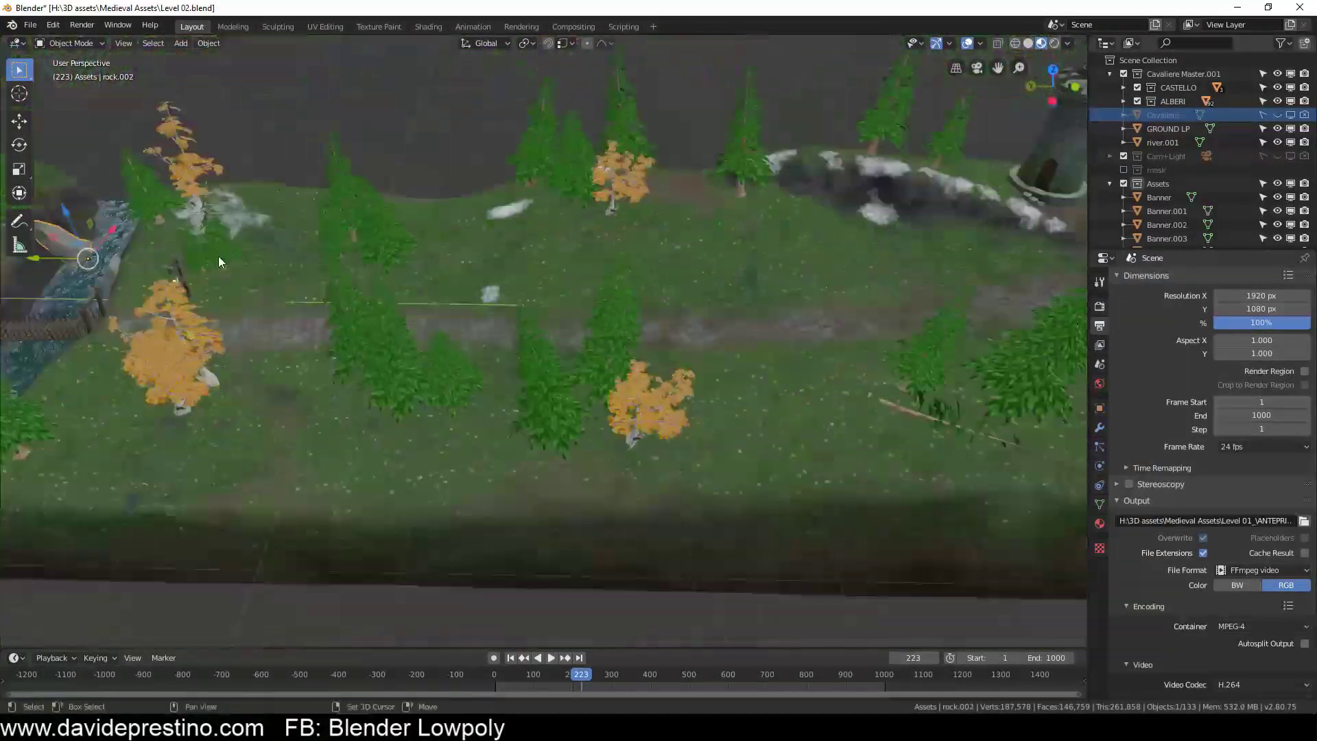
pyautogui.hotkey('shift', 'd')
pyautogui.press('`')
pyautogui.click(689, 122)
pyautogui.press('r')
pyautogui.click(845, 317)
pyautogui.click(1050, 395)
# Step: Slide the duplicated rock along the X axis onto the rocky ridge
pyautogui.moveTo(1049, 395); pyautogui.dragTo(579, 271, button='middle')
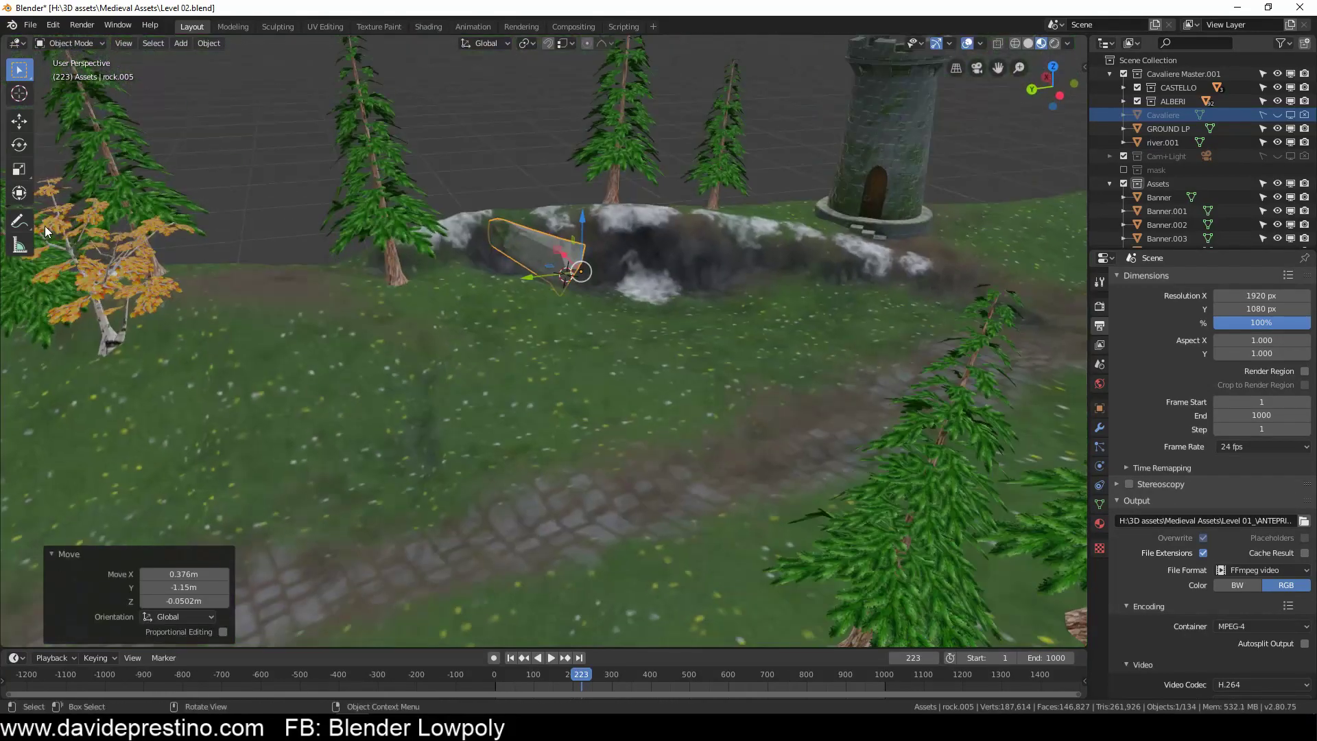
pyautogui.press('g')
pyautogui.press('x')
pyautogui.click(676, 146)
pyautogui.moveTo(676, 146)
pyautogui.mouseDown(button='middle')
pyautogui.moveTo(707, 431)
pyautogui.moveTo(575, 223)
pyautogui.mouseUp(button='middle')
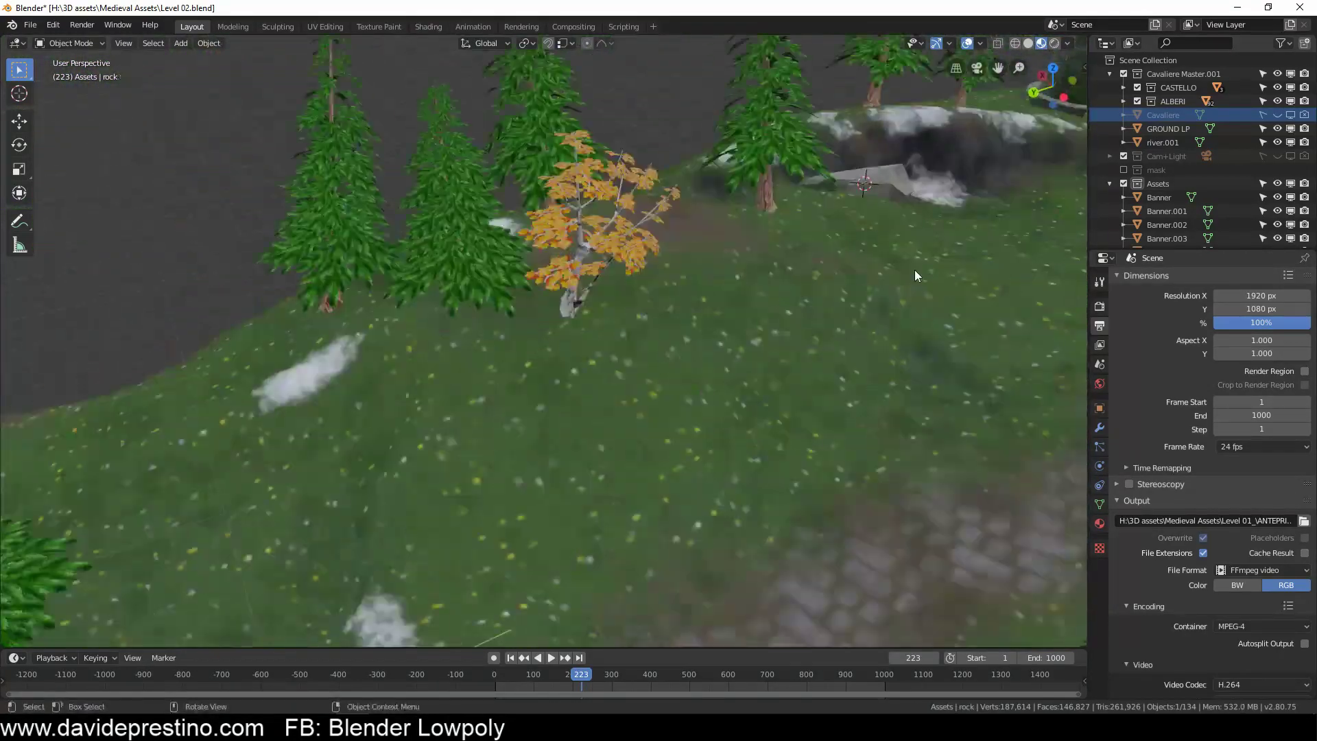
# Step: Add another rock copy along the ridge, rotated 18.6°
pyautogui.hotkey('shift', 'd')
pyautogui.press('`')
pyautogui.click(575, 224)
pyautogui.press('g')
pyautogui.click(589, 322)
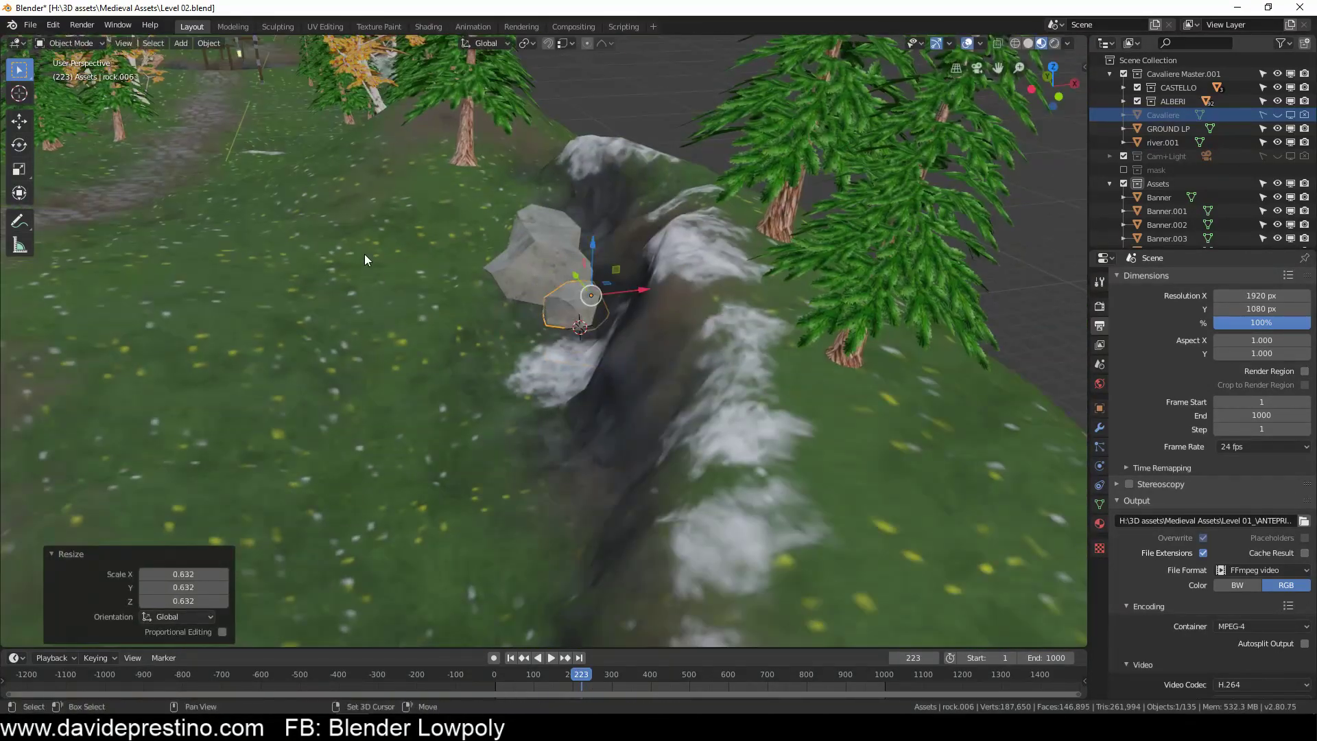
pyautogui.click(254, 340)
pyautogui.scroll(-5, 590, 295)
pyautogui.moveTo(487, 389); pyautogui.dragTo(798, 408, button='middle')
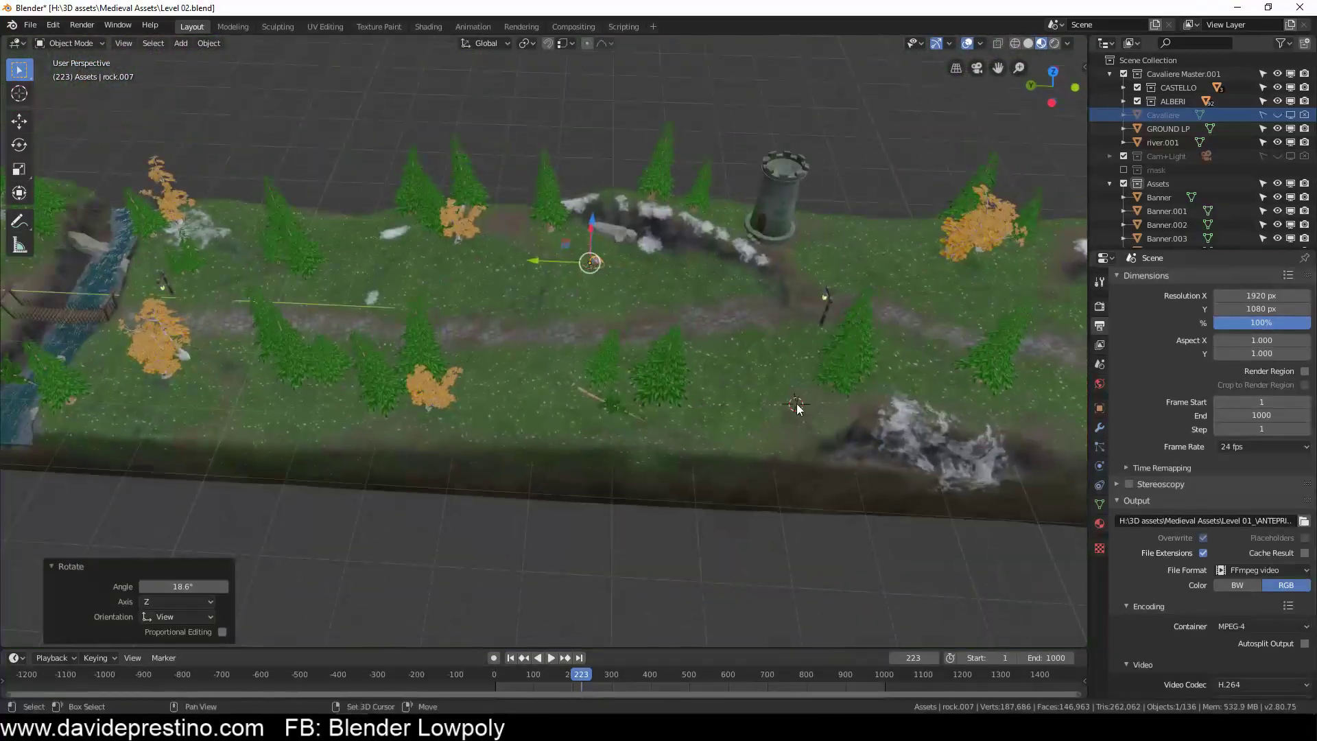
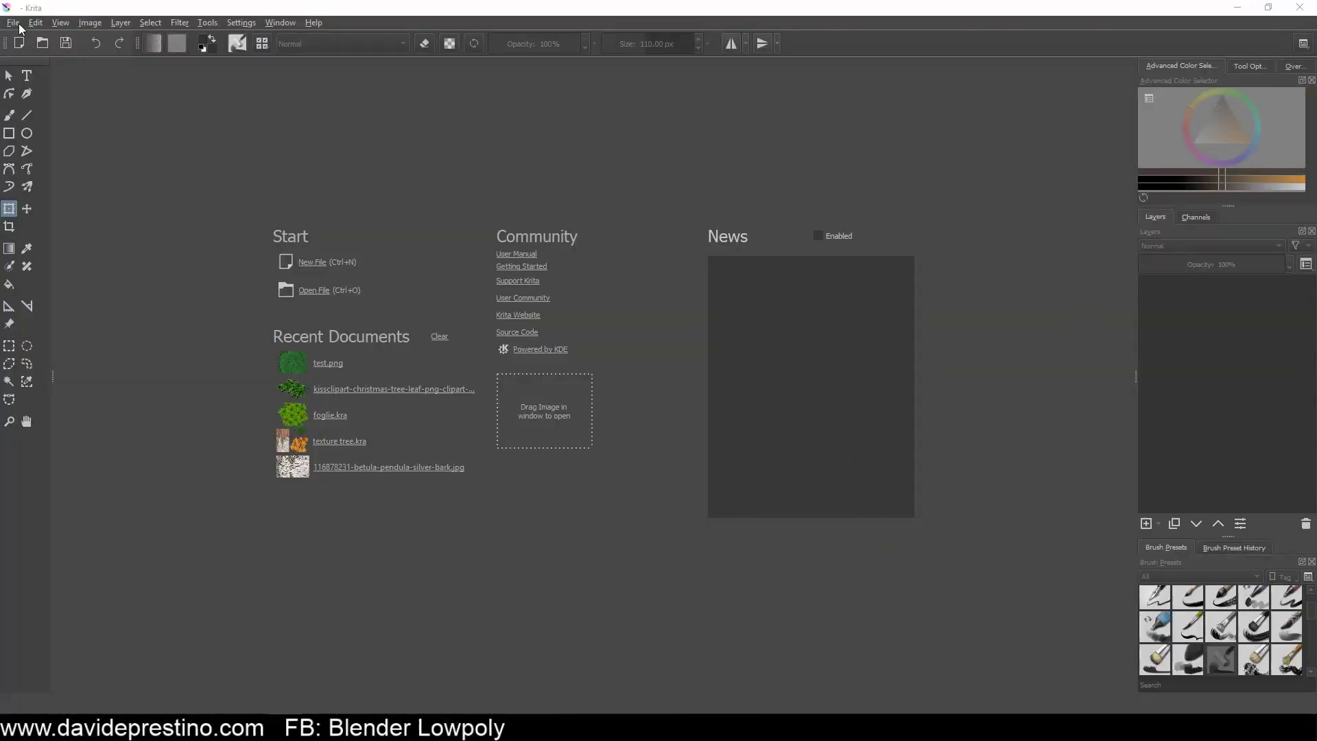
# Step: Create a 2048 × 2048 canvas and shrink the leaf branch toward the upper left
pyautogui.hotkey('ctrl', 'n')
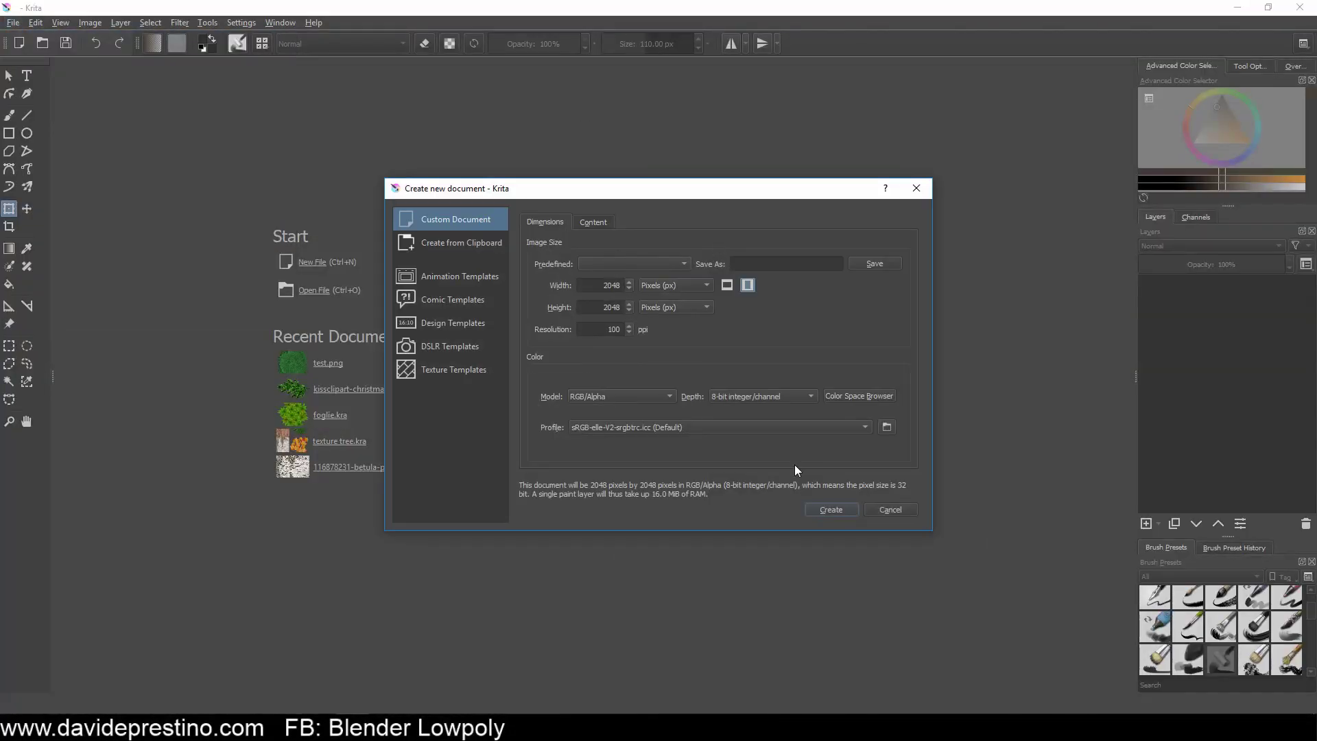
pyautogui.click(832, 508)
pyautogui.hotkey('ctrl', 't')
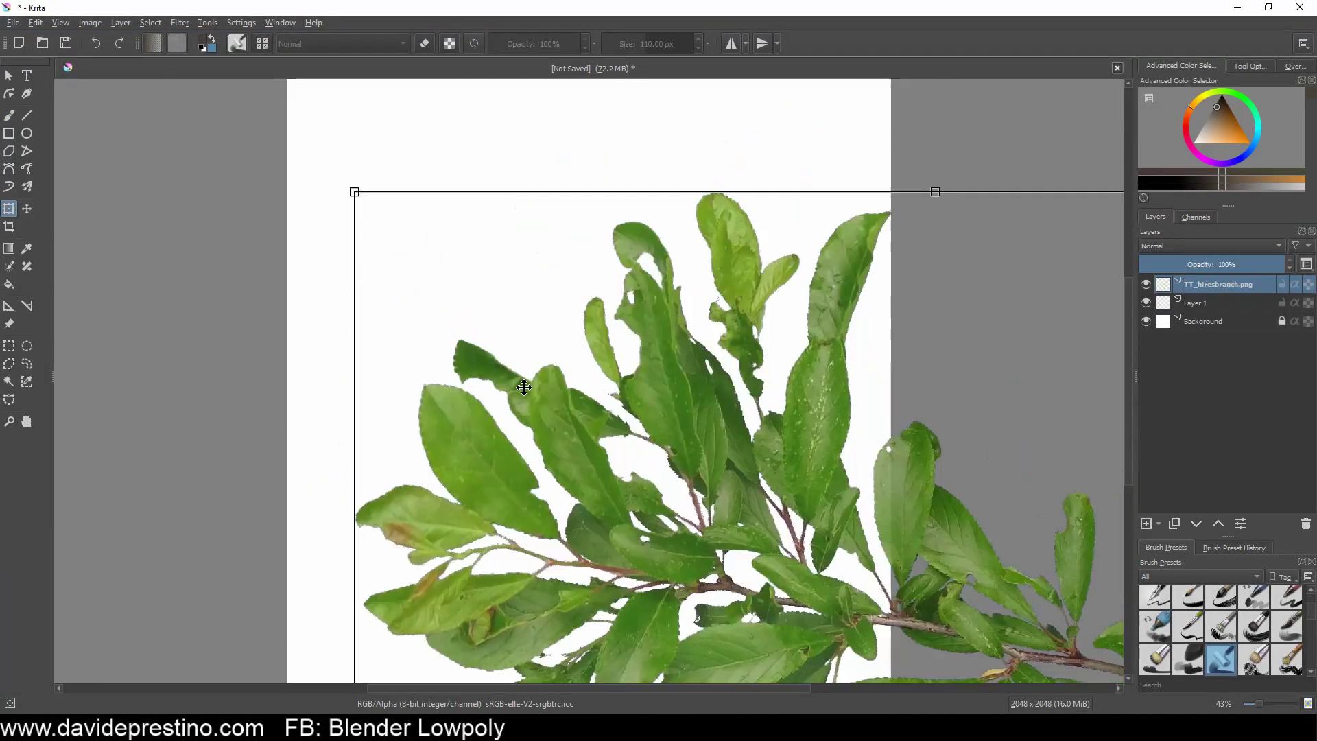
pyautogui.moveTo(1122, 679); pyautogui.dragTo(779, 551)
pyautogui.moveTo(583, 377); pyautogui.dragTo(458, 335)
# Step: Duplicate the branch layer, rotating the copies into the right and lower arms of a cross
pyautogui.rightClick(1208, 284)
pyautogui.click(1167, 412)
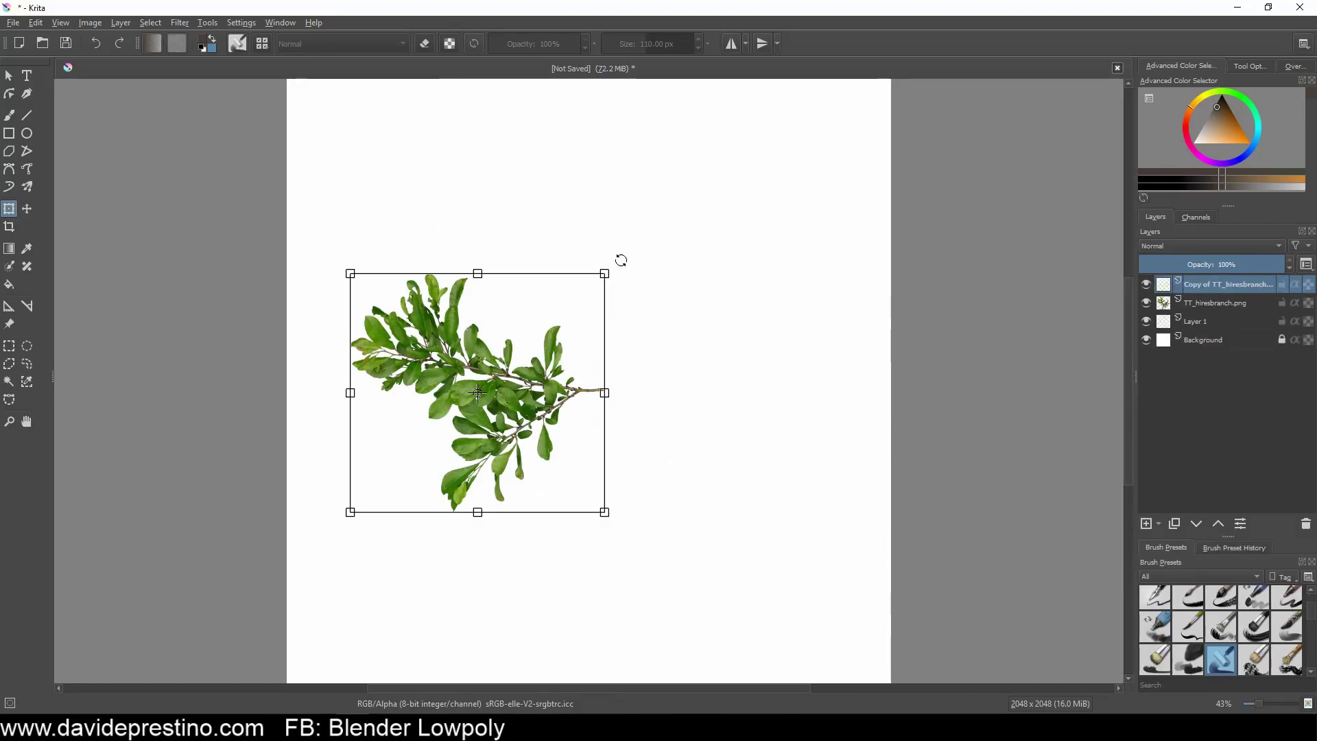
pyautogui.moveTo(621, 256); pyautogui.dragTo(742, 377)
pyautogui.press('Return')
pyautogui.moveTo(646, 362); pyautogui.dragTo(753, 417)
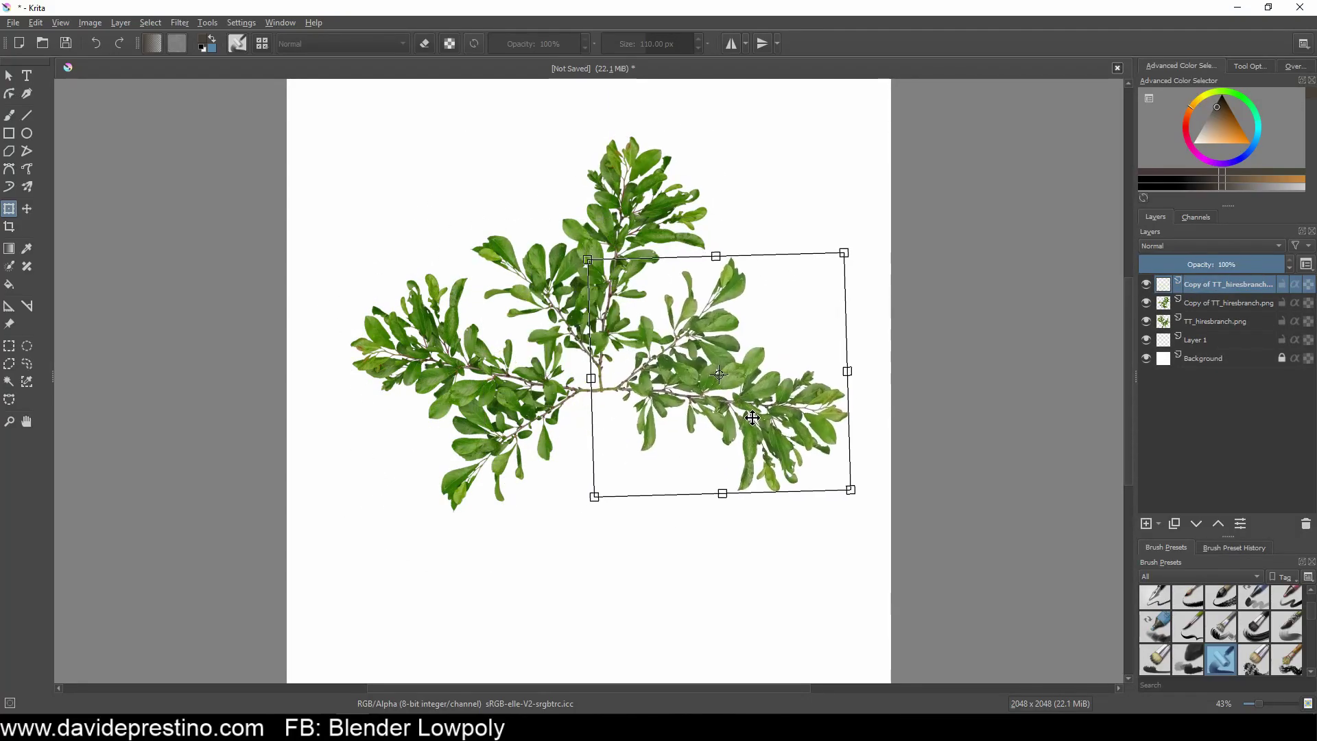
pyautogui.hotkey('ctrl', 'j')
pyautogui.moveTo(701, 357); pyautogui.dragTo(516, 463)
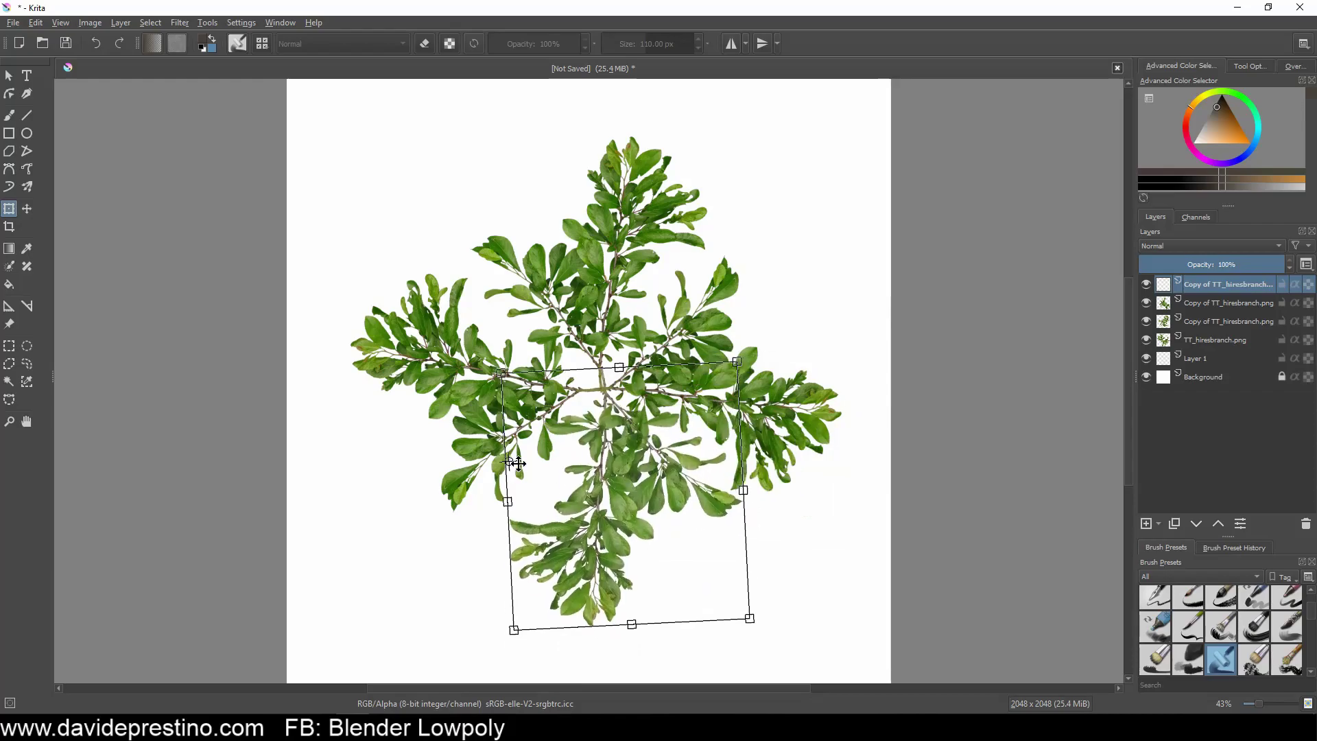
# Step: Merge the four branch layers and shrink the cross into the top-left
pyautogui.keyDown('shift'); pyautogui.click(1218, 339); pyautogui.keyUp('shift')
pyautogui.rightClick(1211, 341)
pyautogui.moveTo(544, 395); pyautogui.dragTo(485, 259)
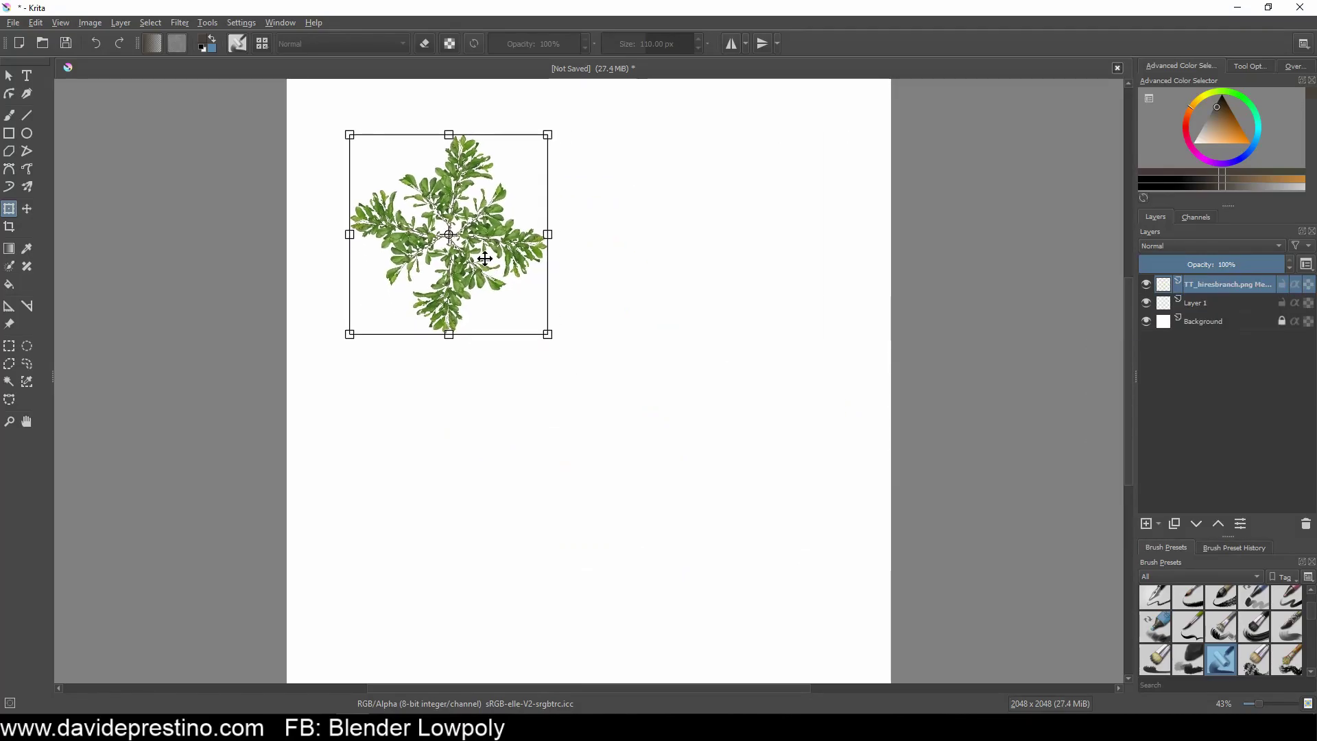
# Step: Overlay a copy of the cross rotated diagonally by 45°
pyautogui.scroll(3, 590, 197)
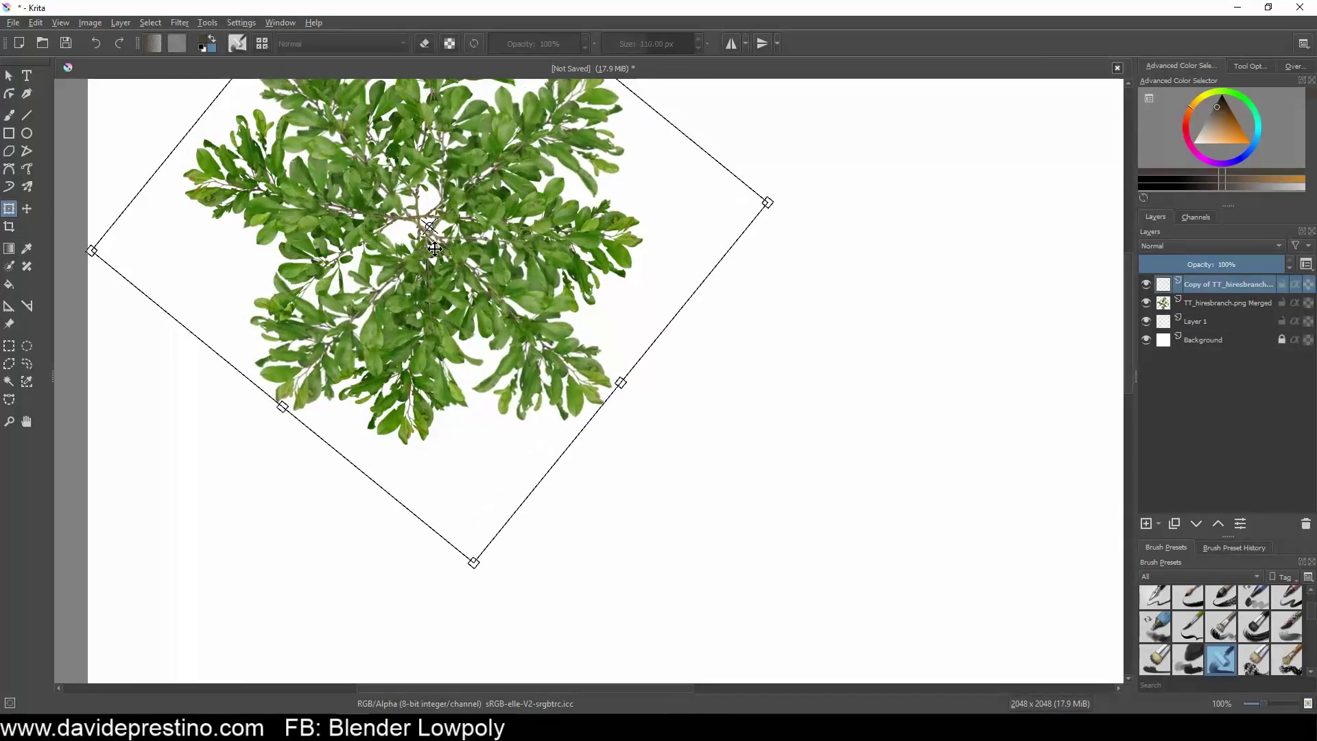
pyautogui.scroll(-3, 481, 240)
pyautogui.moveTo(460, 202); pyautogui.dragTo(690, 257)
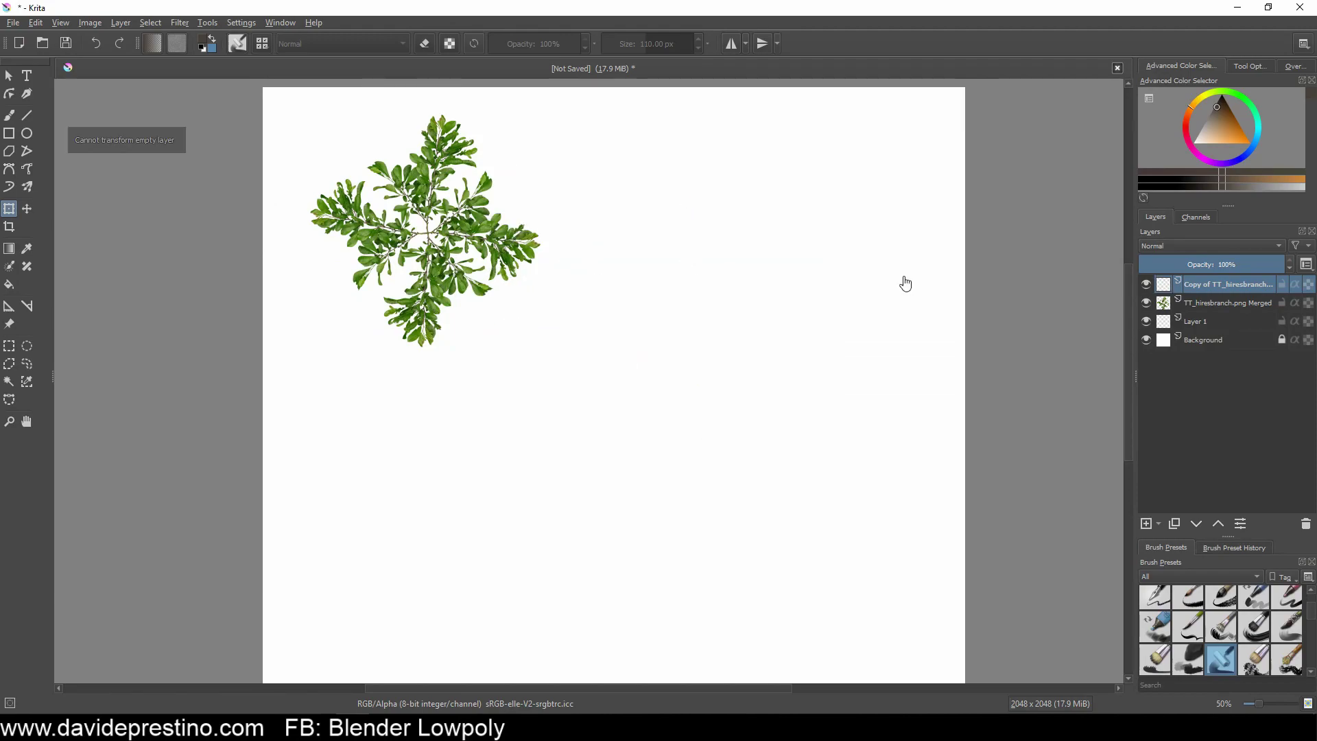
pyautogui.hotkey('ctrl', 'z')
pyautogui.hotkey('ctrl', 'z')
pyautogui.hotkey('ctrl', 'z')
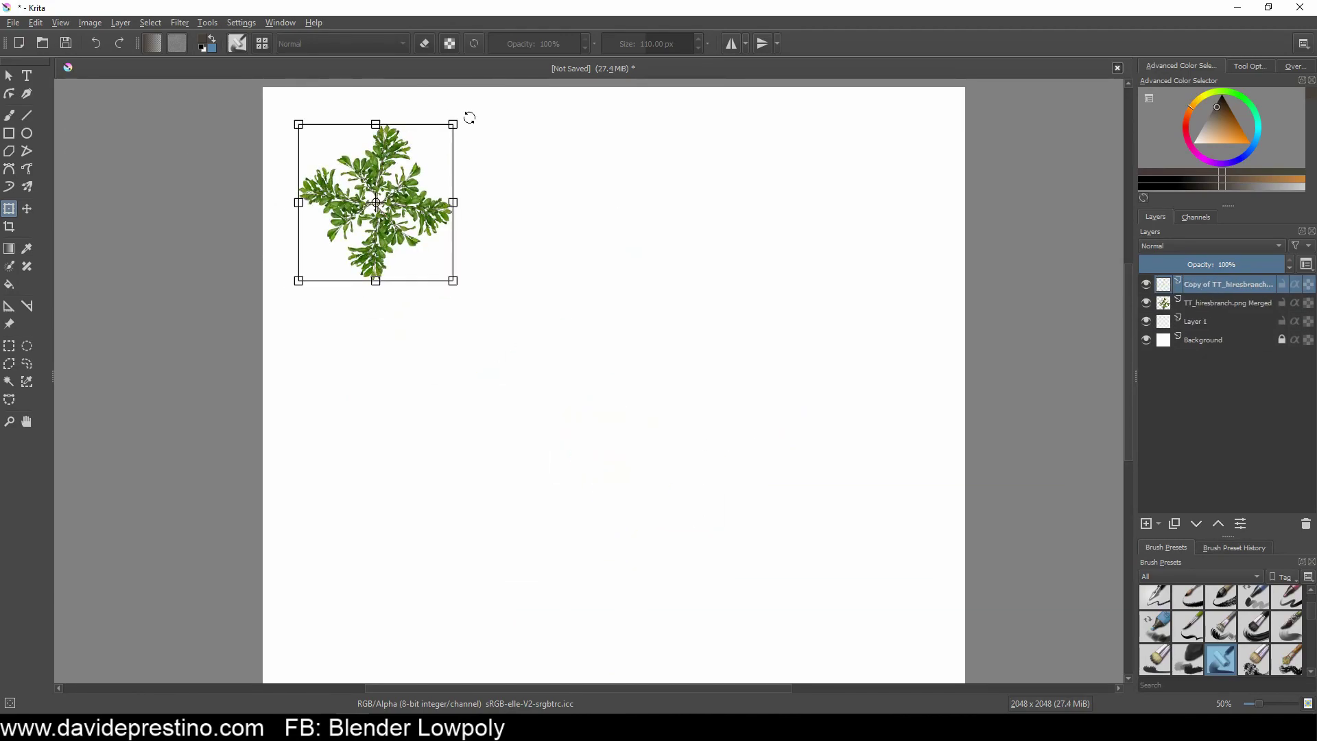
pyautogui.press('Return')
# Step: Brighten the rotated cross copy with a Color Adjustment curves filter, then merge it down
pyautogui.press('1')
pyautogui.click(179, 23)
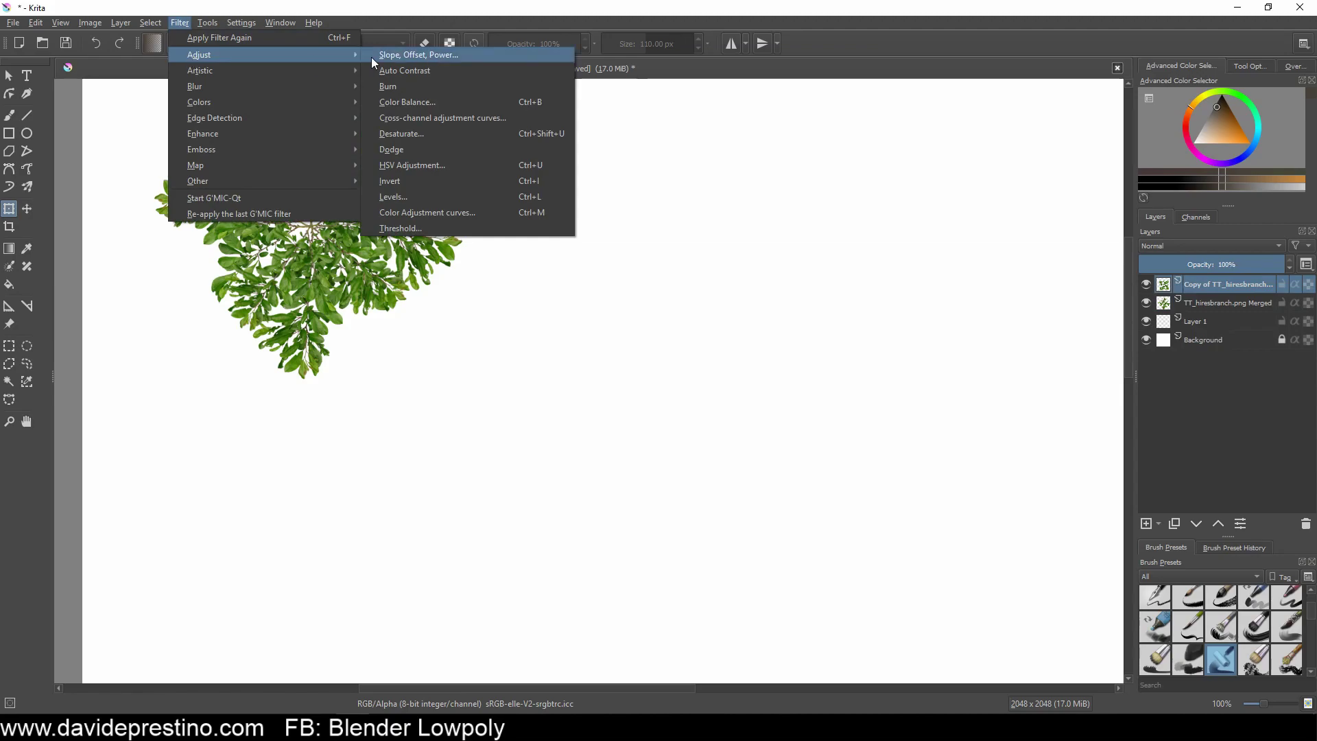
pyautogui.press('Escape')
pyautogui.rightClick(1208, 284)
pyautogui.press('Escape')
pyautogui.click(180, 23)
pyautogui.click(417, 329)
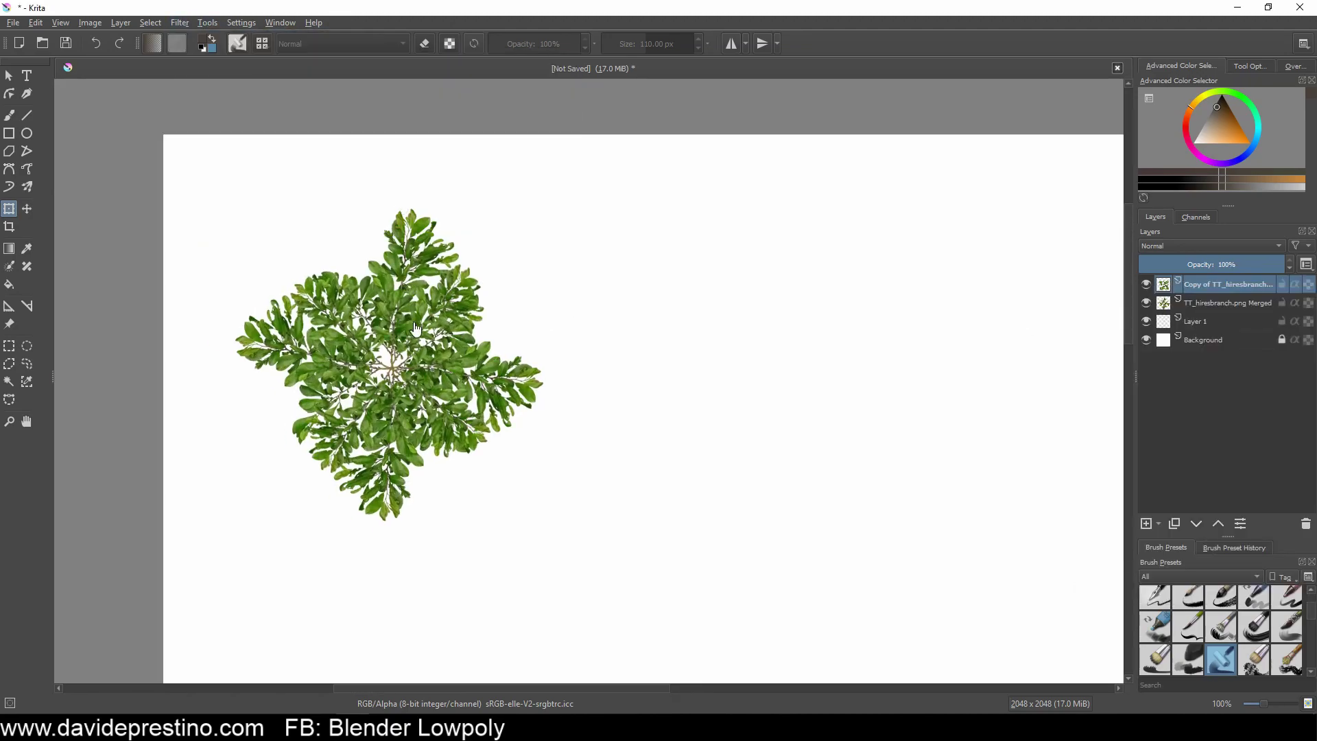
pyautogui.click(179, 23)
pyautogui.moveTo(136, 86)
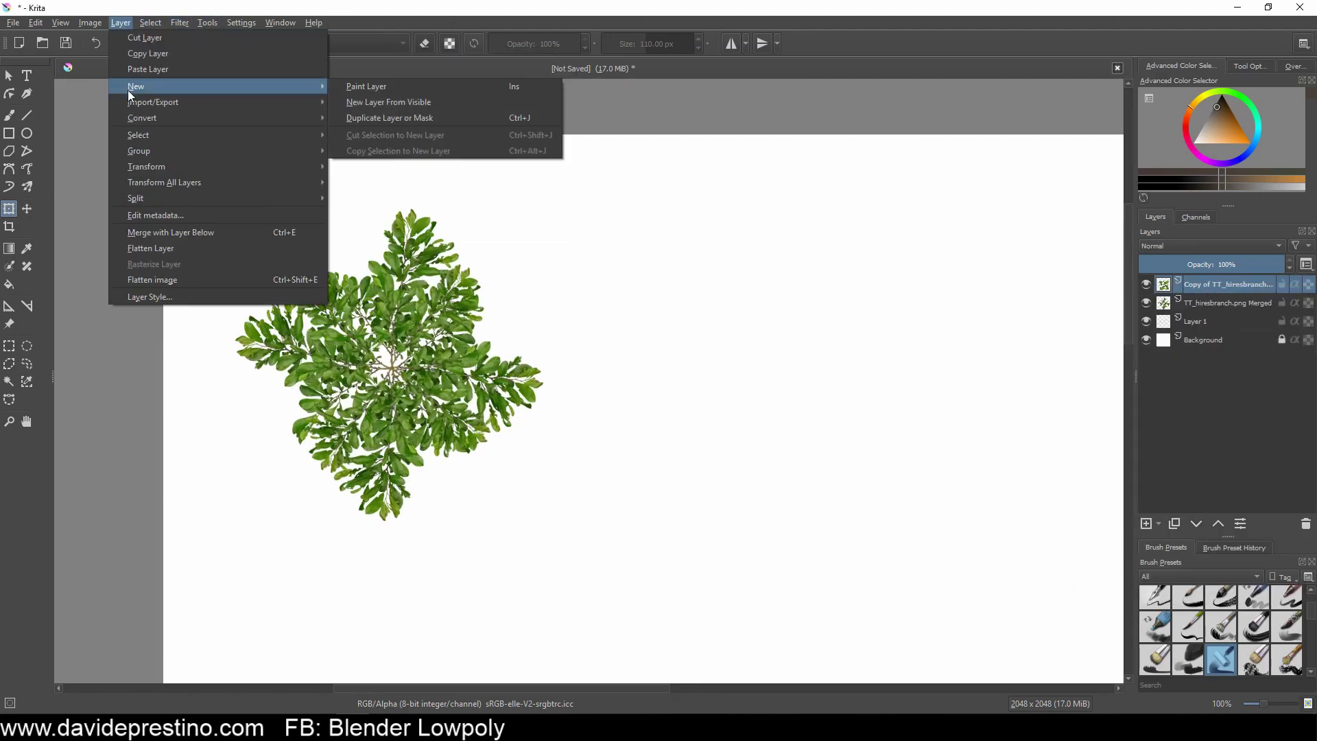
pyautogui.click(439, 212)
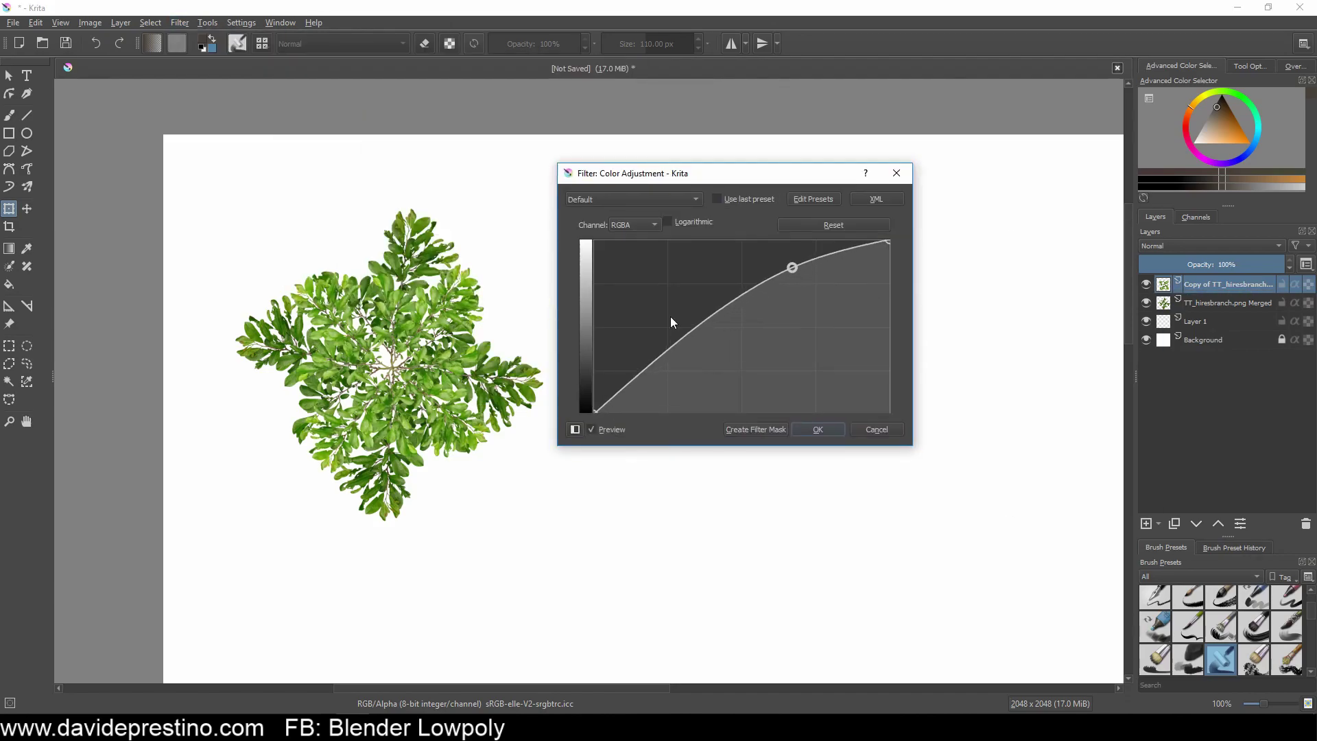
pyautogui.press('Return')
pyautogui.rightClick(1208, 302)
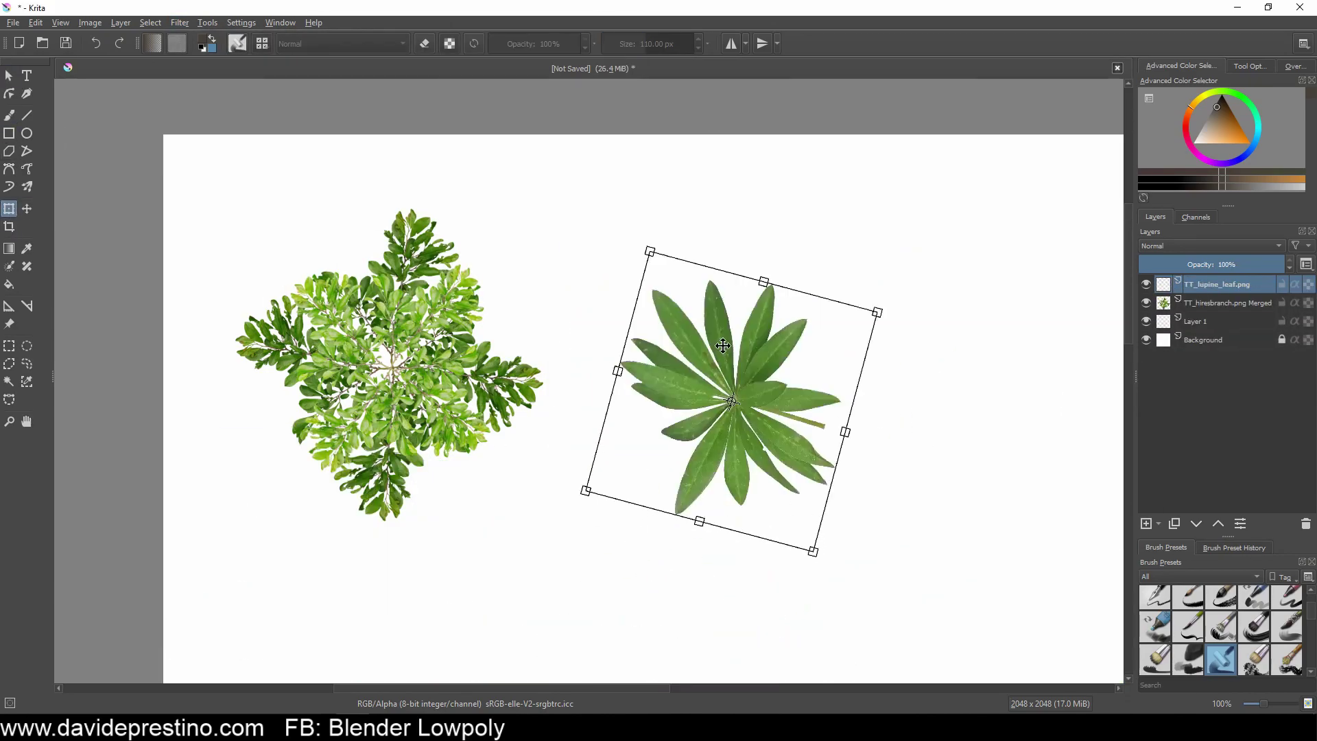
# Step: Position the lupine leaf and scale, rotate and place the second branch cluster below
pyautogui.moveTo(671, 376); pyautogui.dragTo(665, 337)
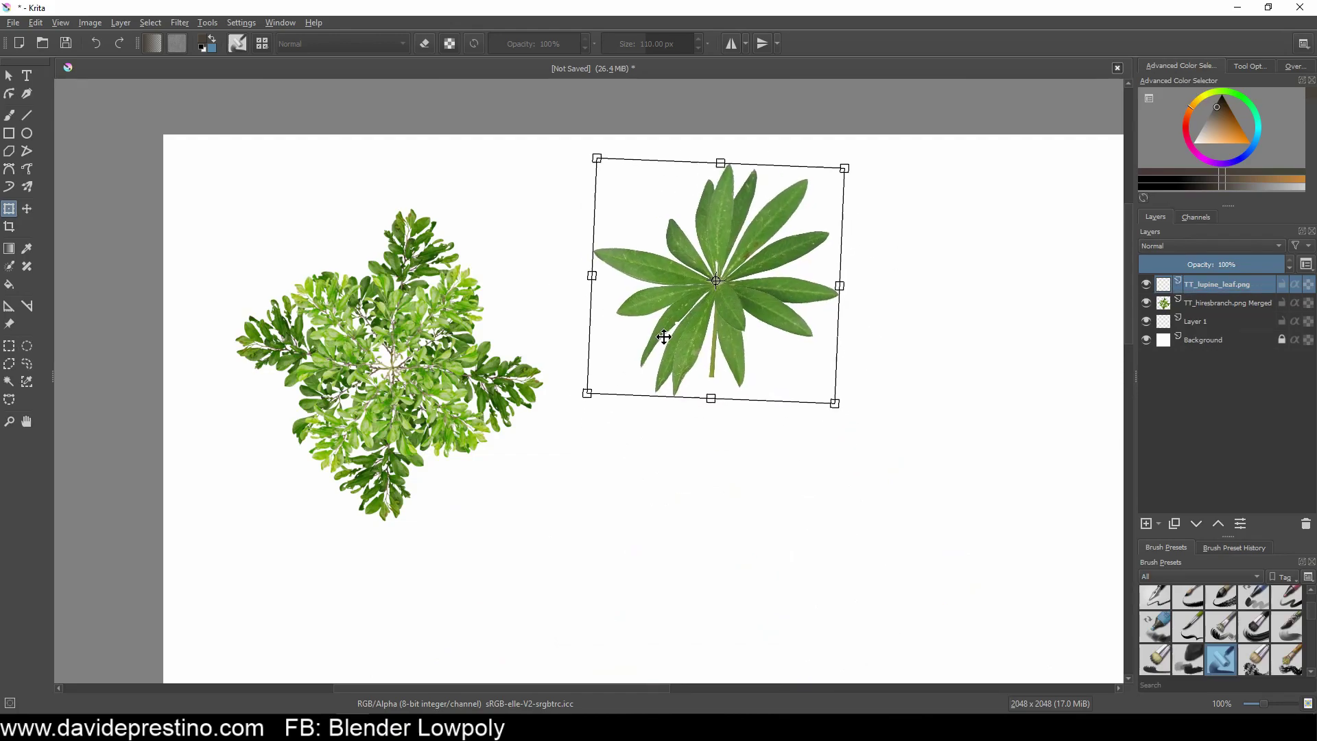
pyautogui.click(1188, 308)
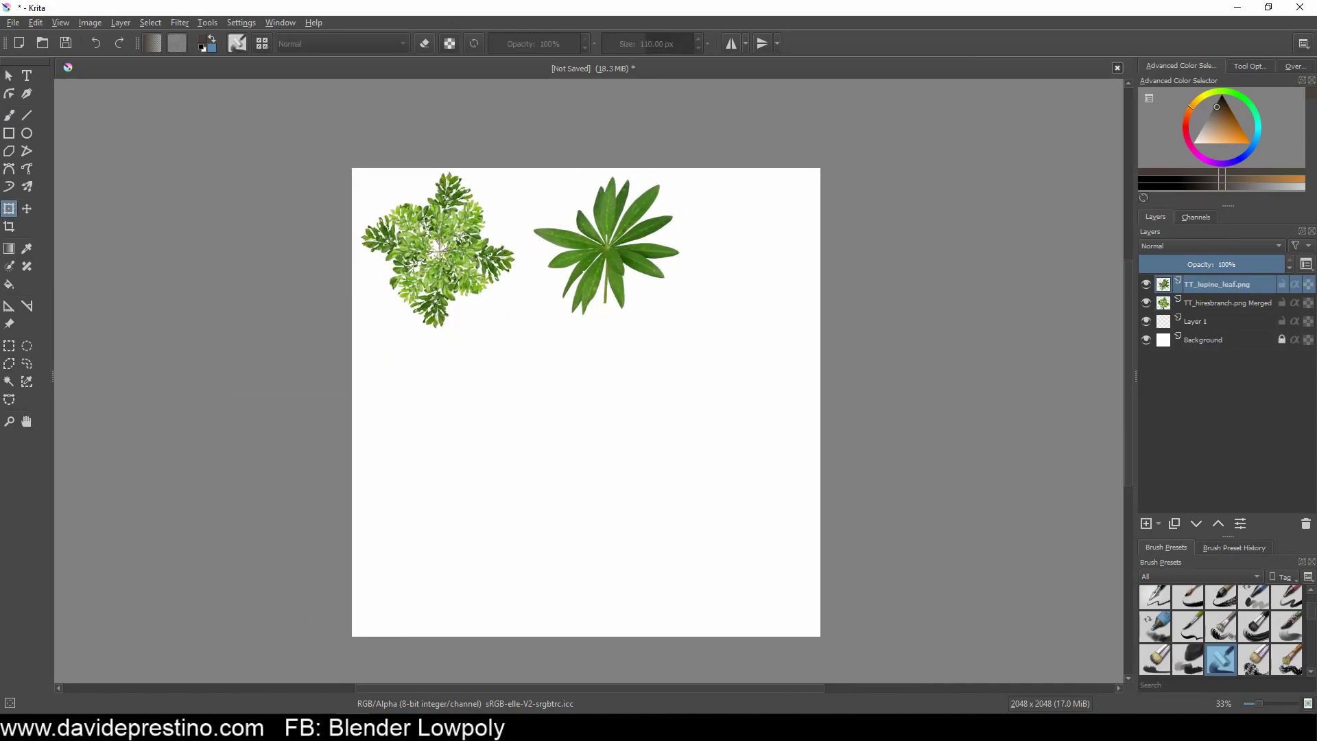
pyautogui.moveTo(529, 200)
pyautogui.mouseDown()
pyautogui.moveTo(685, 538)
pyautogui.moveTo(800, 435)
pyautogui.moveTo(705, 388)
pyautogui.mouseUp()
pyautogui.press('Return')
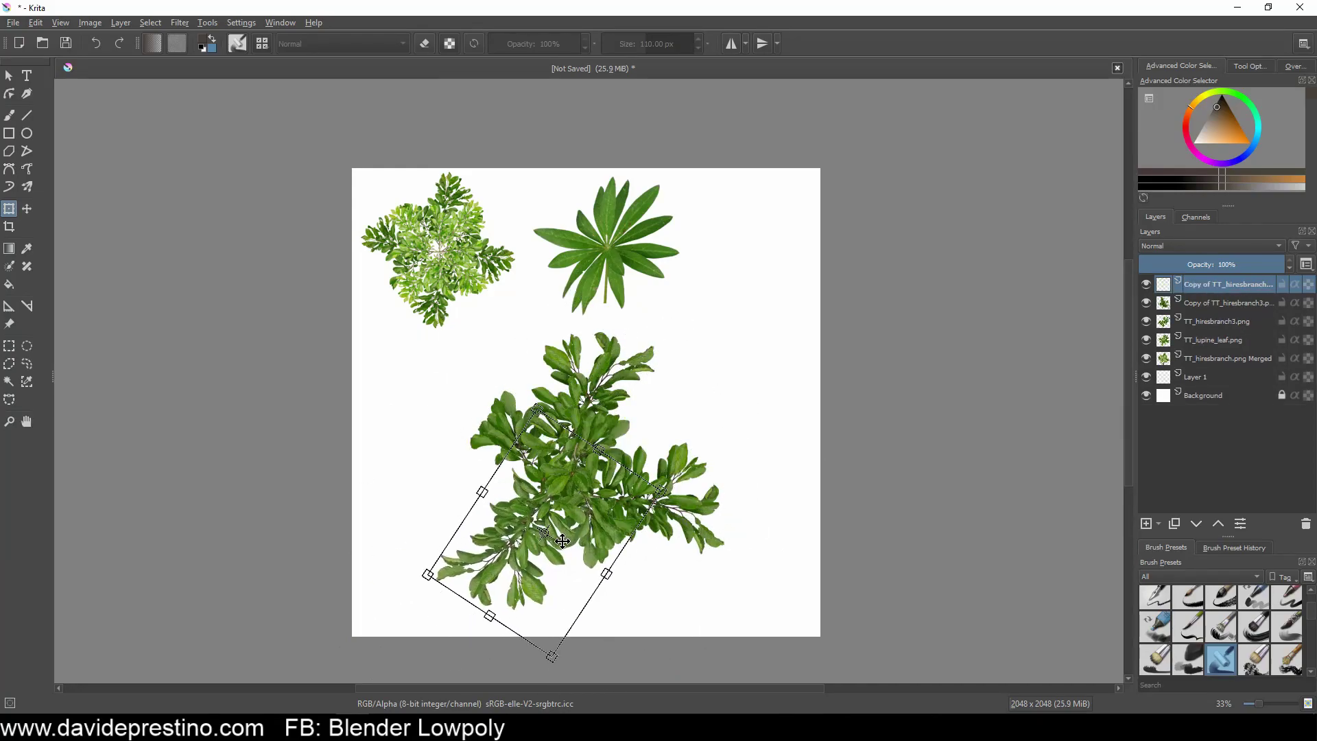
pyautogui.moveTo(437, 333)
pyautogui.mouseDown()
pyautogui.moveTo(505, 382)
pyautogui.moveTo(376, 374)
pyautogui.mouseUp()
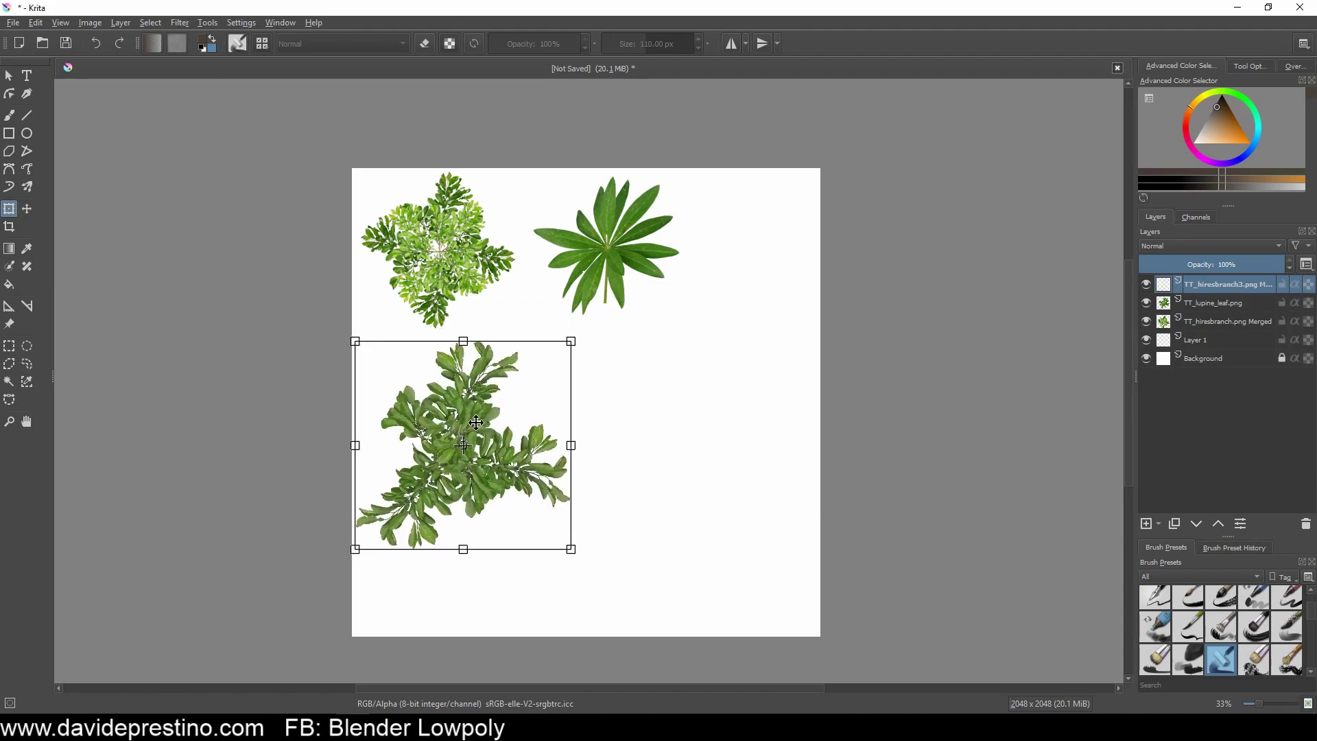
pyautogui.press('Return')
pyautogui.press('Return')
pyautogui.hotkey('ctrl', 'l')
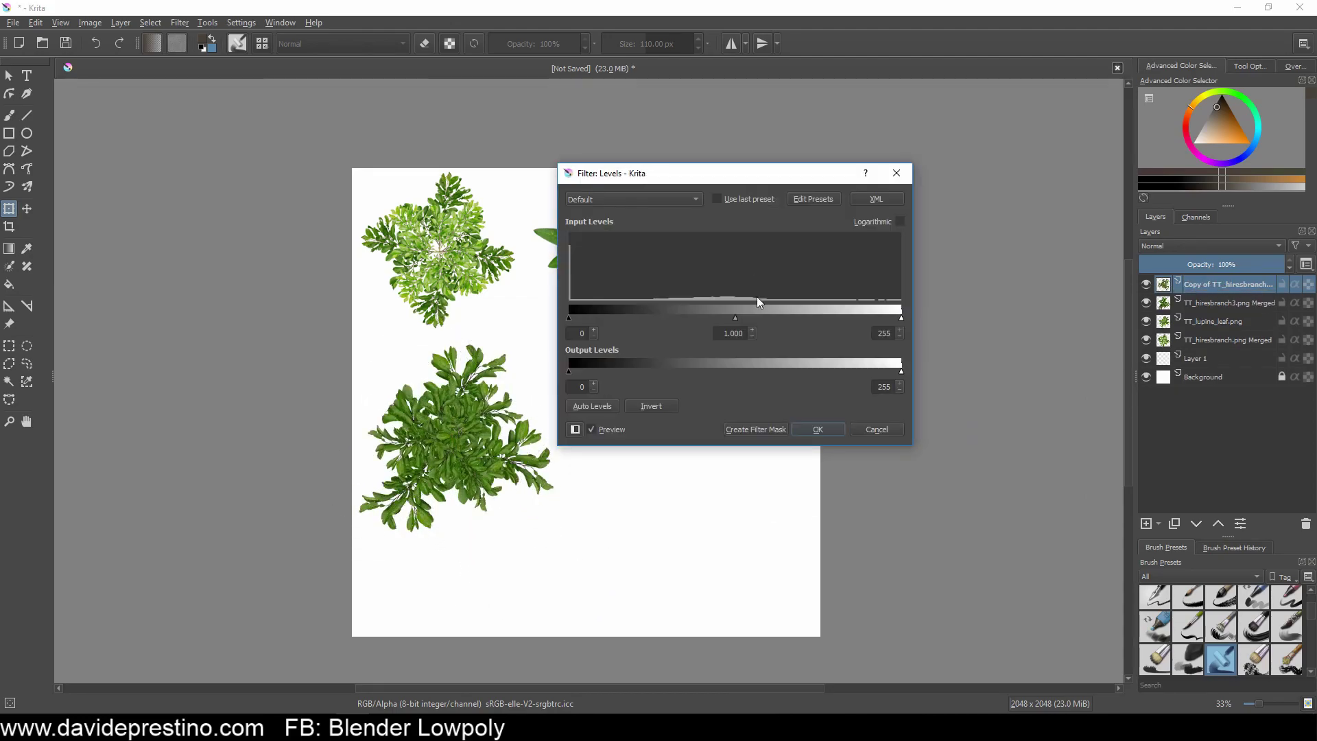
# Step: Adjust the copied branch with Levels and merge it into the branch below
pyautogui.moveTo(756, 297); pyautogui.dragTo(763, 321)
pyautogui.click(866, 418)
pyautogui.rightClick(1178, 302)
pyautogui.click(1179, 422)
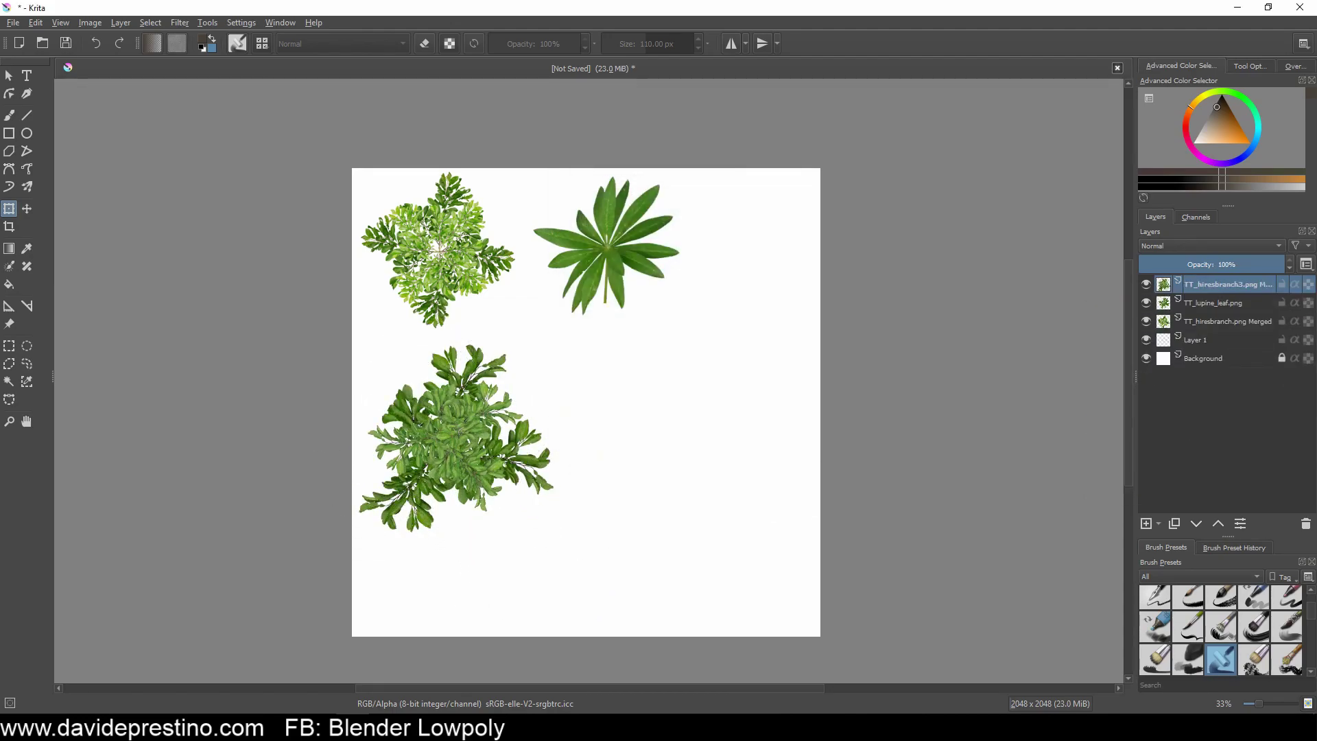
# Step: Scale the pinnate leaf, poplar sprig and lupine flower into corners, then merge the plant layers
pyautogui.moveTo(357, 188); pyautogui.dragTo(442, 589)
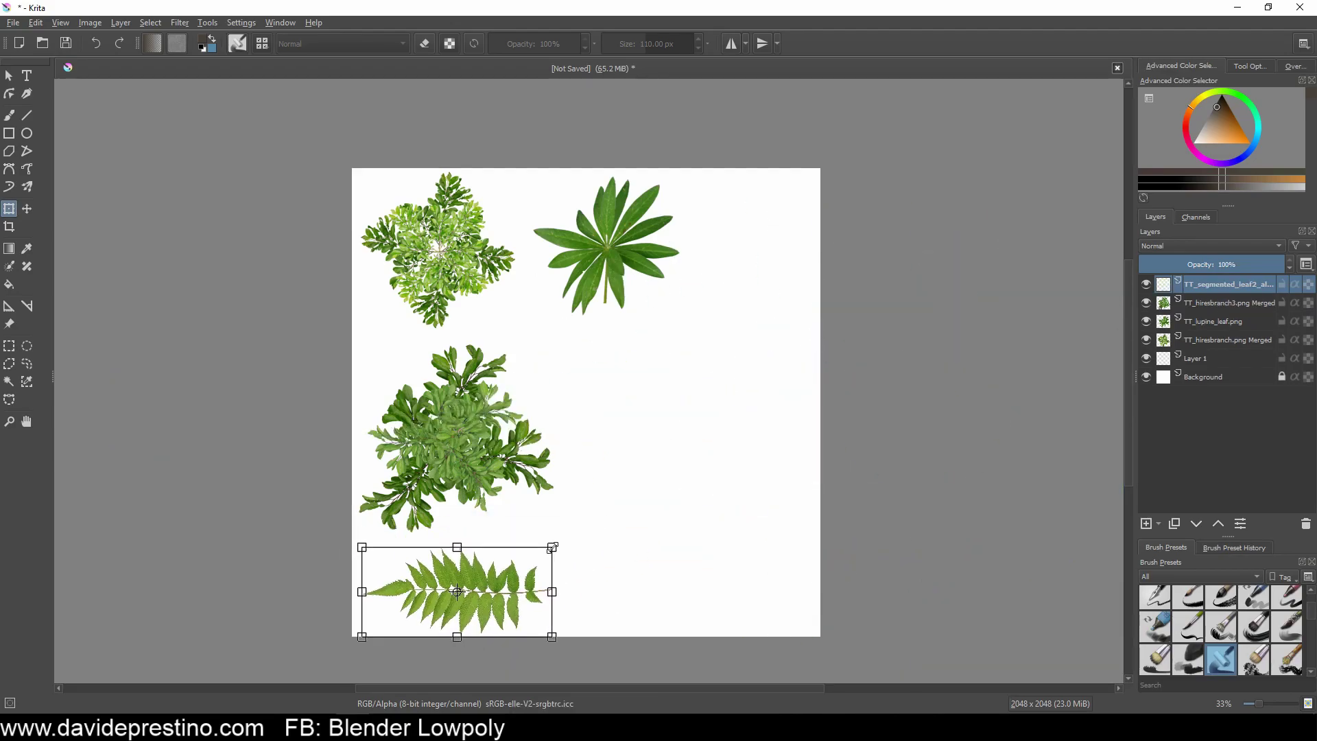
pyautogui.moveTo(385, 209); pyautogui.dragTo(599, 338)
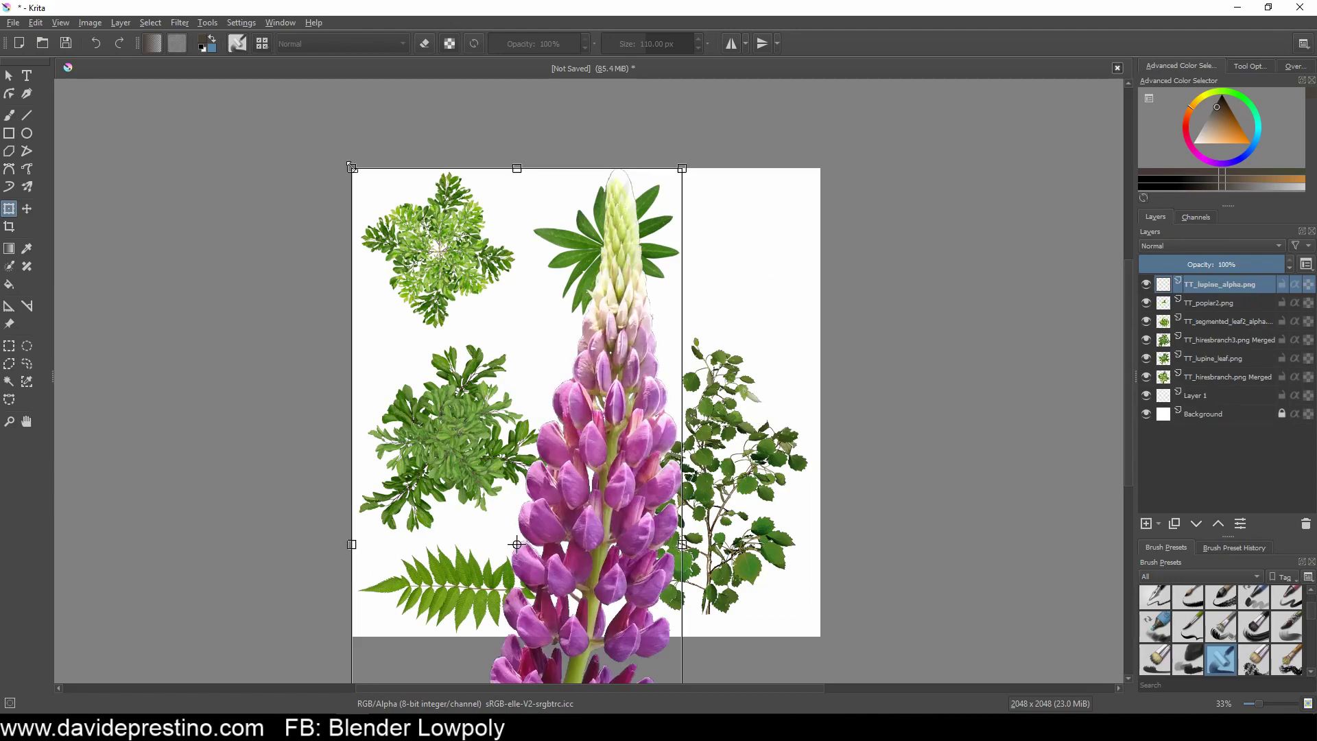
pyautogui.moveTo(356, 638); pyautogui.dragTo(654, 525)
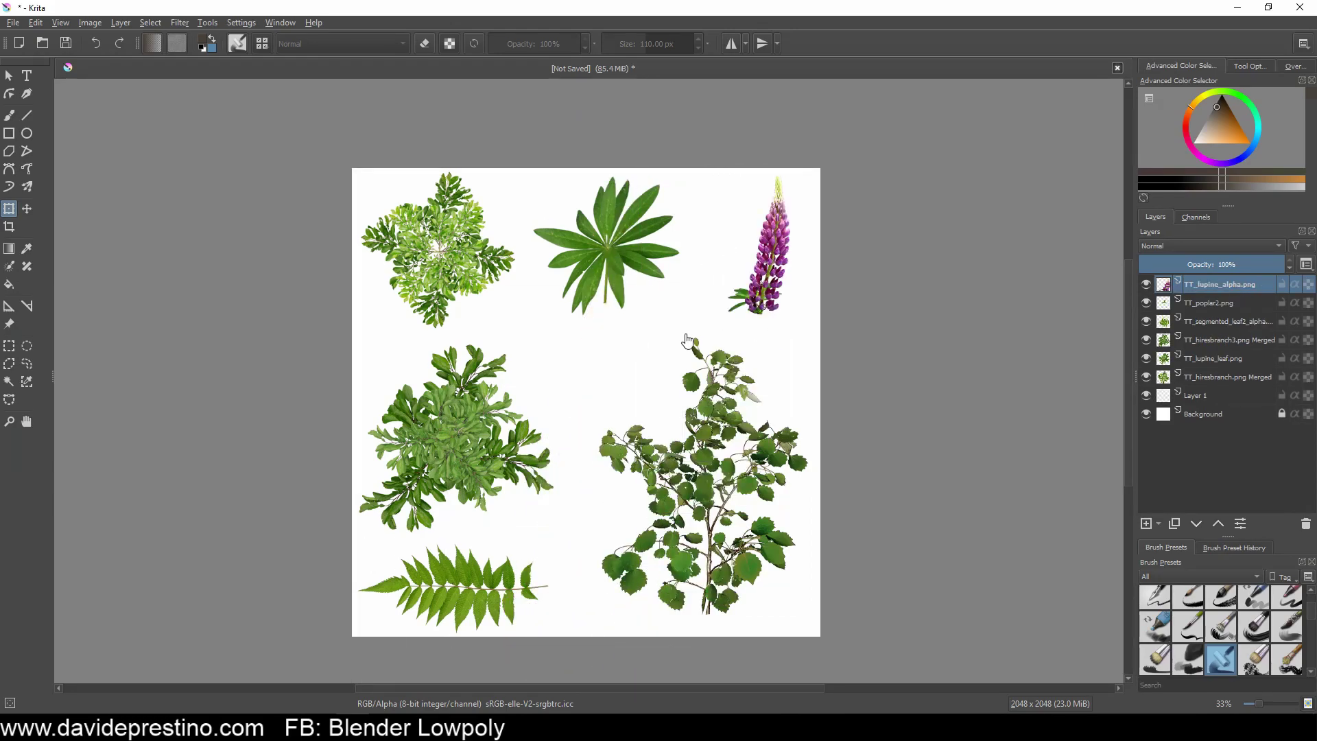
pyautogui.rightClick(1199, 380)
pyautogui.click(1167, 500)
# Step: Apply a G'MIC filter to the merged plant layer
pyautogui.click(180, 23)
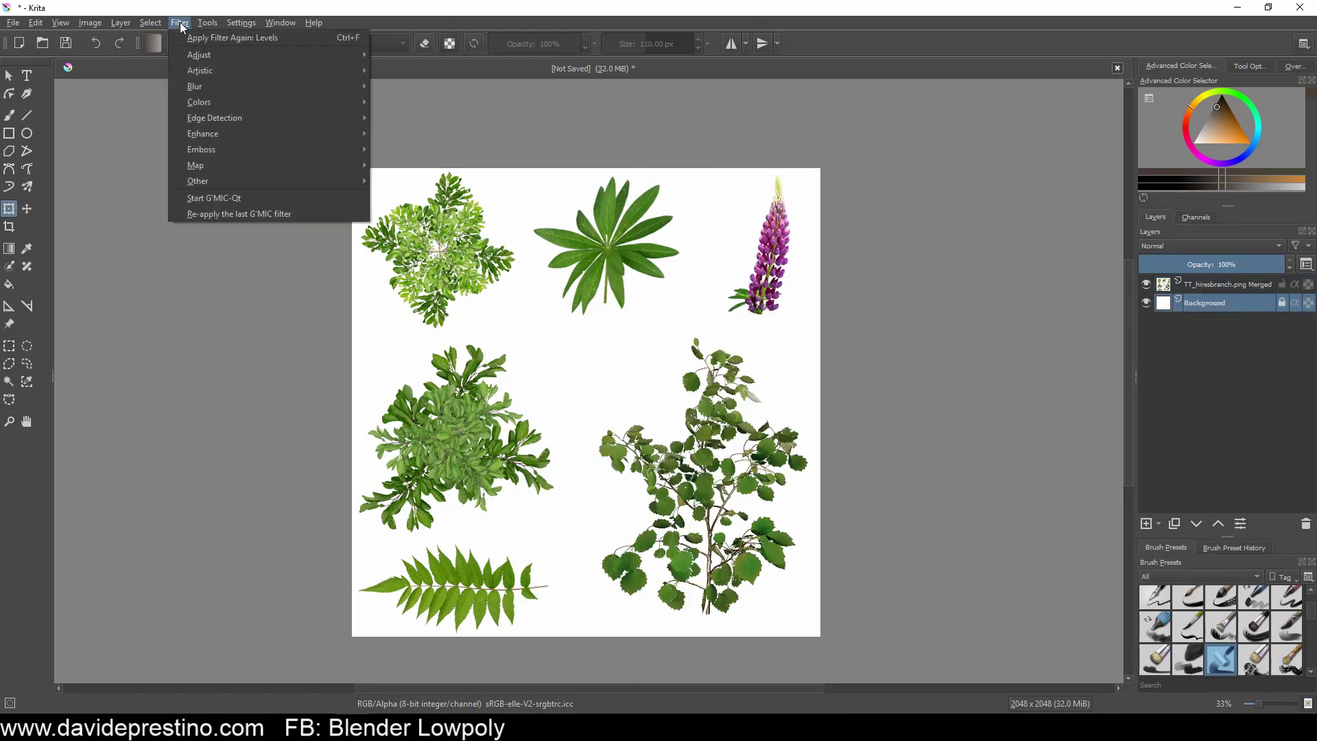
pyautogui.click(205, 197)
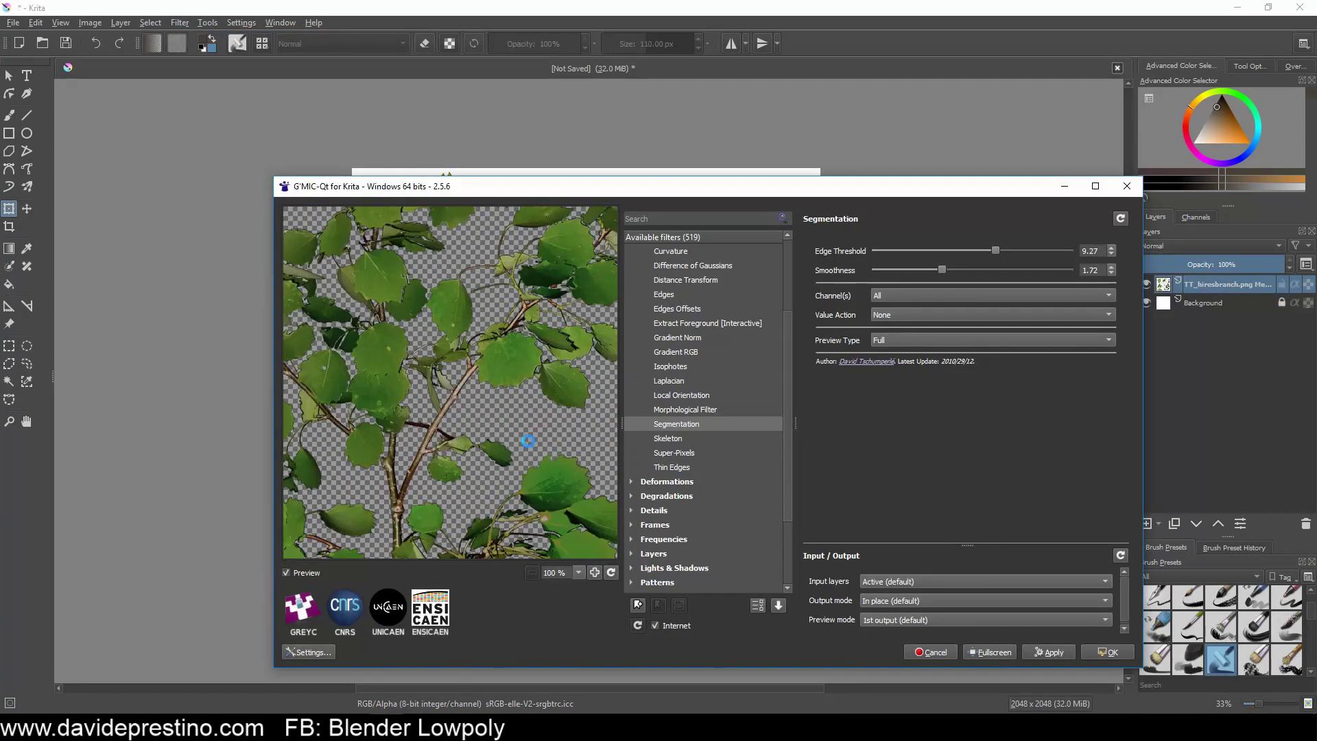
pyautogui.click(1051, 652)
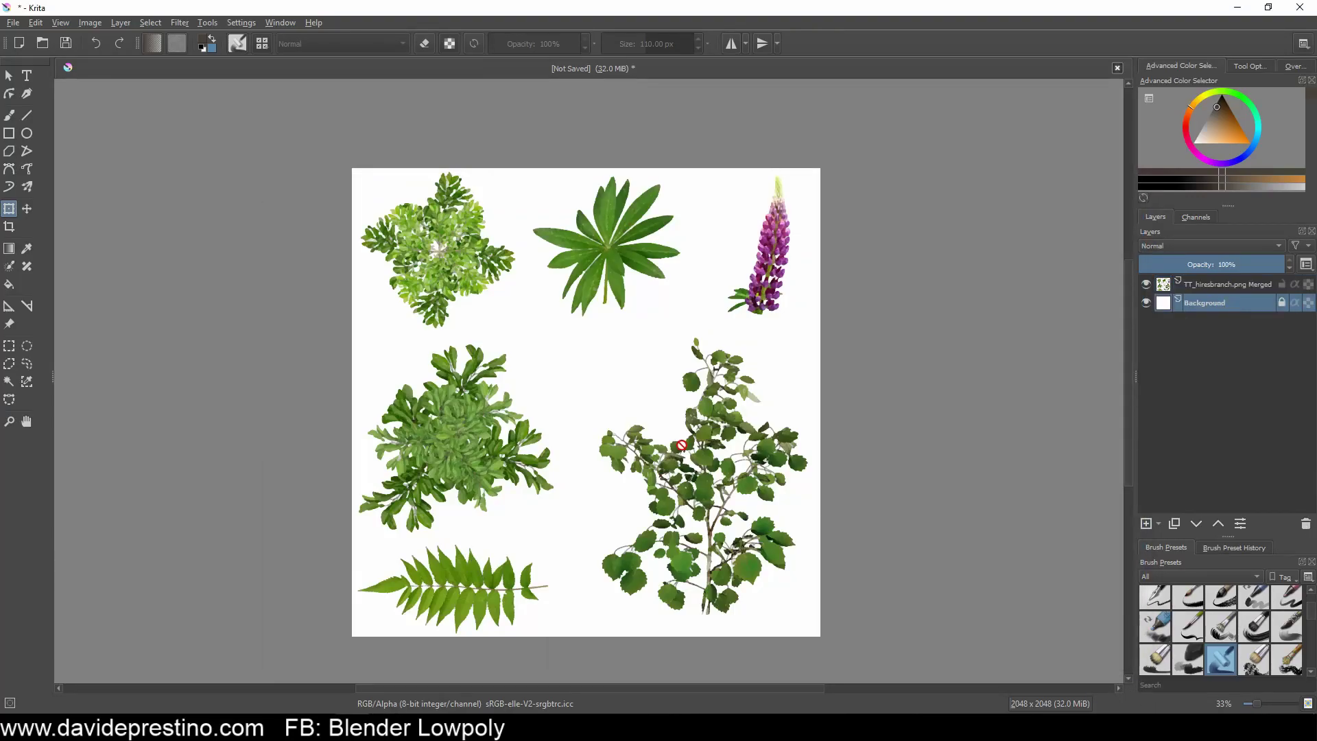
# Step: Hide the Background layer and export the atlas as Grass.png
pyautogui.click(13, 23)
pyautogui.click(34, 160)
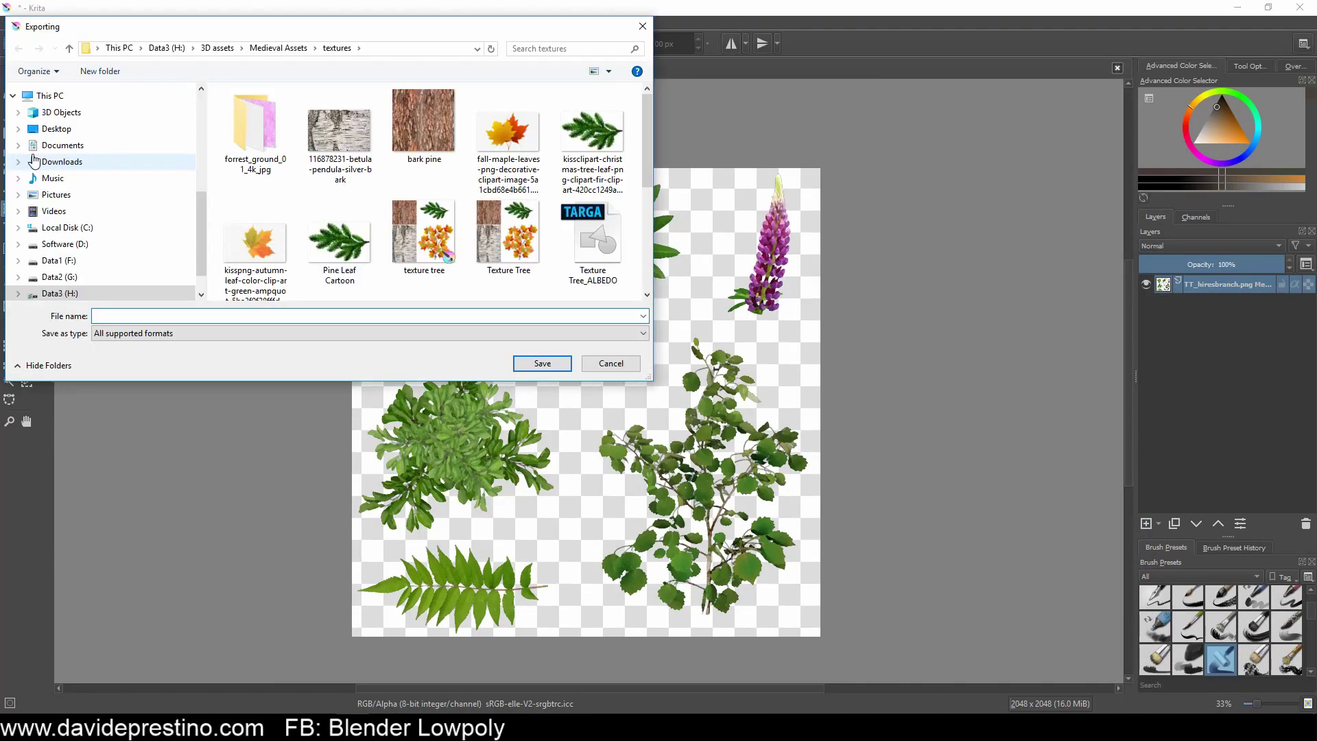
pyautogui.write('Grass')
pyautogui.click(369, 333)
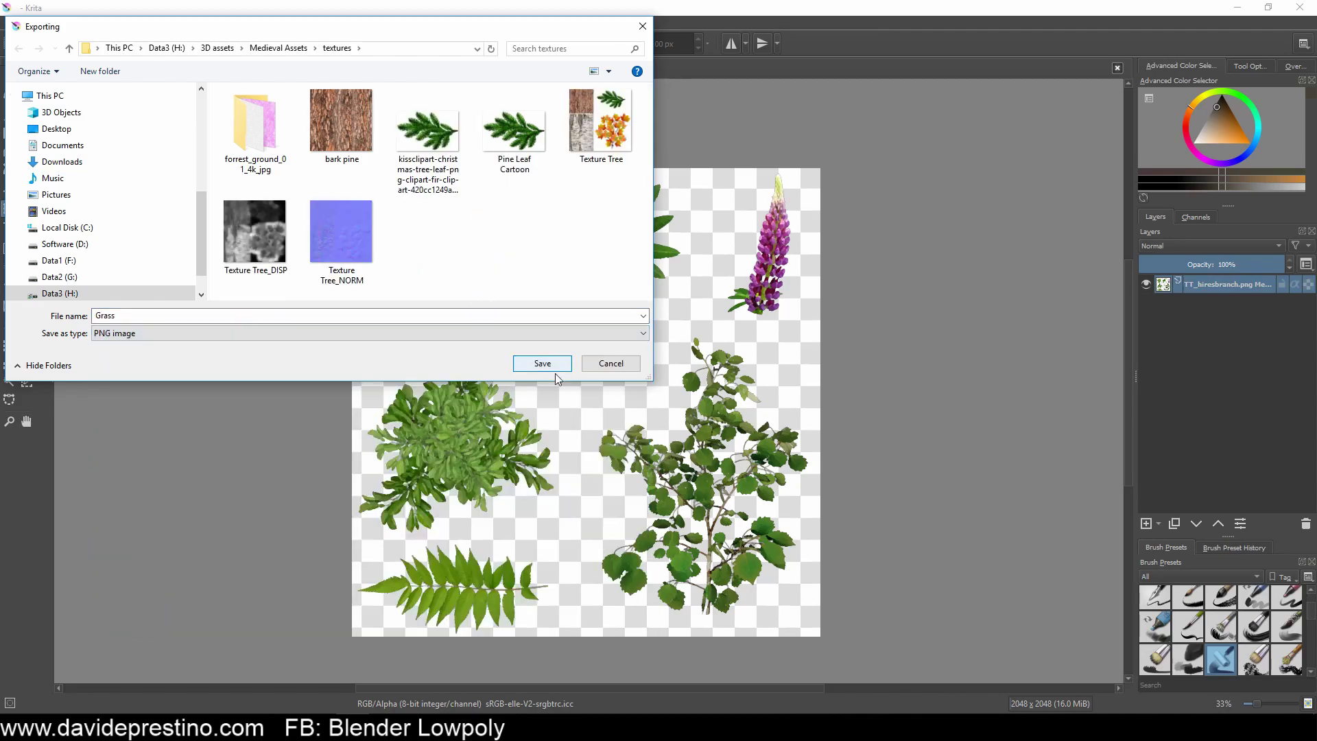
pyautogui.click(543, 364)
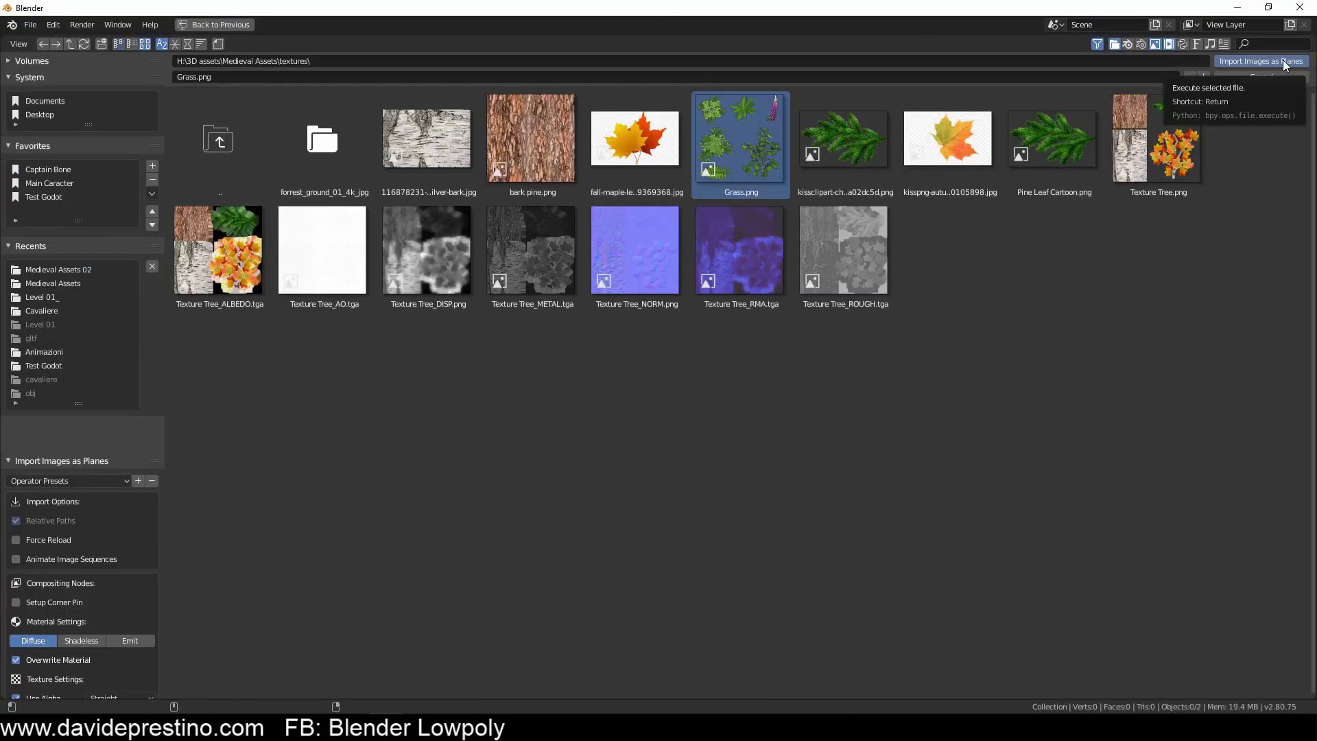
# Step: Import Grass.png as an image plane and view it from the top
pyautogui.click(1261, 61)
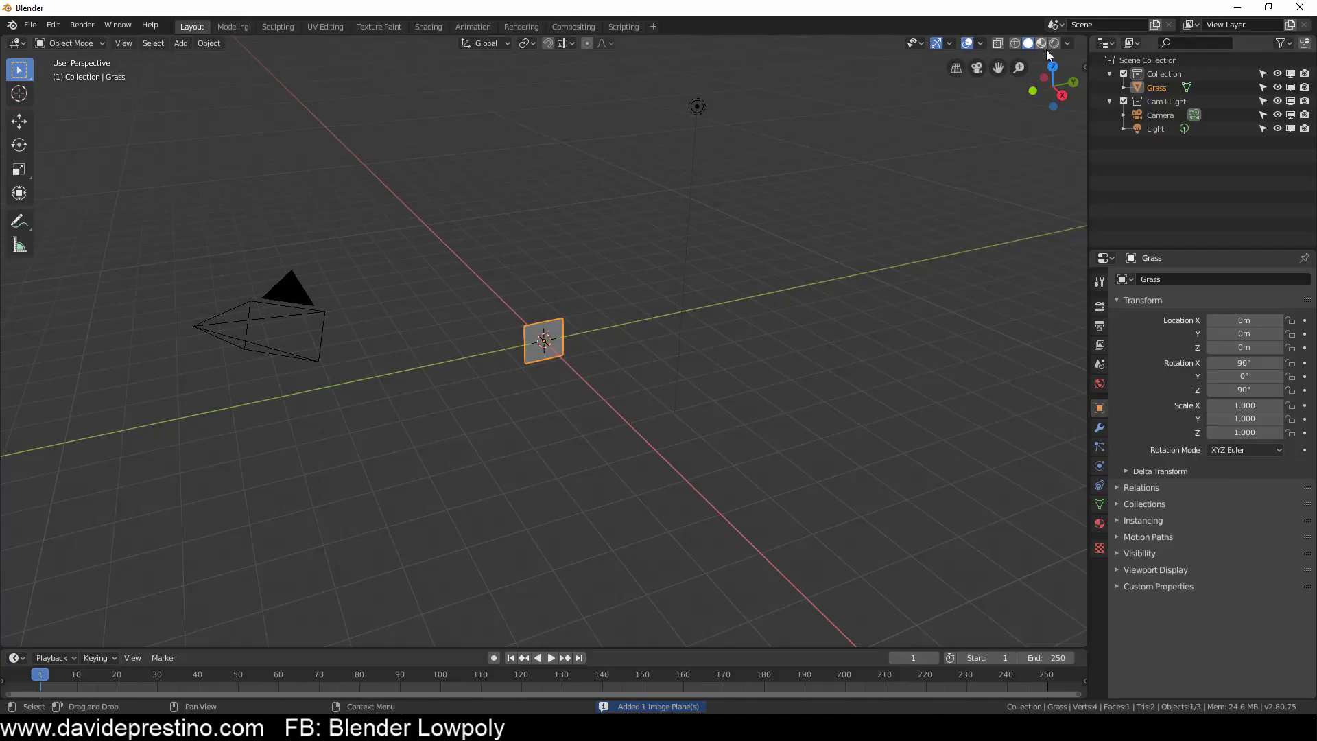
pyautogui.press('KP_7')
pyautogui.press('KP_Decimal')
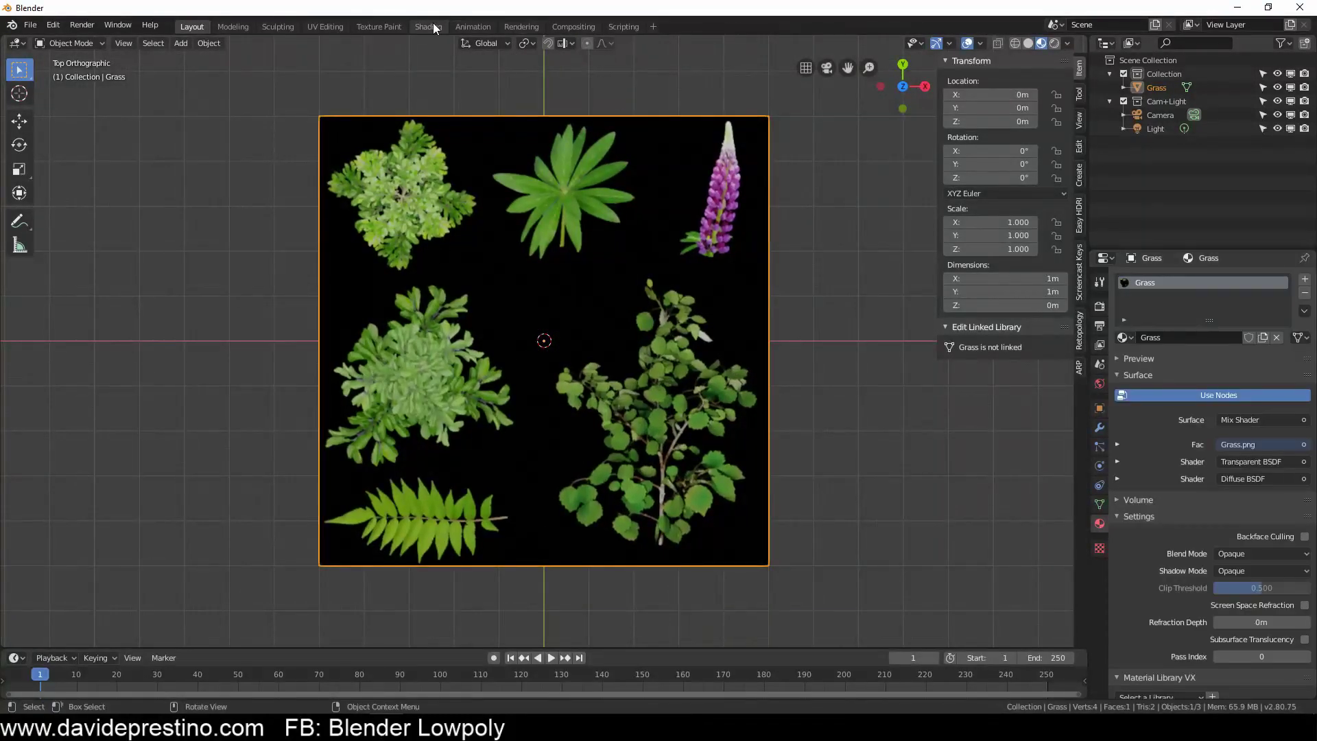
# Step: Add a Principled BSDF wired to the image Color and Alpha, with Alpha Clip blending
pyautogui.click(428, 26)
pyautogui.hotkey('shift', 'a')
pyautogui.click(669, 423)
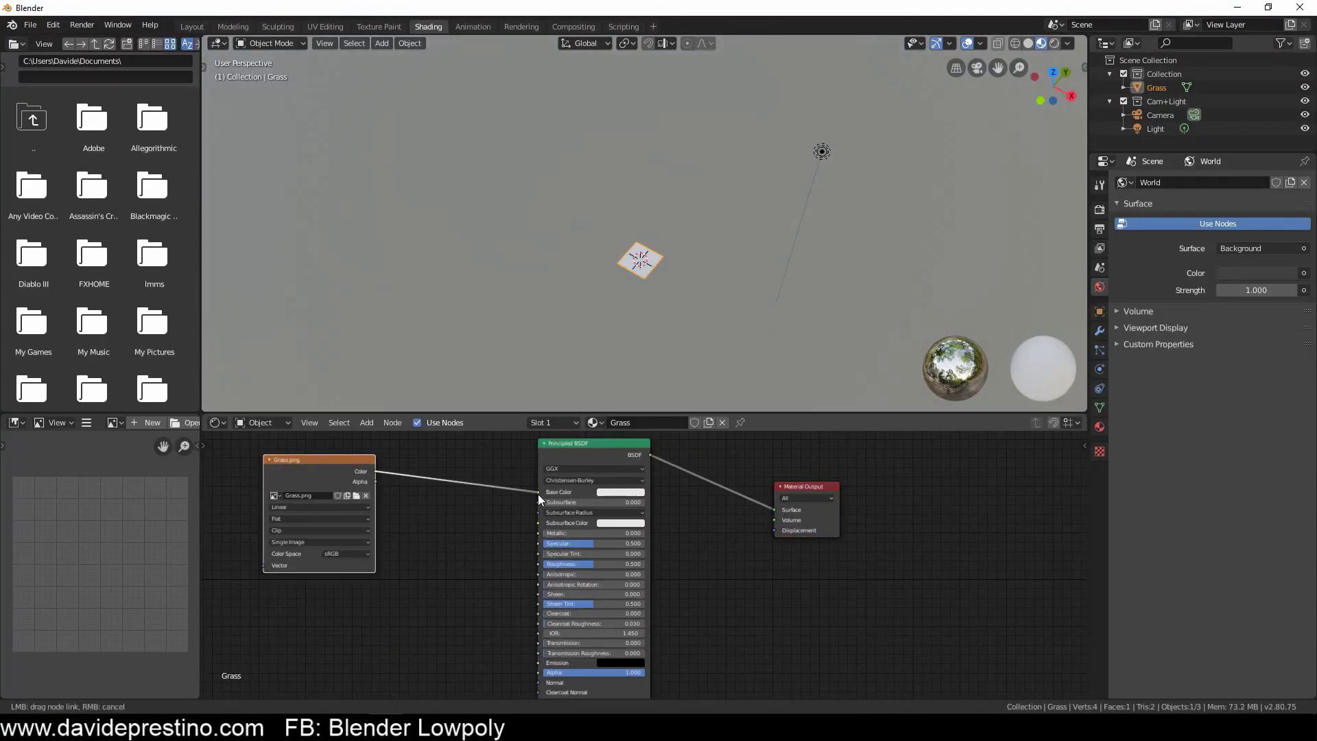
pyautogui.moveTo(537, 494); pyautogui.dragTo(539, 492)
pyautogui.click(1100, 427)
pyautogui.moveTo(376, 481); pyautogui.dragTo(540, 672)
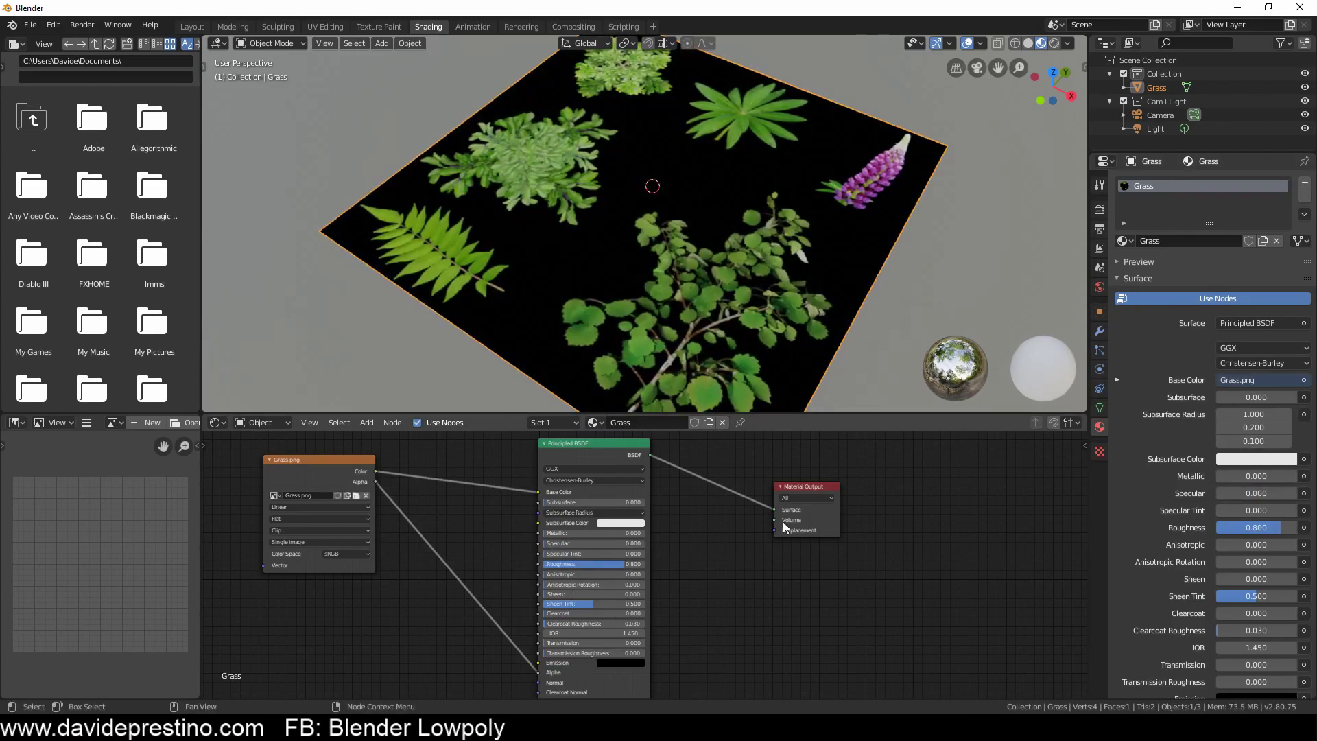
pyautogui.scroll(-10, 1261, 562)
pyautogui.click(1261, 568)
# Step: Loop-cut the atlas plane between plant rows and separate each plant's faces into its own object
pyautogui.click(217, 29)
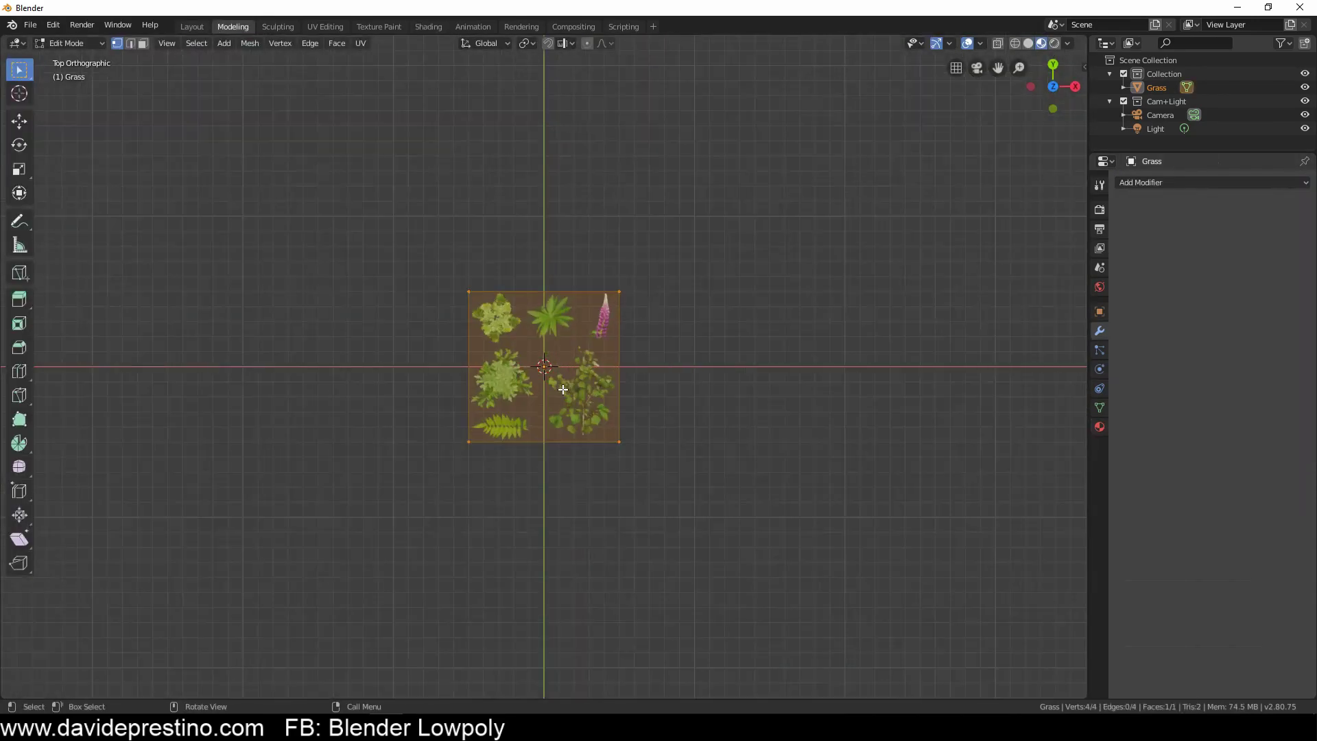
pyautogui.scroll(8, 420, 243)
pyautogui.moveTo(468, 122); pyautogui.dragTo(391, 364)
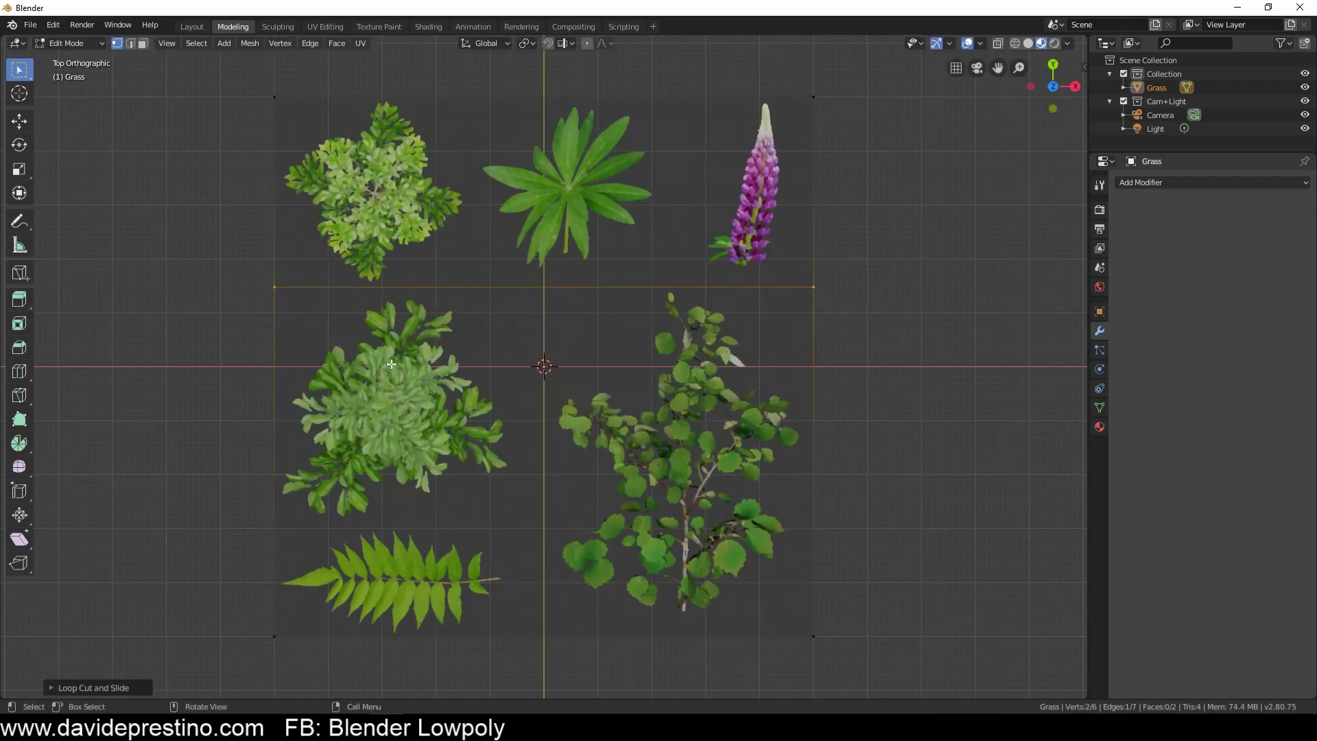
pyautogui.press('3')
pyautogui.click(396, 189)
pyautogui.press('p')
pyautogui.click(481, 214)
pyautogui.press('p')
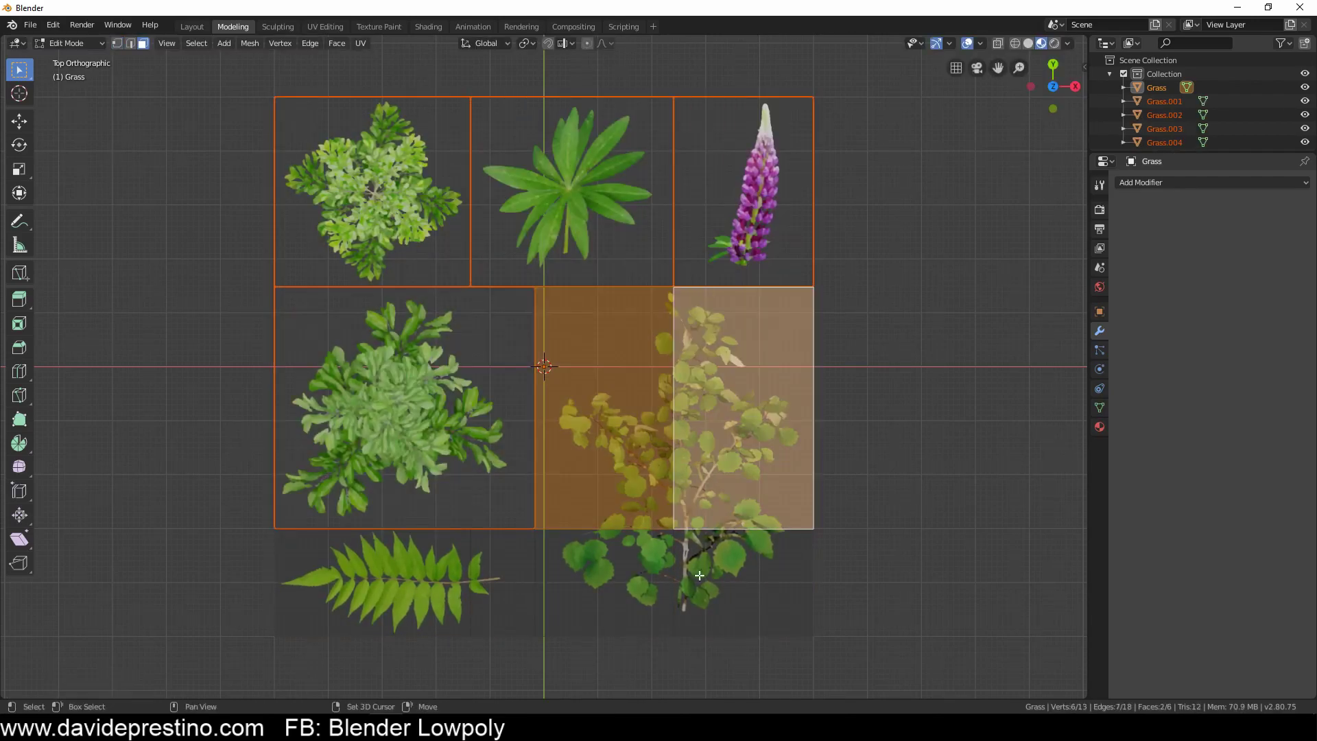
pyautogui.press('p')
pyautogui.click(710, 583)
pyautogui.click(485, 579)
pyautogui.press('Tab')
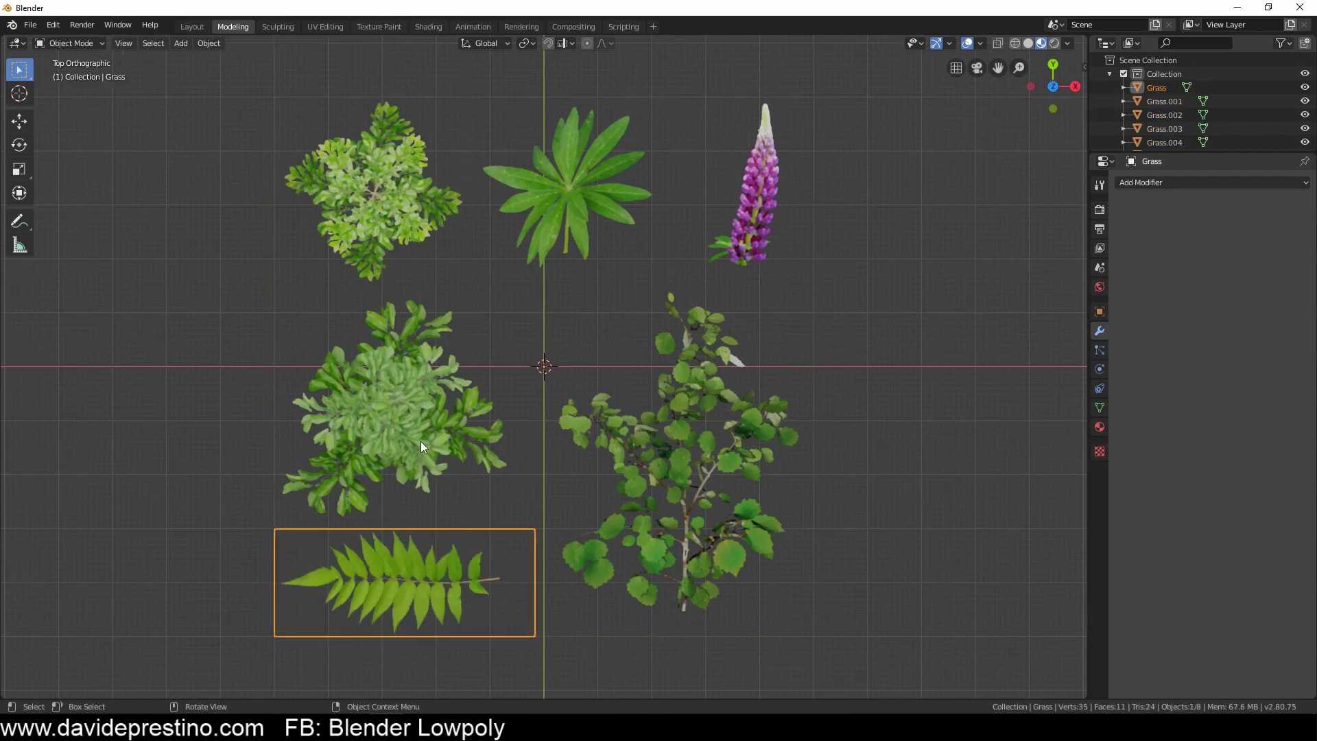
# Step: Check the separated plant cards and start trimming the lupine card's mesh
pyautogui.click(422, 447)
pyautogui.click(679, 480)
pyautogui.click(594, 268)
pyautogui.click(734, 193)
pyautogui.scroll(2, 784, 140)
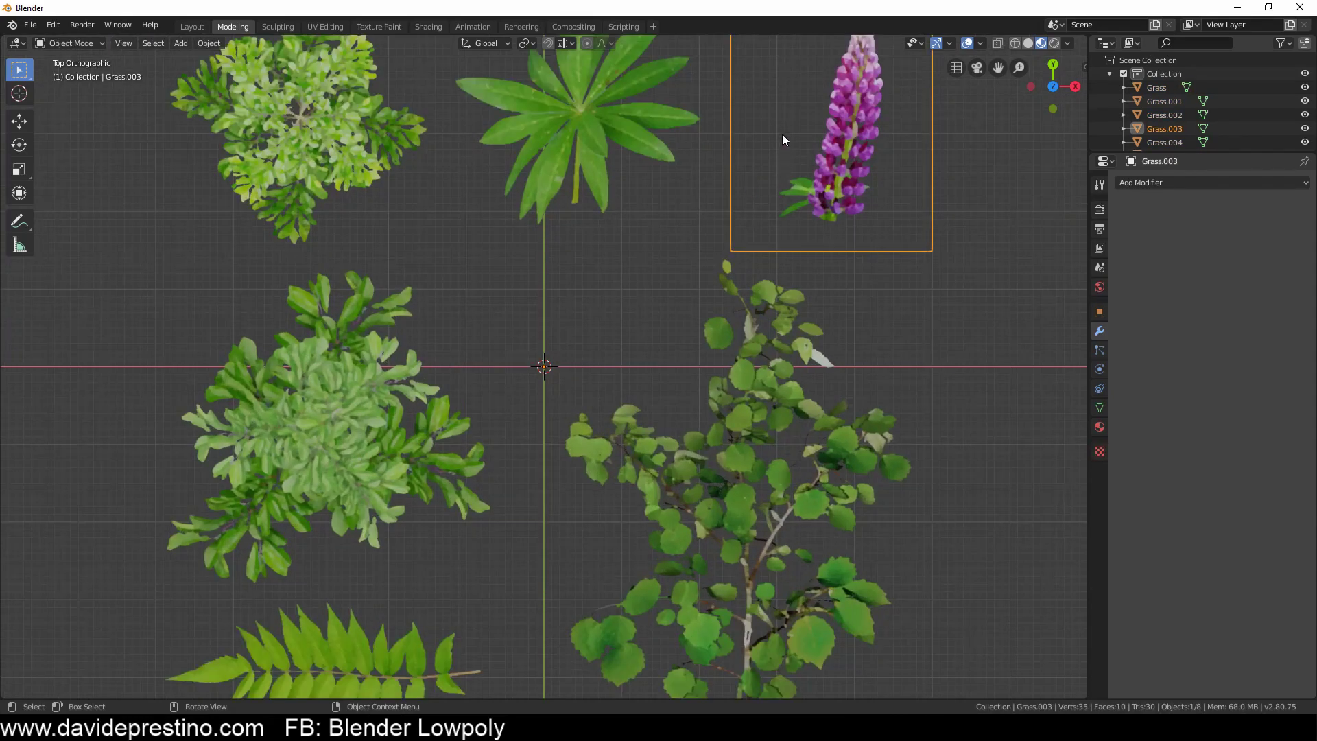
pyautogui.press('Tab')
pyautogui.press('g')
pyautogui.press('g')
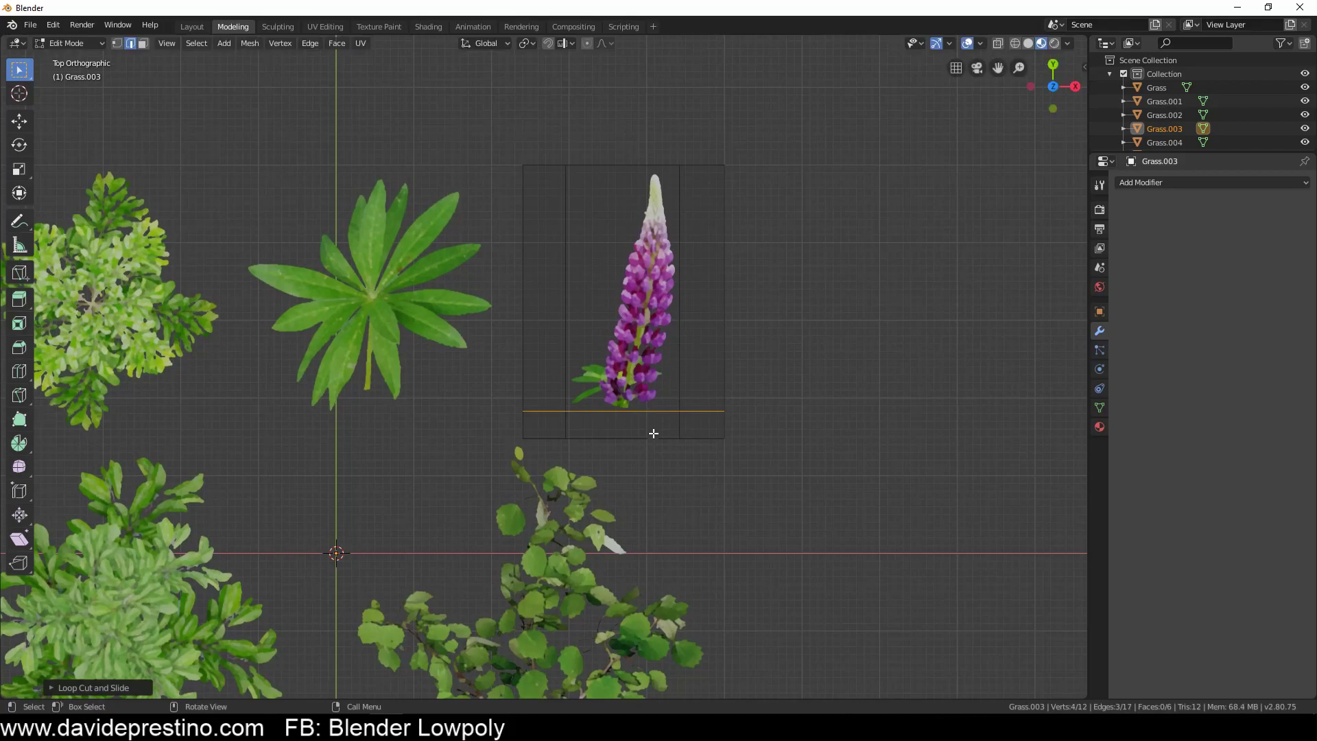
pyautogui.hotkey('alt', 'a')
pyautogui.press('n')
pyautogui.press('Tab')
# Step: Add loop cuts around the star-shaped leaf card and select its edge vertices
pyautogui.click(367, 305)
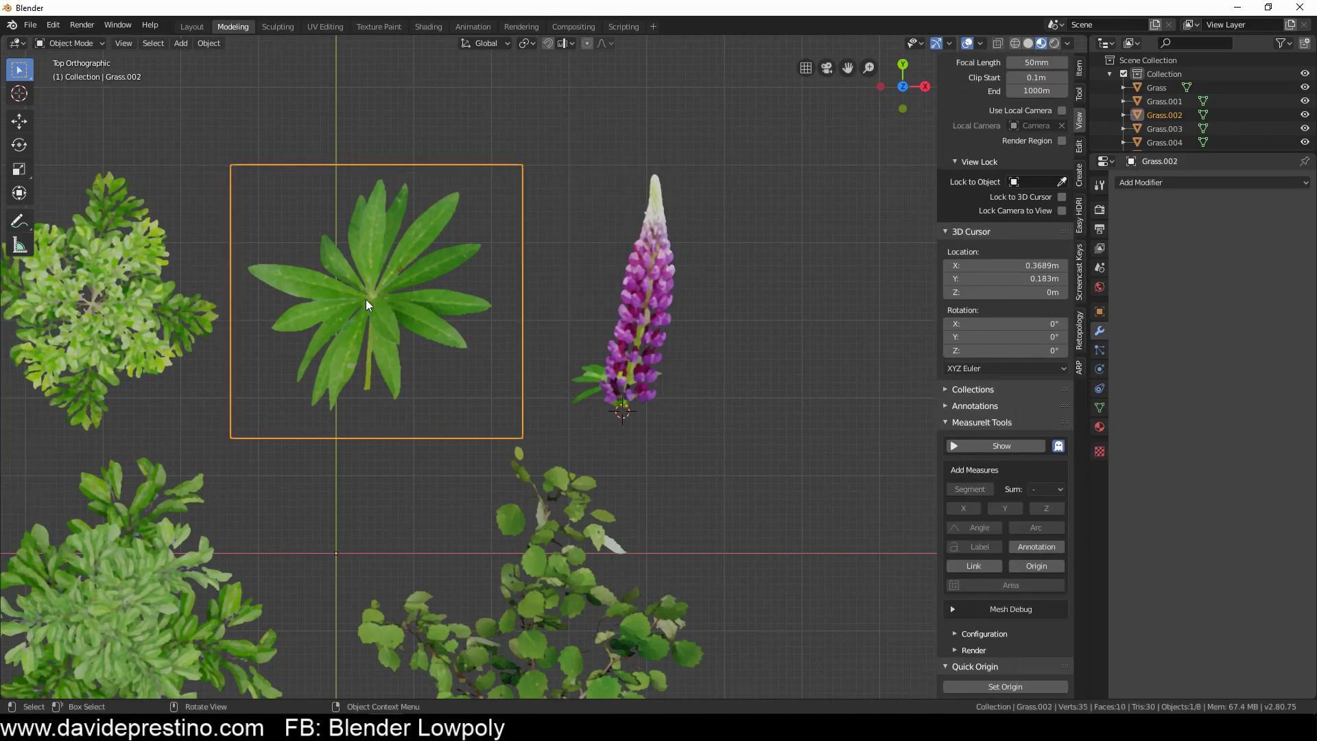
pyautogui.press('Tab')
pyautogui.hotkey('alt', 'a')
pyautogui.hotkey('ctrl', 'r')
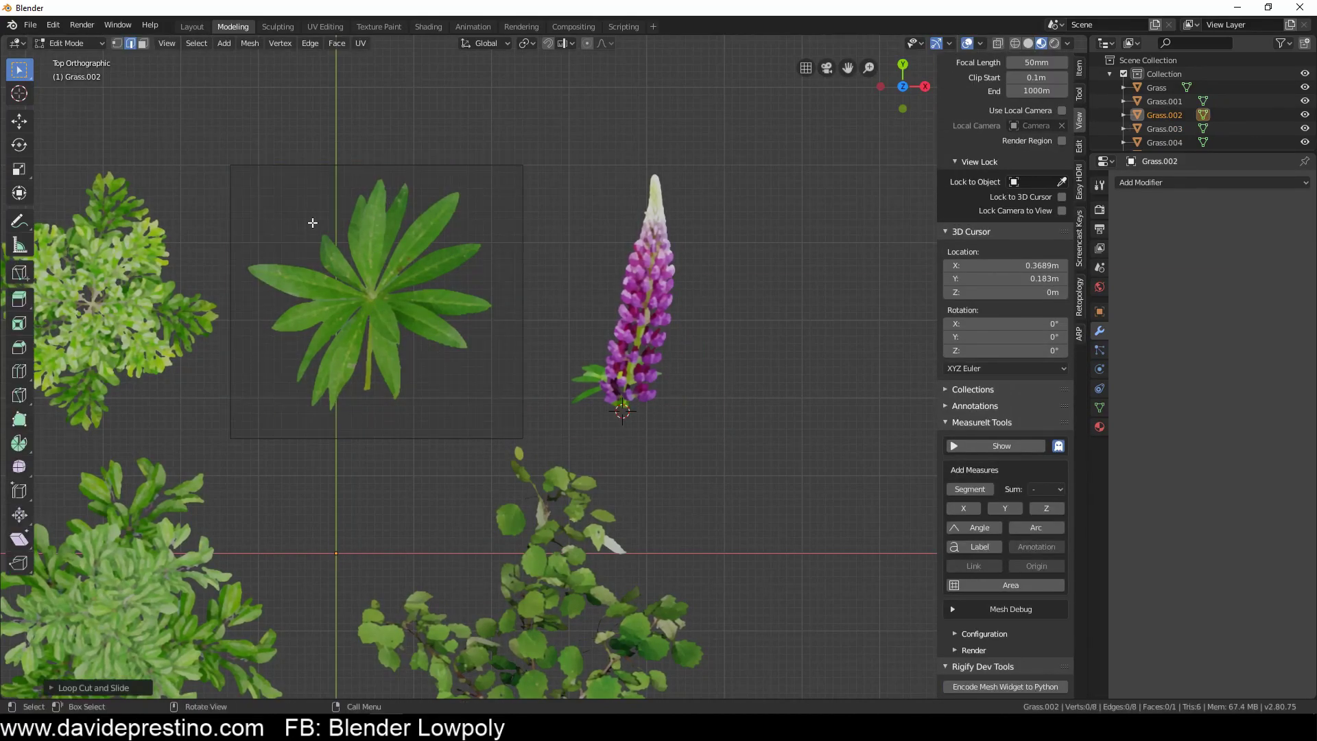
pyautogui.press('a')
pyautogui.press('1')
pyautogui.click(423, 165)
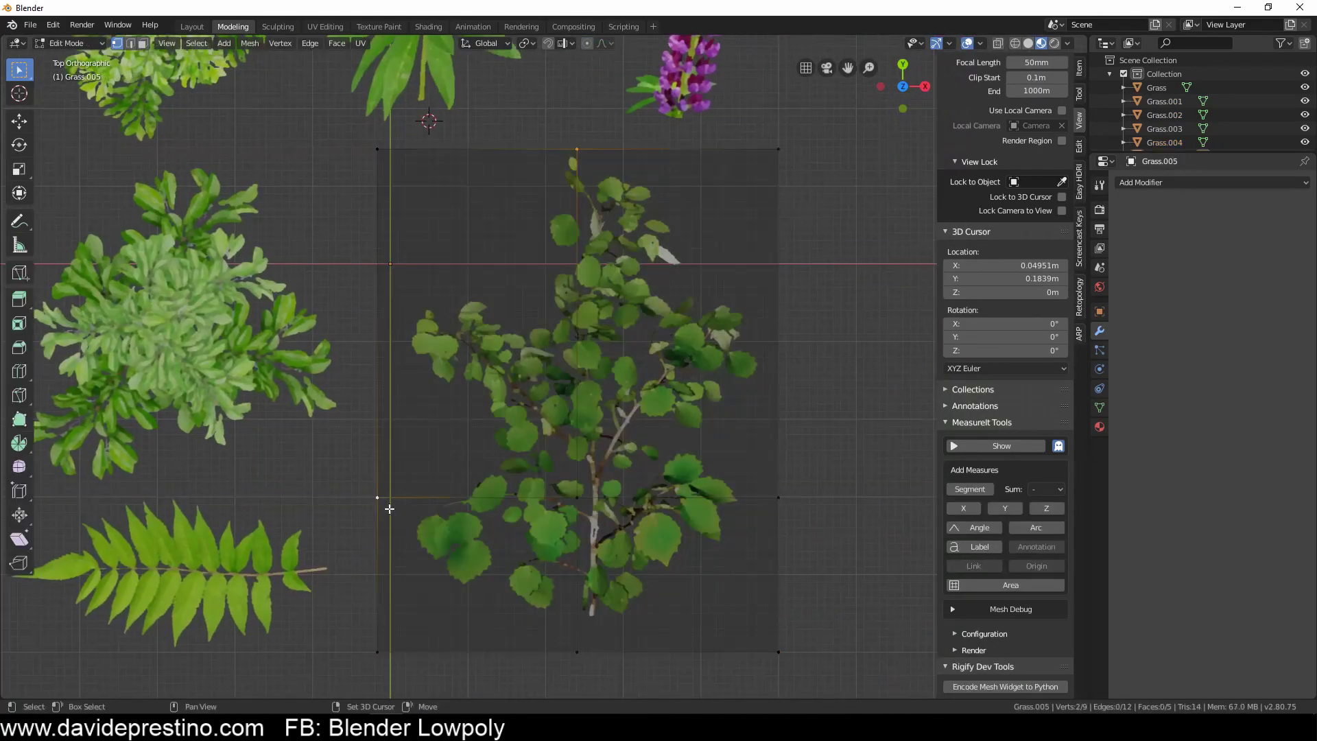
pyautogui.click(377, 497)
# Step: Loop-cut the bush card and delete its empty bottom strip of faces
pyautogui.hotkey('ctrl', 'r')
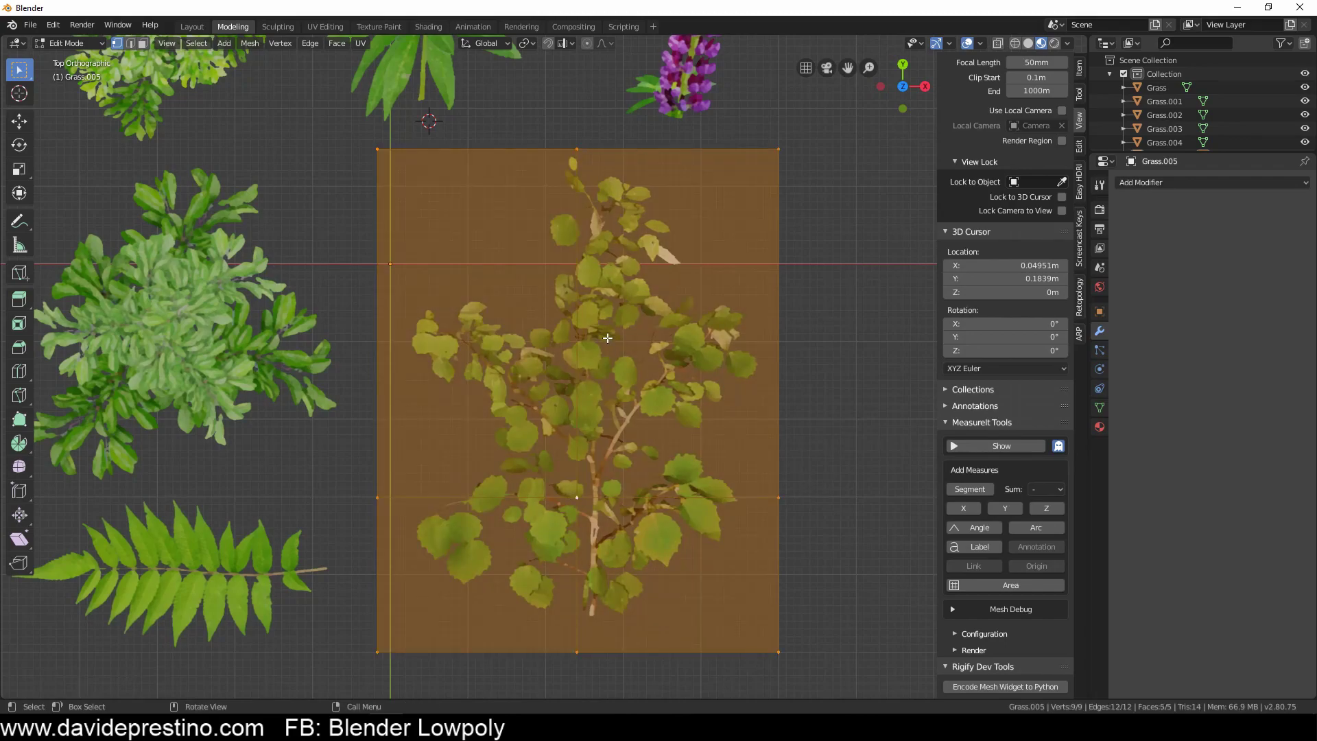
pyautogui.click(615, 358)
pyautogui.rightClick(616, 357)
pyautogui.click(634, 582)
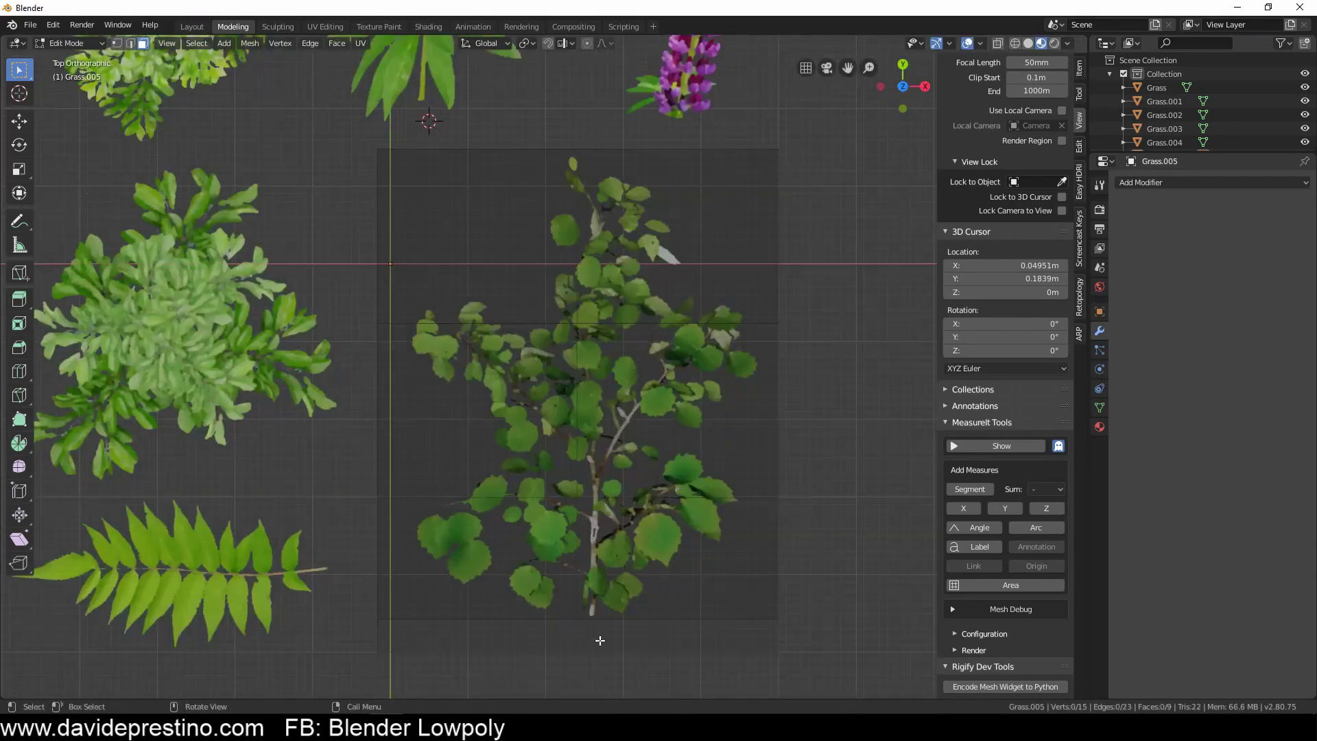
pyautogui.hotkey('ctrl', 'r')
pyautogui.click(434, 155)
pyautogui.press('Tab')
# Step: Loop-cut the fern card and delete the empty faces around the fern
pyautogui.keyDown('shift'); pyautogui.moveTo(206, 572); pyautogui.dragTo(485, 596, button='middle'); pyautogui.keyUp('shift')
pyautogui.click(485, 597)
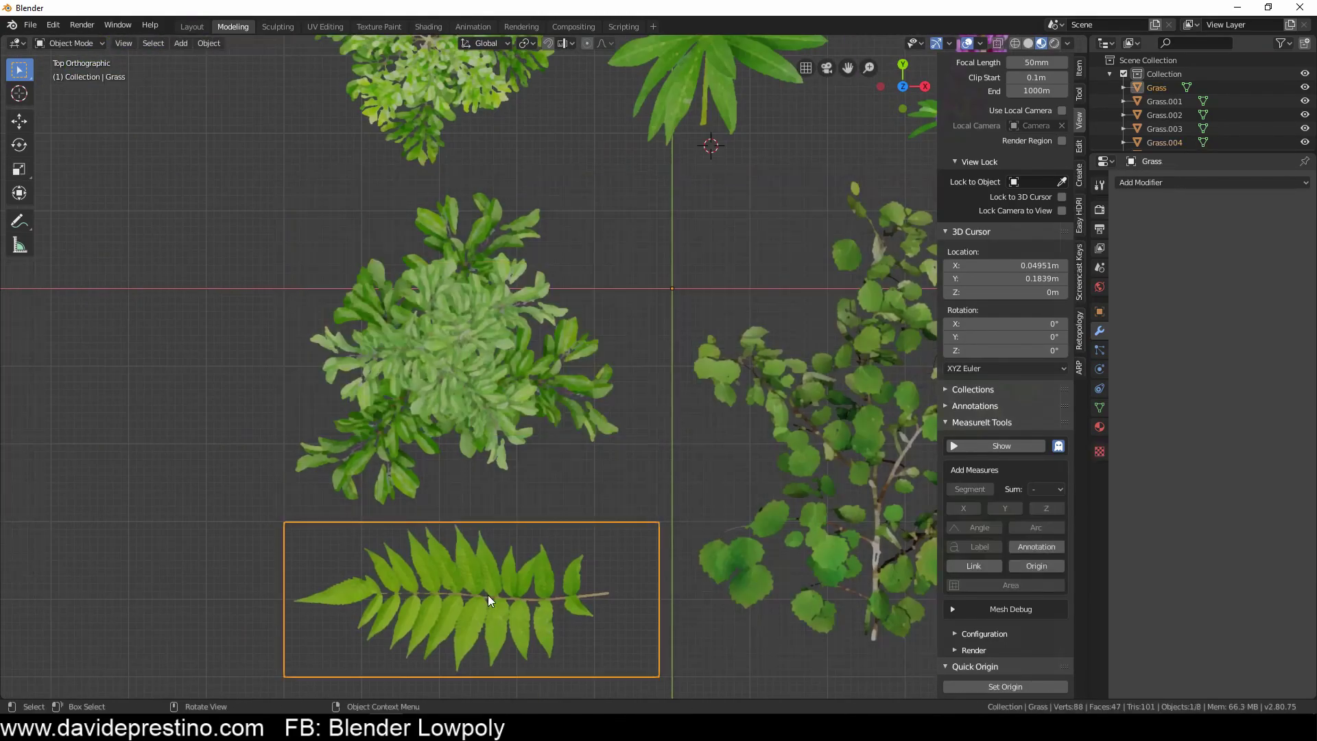
pyautogui.press('Tab')
pyautogui.click(570, 676)
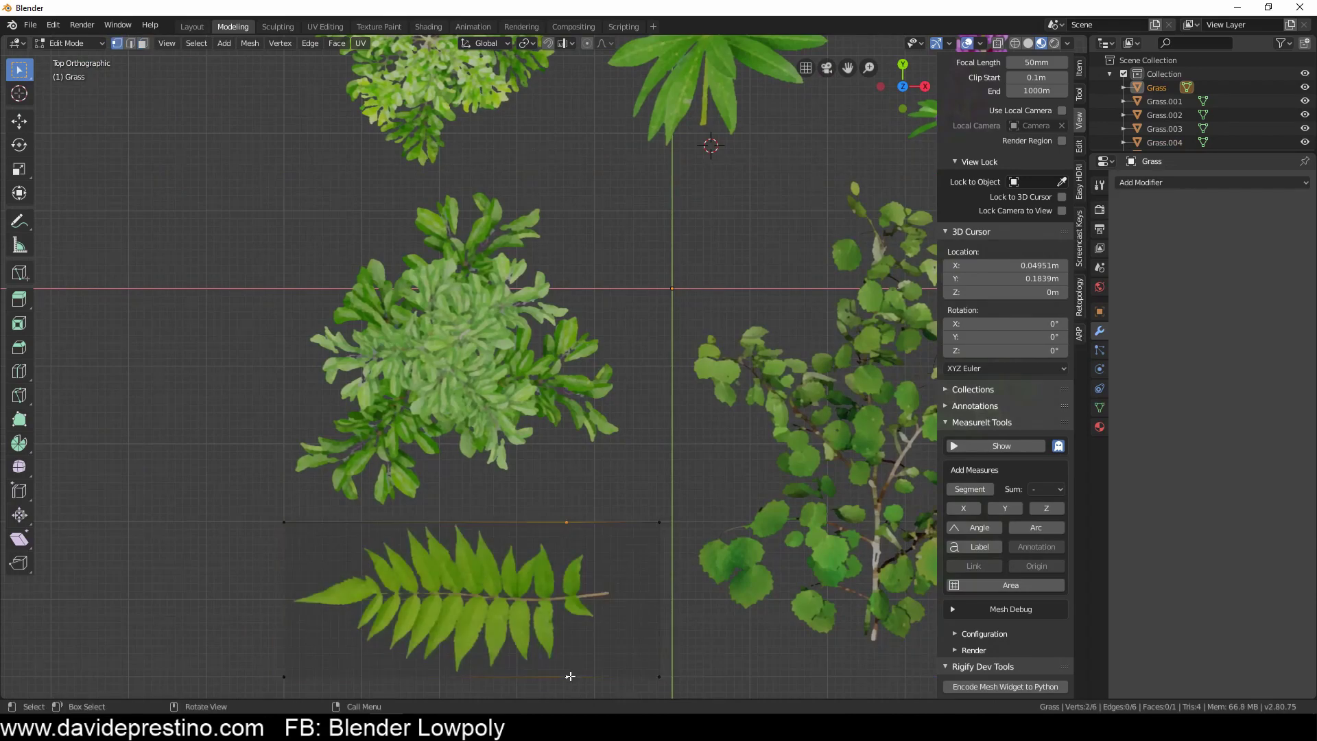
pyautogui.hotkey('ctrl', 'r')
pyautogui.click(636, 604)
pyautogui.rightClick(637, 604)
pyautogui.scroll(-1, 615, 530)
pyautogui.click(588, 547)
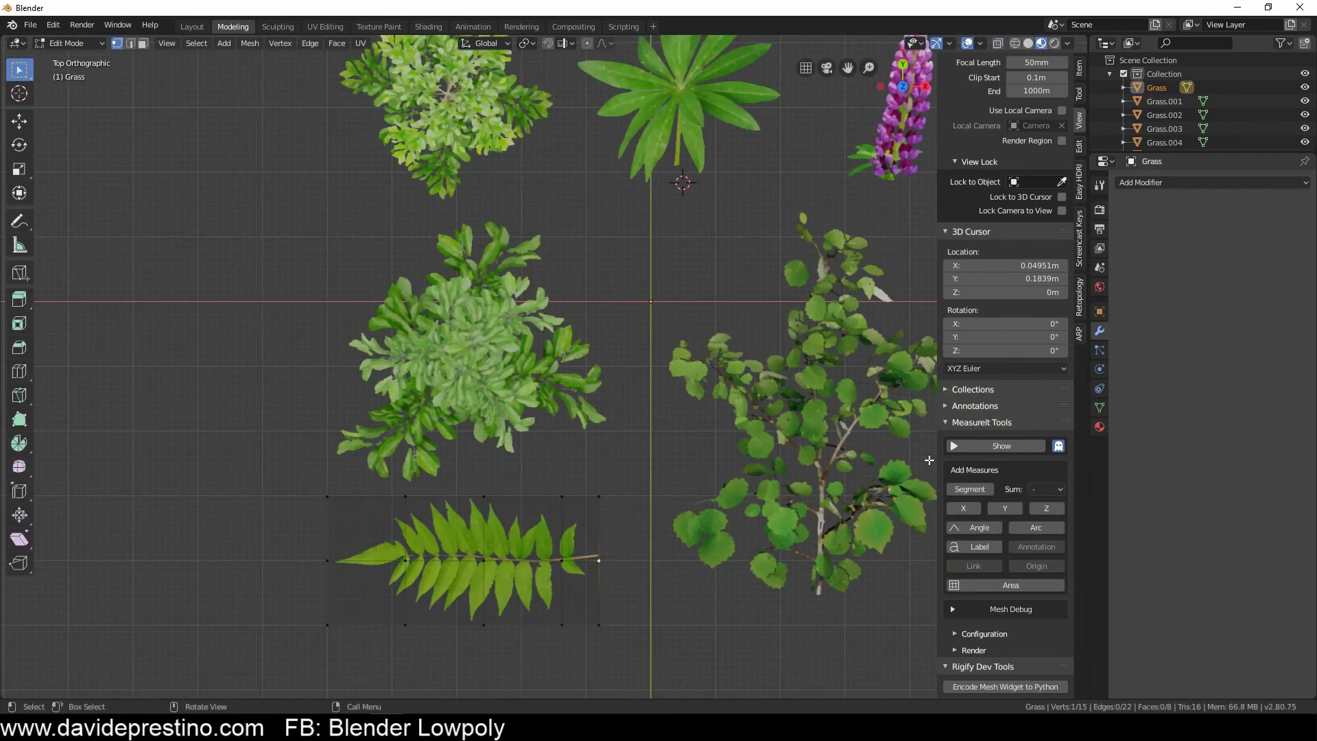
pyautogui.moveTo(589, 547)
pyautogui.mouseDown(button='middle')
pyautogui.moveTo(265, 559)
pyautogui.moveTo(374, 474)
pyautogui.mouseUp(button='middle')
pyautogui.keyDown('alt'); pyautogui.click(265, 558); pyautogui.keyUp('alt')
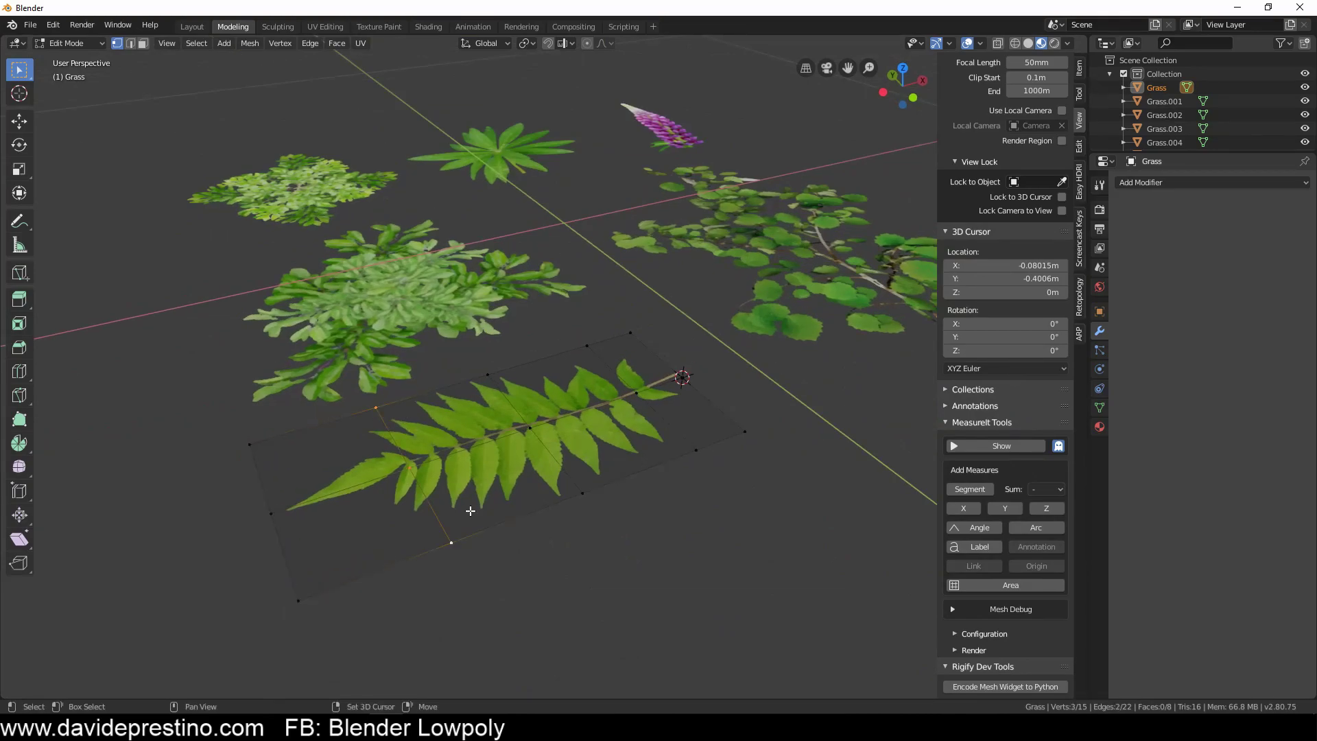
# Step: Tilt the fern card upright by rotating it around the Y axis
pyautogui.press('Tab')
pyautogui.moveTo(744, 447)
pyautogui.mouseDown(button='middle')
pyautogui.moveTo(809, 384)
pyautogui.moveTo(564, 383)
pyautogui.mouseUp(button='middle')
pyautogui.press('r')
pyautogui.press('y')
pyautogui.click(823, 373)
# Step: Move the fern's tip vertices to curve it into a frond, then duplicate the card
pyautogui.press('Tab')
pyautogui.moveTo(498, 189); pyautogui.dragTo(538, 309, button='middle')
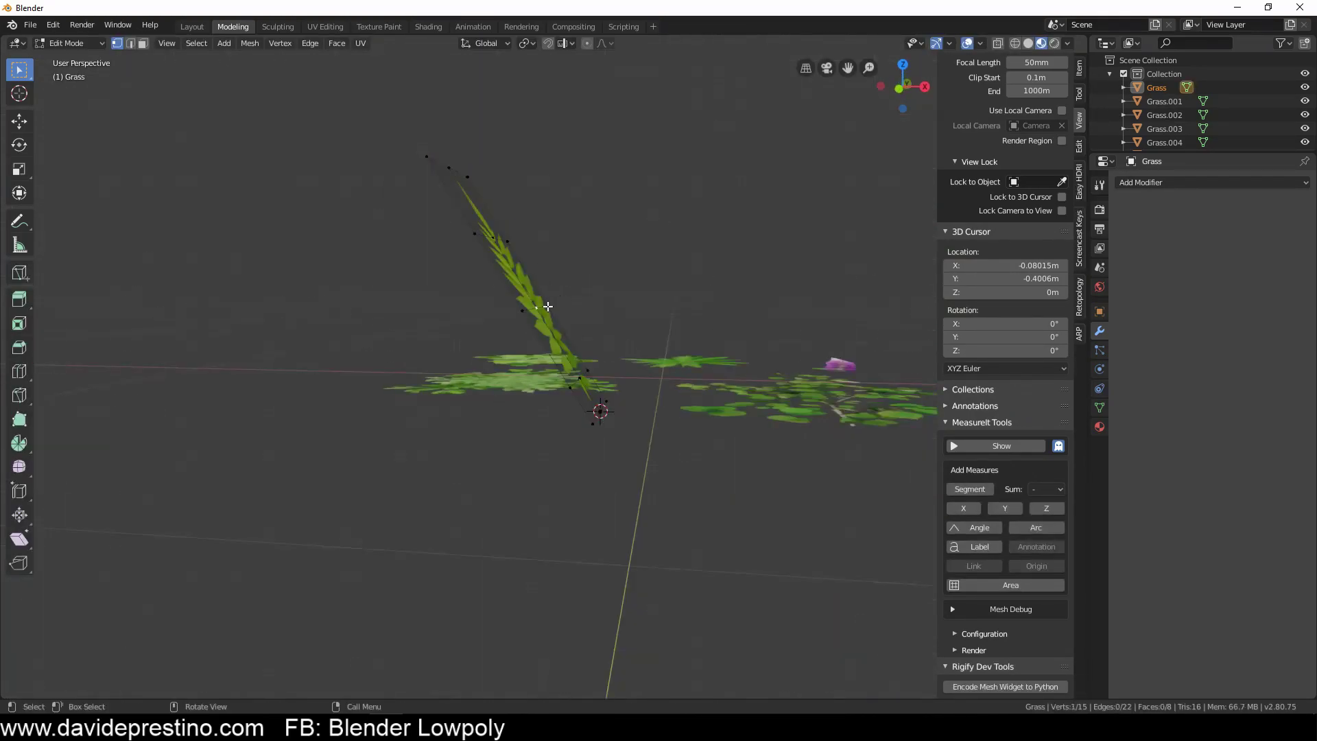
pyautogui.click(596, 274)
pyautogui.press('g')
pyautogui.press('KP_1')
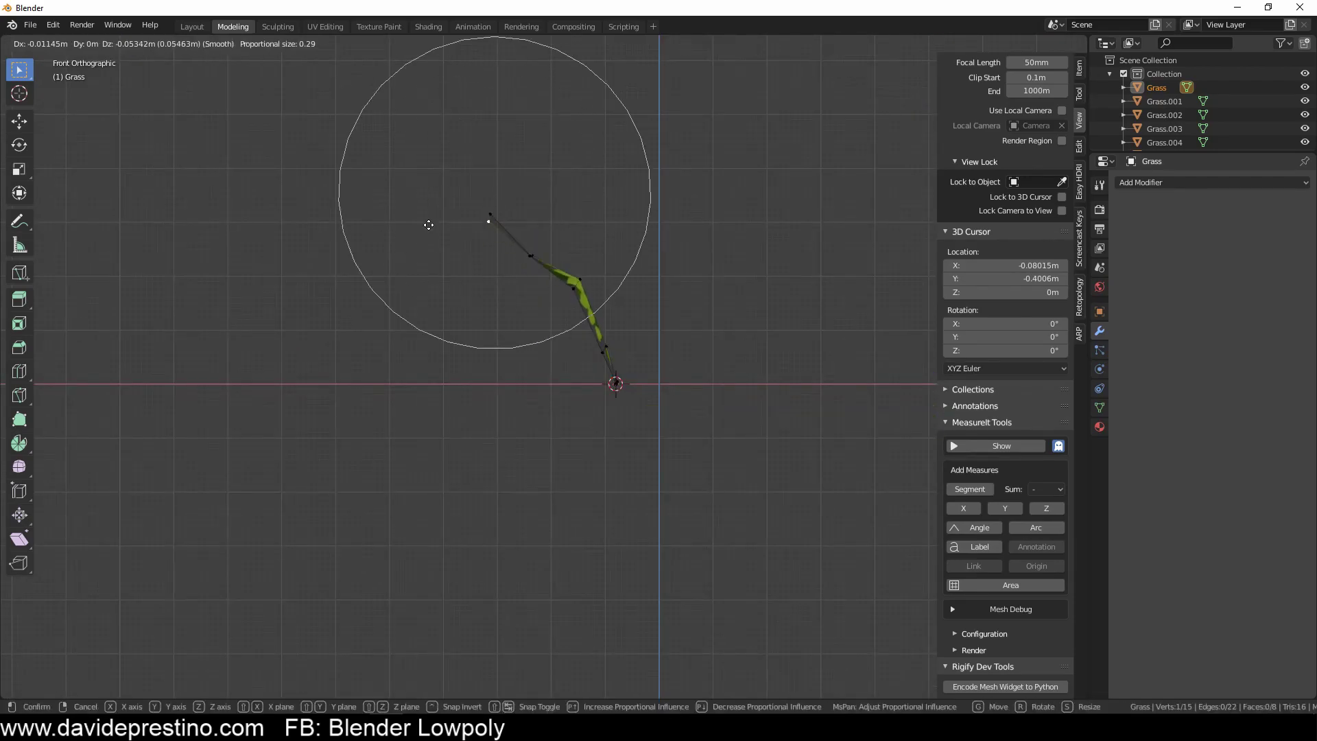
pyautogui.click(429, 225)
pyautogui.moveTo(429, 224)
pyautogui.mouseDown(button='middle')
pyautogui.moveTo(521, 282)
pyautogui.moveTo(458, 435)
pyautogui.moveTo(347, 390)
pyautogui.moveTo(458, 250)
pyautogui.moveTo(343, 409)
pyautogui.mouseUp(button='middle')
pyautogui.keyDown('shift'); pyautogui.click(523, 279); pyautogui.keyUp('shift')
pyautogui.press('g')
pyautogui.press('Tab')
pyautogui.hotkey('shift', 'd')
# Step: Place the fern copy and confirm the plant cards' rotation, checking them untextured and textured
pyautogui.click(390, 474)
pyautogui.click(1029, 43)
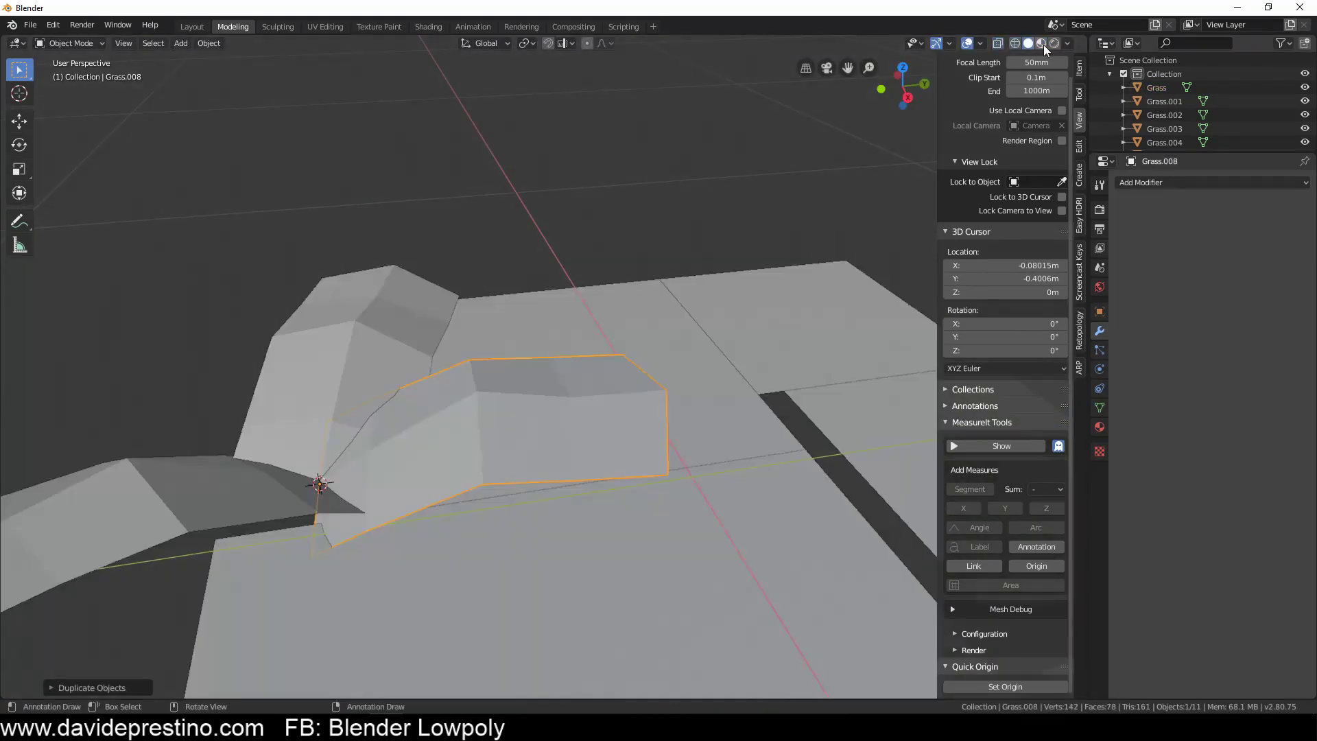
pyautogui.click(669, 570)
pyautogui.moveTo(618, 411)
pyautogui.mouseDown(button='middle')
pyautogui.moveTo(668, 569)
pyautogui.moveTo(740, 360)
pyautogui.moveTo(476, 483)
pyautogui.moveTo(667, 488)
pyautogui.moveTo(550, 397)
pyautogui.moveTo(642, 300)
pyautogui.moveTo(794, 307)
pyautogui.moveTo(656, 491)
pyautogui.moveTo(669, 380)
pyautogui.moveTo(636, 424)
pyautogui.moveTo(701, 399)
pyautogui.moveTo(735, 356)
pyautogui.moveTo(611, 520)
pyautogui.moveTo(537, 458)
pyautogui.moveTo(480, 439)
pyautogui.mouseUp(button='middle')
pyautogui.click(640, 575)
# Step: Duplicate and rotate the grass cards, then undo the extra duplicates
pyautogui.hotkey('shift', 'd')
pyautogui.click(479, 455)
pyautogui.click(666, 483)
pyautogui.click(713, 402)
pyautogui.press('r')
pyautogui.click(714, 405)
pyautogui.keyDown('shift'); pyautogui.click(735, 357); pyautogui.keyUp('shift')
pyautogui.hotkey('ctrl', 'z')
# Step: Bend the Grass.004 card by proportionally moving its vertices upward in Edit Mode
pyautogui.scroll(3, 452, 422)
pyautogui.moveTo(559, 418); pyautogui.dragTo(618, 393, button='middle')
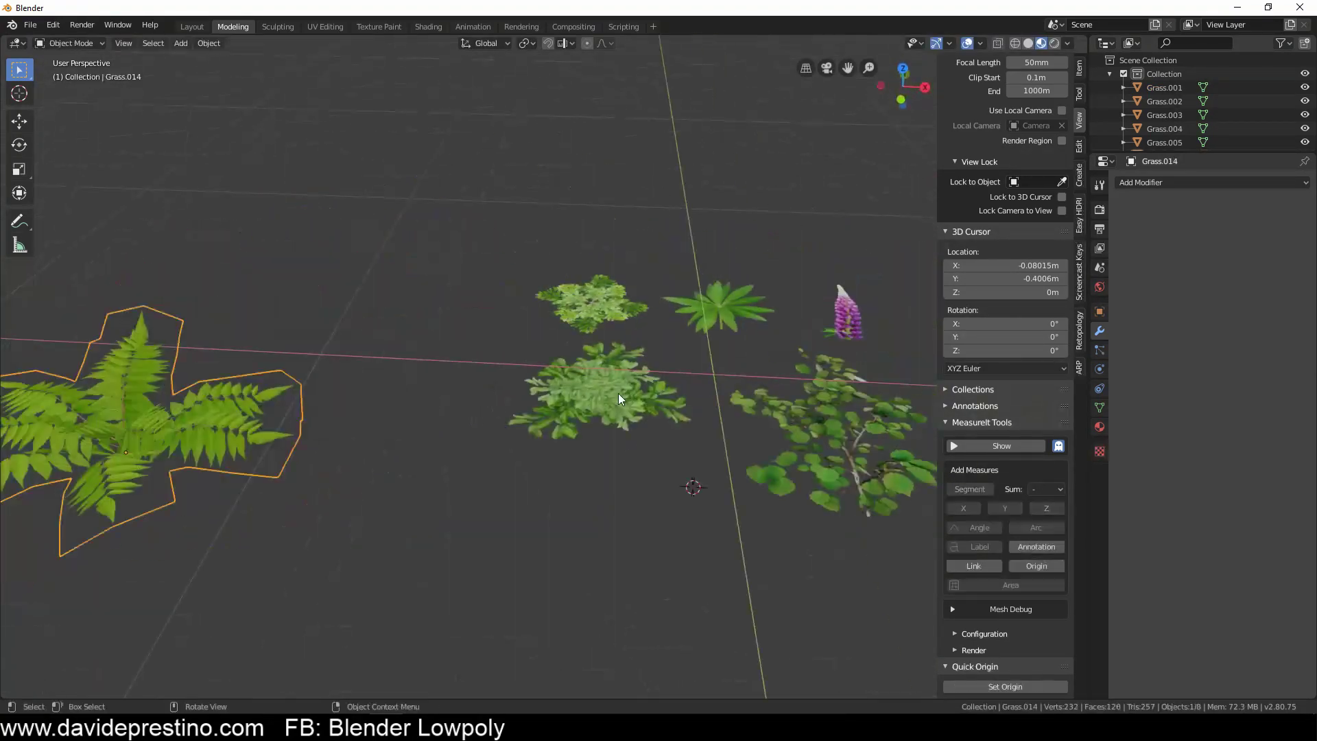
pyautogui.click(619, 393)
pyautogui.press('Tab')
pyautogui.scroll(3, 684, 403)
pyautogui.click(661, 463)
pyautogui.press('h')
pyautogui.moveTo(661, 464); pyautogui.dragTo(559, 453, button='middle')
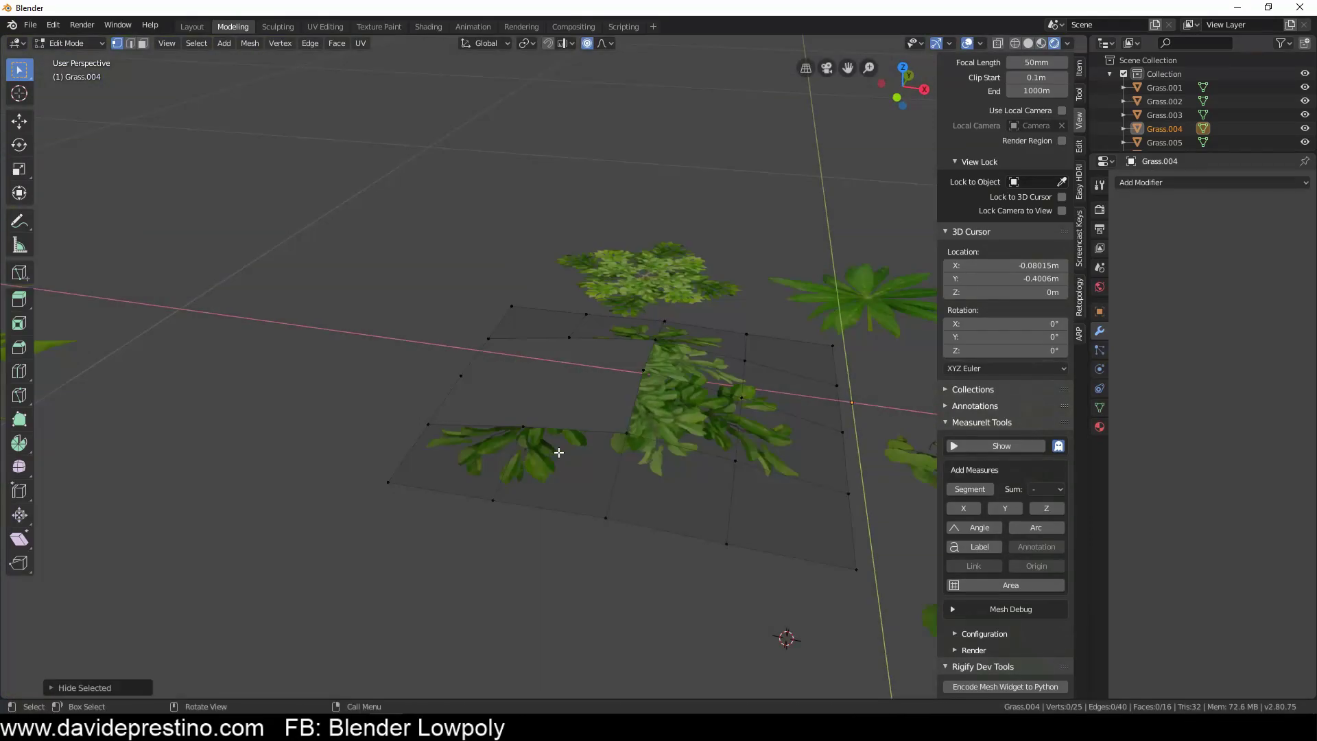
pyautogui.click(553, 350)
pyautogui.moveTo(553, 350)
pyautogui.mouseDown(button='middle')
pyautogui.moveTo(627, 376)
pyautogui.moveTo(562, 494)
pyautogui.mouseUp(button='middle')
pyautogui.press('Tab')
# Step: From the top view, duplicate the Grass.000 bush card and rotate the copy
pyautogui.press('KP_7')
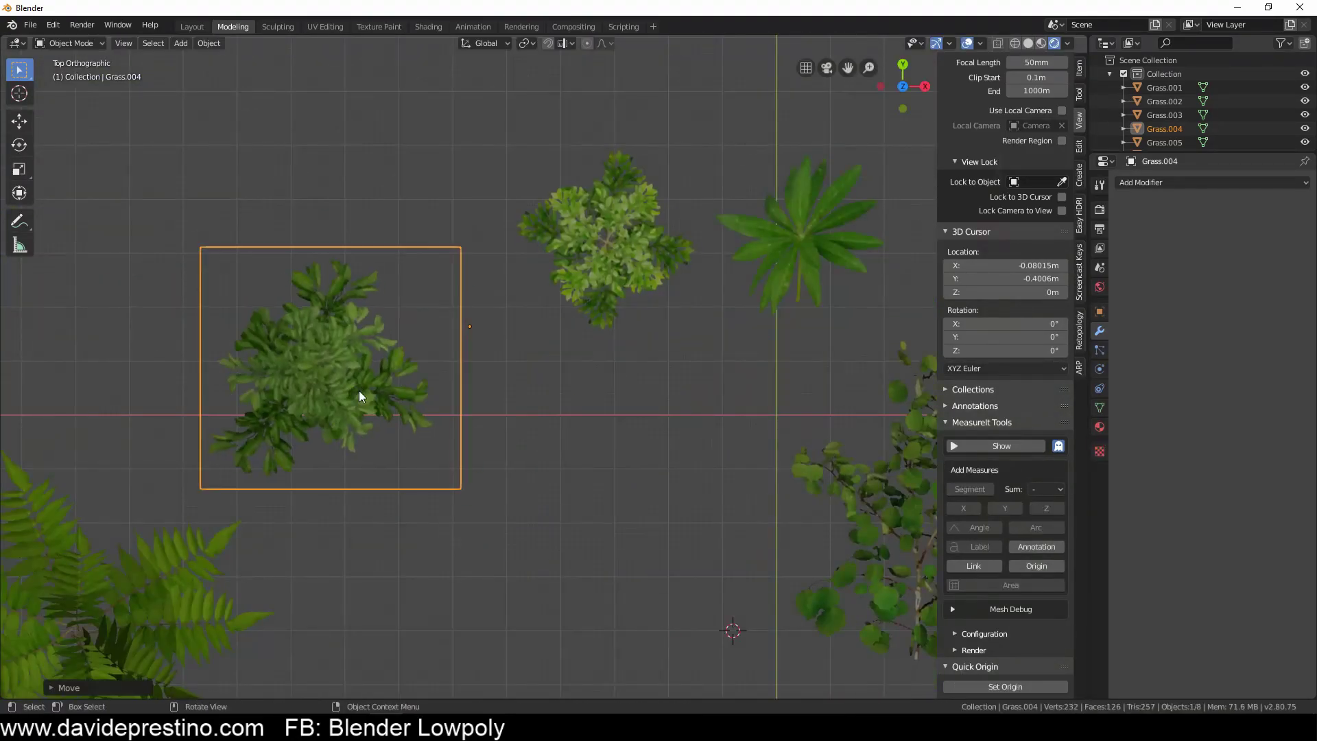
pyautogui.hotkey('shift', 'd')
pyautogui.click(574, 324)
pyautogui.press('r')
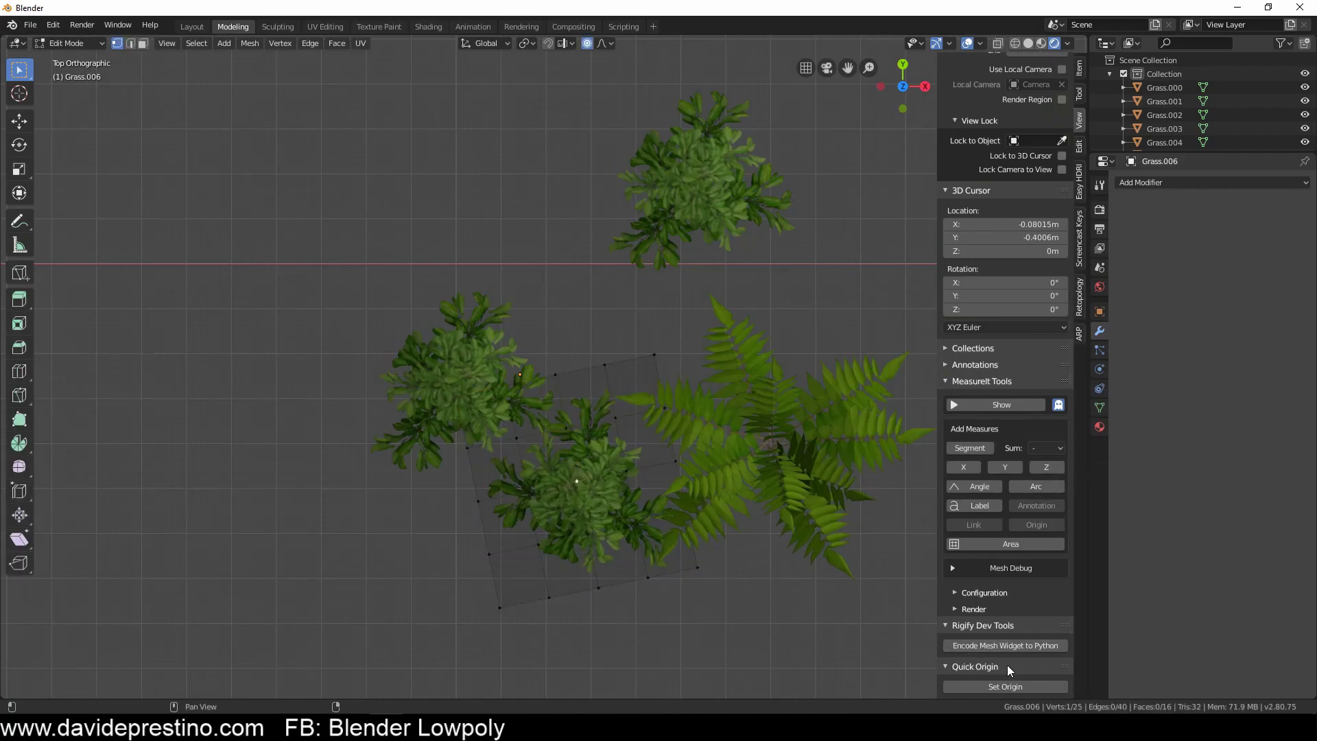
pyautogui.moveTo(573, 323)
pyautogui.mouseDown(button='middle')
pyautogui.moveTo(601, 368)
pyautogui.moveTo(772, 429)
pyautogui.moveTo(546, 327)
pyautogui.moveTo(627, 368)
pyautogui.mouseUp(button='middle')
# Step: Duplicate the Grass.006 card again, then deselect everything and select Grass.001
pyautogui.hotkey('shift', 'd')
pyautogui.moveTo(648, 437)
pyautogui.mouseDown(button='middle')
pyautogui.moveTo(653, 537)
pyautogui.moveTo(628, 373)
pyautogui.moveTo(638, 412)
pyautogui.moveTo(347, 368)
pyautogui.moveTo(434, 369)
pyautogui.moveTo(648, 240)
pyautogui.moveTo(603, 480)
pyautogui.mouseUp(button='middle')
pyautogui.hotkey('alt', 'a')
pyautogui.scroll(3, 645, 431)
pyautogui.click(347, 368)
pyautogui.press('Tab')
# Step: Finish bending Grass.001's vertices and rescale the bush cards, including Grass.007
pyautogui.click(548, 455)
pyautogui.press('Tab')
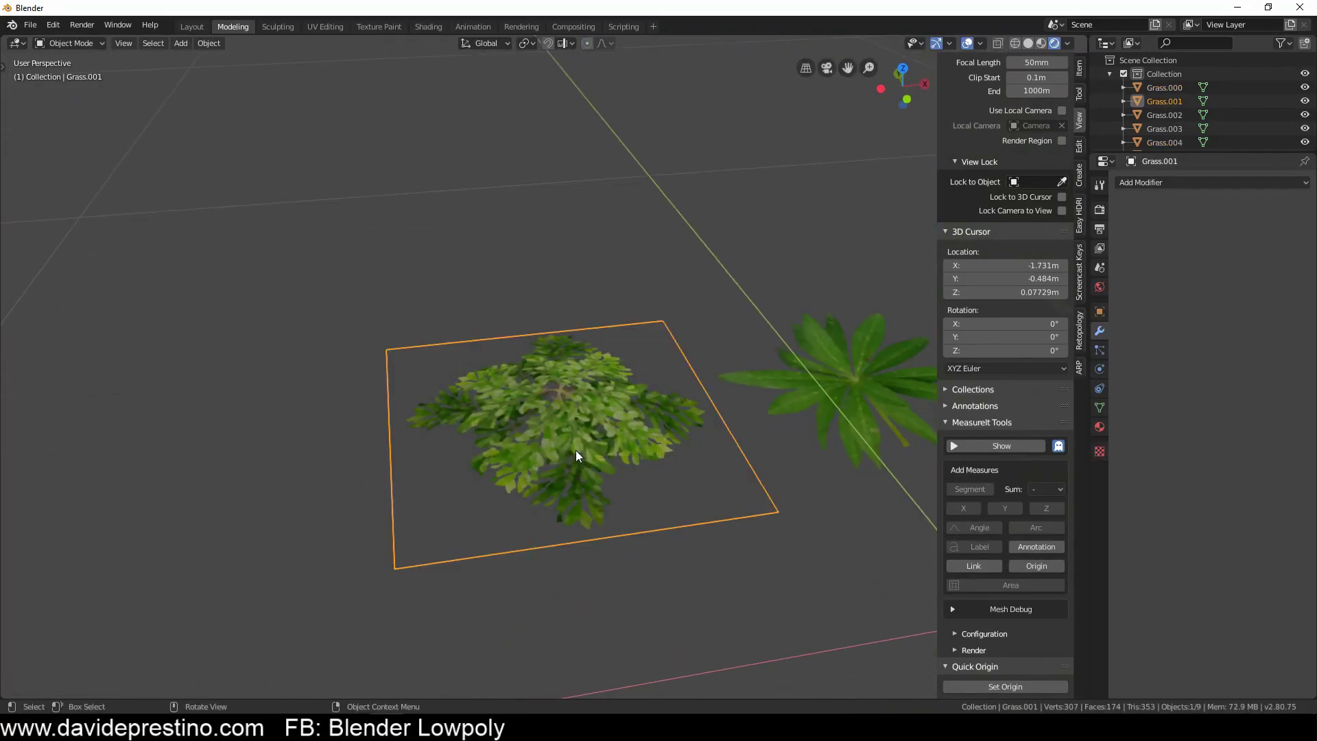
pyautogui.press('KP_7')
pyautogui.click(639, 406)
pyautogui.scroll(3, 639, 406)
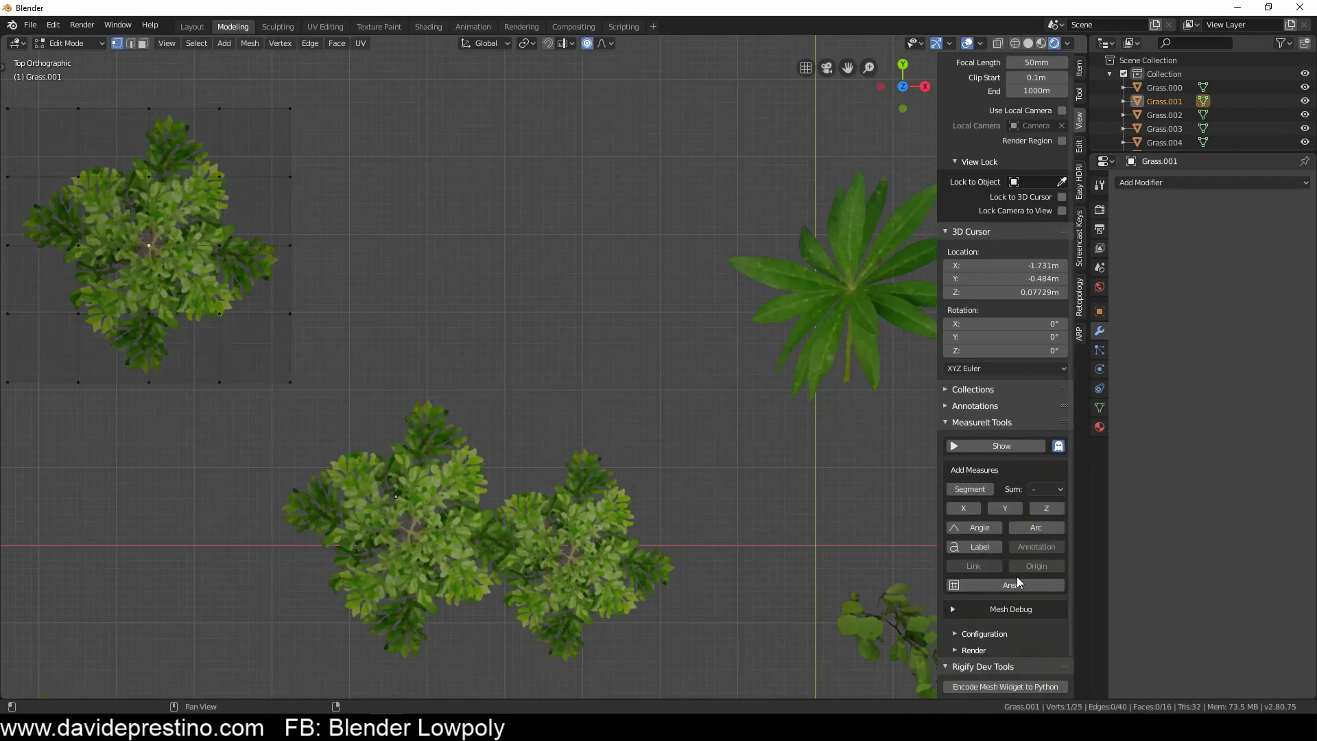
pyautogui.click(994, 687)
pyautogui.moveTo(920, 652); pyautogui.dragTo(648, 431, button='middle')
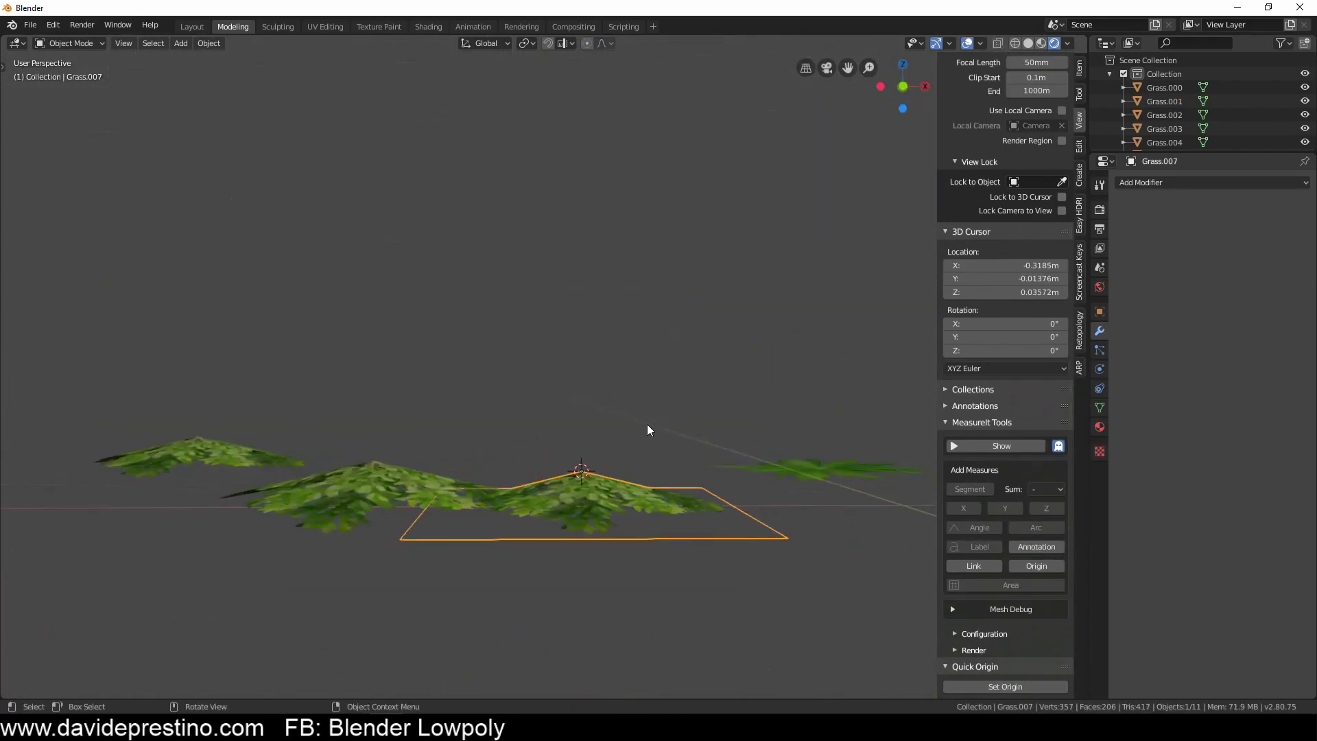
pyautogui.click(681, 507)
pyautogui.press('KP_7')
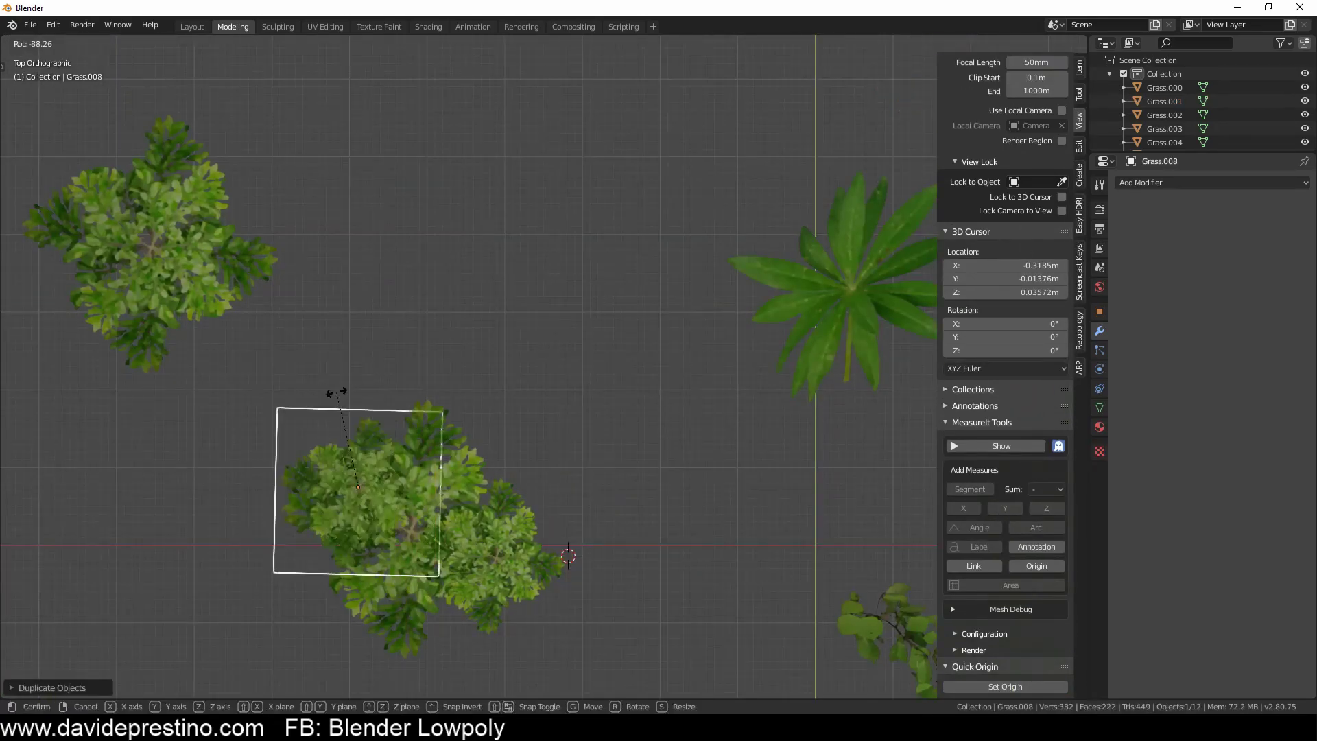
# Step: Rotate the duplicate card and add two more bush cards to the selection
pyautogui.click(336, 392)
pyautogui.moveTo(336, 393)
pyautogui.mouseDown(button='middle')
pyautogui.moveTo(468, 546)
pyautogui.moveTo(489, 429)
pyautogui.moveTo(429, 553)
pyautogui.moveTo(487, 542)
pyautogui.mouseUp(button='middle')
pyautogui.keyDown('shift'); pyautogui.click(430, 553); pyautogui.keyUp('shift')
pyautogui.keyDown('shift'); pyautogui.click(432, 516); pyautogui.keyUp('shift')
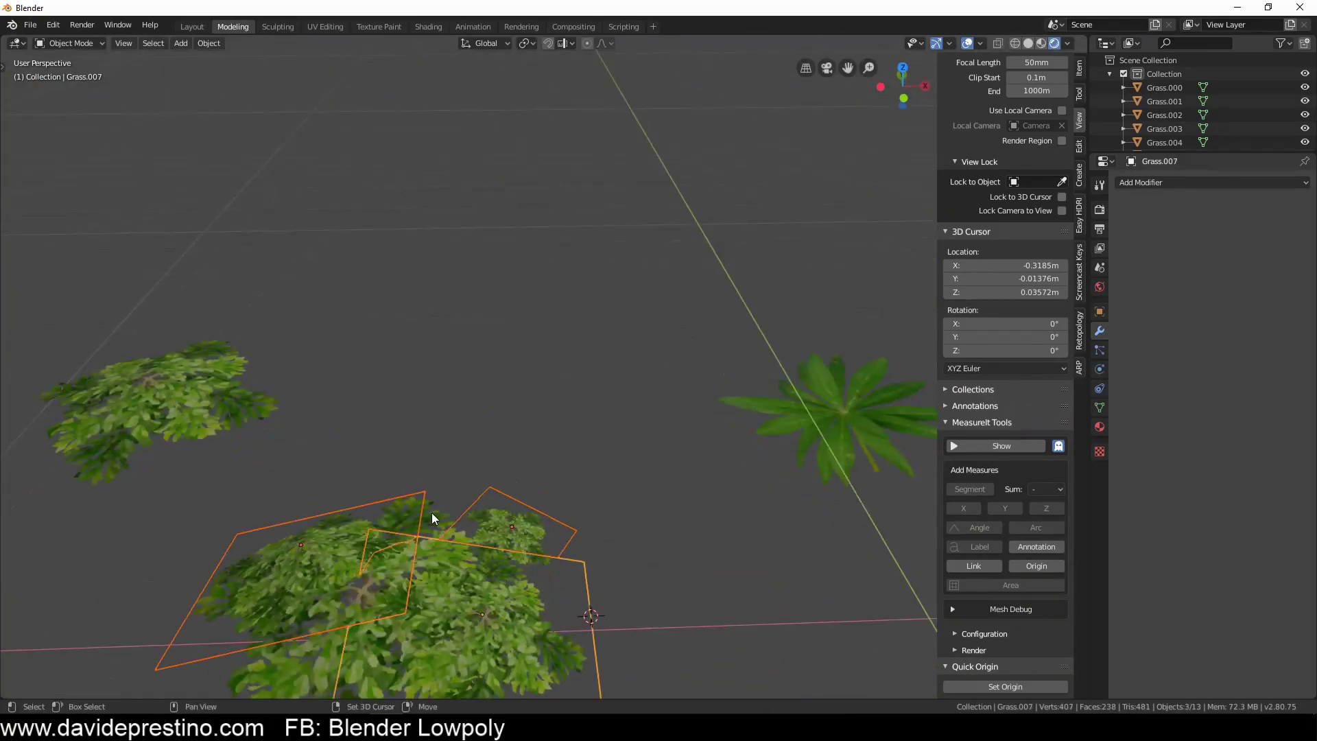
# Step: Delete the empty faces from the Grass.005 branch card in face select mode
pyautogui.click(418, 546)
pyautogui.press('Tab')
pyautogui.press('KP_Decimal')
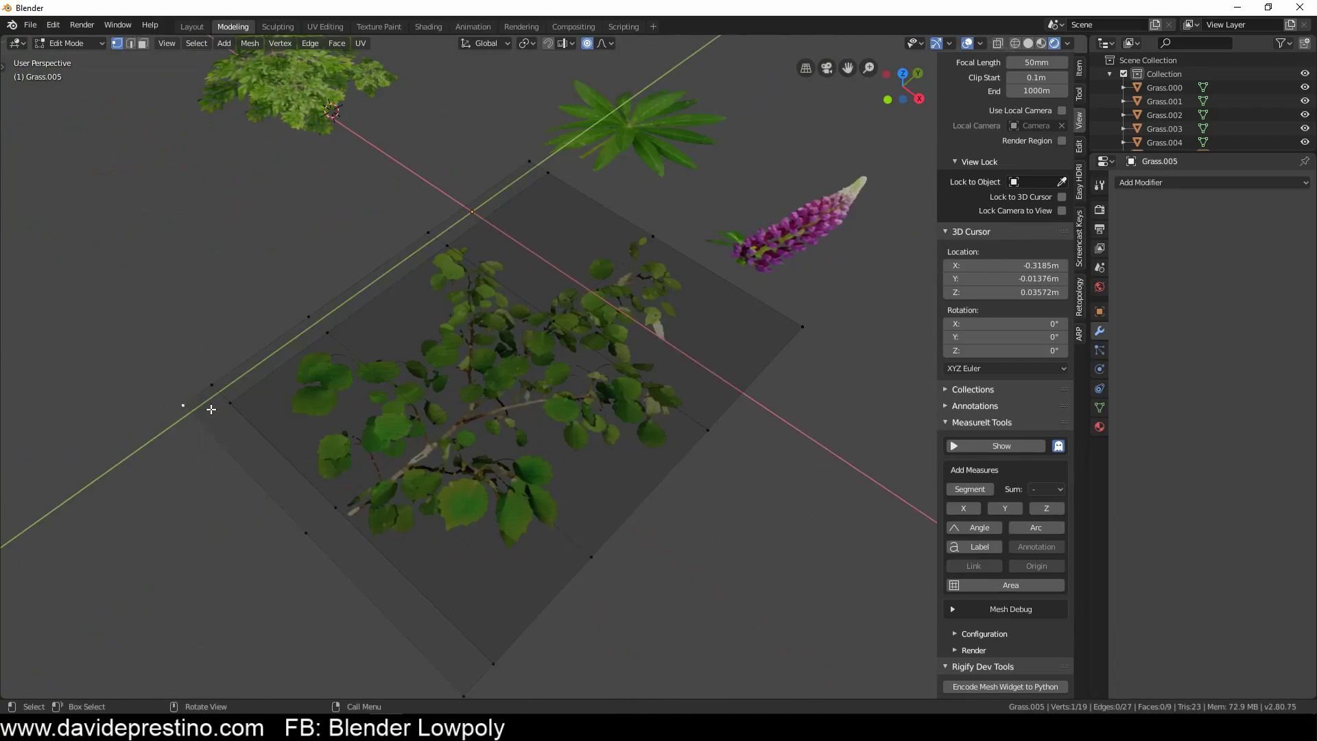
pyautogui.press('3')
pyautogui.click(480, 261)
pyautogui.moveTo(480, 261); pyautogui.dragTo(470, 420, button='middle')
pyautogui.keyDown('shift'); pyautogui.click(344, 567); pyautogui.keyUp('shift')
pyautogui.press('Delete')
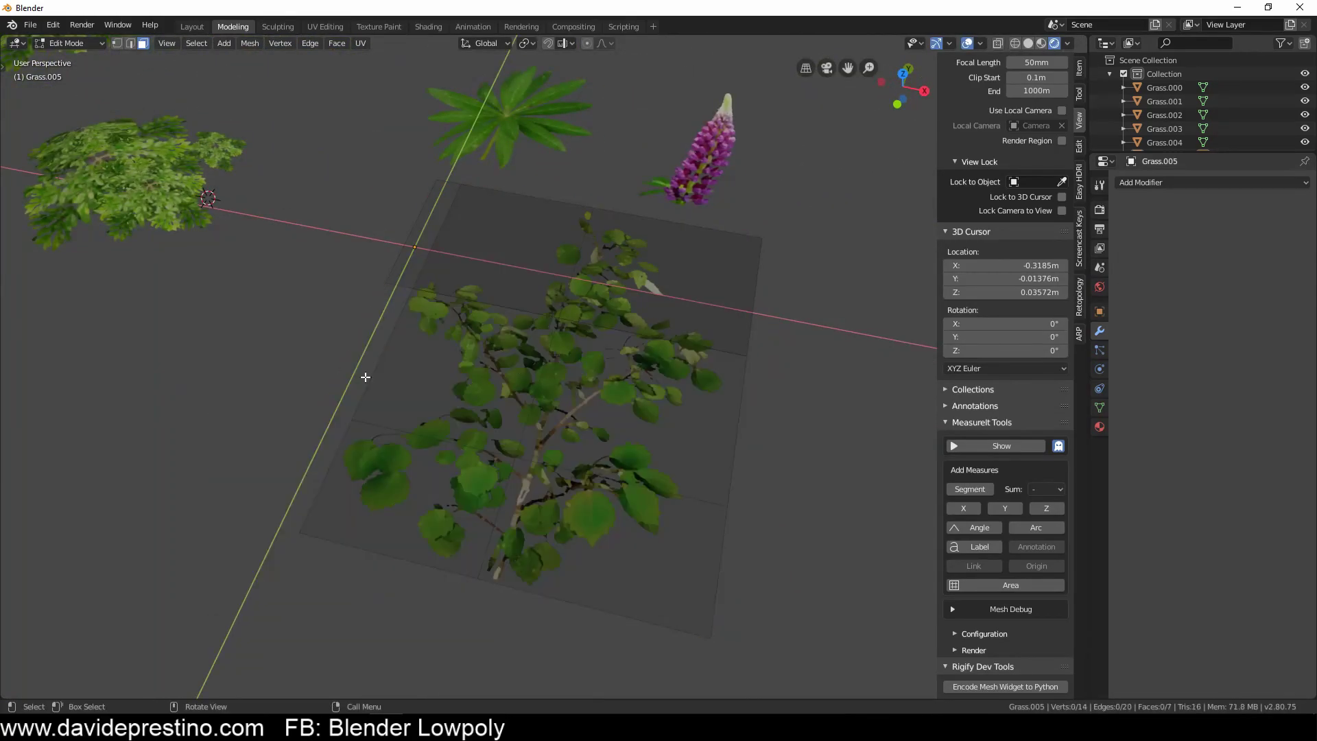
pyautogui.press('Tab')
# Step: Rotate the Grass.005 branch card and proportionally move its vertices to bend it
pyautogui.scroll(-3, 366, 377)
pyautogui.moveTo(366, 376); pyautogui.dragTo(406, 359, button='middle')
pyautogui.press('r')
pyautogui.click(409, 303)
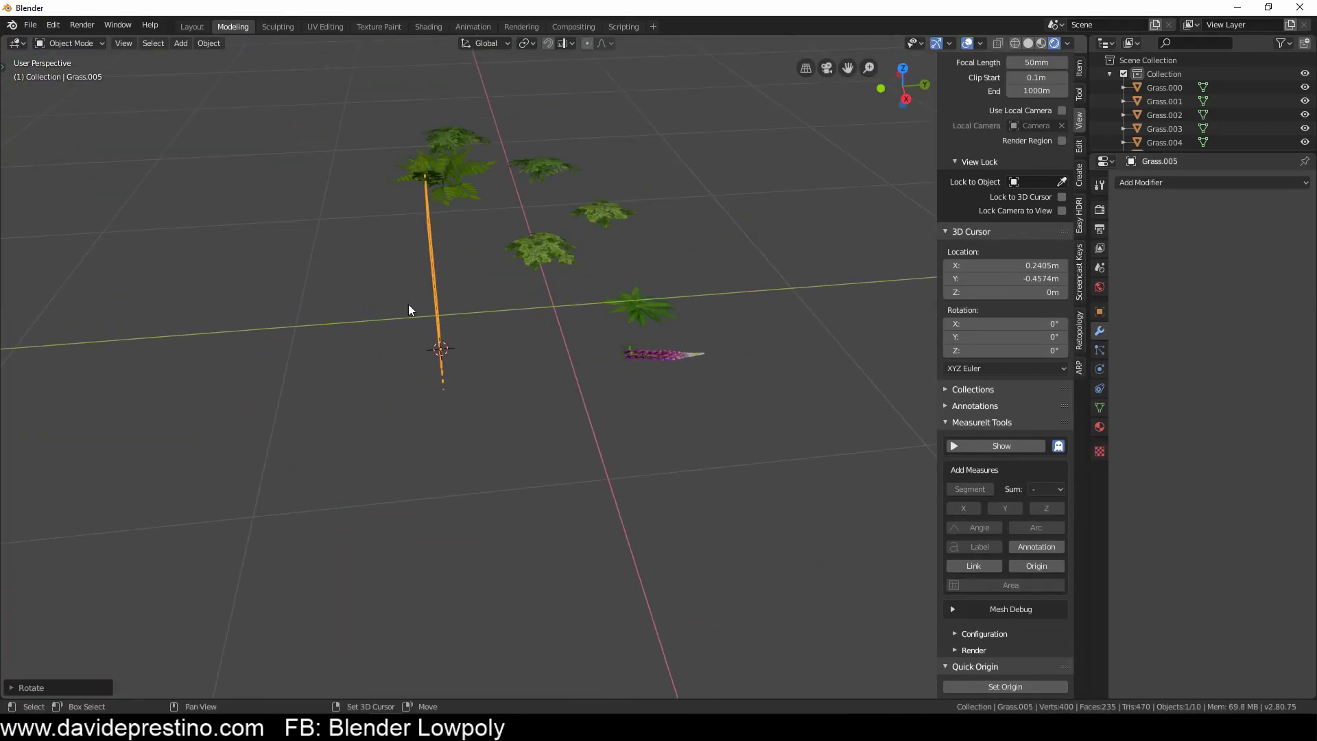
pyautogui.press('Tab')
pyautogui.moveTo(409, 309)
pyautogui.mouseDown(button='middle')
pyautogui.moveTo(413, 166)
pyautogui.moveTo(454, 267)
pyautogui.mouseUp(button='middle')
pyautogui.click(476, 189)
pyautogui.press('Tab')
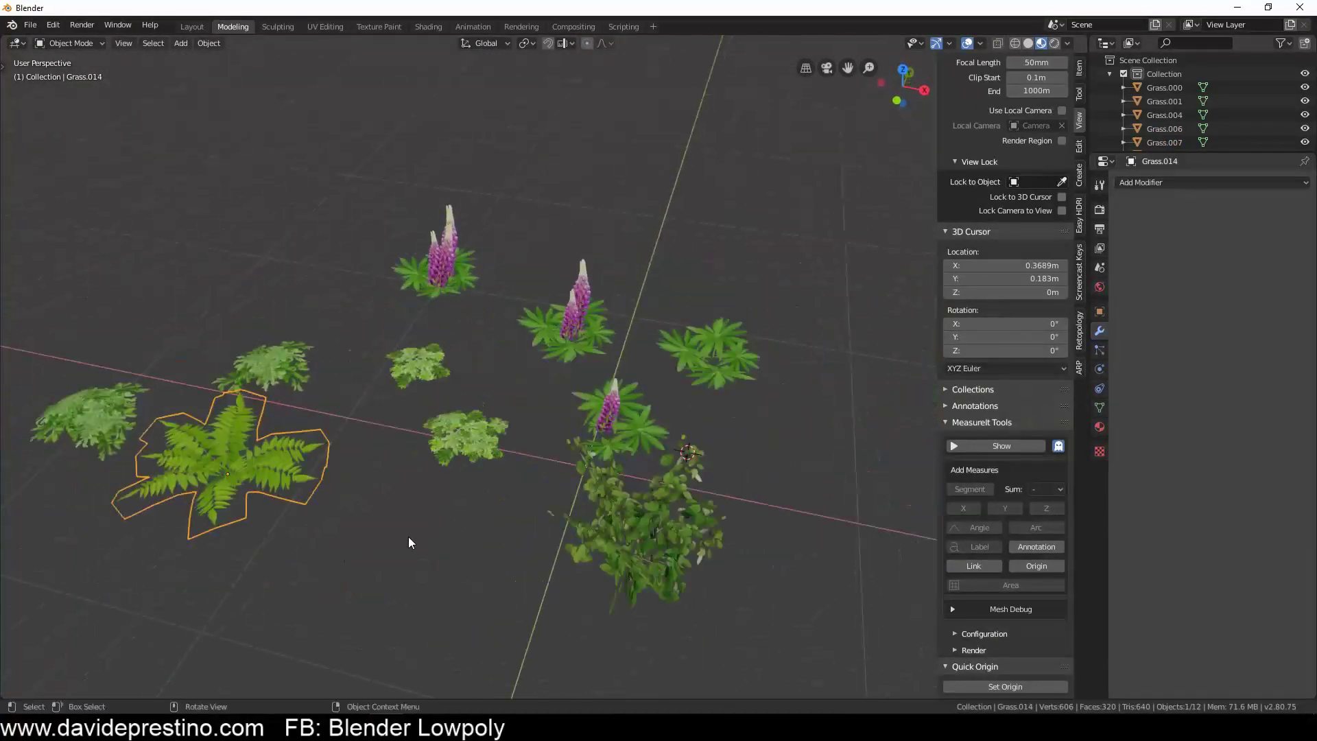
# Step: Append the plant objects from another Blender file
pyautogui.click(30, 25)
pyautogui.click(55, 120)
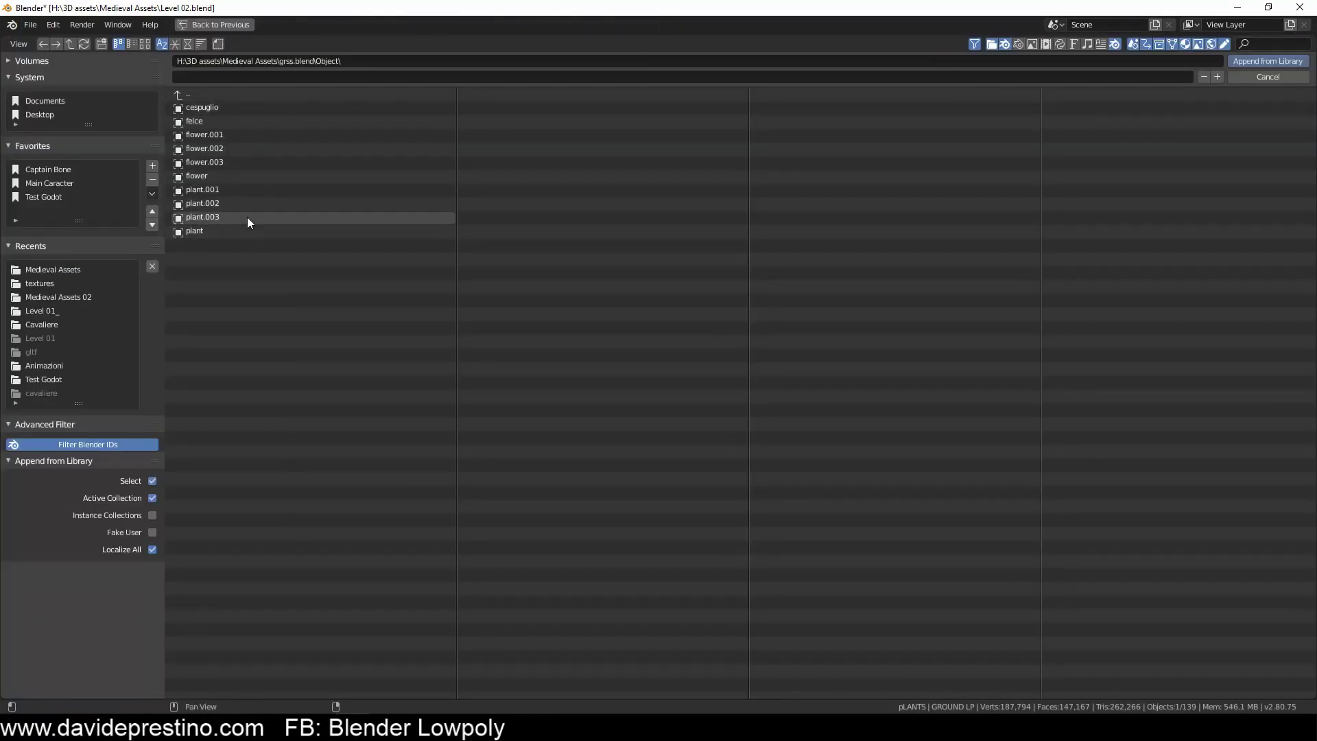
pyautogui.scroll(-5, 401, 270)
pyautogui.scroll(-5, 427, 250)
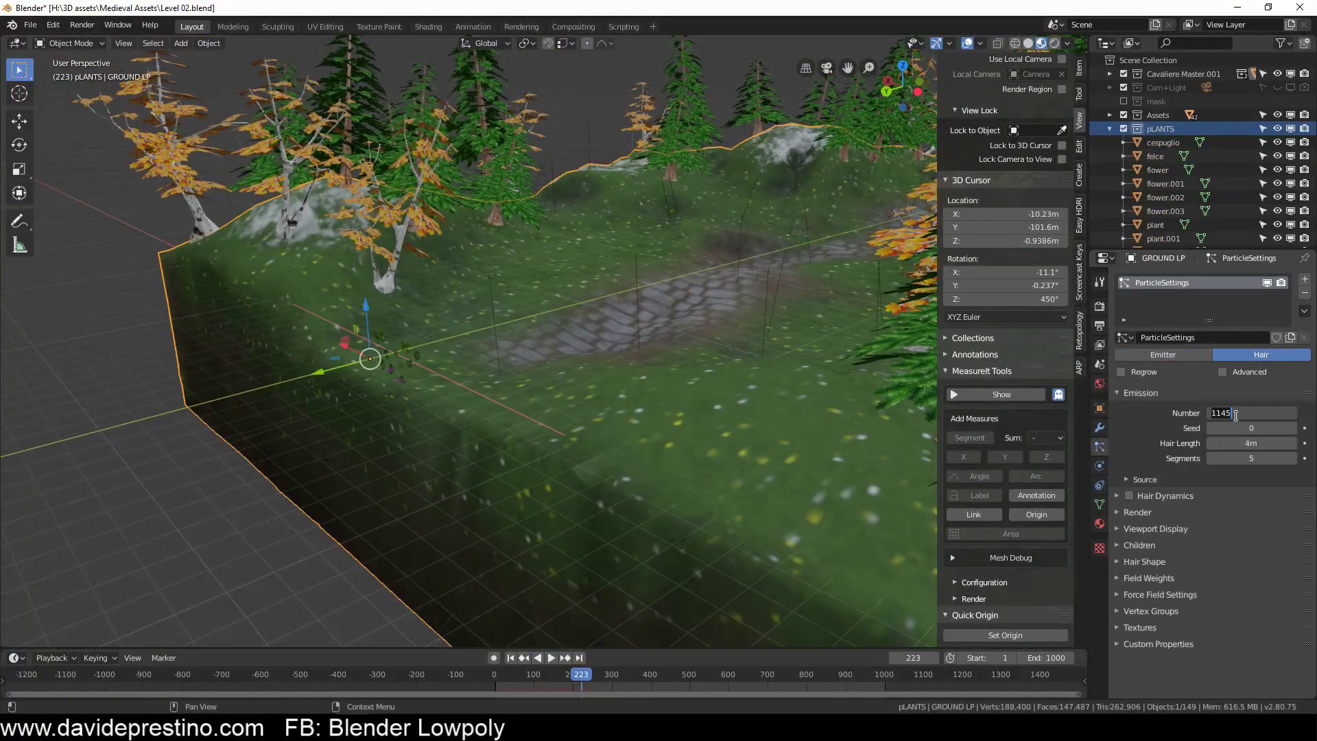
# Step: Render the hair particles as the pLANTS collection with scale 1.44 and randomness 0.91
pyautogui.click(1137, 512)
pyautogui.click(1245, 533)
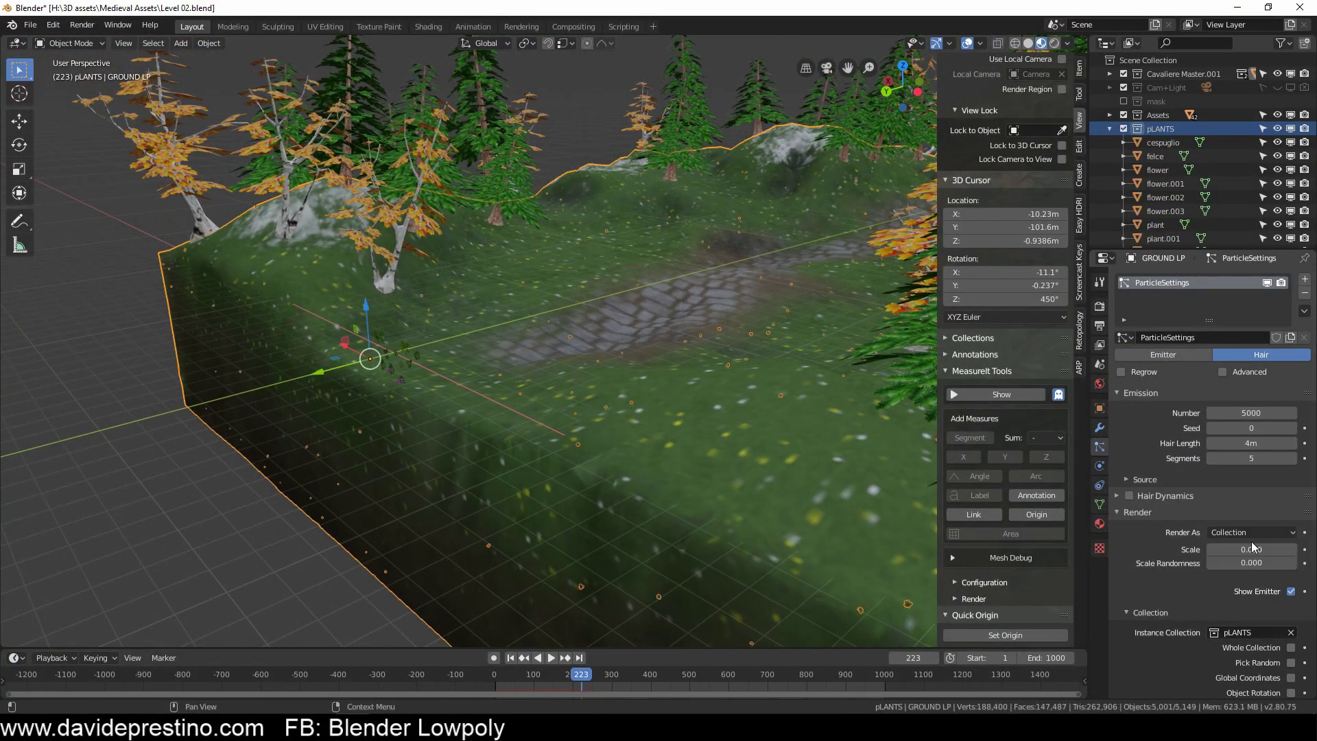
pyautogui.moveTo(1254, 546); pyautogui.dragTo(1304, 548)
pyautogui.moveTo(1228, 563); pyautogui.dragTo(1288, 562)
# Step: Switch the viewport to solid shading and enter Particle Edit mode
pyautogui.click(1028, 42)
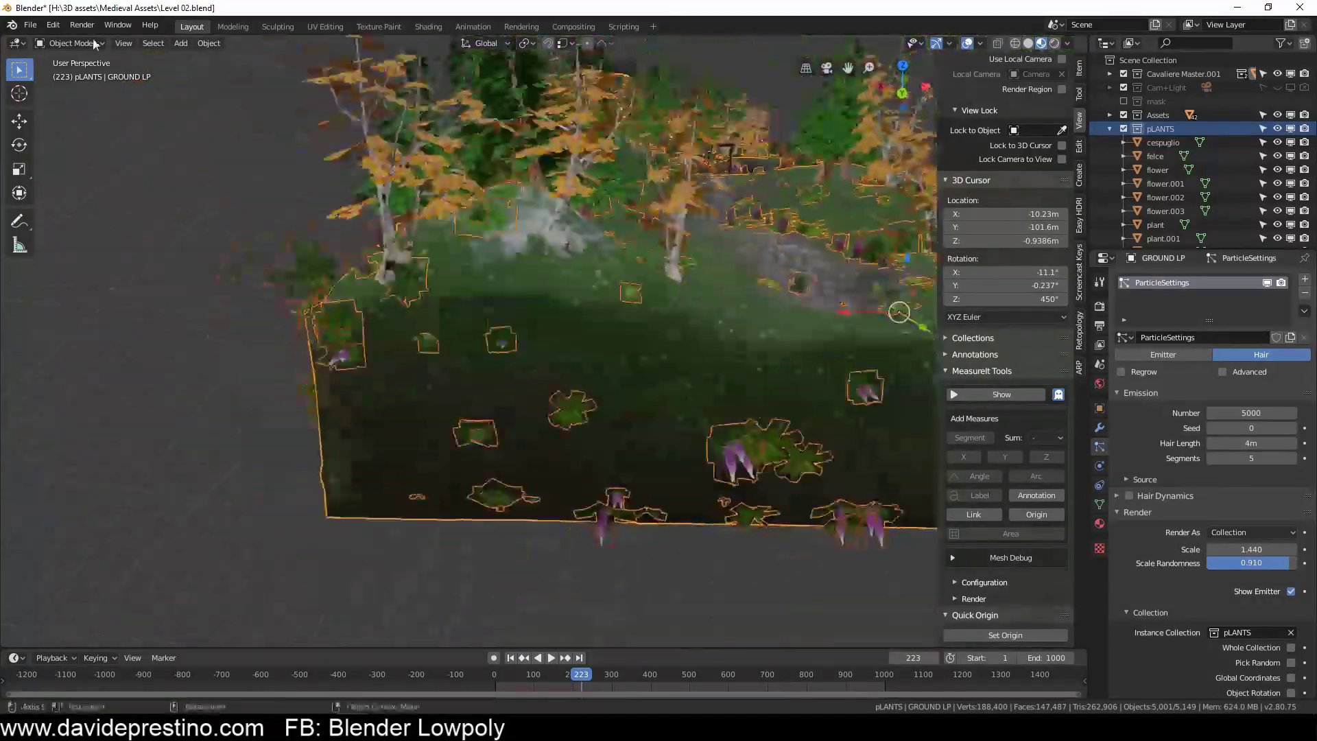
pyautogui.click(1065, 184)
pyautogui.click(68, 42)
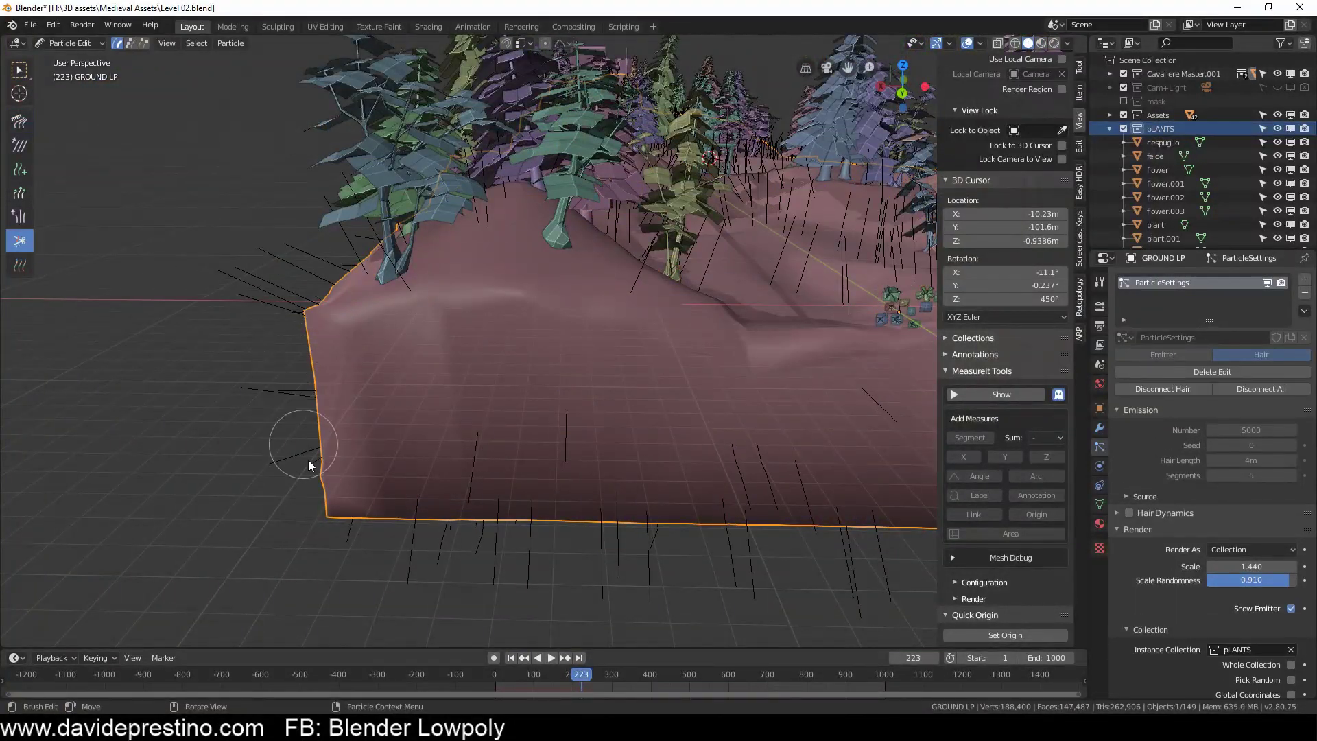
# Step: Orbit and pan along the ground strip and castle towers, then return to Object Mode
pyautogui.moveTo(309, 465)
pyautogui.mouseDown(button='middle')
pyautogui.moveTo(456, 373)
pyautogui.moveTo(544, 405)
pyautogui.moveTo(672, 385)
pyautogui.moveTo(198, 368)
pyautogui.moveTo(580, 303)
pyautogui.moveTo(326, 343)
pyautogui.moveTo(547, 332)
pyautogui.moveTo(354, 350)
pyautogui.mouseUp(button='middle')
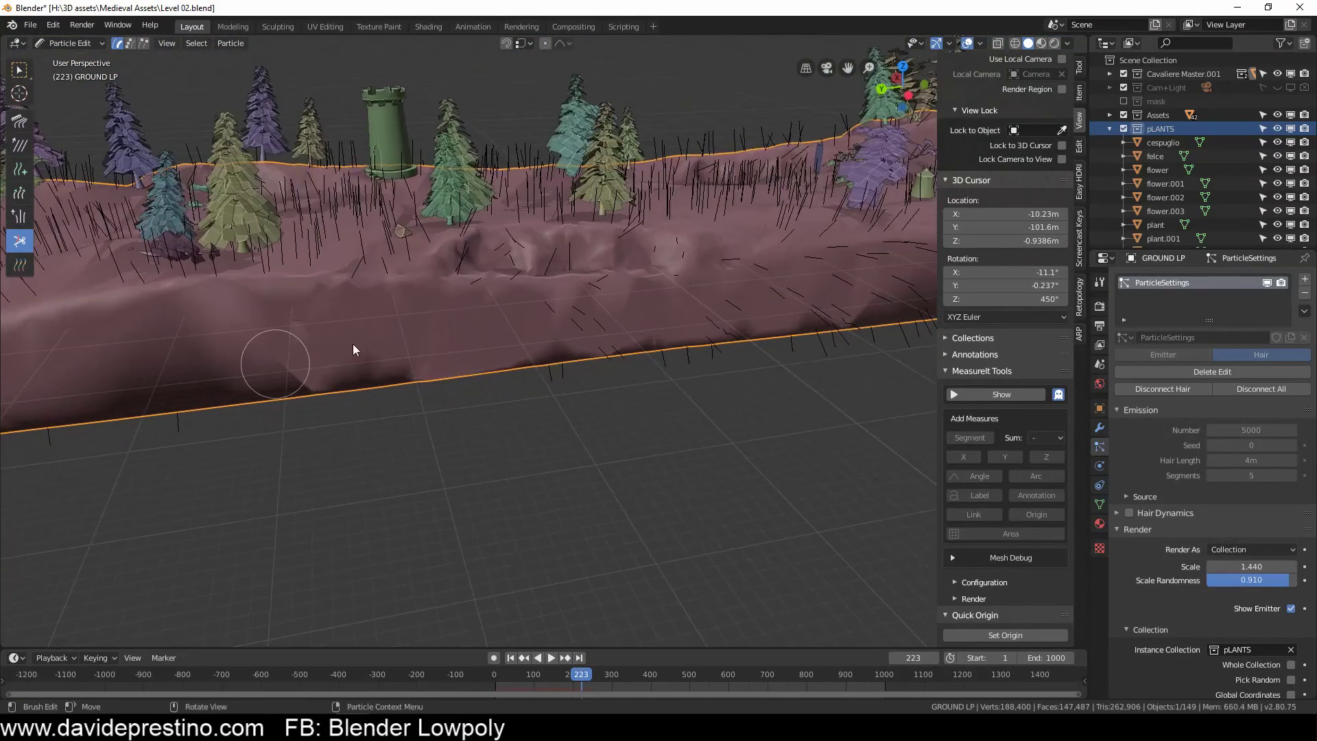
pyautogui.moveTo(683, 300)
pyautogui.mouseDown(button='middle')
pyautogui.moveTo(446, 377)
pyautogui.moveTo(382, 429)
pyautogui.moveTo(451, 407)
pyautogui.moveTo(314, 314)
pyautogui.moveTo(750, 411)
pyautogui.moveTo(626, 391)
pyautogui.moveTo(755, 520)
pyautogui.moveTo(579, 347)
pyautogui.moveTo(297, 445)
pyautogui.mouseUp(button='middle')
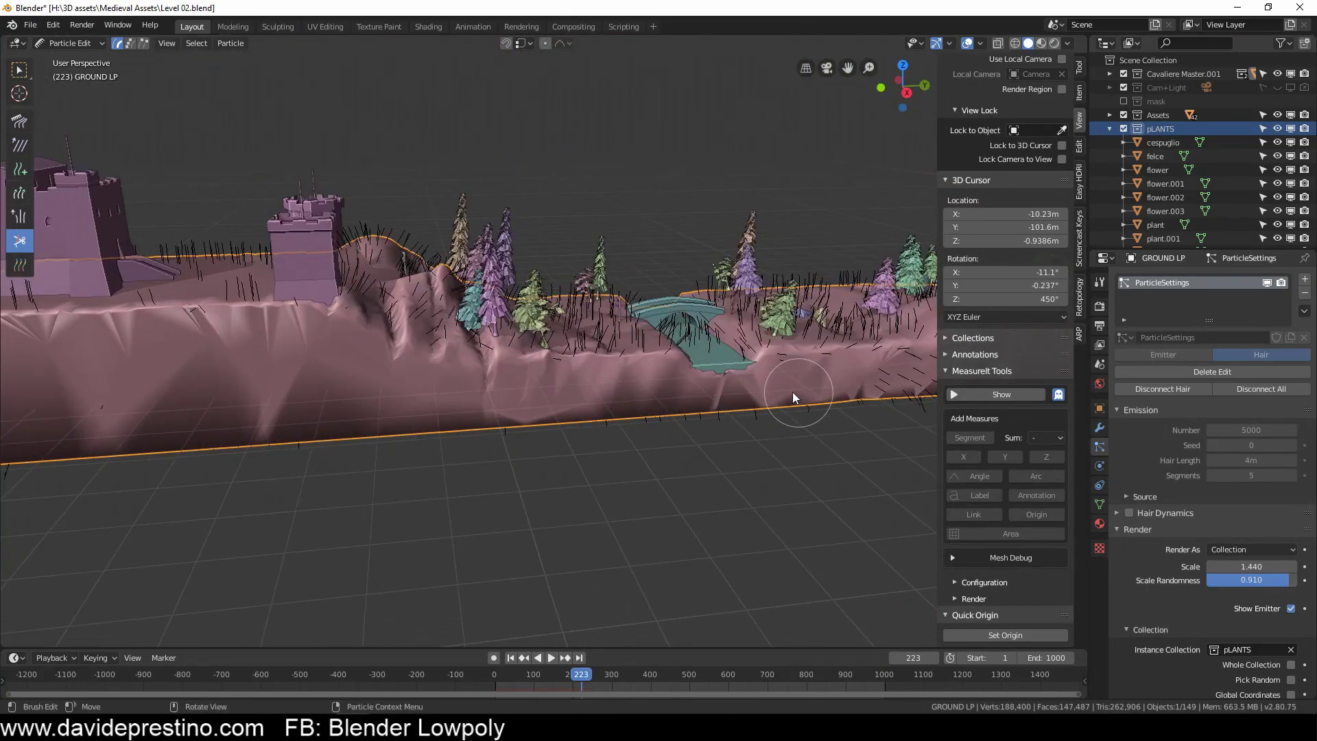
pyautogui.moveTo(793, 392)
pyautogui.keyDown('shift'); pyautogui.mouseDown(button='middle')
pyautogui.moveTo(575, 382)
pyautogui.moveTo(601, 402)
pyautogui.mouseUp(button='middle'); pyautogui.keyUp('shift')
pyautogui.moveTo(710, 434)
pyautogui.mouseDown(button='middle')
pyautogui.moveTo(808, 515)
pyautogui.moveTo(313, 418)
pyautogui.mouseUp(button='middle')
pyautogui.moveTo(12, 585)
pyautogui.keyDown('shift'); pyautogui.mouseDown(button='middle')
pyautogui.moveTo(132, 505)
pyautogui.moveTo(383, 405)
pyautogui.moveTo(218, 443)
pyautogui.mouseUp(button='middle'); pyautogui.keyUp('shift')
pyautogui.moveTo(298, 413); pyautogui.dragTo(508, 158, button='middle')
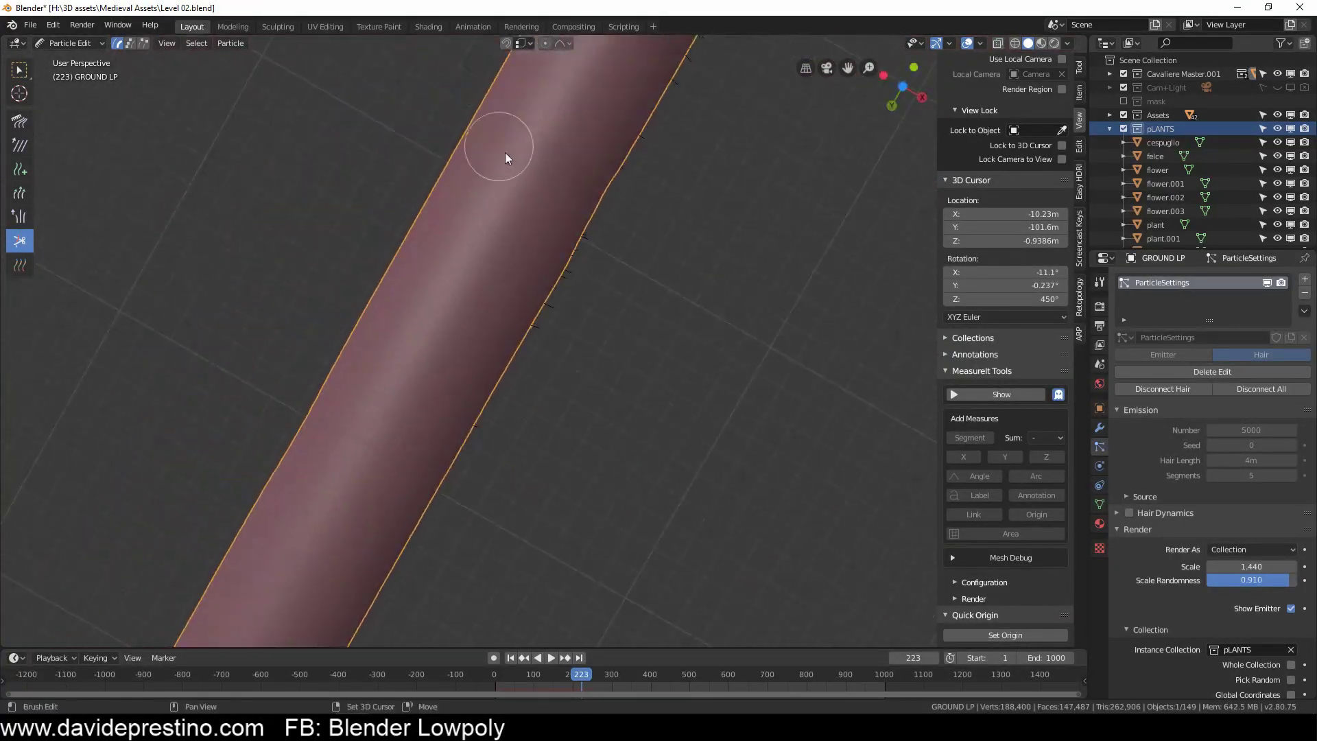
pyautogui.moveTo(538, 346)
pyautogui.mouseDown(button='middle')
pyautogui.moveTo(603, 382)
pyautogui.moveTo(722, 259)
pyautogui.mouseUp(button='middle')
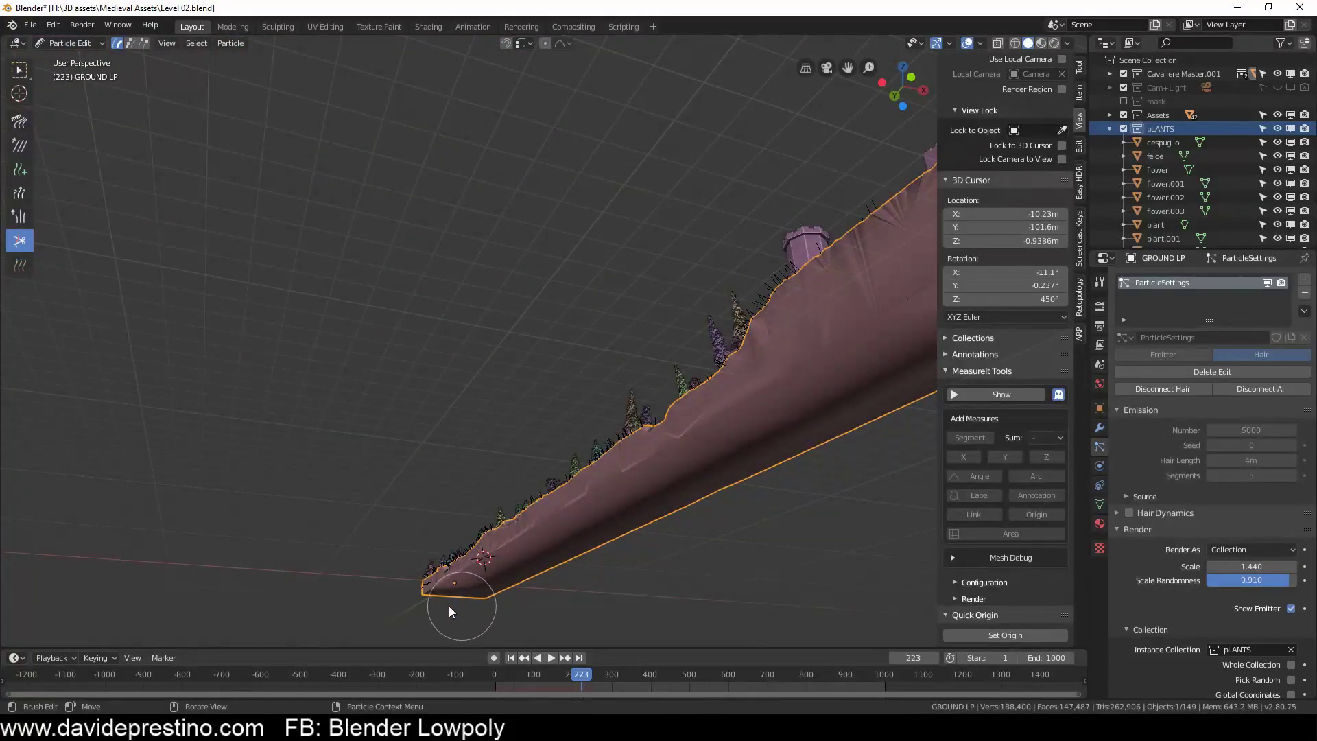
pyautogui.click(68, 43)
pyautogui.scroll(6, 566, 334)
# Step: Pan over the plant-covered river, bridge and path, shrinking the brush, then return to Object Mode
pyautogui.scroll(4, 566, 334)
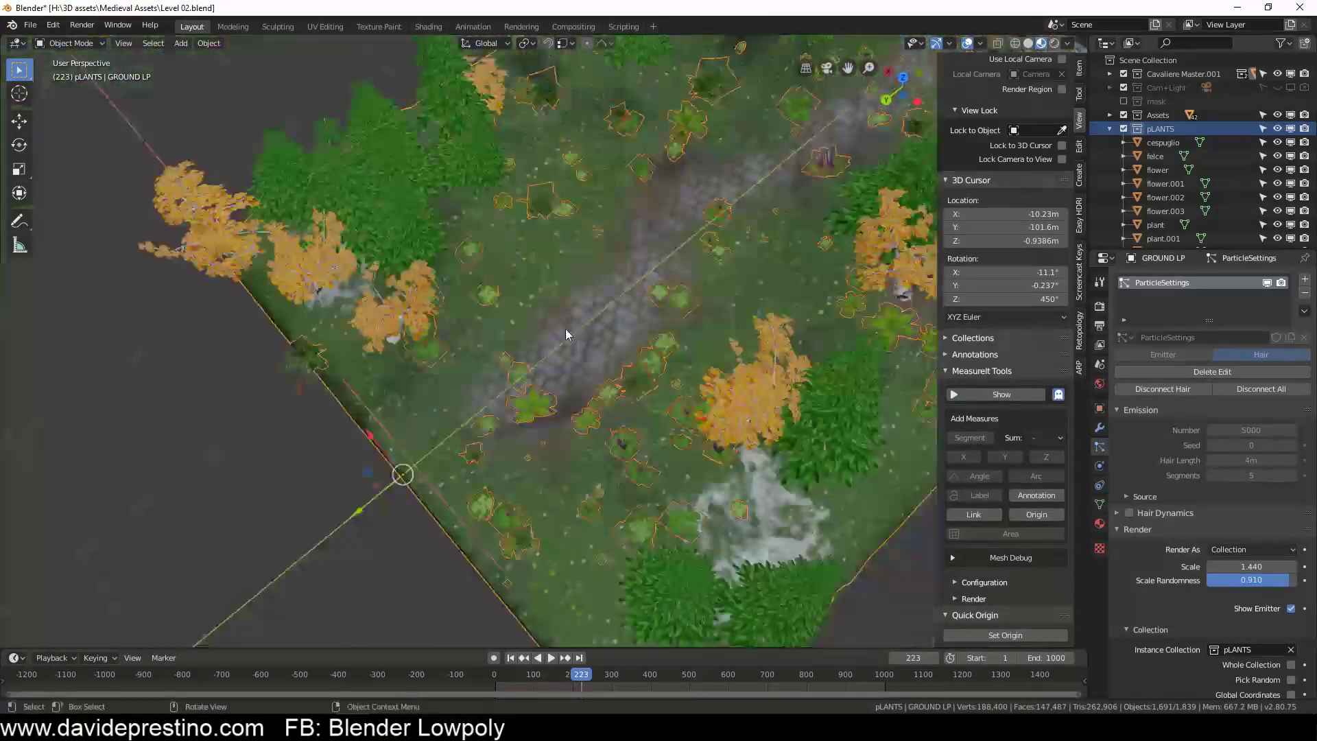
pyautogui.scroll(3, 566, 334)
pyautogui.click(69, 43)
pyautogui.moveTo(541, 216)
pyautogui.keyDown('shift'); pyautogui.mouseDown(button='middle')
pyautogui.moveTo(719, 126)
pyautogui.moveTo(746, 325)
pyautogui.moveTo(489, 429)
pyautogui.moveTo(671, 297)
pyautogui.moveTo(649, 334)
pyautogui.mouseUp(button='middle'); pyautogui.keyUp('shift')
pyautogui.moveTo(657, 153)
pyautogui.keyDown('shift'); pyautogui.mouseDown(button='middle')
pyautogui.moveTo(749, 266)
pyautogui.moveTo(589, 223)
pyautogui.moveTo(857, 267)
pyautogui.mouseUp(button='middle'); pyautogui.keyUp('shift')
pyautogui.press('f')
pyautogui.click(713, 302)
pyautogui.moveTo(400, 476)
pyautogui.keyDown('shift'); pyautogui.mouseDown(button='middle')
pyautogui.moveTo(553, 406)
pyautogui.moveTo(529, 401)
pyautogui.moveTo(603, 317)
pyautogui.mouseUp(button='middle'); pyautogui.keyUp('shift')
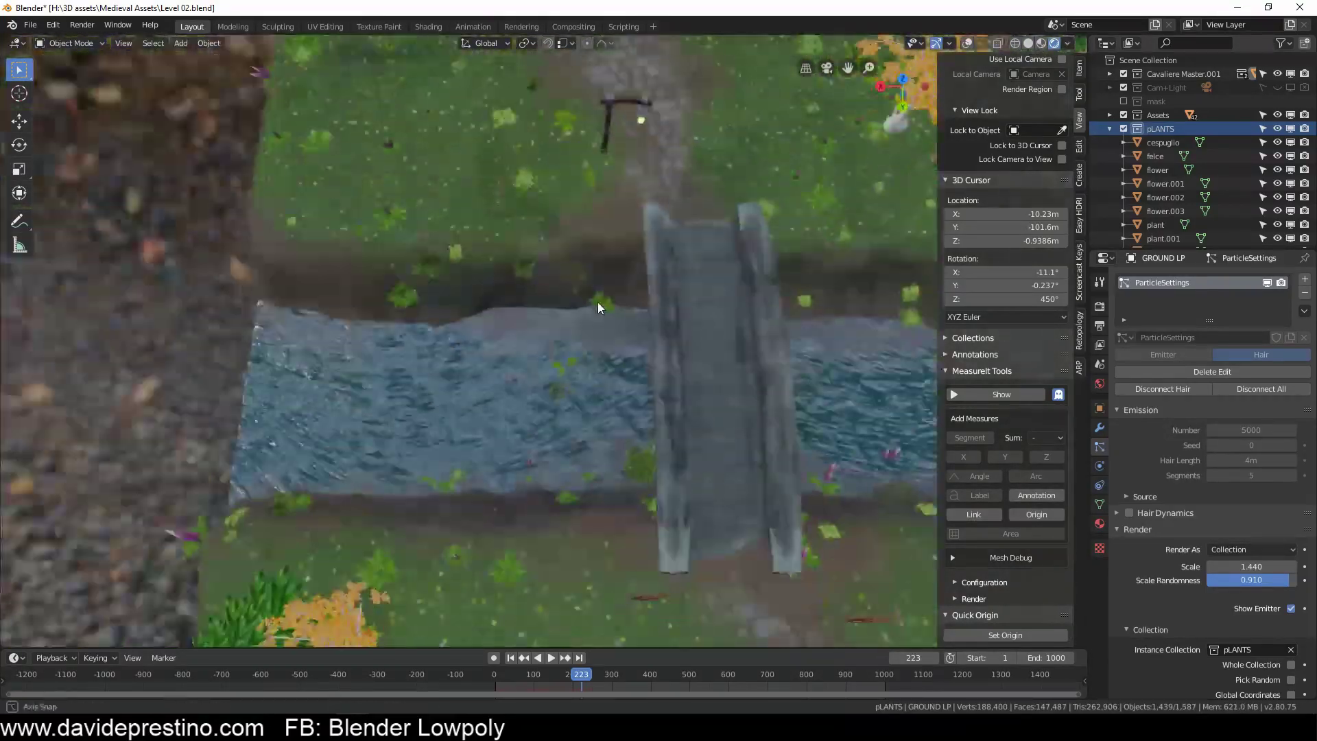
pyautogui.click(69, 43)
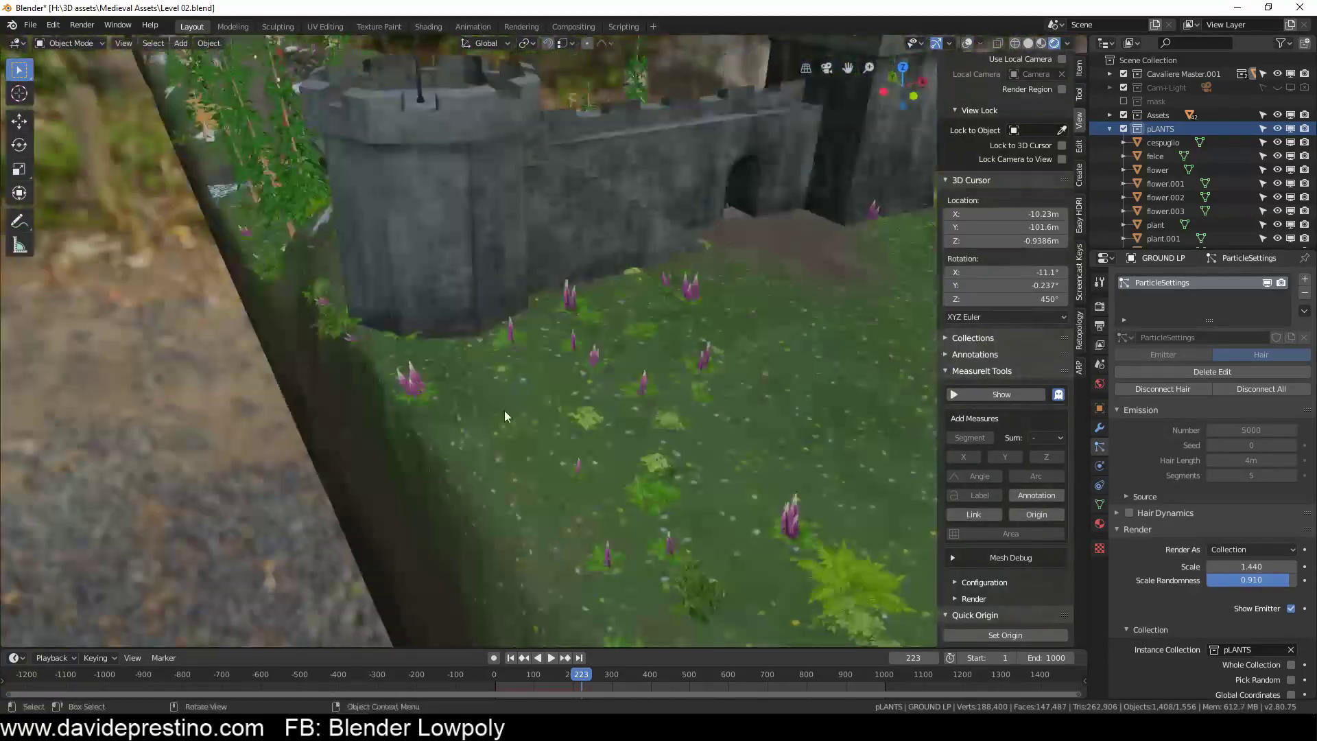
# Step: Walk through the level at ground level, then hide the Cavaliere object under Cavaliere Master.001
pyautogui.hotkey('shift', '`')
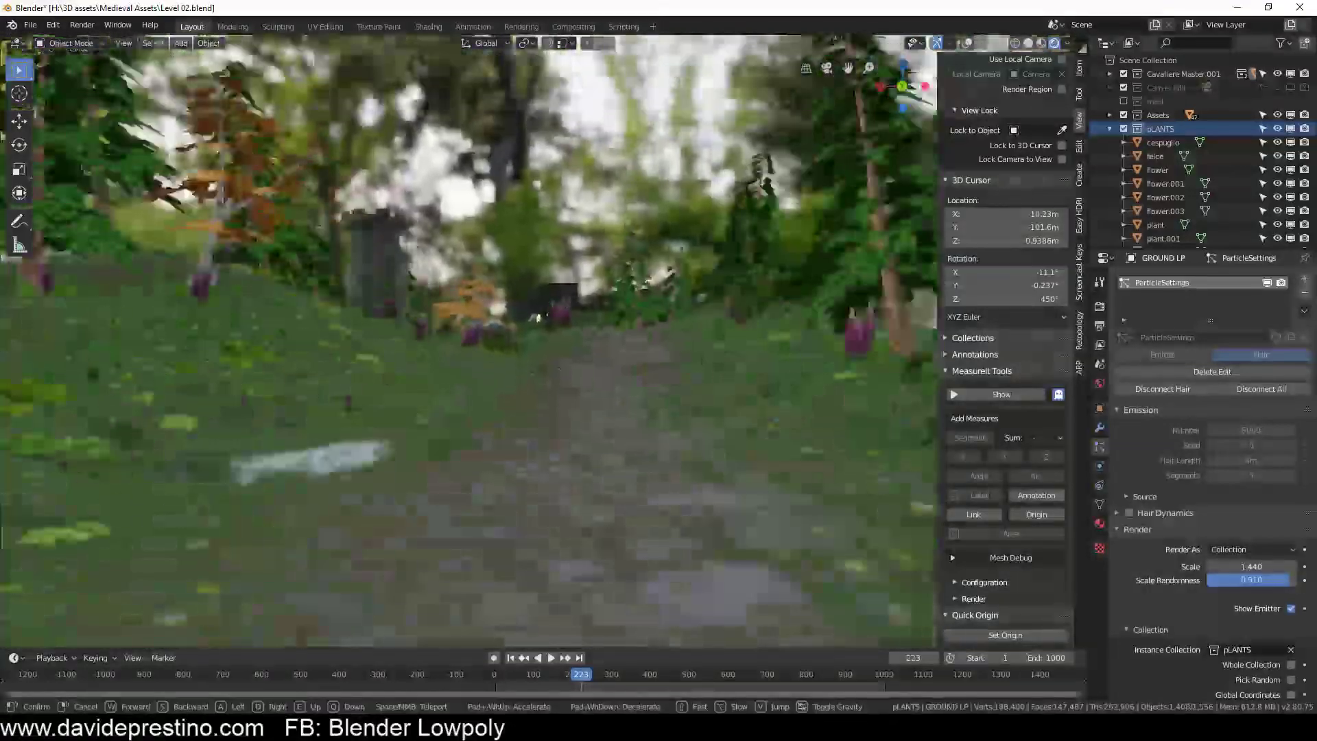
pyautogui.press('Return')
pyautogui.click(1110, 74)
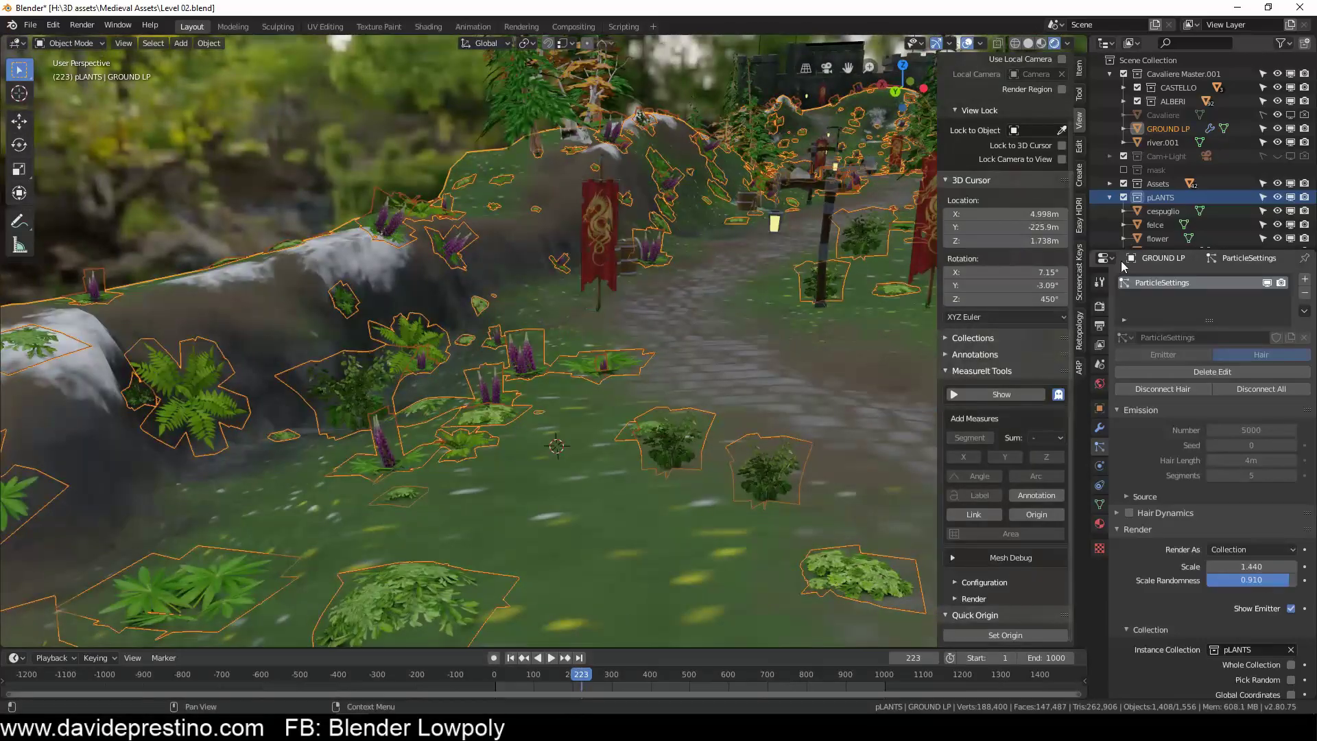
pyautogui.click(1164, 116)
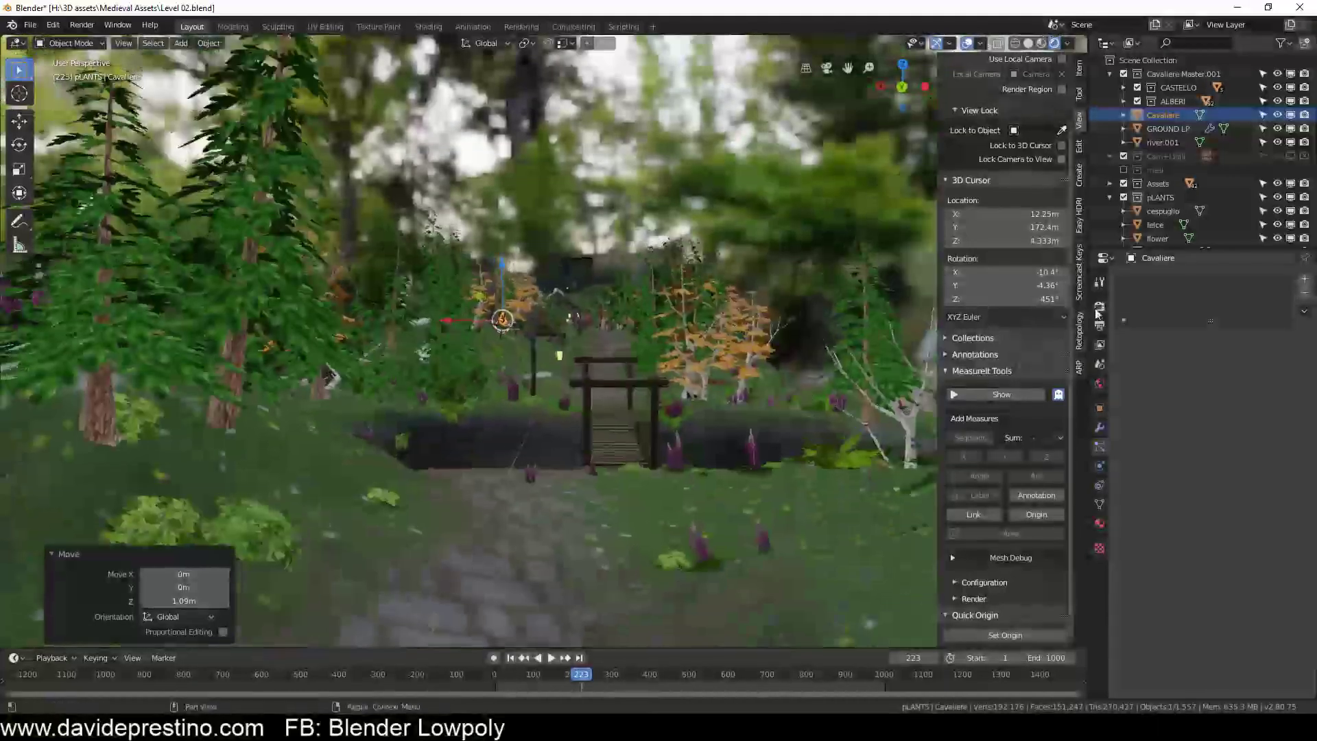
pyautogui.press('h')
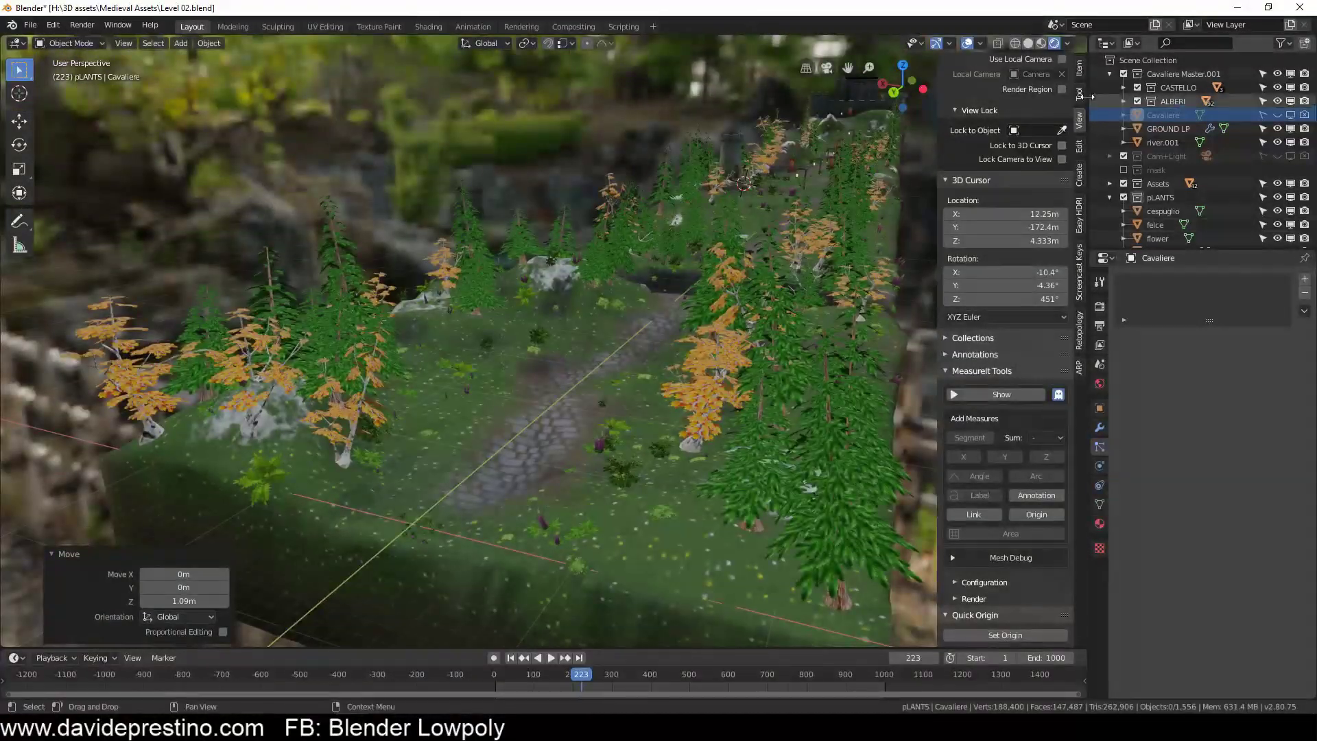